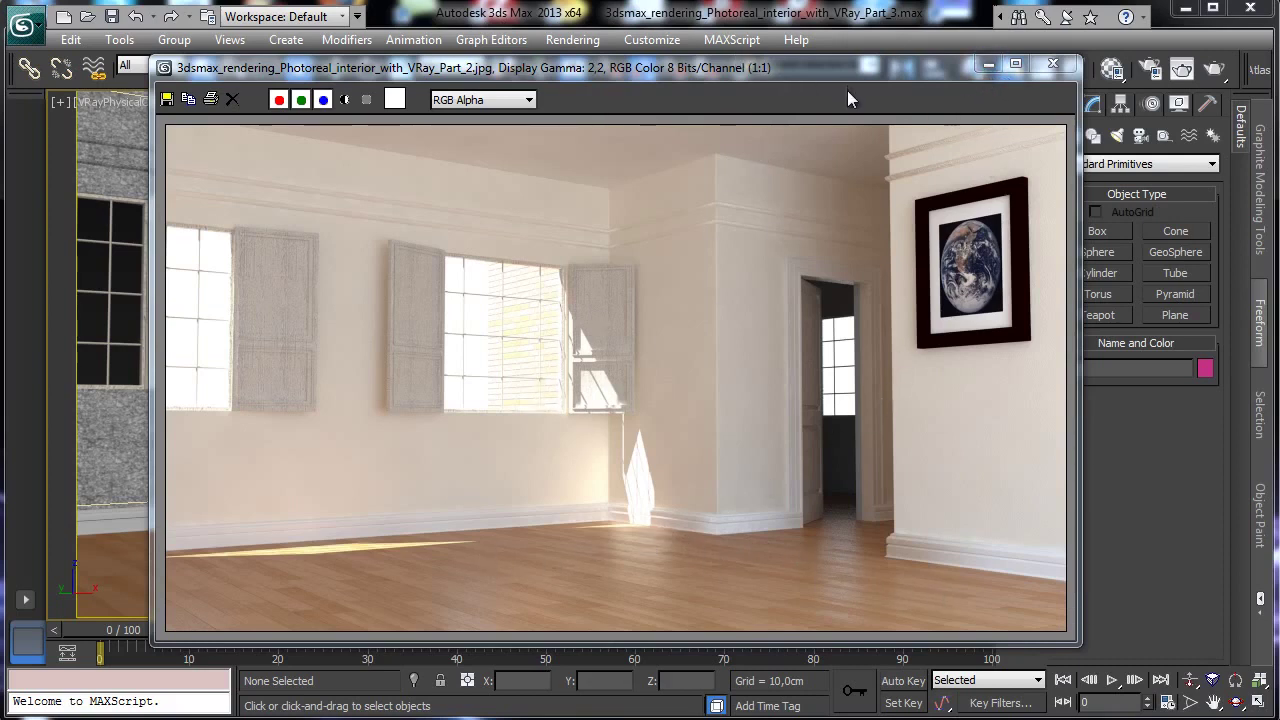
# Minimise the render window, select the Art_1 picture and restore the four-viewport layout.
pyautogui.click(988, 66)
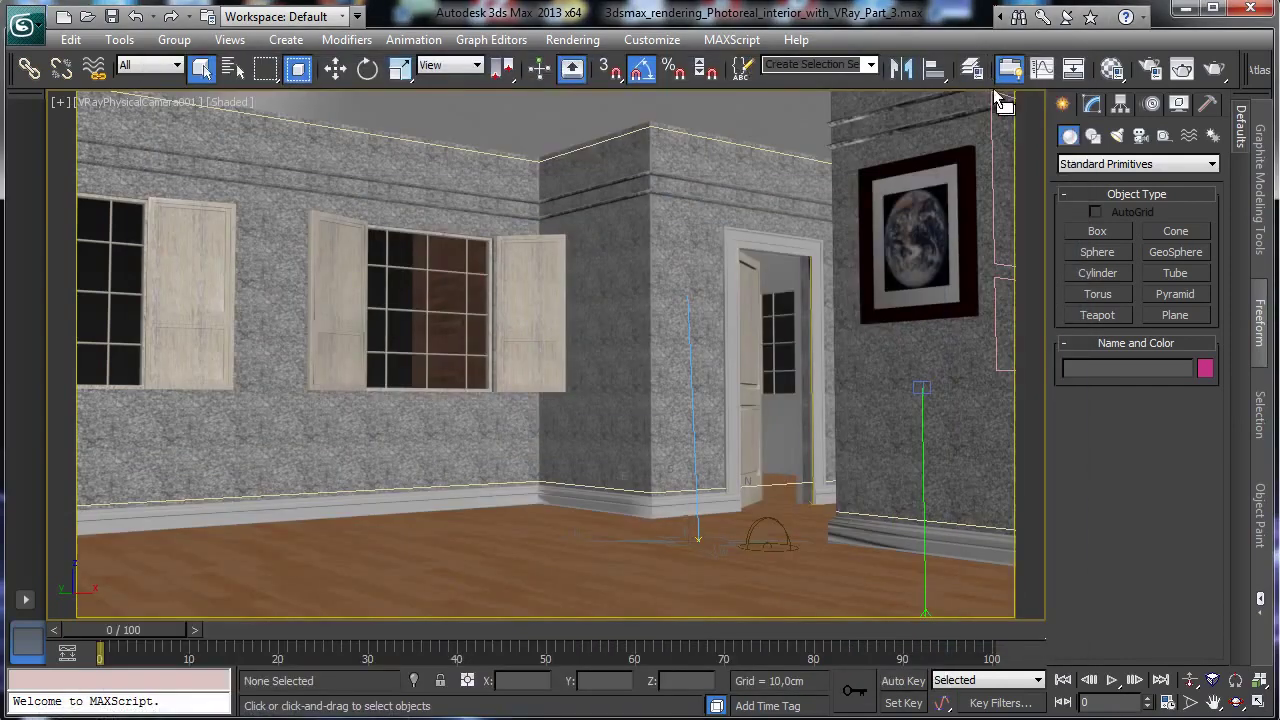
pyautogui.click(962, 165)
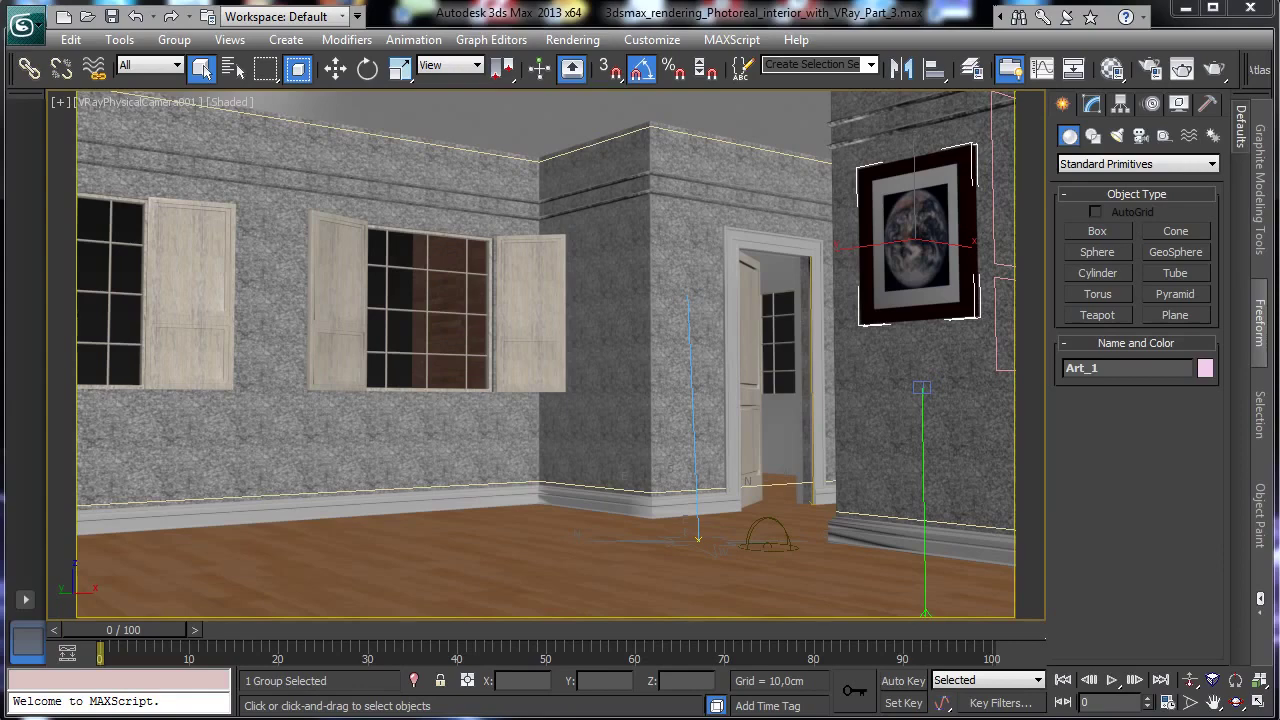
pyautogui.click(1258, 702)
# Widen VRayPhysicalCamera001's film gate to about 48.6 mm and return to Standard Primitives creation.
pyautogui.rightClick(491, 277)
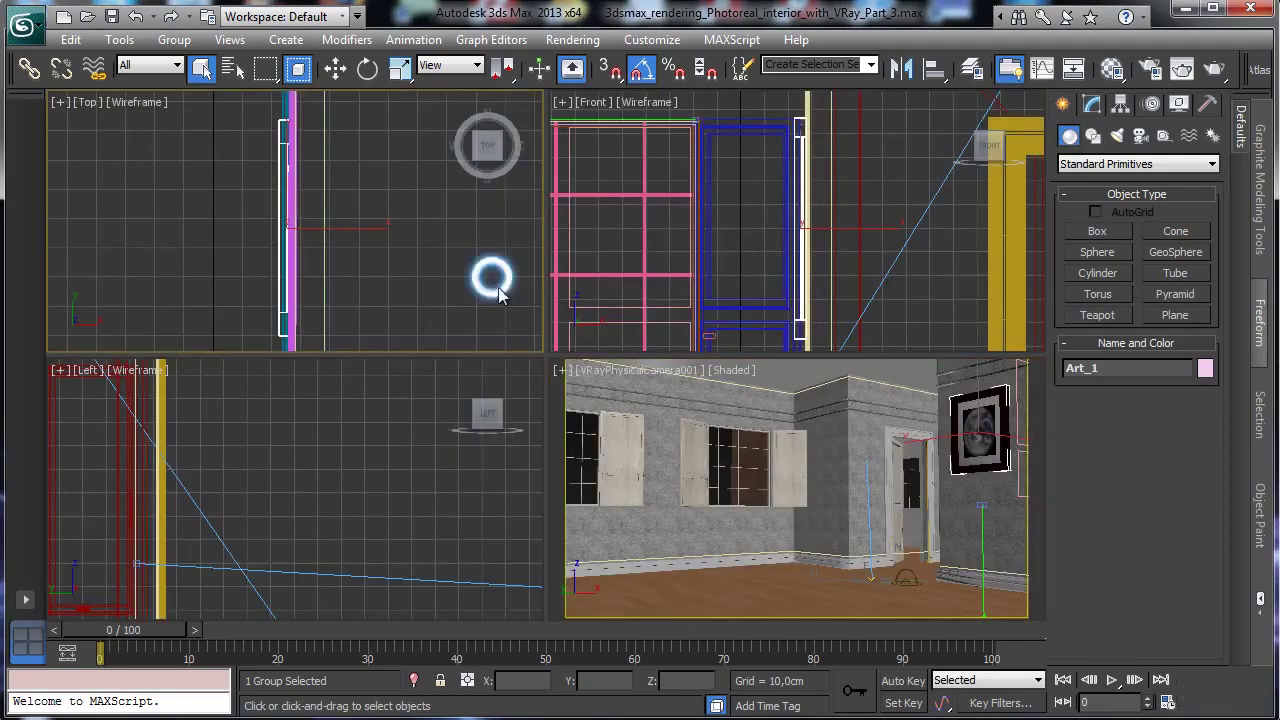
pyautogui.click(1189, 680)
pyautogui.moveTo(394, 222); pyautogui.dragTo(394, 466)
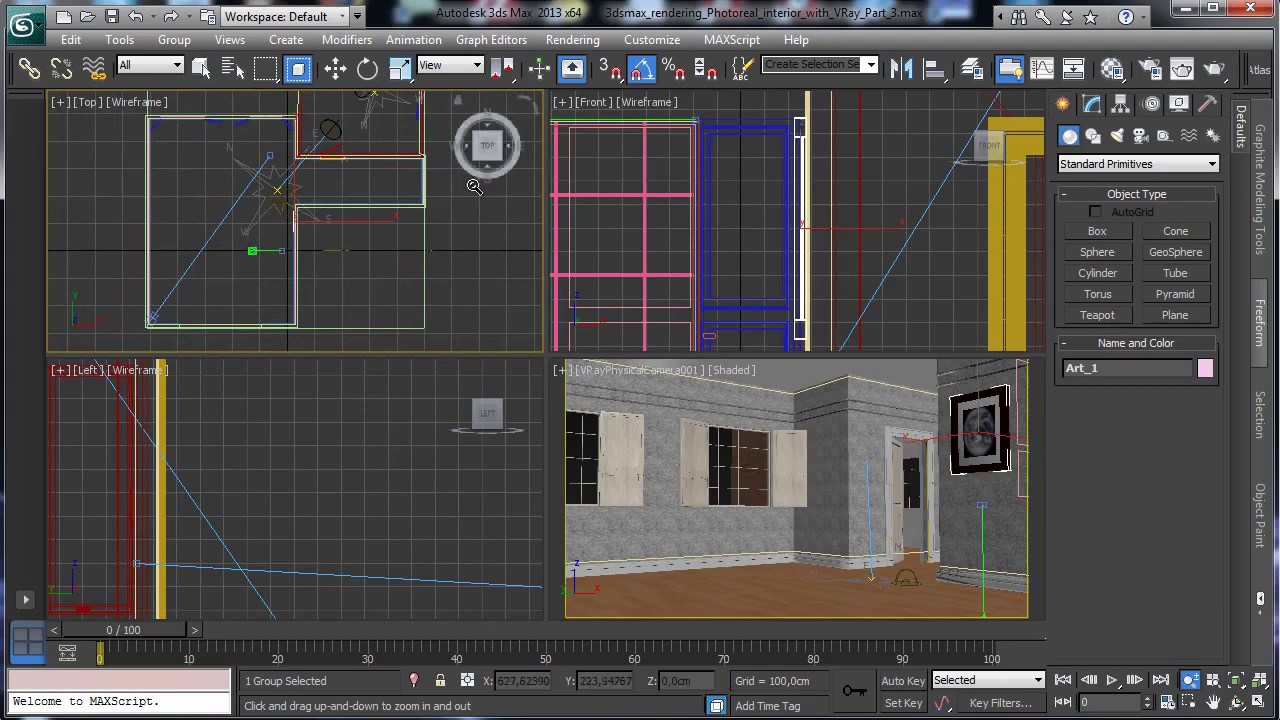
pyautogui.click(201, 68)
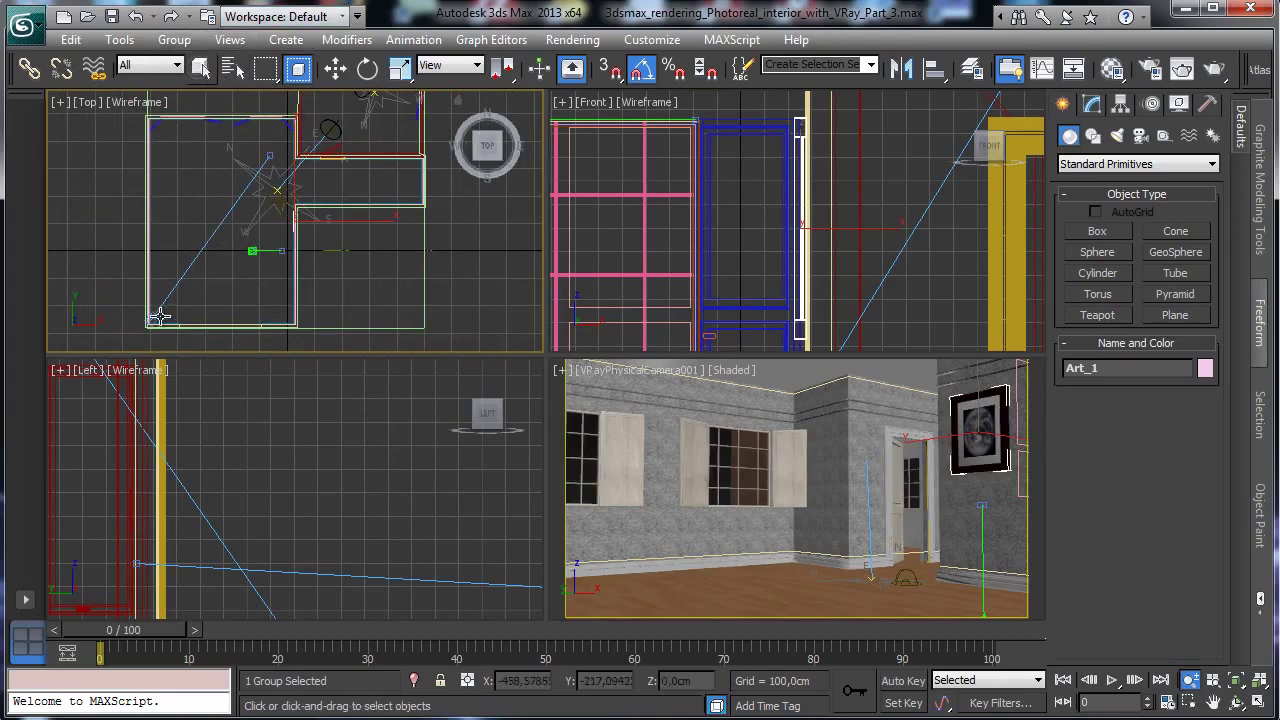
pyautogui.click(153, 318)
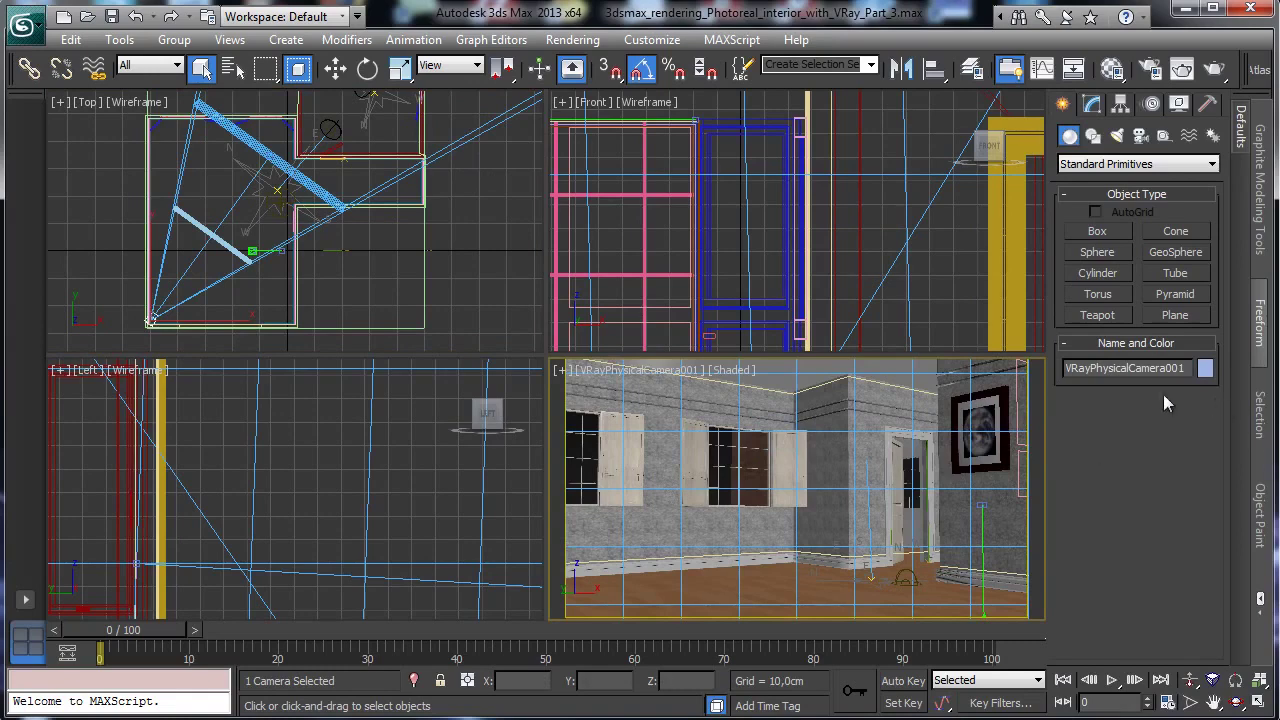
pyautogui.rightClick(943, 406)
pyautogui.click(1091, 106)
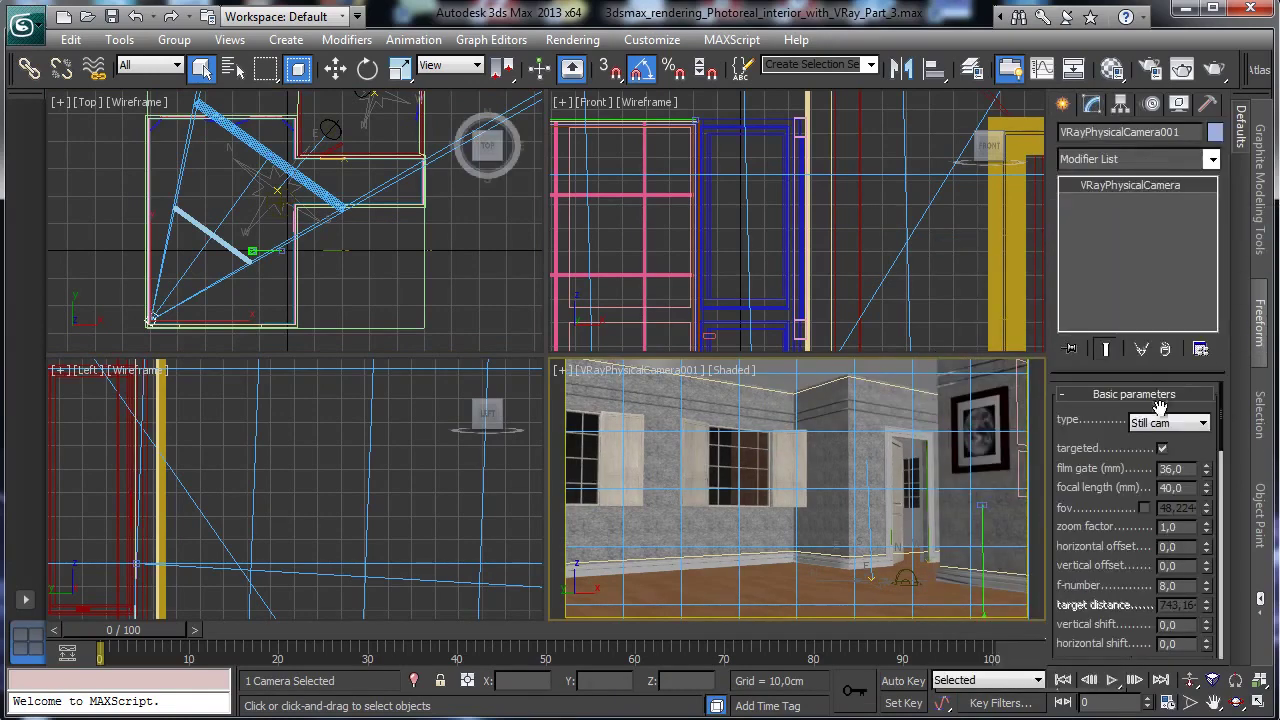
pyautogui.moveTo(1205, 490); pyautogui.dragTo(1211, 430)
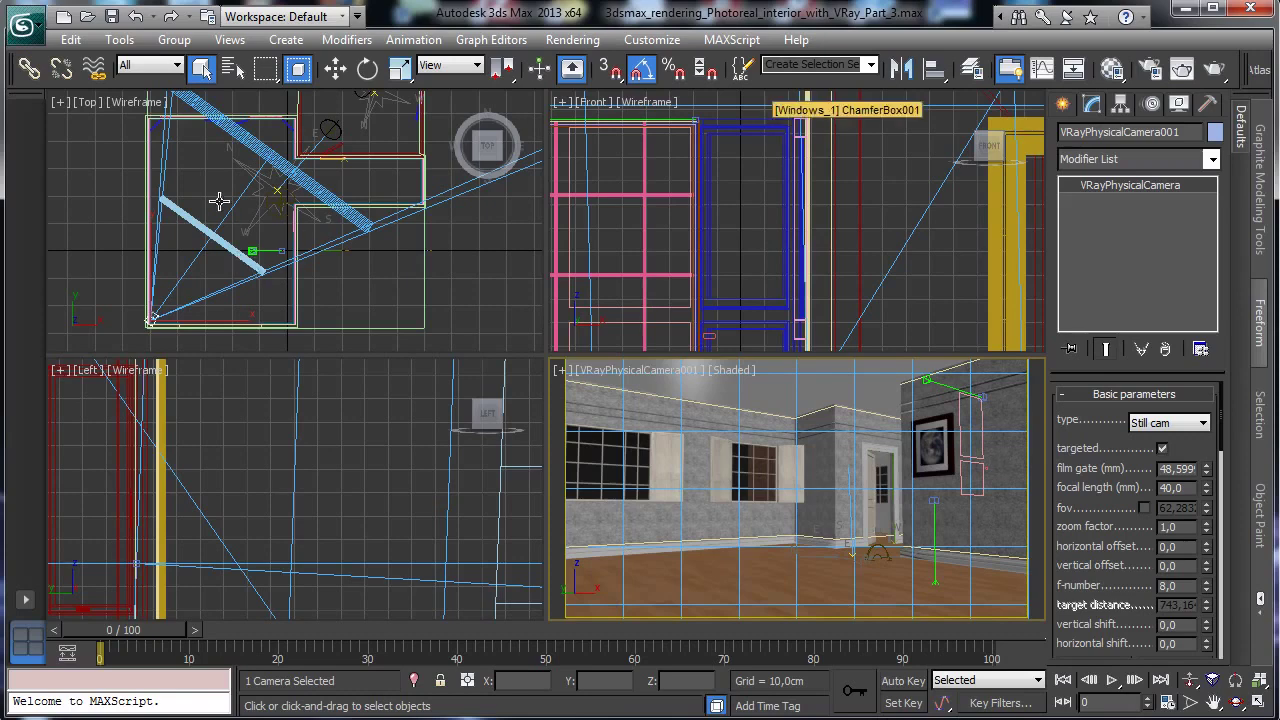
pyautogui.click(1063, 104)
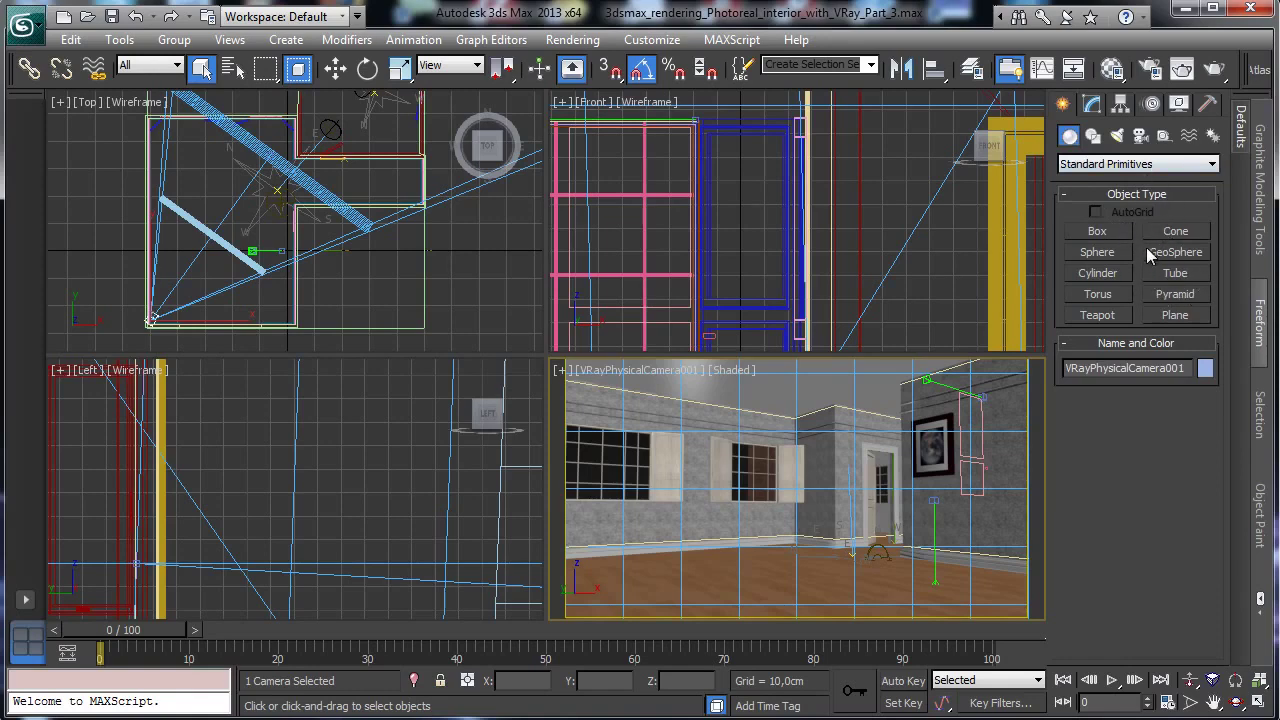
pyautogui.click(1173, 315)
# Draw a box in the Top view and move it onto the room's floor.
pyautogui.click(1097, 231)
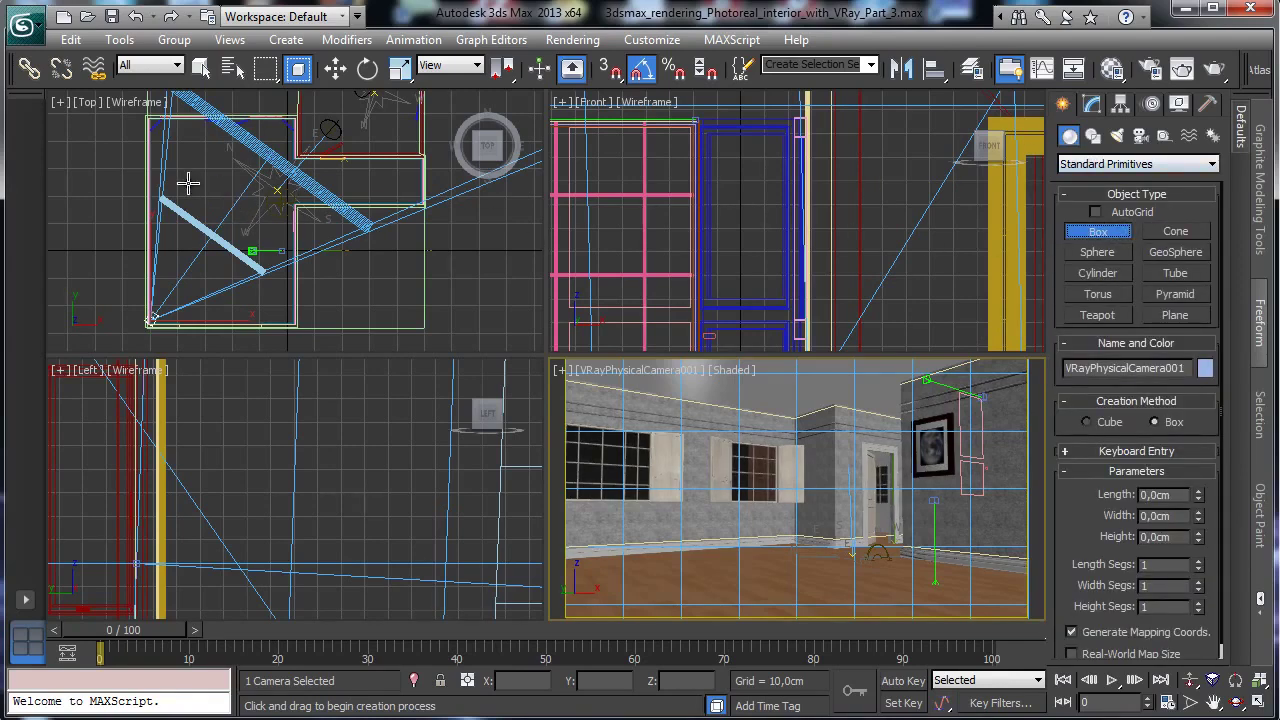
pyautogui.moveTo(190, 178); pyautogui.dragTo(258, 259)
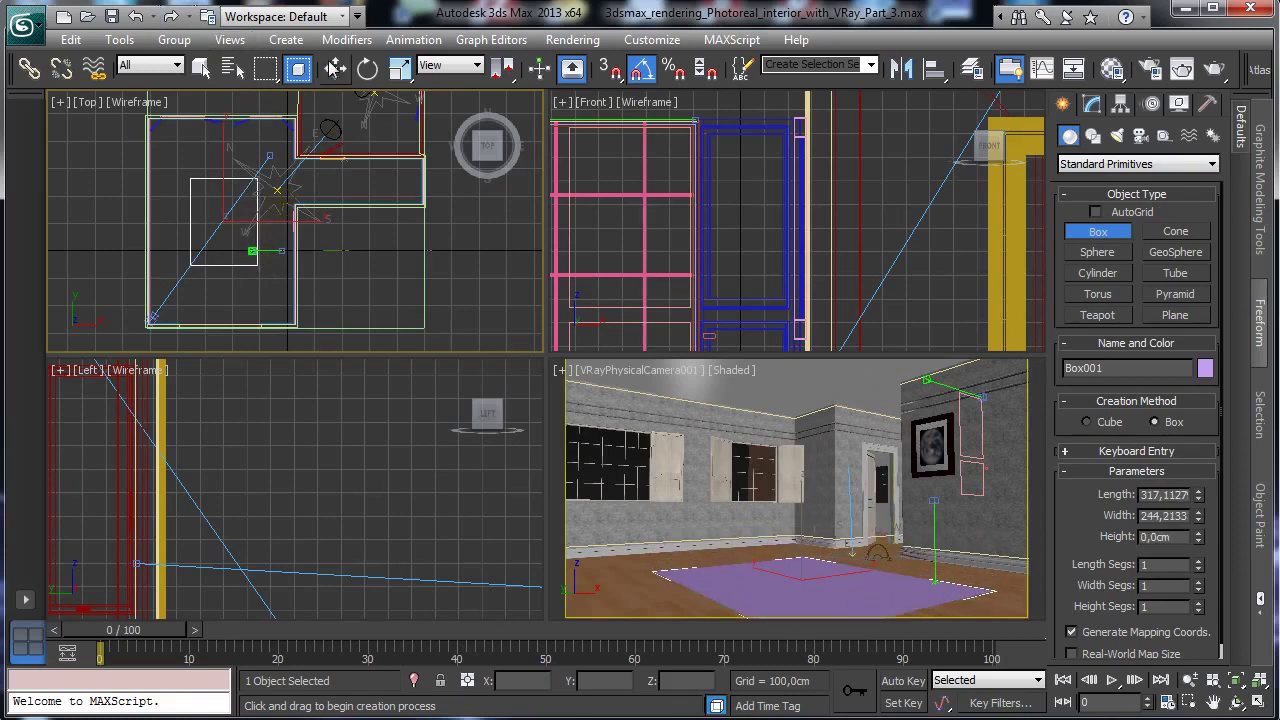
pyautogui.click(335, 68)
pyautogui.moveTo(253, 191); pyautogui.dragTo(249, 192)
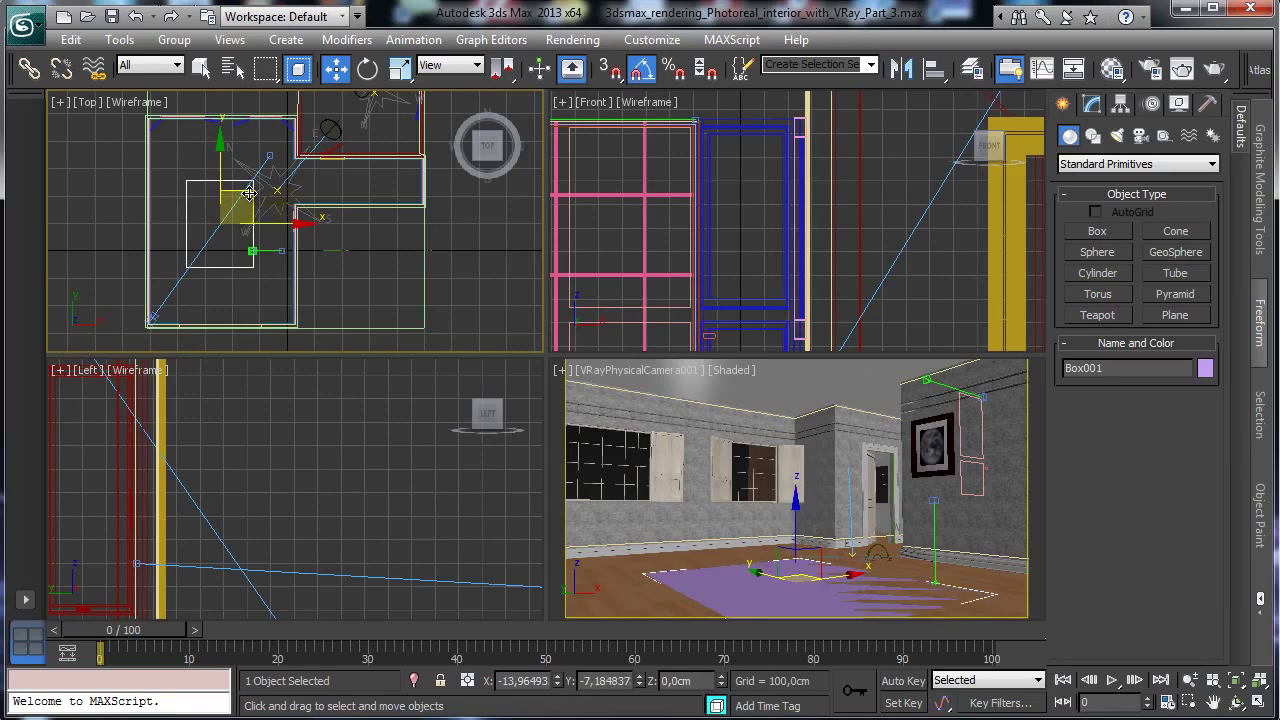
# Set the box height to about 0.27 cm and rename it Carpet.
pyautogui.click(1092, 104)
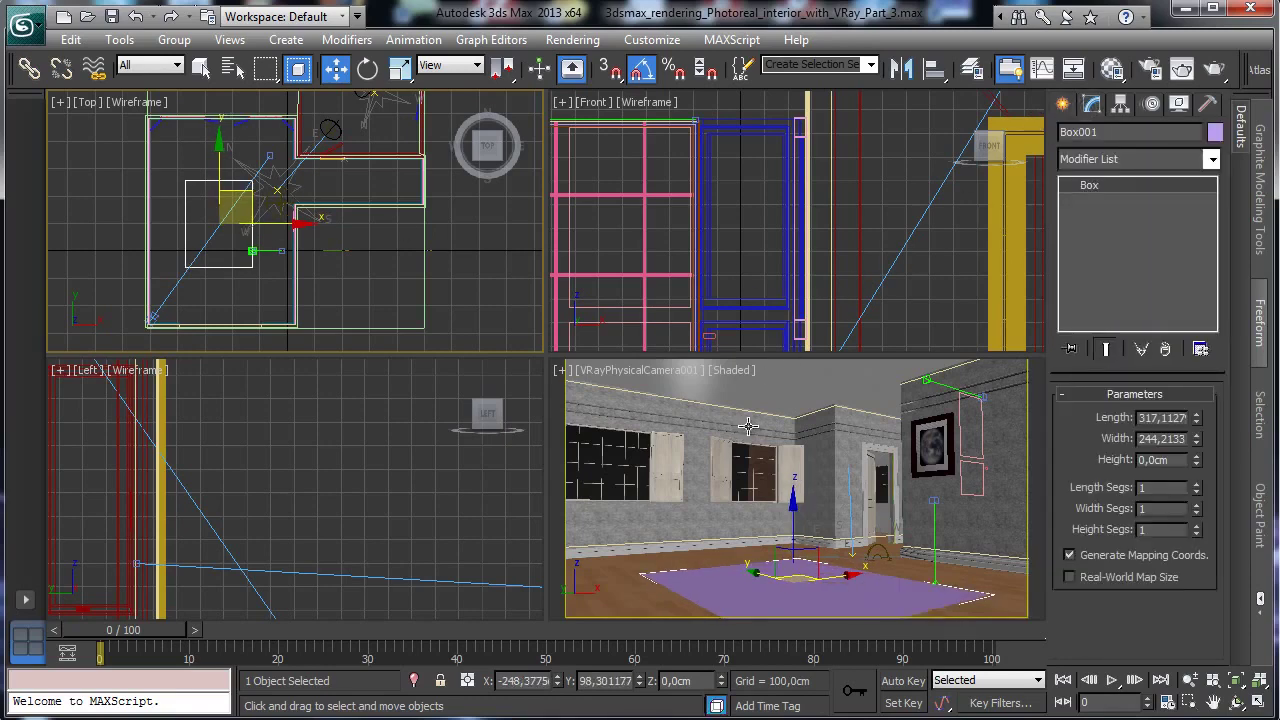
pyautogui.rightClick(748, 427)
pyautogui.click(1263, 703)
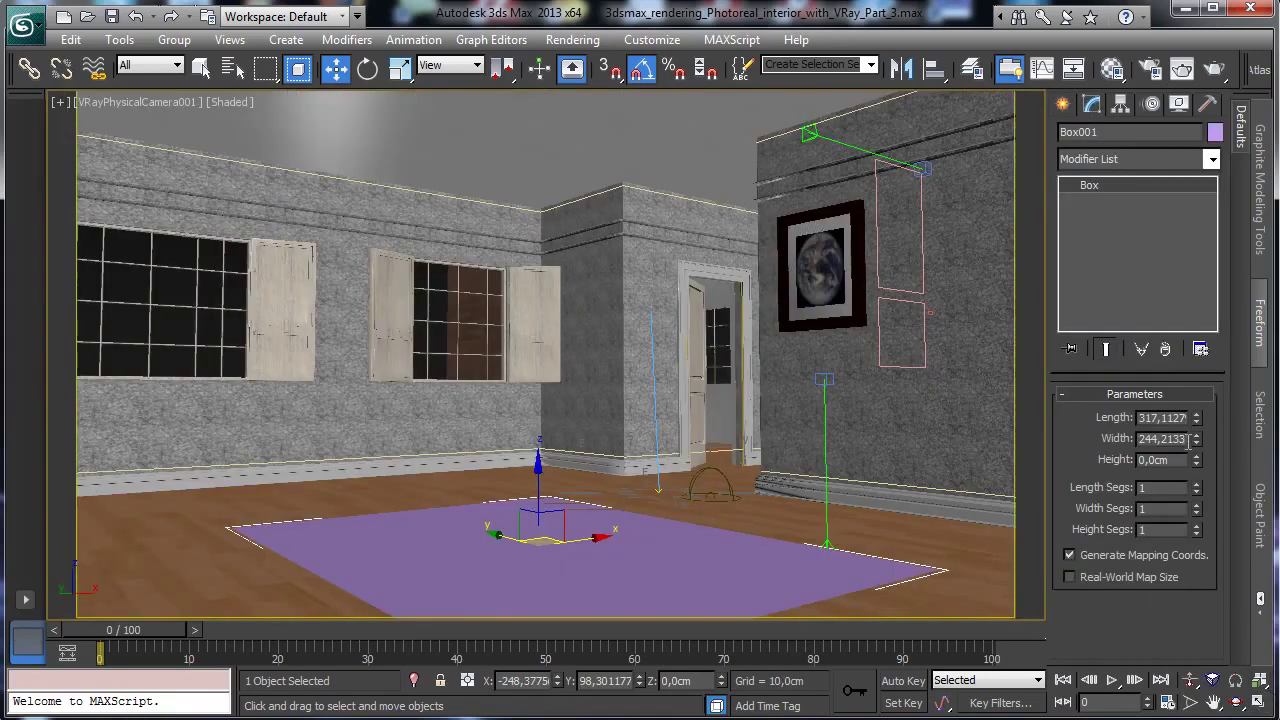
pyautogui.moveTo(1197, 462); pyautogui.dragTo(1203, 429)
pyautogui.click(1110, 132)
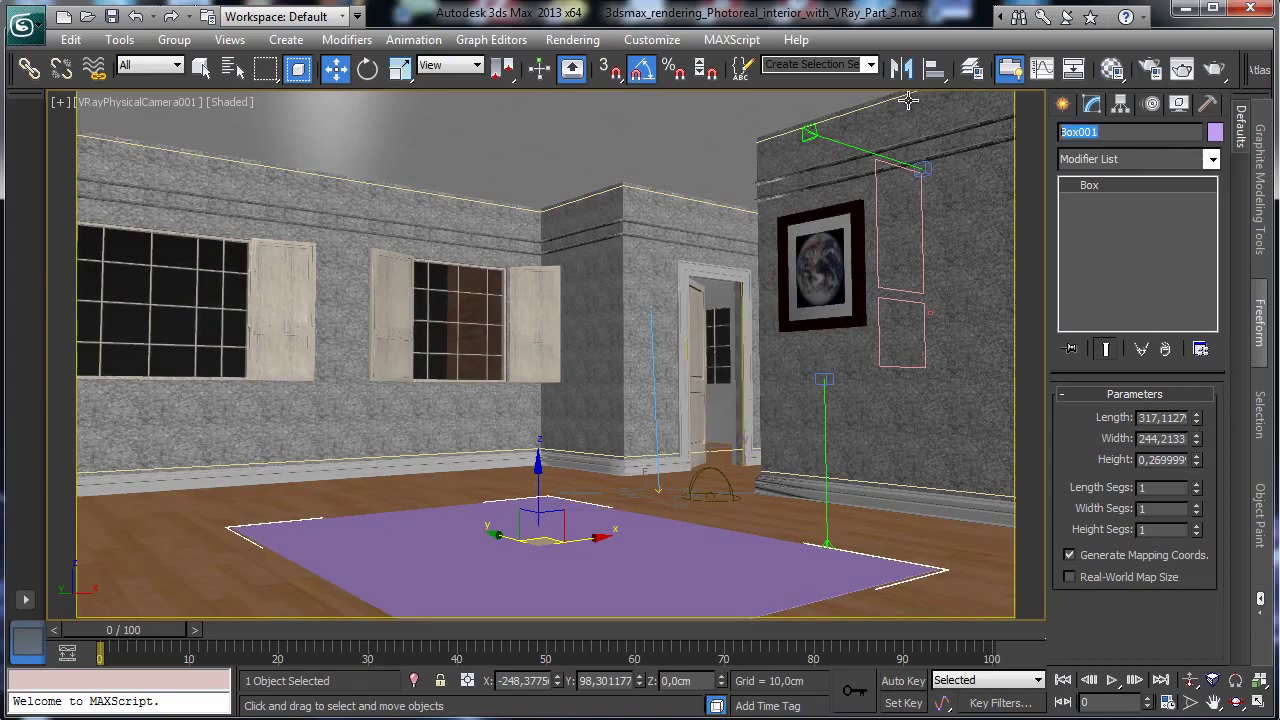
pyautogui.hotkey('shift', 'F10')
pyautogui.press('Escape')
pyautogui.write('a')
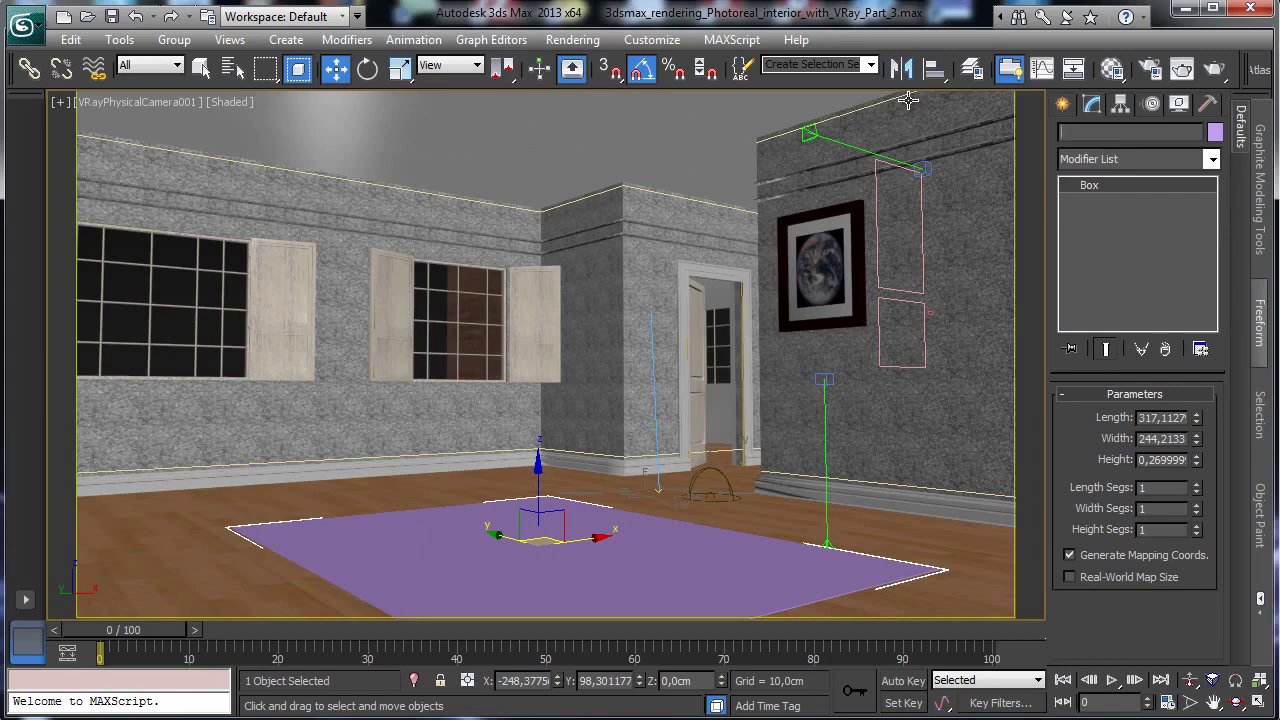
pyautogui.write('Carpet')
# Reset the Material Editor slots and name the first material Carpet.
pyautogui.click(1112, 68)
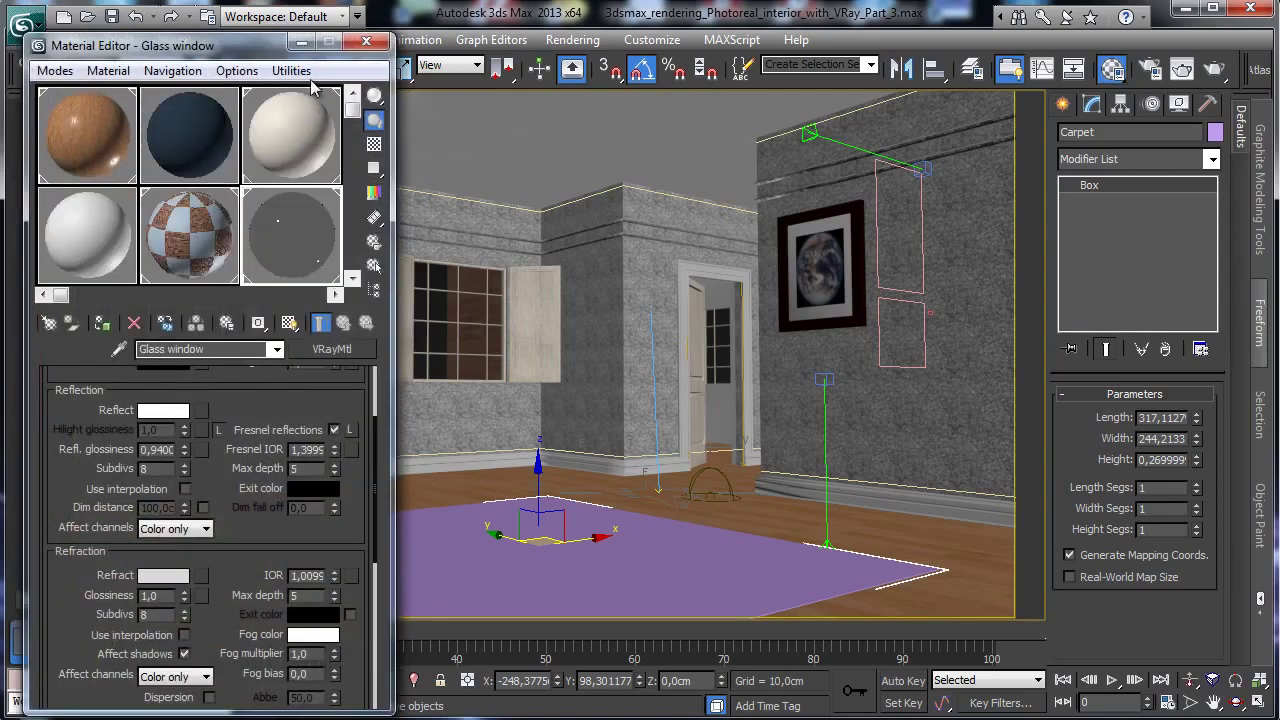
pyautogui.click(293, 72)
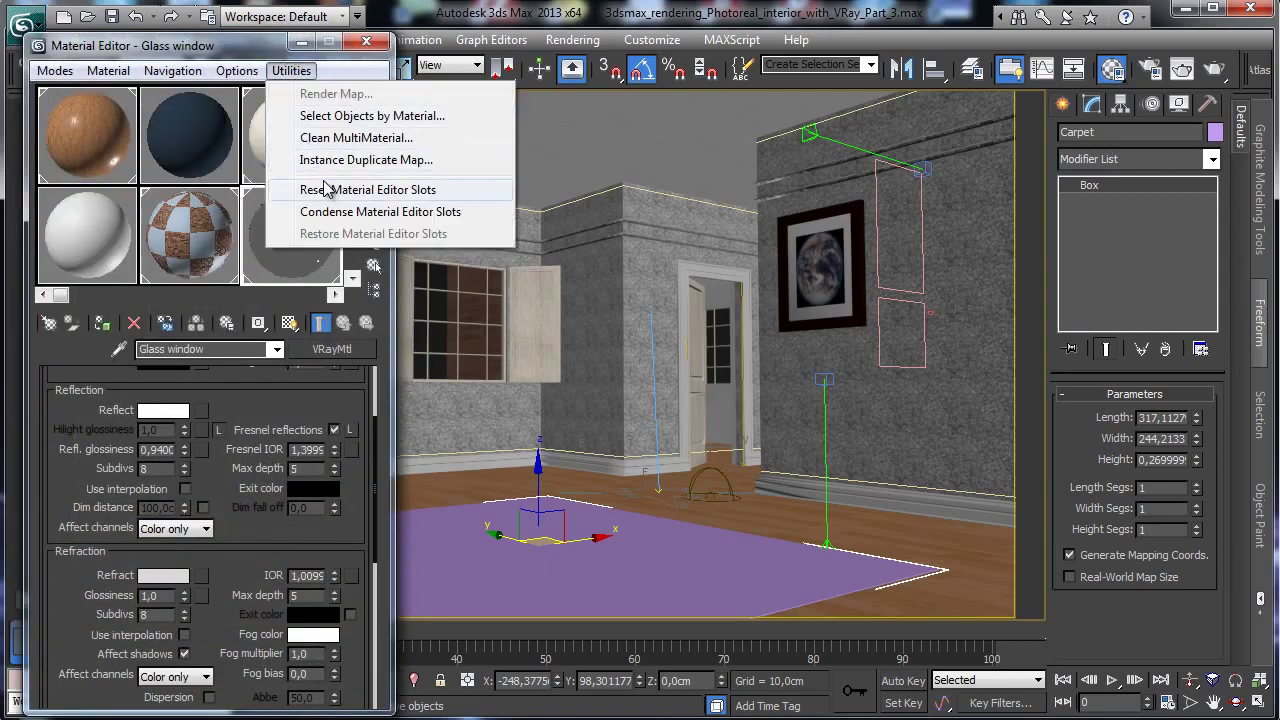
pyautogui.click(367, 189)
pyautogui.click(77, 167)
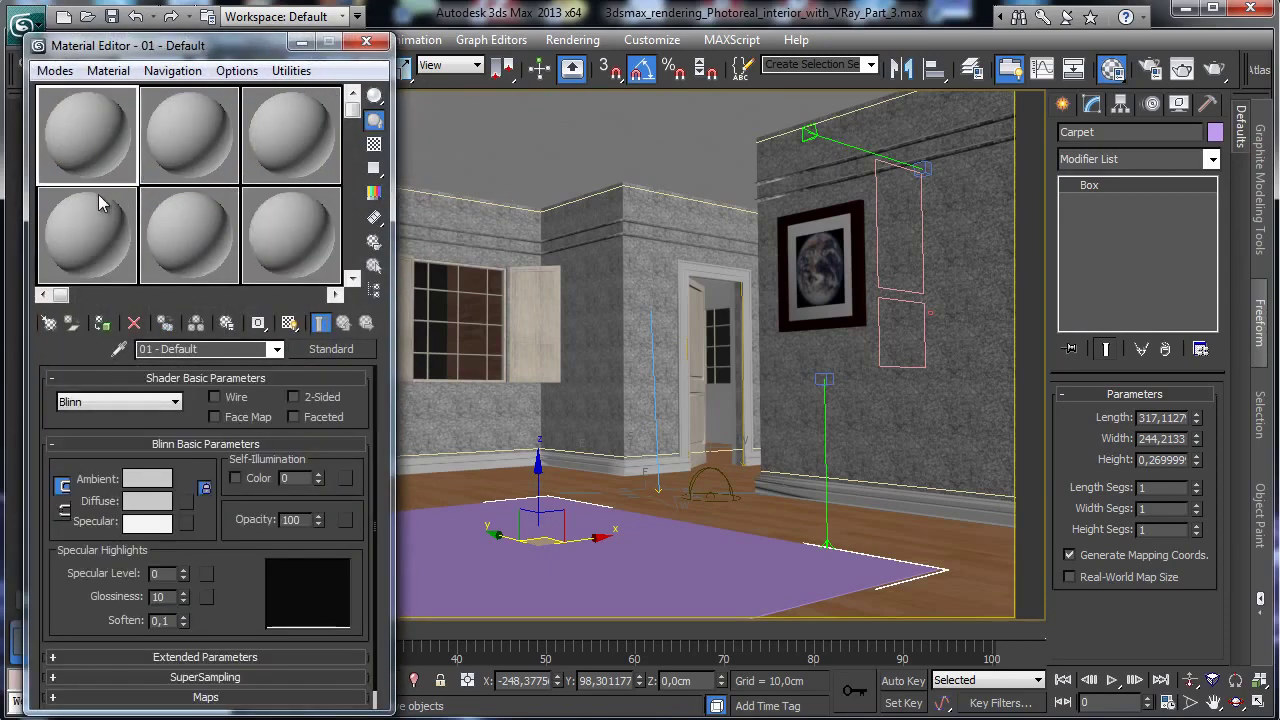
pyautogui.click(190, 349)
pyautogui.write('Carpet')
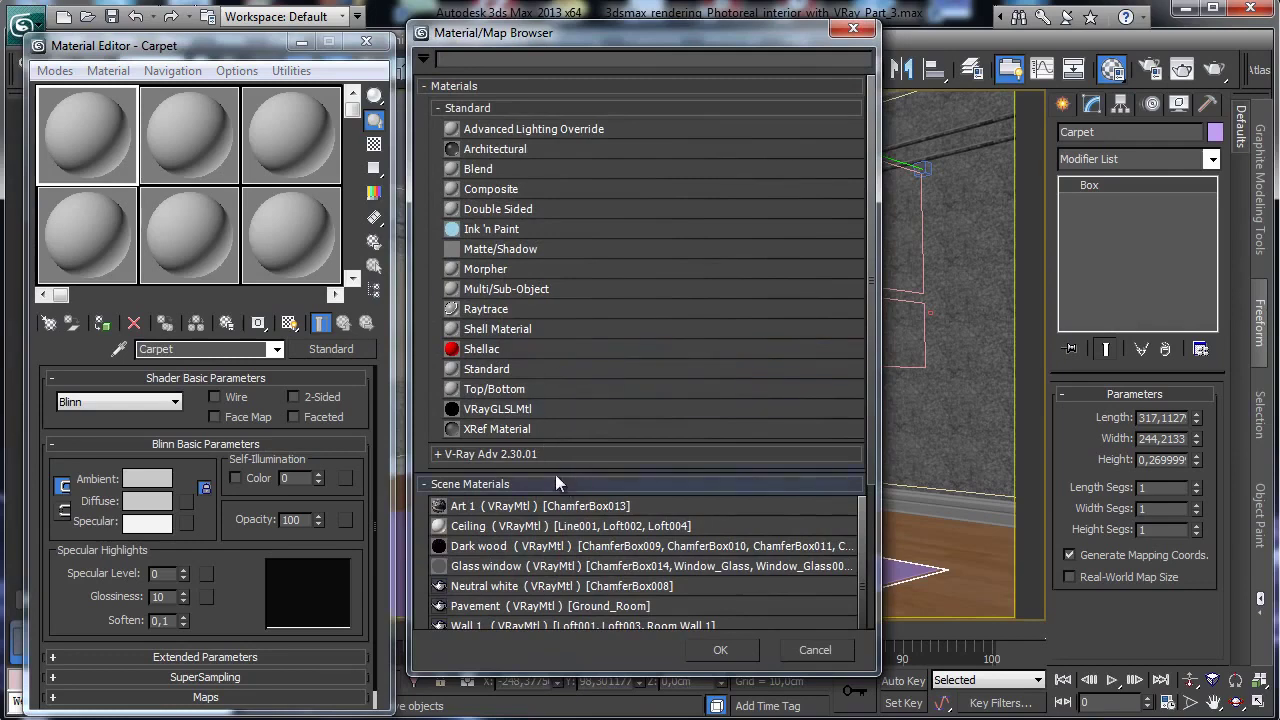
# Convert Carpet to a VRayMtl and bring up the map list for its diffuse.
pyautogui.click(558, 458)
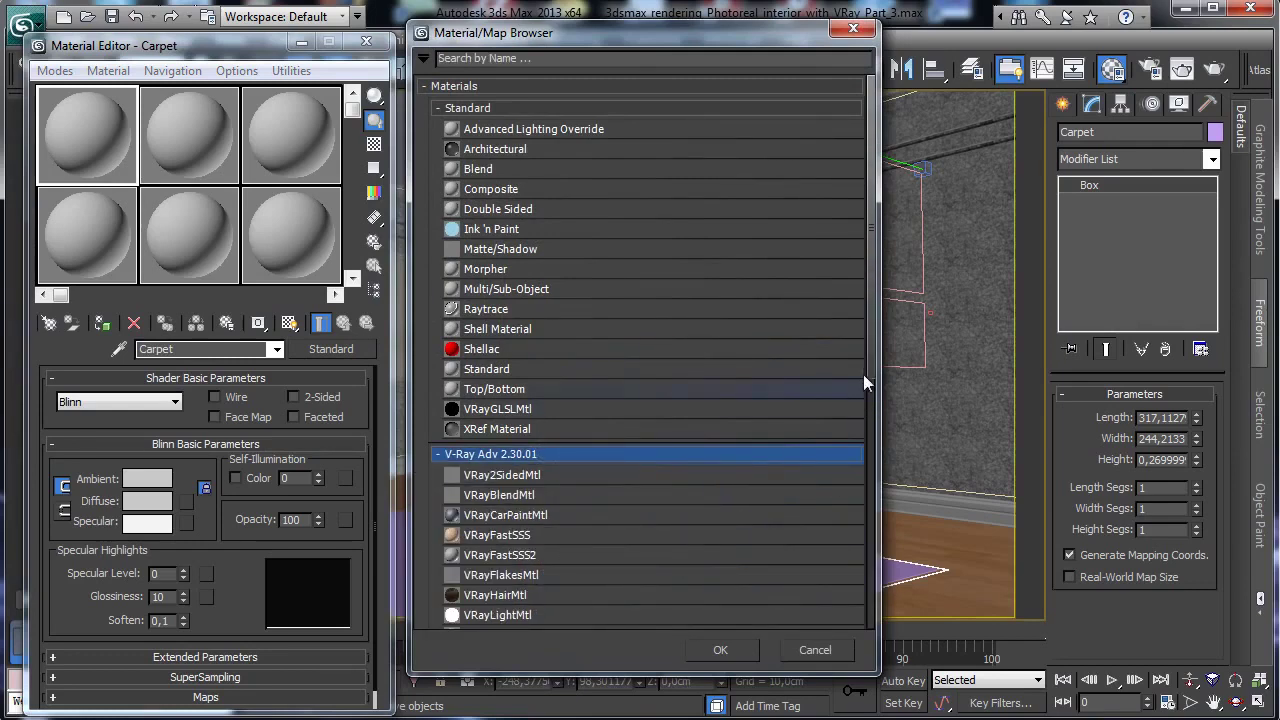
pyautogui.scroll(-1, 530, 507)
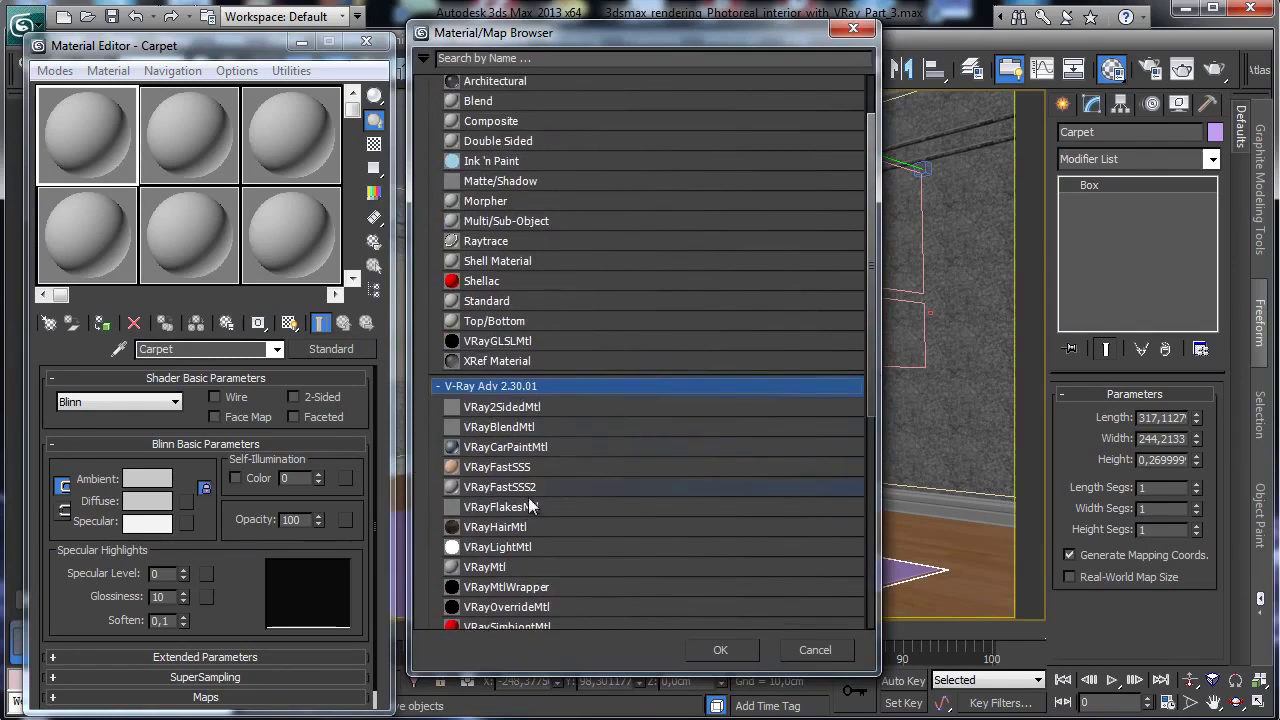
pyautogui.doubleClick(488, 567)
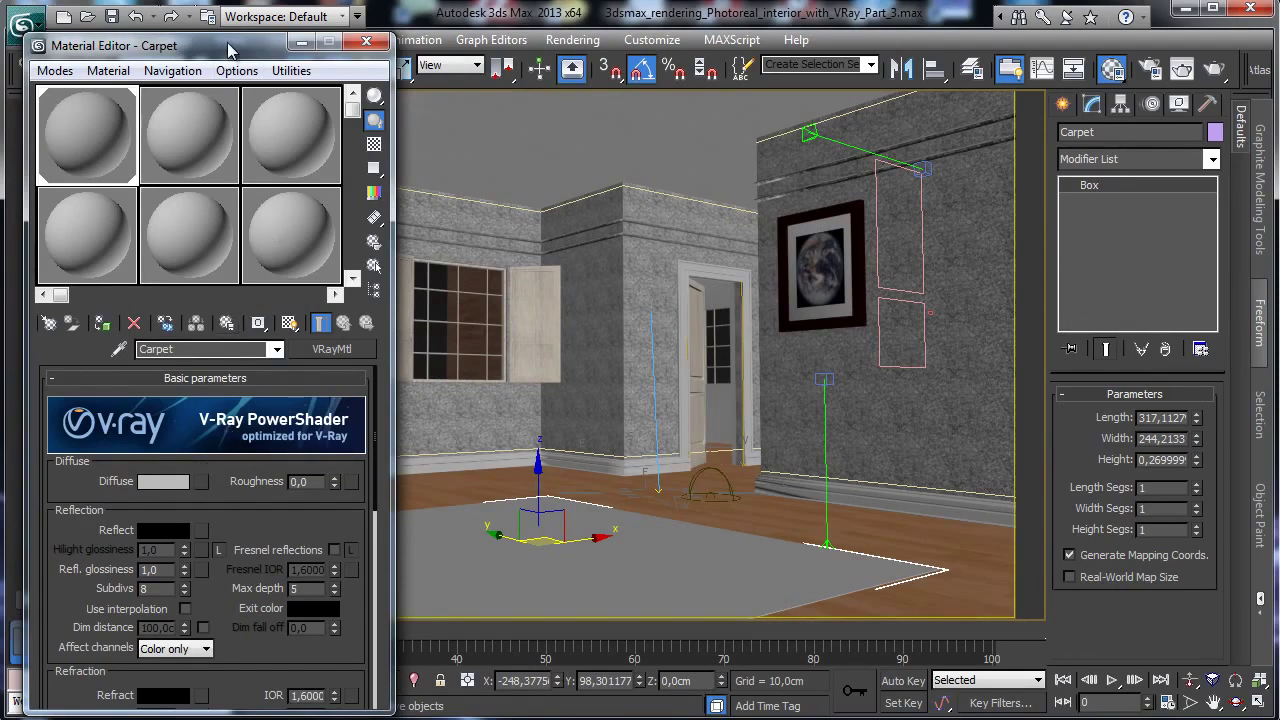
pyautogui.moveTo(229, 42); pyautogui.dragTo(219, 22)
pyautogui.click(195, 461)
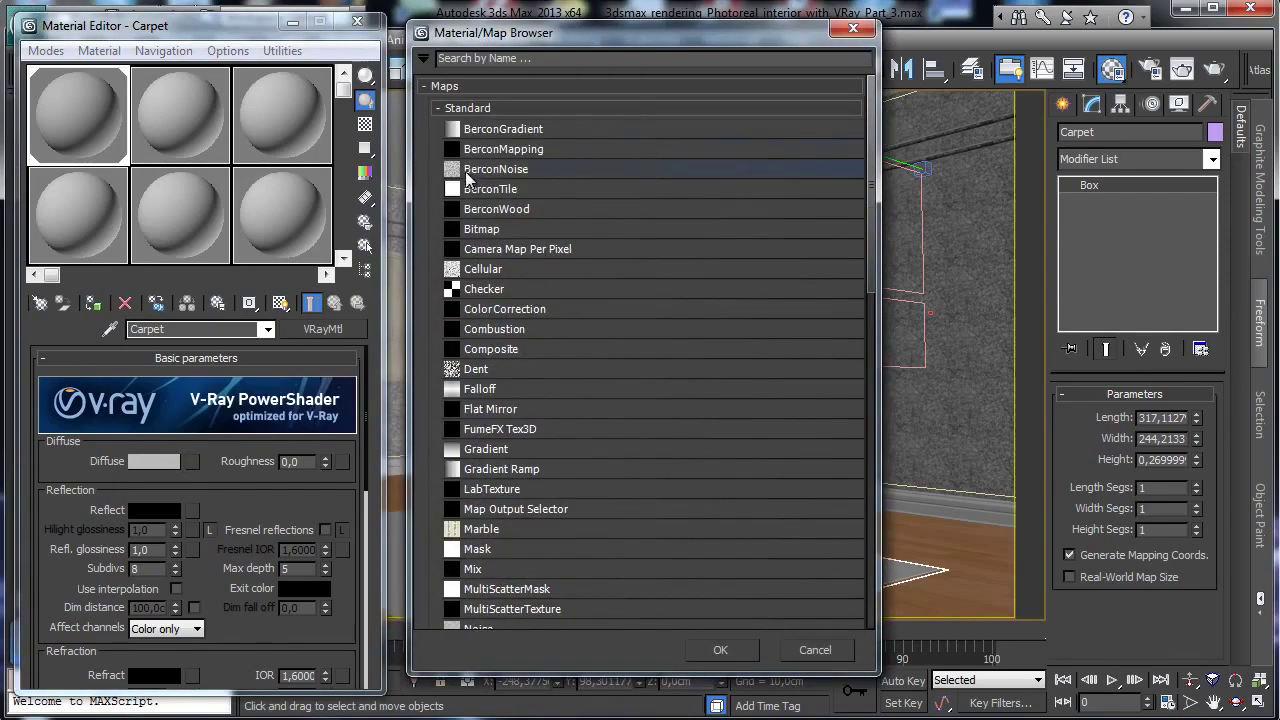
# Load E:\Maps\ArchMat\Furnishings.Fabrics.Stripes.6.jpg as a Bitmap in Carpet's diffuse slot.
pyautogui.doubleClick(502, 229)
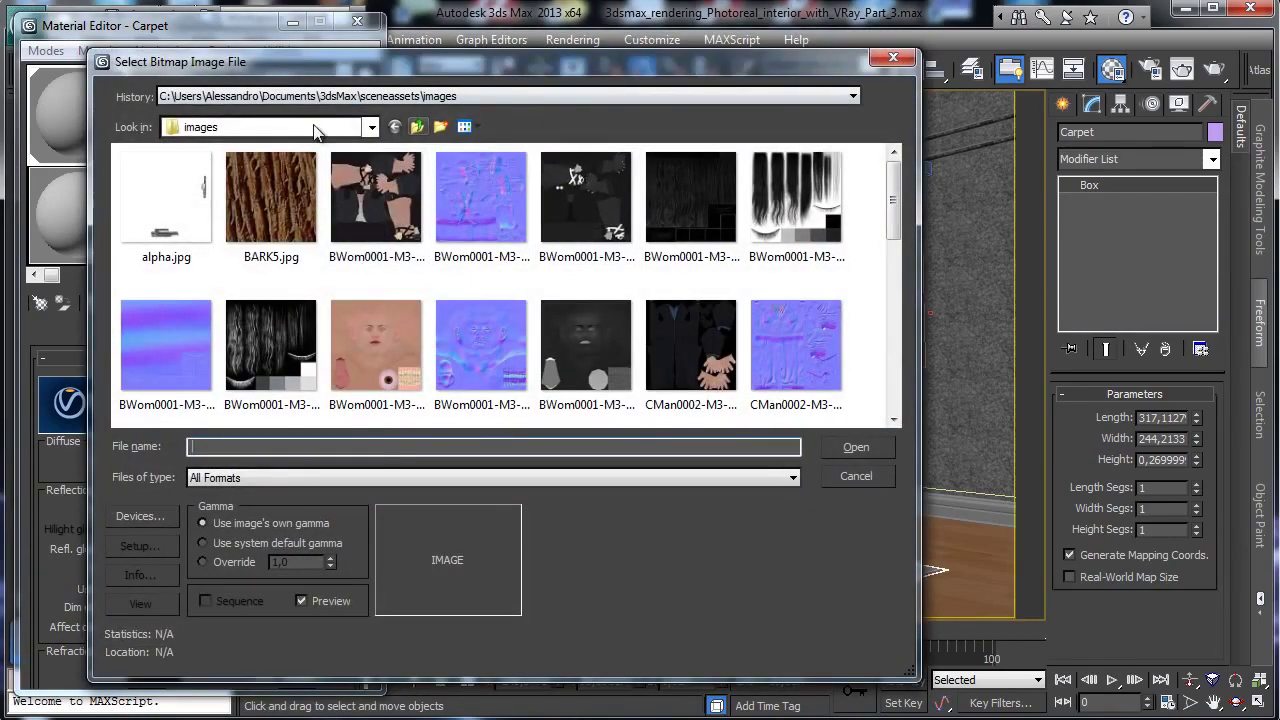
pyautogui.click(370, 127)
pyautogui.click(222, 340)
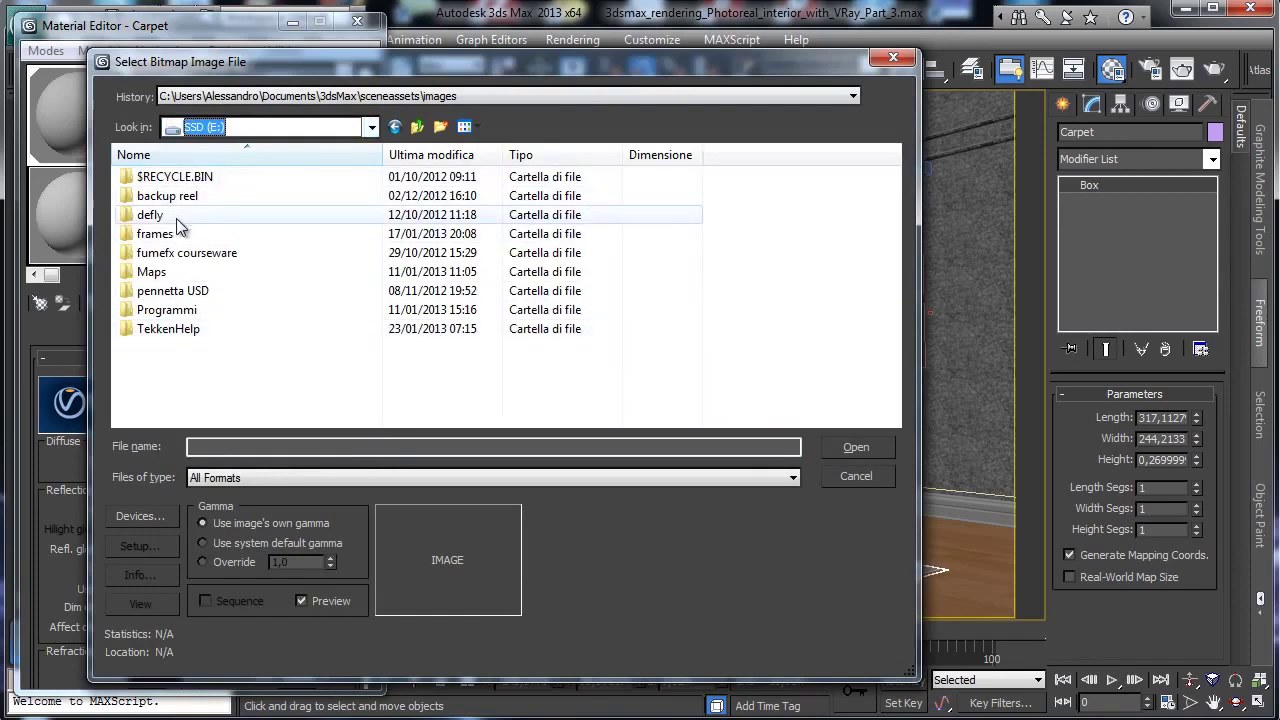
pyautogui.doubleClick(152, 272)
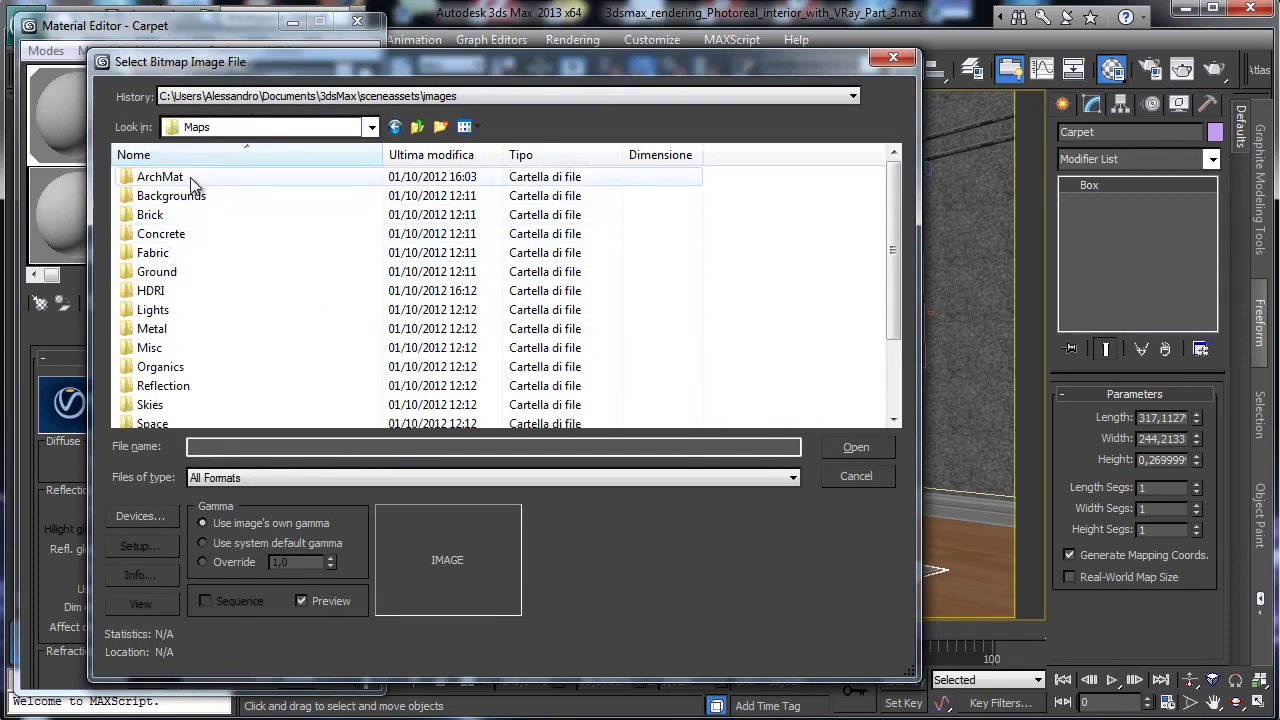
pyautogui.doubleClick(192, 177)
pyautogui.moveTo(896, 168)
pyautogui.mouseDown()
pyautogui.moveTo(882, 267)
pyautogui.moveTo(893, 182)
pyautogui.moveTo(893, 271)
pyautogui.mouseUp()
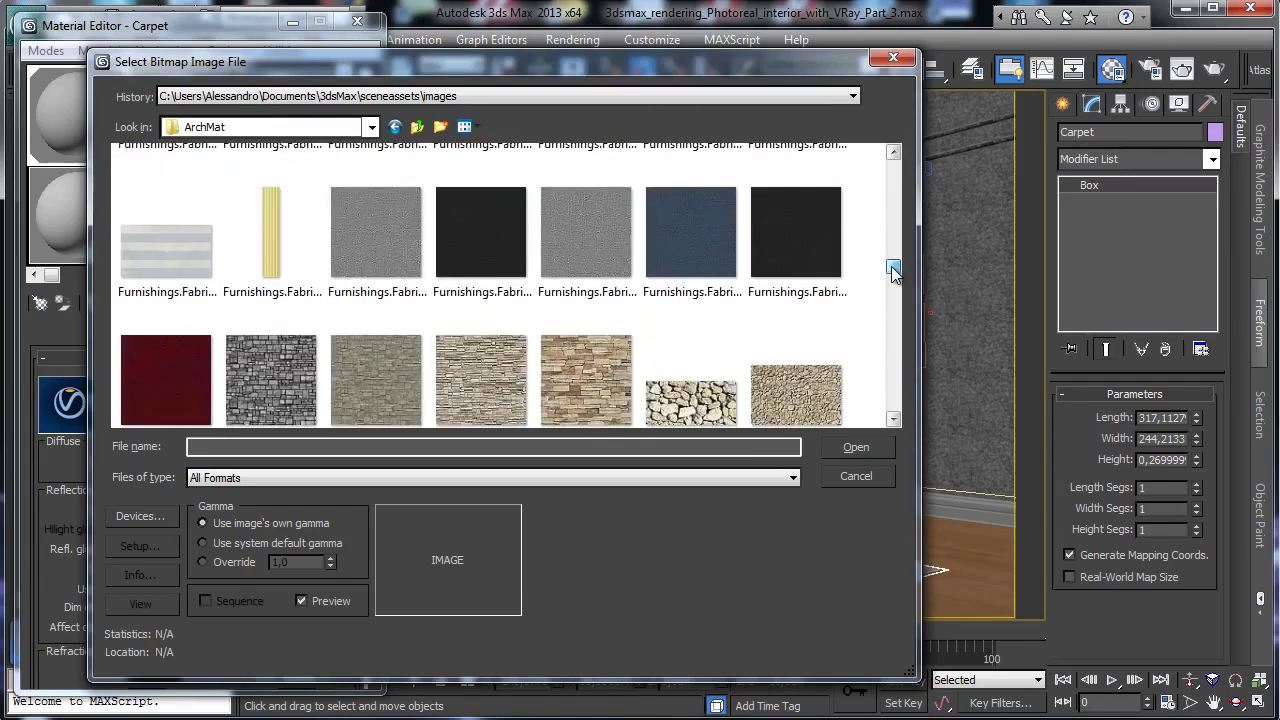
pyautogui.click(172, 246)
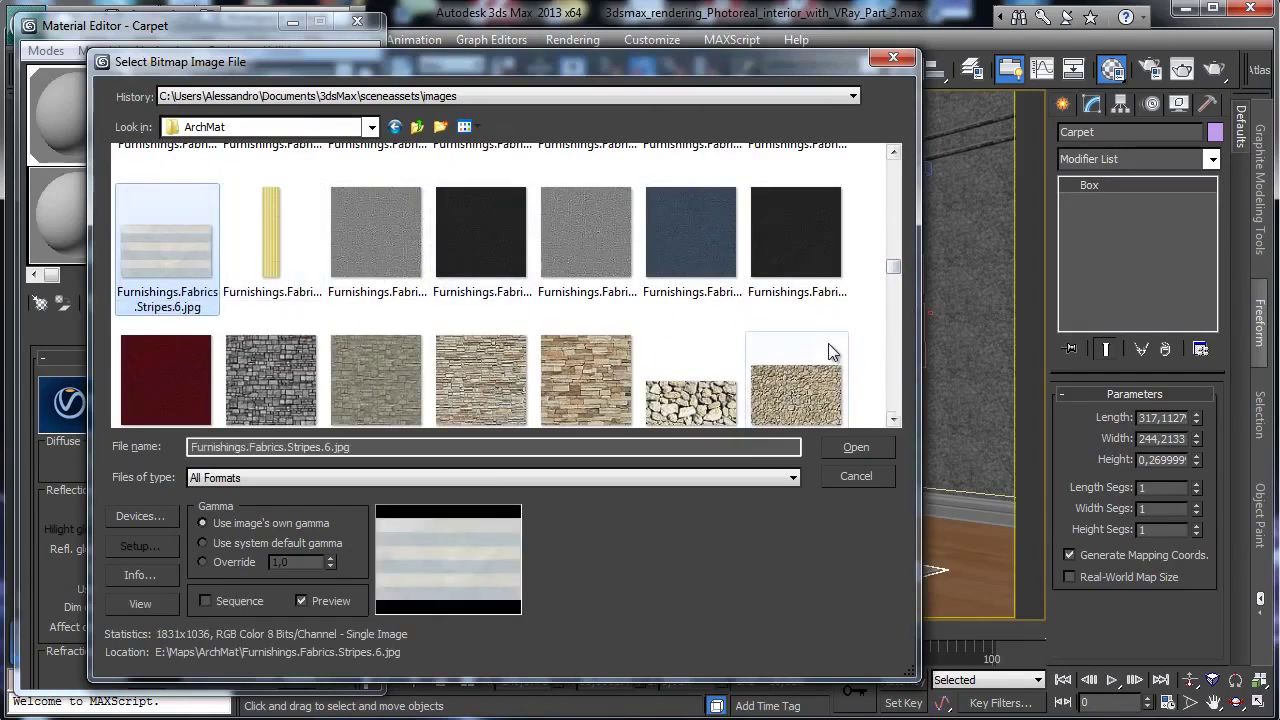
pyautogui.click(880, 441)
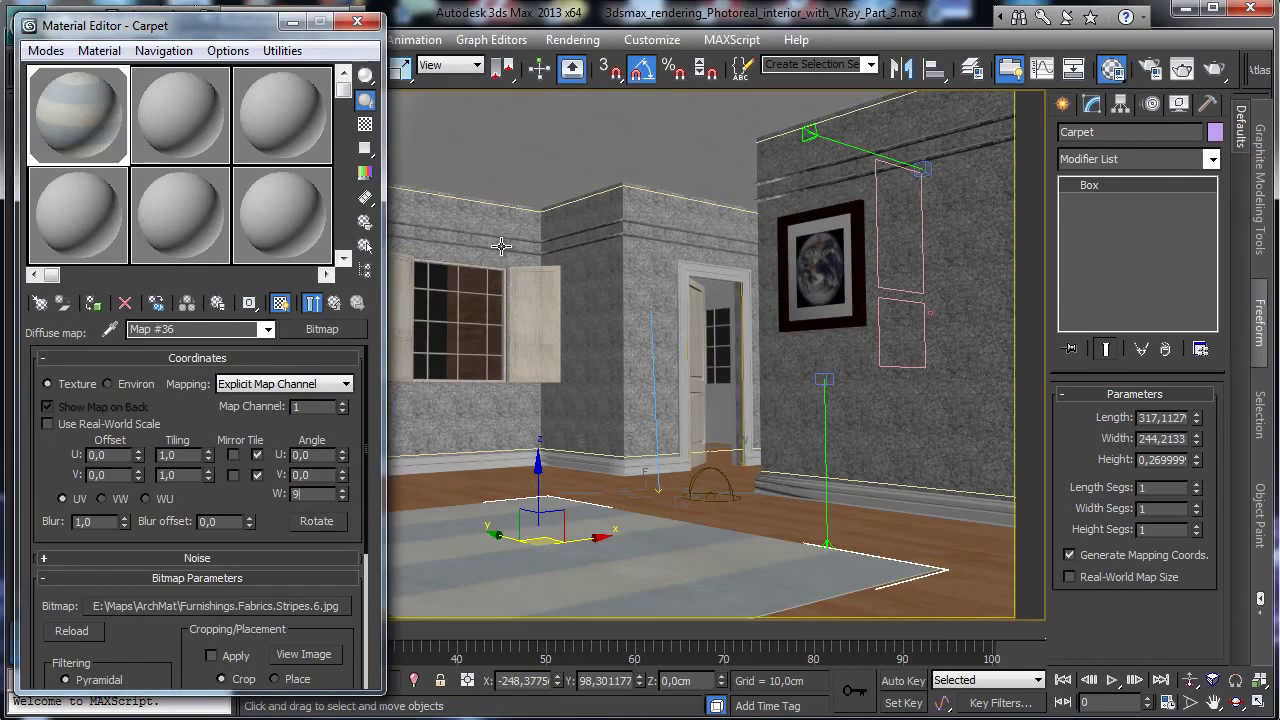
# Rotate the stripes bitmap's W angle to 90° and set its blur to 0,01.
pyautogui.write('0')
pyautogui.press('Return')
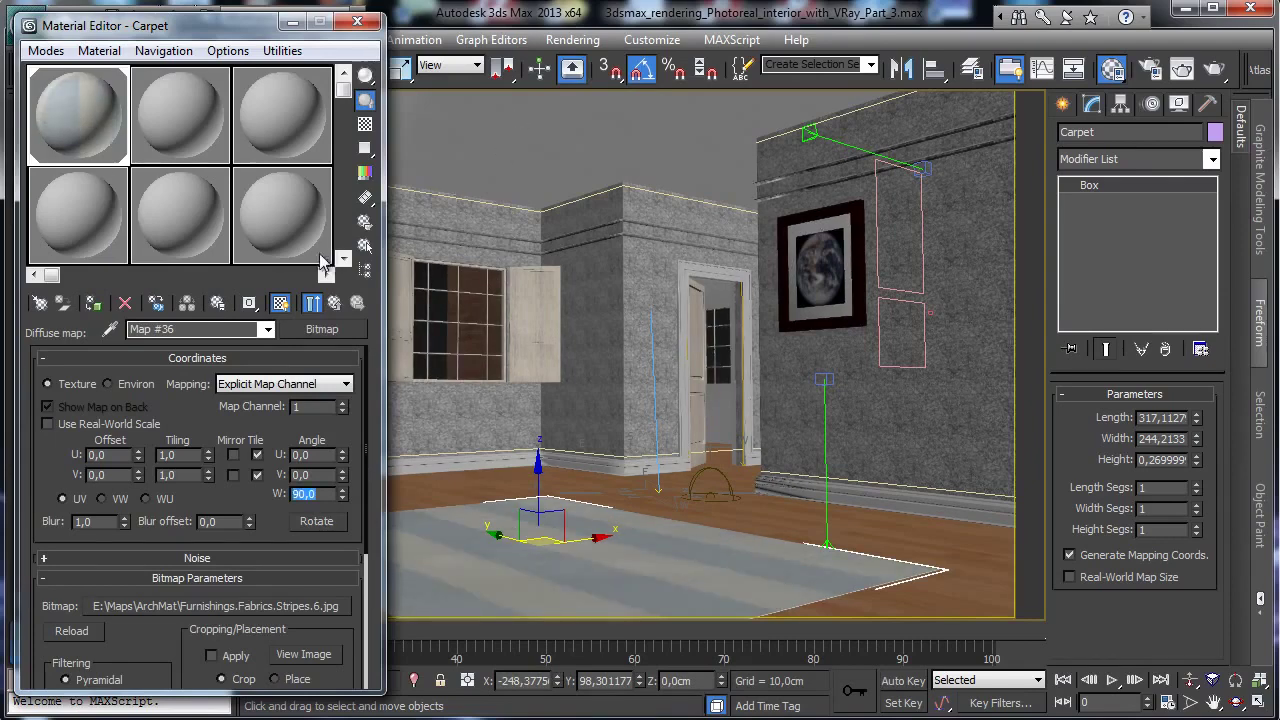
pyautogui.rightClick(125, 521)
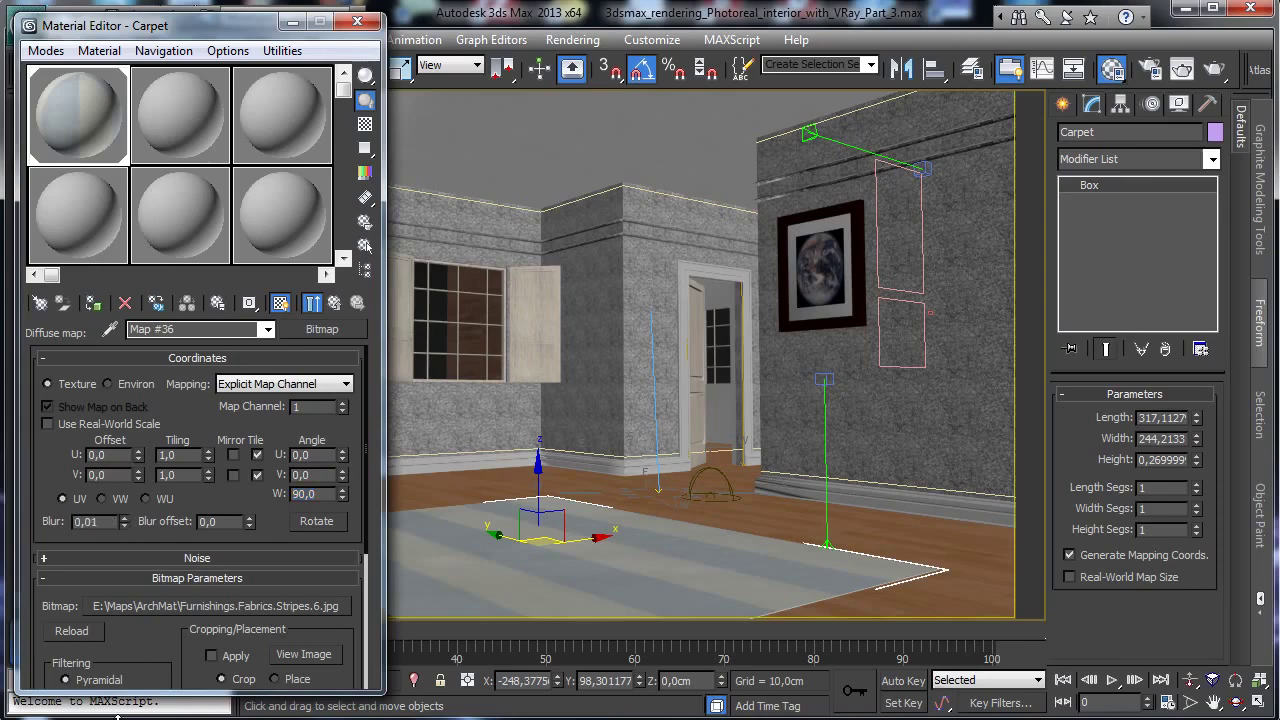
# Give the Carpet material a grey 29 reflection colour, with a checkered sample background.
pyautogui.click(313, 300)
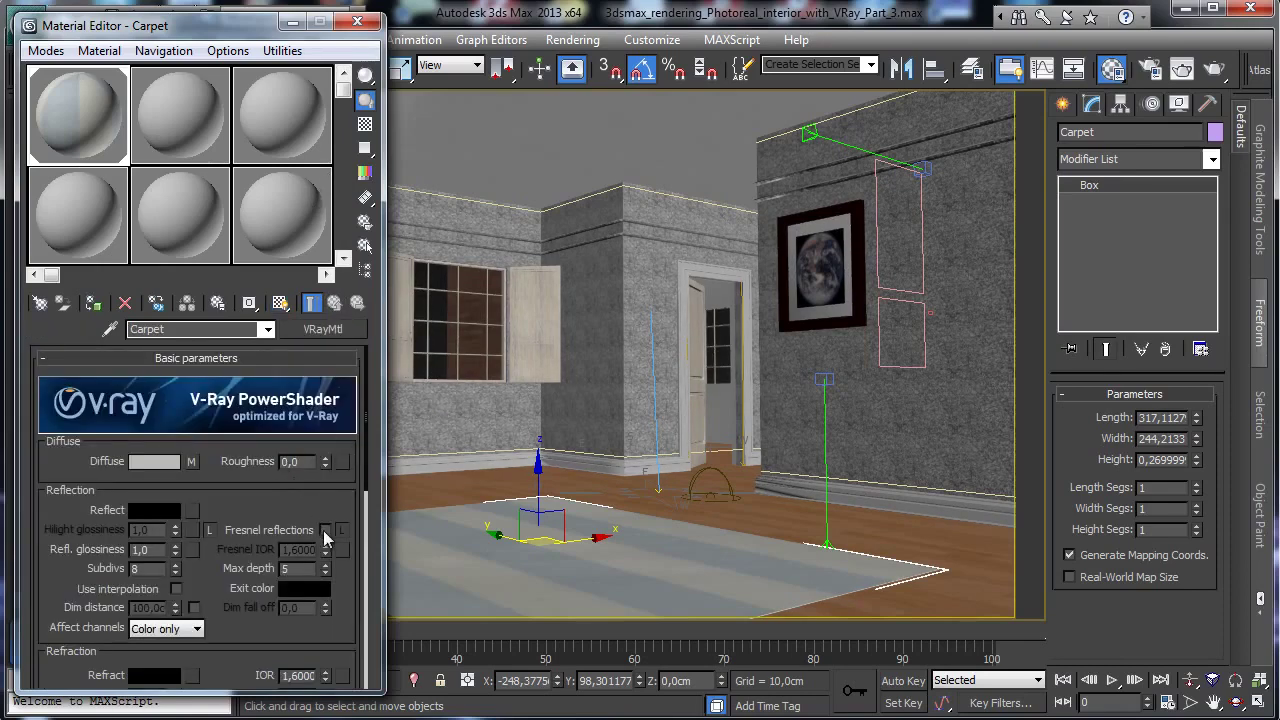
pyautogui.moveTo(283, 502); pyautogui.dragTo(246, 466)
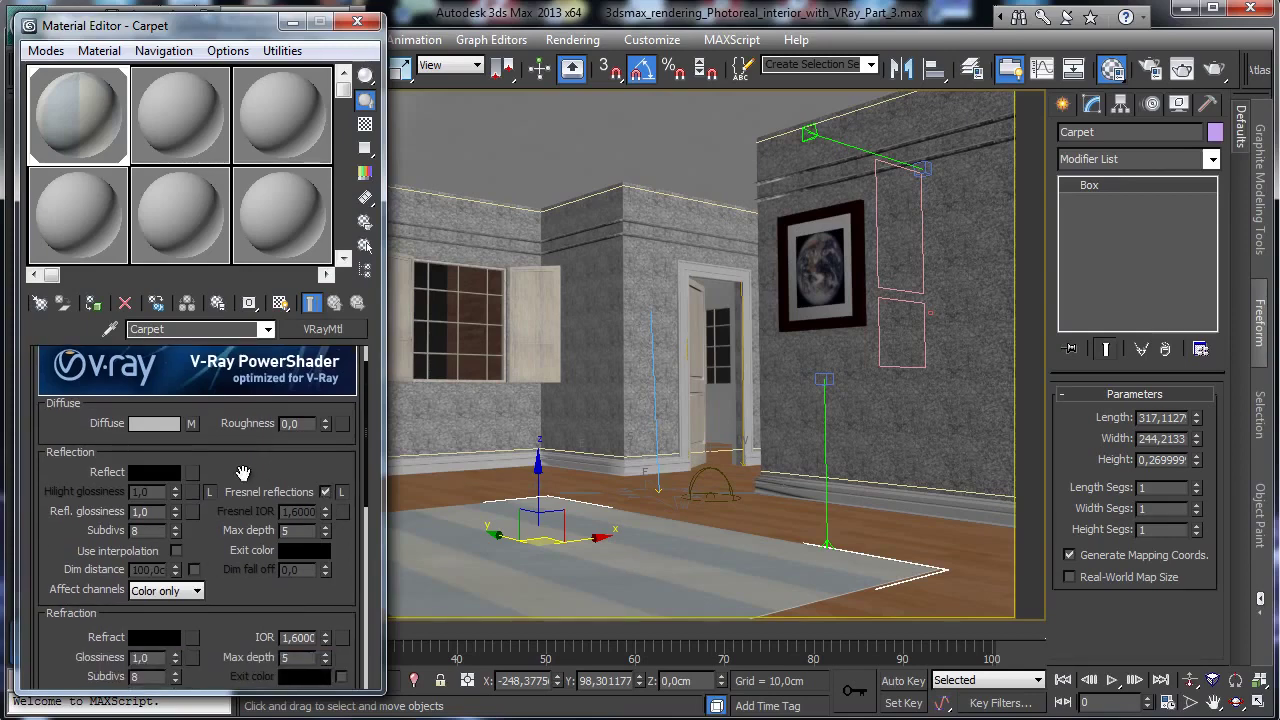
pyautogui.click(160, 472)
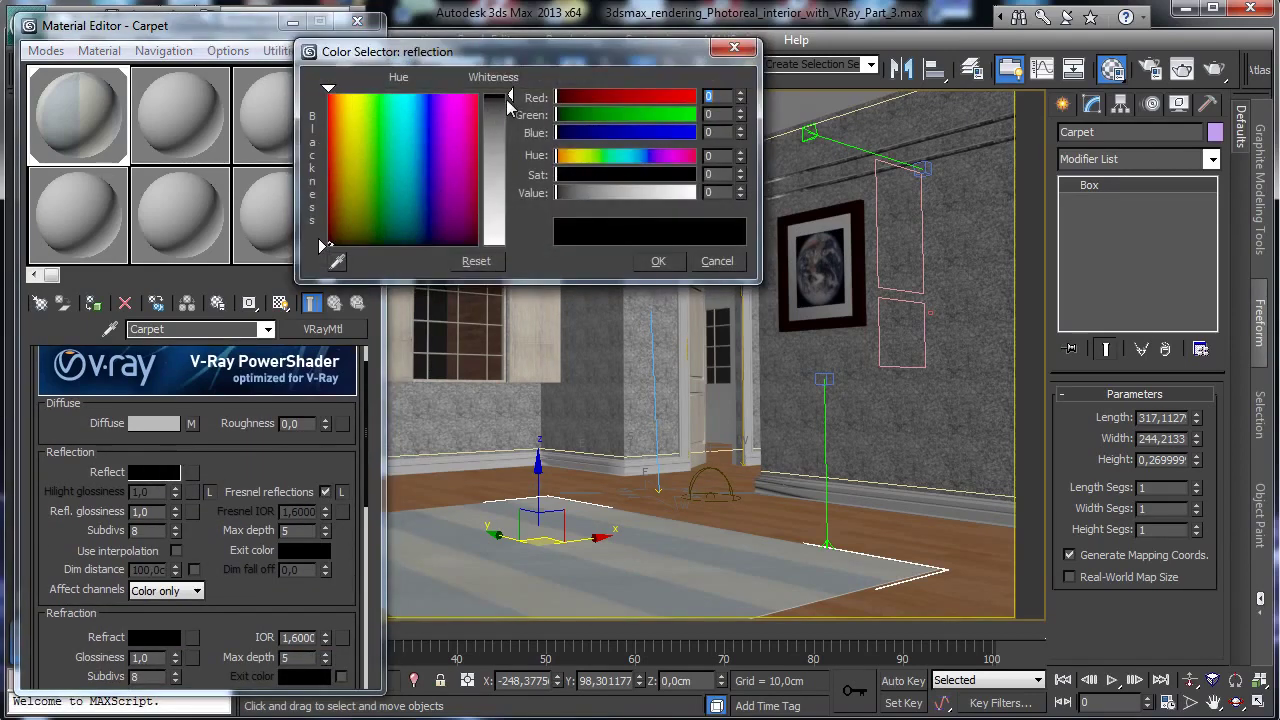
pyautogui.moveTo(506, 99); pyautogui.dragTo(507, 113)
pyautogui.click(658, 261)
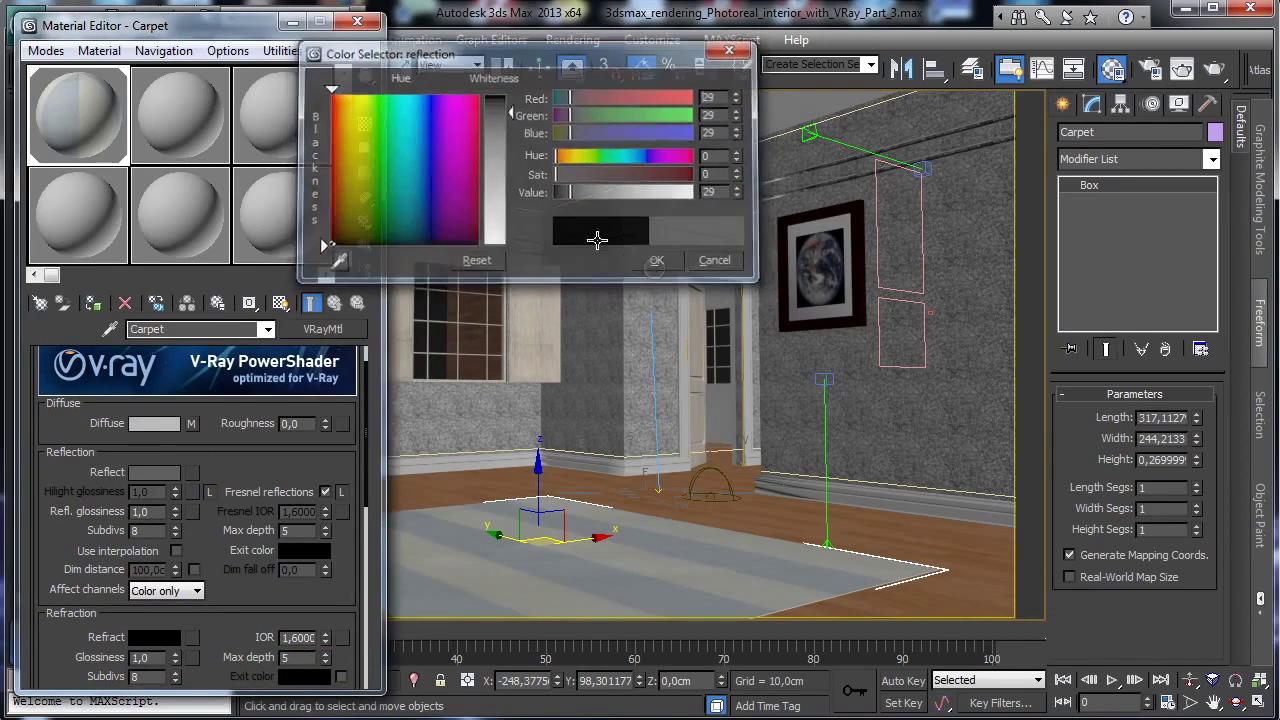
pyautogui.click(365, 124)
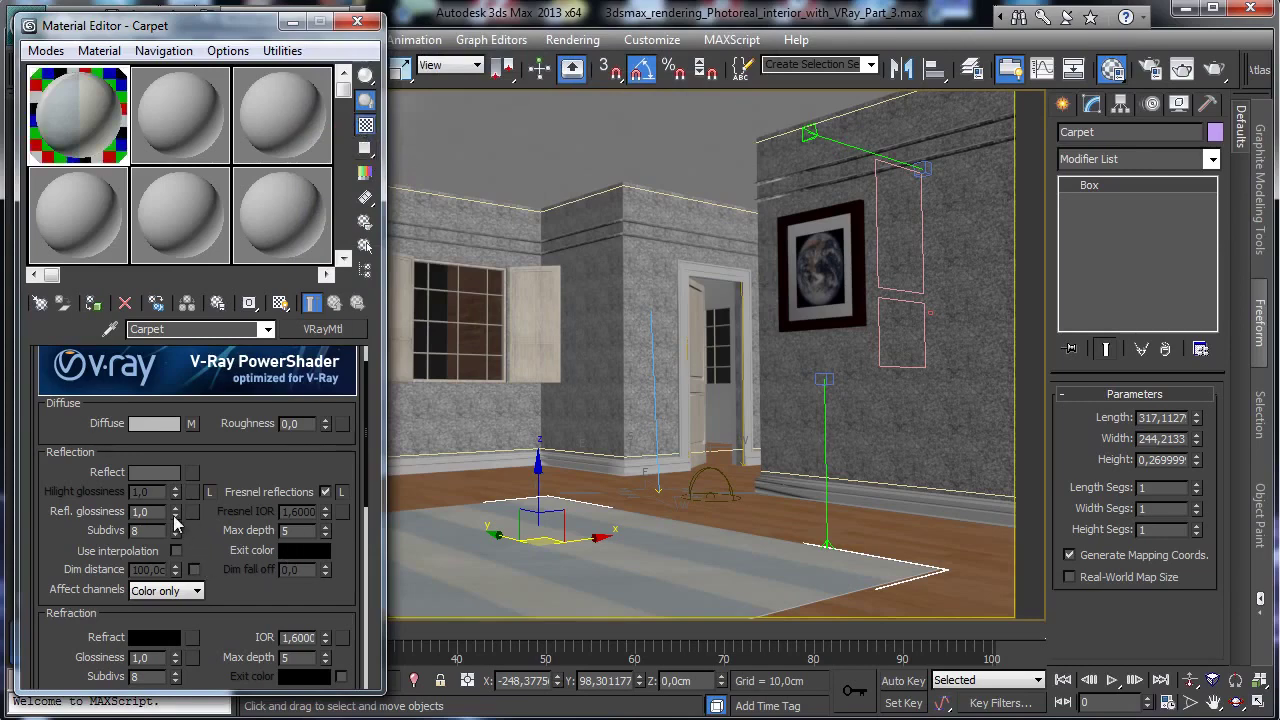
# Set Carpet's reflection glossiness to 0,84 and anisotropy to 0,3.
pyautogui.moveTo(174, 514); pyautogui.dragTo(177, 529)
pyautogui.scroll(-10, 231, 540)
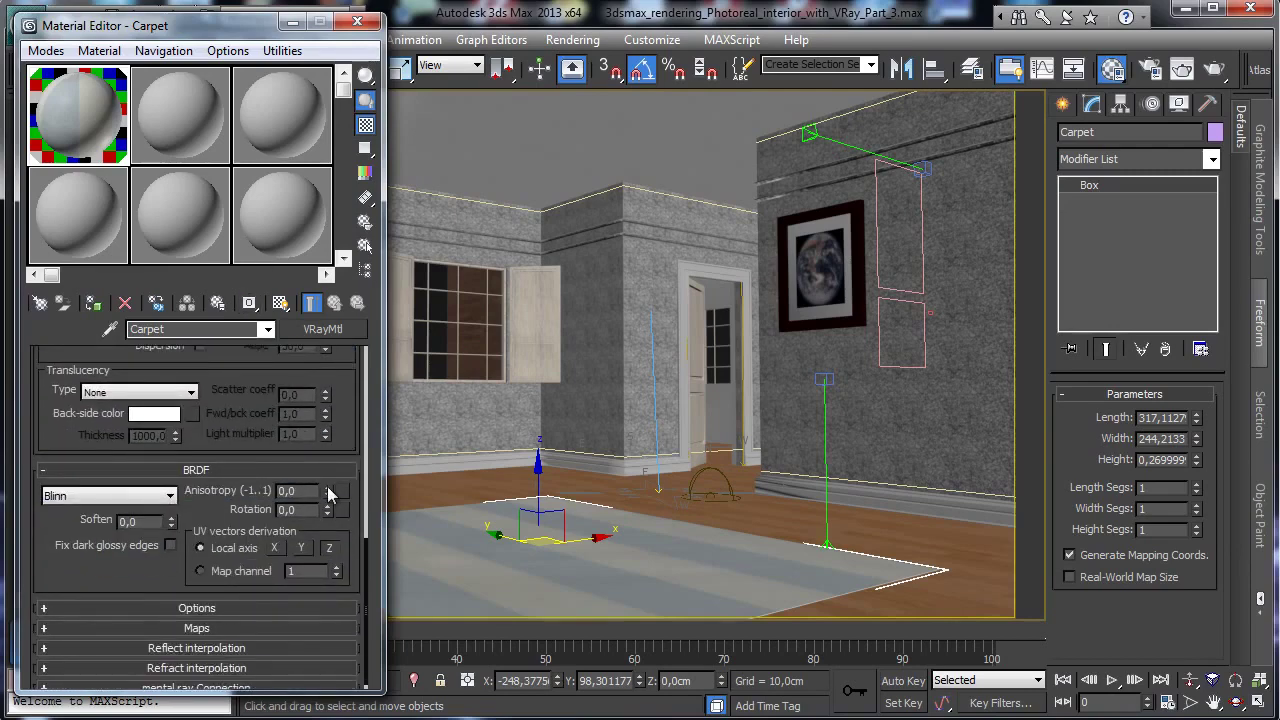
pyautogui.moveTo(327, 486); pyautogui.dragTo(330, 460)
pyautogui.write('3')
pyautogui.press('Return')
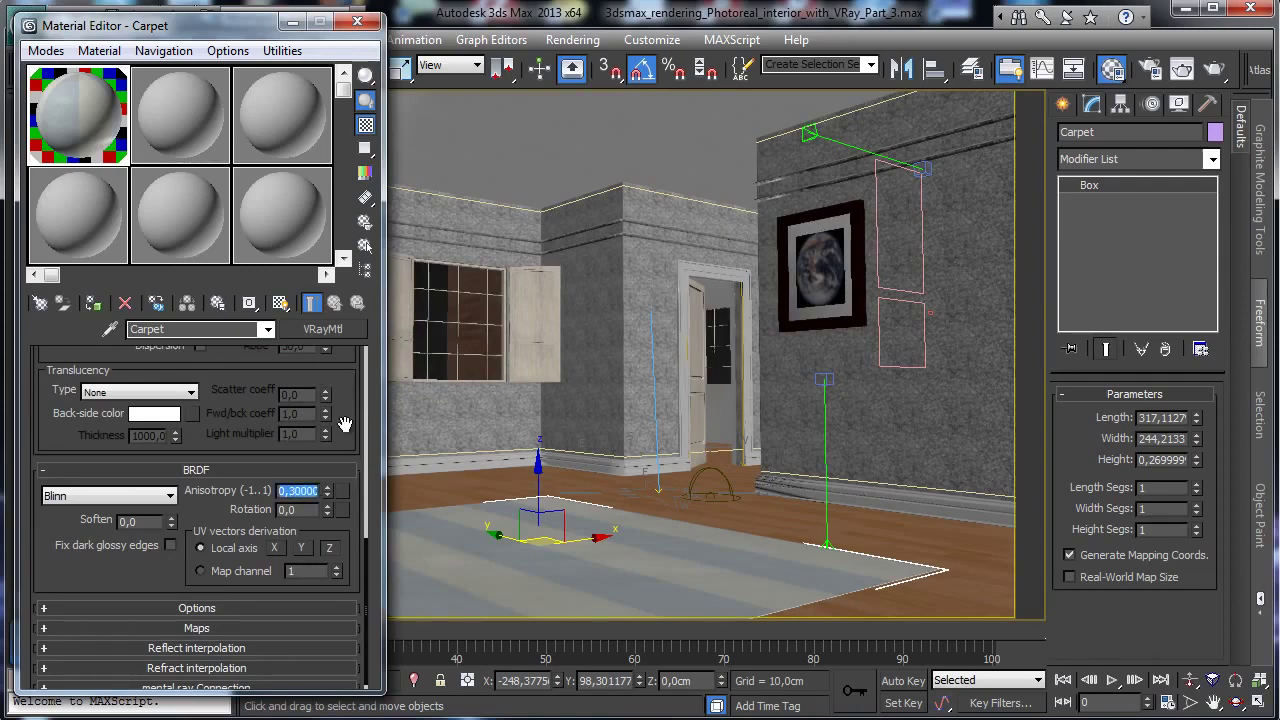
pyautogui.scroll(-1, 144, 514)
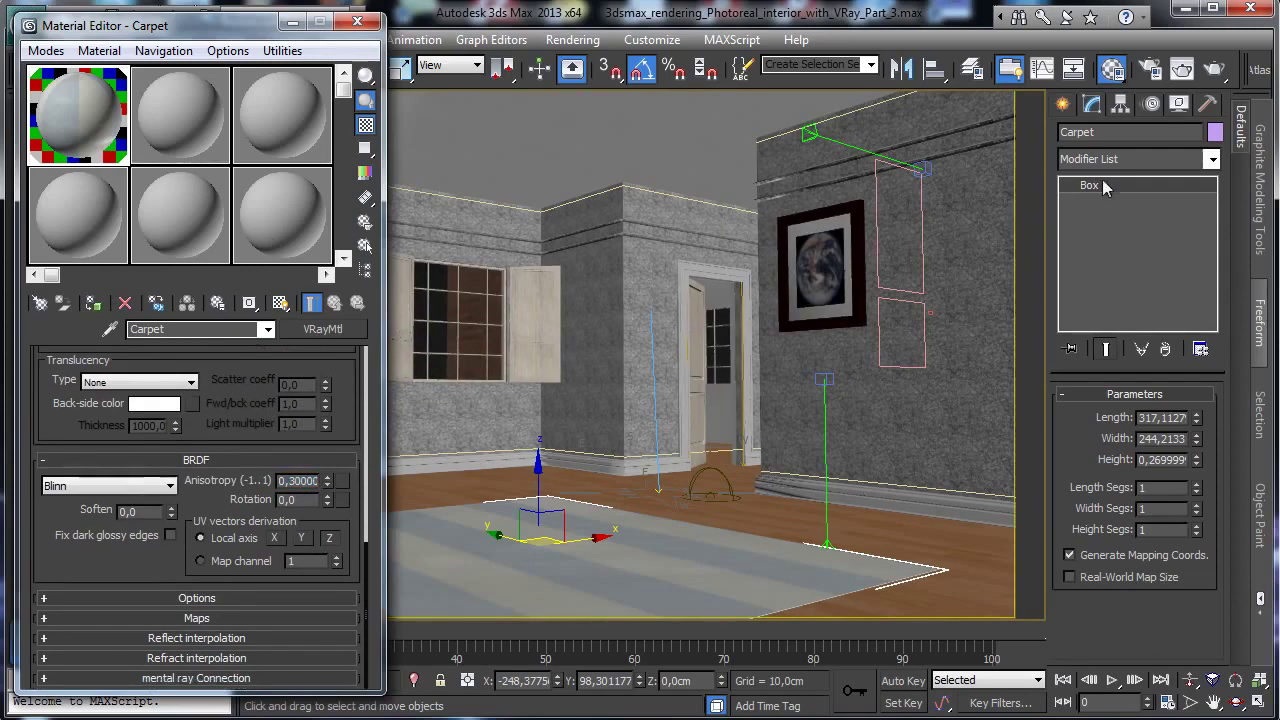
pyautogui.click(1145, 69)
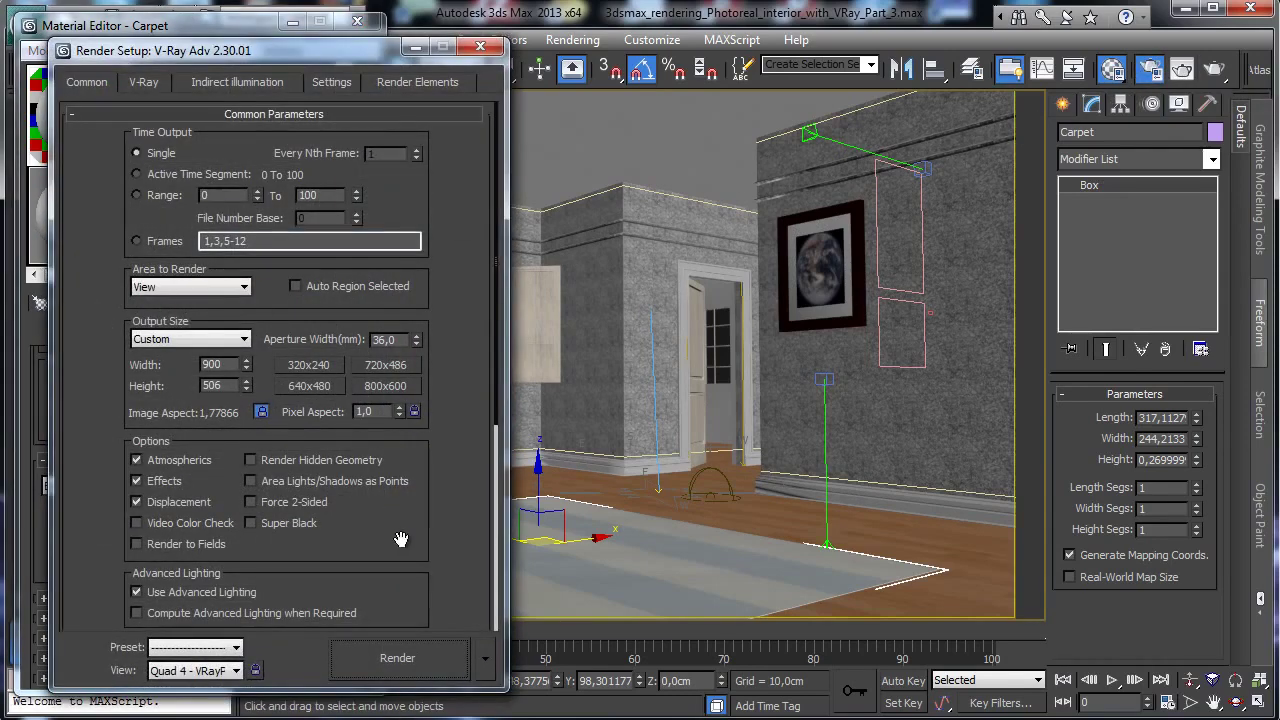
# Review the V-Ray and Indirect illumination tabs, expanding the irradiance map settings.
pyautogui.moveTo(400, 540); pyautogui.dragTo(362, 236)
pyautogui.click(144, 82)
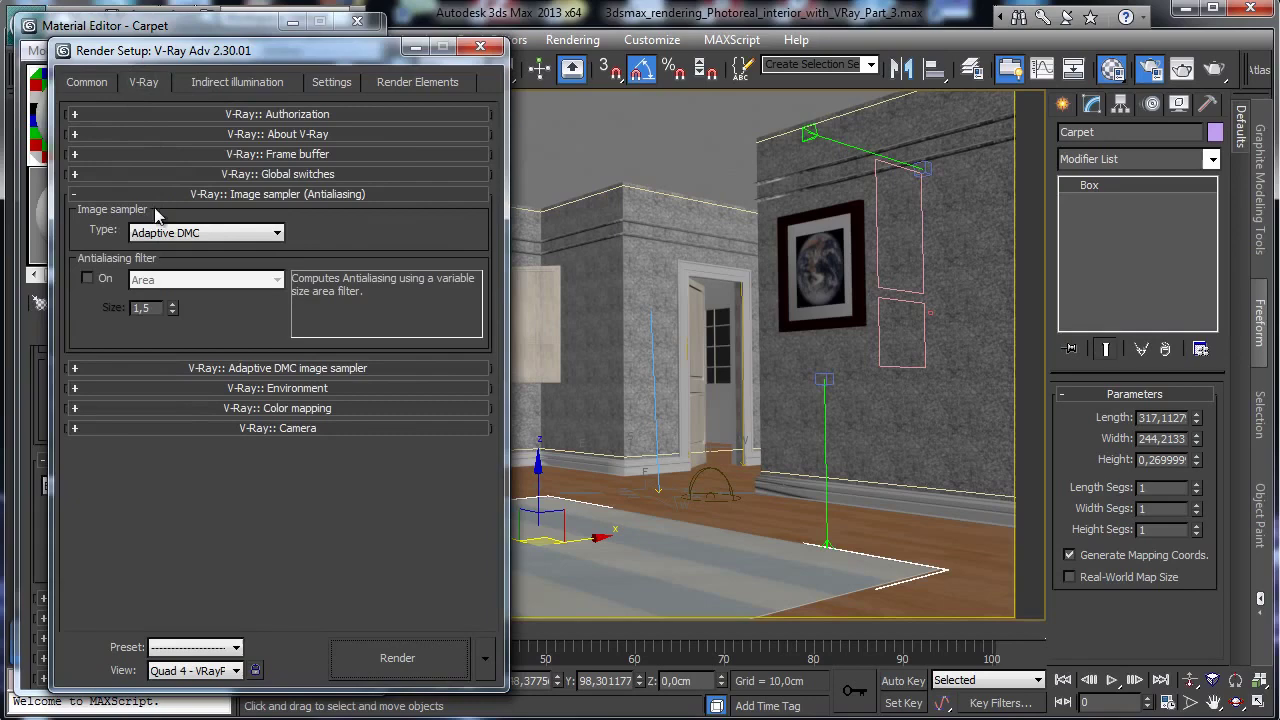
pyautogui.click(255, 85)
pyautogui.click(256, 343)
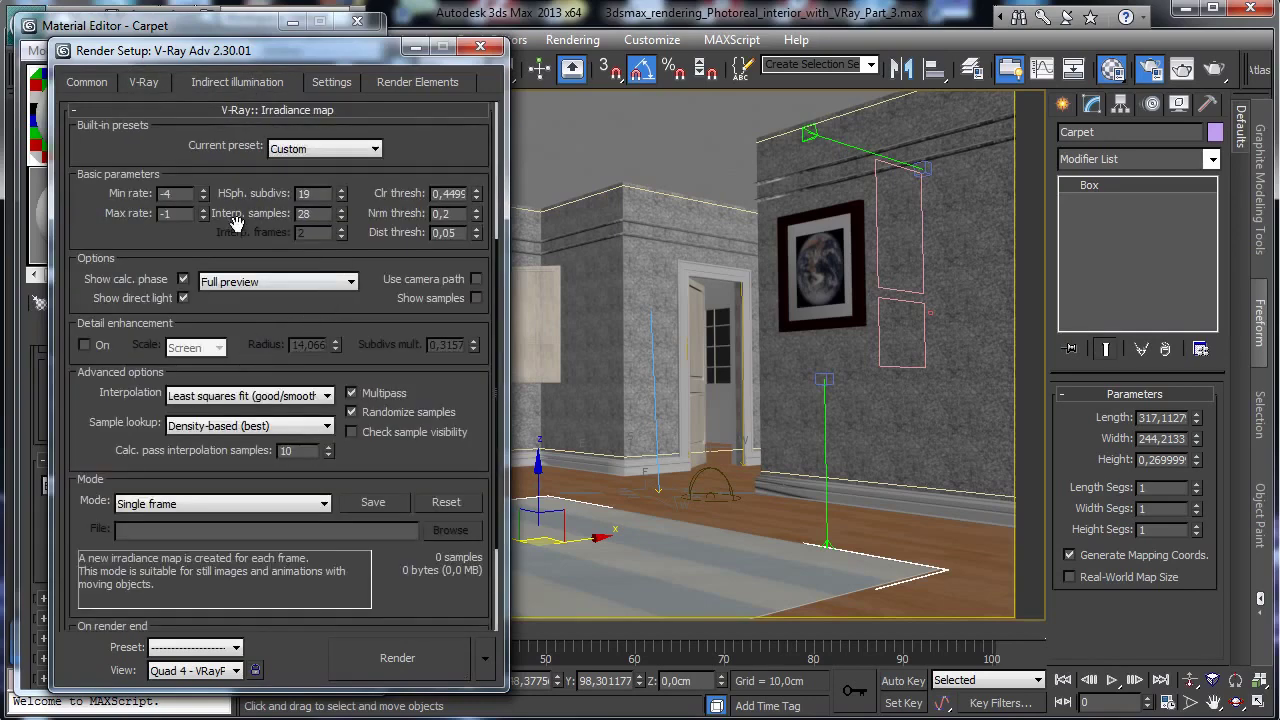
pyautogui.click(341, 84)
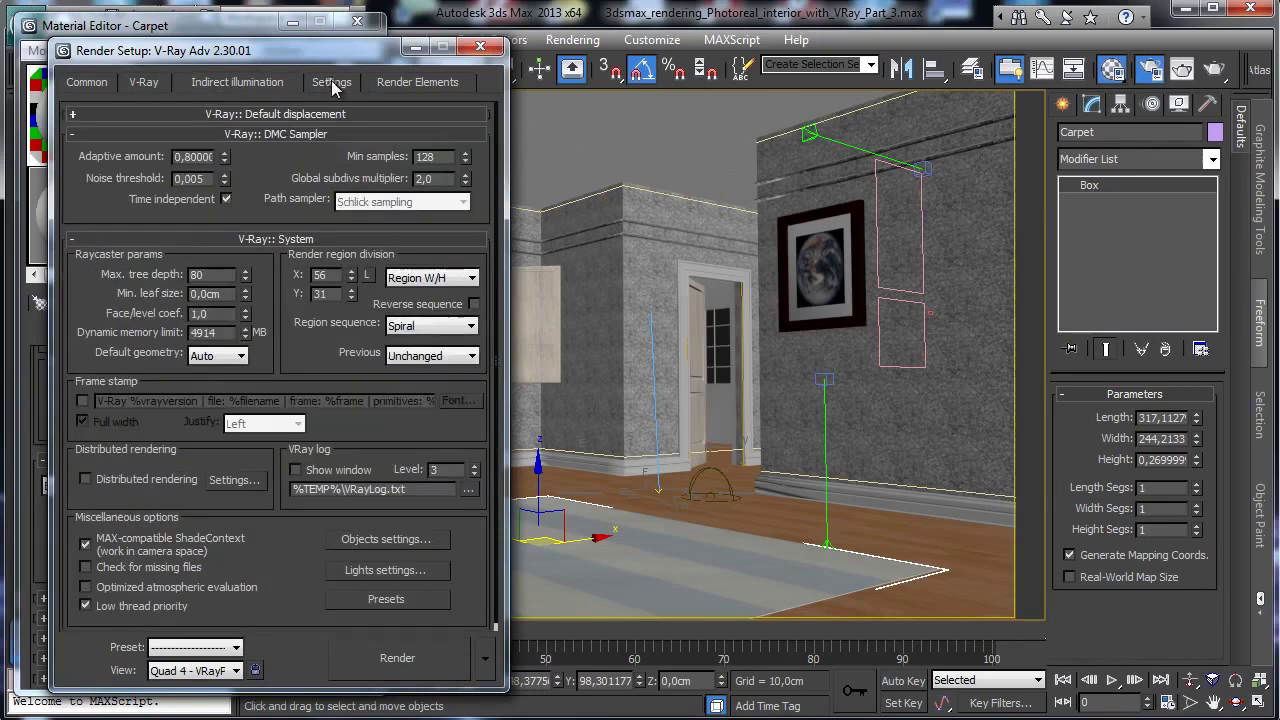
# Set DMC min samples 32, global subdivs multiplier 1,0 and dynamic memory limit 32000 MB.
pyautogui.doubleClick(441, 158)
pyautogui.write('1')
pyautogui.press('Return')
pyautogui.doubleClick(212, 333)
pyautogui.write('32000')
pyautogui.press('Return')
# Test-render only a region over the carpet in the V-Ray frame buffer.
pyautogui.click(393, 657)
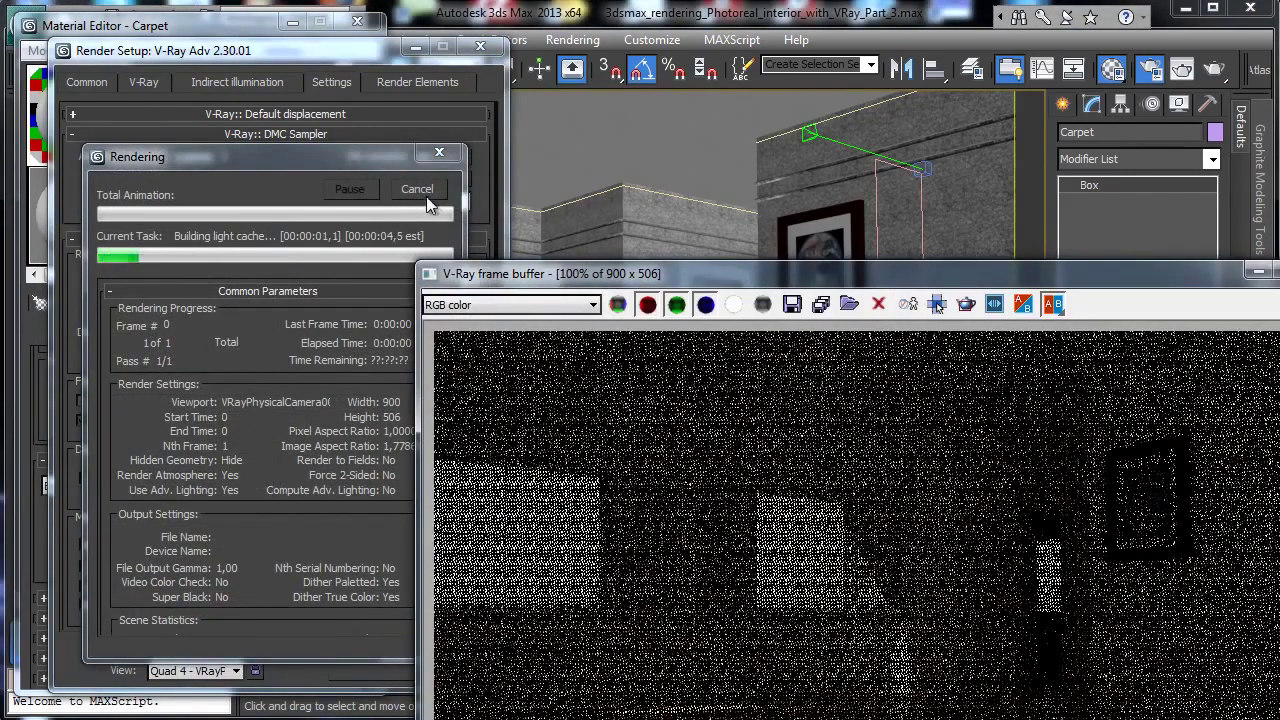
pyautogui.click(417, 192)
pyautogui.moveTo(700, 273); pyautogui.dragTo(430, 19)
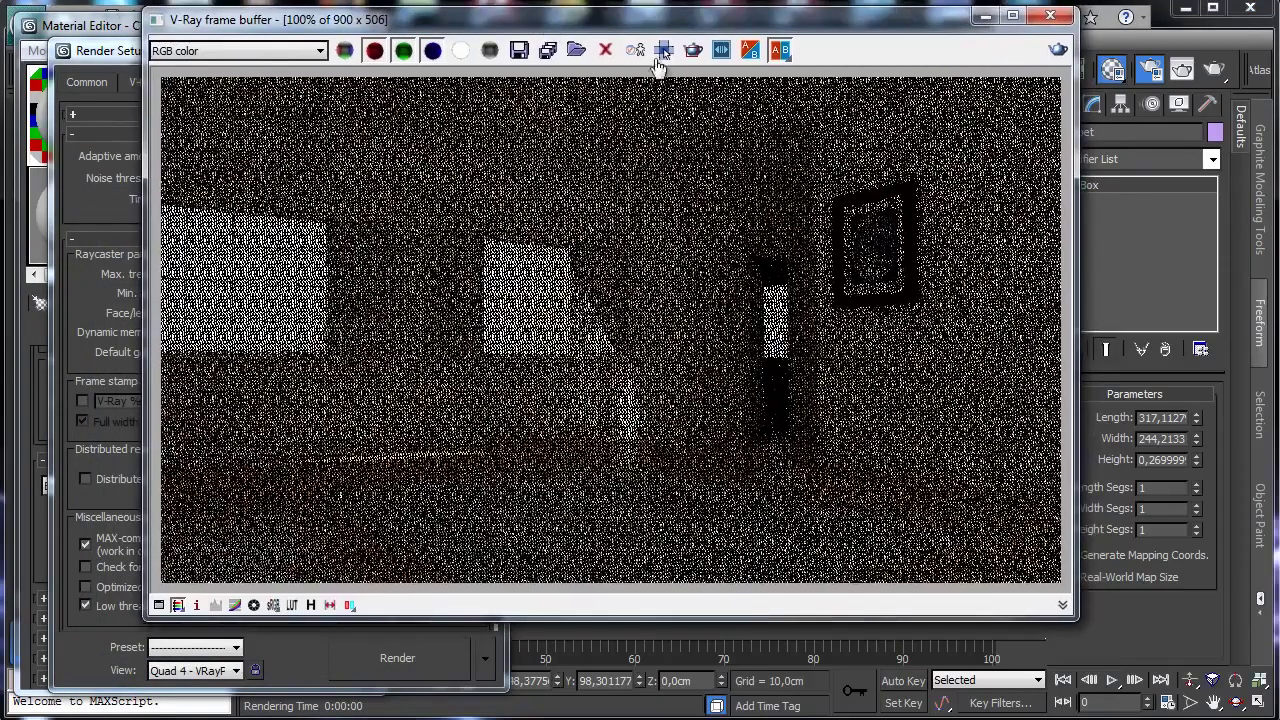
pyautogui.click(664, 50)
pyautogui.moveTo(287, 433); pyautogui.dragTo(971, 632)
pyautogui.click(1058, 50)
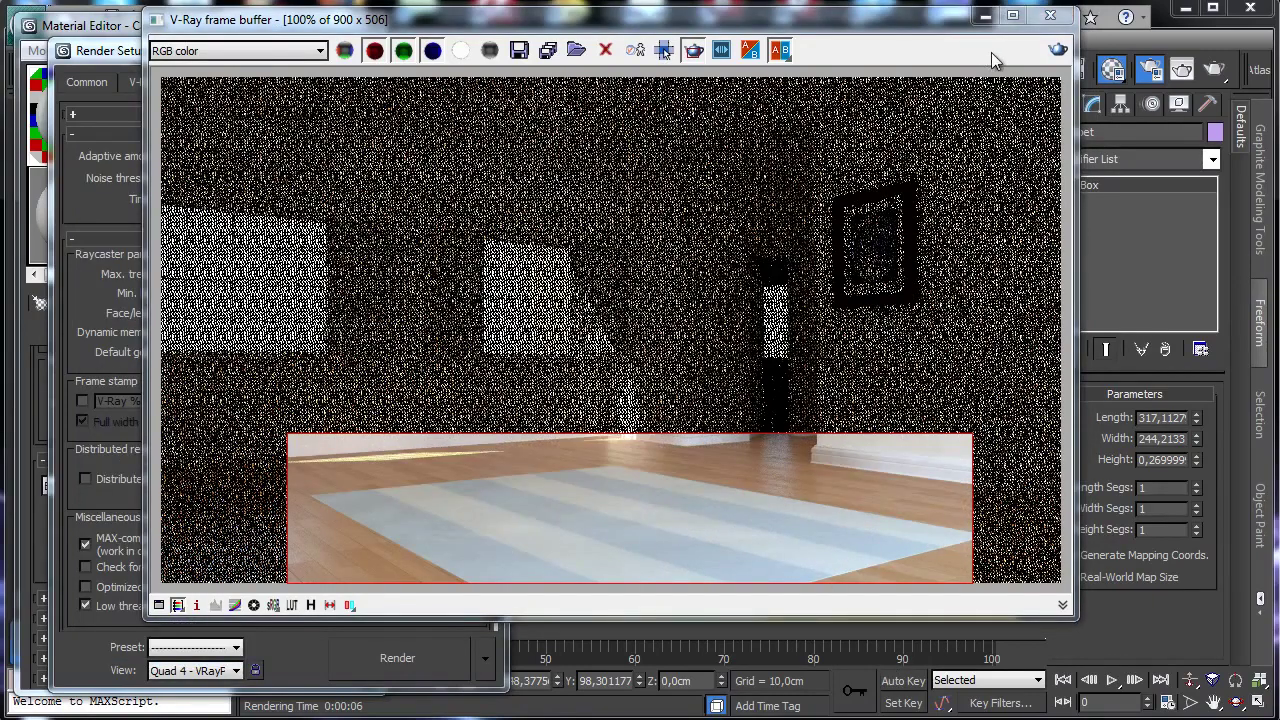
# Close the frame buffer, Render Setup and Material Editor windows.
pyautogui.click(985, 16)
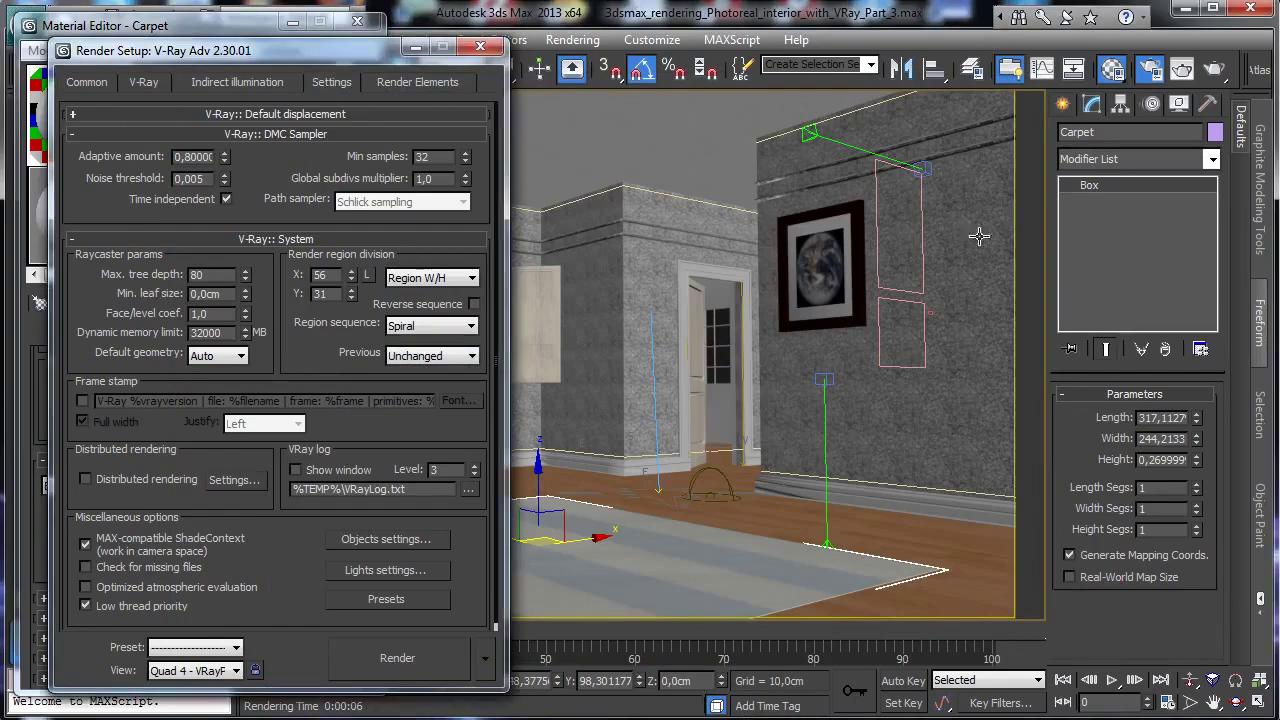
pyautogui.click(444, 48)
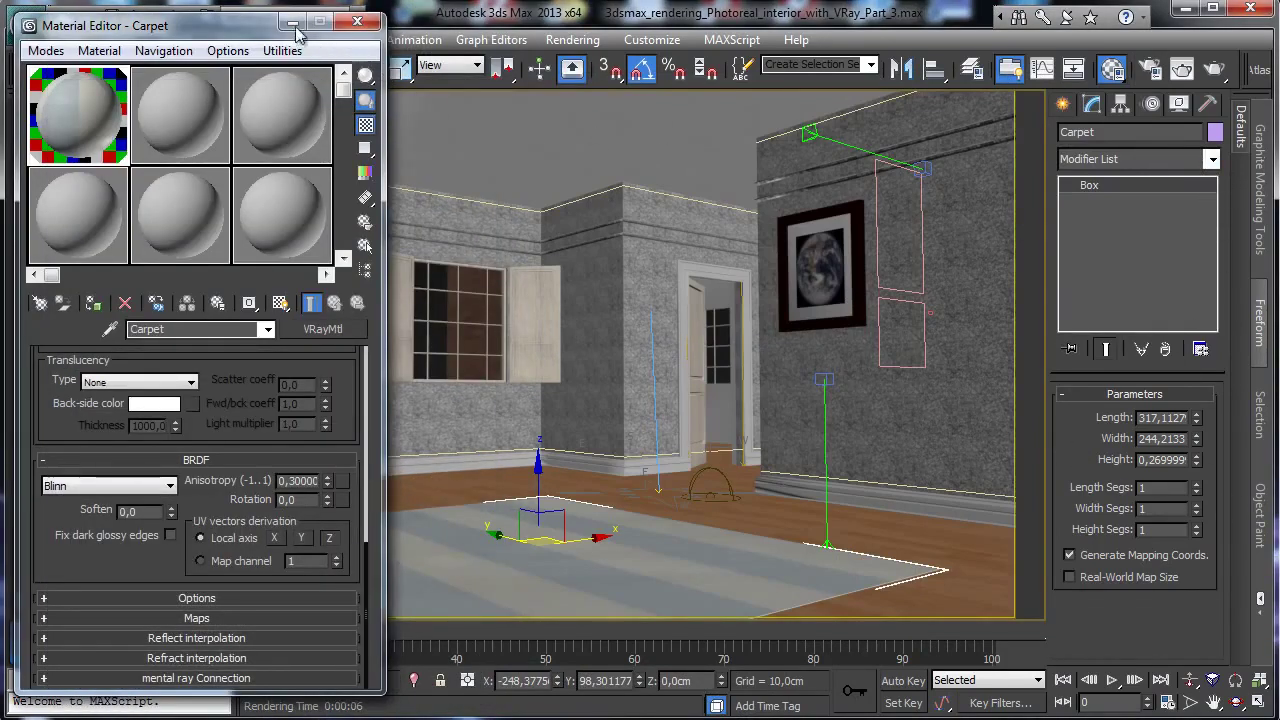
pyautogui.click(357, 21)
pyautogui.click(229, 104)
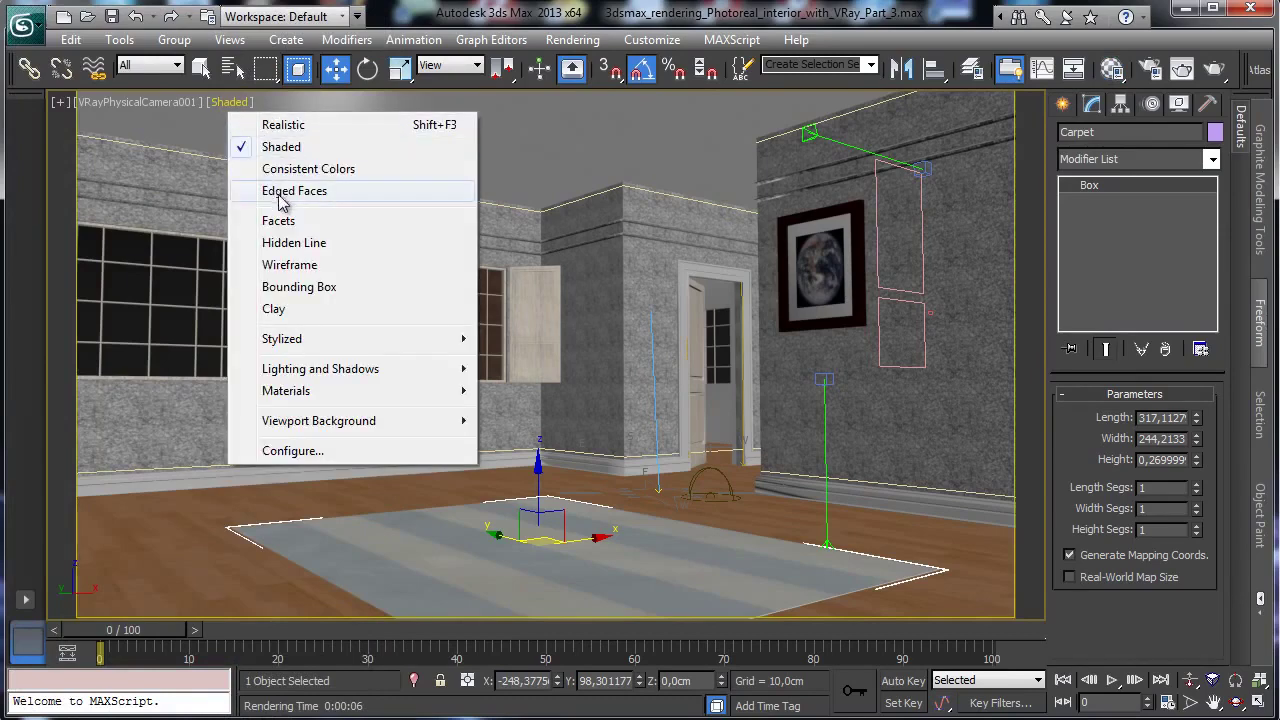
# Show edged faces, give the carpet 10 length segments and add a VRayDisplacementMod.
pyautogui.click(265, 200)
pyautogui.moveTo(1196, 487); pyautogui.dragTo(1233, 330)
pyautogui.click(1211, 159)
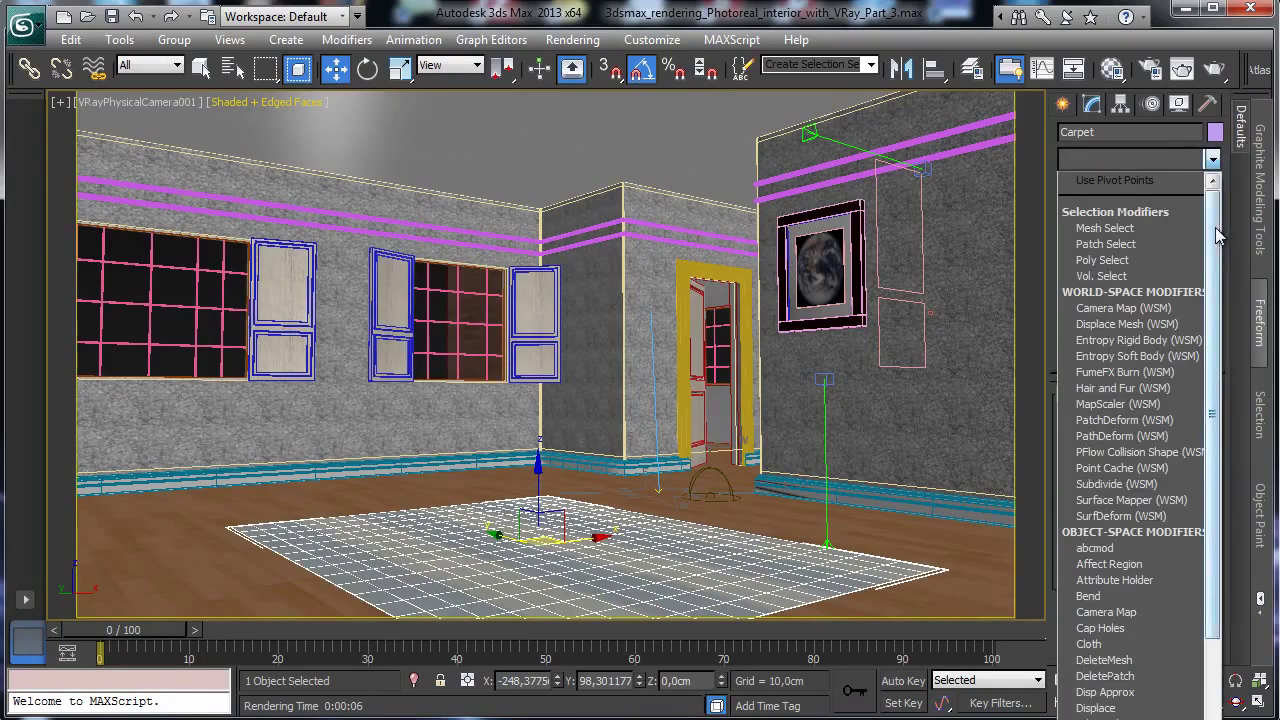
pyautogui.moveTo(1212, 200); pyautogui.dragTo(1222, 700)
pyautogui.click(1110, 680)
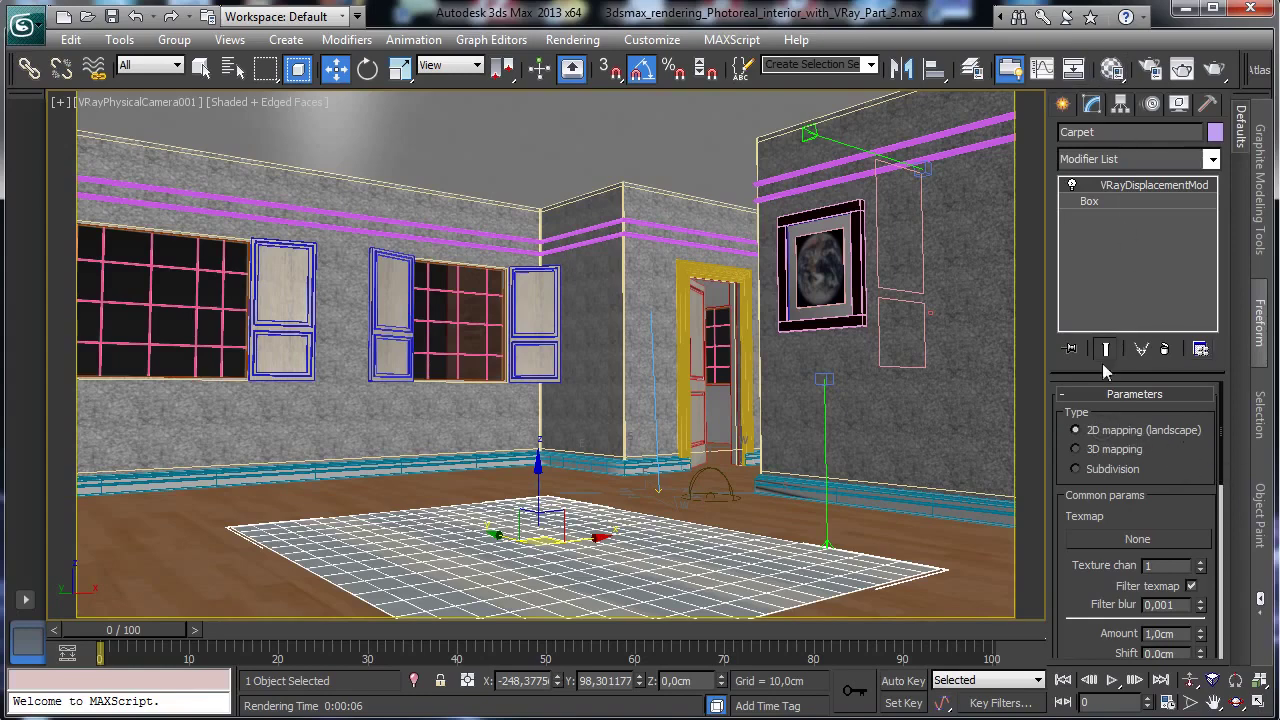
pyautogui.moveTo(1118, 370); pyautogui.dragTo(1118, 282)
pyautogui.click(1112, 68)
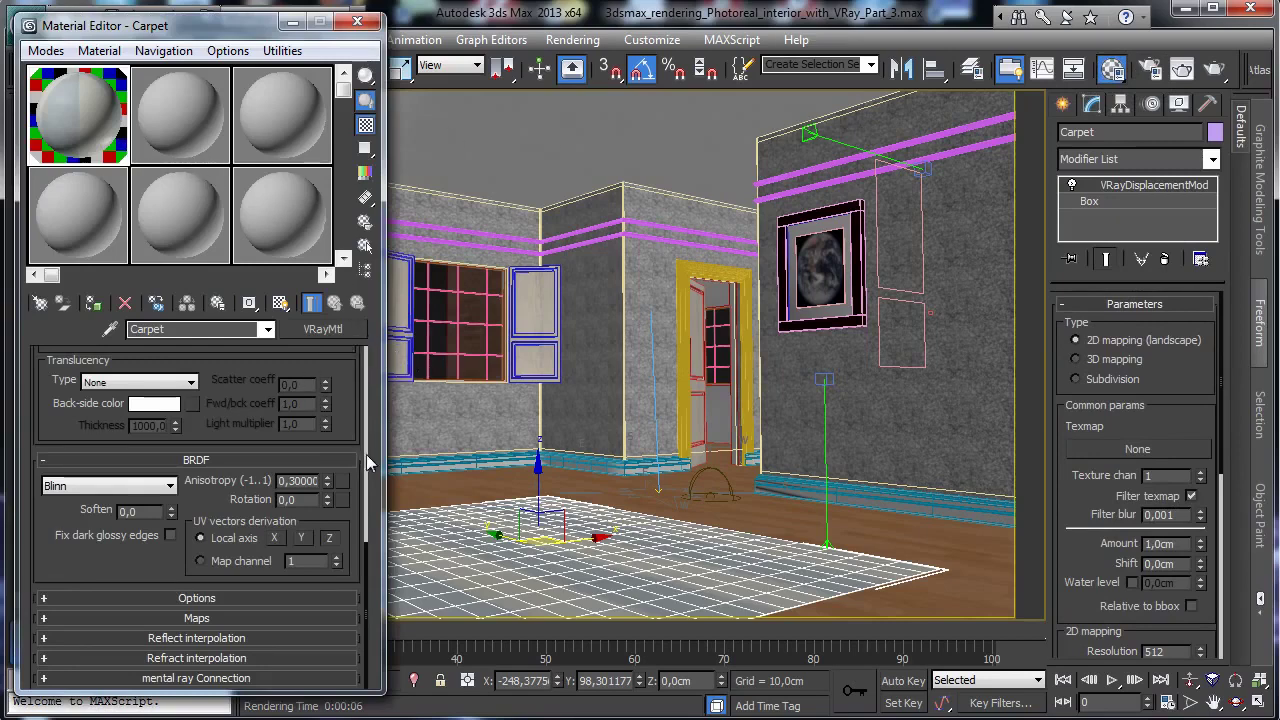
# Load Carpet.Sisal.Pattern.1.Bump.jpg as a bitmap in the Carpet material's displacement slot.
pyautogui.click(224, 618)
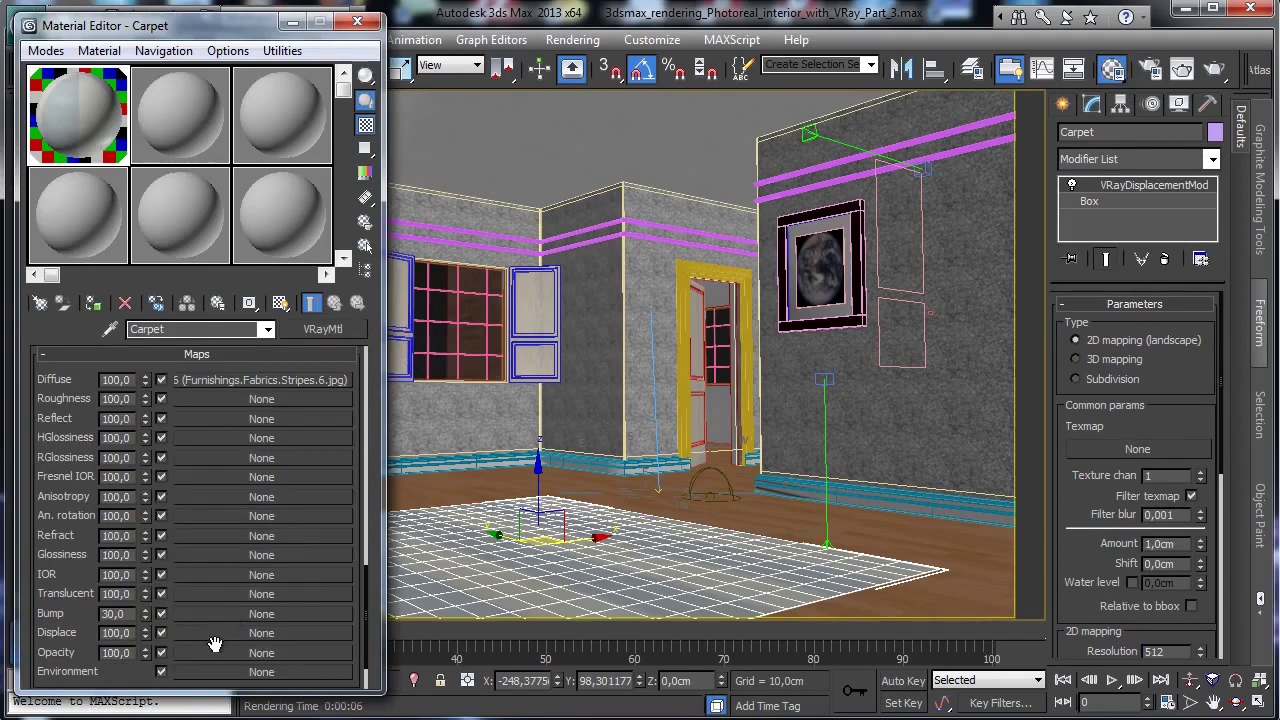
pyautogui.click(230, 632)
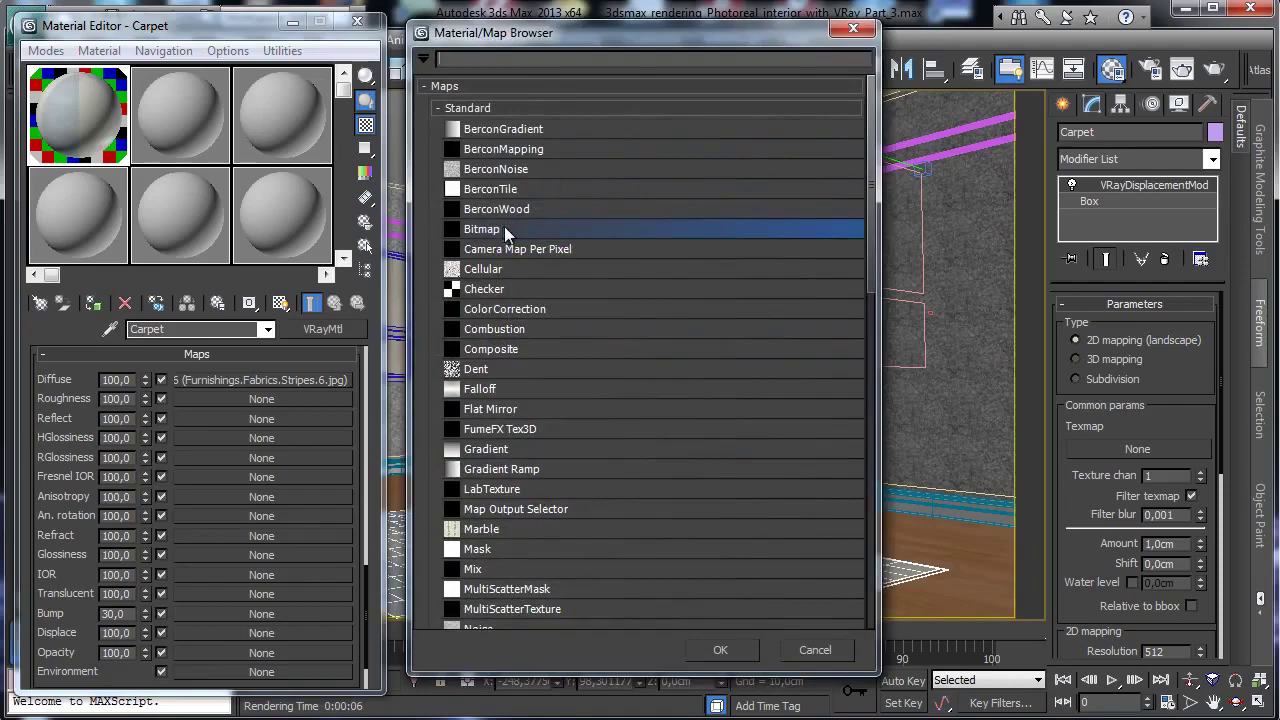
pyautogui.doubleClick(504, 229)
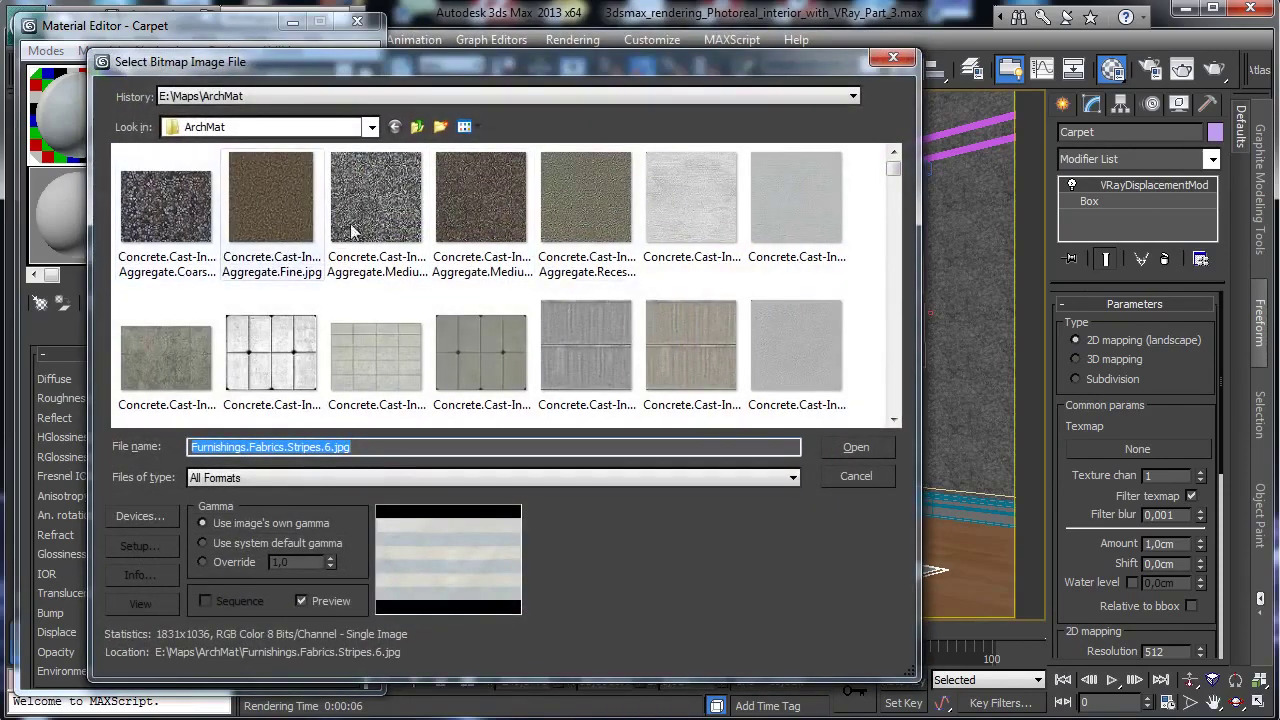
pyautogui.moveTo(893, 177); pyautogui.dragTo(889, 199)
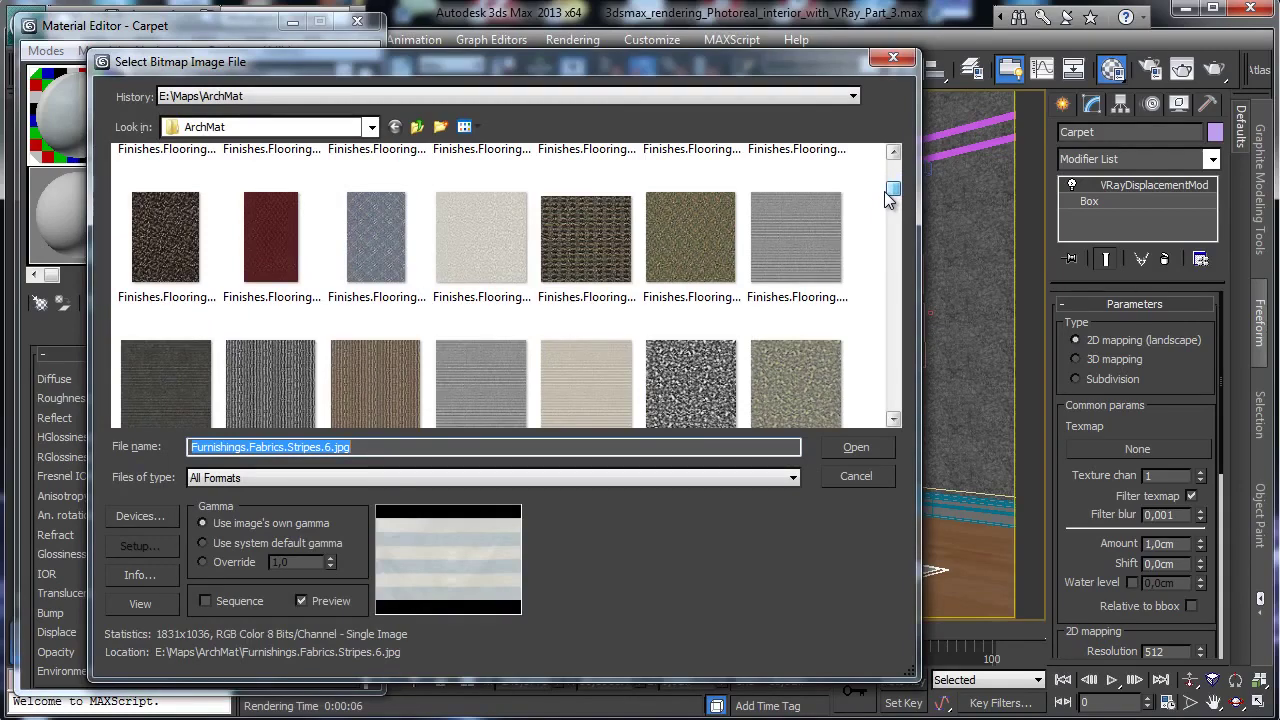
pyautogui.scroll(2, 886, 199)
pyautogui.scroll(-1, 886, 199)
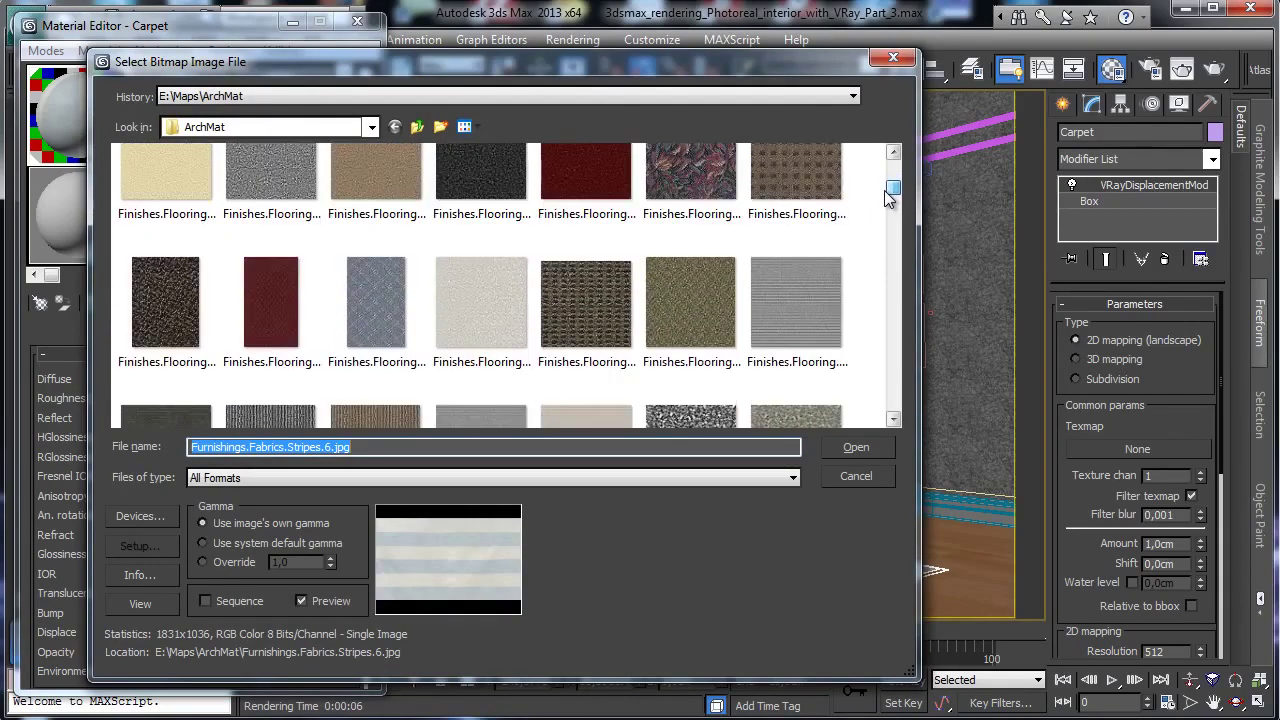
pyautogui.scroll(-2, 886, 199)
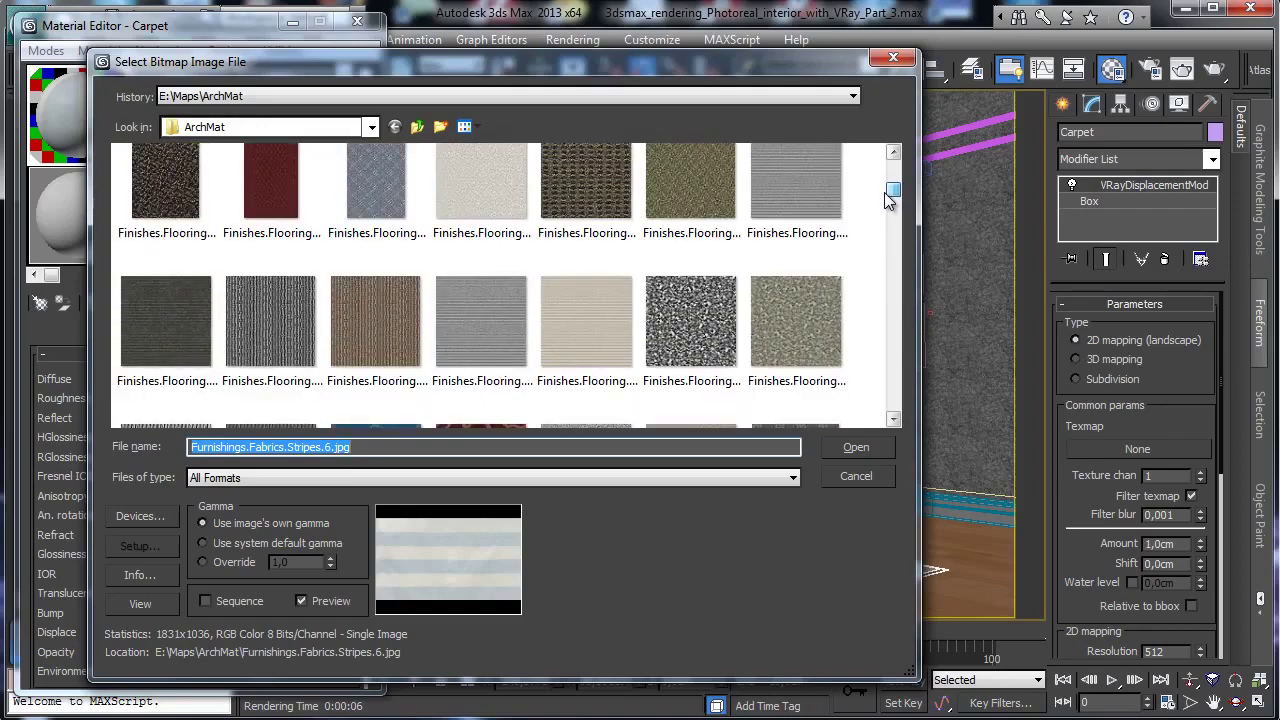
pyautogui.scroll(-5, 886, 199)
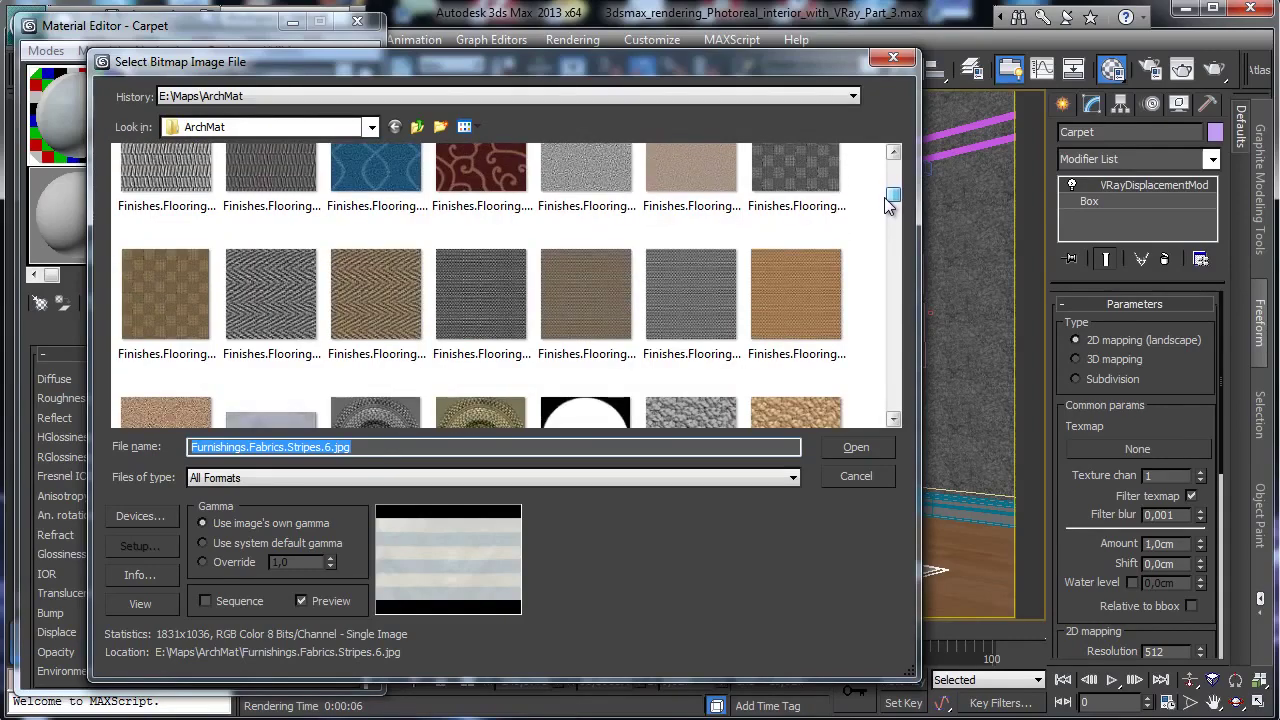
pyautogui.click(297, 312)
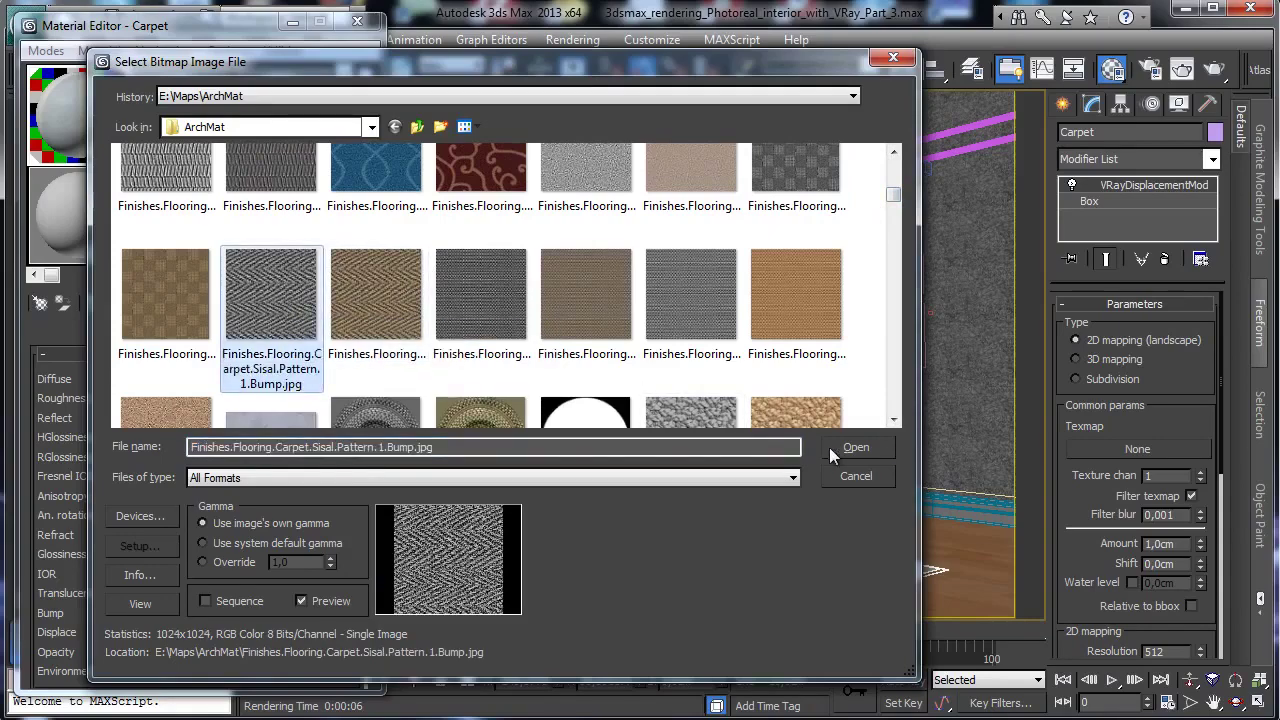
pyautogui.click(855, 448)
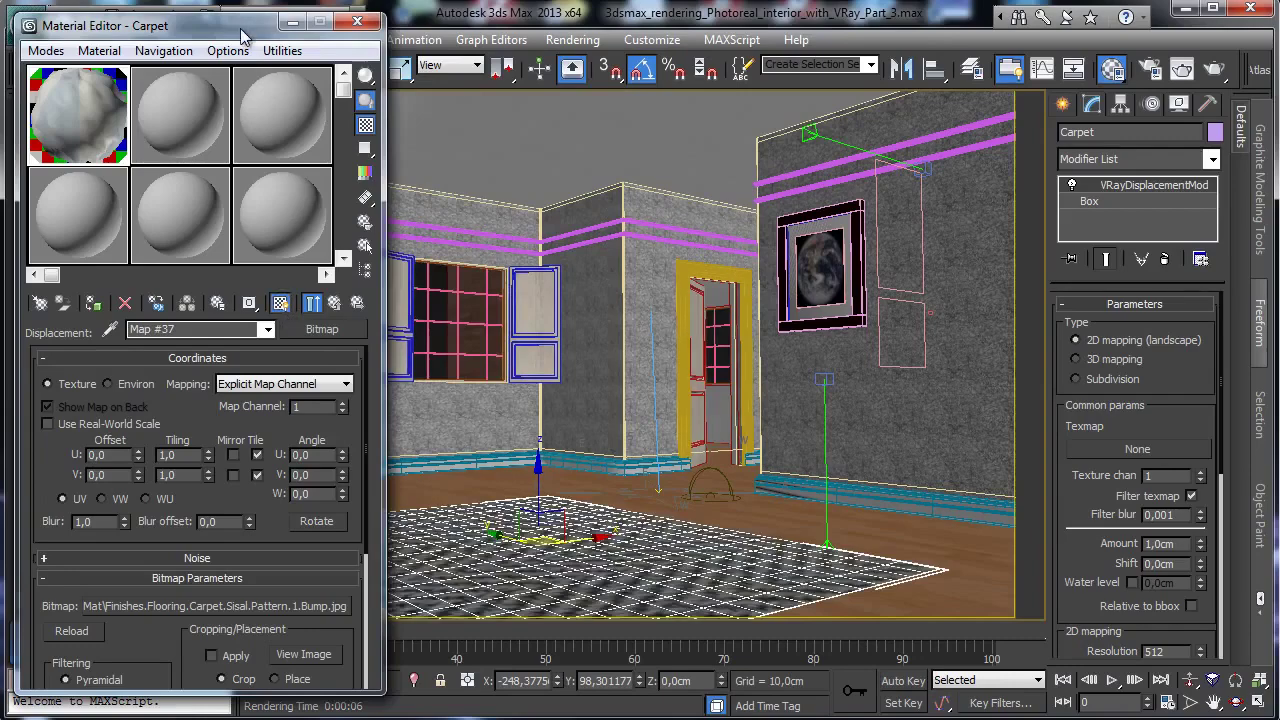
# Turn off Edged Faces in the viewport.
pyautogui.moveTo(244, 28); pyautogui.dragTo(208, 218)
pyautogui.click(268, 102)
pyautogui.click(308, 192)
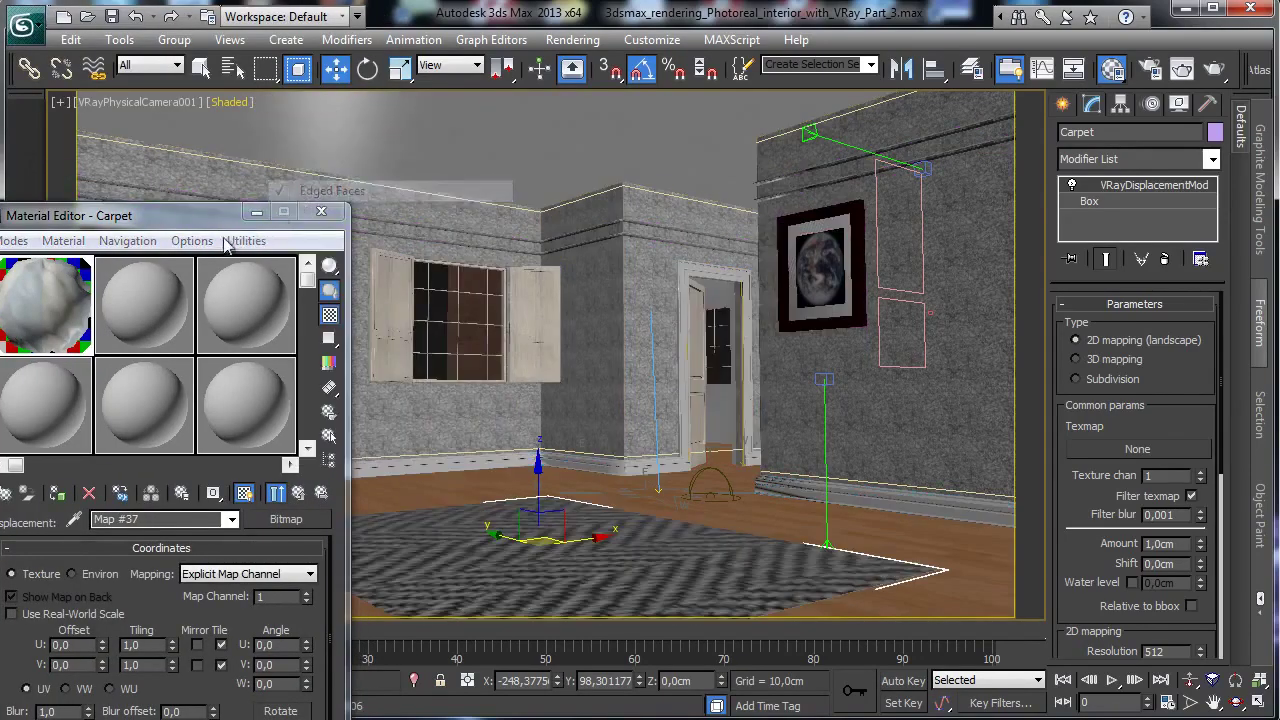
pyautogui.moveTo(206, 215); pyautogui.dragTo(284, 22)
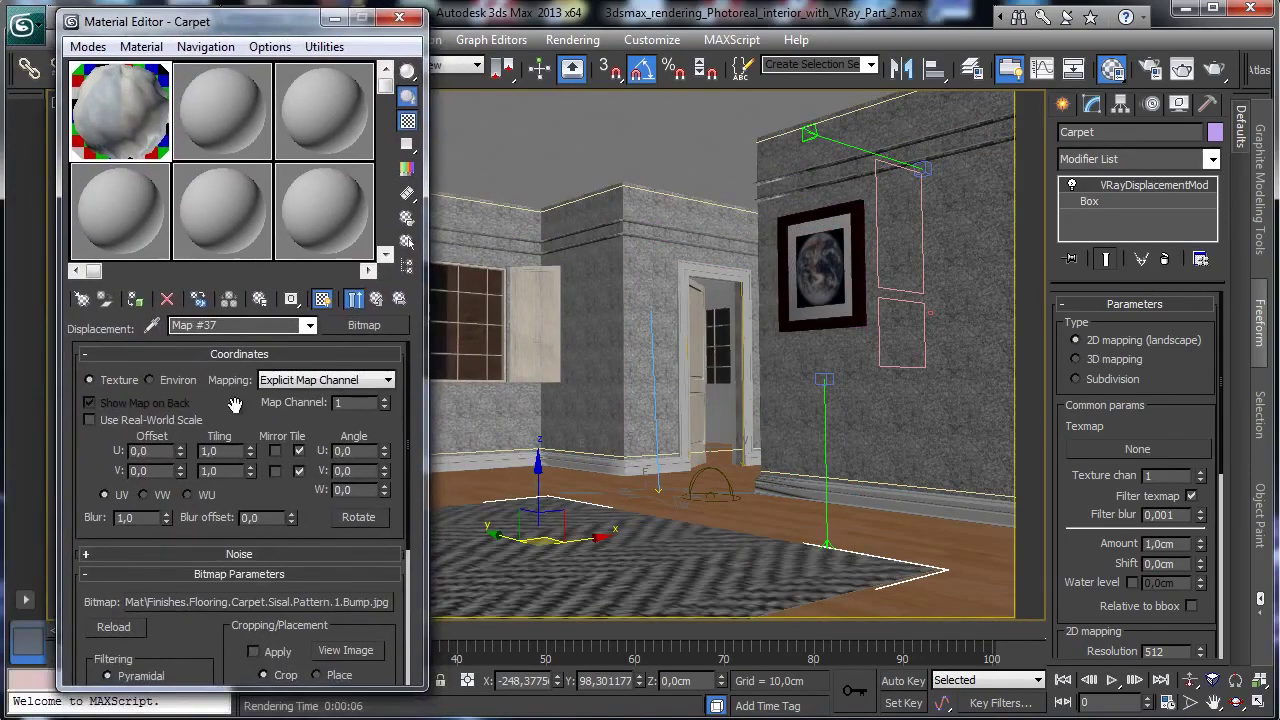
# Tile the sisal bitmap 5 × 10 with 0,2 blur.
pyautogui.doubleClick(228, 451)
pyautogui.write('5')
pyautogui.press('Return')
pyautogui.doubleClick(222, 471)
pyautogui.write('5')
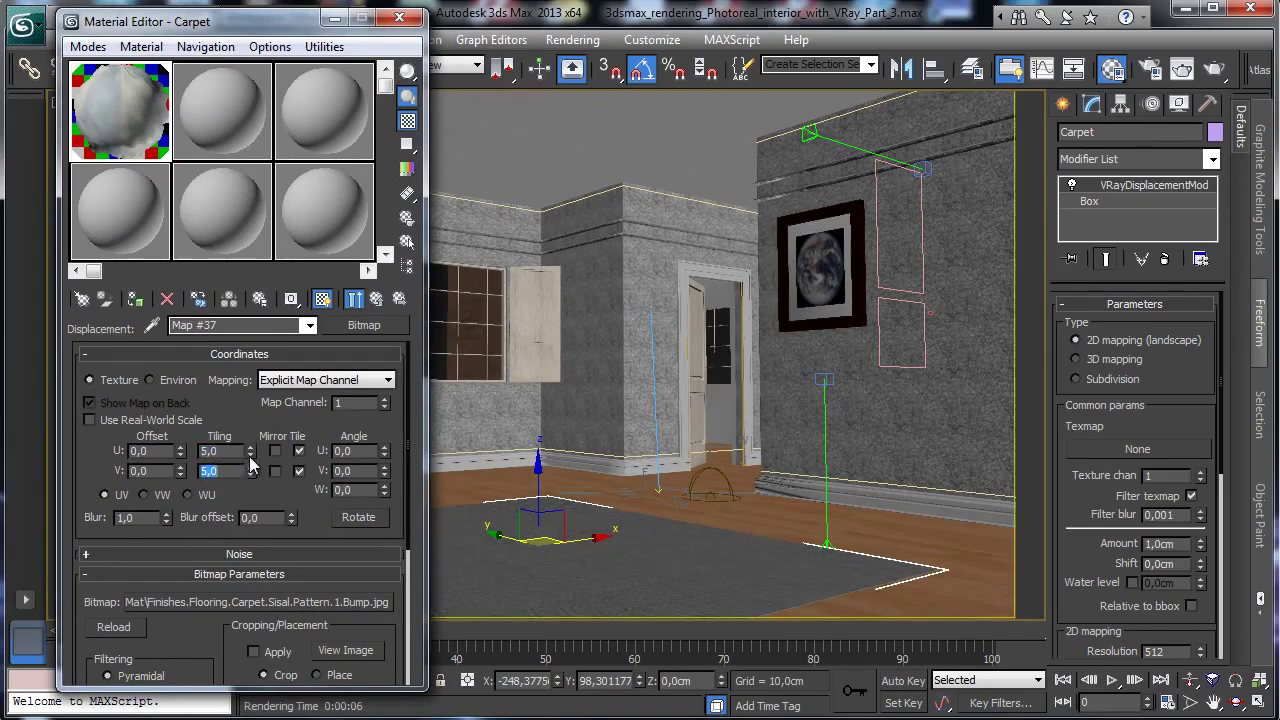
pyautogui.press('Return')
pyautogui.doubleClick(228, 451)
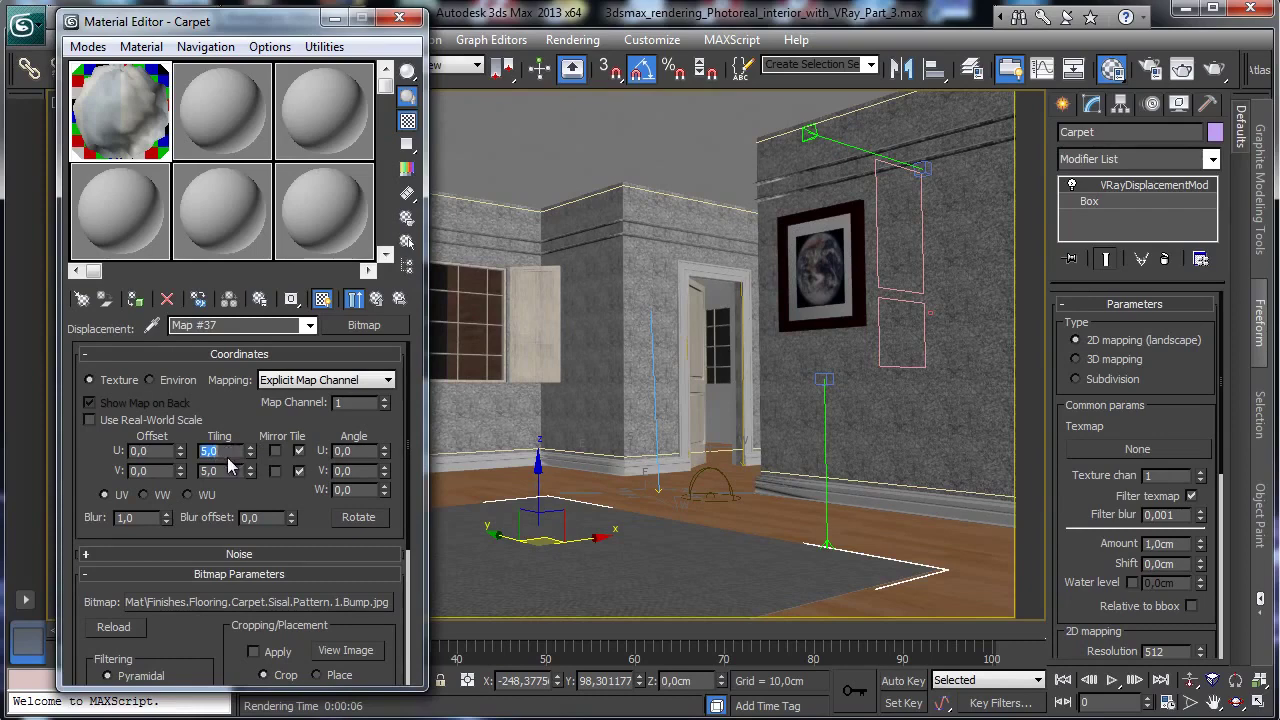
pyautogui.doubleClick(222, 471)
pyautogui.write('10')
pyautogui.press('Return')
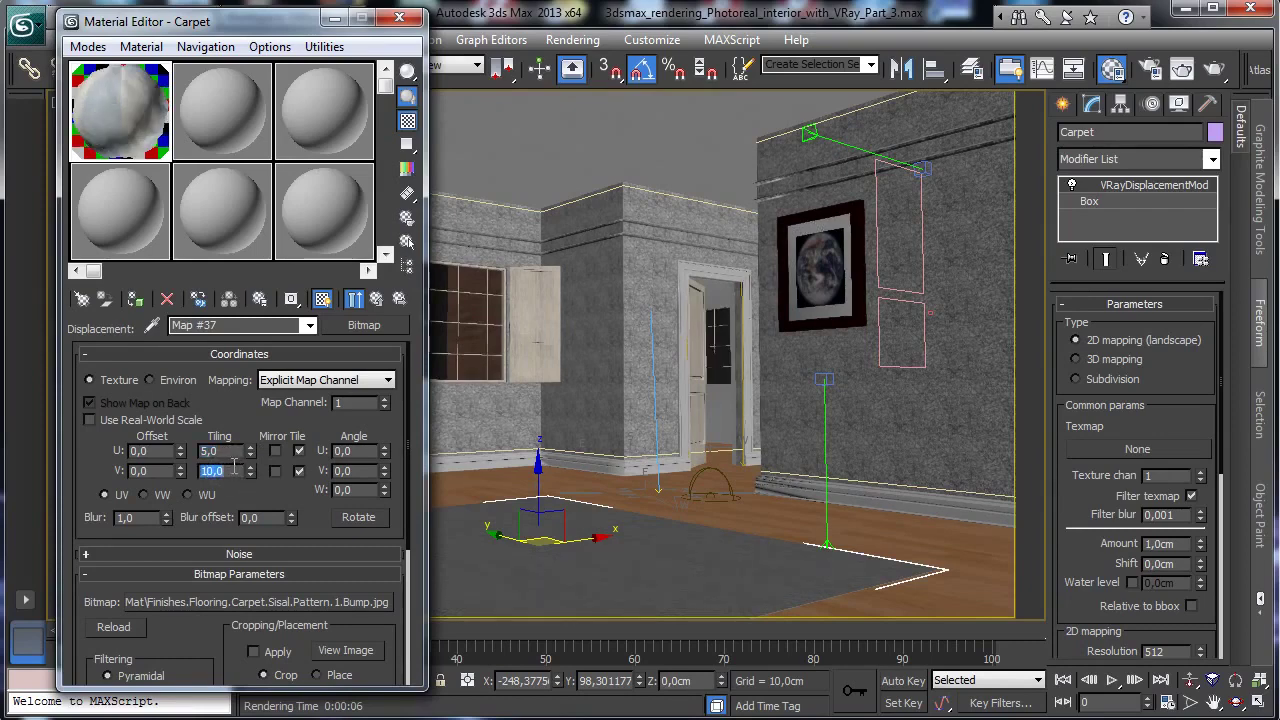
pyautogui.doubleClick(153, 517)
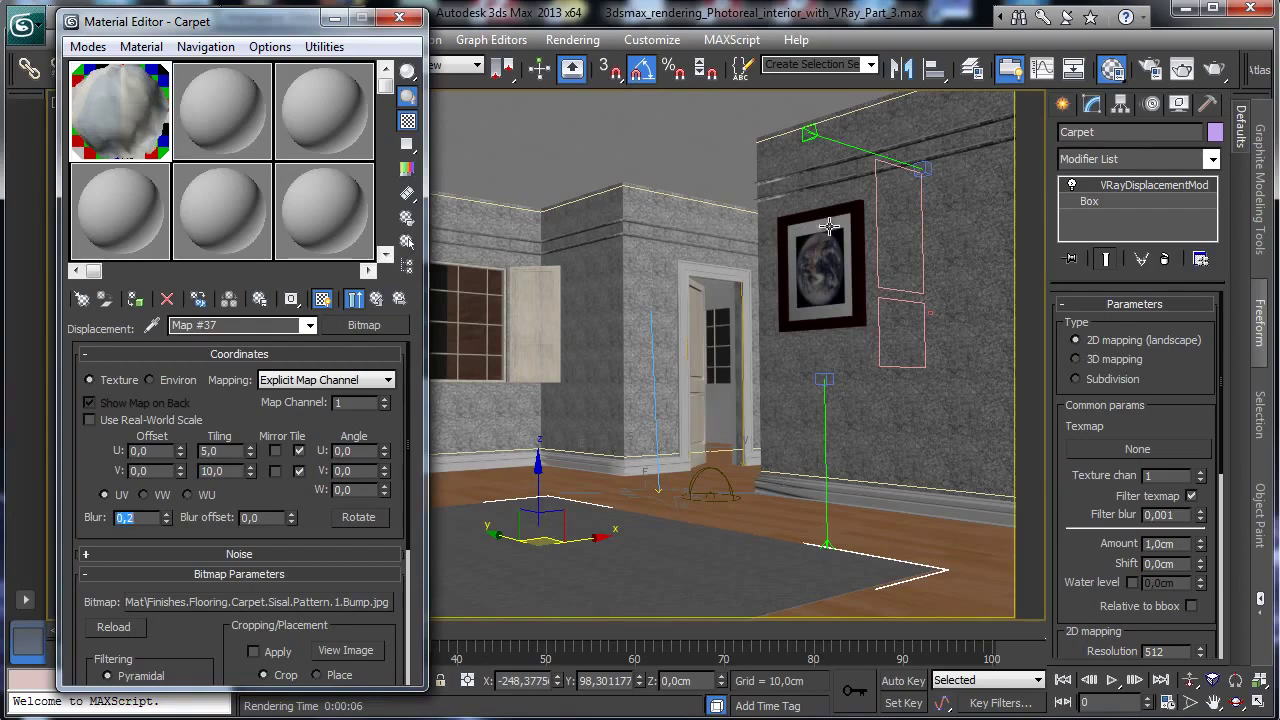
pyautogui.click(354, 298)
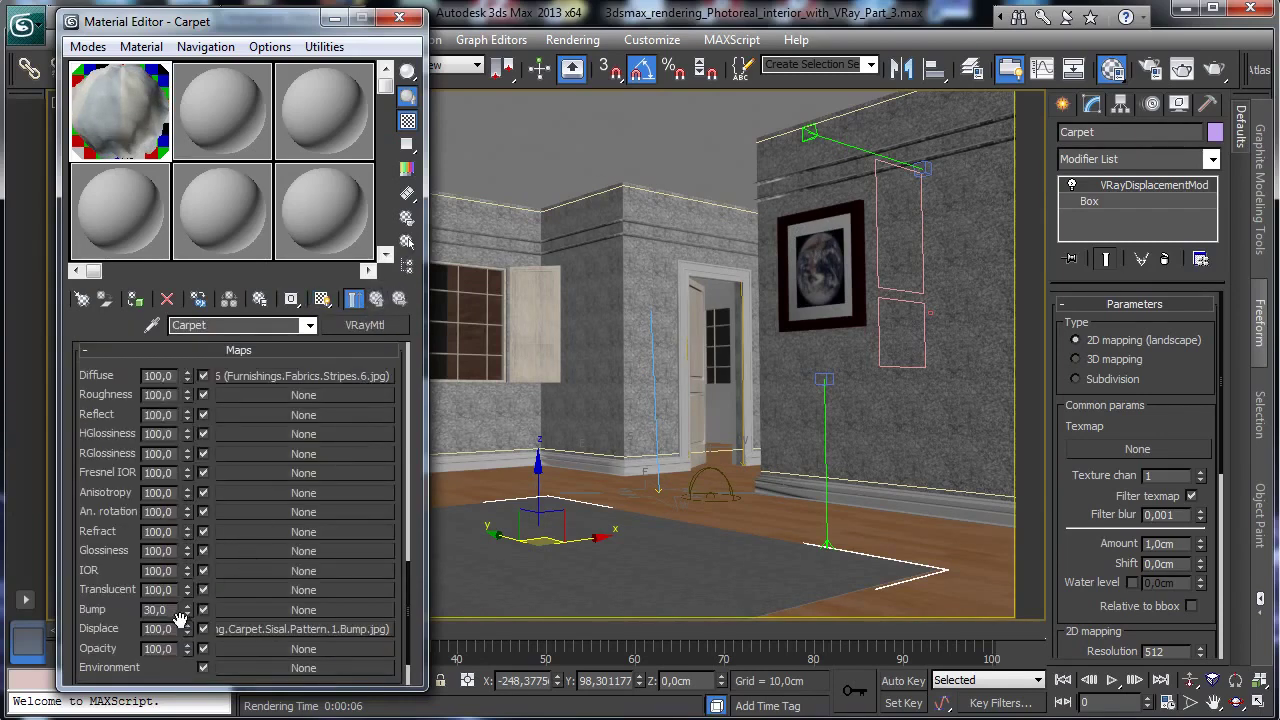
# Disable the material's Displace slot and instance its sisal bitmap into VRayDisplacementMod's Texmap, filtering off.
pyautogui.click(203, 628)
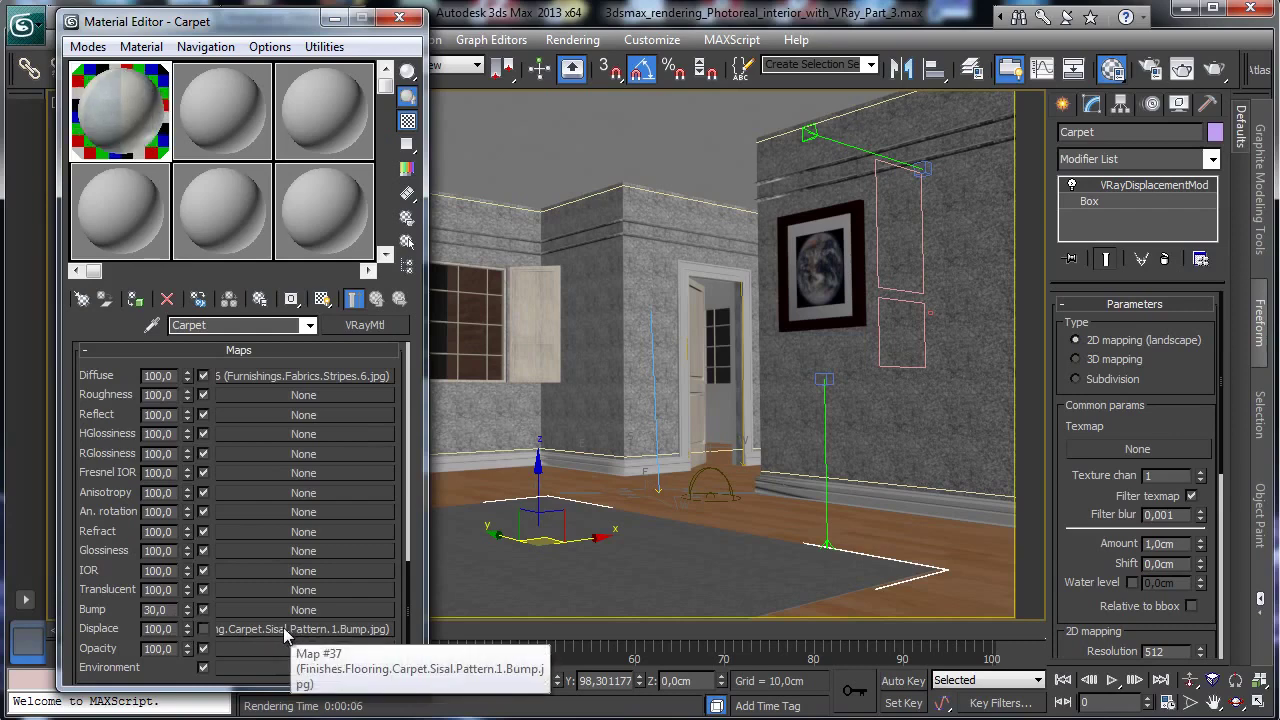
pyautogui.moveTo(279, 629); pyautogui.dragTo(1135, 449)
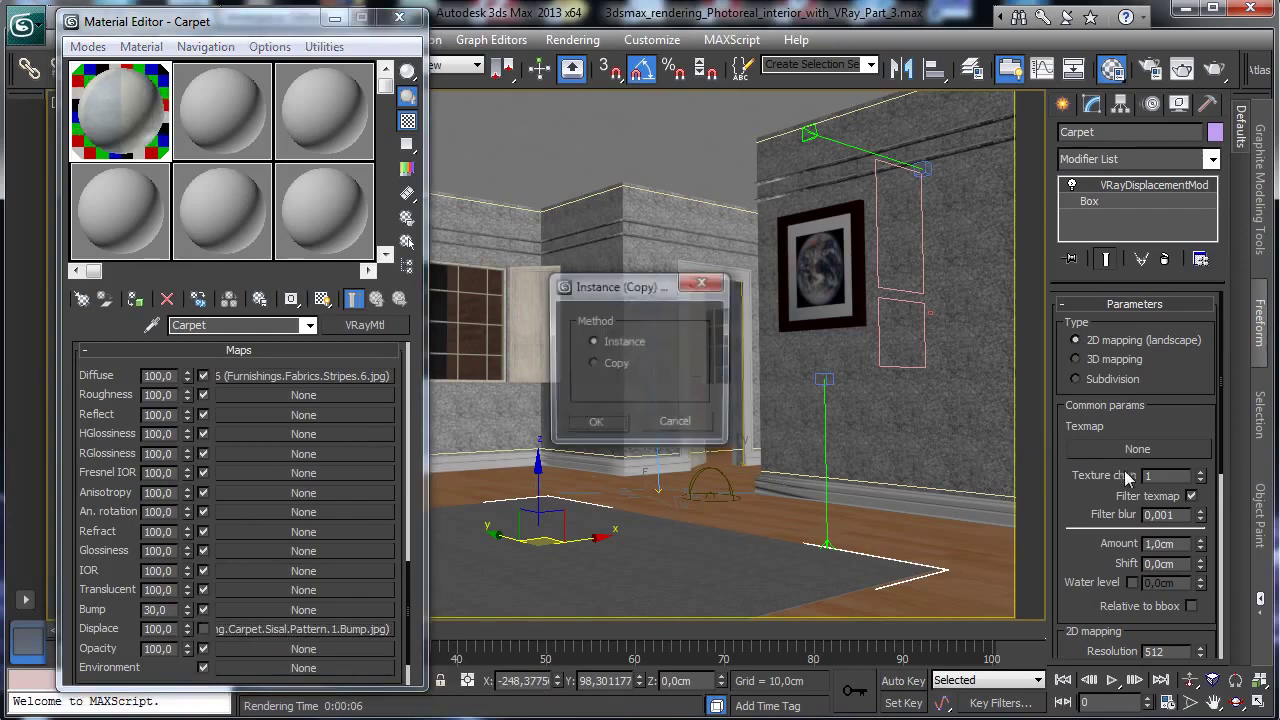
pyautogui.click(597, 429)
pyautogui.click(1190, 496)
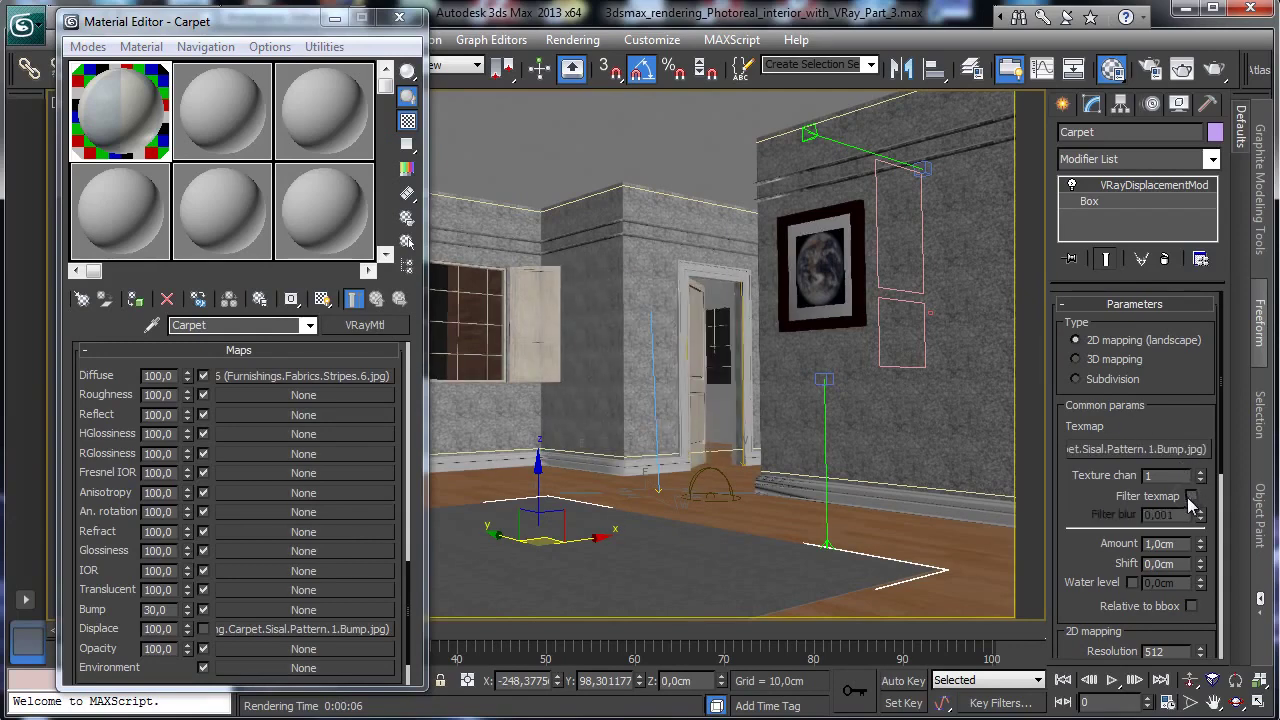
pyautogui.moveTo(182, 18); pyautogui.dragTo(140, 72)
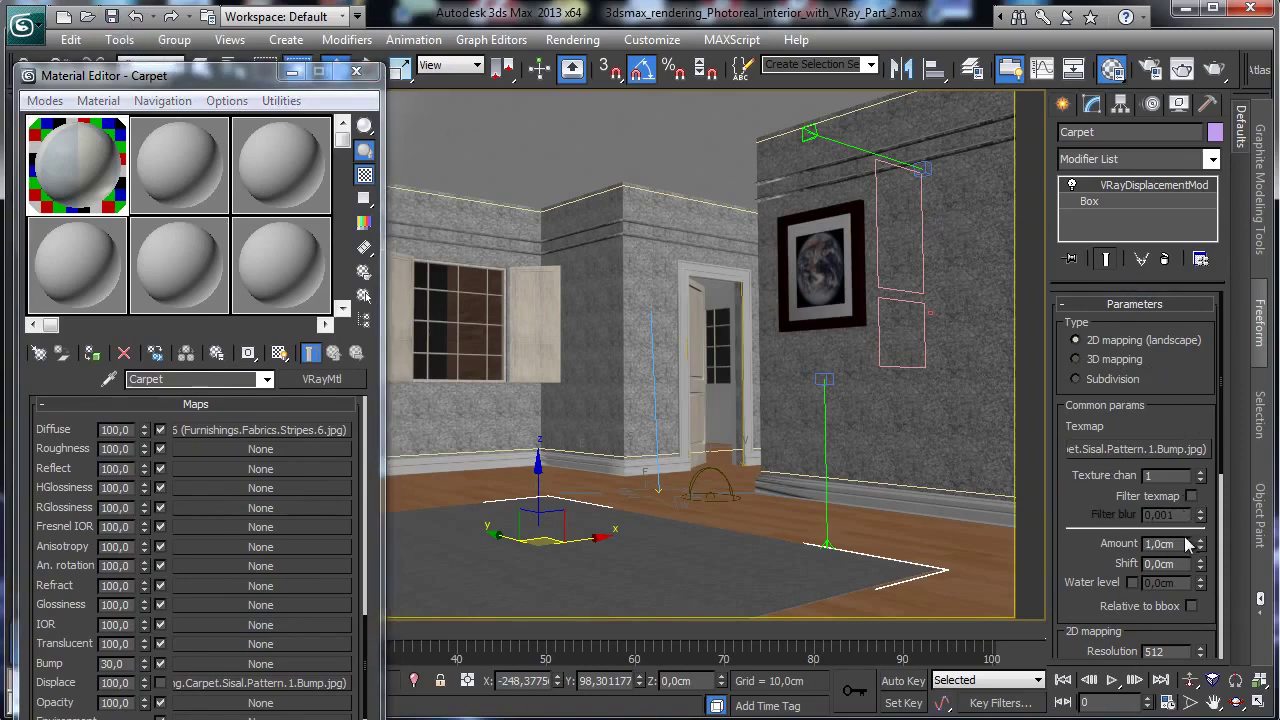
# Render the camera view, set carpet displacement Max subdivs to 32, and re-render.
pyautogui.click(1214, 68)
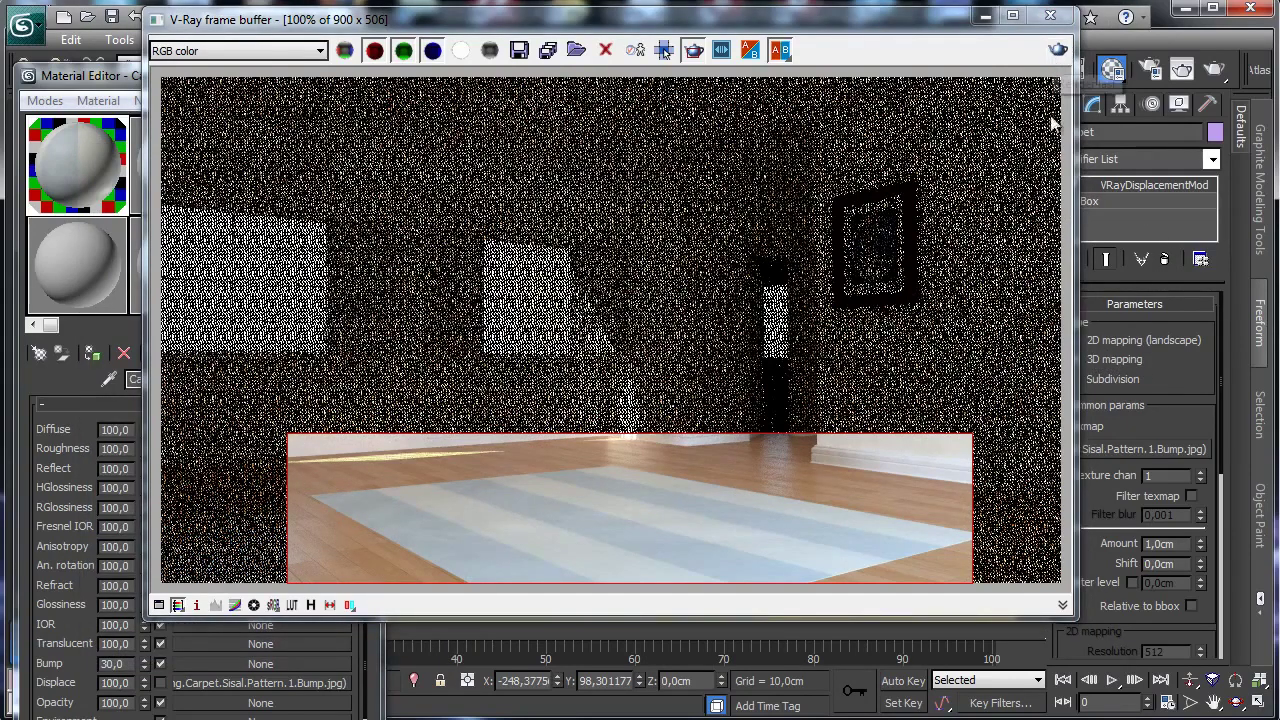
pyautogui.moveTo(1190, 398); pyautogui.dragTo(1176, 196)
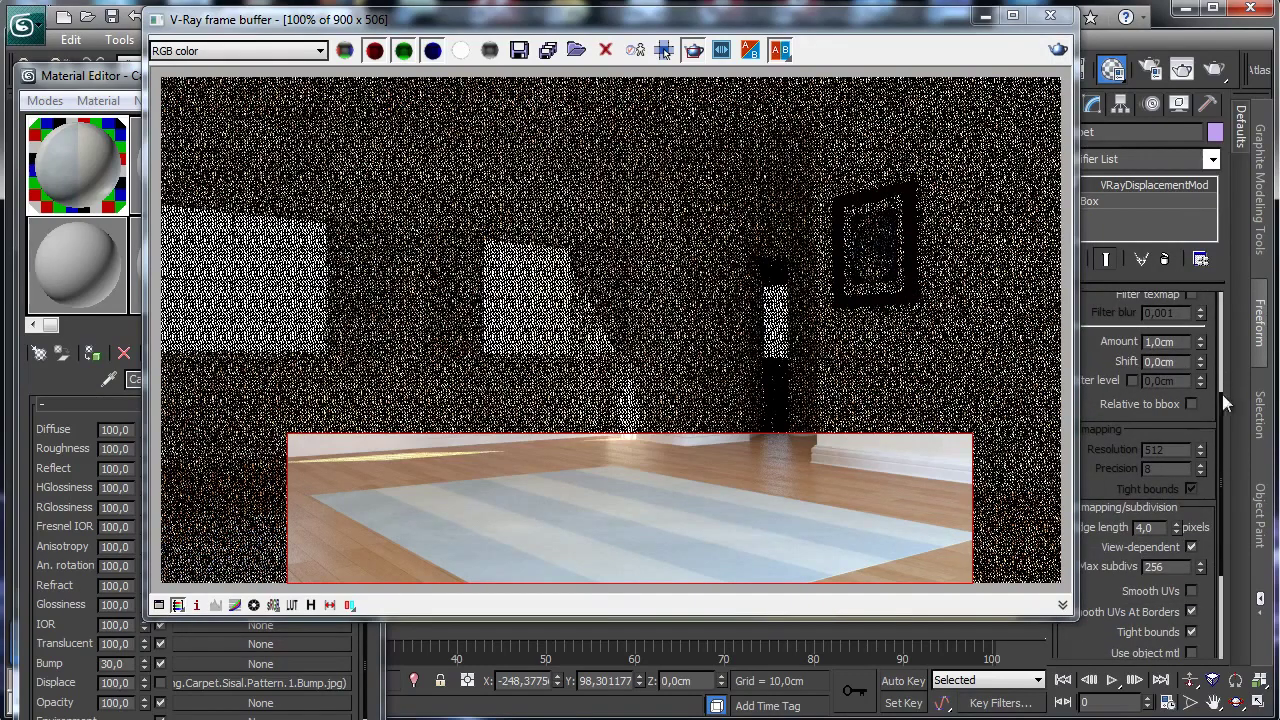
pyautogui.doubleClick(1156, 566)
pyautogui.click(1058, 49)
# Inspect the Default displacement rollout in V-Ray Render Setup, then close Render Setup.
pyautogui.moveTo(946, 26); pyautogui.dragTo(840, 75)
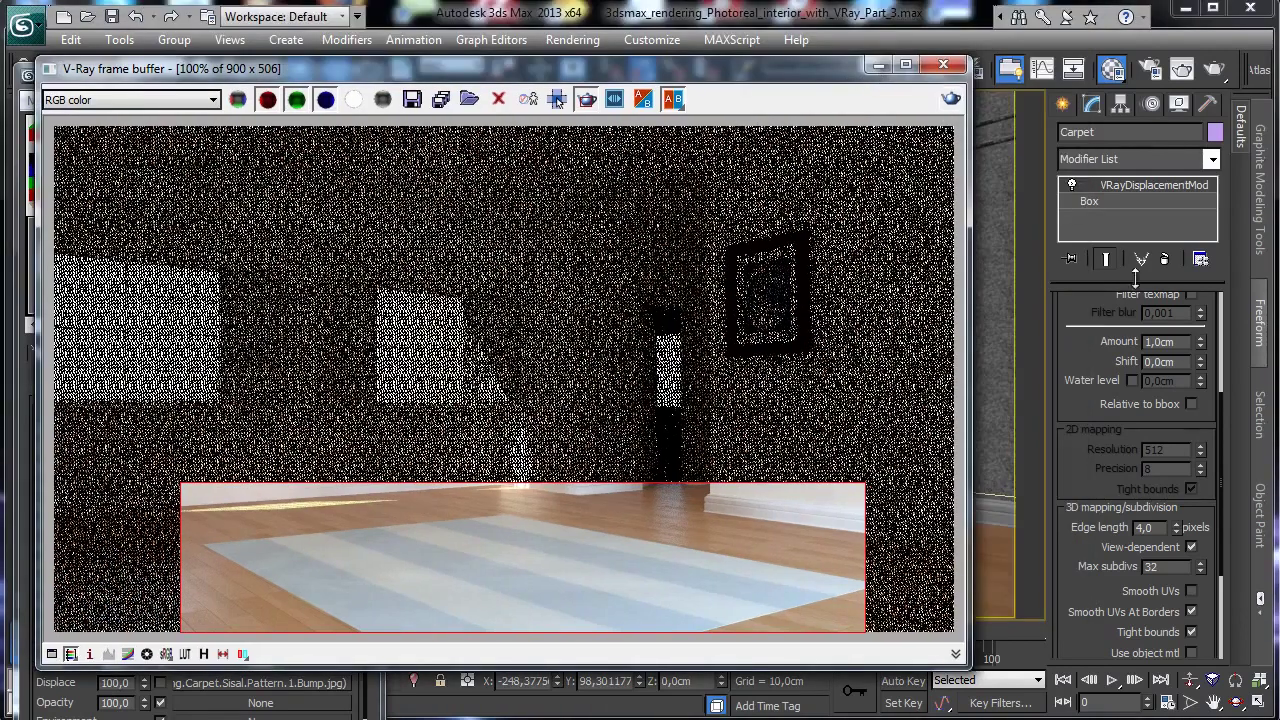
pyautogui.click(1152, 70)
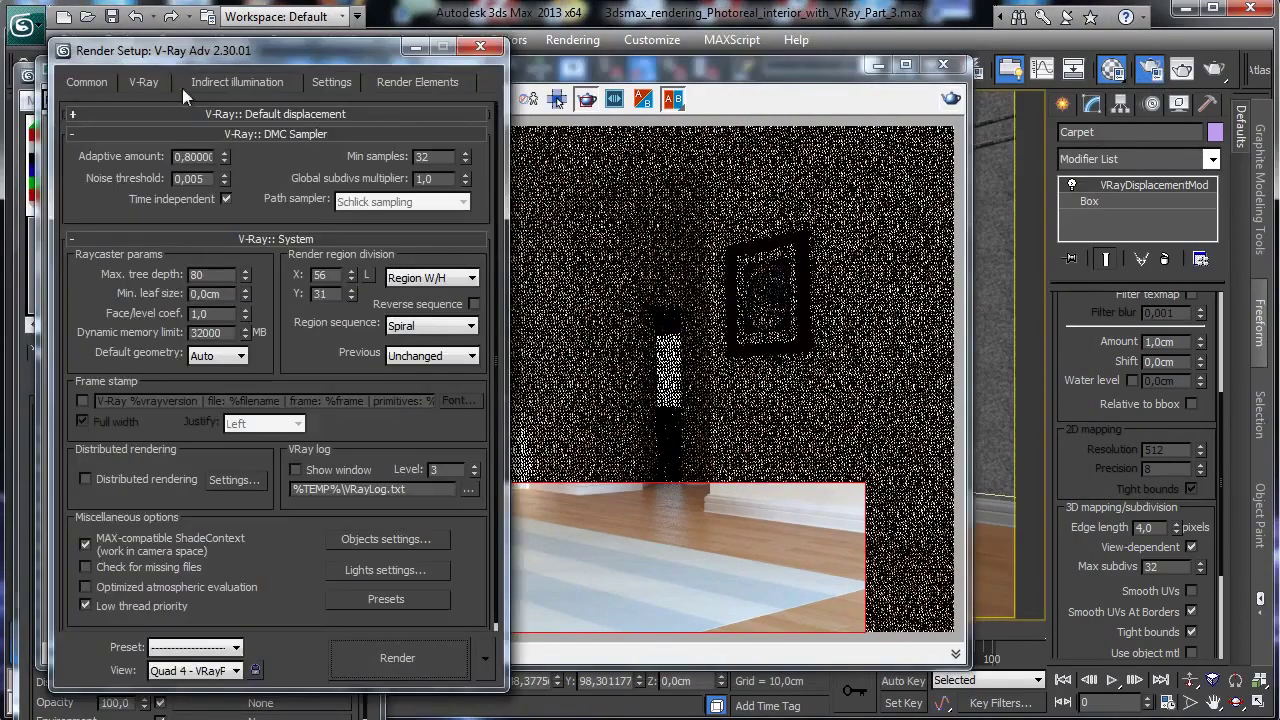
pyautogui.click(145, 80)
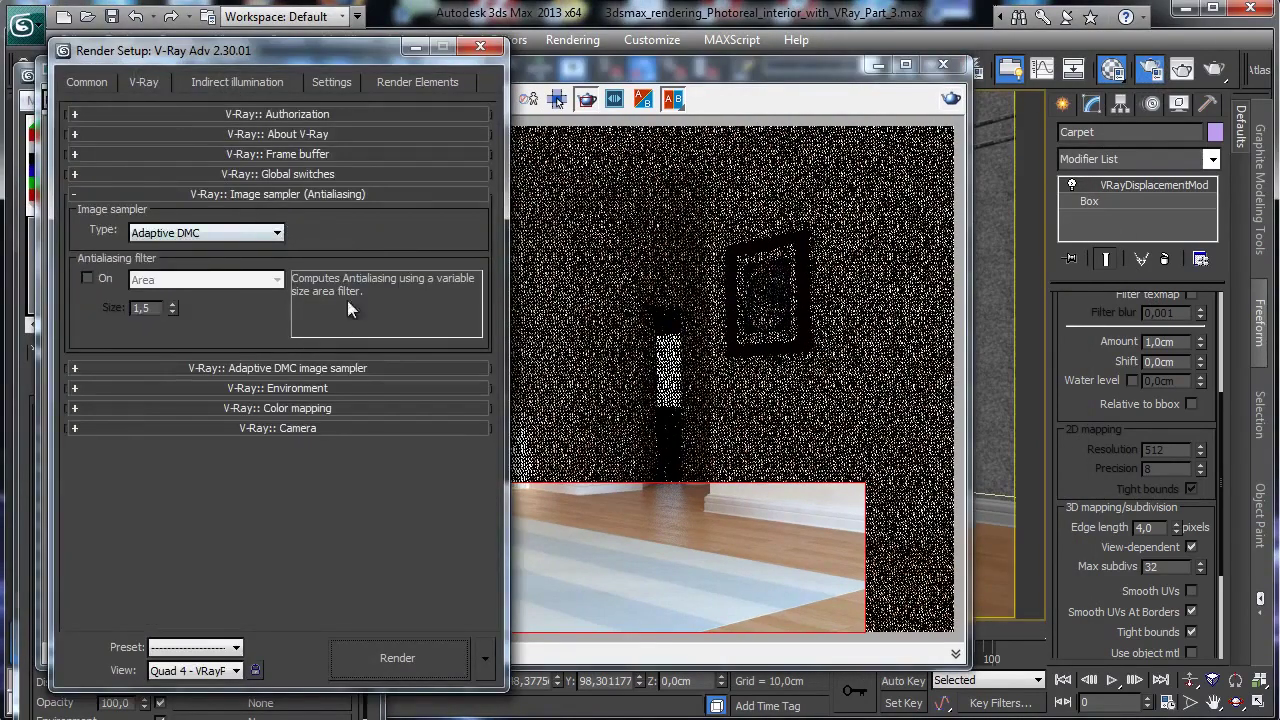
pyautogui.click(330, 82)
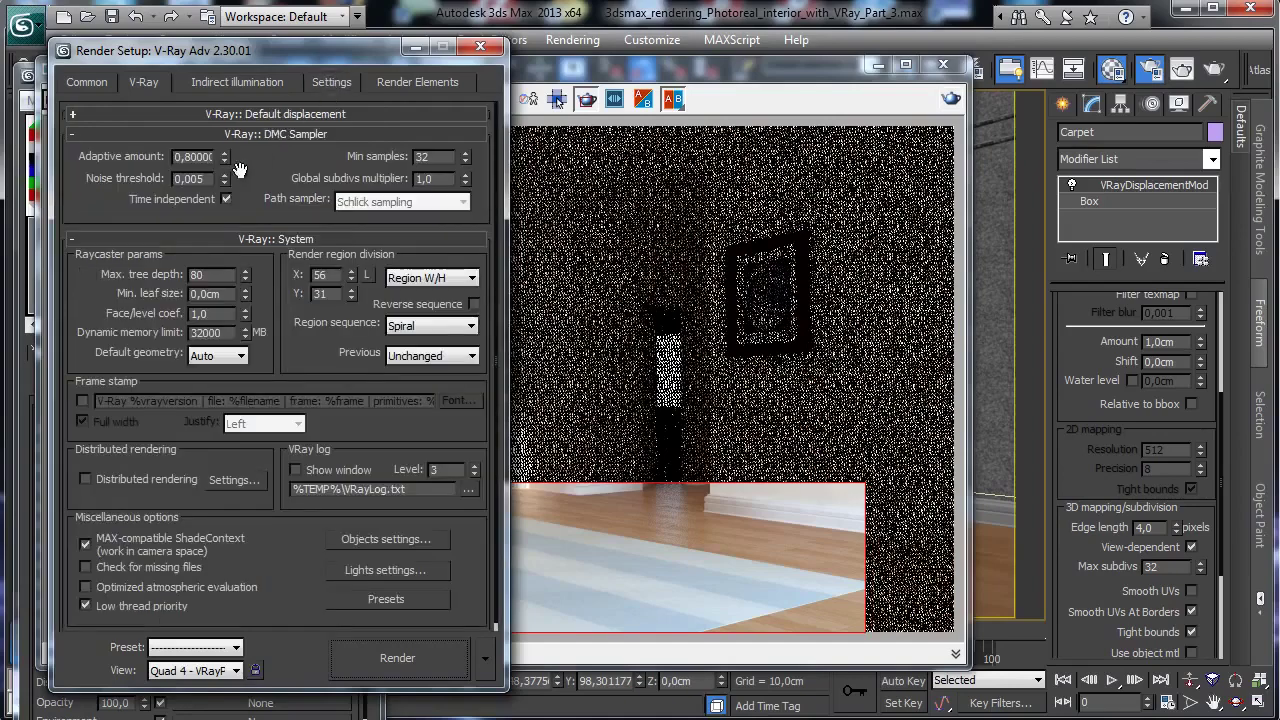
pyautogui.click(272, 114)
pyautogui.click(480, 46)
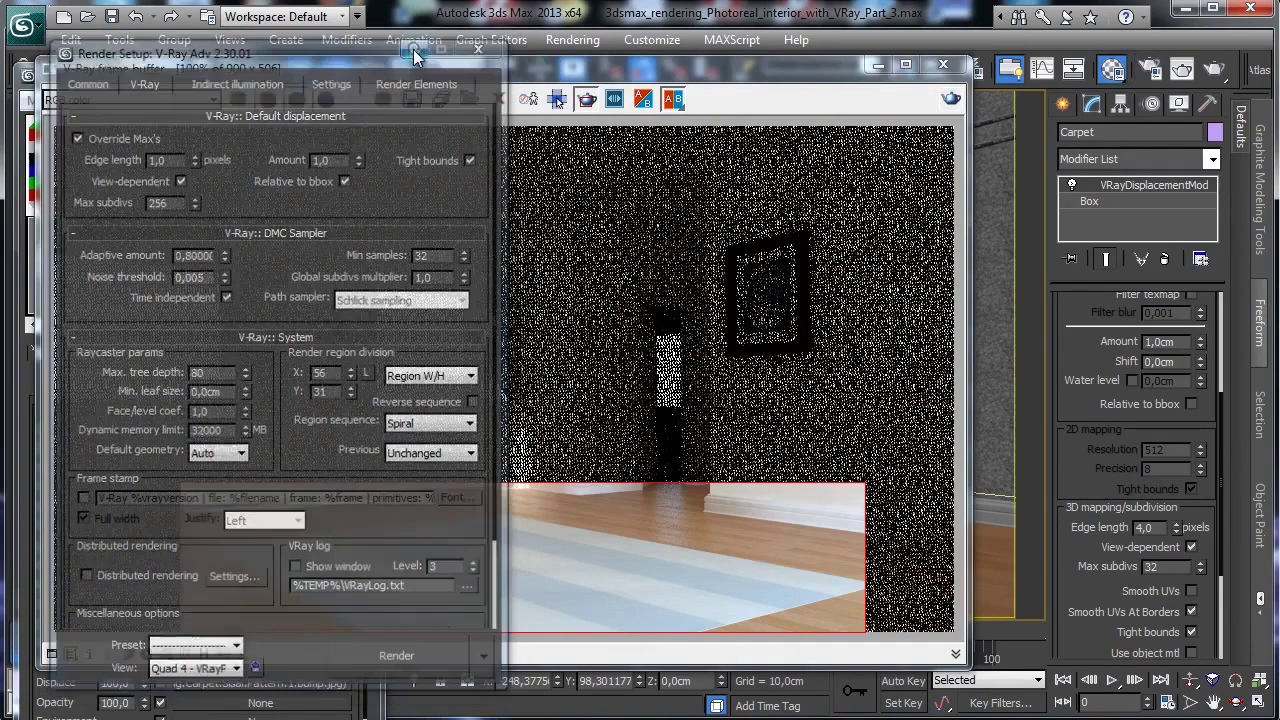
# Set displacement Amount to 5,0cm, adjust Edge length, raise Max subdivs to 64, and re-render.
pyautogui.doubleClick(1187, 341)
pyautogui.write('5')
pyautogui.press('Return')
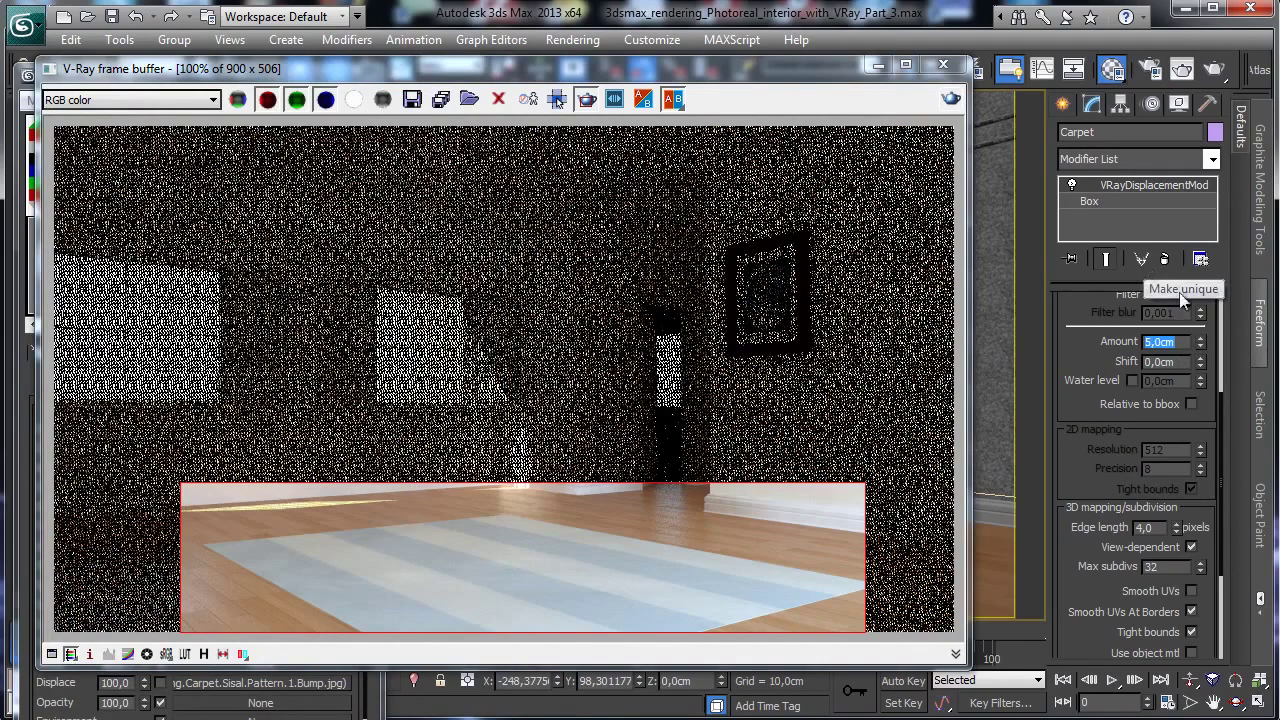
pyautogui.moveTo(1085, 450); pyautogui.dragTo(1064, 337)
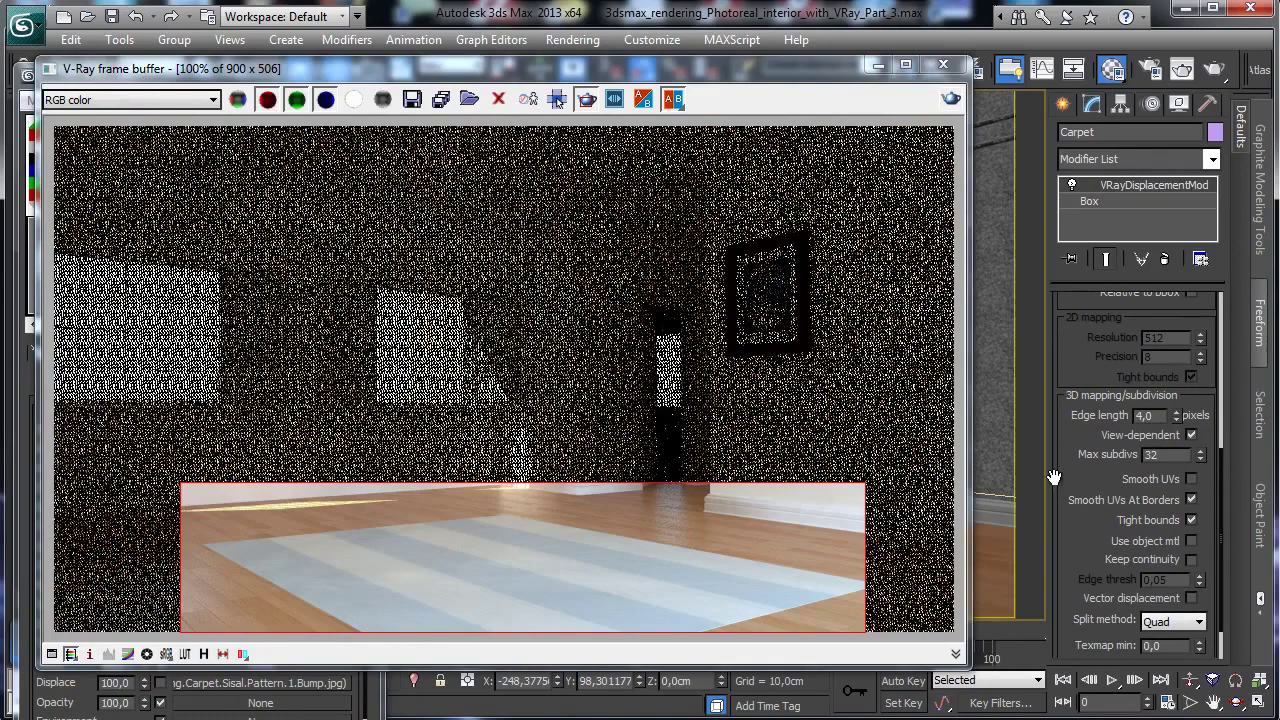
pyautogui.moveTo(1072, 478); pyautogui.dragTo(1077, 451)
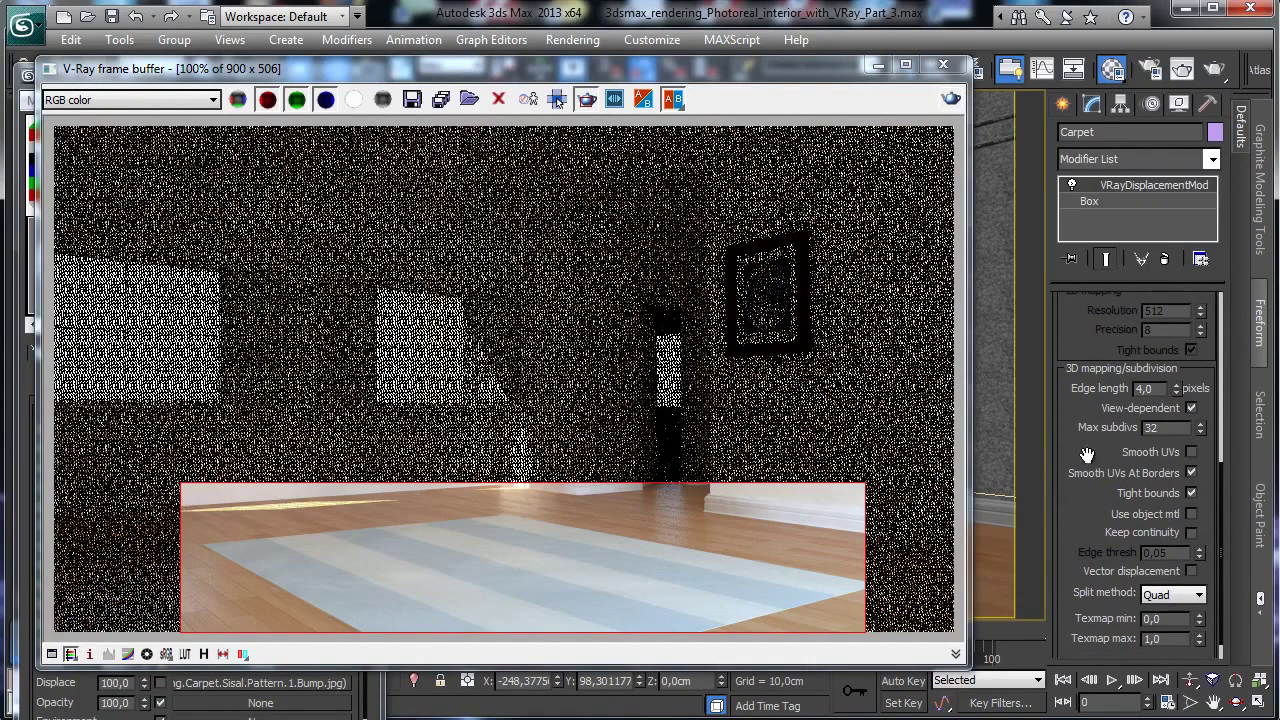
pyautogui.doubleClick(1150, 390)
pyautogui.hotkey('shift', 'Tab')
pyautogui.click(951, 101)
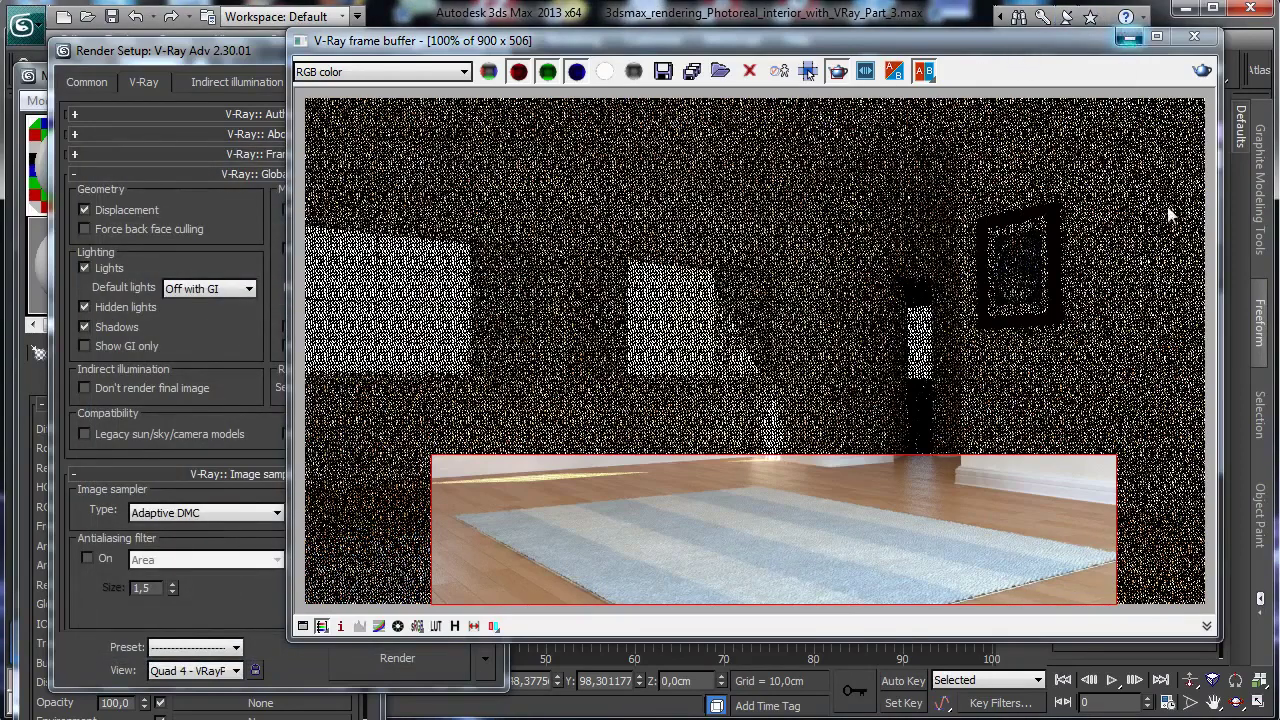
# Turn on Keep continuity and set the carpet displacement Amount to 3,0cm.
pyautogui.click(1127, 38)
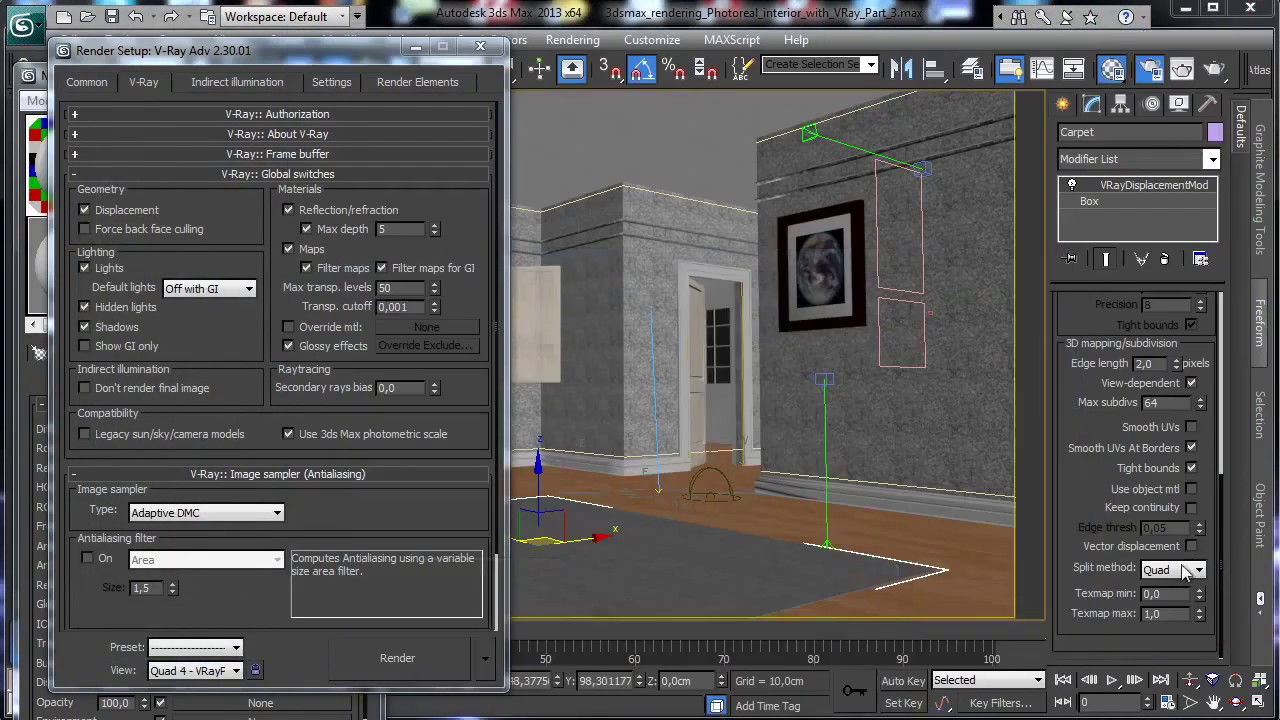
pyautogui.click(1191, 507)
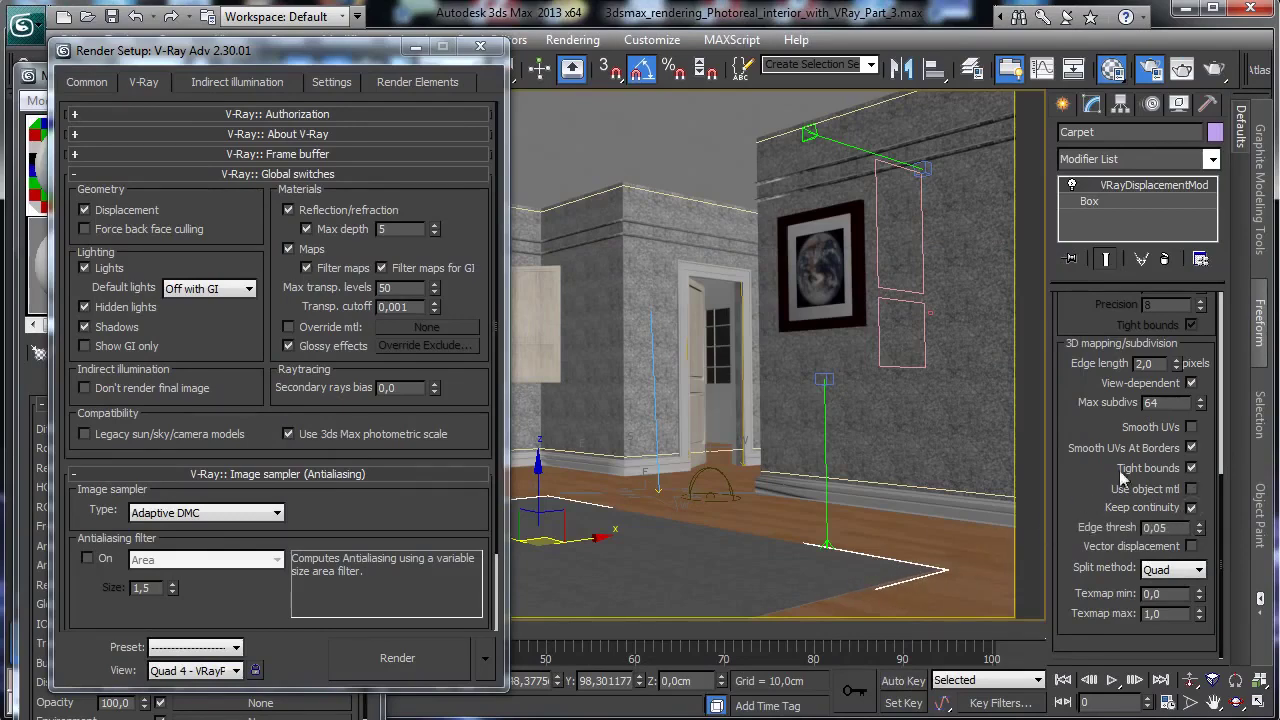
pyautogui.scroll(5, 1160, 345)
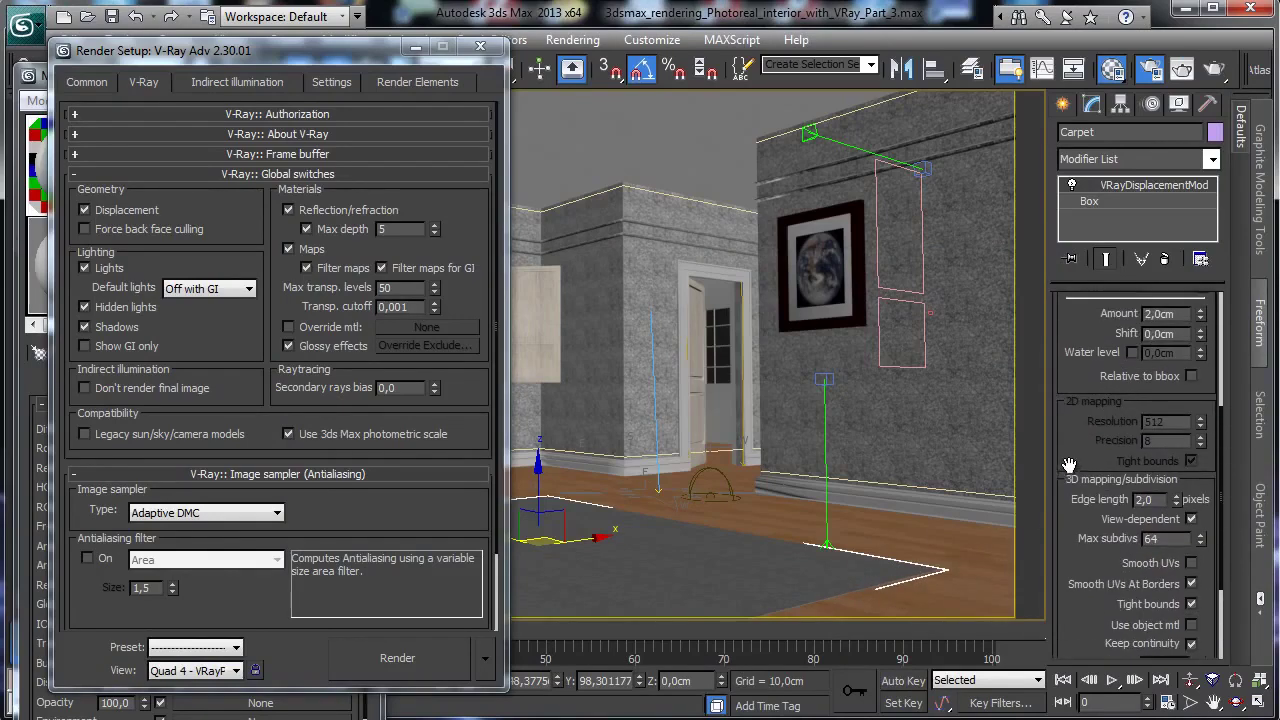
pyautogui.doubleClick(1182, 335)
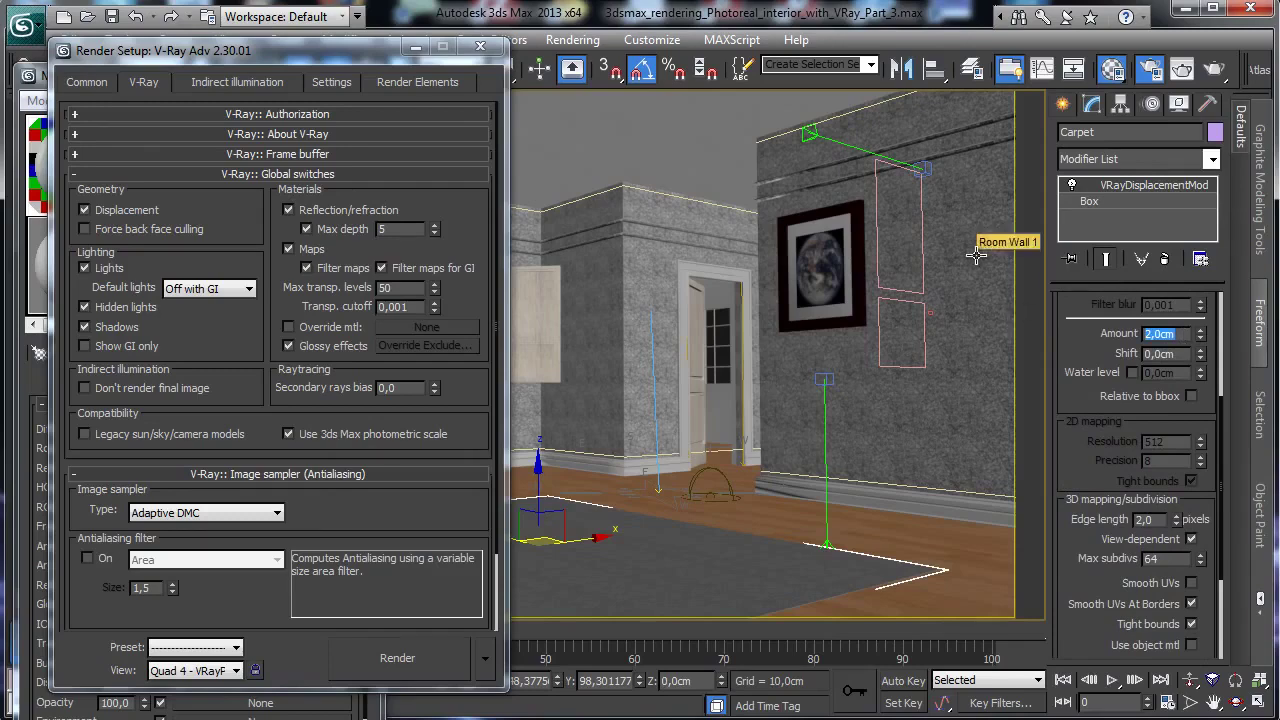
pyautogui.write('3')
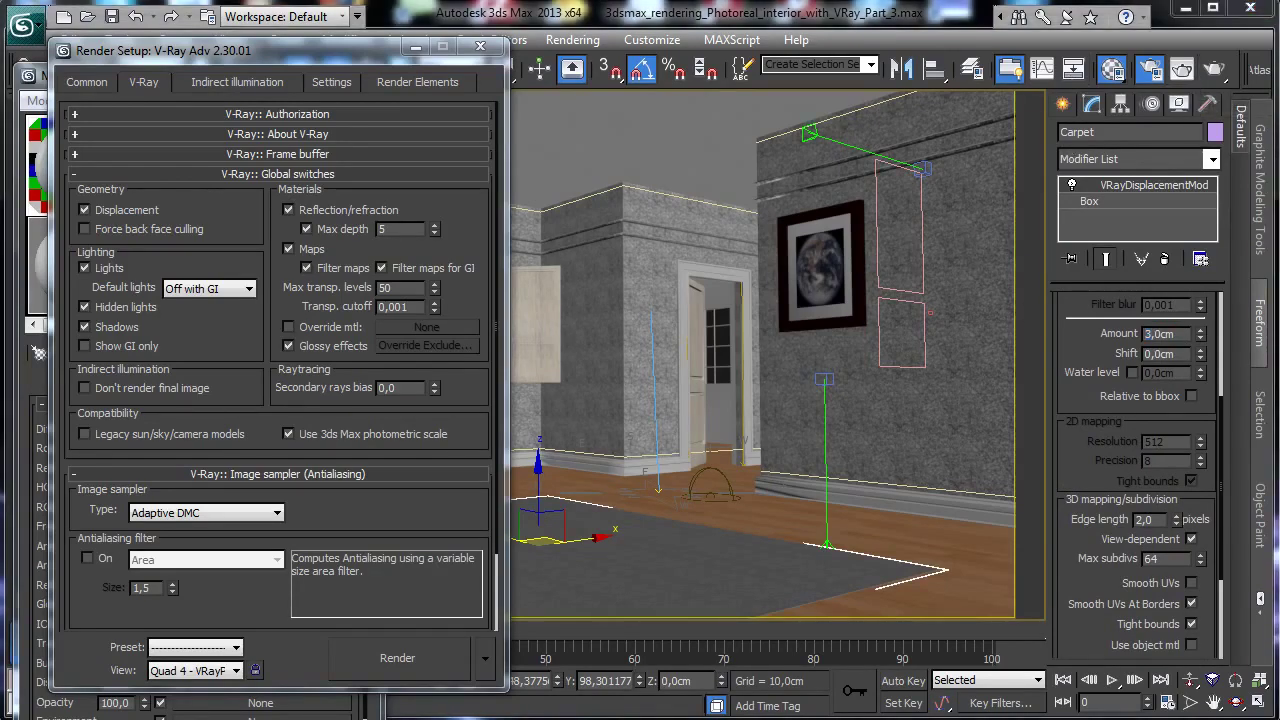
# Render a fresh region of the carpet, then minimize the frame buffer and Render Setup.
pyautogui.hotkey('shift', 'q')
pyautogui.click(1203, 70)
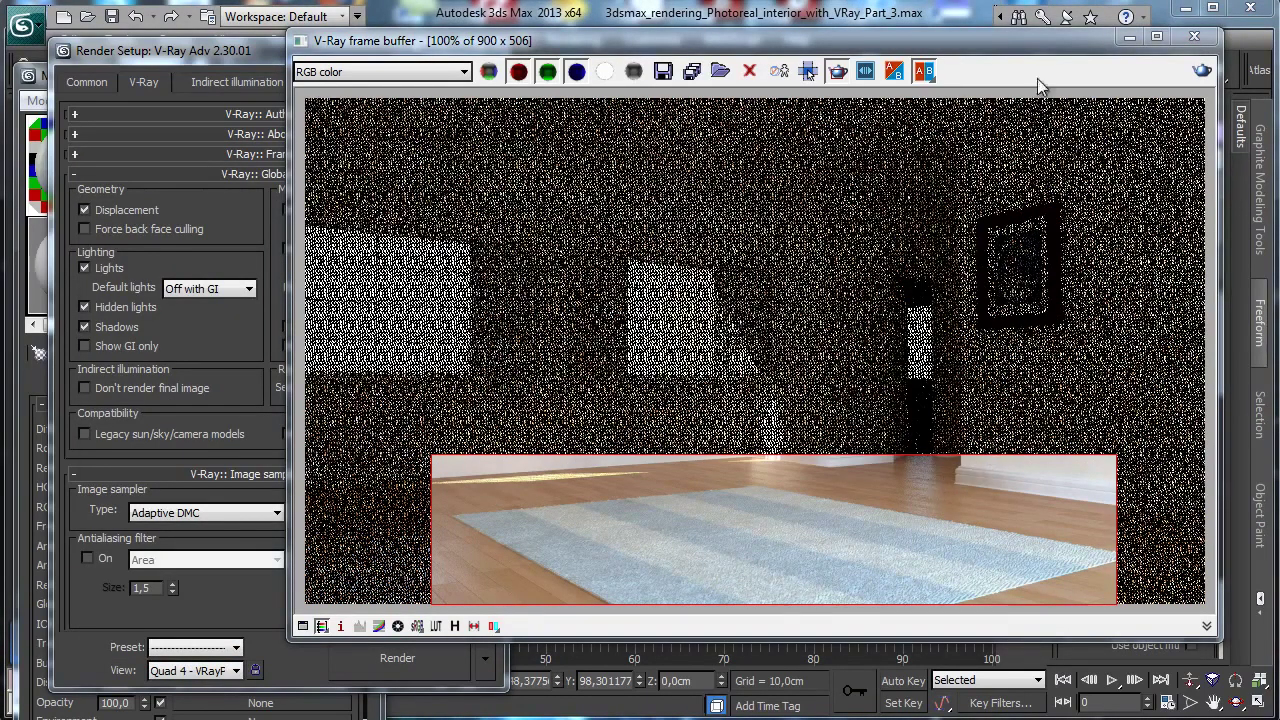
pyautogui.click(1128, 37)
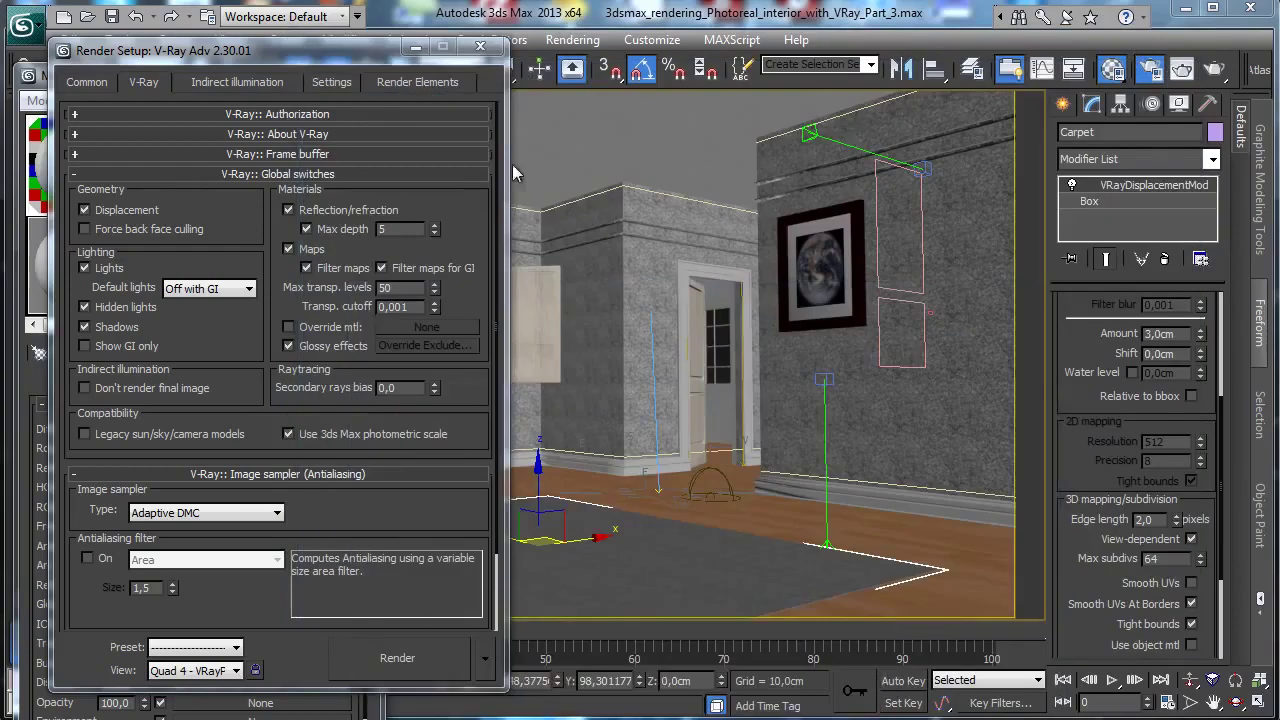
pyautogui.click(412, 48)
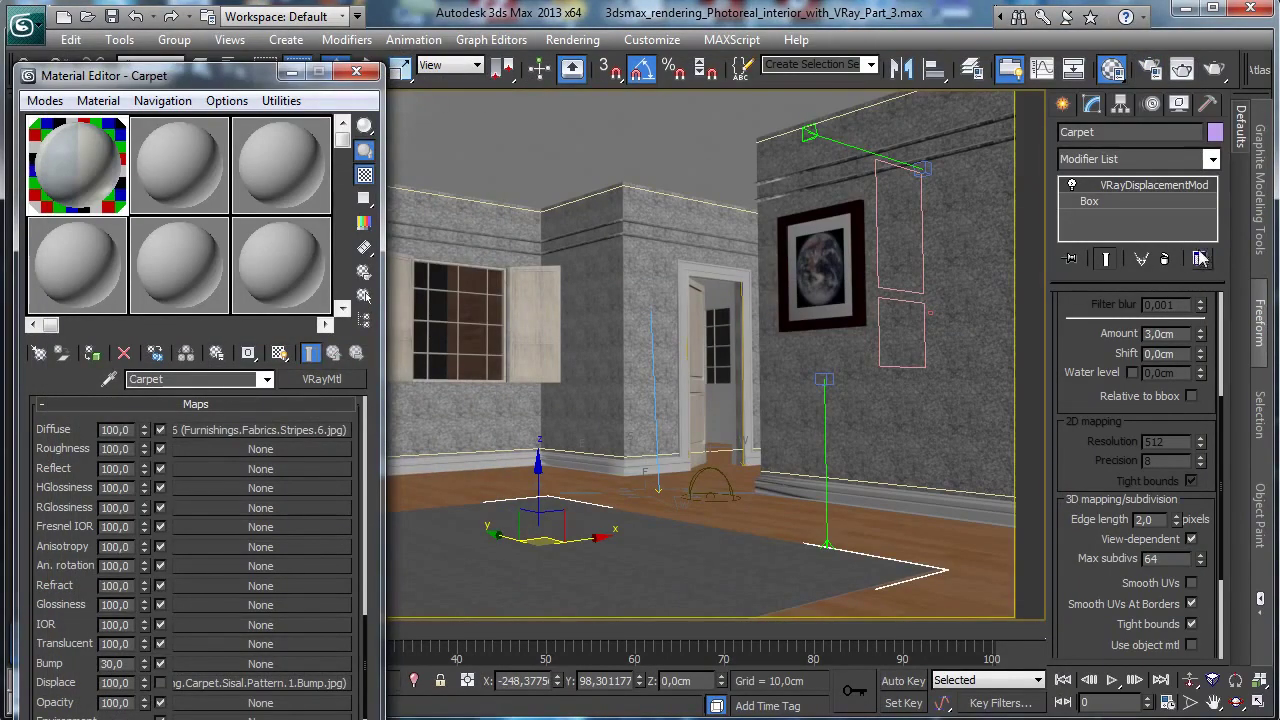
# Convert the Carpet's displacement bitmap into a Composite map, keeping the bitmap as Layer 1 and adding Layer 2.
pyautogui.click(233, 690)
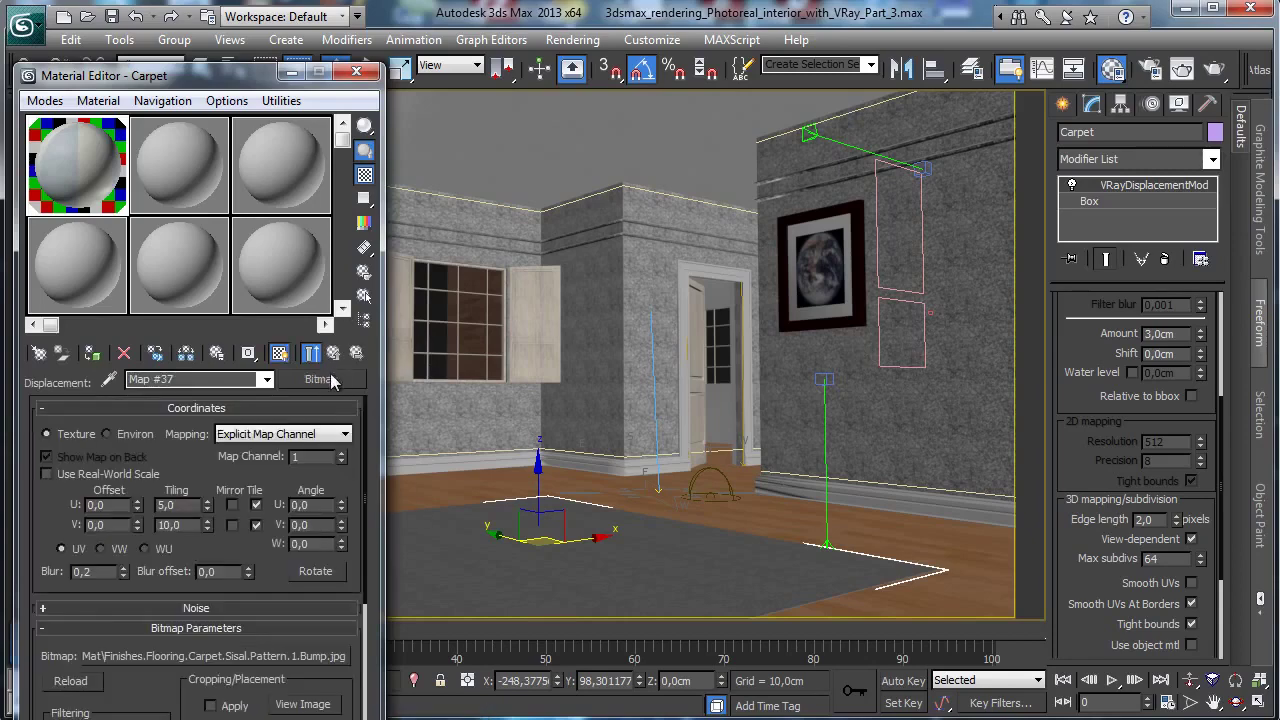
pyautogui.click(321, 379)
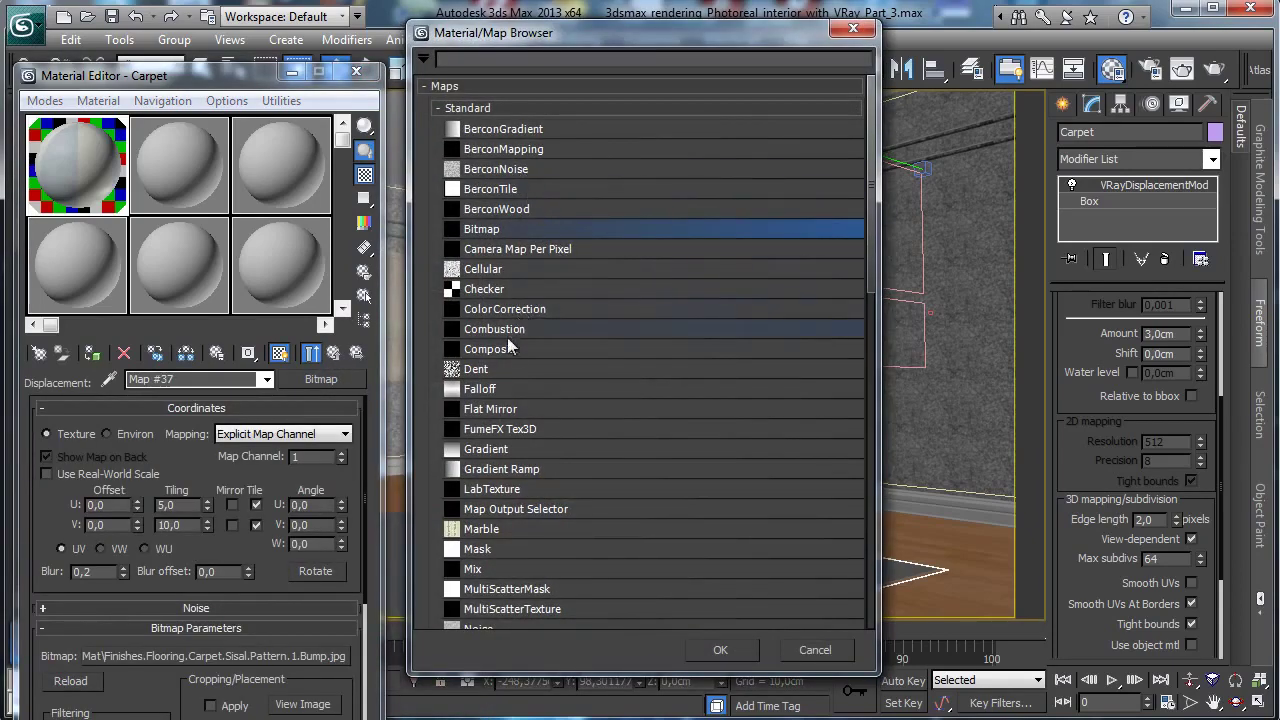
pyautogui.doubleClick(508, 349)
pyautogui.click(155, 457)
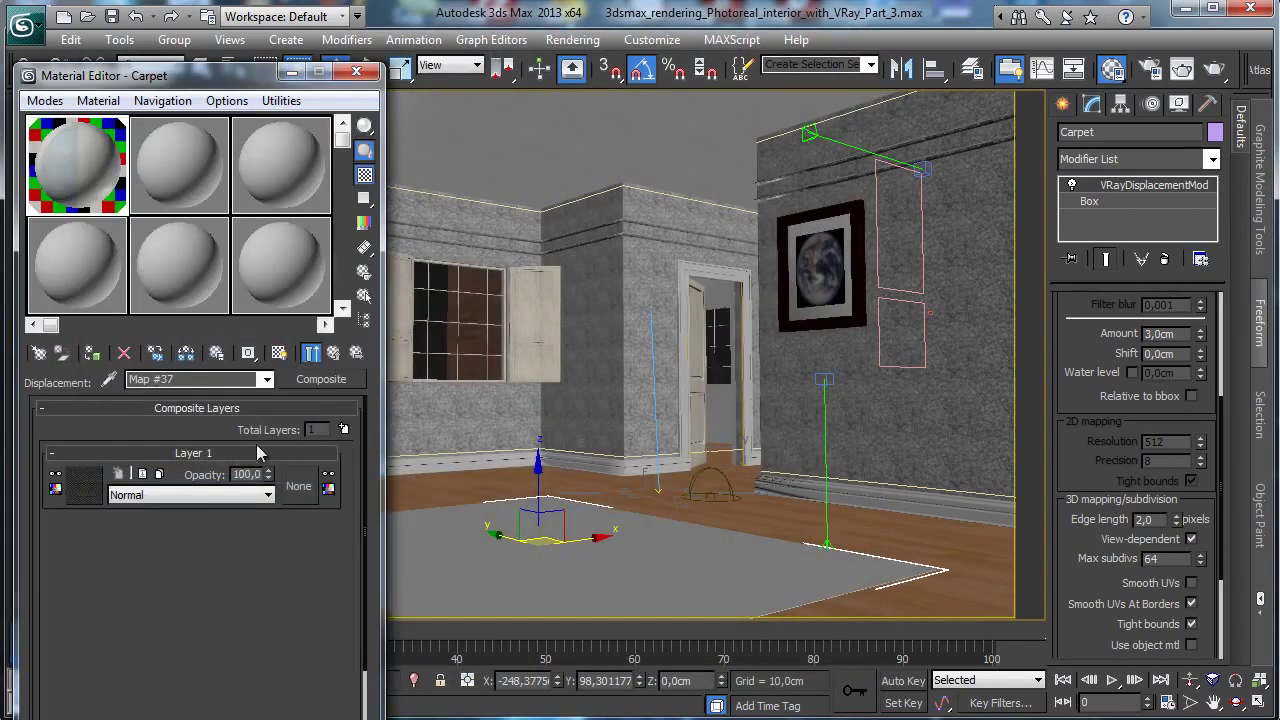
pyautogui.click(343, 429)
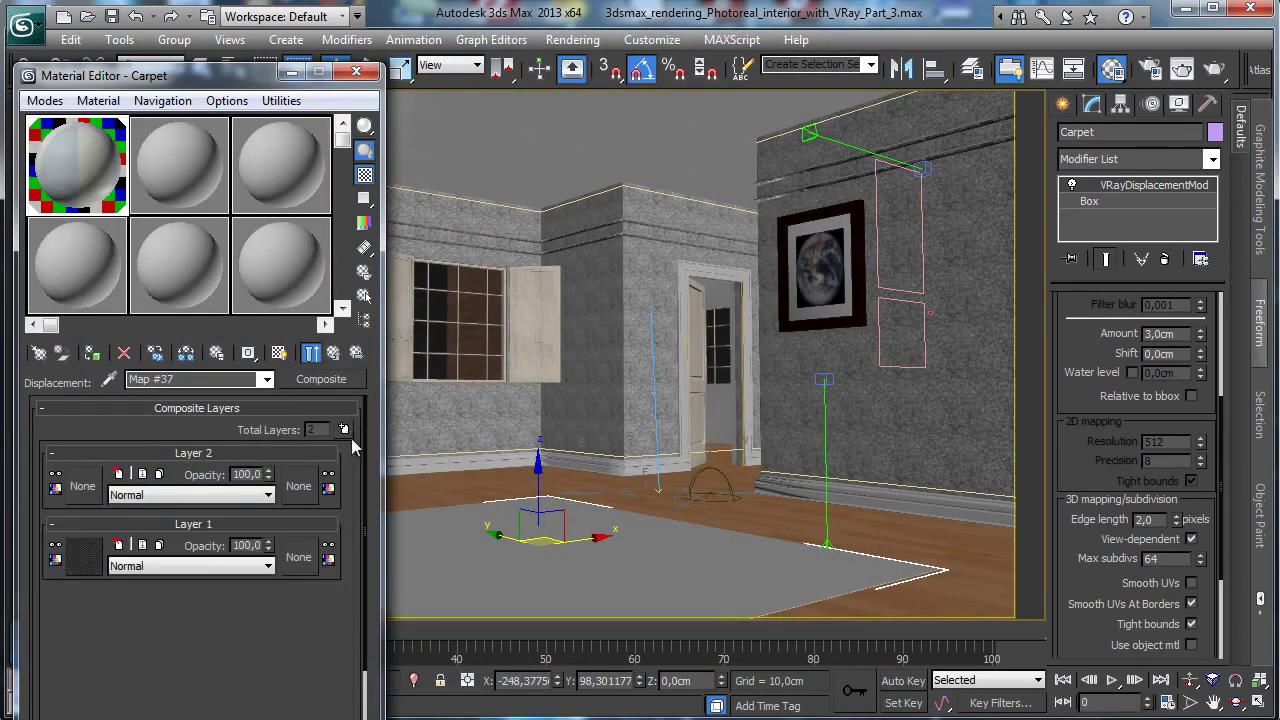
pyautogui.click(74, 488)
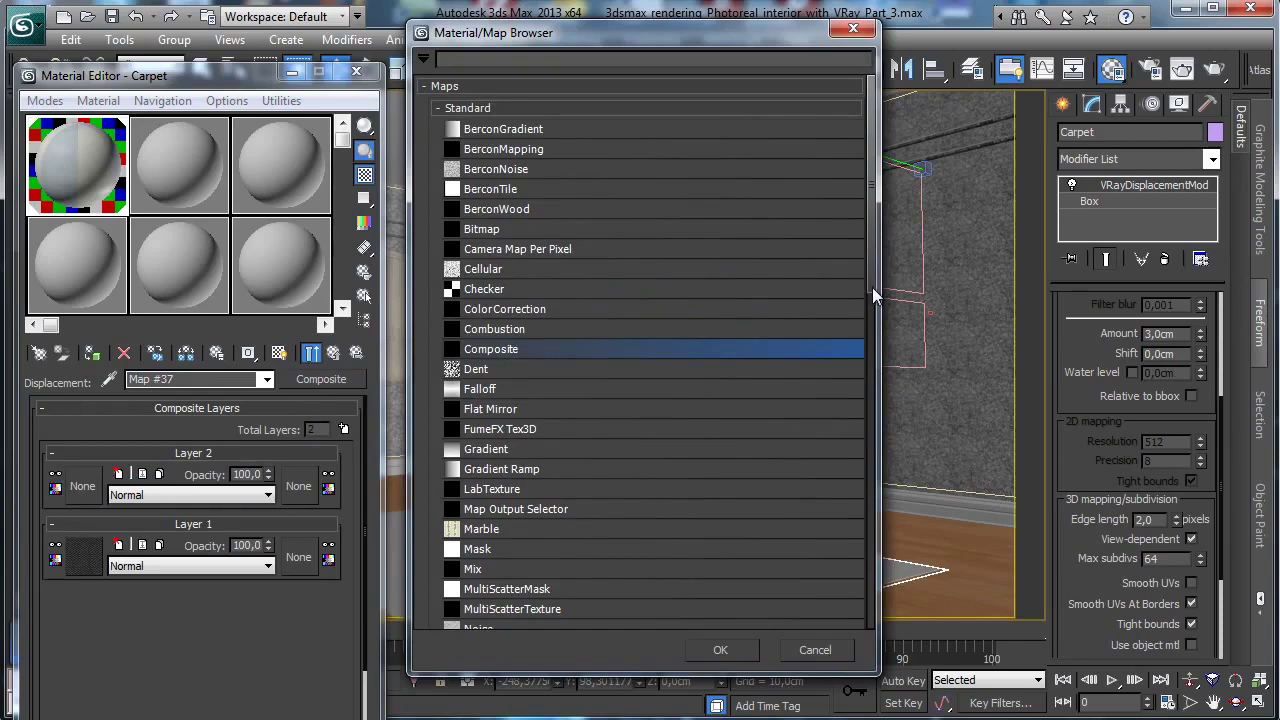
# Give Layer 2 a Fractal Noise map tiled 0,3 by 1,6 with Low threshold about 0,525.
pyautogui.scroll(-3, 867, 318)
pyautogui.click(489, 482)
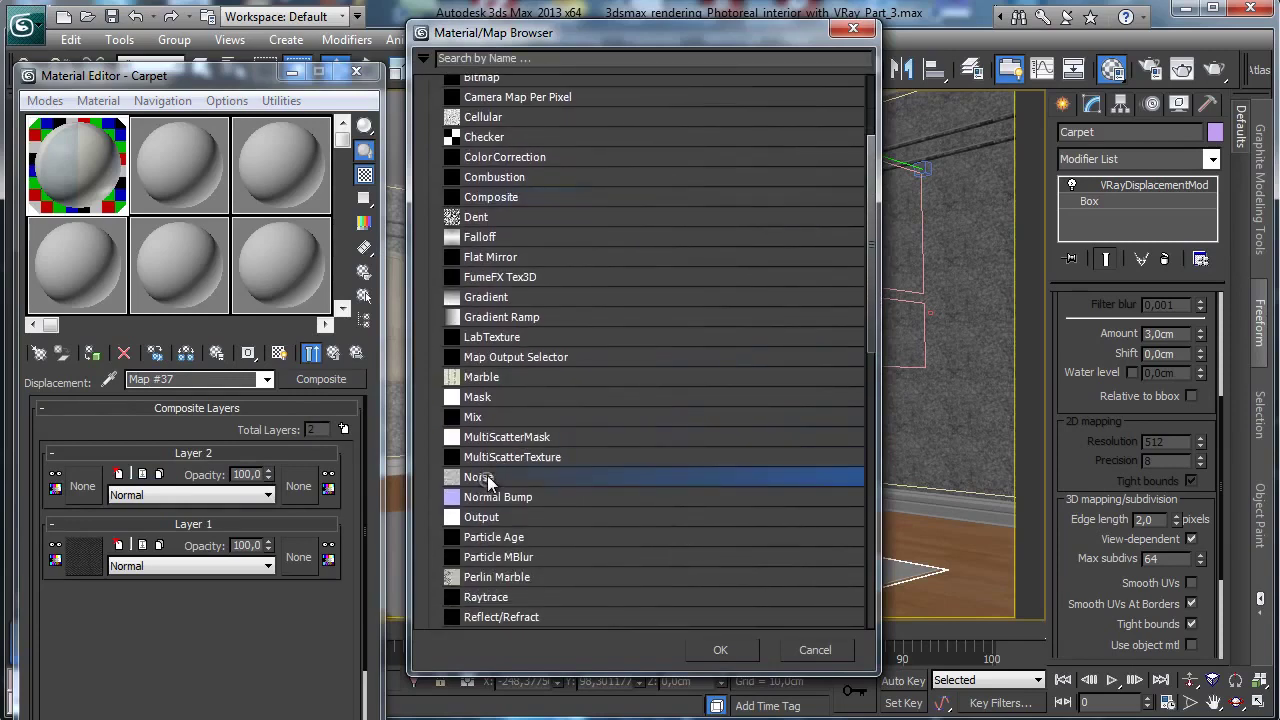
pyautogui.doubleClick(489, 480)
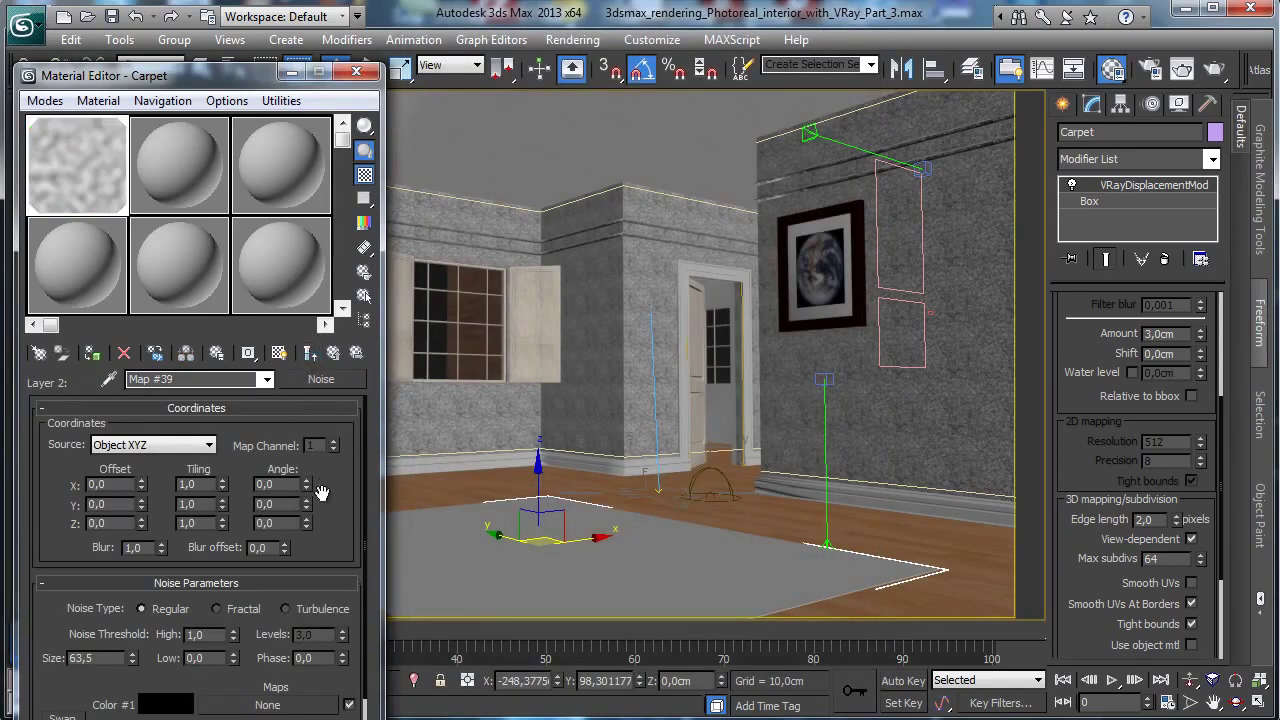
pyautogui.scroll(-2, 337, 534)
pyautogui.moveTo(222, 465); pyautogui.dragTo(222, 449)
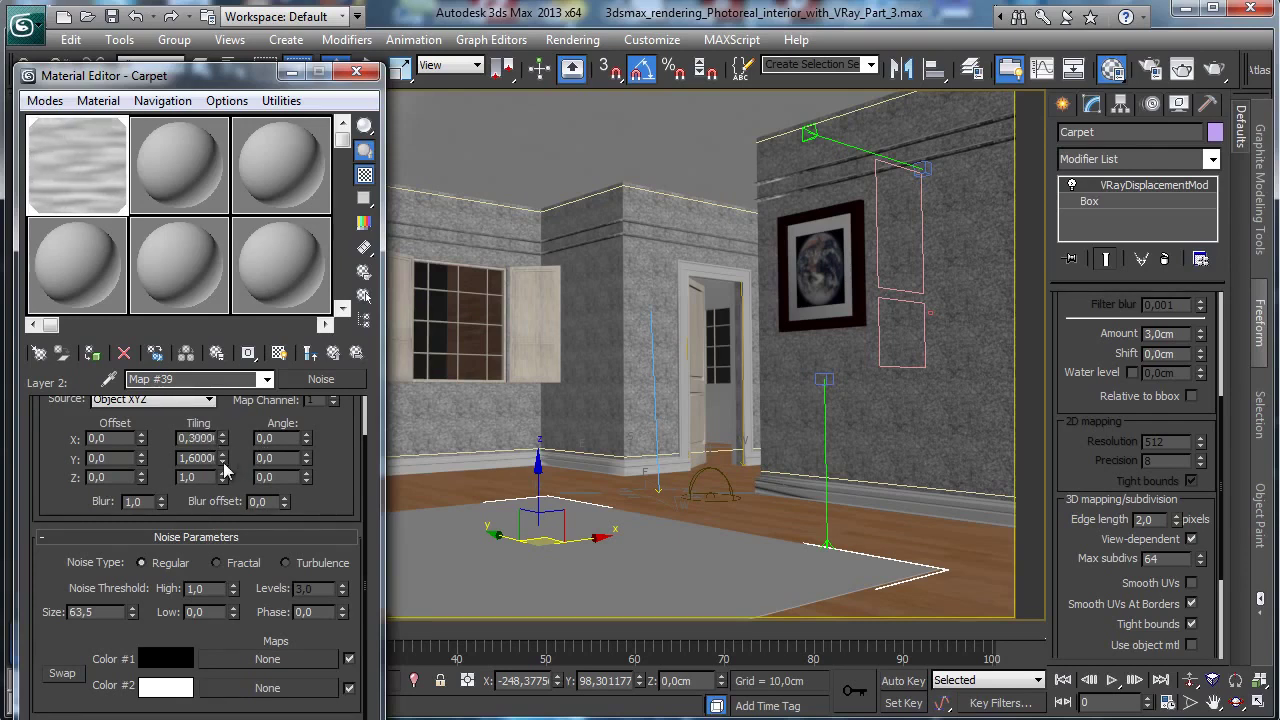
pyautogui.click(299, 564)
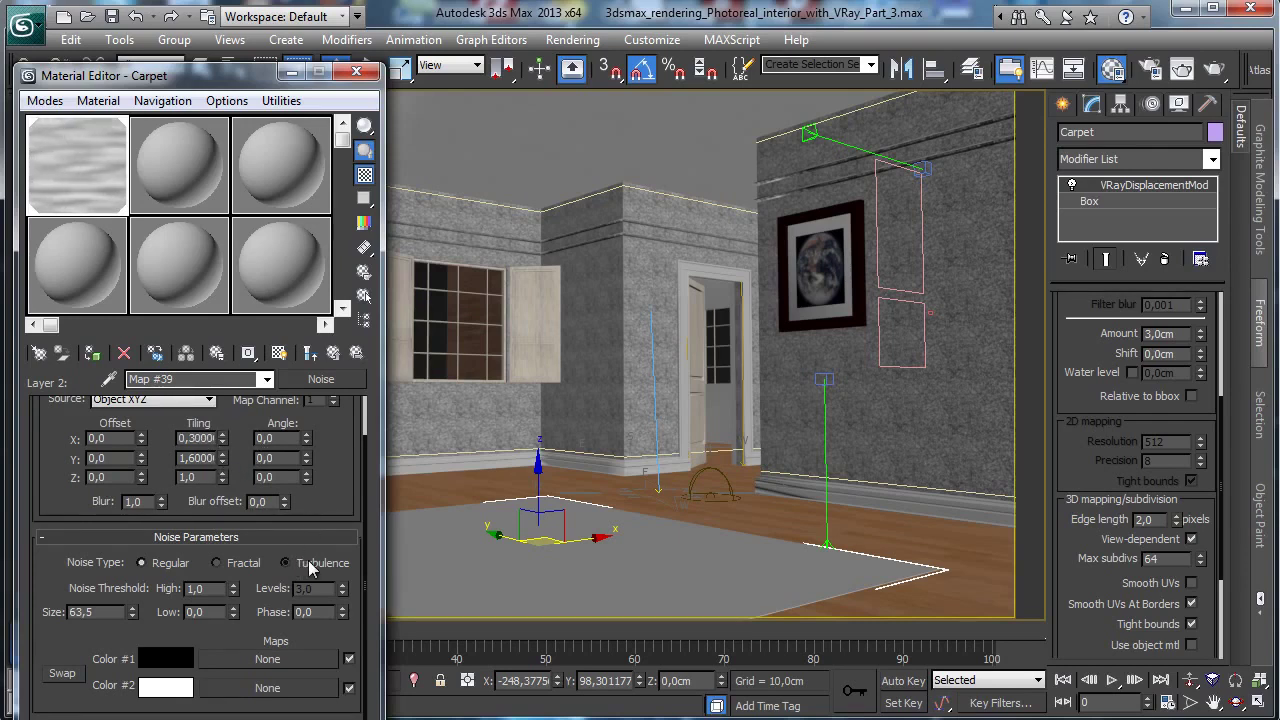
pyautogui.click(248, 568)
pyautogui.moveTo(236, 614)
pyautogui.mouseDown()
pyautogui.moveTo(250, 502)
pyautogui.moveTo(232, 636)
pyautogui.mouseUp()
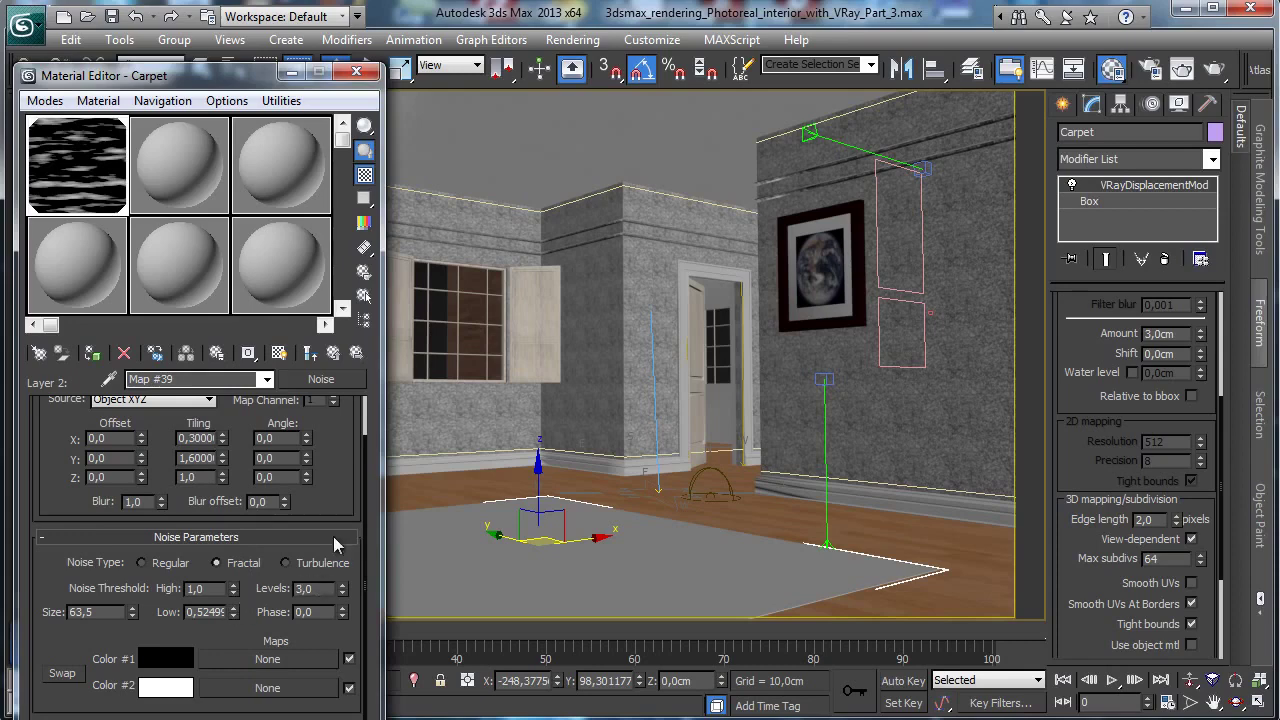
# Set Layer 2 of the Composite to Addition blending at 35 opacity.
pyautogui.click(333, 353)
pyautogui.click(192, 495)
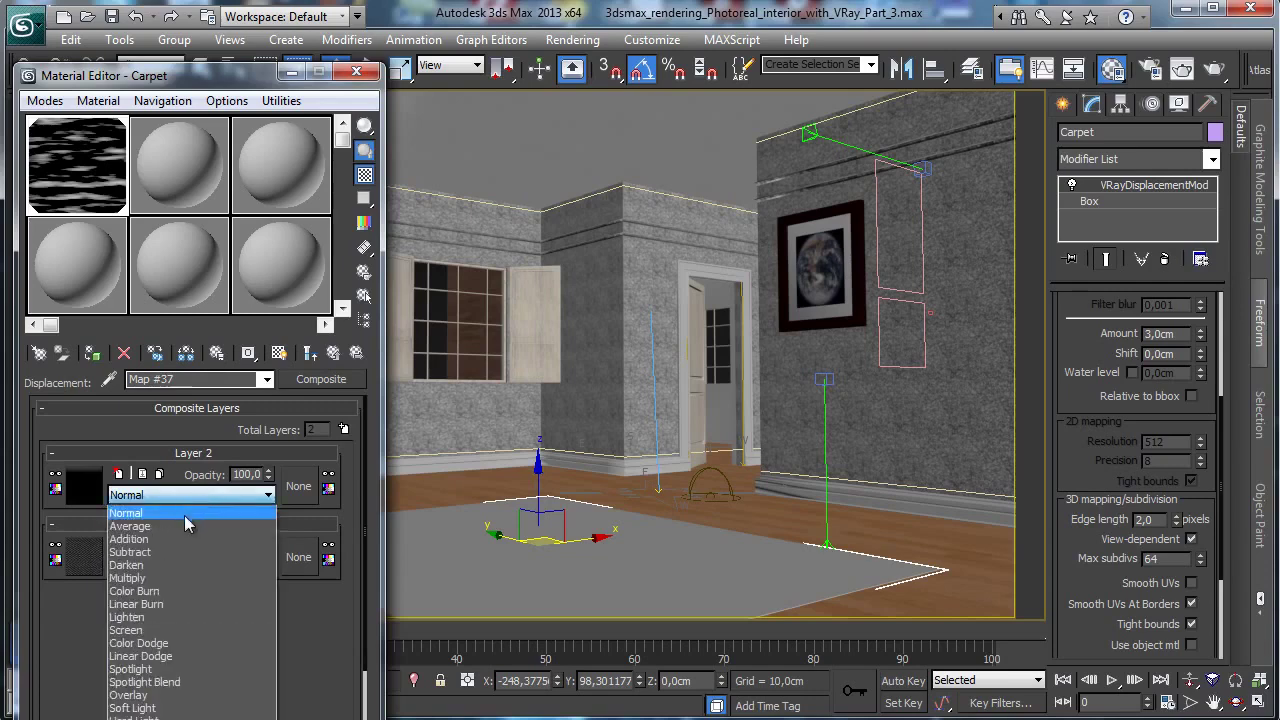
pyautogui.click(175, 540)
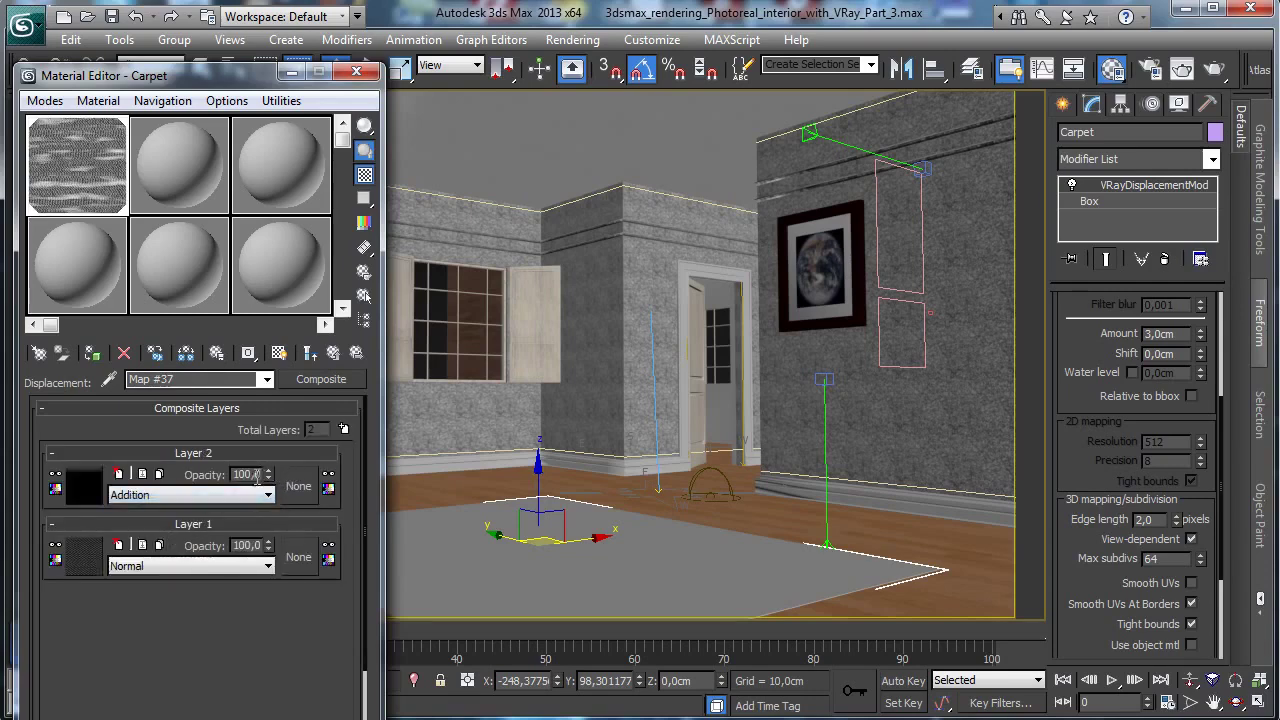
pyautogui.doubleClick(250, 474)
pyautogui.write('25')
pyautogui.press('Return')
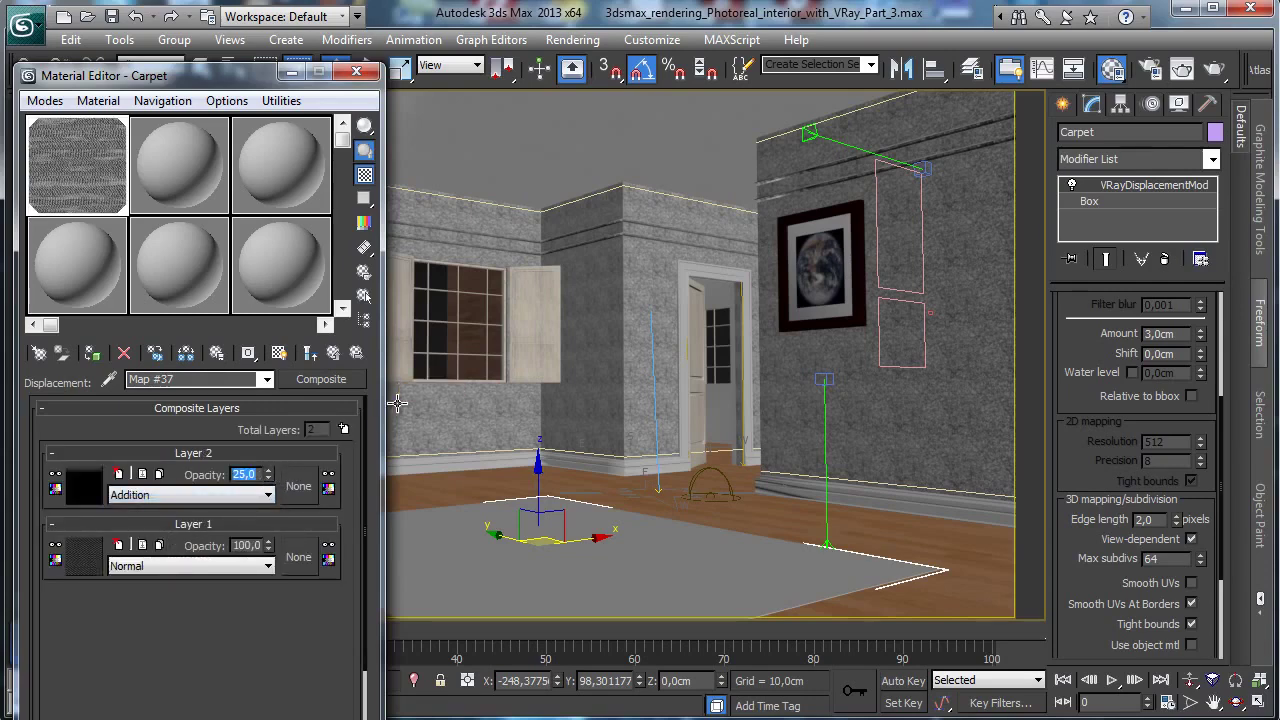
pyautogui.write('35')
pyautogui.press('Return')
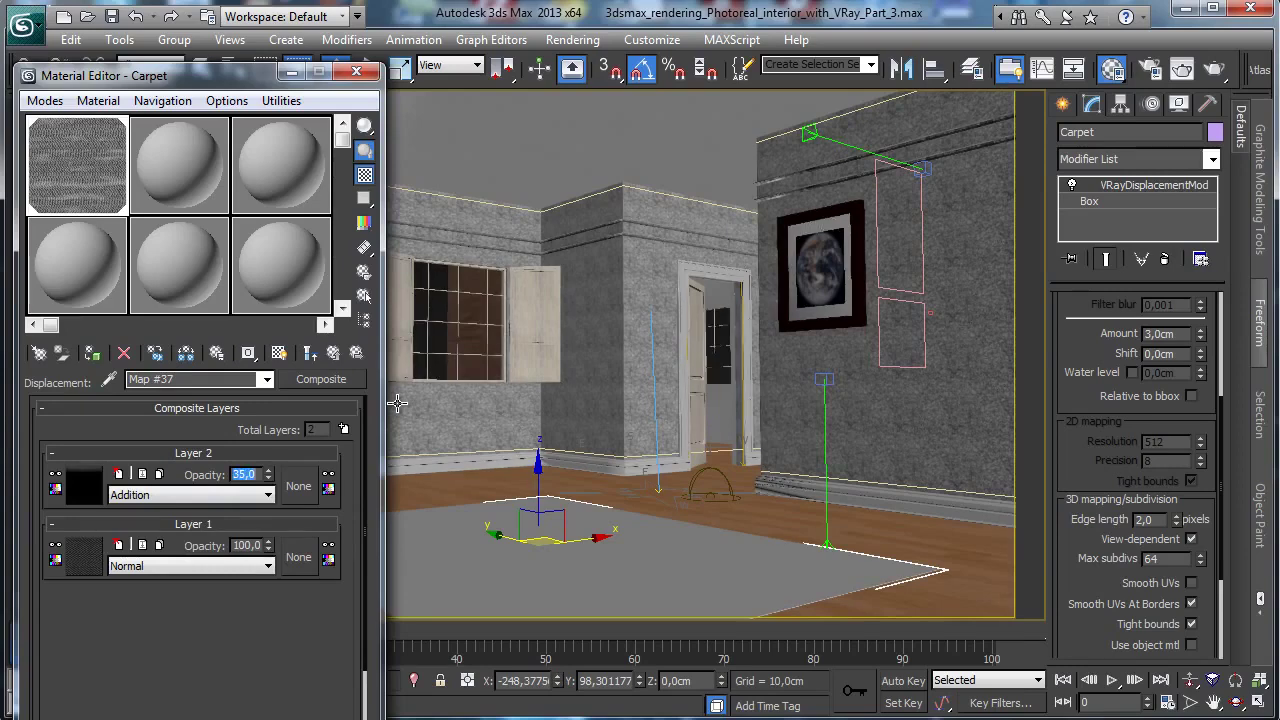
# Run a test render of the carpet, minimize the frame buffer, and review Layer 2's noise.
pyautogui.click(1214, 68)
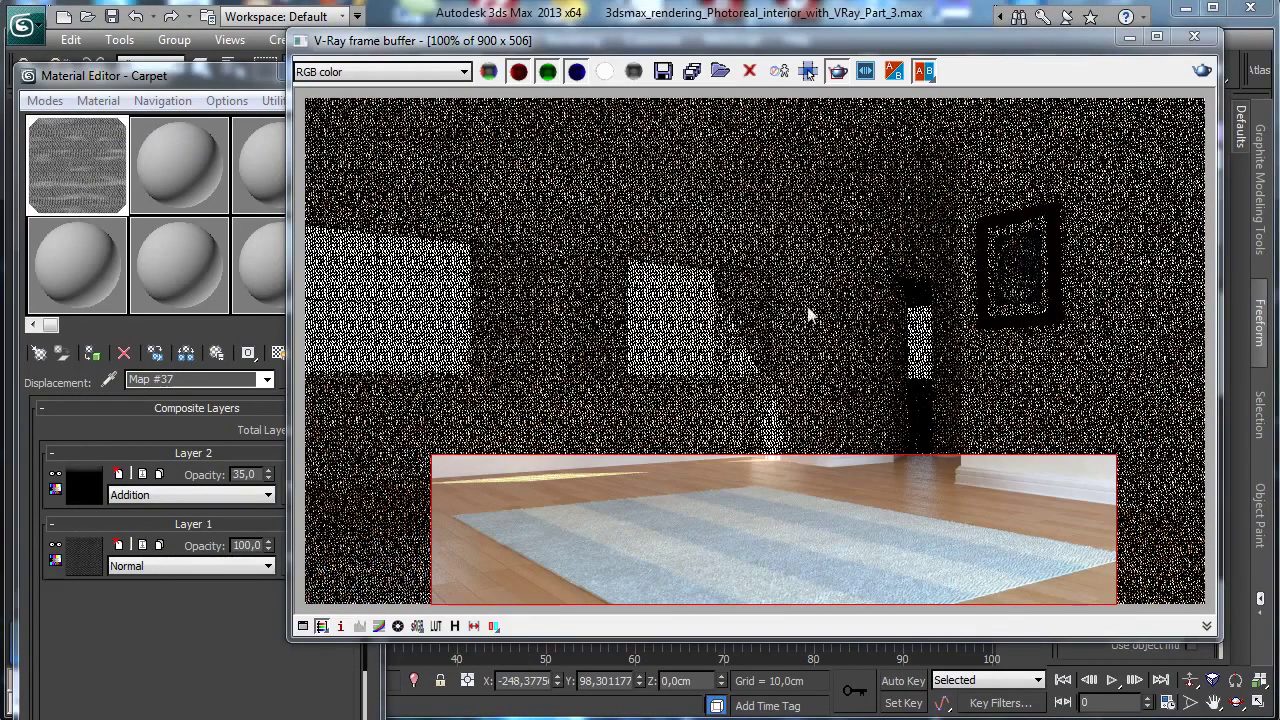
pyautogui.click(1129, 37)
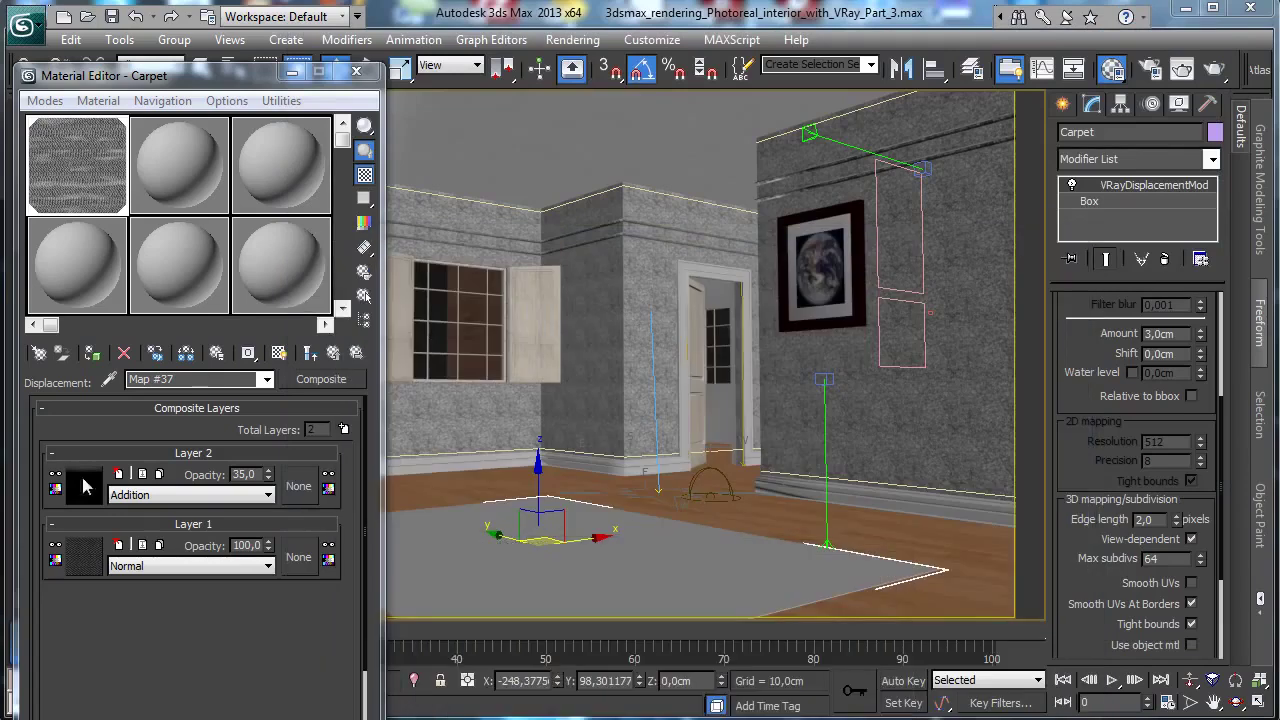
pyautogui.click(171, 452)
pyautogui.click(334, 354)
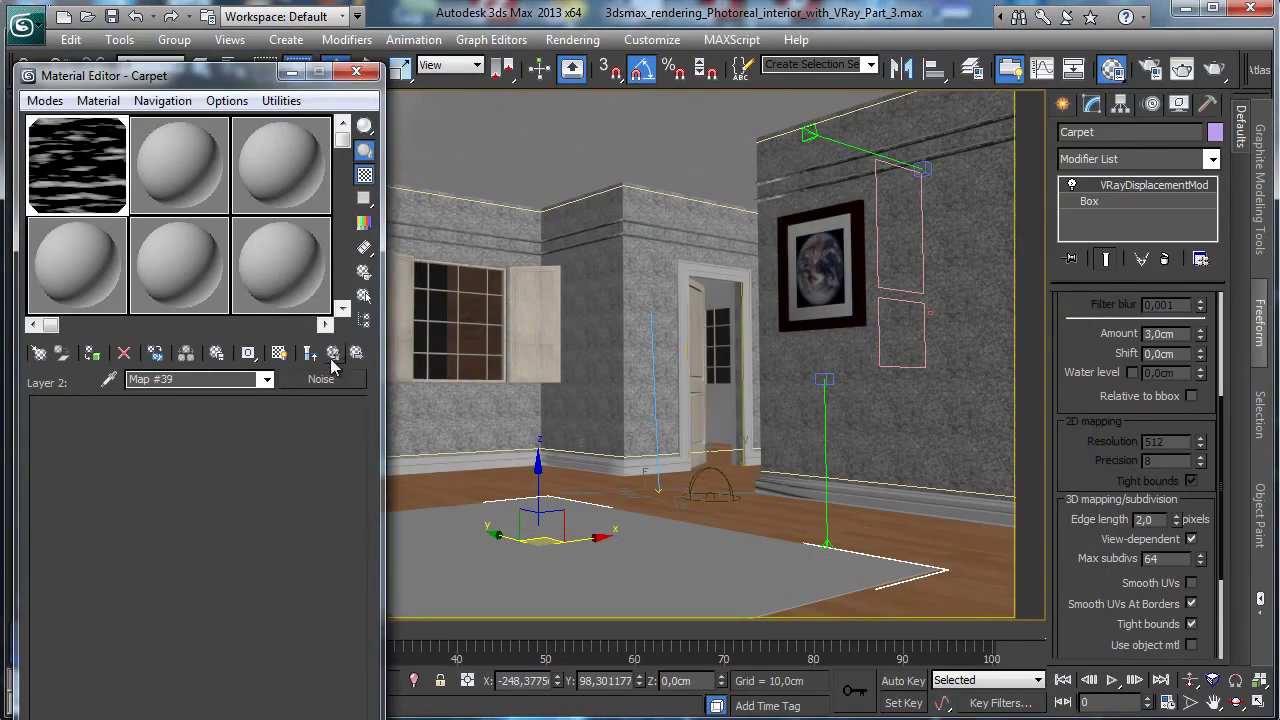
# Switch Layer 2 back to Normal blending, set noise Size to 100, and render.
pyautogui.click(215, 497)
pyautogui.click(166, 512)
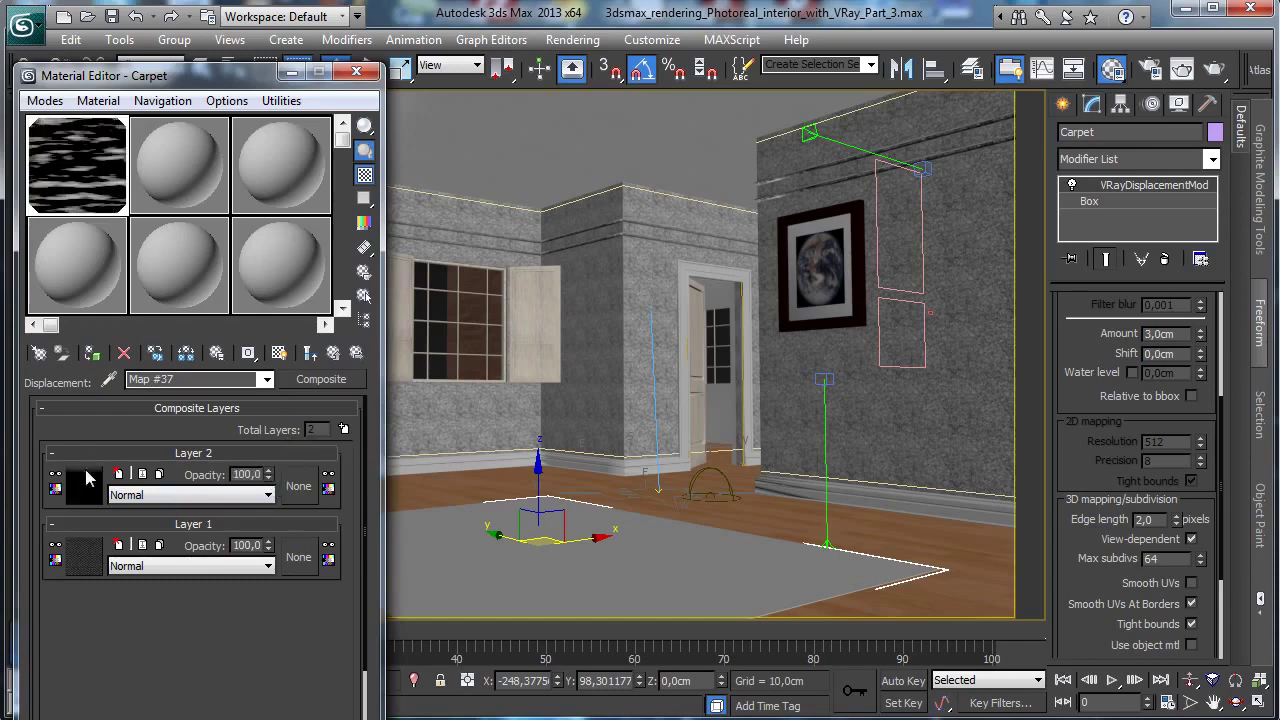
pyautogui.click(85, 478)
pyautogui.doubleClick(93, 657)
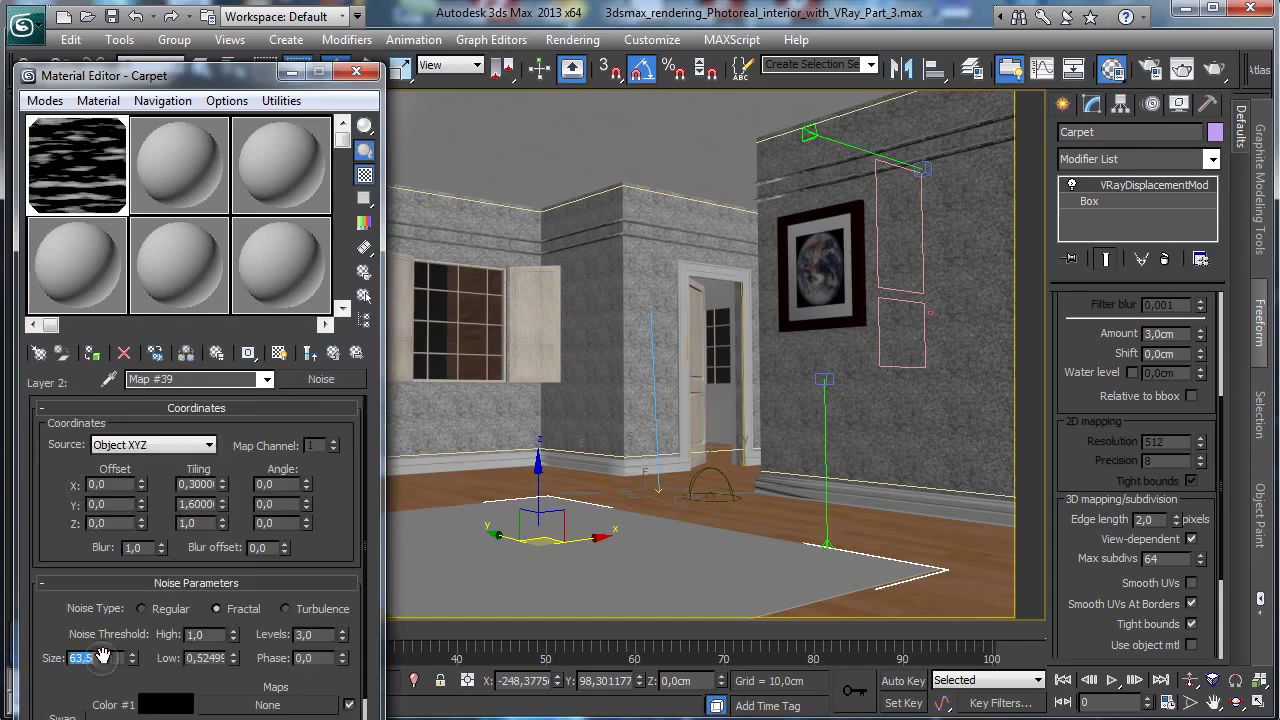
pyautogui.click(309, 353)
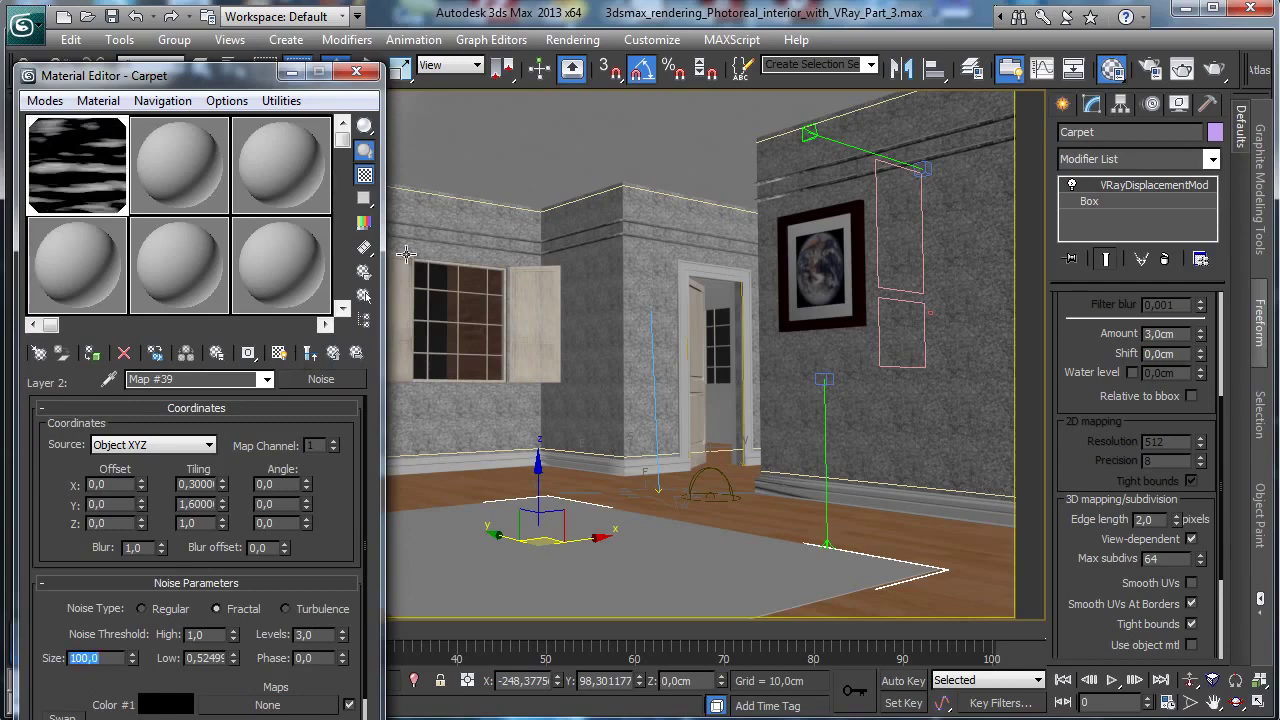
pyautogui.click(1112, 67)
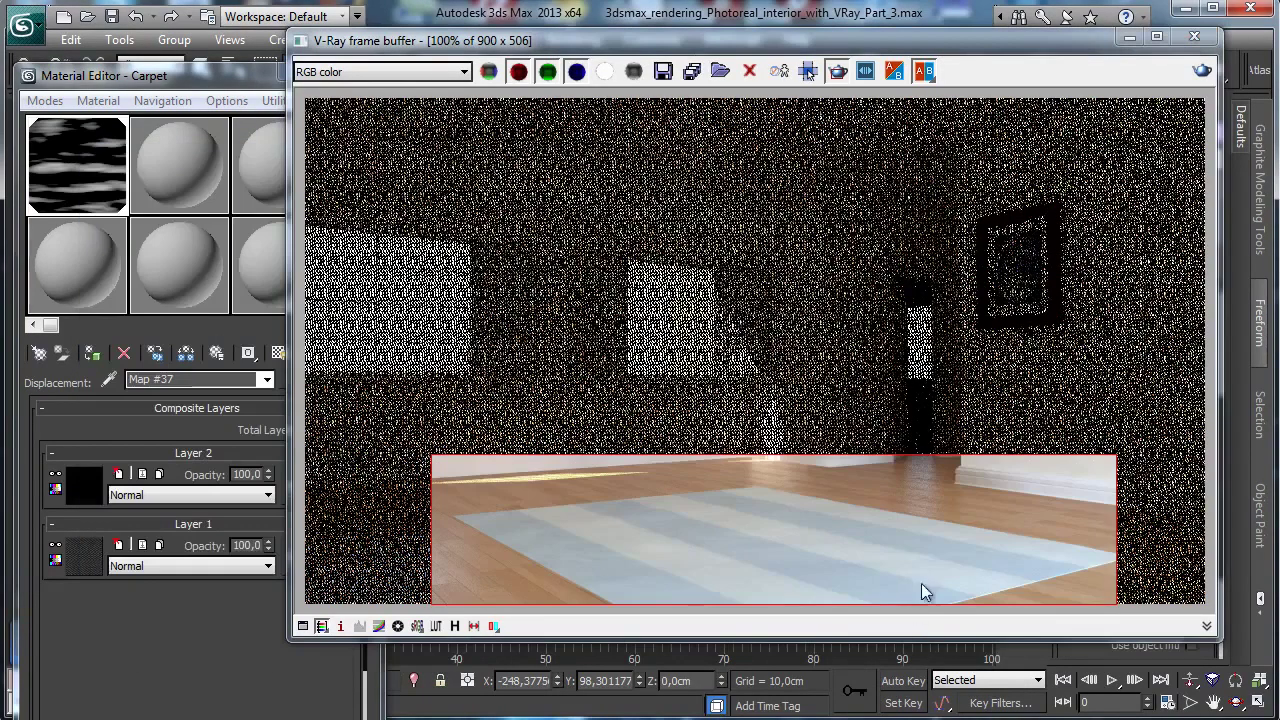
# Set the carpet displacement Amount to 4,0cm and render again.
pyautogui.click(188, 641)
pyautogui.click(1129, 36)
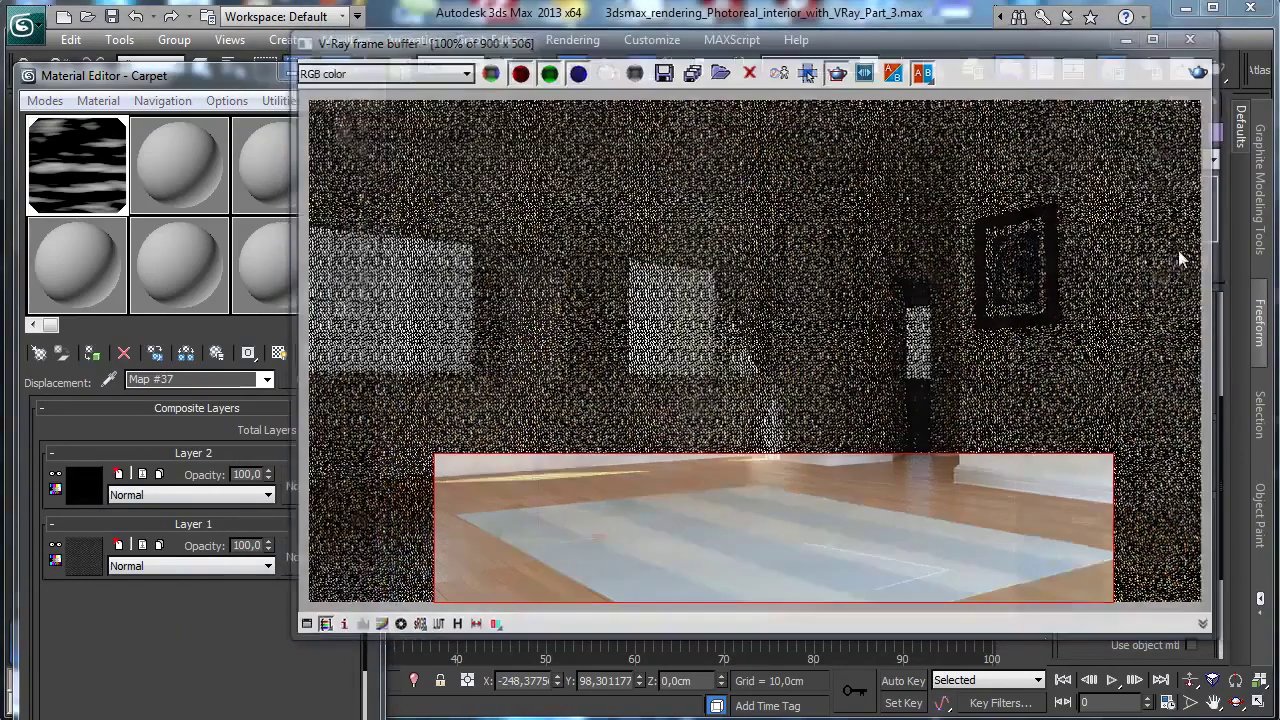
pyautogui.doubleClick(1155, 333)
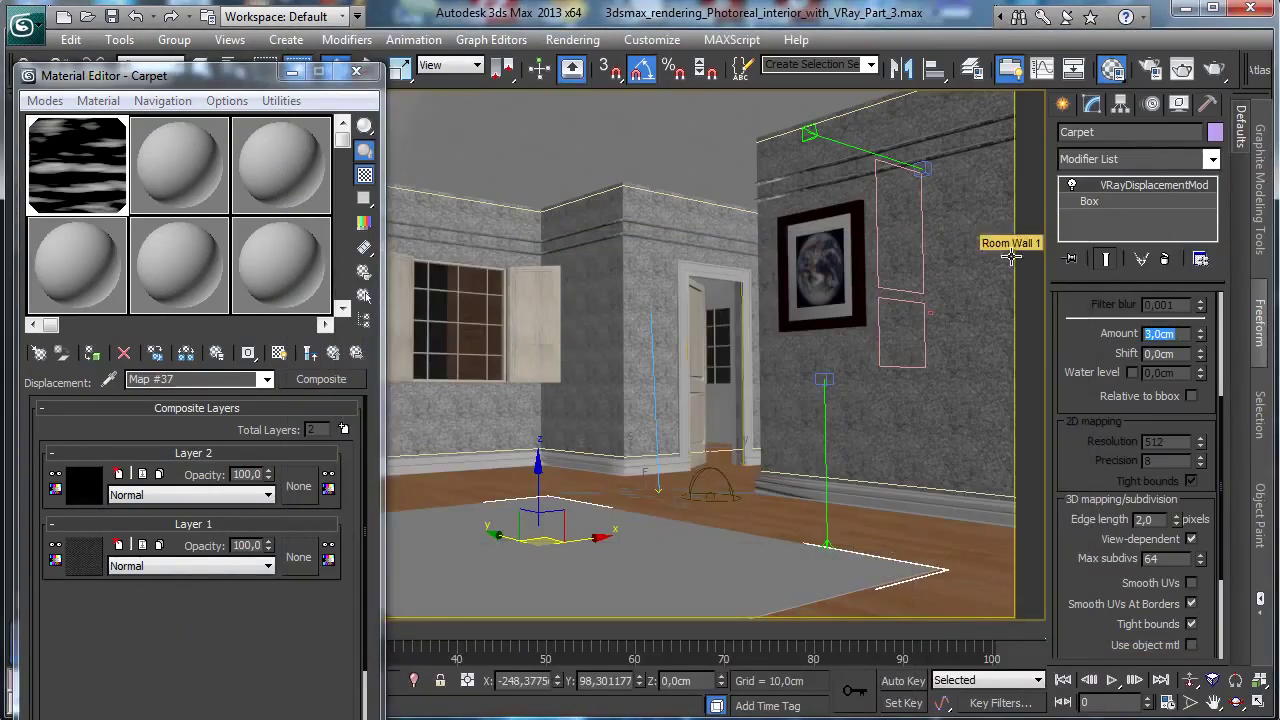
pyautogui.write('4')
pyautogui.press('Return')
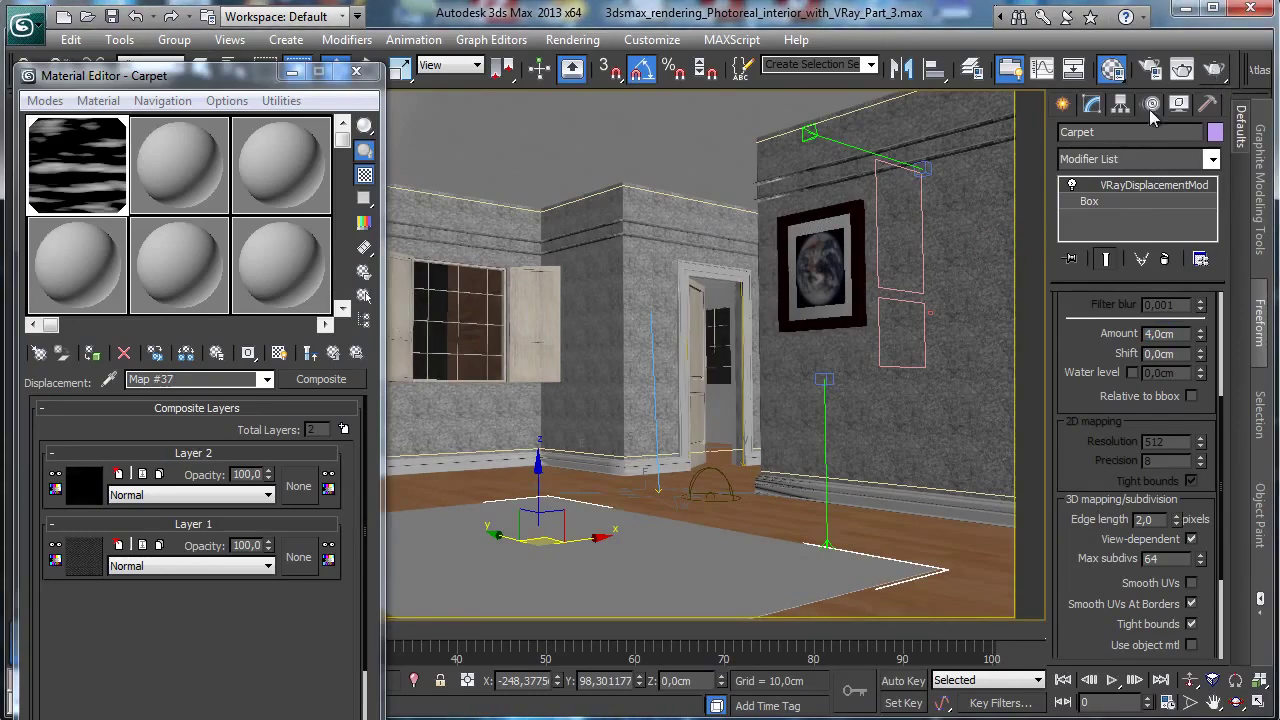
pyautogui.hotkey('shift', 'q')
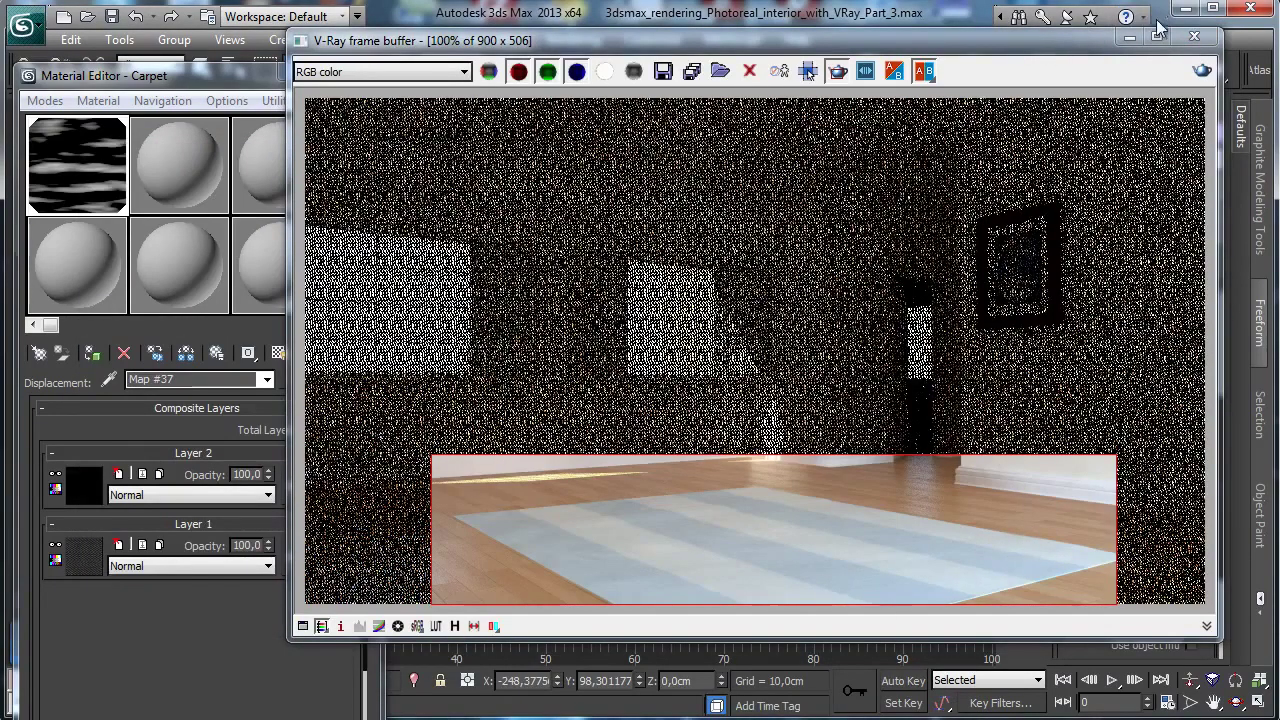
# Set Layer 2 blending to Addition again and render the scene.
pyautogui.click(1129, 37)
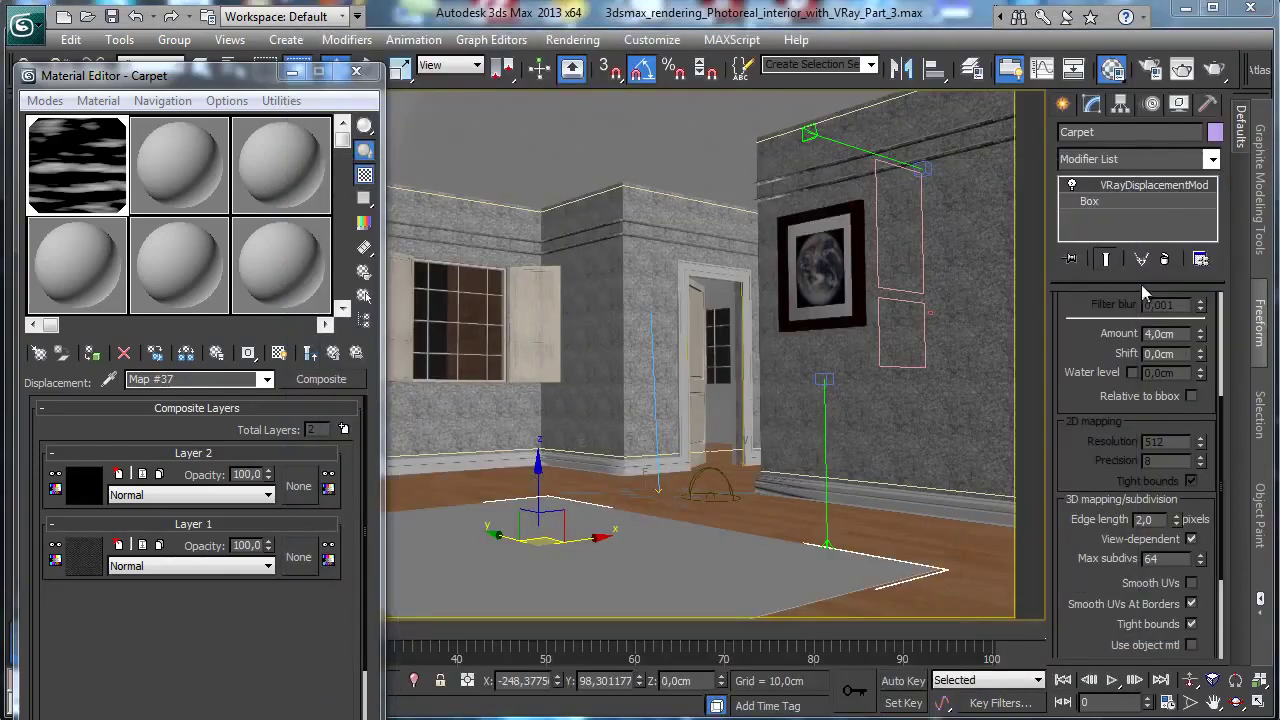
pyautogui.doubleClick(1178, 335)
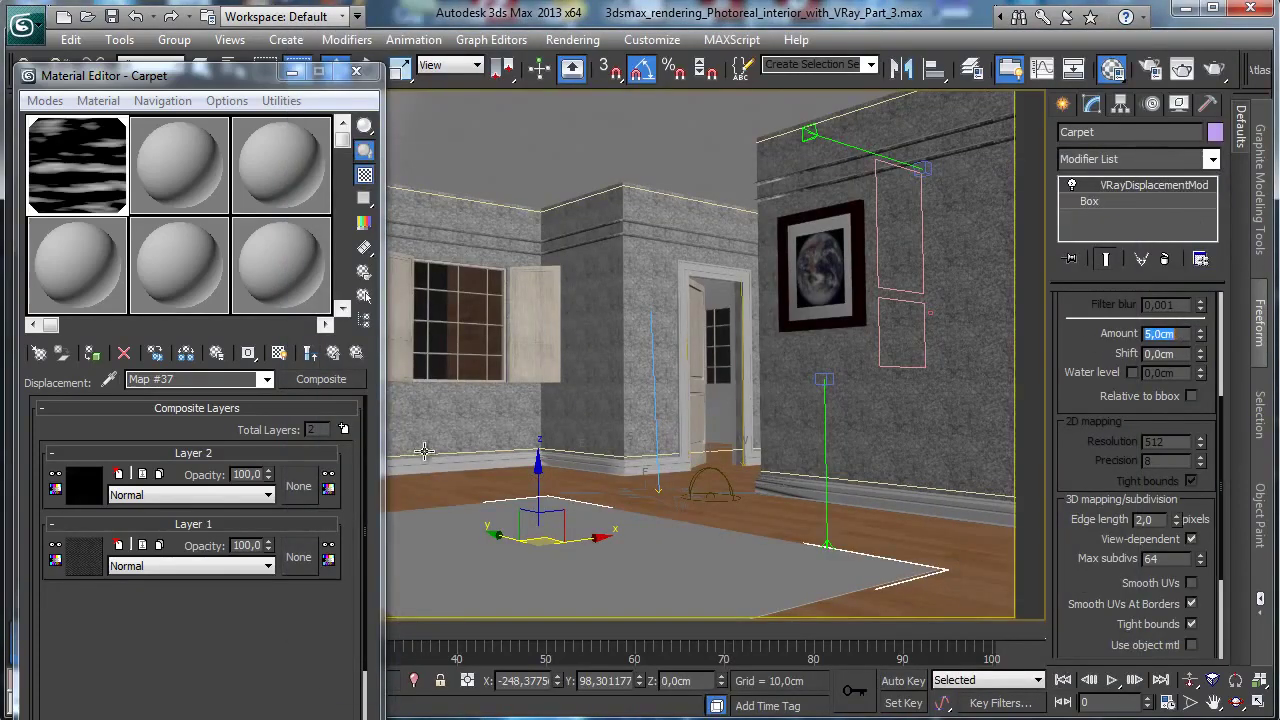
pyautogui.click(188, 494)
pyautogui.click(161, 533)
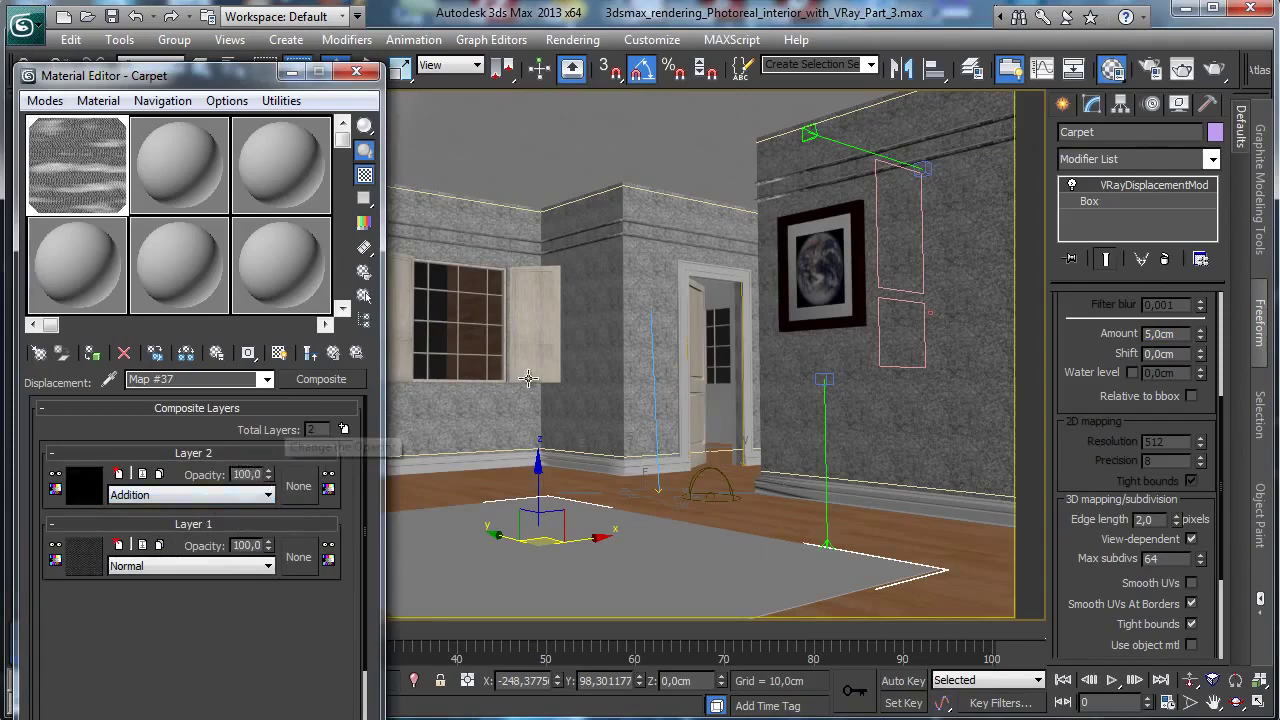
pyautogui.click(1214, 70)
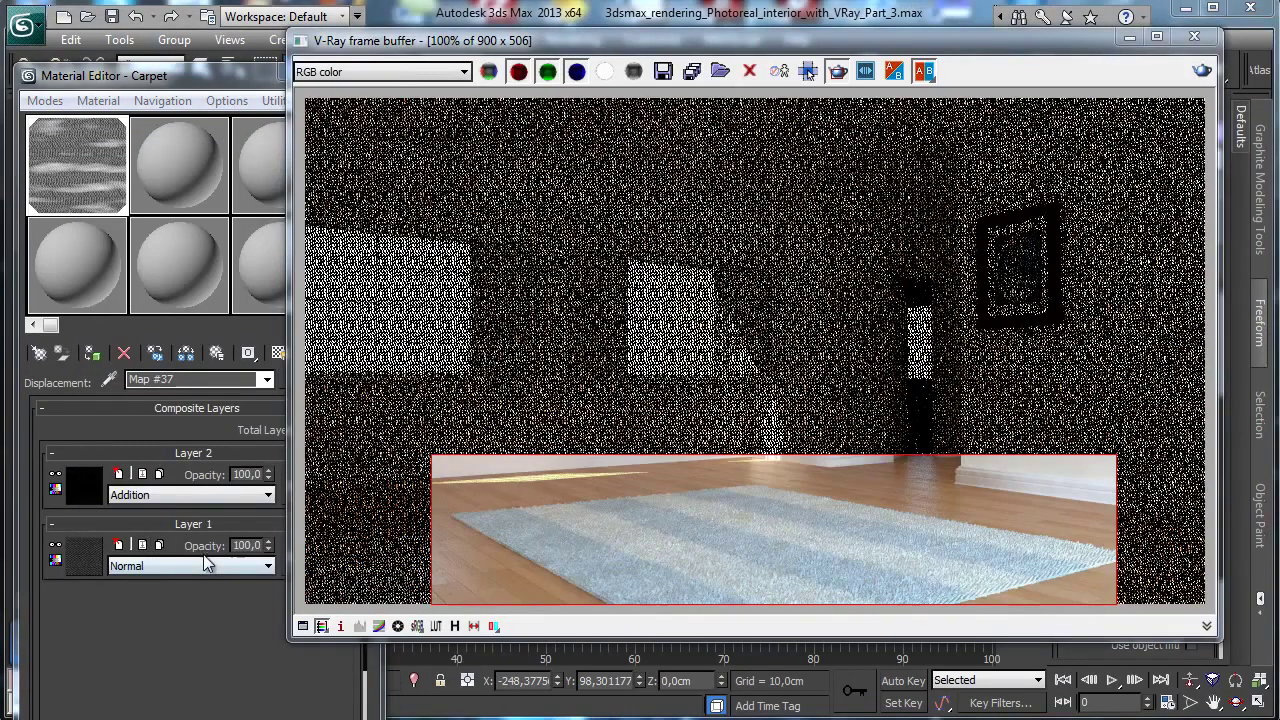
# Lower Layer 1 opacity to 42, re-render the carpet region, and close the Material Editor.
pyautogui.click(175, 635)
pyautogui.moveTo(269, 551); pyautogui.dragTo(259, 594)
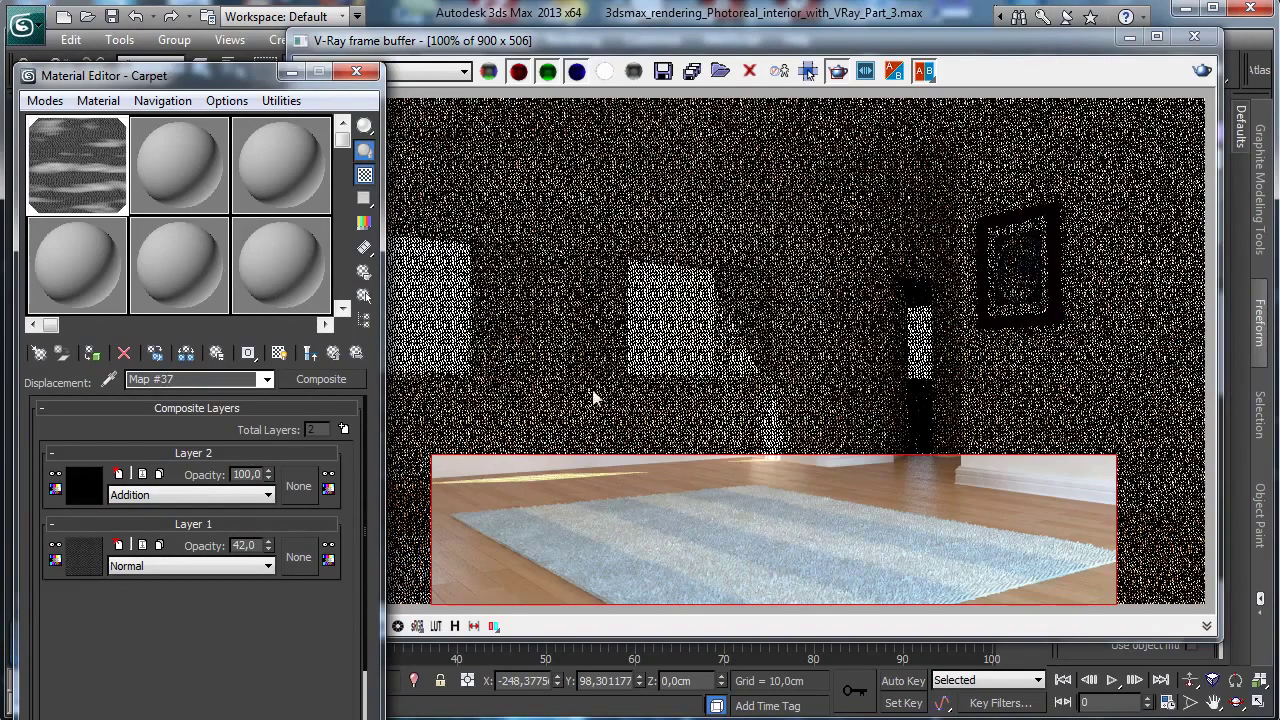
pyautogui.click(1202, 70)
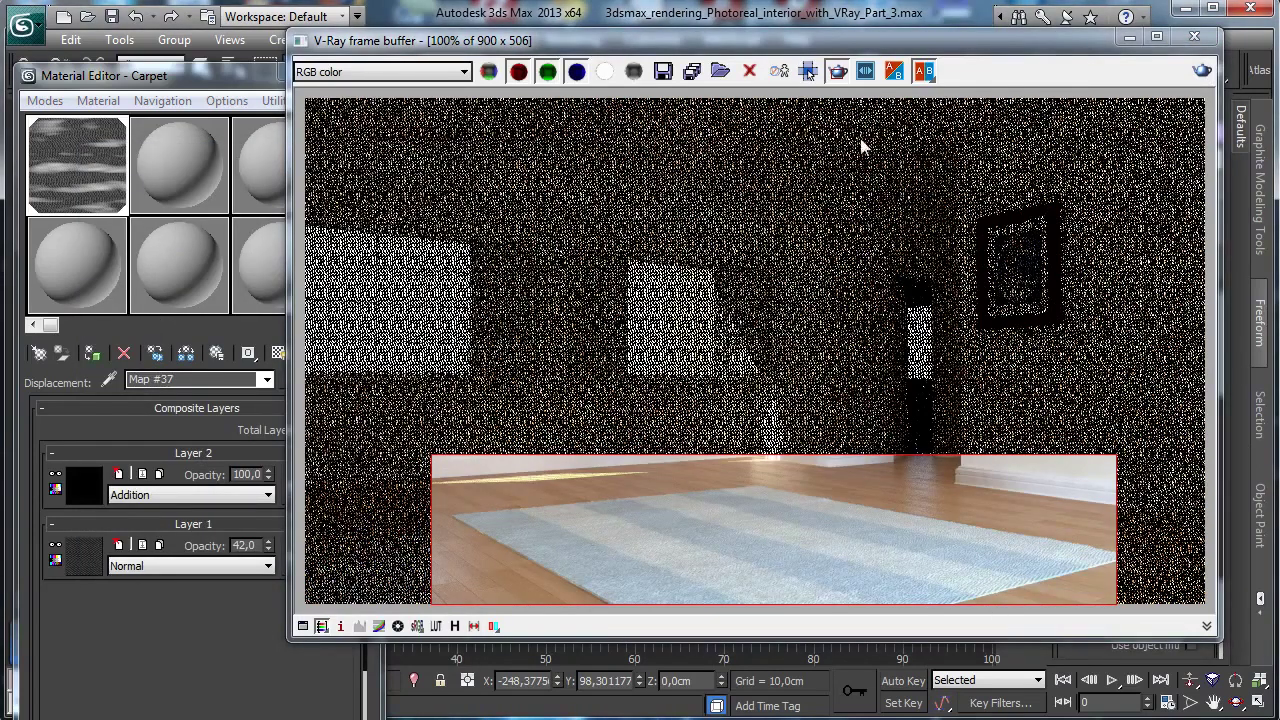
pyautogui.click(1128, 38)
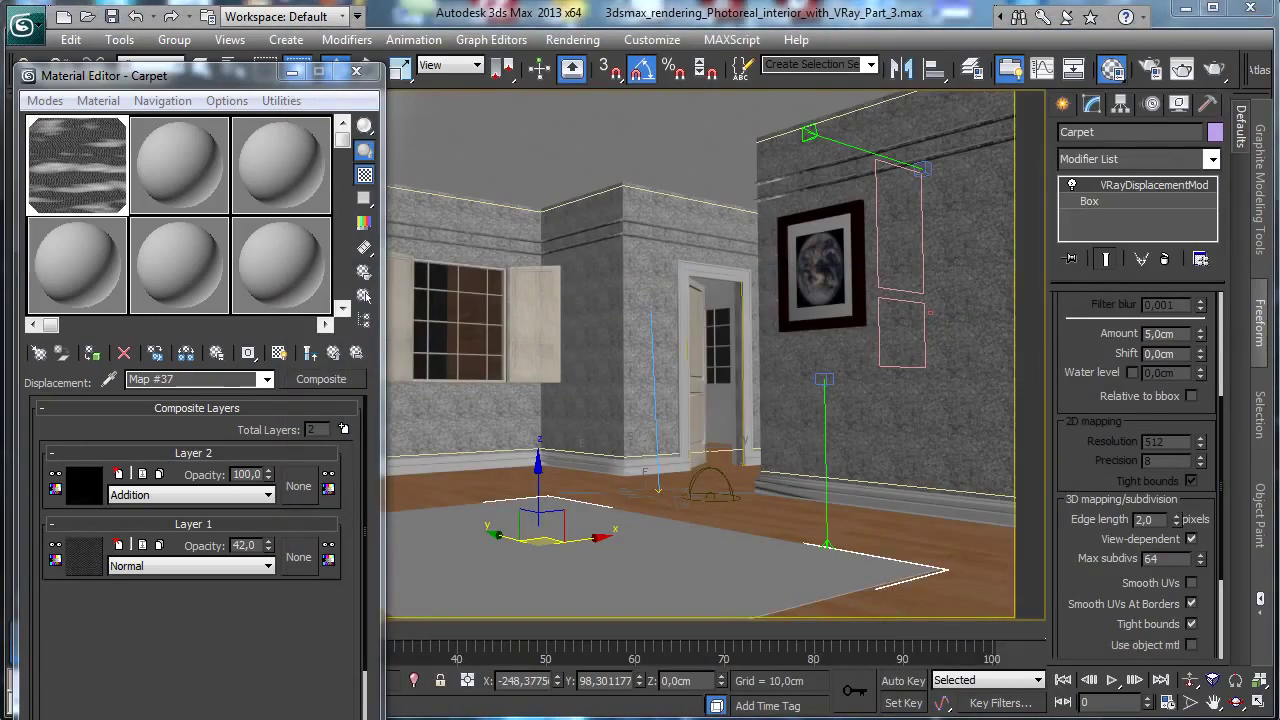
pyautogui.click(355, 71)
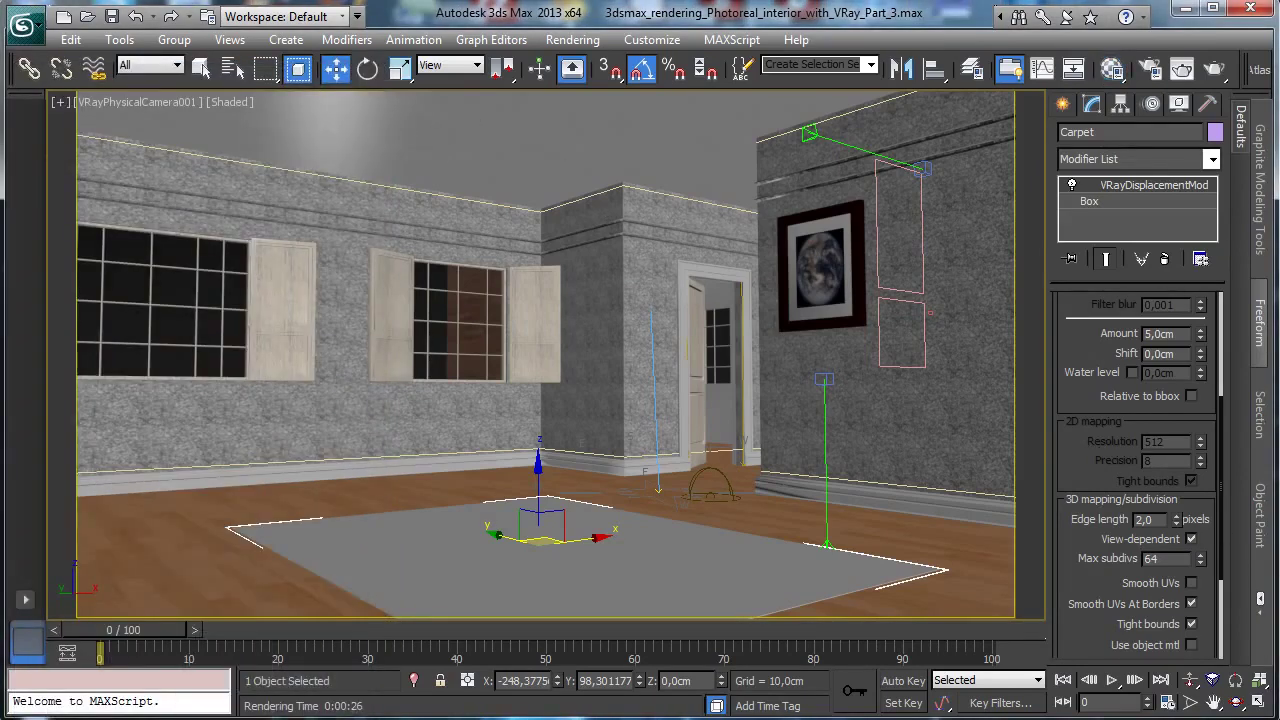
# Return to the four-viewport layout and draw a standard Box over the carpet.
pyautogui.click(1256, 702)
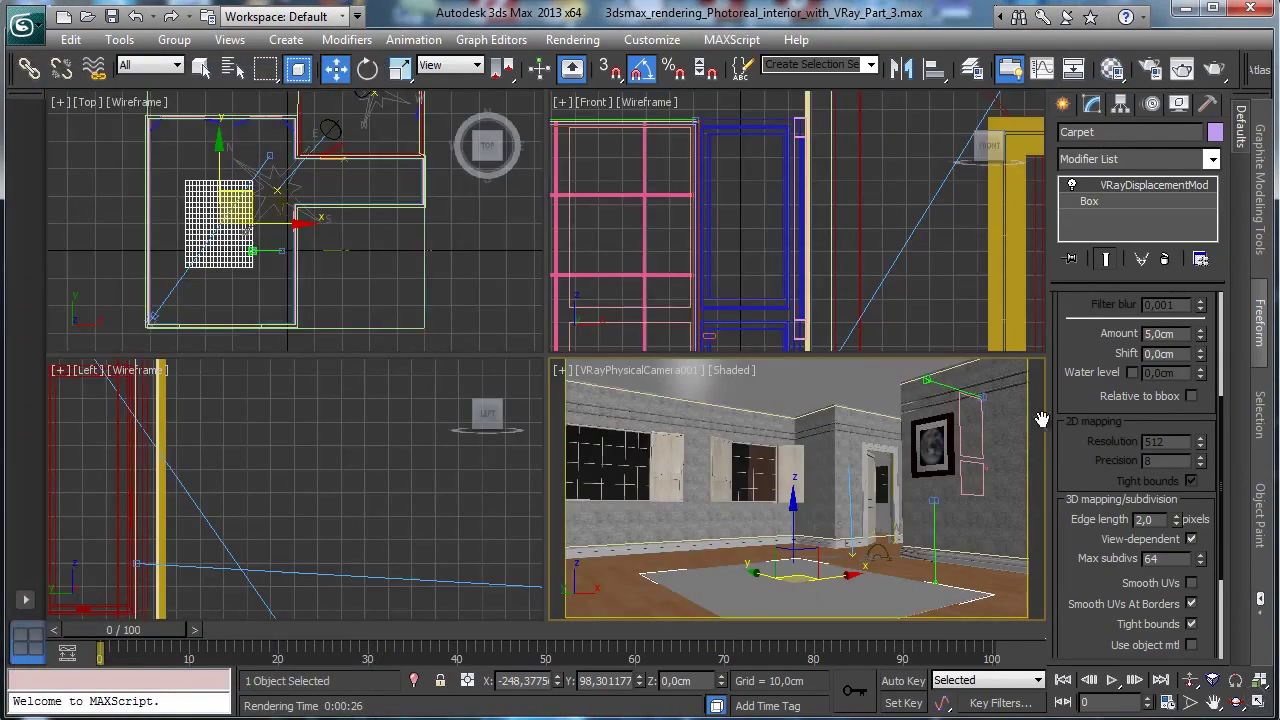
pyautogui.click(1062, 104)
pyautogui.click(1100, 231)
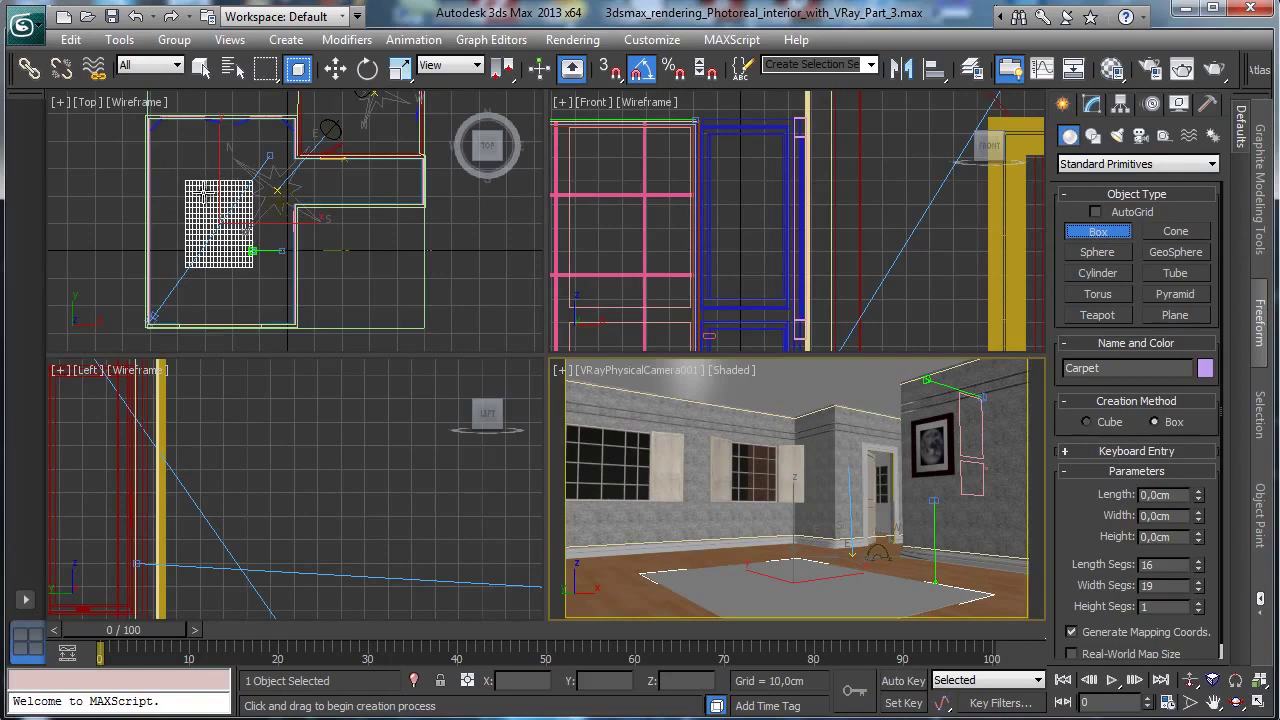
pyautogui.moveTo(199, 188); pyautogui.dragTo(238, 256)
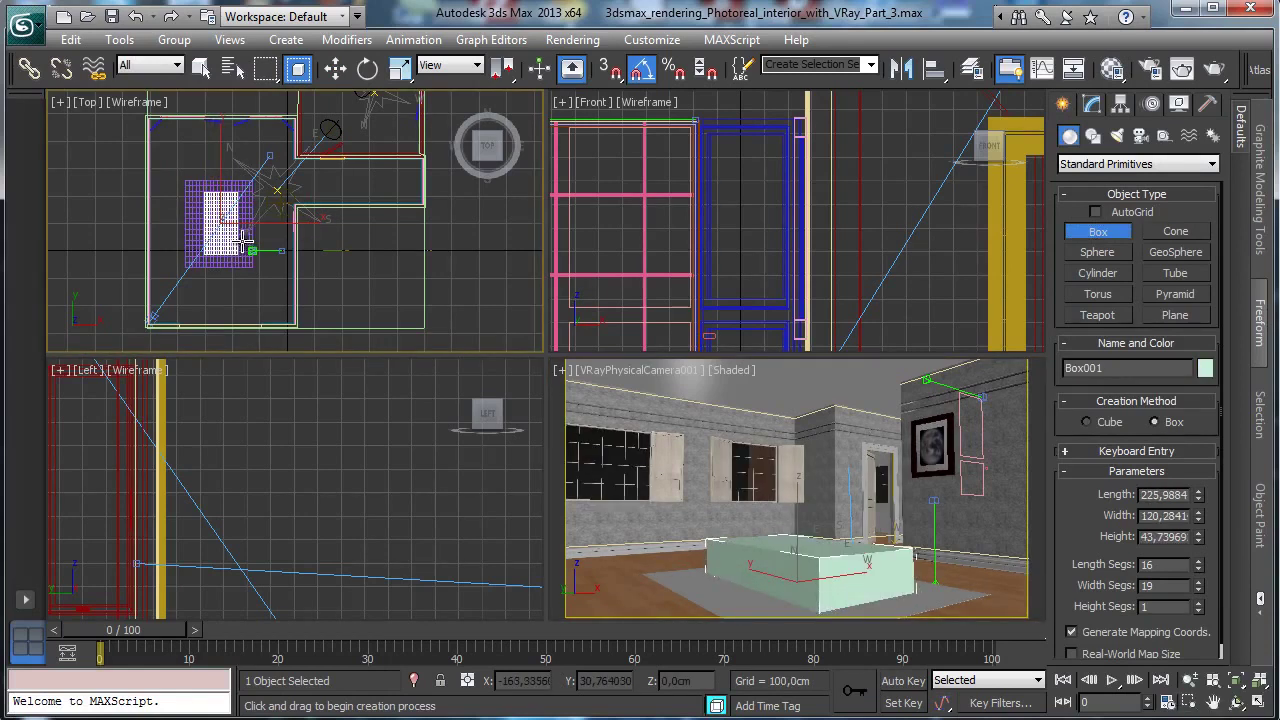
pyautogui.click(241, 238)
pyautogui.press('w')
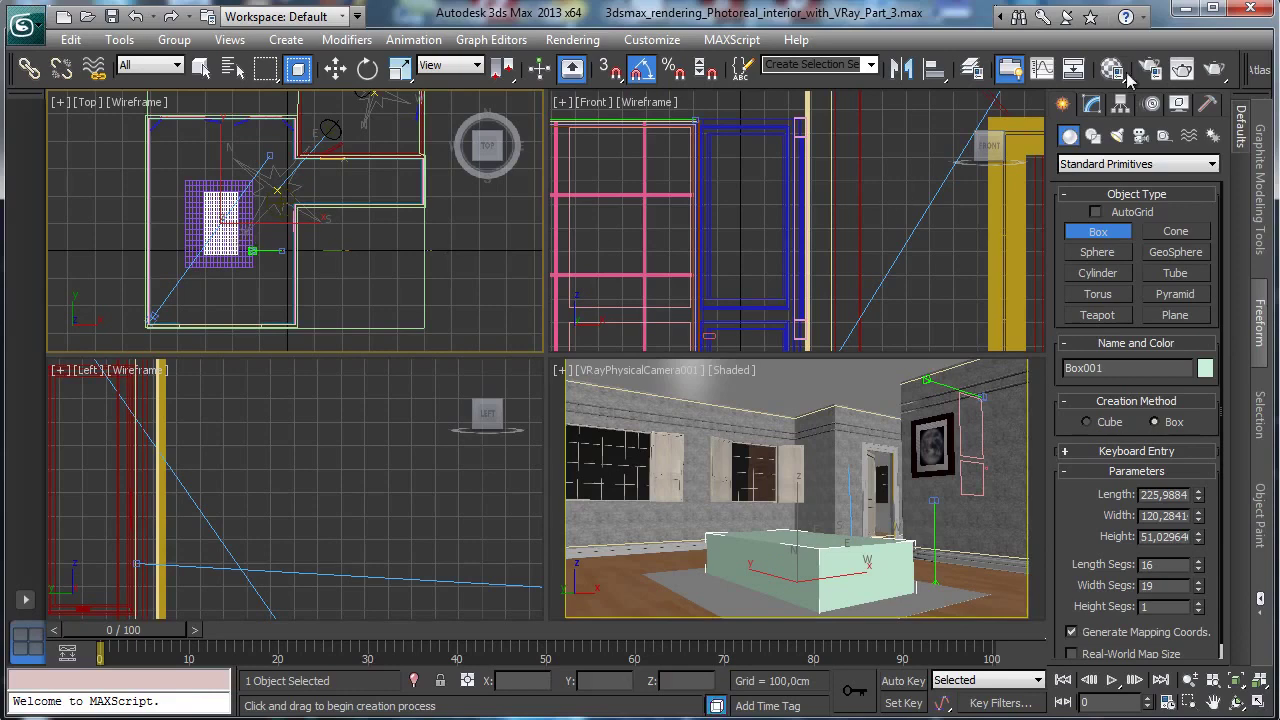
# Size Box001 to Length 200, Width 100 and Height 50 cm.
pyautogui.click(1092, 104)
pyautogui.doubleClick(1184, 322)
pyautogui.write('141,858cm')
pyautogui.press('Return')
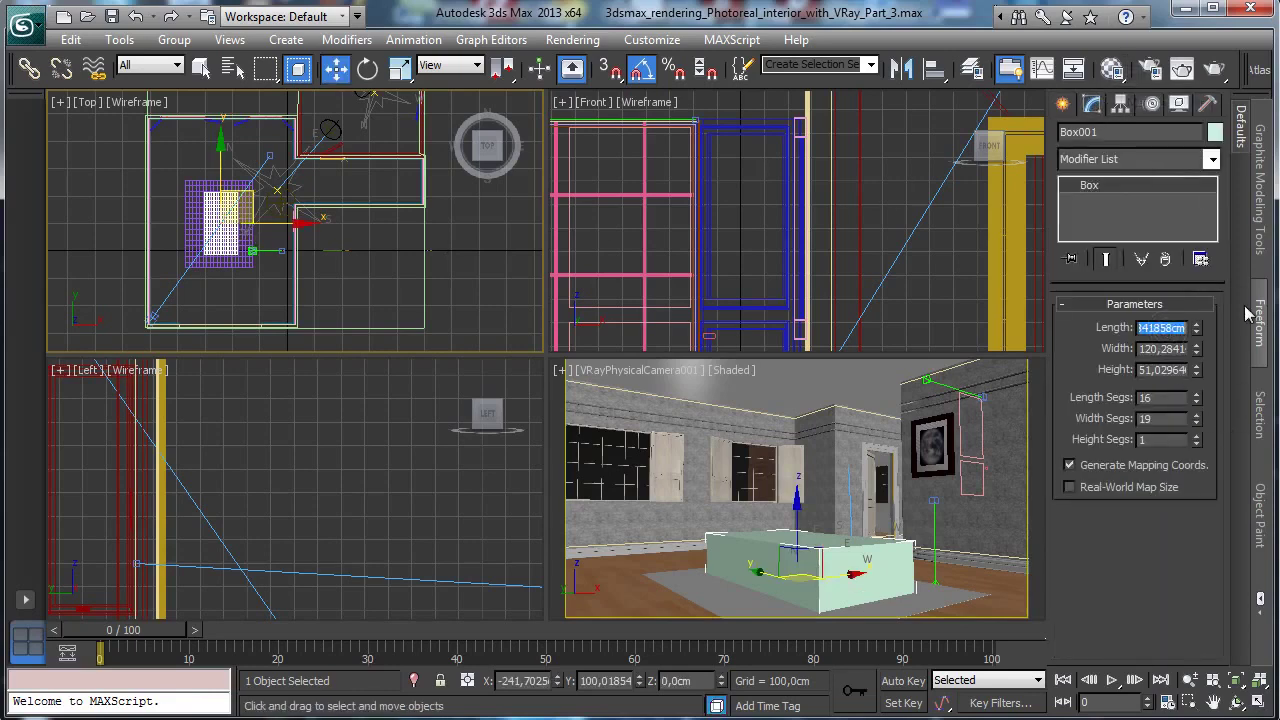
pyautogui.write('200')
pyautogui.press('Tab')
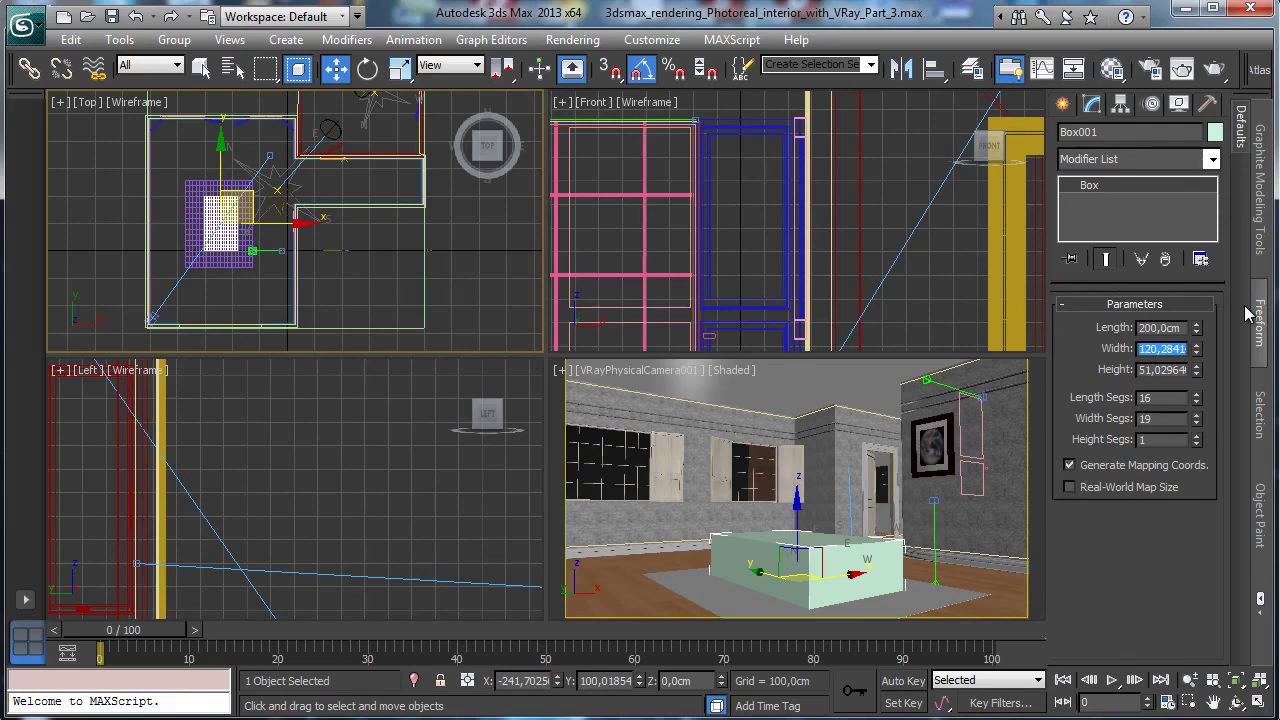
pyautogui.write('100')
pyautogui.press('Return')
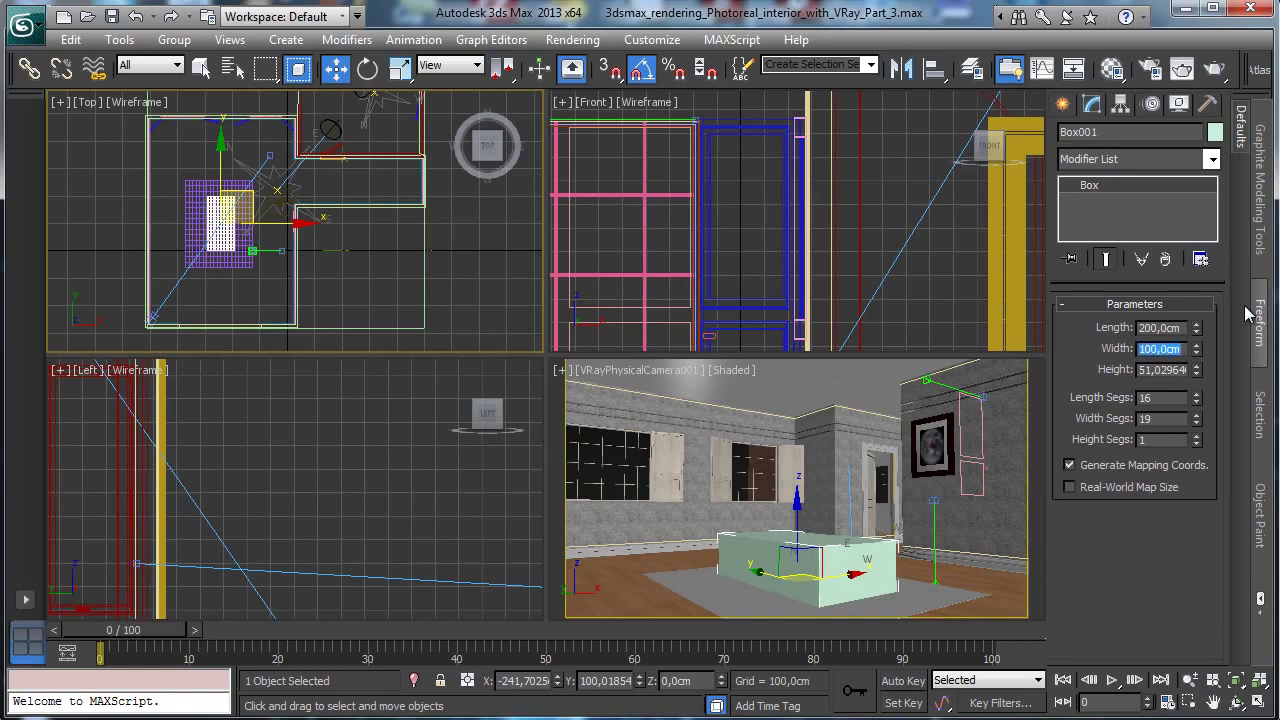
pyautogui.click(1157, 371)
pyautogui.write('50')
pyautogui.press('Return')
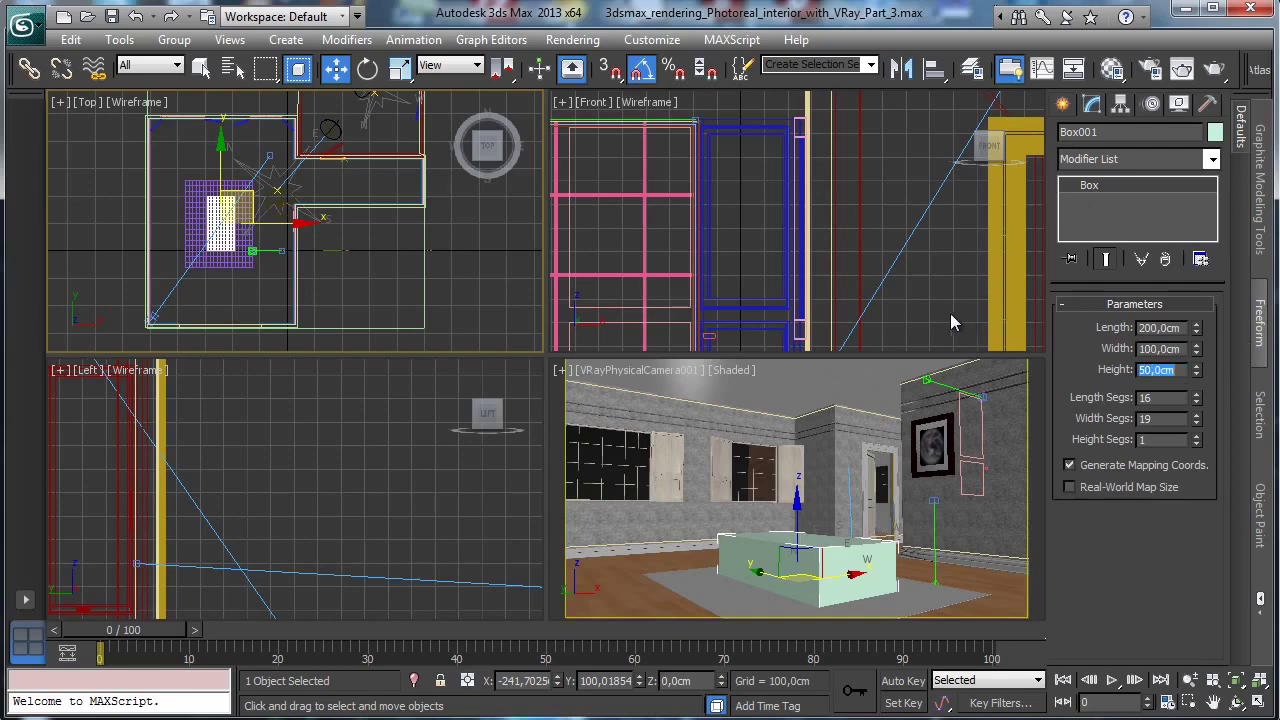
# Align Box001 to the carpet, pivot to pivot on X, Y and Z.
pyautogui.click(933, 68)
pyautogui.click(200, 200)
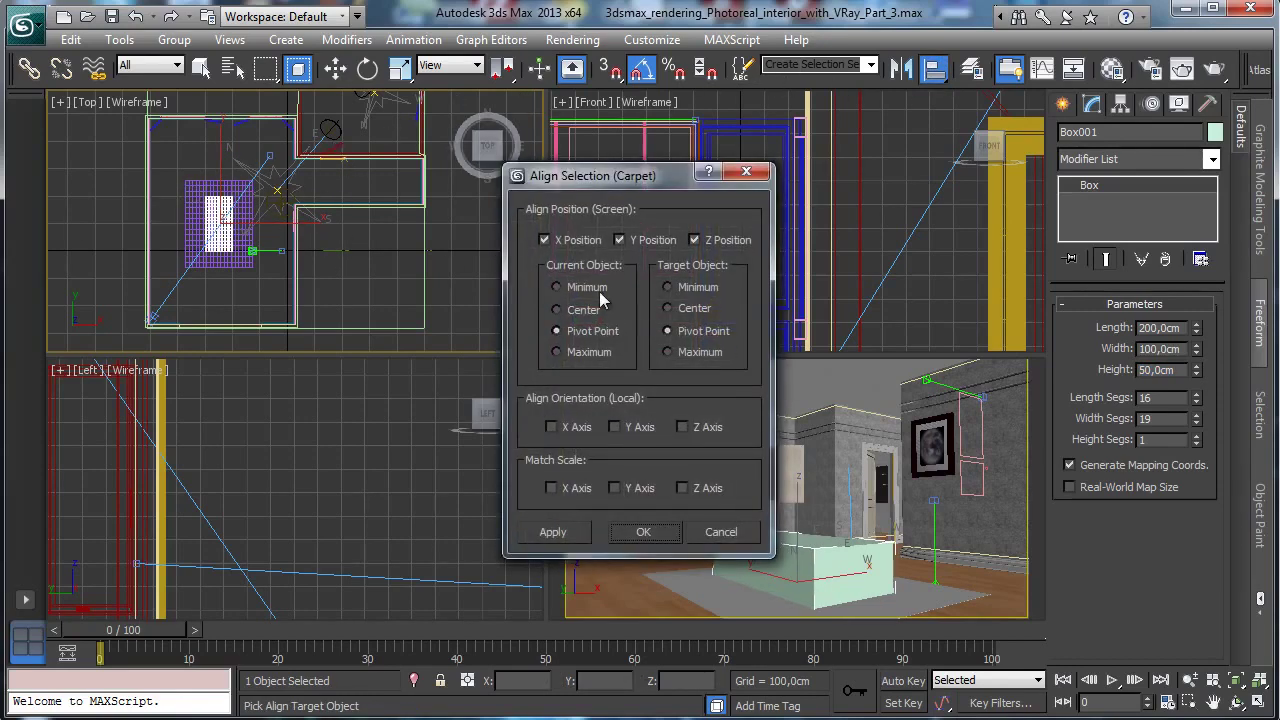
pyautogui.click(643, 532)
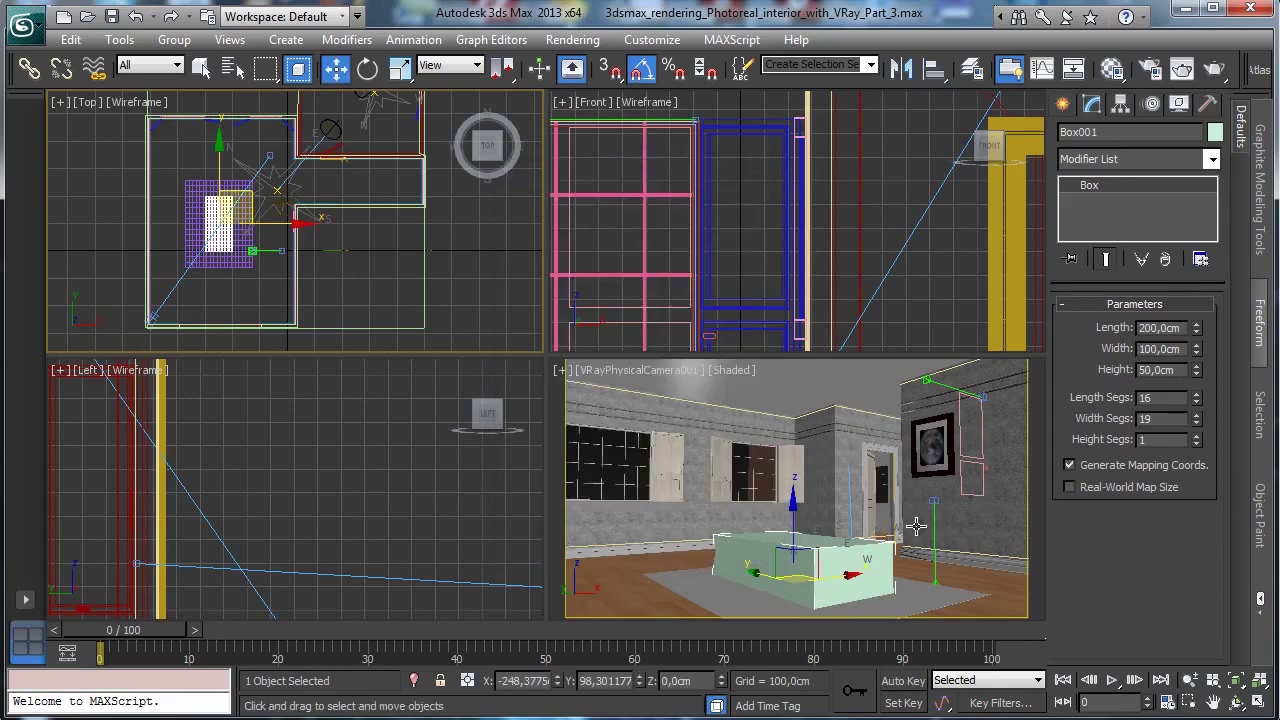
pyautogui.rightClick(677, 511)
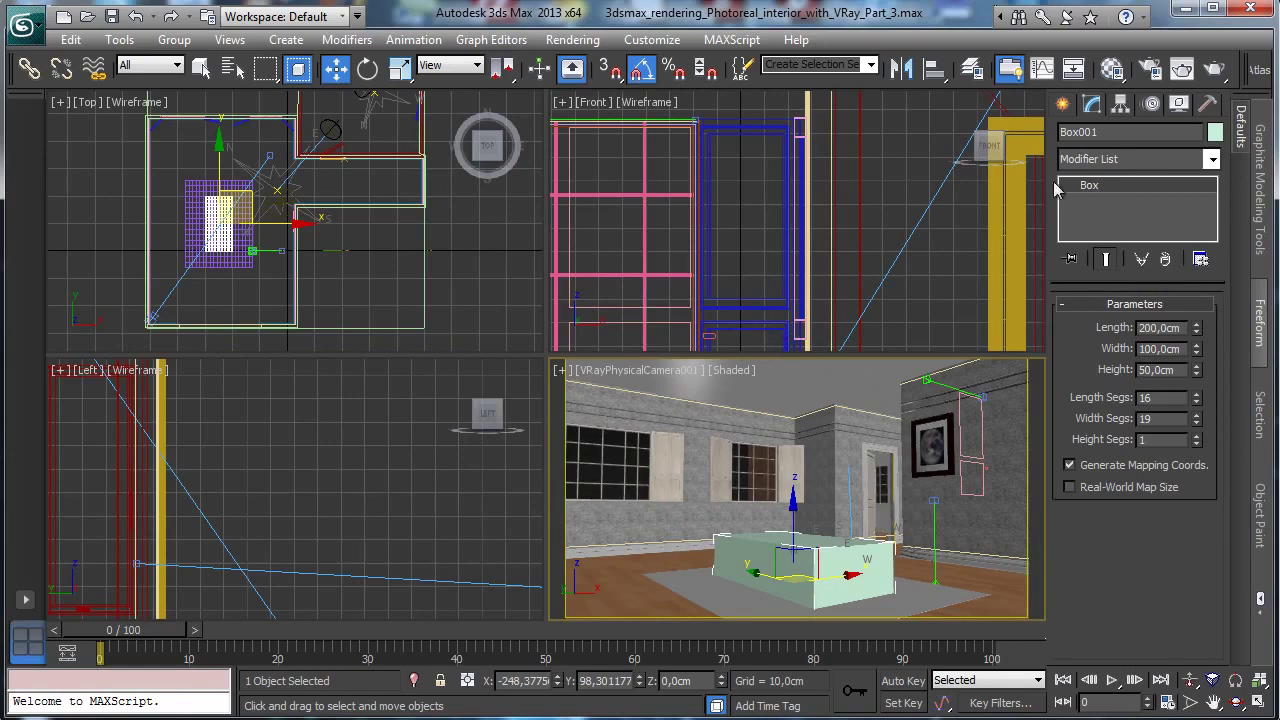
# Reduce the box's Length and Width segments to 1.
pyautogui.click(1063, 104)
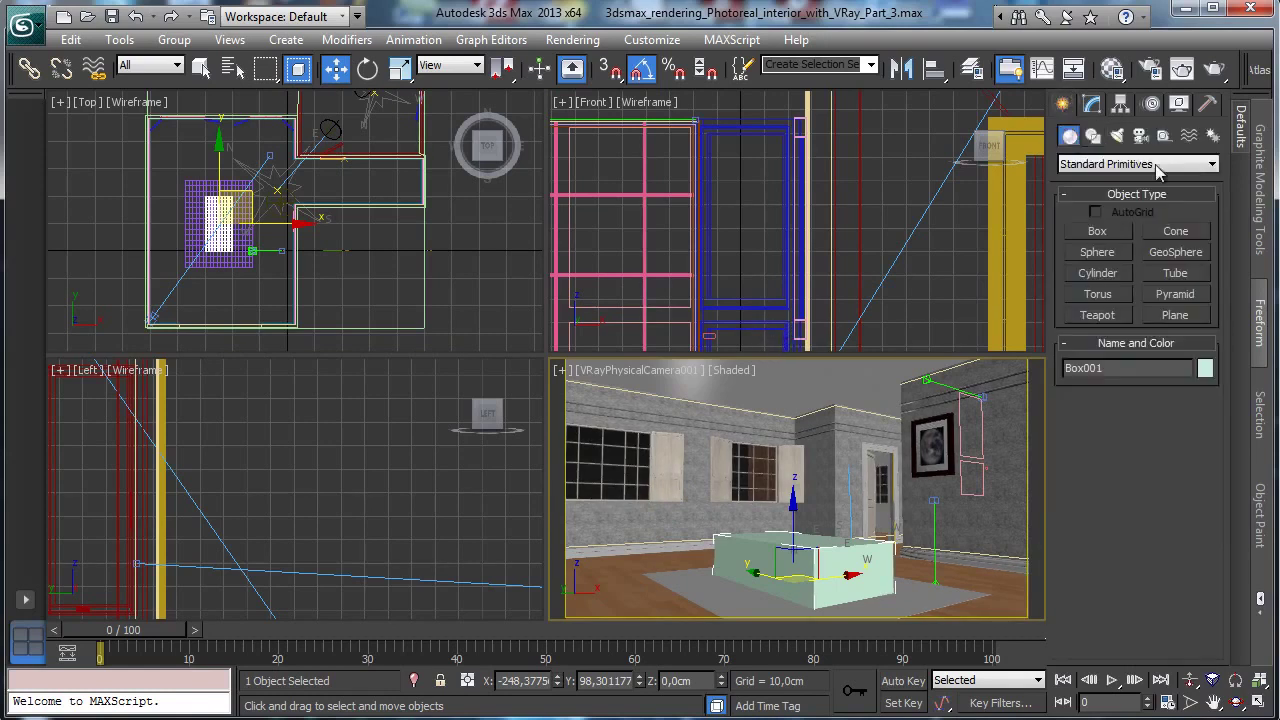
pyautogui.click(1092, 104)
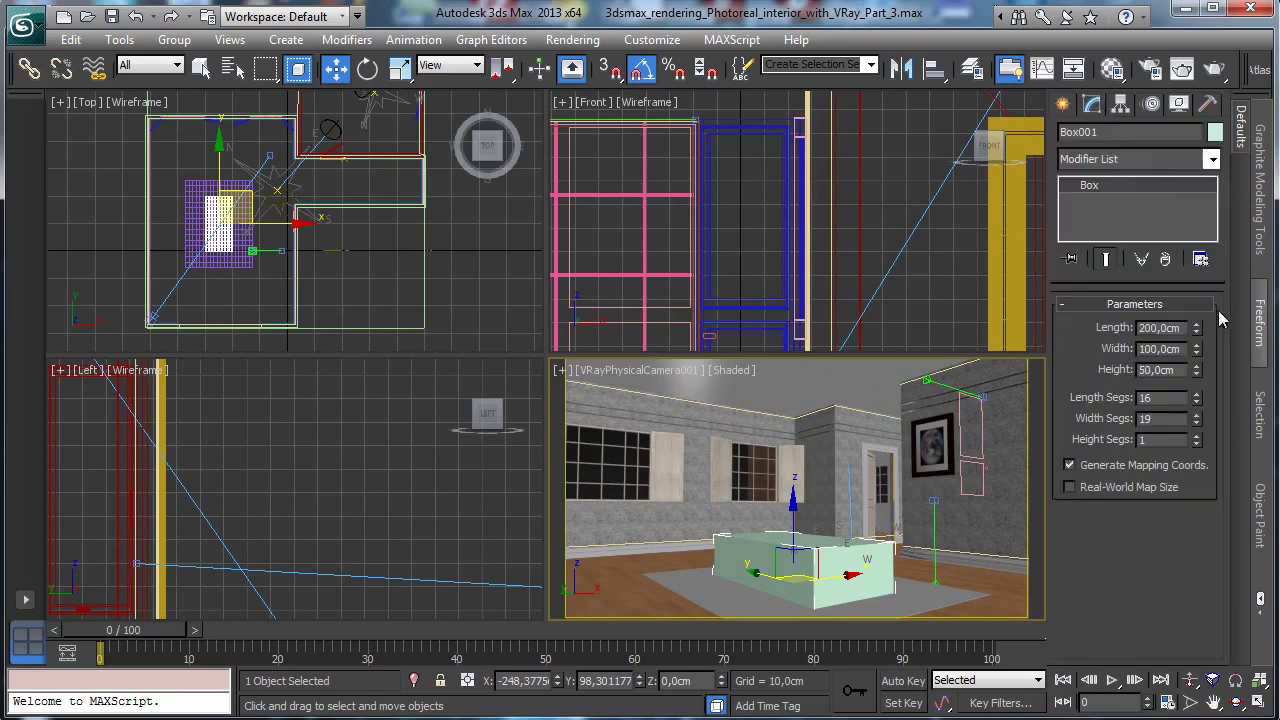
pyautogui.rightClick(1197, 397)
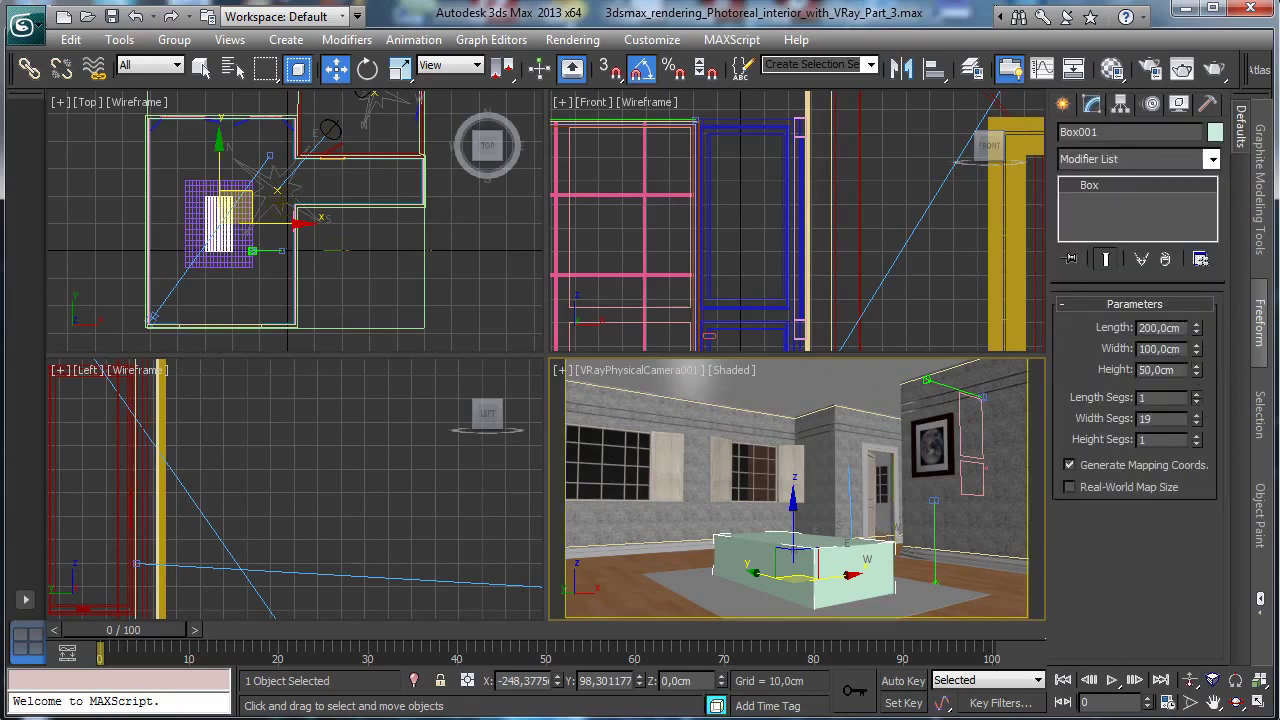
pyautogui.rightClick(1196, 418)
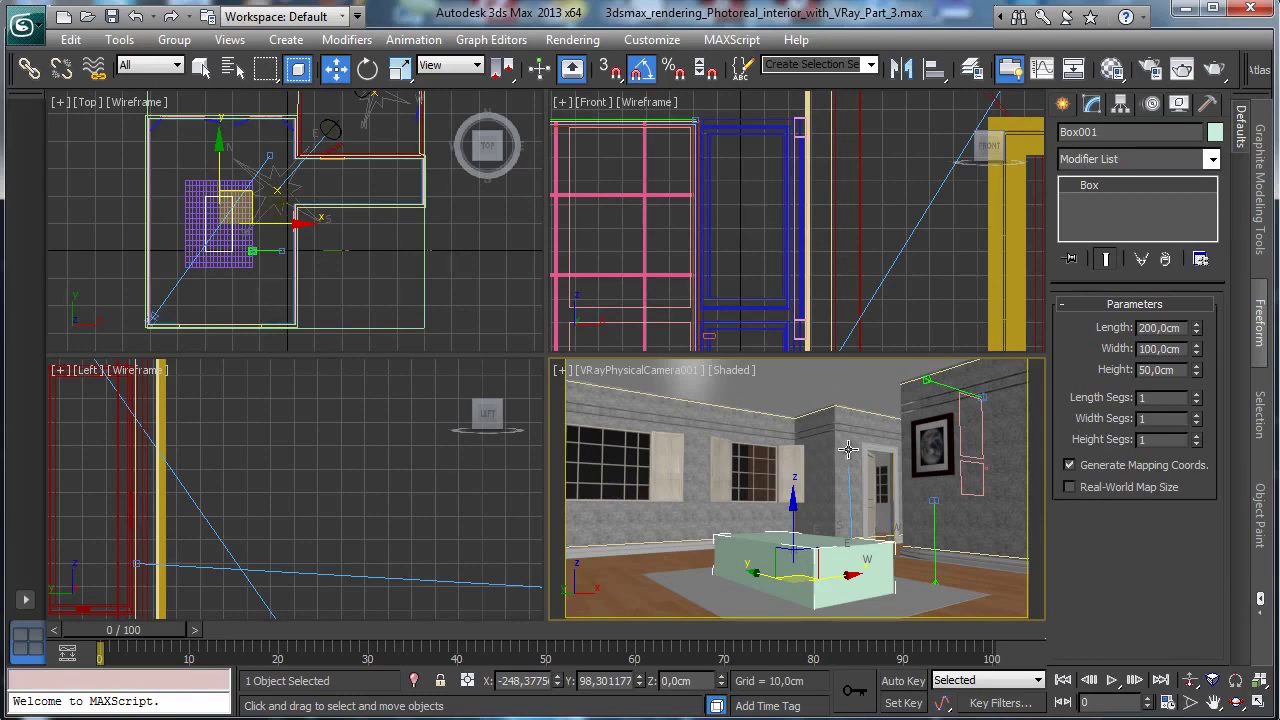
# Convert the box to Editable Poly, select all its edges and maximize the camera view.
pyautogui.rightClick(695, 468)
pyautogui.rightClick(809, 550)
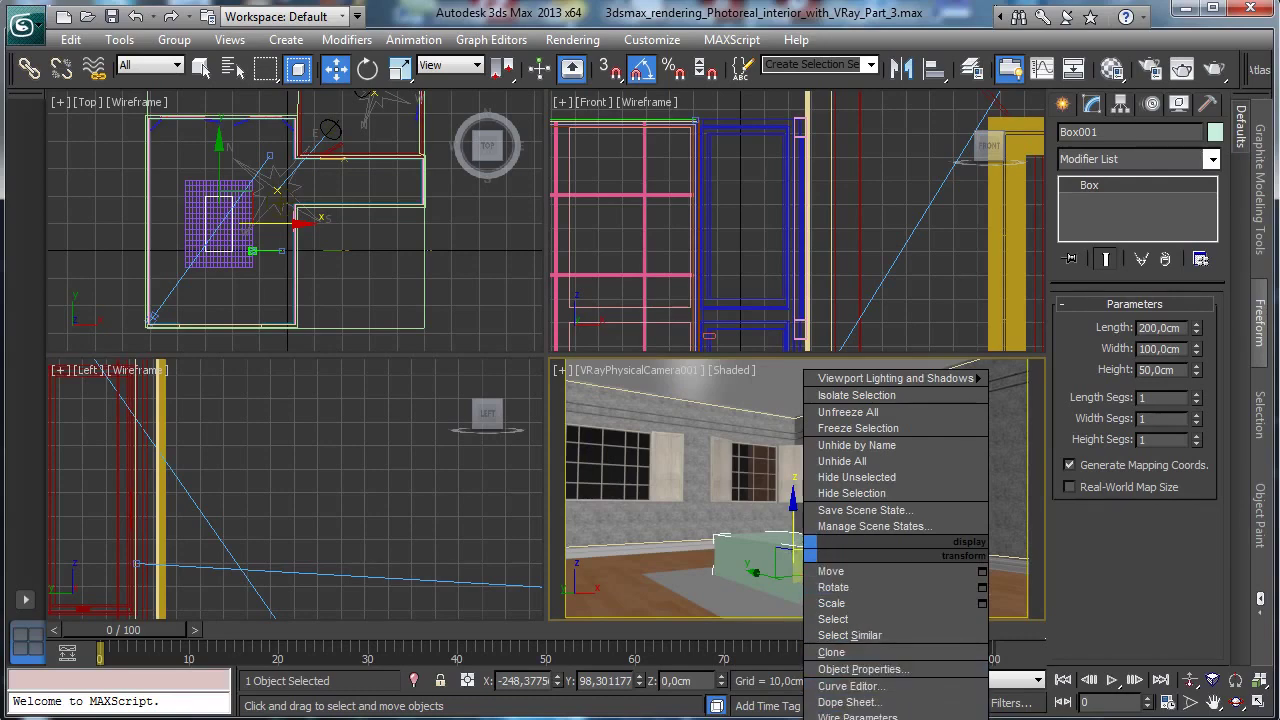
pyautogui.click(1040, 716)
pyautogui.click(1107, 326)
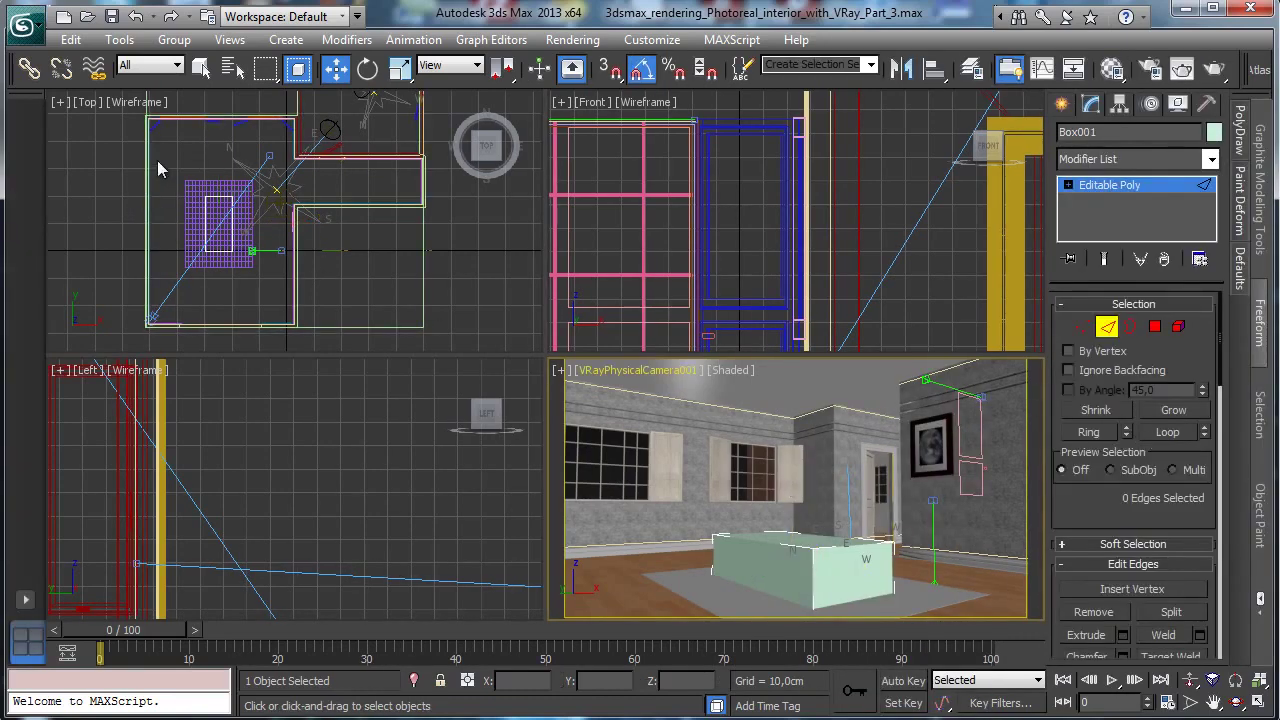
pyautogui.moveTo(157, 160); pyautogui.dragTo(306, 310)
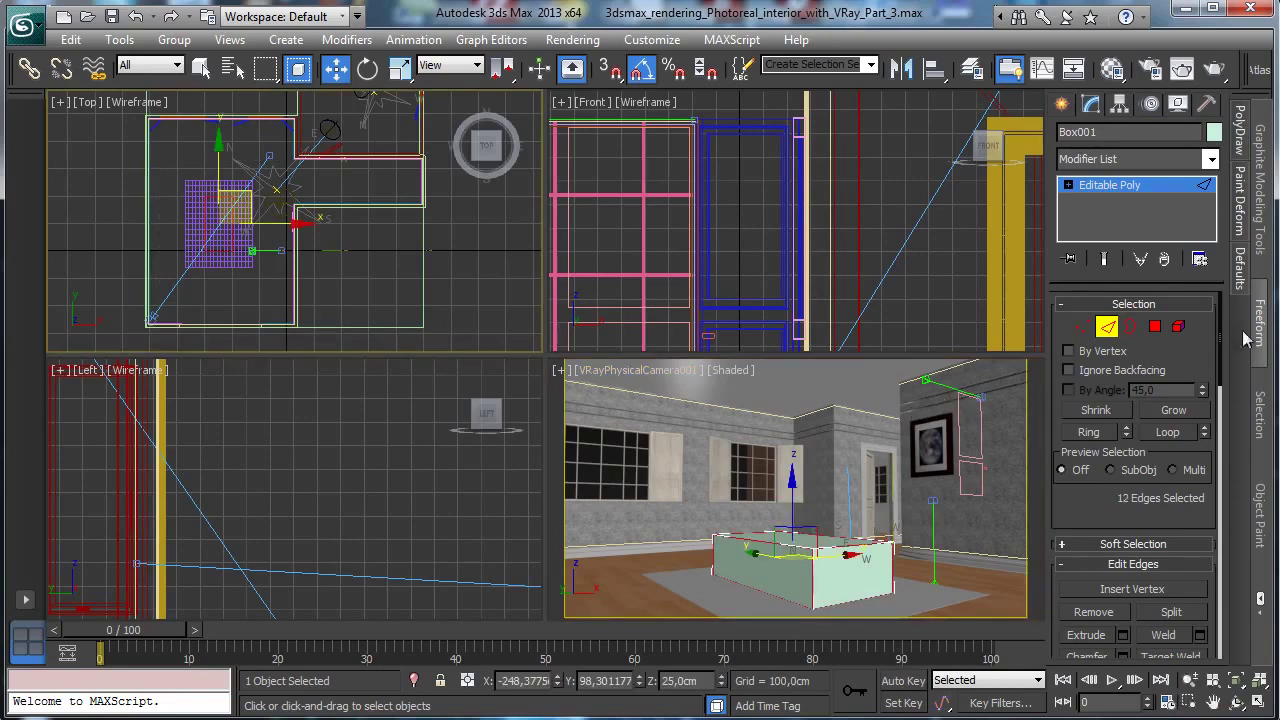
pyautogui.scroll(-10, 1075, 507)
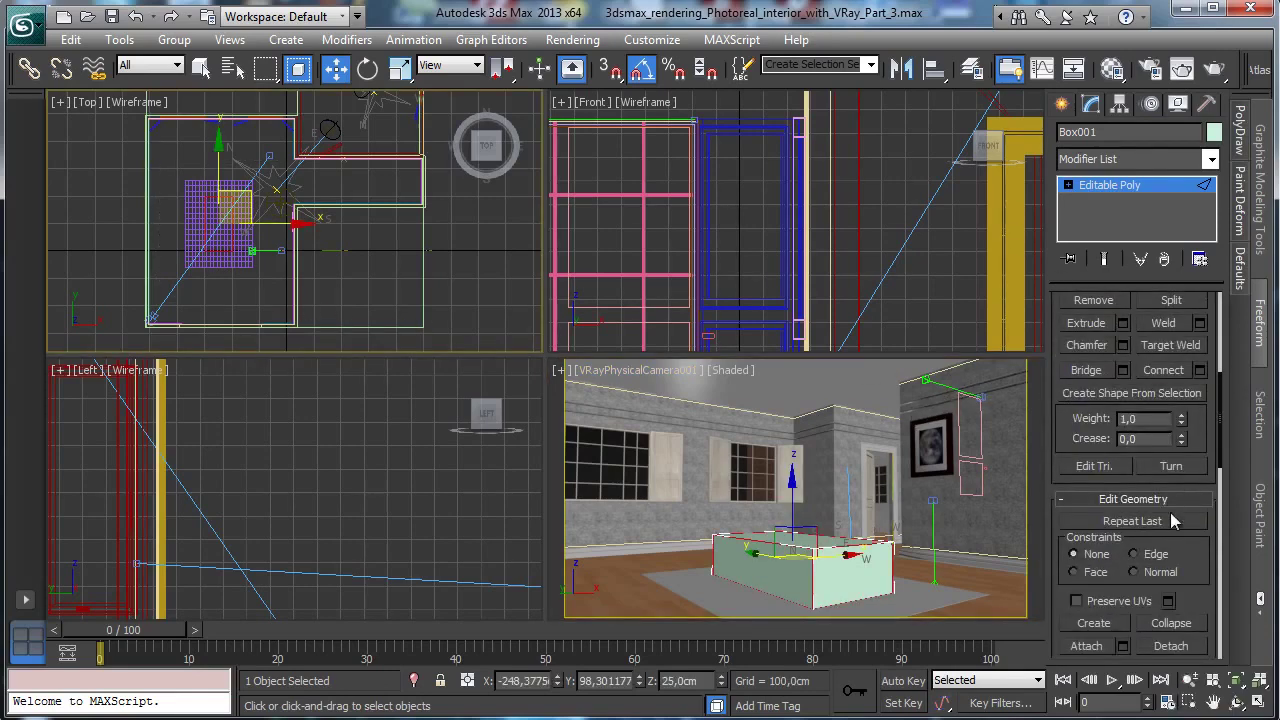
pyautogui.rightClick(966, 535)
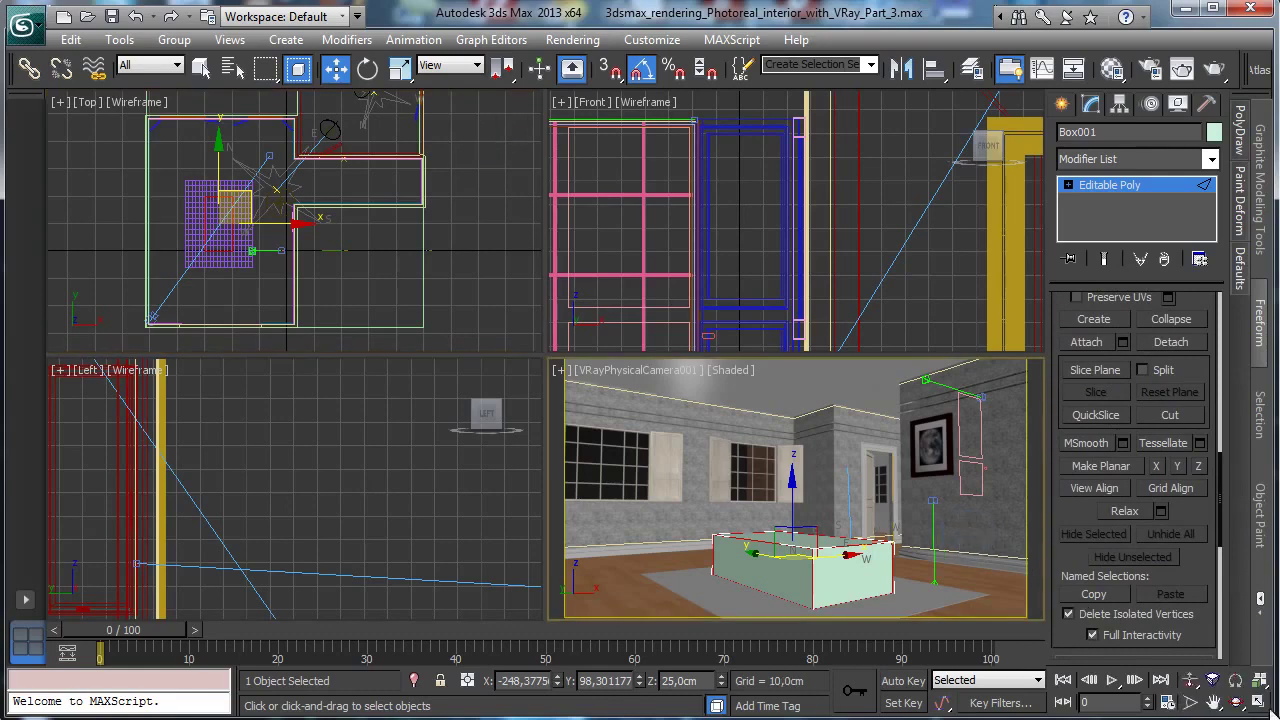
pyautogui.hotkey('alt', 'w')
# Chamfer the selected edges by 0,25 cm with 2 segments, commit, and return to object level.
pyautogui.scroll(-8, 1188, 532)
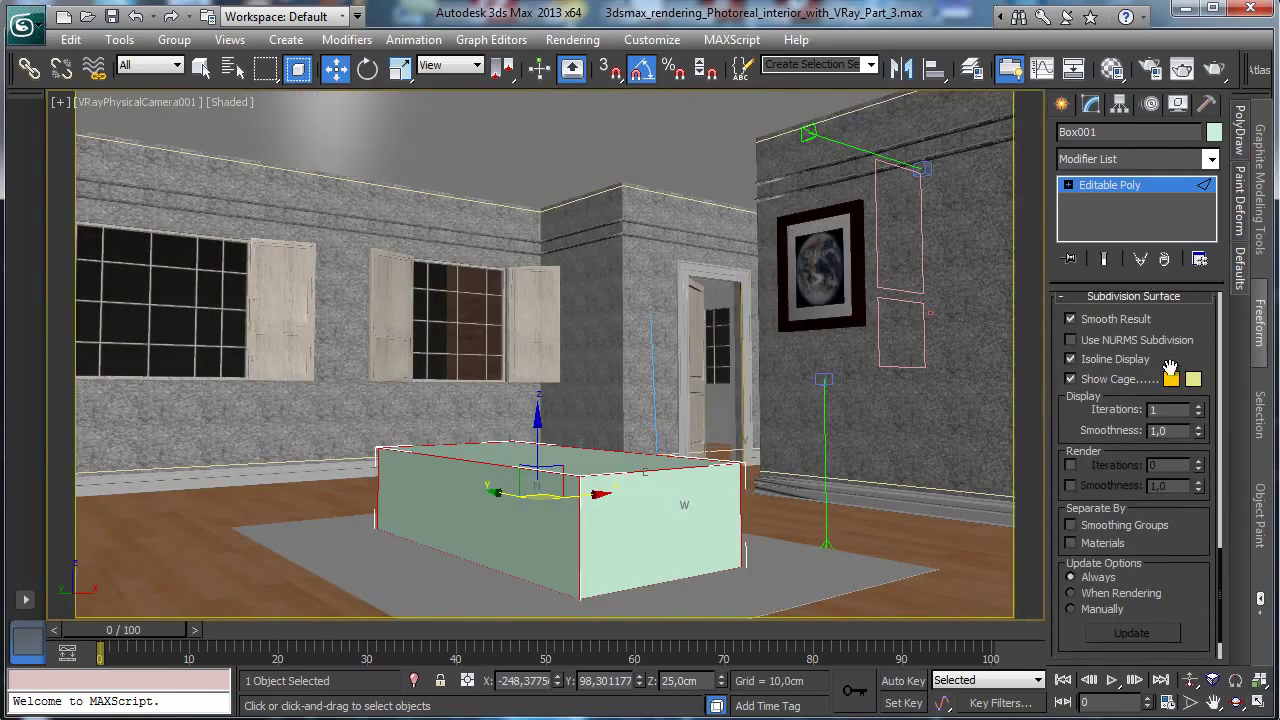
pyautogui.scroll(5, 1105, 270)
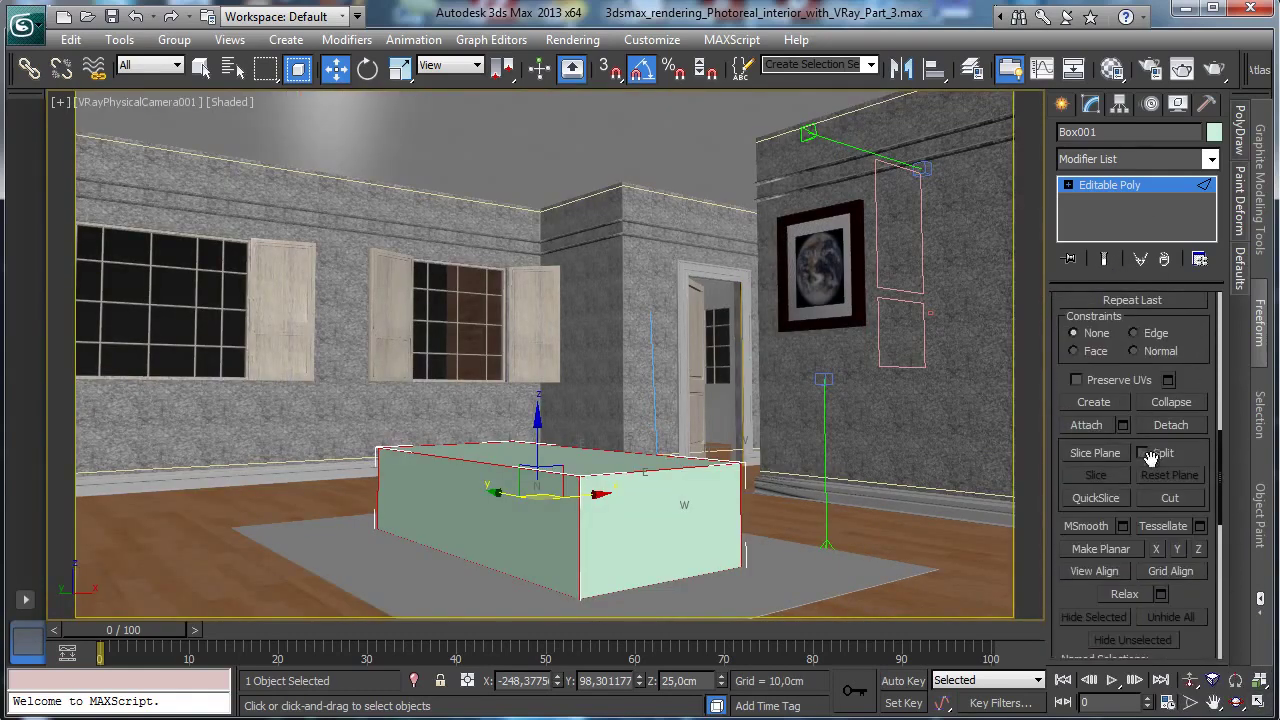
pyautogui.scroll(5, 1193, 375)
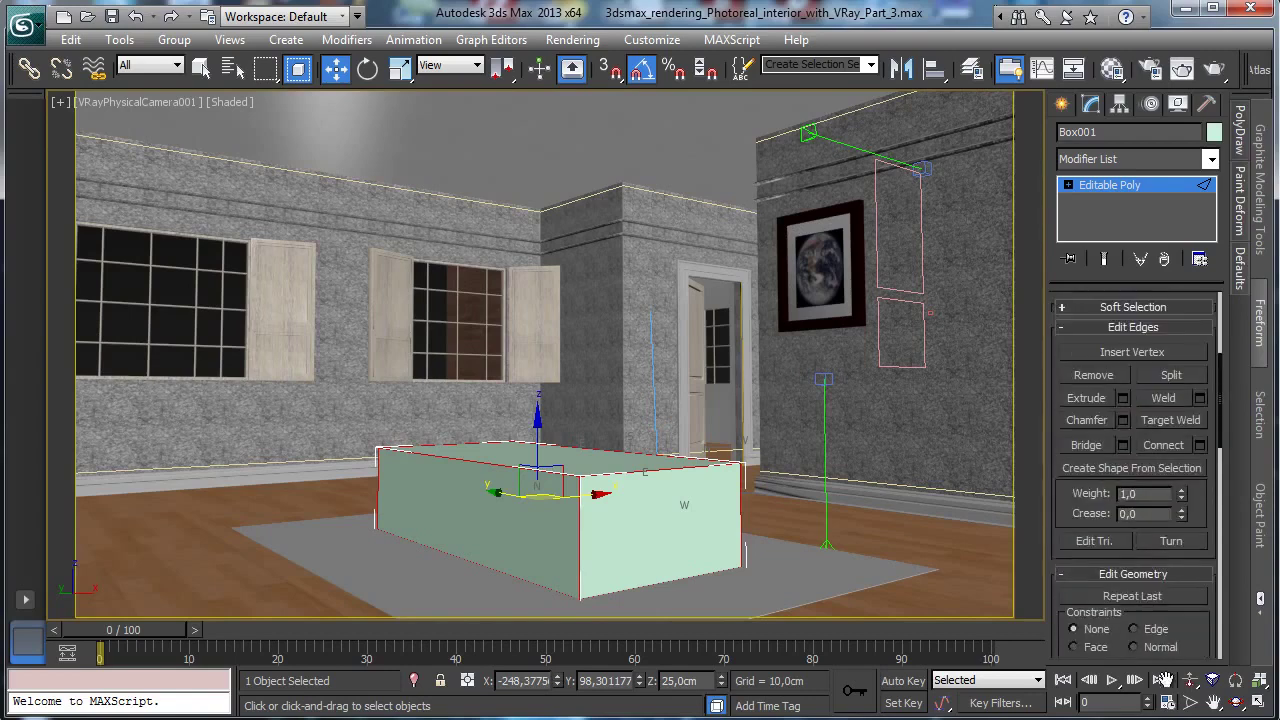
pyautogui.click(1122, 433)
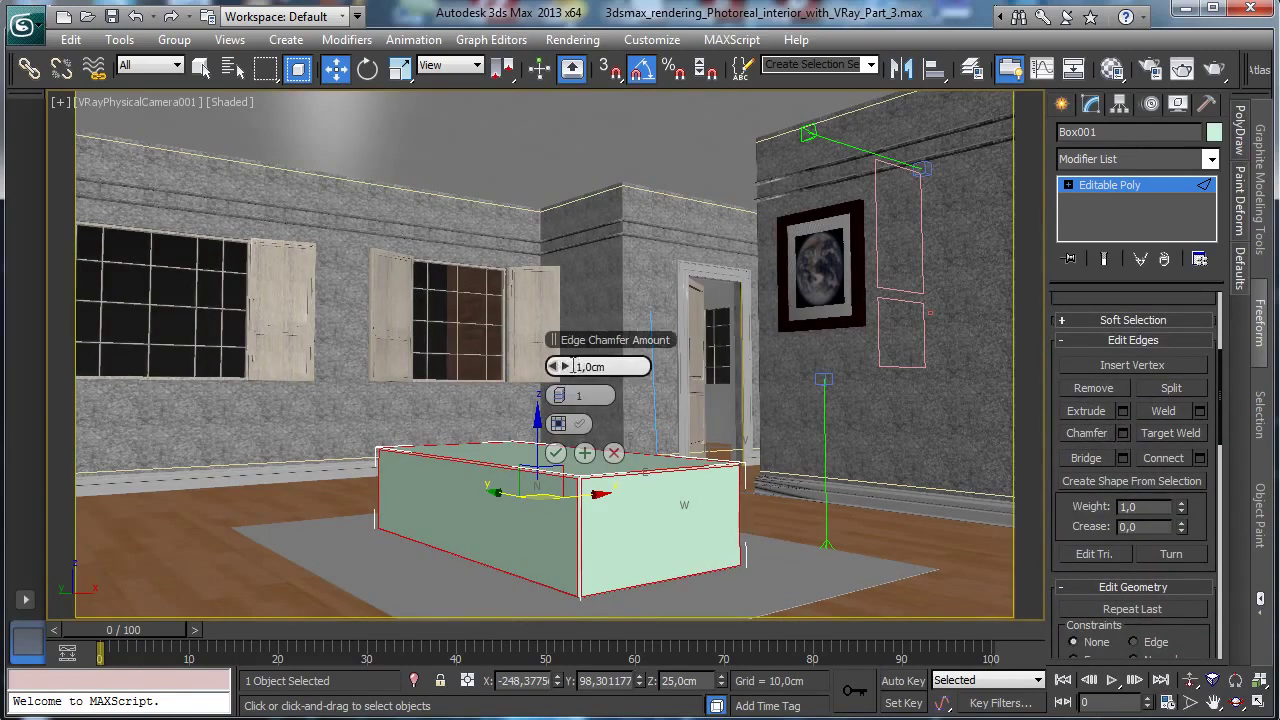
pyautogui.moveTo(605, 366); pyautogui.dragTo(530, 362)
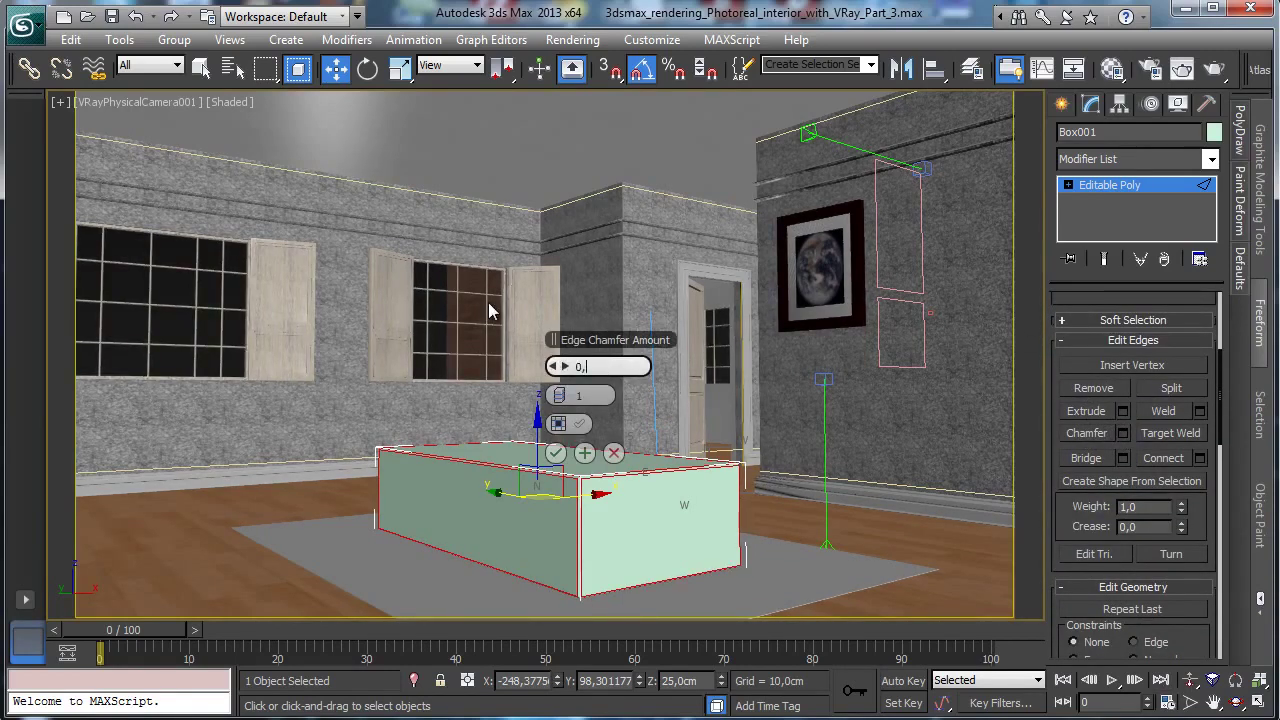
pyautogui.write('0,25')
pyautogui.press('Return')
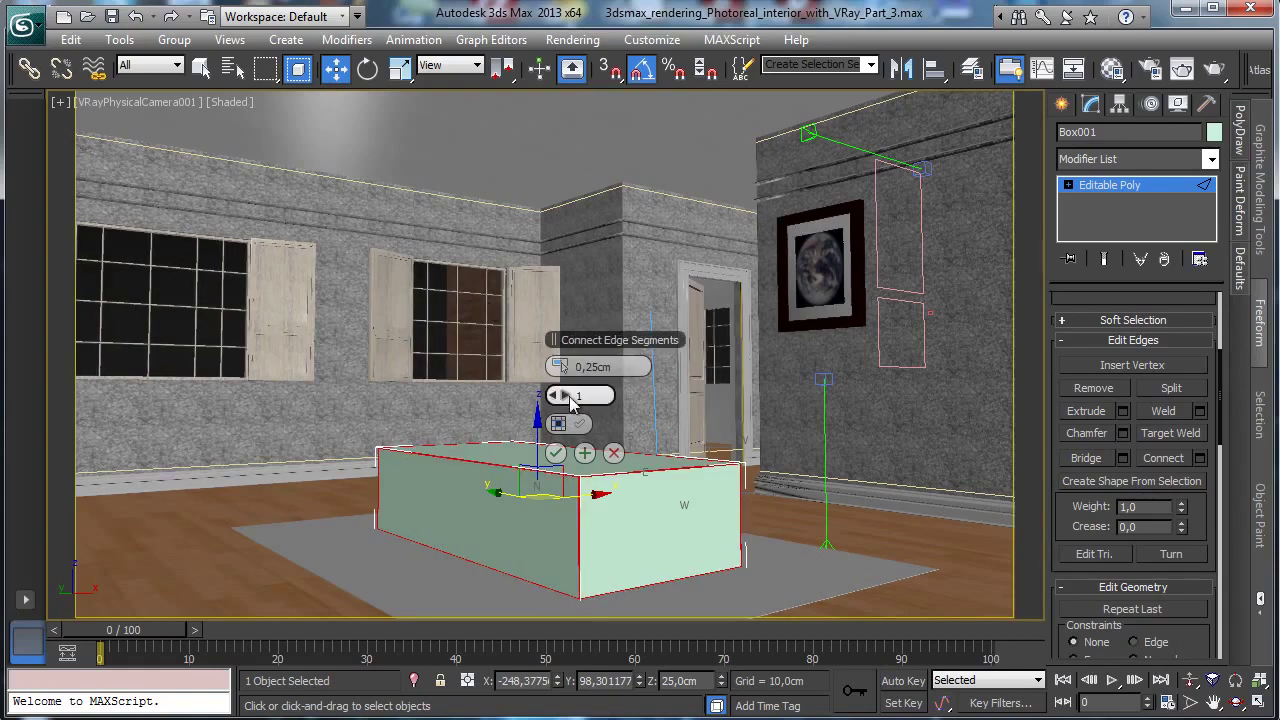
pyautogui.click(565, 396)
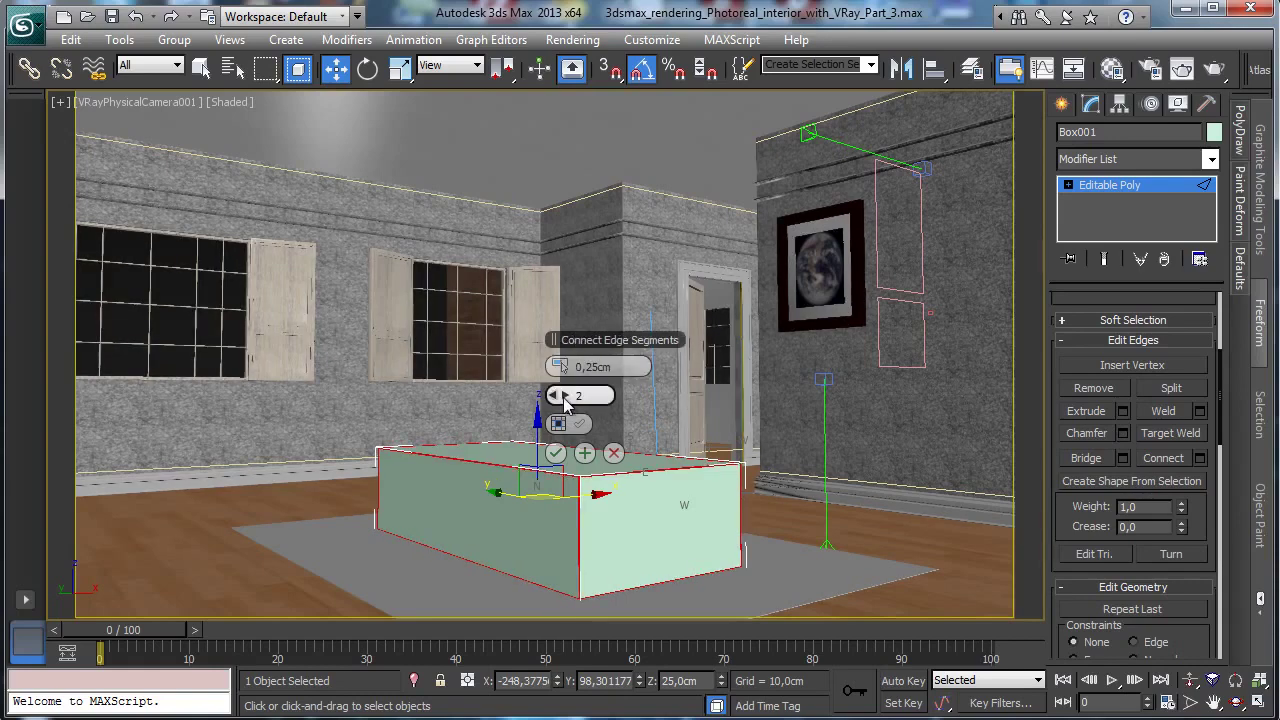
pyautogui.click(556, 453)
pyautogui.click(1100, 186)
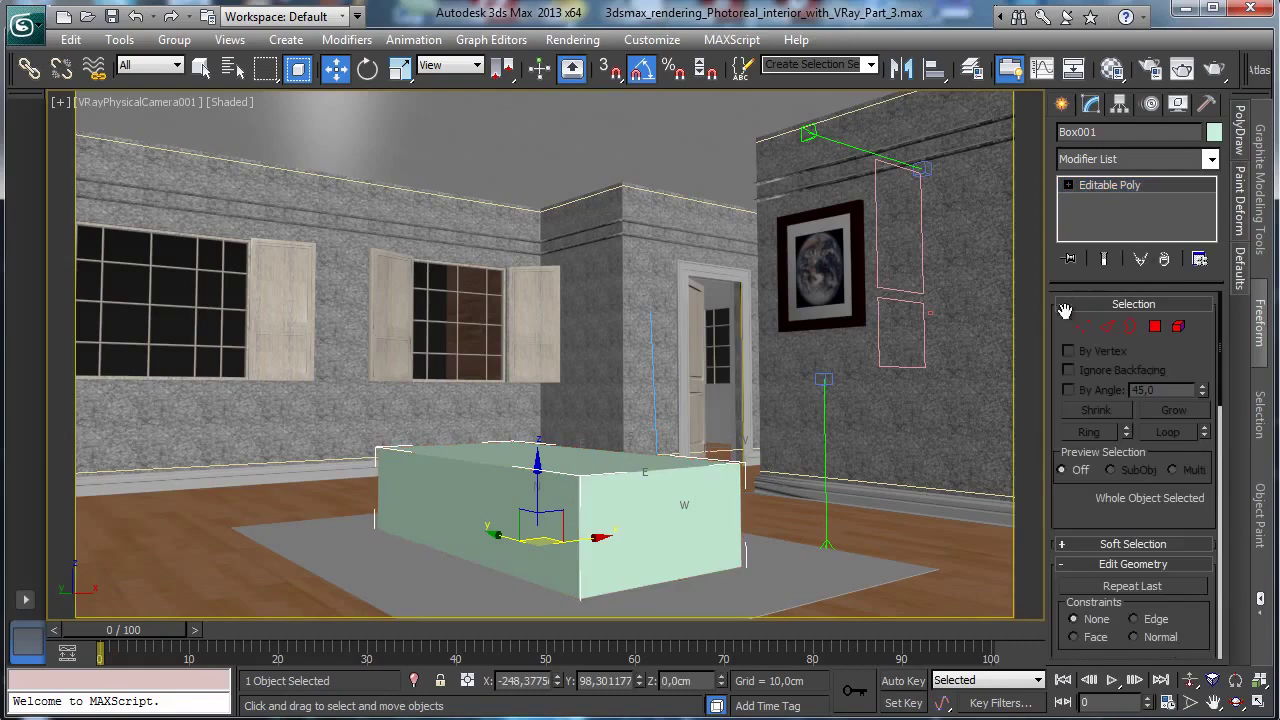
# Switch to four viewports and Shift-scale the box in Top view to clone Box002.
pyautogui.click(1258, 703)
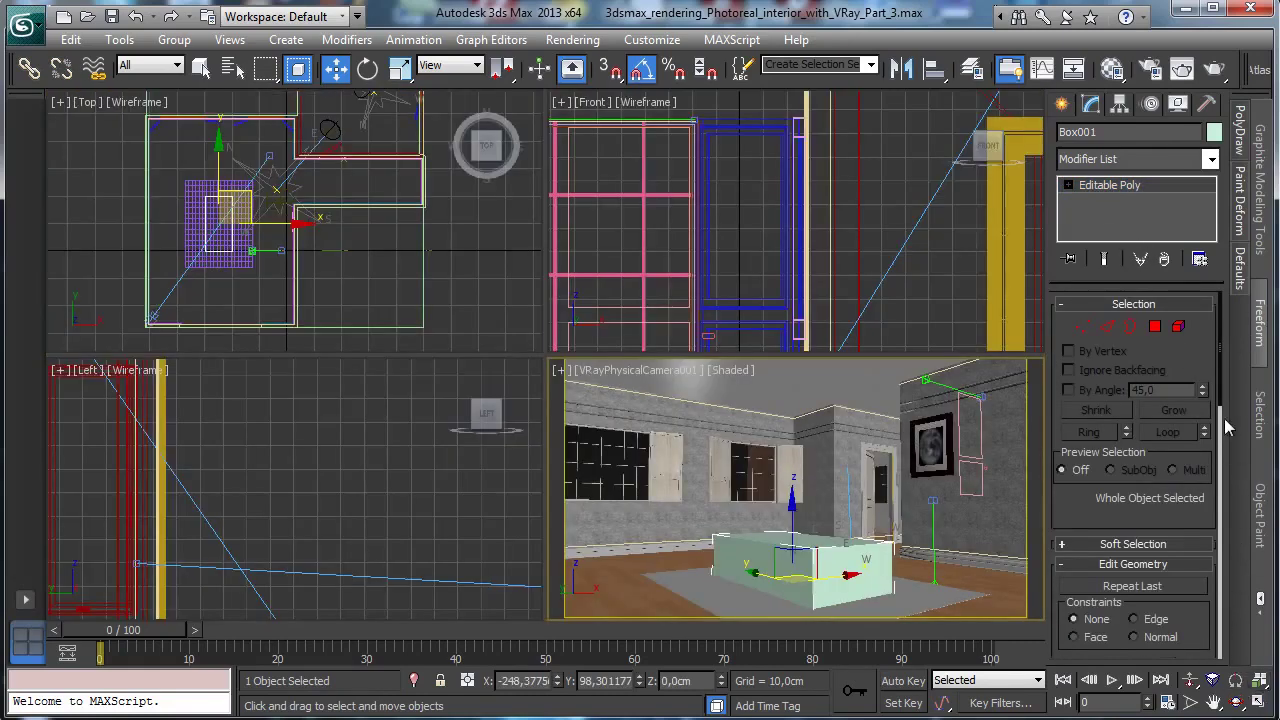
pyautogui.click(1062, 104)
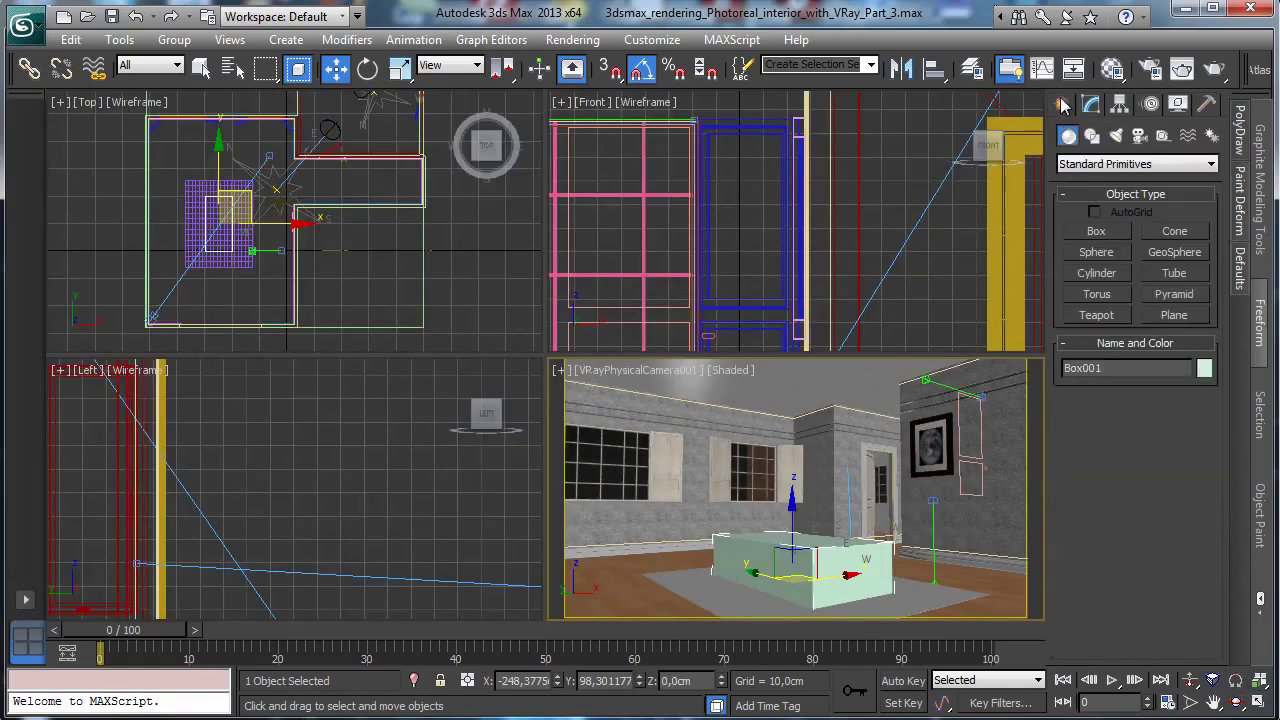
pyautogui.click(1097, 231)
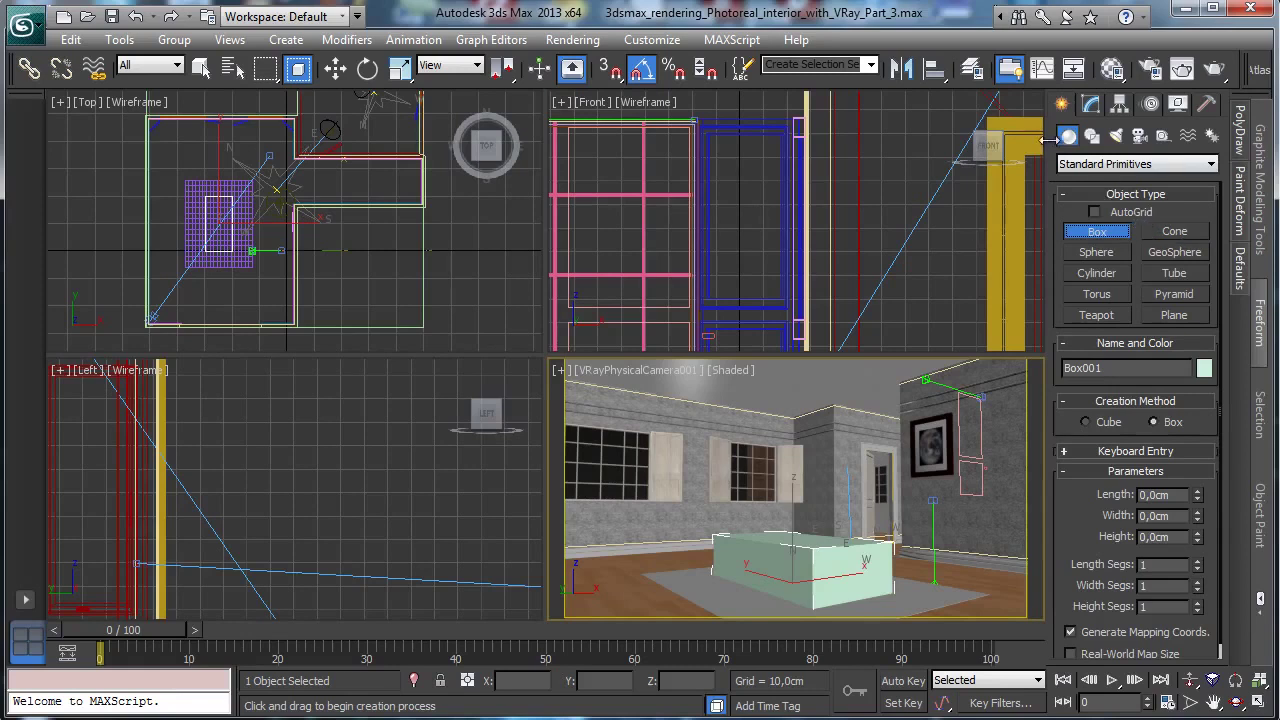
pyautogui.click(200, 68)
pyautogui.click(399, 68)
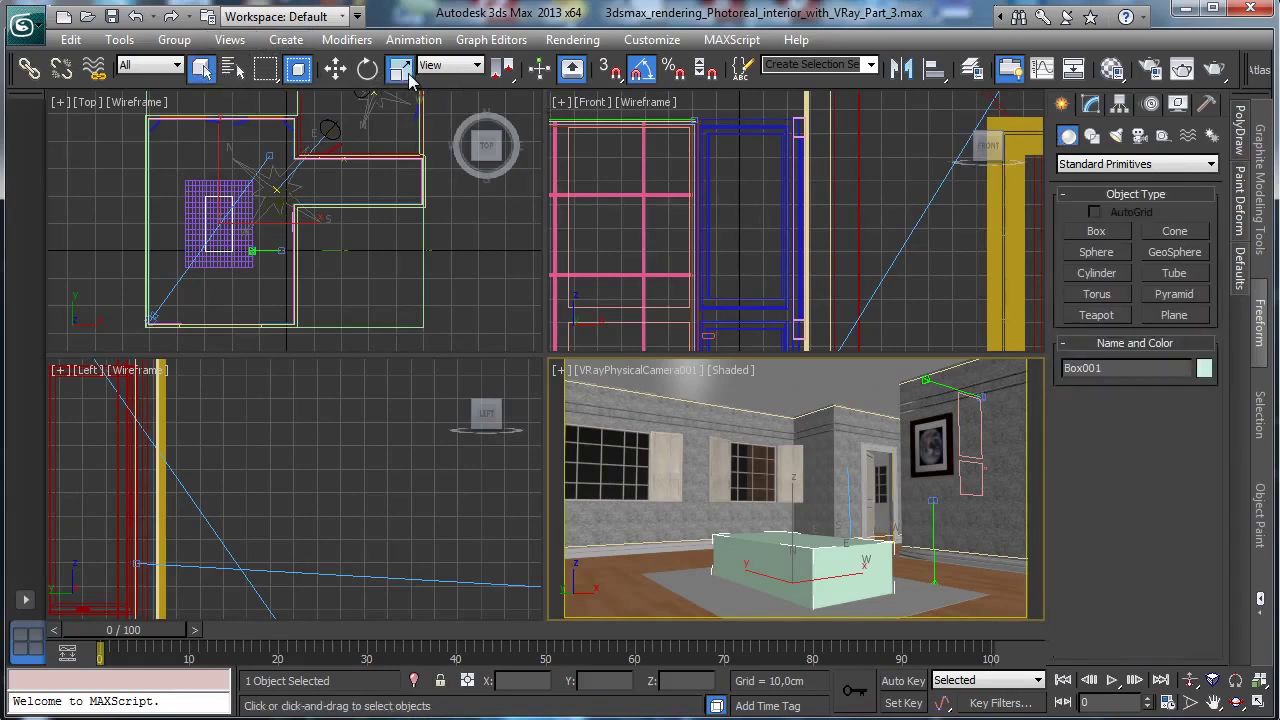
pyautogui.click(267, 168)
pyautogui.moveTo(267, 168)
pyautogui.mouseDown()
pyautogui.moveTo(238, 200)
pyautogui.moveTo(332, 226)
pyautogui.moveTo(276, 226)
pyautogui.moveTo(304, 222)
pyautogui.mouseUp()
pyautogui.rightClick(324, 226)
pyautogui.click(643, 451)
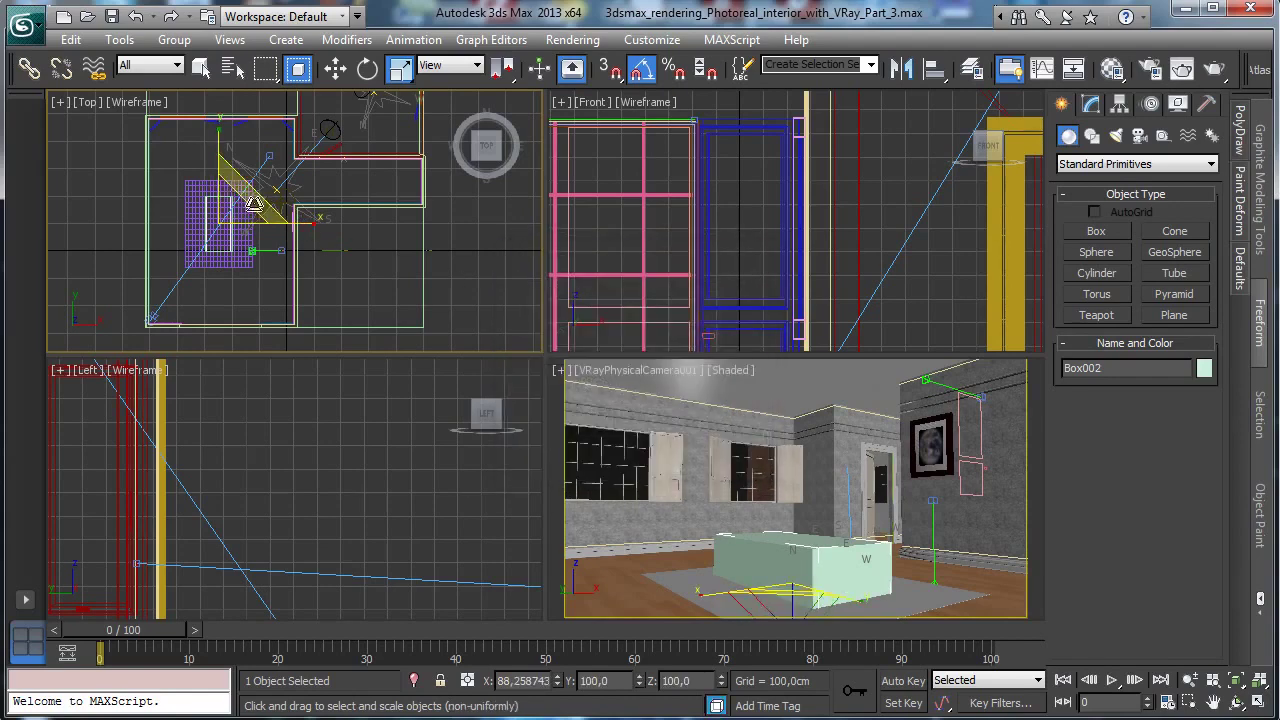
# Maximize the Top view and scale Box002 to roughly 92% width and 95% depth.
pyautogui.click(1258, 701)
pyautogui.click(1236, 680)
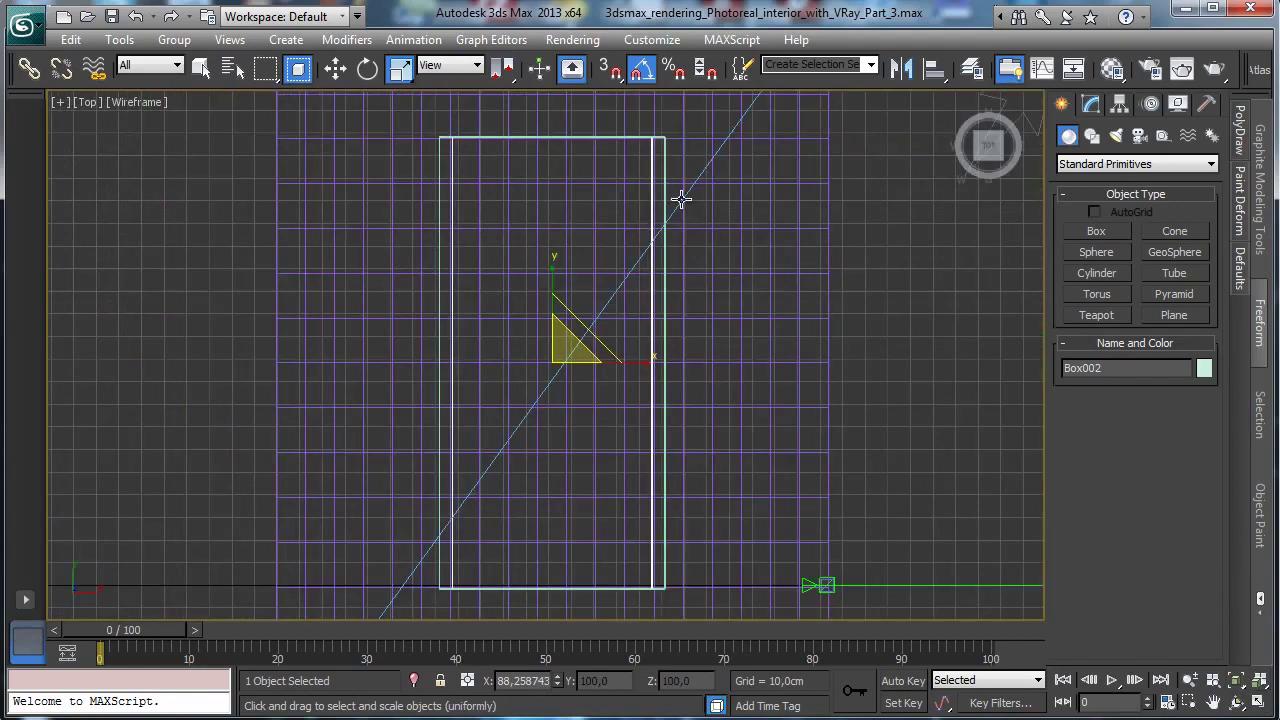
pyautogui.moveTo(646, 363); pyautogui.dragTo(647, 363)
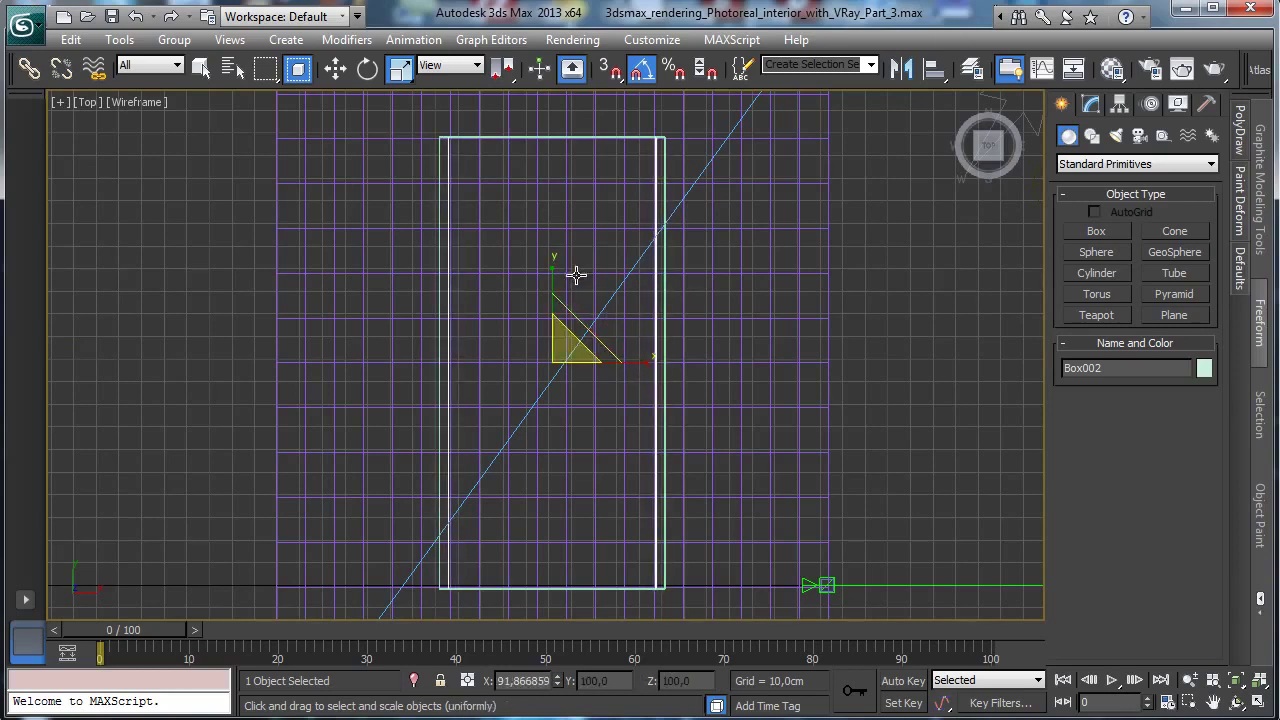
pyautogui.moveTo(555, 266); pyautogui.dragTo(559, 273)
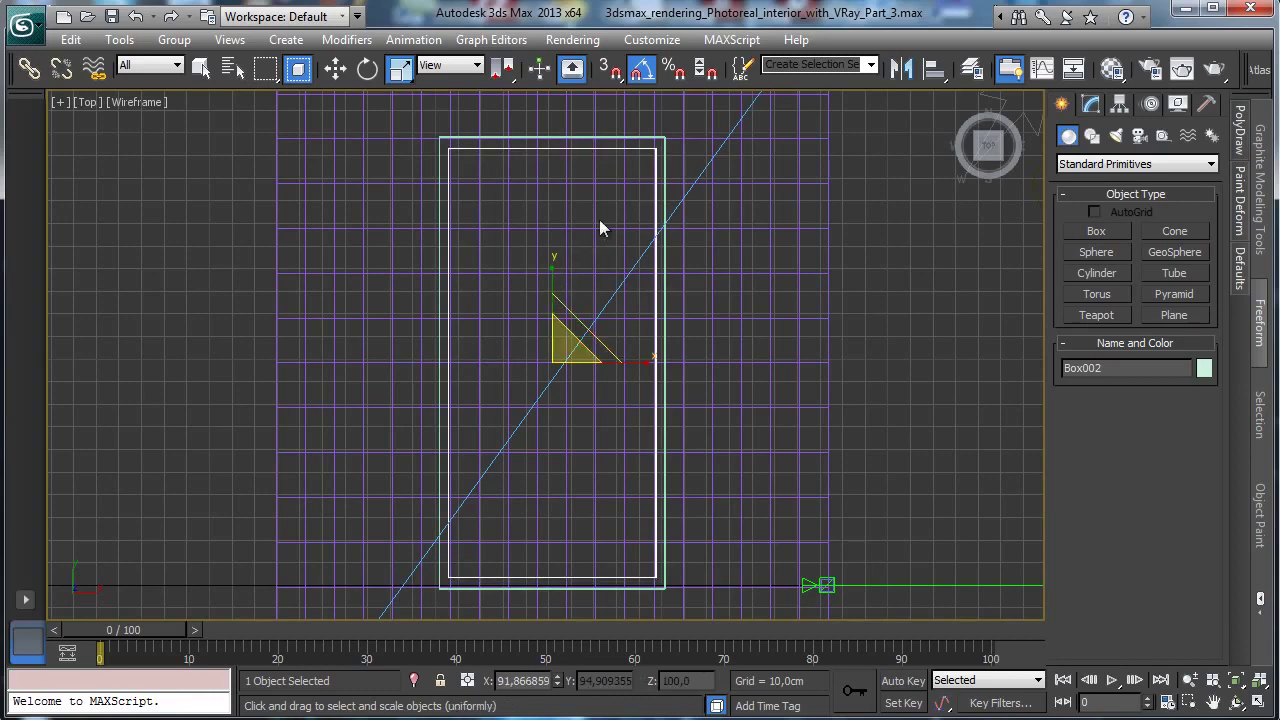
pyautogui.click(336, 67)
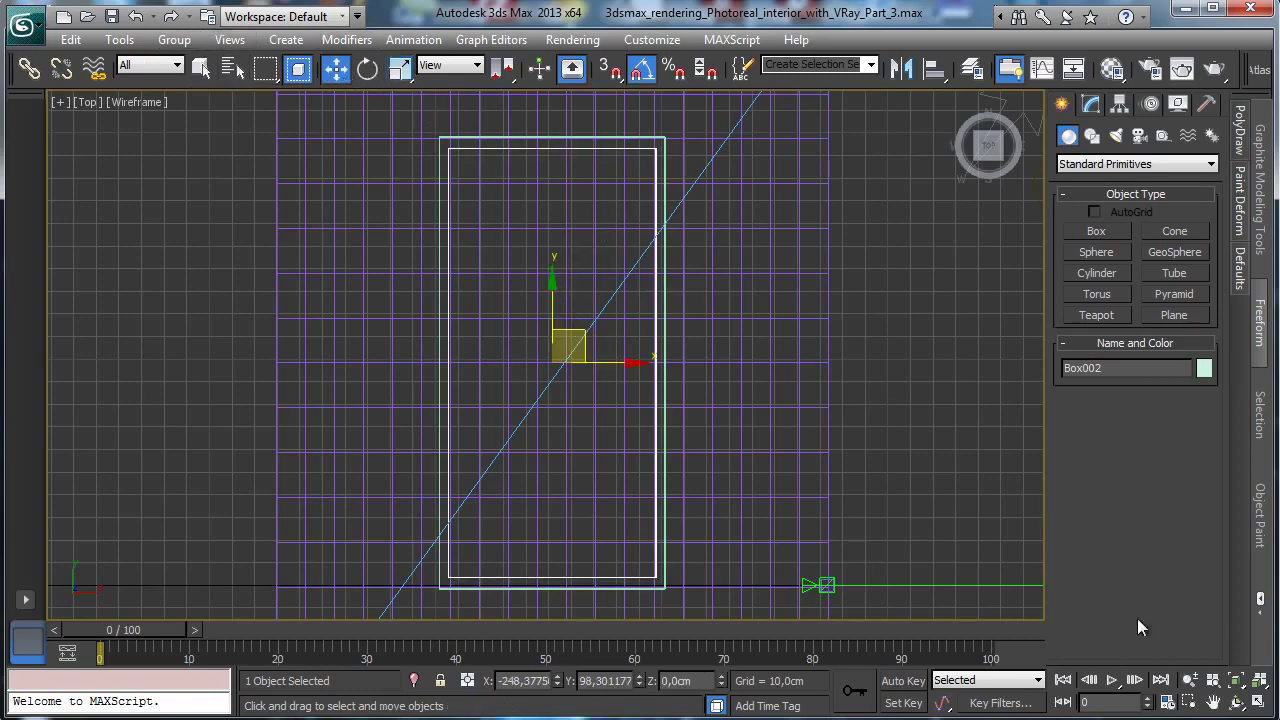
# In the Left view, scale Box002 taller along Z and move it down.
pyautogui.click(1252, 700)
pyautogui.rightClick(826, 406)
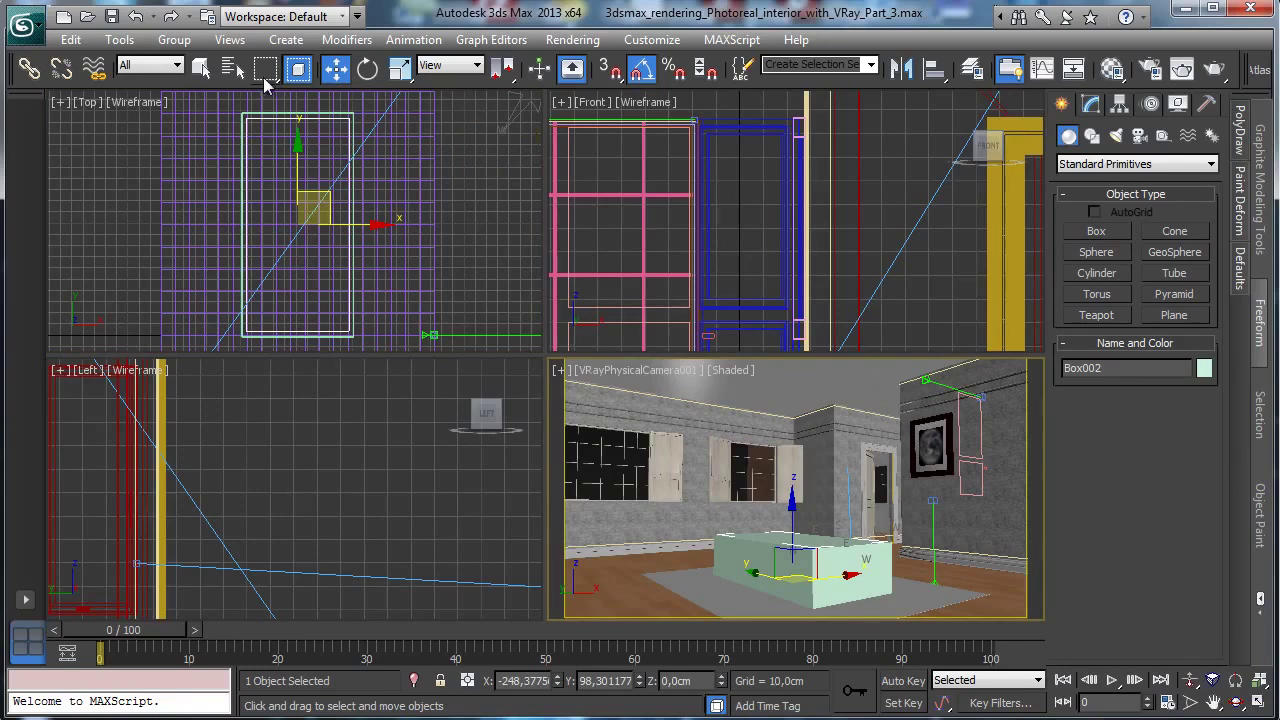
pyautogui.rightClick(363, 491)
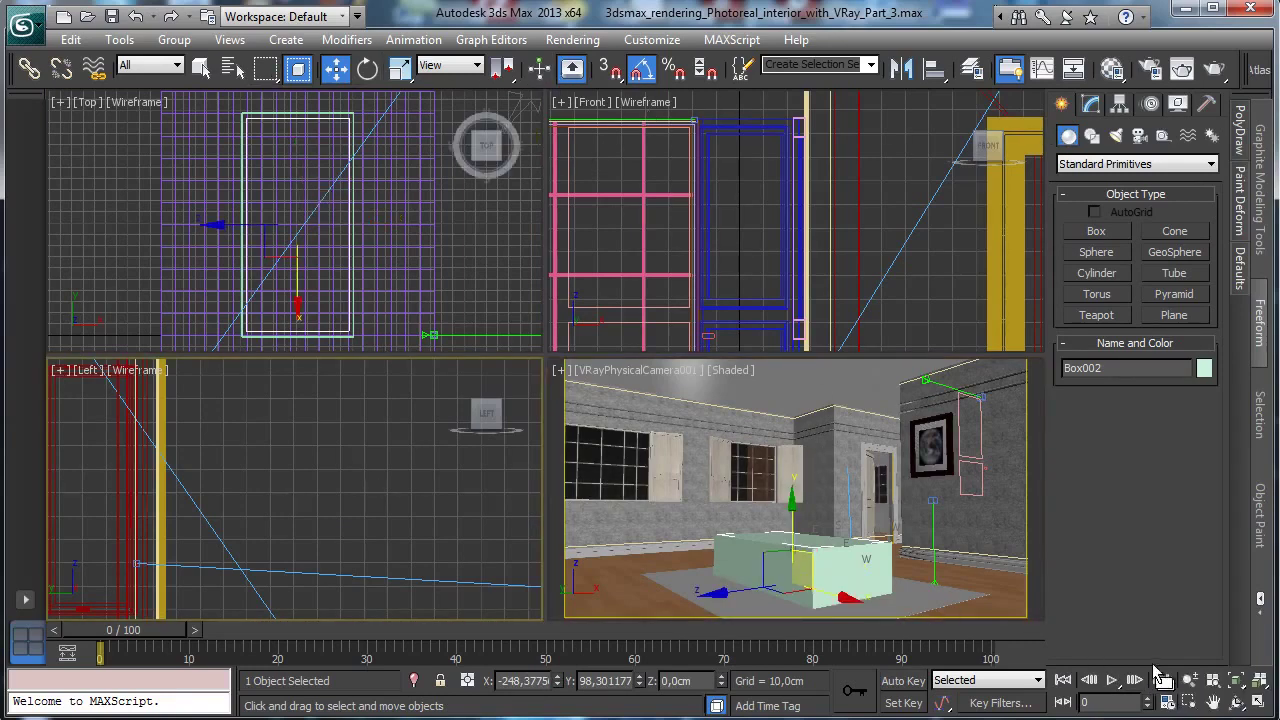
pyautogui.press('z')
pyautogui.moveTo(399, 67); pyautogui.dragTo(400, 104)
pyautogui.moveTo(297, 452); pyautogui.dragTo(300, 409)
pyautogui.click(335, 67)
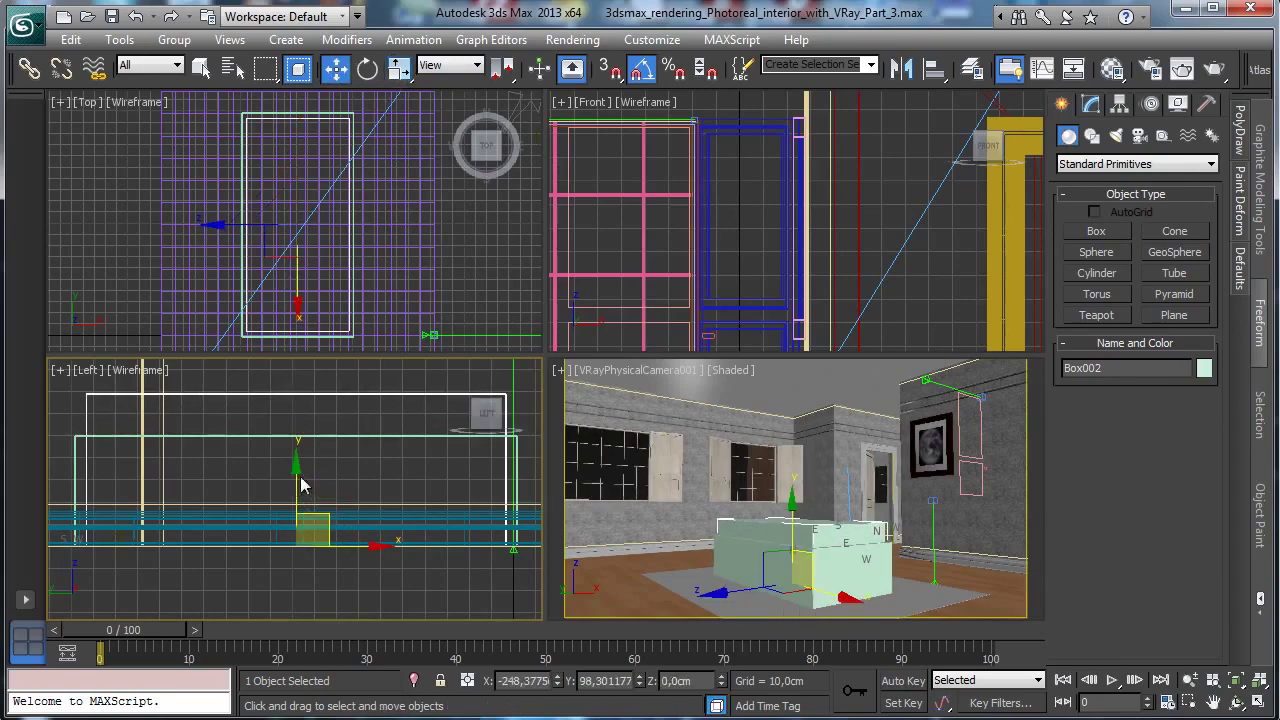
pyautogui.moveTo(303, 485); pyautogui.dragTo(303, 510)
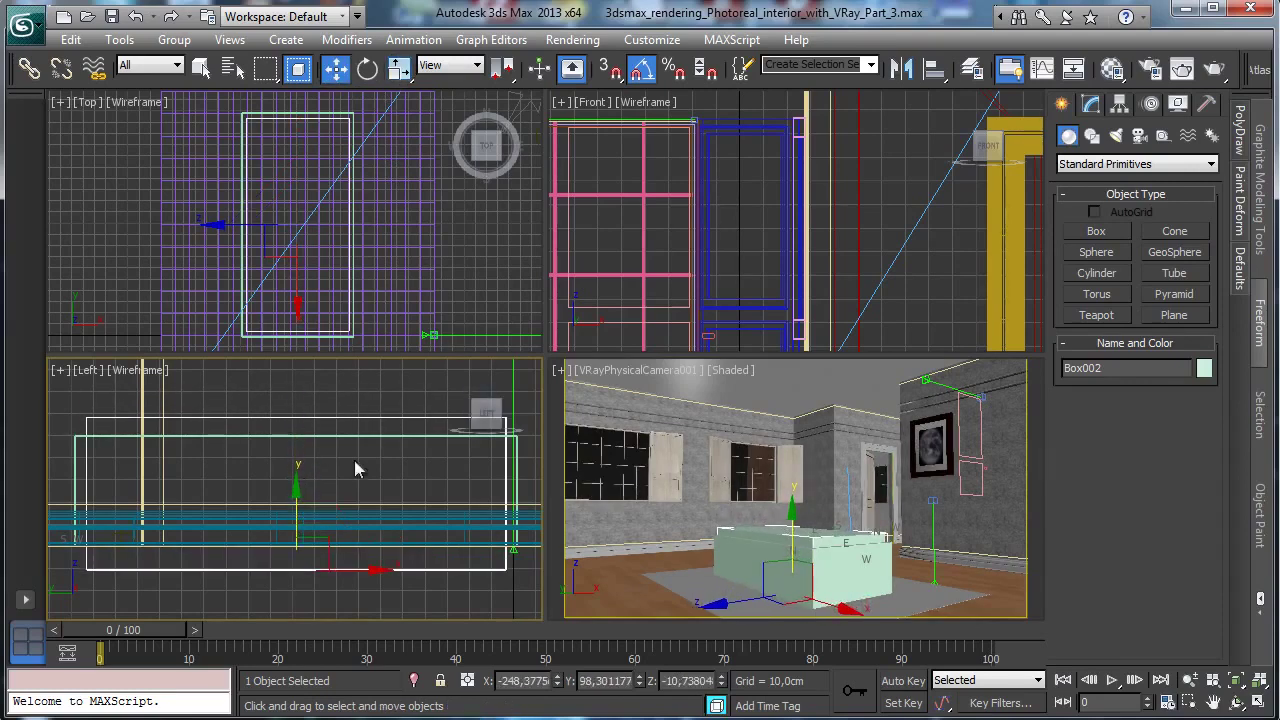
# Clone Box002 as copy Box003, flatten it, widen it along X and raise it.
pyautogui.click(70, 41)
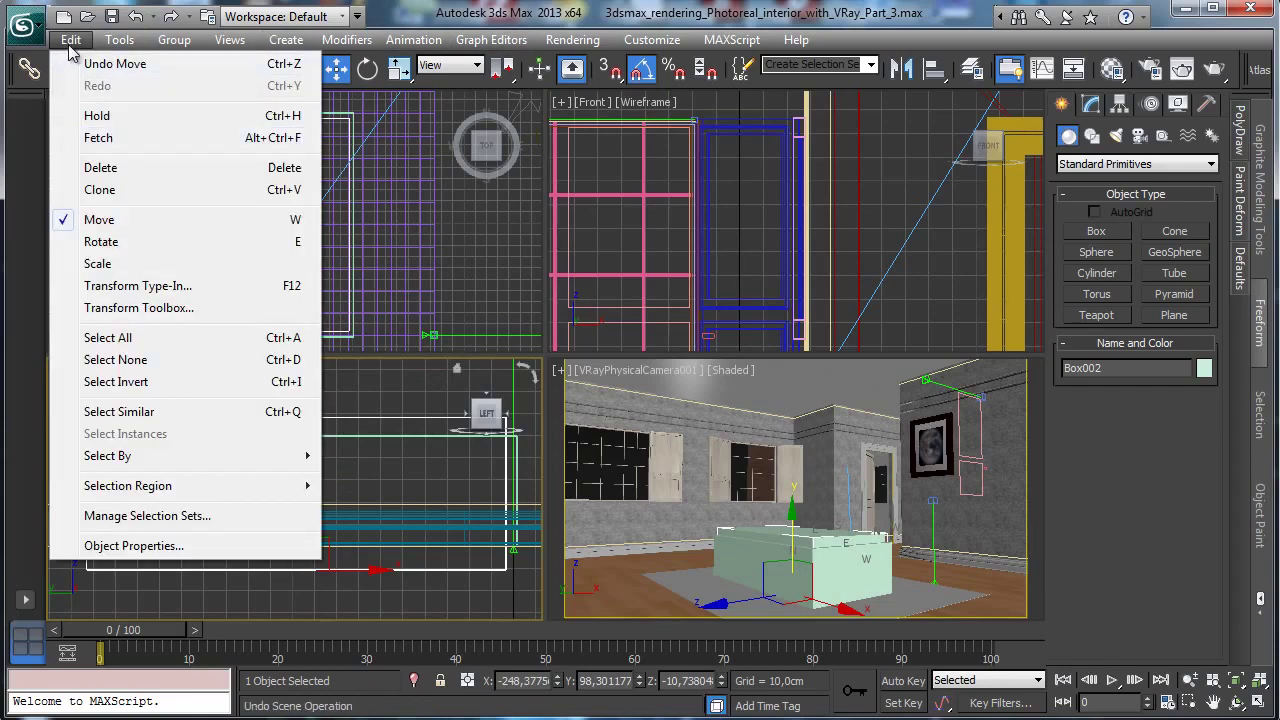
pyautogui.click(100, 189)
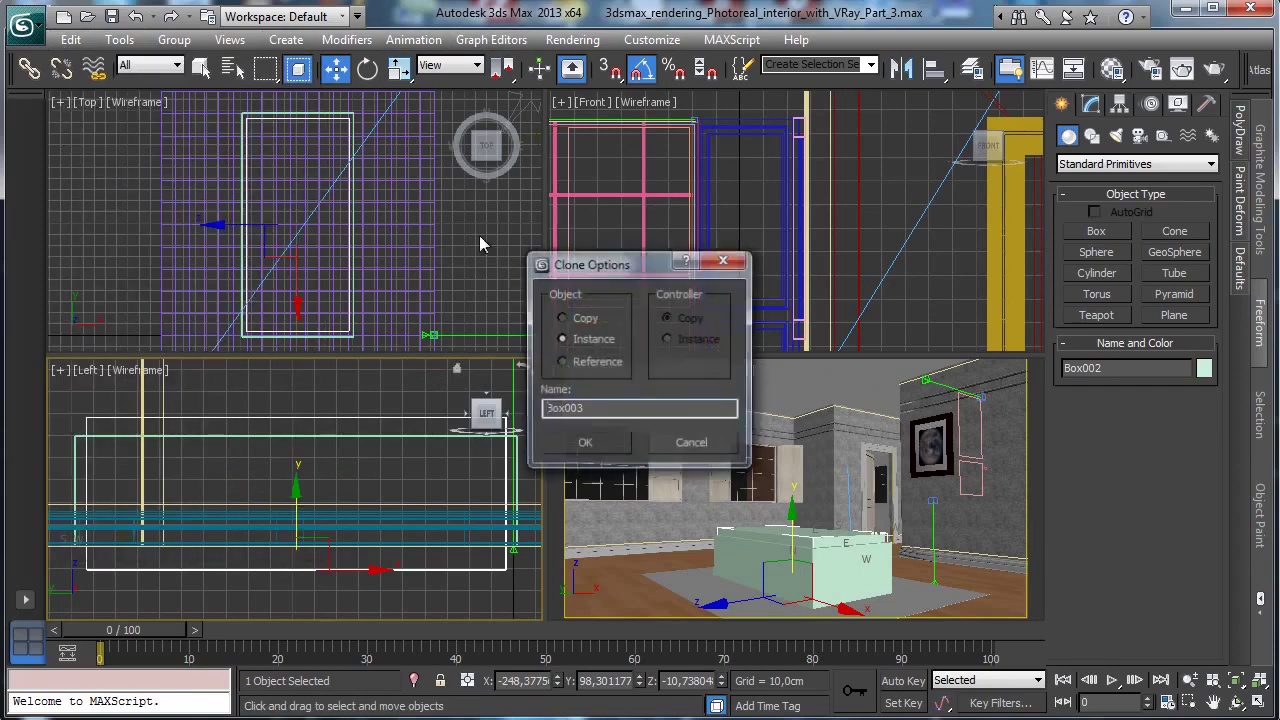
pyautogui.click(597, 318)
pyautogui.click(585, 444)
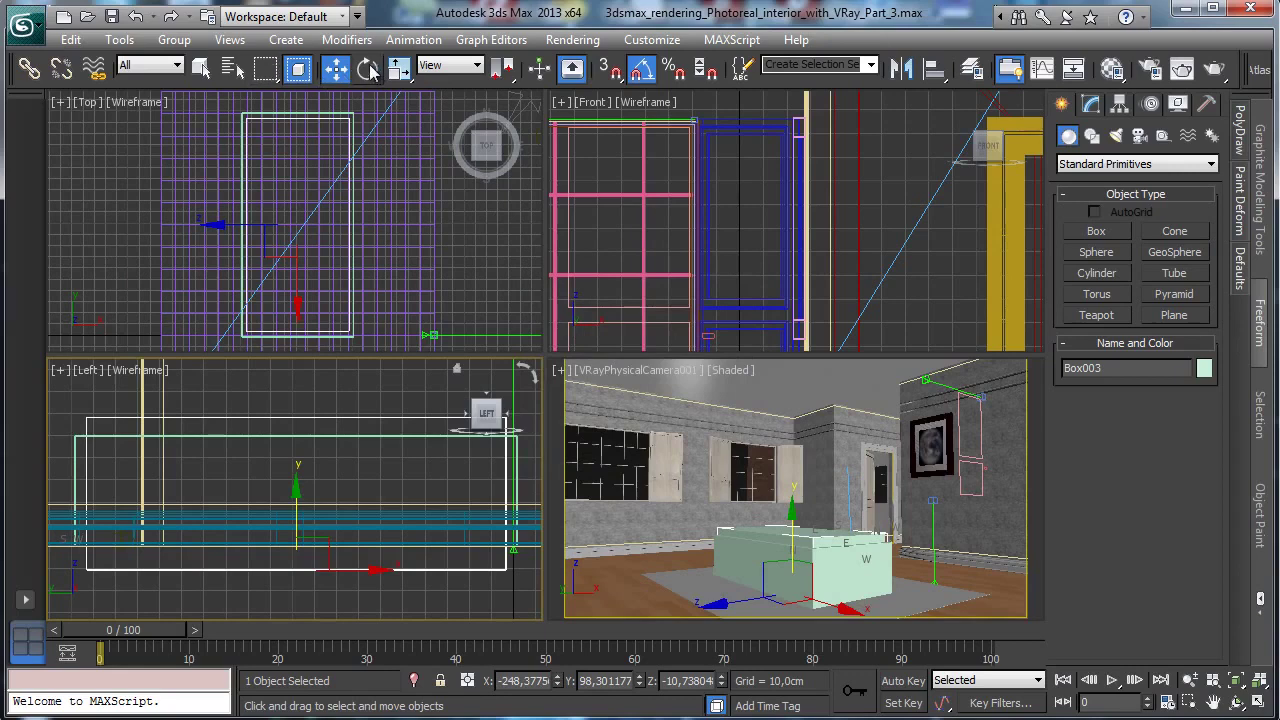
pyautogui.click(398, 68)
pyautogui.moveTo(300, 476)
pyautogui.mouseDown()
pyautogui.moveTo(291, 514)
pyautogui.moveTo(295, 490)
pyautogui.mouseUp()
pyautogui.rightClick(360, 231)
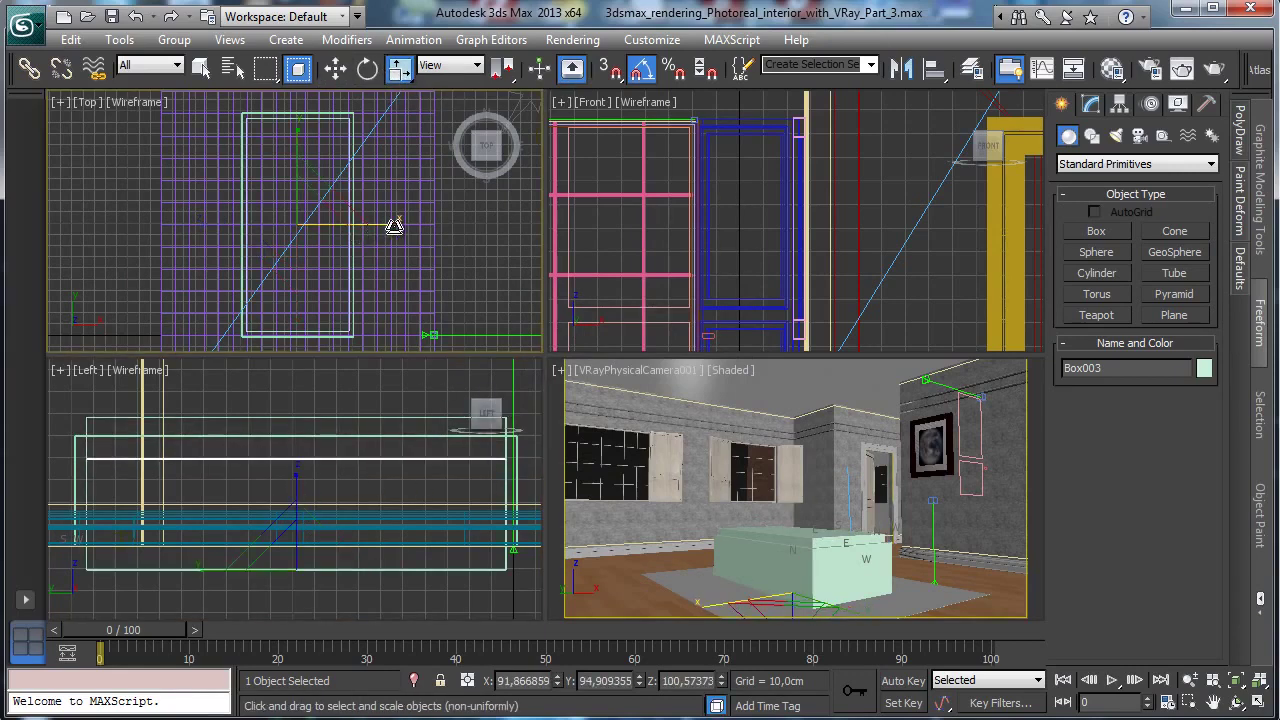
pyautogui.moveTo(394, 226); pyautogui.dragTo(427, 229)
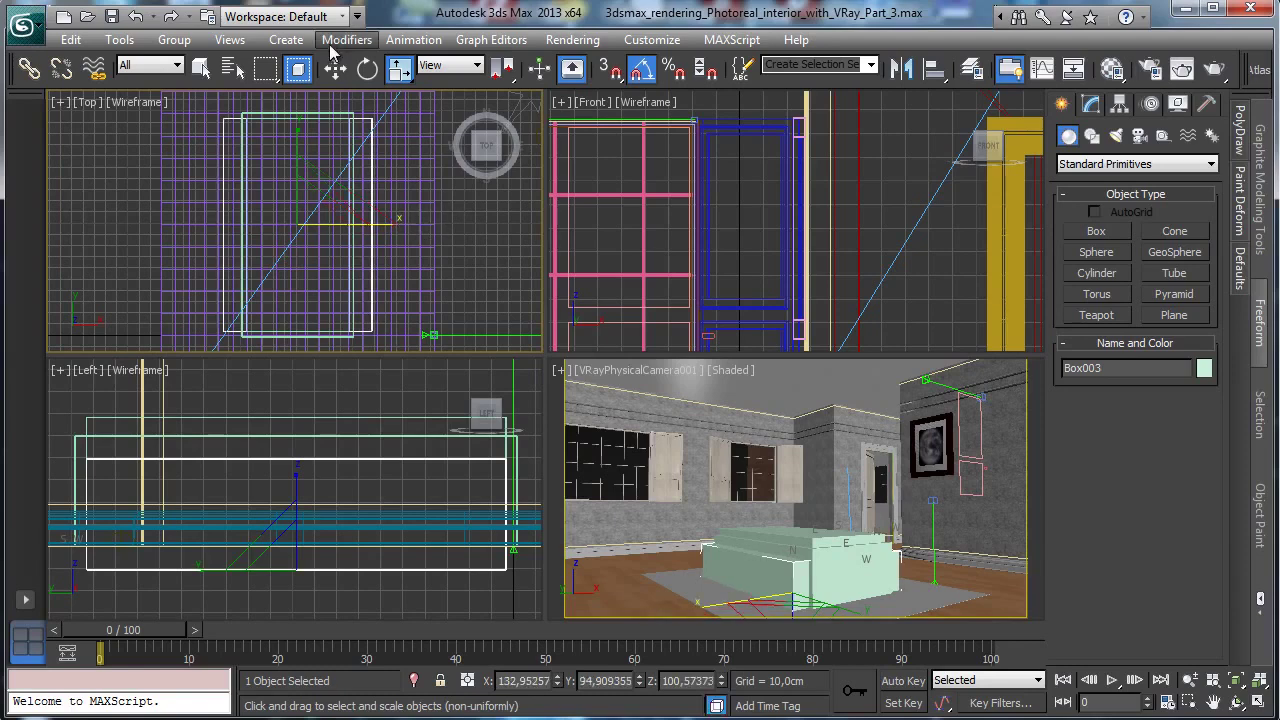
pyautogui.click(335, 68)
pyautogui.rightClick(279, 486)
pyautogui.moveTo(294, 495); pyautogui.dragTo(362, 465)
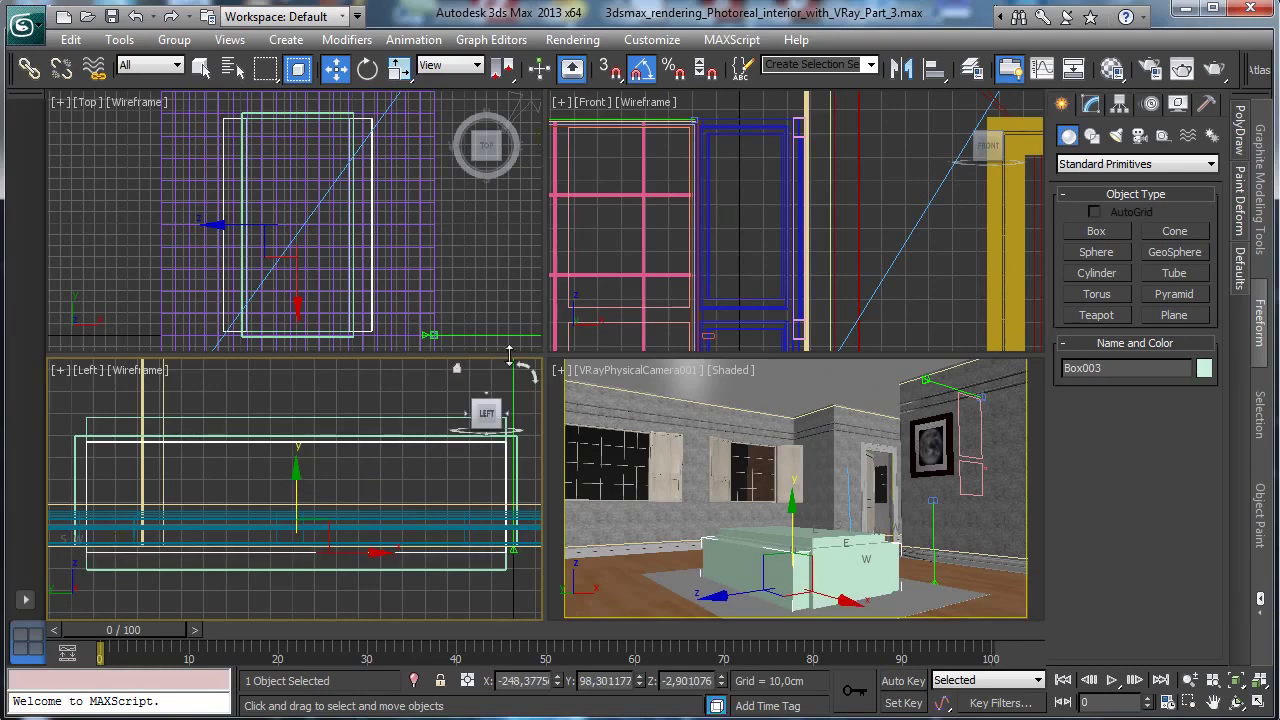
# Clone Box003 as Box004, narrowing it along X and lengthening it along Y.
pyautogui.rightClick(435, 237)
pyautogui.click(71, 39)
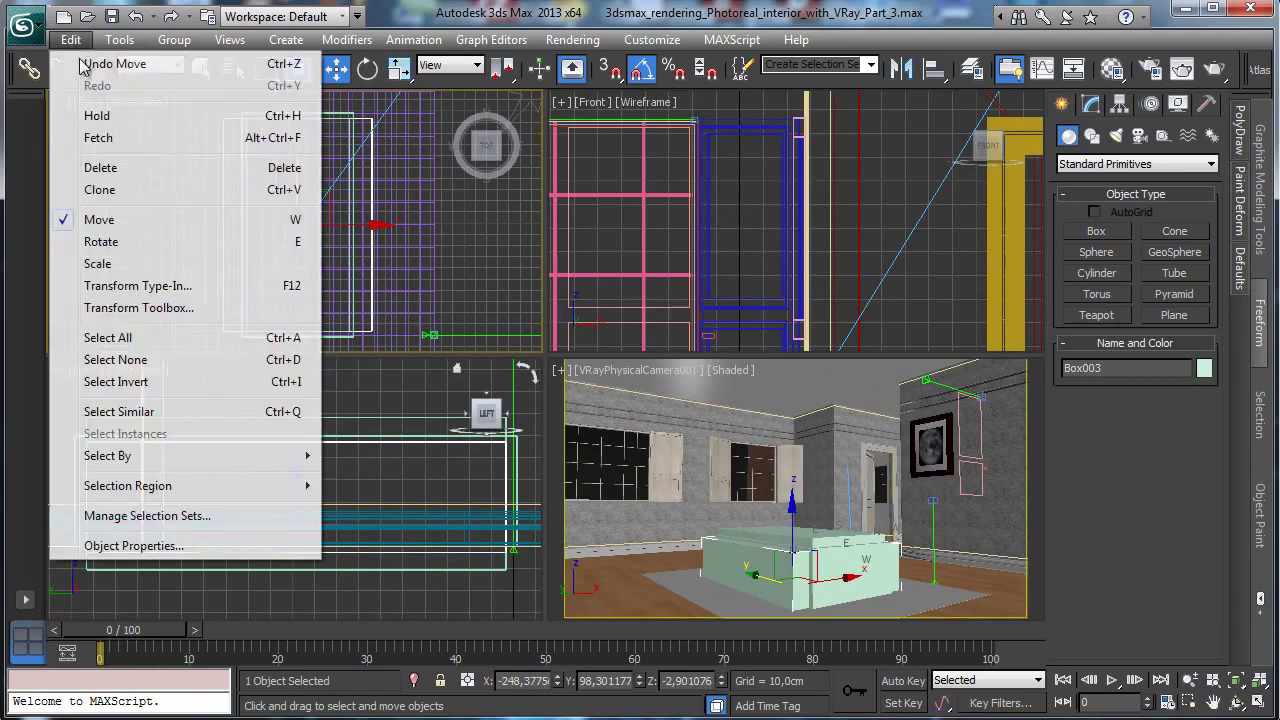
pyautogui.click(102, 190)
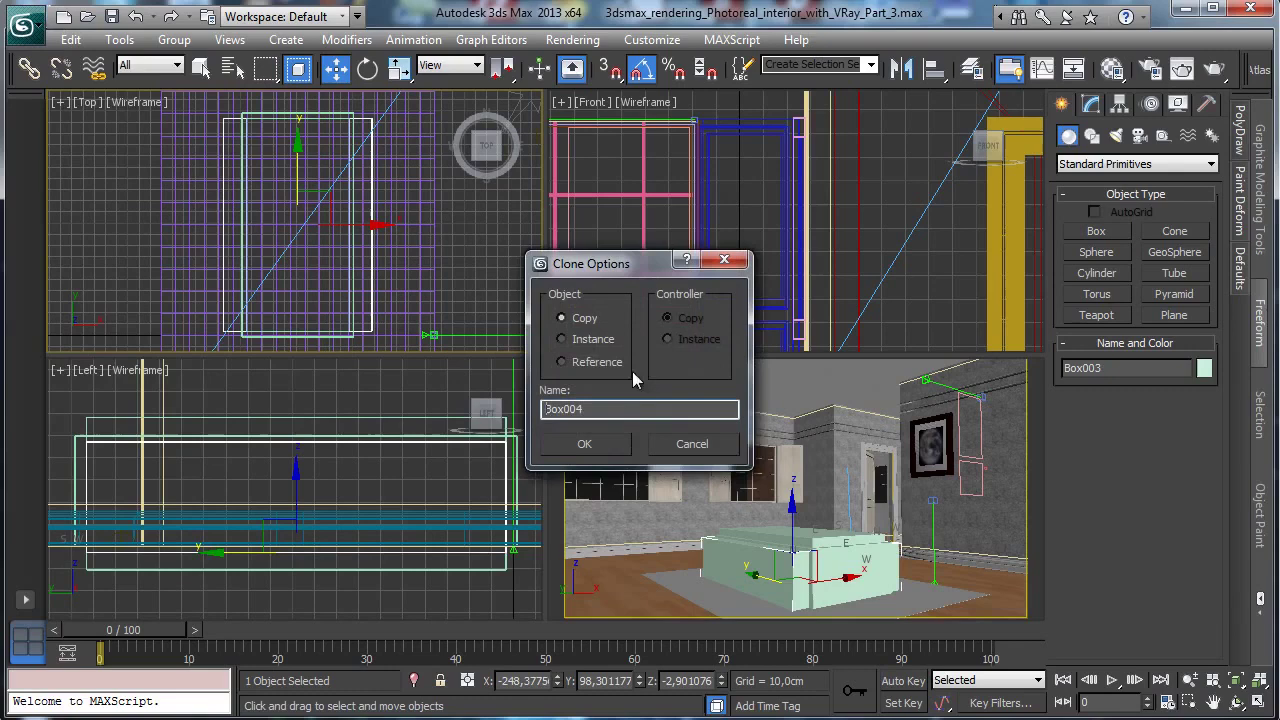
pyautogui.click(612, 446)
pyautogui.click(398, 68)
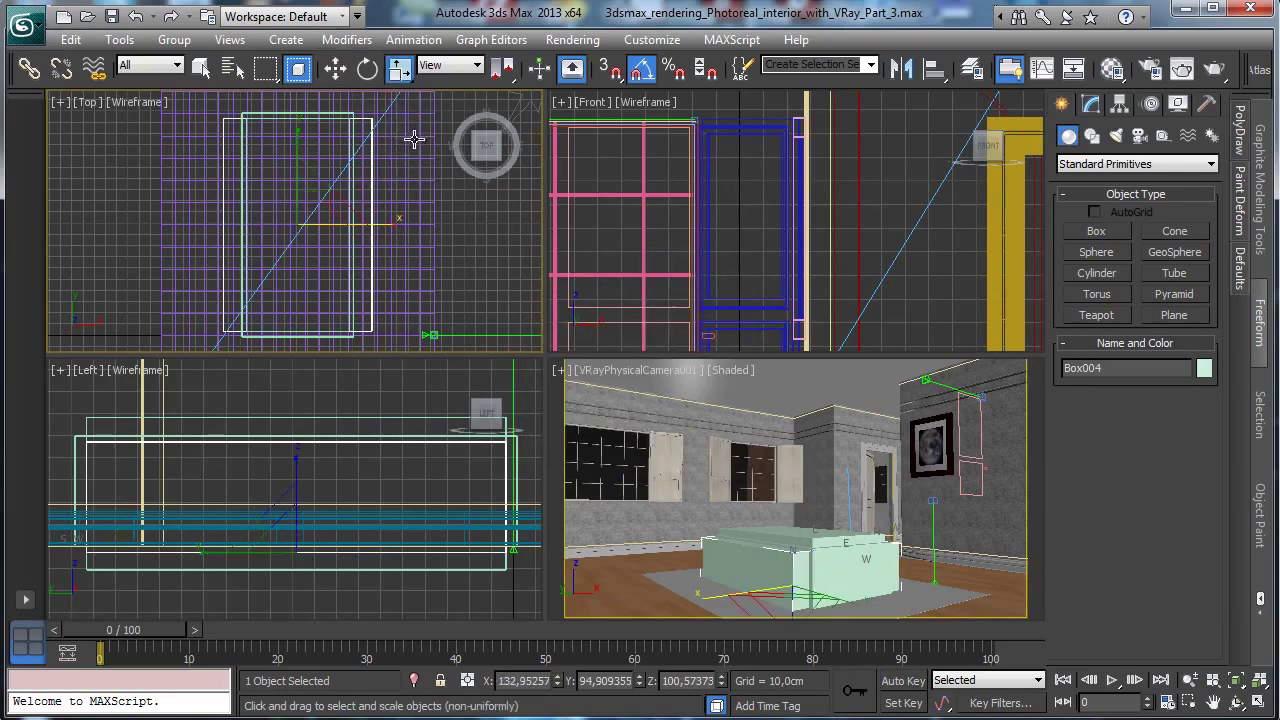
pyautogui.moveTo(392, 222); pyautogui.dragTo(359, 224)
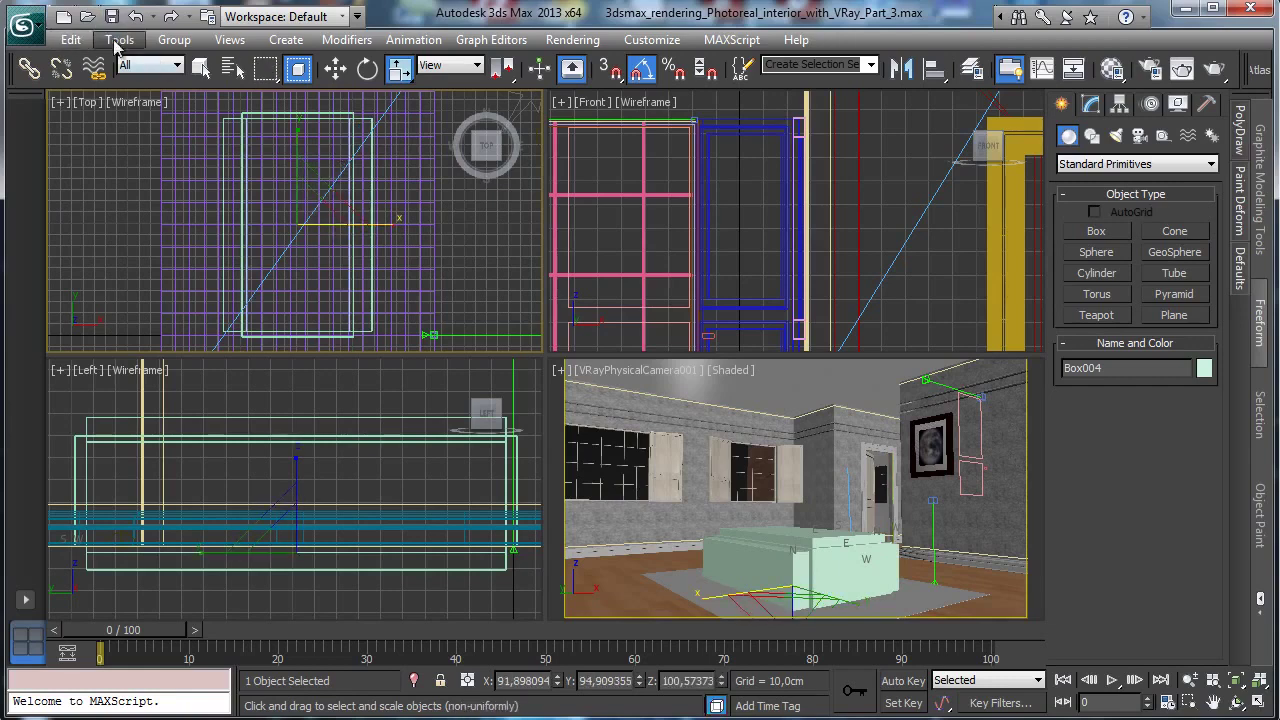
pyautogui.moveTo(300, 136); pyautogui.dragTo(300, 130)
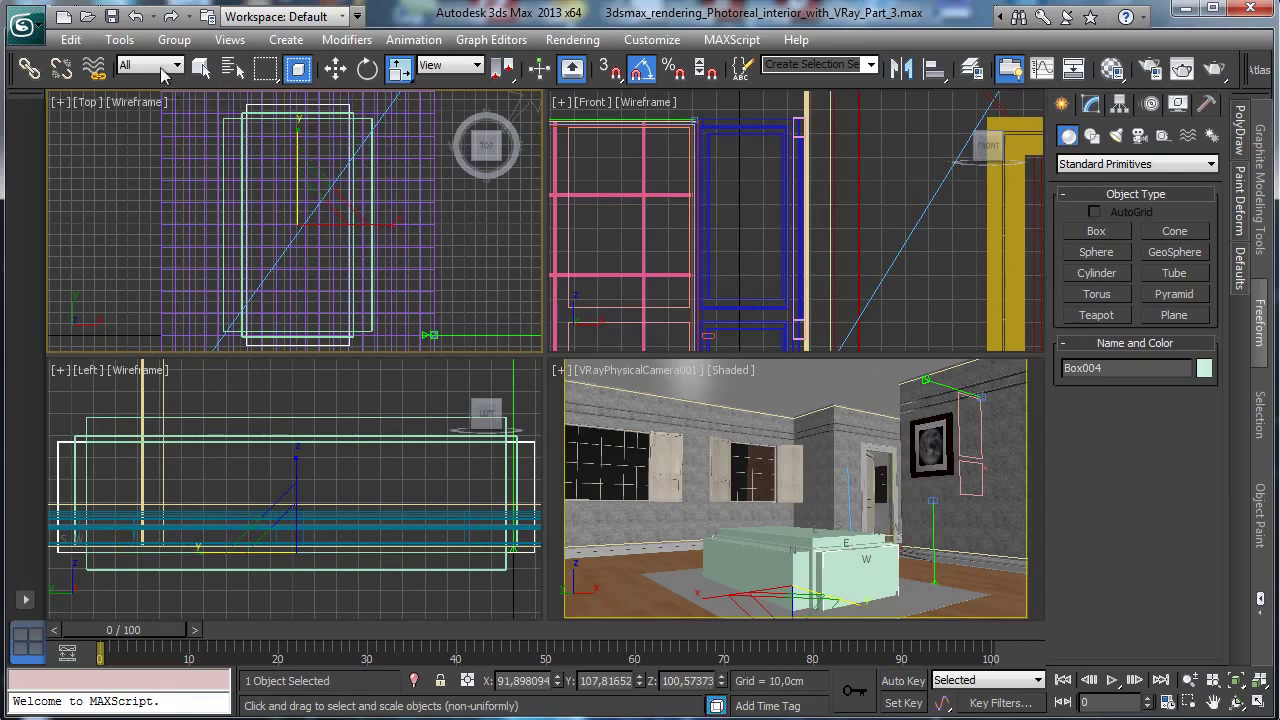
pyautogui.click(200, 67)
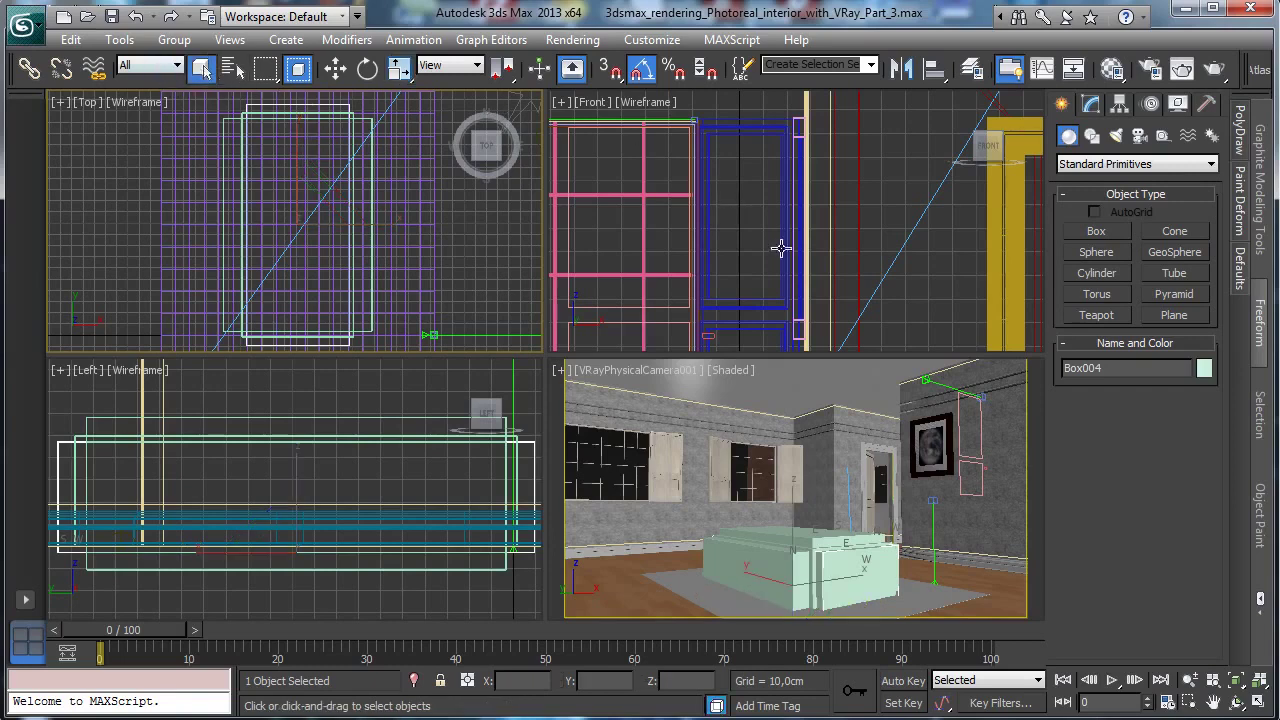
# Maximize the camera view, select Box001 and make it a ProBoolean compound object.
pyautogui.middleClick(920, 571)
pyautogui.click(1258, 703)
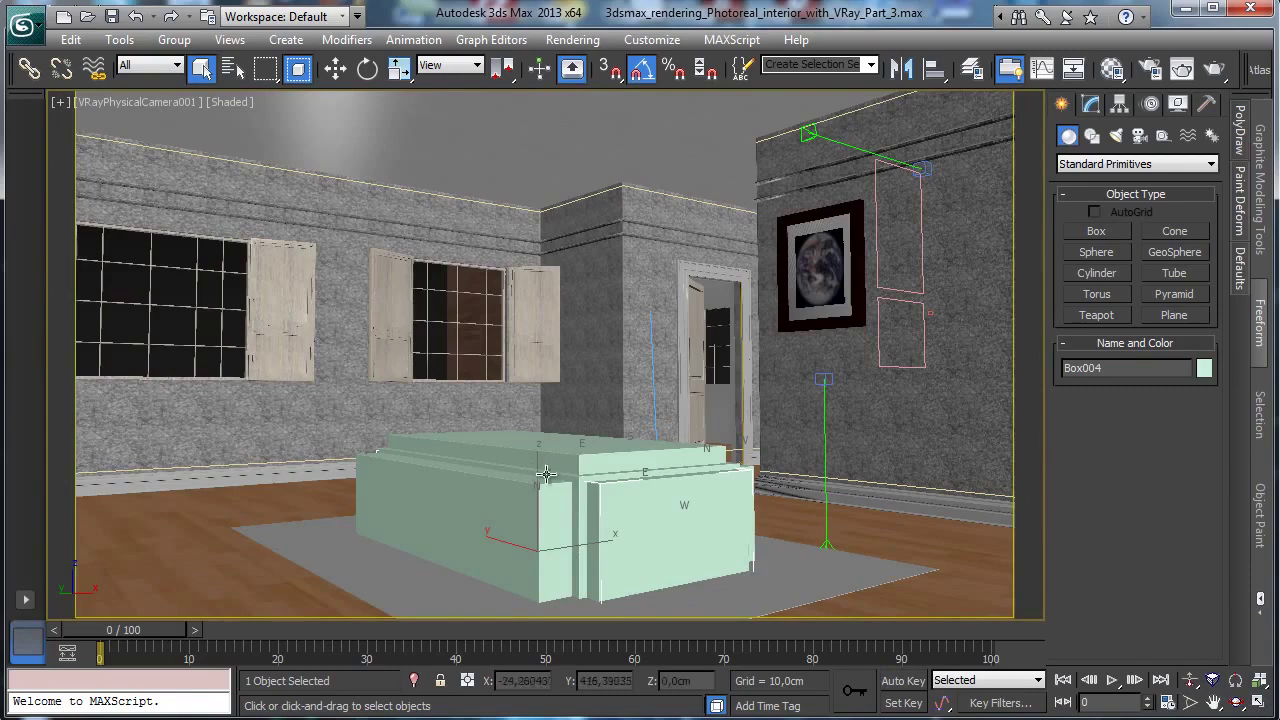
pyautogui.click(588, 490)
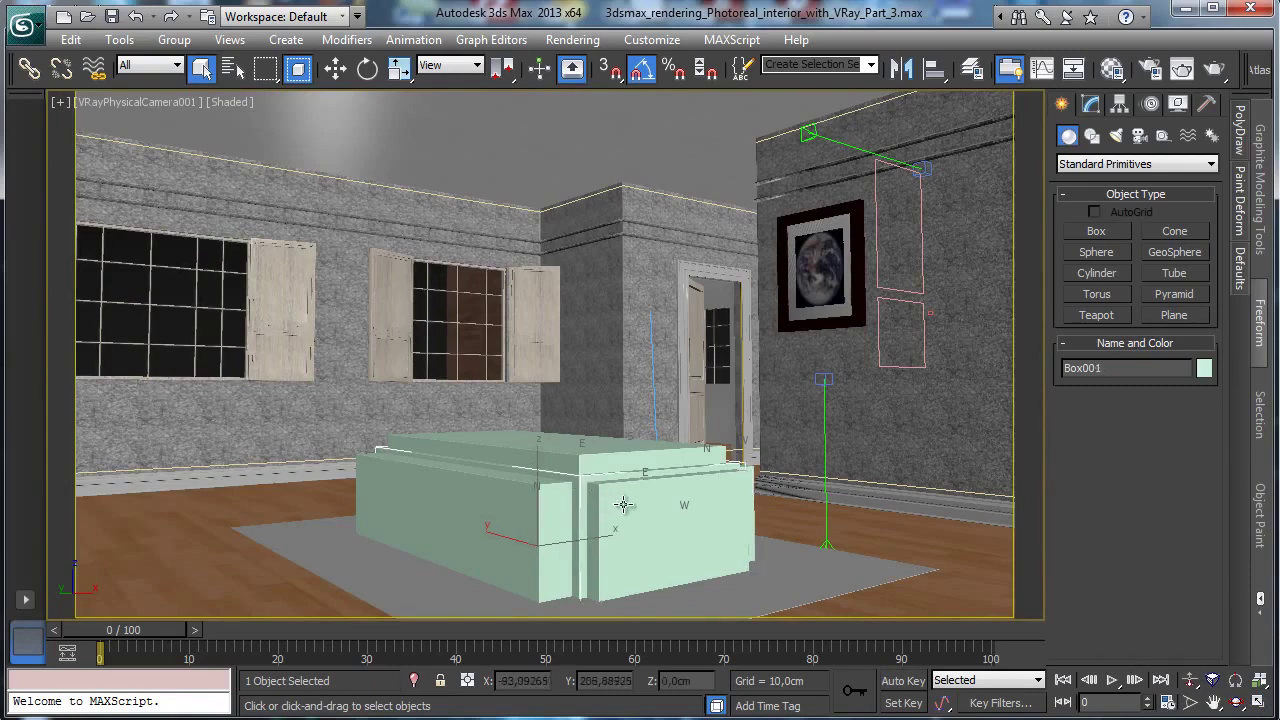
pyautogui.click(1070, 164)
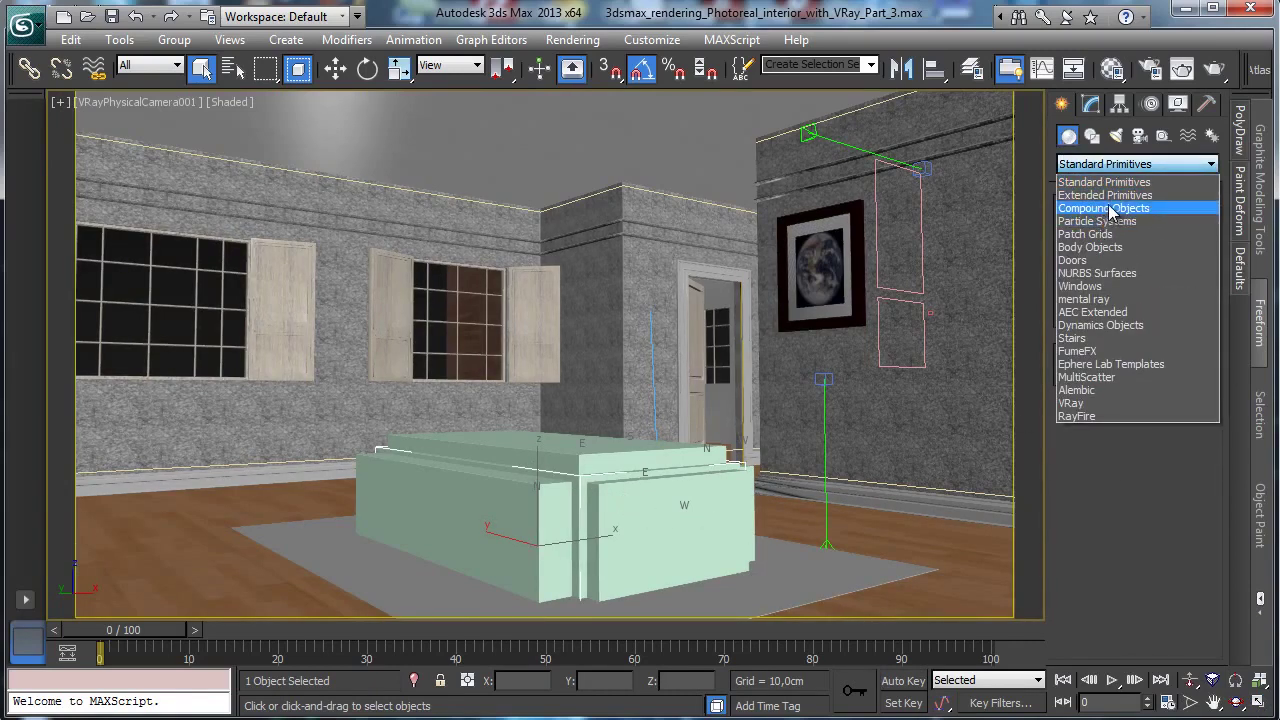
pyautogui.click(1105, 208)
pyautogui.click(1117, 340)
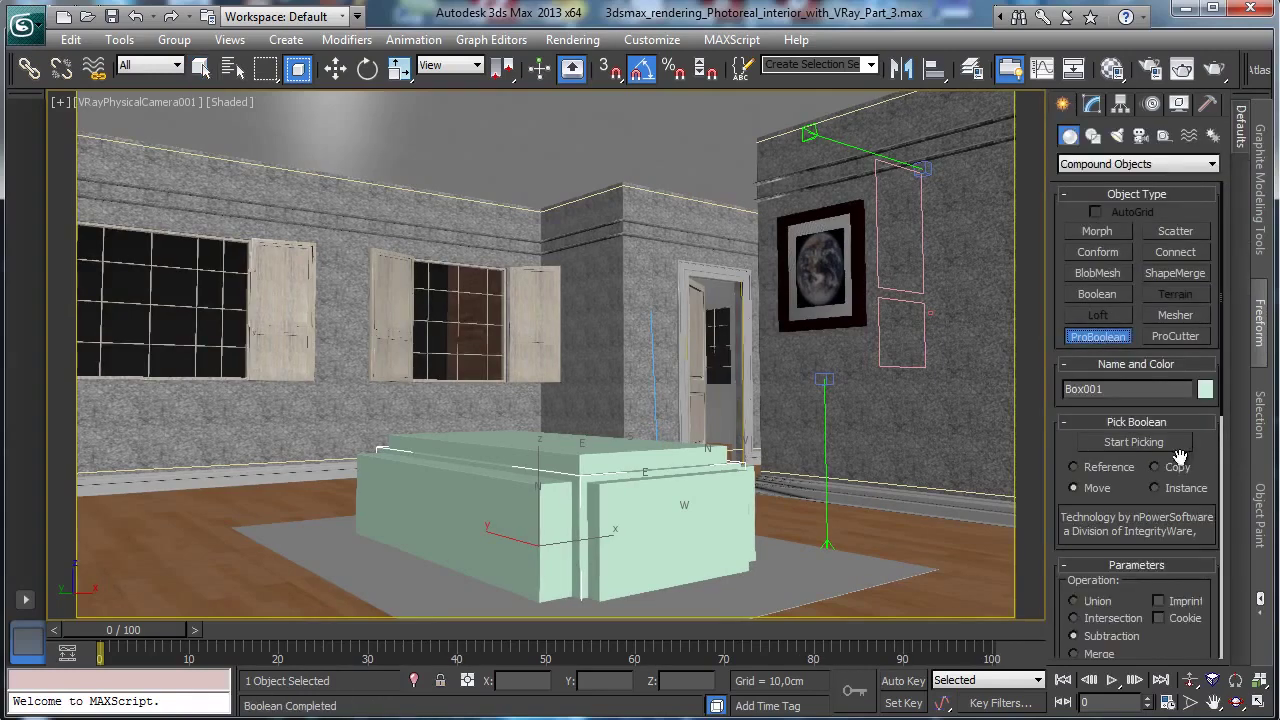
# Subtract the inner block, switch to Perspective, orbit down onto the box and show its Modify settings.
pyautogui.click(1135, 442)
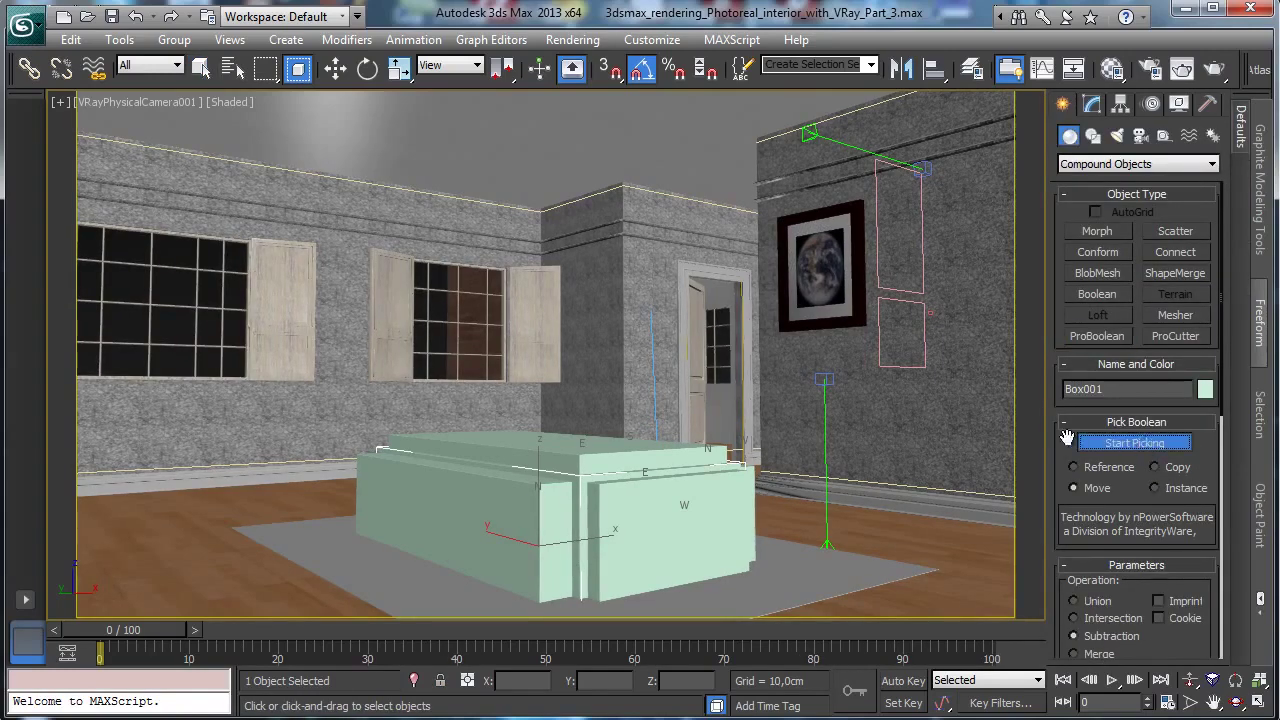
pyautogui.click(593, 455)
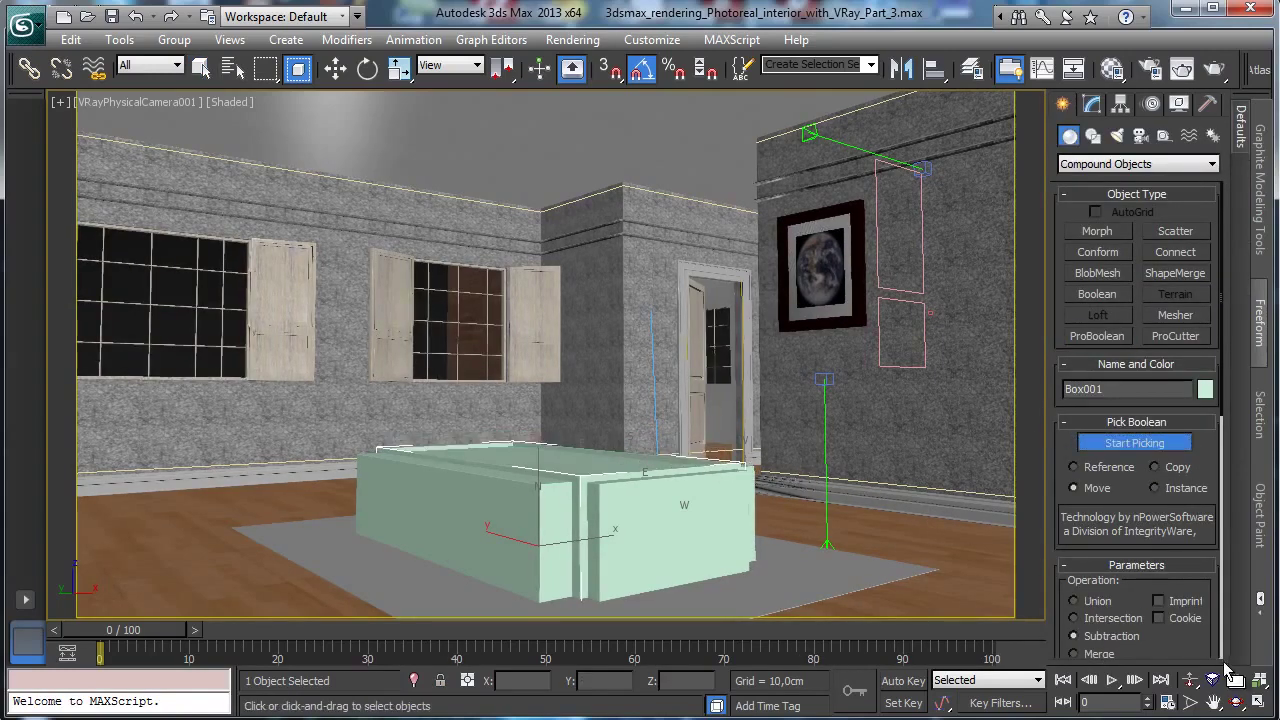
pyautogui.click(136, 103)
pyautogui.click(181, 177)
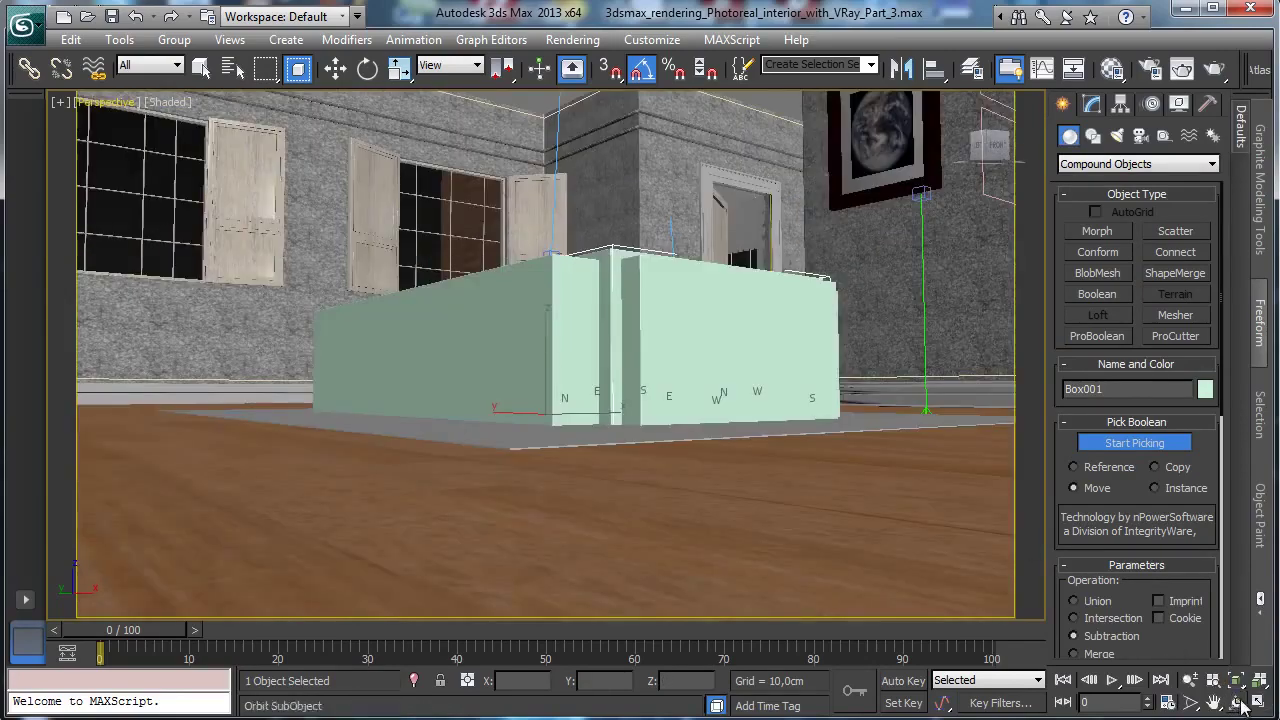
pyautogui.click(1236, 705)
pyautogui.moveTo(564, 370); pyautogui.dragTo(586, 443)
pyautogui.click(200, 67)
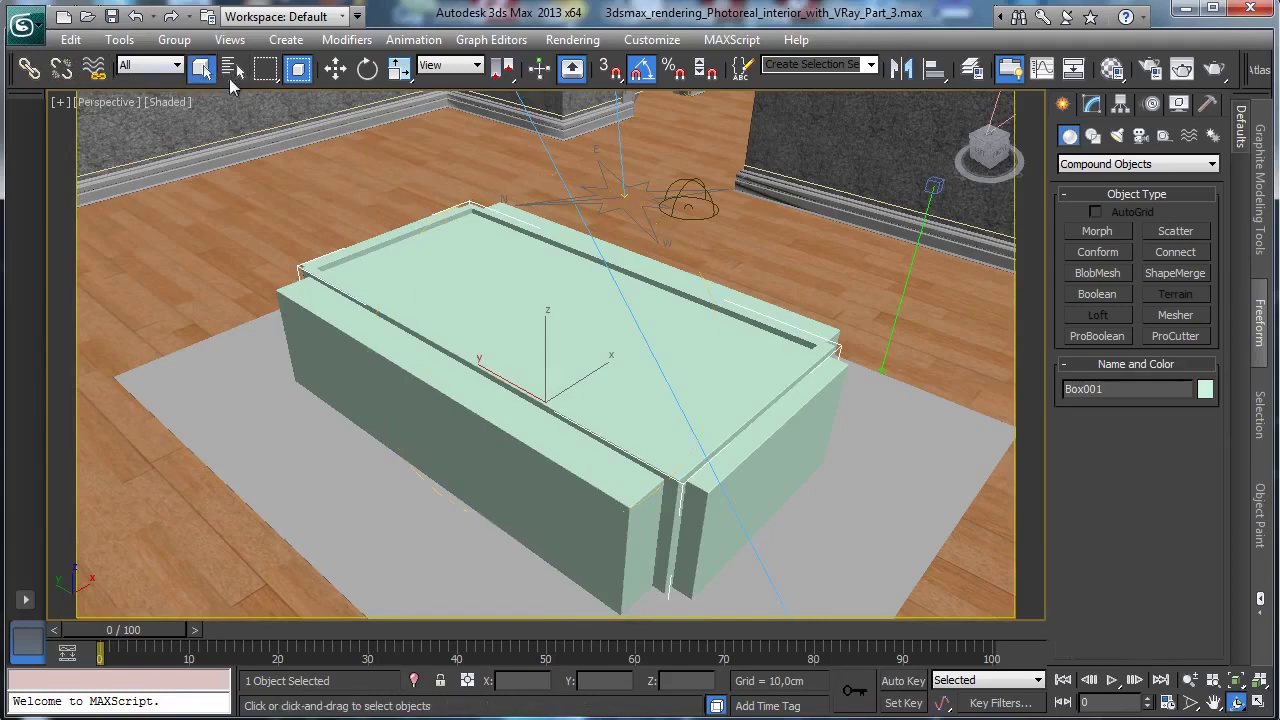
pyautogui.click(1091, 106)
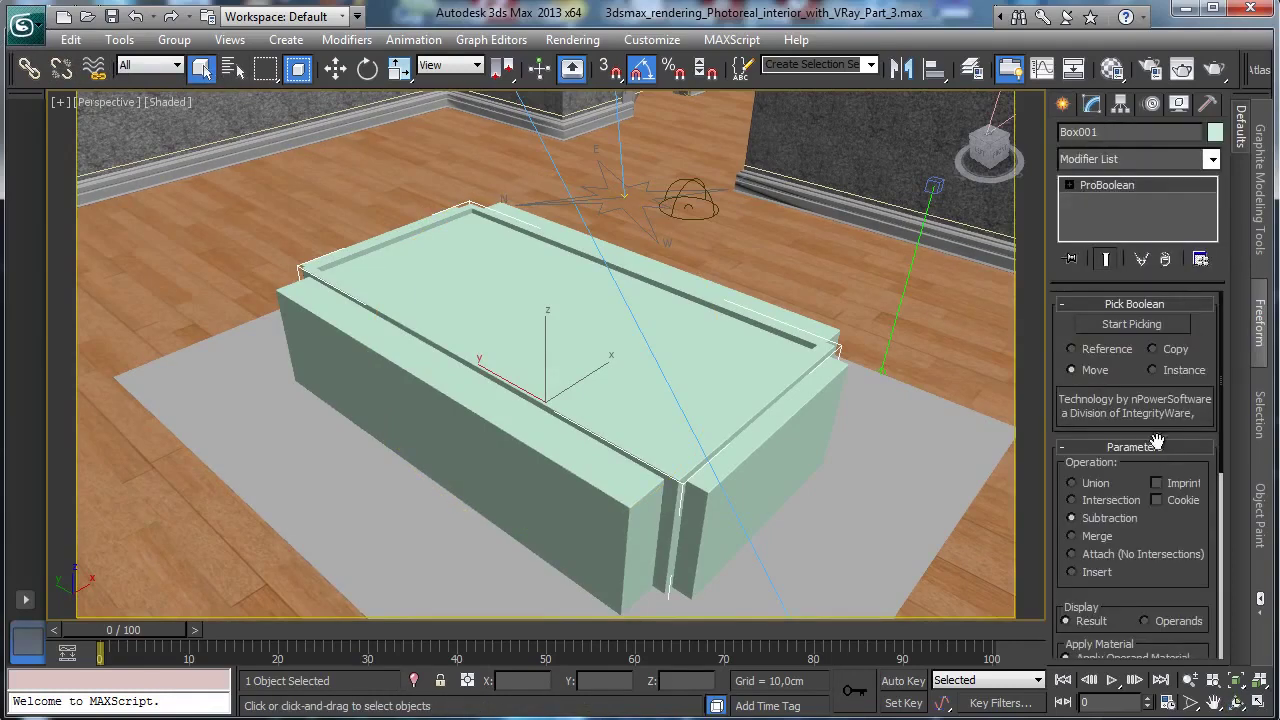
# Pick the groove, slot and inner block as subtraction operands to hollow the frame.
pyautogui.click(1131, 324)
pyautogui.click(772, 309)
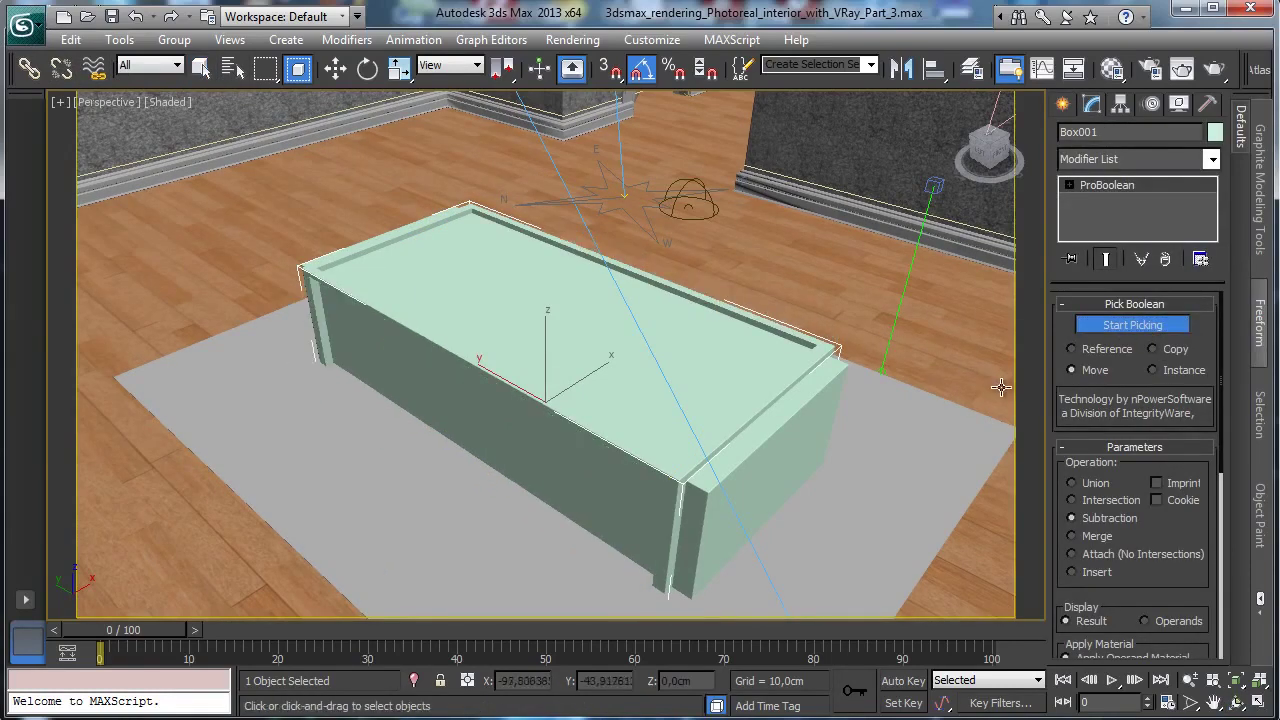
pyautogui.click(788, 421)
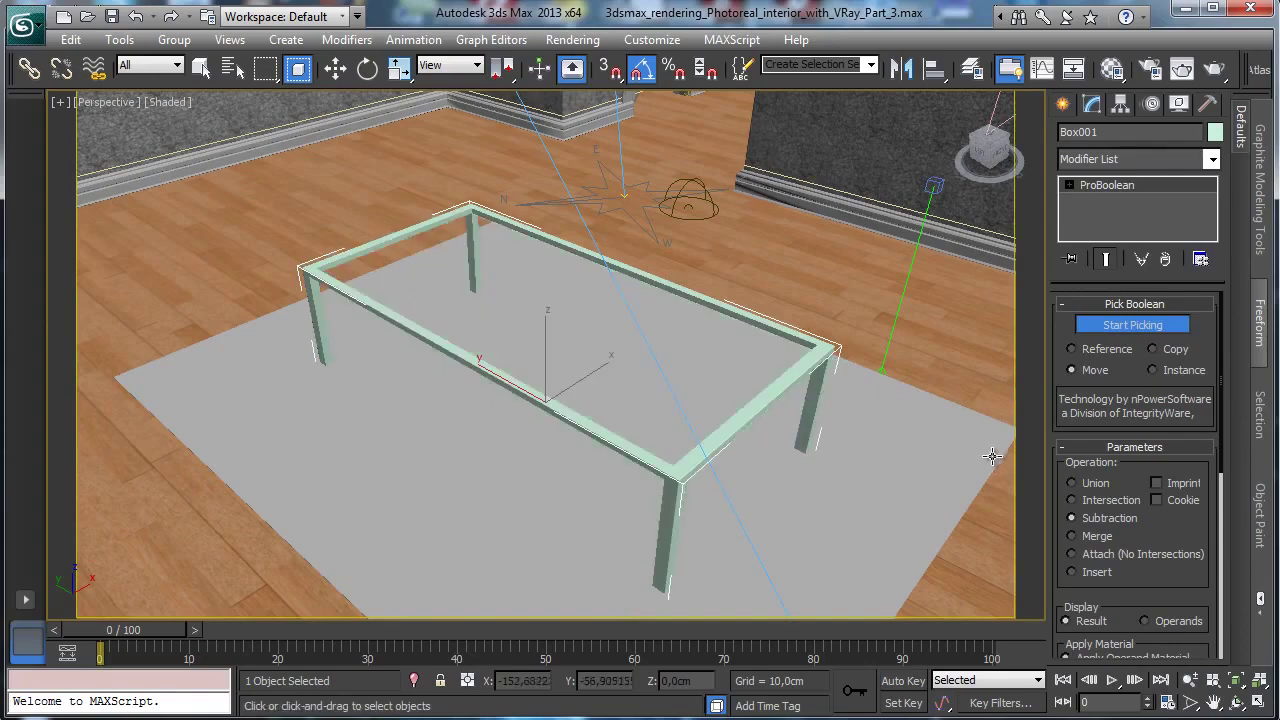
pyautogui.click(1166, 326)
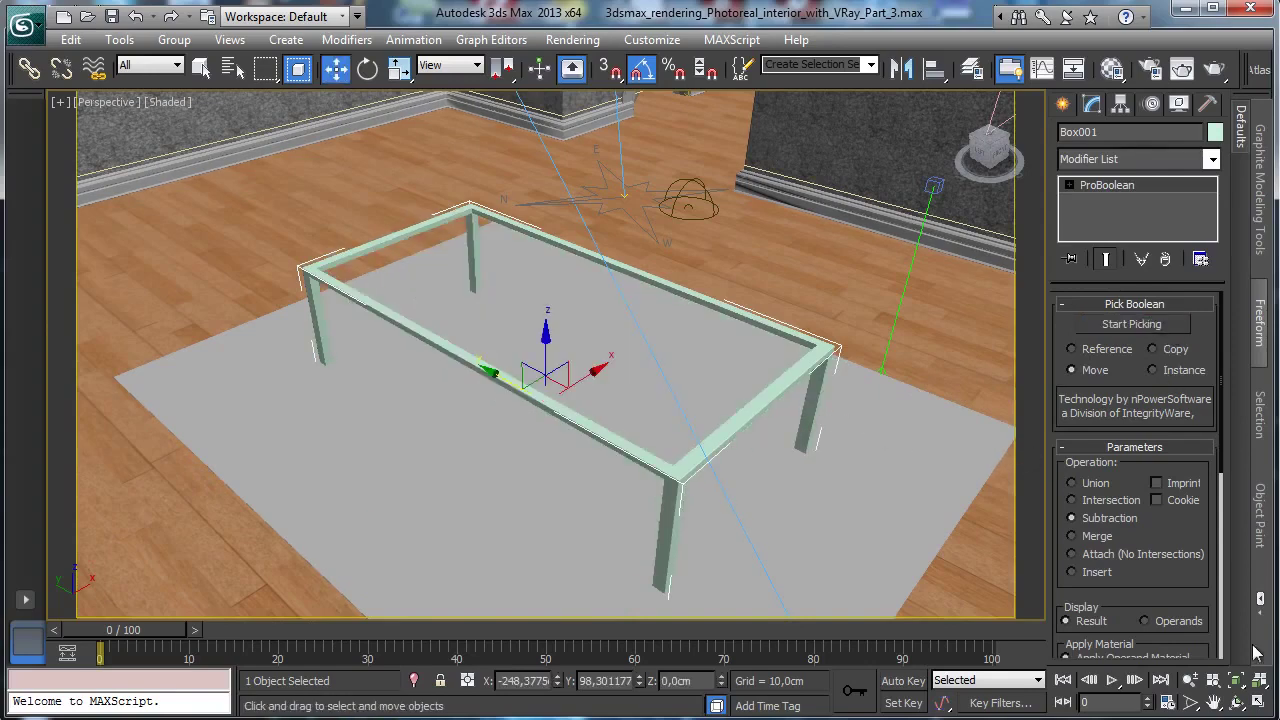
# Orbit around the table frame and collapse it to an Editable Mesh.
pyautogui.click(1237, 706)
pyautogui.moveTo(663, 429); pyautogui.dragTo(609, 395)
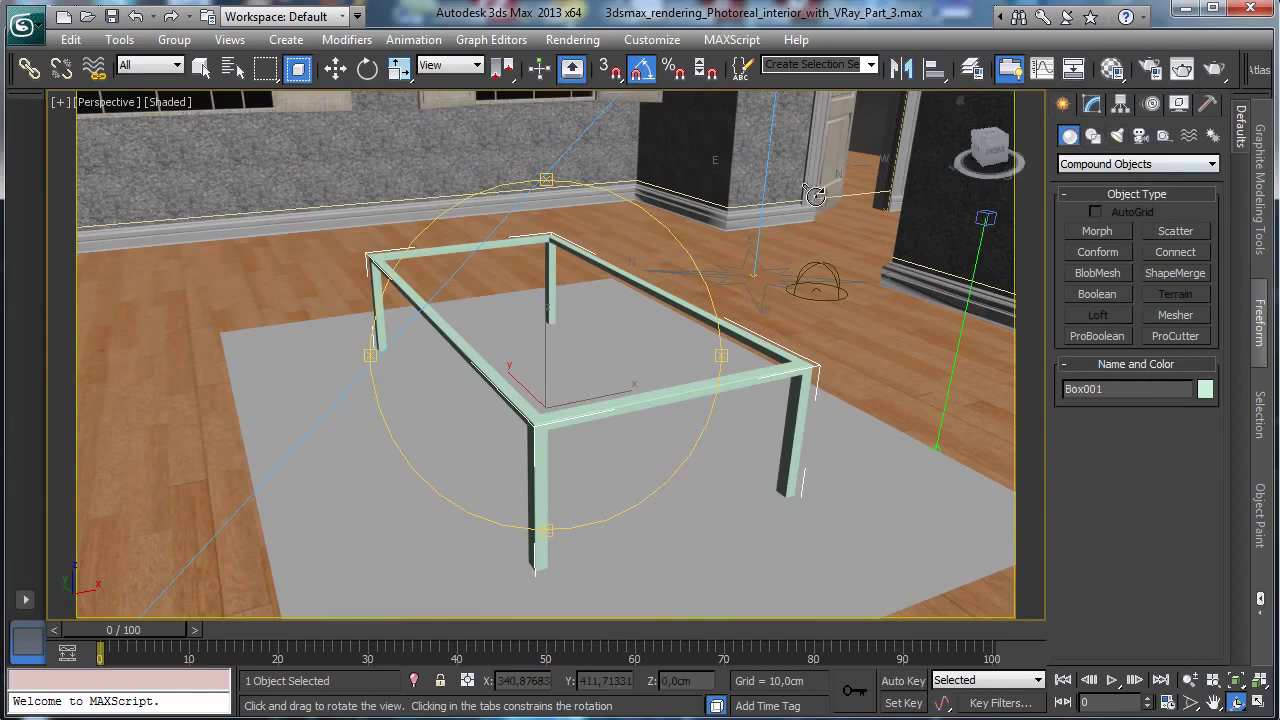
pyautogui.press('q')
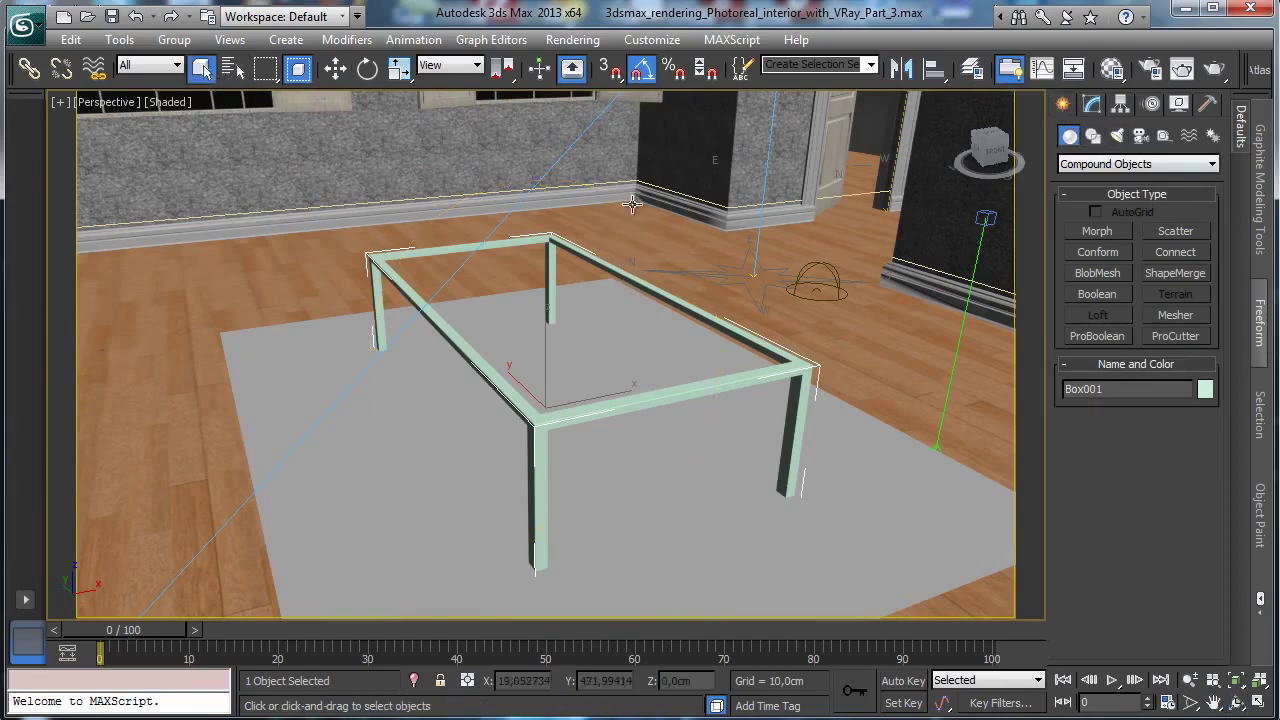
pyautogui.rightClick(571, 259)
pyautogui.moveTo(722, 437)
pyautogui.click(870, 441)
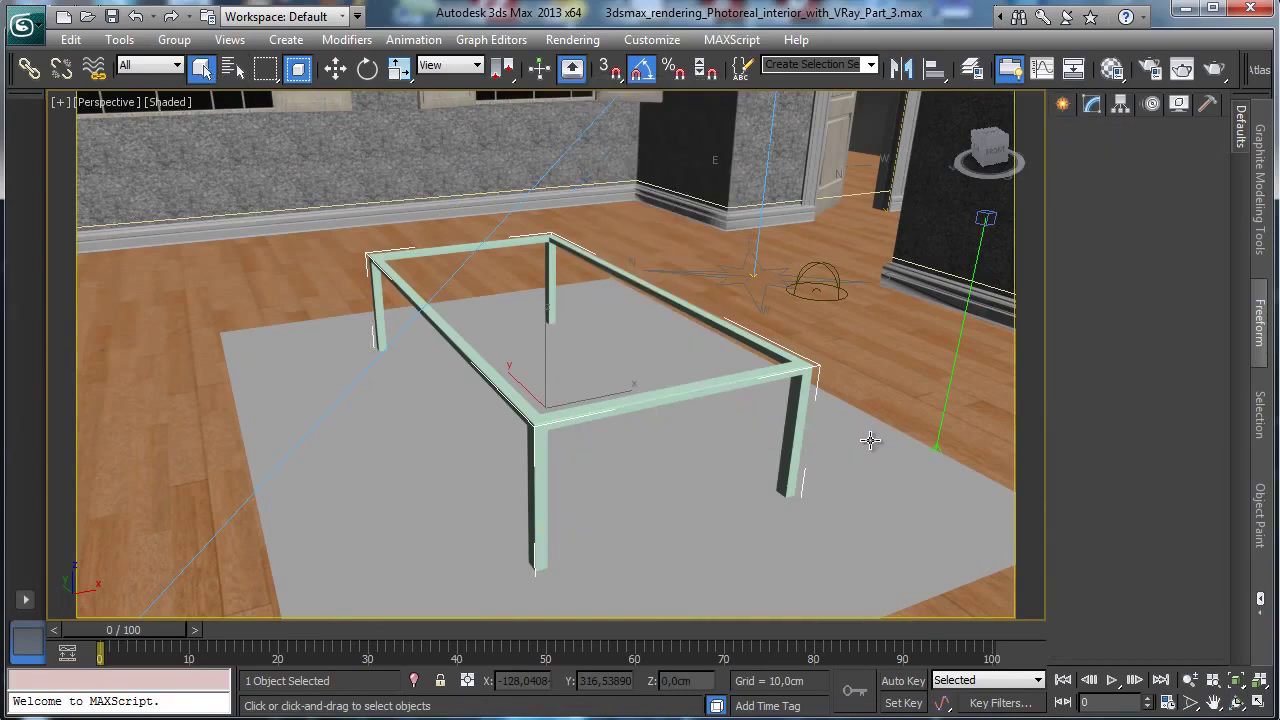
# Enter Edge mode, pick a frame edge and maximize the Perspective view.
pyautogui.click(1108, 331)
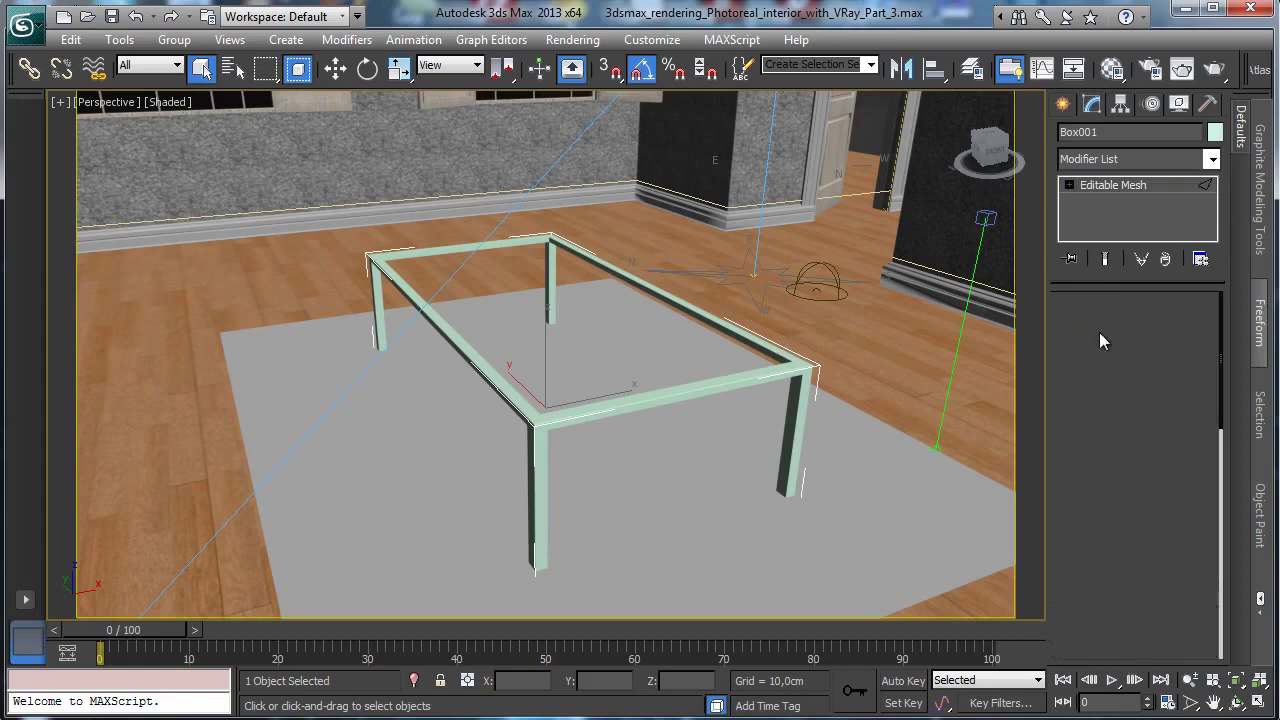
pyautogui.click(772, 348)
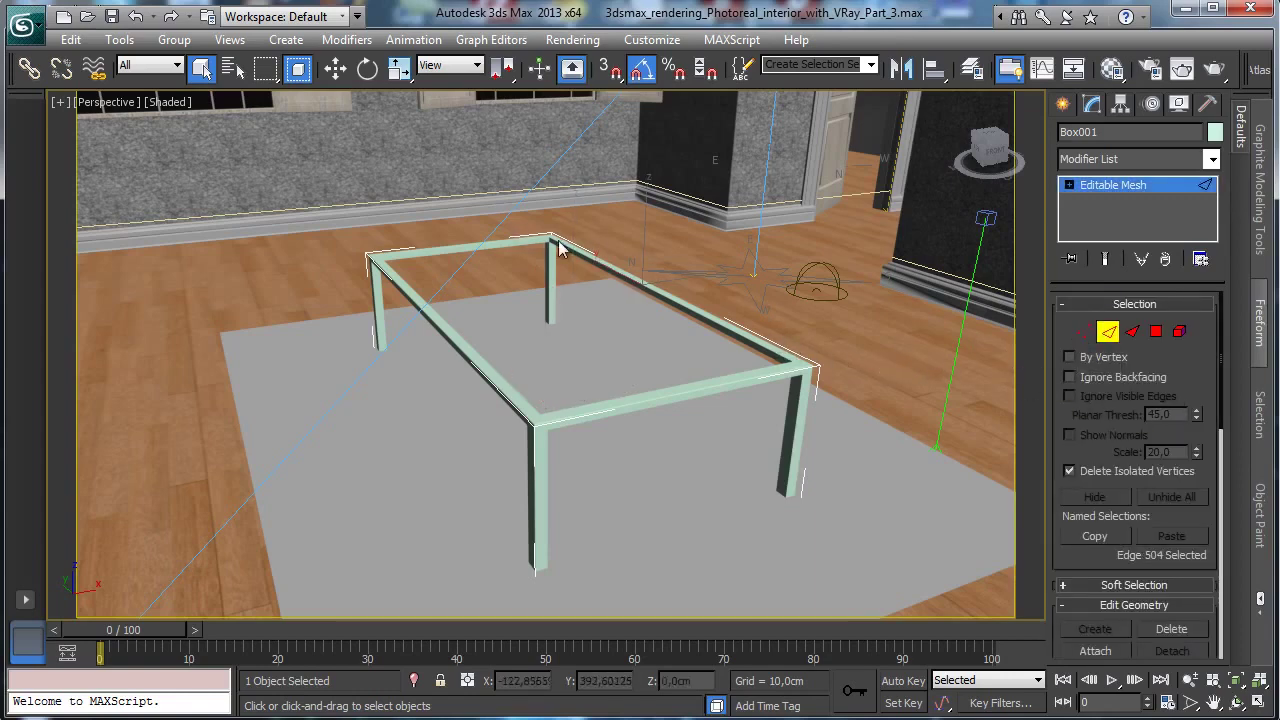
pyautogui.click(1259, 702)
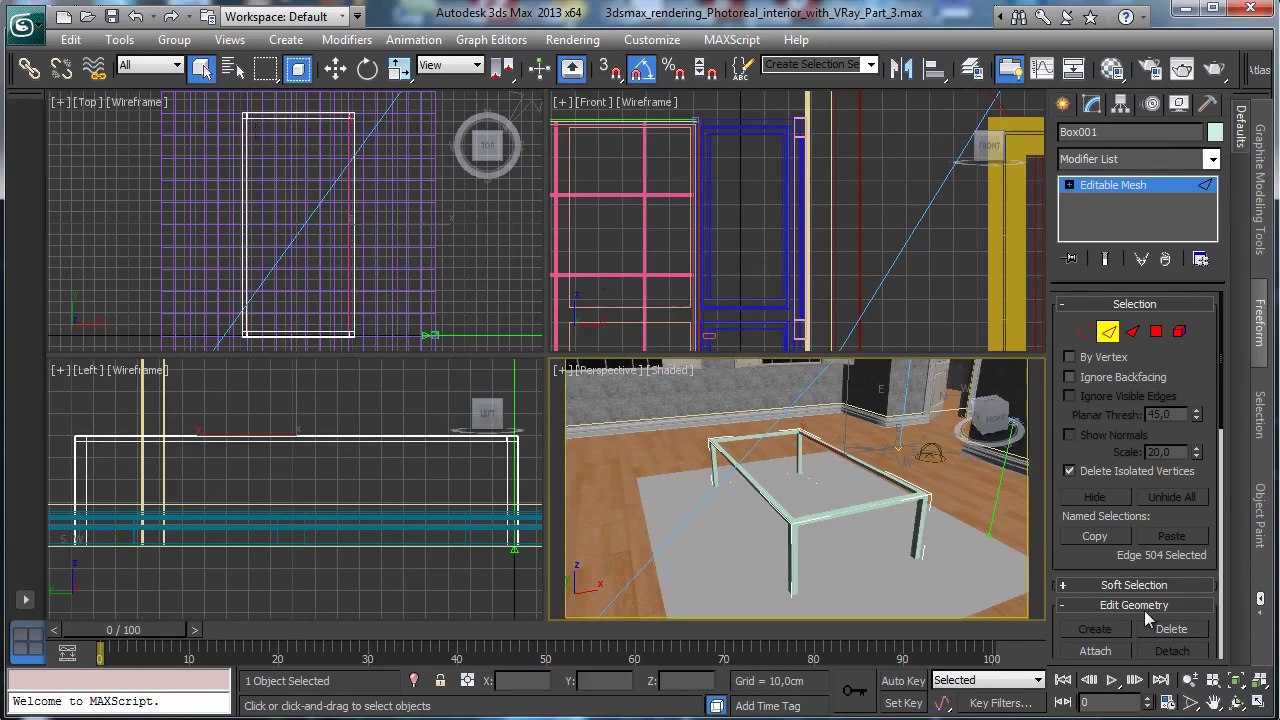
pyautogui.rightClick(829, 476)
pyautogui.hotkey('alt', 'w')
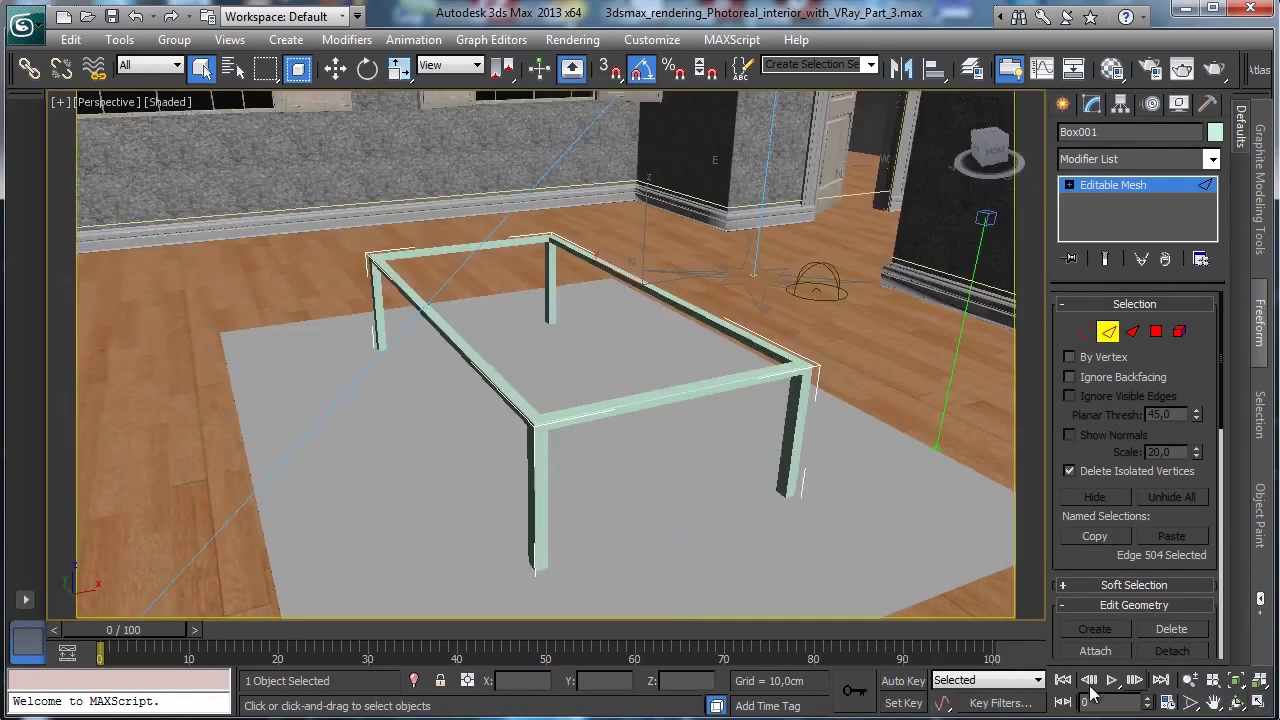
# Isolate the table frame and convert it to Editable Poly.
pyautogui.click(414, 681)
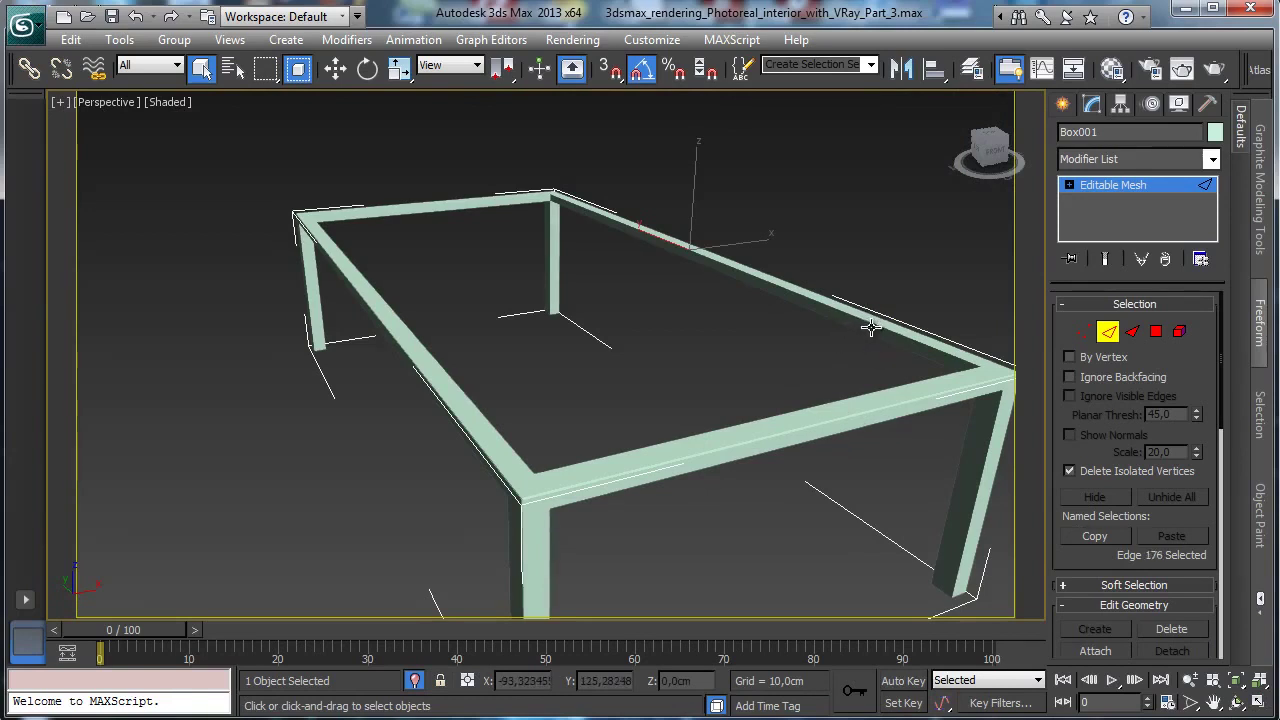
pyautogui.rightClick(752, 250)
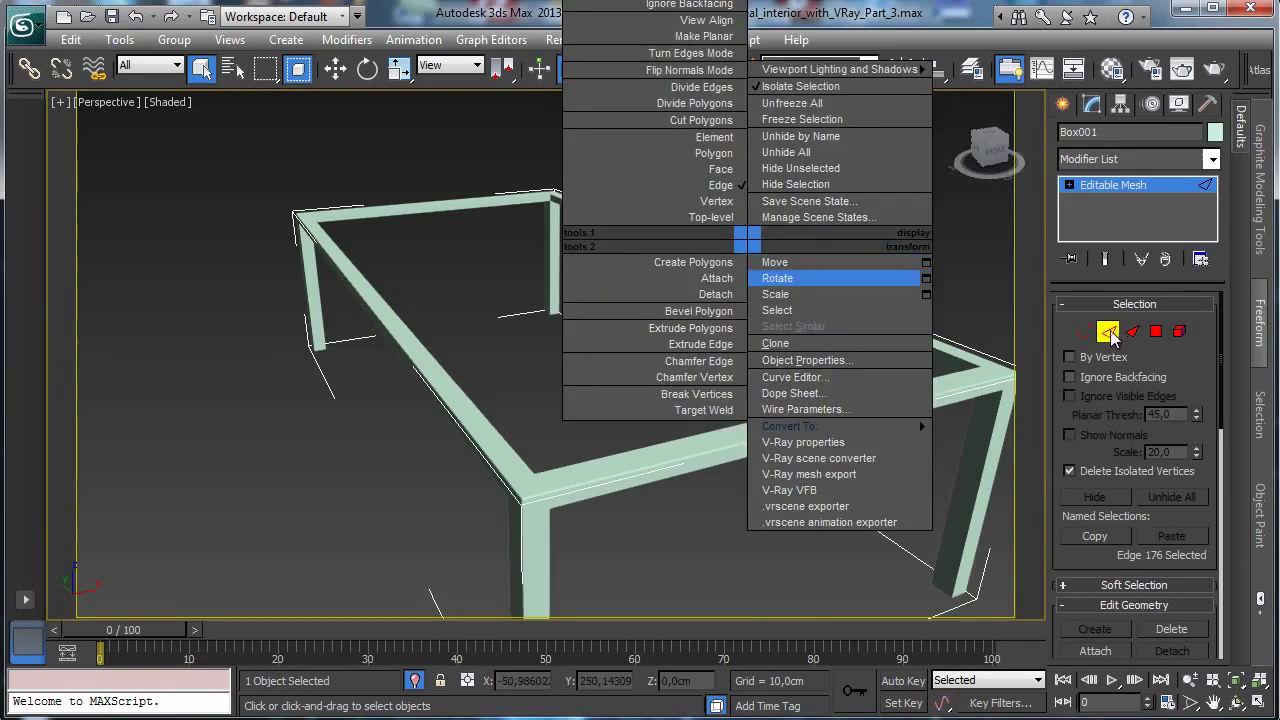
pyautogui.rightClick(786, 298)
pyautogui.moveTo(900, 483)
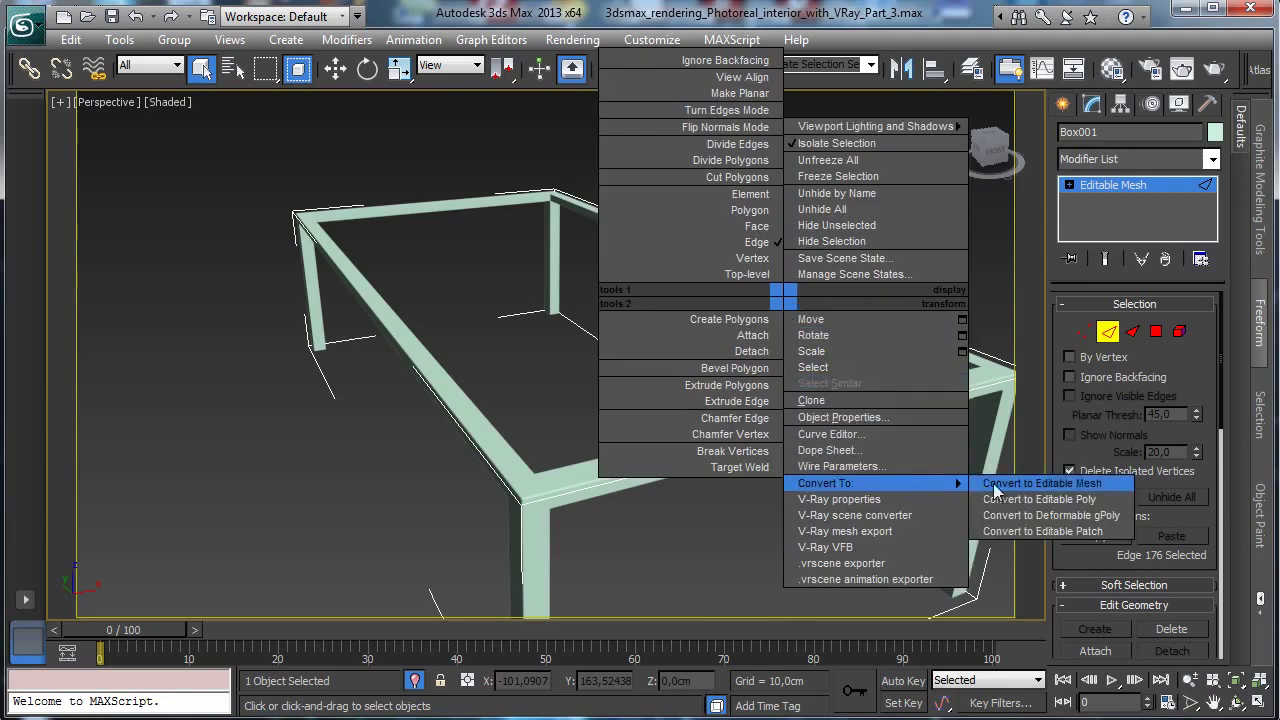
pyautogui.click(1000, 499)
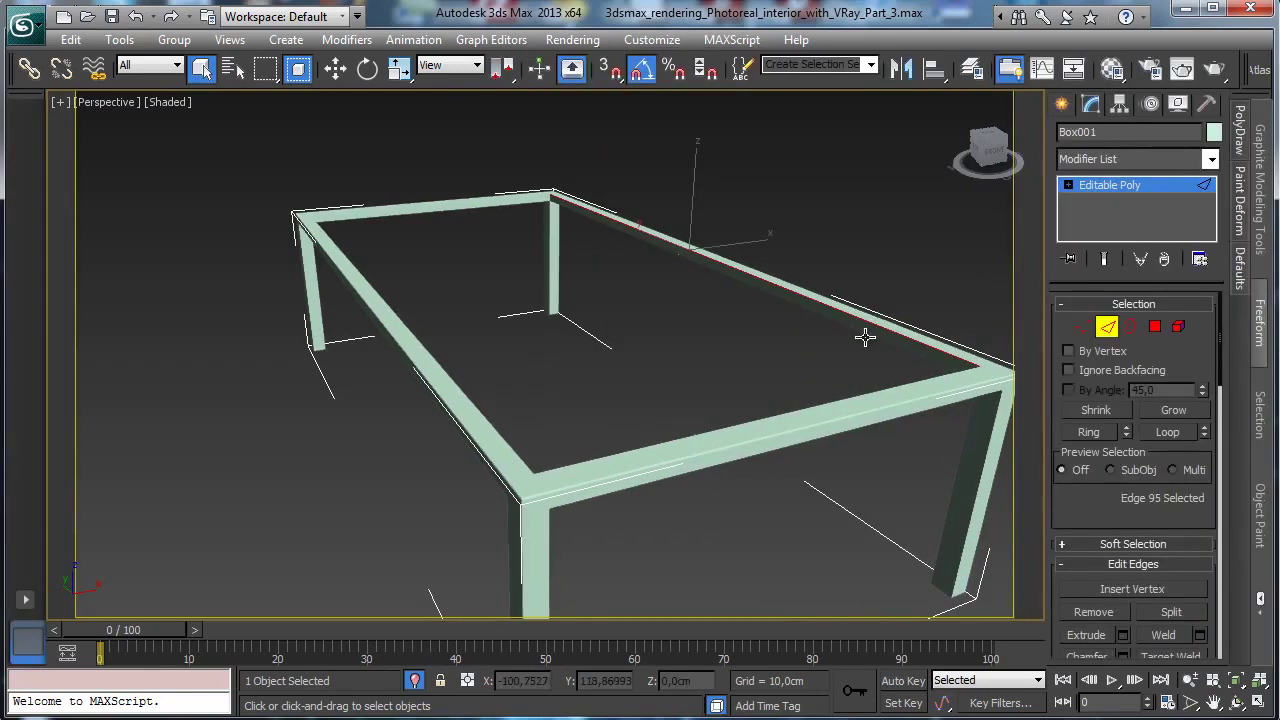
# Select the inner top edges of the front, left and back rails, orbiting to reach the far side.
pyautogui.keyDown('ctrl'); pyautogui.click(918, 380); pyautogui.keyUp('ctrl')
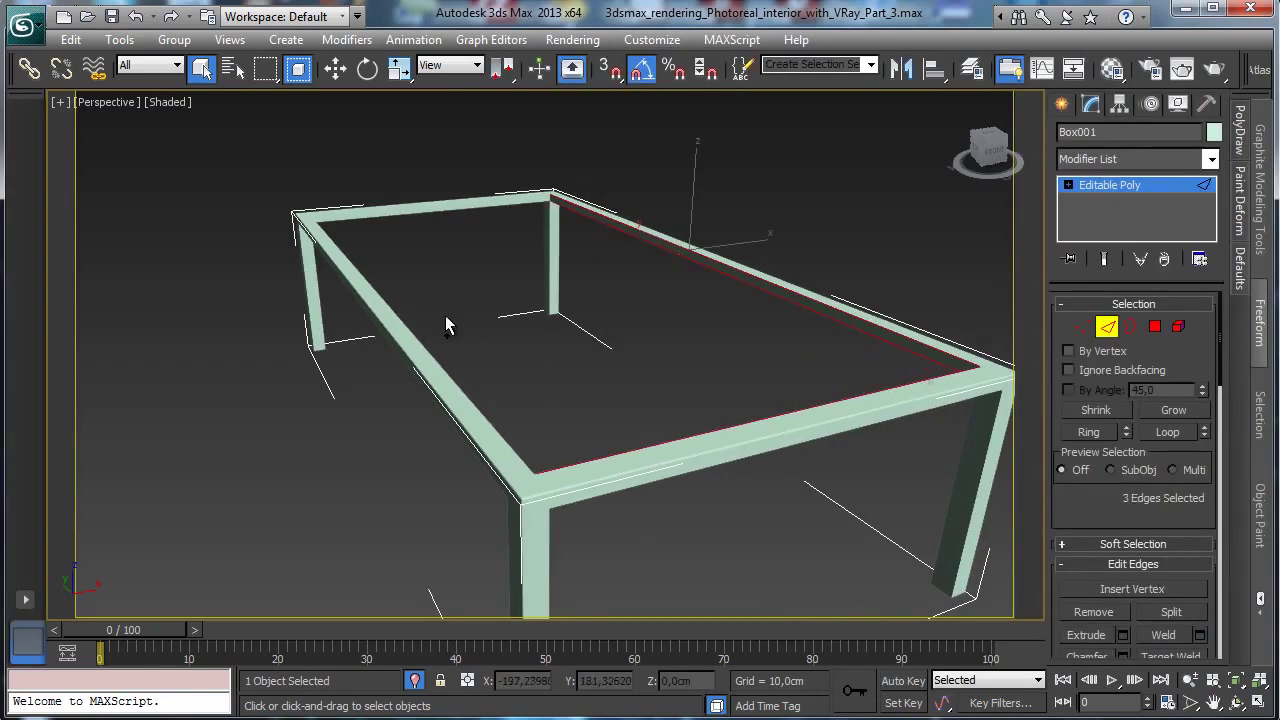
pyautogui.keyDown('ctrl'); pyautogui.click(449, 323); pyautogui.keyUp('ctrl')
pyautogui.keyDown('ctrl'); pyautogui.click(364, 212); pyautogui.keyUp('ctrl')
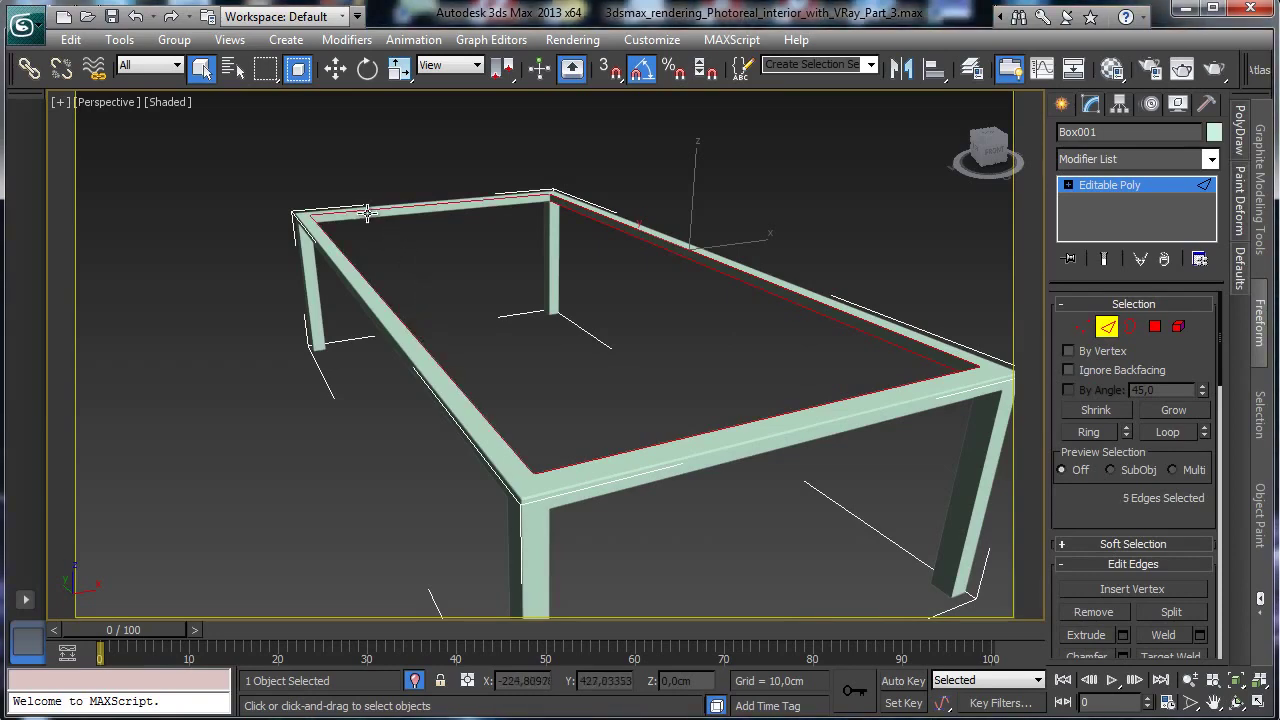
pyautogui.keyDown('ctrl'); pyautogui.click(366, 216); pyautogui.keyUp('ctrl')
pyautogui.click(1238, 703)
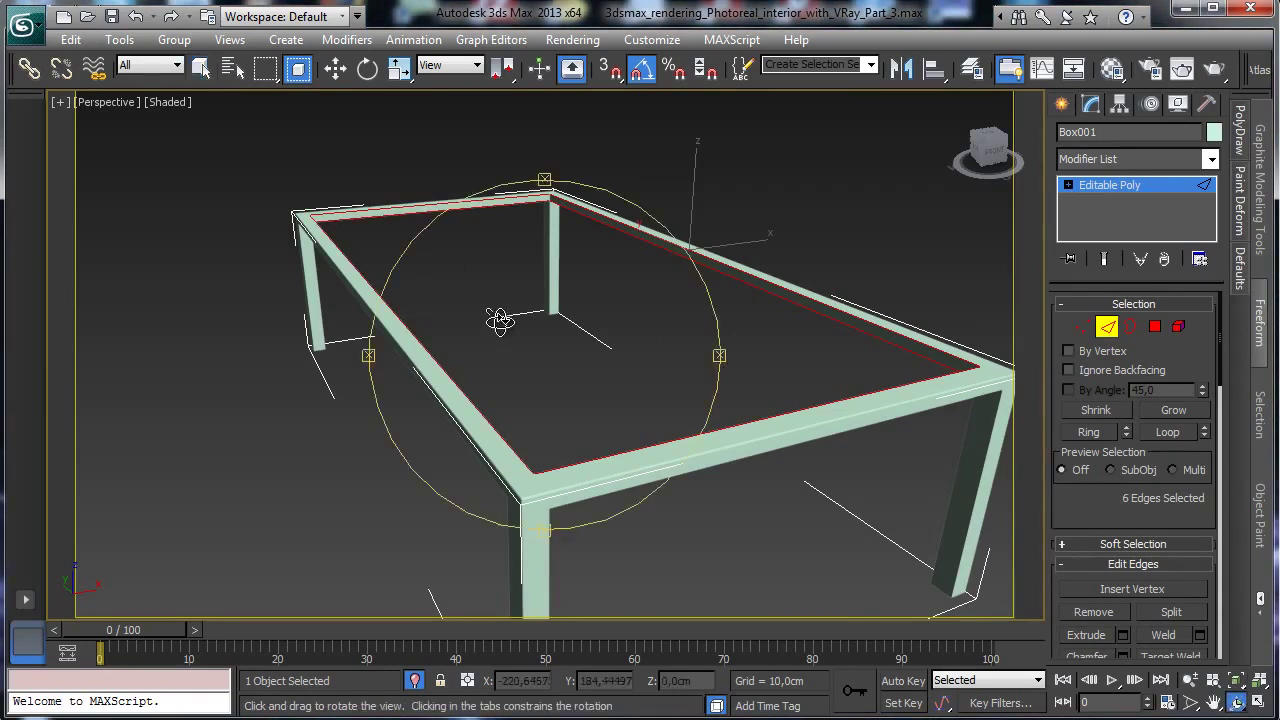
pyautogui.moveTo(500, 314); pyautogui.dragTo(440, 240)
pyautogui.click(201, 67)
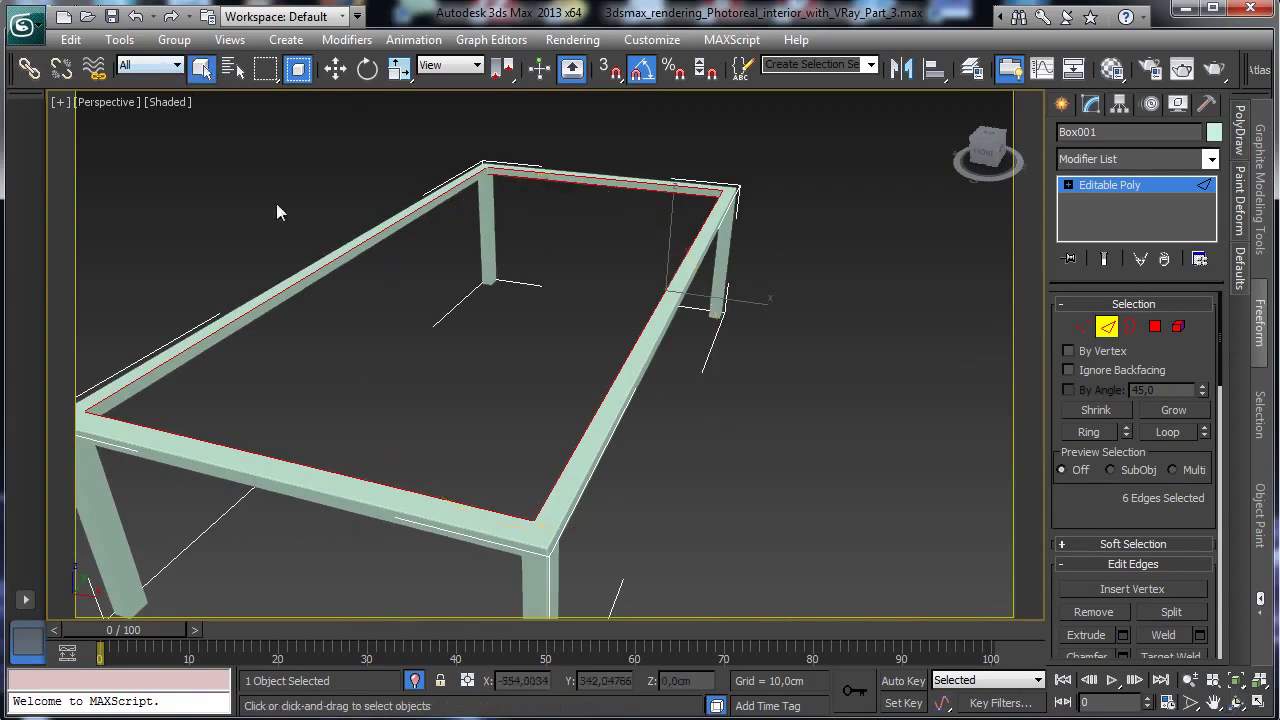
pyautogui.keyDown('ctrl'); pyautogui.click(302, 293); pyautogui.keyUp('ctrl')
# Add the front beam and leg edges from several orbited angles, totalling 14 selected edges.
pyautogui.click(1238, 703)
pyautogui.moveTo(633, 400); pyautogui.dragTo(723, 349)
pyautogui.click(201, 67)
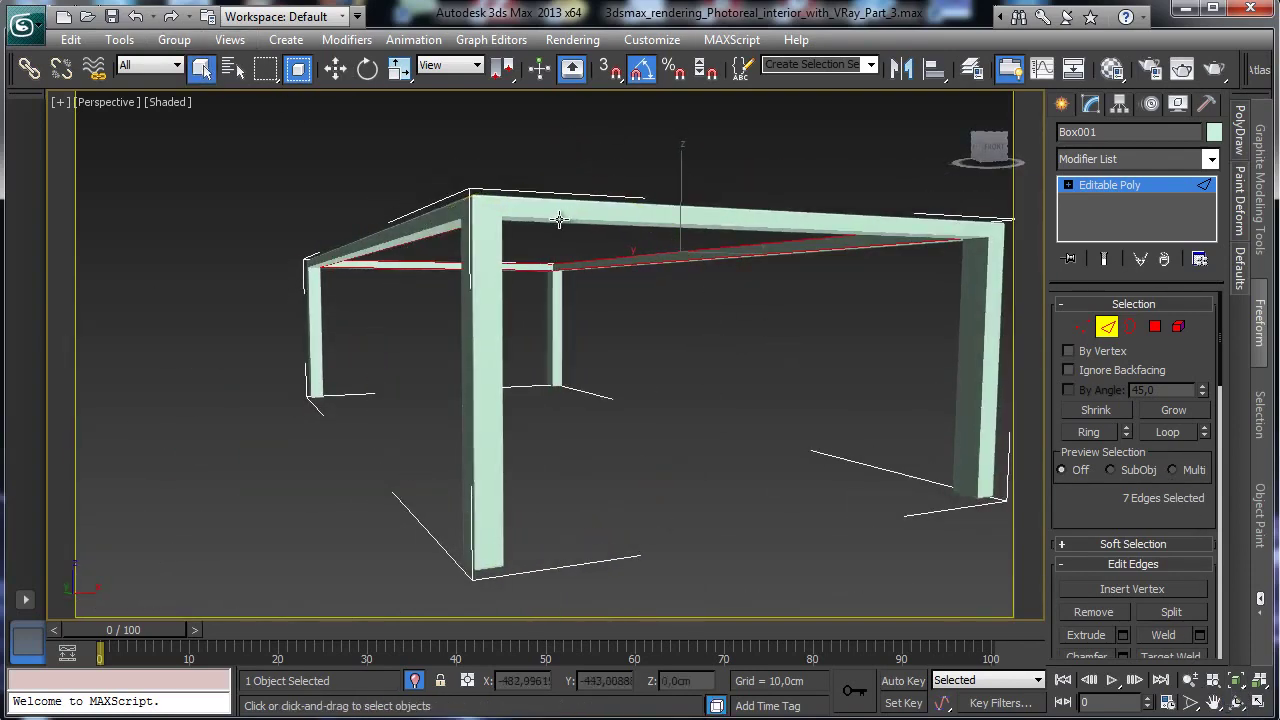
pyautogui.keyDown('ctrl'); pyautogui.click(530, 221); pyautogui.keyUp('ctrl')
pyautogui.keyDown('ctrl'); pyautogui.click(502, 240); pyautogui.keyUp('ctrl')
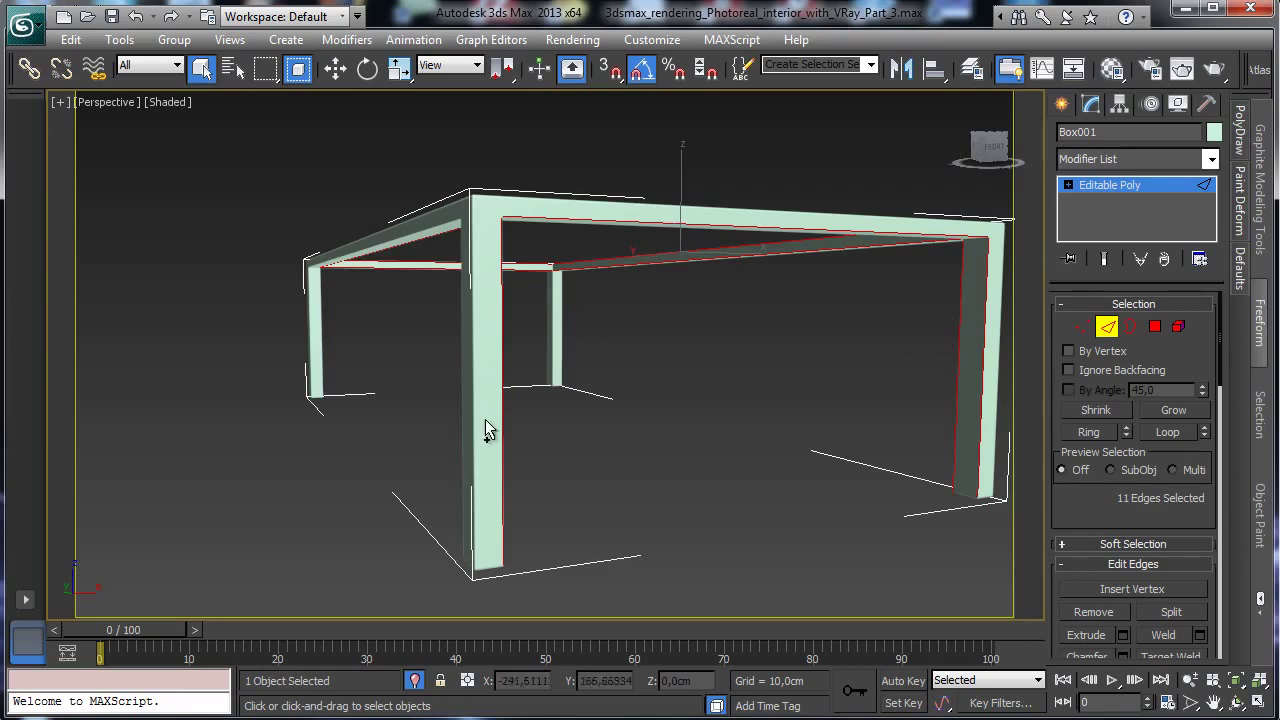
pyautogui.click(1238, 704)
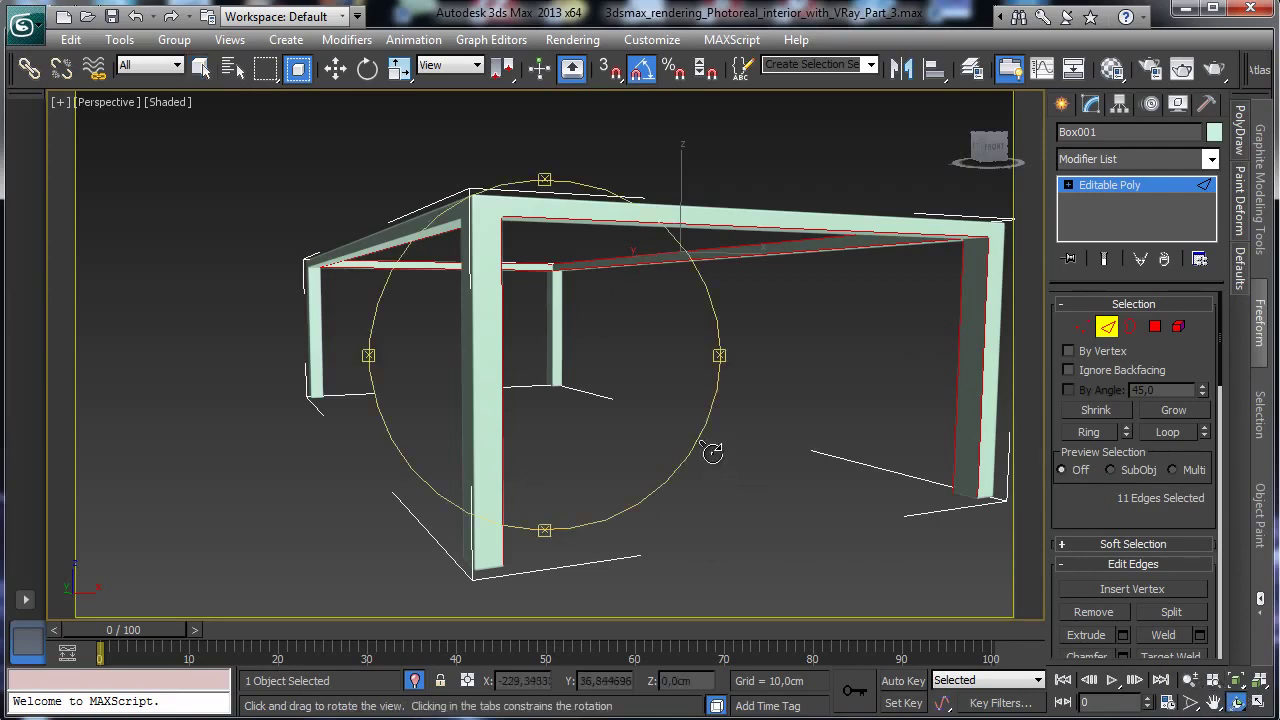
pyautogui.moveTo(580, 395); pyautogui.dragTo(742, 401)
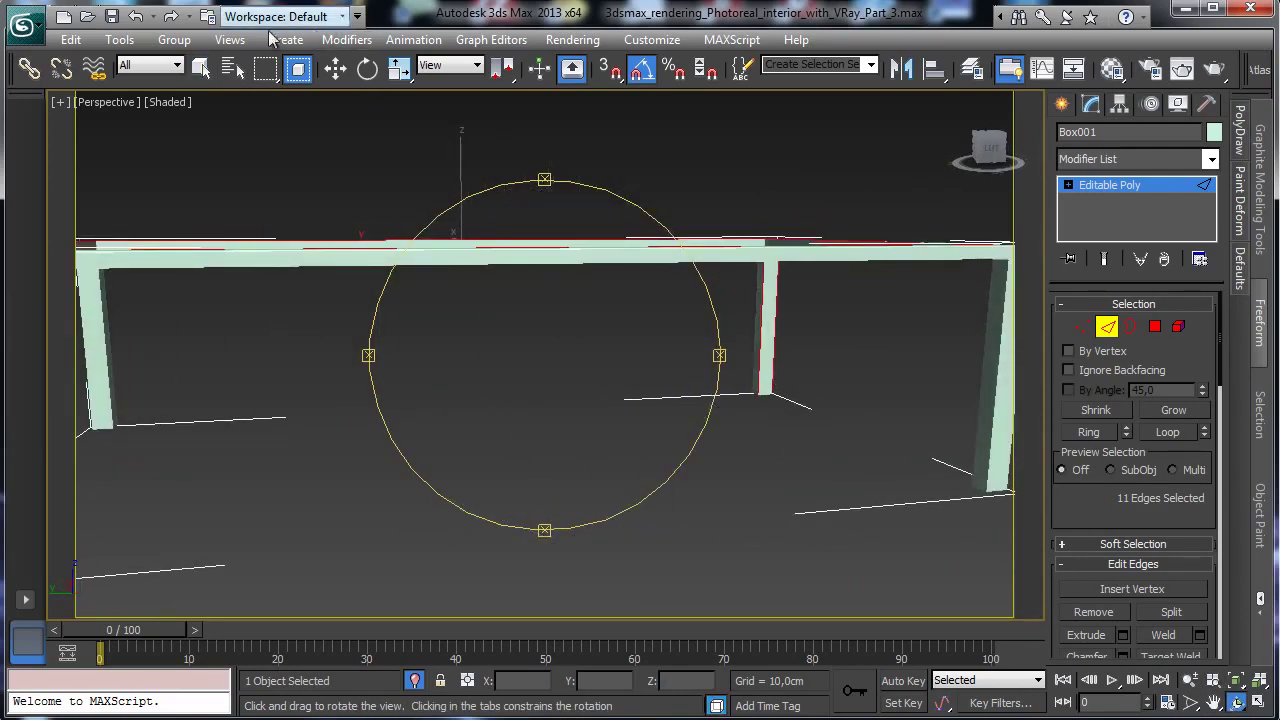
pyautogui.rightClick(305, 112)
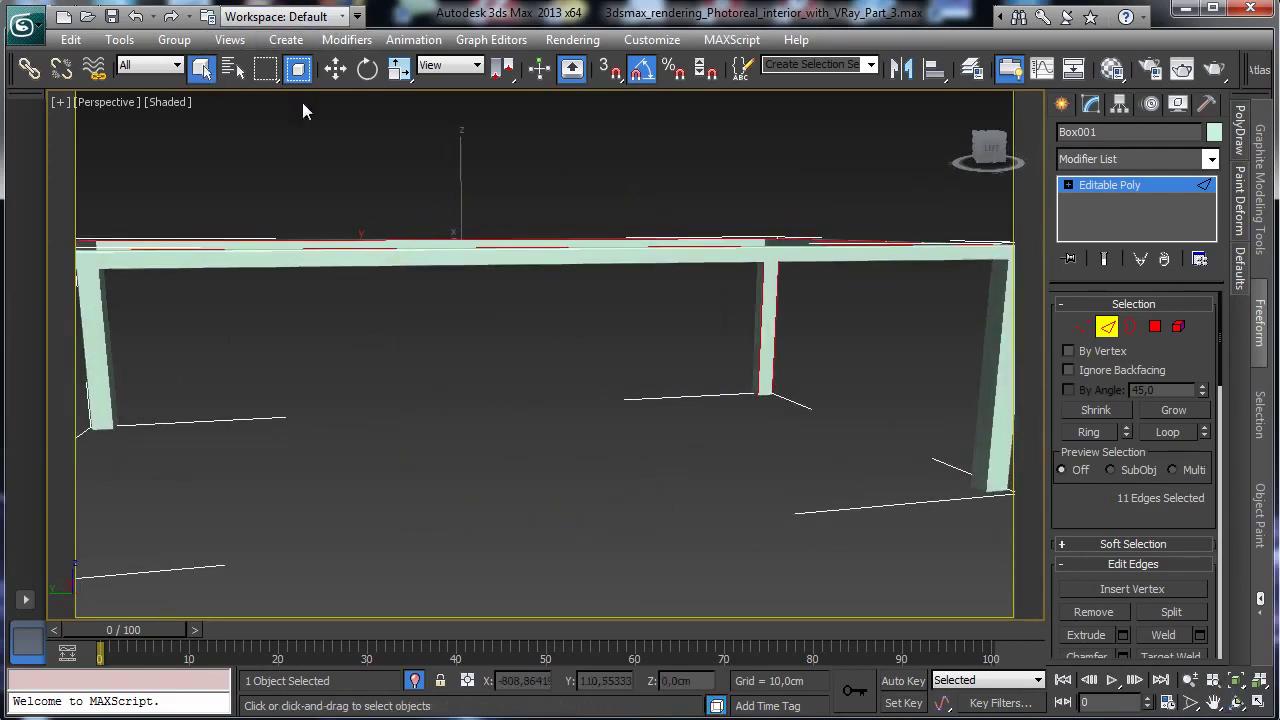
pyautogui.keyDown('ctrl'); pyautogui.click(1006, 305); pyautogui.keyUp('ctrl')
pyautogui.keyDown('ctrl'); pyautogui.click(916, 262); pyautogui.keyUp('ctrl')
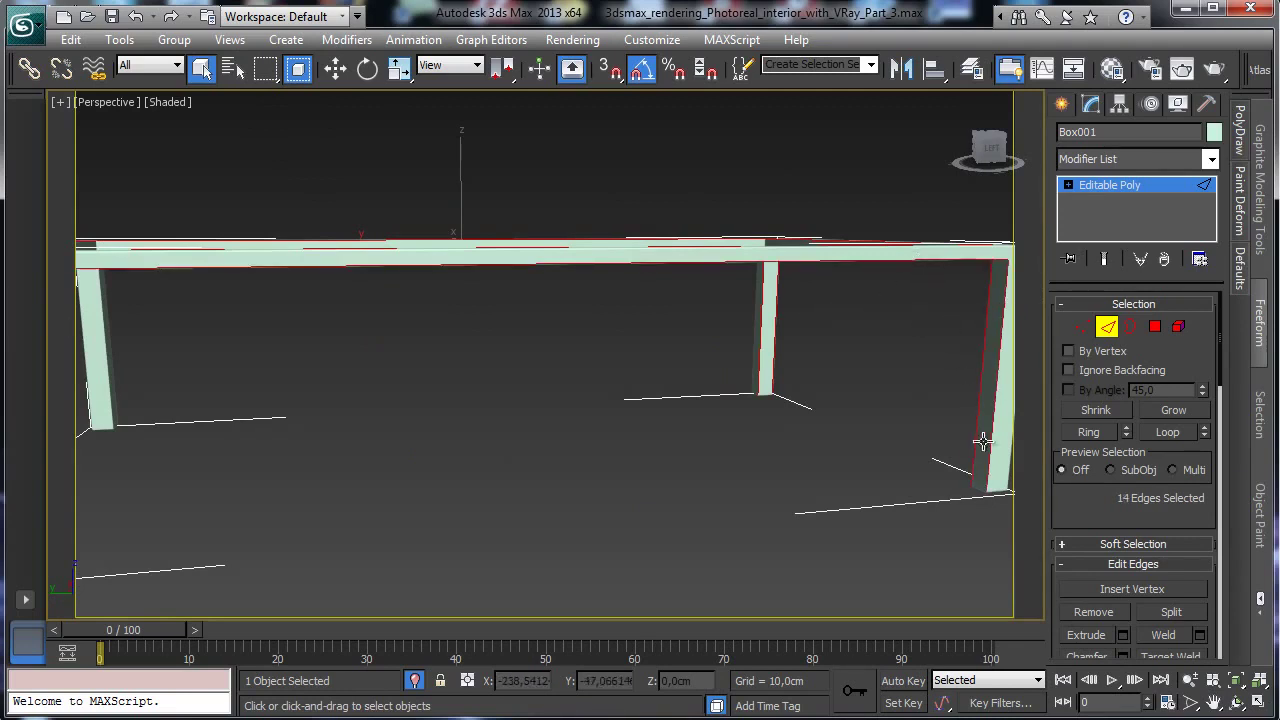
pyautogui.click(1238, 704)
pyautogui.moveTo(600, 366); pyautogui.dragTo(650, 324)
# Add the leg's left vertical edge and the top beam's lower edge to the edge selection.
pyautogui.click(200, 67)
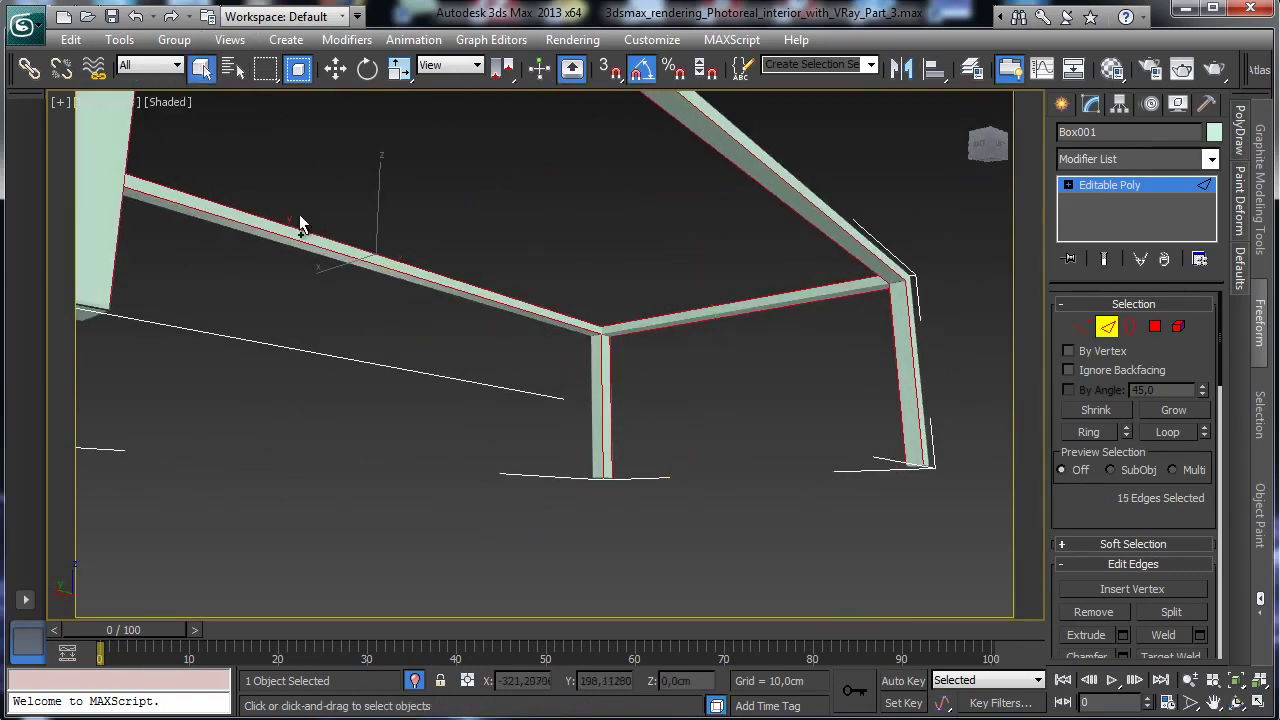
pyautogui.keyDown('ctrl'); pyautogui.click(592, 381); pyautogui.keyUp('ctrl')
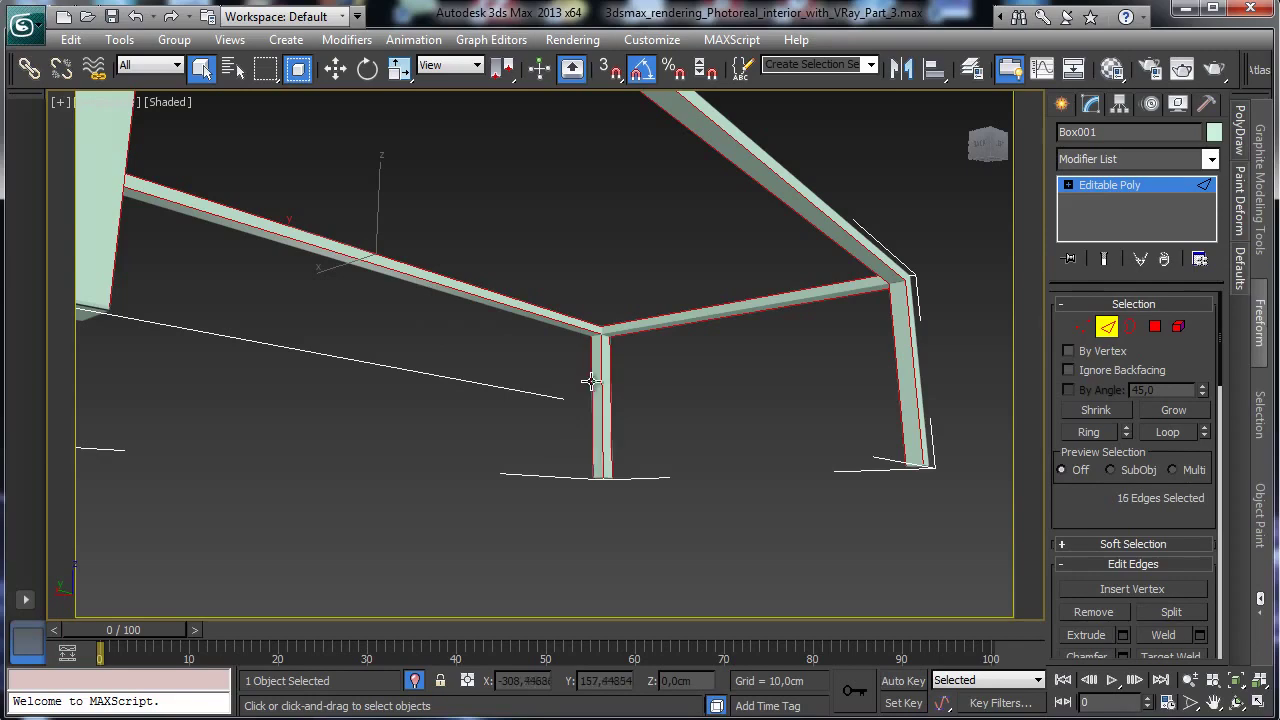
pyautogui.click(1237, 705)
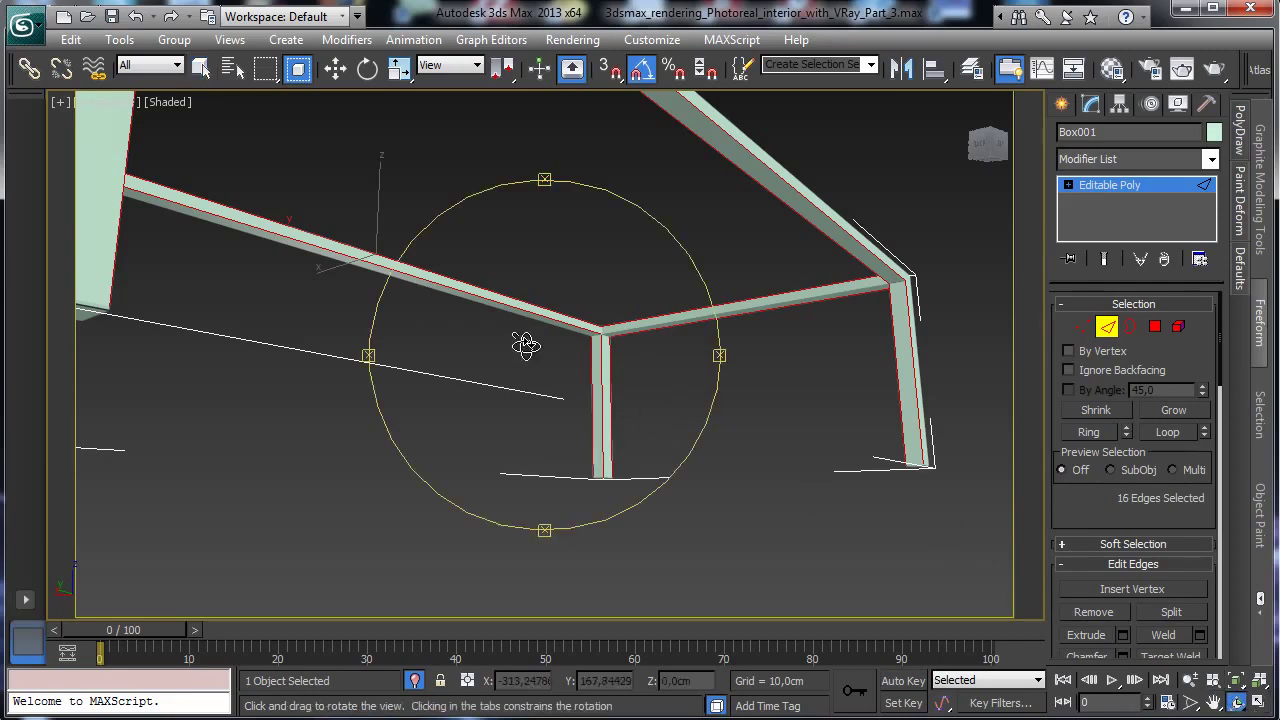
pyautogui.moveTo(523, 343); pyautogui.dragTo(689, 323)
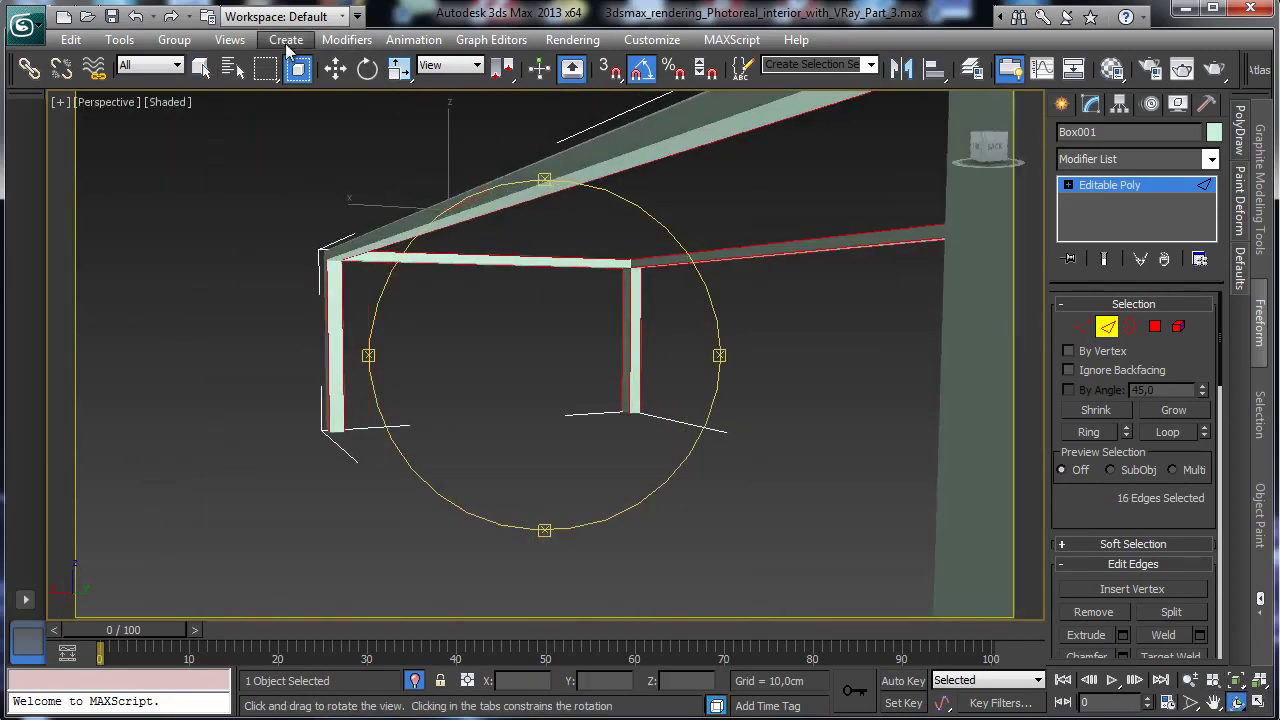
pyautogui.click(209, 76)
pyautogui.keyDown('ctrl'); pyautogui.click(600, 175); pyautogui.keyUp('ctrl')
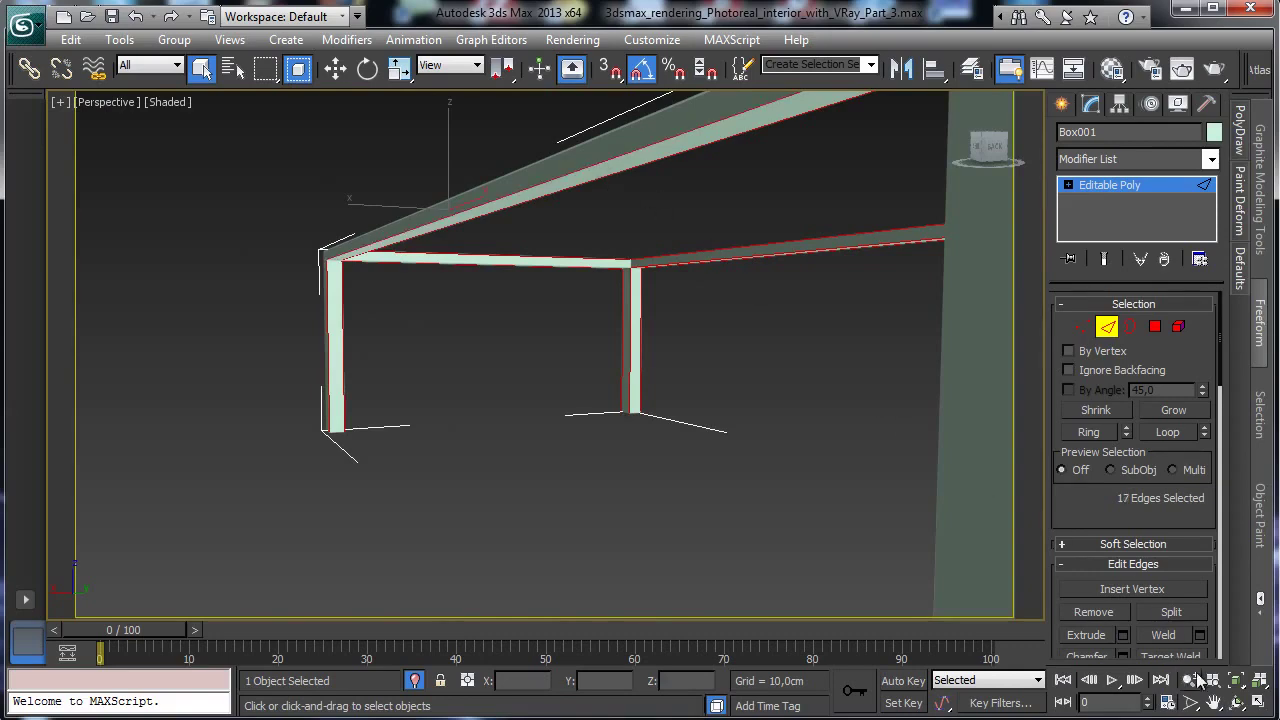
# From outside the frame, add the middle post's edge and two vertical edges of the right post.
pyautogui.click(1237, 705)
pyautogui.moveTo(557, 371); pyautogui.dragTo(970, 490)
pyautogui.click(1213, 703)
pyautogui.moveTo(889, 438); pyautogui.dragTo(598, 451)
pyautogui.click(200, 67)
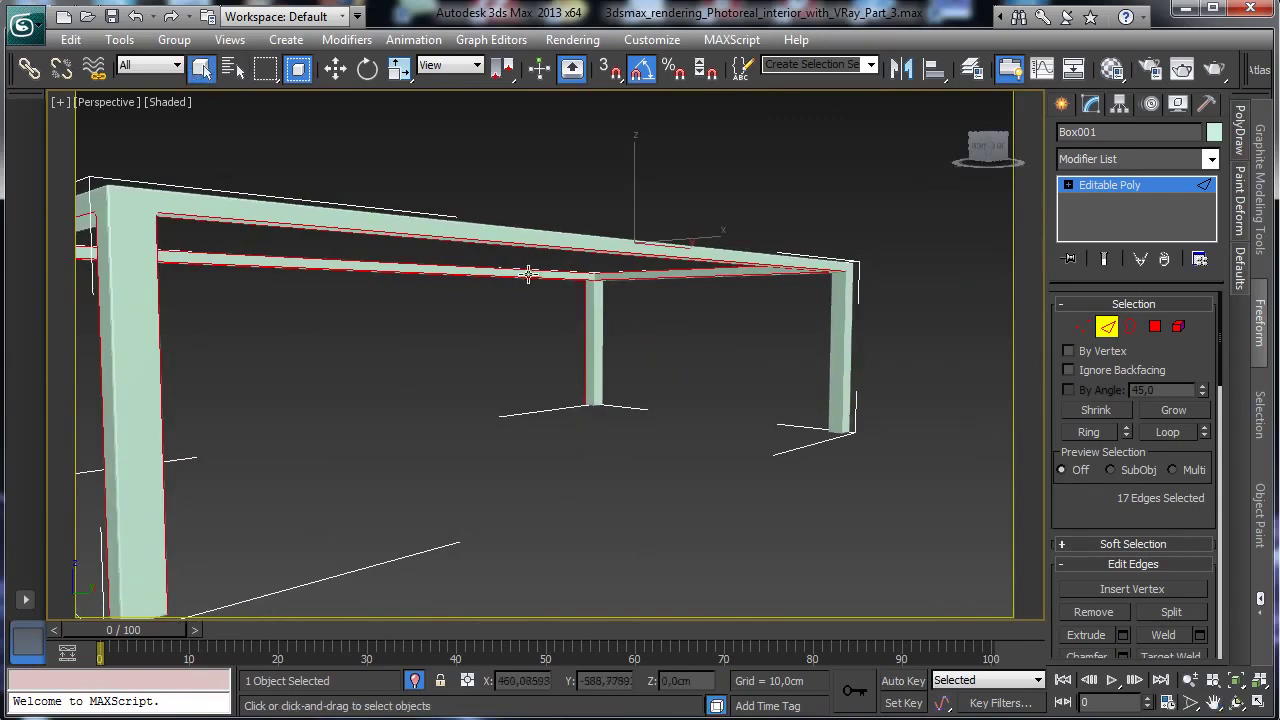
pyautogui.keyDown('ctrl'); pyautogui.click(597, 300); pyautogui.keyUp('ctrl')
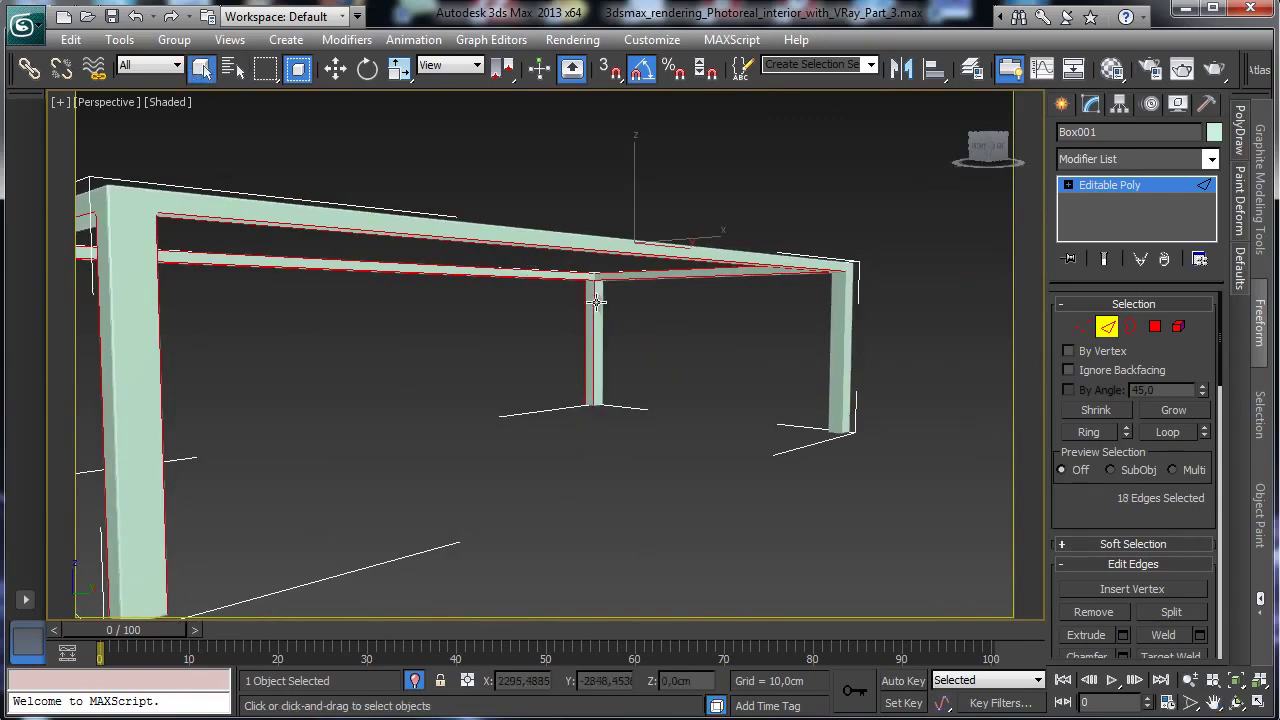
pyautogui.keyDown('ctrl'); pyautogui.click(828, 334); pyautogui.keyUp('ctrl')
pyautogui.keyDown('ctrl'); pyautogui.click(852, 352); pyautogui.keyUp('ctrl')
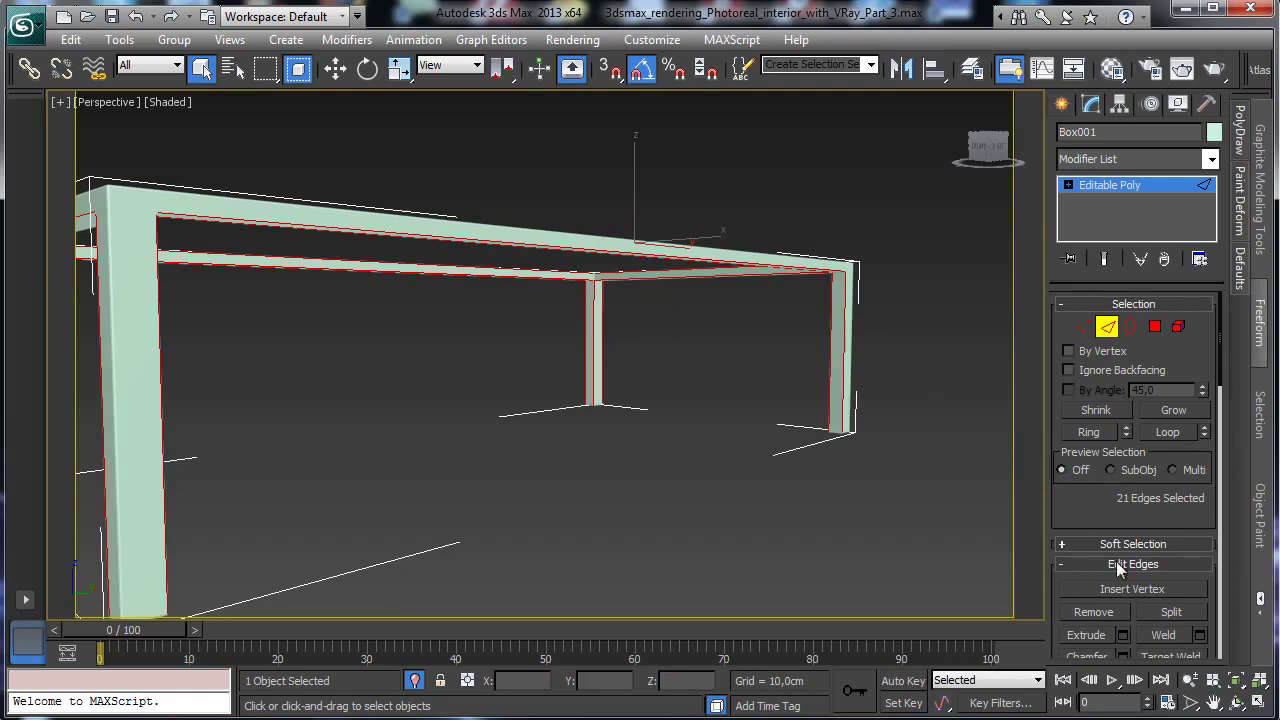
# From below, add the left leg, top front beam and one more beam edge, reaching 24 edges.
pyautogui.click(1236, 703)
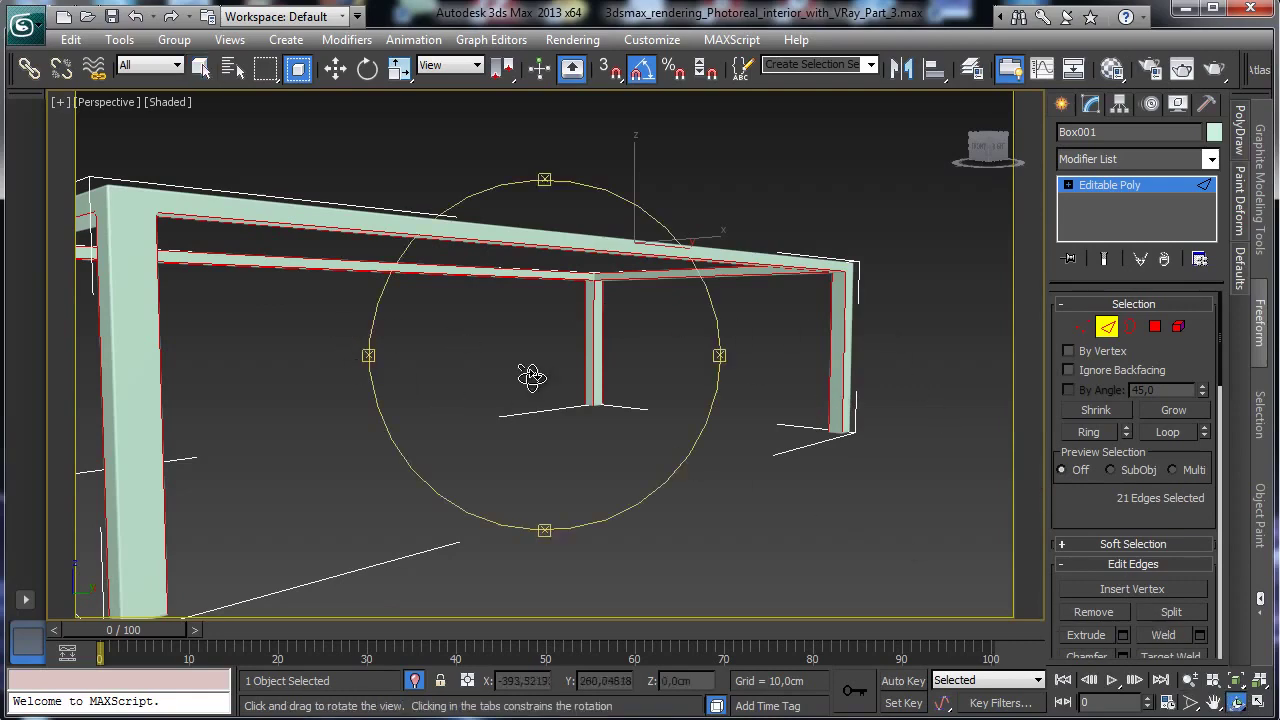
pyautogui.moveTo(528, 374); pyautogui.dragTo(283, 363)
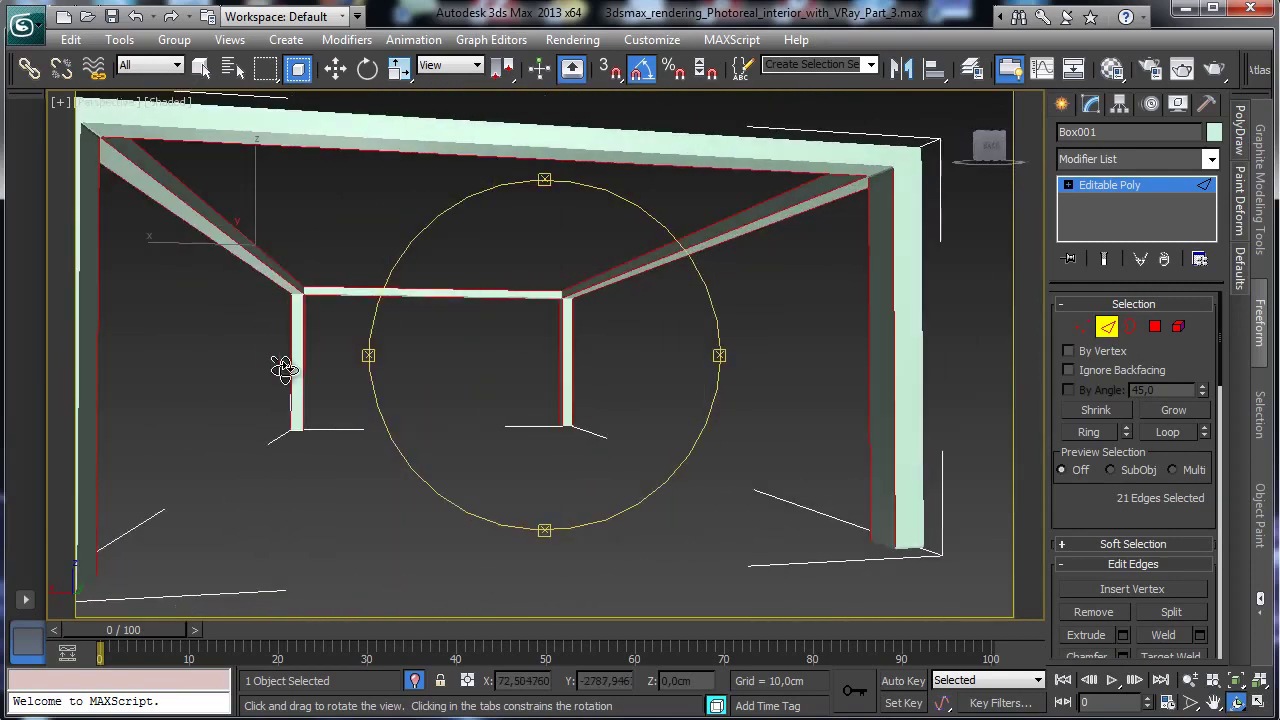
pyautogui.click(201, 67)
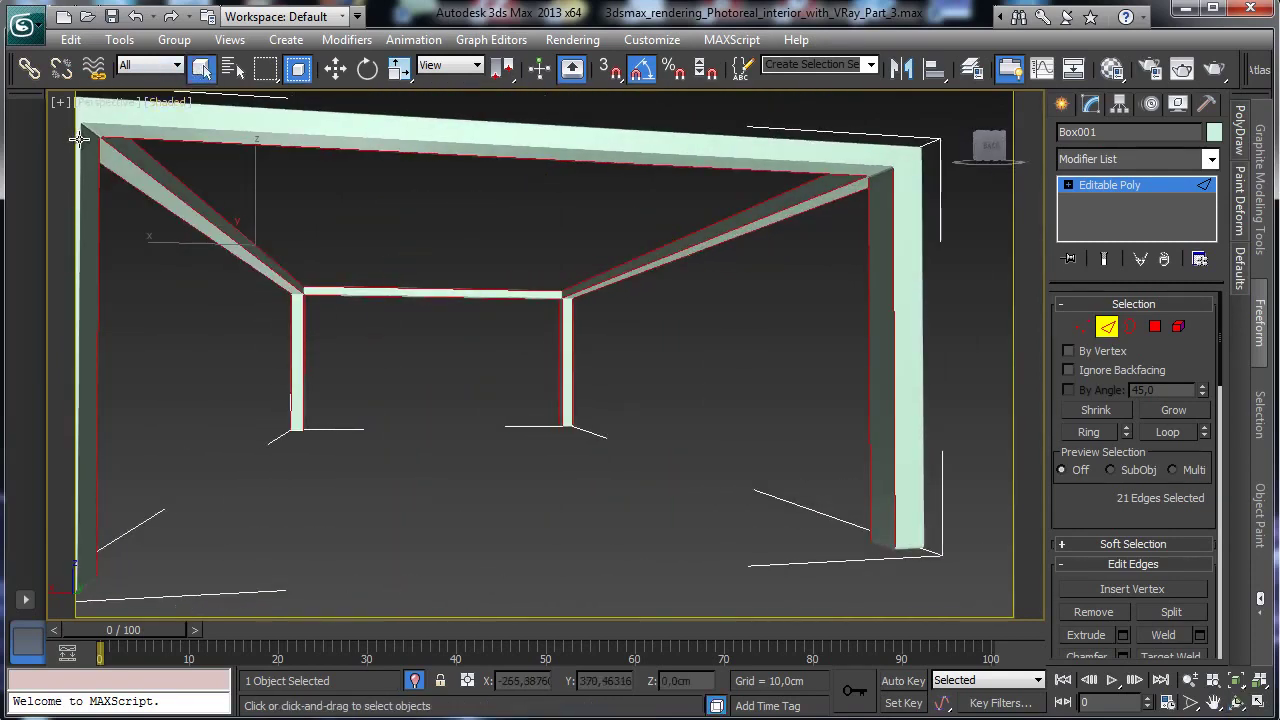
pyautogui.keyDown('ctrl'); pyautogui.click(78, 140); pyautogui.keyUp('ctrl')
pyautogui.keyDown('ctrl'); pyautogui.click(172, 127); pyautogui.keyUp('ctrl')
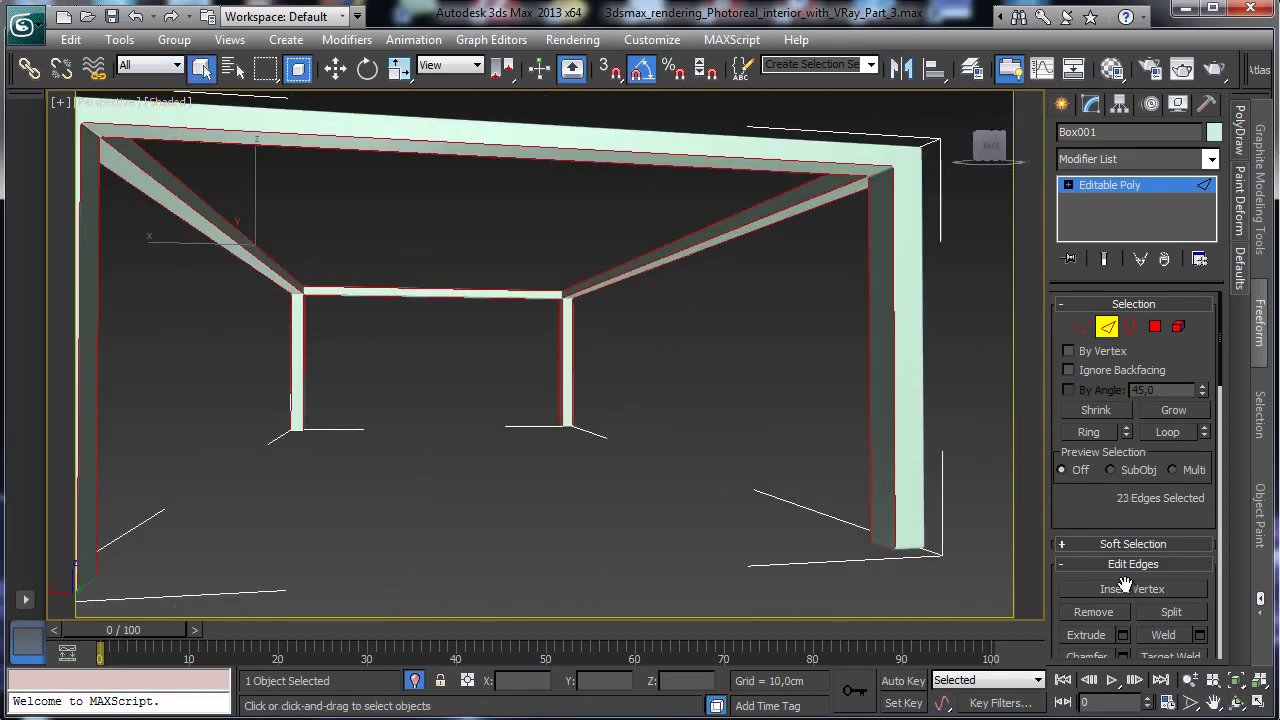
pyautogui.click(1237, 705)
pyautogui.moveTo(669, 412); pyautogui.dragTo(443, 166)
pyautogui.click(201, 67)
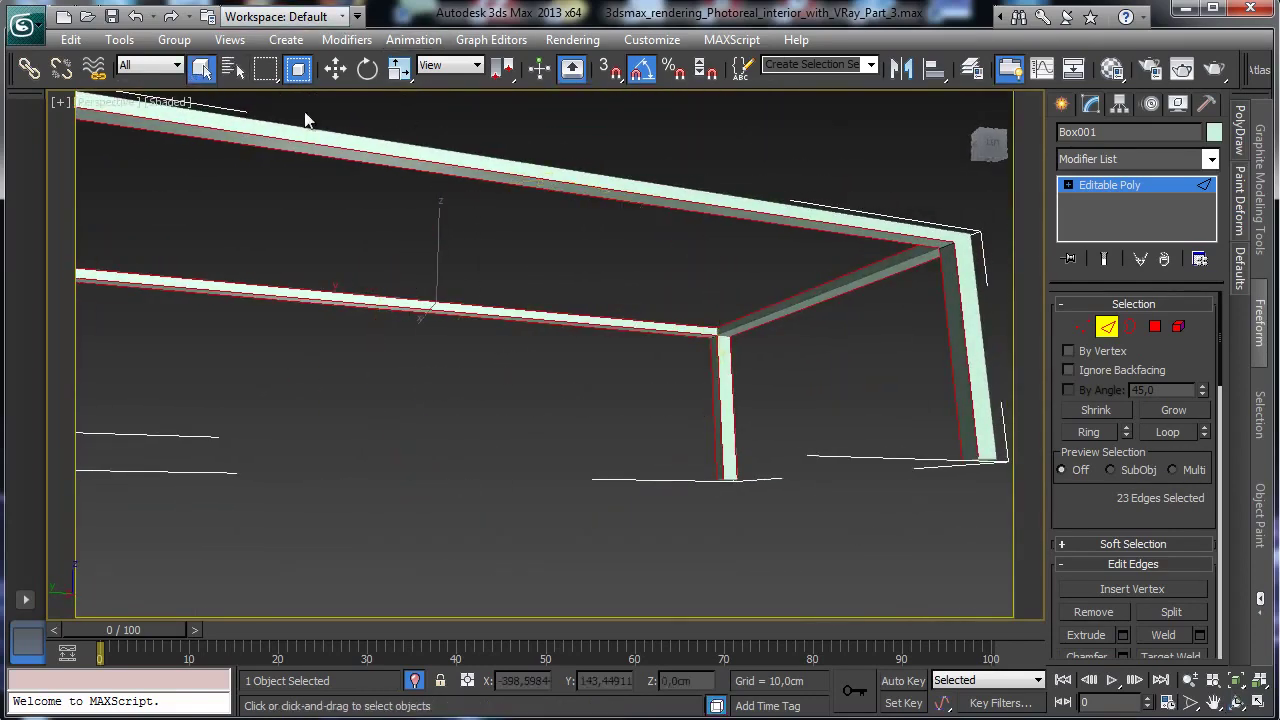
pyautogui.keyDown('ctrl'); pyautogui.click(850, 286); pyautogui.keyUp('ctrl')
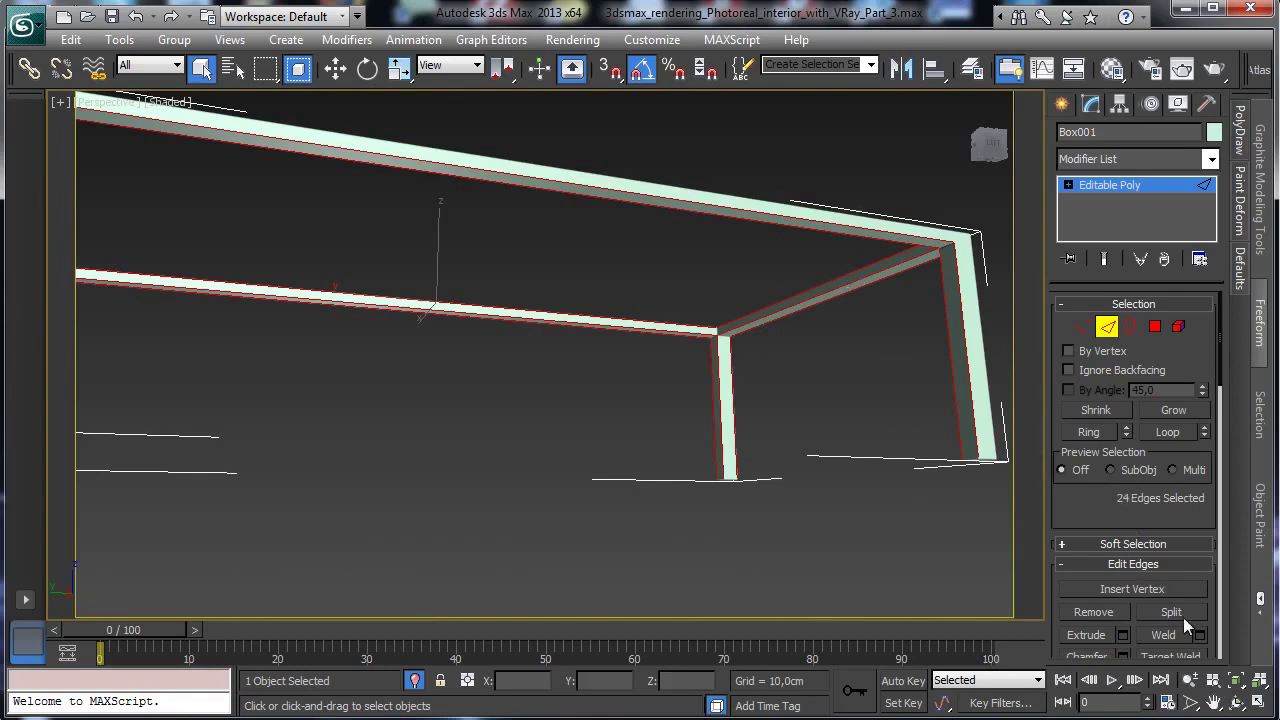
pyautogui.click(1236, 704)
pyautogui.moveTo(605, 375); pyautogui.dragTo(416, 400)
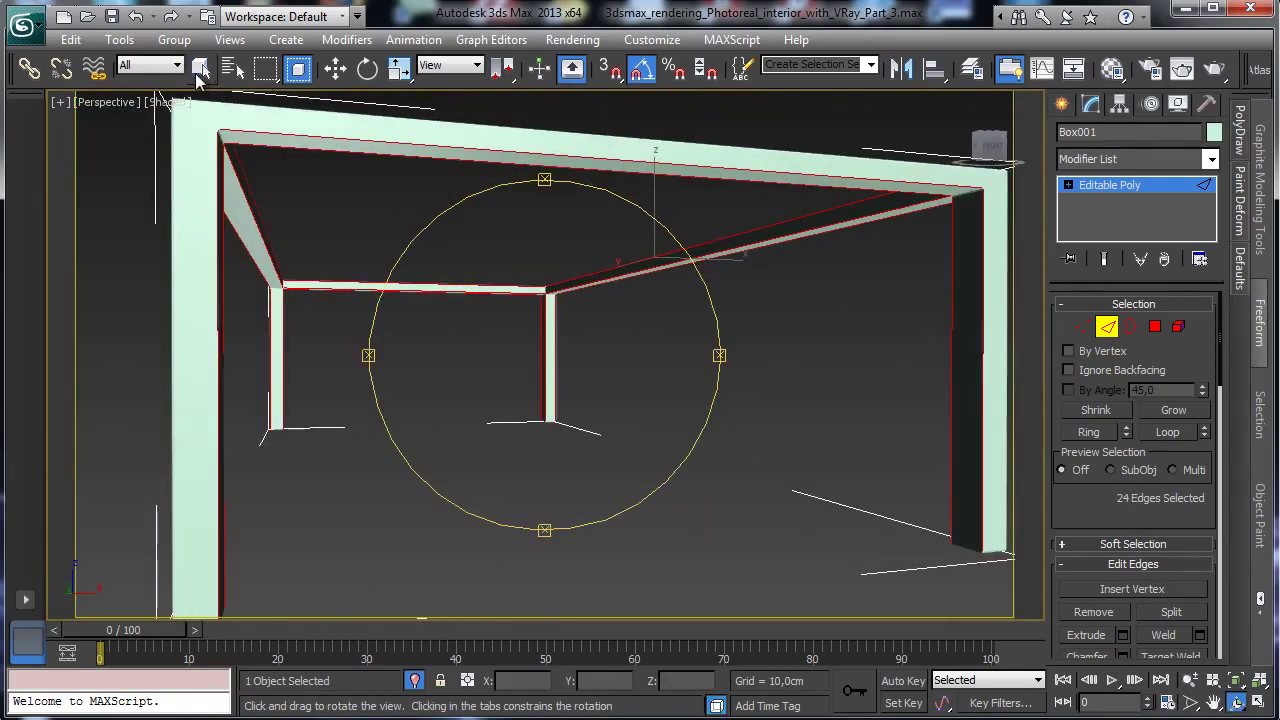
pyautogui.click(201, 67)
# Chamfer the 24 selected edges by 0,25cm with 2 segments, then return to Editable Poly object level.
pyautogui.scroll(-4, 1106, 467)
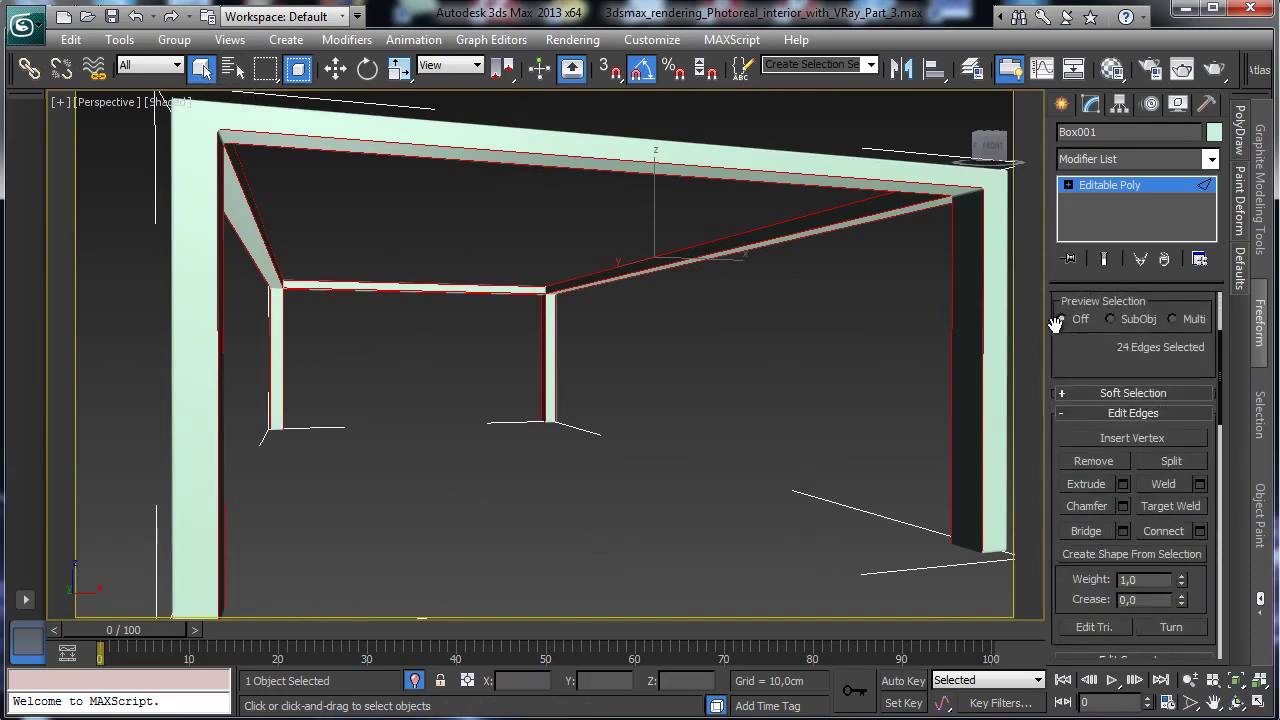
pyautogui.click(1124, 454)
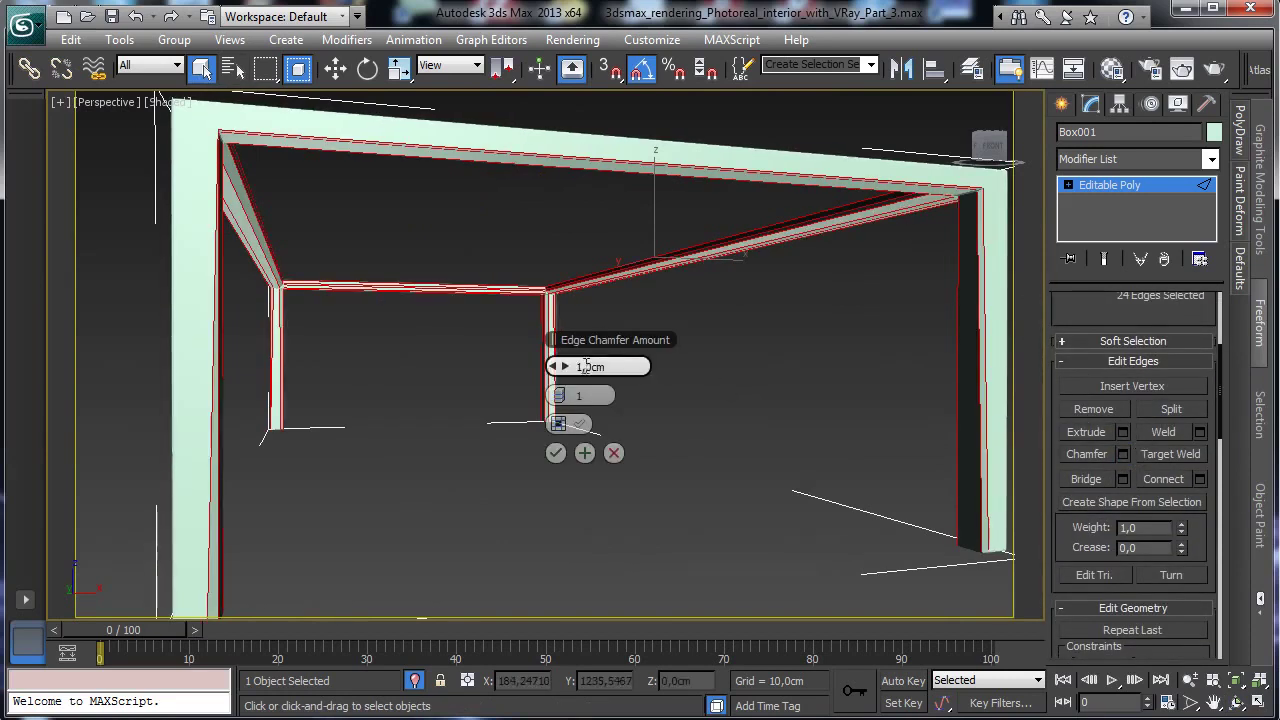
pyautogui.write('0,25')
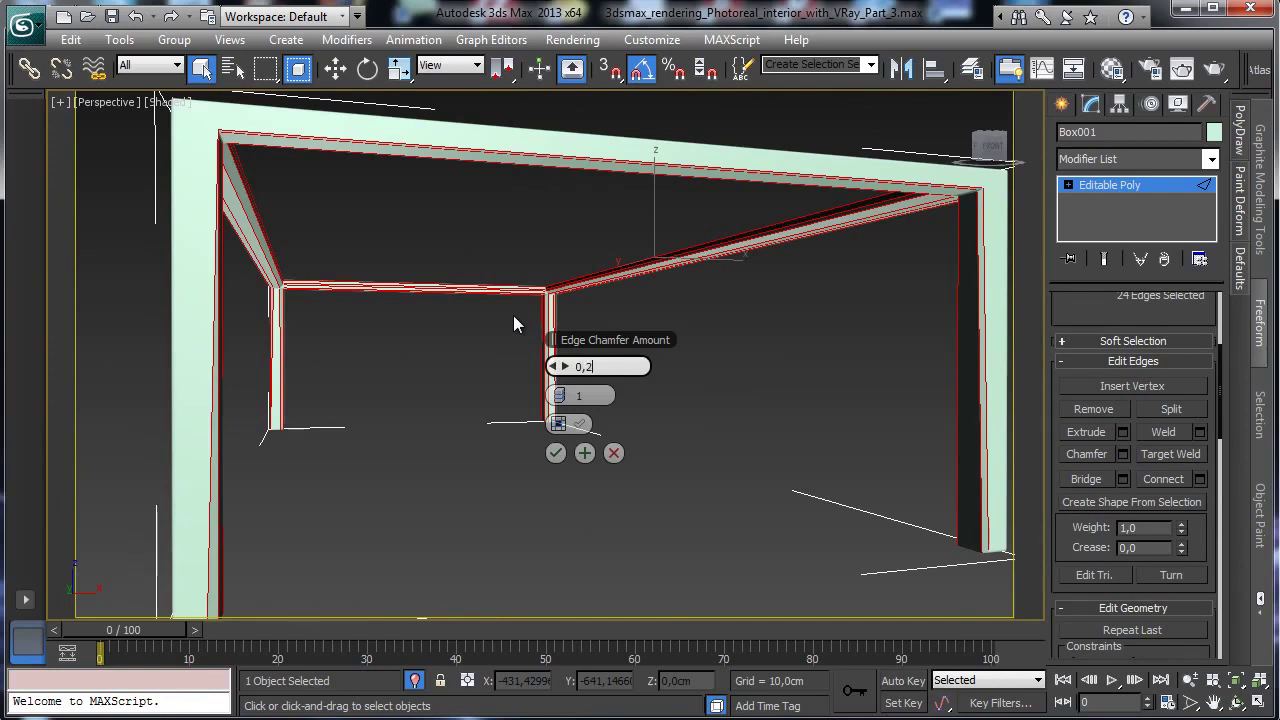
pyautogui.press('Return')
pyautogui.click(590, 395)
pyautogui.write('2')
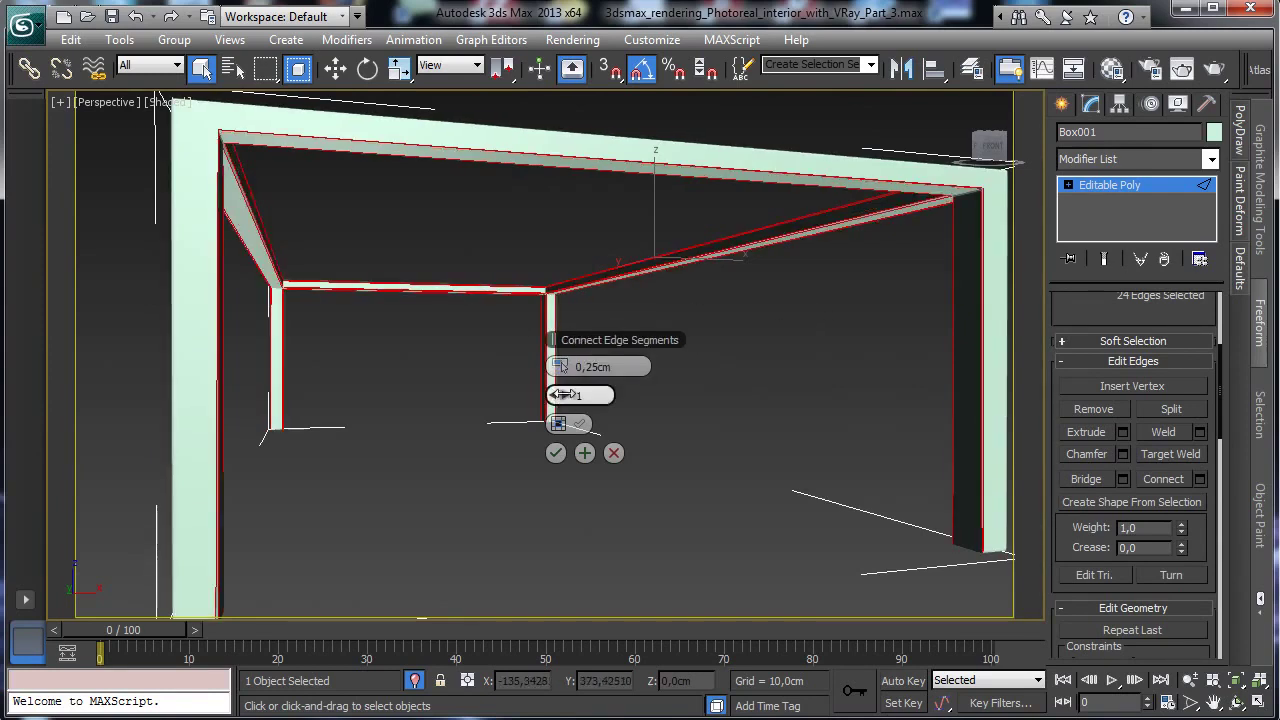
pyautogui.press('Return')
pyautogui.click(556, 453)
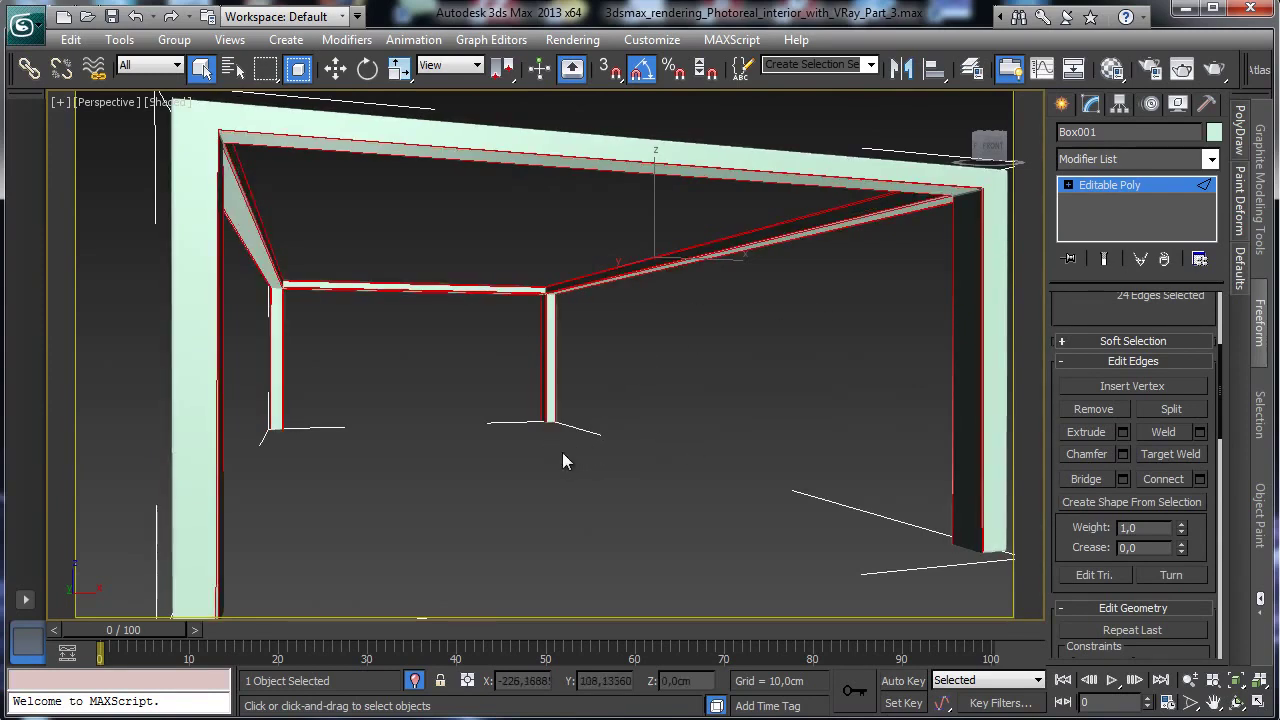
pyautogui.click(1100, 186)
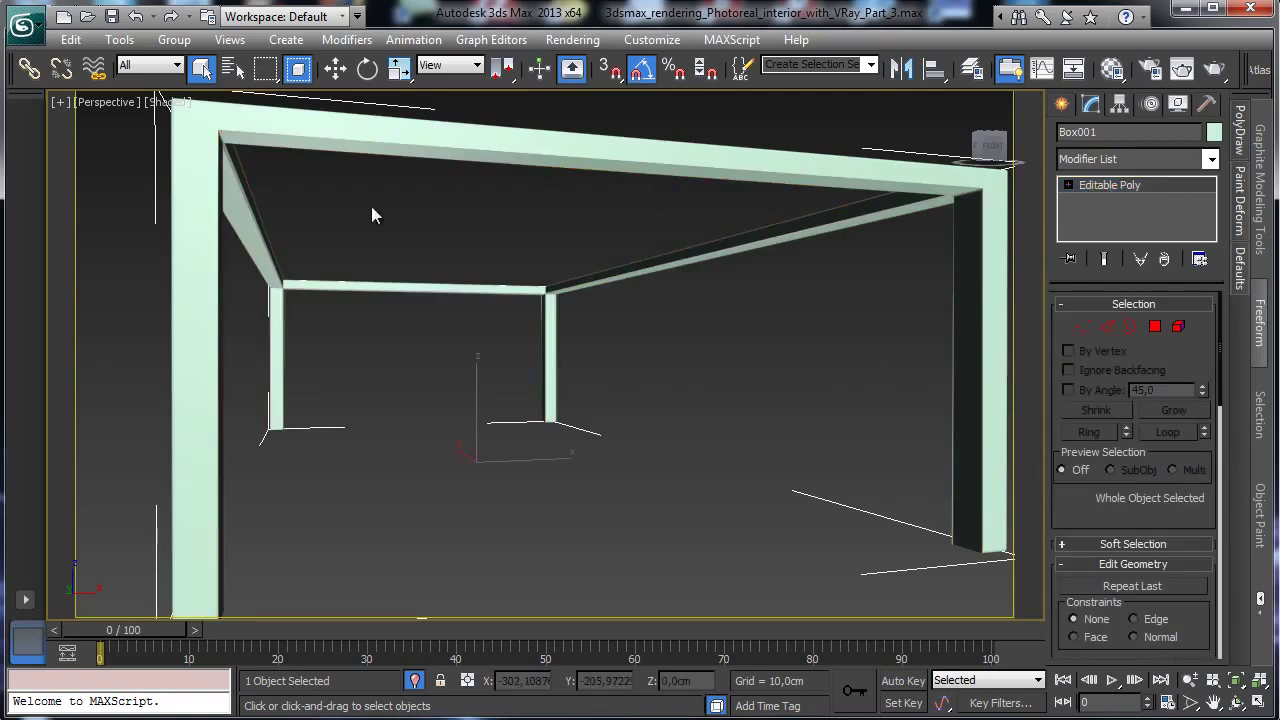
# View through VRayPhysicalCamera001, then switch the viewport back to Perspective.
pyautogui.click(90, 106)
pyautogui.moveTo(288, 128)
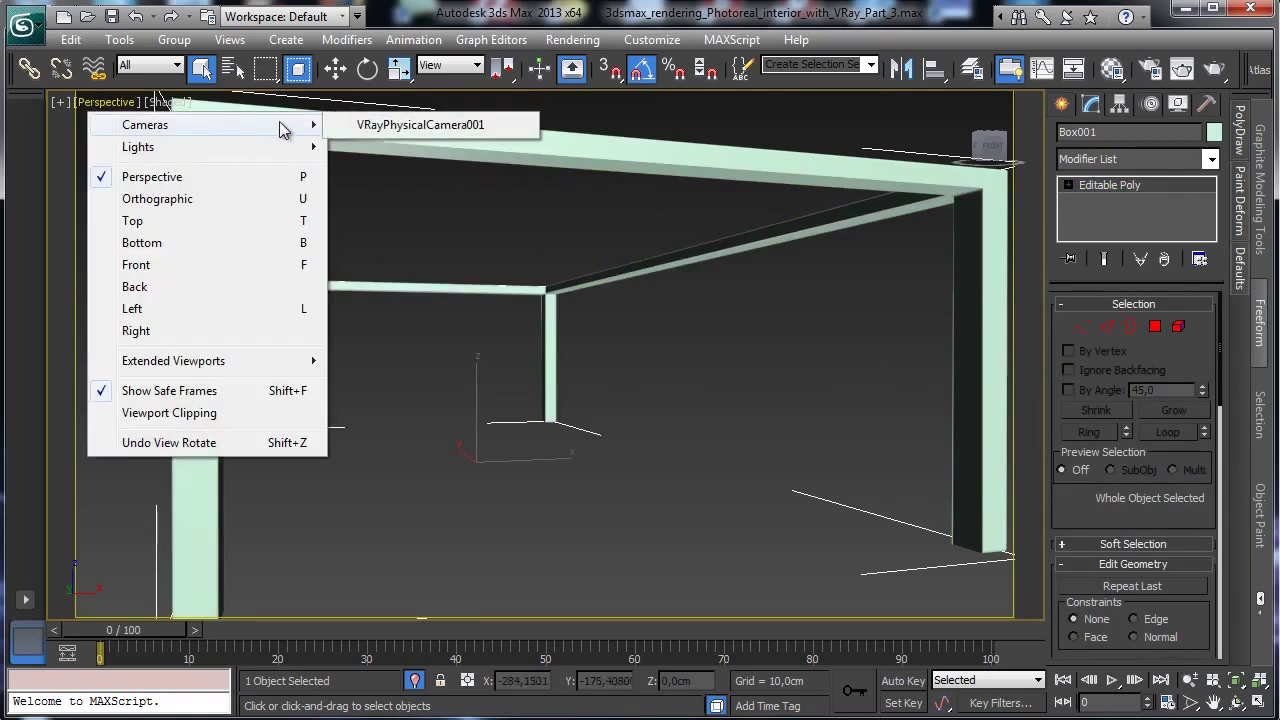
pyautogui.click(366, 126)
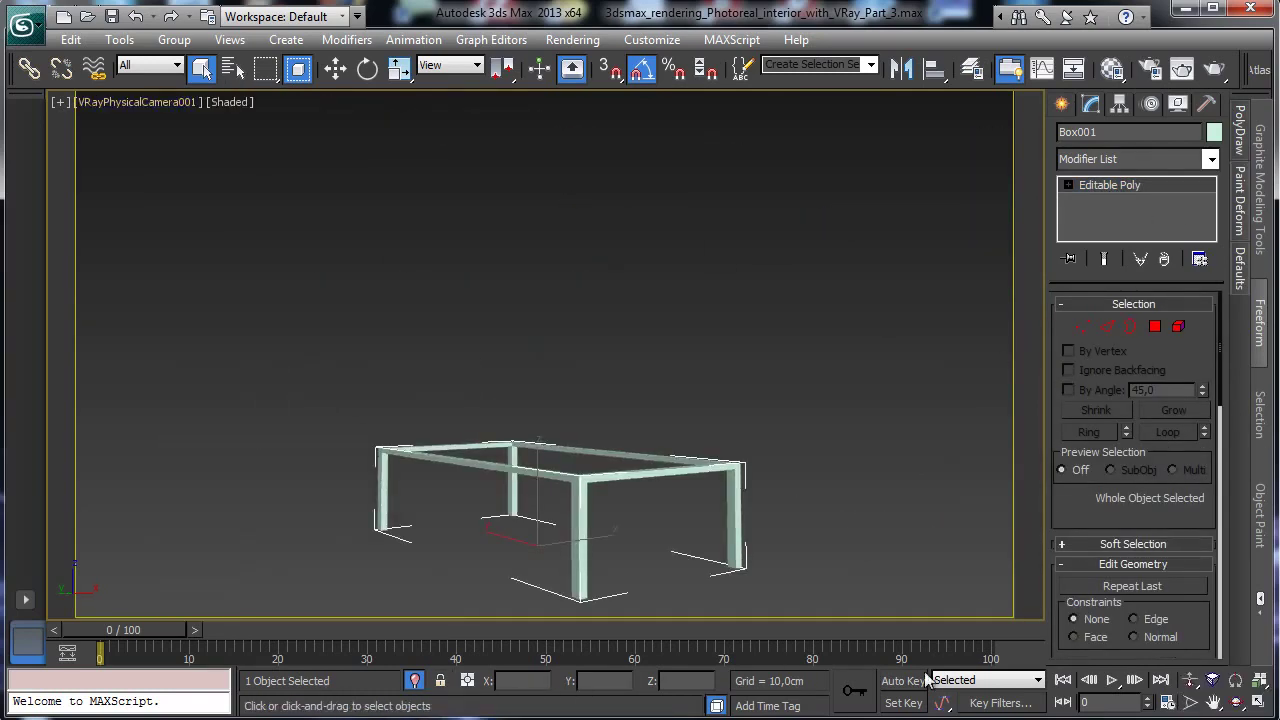
pyautogui.click(148, 103)
pyautogui.click(210, 176)
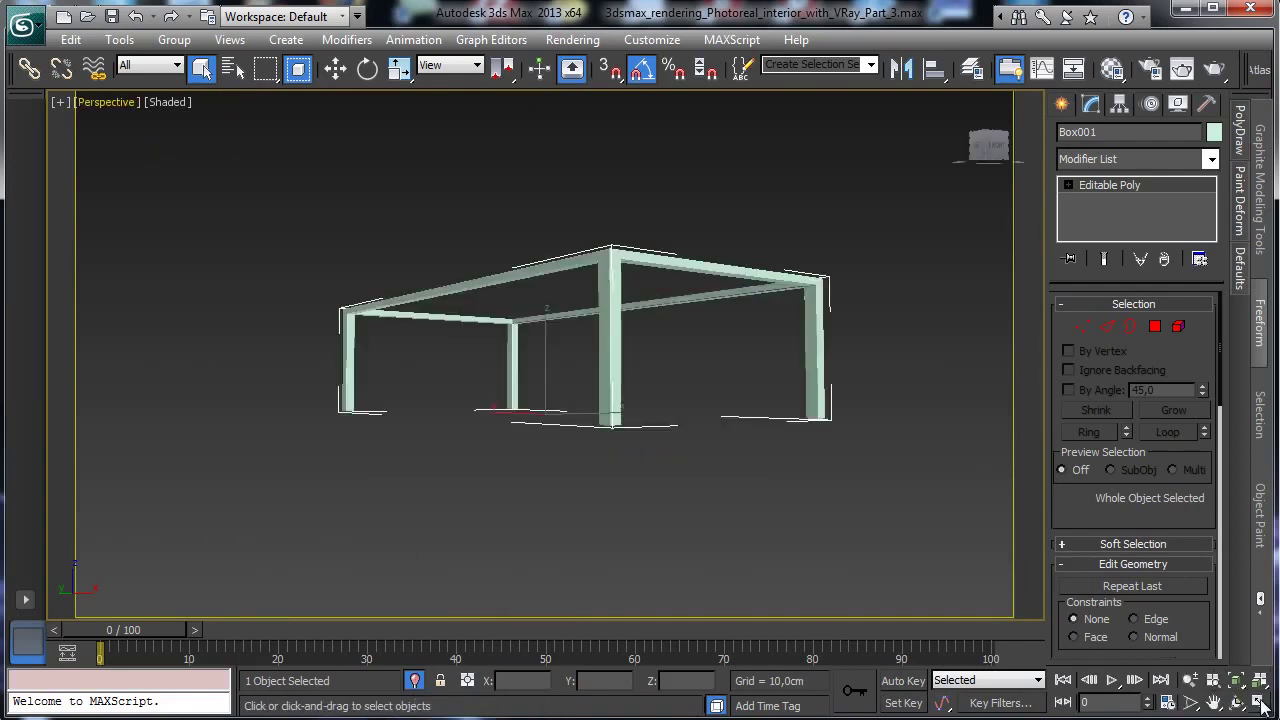
# Show all four viewports fitted to the table frame and pick Standard Primitives for creation.
pyautogui.hotkey('alt', 'w')
pyautogui.click(1258, 663)
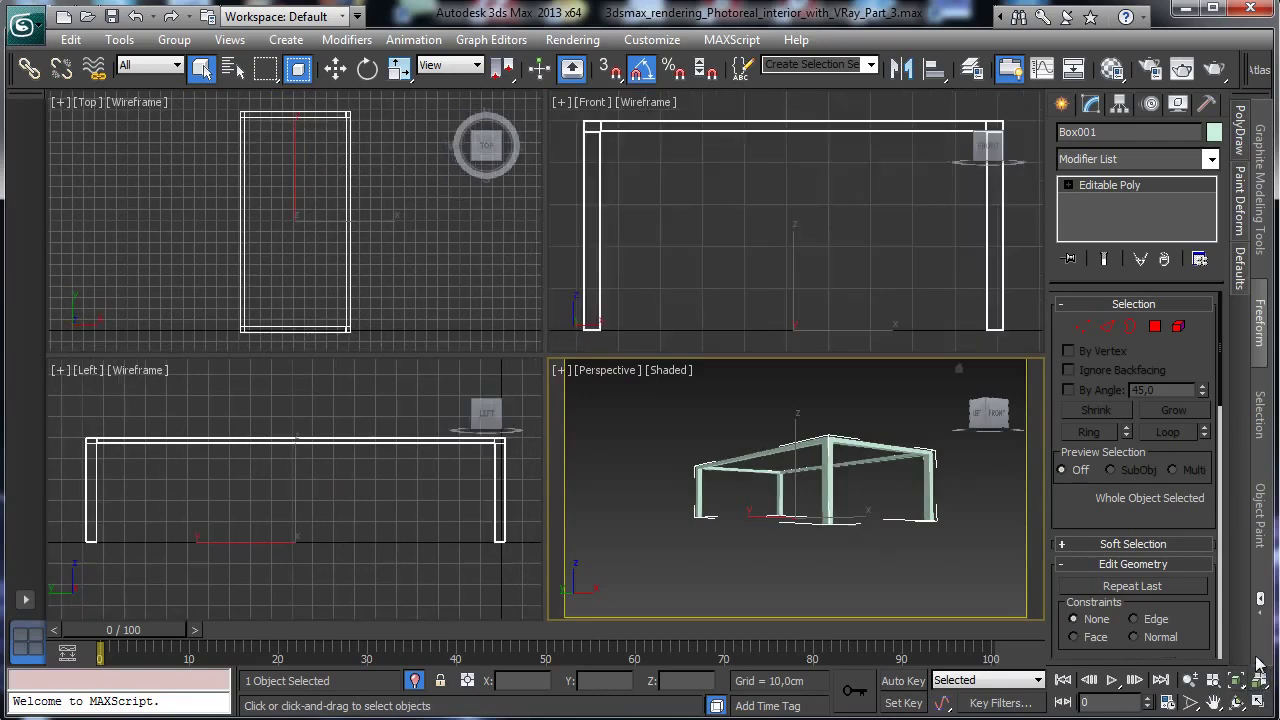
pyautogui.click(1066, 106)
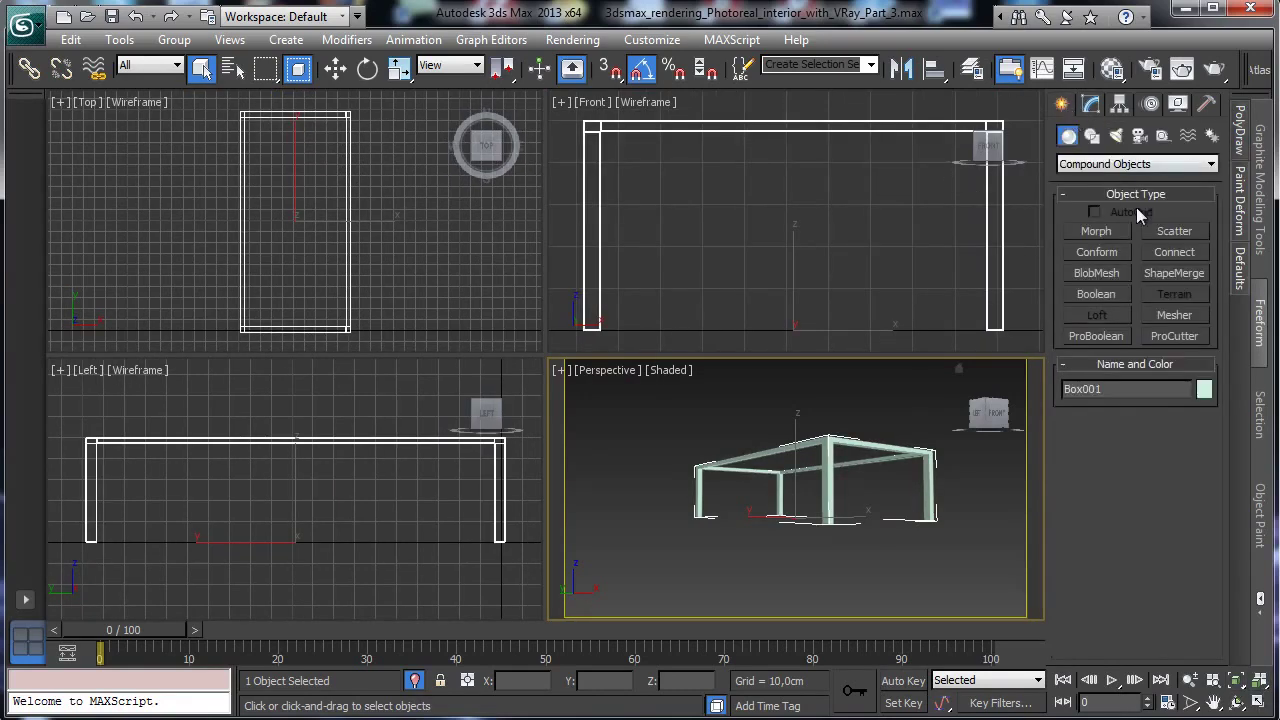
pyautogui.click(1136, 163)
pyautogui.click(1105, 177)
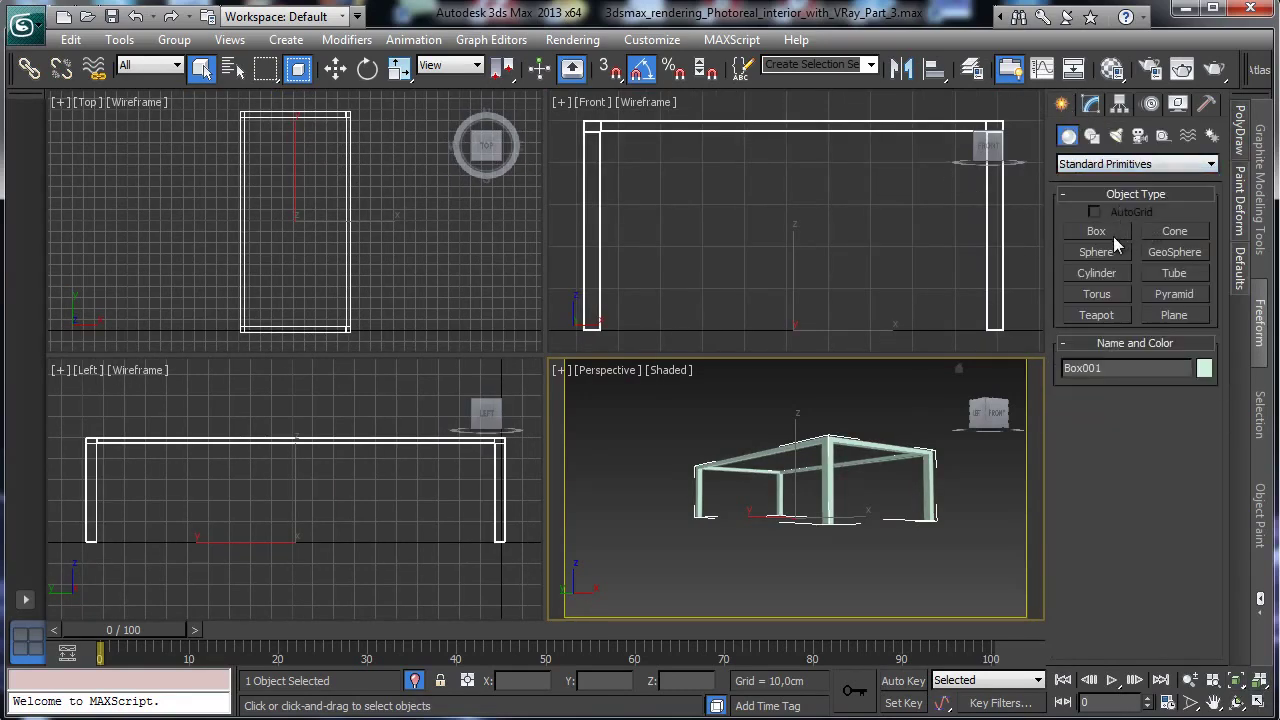
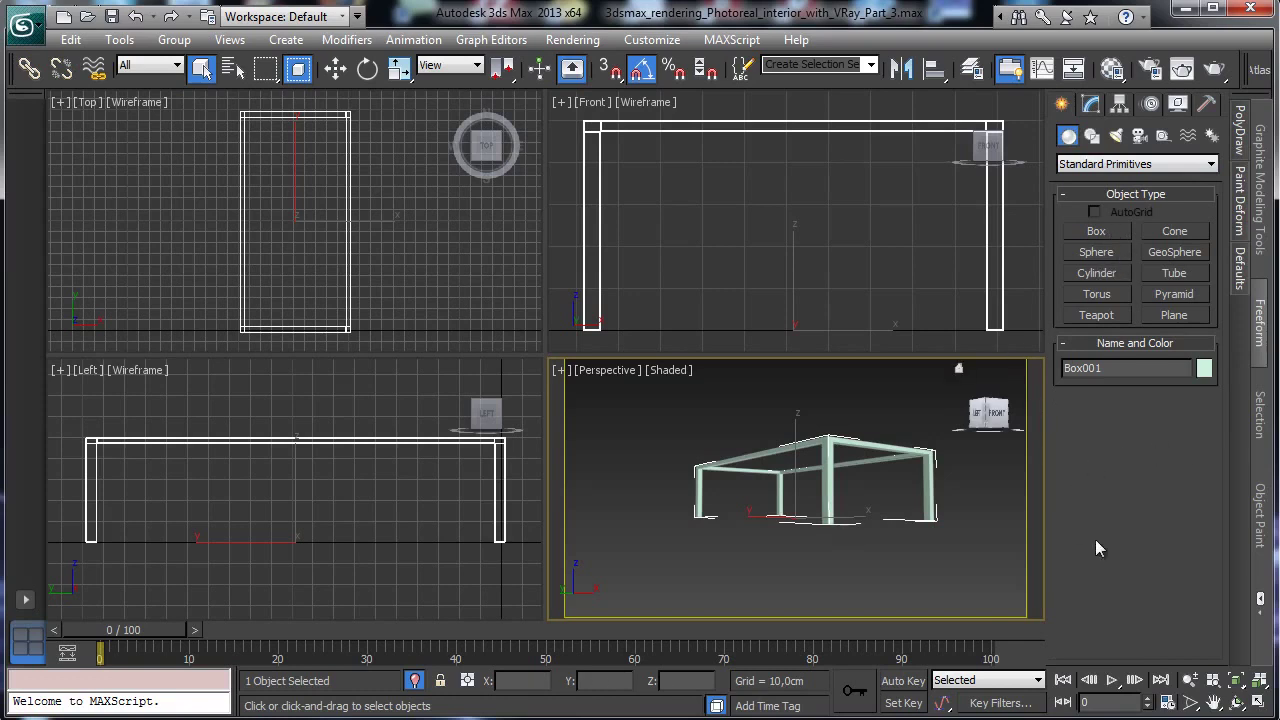
# Tilt the Perspective view, then in Polygon mode give the frame's top rail polygons material ID 2.
pyautogui.click(1237, 703)
pyautogui.moveTo(800, 470); pyautogui.dragTo(785, 530)
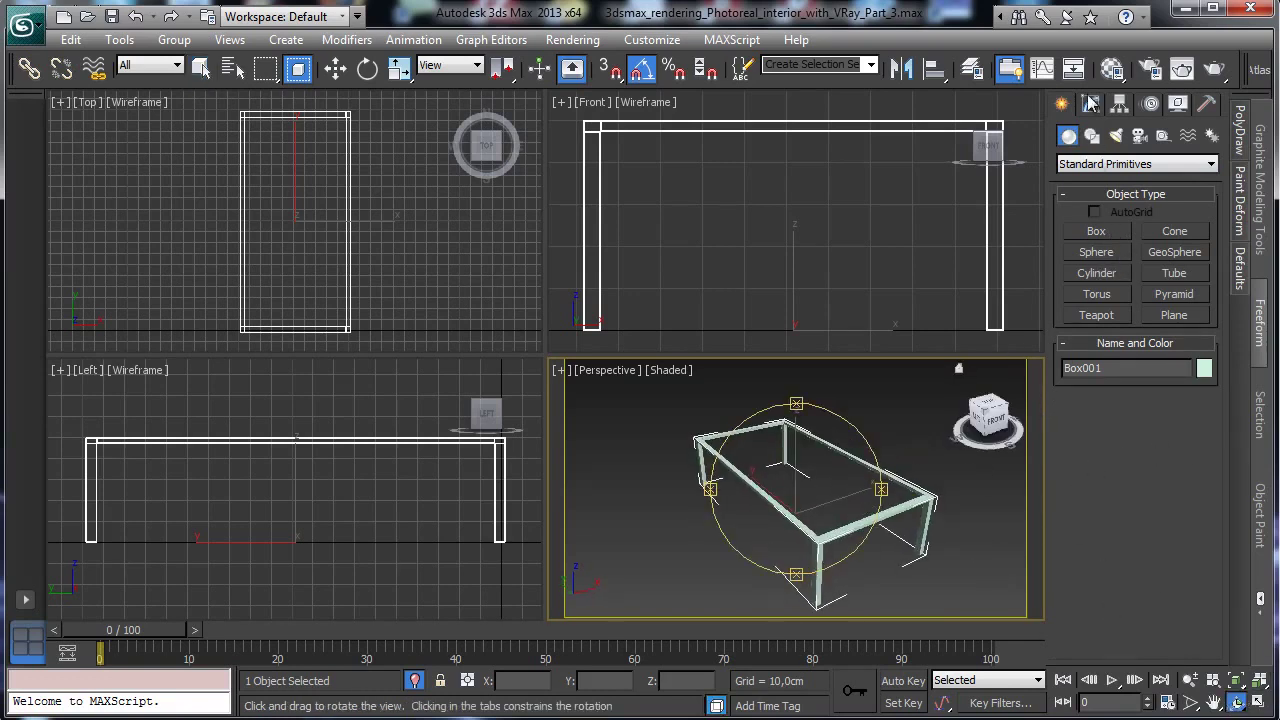
pyautogui.click(1090, 105)
pyautogui.click(1155, 327)
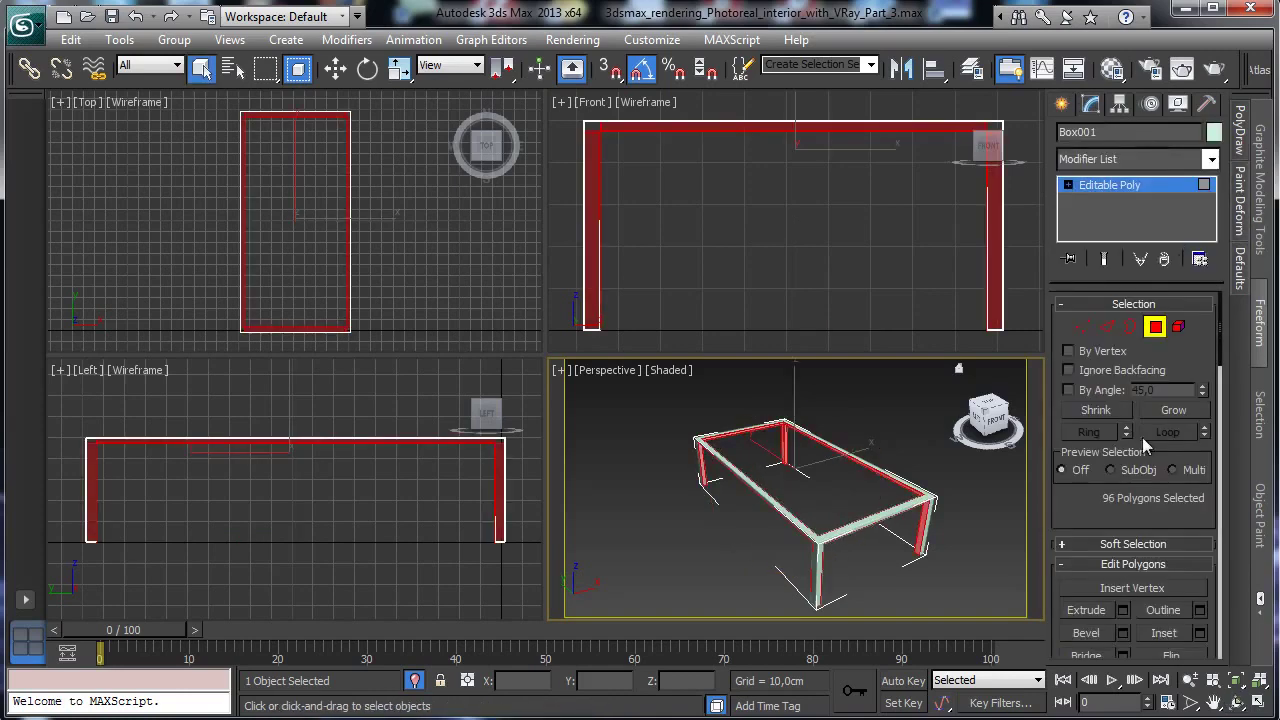
pyautogui.moveTo(926, 599); pyautogui.dragTo(928, 600)
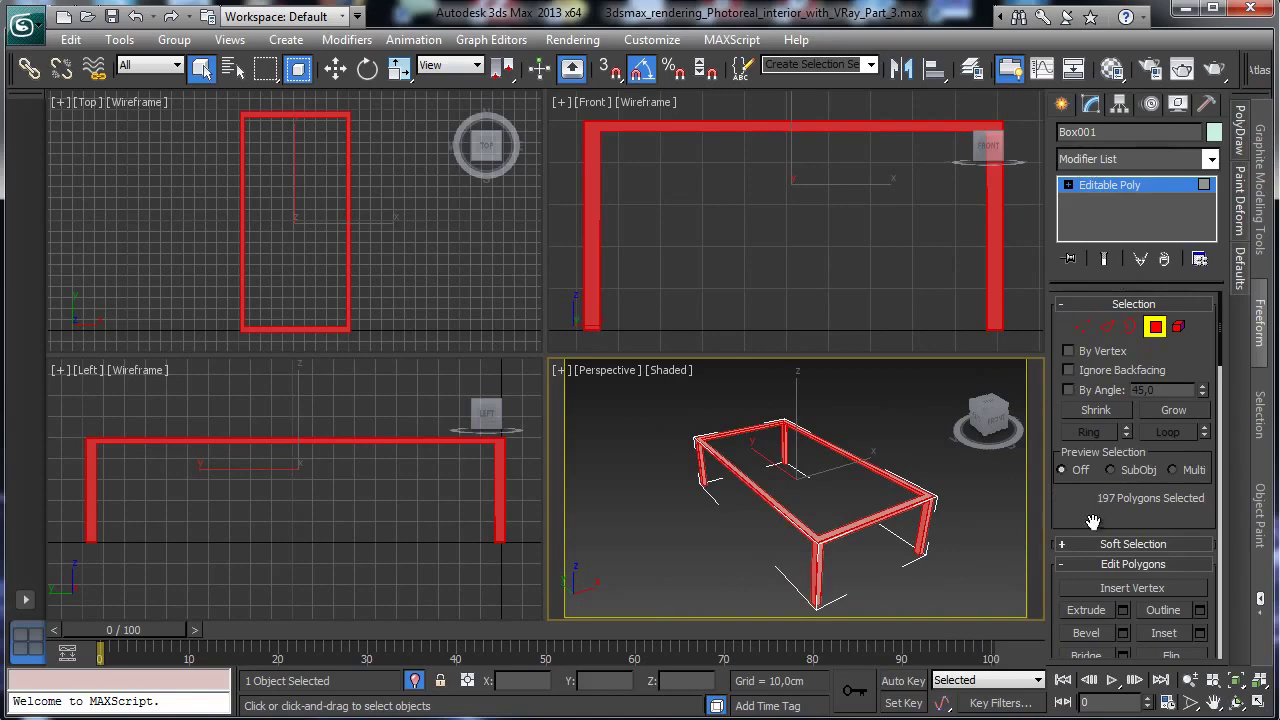
pyautogui.scroll(-5, 1093, 522)
pyautogui.scroll(-5, 1210, 520)
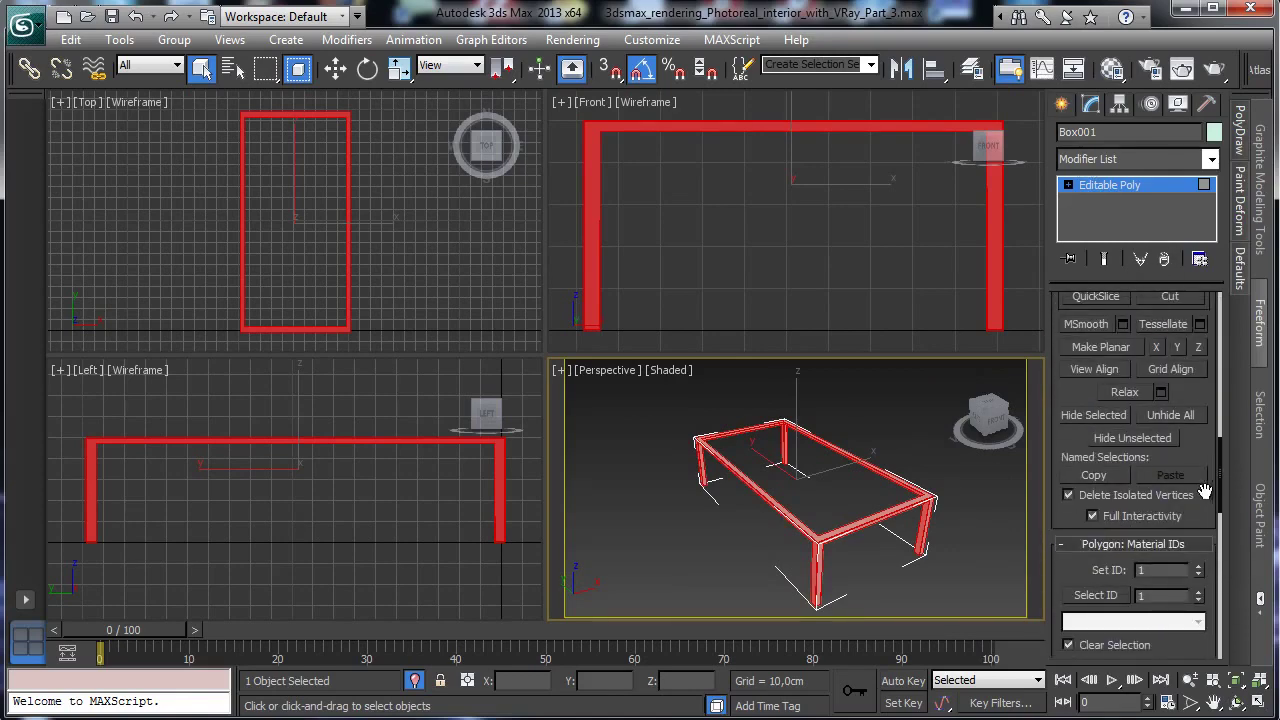
pyautogui.click(812, 532)
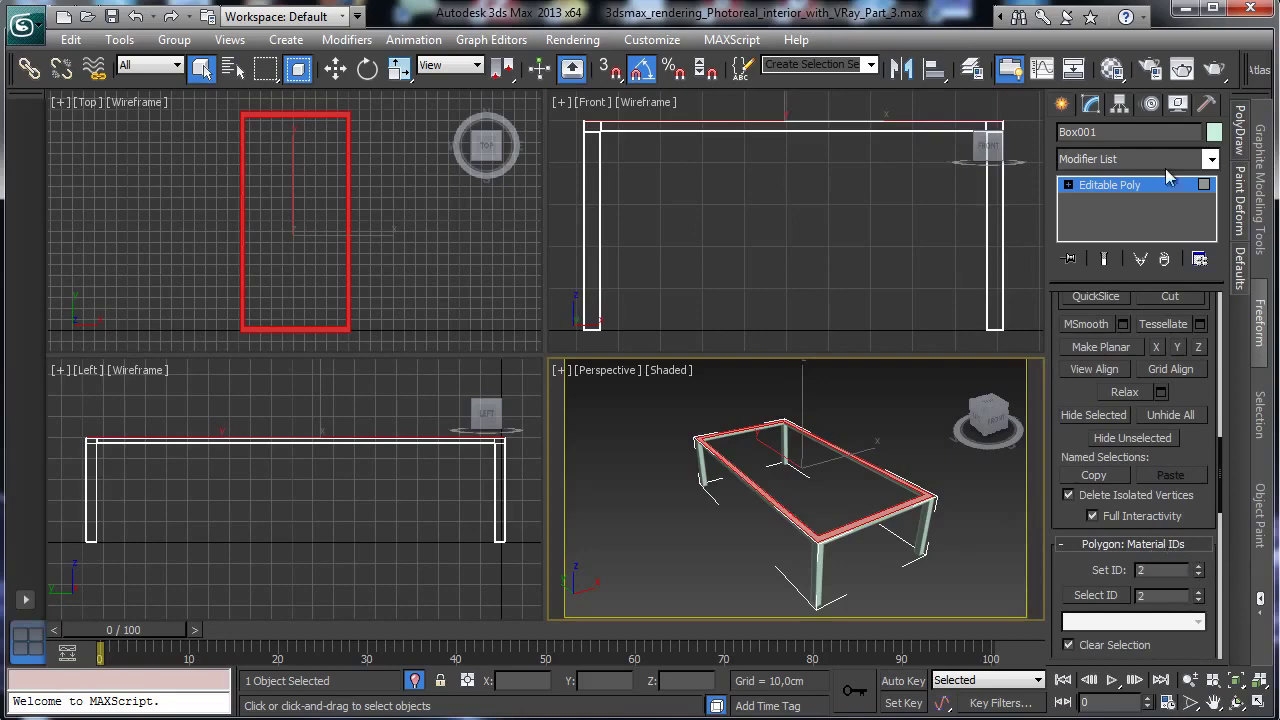
pyautogui.click(1136, 187)
# Name an unused Material Editor slot 'Table center' and assign it to the table.
pyautogui.click(1110, 70)
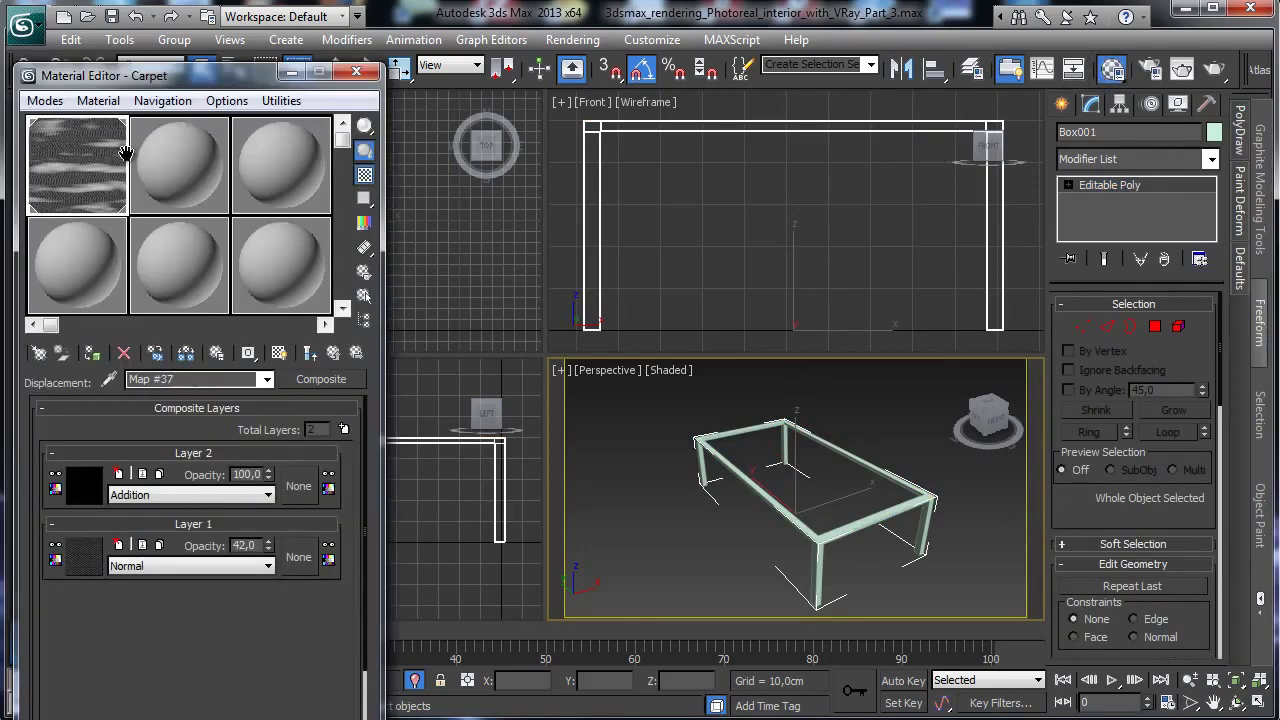
pyautogui.click(184, 150)
pyautogui.moveTo(207, 83); pyautogui.dragTo(233, 41)
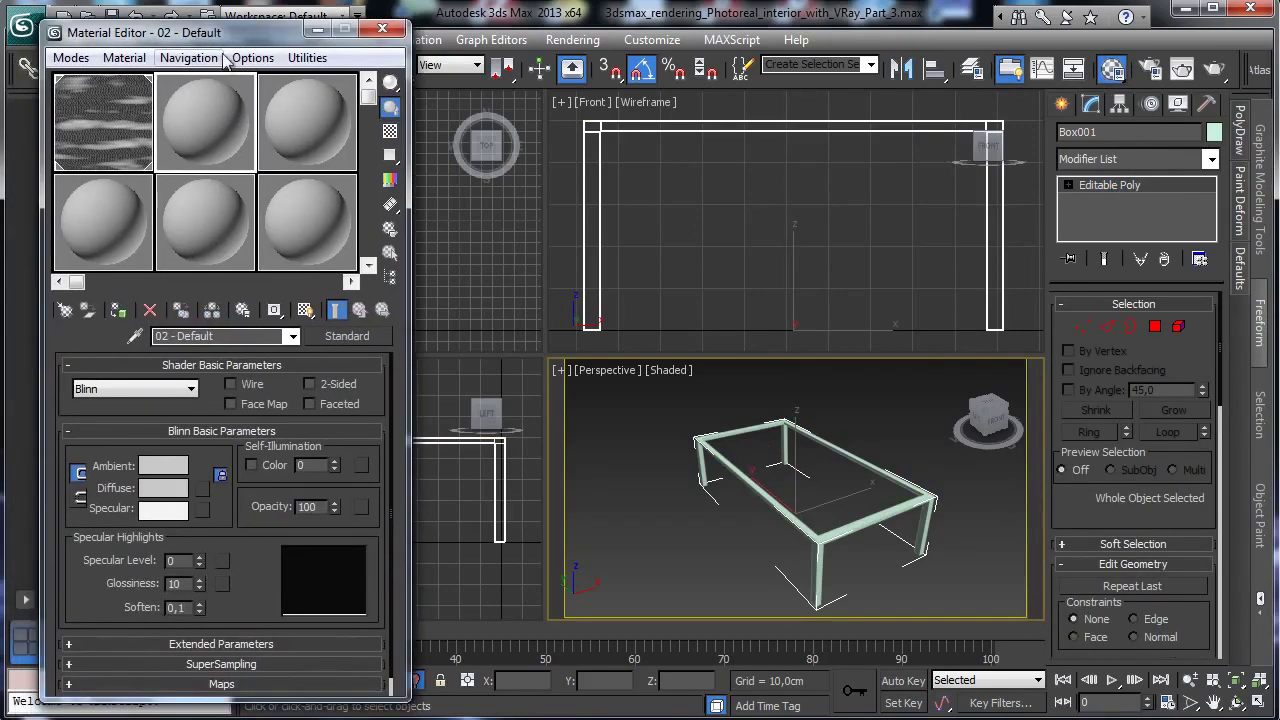
pyautogui.click(248, 338)
pyautogui.write('Table center')
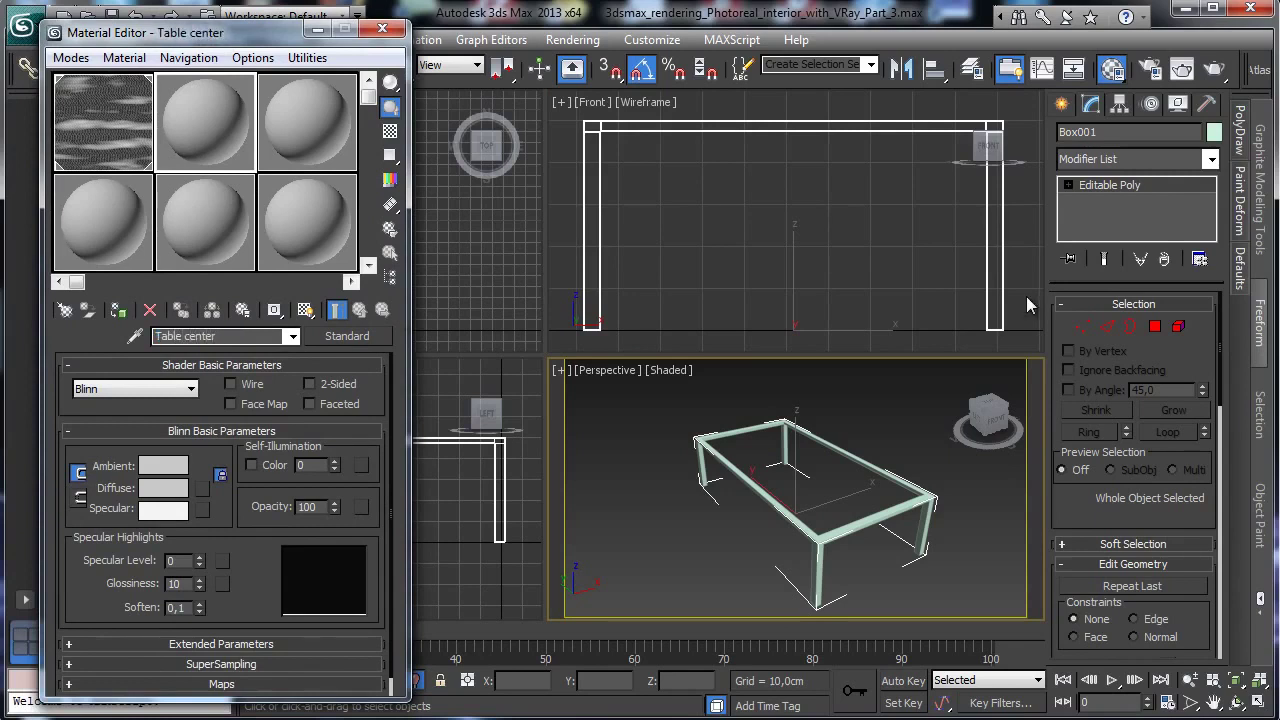
pyautogui.click(118, 310)
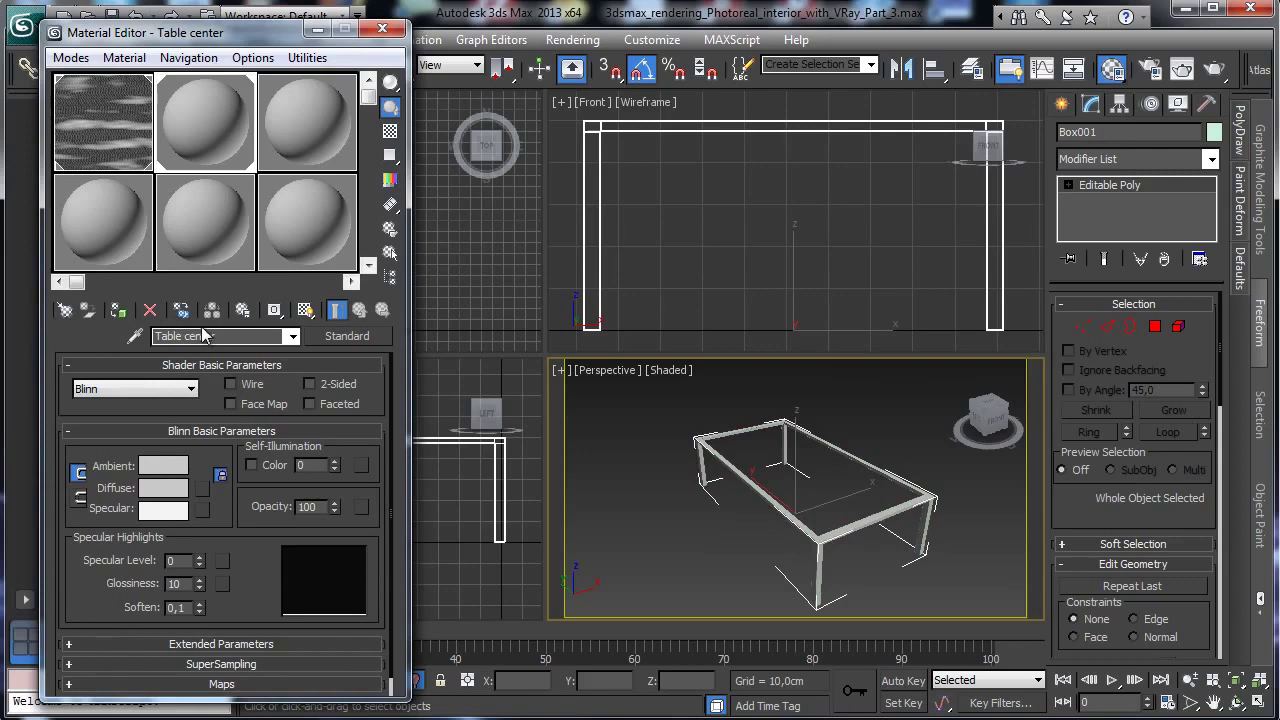
# Convert Table center to a Multi/Sub-Object material with 2 sub-materials, keeping the old material.
pyautogui.click(328, 336)
pyautogui.doubleClick(532, 142)
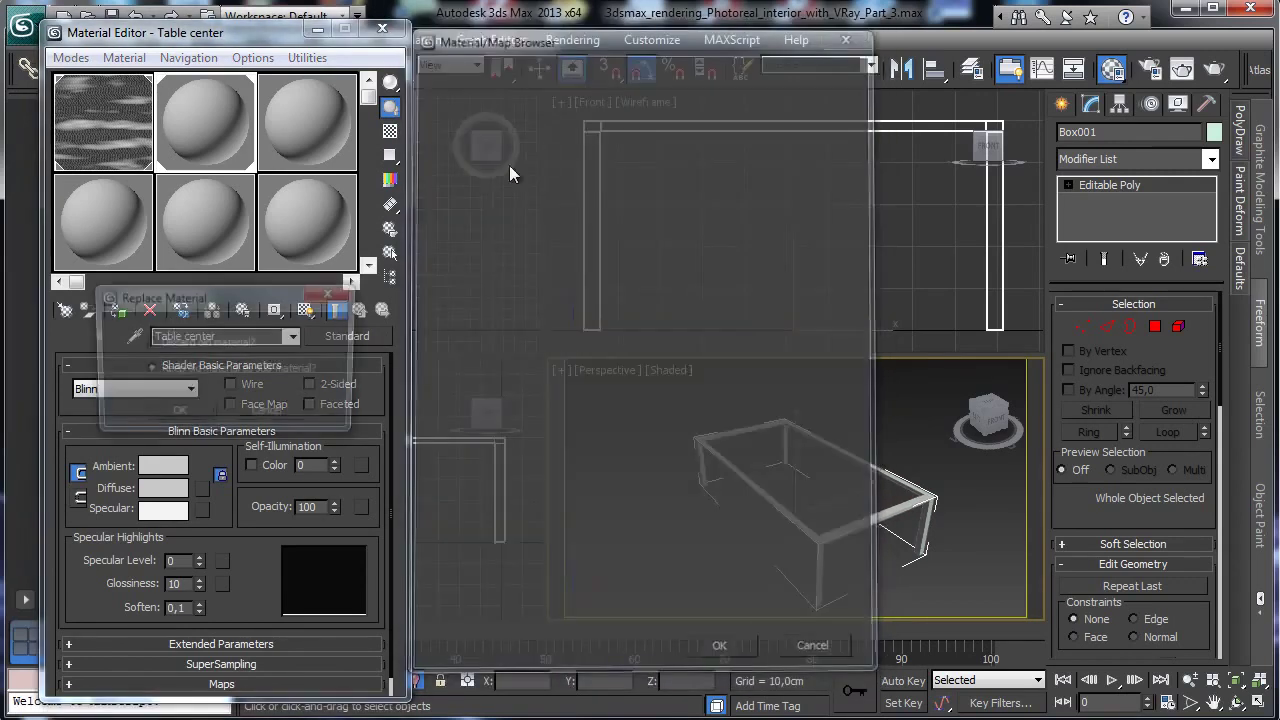
pyautogui.click(199, 414)
pyautogui.click(150, 390)
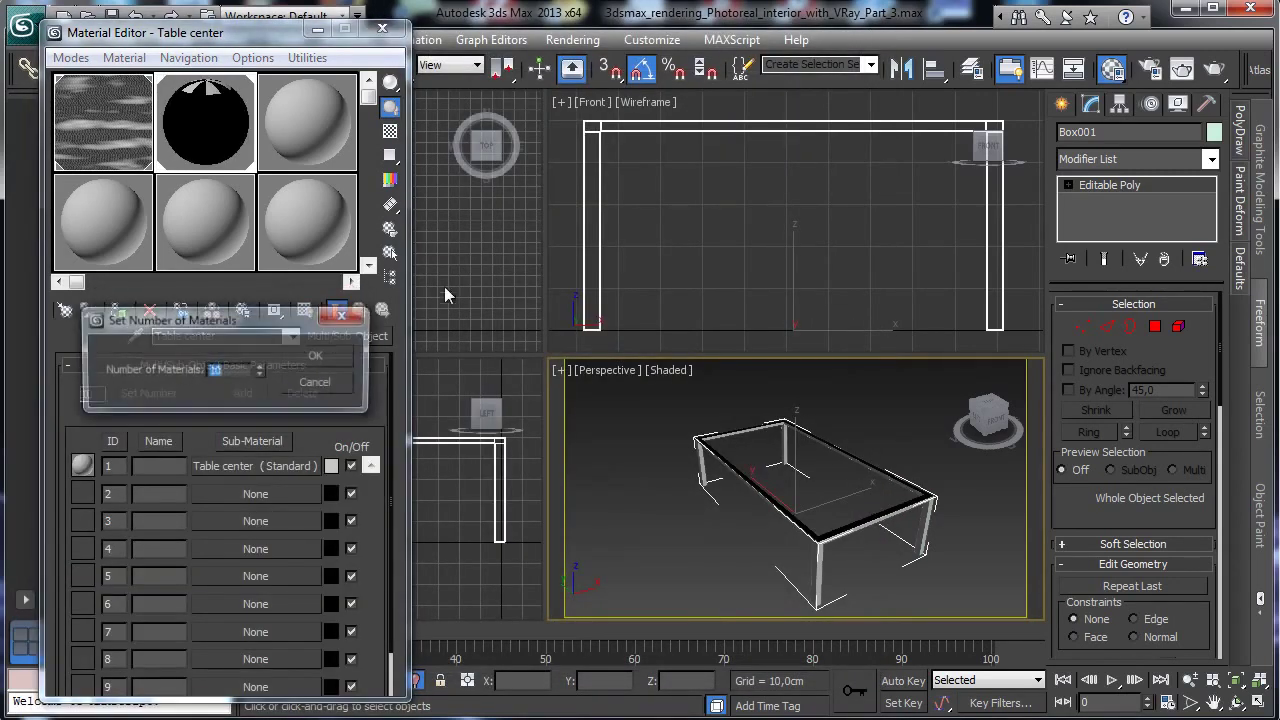
pyautogui.click(318, 358)
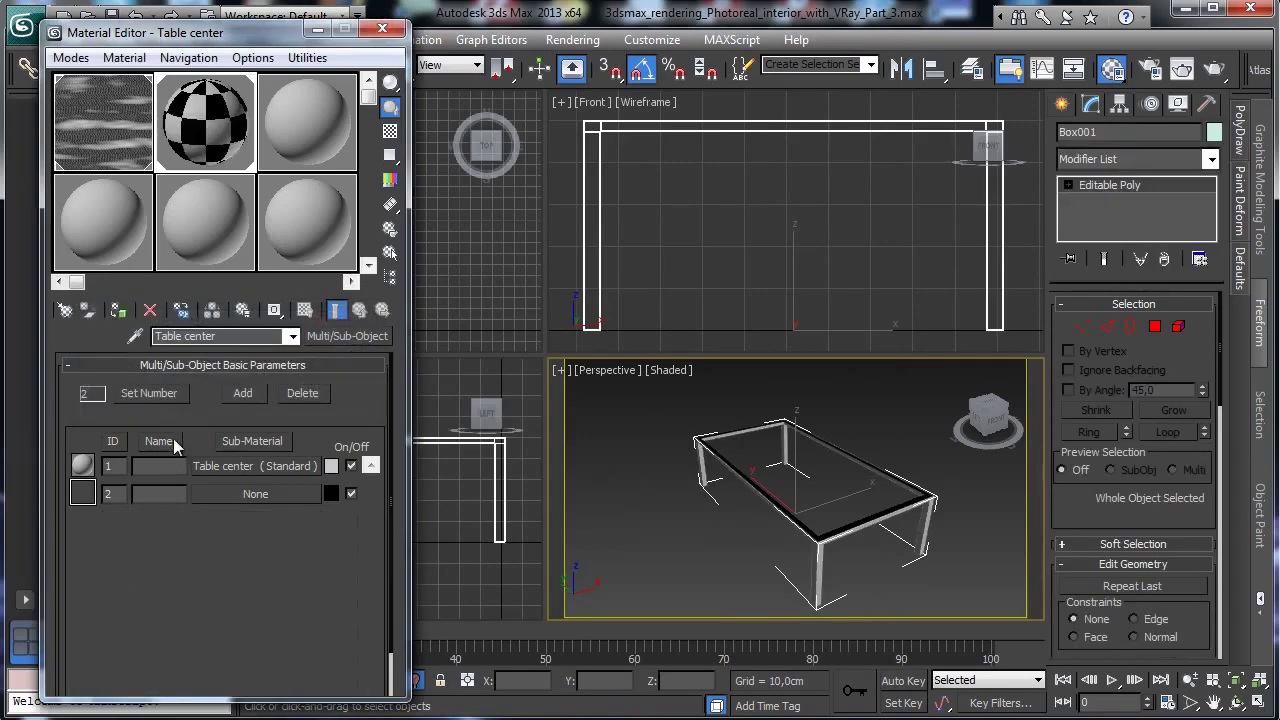
# Rename the first sub-material 'Wood' and make it a VRayMtl.
pyautogui.click(227, 466)
pyautogui.click(210, 337)
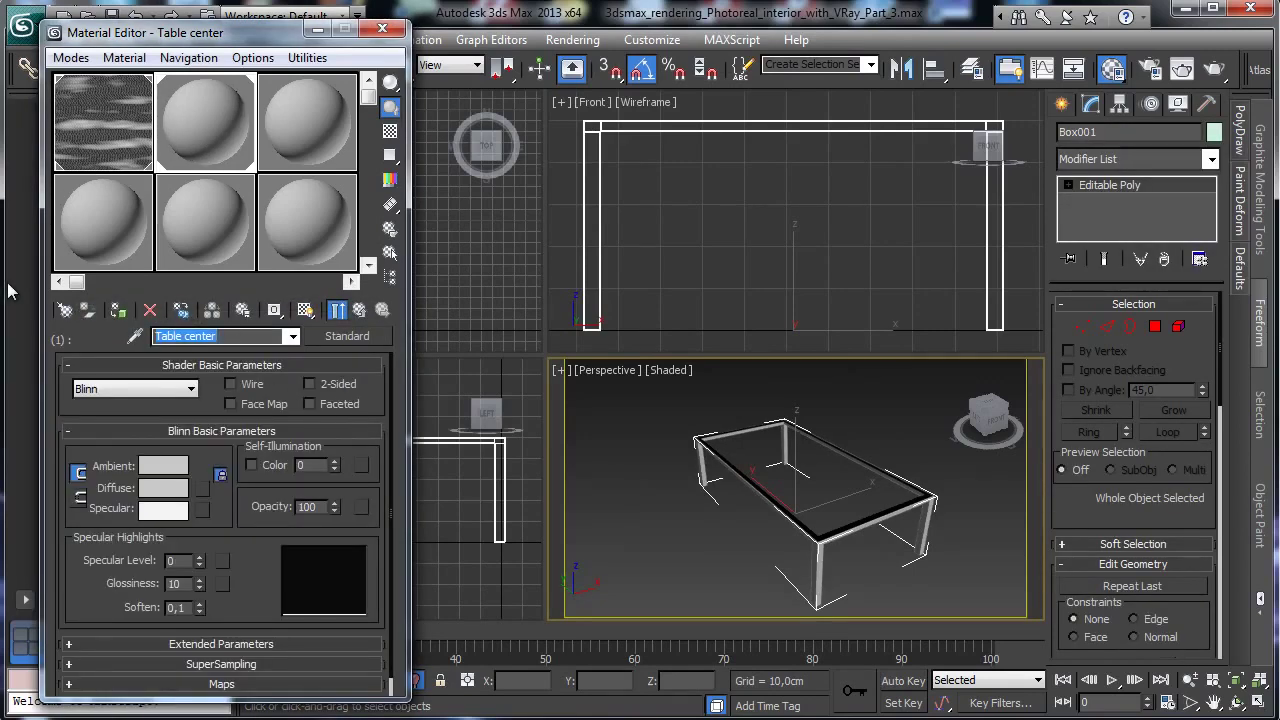
pyautogui.write('Wood')
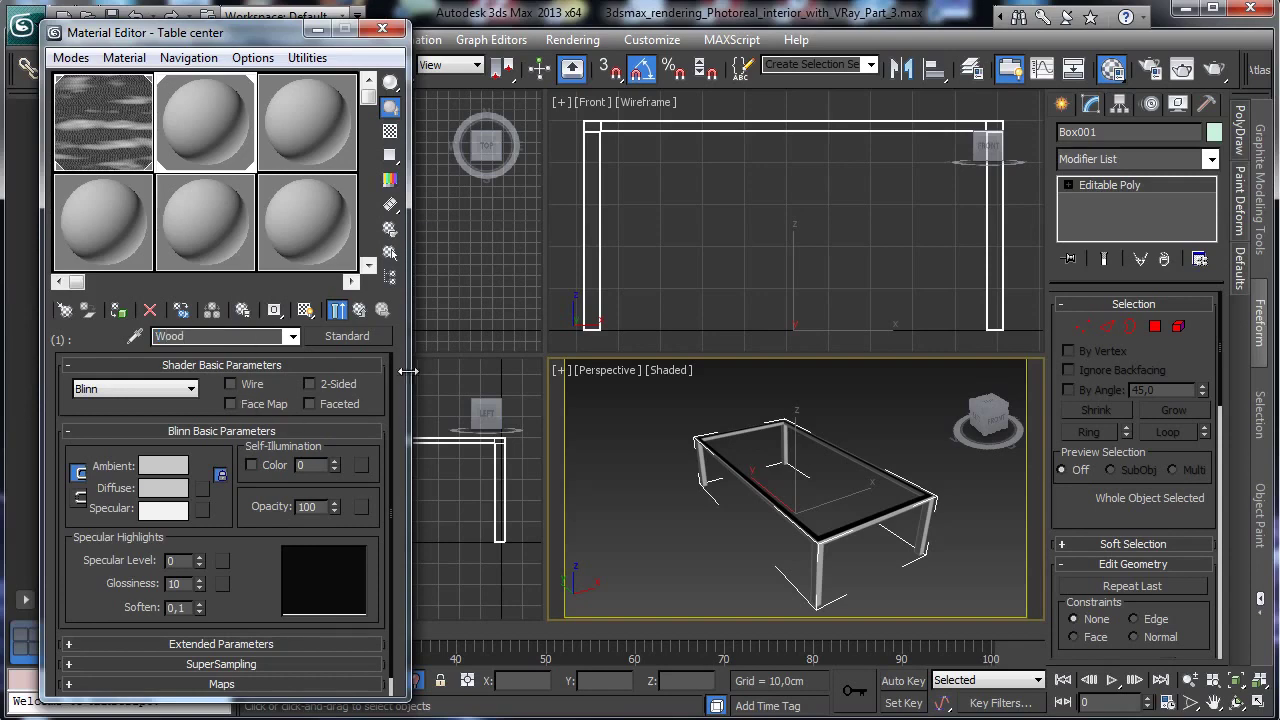
pyautogui.click(361, 338)
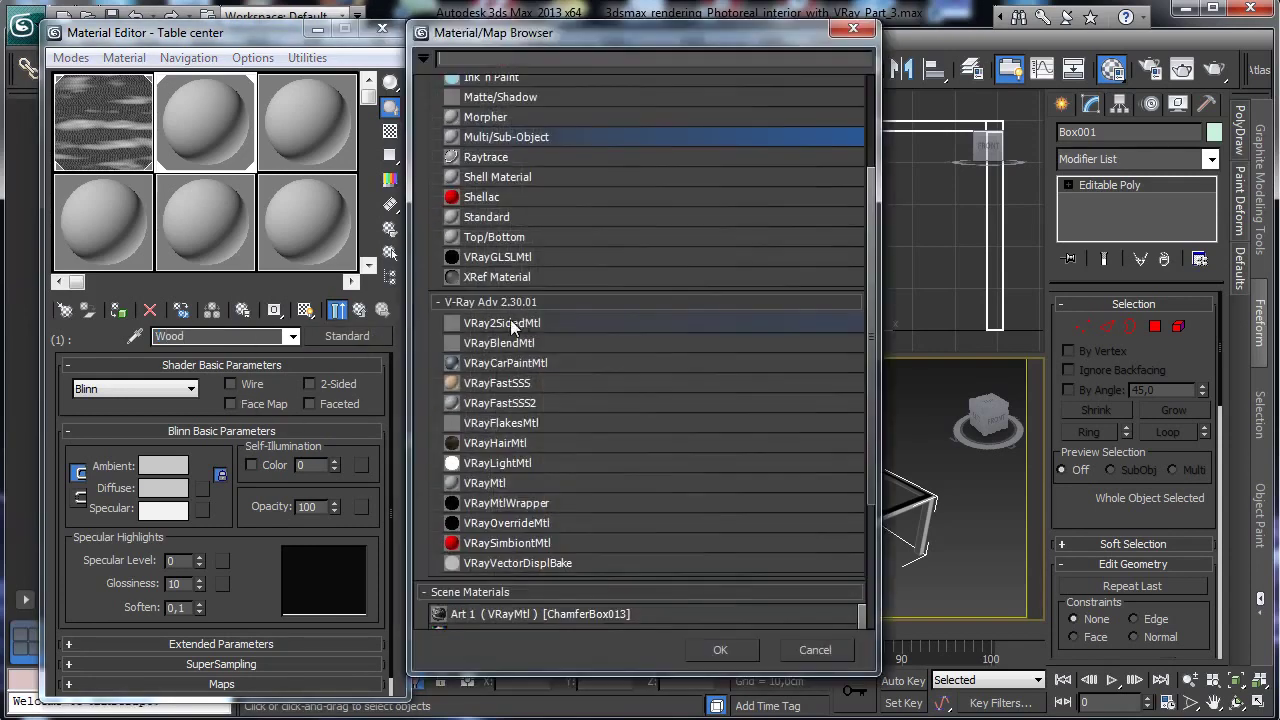
pyautogui.doubleClick(503, 483)
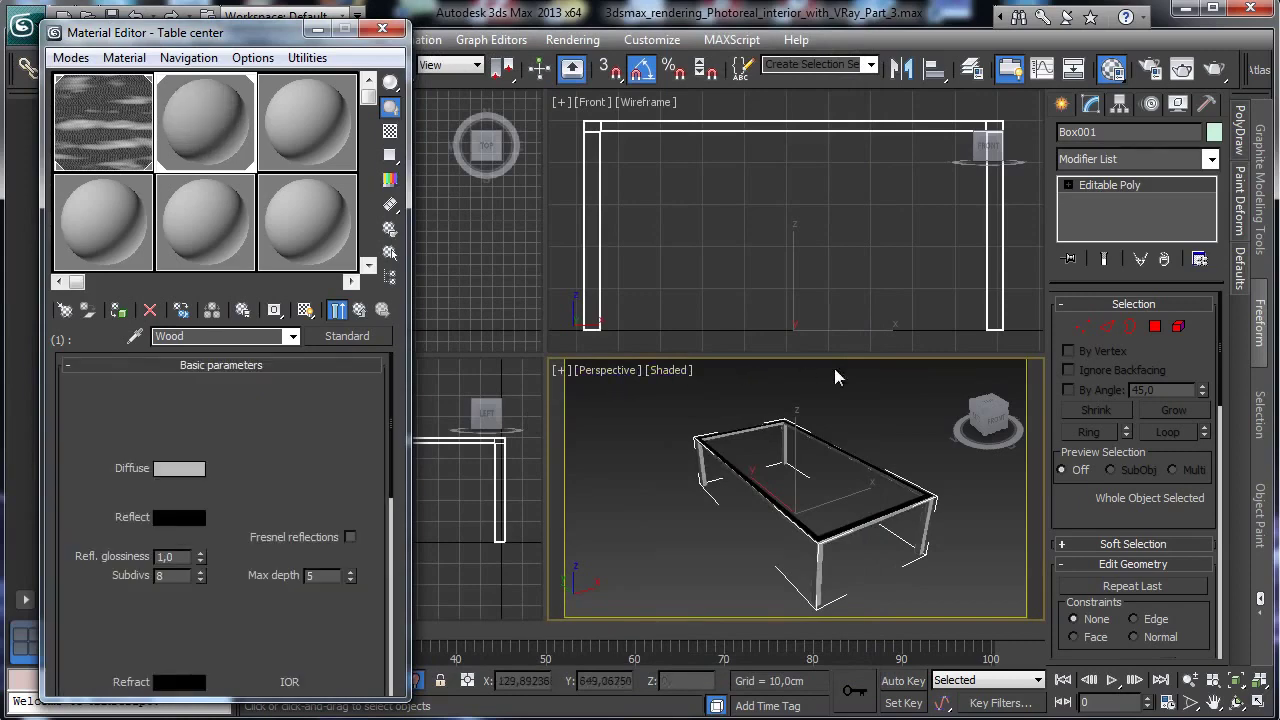
pyautogui.click(1254, 704)
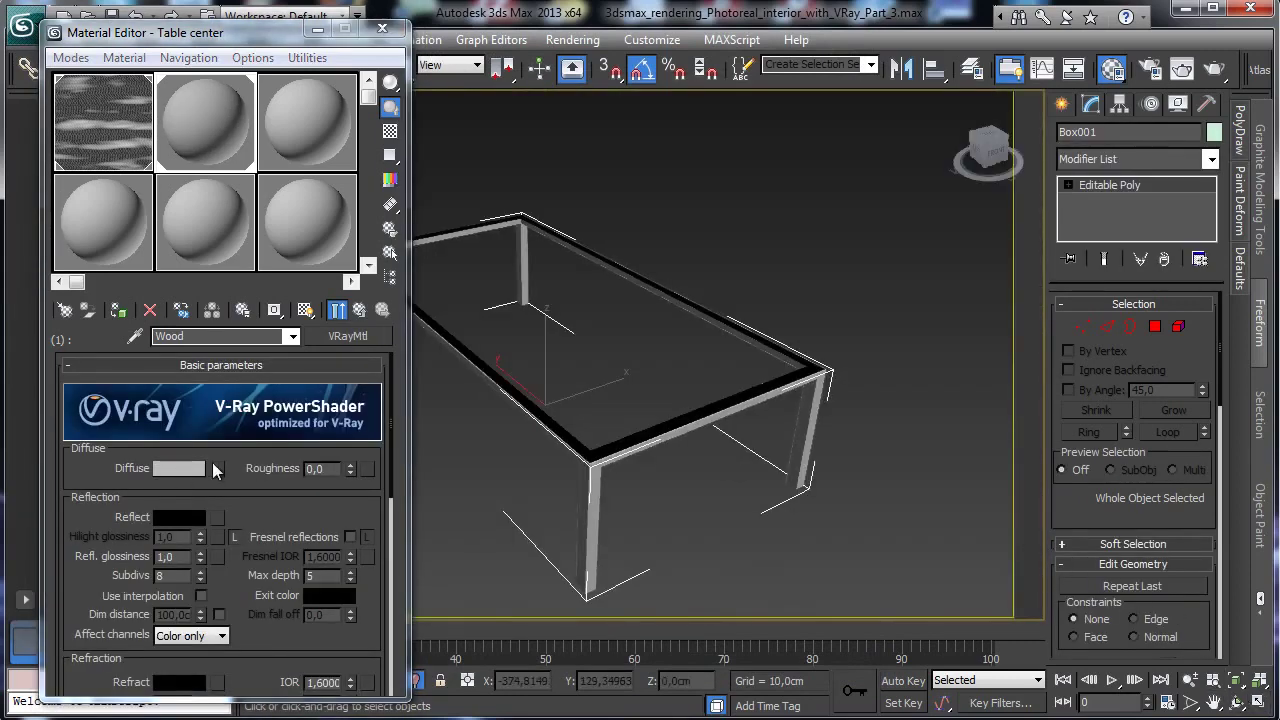
# Load Woods&Plastics.FinishCarpentry.Siding.Bevel.jpg as a Bitmap in Wood's diffuse slot.
pyautogui.click(219, 468)
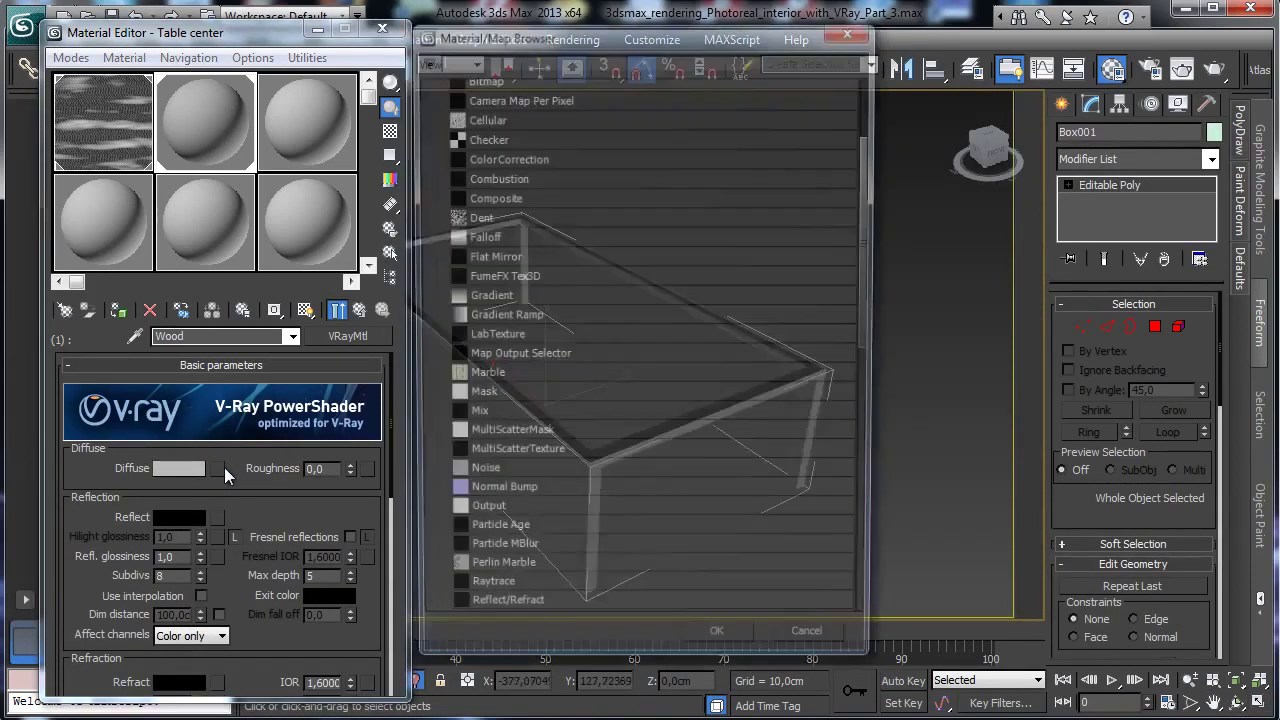
pyautogui.scroll(4, 859, 183)
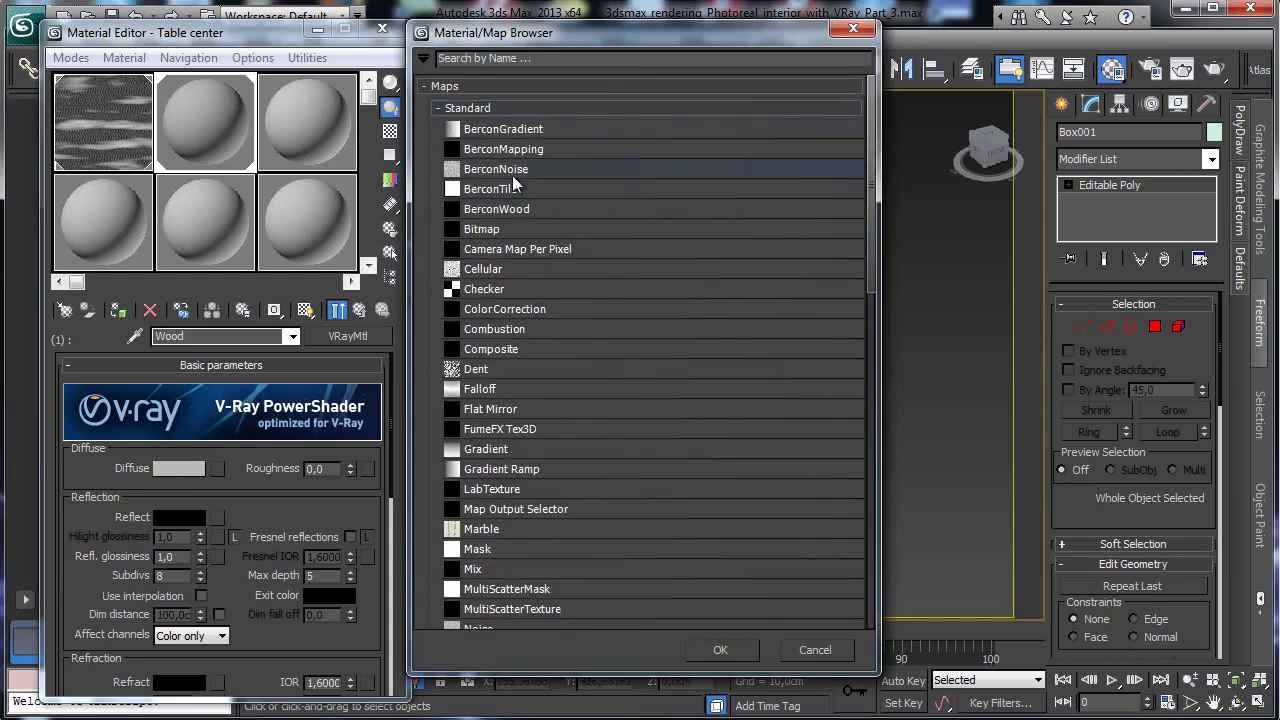
pyautogui.doubleClick(494, 224)
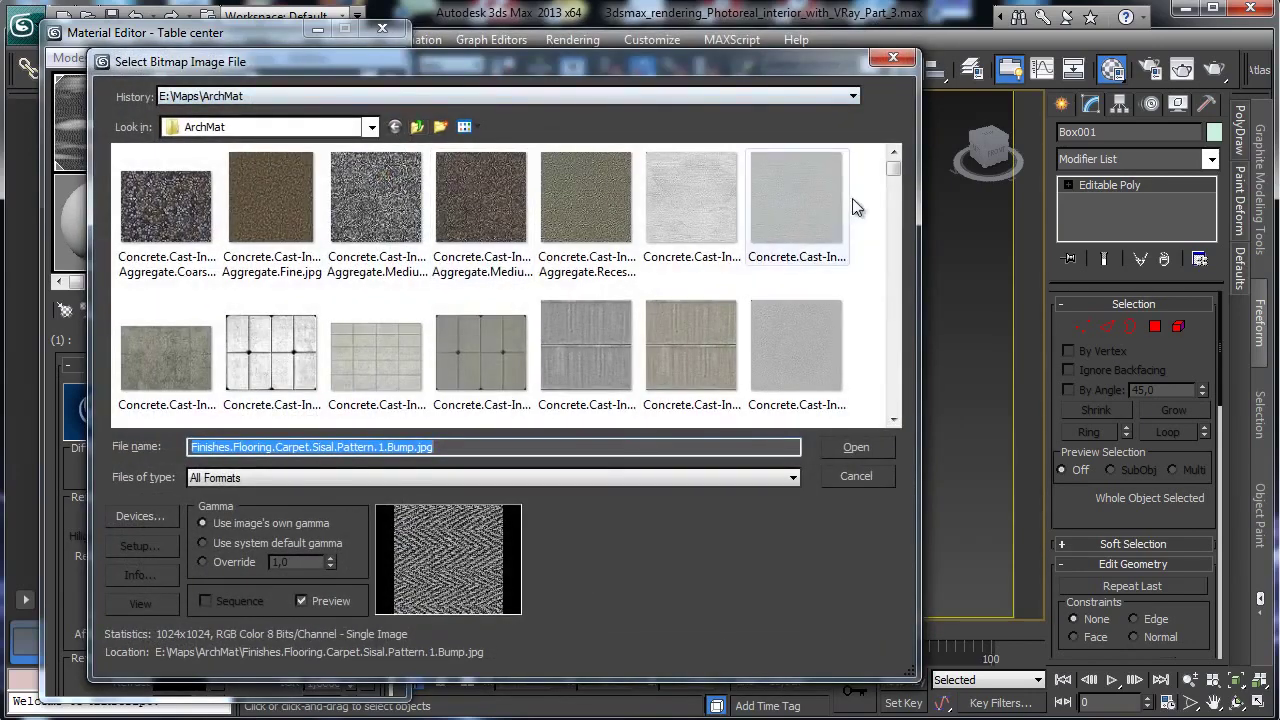
pyautogui.moveTo(886, 168); pyautogui.dragTo(889, 395)
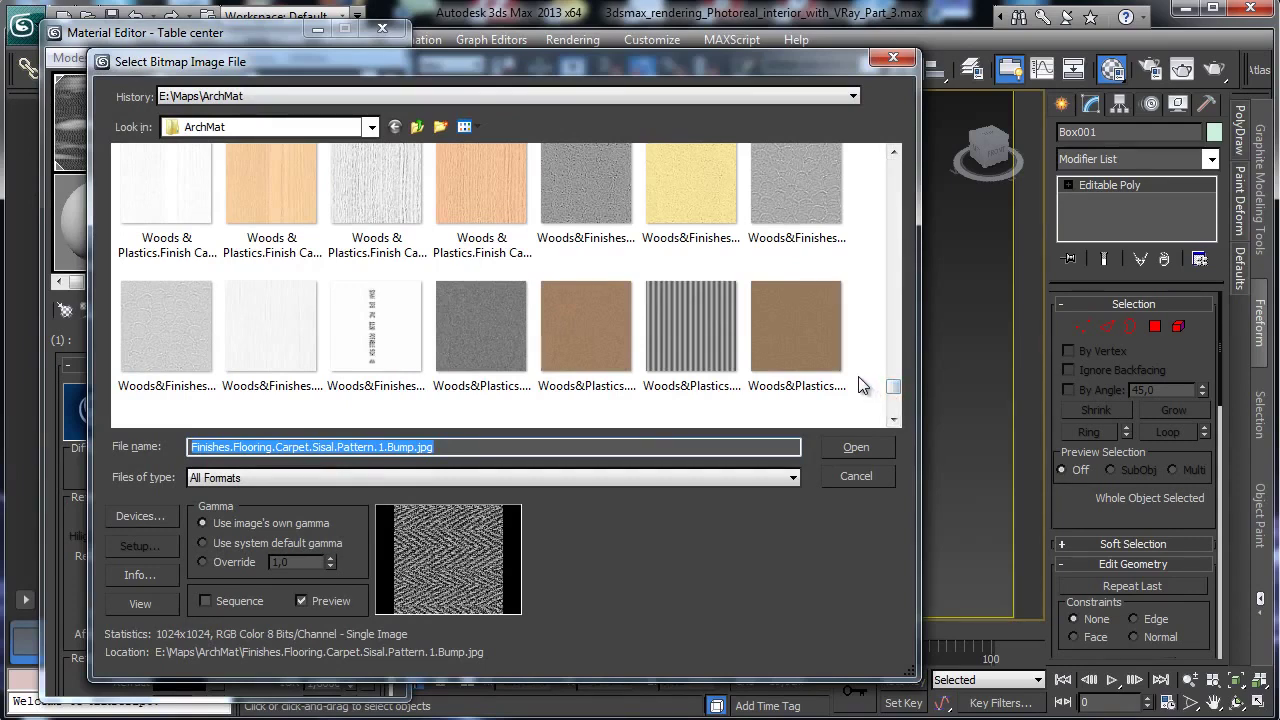
pyautogui.moveTo(897, 388); pyautogui.dragTo(897, 392)
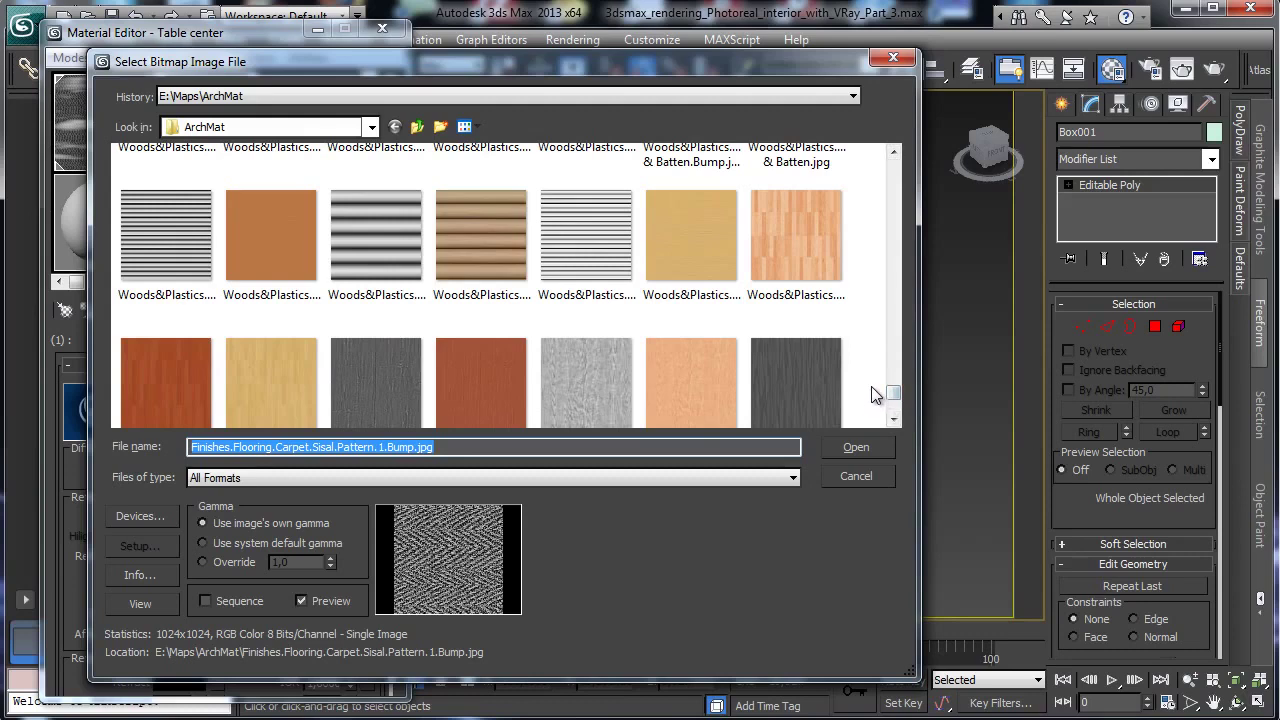
pyautogui.click(894, 153)
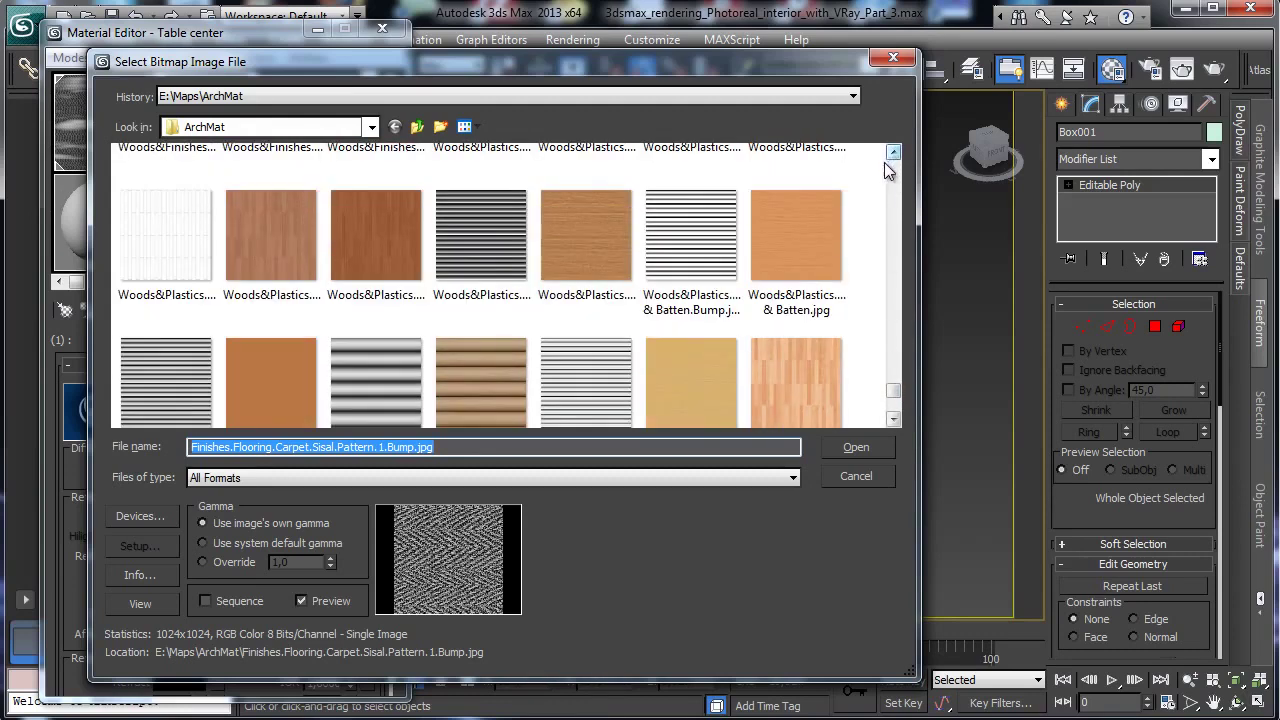
pyautogui.click(623, 226)
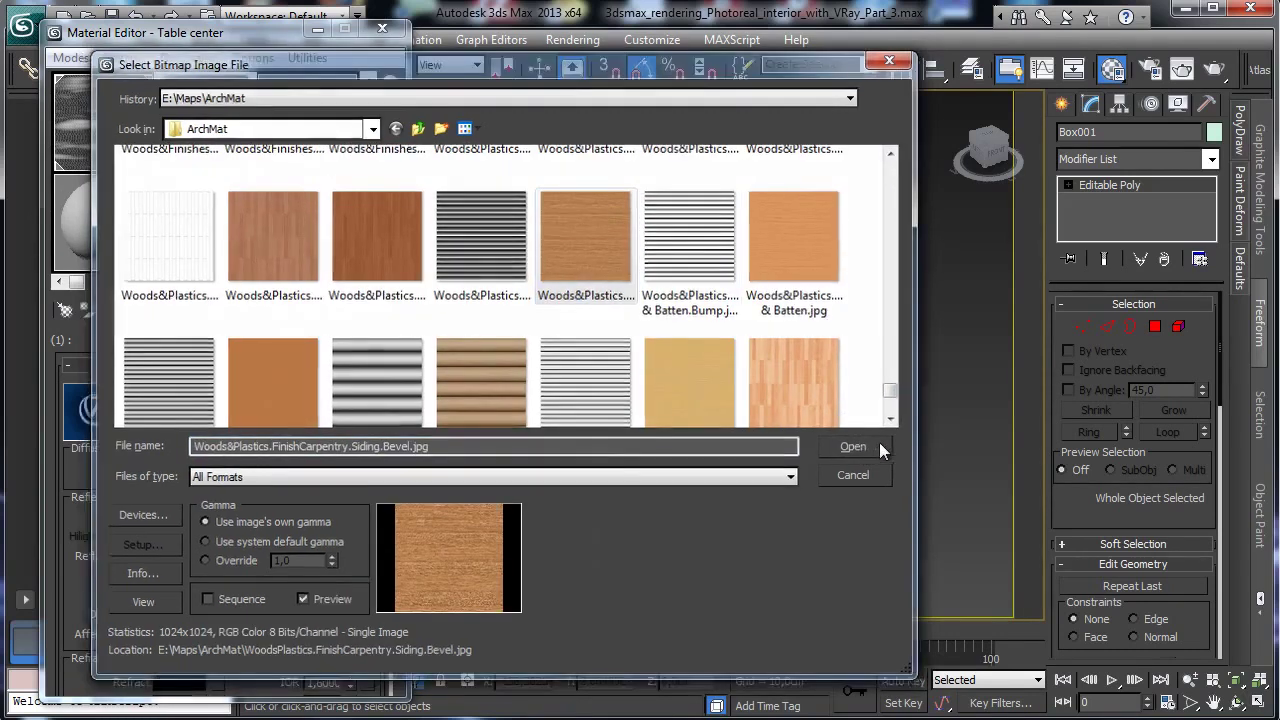
pyautogui.click(858, 446)
# Show the wood texture in the viewport, rotate it 90° in W, and set blur to 0.01.
pyautogui.click(305, 310)
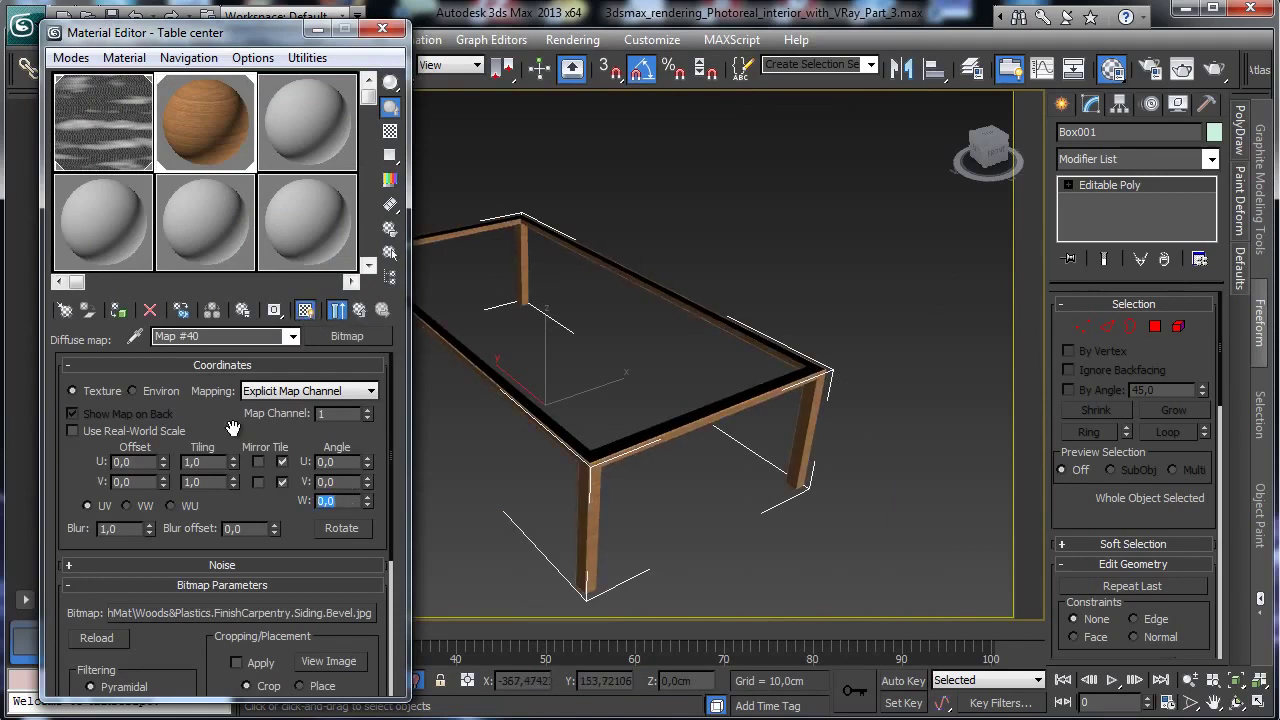
pyautogui.press('Return')
pyautogui.rightClick(147, 528)
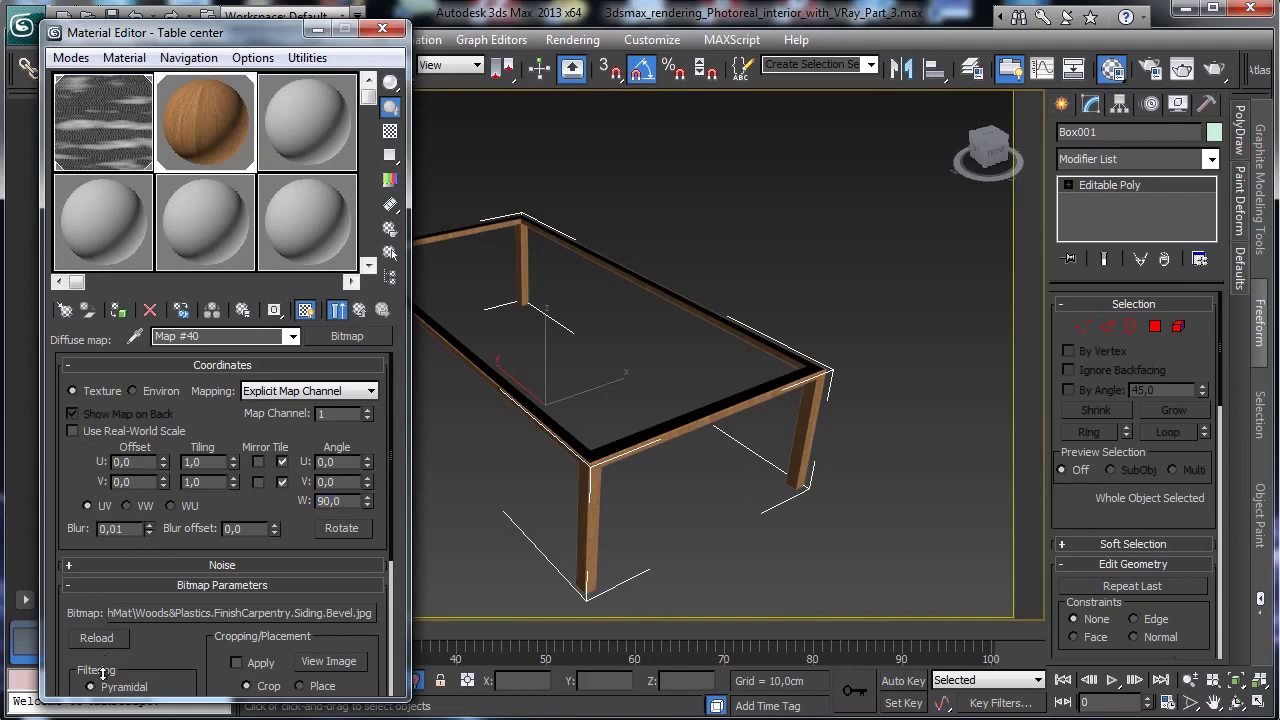
pyautogui.click(360, 310)
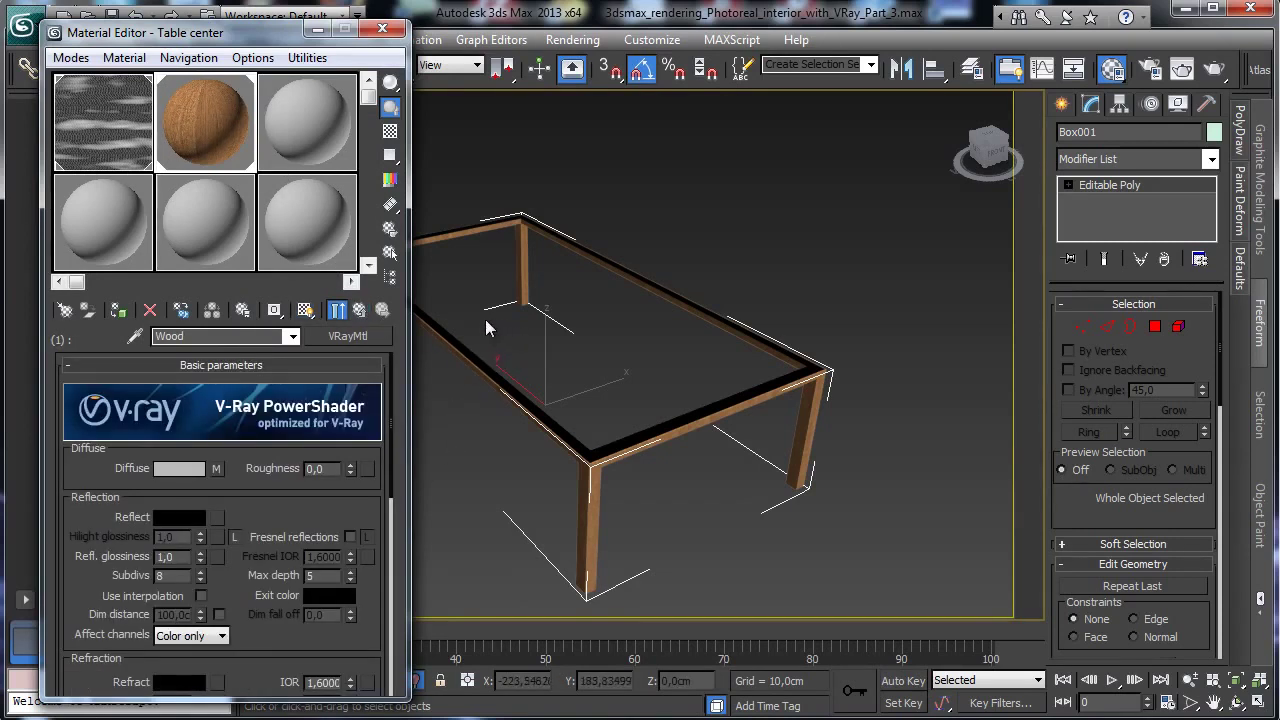
# Turn on the checkered sample background and set Wood's reflect colour to pure white.
pyautogui.moveTo(241, 505); pyautogui.dragTo(247, 483)
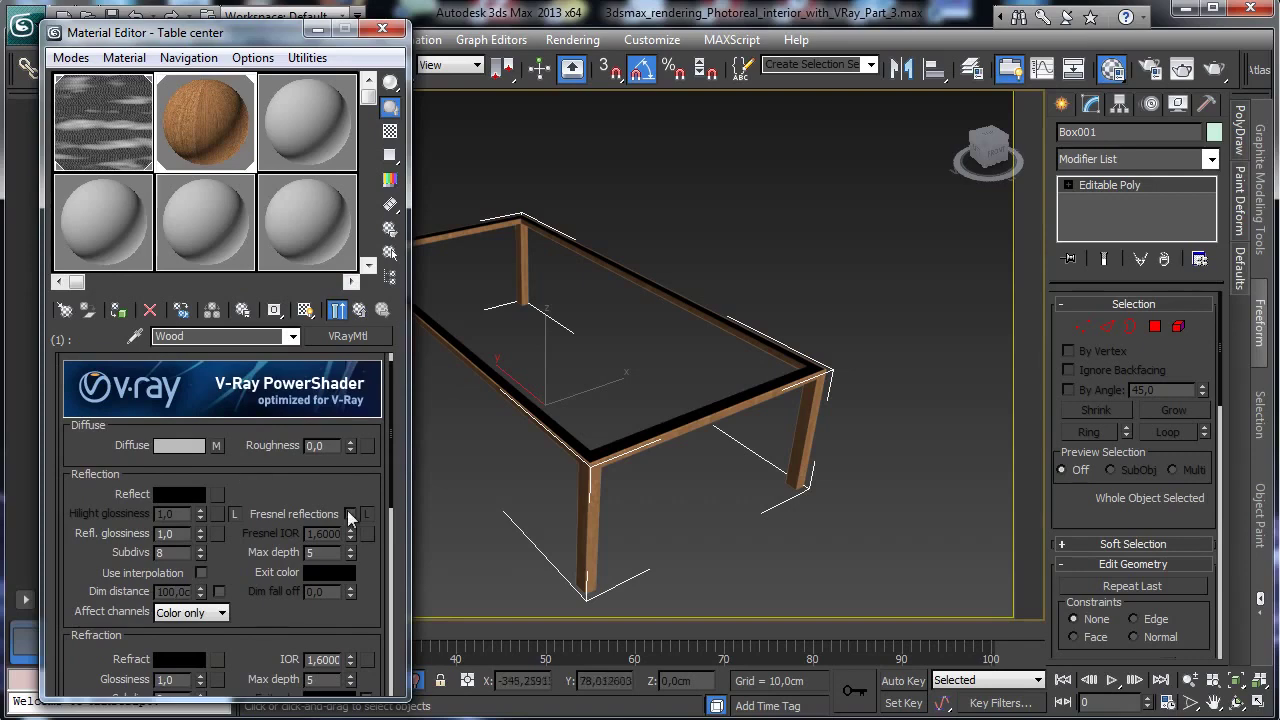
pyautogui.click(390, 131)
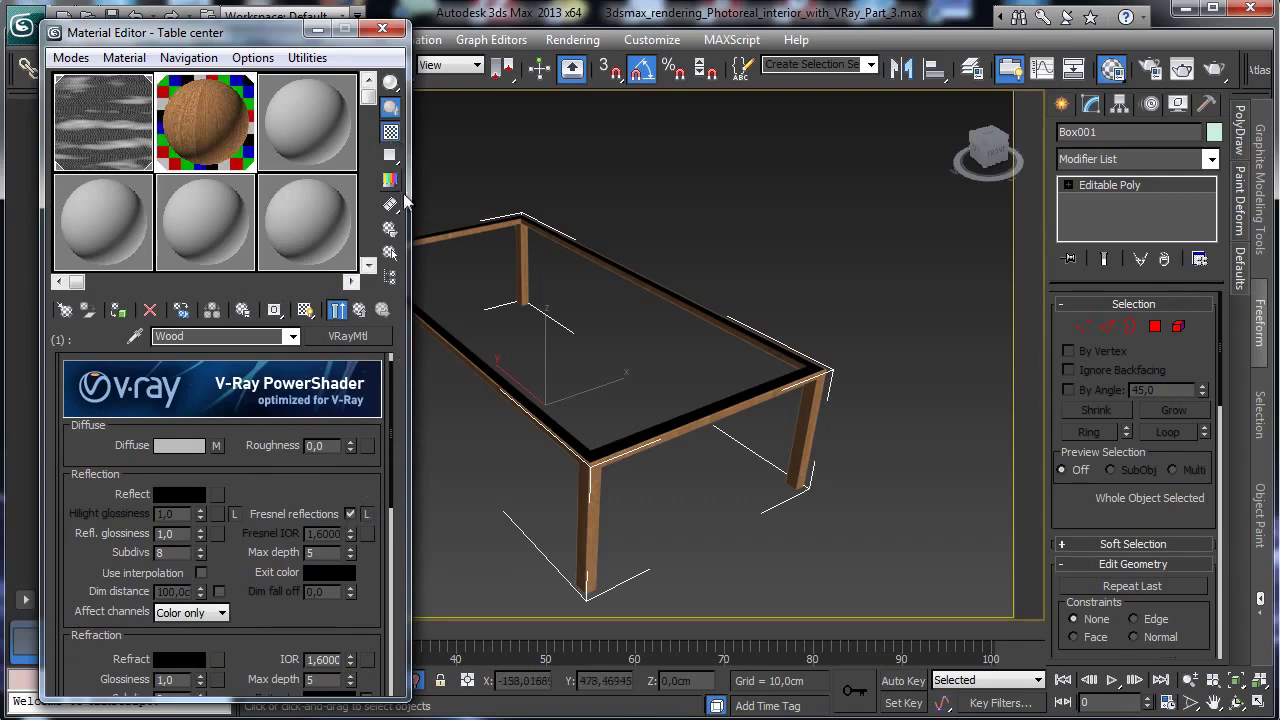
pyautogui.click(179, 495)
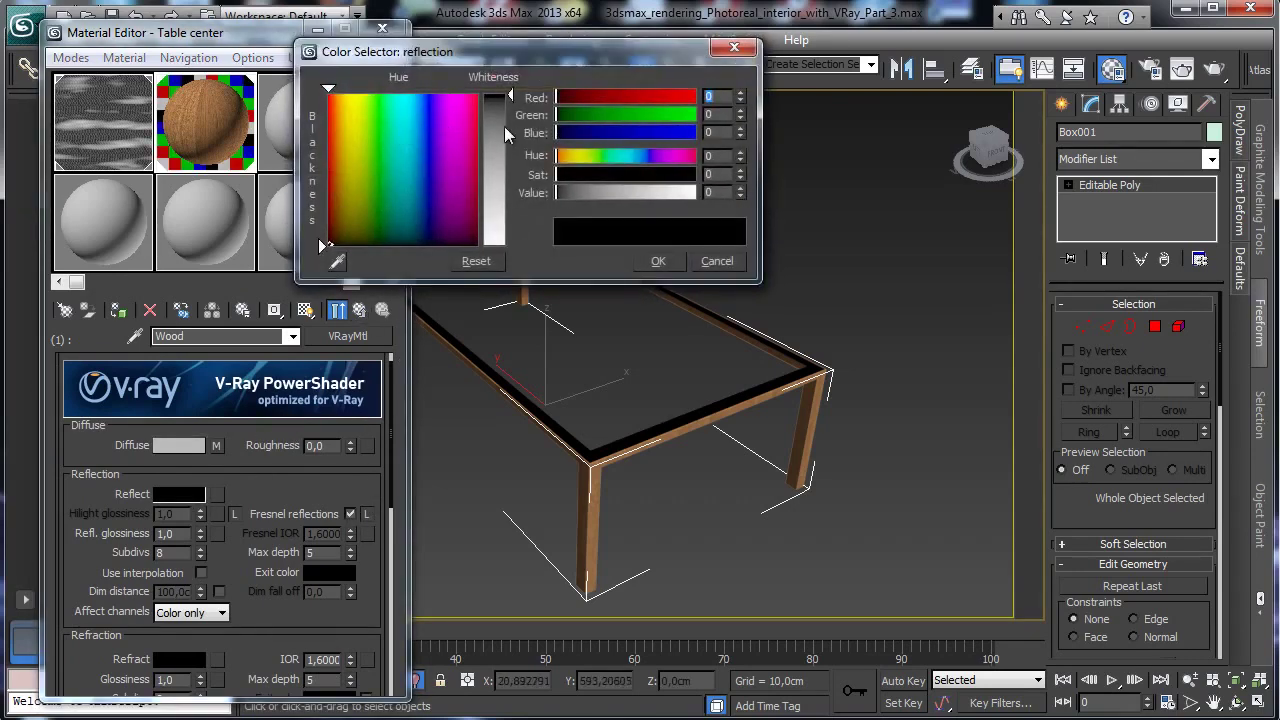
pyautogui.moveTo(504, 126); pyautogui.dragTo(489, 313)
pyautogui.click(658, 262)
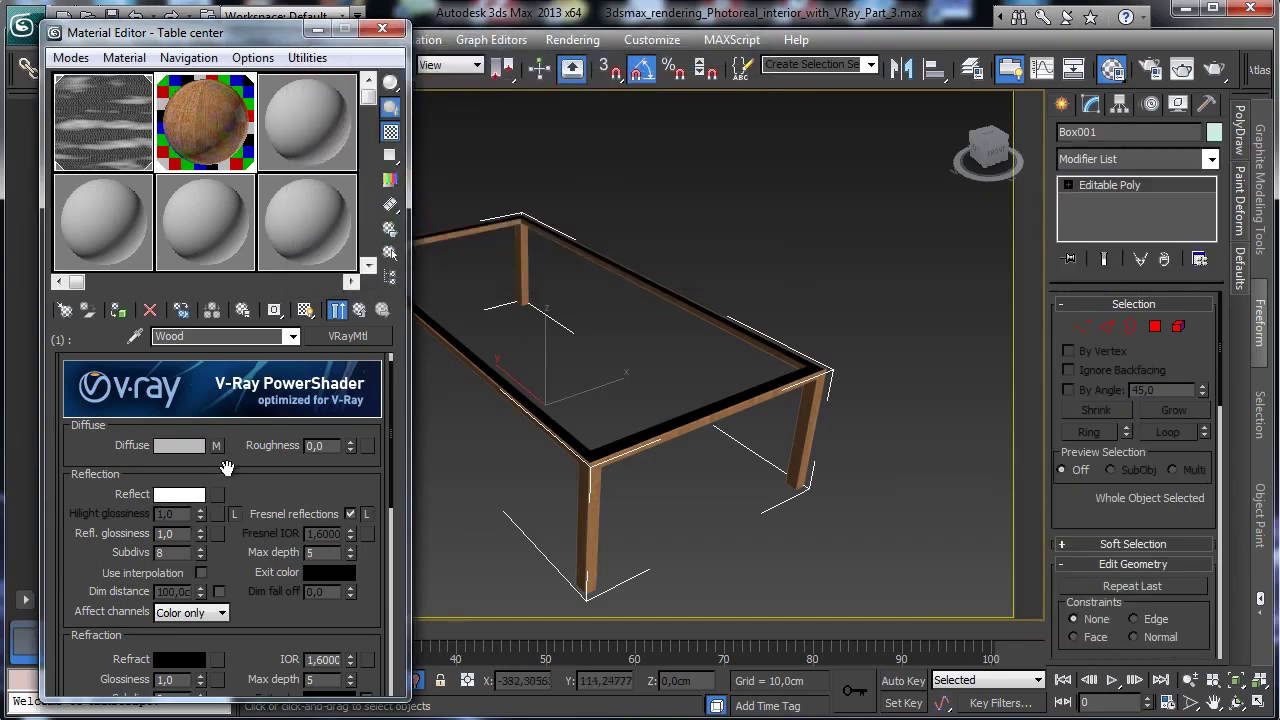
# Copy the wood bitmap into the Reflect slot and wrap it in a Color Correction map.
pyautogui.moveTo(217, 447); pyautogui.dragTo(218, 494)
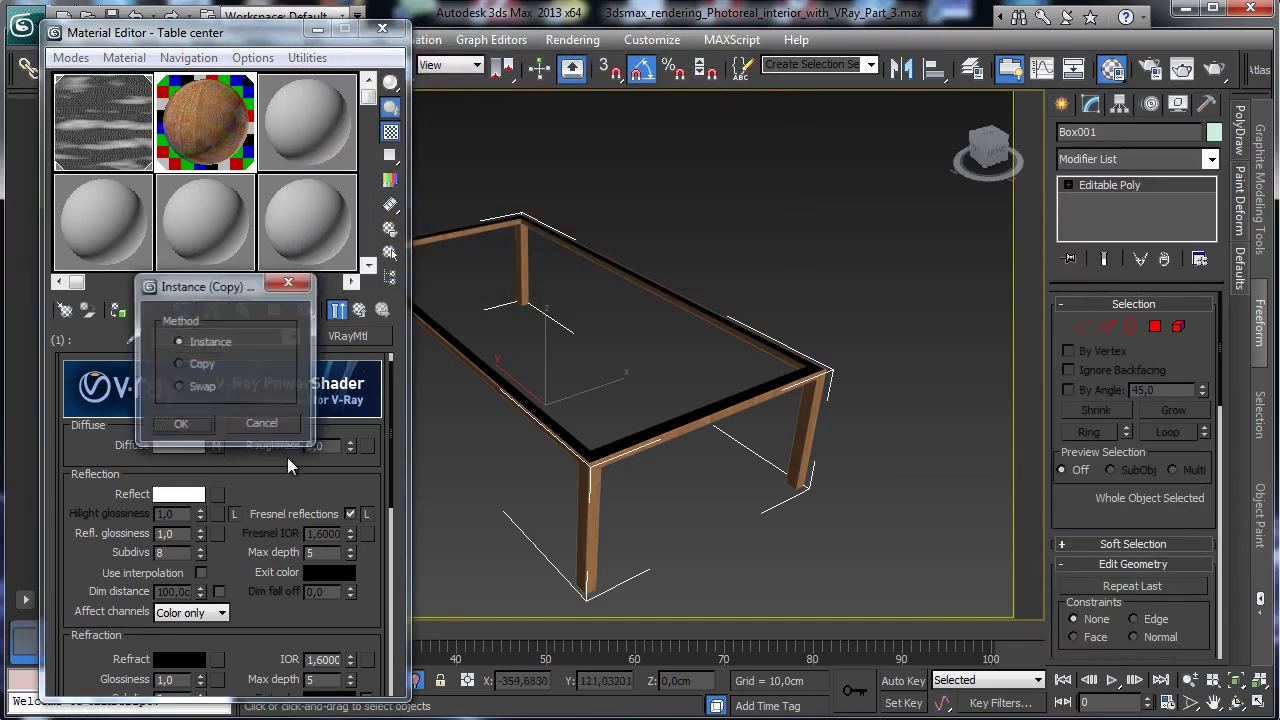
pyautogui.click(181, 426)
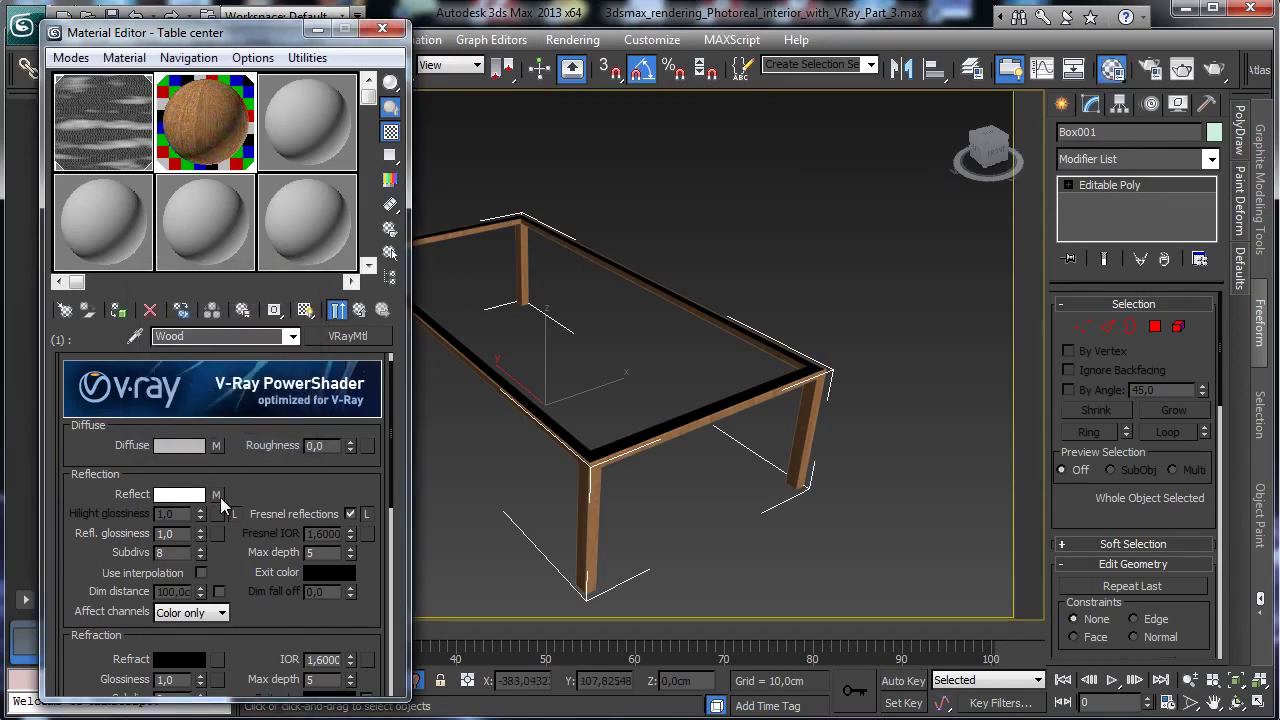
pyautogui.click(217, 494)
pyautogui.click(347, 336)
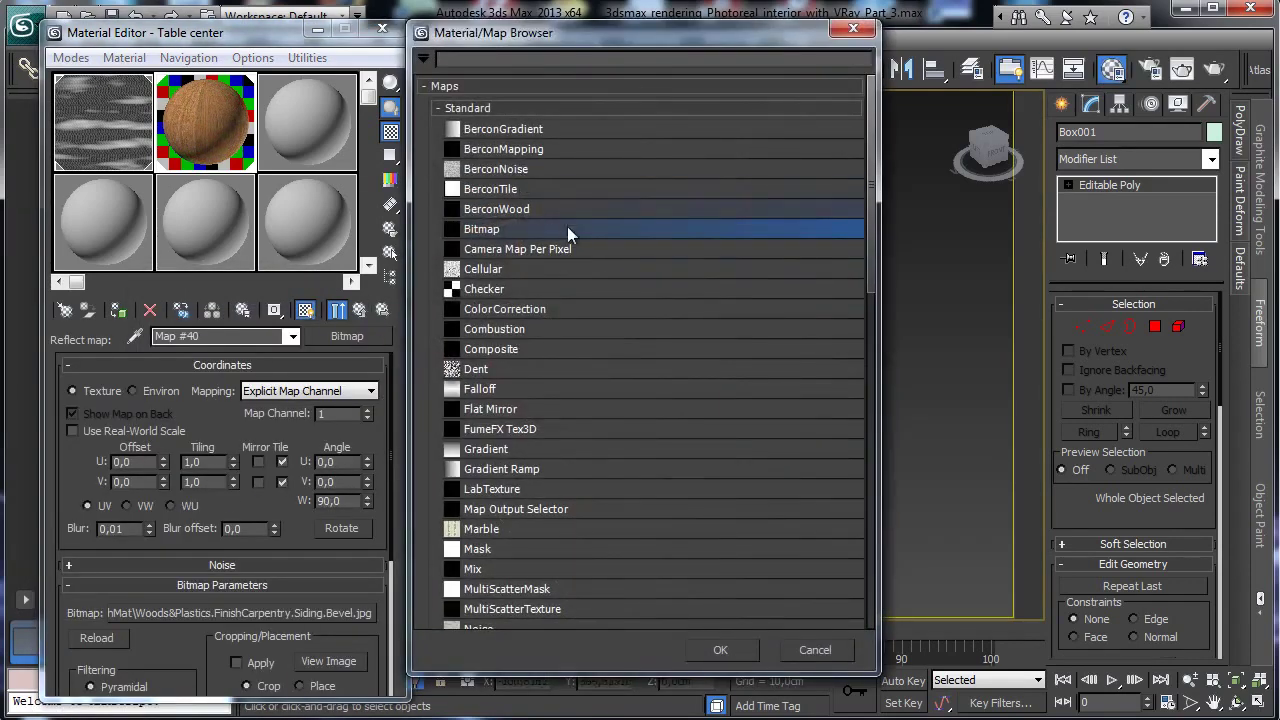
pyautogui.doubleClick(532, 308)
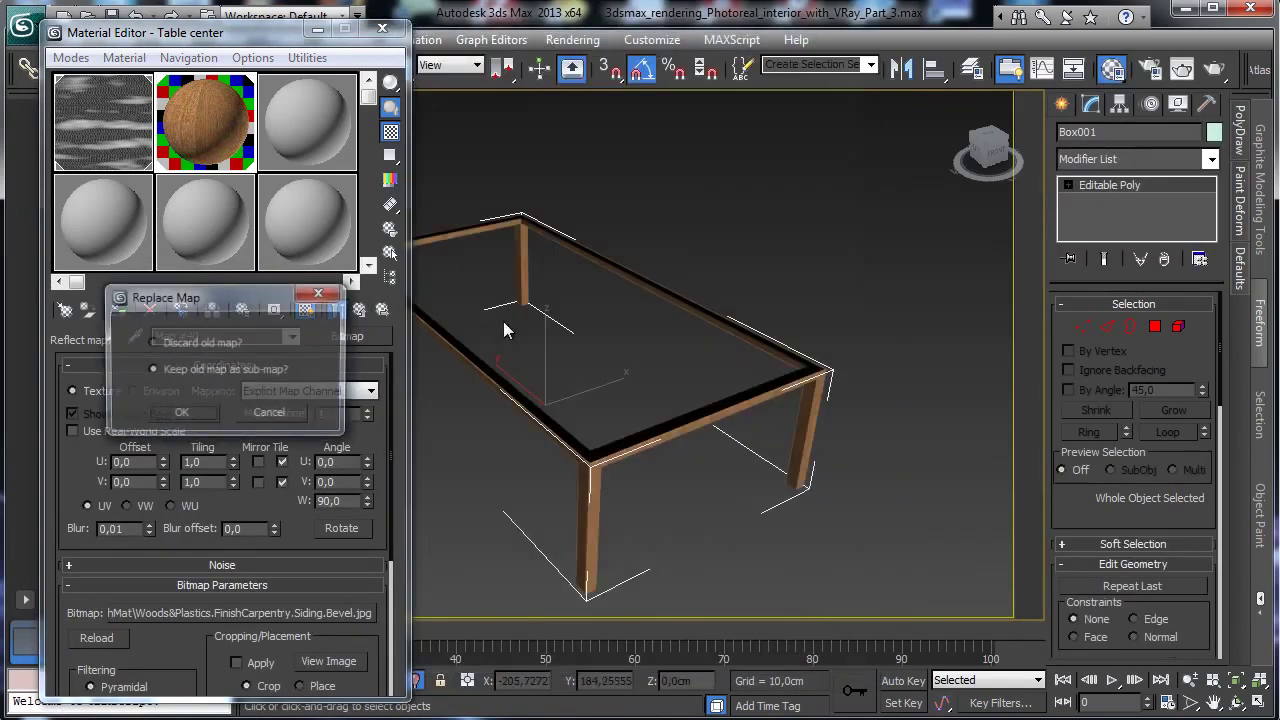
pyautogui.click(184, 413)
pyautogui.click(337, 310)
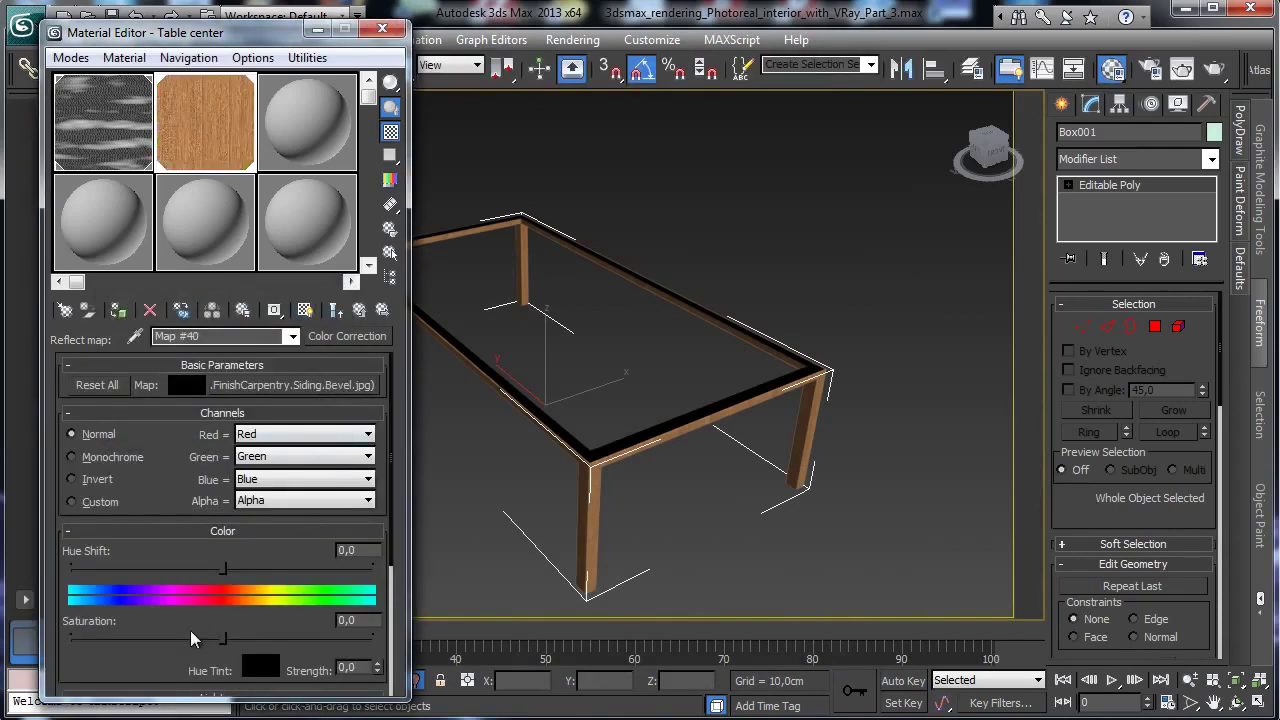
# Set the reflection Color Correction to saturation -100, brightness 60.7973 and contrast 68.1063.
pyautogui.moveTo(223, 637); pyautogui.dragTo(70, 637)
pyautogui.scroll(-5, 277, 548)
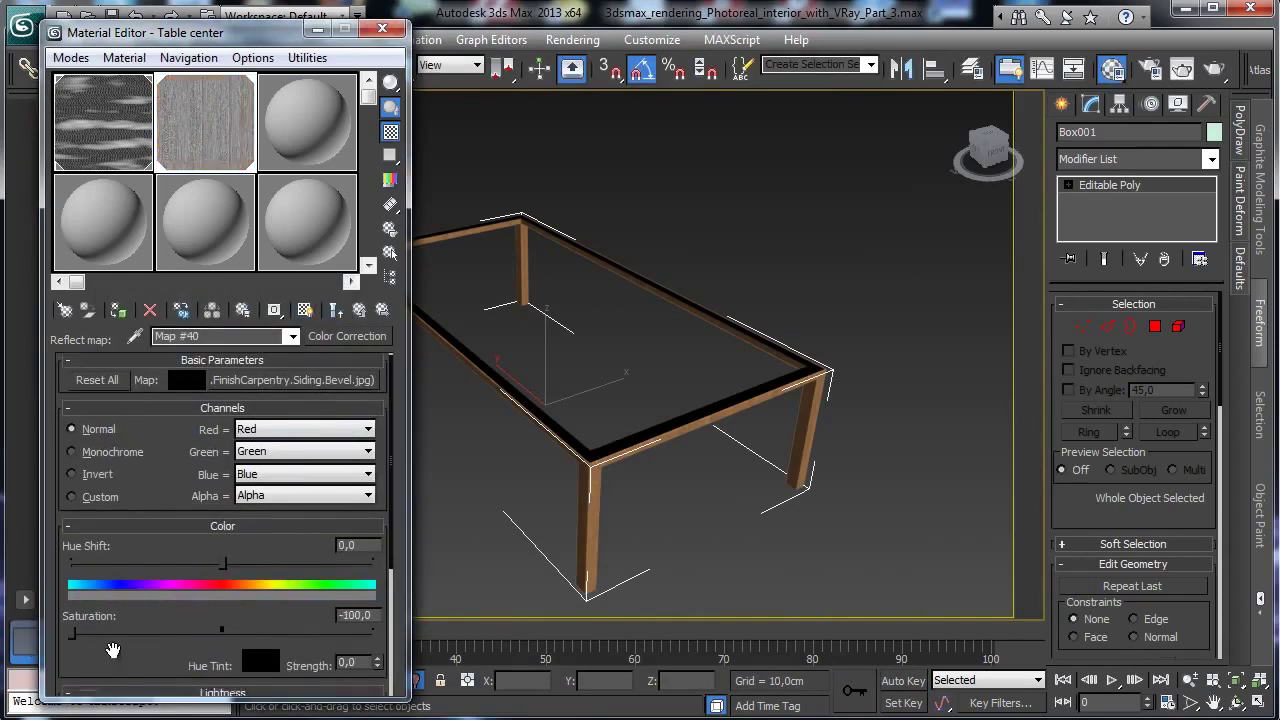
pyautogui.moveTo(222, 590); pyautogui.dragTo(295, 592)
pyautogui.moveTo(222, 637); pyautogui.dragTo(272, 637)
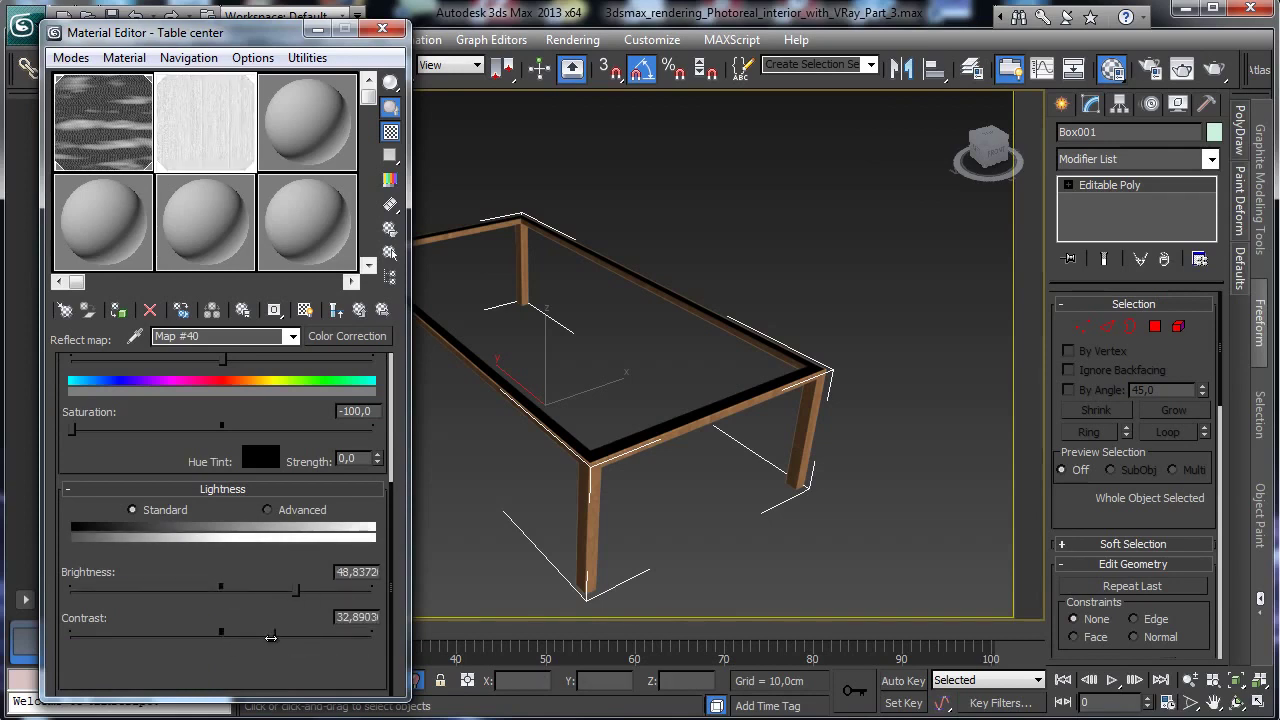
pyautogui.moveTo(297, 590); pyautogui.dragTo(332, 591)
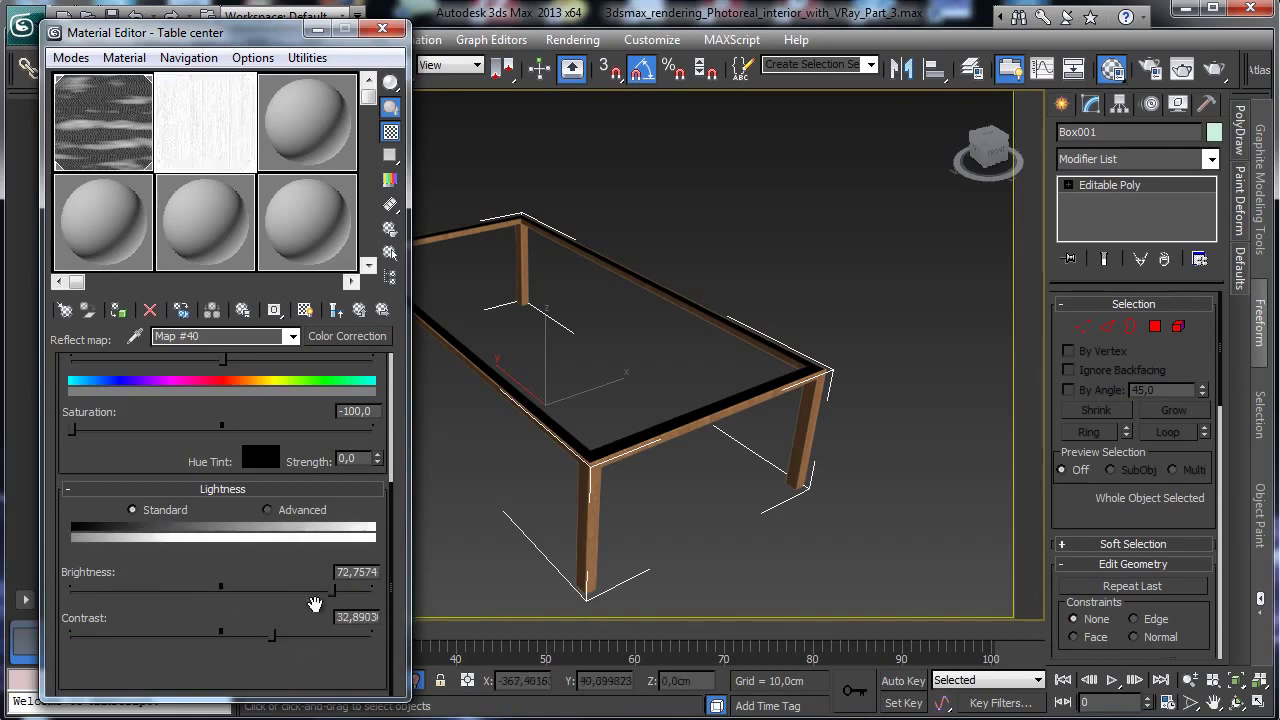
pyautogui.moveTo(273, 637); pyautogui.dragTo(291, 635)
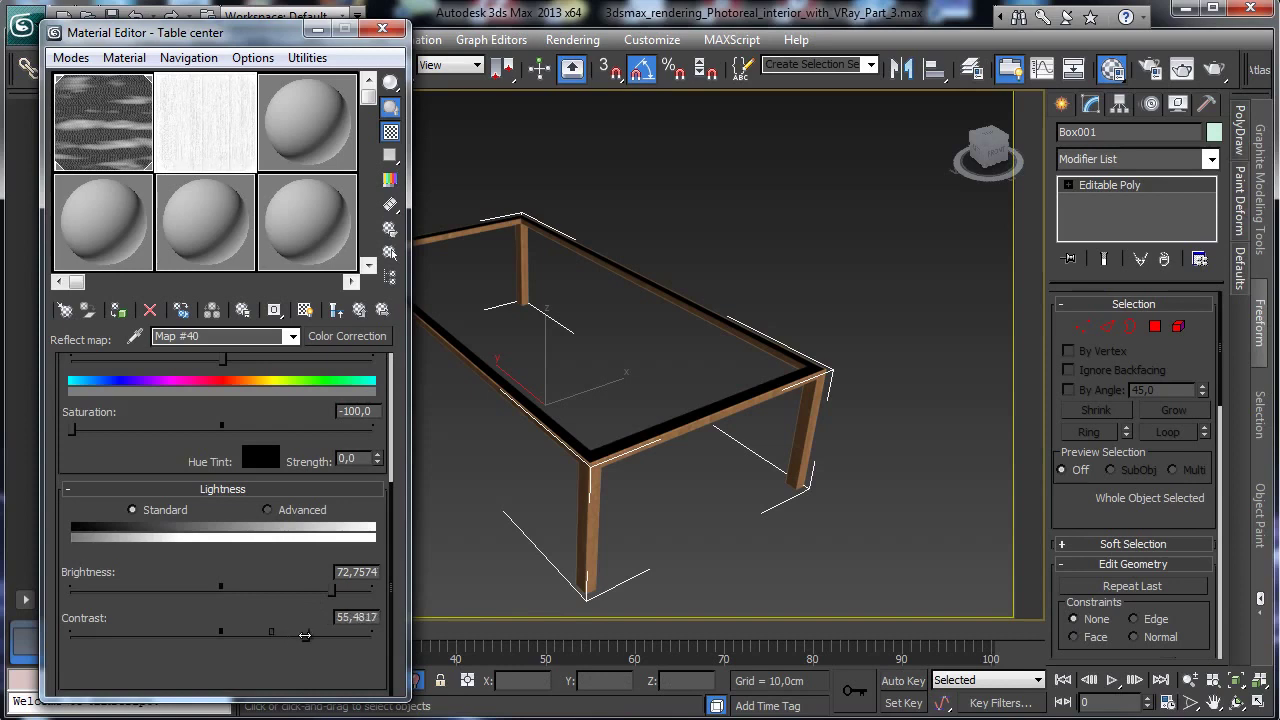
pyautogui.click(360, 310)
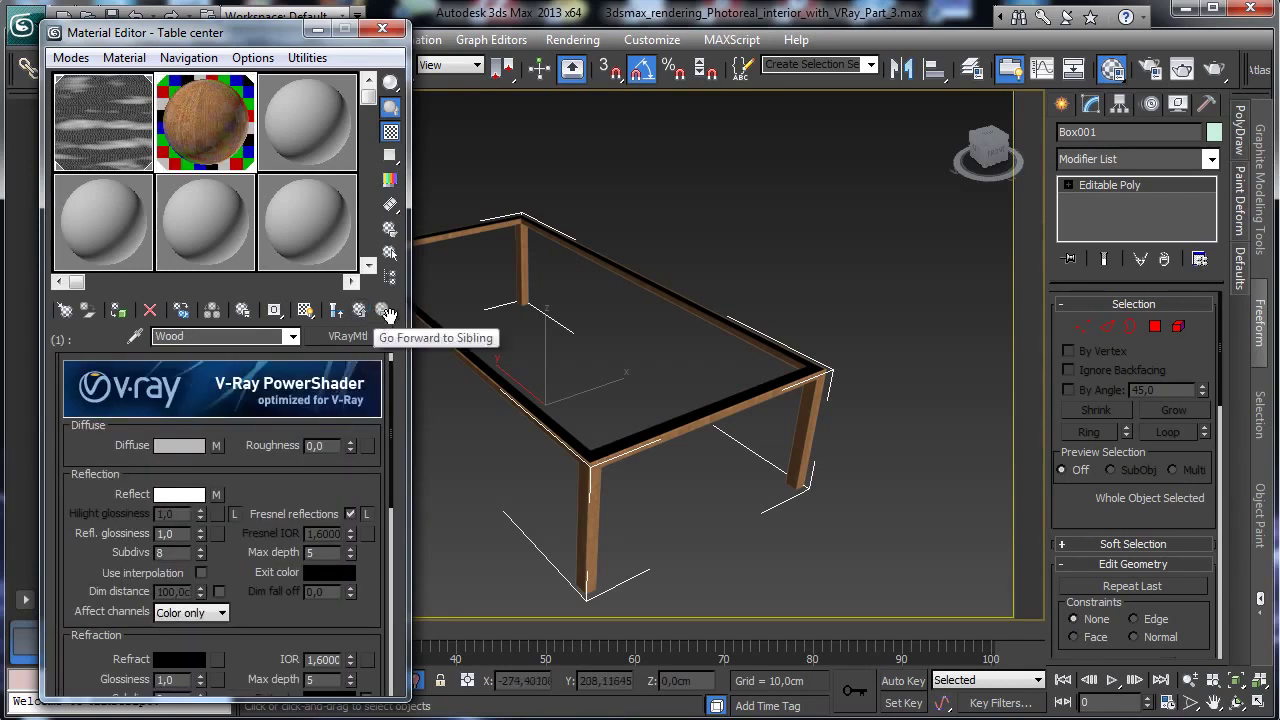
# Copy the Color Correction map into Refl. glossiness and adjust its brightness and contrast.
pyautogui.moveTo(218, 537); pyautogui.dragTo(218, 537)
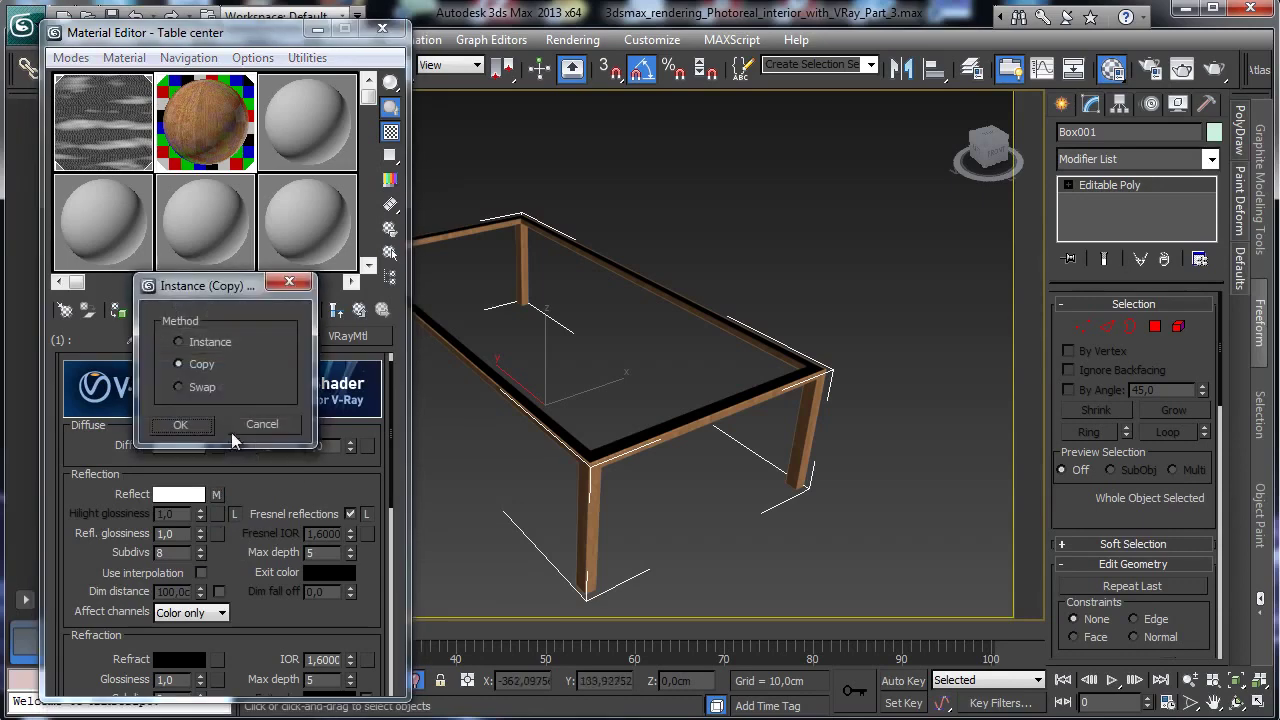
pyautogui.click(177, 423)
pyautogui.click(218, 537)
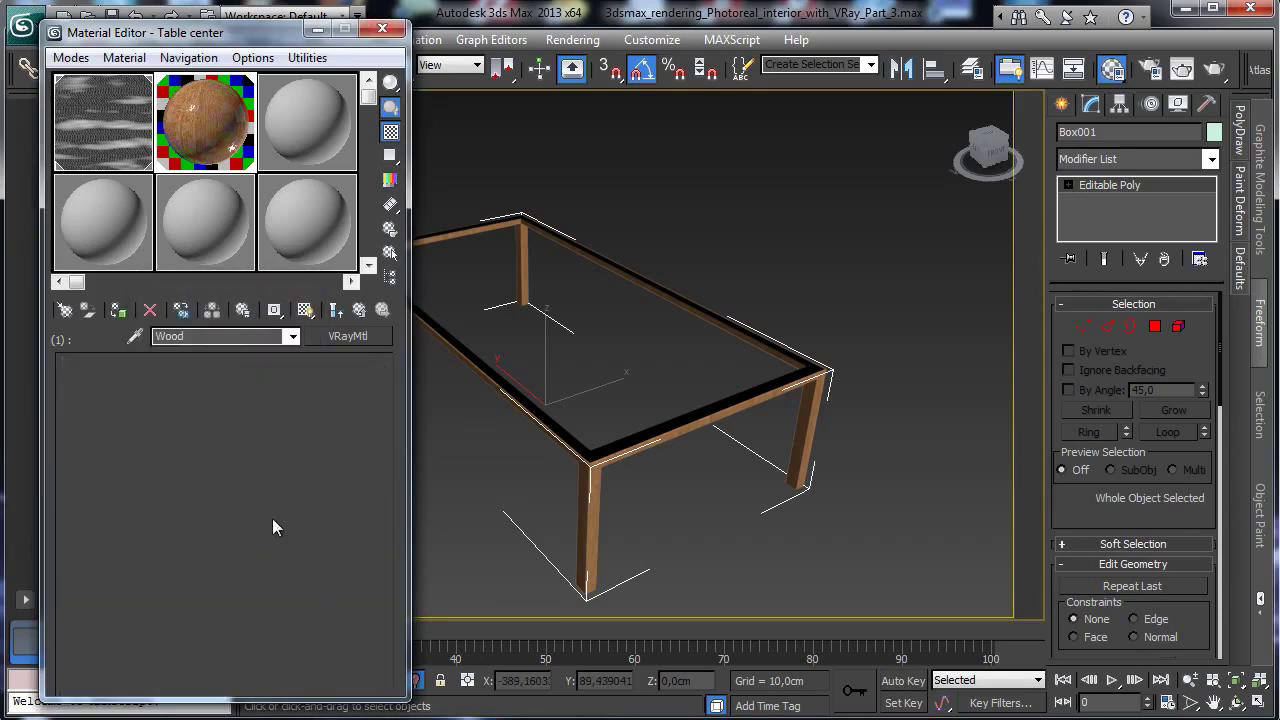
pyautogui.moveTo(261, 634); pyautogui.dragTo(210, 316)
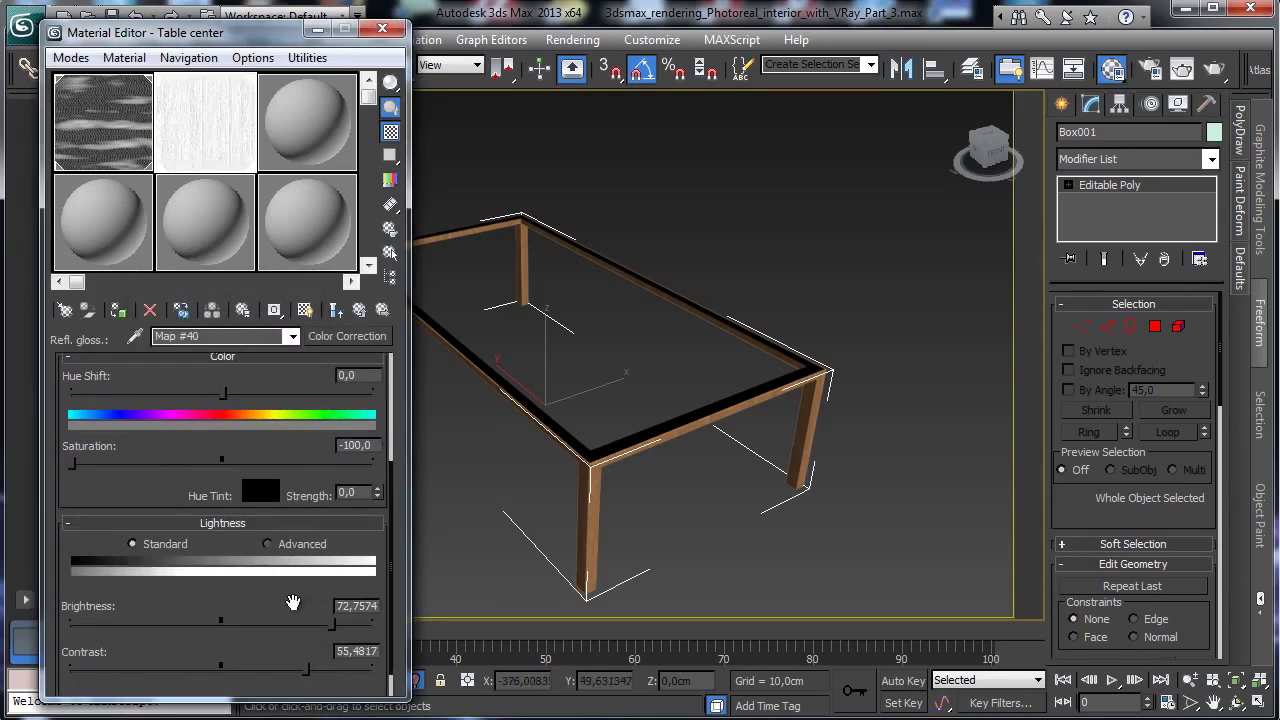
pyautogui.moveTo(330, 626); pyautogui.dragTo(327, 670)
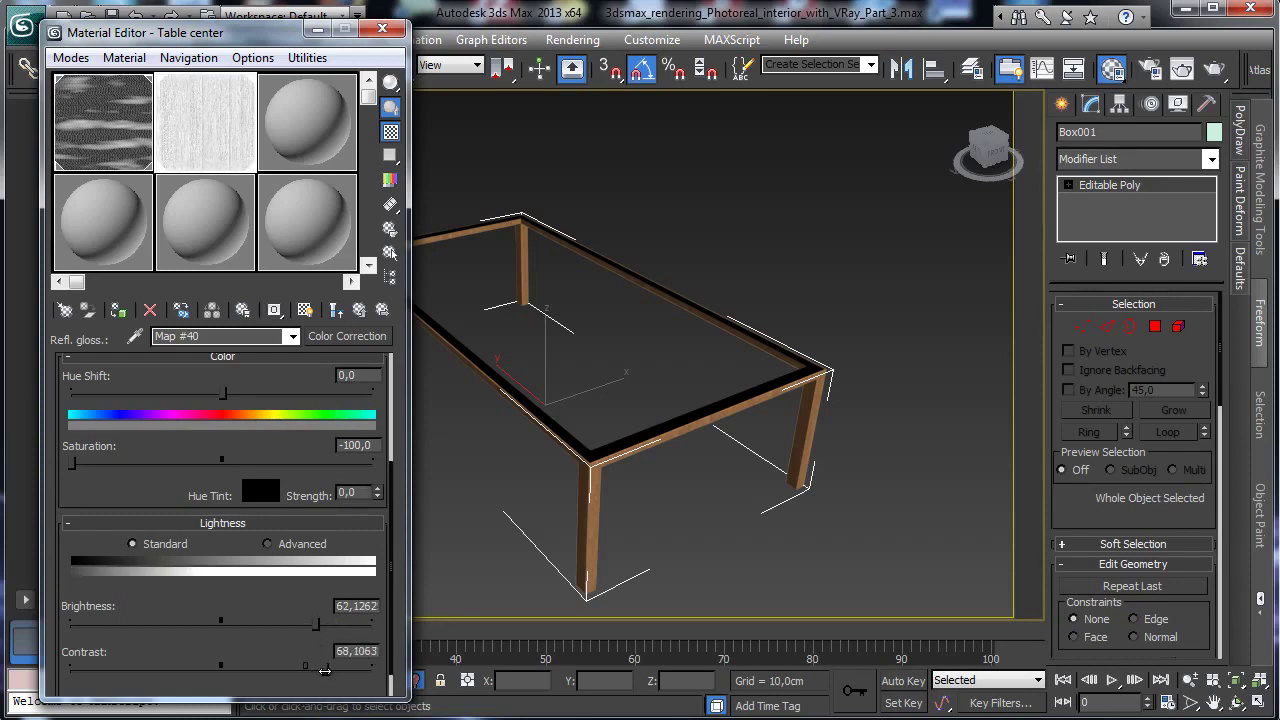
pyautogui.moveTo(316, 625); pyautogui.dragTo(310, 627)
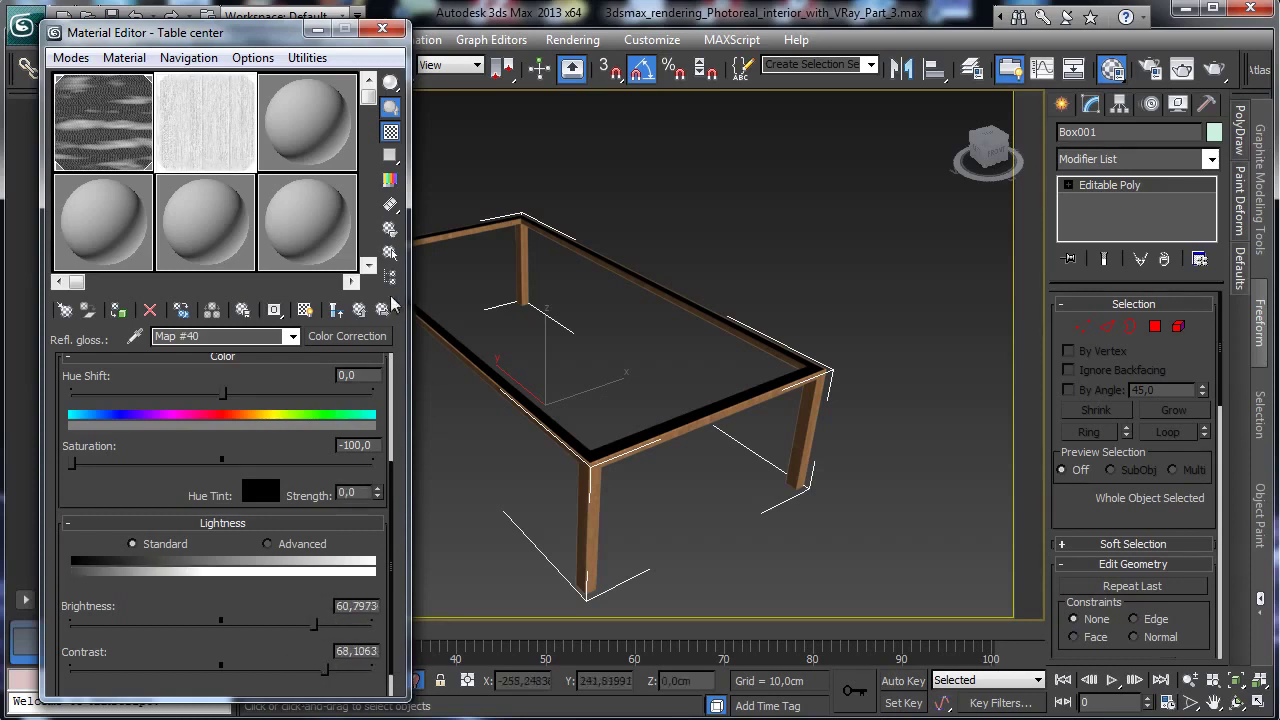
pyautogui.click(359, 310)
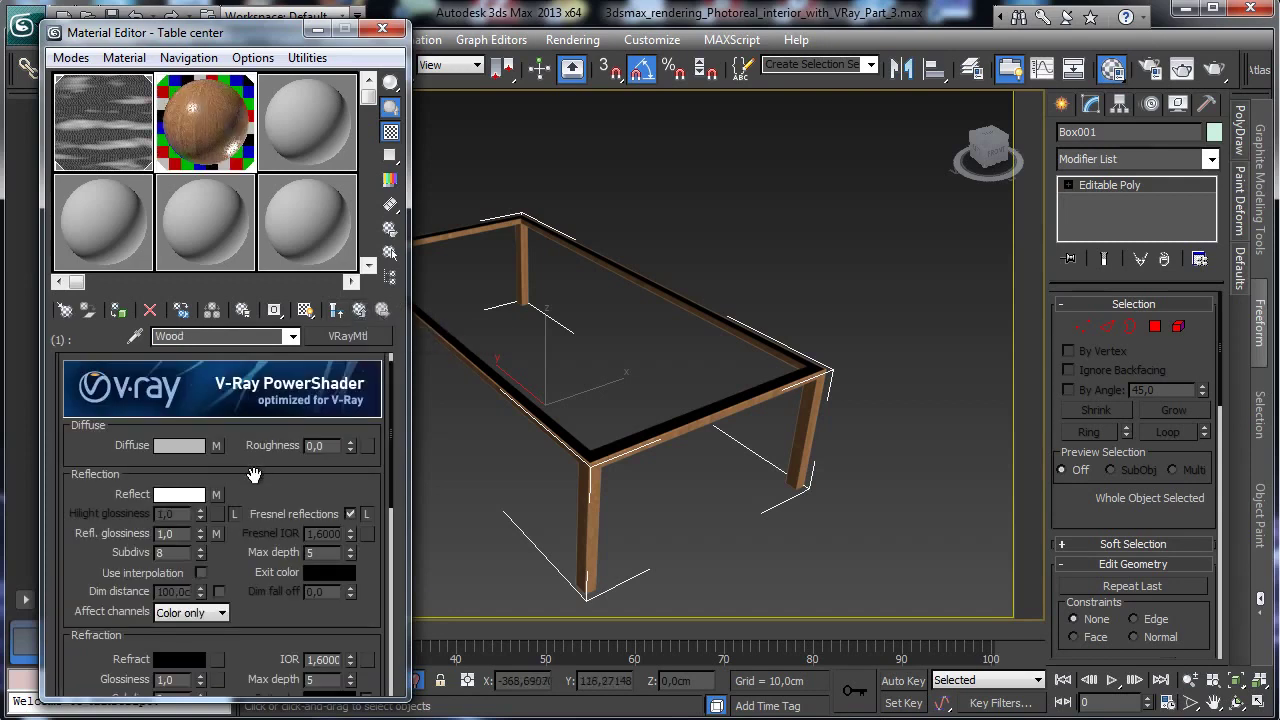
# In the Maps rollout, copy the Reflect map and paste a copy into Bump.
pyautogui.scroll(-2, 274, 478)
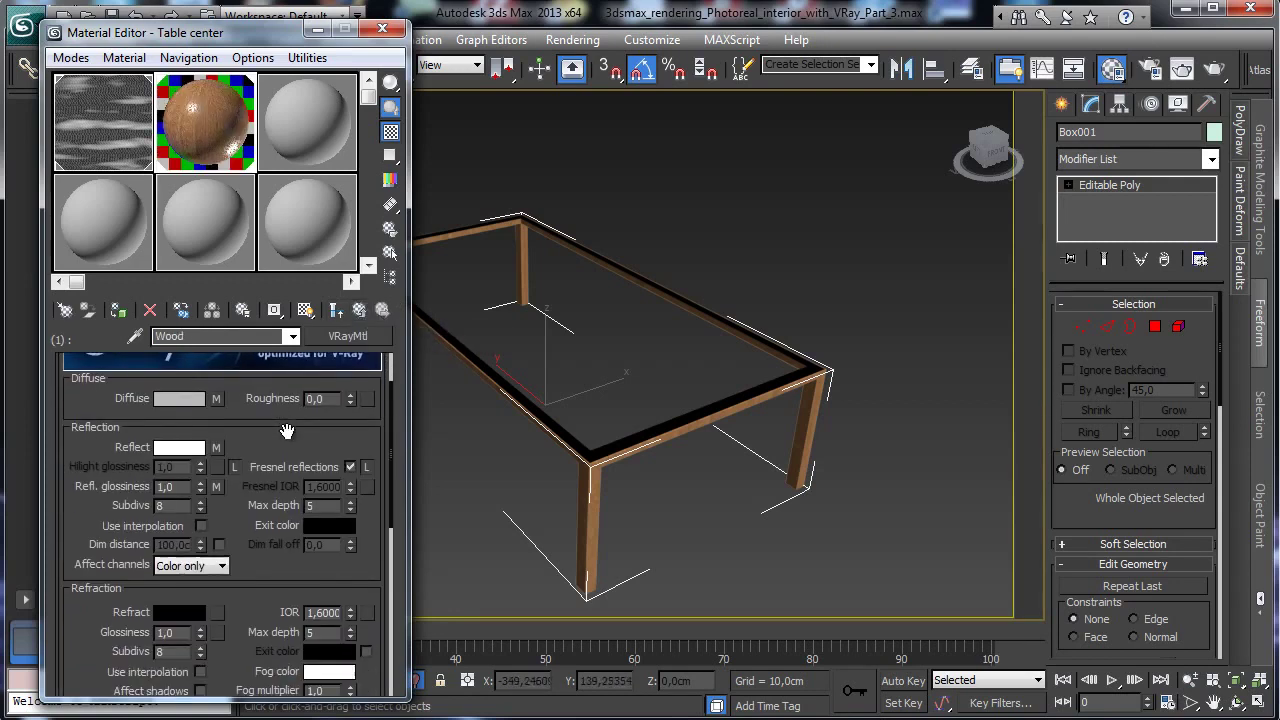
pyautogui.scroll(-15, 300, 440)
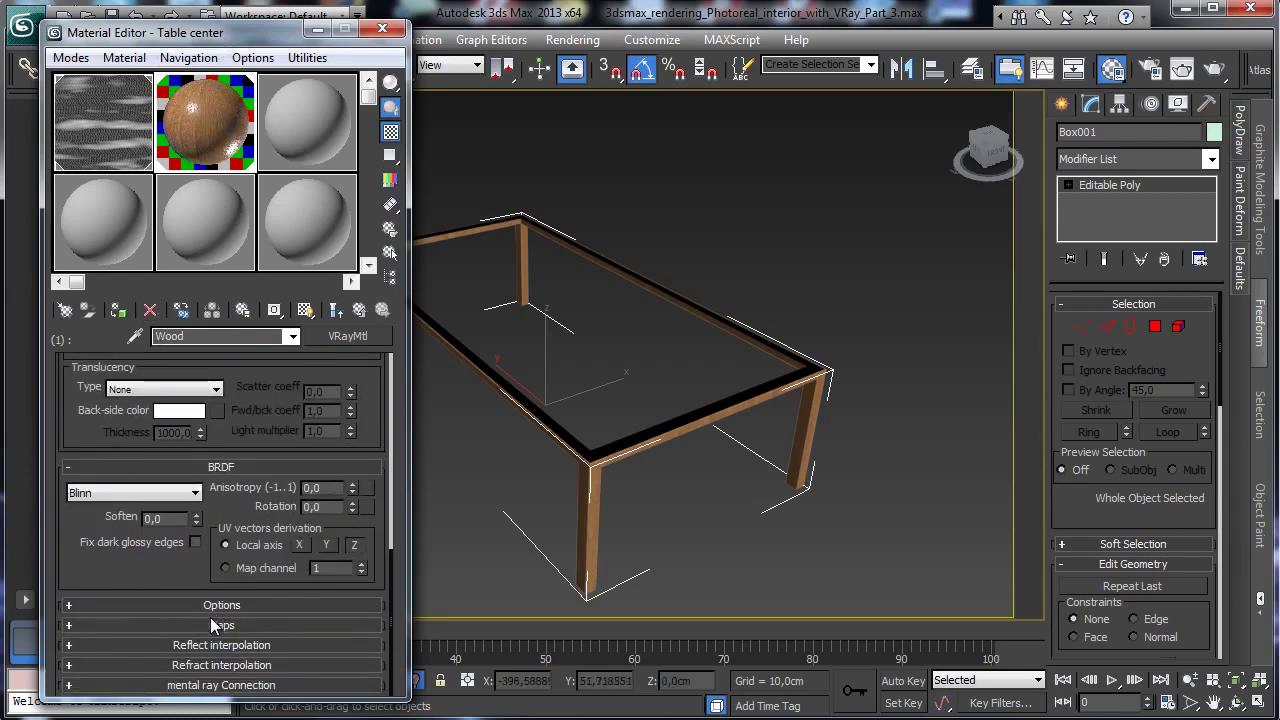
pyautogui.click(213, 625)
pyautogui.rightClick(250, 430)
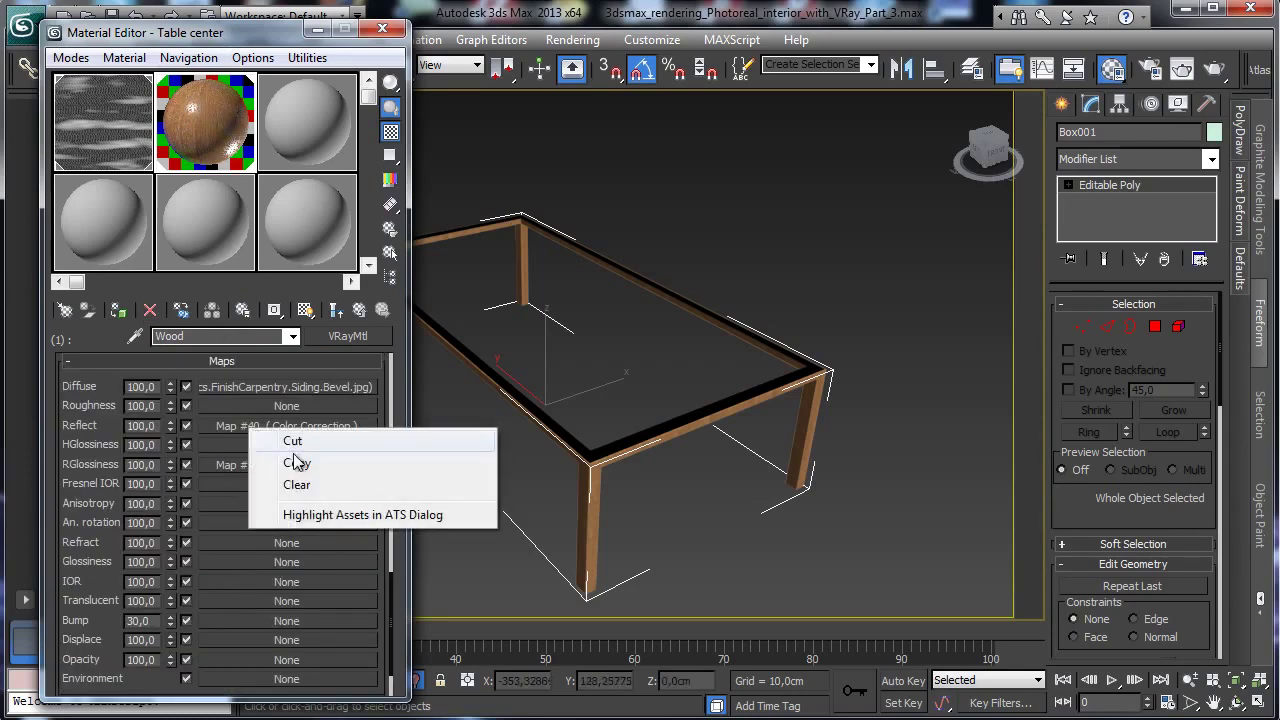
pyautogui.click(300, 457)
pyautogui.rightClick(229, 621)
pyautogui.click(270, 631)
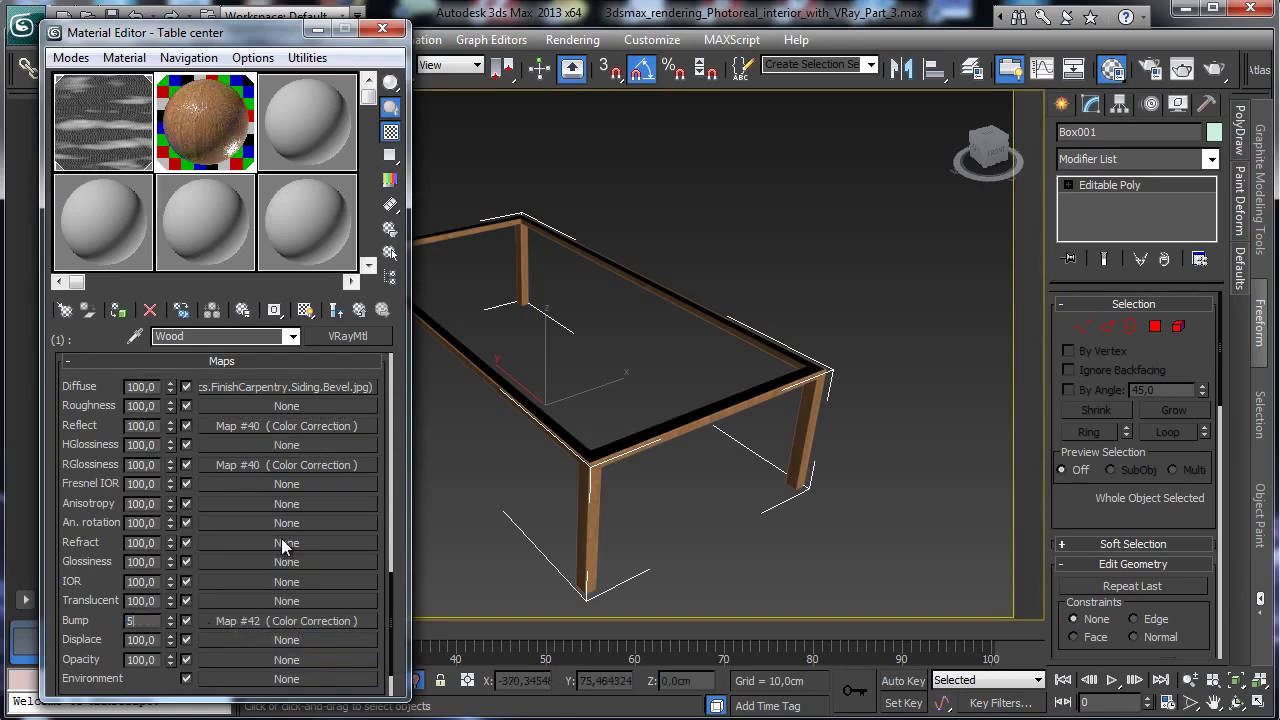
# Set the bump's underlying wood bitmap blur to 0,3.
pyautogui.click(270, 620)
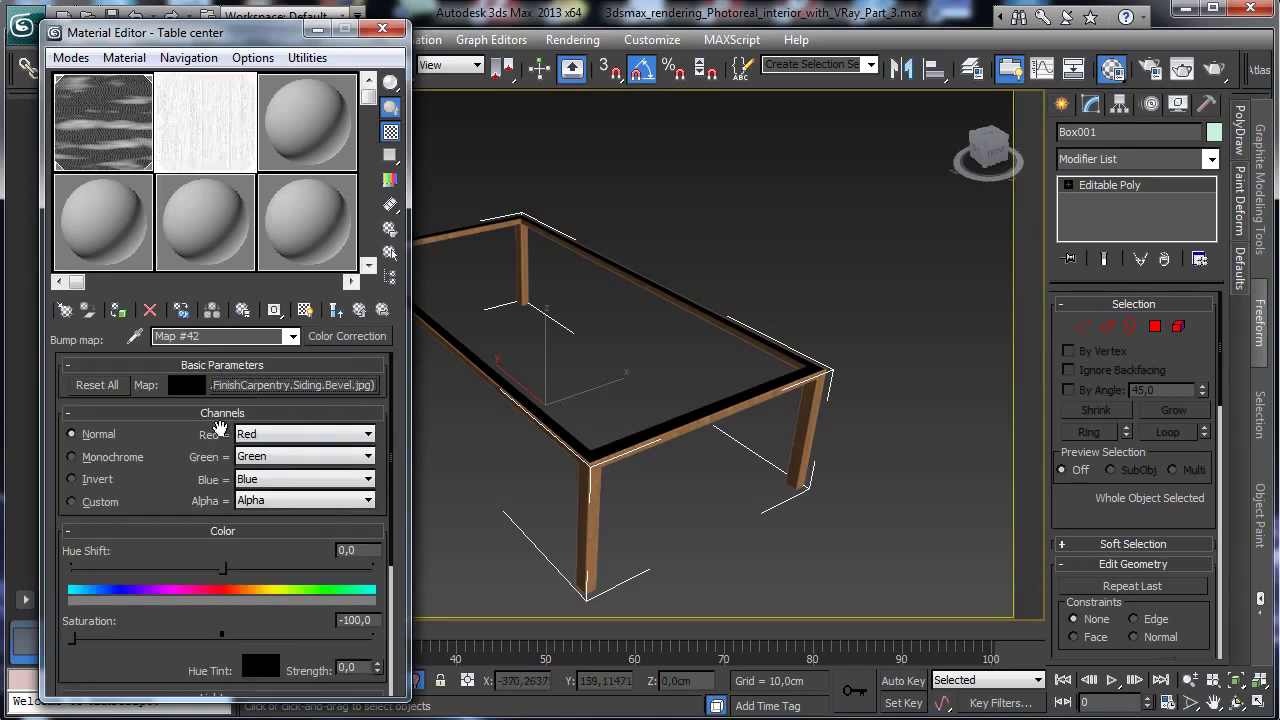
pyautogui.click(292, 385)
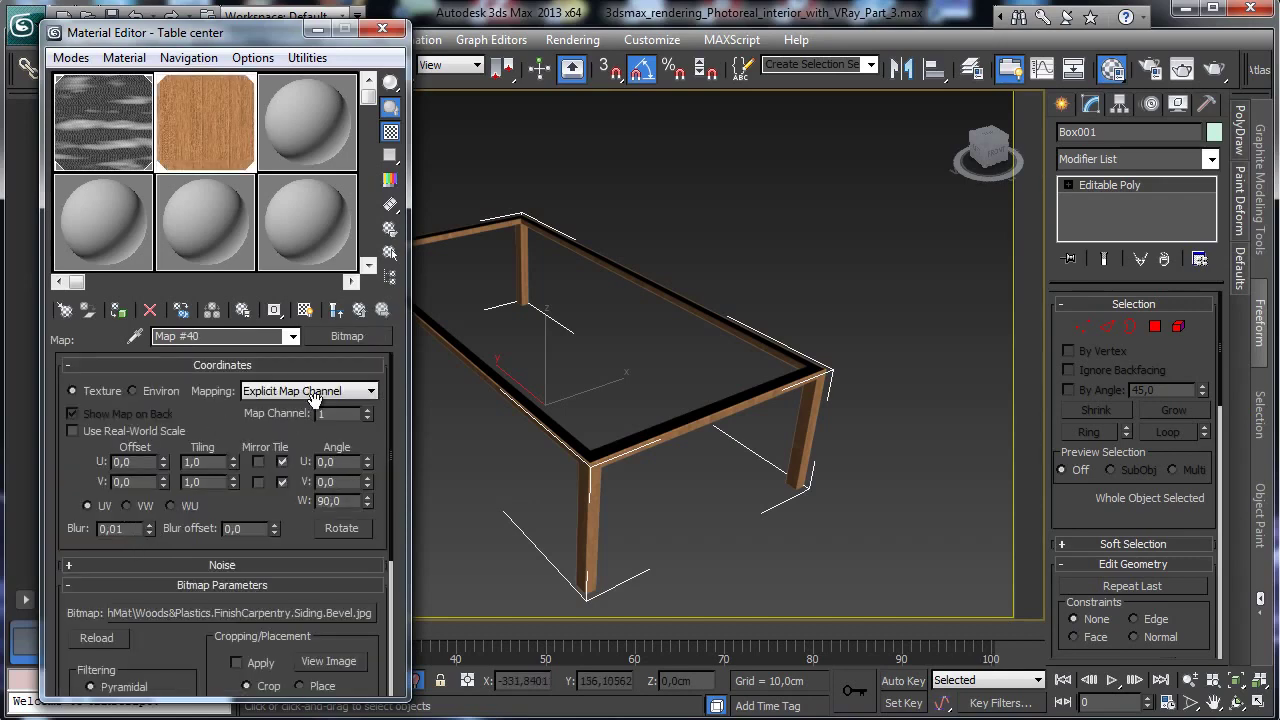
pyautogui.write('0,3')
pyautogui.press('Return')
pyautogui.click(338, 310)
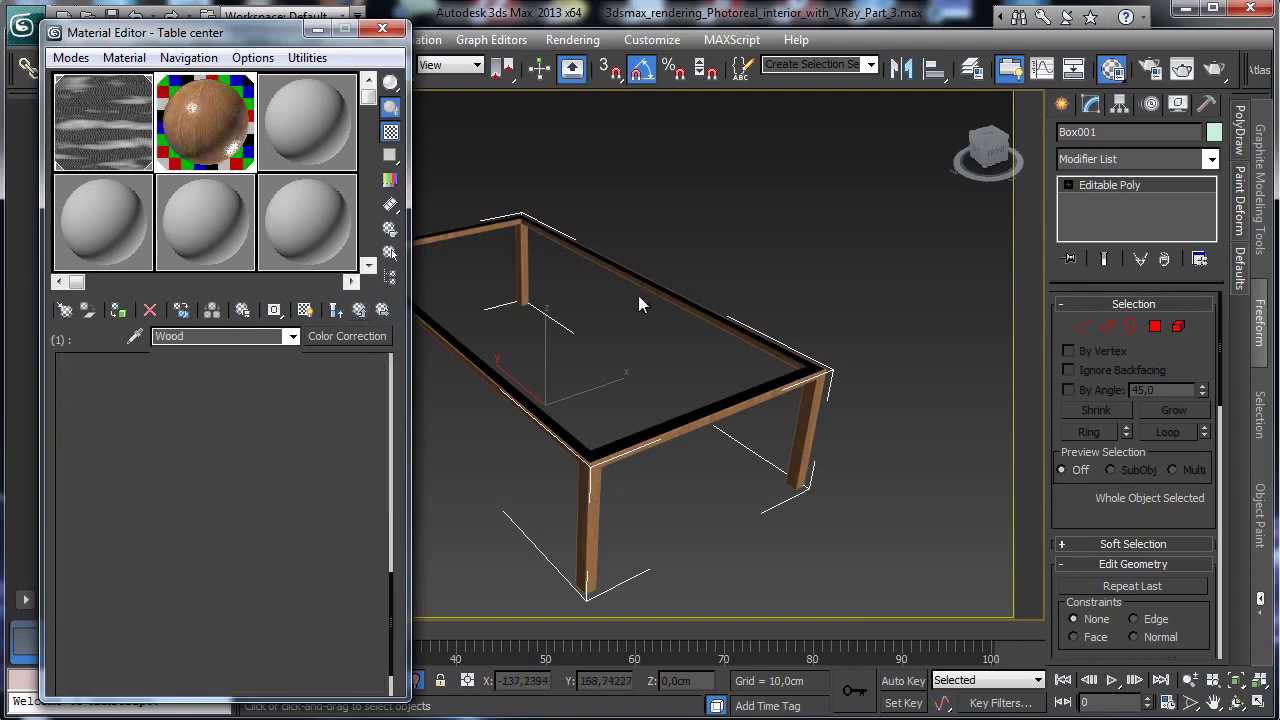
pyautogui.click(336, 310)
# Make the empty second sub-material a VRayMtl named 'Chrome'.
pyautogui.click(336, 310)
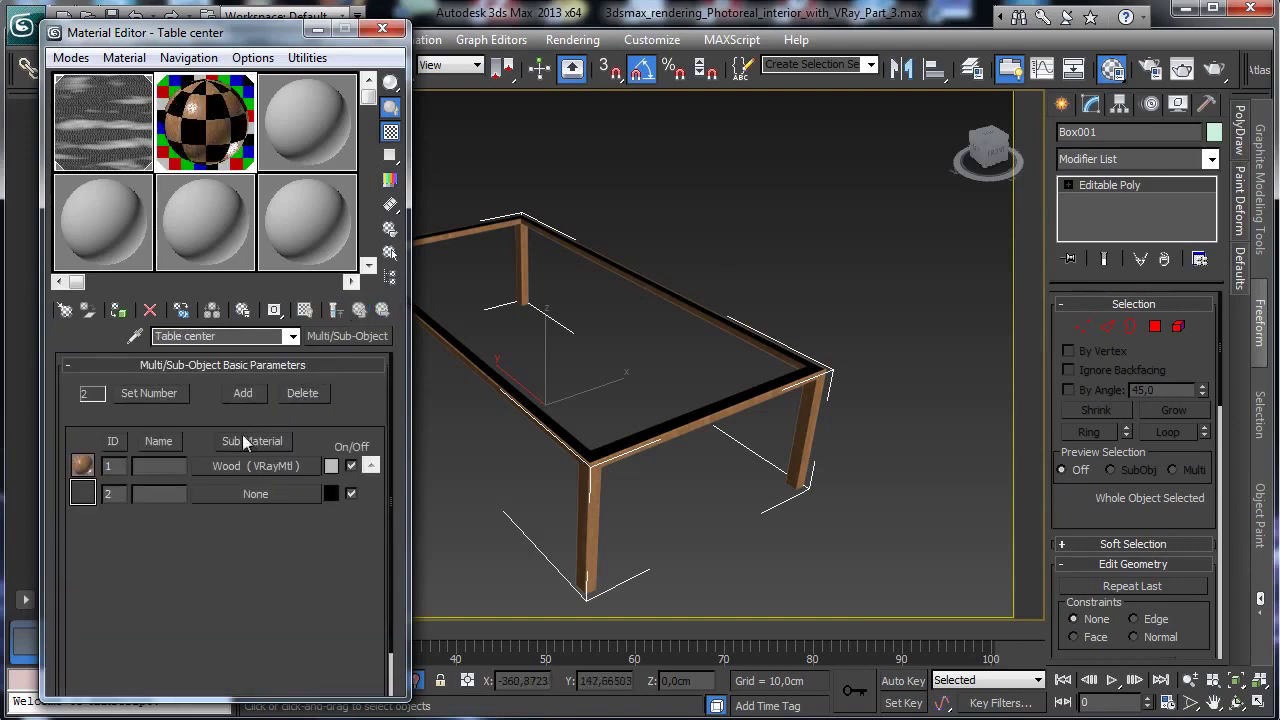
pyautogui.click(253, 494)
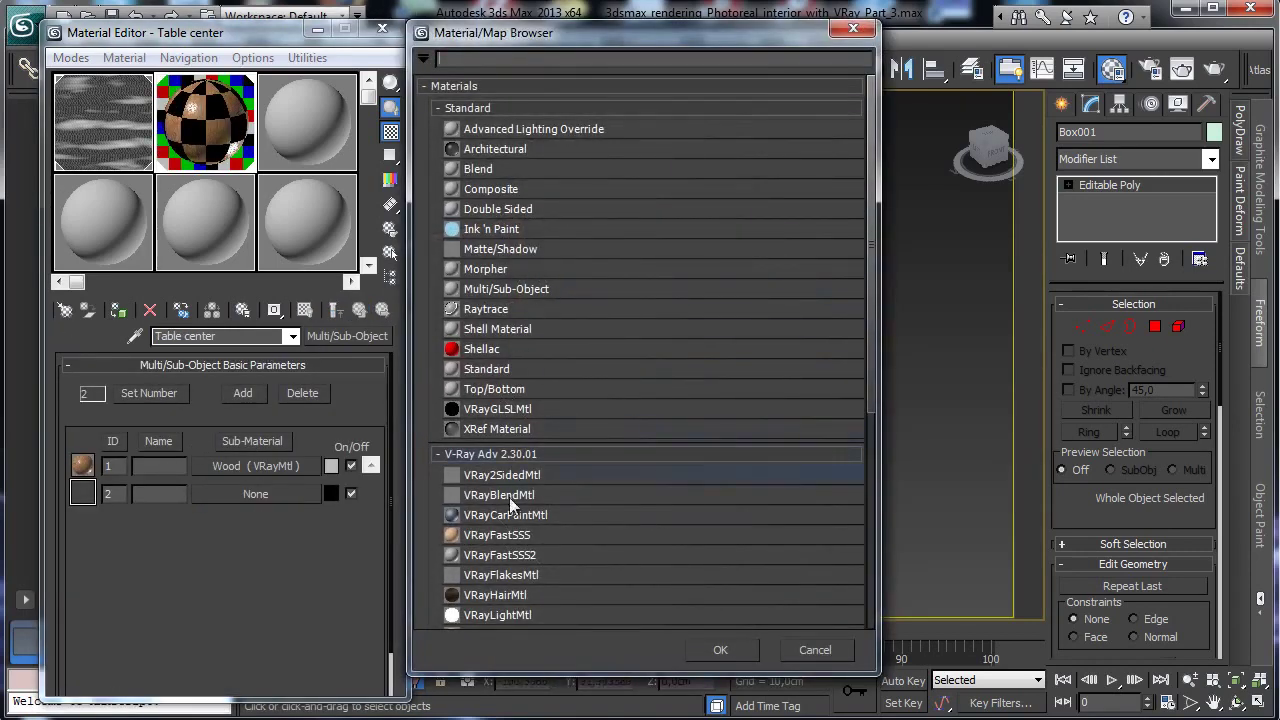
pyautogui.moveTo(867, 391); pyautogui.dragTo(798, 459)
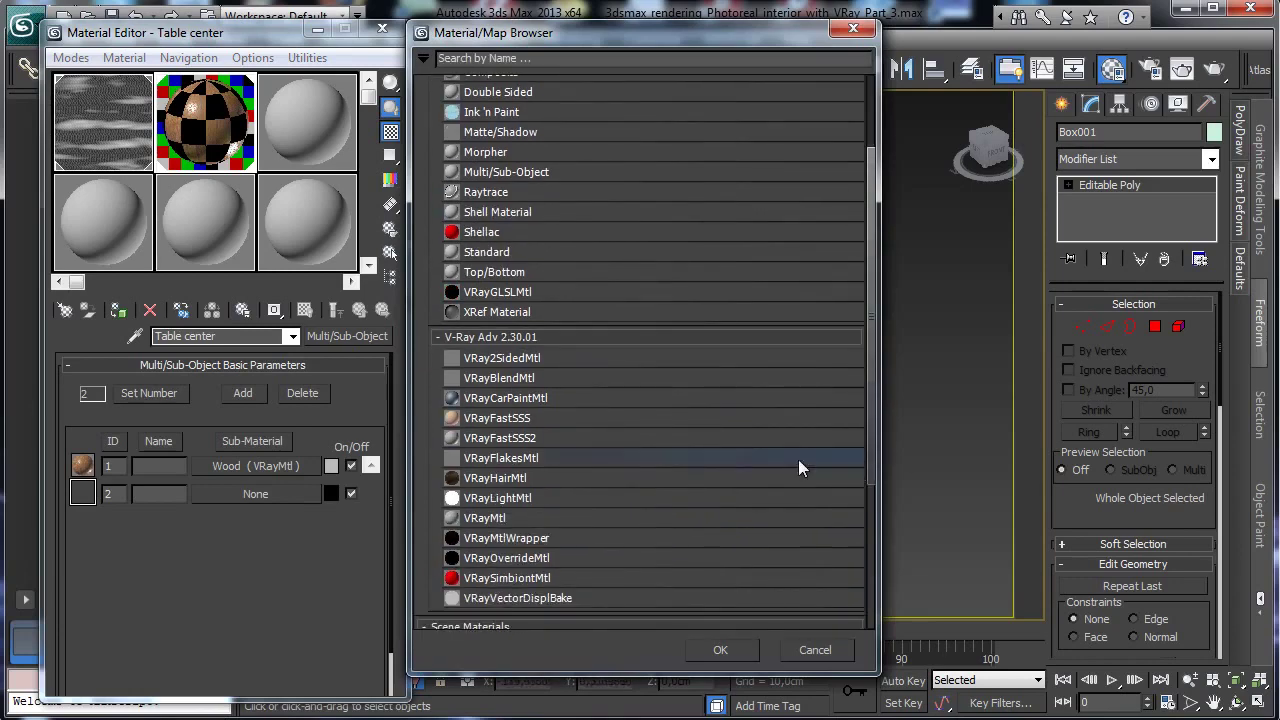
pyautogui.doubleClick(483, 518)
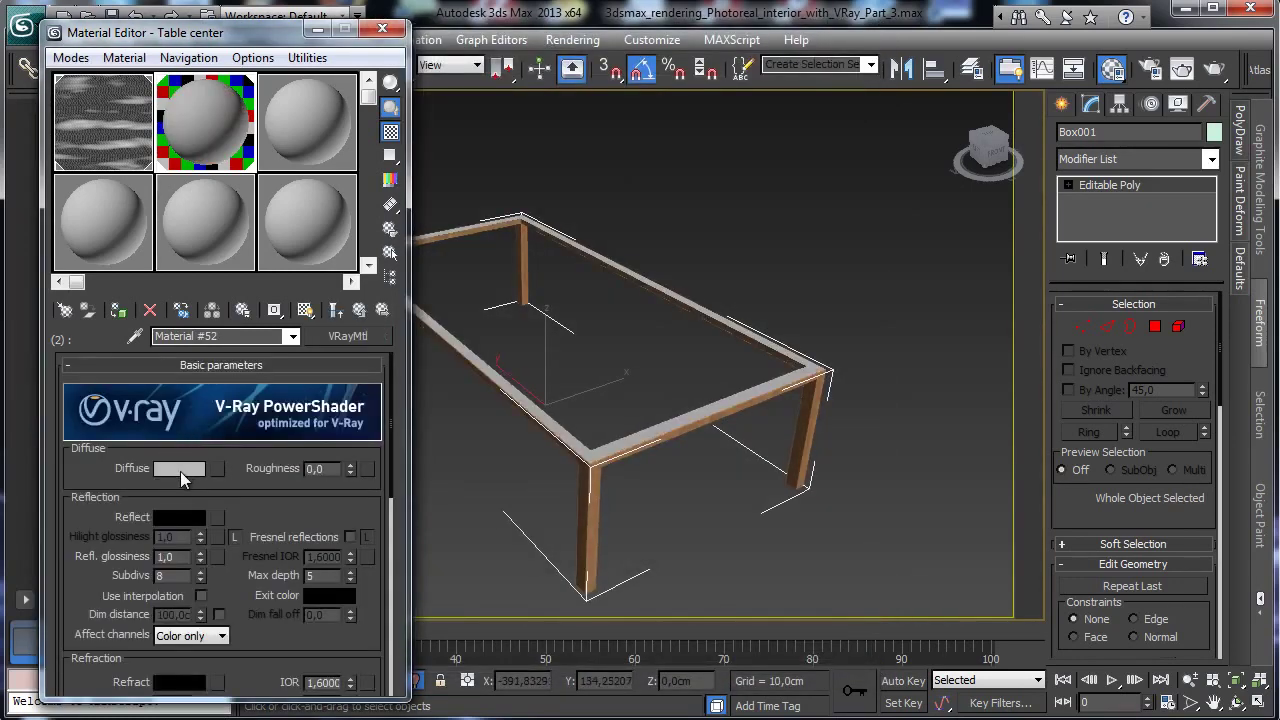
pyautogui.moveTo(233, 332); pyautogui.dragTo(3, 320)
pyautogui.write('Chrome')
# Give Chrome a black diffuse colour and white reflections with Fresnel turned on.
pyautogui.click(179, 468)
pyautogui.click(558, 192)
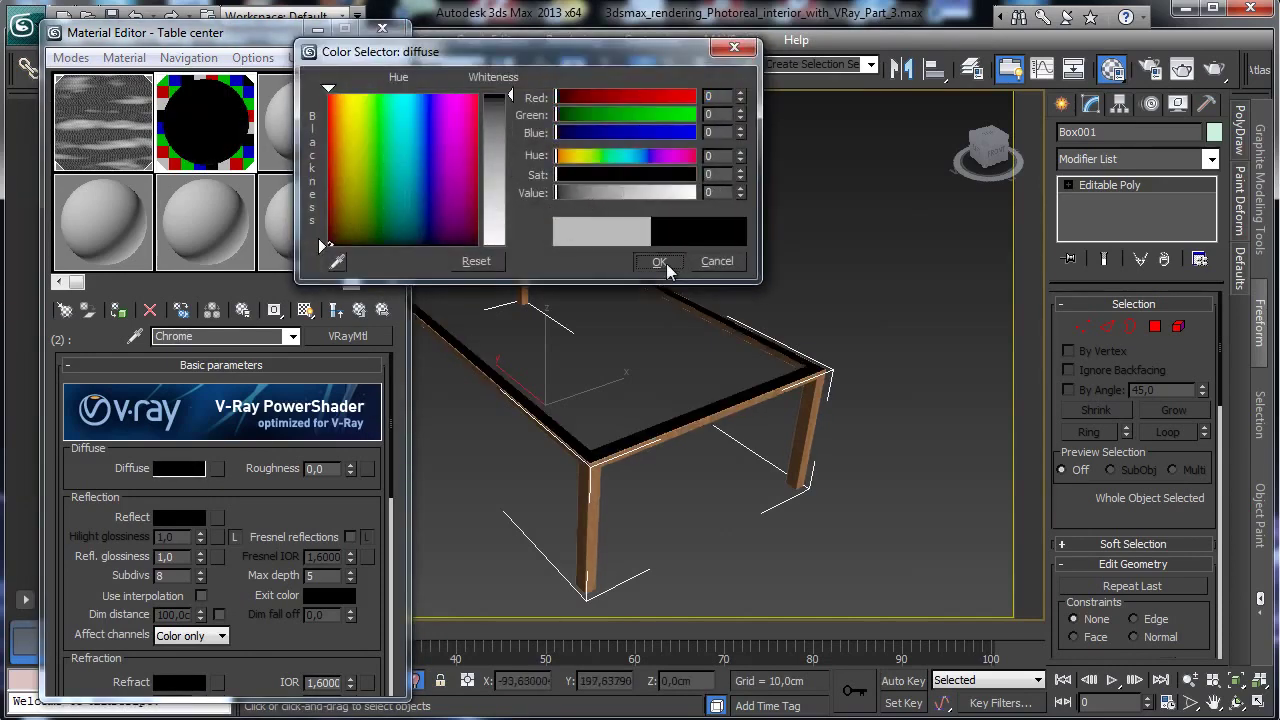
pyautogui.click(660, 262)
pyautogui.click(350, 537)
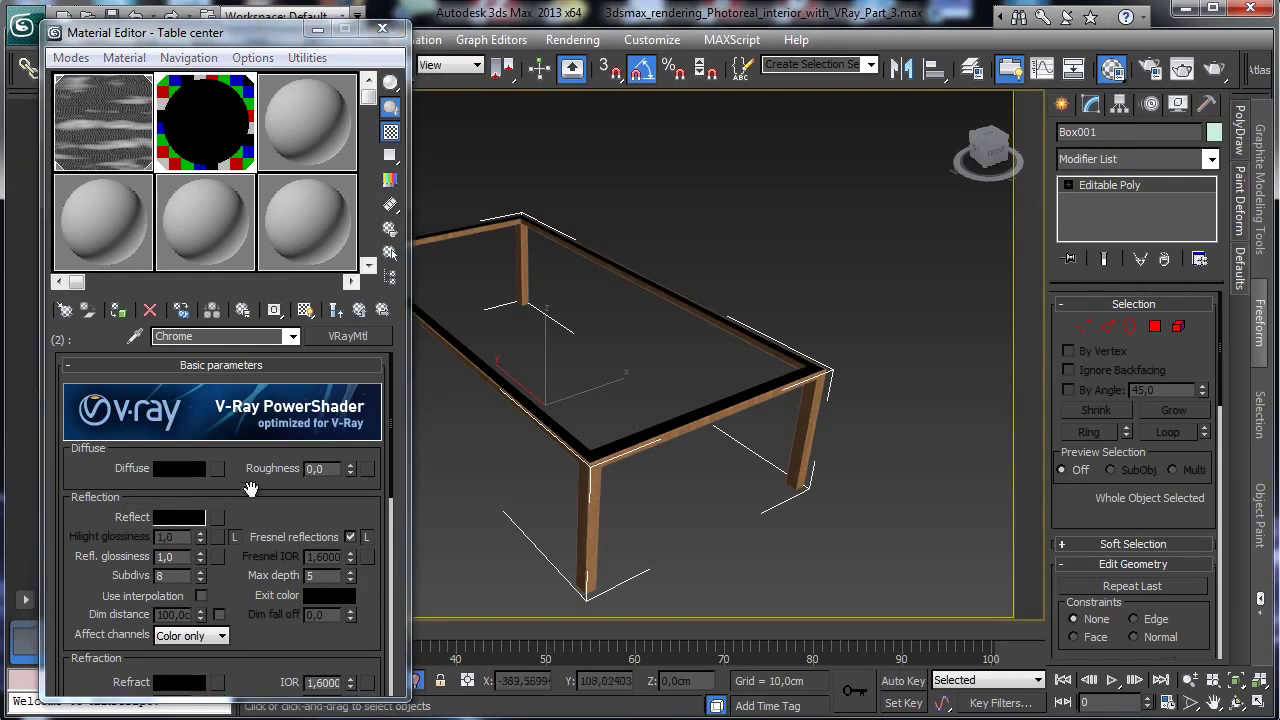
pyautogui.click(179, 517)
pyautogui.moveTo(505, 167); pyautogui.dragTo(512, 246)
pyautogui.click(658, 261)
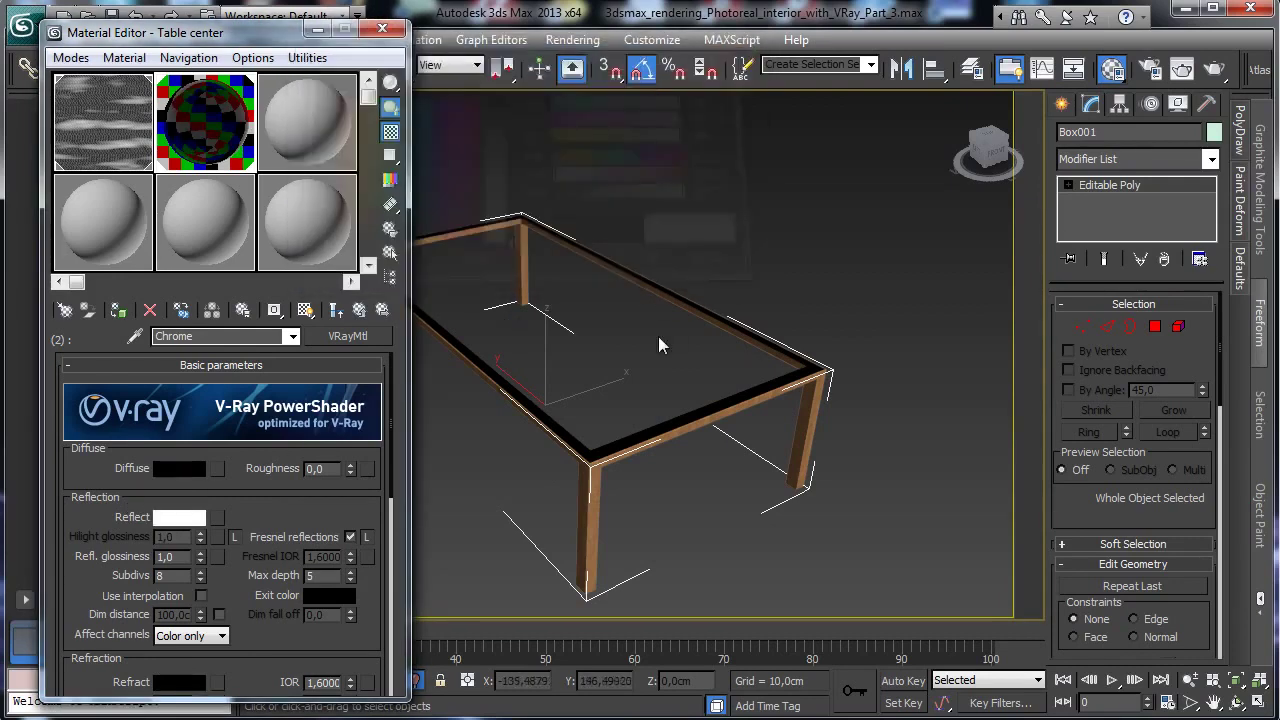
# Set Chrome's Fresnel IOR to 16.
pyautogui.moveTo(262, 620); pyautogui.dragTo(259, 543)
pyautogui.doubleClick(322, 606)
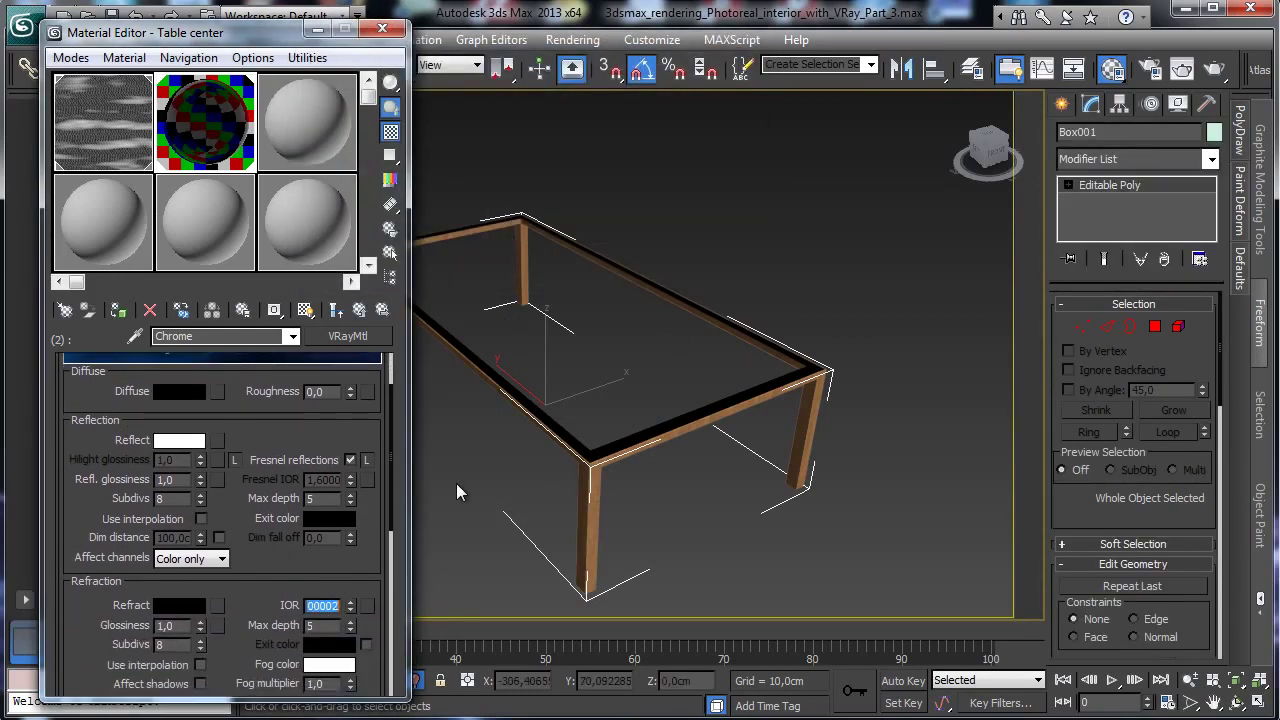
pyautogui.write('18')
pyautogui.press('Return')
pyautogui.write('16')
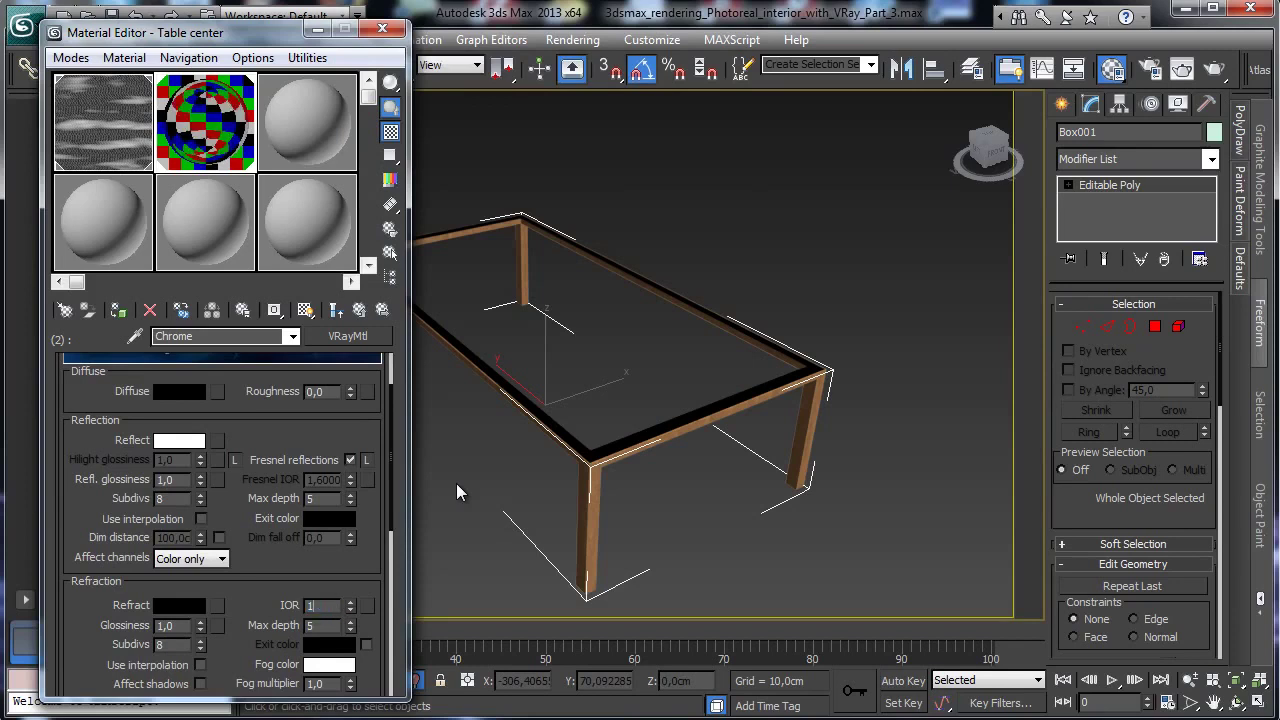
pyautogui.press('Return')
# Set Chrome's reflection glossiness to 0,7 and anisotropy to -0,3, then close the Material Editor.
pyautogui.moveTo(222, 431); pyautogui.dragTo(225, 463)
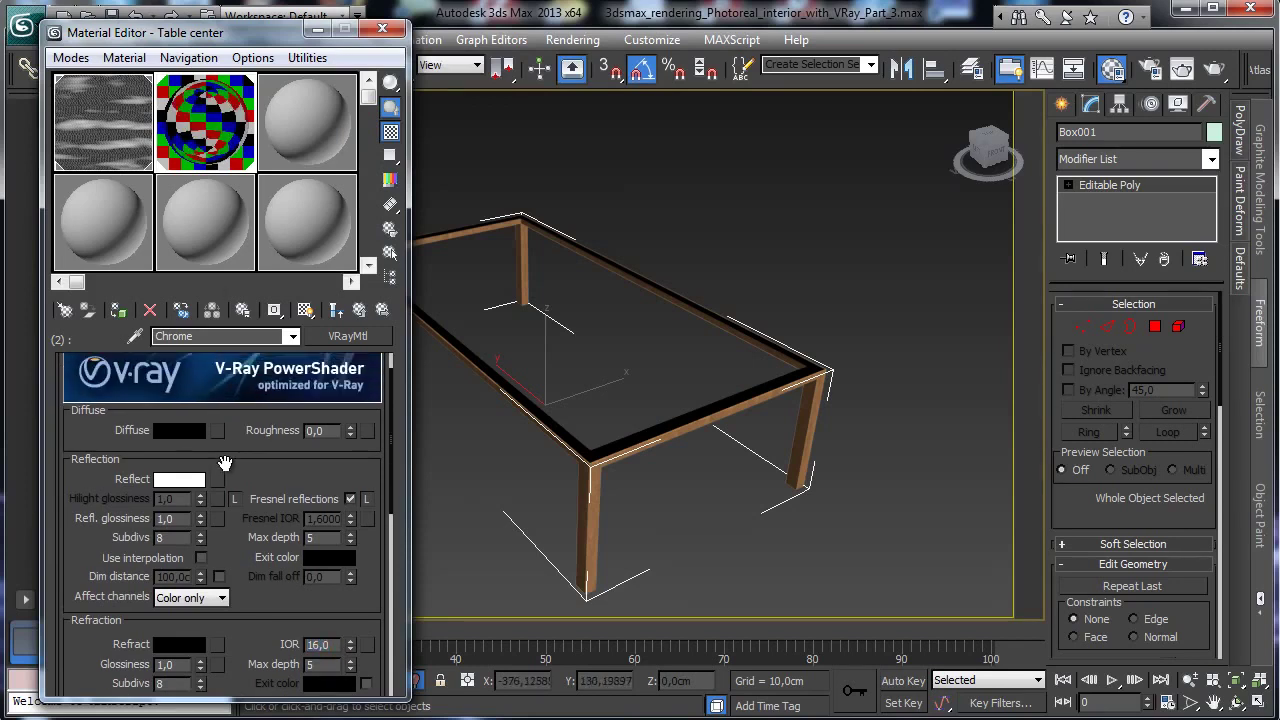
pyautogui.moveTo(203, 518); pyautogui.dragTo(181, 320)
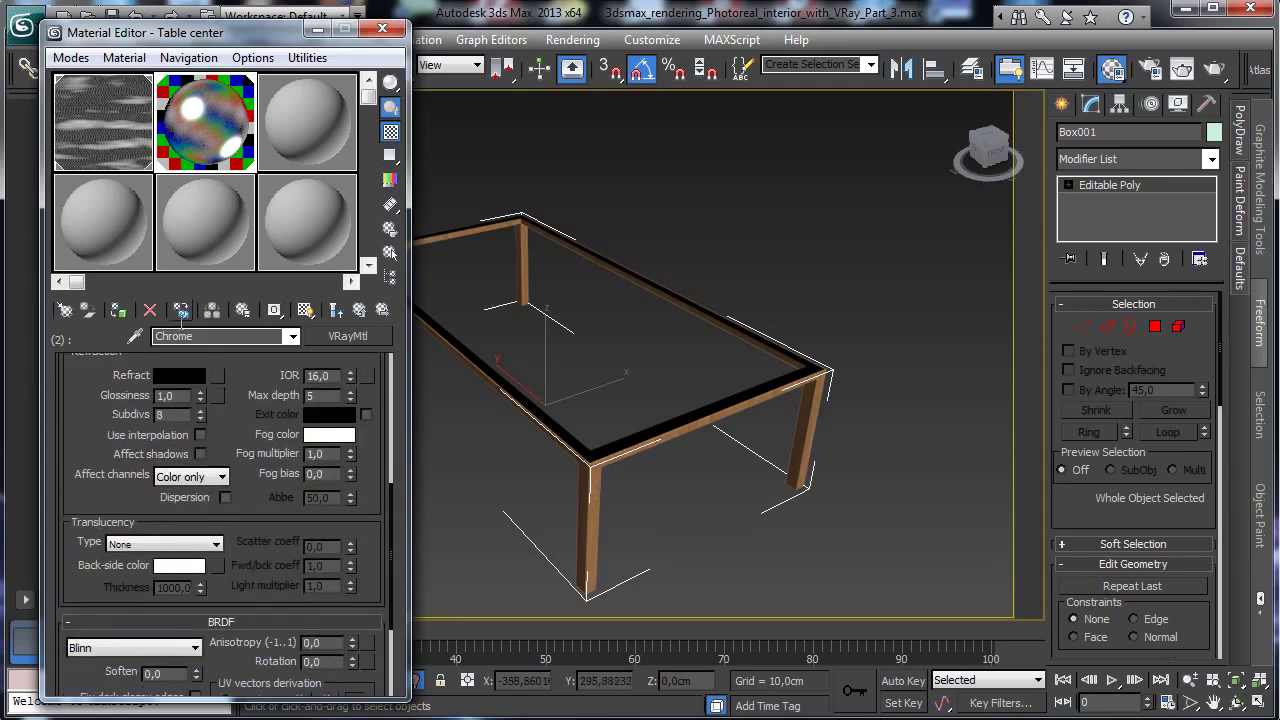
pyautogui.scroll(-5, 366, 490)
pyautogui.moveTo(352, 496); pyautogui.dragTo(353, 499)
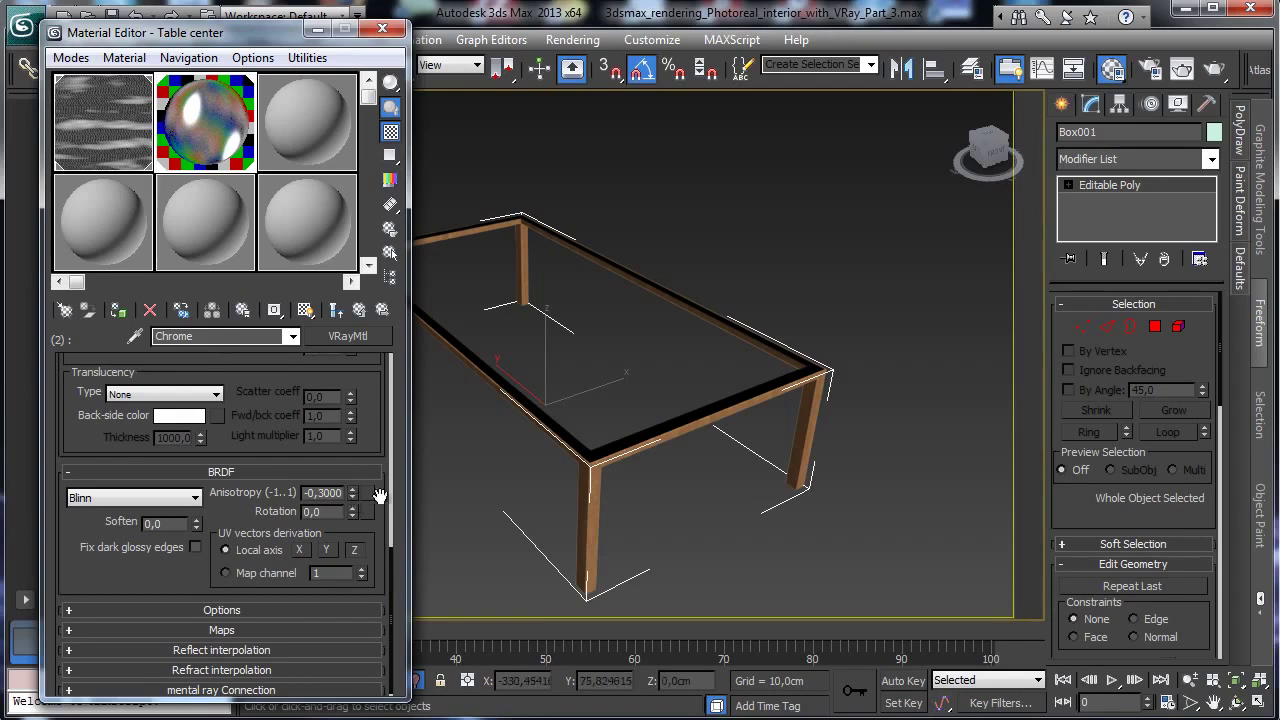
pyautogui.moveTo(271, 408); pyautogui.dragTo(275, 680)
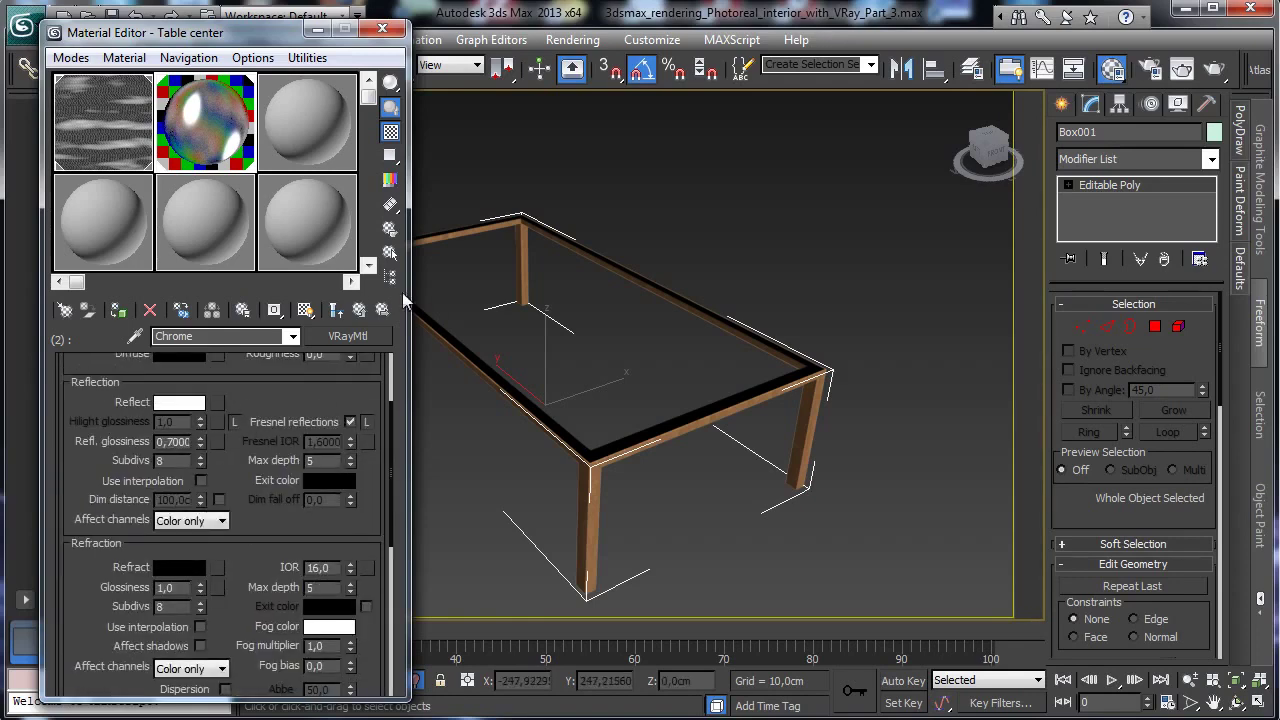
pyautogui.click(365, 307)
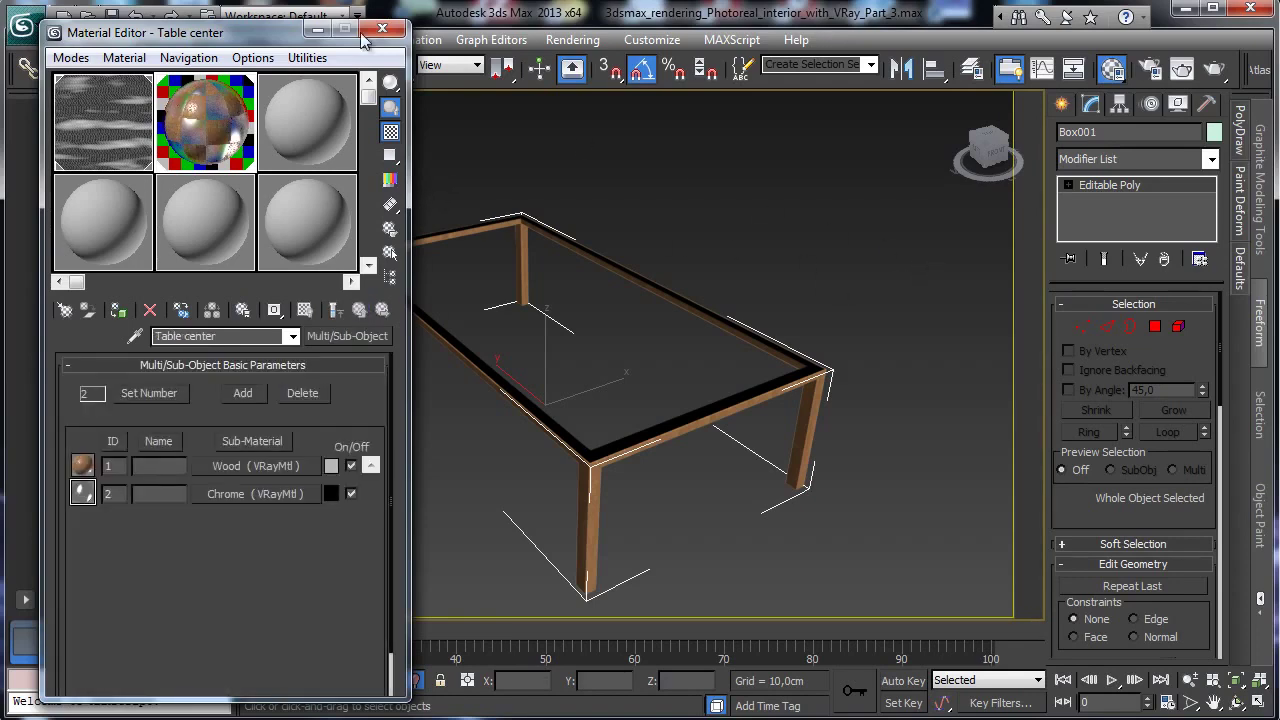
pyautogui.moveTo(396, 37); pyautogui.dragTo(398, 40)
pyautogui.click(392, 35)
# Restore the four viewports and draw an Extended Primitives ChamferBox over the table in Top view.
pyautogui.click(1257, 703)
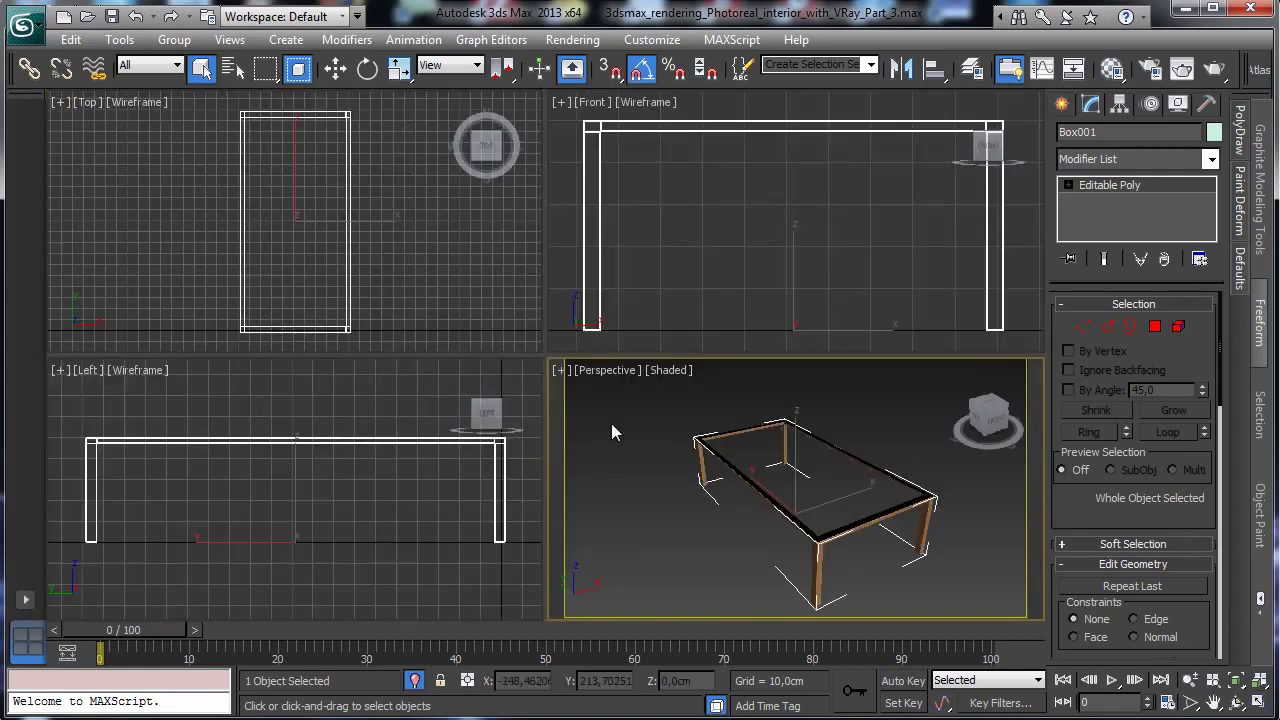
pyautogui.click(1062, 104)
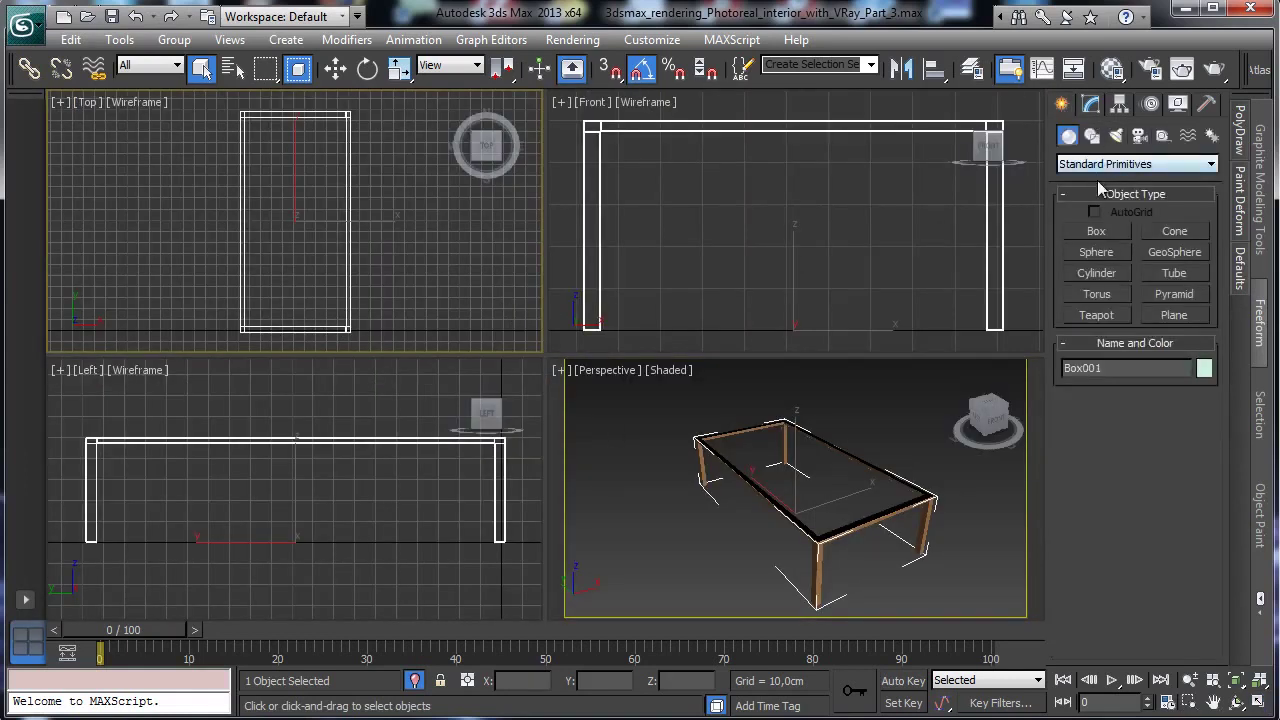
pyautogui.click(1120, 164)
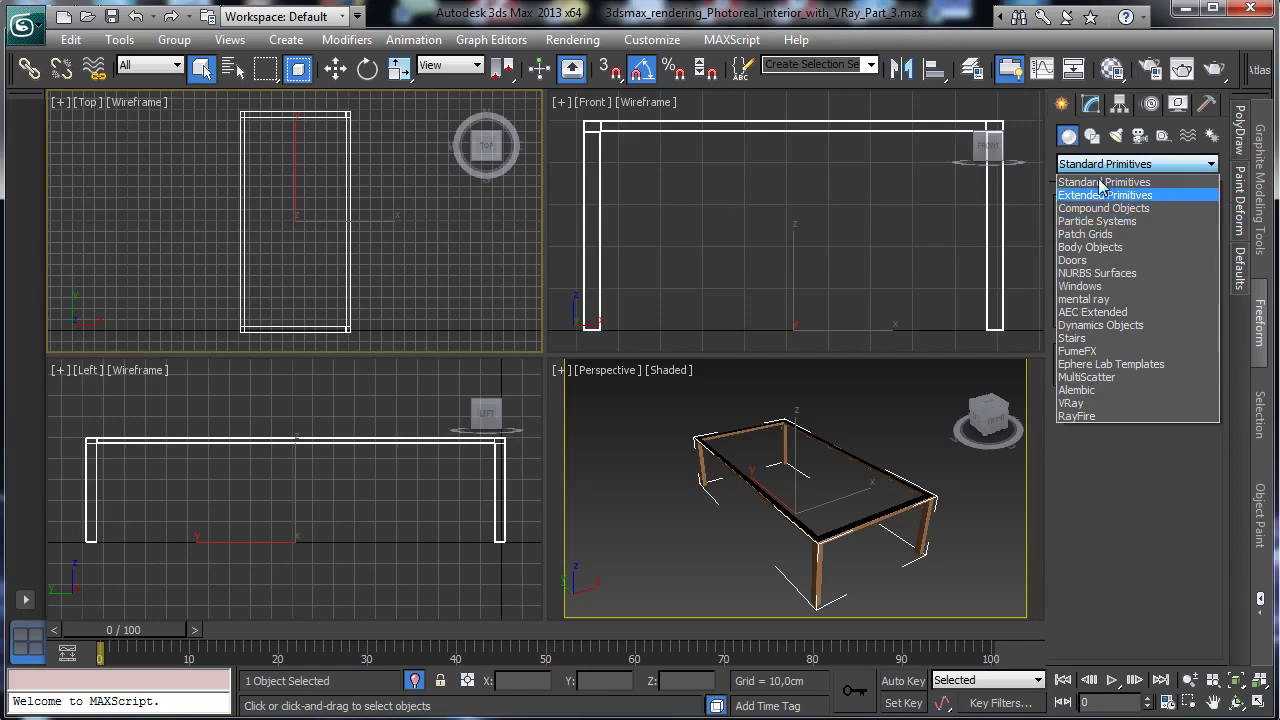
pyautogui.click(1098, 208)
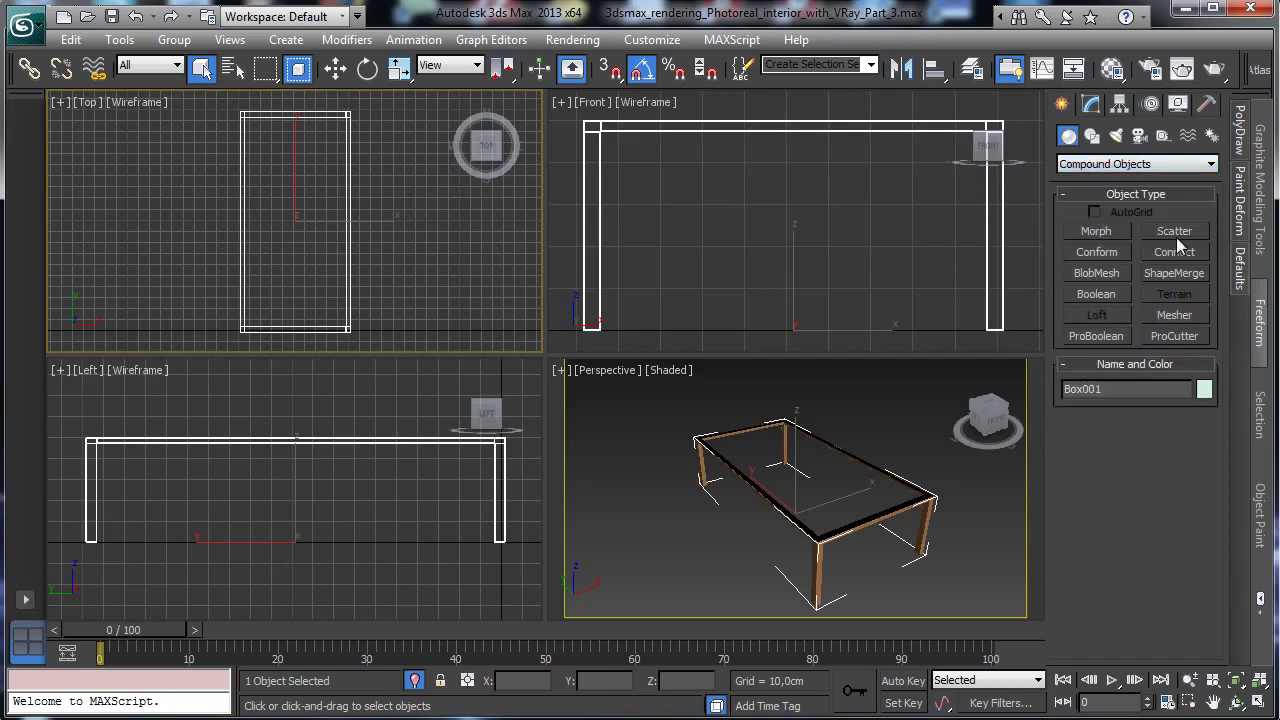
pyautogui.click(1110, 164)
pyautogui.click(1100, 186)
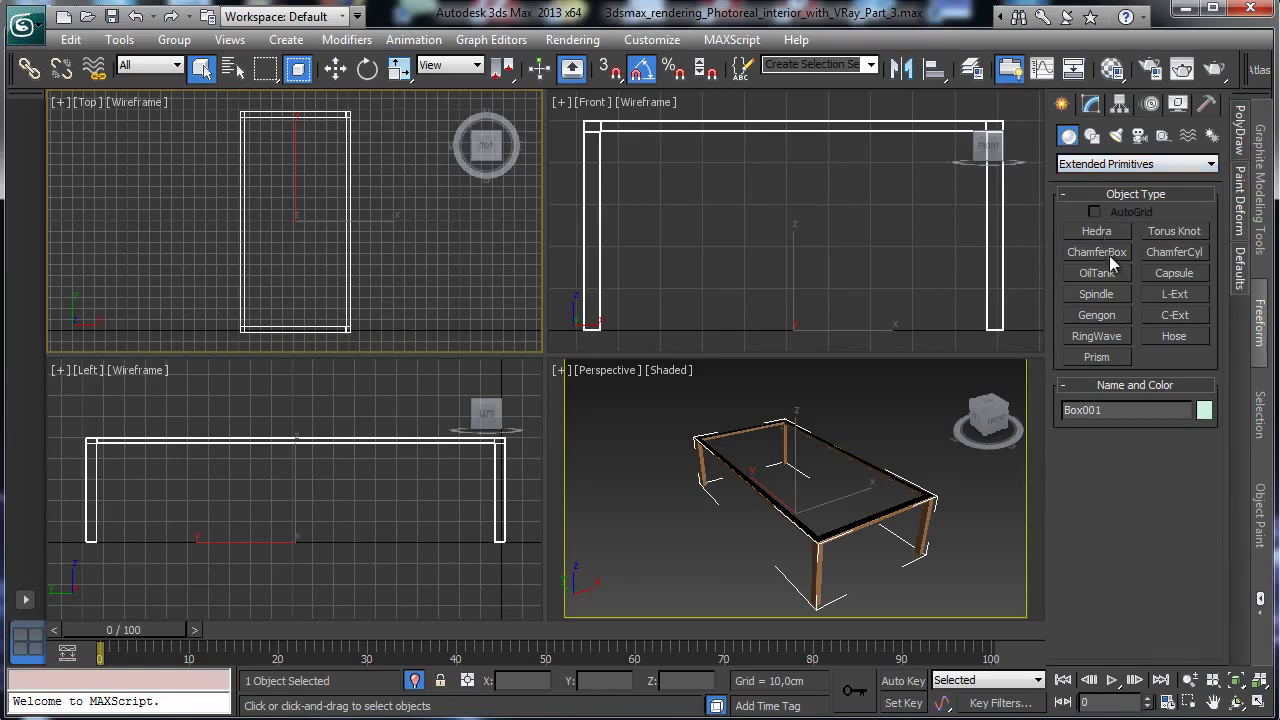
pyautogui.click(1097, 252)
pyautogui.moveTo(241, 113); pyautogui.dragTo(349, 327)
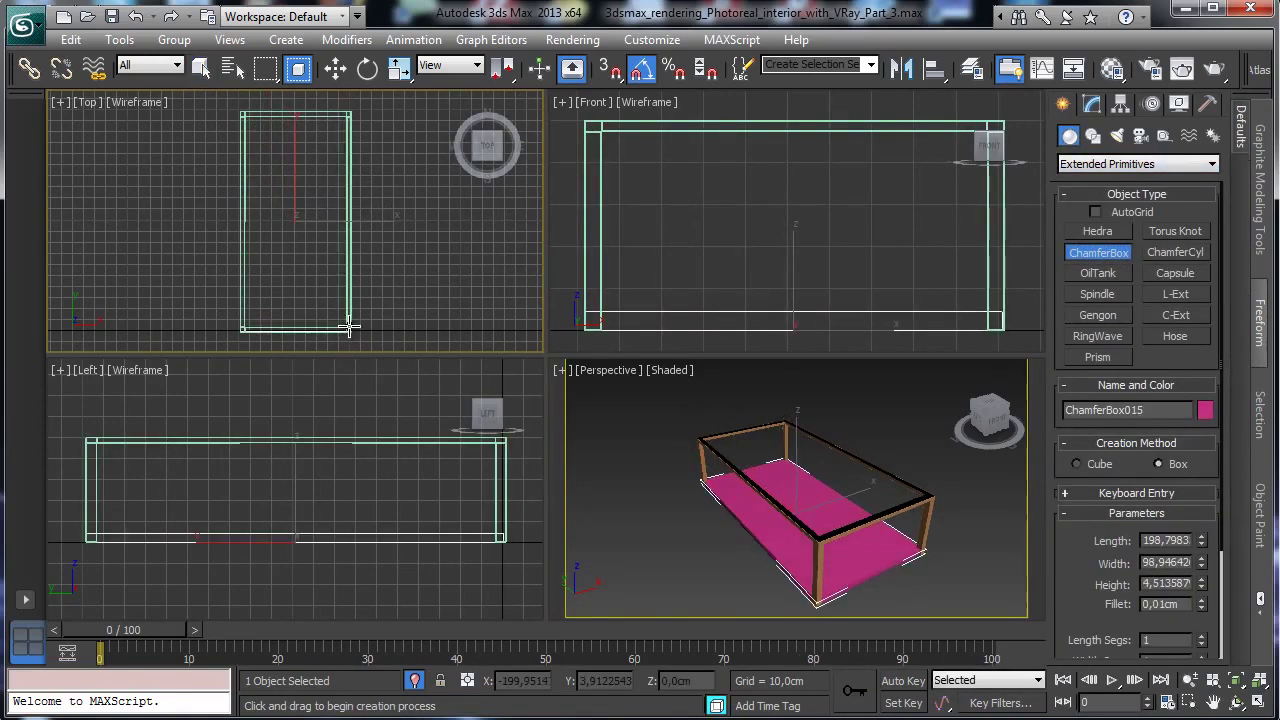
pyautogui.click(347, 327)
# Set the chamfer box to Length 200, Width 100 and Height 2 cm.
pyautogui.click(1091, 104)
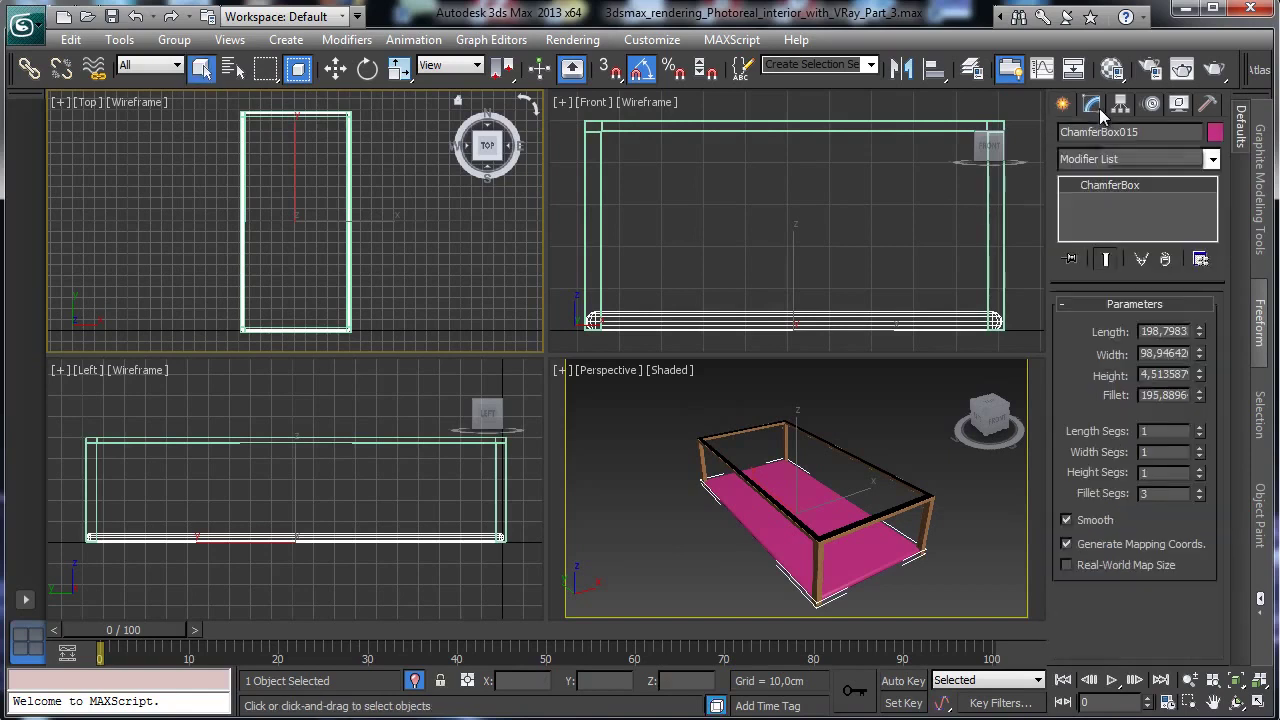
pyautogui.doubleClick(1170, 331)
pyautogui.write('200')
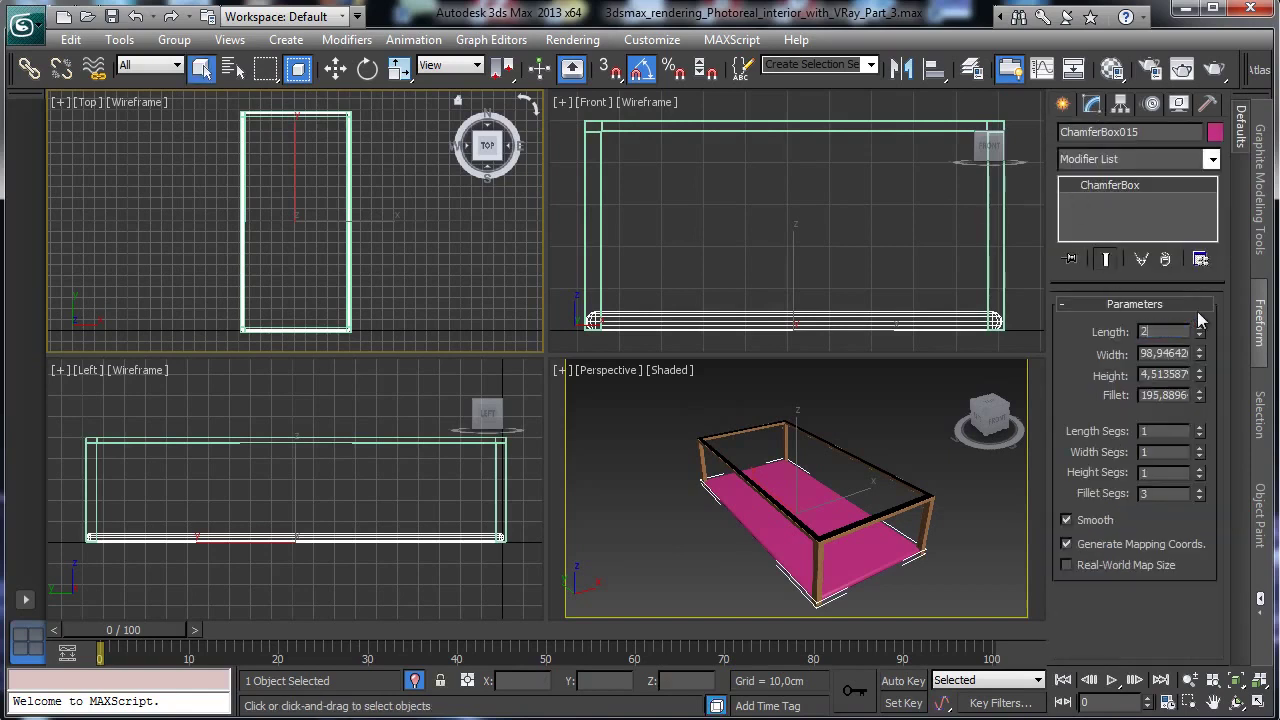
pyautogui.press('Tab')
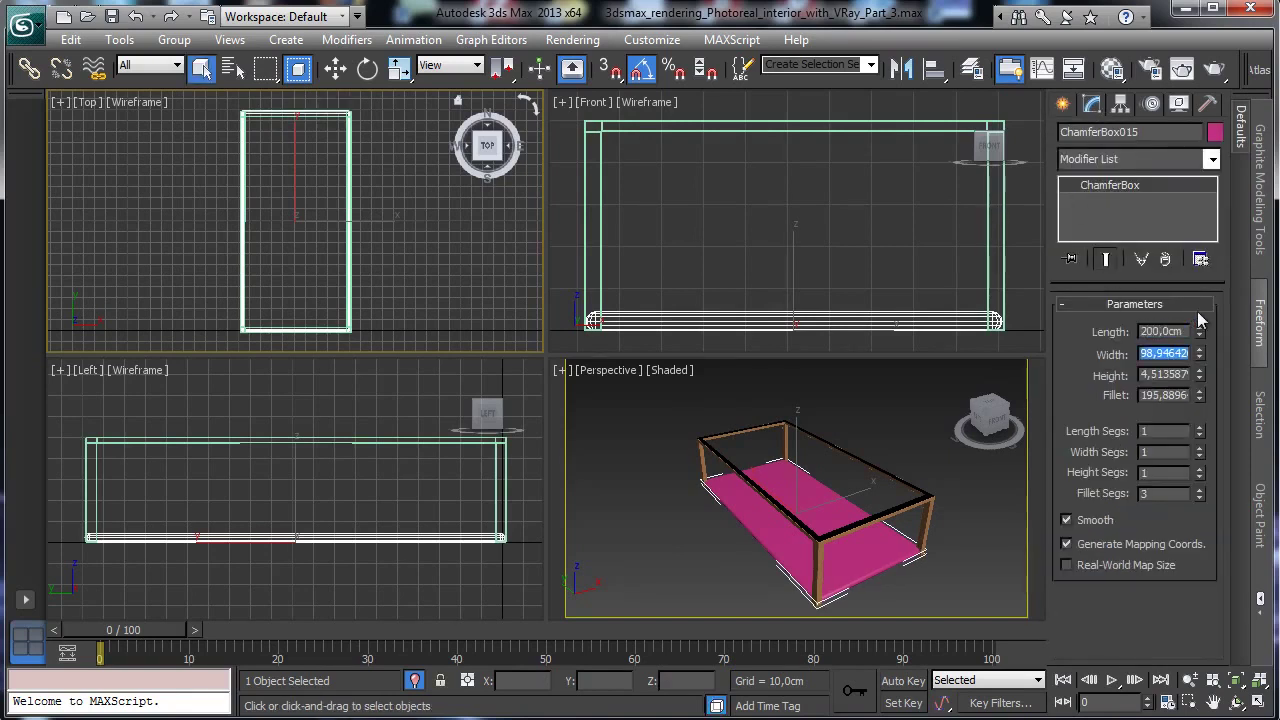
pyautogui.write('100')
pyautogui.press('Tab')
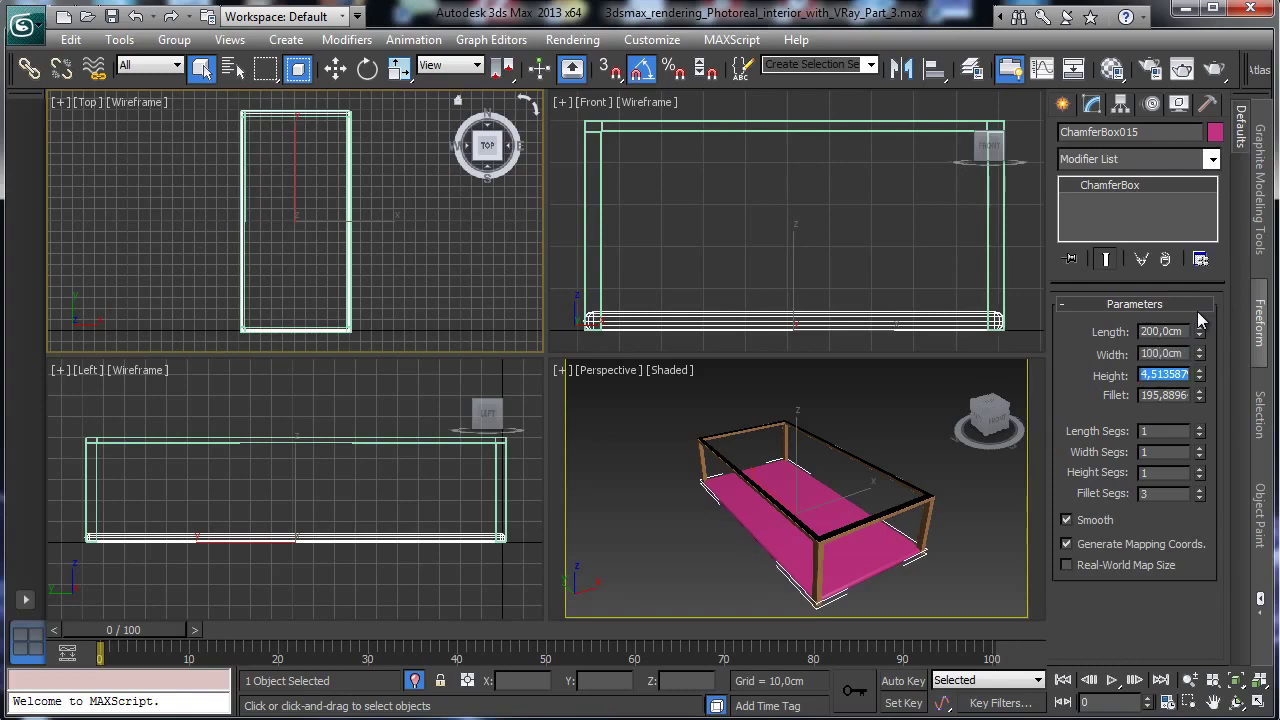
pyautogui.write('2')
pyautogui.press('Tab')
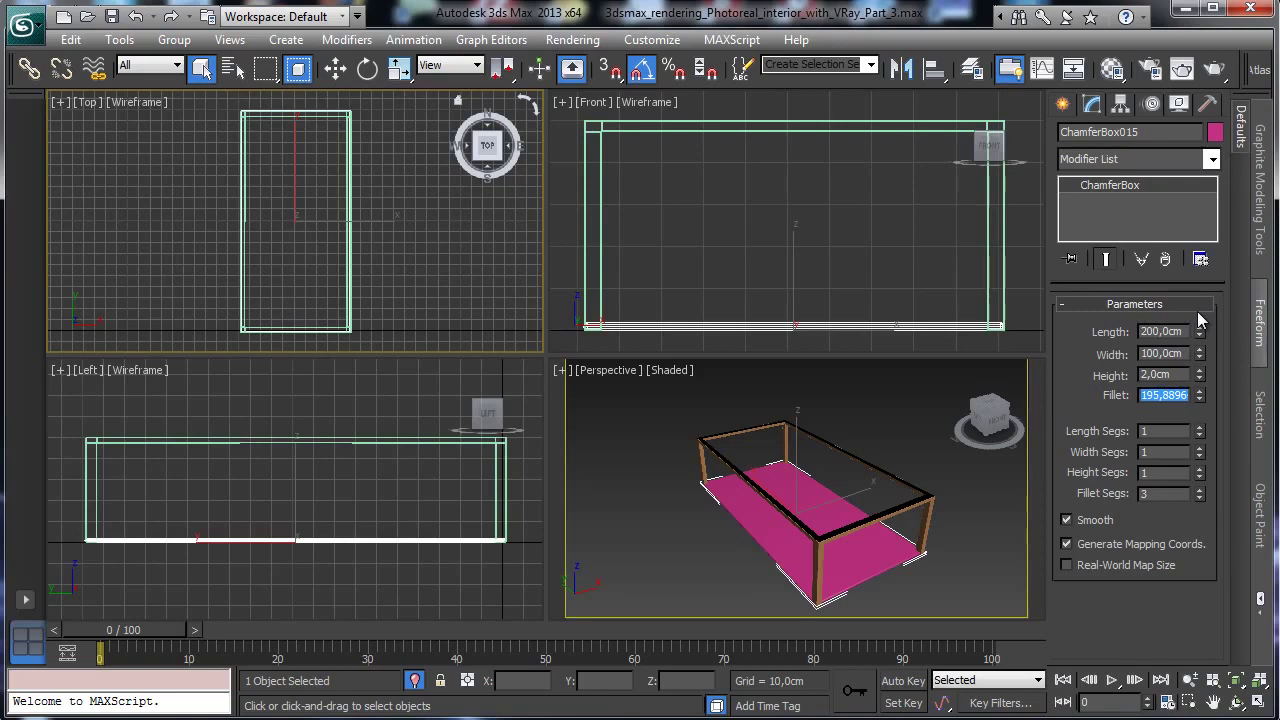
# Set the chamfer box fillet to 0,15 cm and its height to 1 cm.
pyautogui.write('5')
pyautogui.press('Return')
pyautogui.write('0')
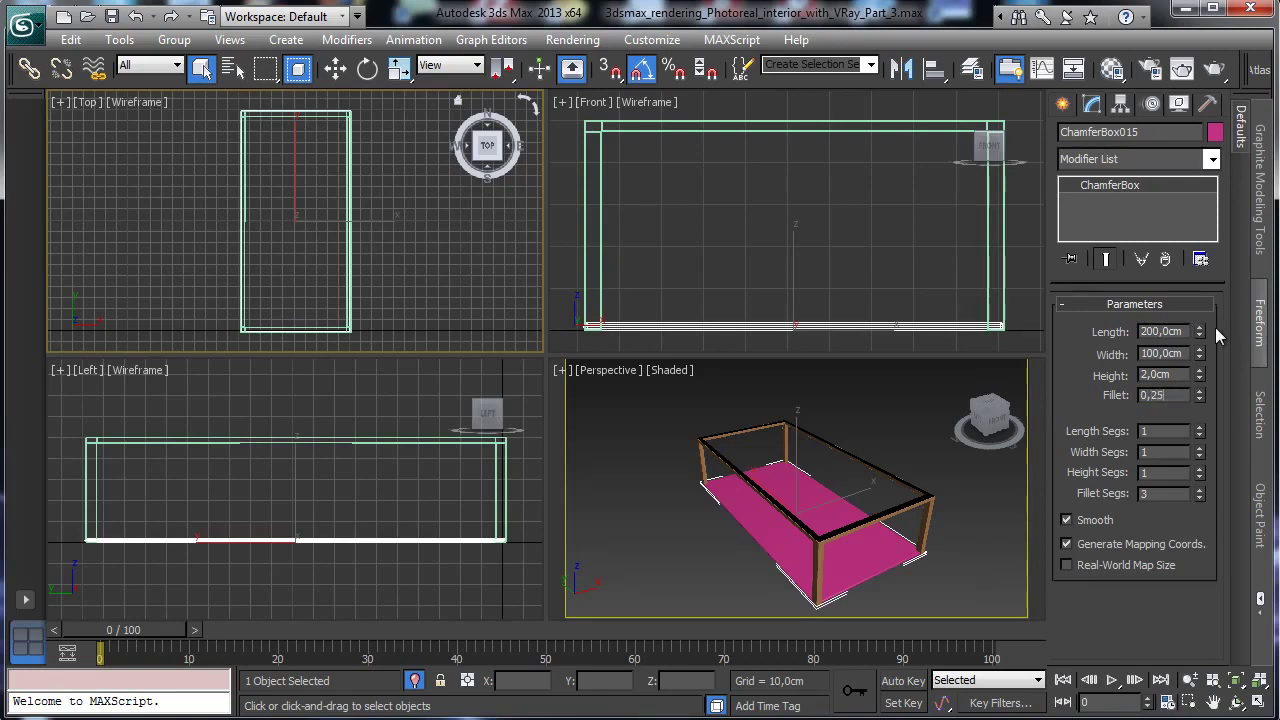
pyautogui.write(',25')
pyautogui.press('Return')
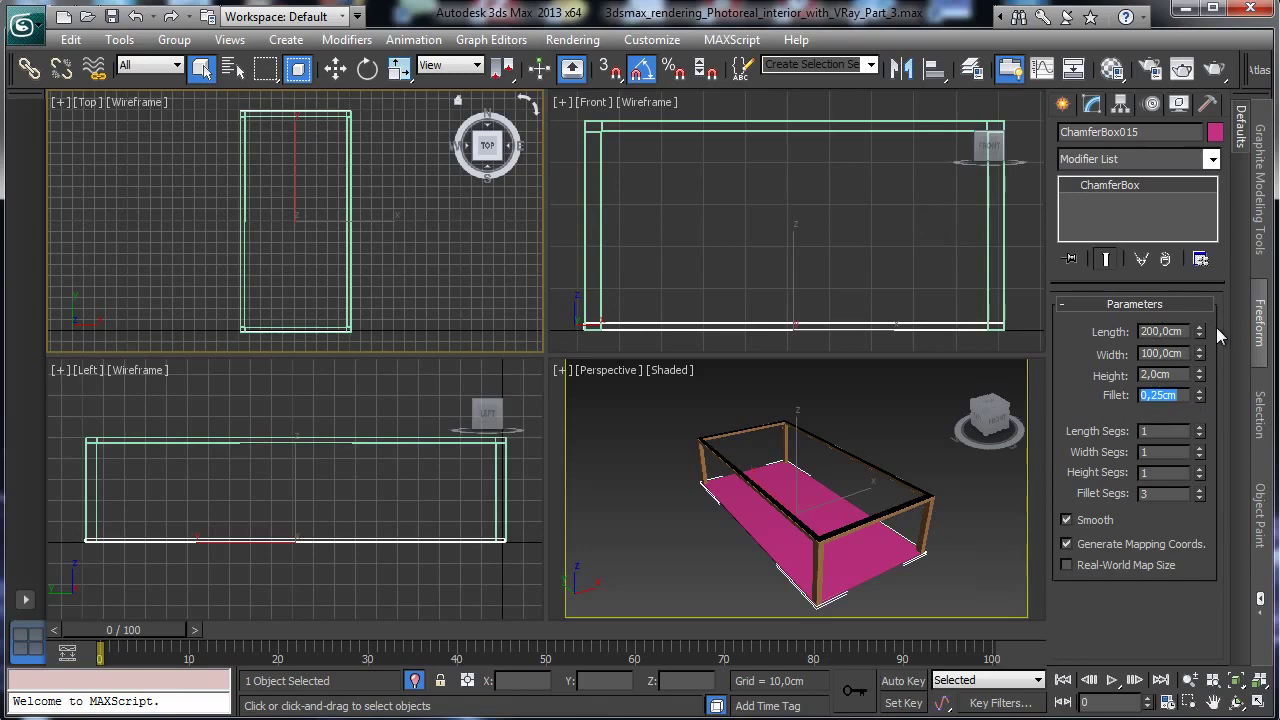
pyautogui.write('0,15')
pyautogui.press('Return')
pyautogui.doubleClick(1175, 374)
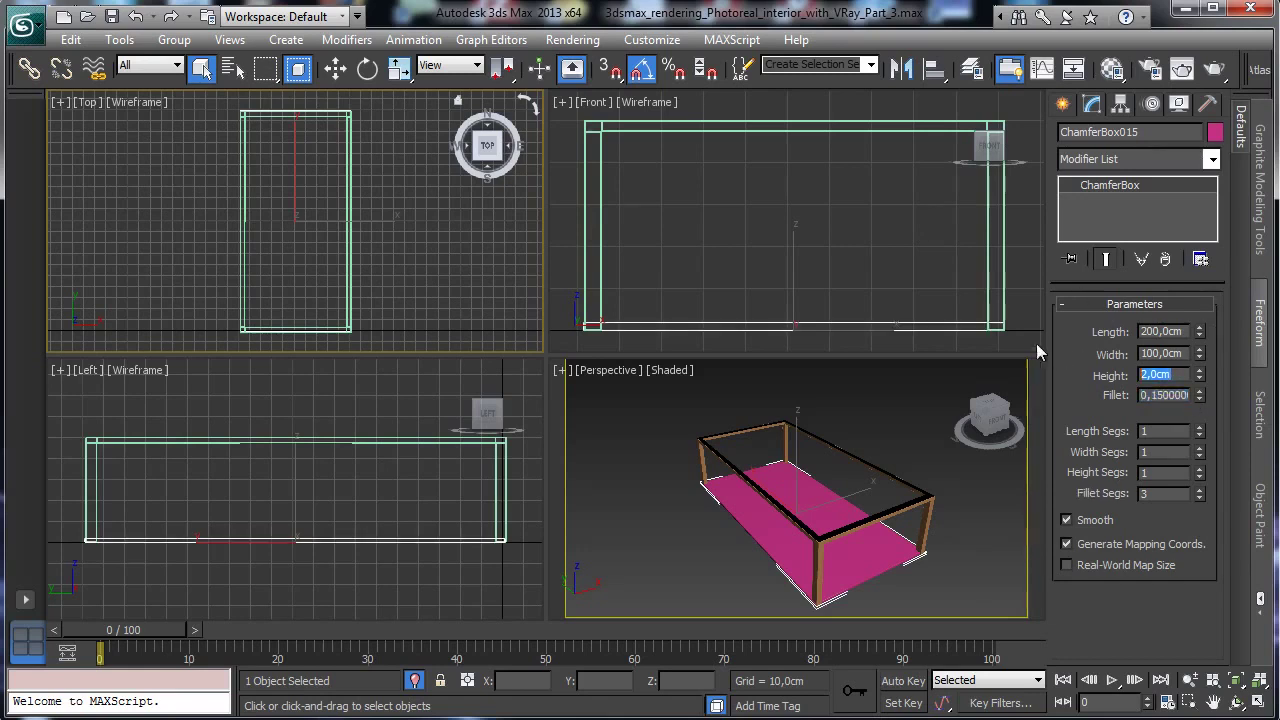
pyautogui.write('1')
pyautogui.press('Return')
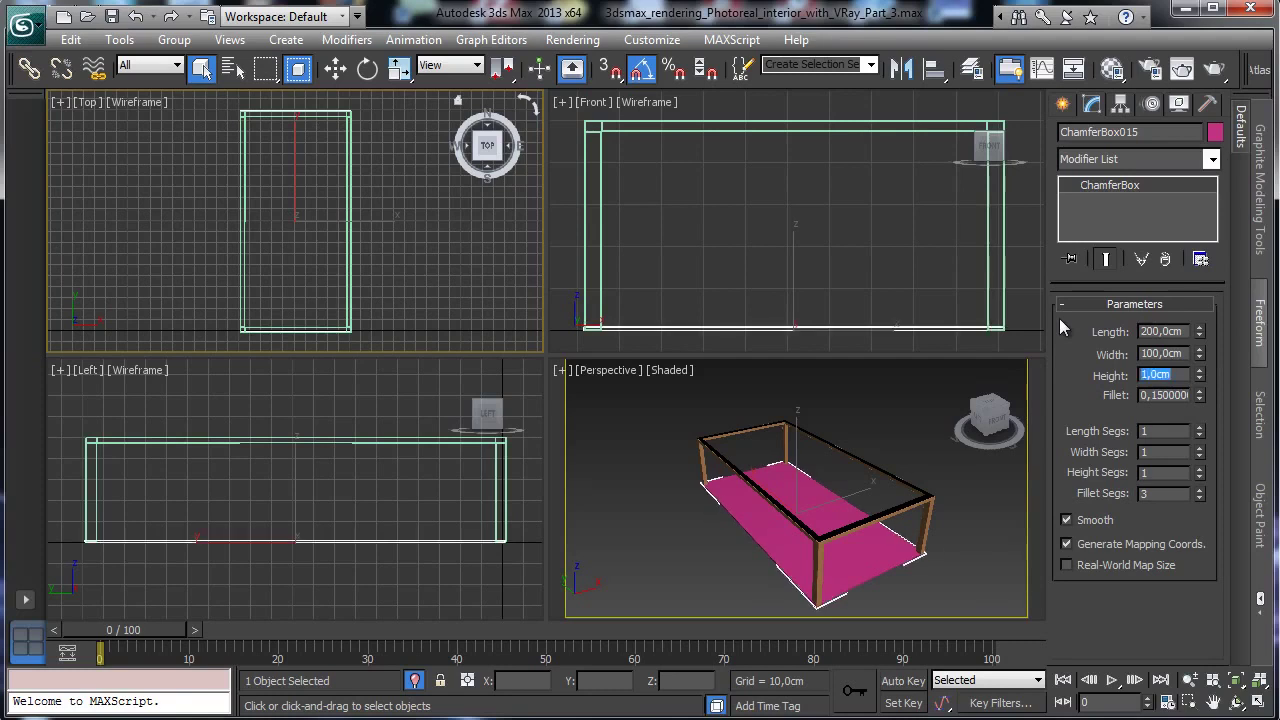
# Align the tabletop ChamferBox015 to the table frame and raise it to the top of the legs.
pyautogui.click(933, 68)
pyautogui.click(351, 152)
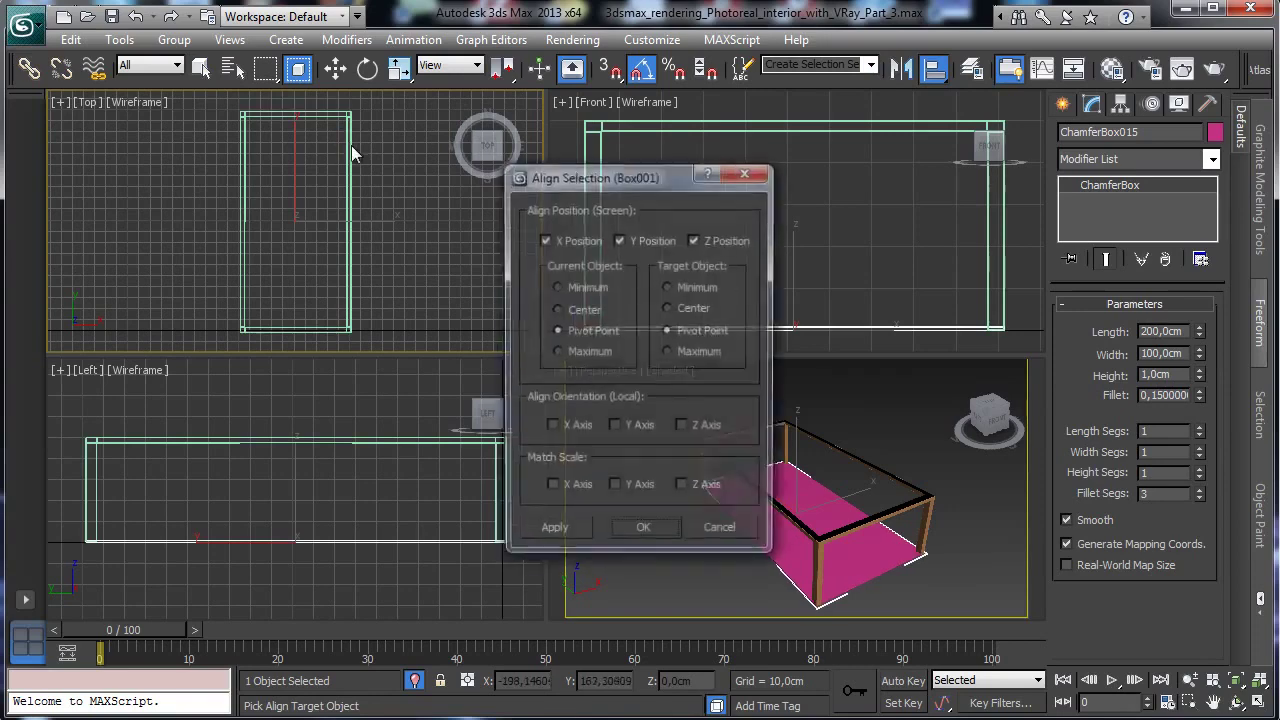
pyautogui.click(655, 531)
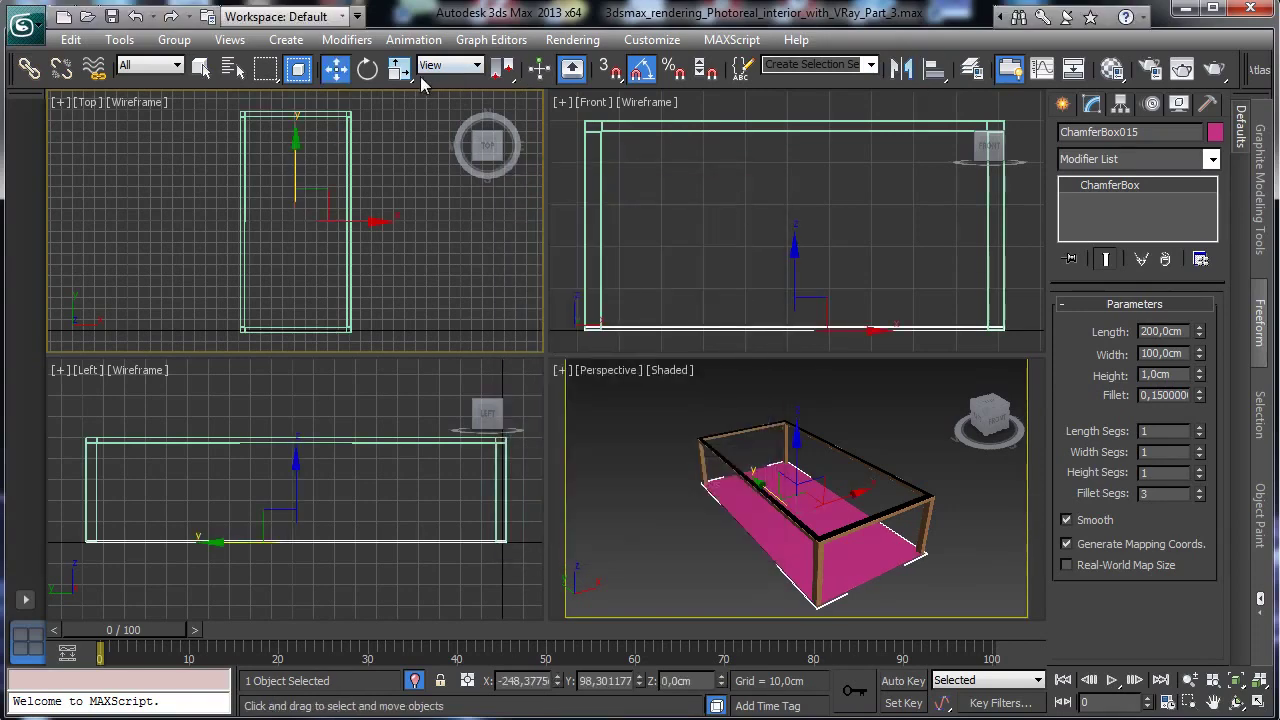
pyautogui.moveTo(808, 310); pyautogui.dragTo(804, 68)
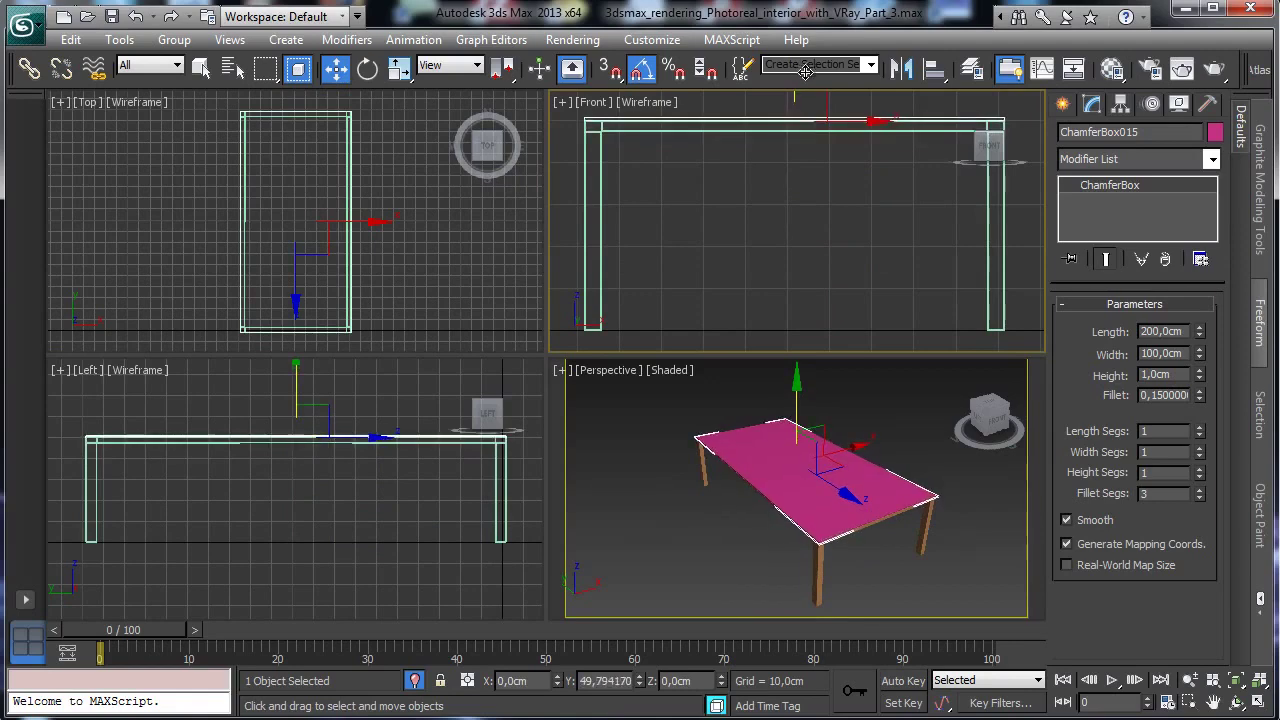
# In a maximized Front view, lift ChamferBox015 slightly so it sits just above the frame.
pyautogui.rightClick(798, 291)
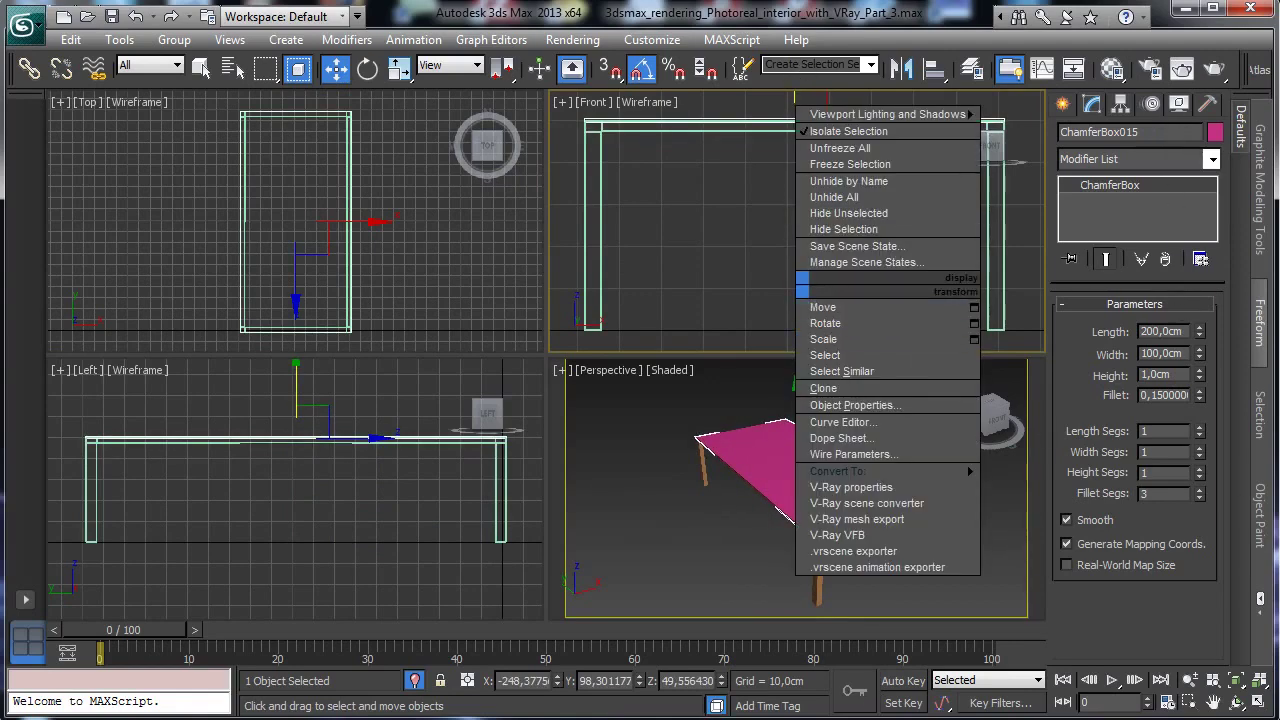
pyautogui.click(1263, 700)
pyautogui.click(1258, 704)
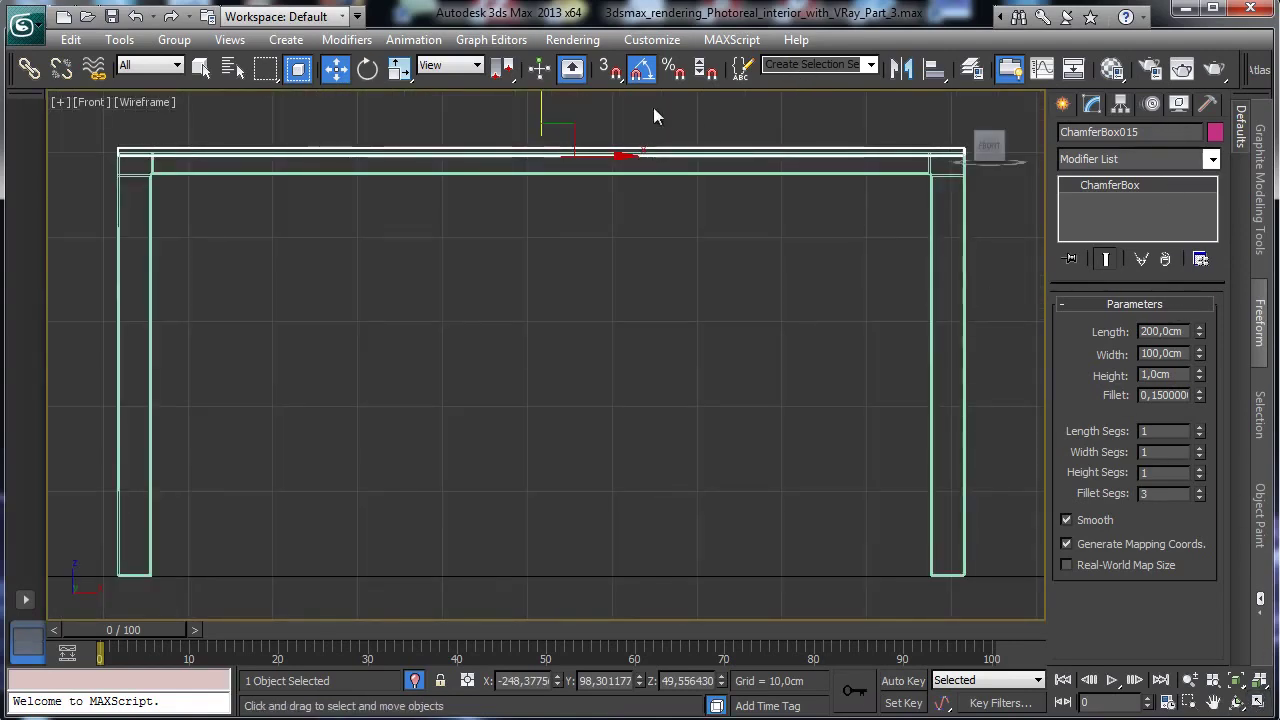
pyautogui.moveTo(540, 108); pyautogui.dragTo(541, 103)
# Zoom Region onto the frame's corners and restore the four-viewport layout.
pyautogui.click(1190, 702)
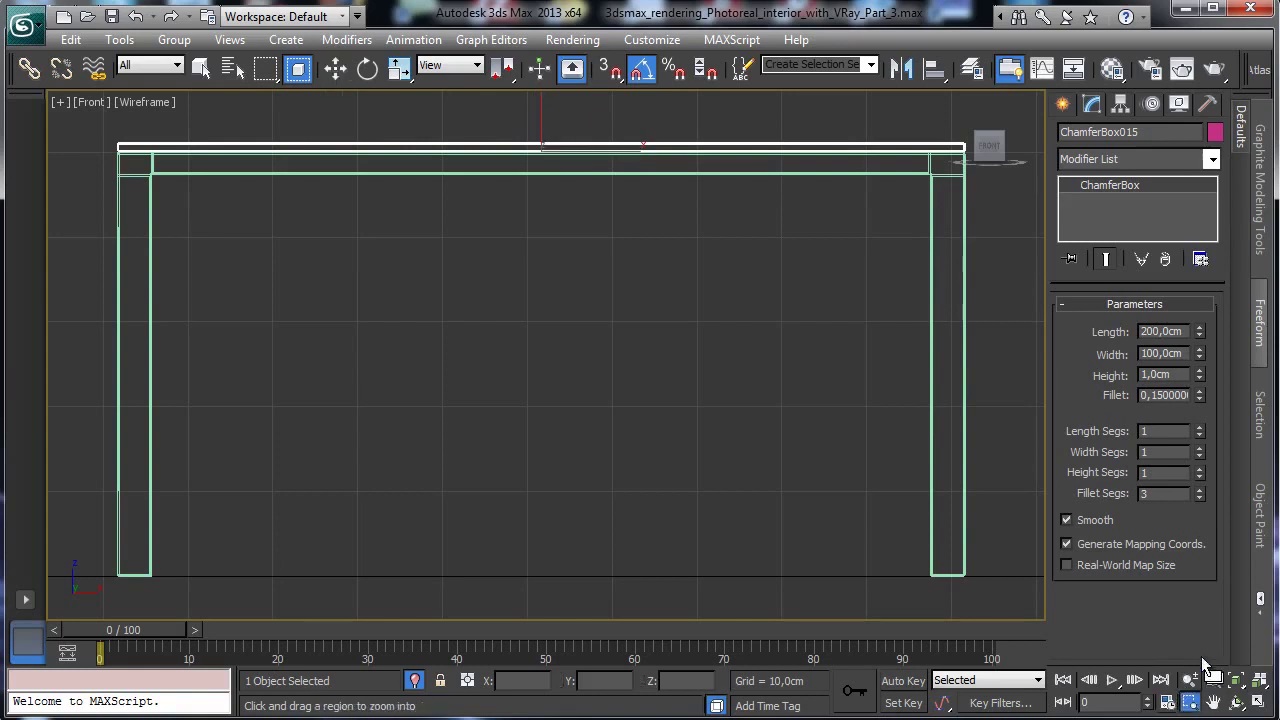
pyautogui.moveTo(106, 126); pyautogui.dragTo(212, 196)
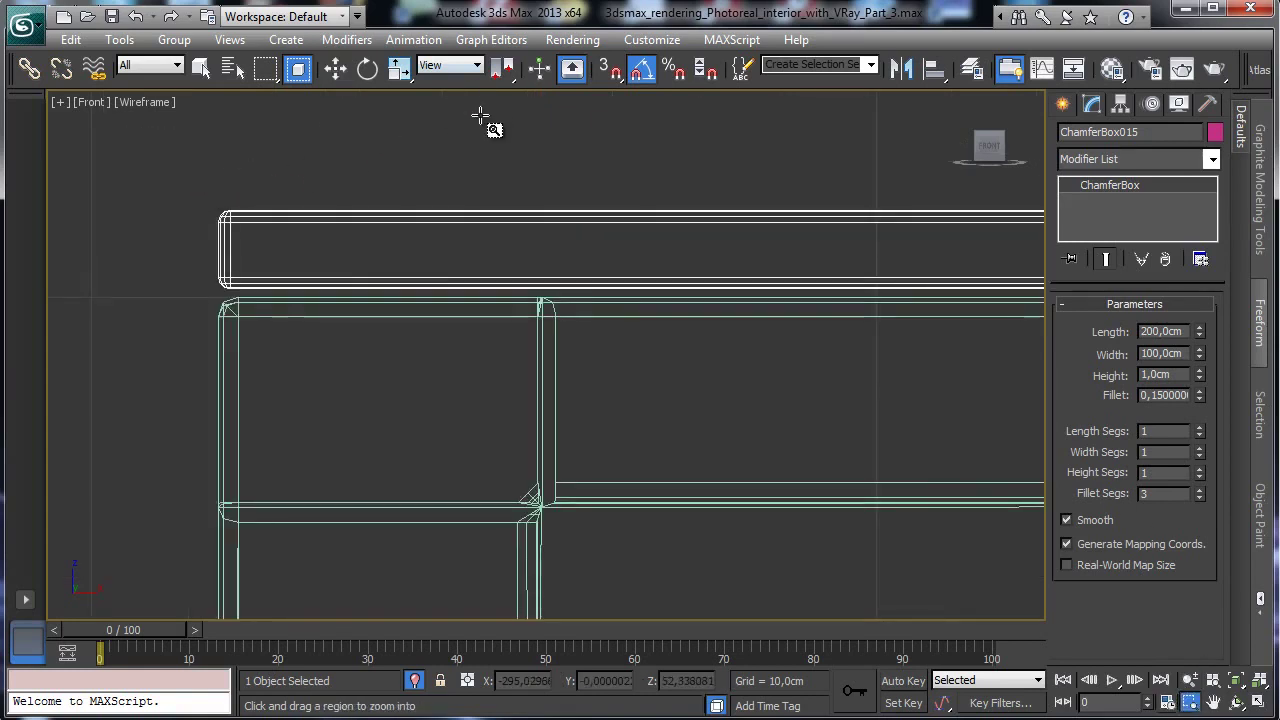
pyautogui.hotkey('alt', 'w')
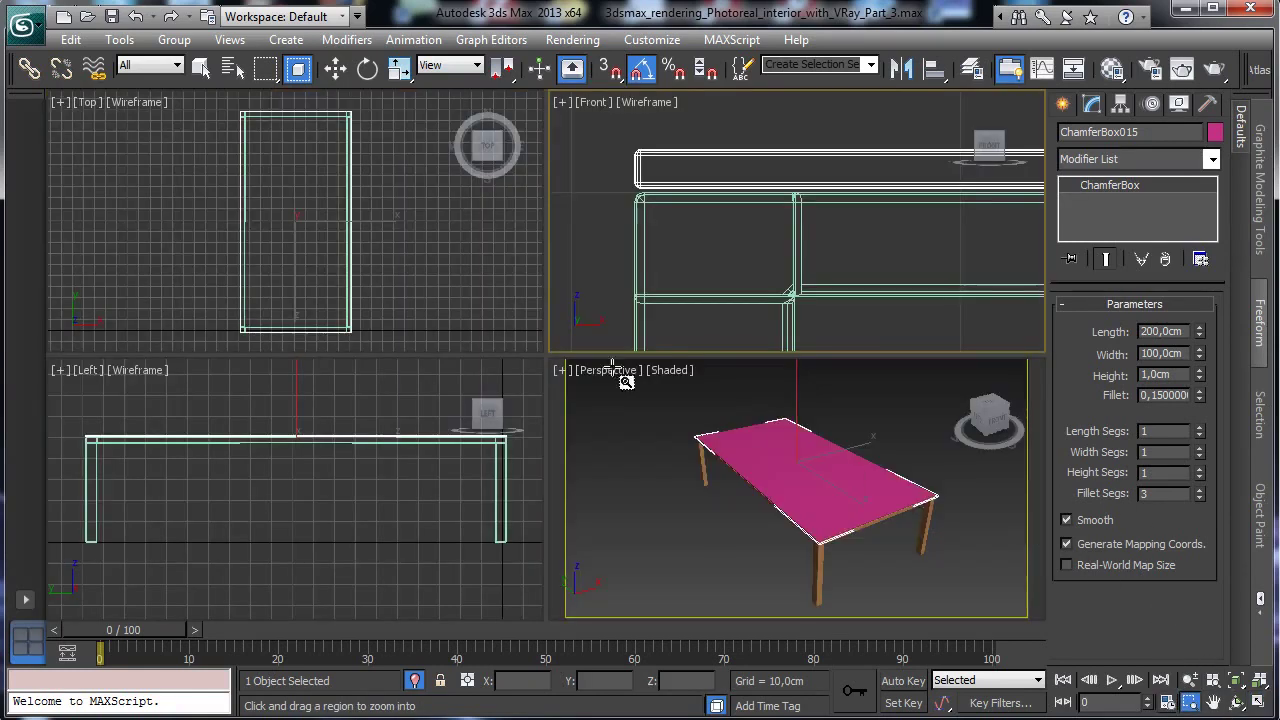
pyautogui.moveTo(305, 99); pyautogui.dragTo(397, 141)
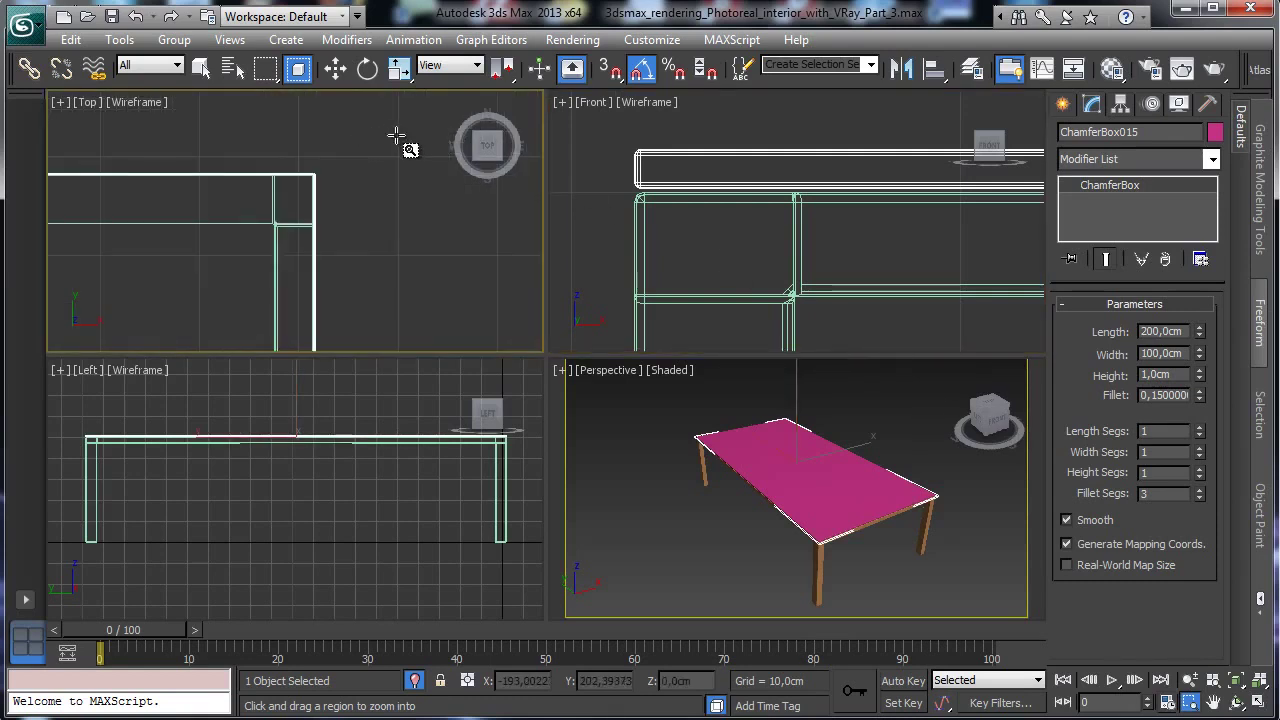
pyautogui.moveTo(251, 171); pyautogui.dragTo(394, 240)
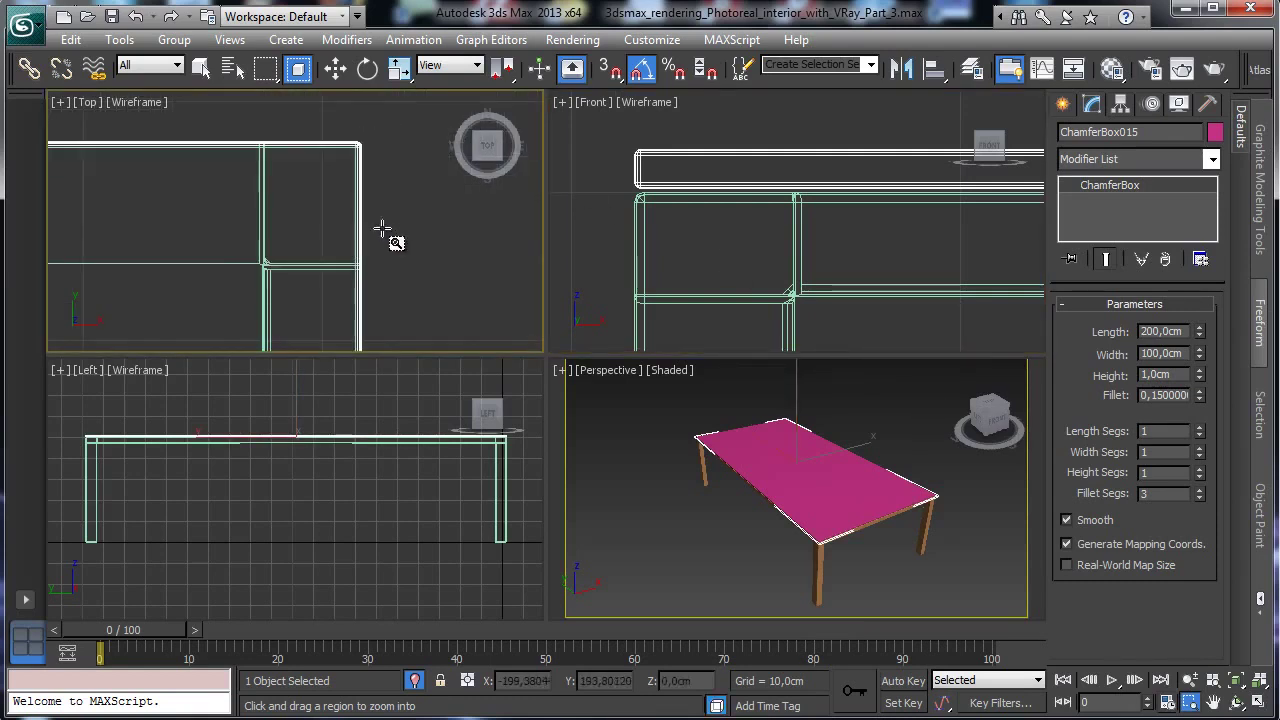
# In a maximized Top view, create a small ChamferCyl at the table's top-right corner.
pyautogui.click(1258, 708)
pyautogui.click(1062, 105)
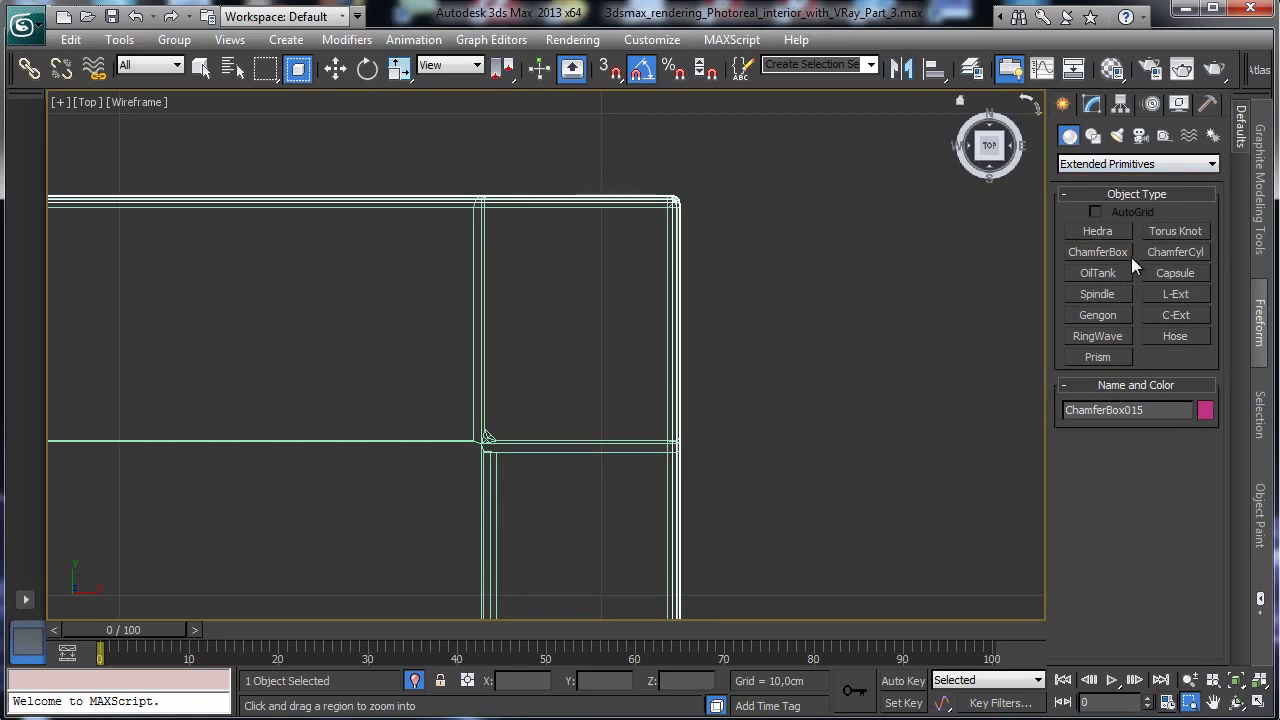
pyautogui.click(1176, 252)
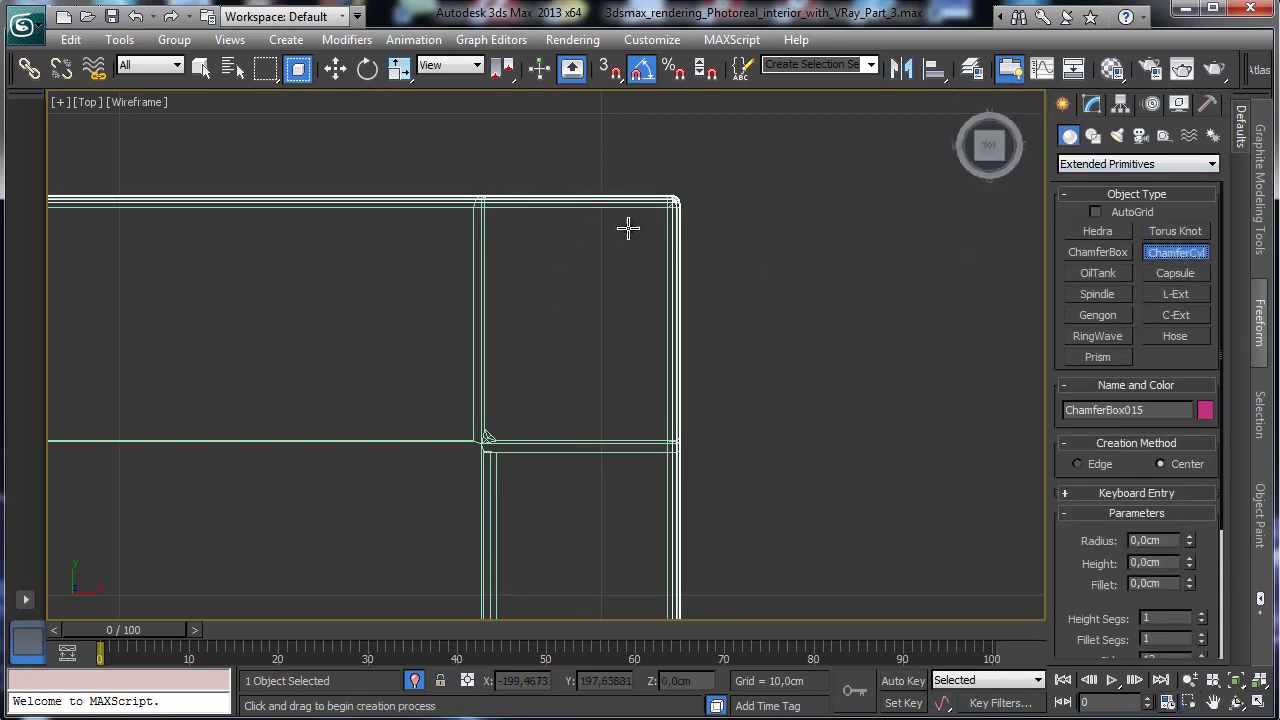
pyautogui.moveTo(634, 237); pyautogui.dragTo(654, 266)
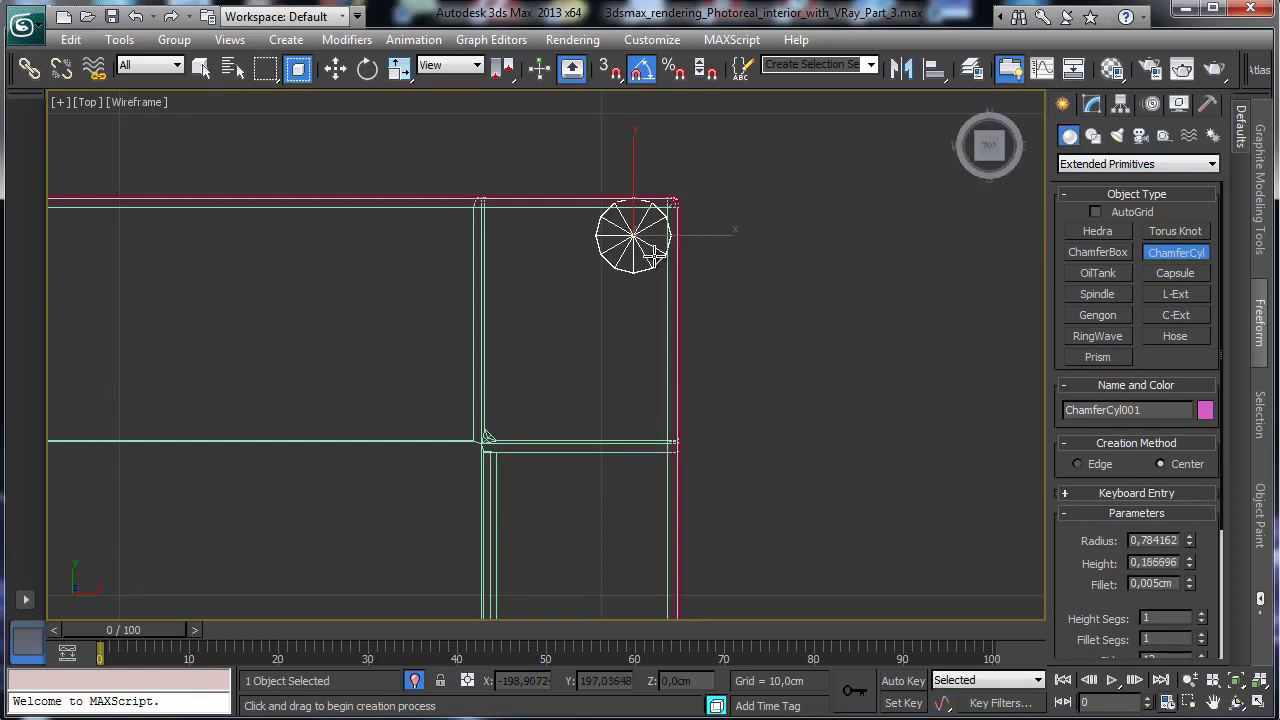
pyautogui.click(660, 254)
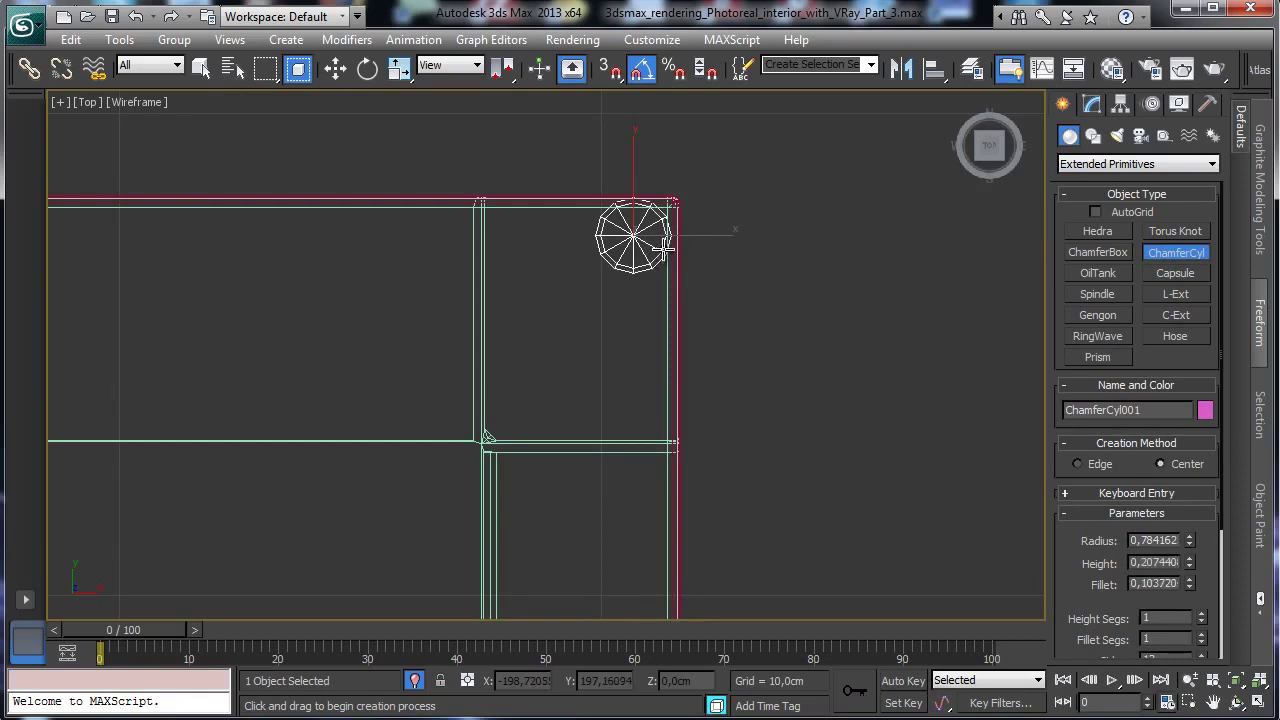
pyautogui.click(665, 250)
pyautogui.click(1092, 104)
# Nudge the cylinder onto the corner, then lift it to tabletop height in the Left view.
pyautogui.press('w')
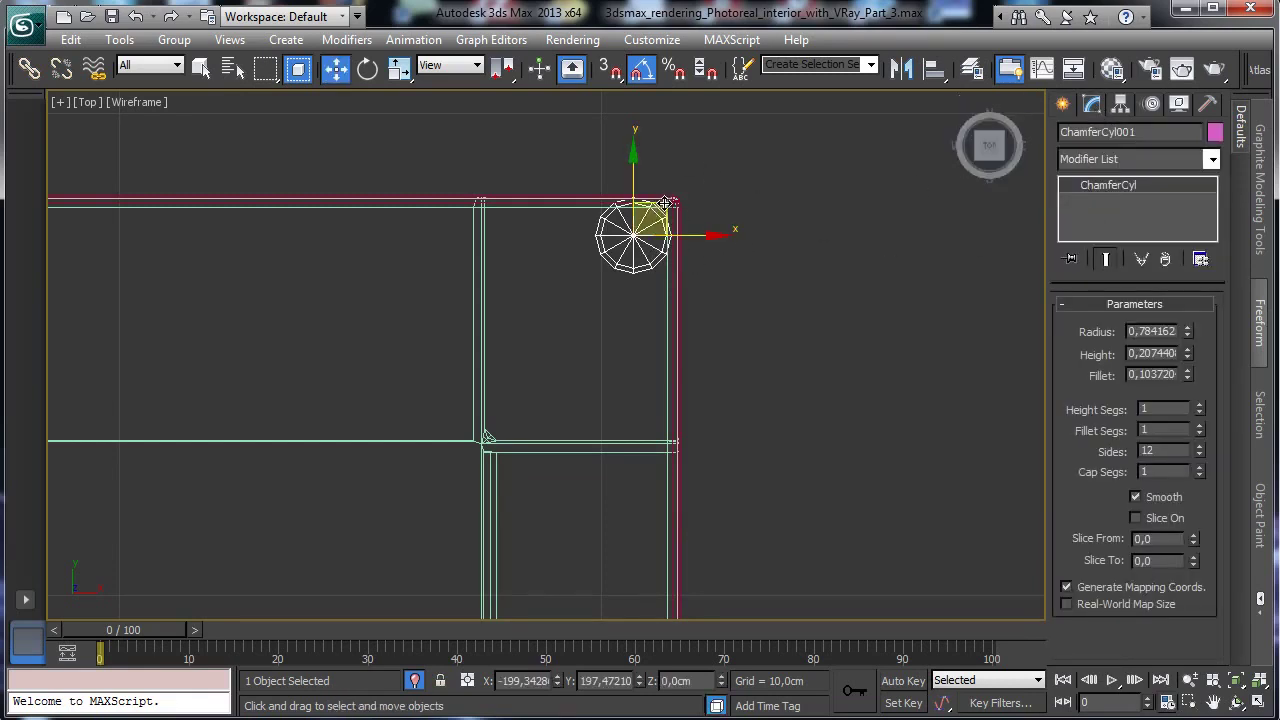
pyautogui.moveTo(665, 203); pyautogui.dragTo(659, 215)
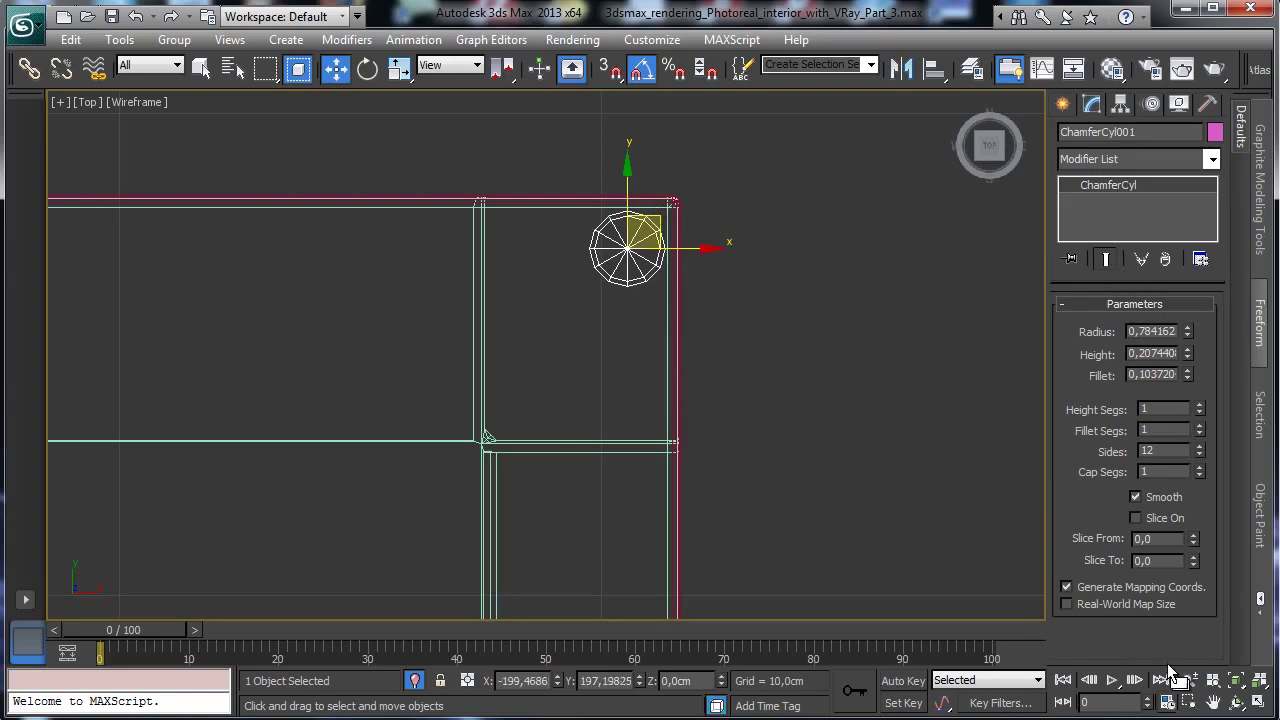
pyautogui.click(1259, 702)
pyautogui.rightClick(653, 463)
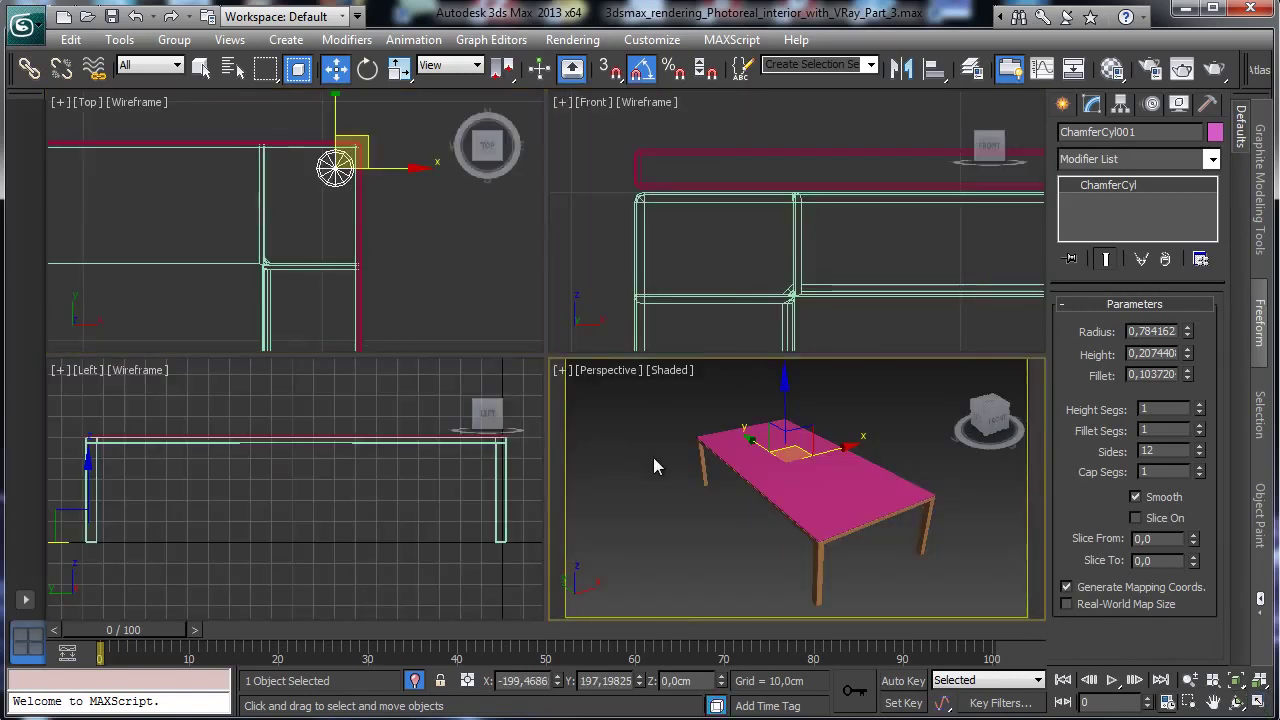
pyautogui.rightClick(113, 470)
pyautogui.moveTo(113, 470); pyautogui.dragTo(128, 376)
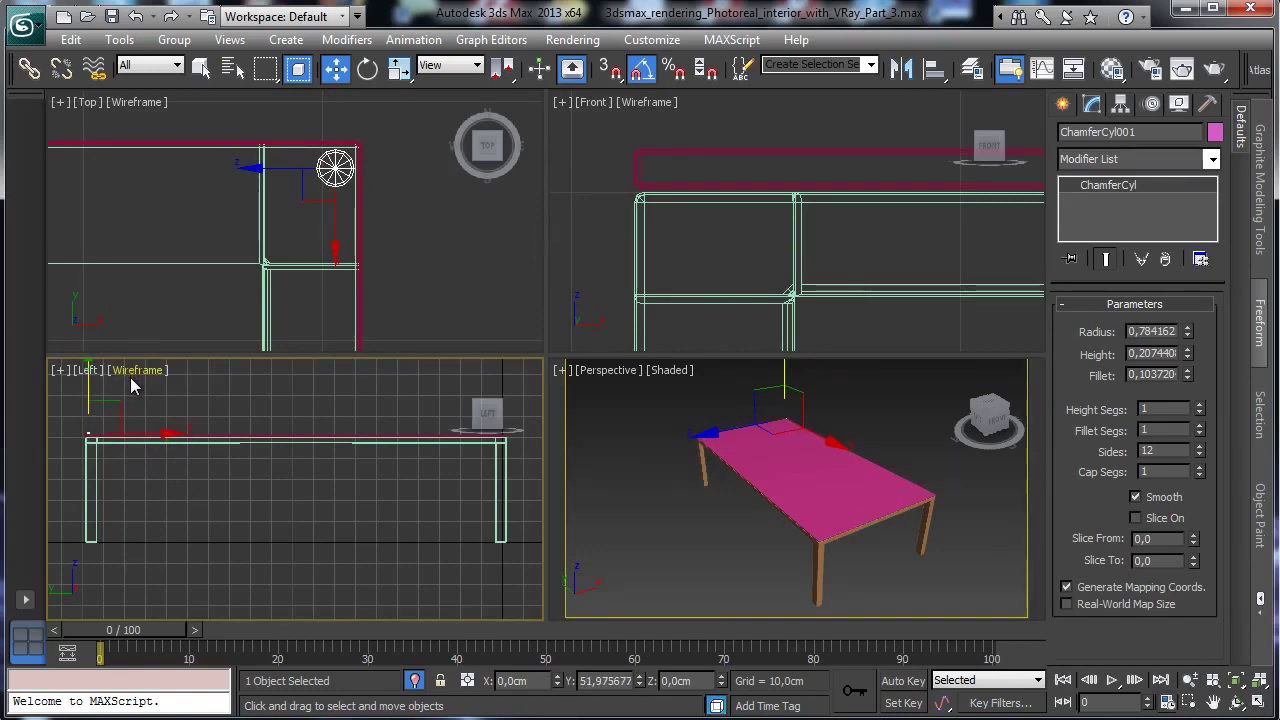
# Zoom the Front view in on the cylinder against the frame corner.
pyautogui.rightClick(944, 281)
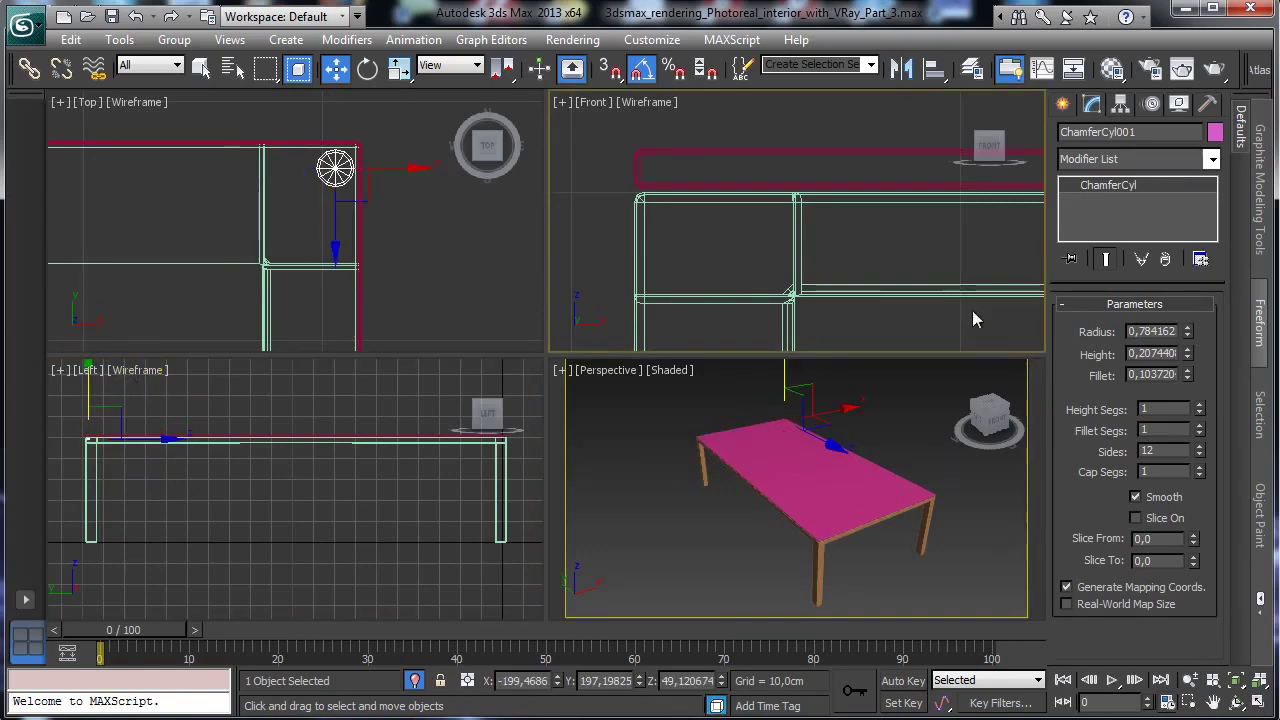
pyautogui.click(1236, 680)
pyautogui.click(1188, 680)
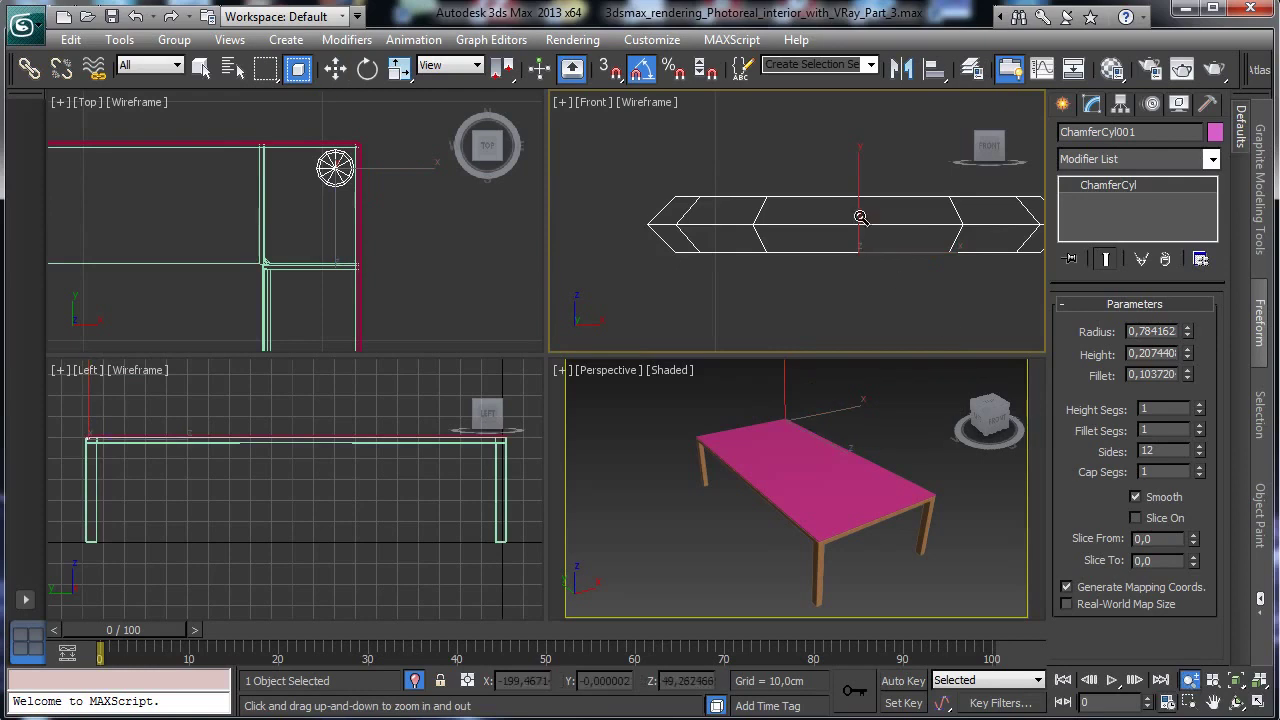
pyautogui.moveTo(860, 340); pyautogui.dragTo(900, 335)
pyautogui.click(1189, 703)
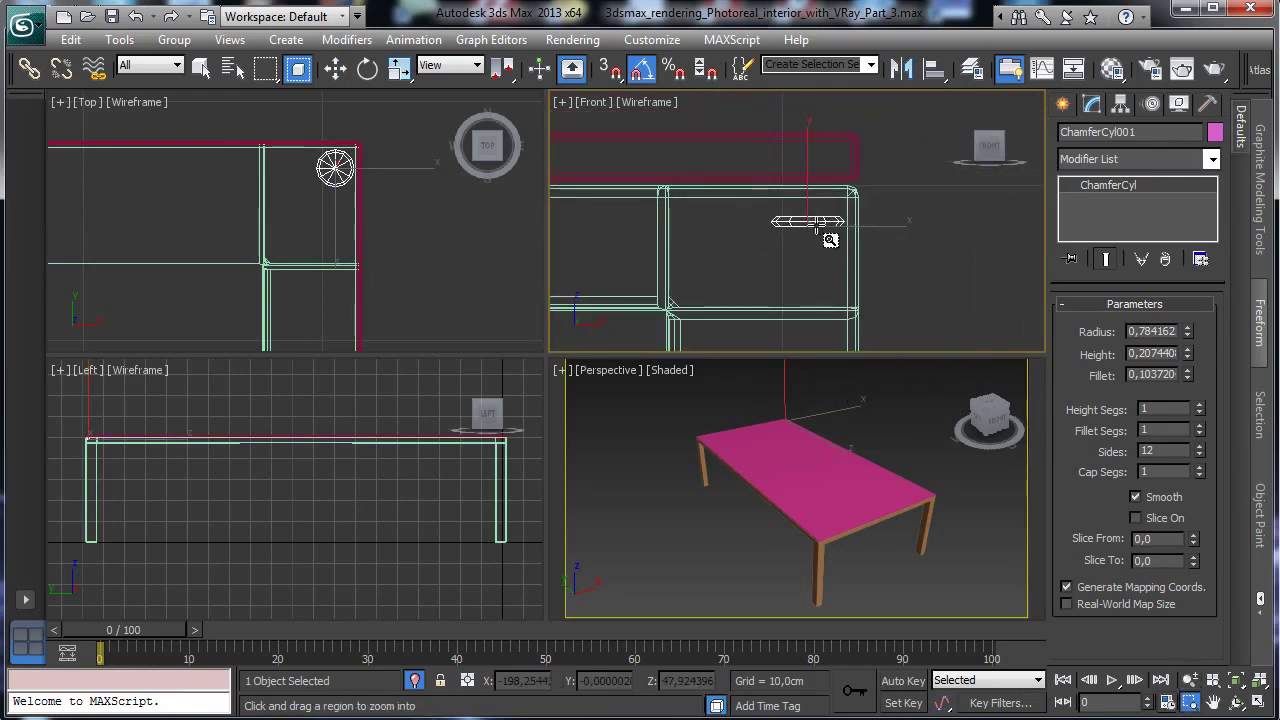
pyautogui.moveTo(752, 158); pyautogui.dragTo(922, 272)
pyautogui.click(335, 67)
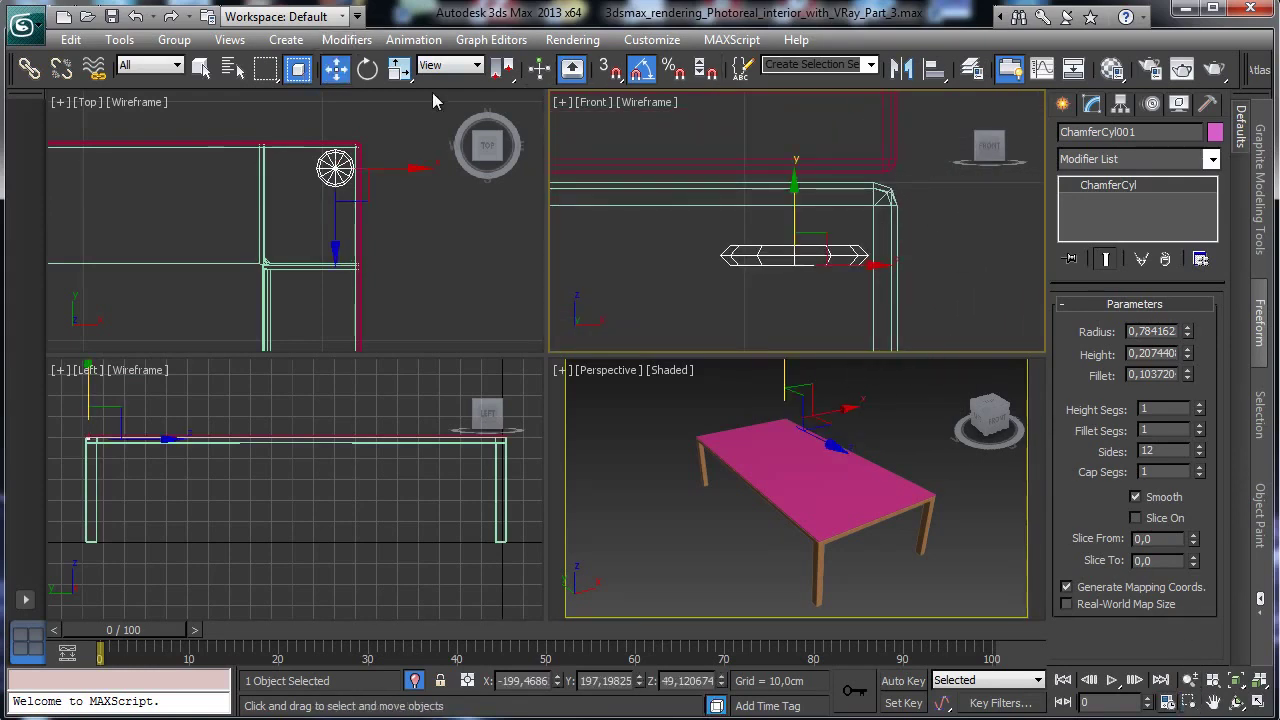
# Raise ChamferCyl001 under the slab; set radius 0.704, height 0.097, fillet 0.0187, 24 sides, 3 fillet segments.
pyautogui.moveTo(792, 211); pyautogui.dragTo(815, 129)
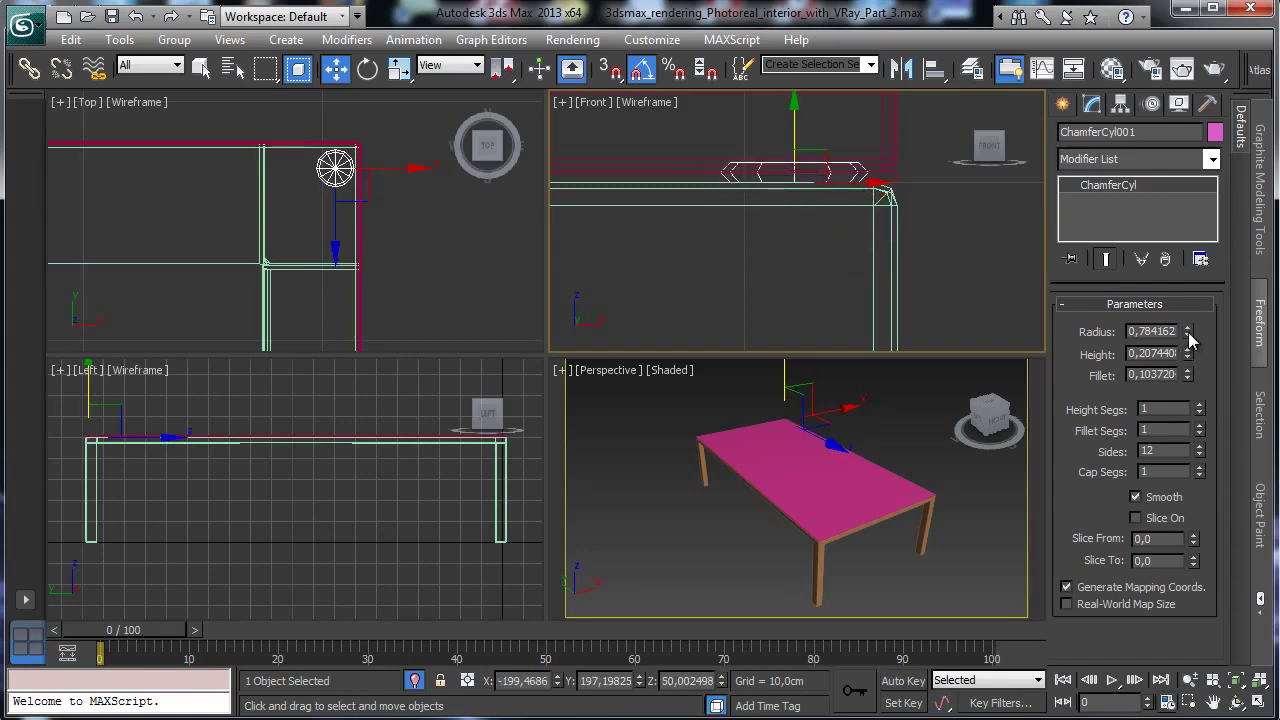
pyautogui.moveTo(1188, 336); pyautogui.dragTo(1190, 362)
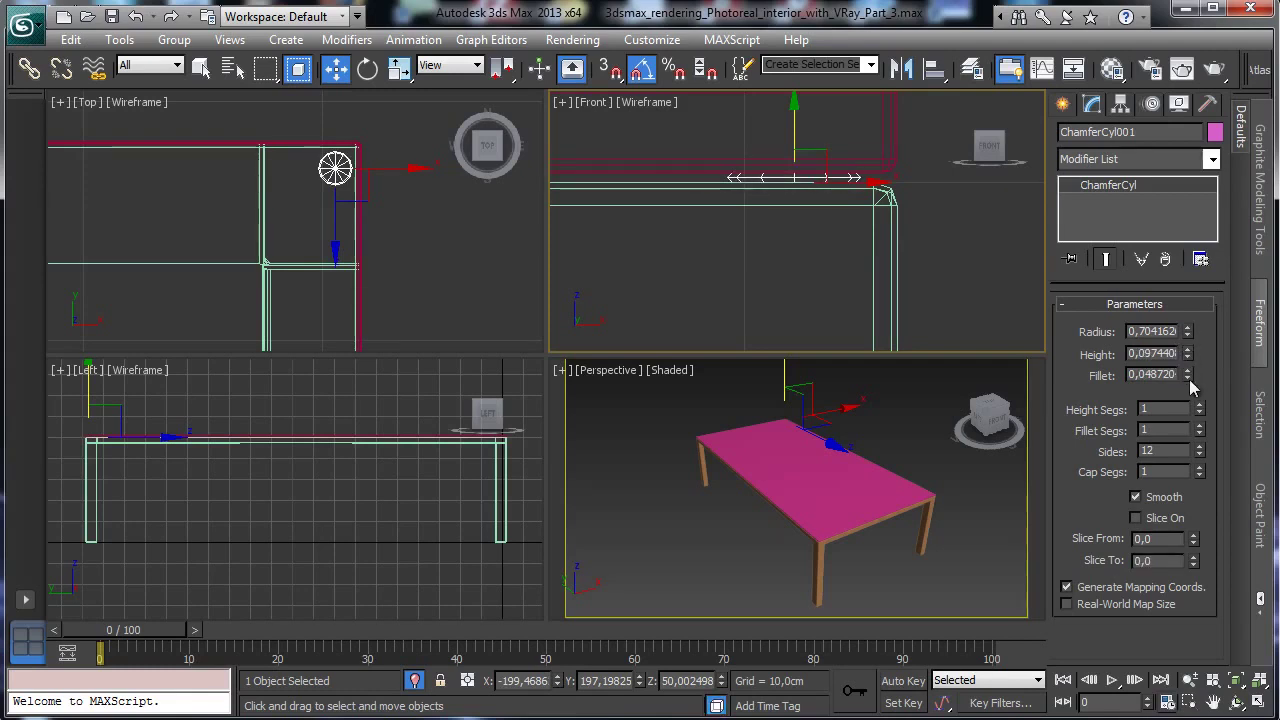
pyautogui.rightClick(1188, 377)
pyautogui.moveTo(1189, 379); pyautogui.dragTo(1189, 375)
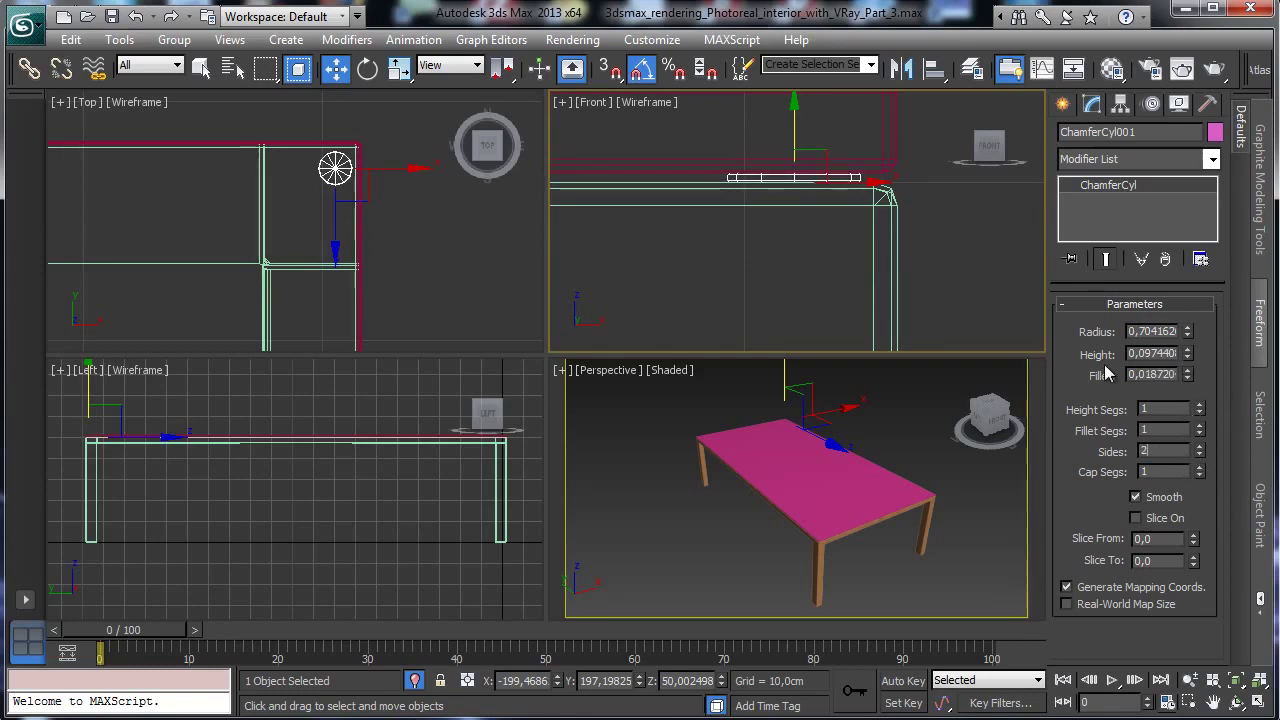
pyautogui.write('24')
pyautogui.press('Return')
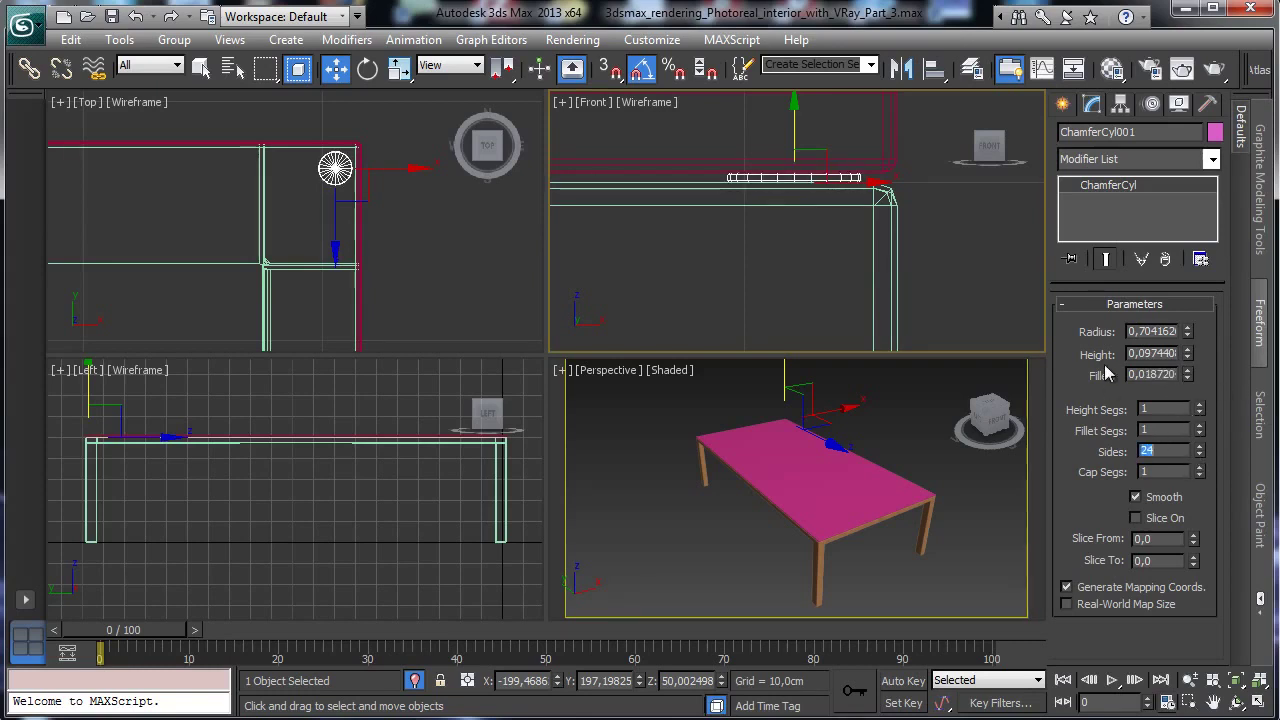
pyautogui.click(1200, 427)
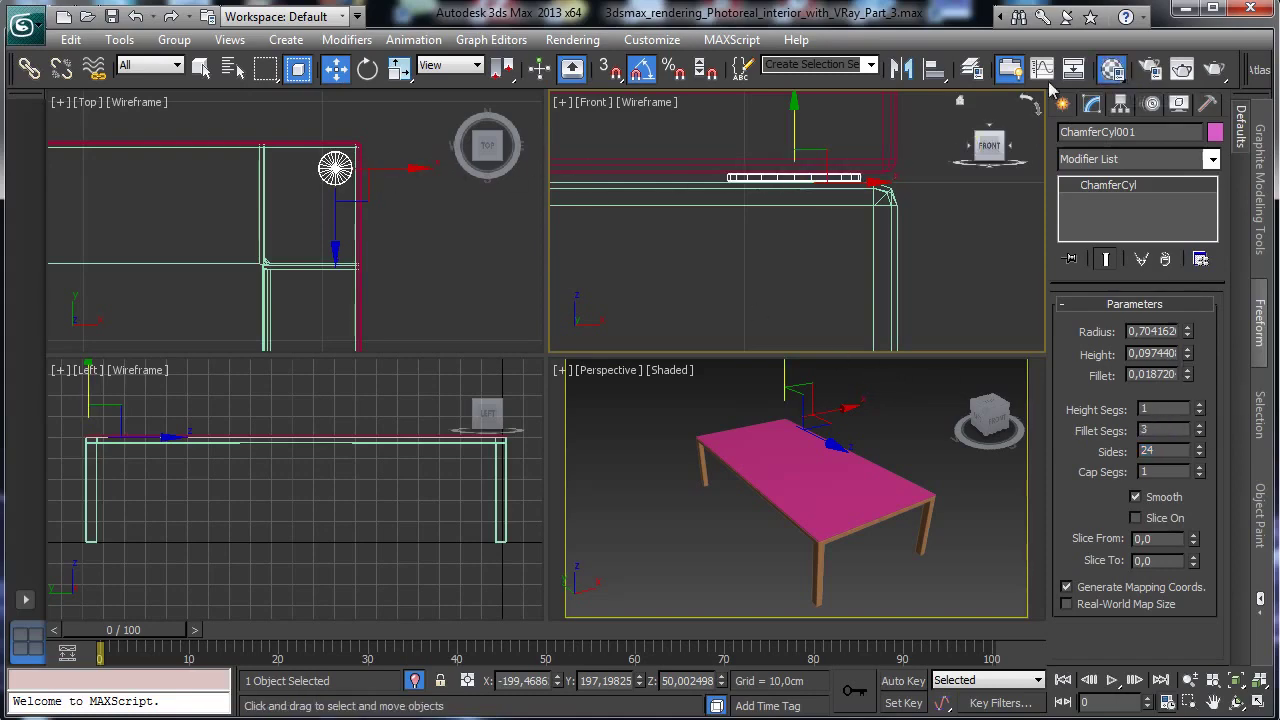
pyautogui.click(1112, 68)
# Name the material 'White gum', assign it to the cylinder and make it a VRayMtl.
pyautogui.click(200, 336)
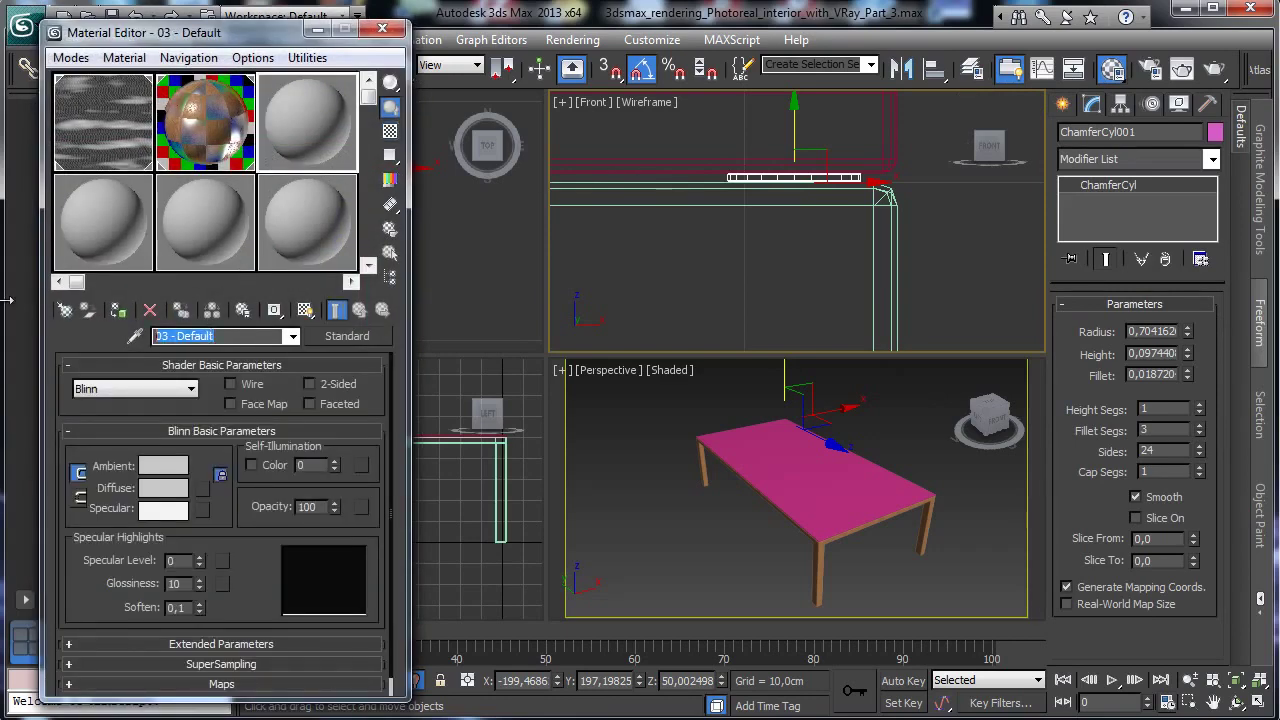
pyautogui.write('White gum')
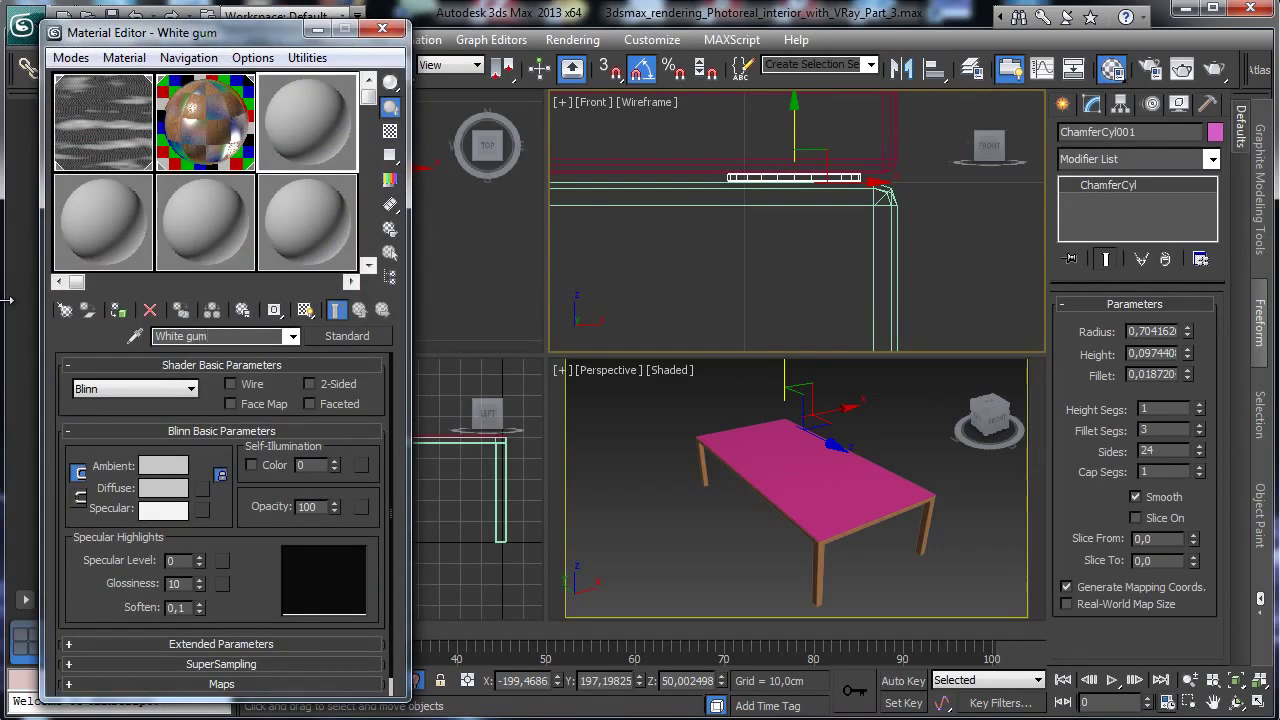
pyautogui.click(117, 311)
pyautogui.click(360, 338)
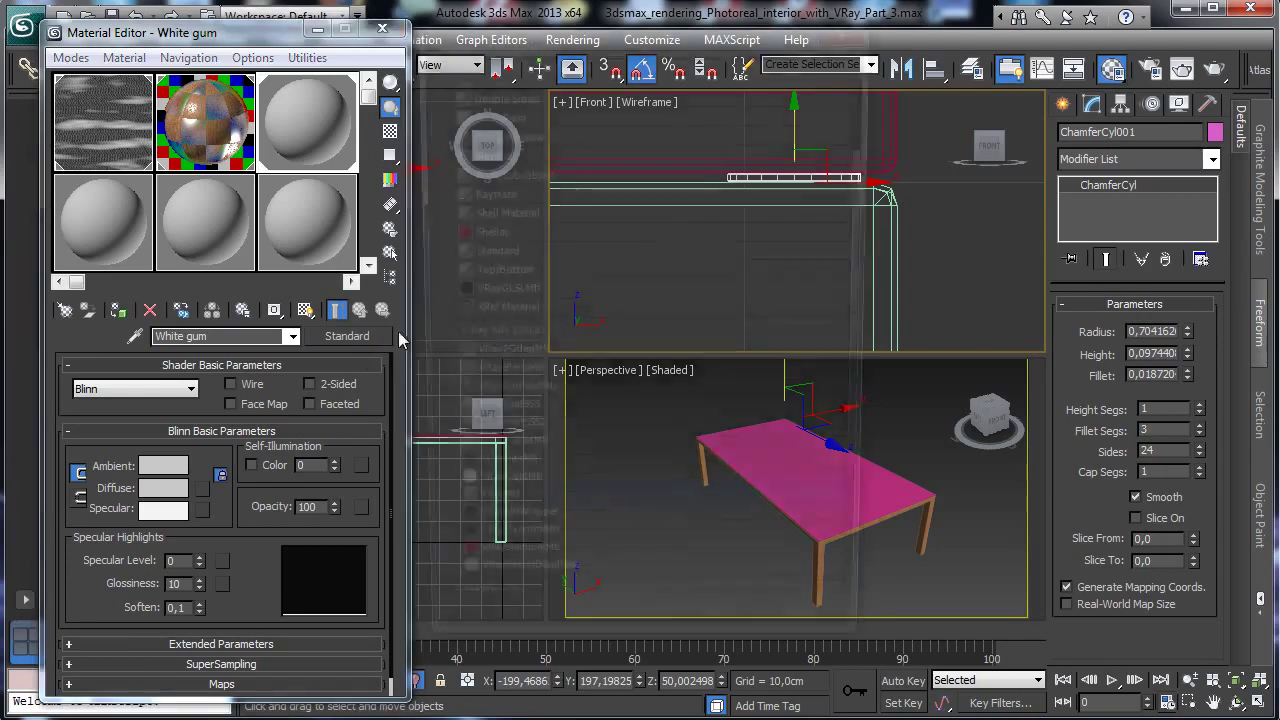
pyautogui.doubleClick(522, 514)
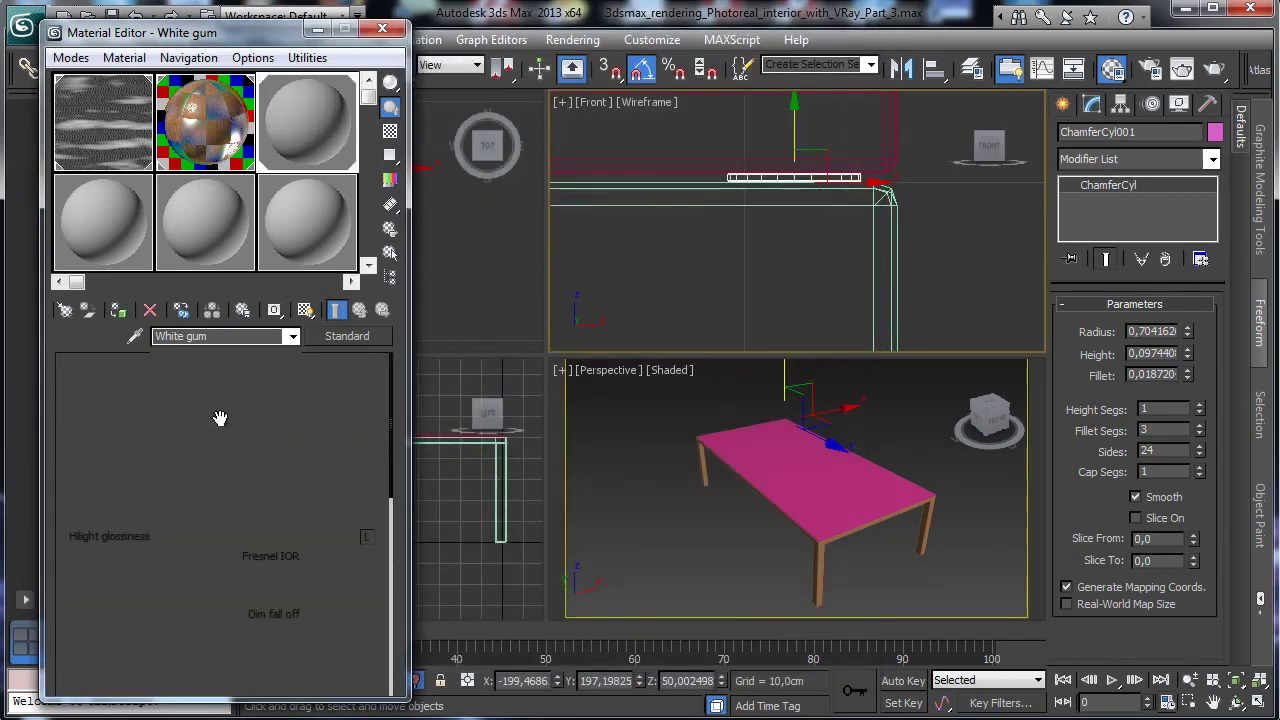
# Give White gum a light warm grey diffuse and a grey reflection colour, then close the editor.
pyautogui.click(178, 468)
pyautogui.moveTo(624, 191); pyautogui.dragTo(678, 191)
pyautogui.click(344, 229)
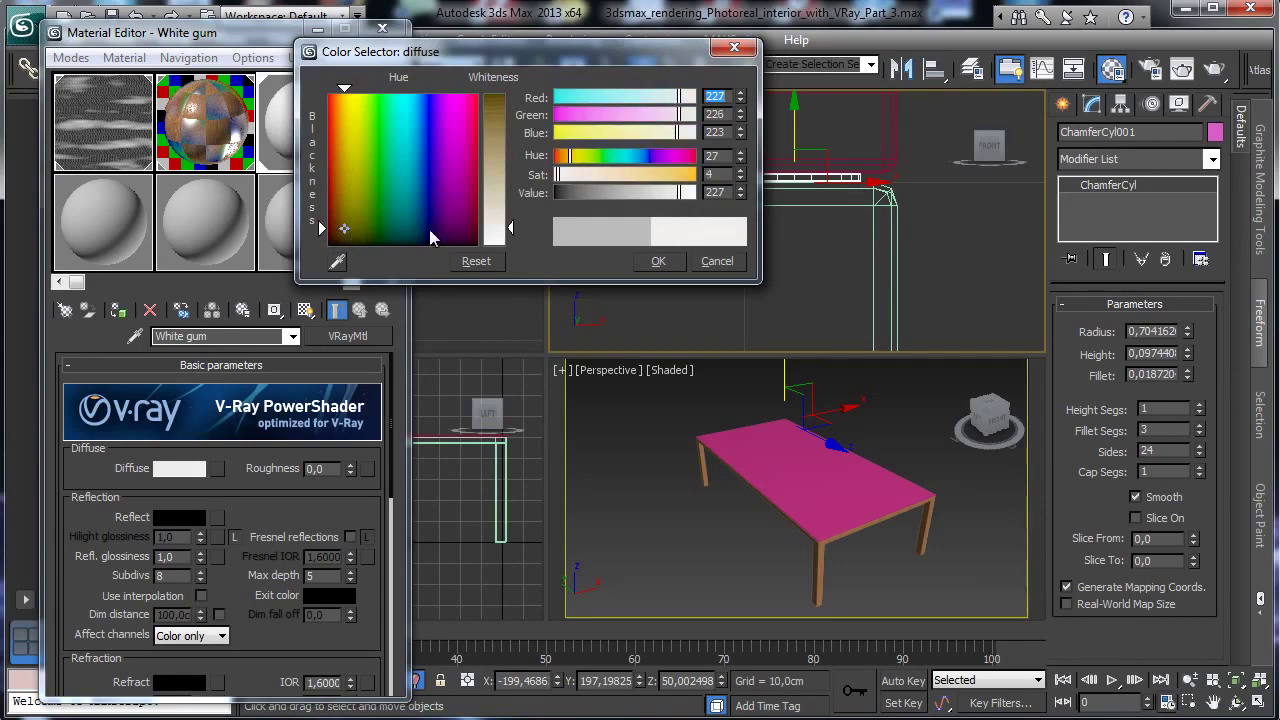
pyautogui.moveTo(512, 228); pyautogui.dragTo(513, 212)
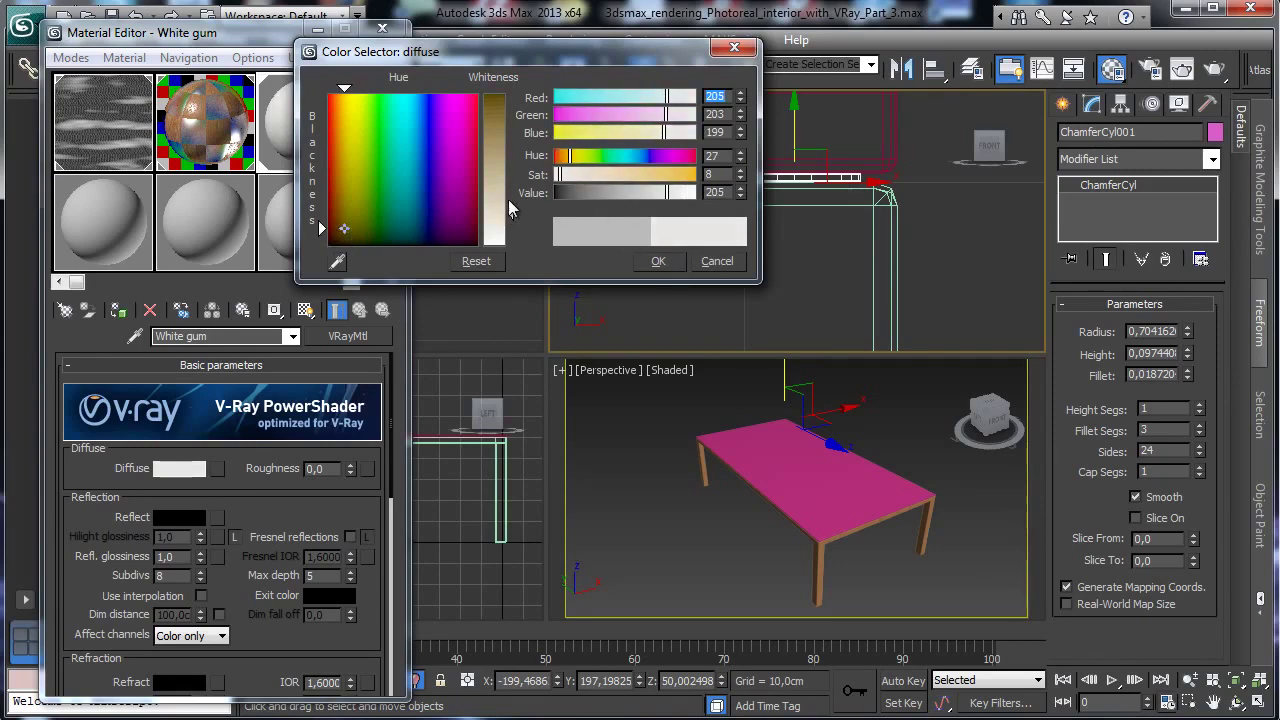
pyautogui.click(658, 261)
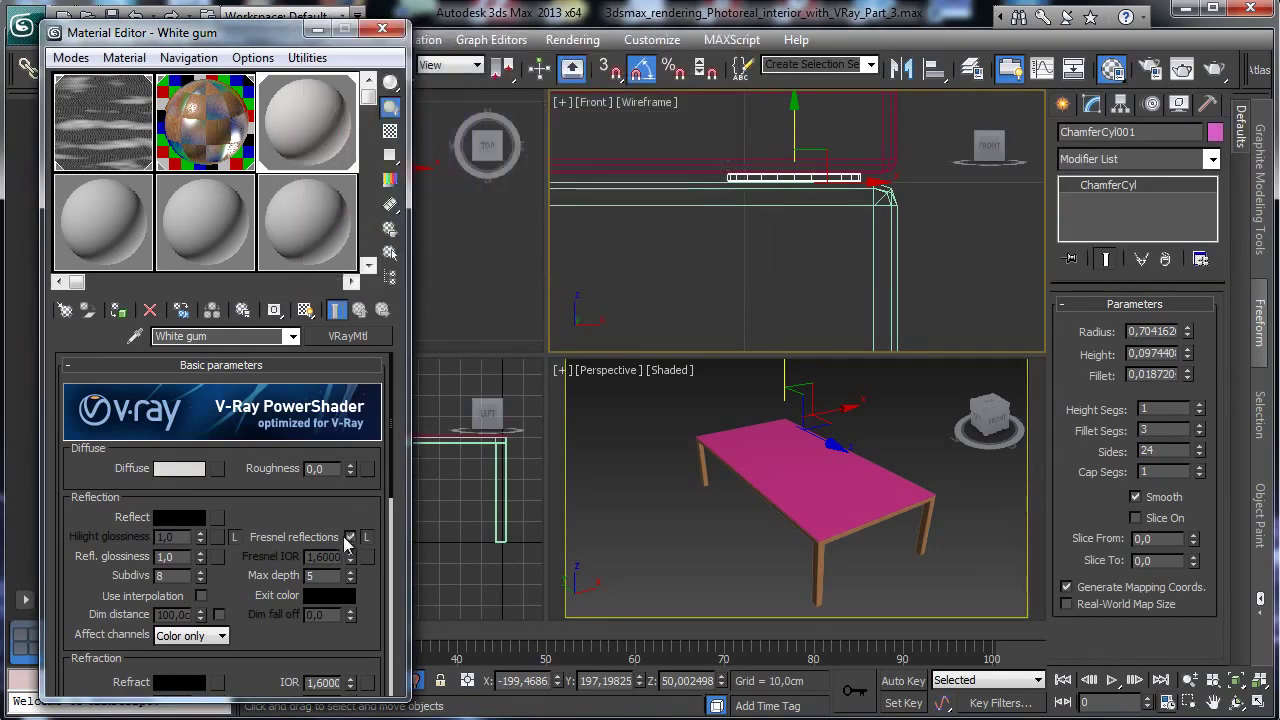
pyautogui.click(176, 517)
pyautogui.moveTo(508, 108); pyautogui.dragTo(510, 112)
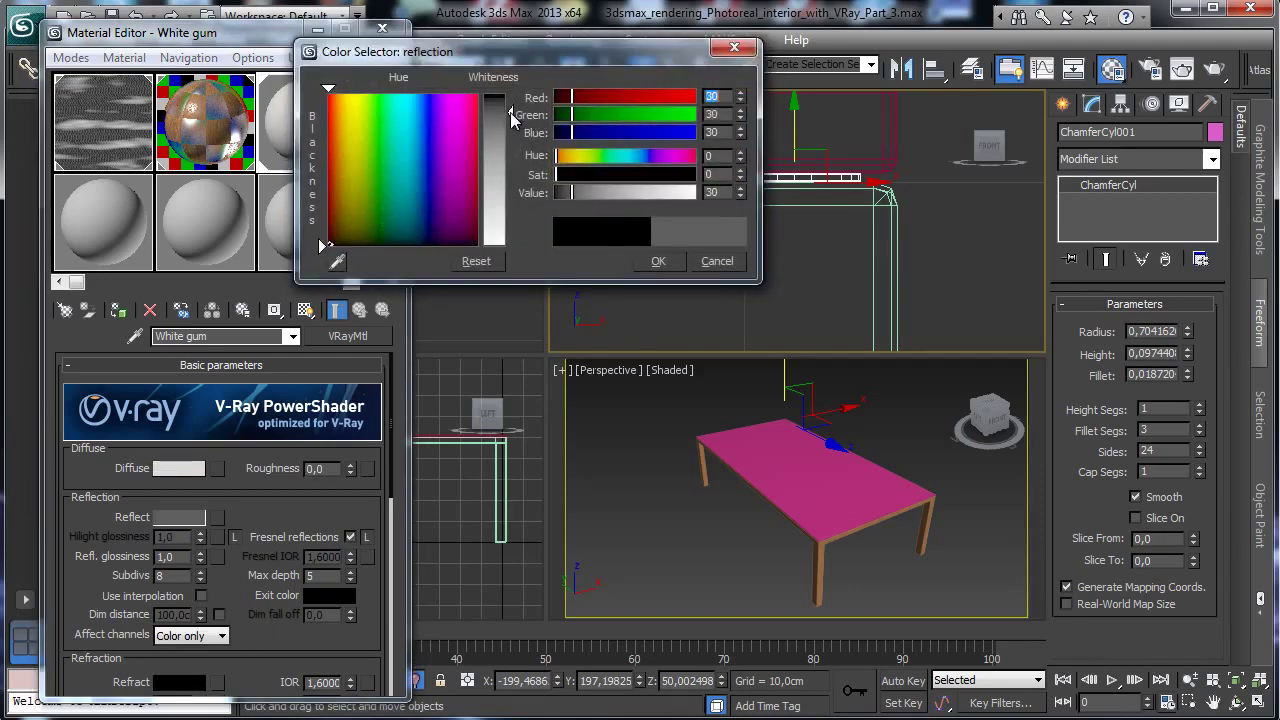
pyautogui.click(658, 261)
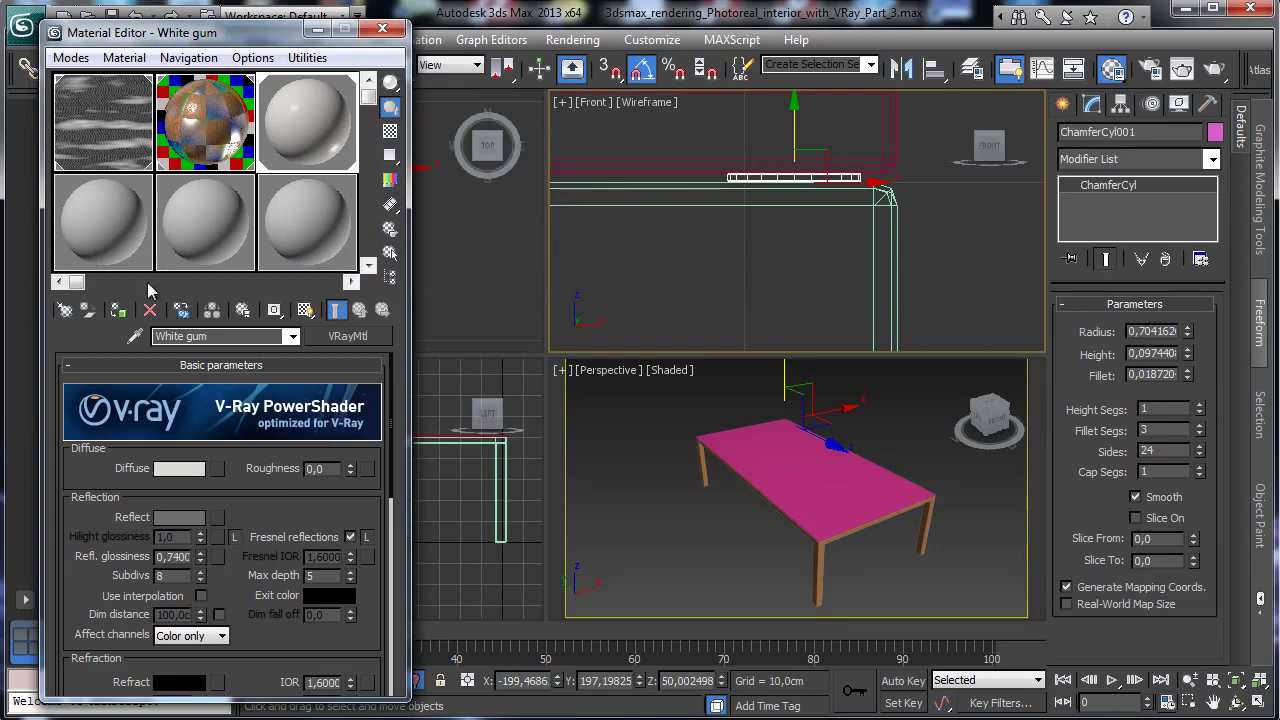
pyautogui.click(382, 28)
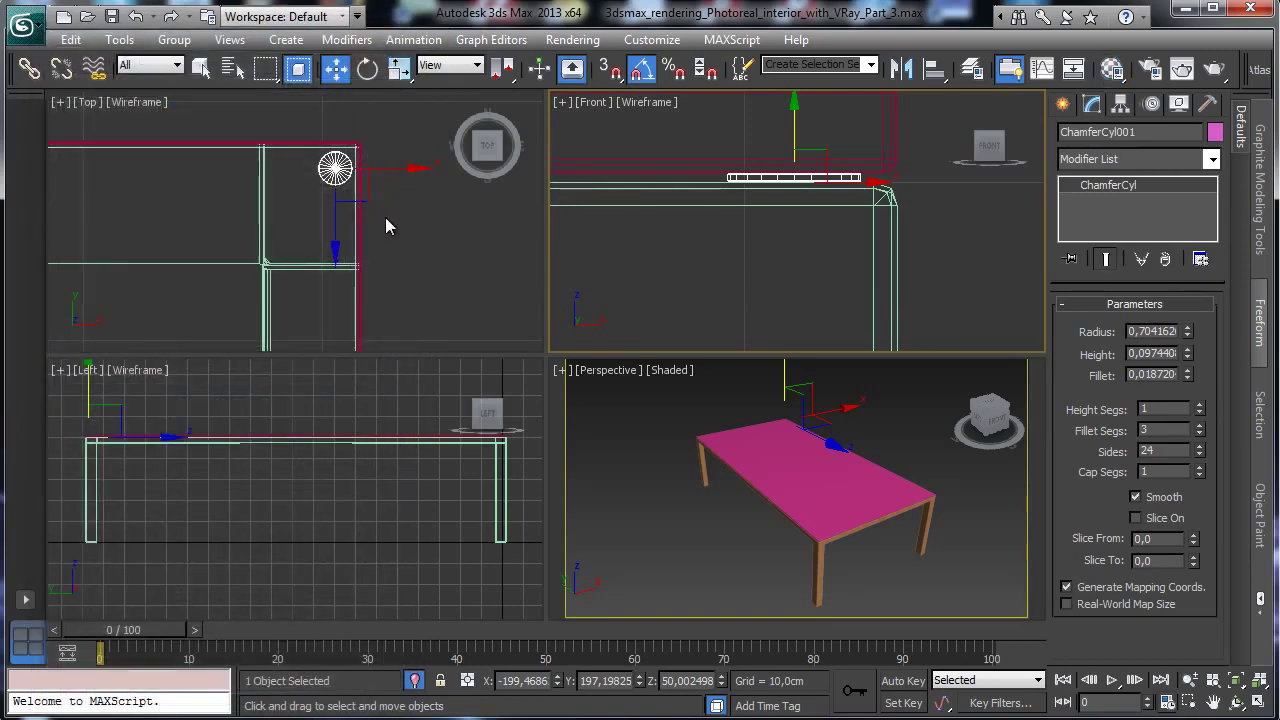
# Shift-drag the chamfer cylinder in Top view to make an instanced clone.
pyautogui.rightClick(420, 258)
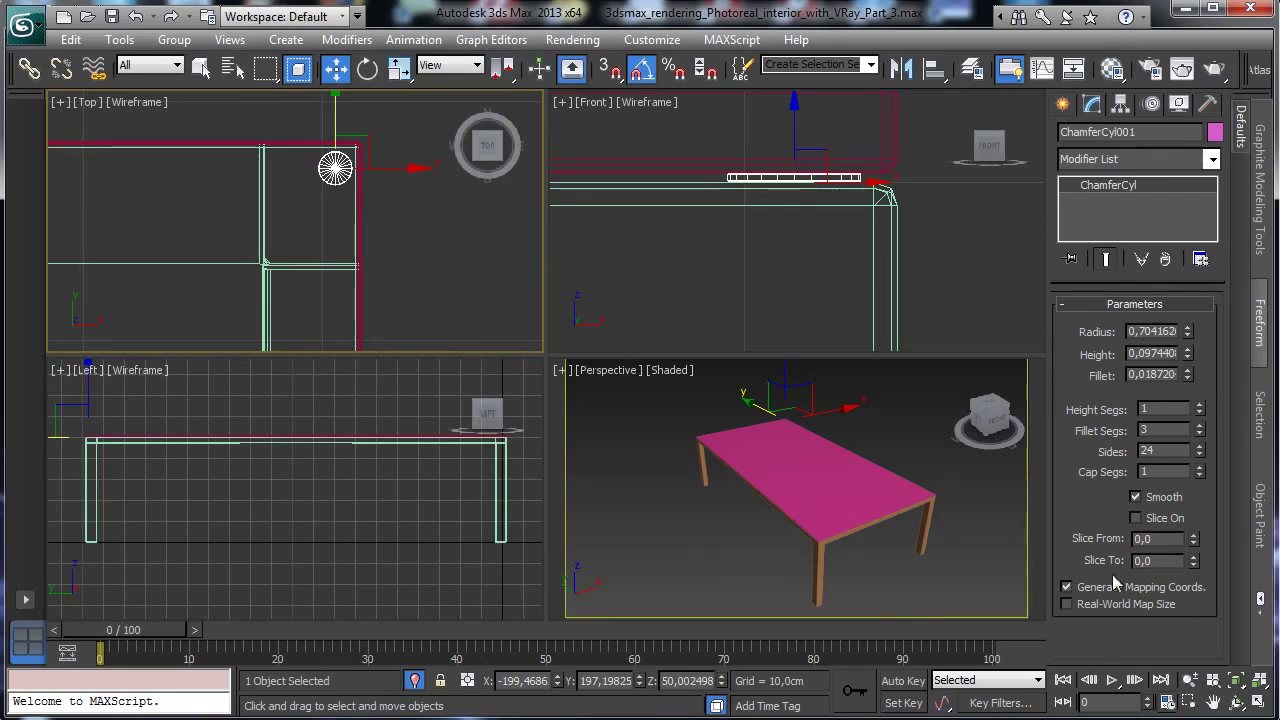
pyautogui.keyDown('shift'); pyautogui.moveTo(338, 172); pyautogui.dragTo(255, 183); pyautogui.keyUp('shift')
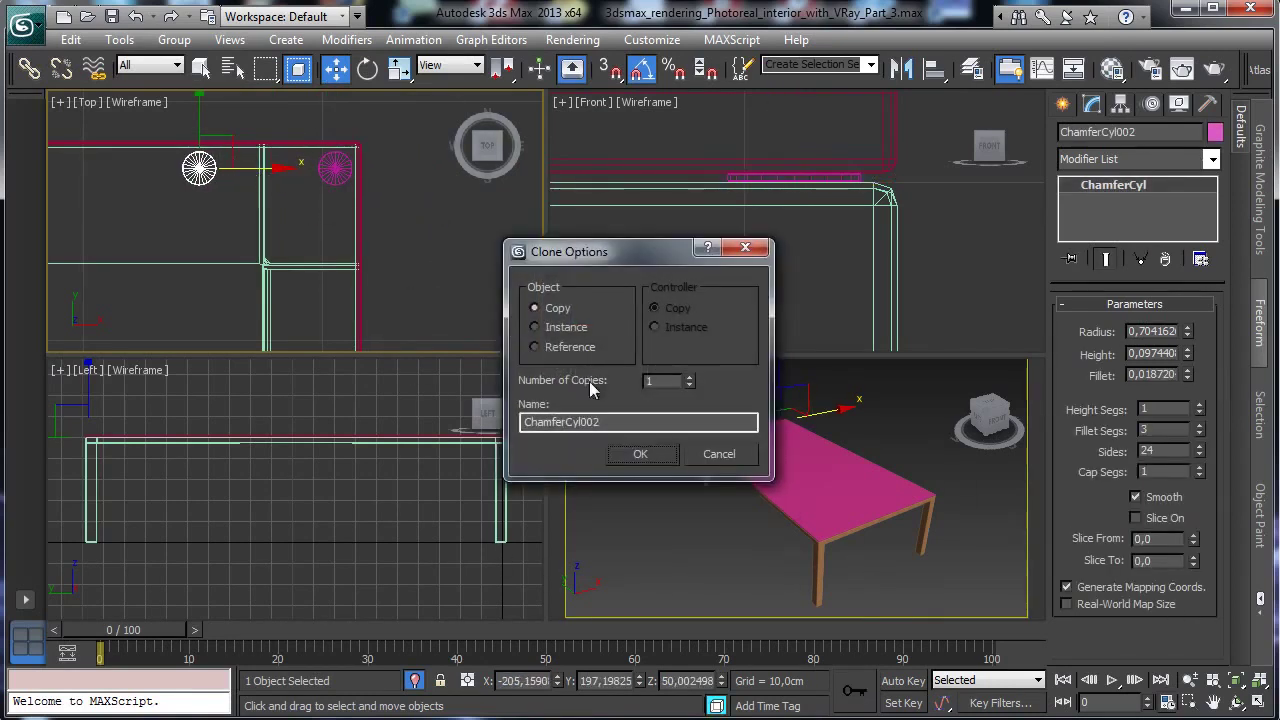
pyautogui.click(566, 328)
pyautogui.click(638, 455)
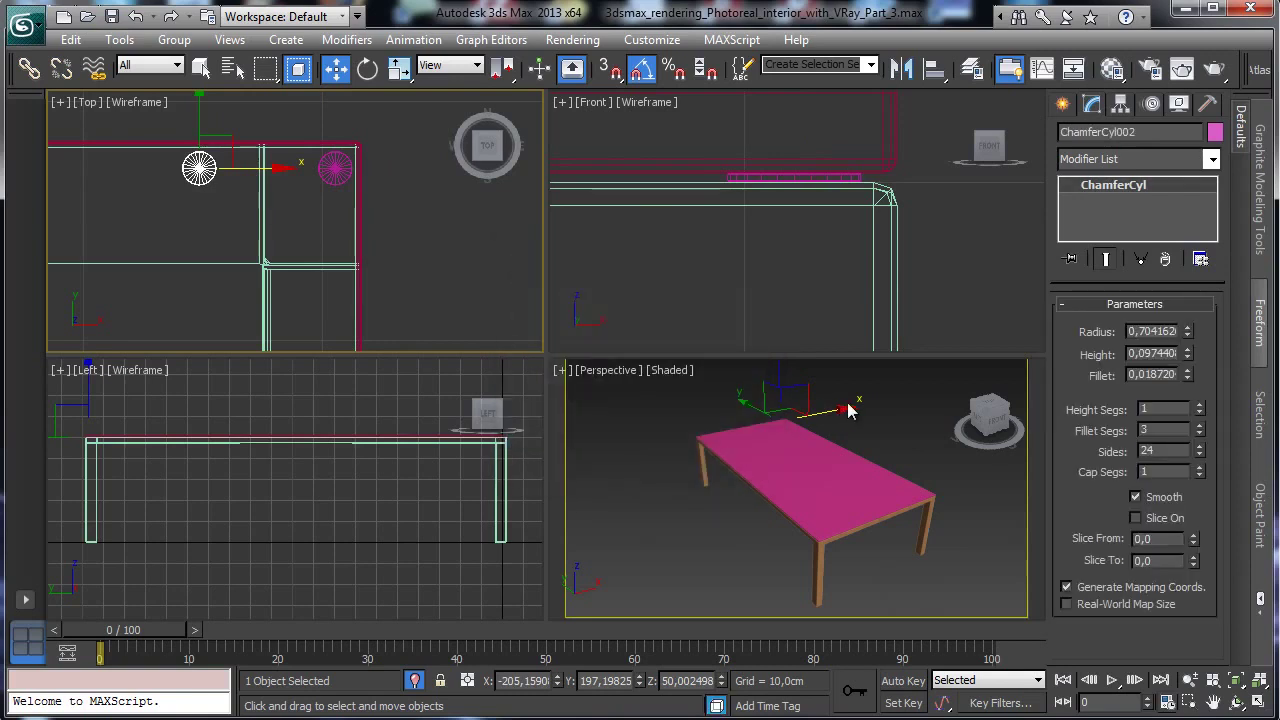
# Move the cloned ChamferCyl002 left along X to the table's left corner.
pyautogui.rightClick(830, 410)
pyautogui.moveTo(830, 412); pyautogui.dragTo(756, 422)
pyautogui.rightClick(451, 320)
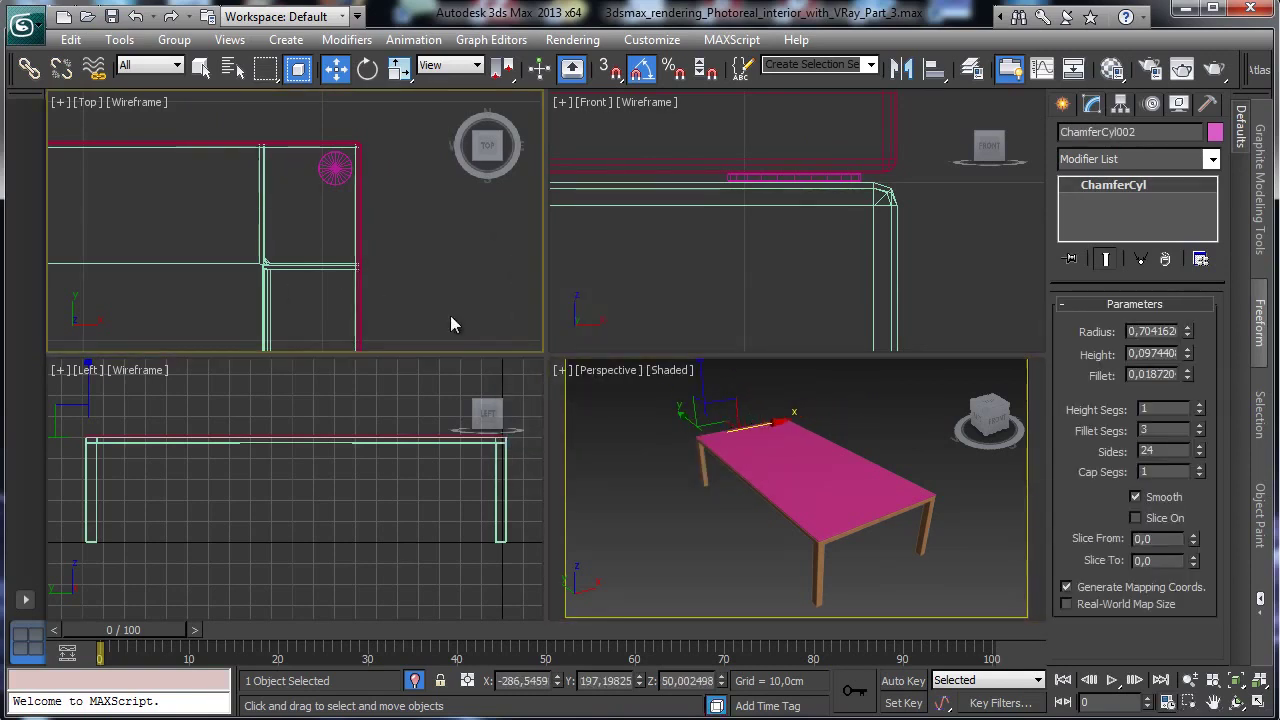
pyautogui.click(1232, 680)
pyautogui.click(1188, 680)
pyautogui.moveTo(300, 280); pyautogui.dragTo(323, 365)
pyautogui.click(336, 68)
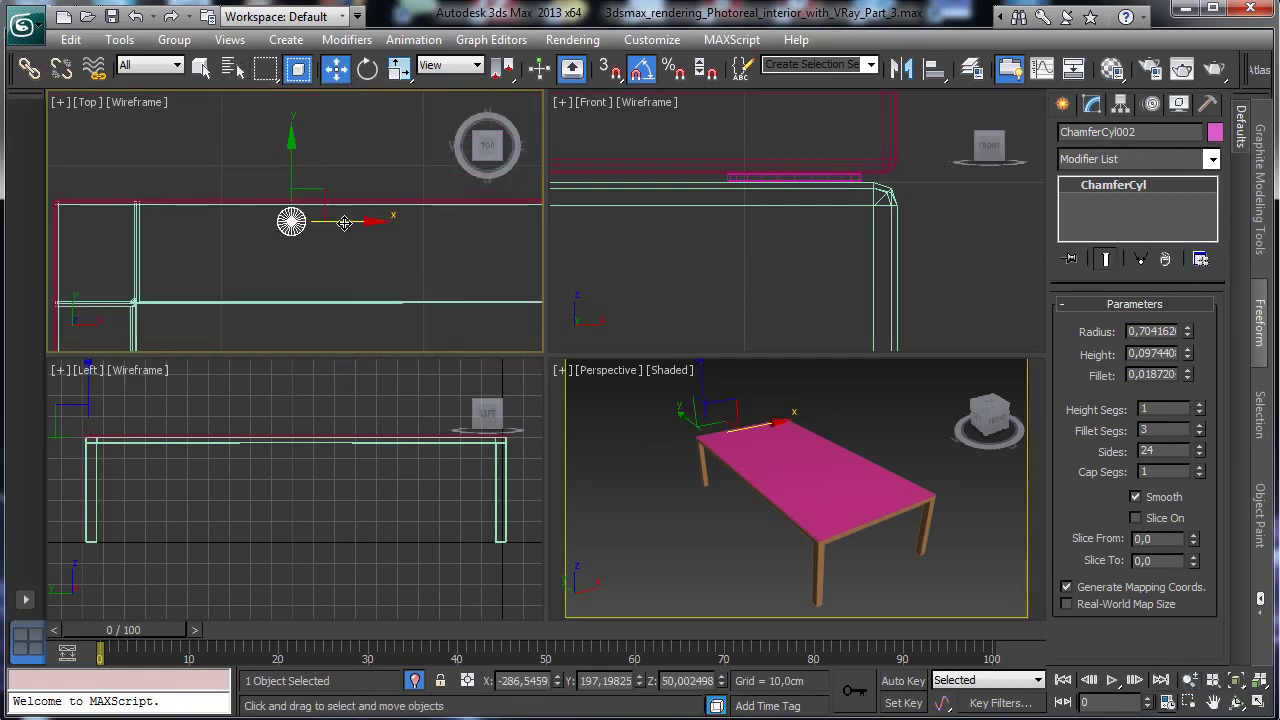
pyautogui.moveTo(340, 219); pyautogui.dragTo(126, 222)
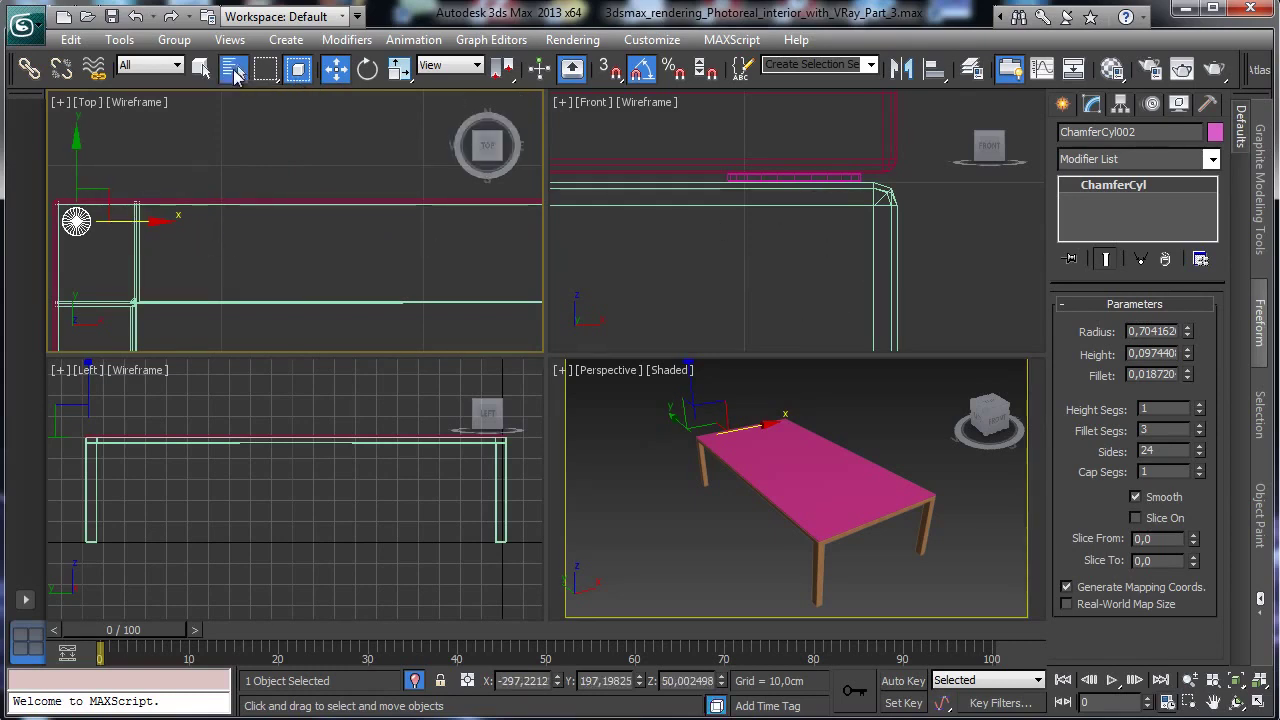
# Select both chamfer cylinders and instance-clone them across to the table's opposite side.
pyautogui.press('h')
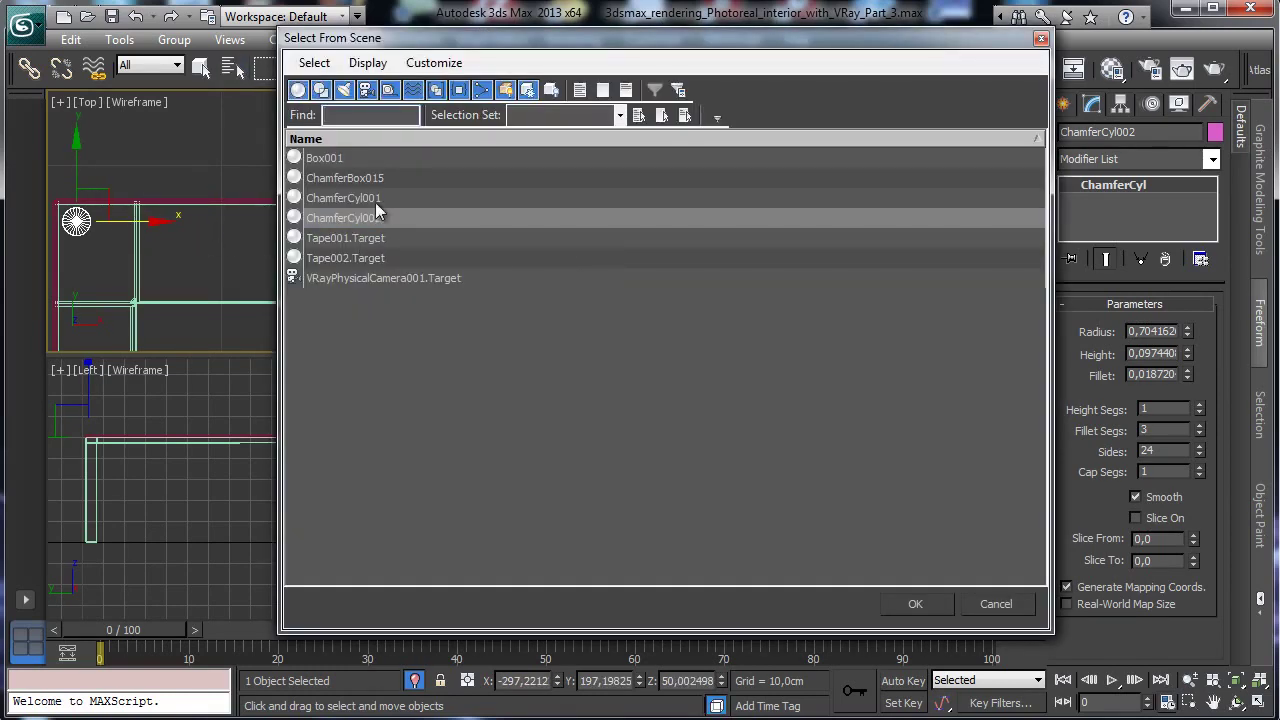
pyautogui.keyDown('ctrl'); pyautogui.click(375, 202); pyautogui.keyUp('ctrl')
pyautogui.click(916, 604)
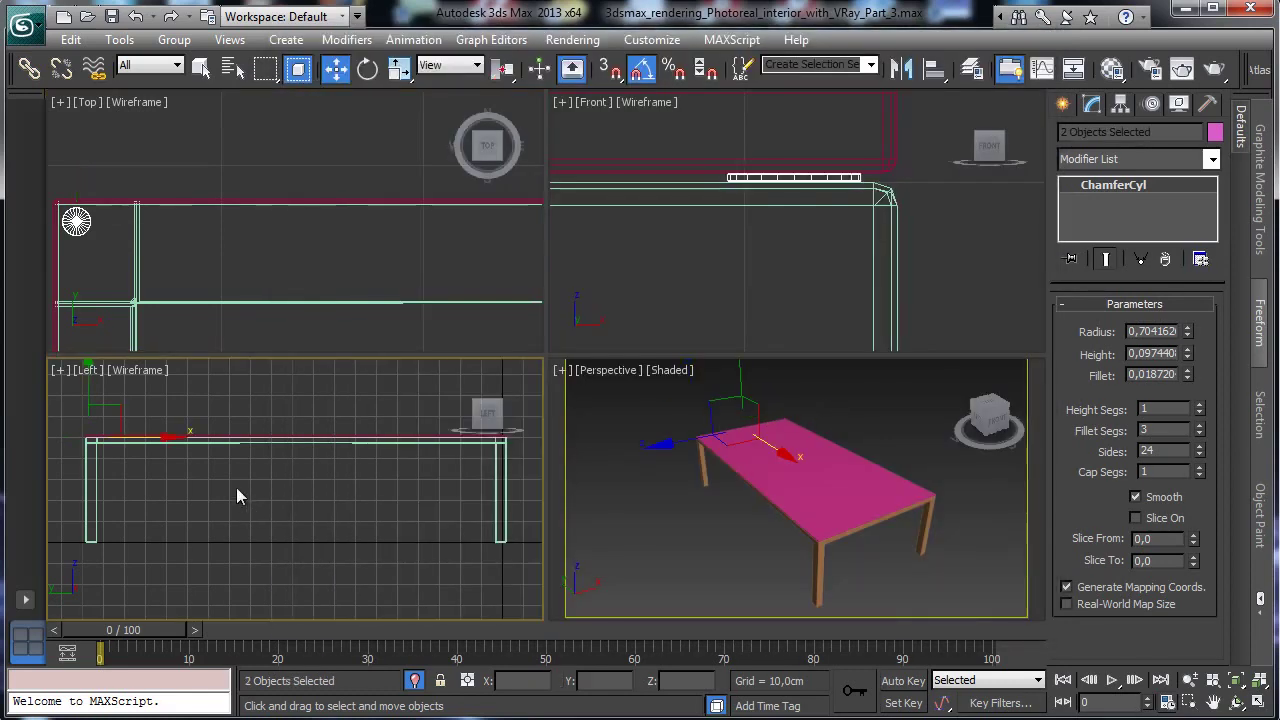
pyautogui.moveTo(162, 438)
pyautogui.mouseDown()
pyautogui.moveTo(457, 434)
pyautogui.moveTo(580, 462)
pyautogui.mouseUp()
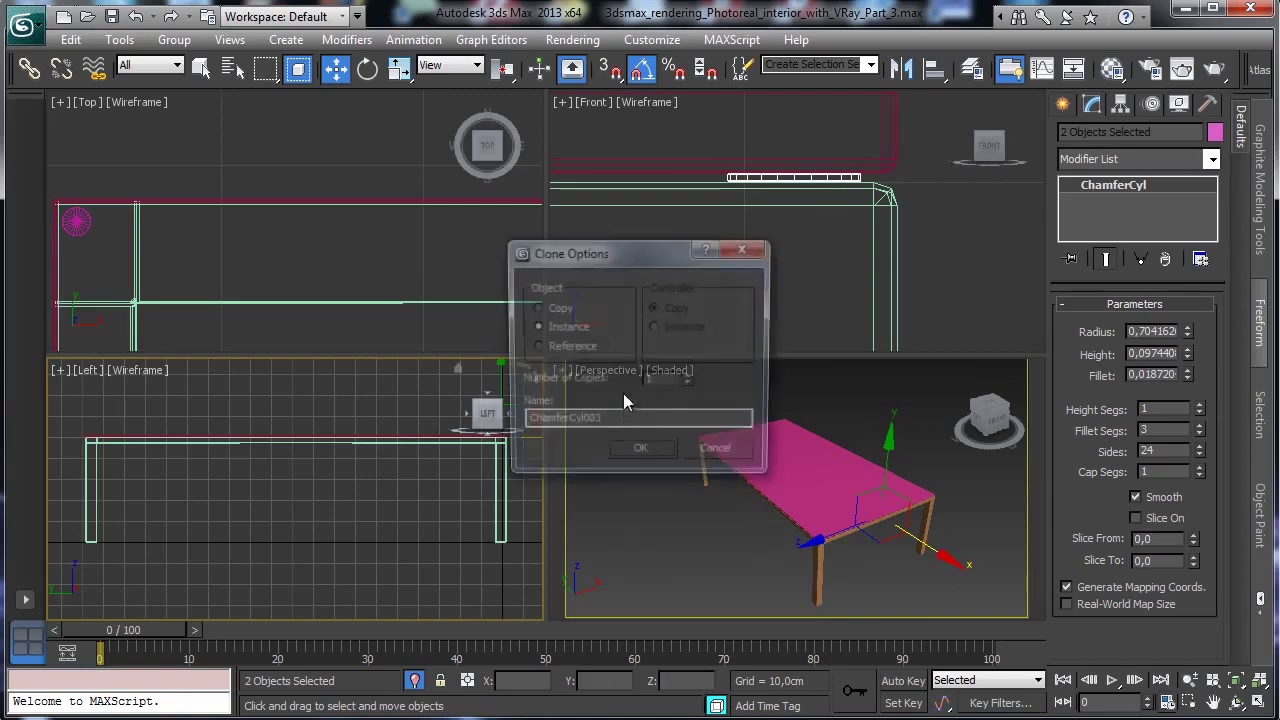
pyautogui.click(658, 456)
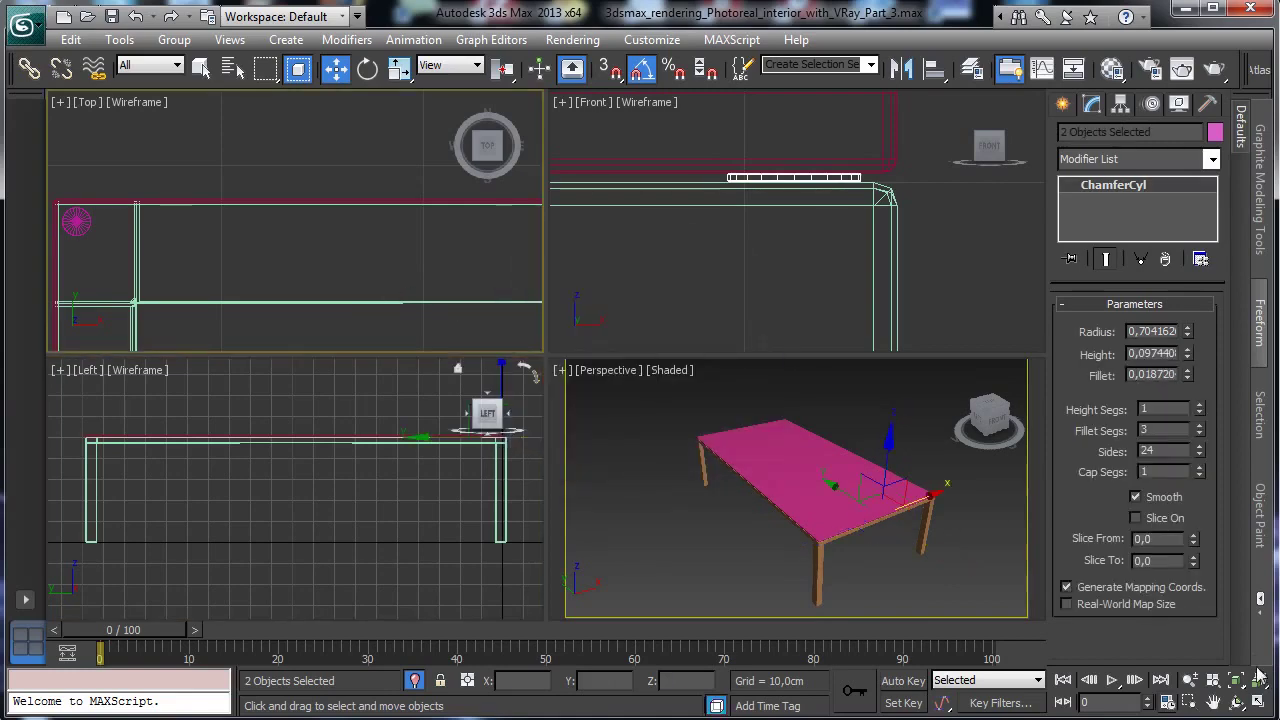
# Zoom onto the table corner and nudge the clones by a small Y offset via numeric move entry.
pyautogui.click(1236, 680)
pyautogui.click(1190, 703)
pyautogui.moveTo(70, 208); pyautogui.dragTo(118, 247)
pyautogui.click(336, 68)
pyautogui.rightClick(336, 68)
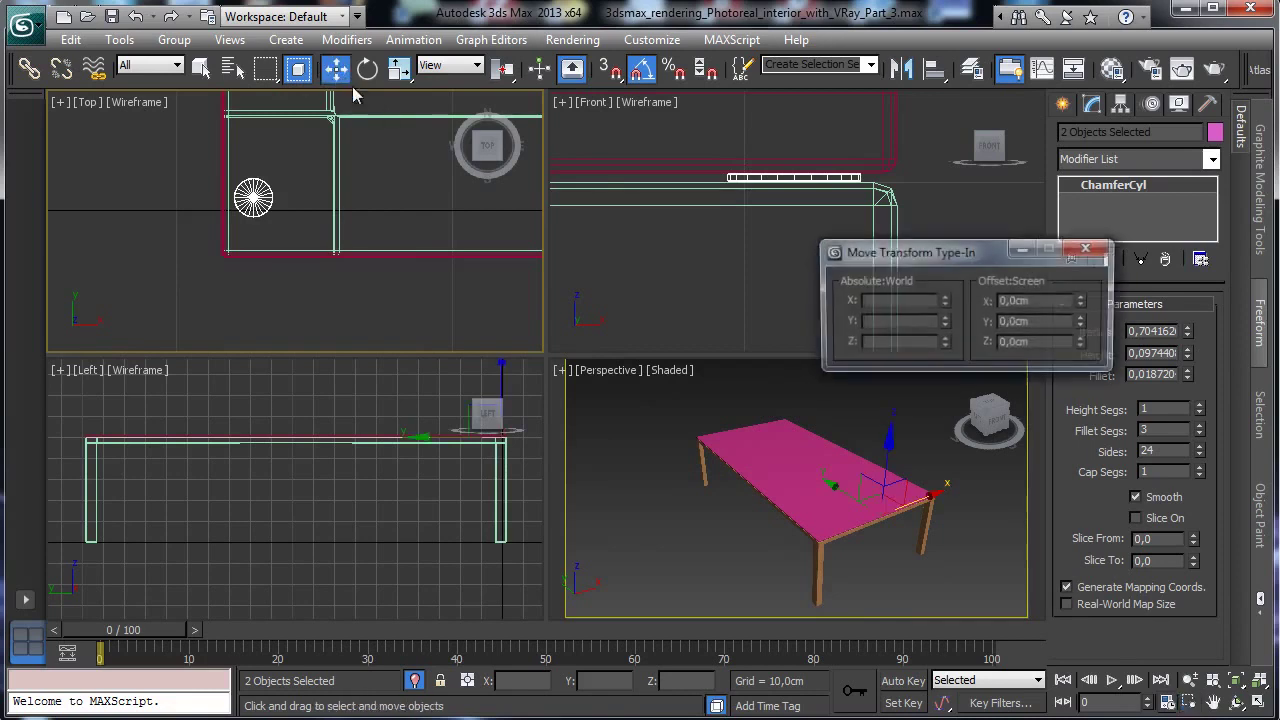
pyautogui.moveTo(1083, 343)
pyautogui.mouseDown()
pyautogui.moveTo(1082, 358)
pyautogui.moveTo(1084, 330)
pyautogui.moveTo(1077, 344)
pyautogui.mouseUp()
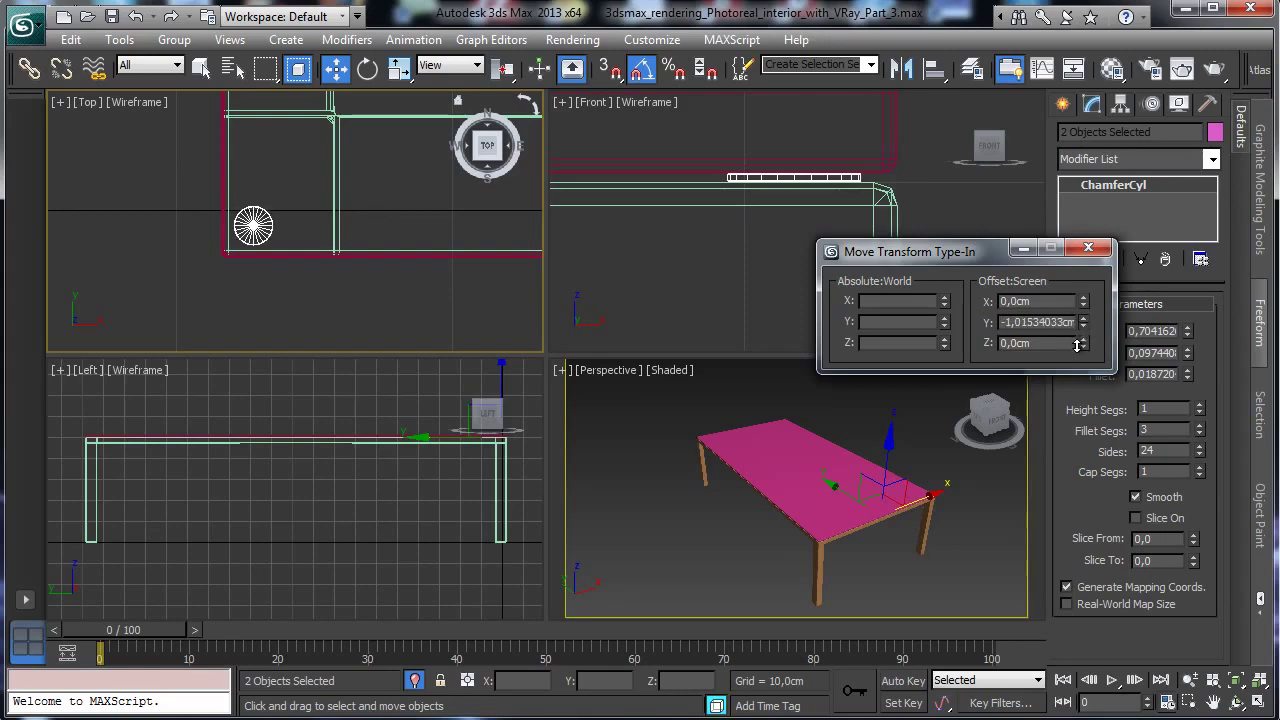
pyautogui.click(1090, 248)
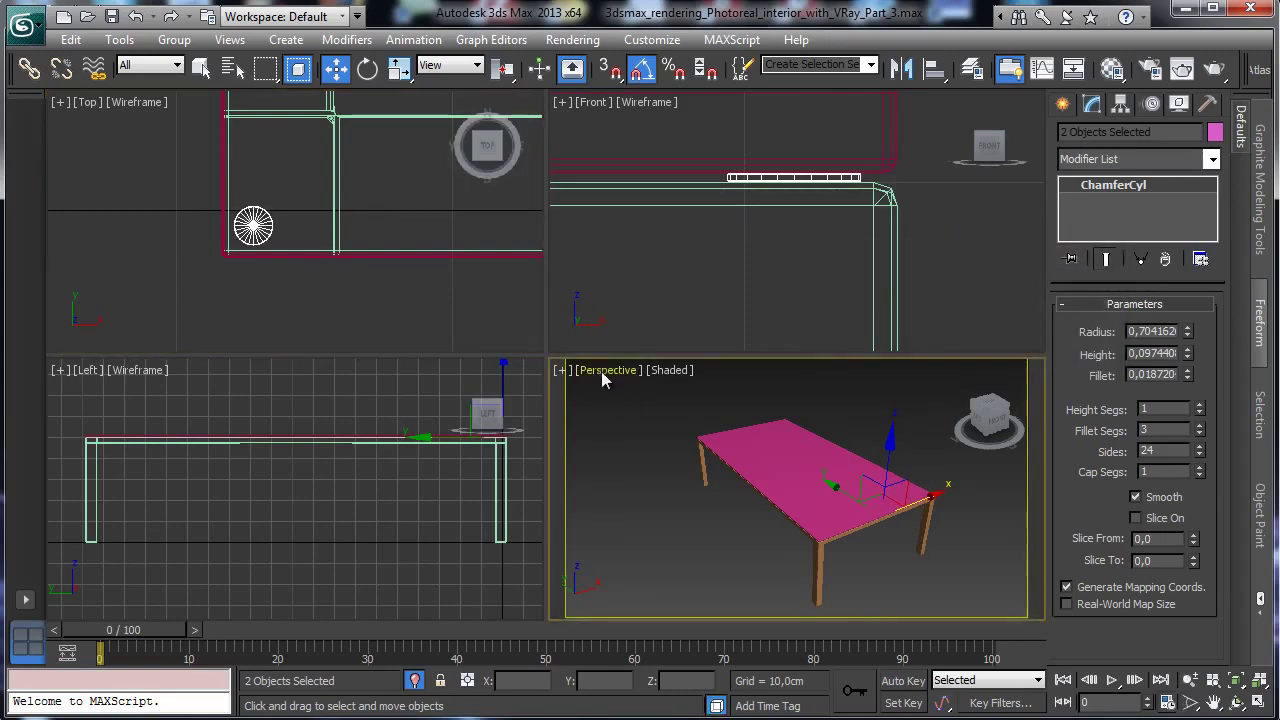
# Switch the Perspective viewport to VRayPhysicalCamera001 and turn off Isolate Selection.
pyautogui.click(603, 378)
pyautogui.moveTo(677, 399)
pyautogui.click(910, 397)
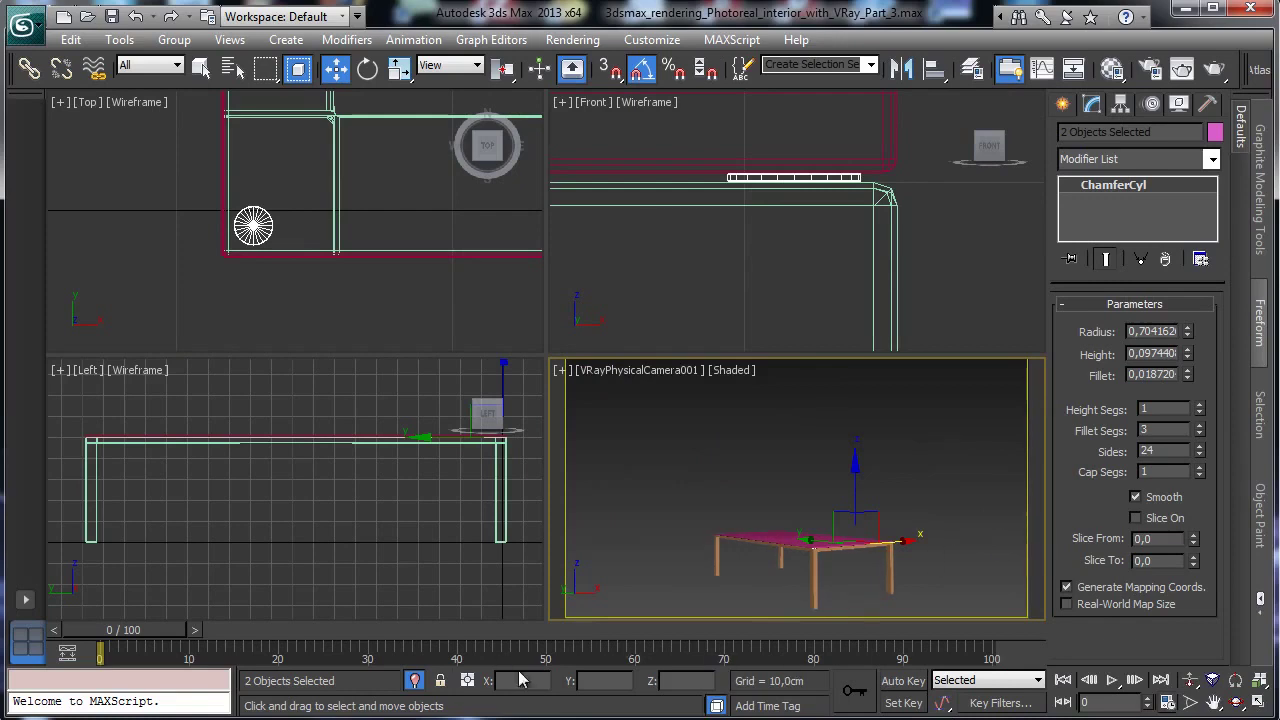
pyautogui.click(414, 681)
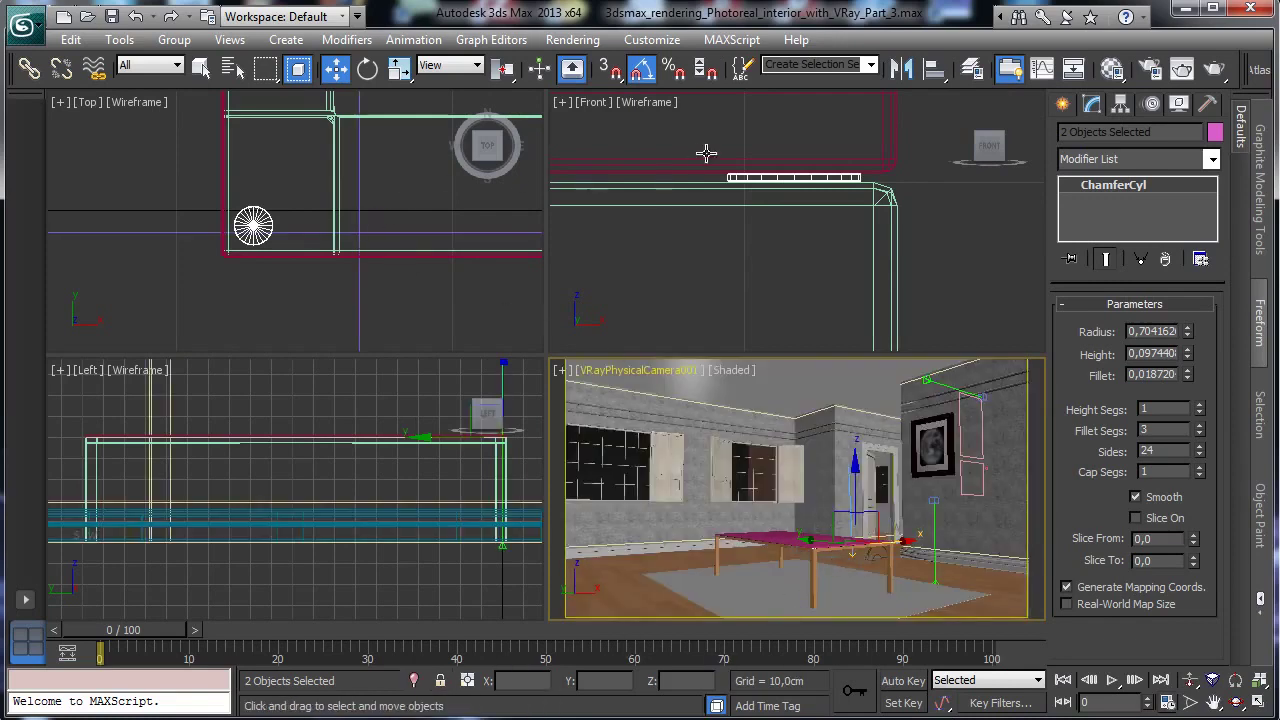
# Select ChamferBox015 and name a fresh Material Editor slot 'Table fglss'.
pyautogui.click(886, 160)
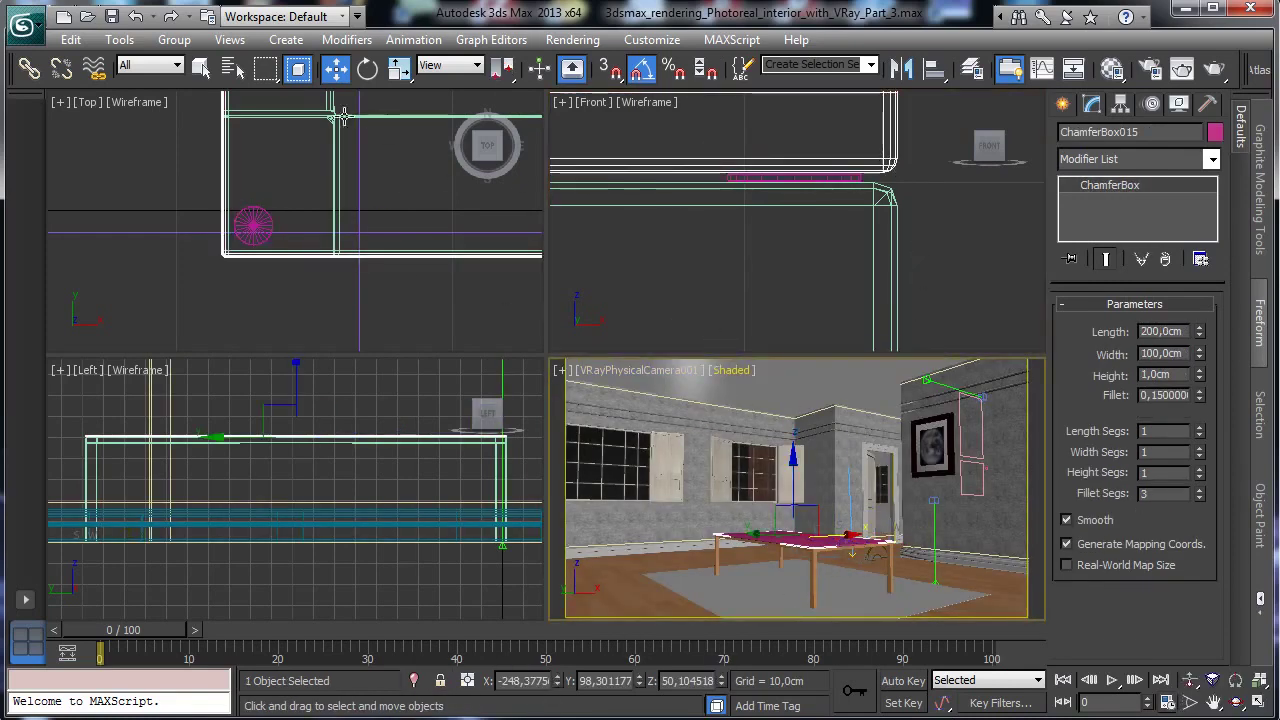
pyautogui.click(1112, 68)
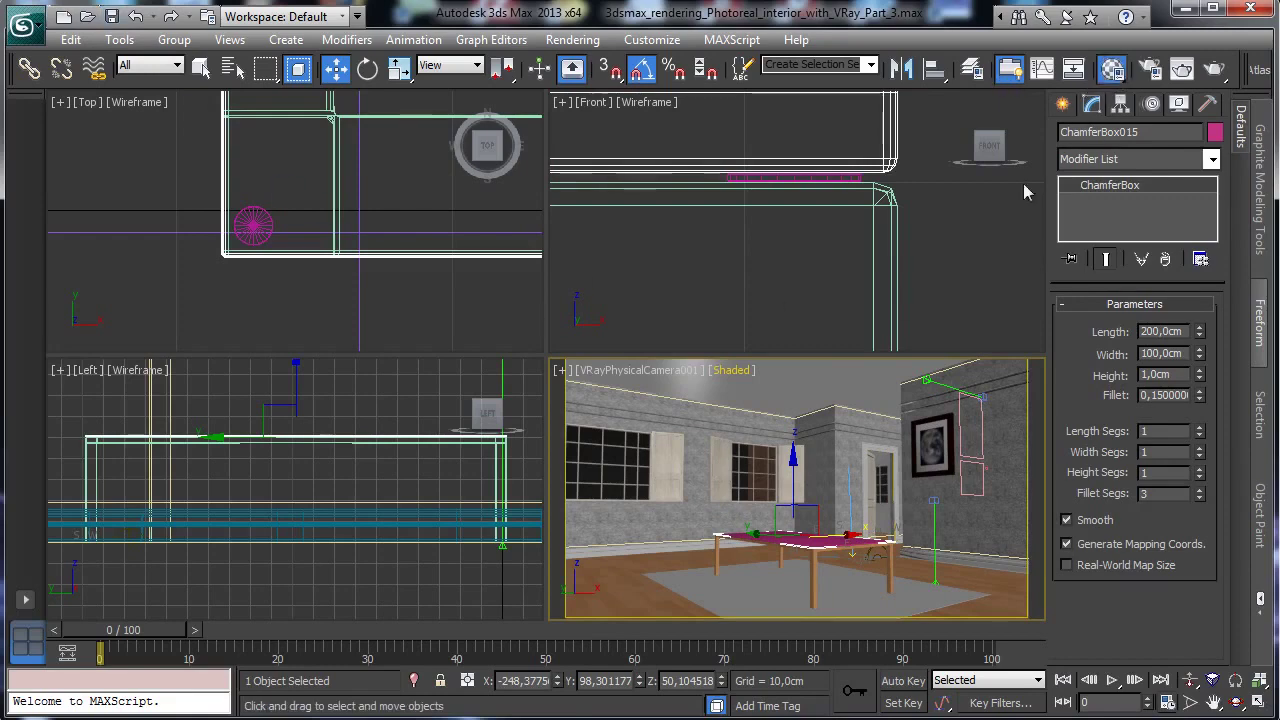
pyautogui.press('m')
pyautogui.click(105, 222)
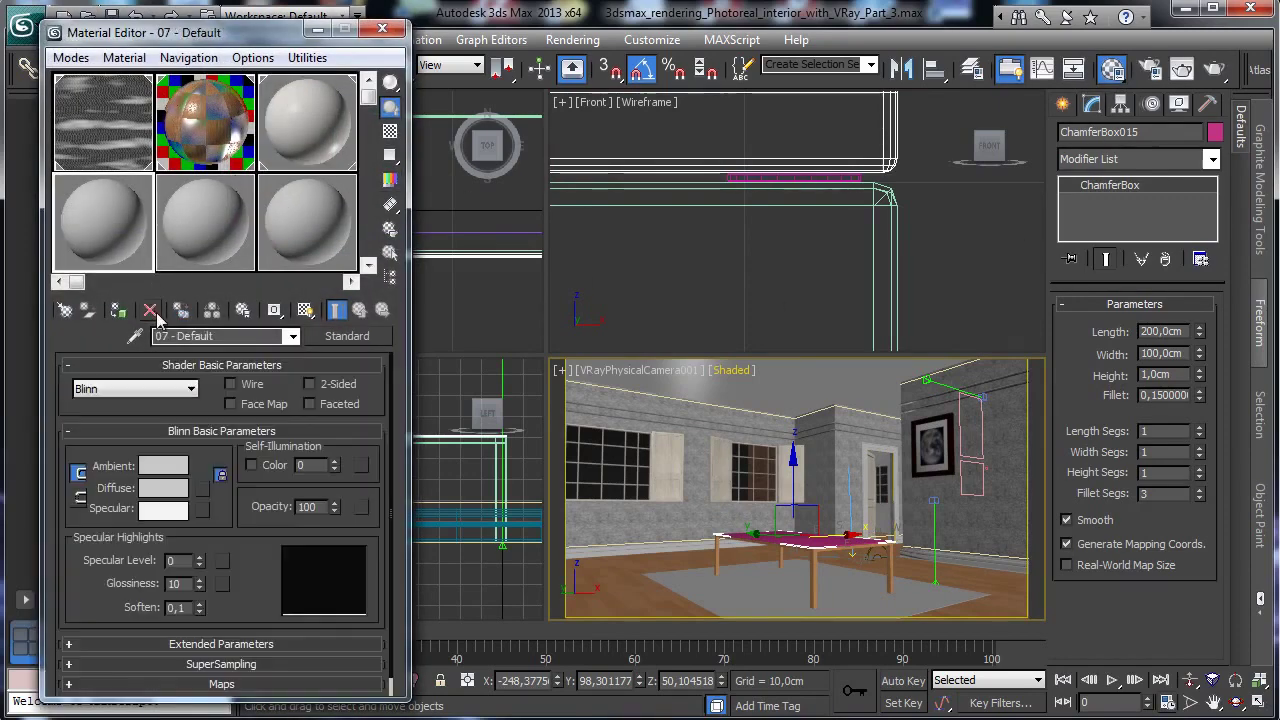
pyautogui.click(227, 338)
pyautogui.write('Table fgl')
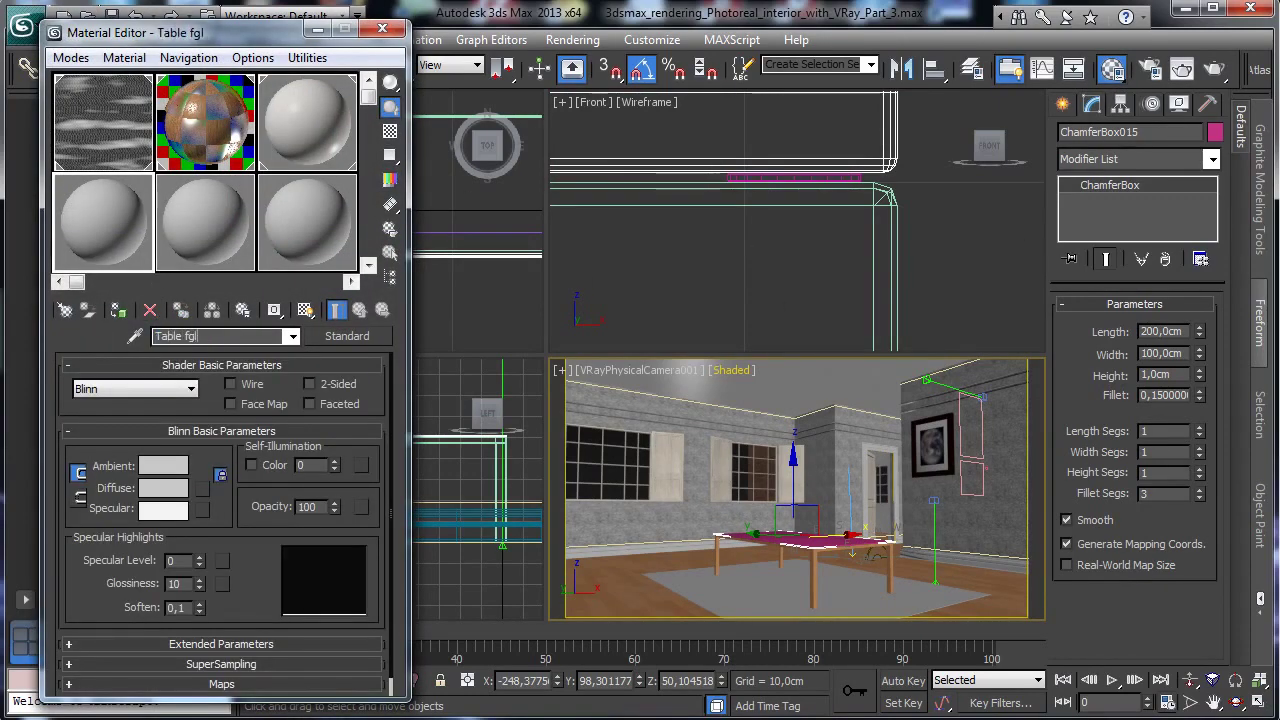
pyautogui.press('BackSpace')
pyautogui.press('BackSpace')
pyautogui.press('BackSpace')
pyautogui.write('glass')
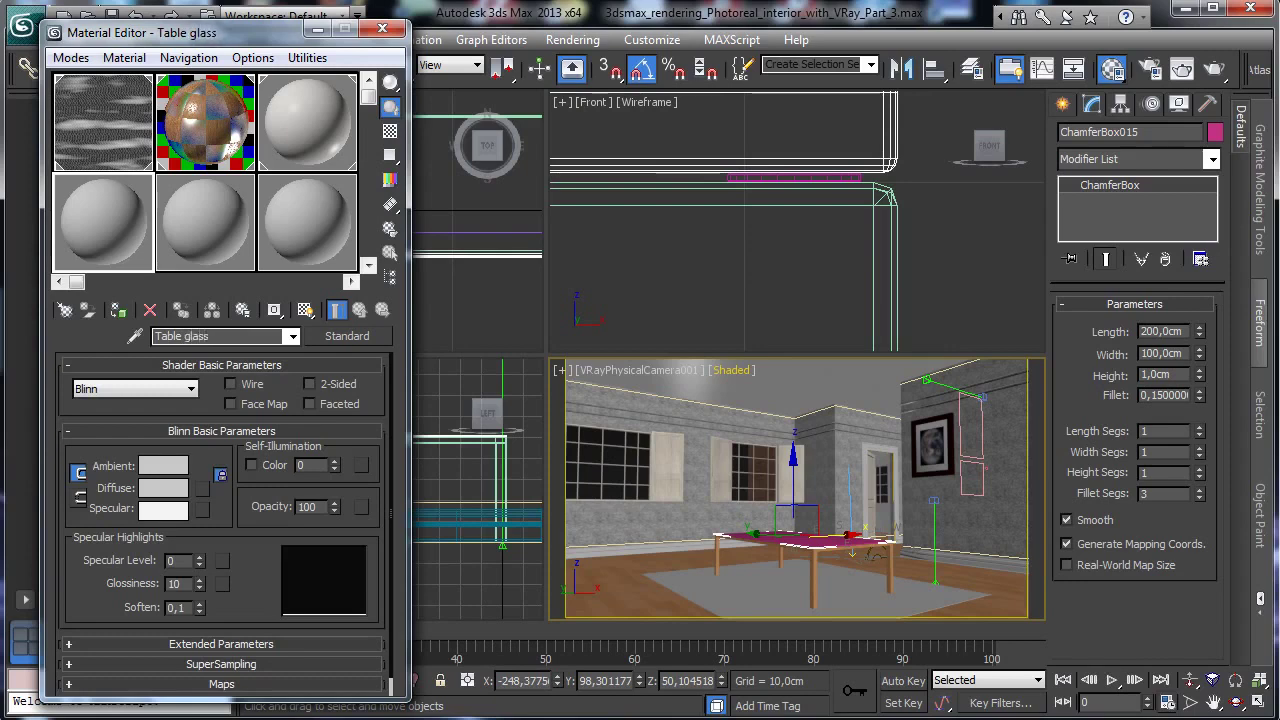
# Make the material a VRayMtl with black diffuse and Fresnel reflections at IOR 1,4.
pyautogui.click(346, 336)
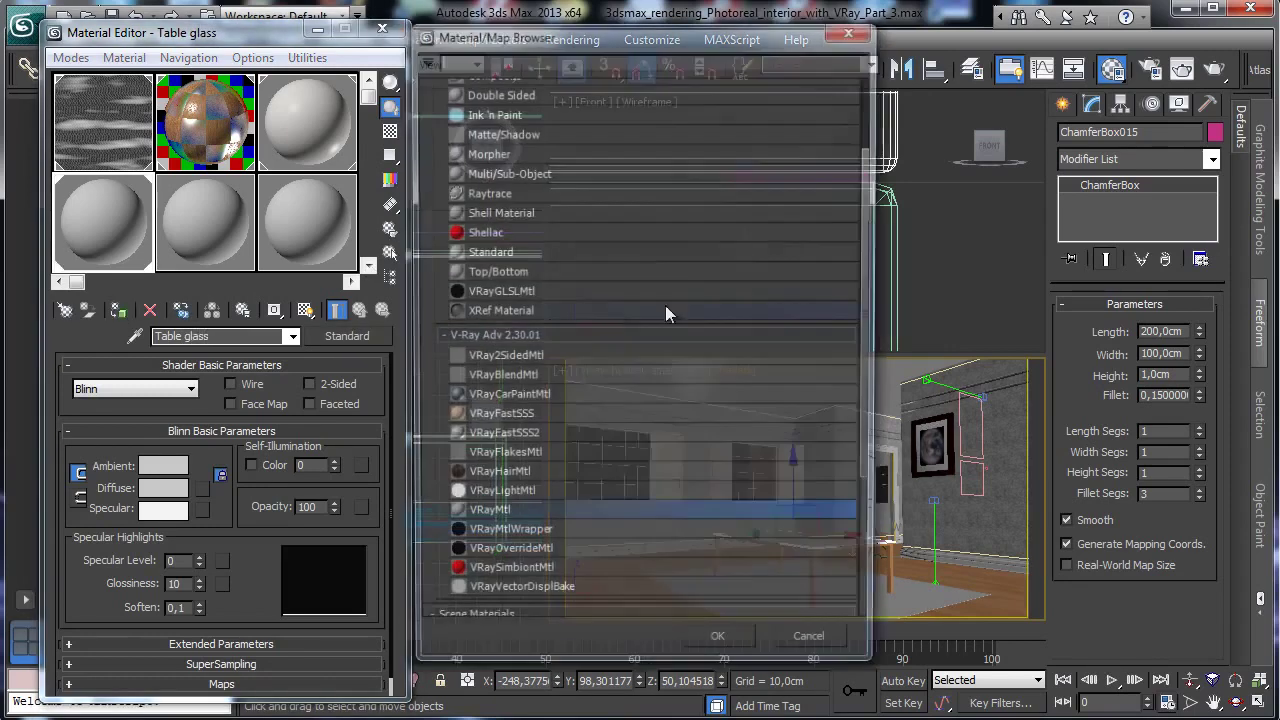
pyautogui.click(485, 518)
pyautogui.doubleClick(485, 518)
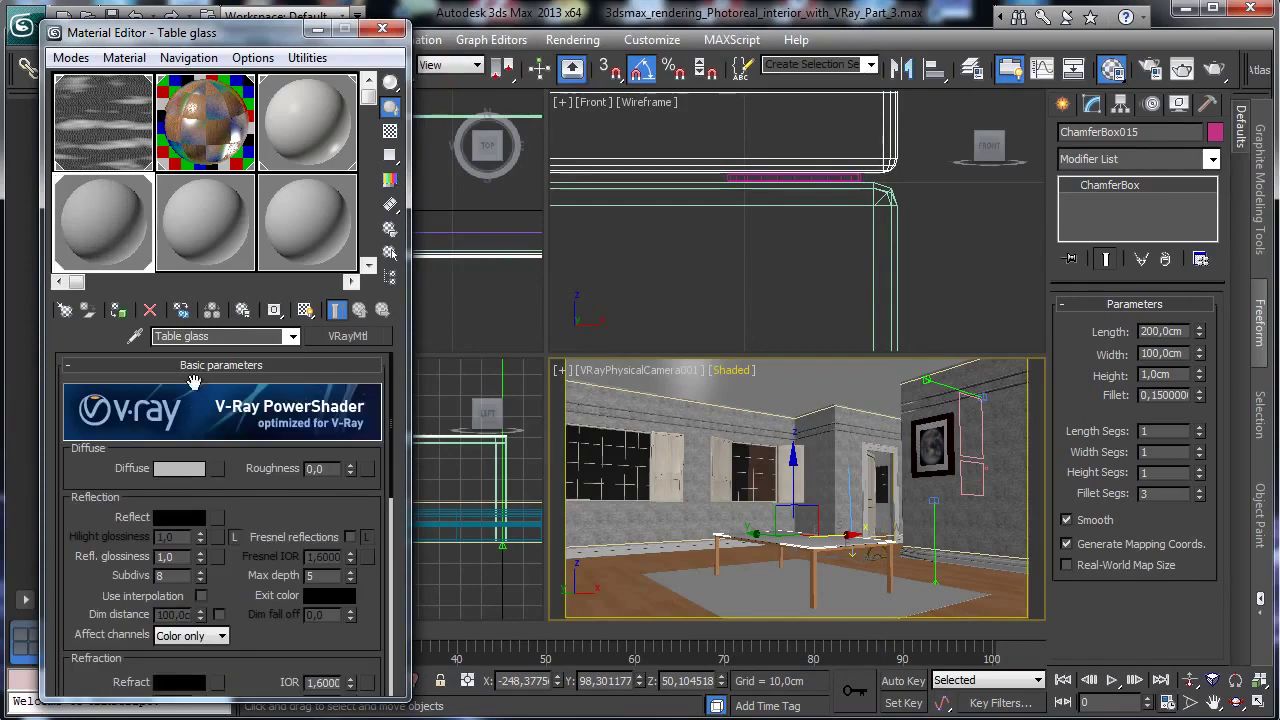
pyautogui.click(178, 468)
pyautogui.moveTo(596, 192); pyautogui.dragTo(475, 198)
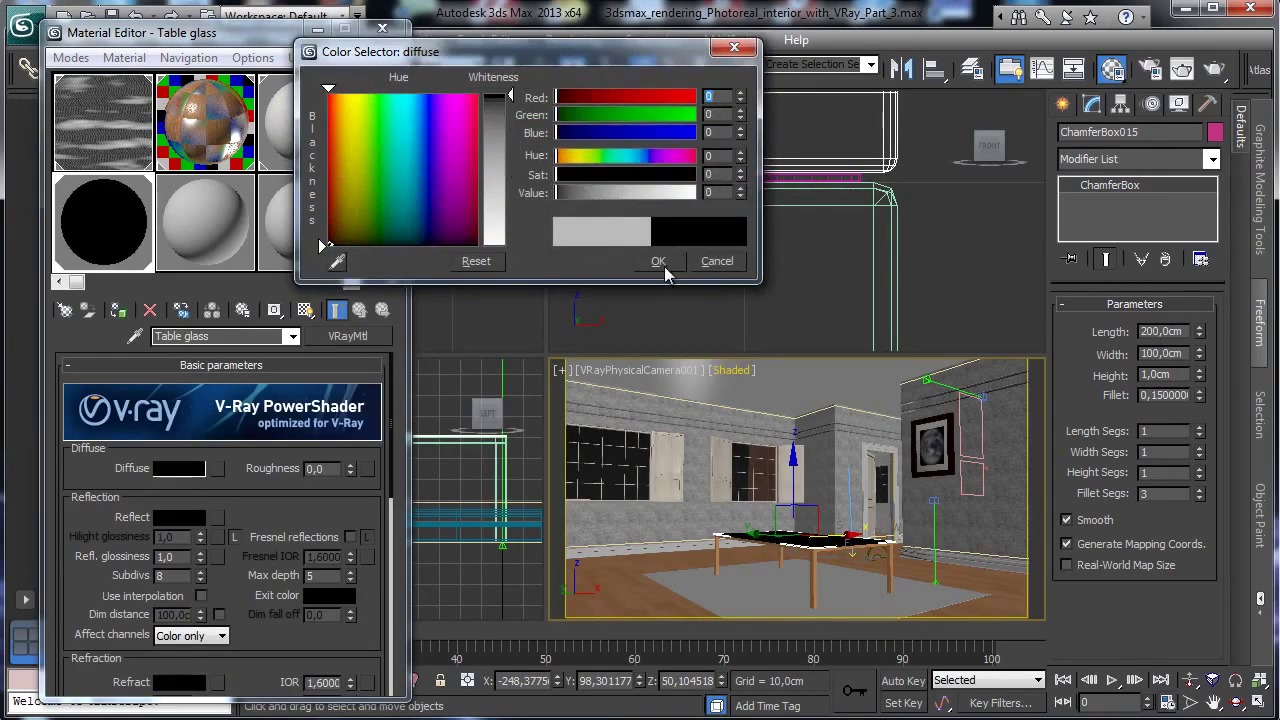
pyautogui.click(658, 261)
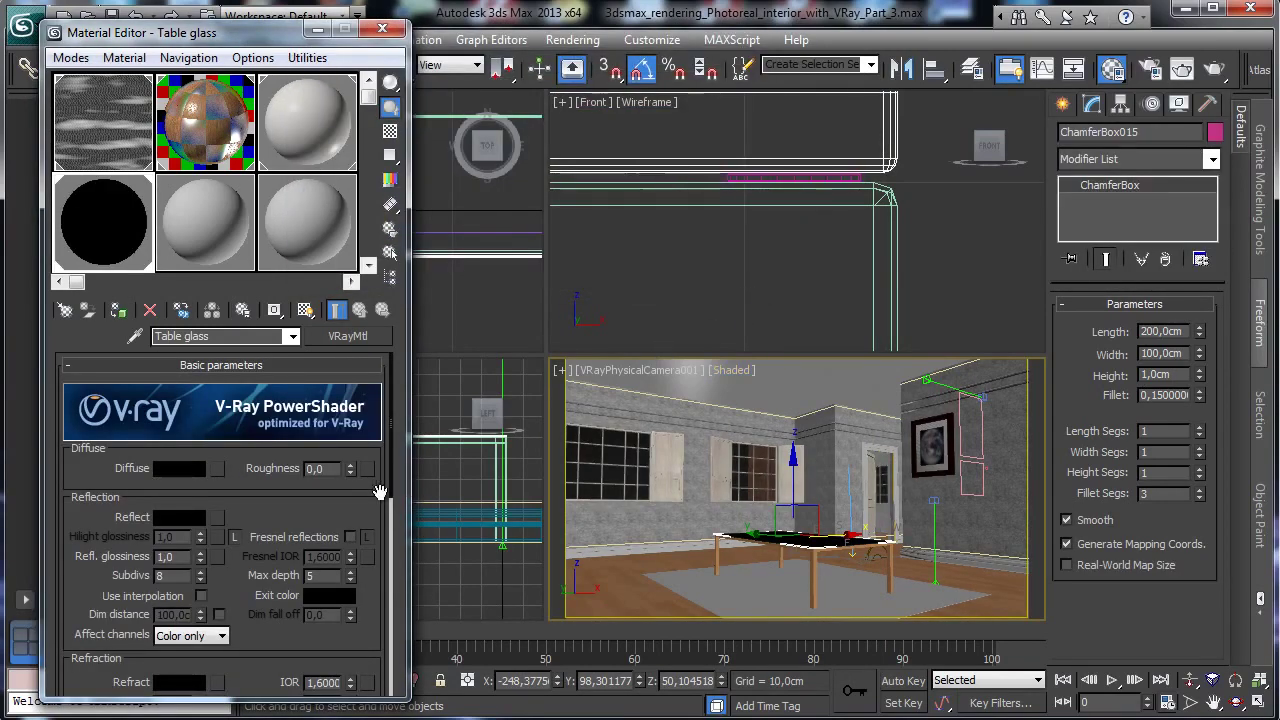
pyautogui.click(350, 537)
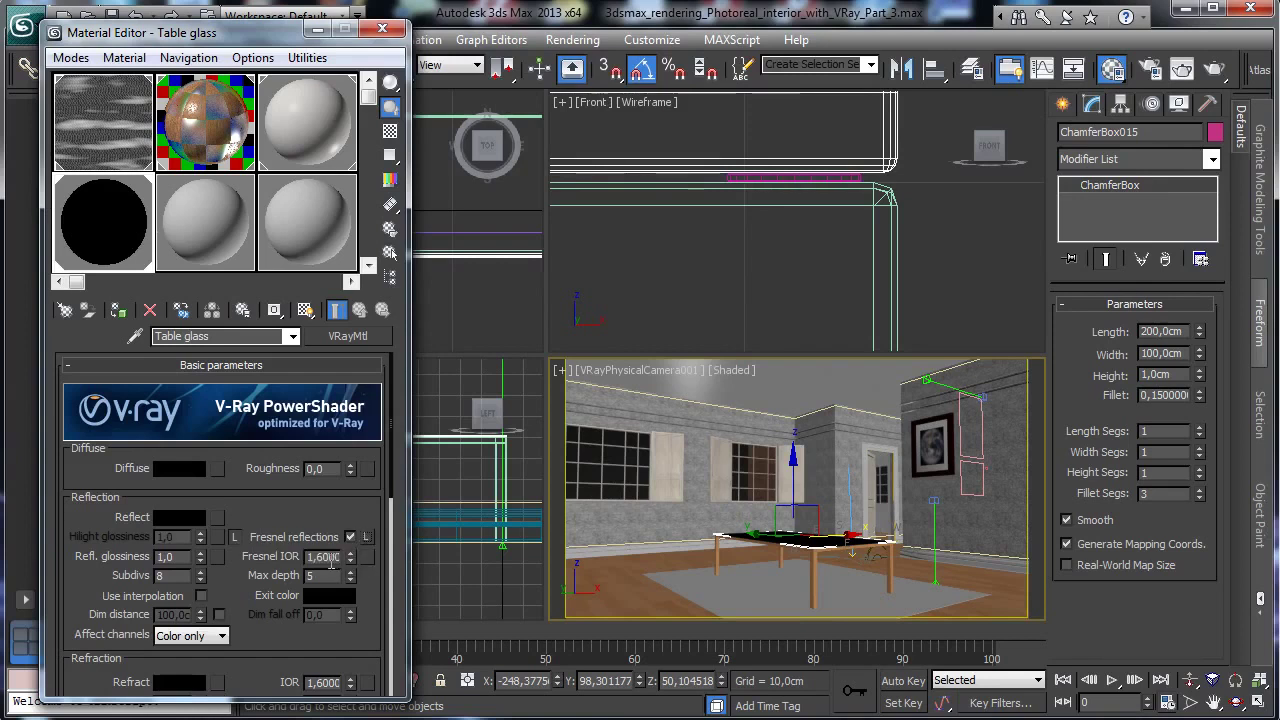
pyautogui.doubleClick(318, 557)
pyautogui.write('1,4')
pyautogui.press('Return')
# Set white reflection and refraction, refraction IOR 1,0095, checker preview background, then render.
pyautogui.scroll(-2, 240, 525)
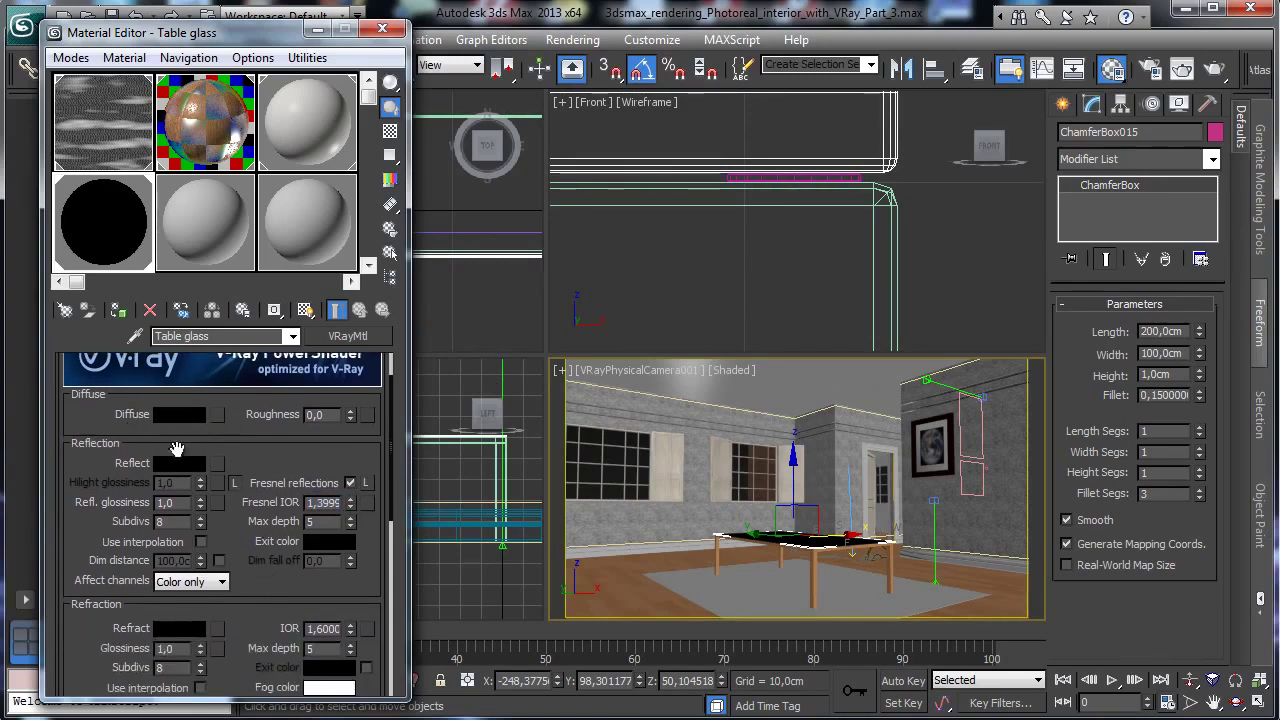
pyautogui.click(178, 464)
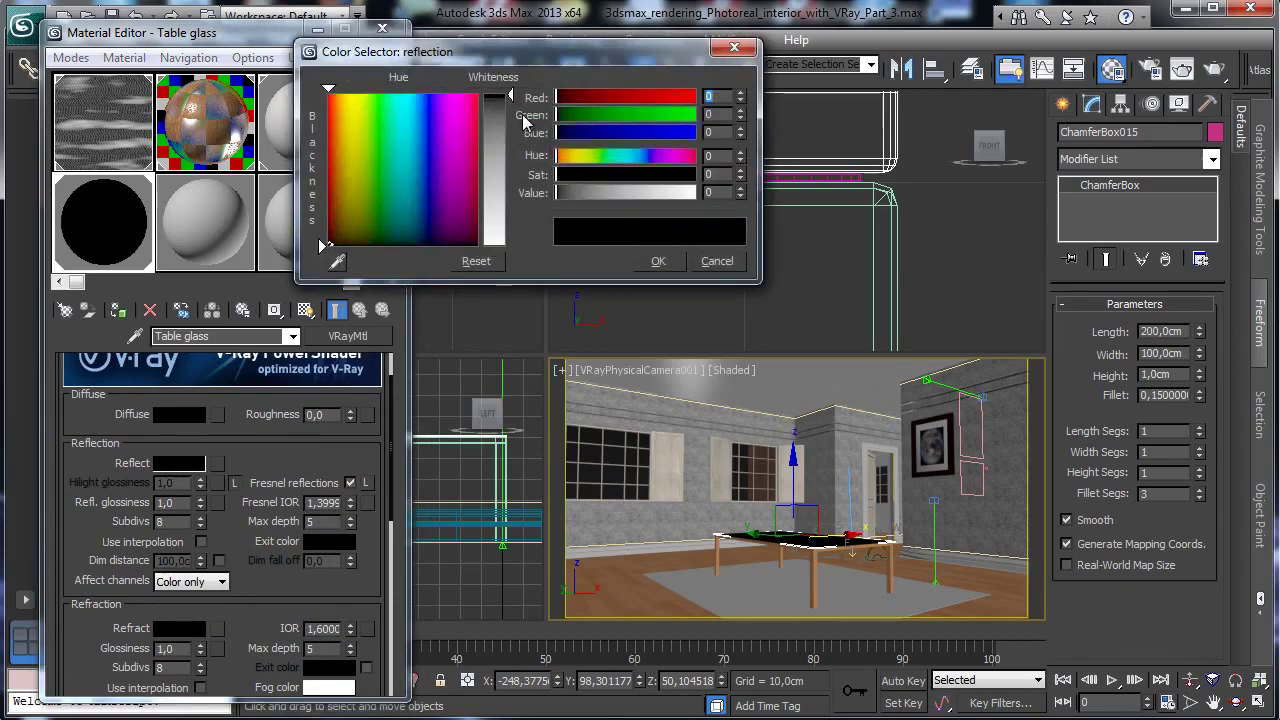
pyautogui.moveTo(510, 96); pyautogui.dragTo(510, 245)
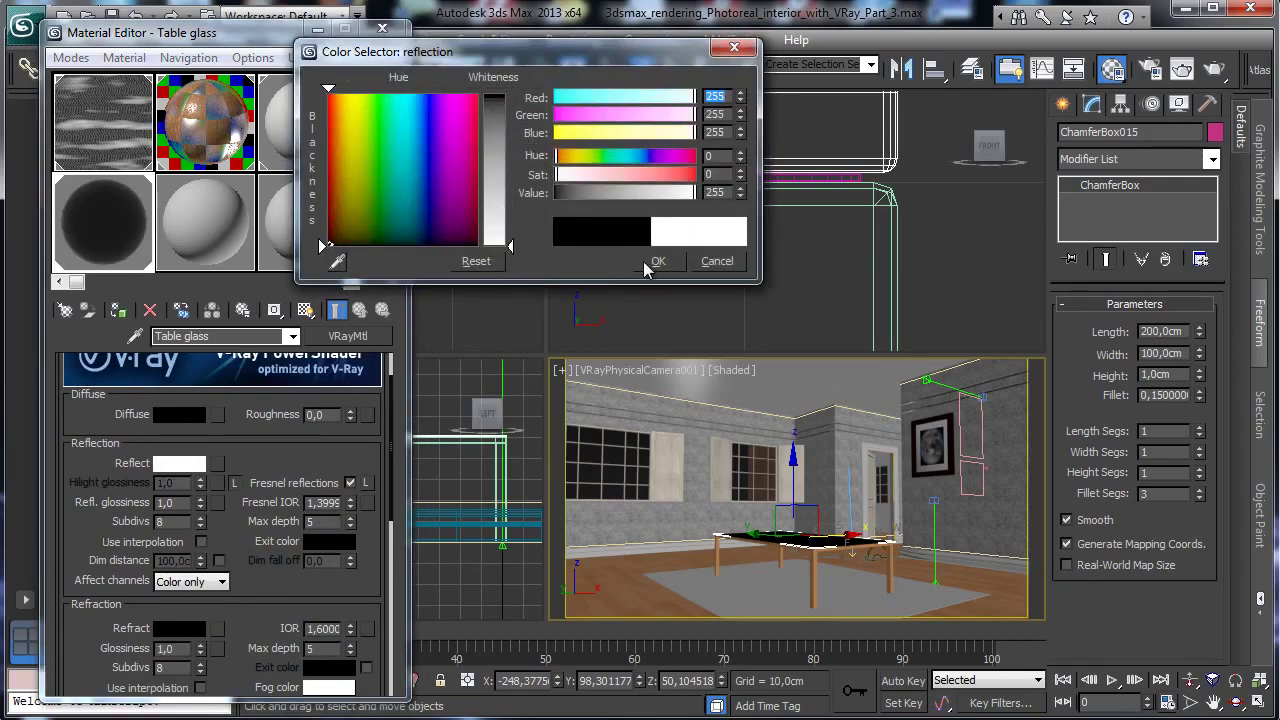
pyautogui.click(658, 261)
pyautogui.click(390, 131)
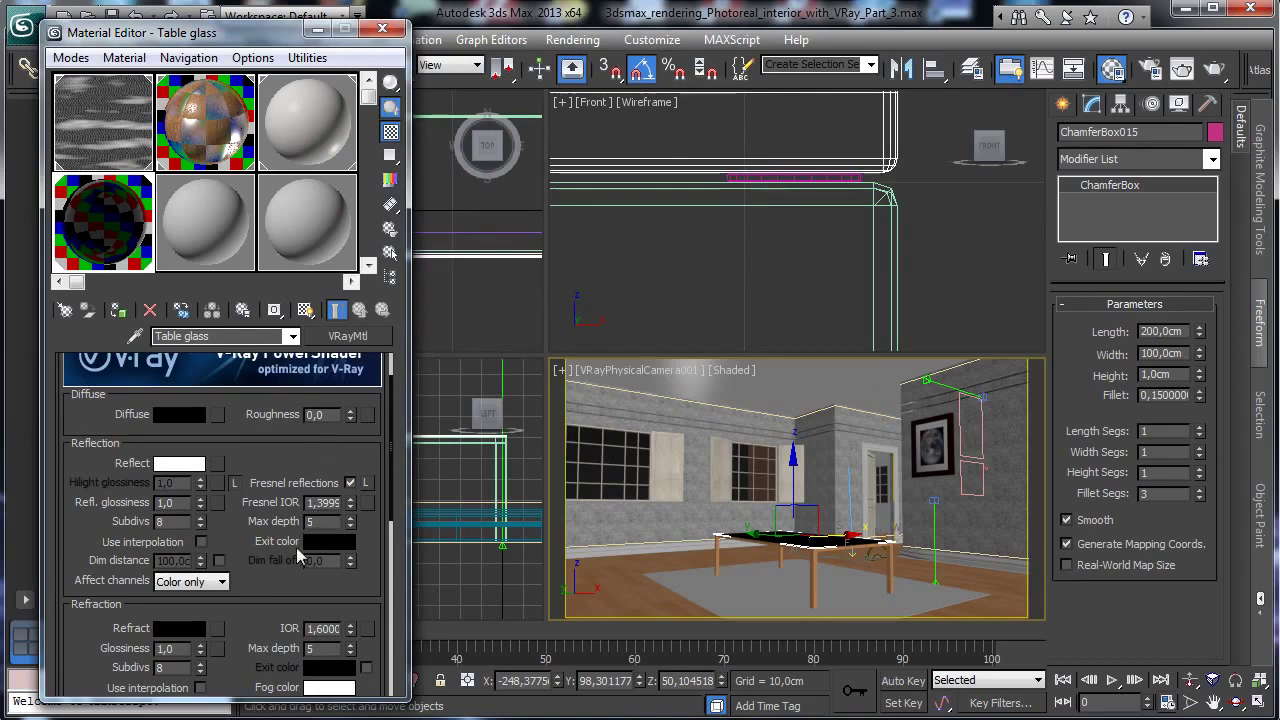
pyautogui.scroll(-1, 297, 556)
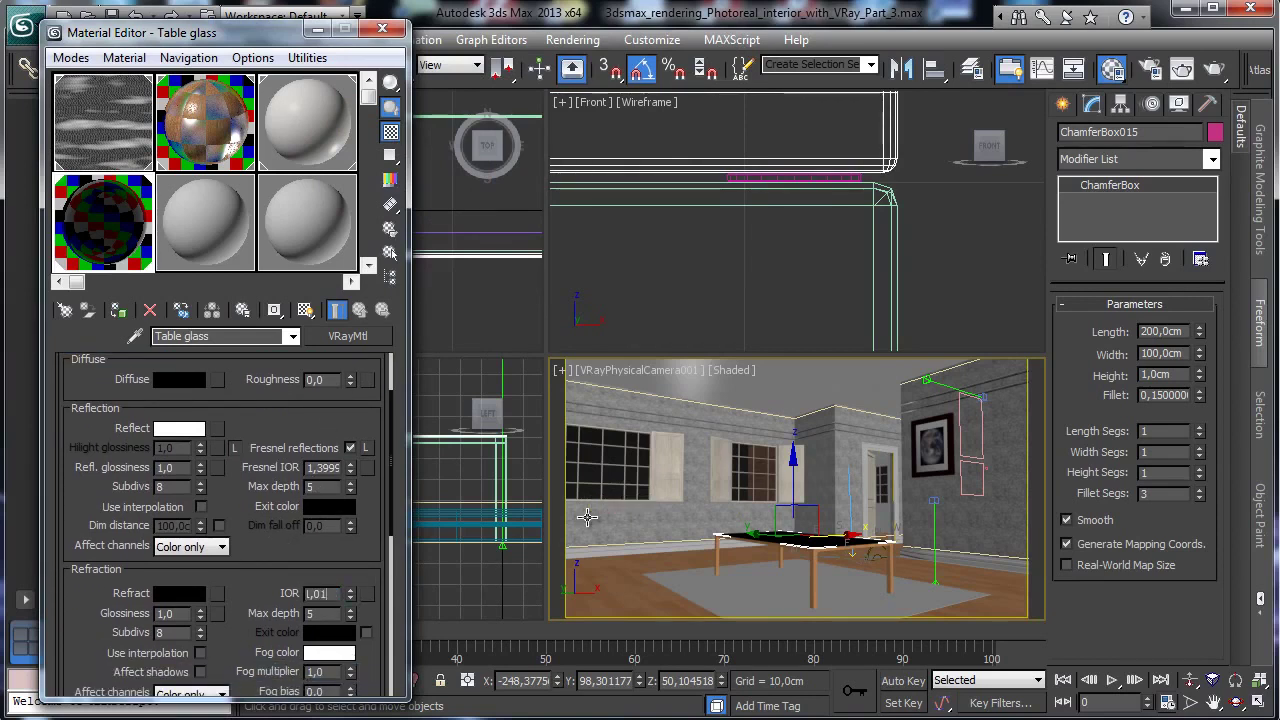
pyautogui.write('1,0095')
pyautogui.press('Return')
pyautogui.click(180, 593)
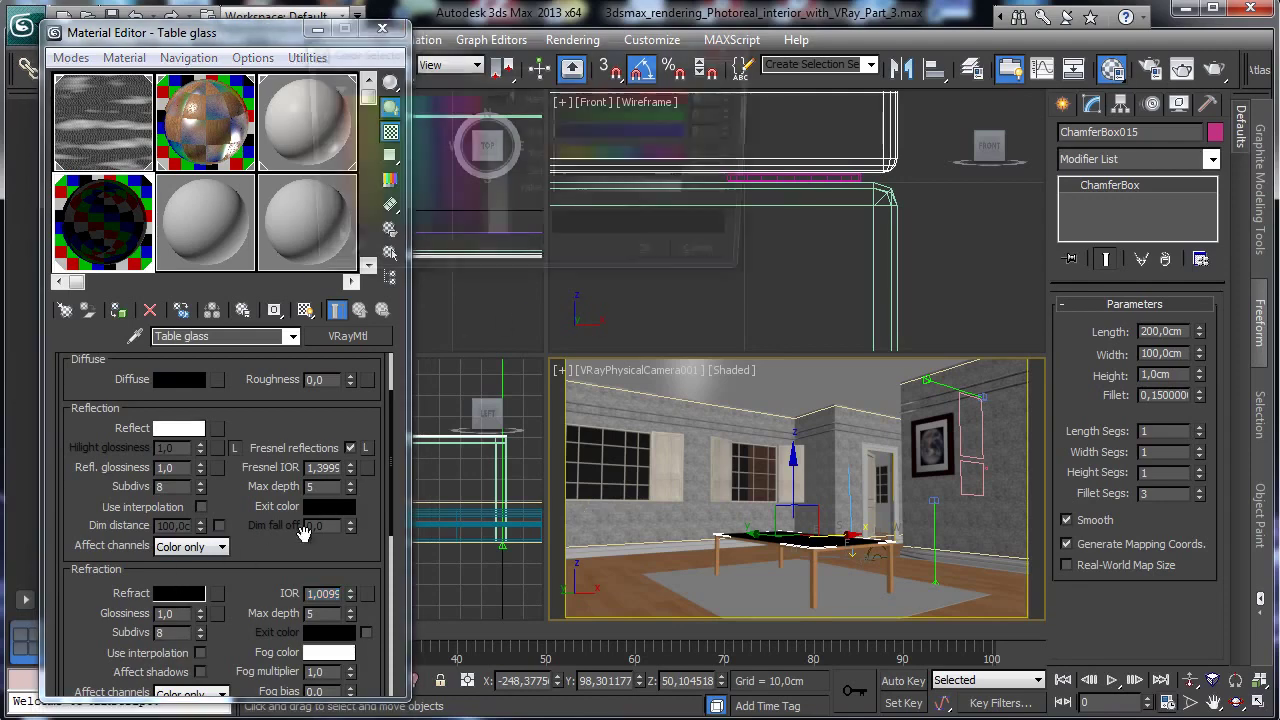
pyautogui.moveTo(518, 153); pyautogui.dragTo(510, 250)
pyautogui.click(658, 262)
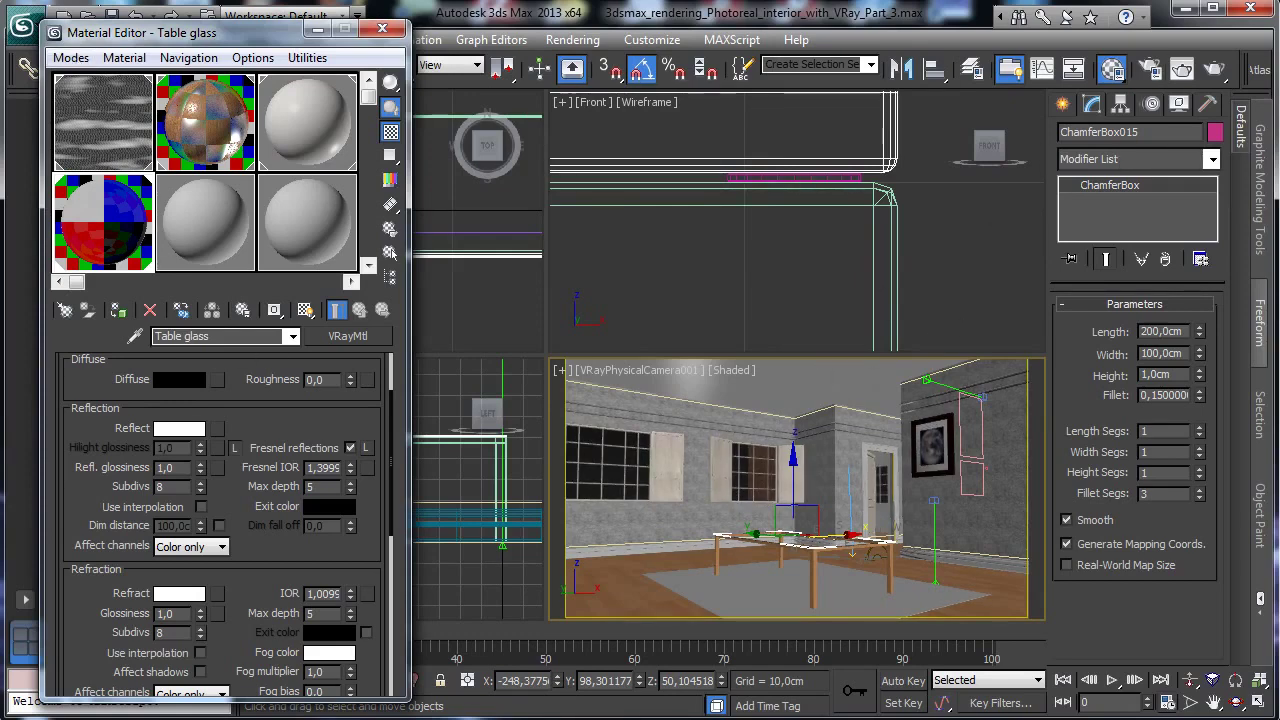
pyautogui.hotkey('shift', 'q')
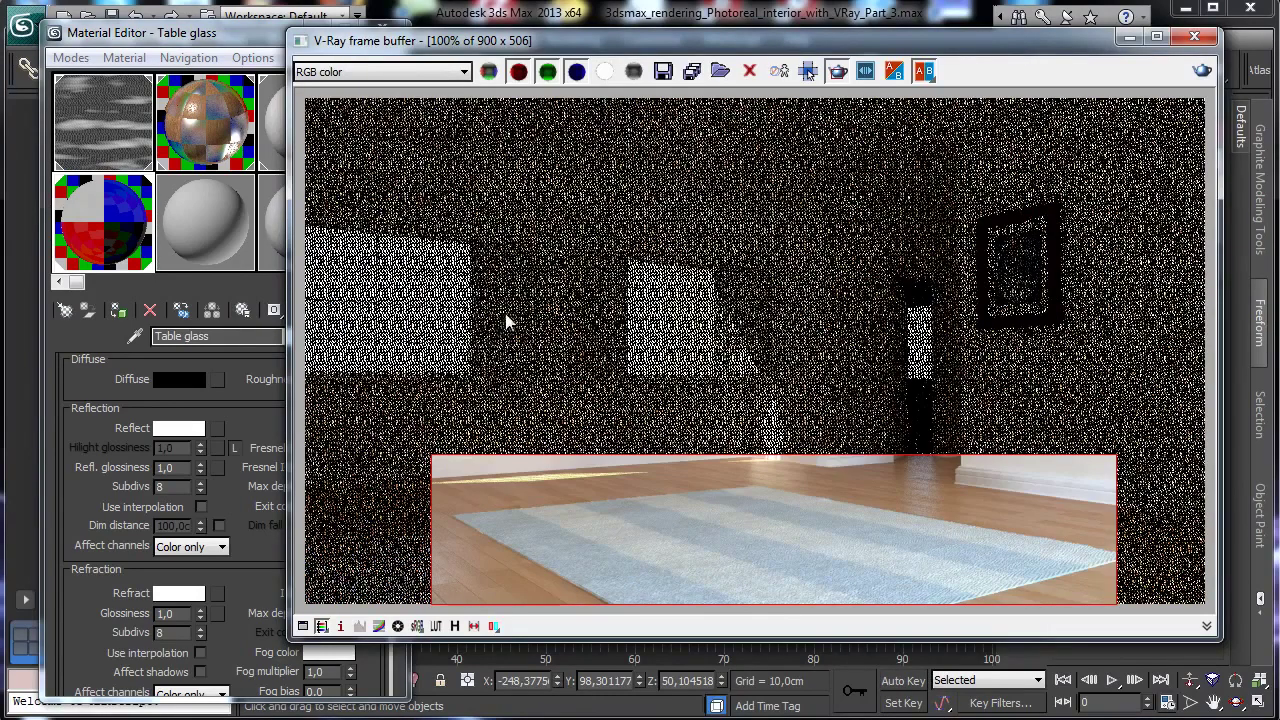
# Re-render a region over the rug and turn off Displacement in the V-Ray global switches.
pyautogui.moveTo(506, 306); pyautogui.dragTo(1078, 625)
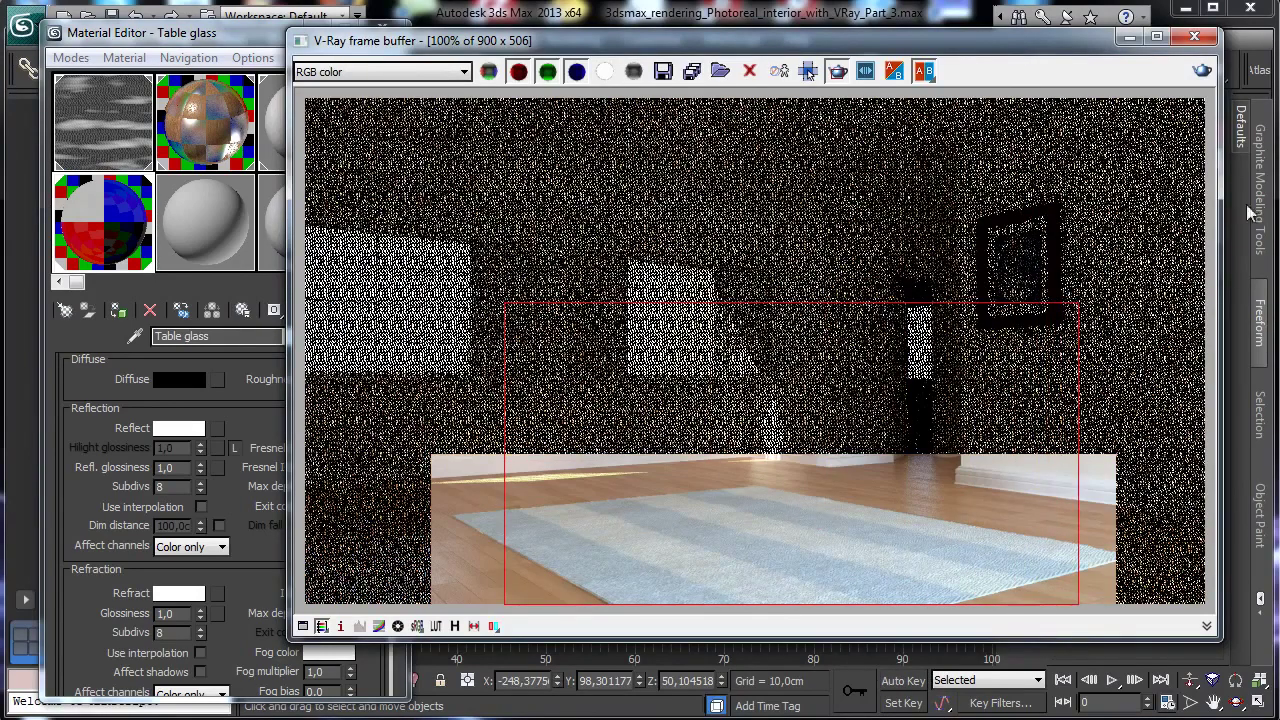
pyautogui.click(1203, 72)
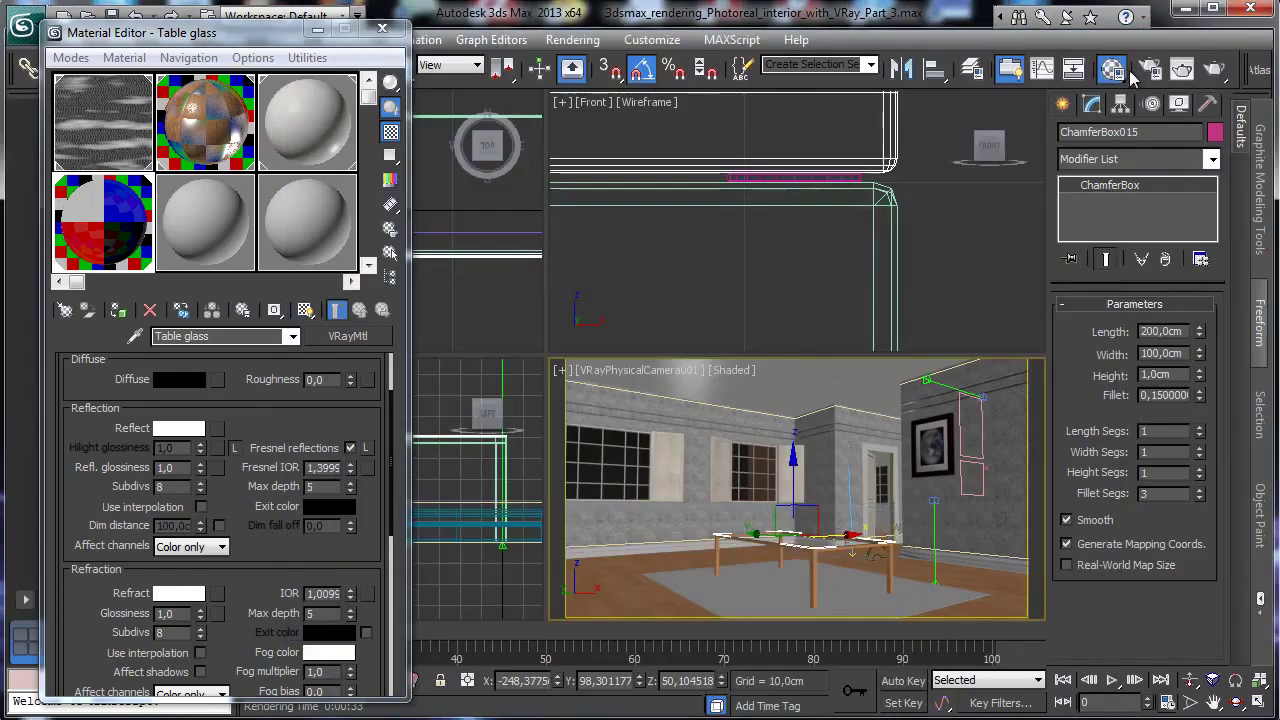
pyautogui.click(1150, 70)
pyautogui.click(108, 212)
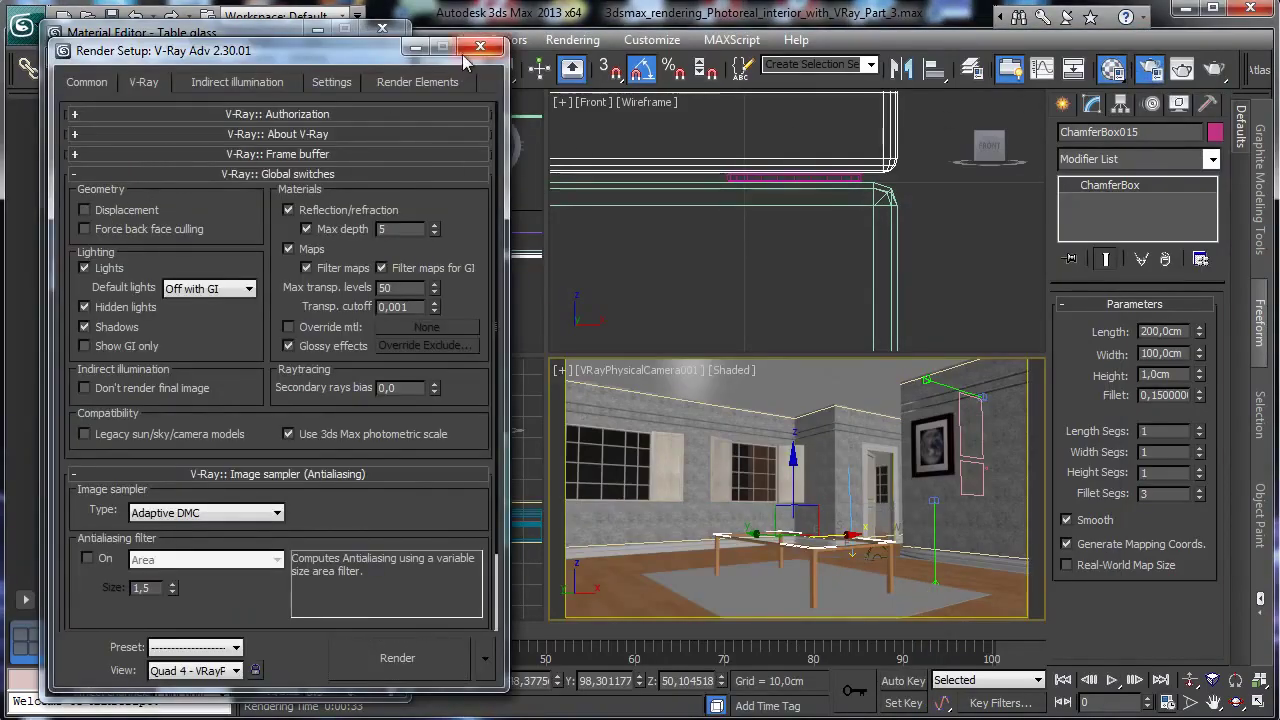
pyautogui.click(418, 48)
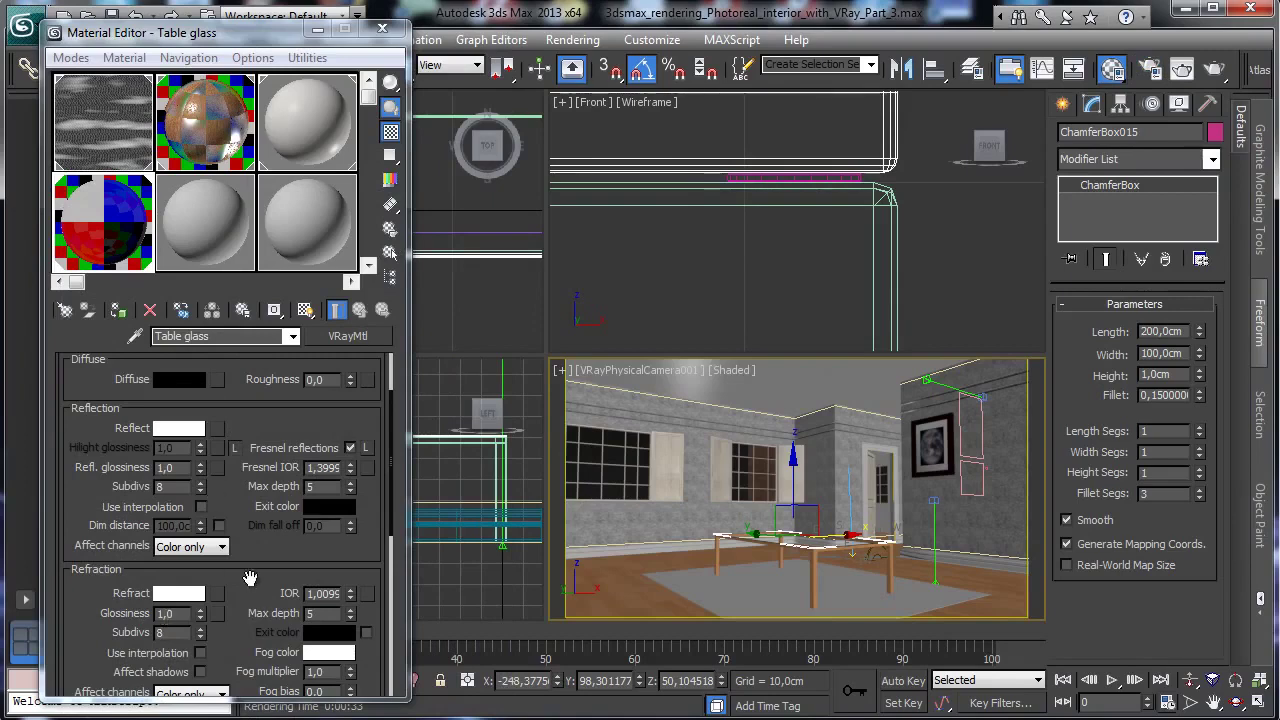
pyautogui.scroll(-2, 257, 458)
# Enable Affect shadows, tint the glass fog colour light beige (164, 140, 119) and render.
pyautogui.click(200, 554)
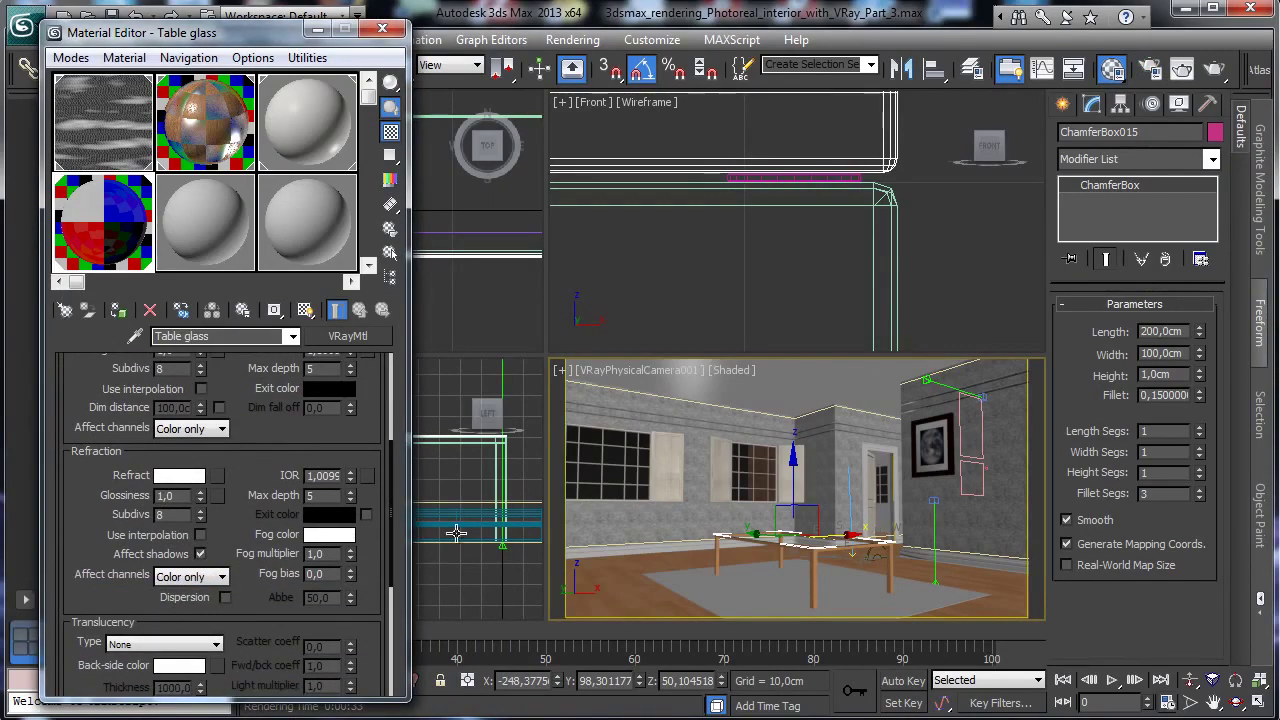
pyautogui.click(330, 536)
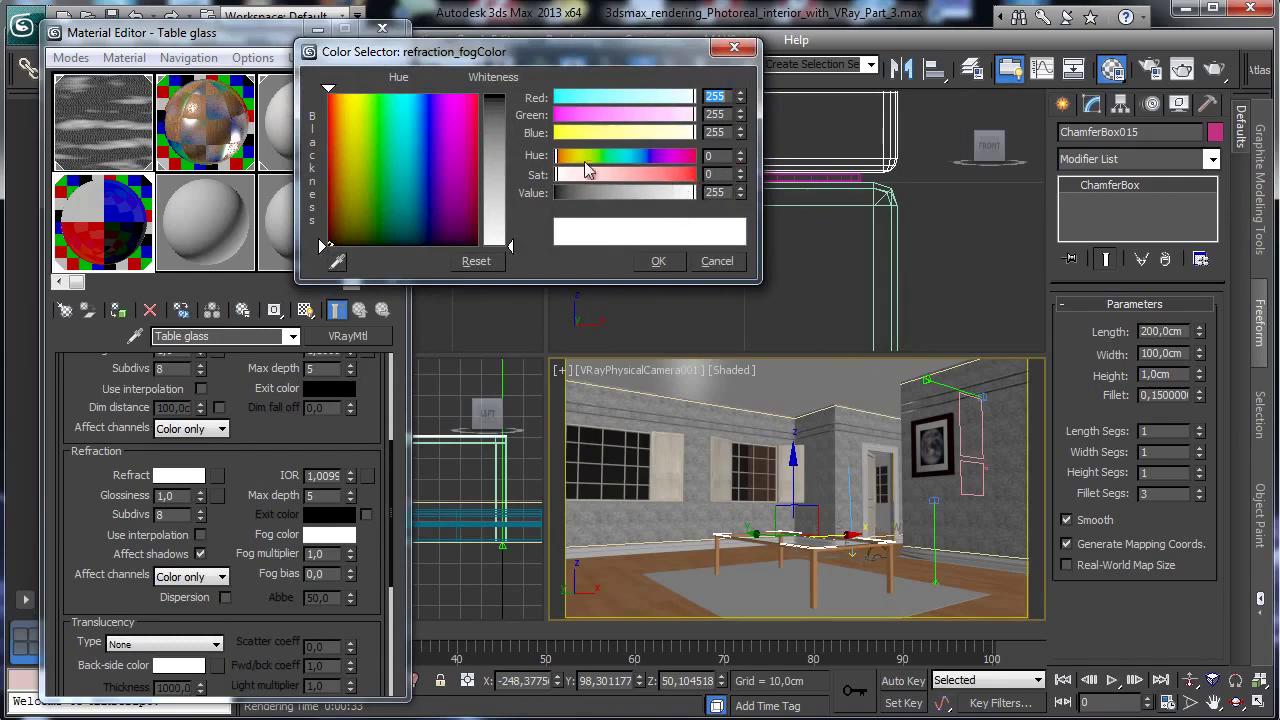
pyautogui.click(339, 217)
pyautogui.click(509, 187)
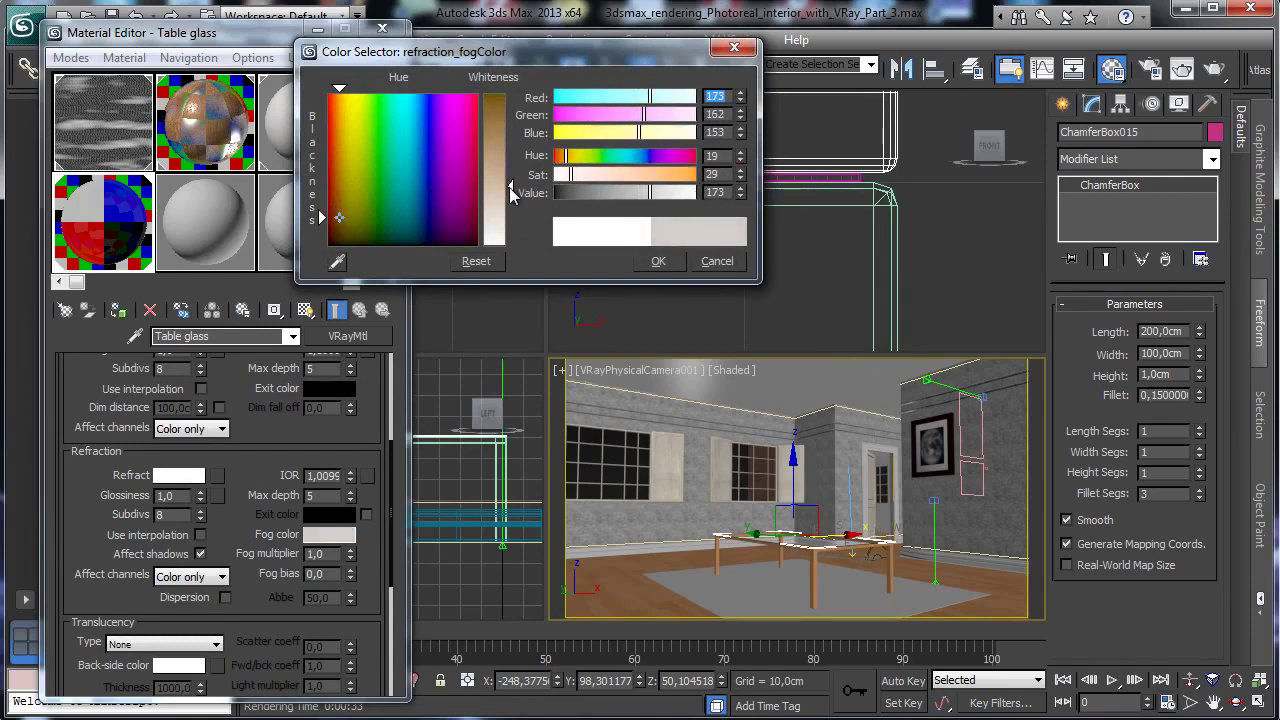
pyautogui.click(346, 197)
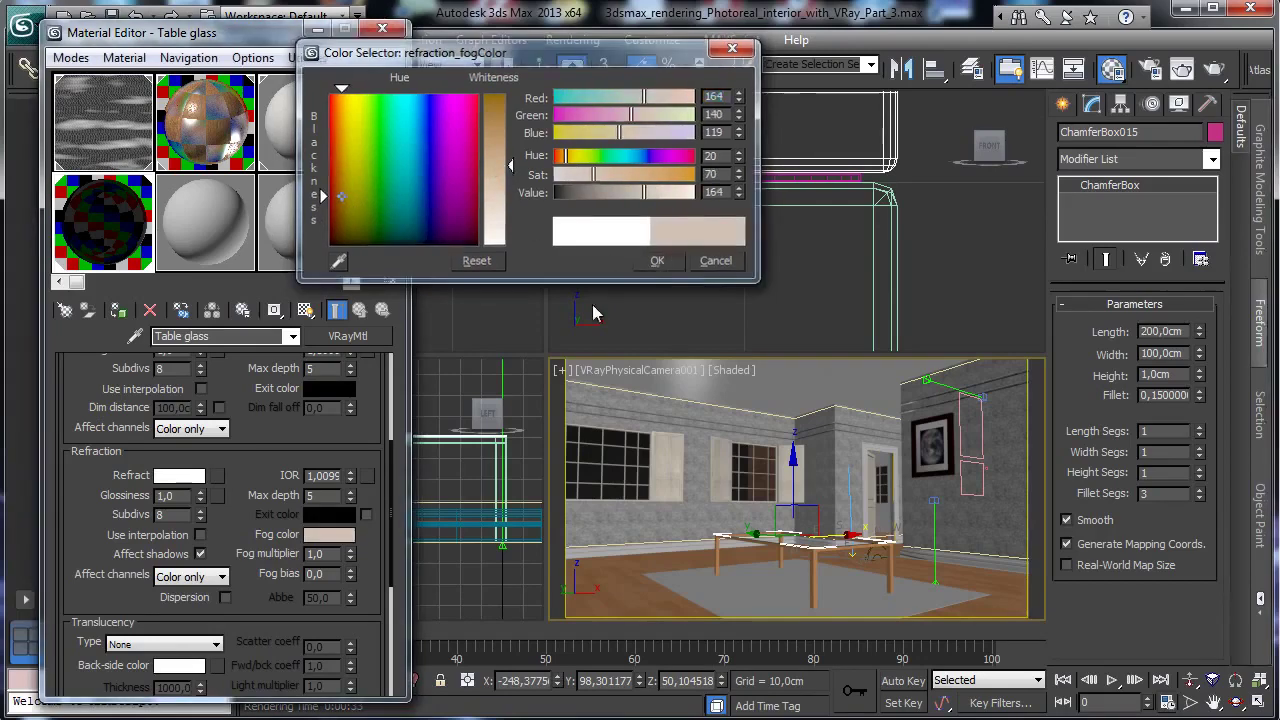
pyautogui.click(658, 261)
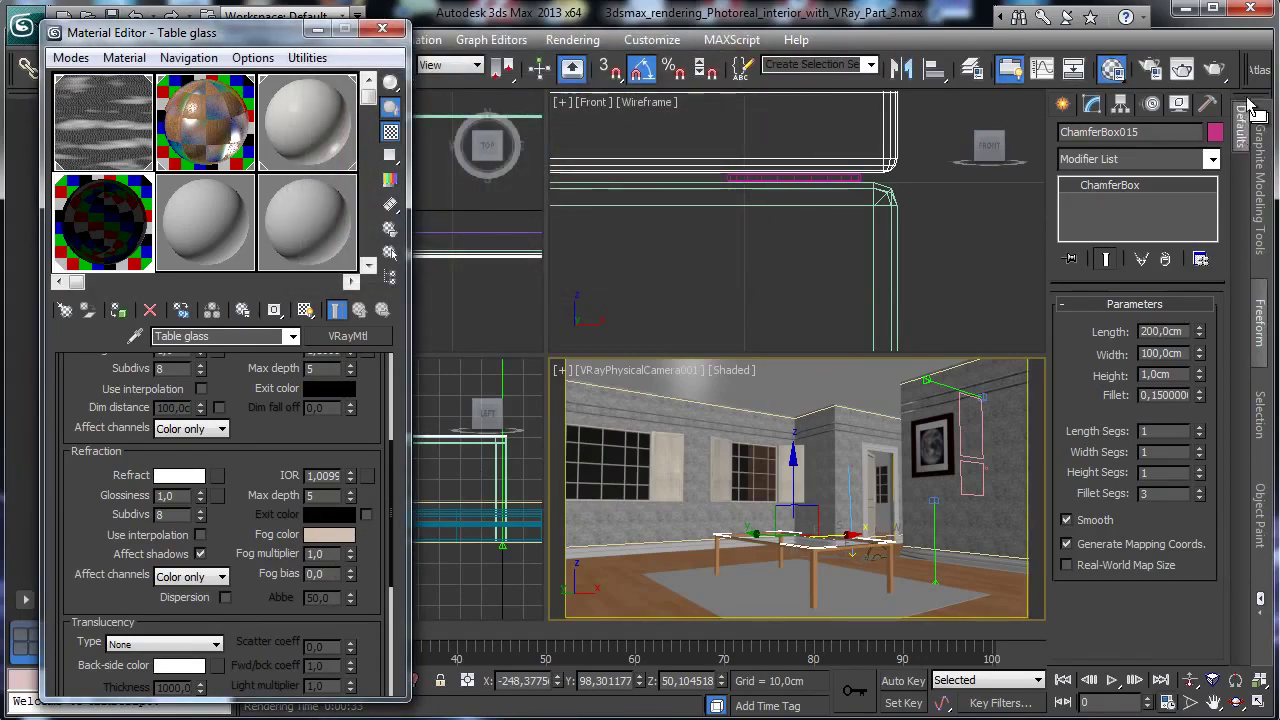
pyautogui.click(1214, 68)
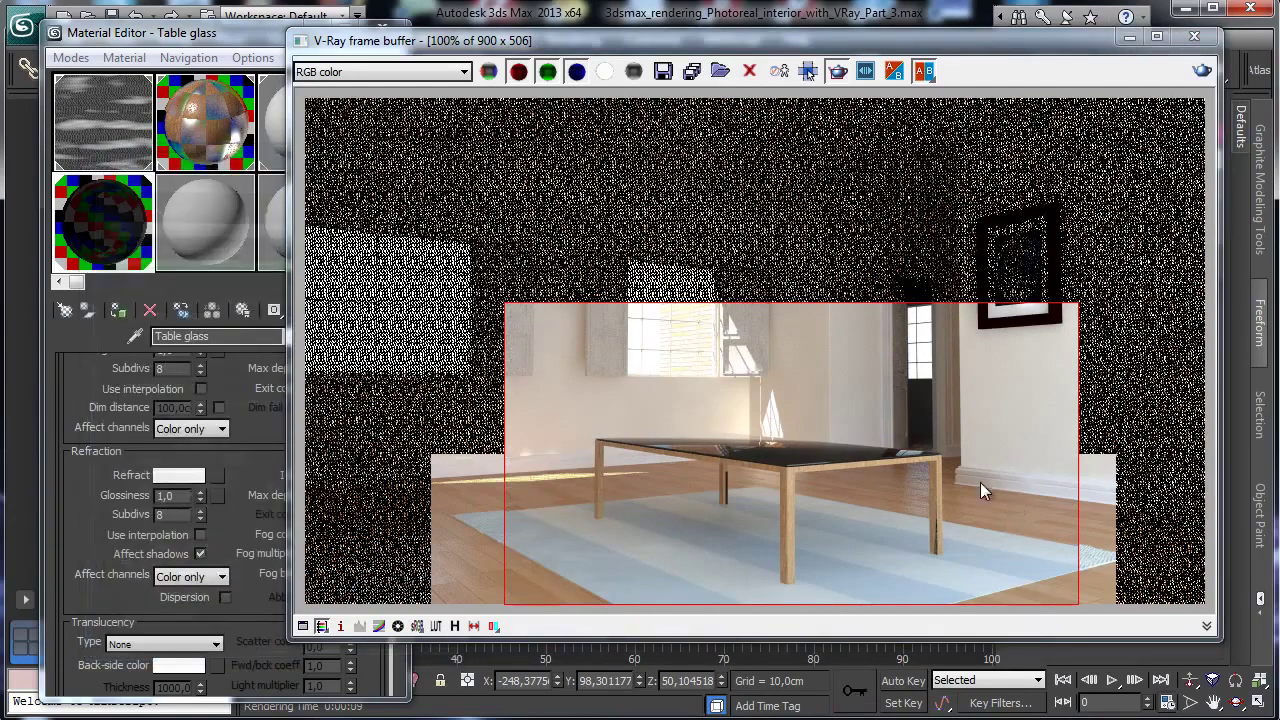
# Re-render a region around the whole table in the V-Ray frame buffer, with glass fog multiplier 0,3.
pyautogui.click(210, 105)
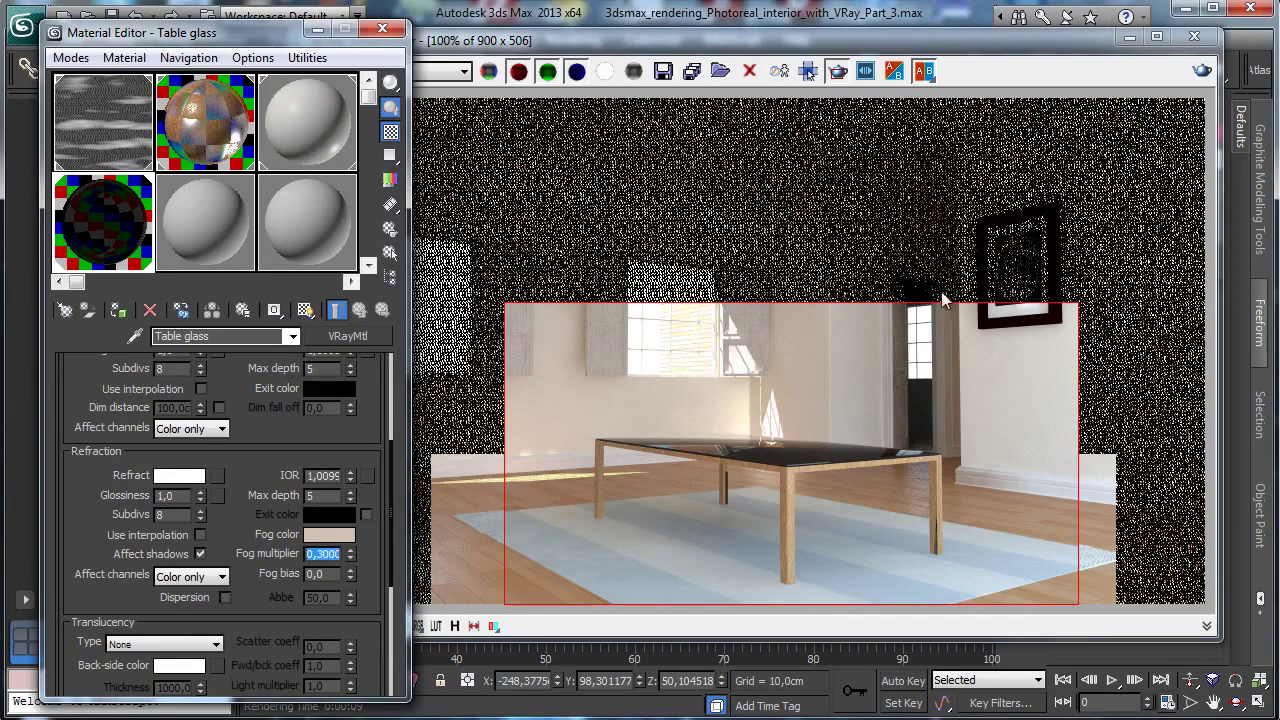
pyautogui.moveTo(540, 400); pyautogui.dragTo(760, 536)
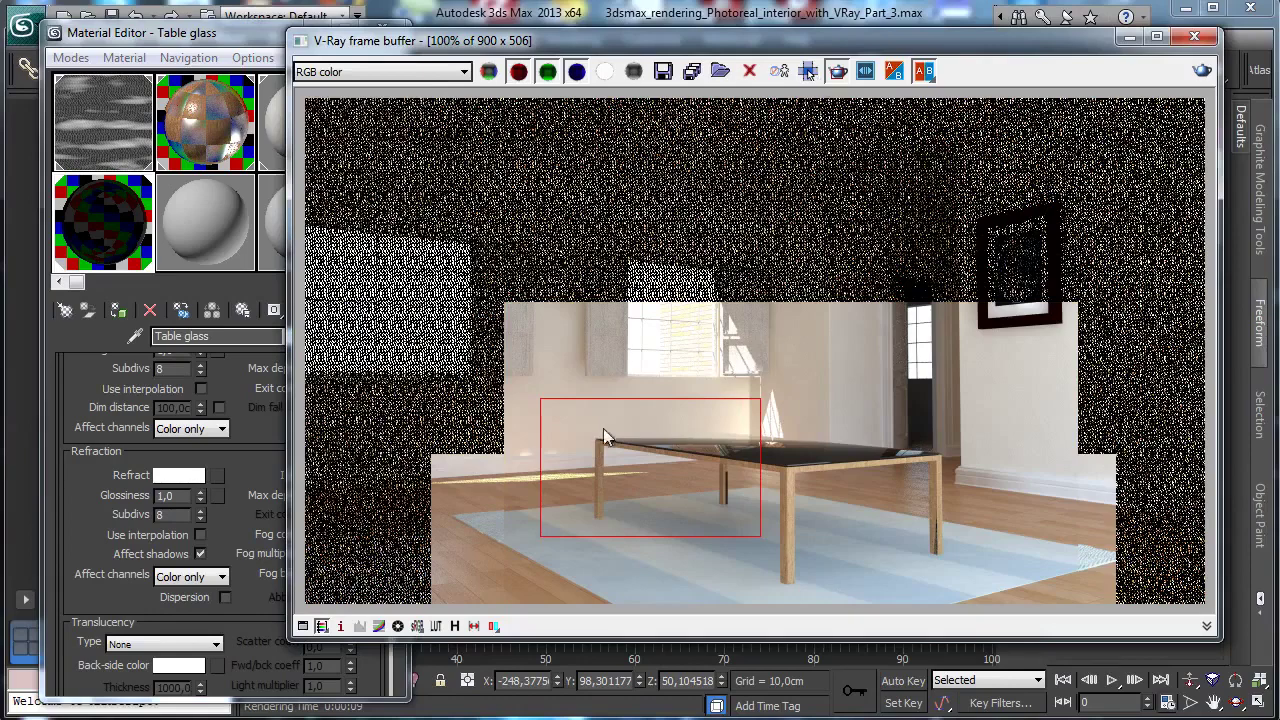
pyautogui.moveTo(578, 416); pyautogui.dragTo(965, 603)
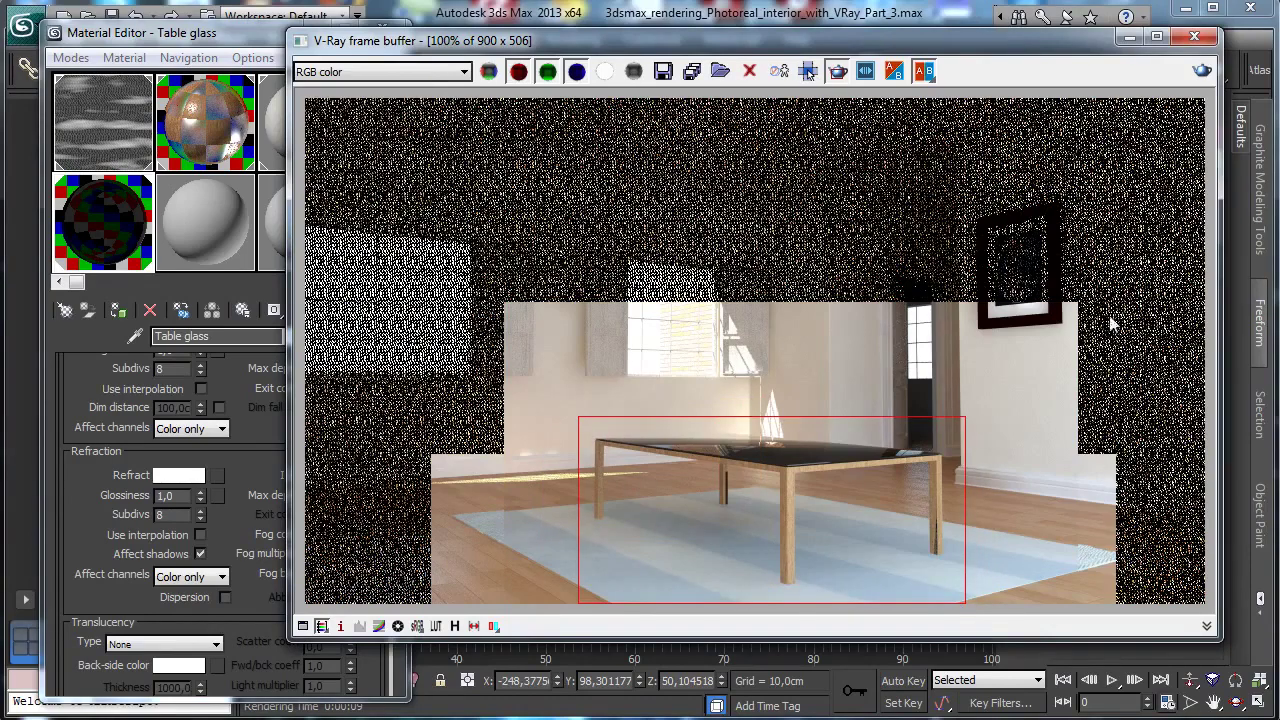
pyautogui.click(1192, 82)
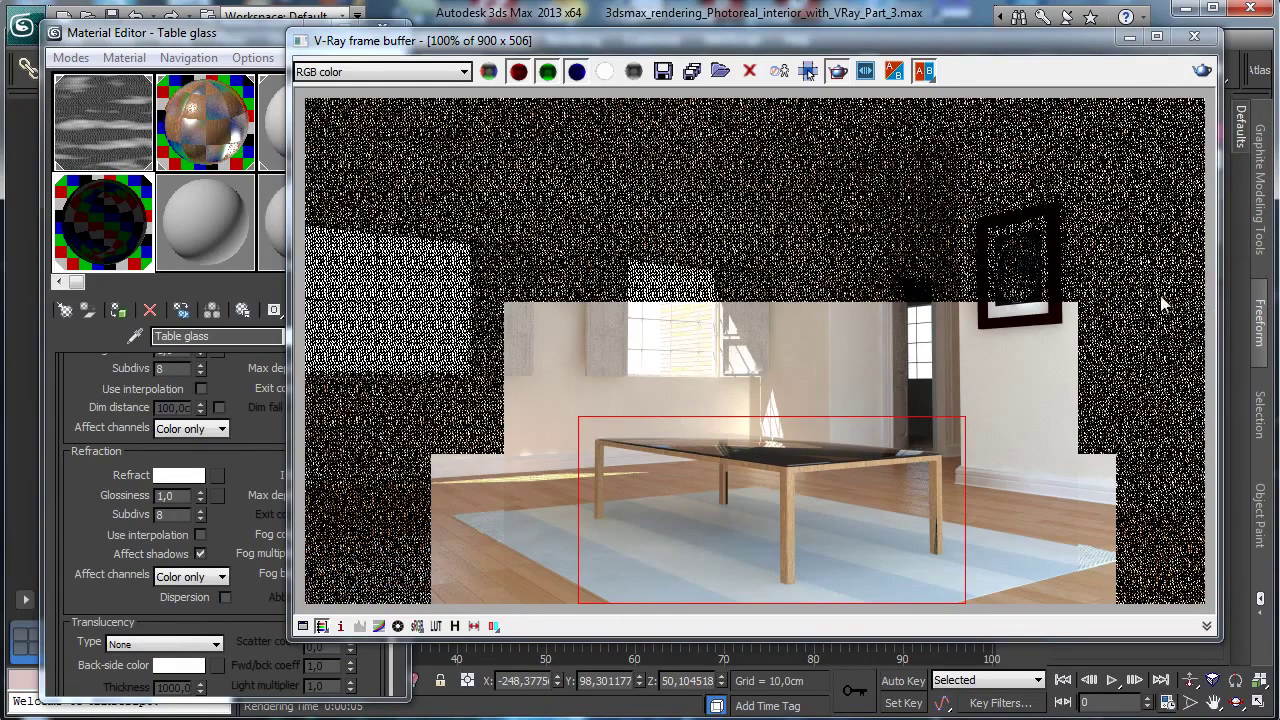
pyautogui.moveTo(238, 472); pyautogui.dragTo(240, 525)
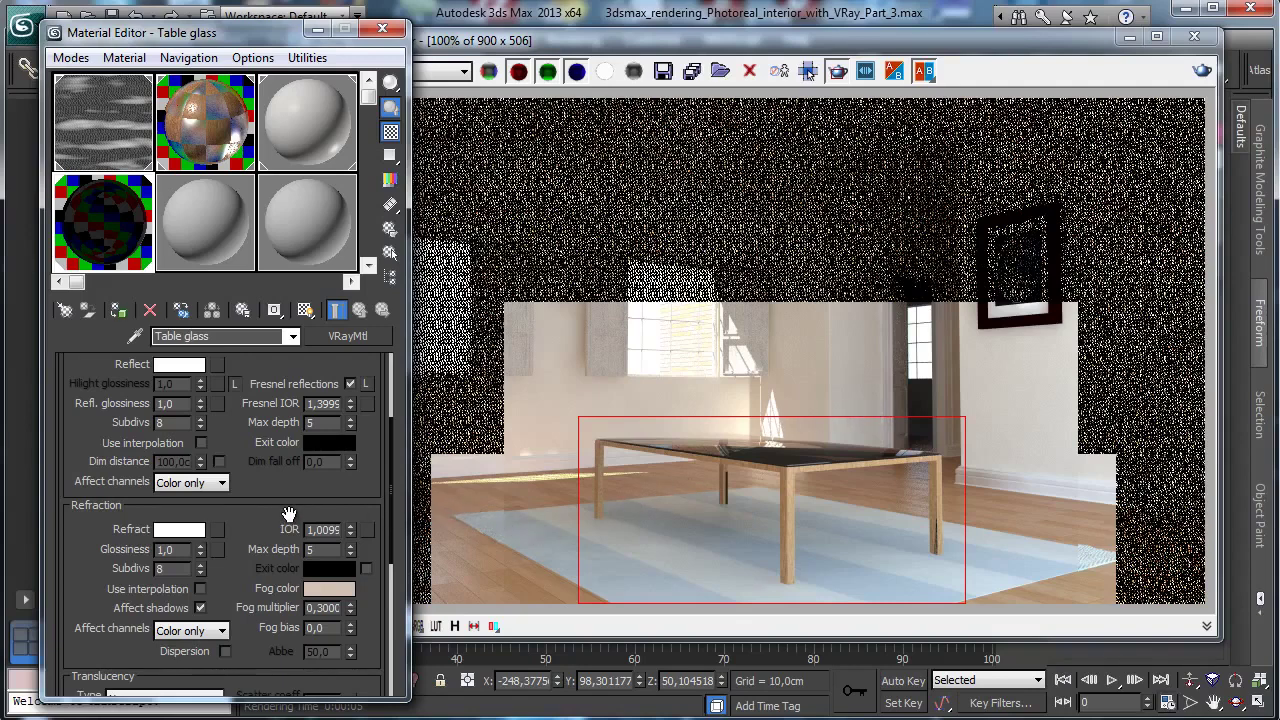
# Set the glass refraction IOR to 1,0 with max depth 10, then close the Material Editor.
pyautogui.scroll(-5, 292, 512)
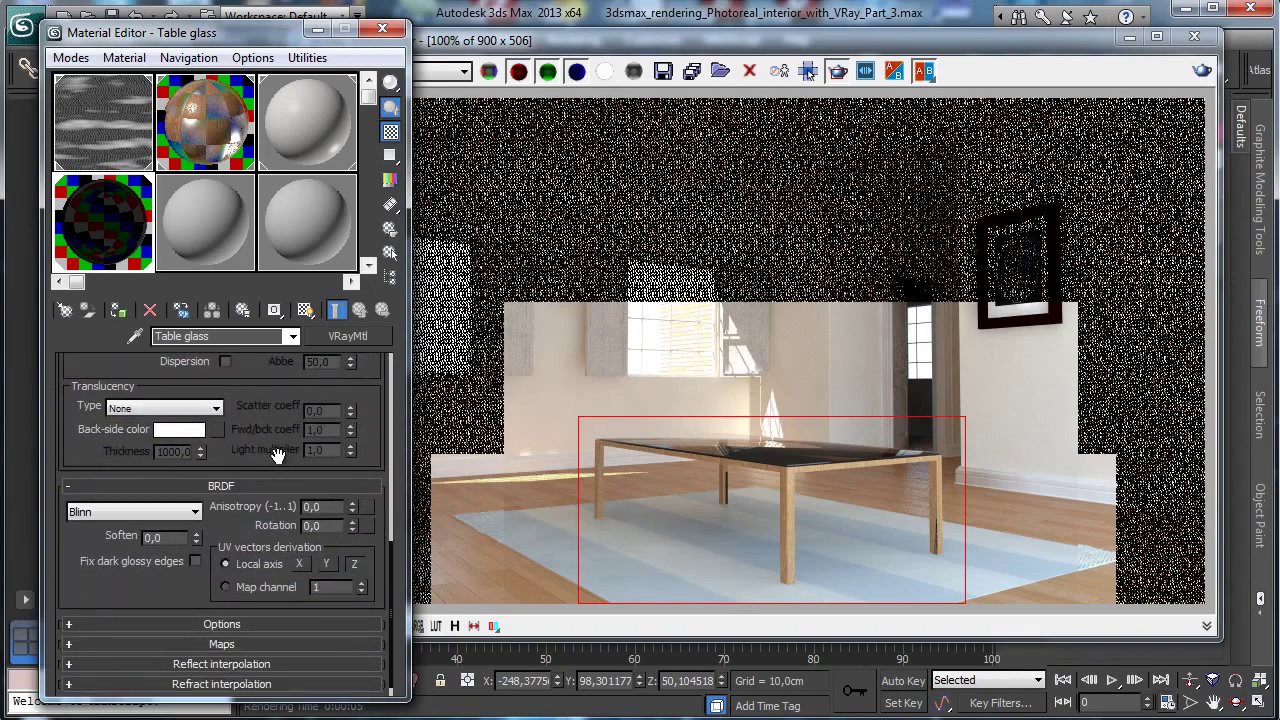
pyautogui.scroll(-1, 278, 455)
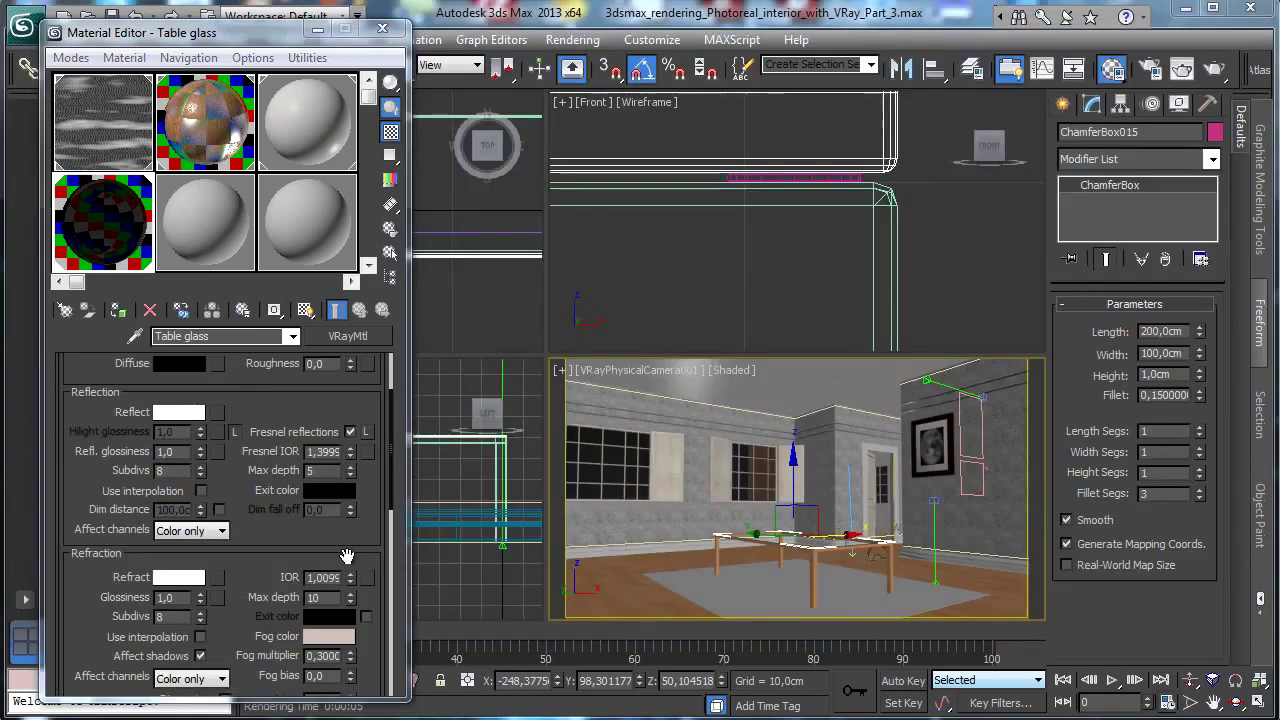
pyautogui.write('1,0')
pyautogui.press('Return')
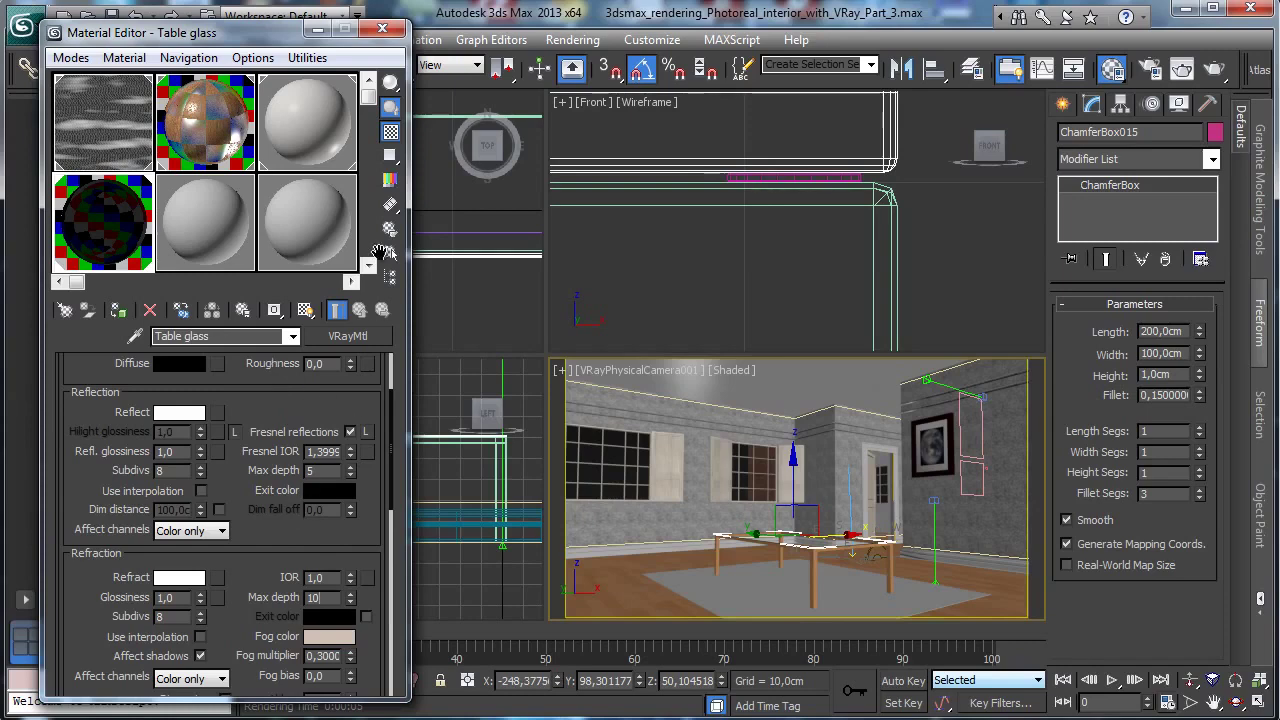
pyautogui.click(382, 28)
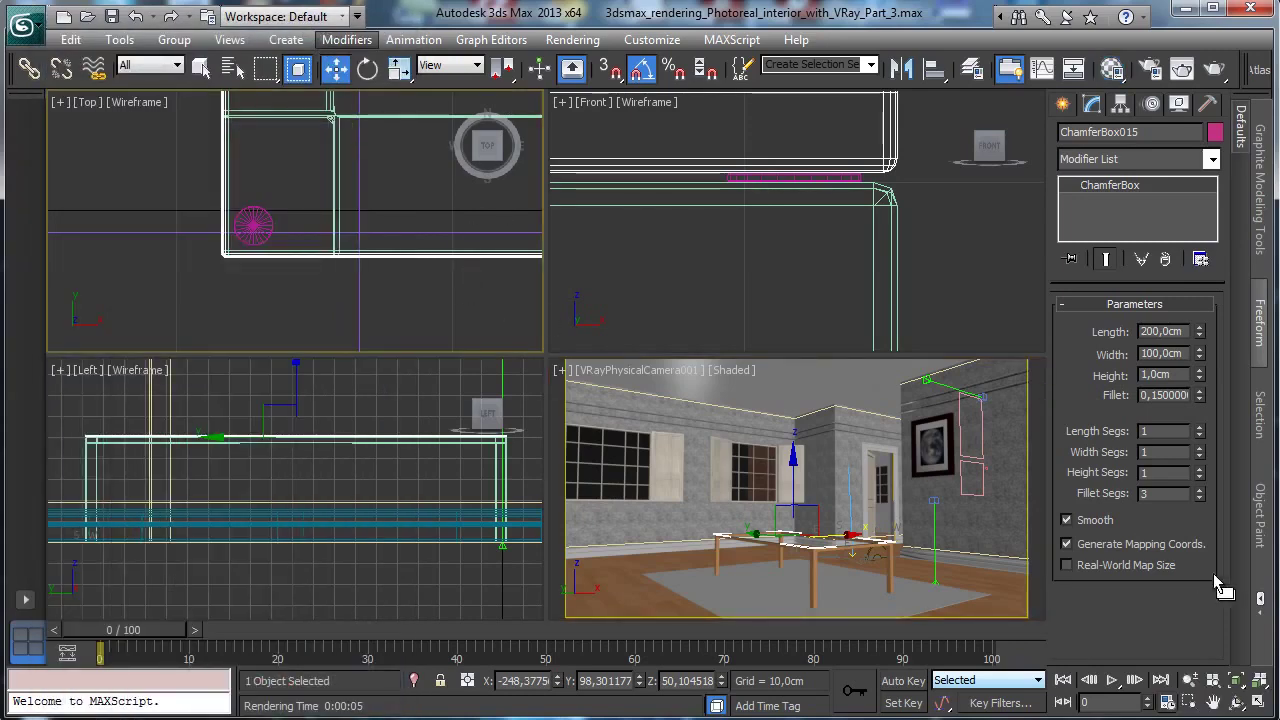
# Draw a Standard Primitives box over the table footprint in the maximized Top view.
pyautogui.click(1190, 680)
pyautogui.moveTo(403, 240); pyautogui.dragTo(357, 297)
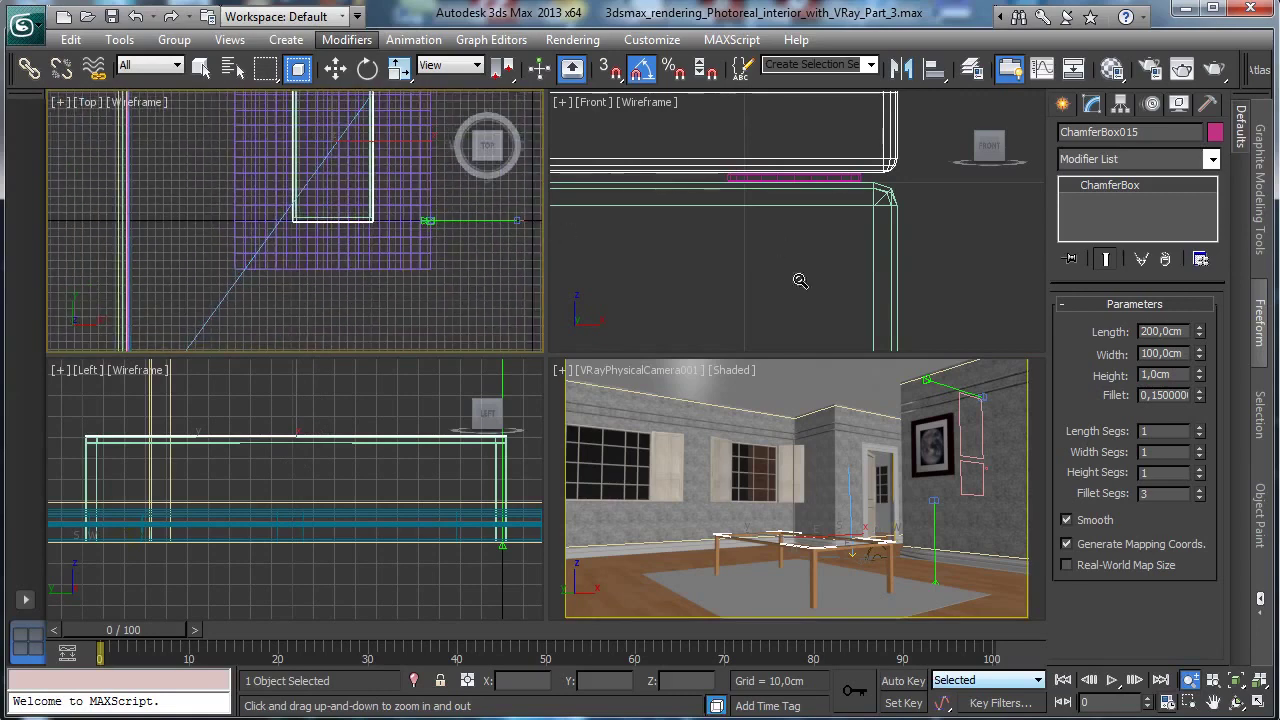
pyautogui.click(1064, 106)
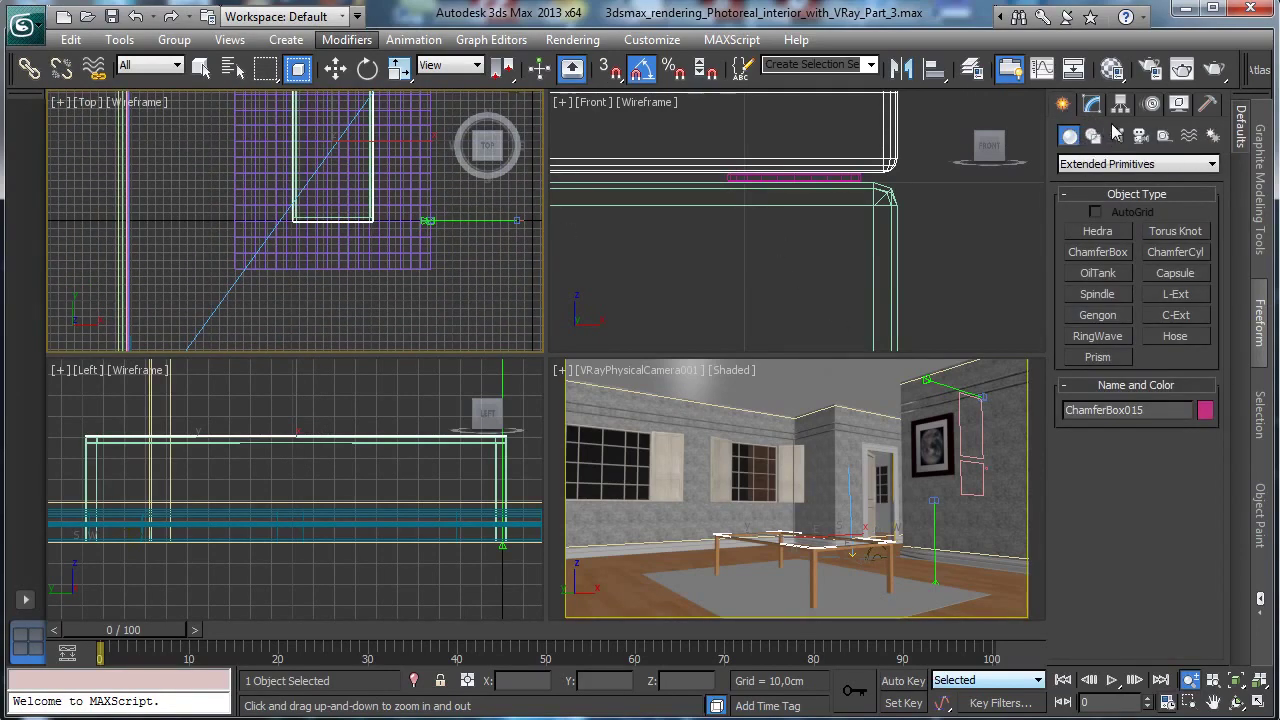
pyautogui.click(1083, 170)
pyautogui.click(1112, 182)
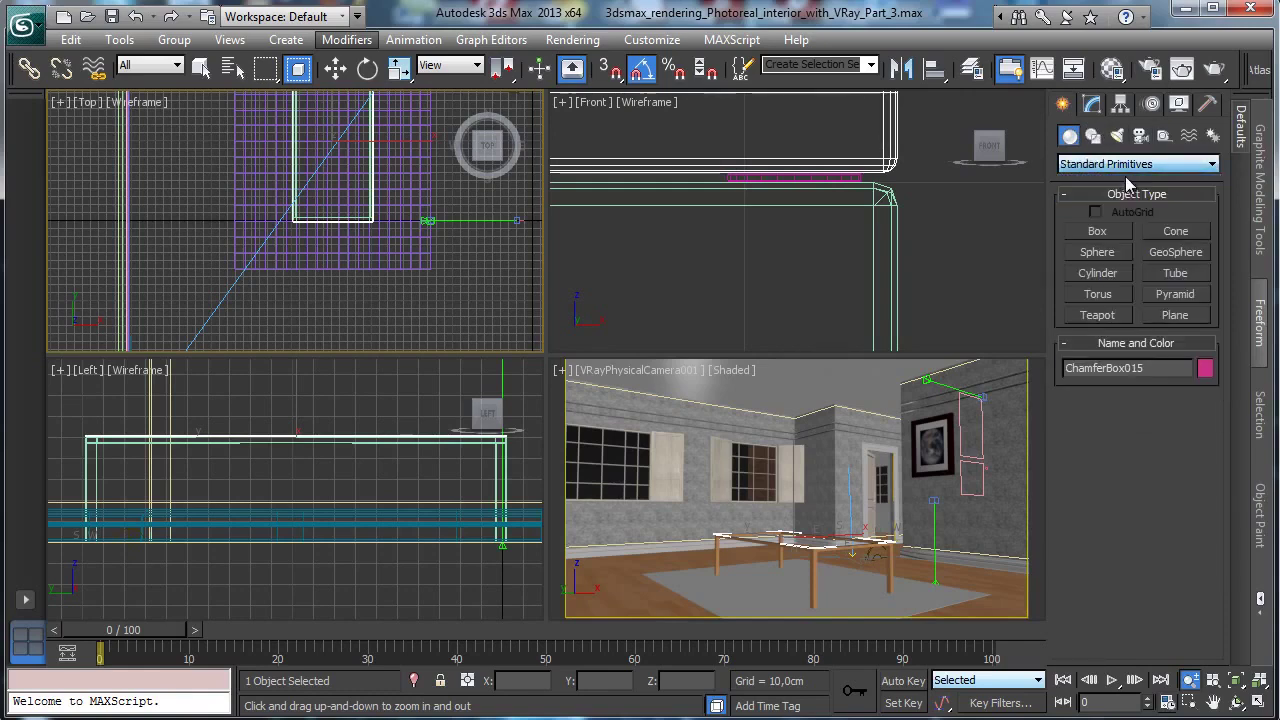
pyautogui.click(1121, 229)
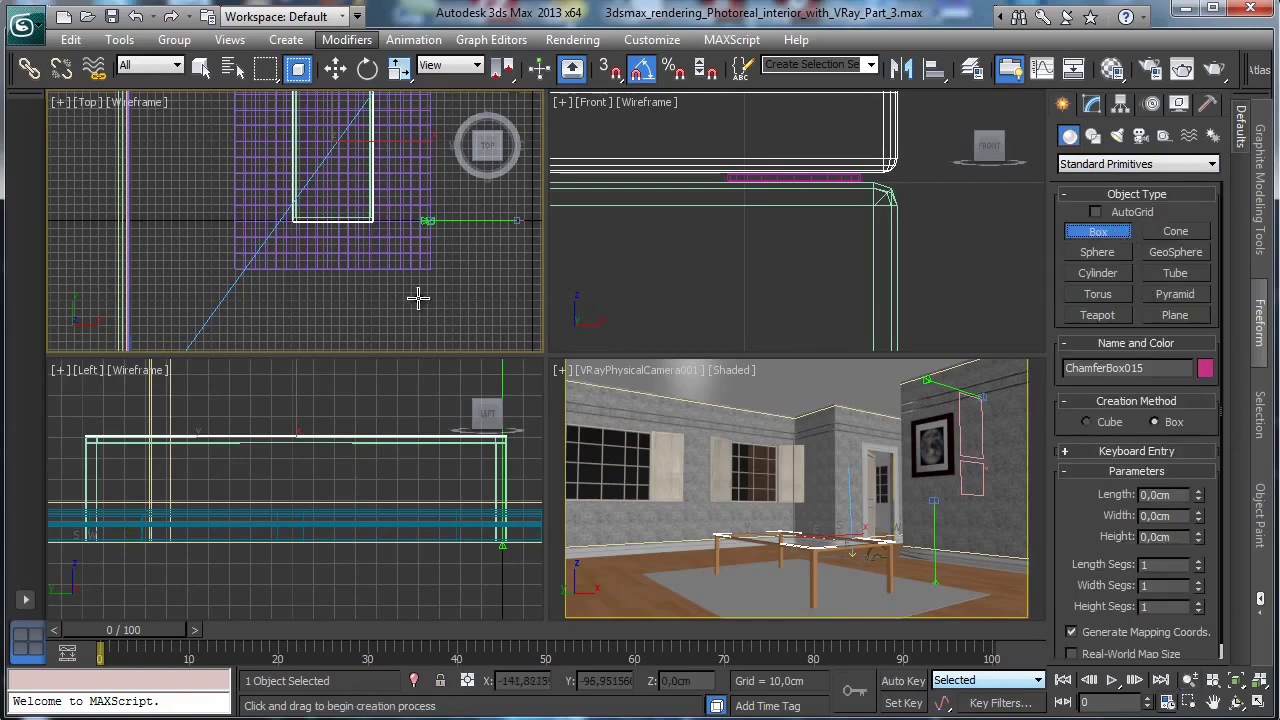
pyautogui.click(1213, 702)
pyautogui.moveTo(458, 255); pyautogui.dragTo(430, 330)
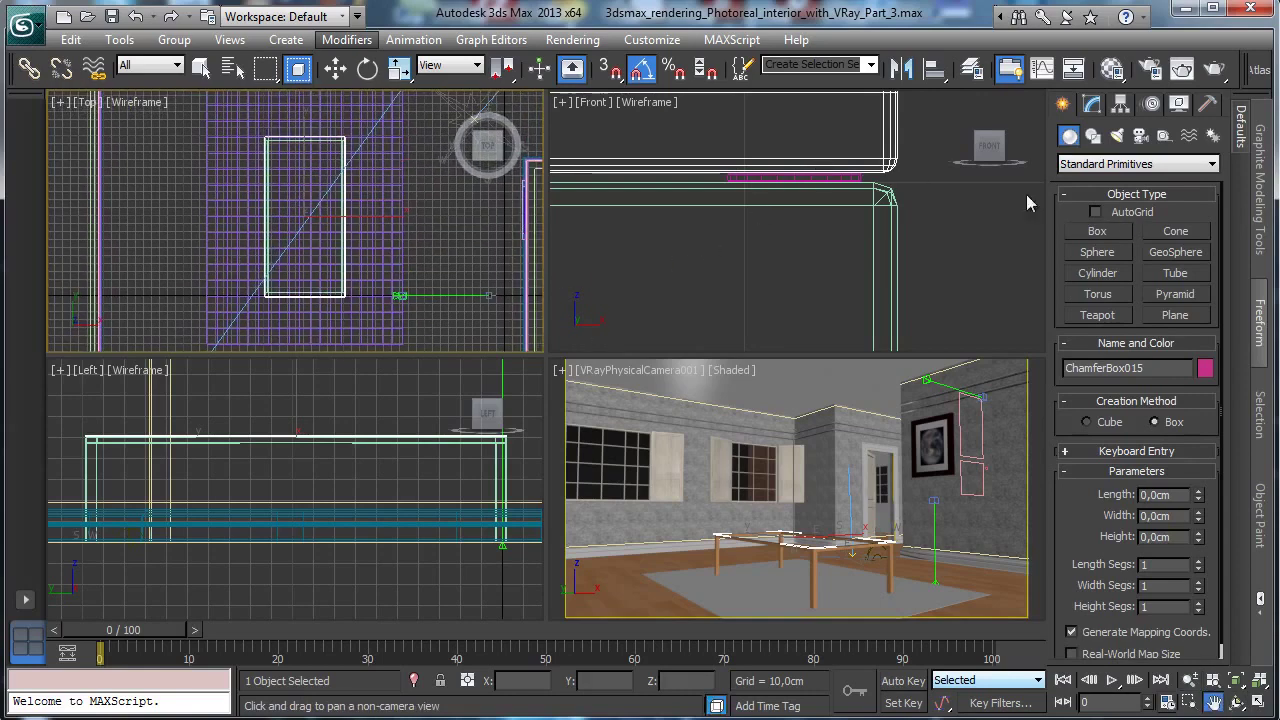
pyautogui.click(1096, 233)
pyautogui.hotkey('alt', 'w')
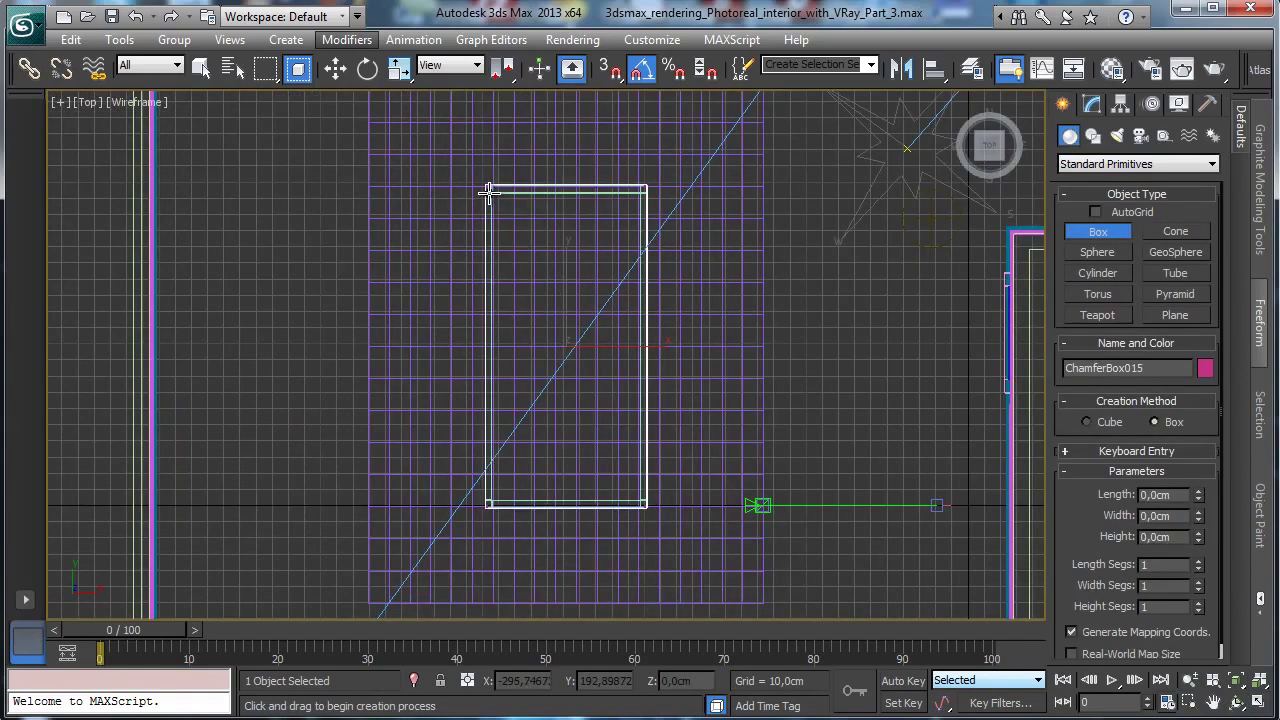
pyautogui.moveTo(490, 190); pyautogui.dragTo(642, 503)
pyautogui.click(622, 440)
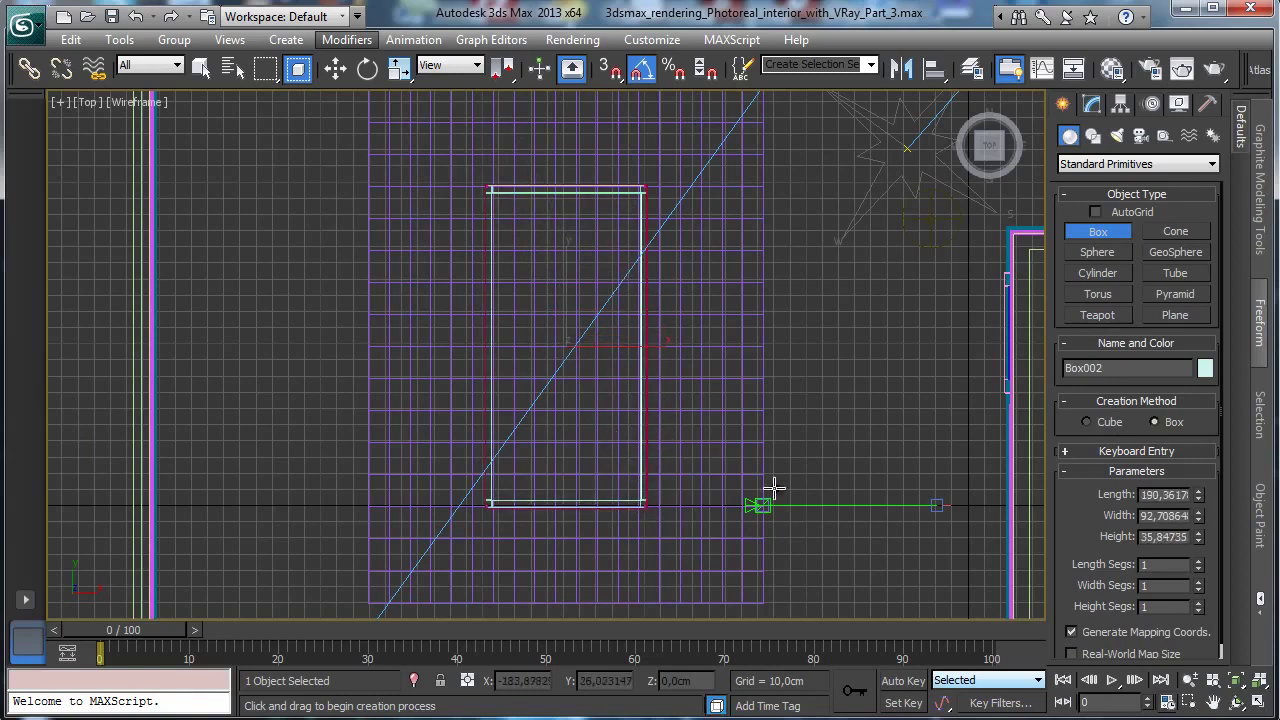
# Adjust the new box's parameters, undoing a length change and lowering its height.
pyautogui.click(1252, 703)
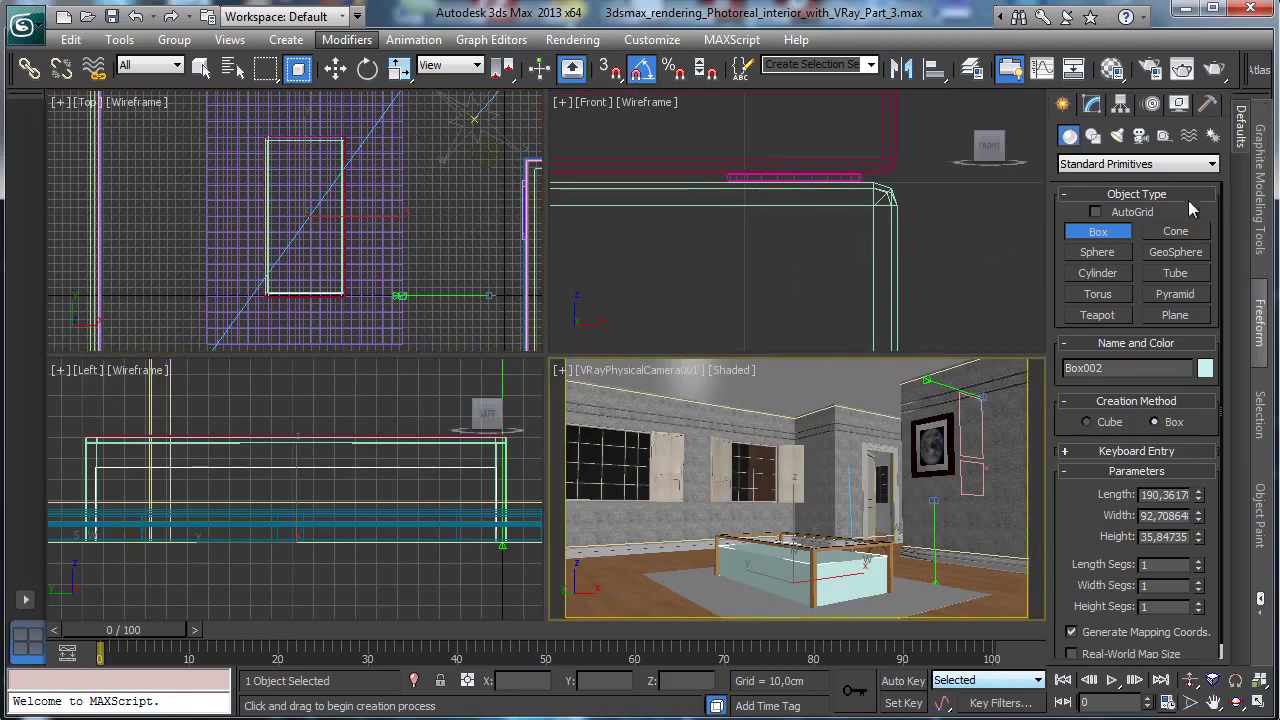
pyautogui.click(1090, 105)
pyautogui.moveTo(1197, 330); pyautogui.dragTo(1197, 378)
pyautogui.click(135, 16)
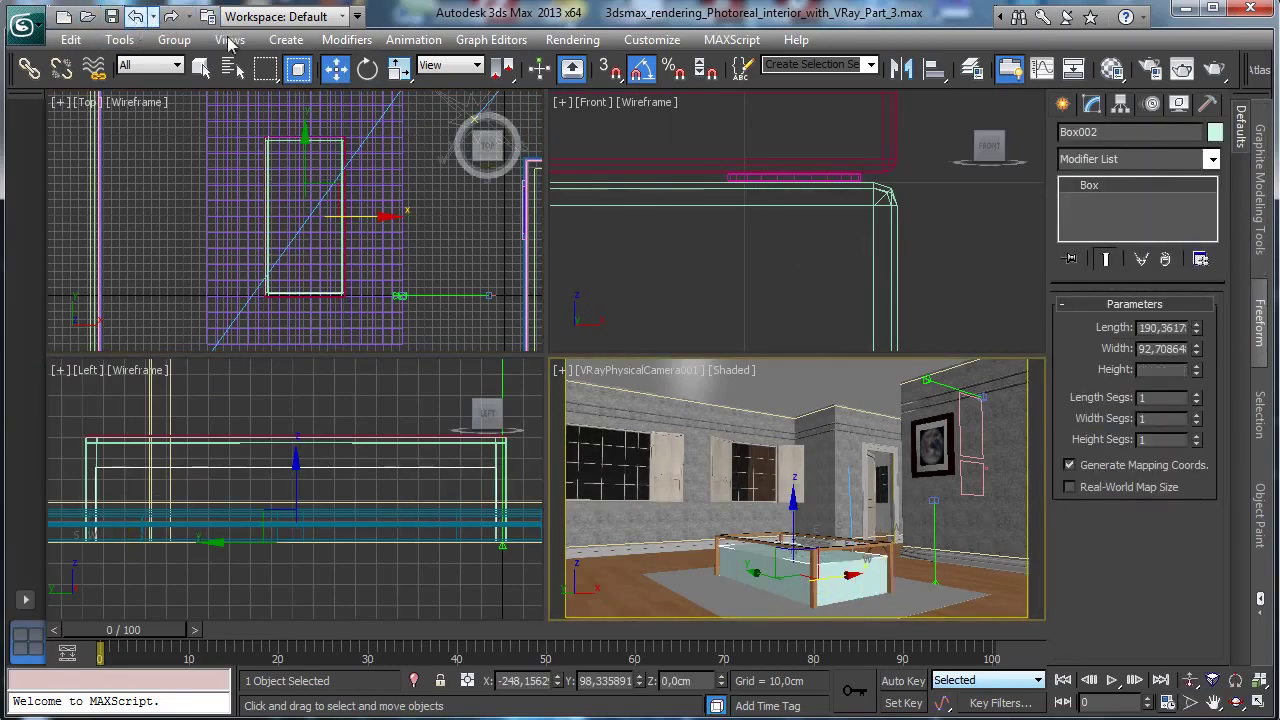
pyautogui.moveTo(1196, 370); pyautogui.dragTo(1188, 442)
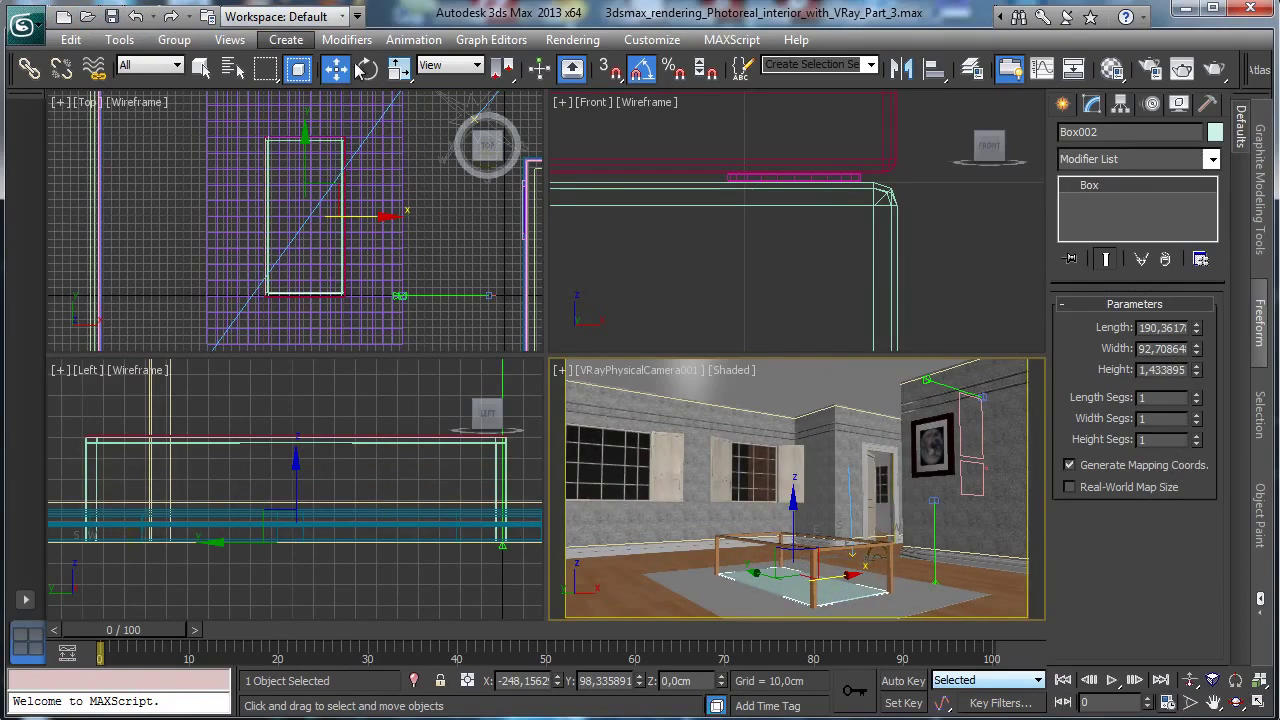
# Raise the slab up between the table legs and set its height to 2 cm.
pyautogui.click(366, 68)
pyautogui.press('w')
pyautogui.rightClick(888, 490)
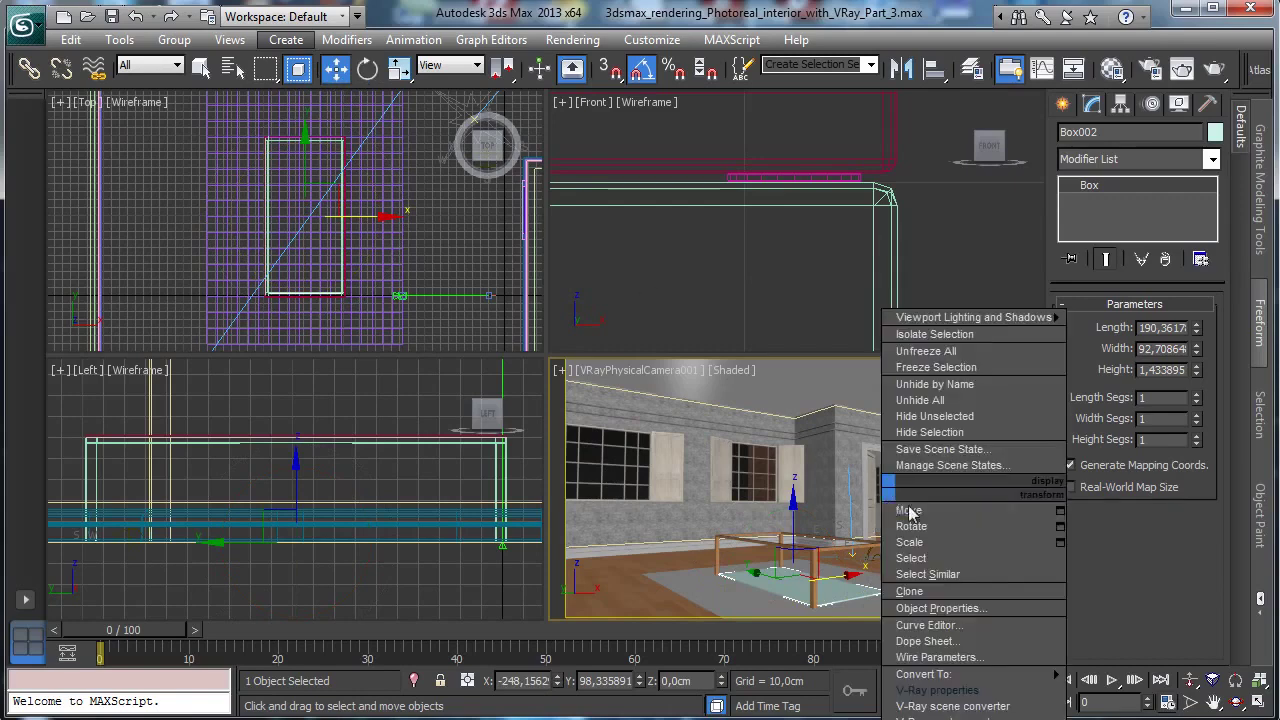
pyautogui.click(1258, 703)
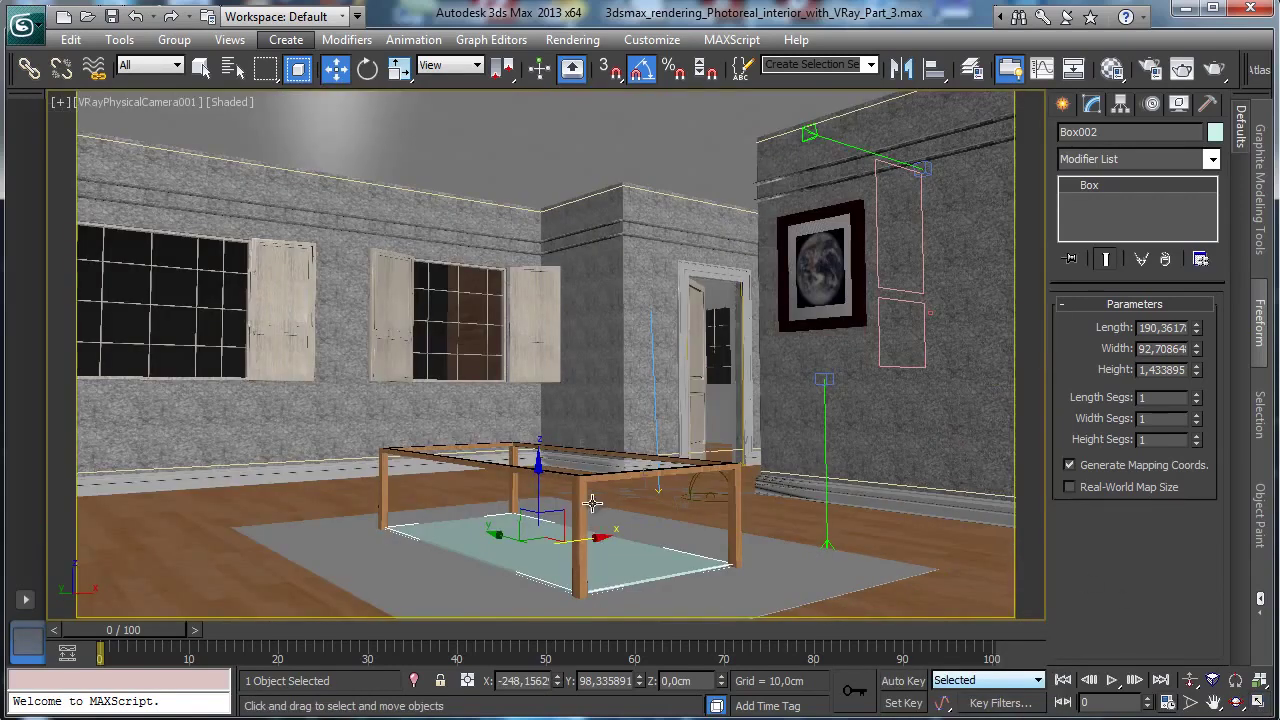
pyautogui.moveTo(532, 493); pyautogui.dragTo(556, 460)
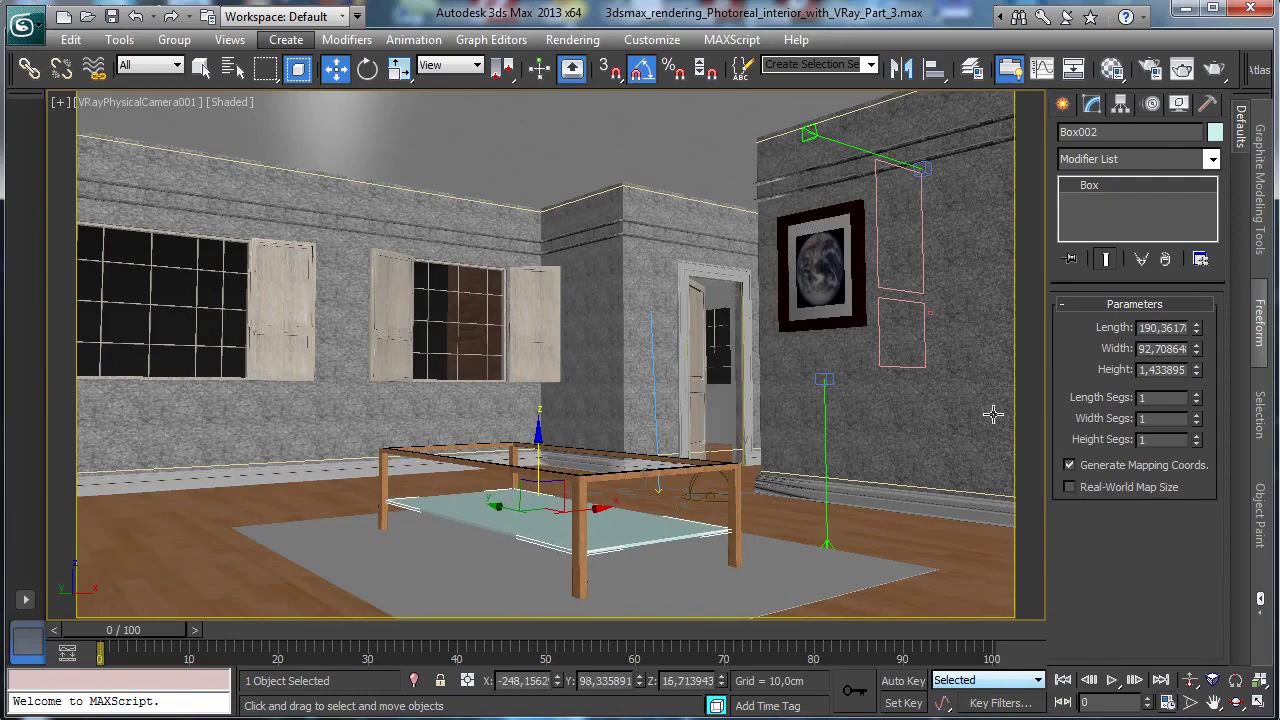
pyautogui.doubleClick(1162, 369)
pyautogui.write('2')
pyautogui.press('Return')
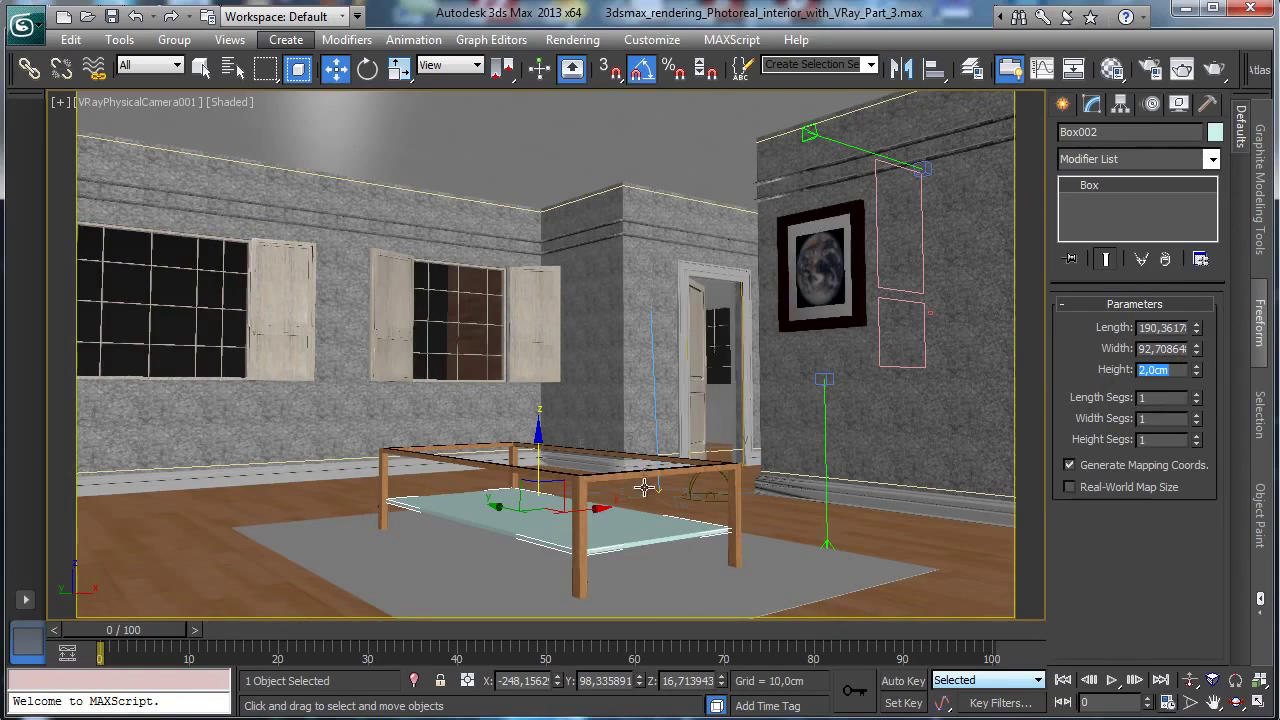
# Convert the slab to Editable Poly and chamfer its outline edges by 0,25 cm.
pyautogui.rightClick(602, 500)
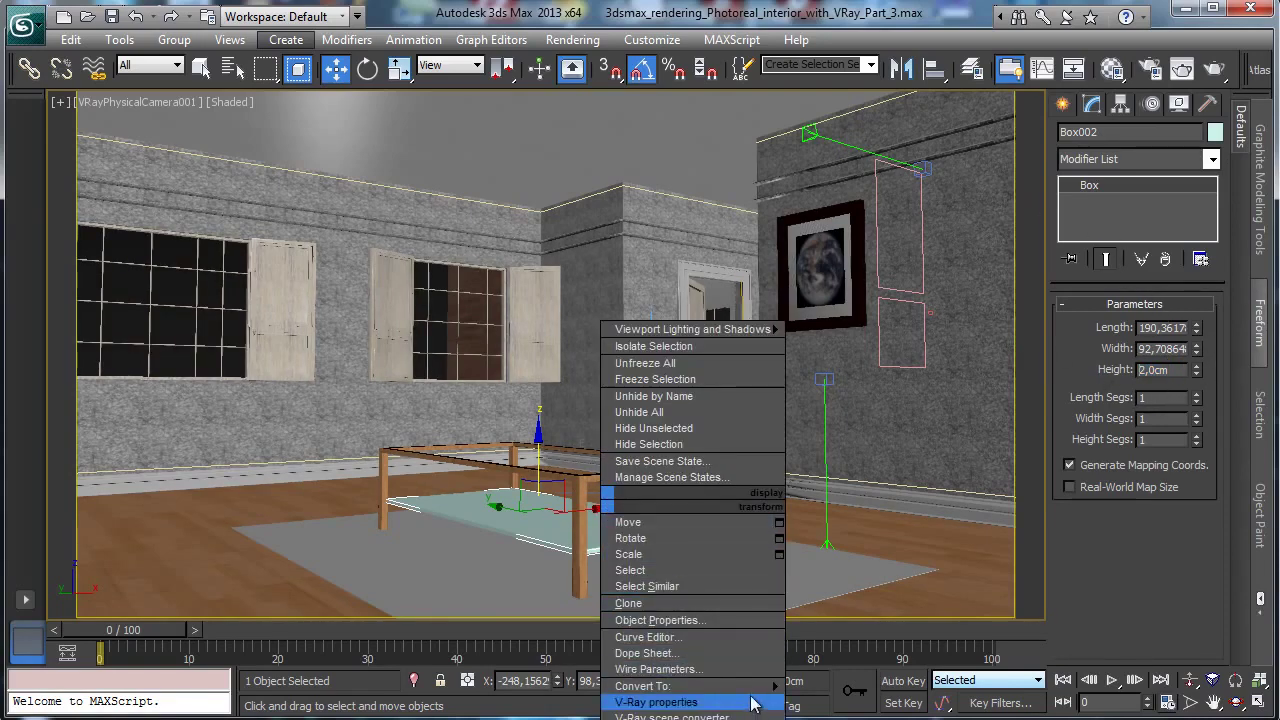
pyautogui.moveTo(760, 688)
pyautogui.click(851, 702)
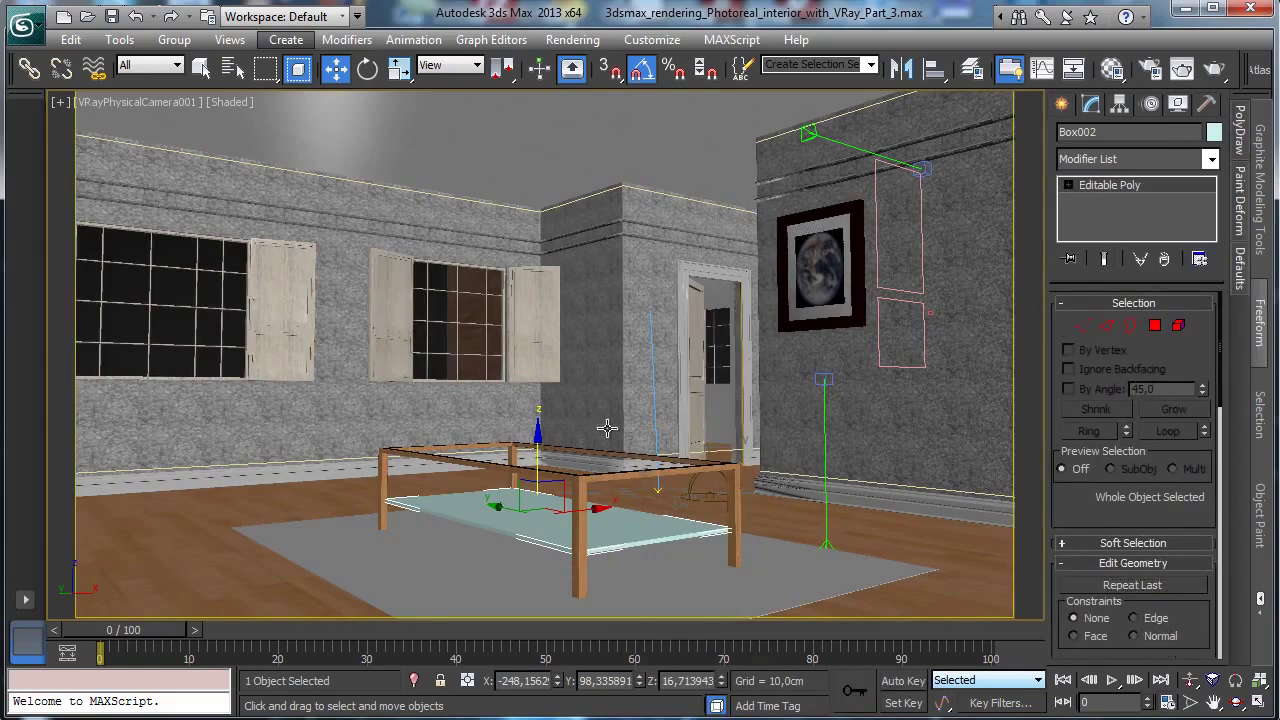
pyautogui.press('2')
pyautogui.moveTo(344, 440); pyautogui.dragTo(806, 586)
pyautogui.scroll(-5, 1160, 490)
pyautogui.click(1122, 466)
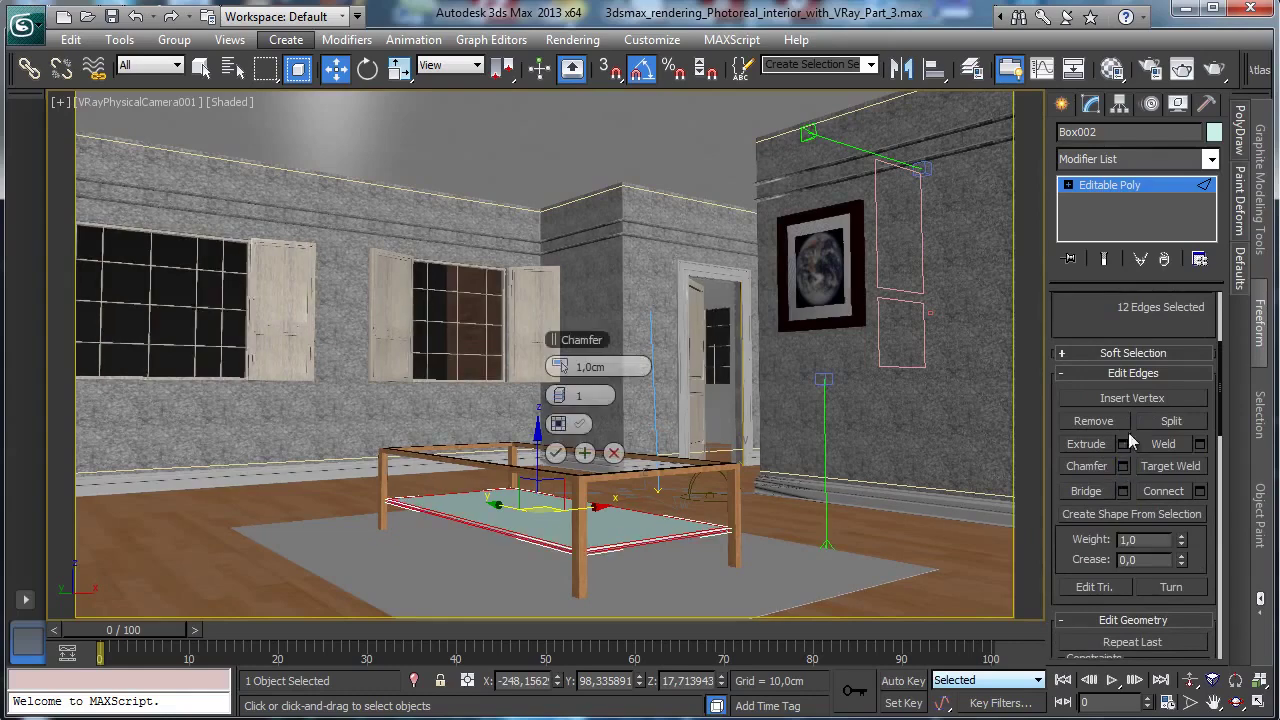
pyautogui.doubleClick(578, 366)
pyautogui.write('0')
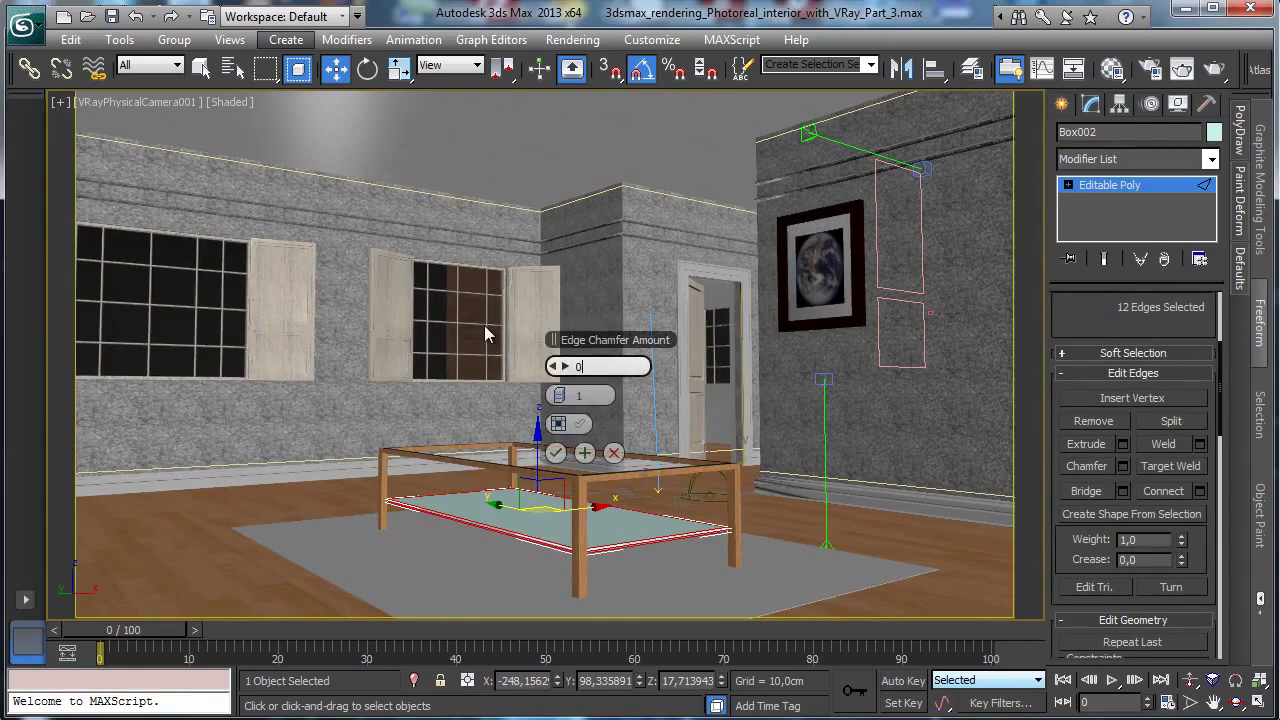
pyautogui.write(',25')
pyautogui.press('Return')
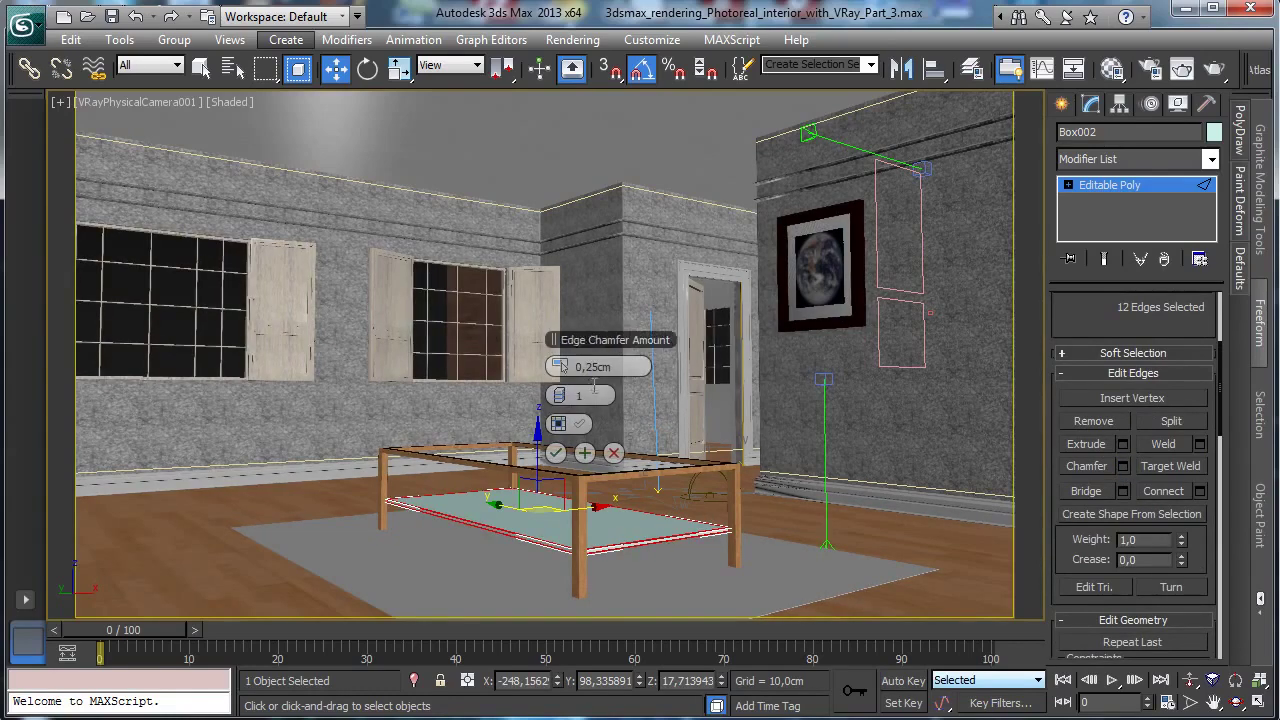
pyautogui.click(556, 453)
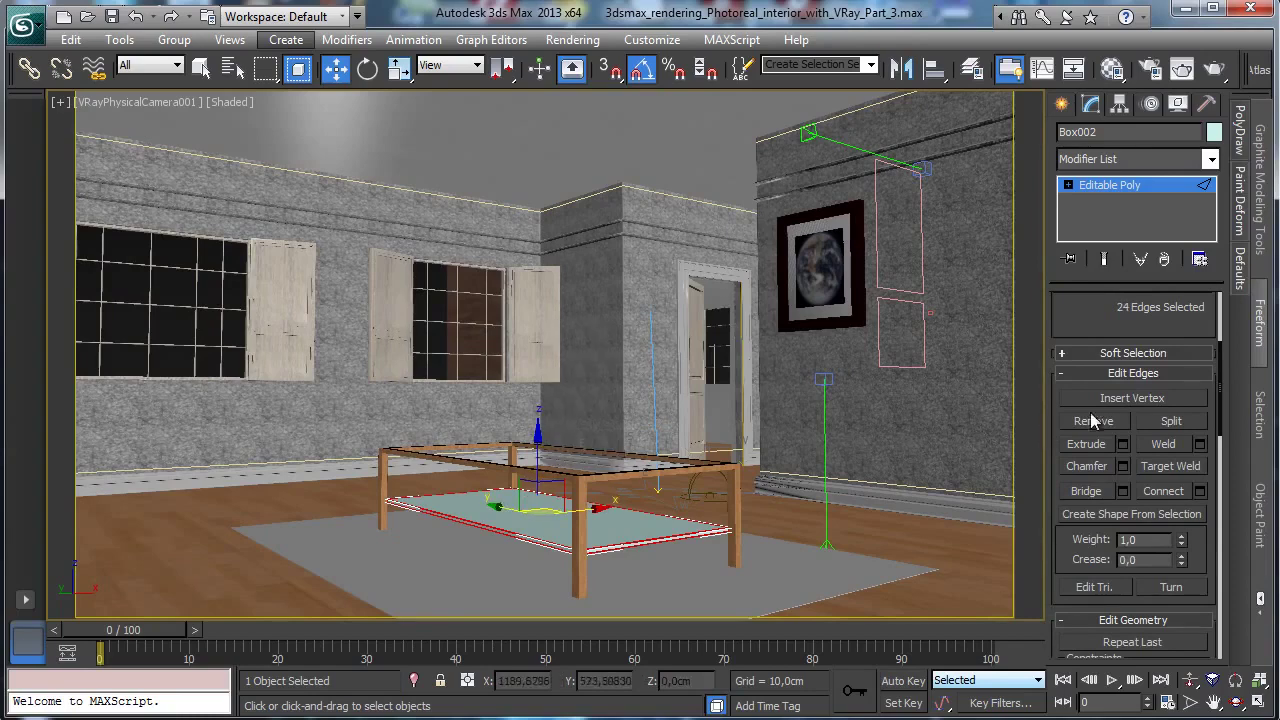
# Assign the Table center material to the slab and restore the four-view layout.
pyautogui.click(1116, 186)
pyautogui.click(1112, 68)
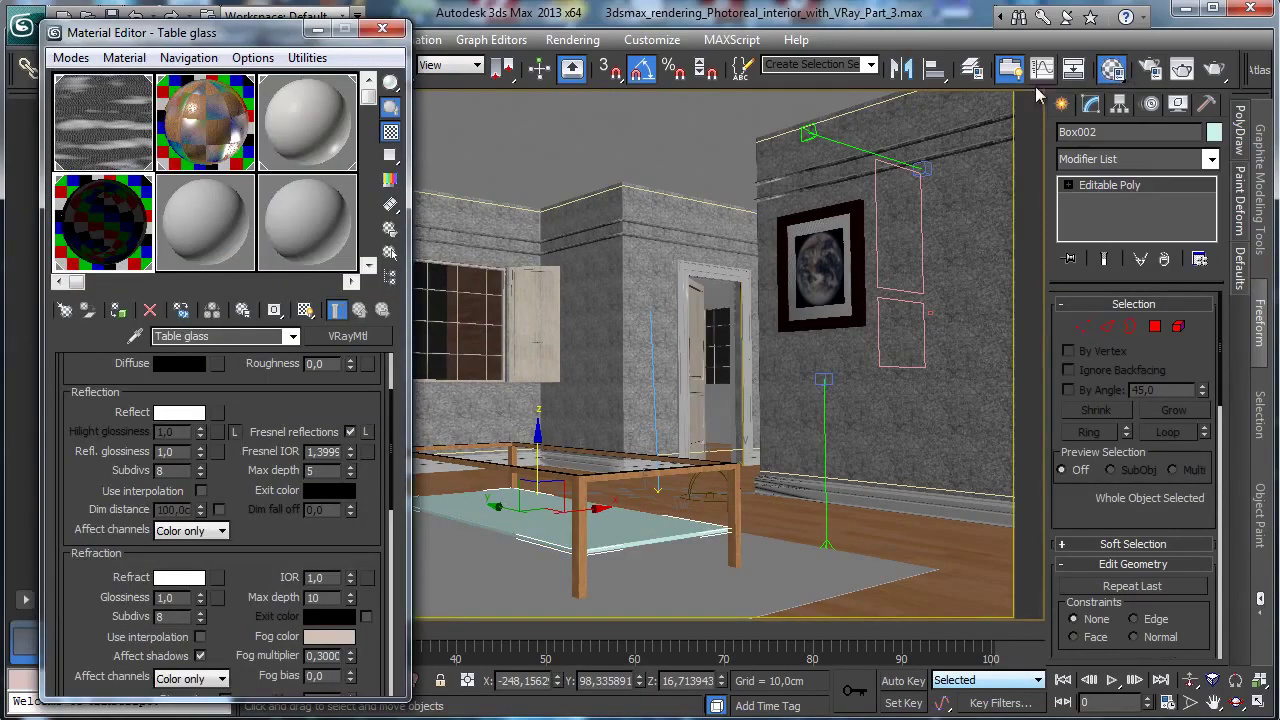
pyautogui.click(215, 155)
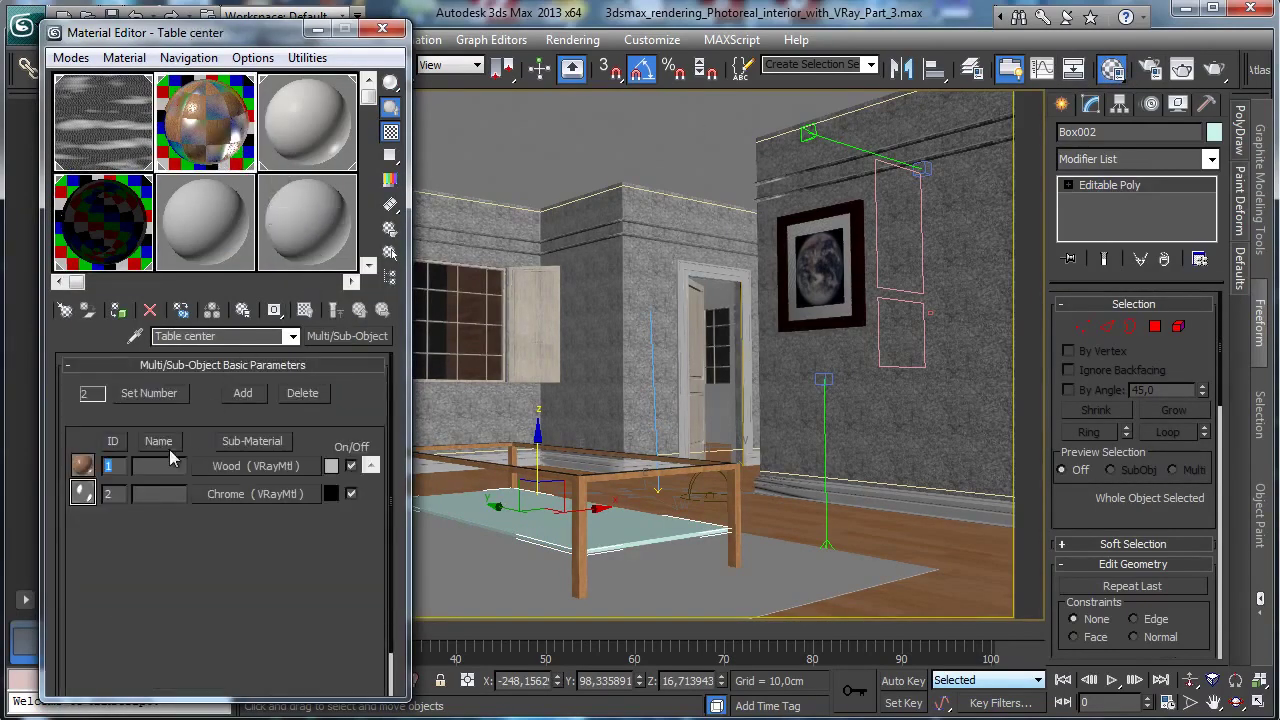
pyautogui.click(118, 310)
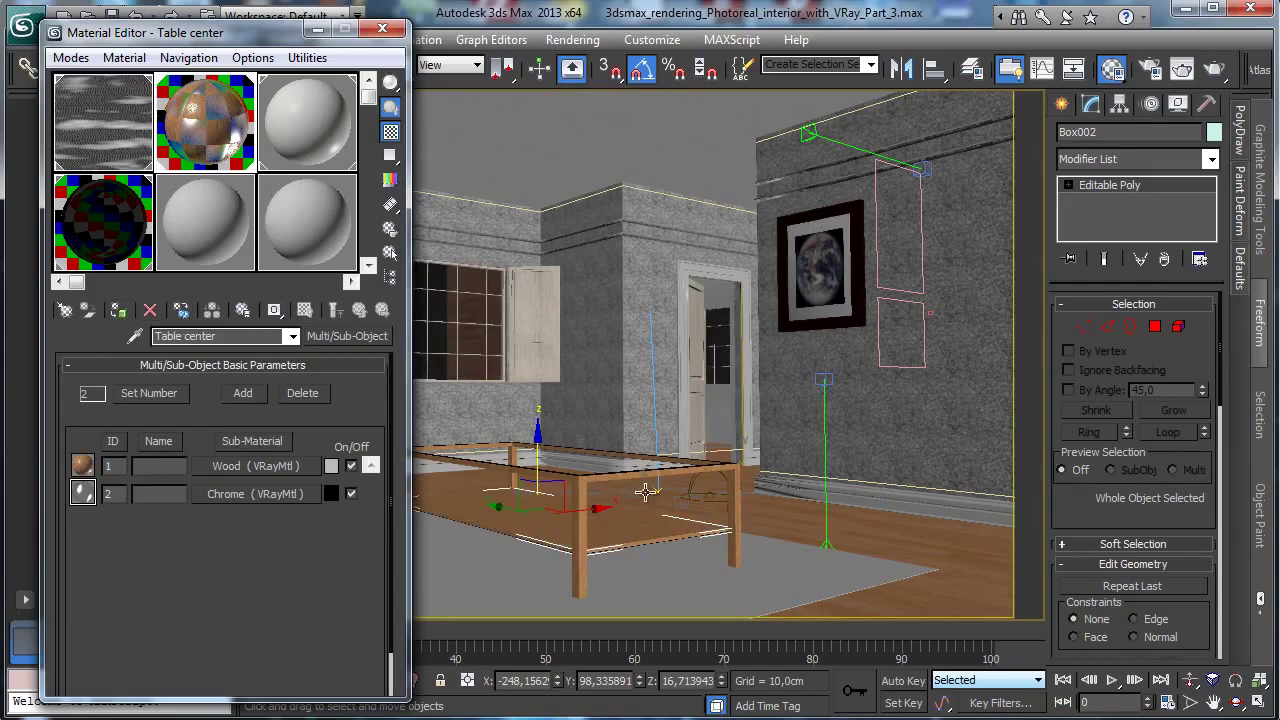
pyautogui.click(382, 28)
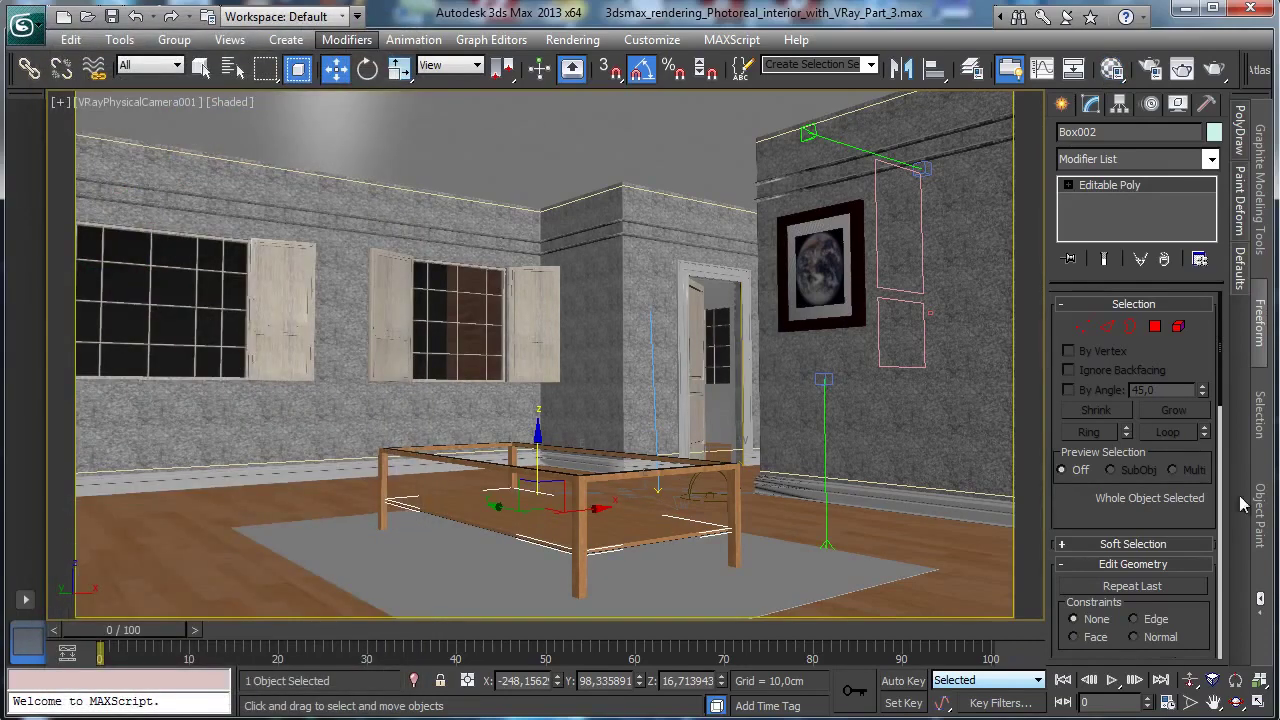
pyautogui.click(1257, 703)
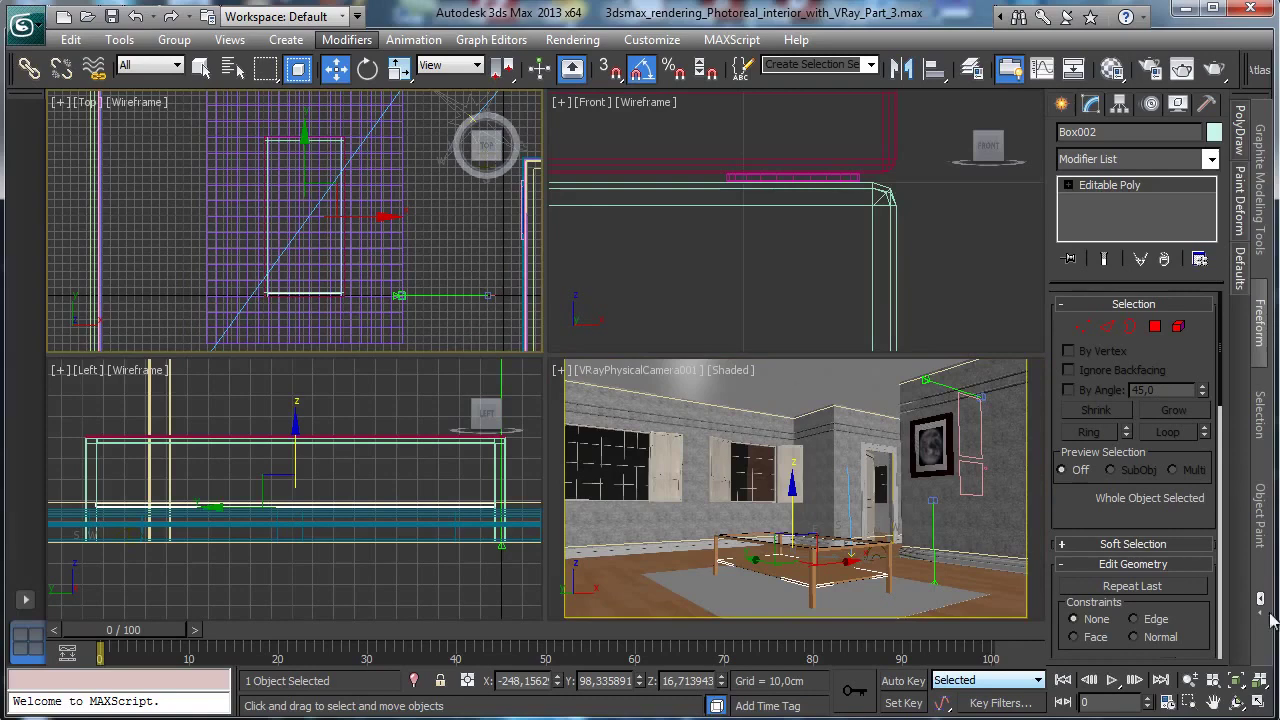
# Zoom the Top view in on the table's top-right corner.
pyautogui.click(1257, 703)
pyautogui.click(1236, 681)
pyautogui.click(1189, 703)
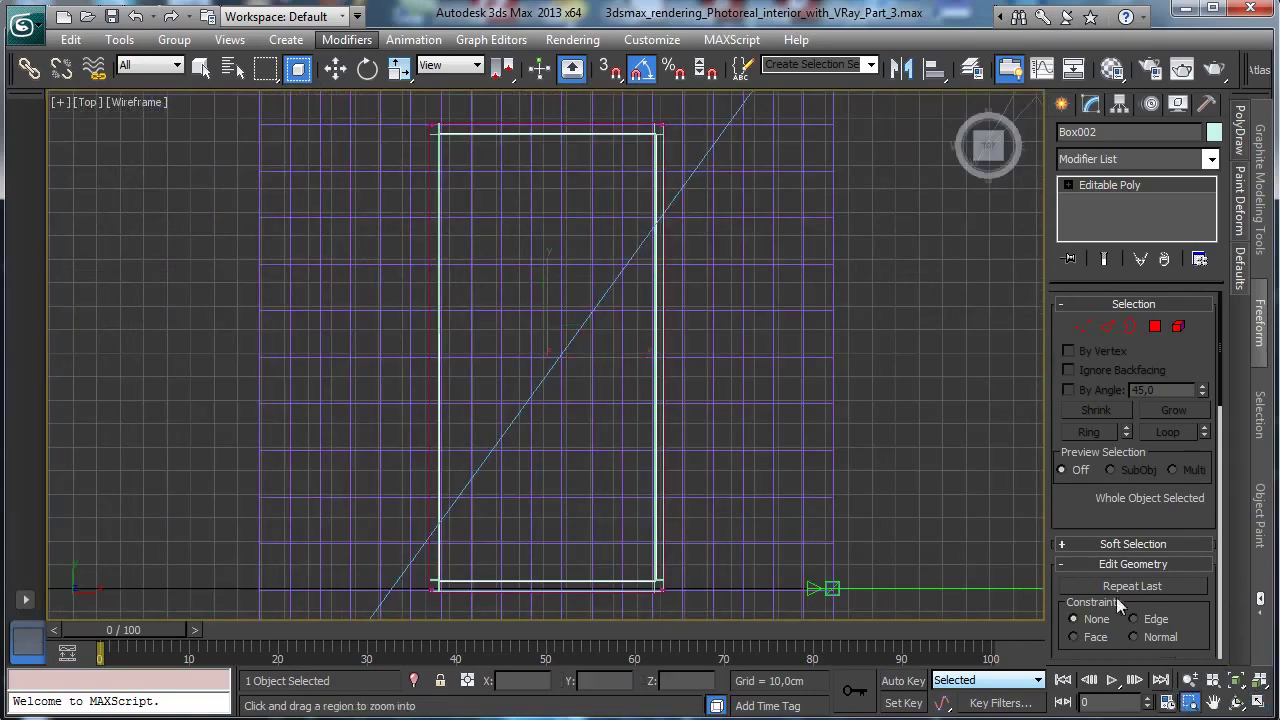
pyautogui.moveTo(660, 120); pyautogui.dragTo(688, 166)
pyautogui.moveTo(403, 149); pyautogui.dragTo(636, 371)
# Create an Extended Primitives ChamferBox at the corner, height 0,2476 and fillet 0,0583.
pyautogui.click(1062, 105)
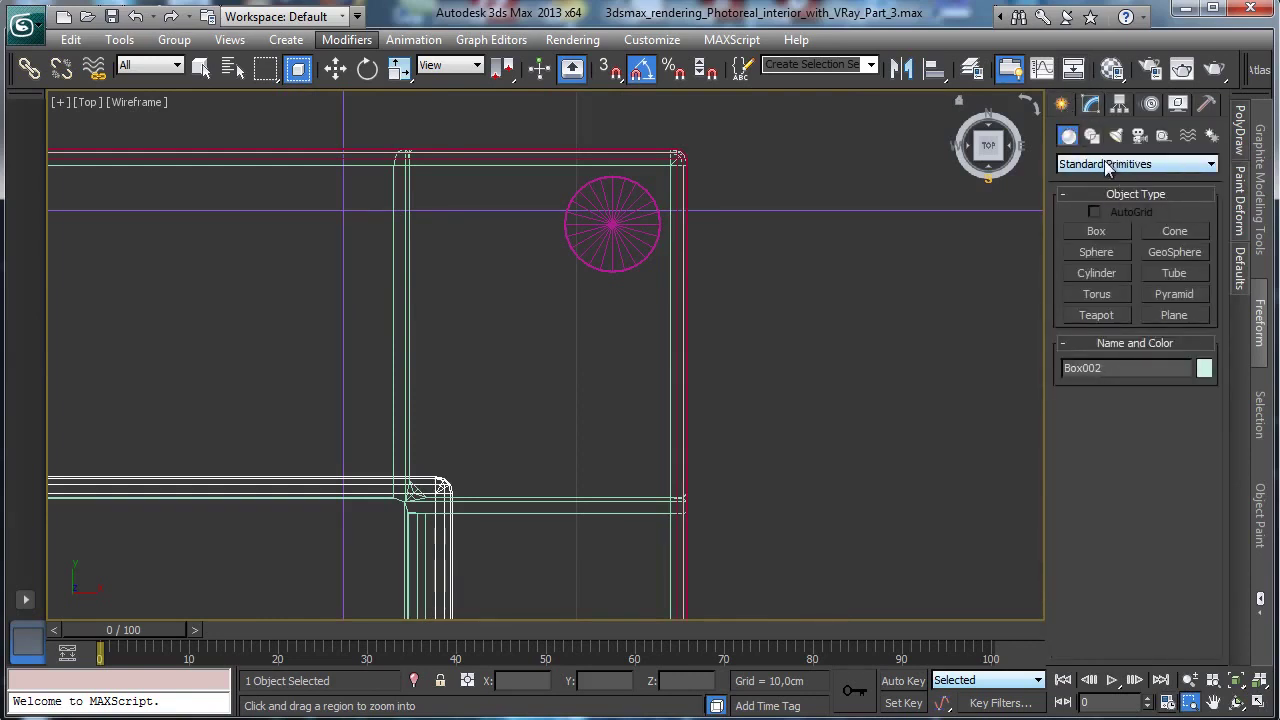
pyautogui.click(1097, 233)
pyautogui.click(1110, 164)
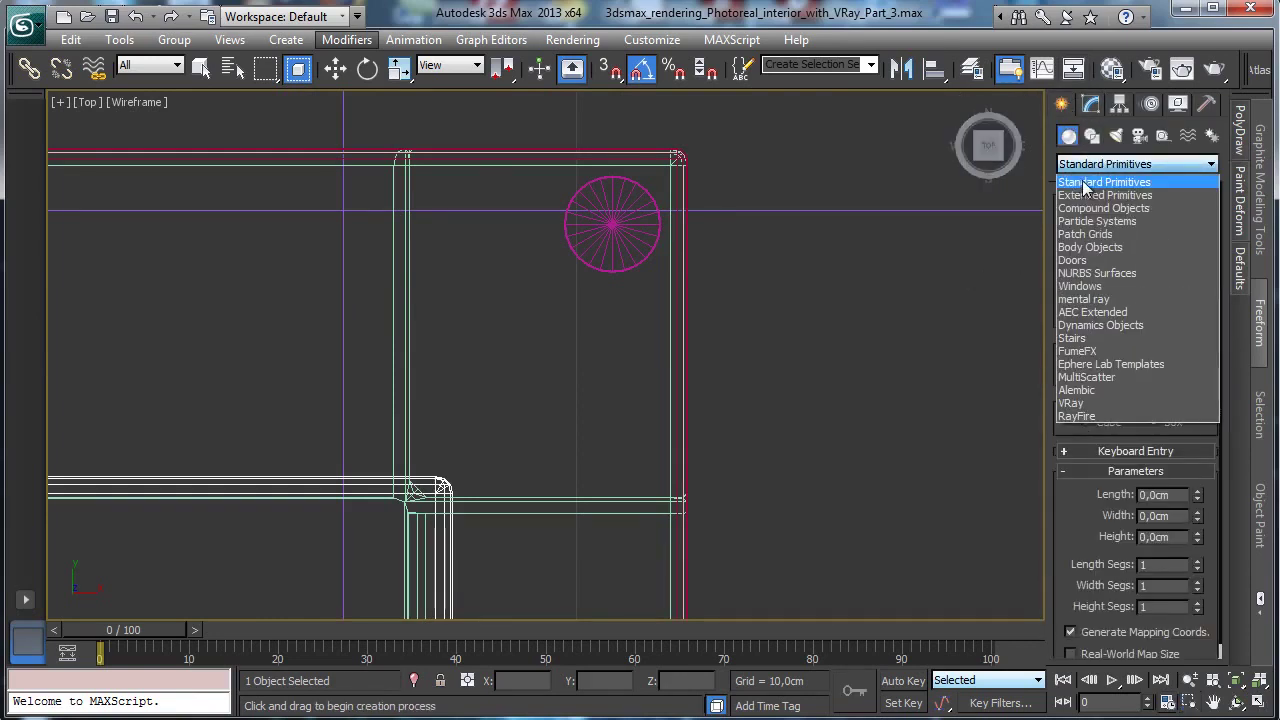
pyautogui.click(1098, 209)
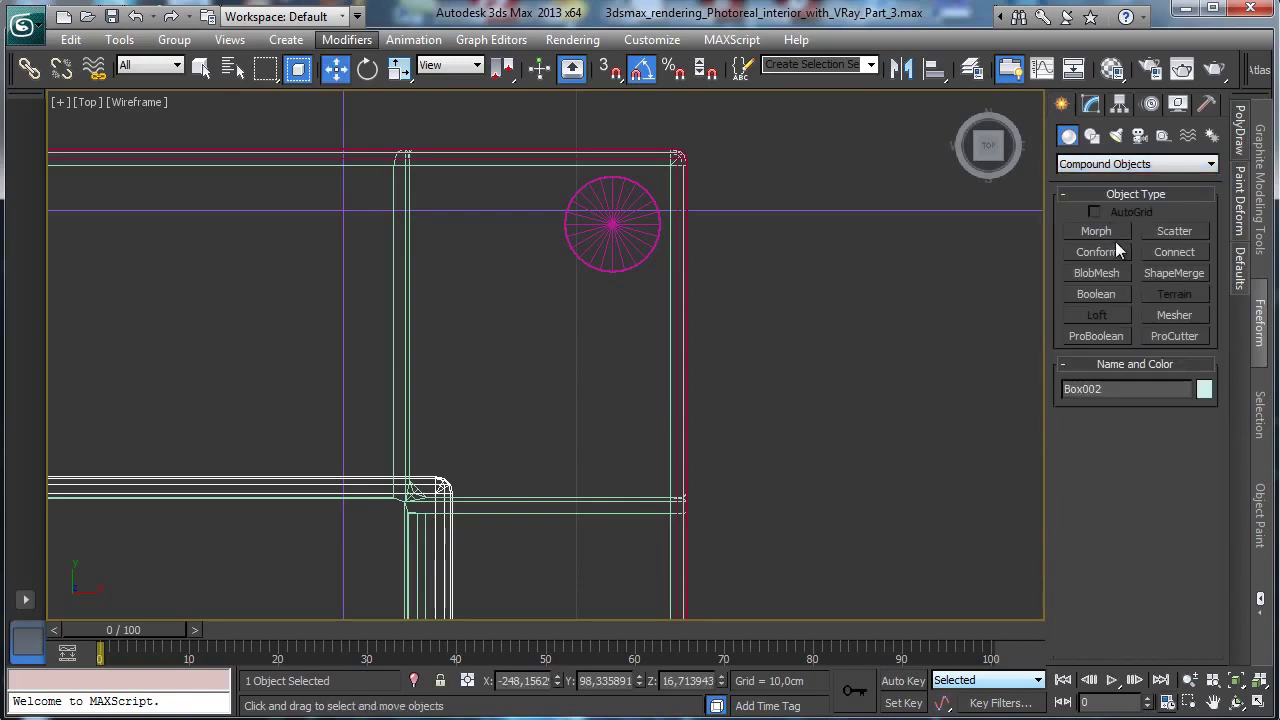
pyautogui.click(1082, 165)
pyautogui.click(1100, 192)
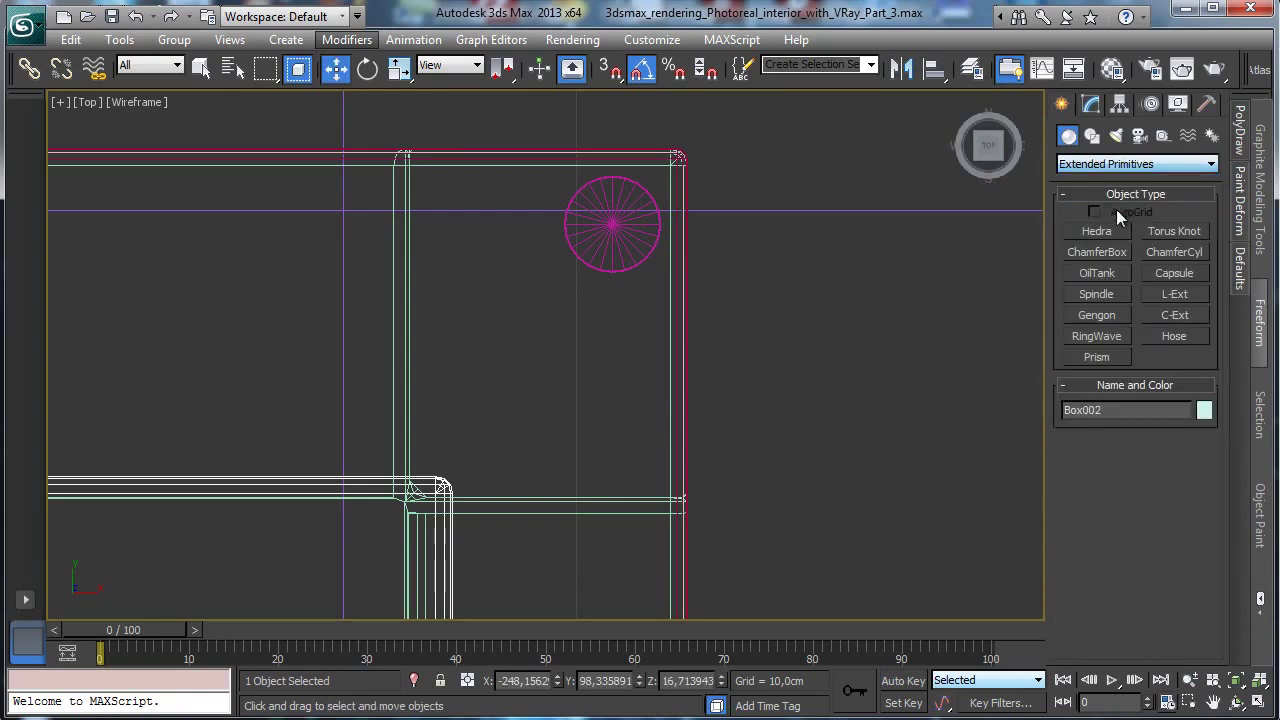
pyautogui.click(1097, 252)
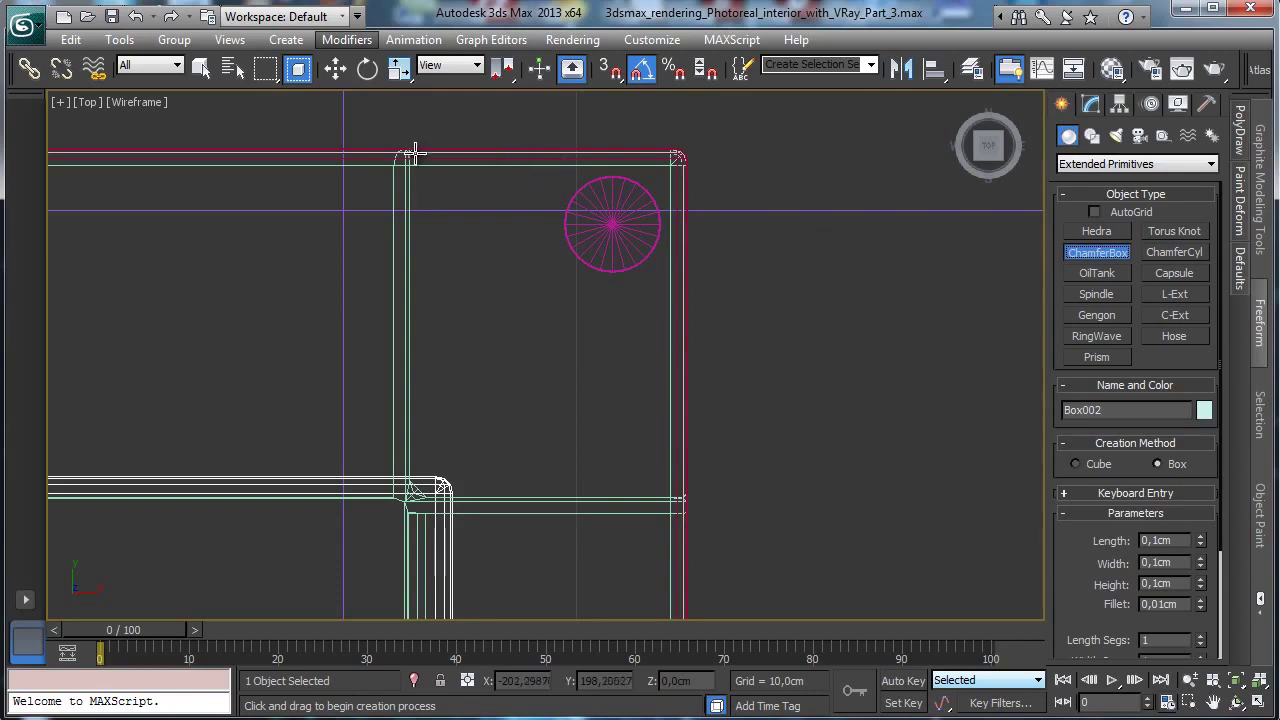
pyautogui.moveTo(378, 142); pyautogui.dragTo(487, 318)
pyautogui.moveTo(525, 373); pyautogui.dragTo(701, 515)
pyautogui.click(701, 508)
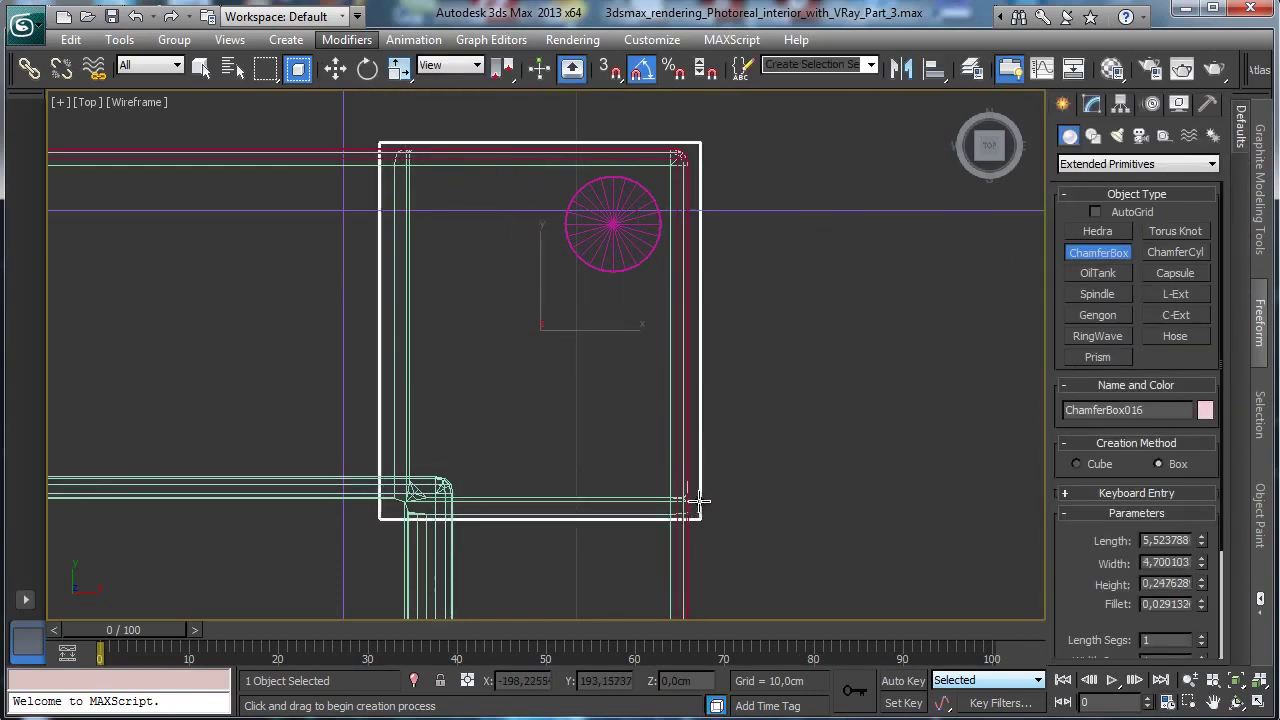
pyautogui.click(1091, 104)
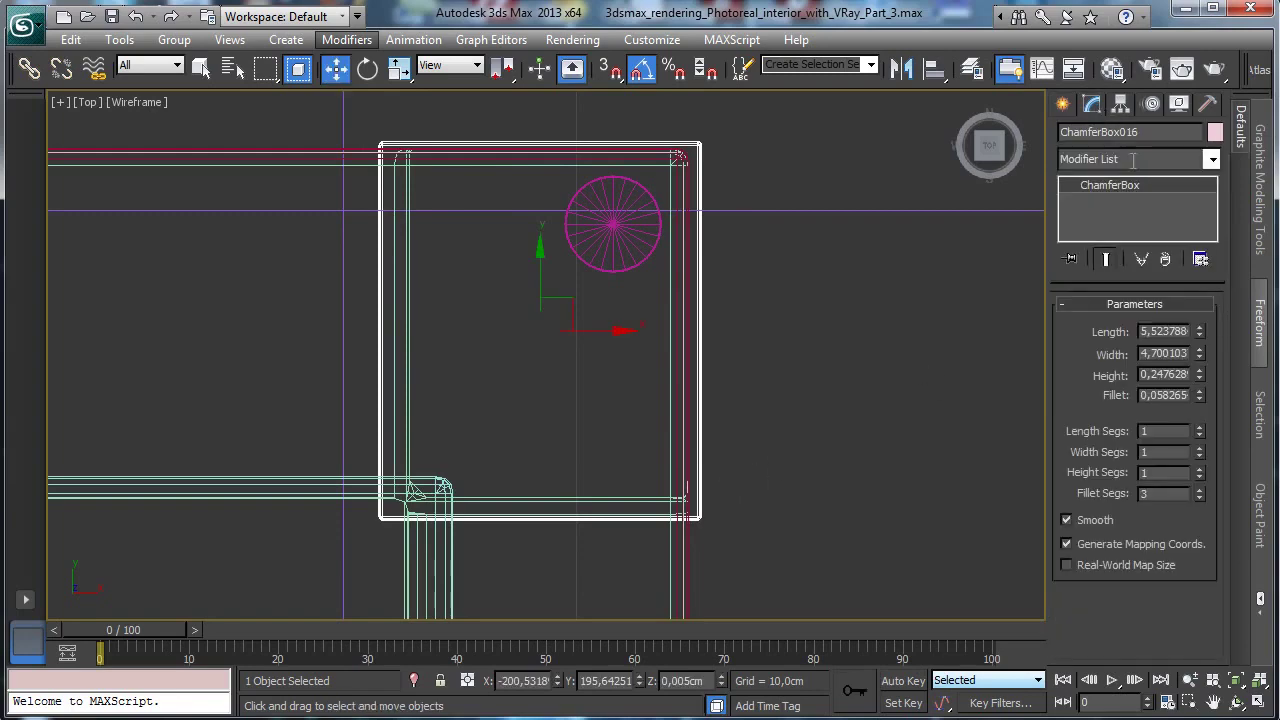
# Move ChamferBox016 up into place and raise its height to 2.247628.
pyautogui.click(1258, 701)
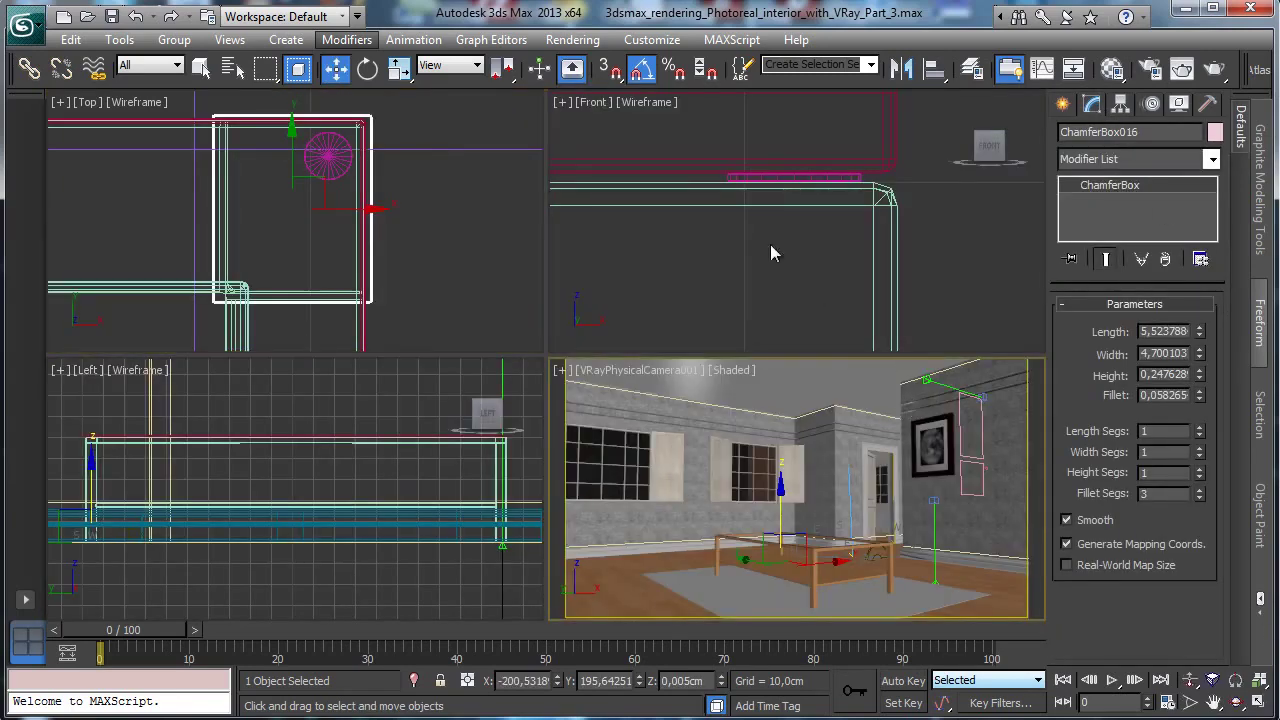
pyautogui.rightClick(717, 250)
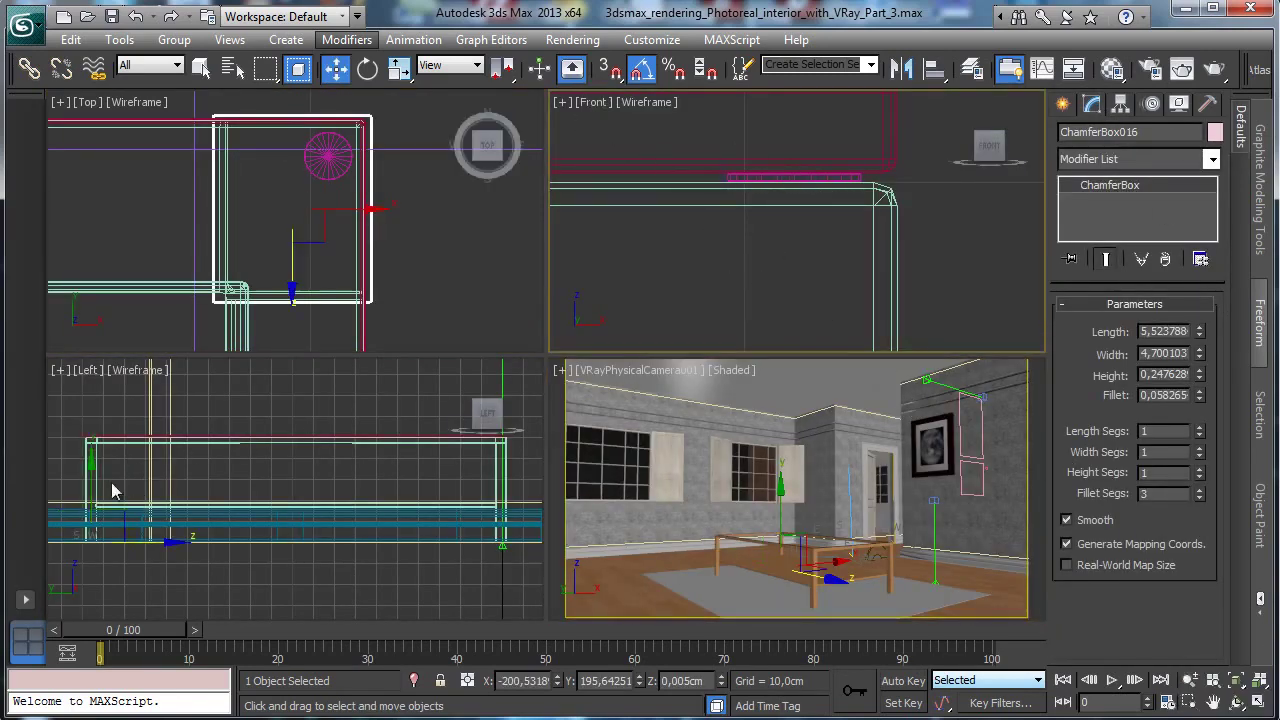
pyautogui.moveTo(112, 490); pyautogui.dragTo(104, 450)
pyautogui.rightClick(977, 343)
pyautogui.click(1238, 681)
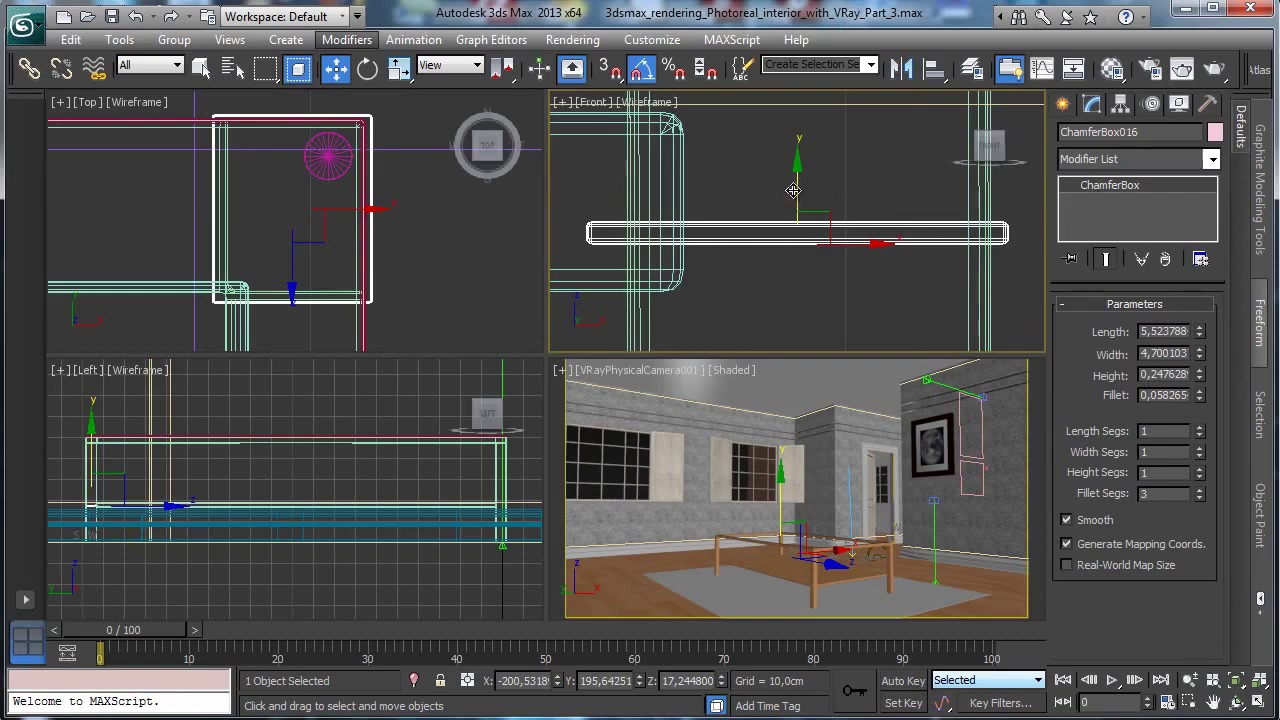
pyautogui.moveTo(793, 190); pyautogui.dragTo(789, 250)
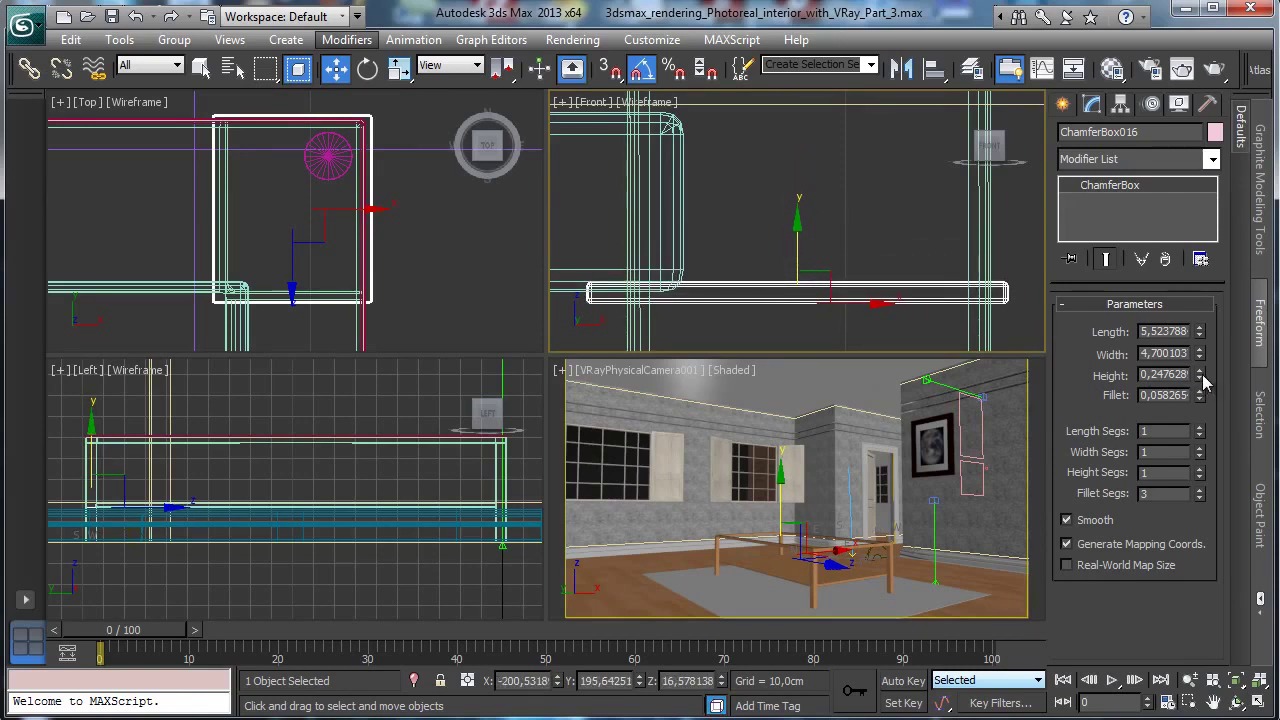
pyautogui.moveTo(1203, 380); pyautogui.dragTo(1221, 175)
pyautogui.click(778, 459)
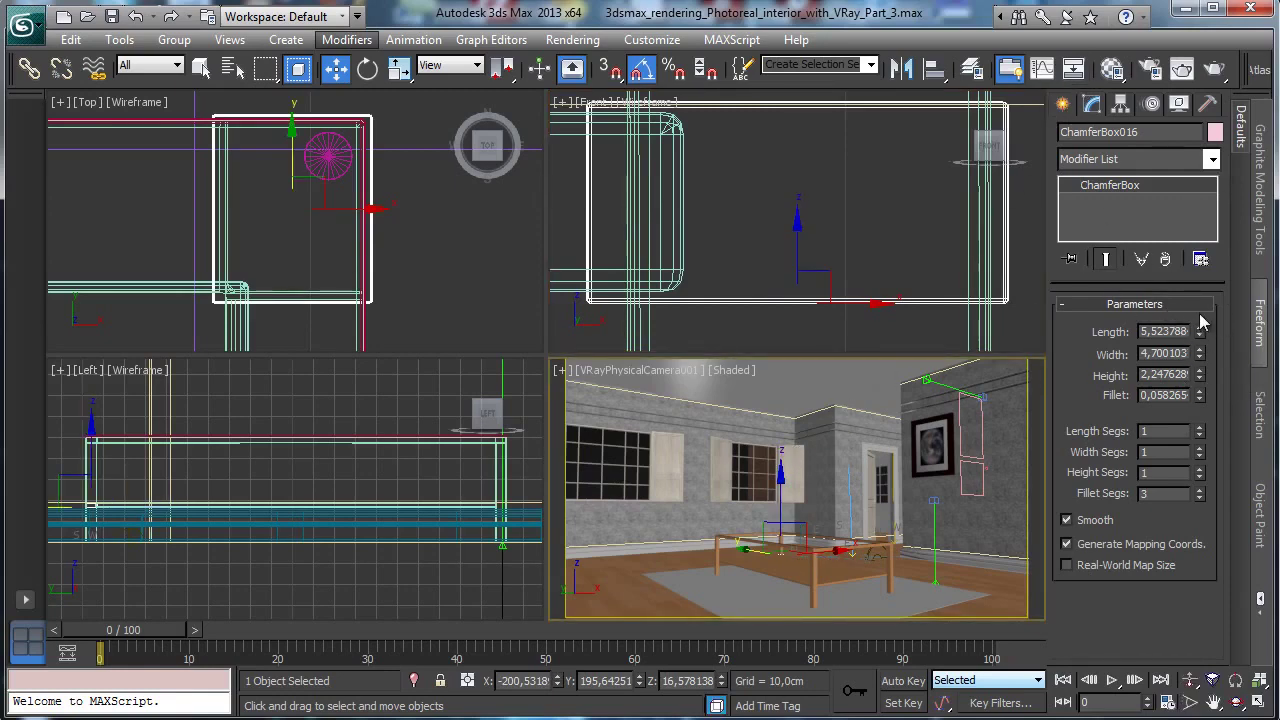
# Add a Material modifier with ID 2 for the Chrome sub-material of Table center.
pyautogui.click(1211, 160)
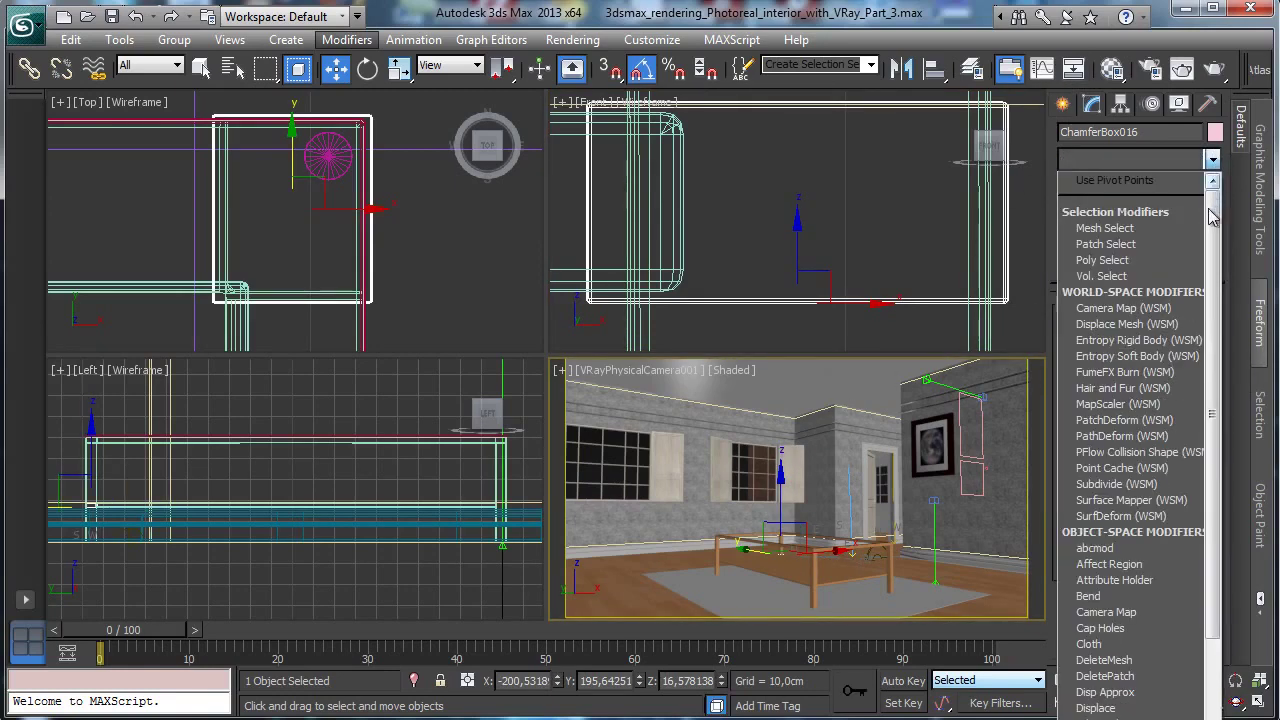
pyautogui.moveTo(1215, 195); pyautogui.dragTo(1217, 551)
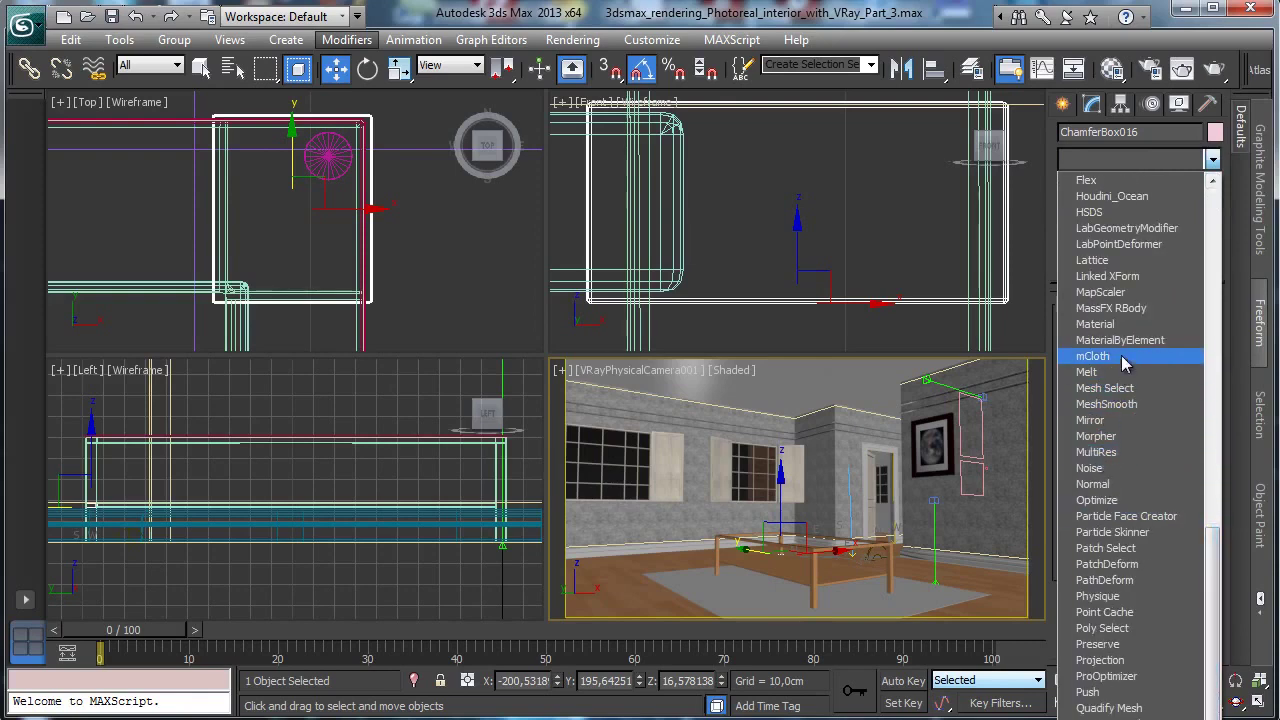
pyautogui.click(1118, 324)
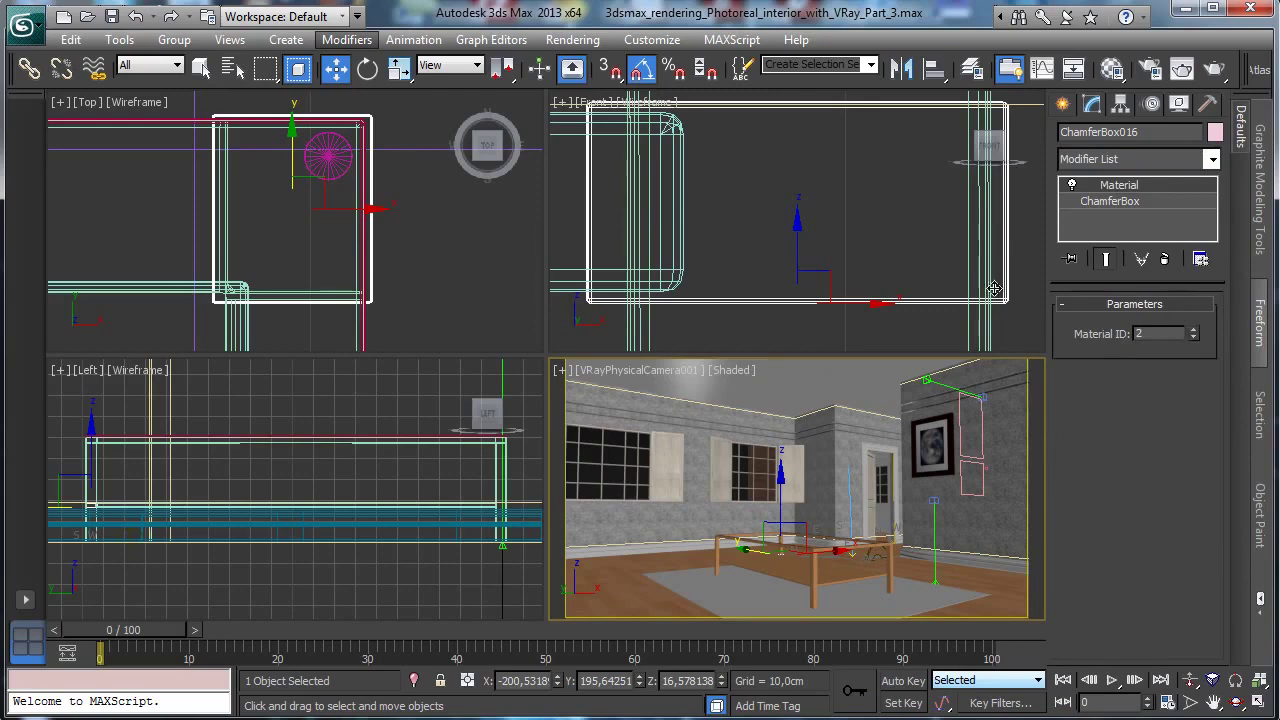
pyautogui.click(1111, 68)
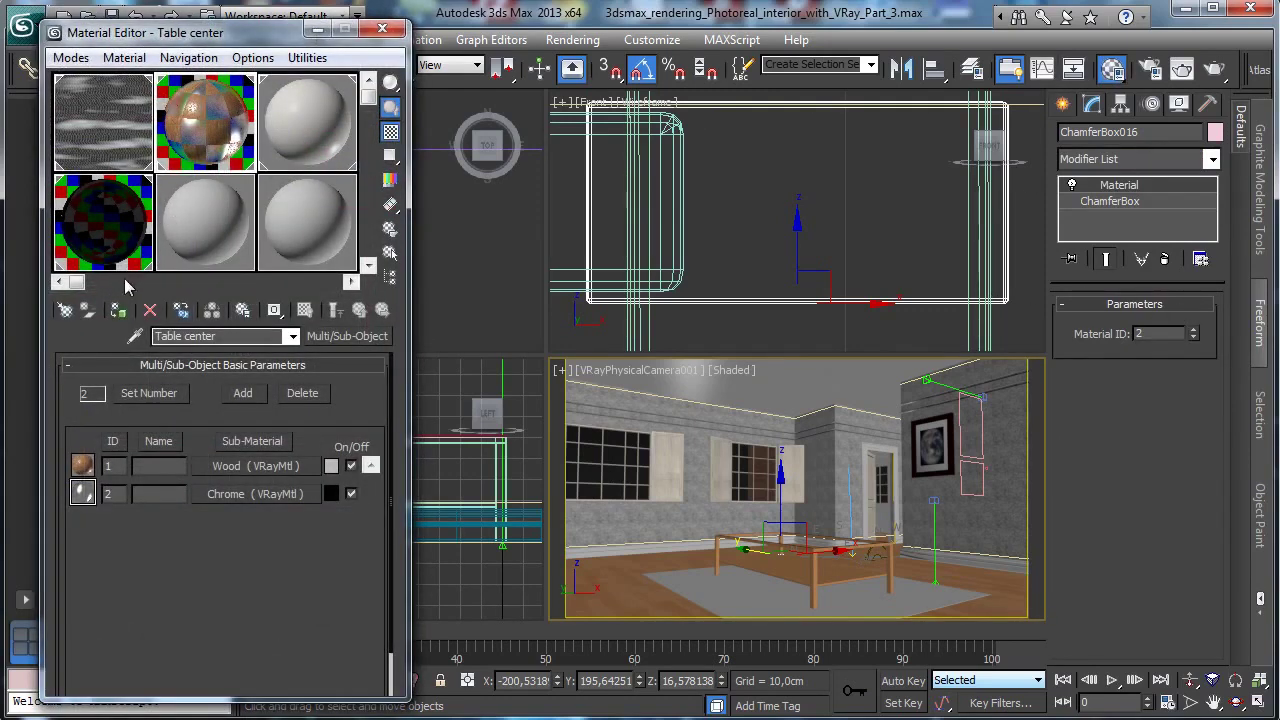
pyautogui.click(382, 28)
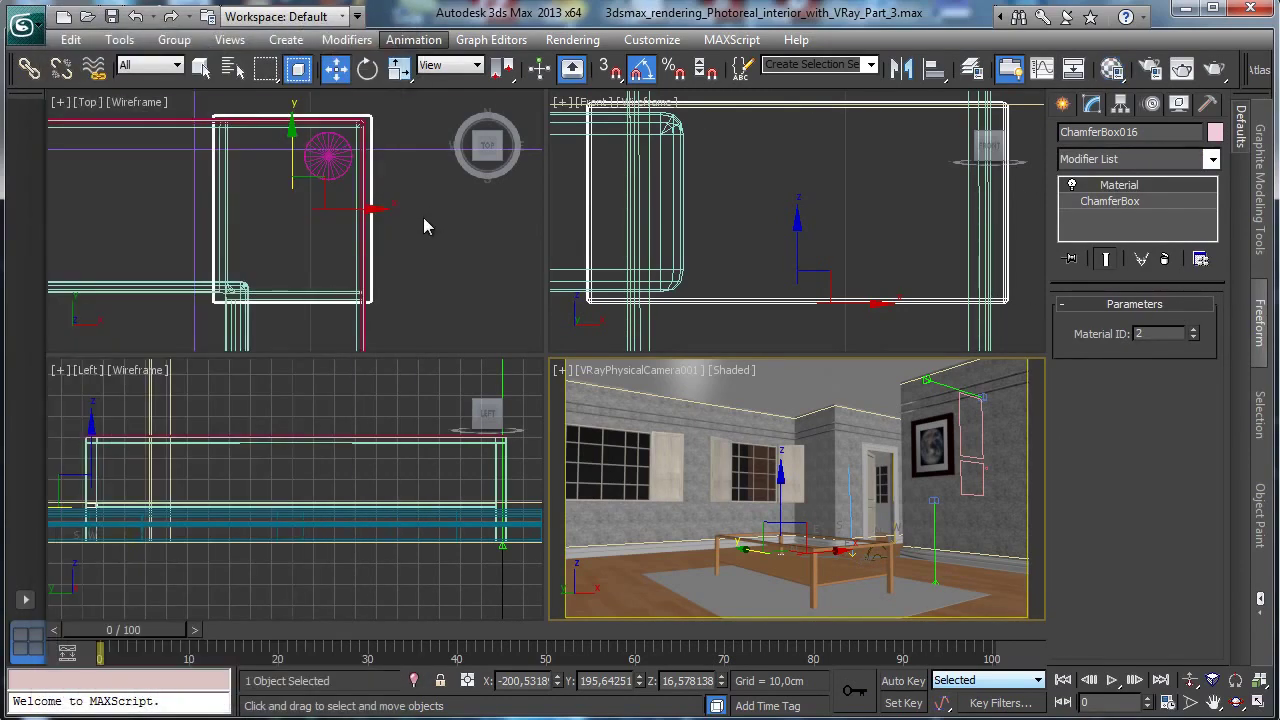
# Instance-clone the chrome chamfer box to the left and slide it into the table corner.
pyautogui.rightClick(420, 213)
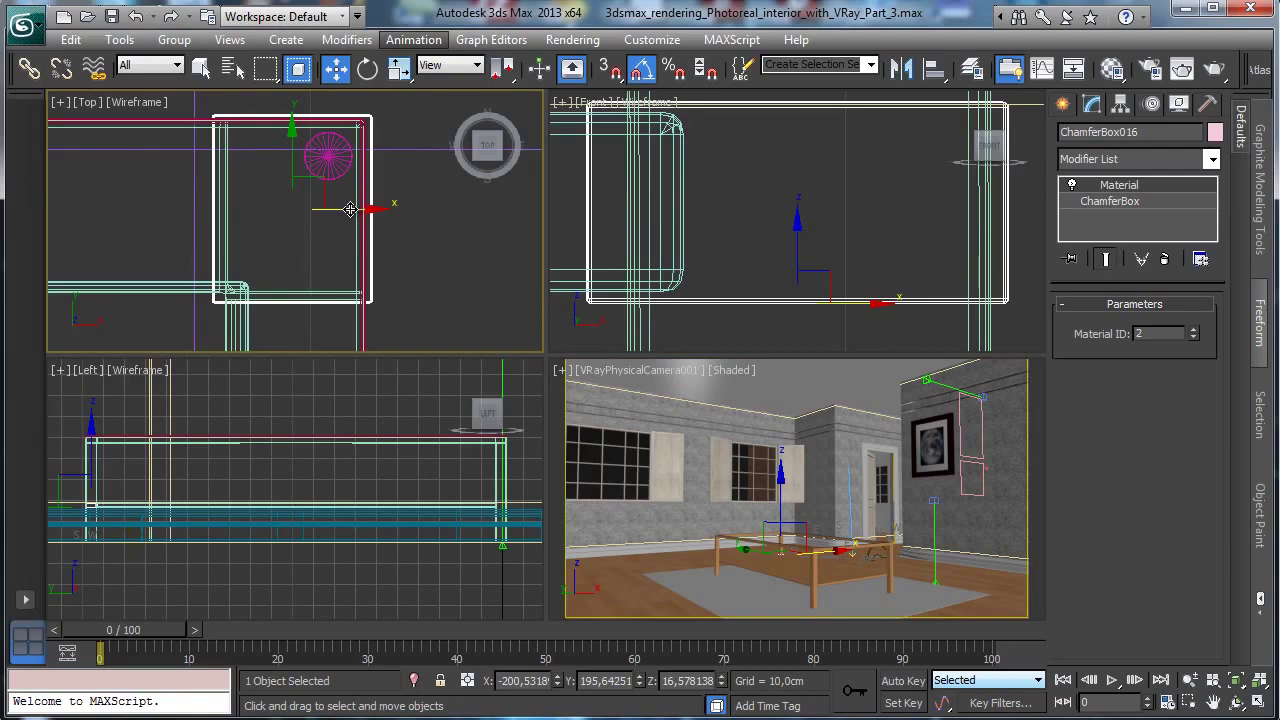
pyautogui.keyDown('shift'); pyautogui.moveTo(350, 209); pyautogui.dragTo(147, 209); pyautogui.keyUp('shift')
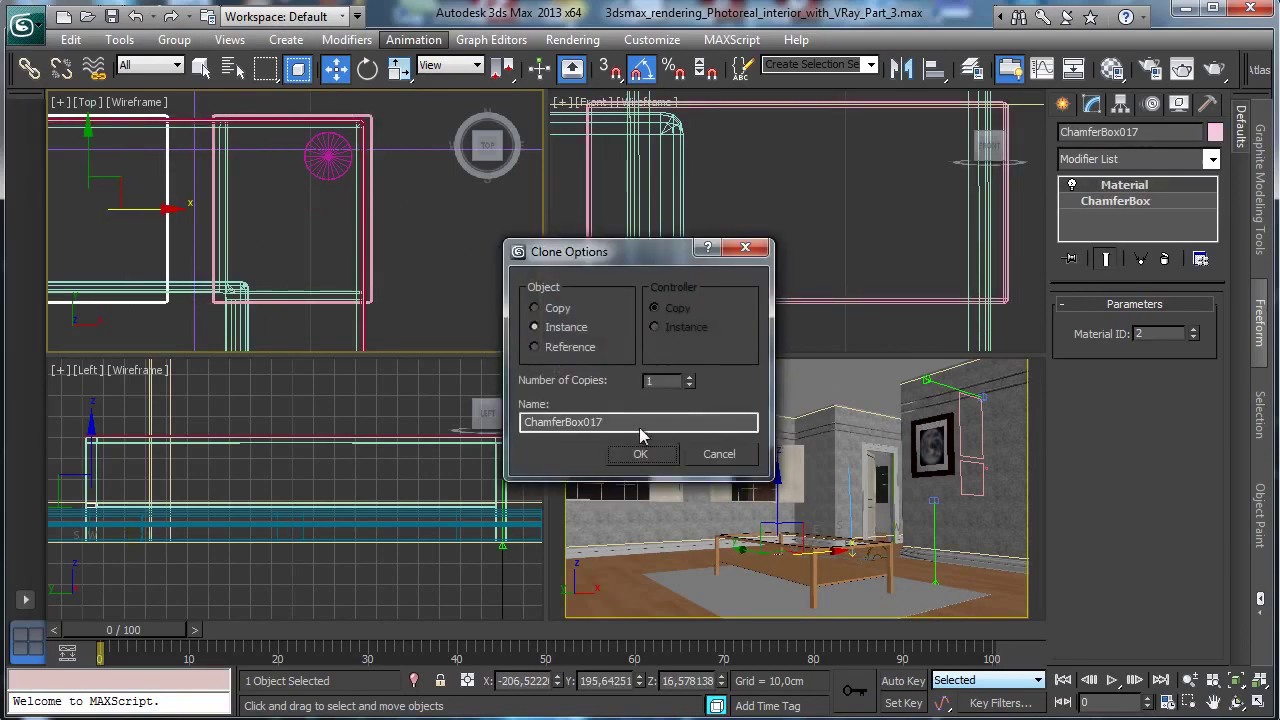
pyautogui.click(640, 453)
pyautogui.click(1236, 680)
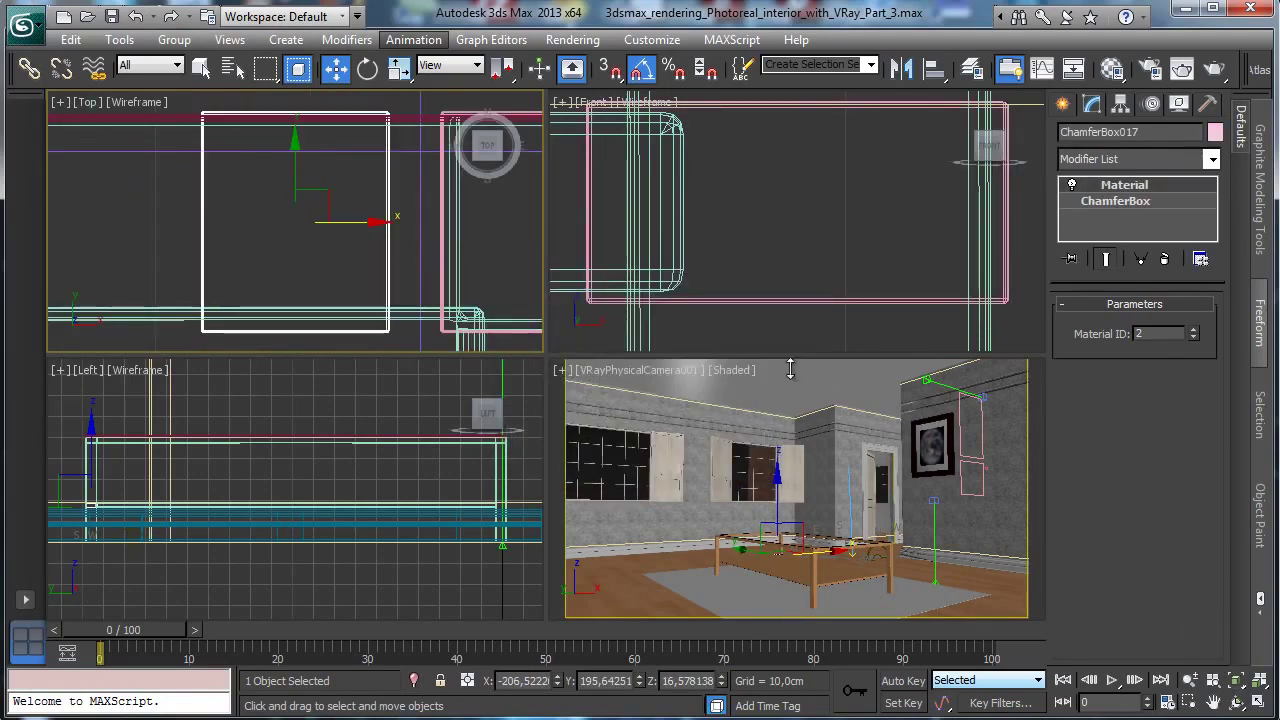
pyautogui.click(1189, 680)
pyautogui.moveTo(180, 262); pyautogui.dragTo(376, 497)
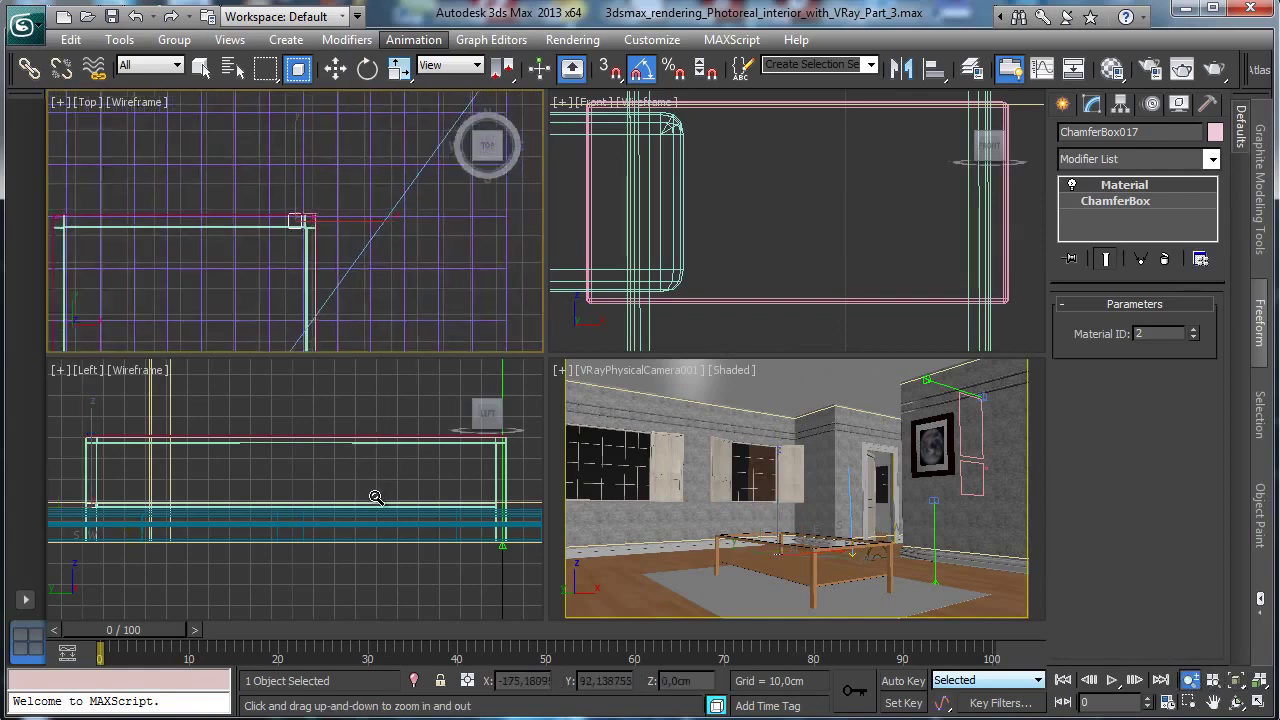
pyautogui.click(335, 67)
pyautogui.moveTo(350, 220); pyautogui.dragTo(122, 223)
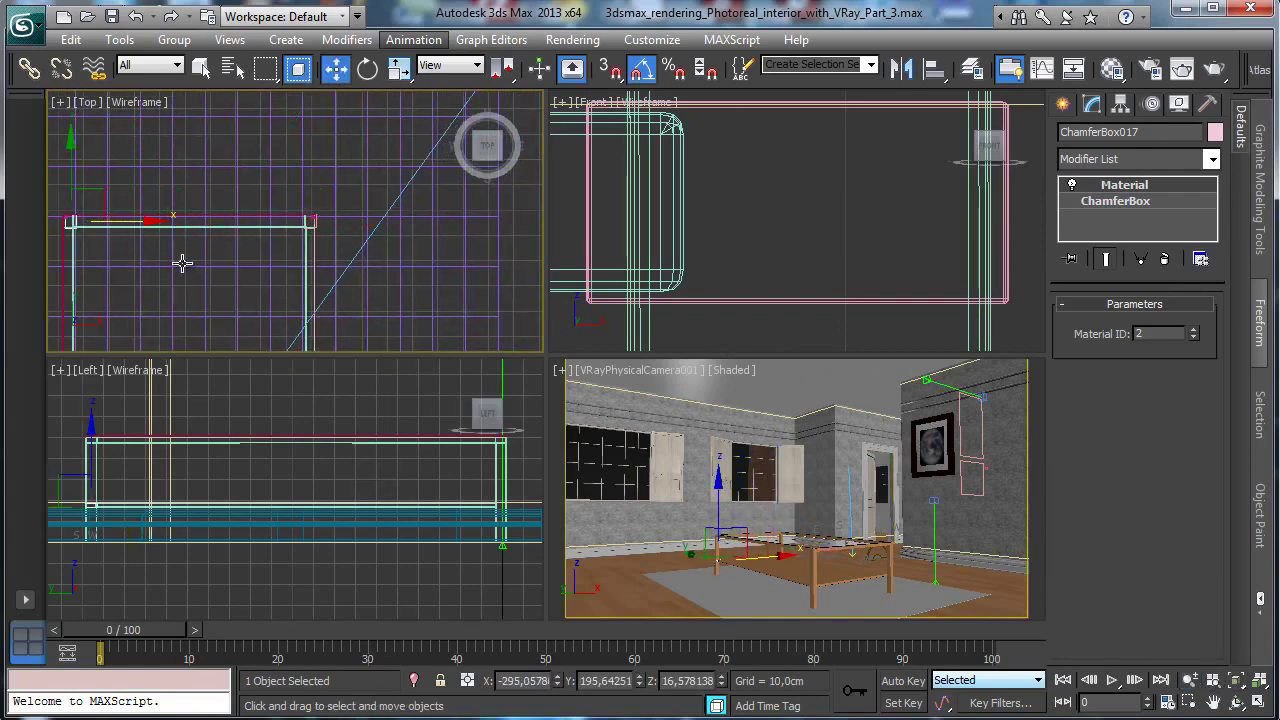
pyautogui.click(1237, 681)
pyautogui.moveTo(370, 240); pyautogui.dragTo(330, 240)
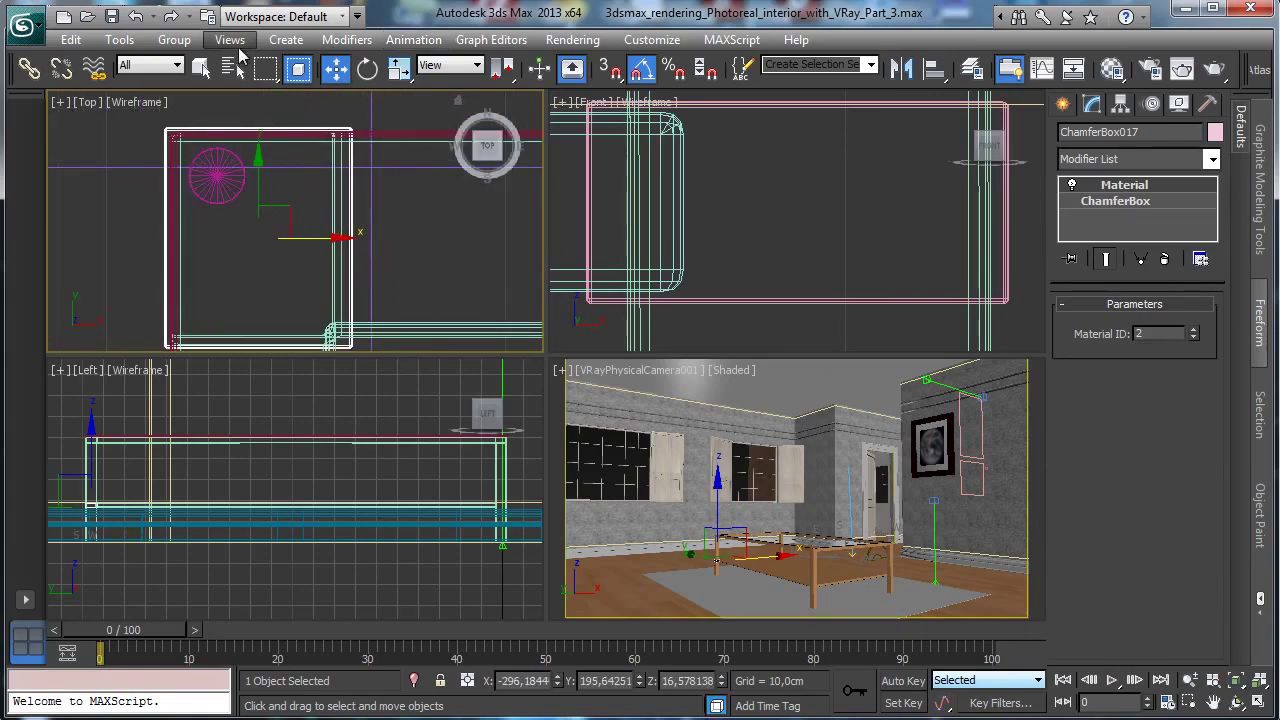
# Select both chamfer boxes including ChamferBox016 and instance-clone them to the right.
pyautogui.click(229, 66)
pyautogui.keyDown('ctrl'); pyautogui.click(380, 280); pyautogui.keyUp('ctrl')
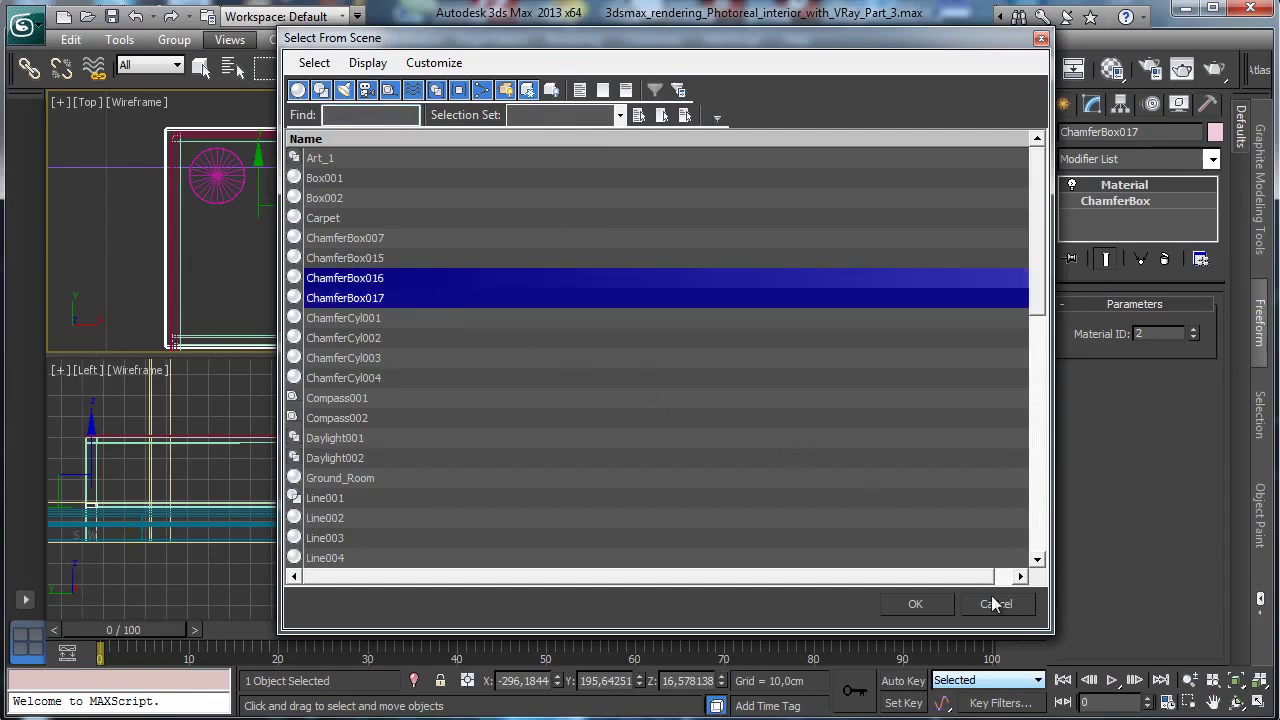
pyautogui.click(915, 603)
pyautogui.click(311, 505)
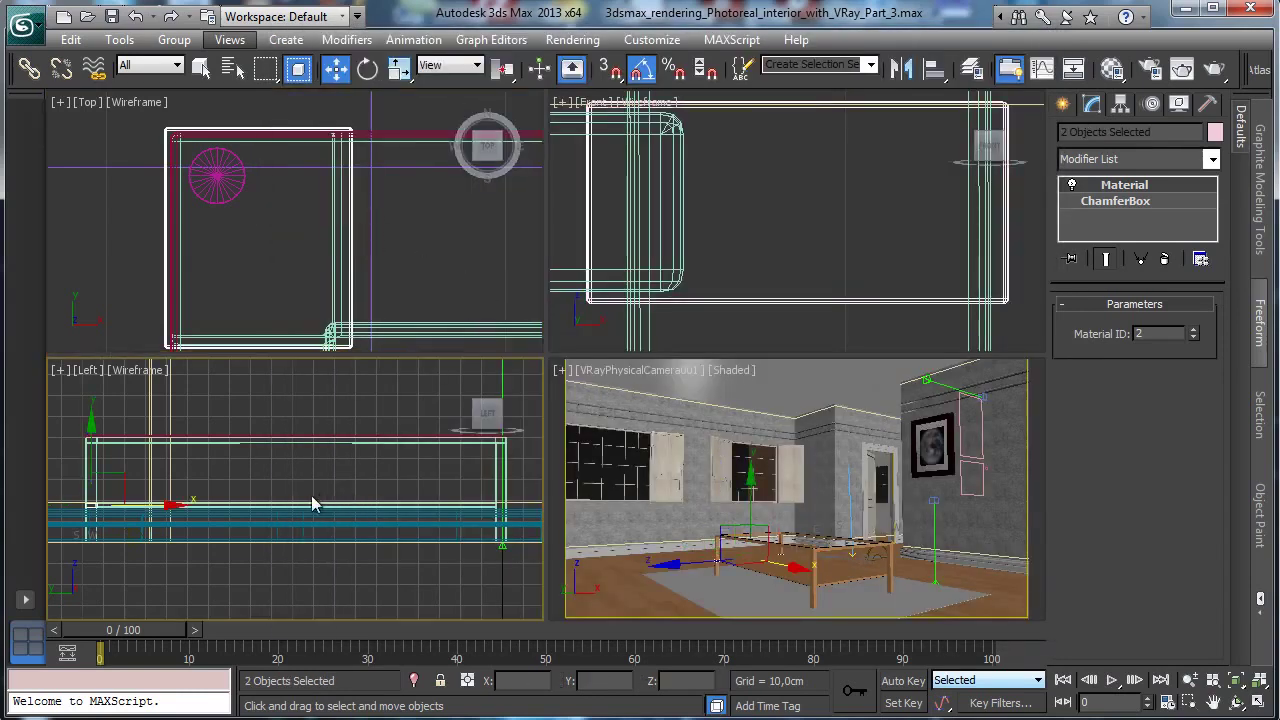
pyautogui.moveTo(157, 505)
pyautogui.keyDown('shift'); pyautogui.mouseDown()
pyautogui.moveTo(468, 514)
pyautogui.moveTo(560, 540)
pyautogui.moveTo(545, 478)
pyautogui.mouseUp(); pyautogui.keyUp('shift')
pyautogui.click(640, 444)
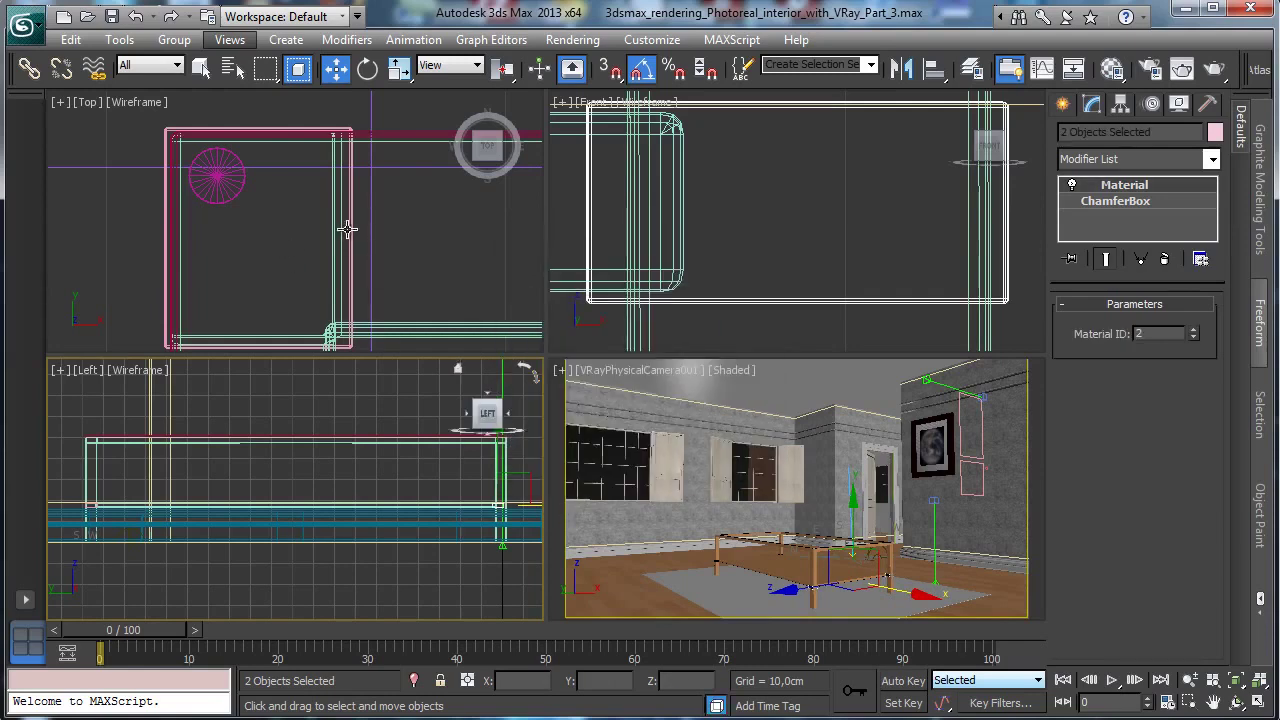
# Nudge the new pieces down in Y via Transform Type-In, save, and start a test render.
pyautogui.click(1236, 681)
pyautogui.click(1189, 702)
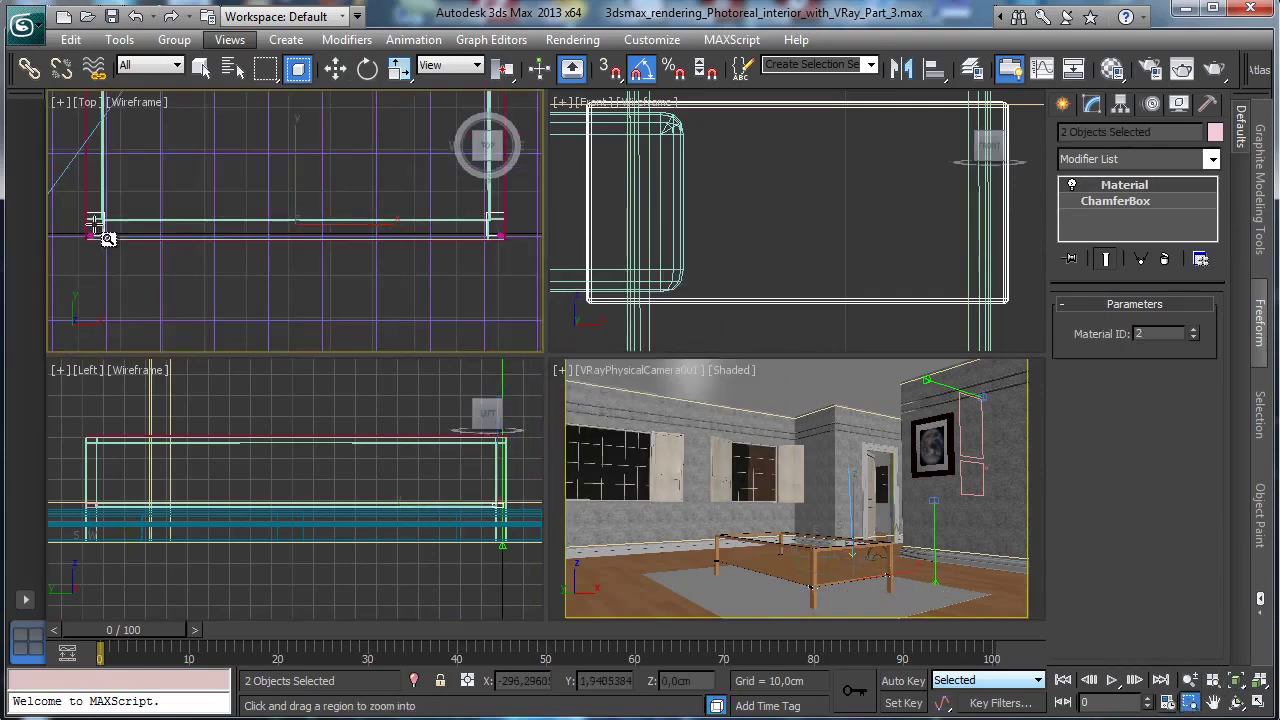
pyautogui.moveTo(72, 198); pyautogui.dragTo(153, 268)
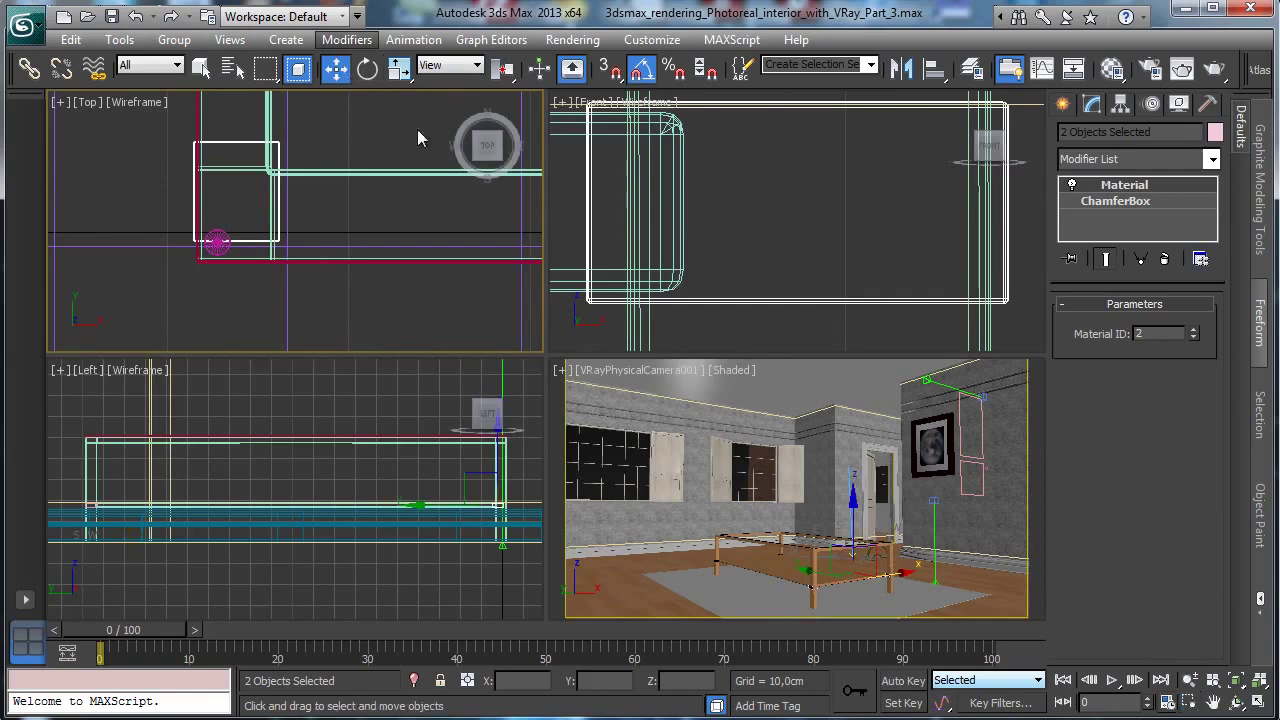
pyautogui.rightClick(336, 68)
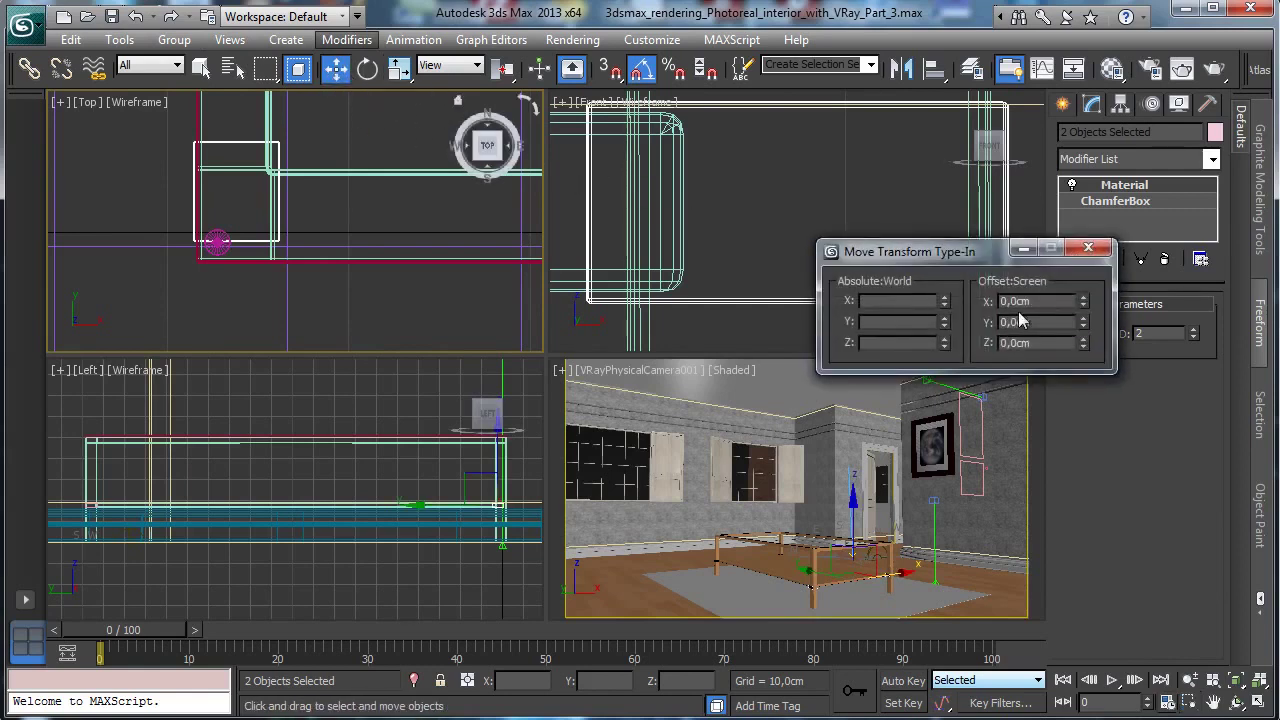
pyautogui.moveTo(1083, 328); pyautogui.dragTo(1085, 355)
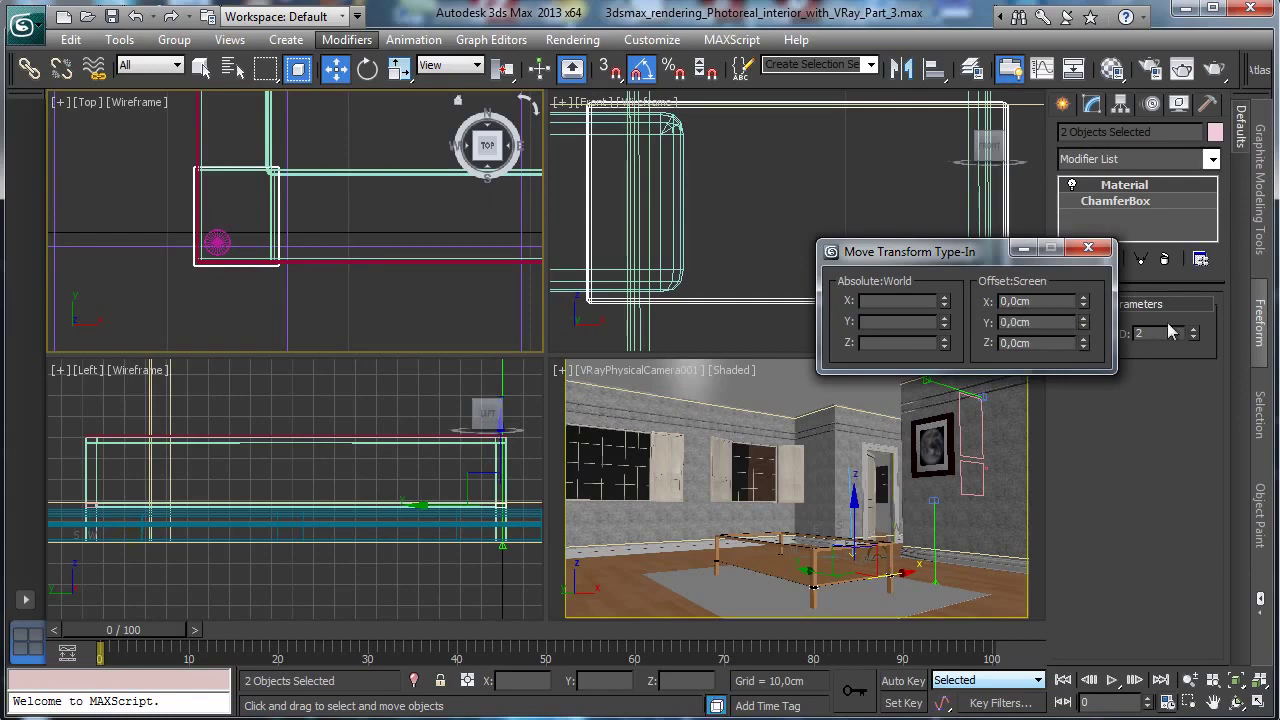
pyautogui.click(1088, 247)
pyautogui.click(111, 16)
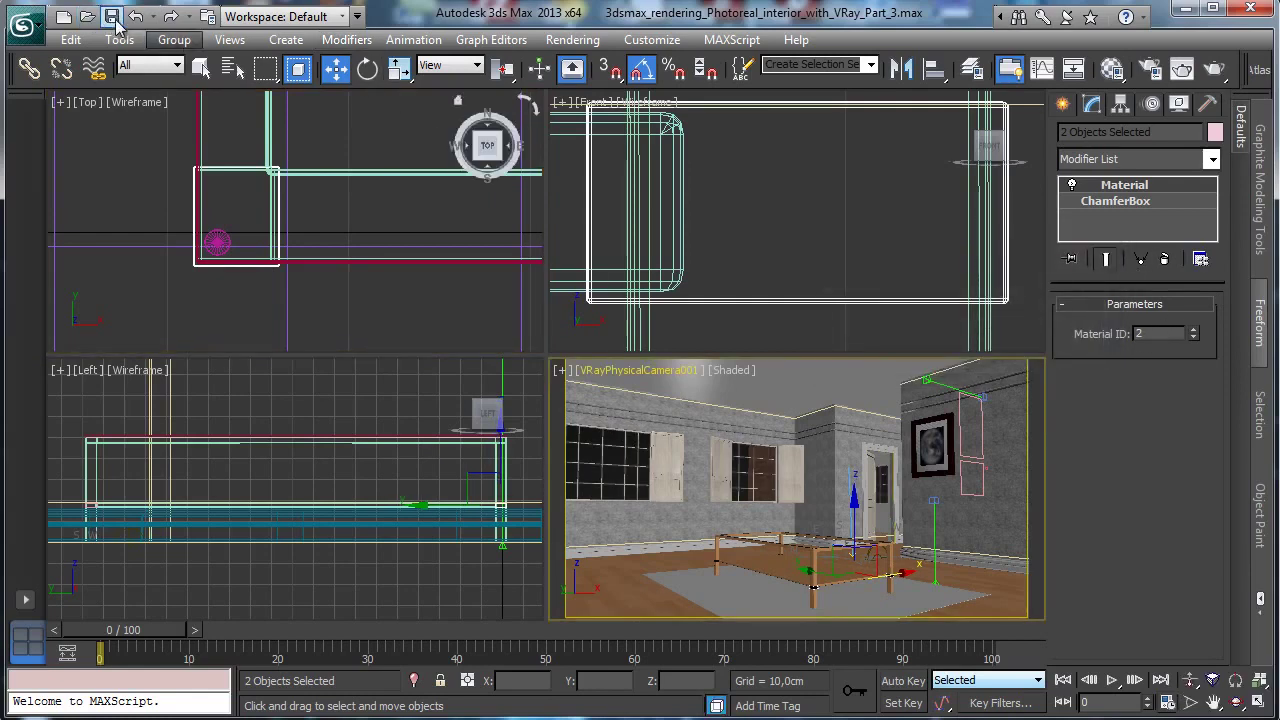
pyautogui.click(1213, 68)
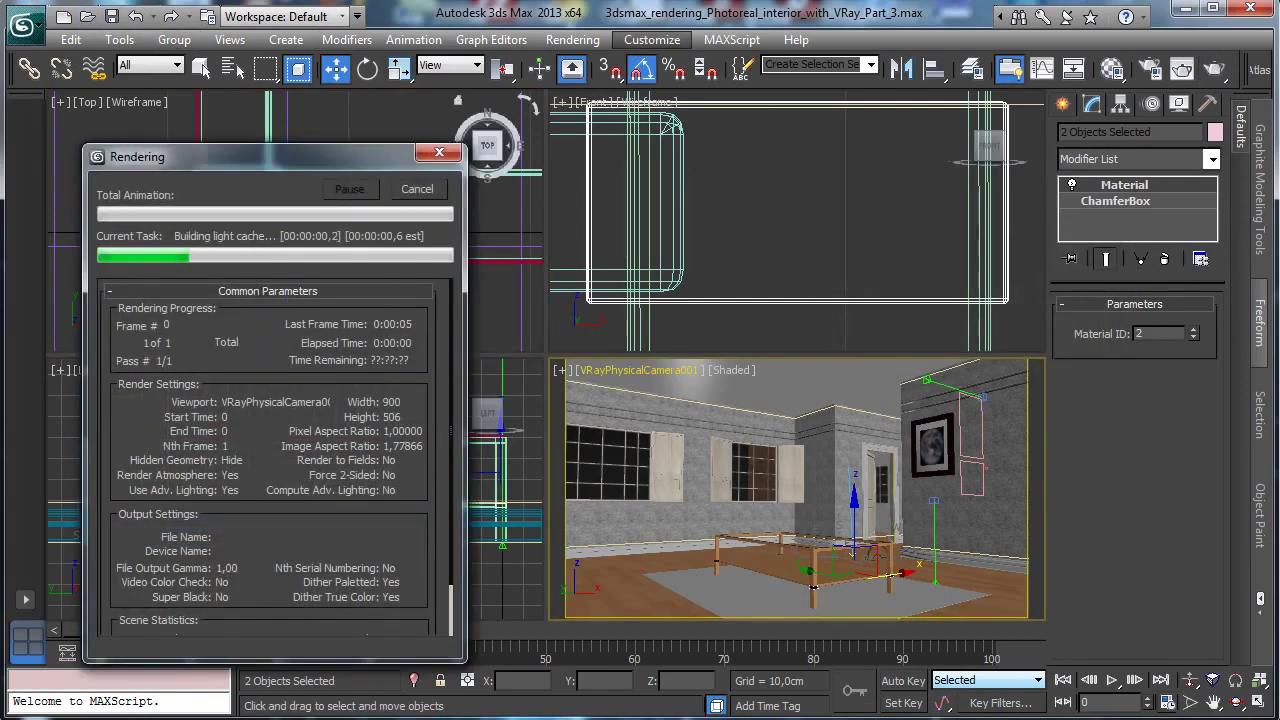
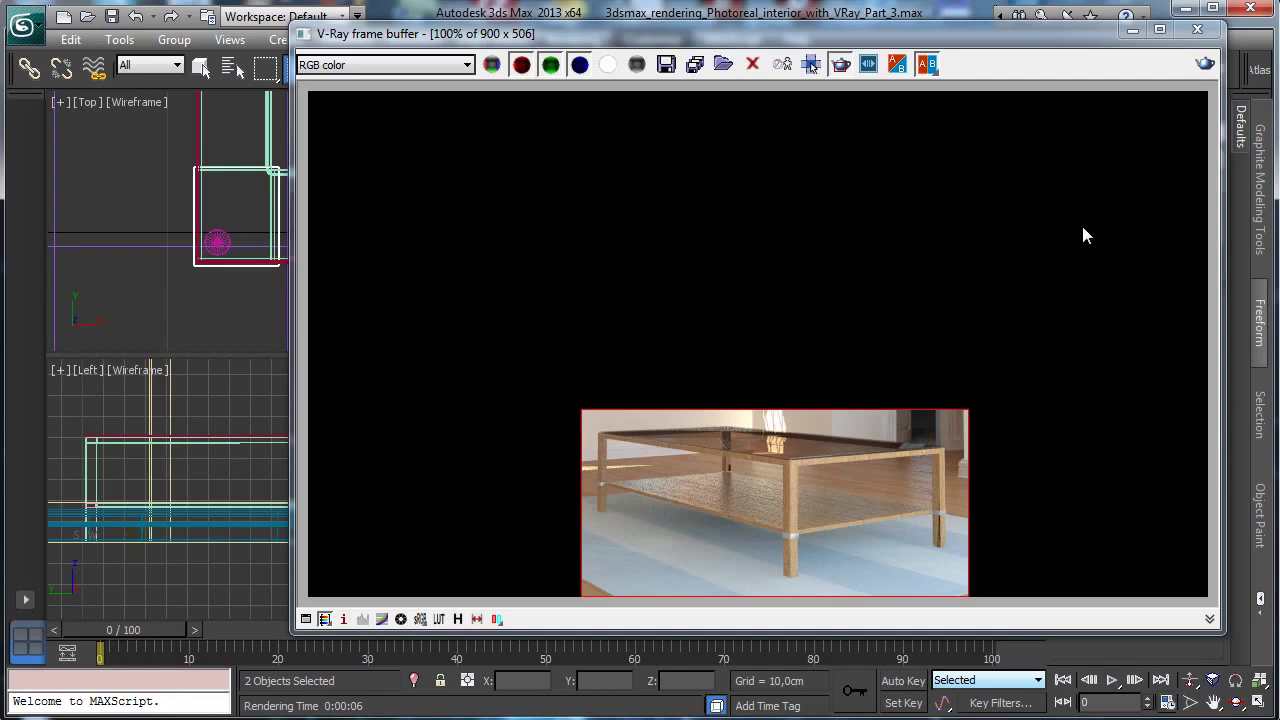
# Move the V-Ray frame buffer aside and close it to return to the four viewports.
pyautogui.moveTo(1068, 41); pyautogui.dragTo(943, 88)
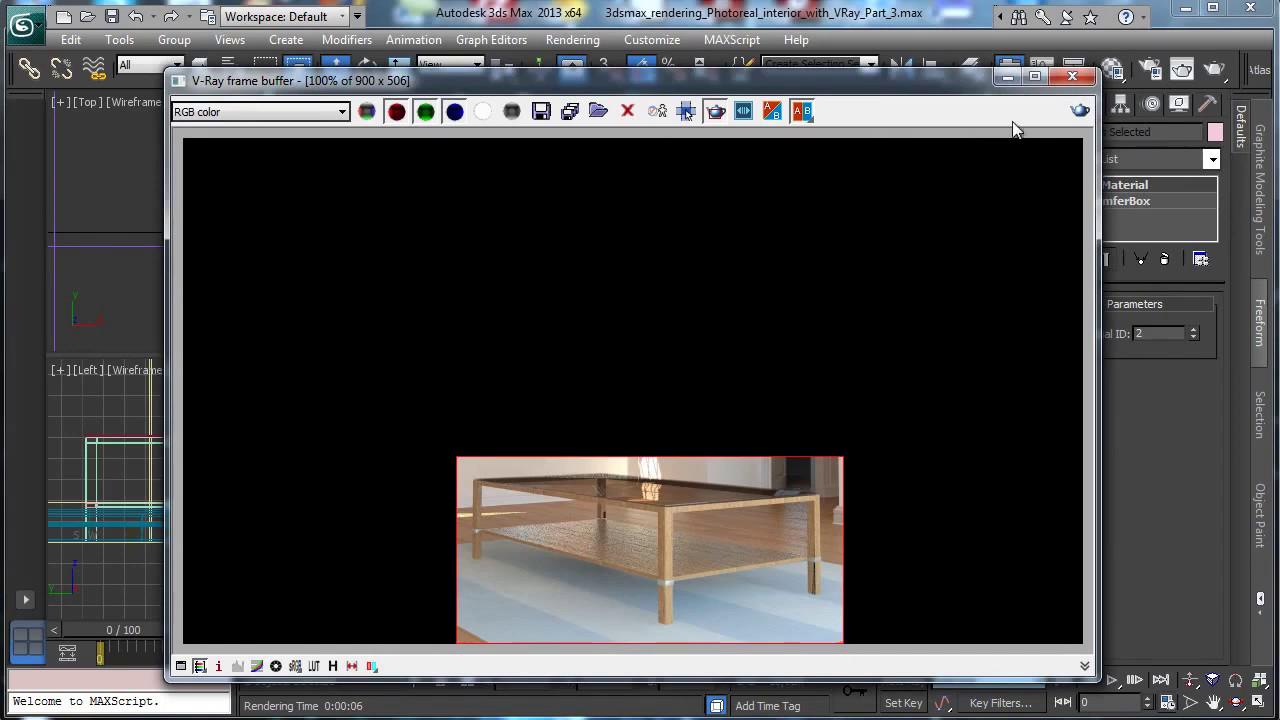
pyautogui.click(1008, 76)
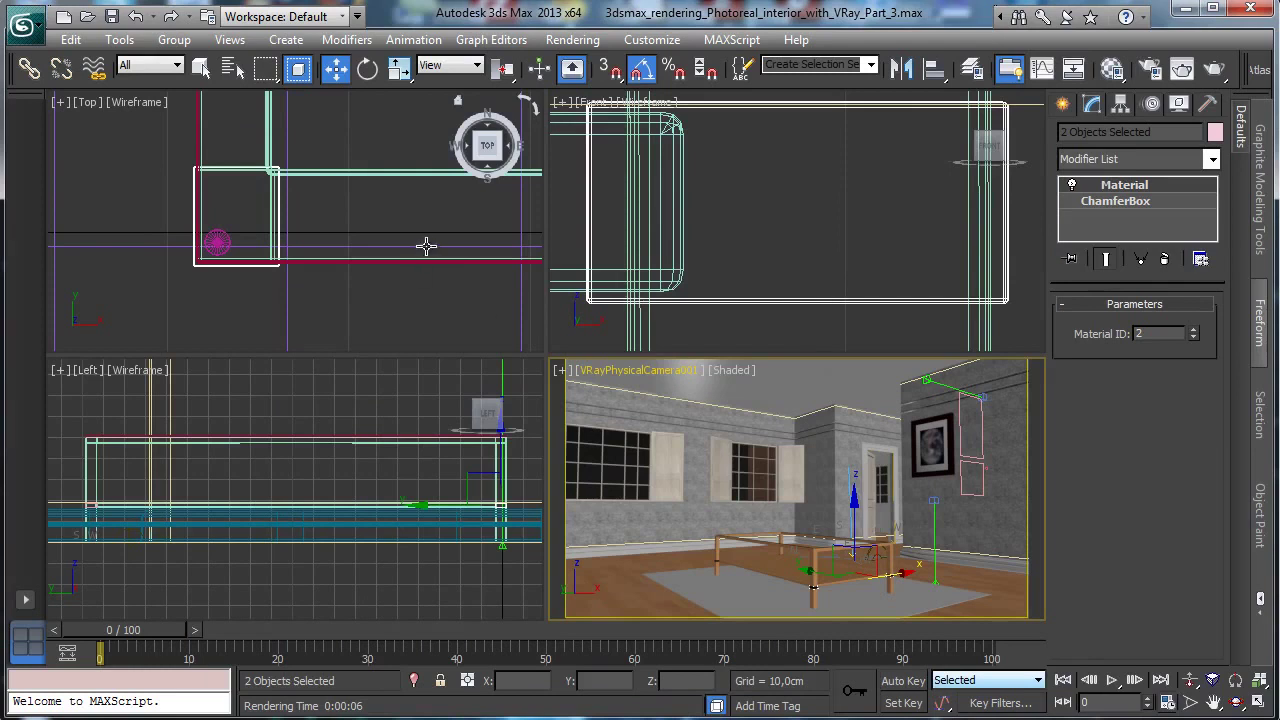
# Activate, frame and pan the Front view, then maximize it.
pyautogui.rightClick(791, 263)
pyautogui.click(1235, 680)
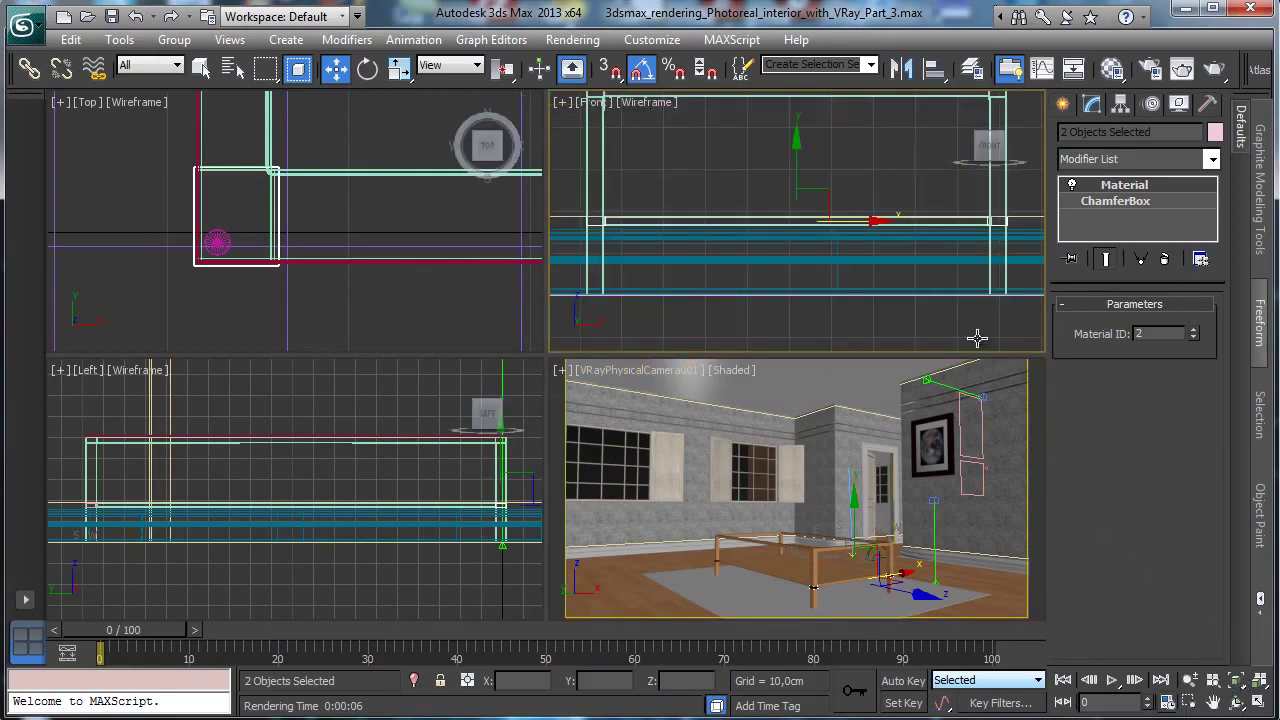
pyautogui.click(1213, 702)
pyautogui.moveTo(849, 207); pyautogui.dragTo(849, 300)
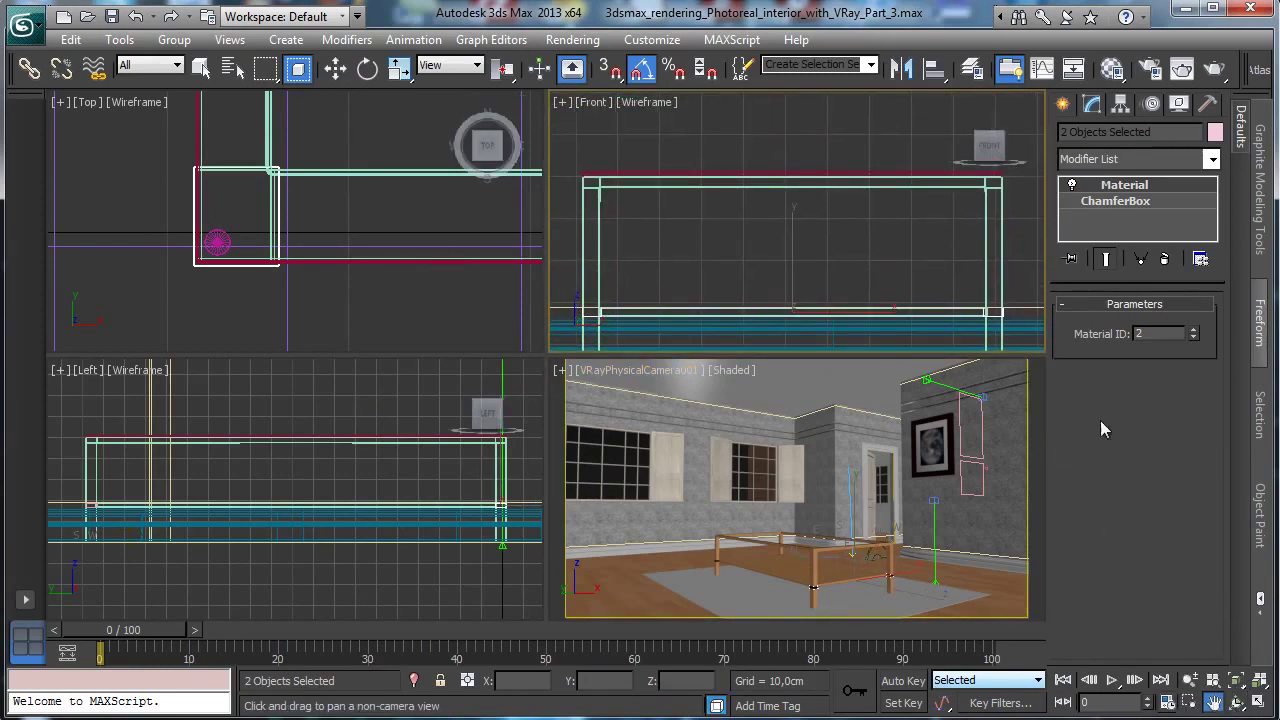
pyautogui.click(1259, 703)
# Choose the Sphere tool from Create > Geometry > Standard Primitives.
pyautogui.click(1062, 104)
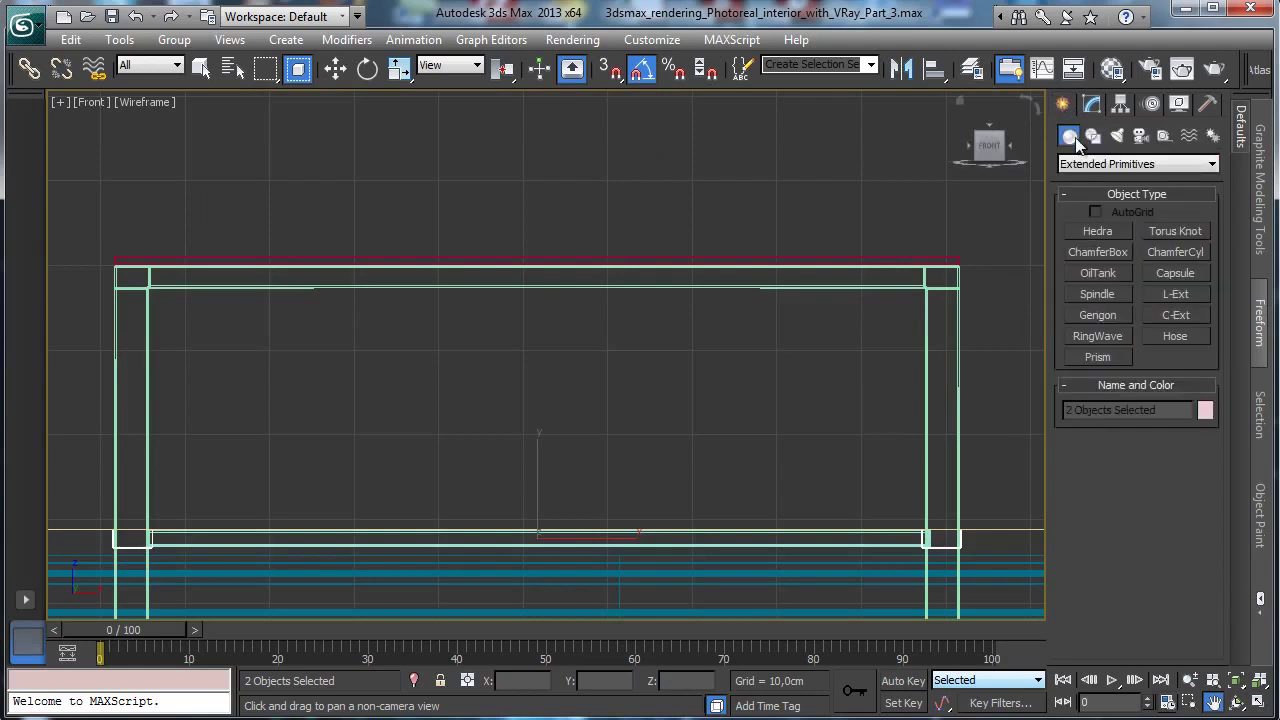
pyautogui.click(1093, 137)
pyautogui.click(1105, 247)
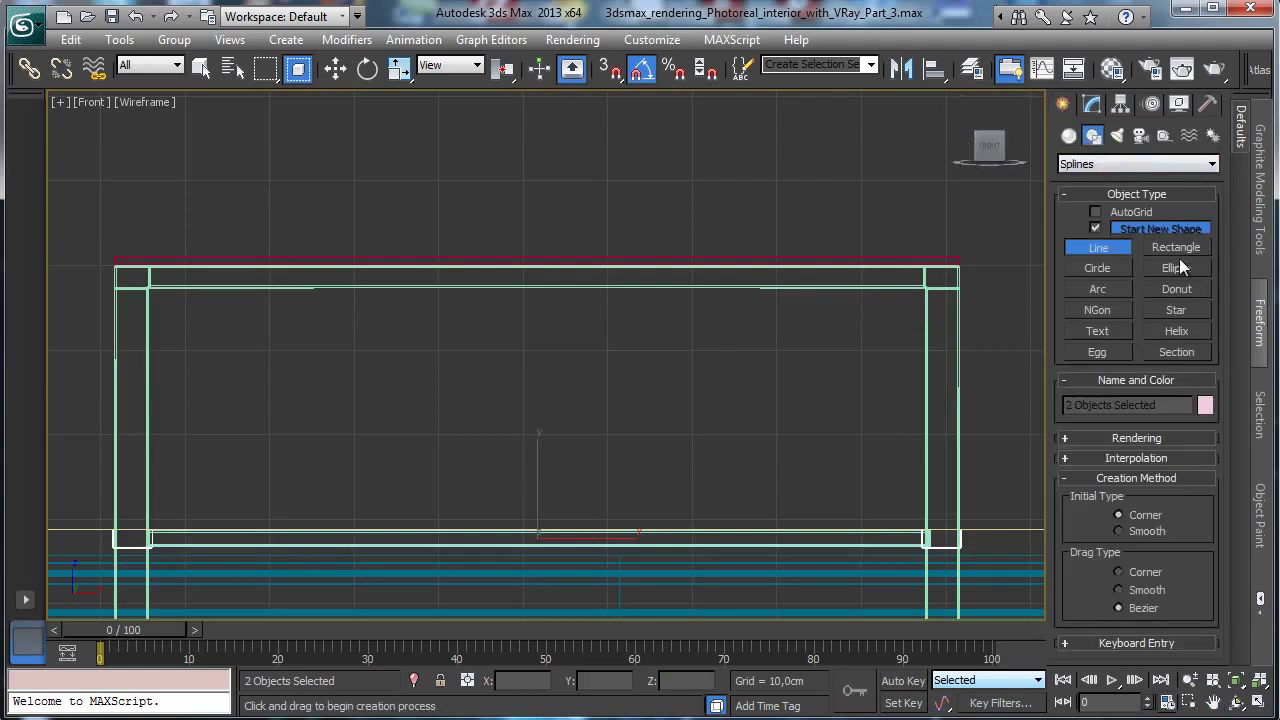
pyautogui.click(1069, 136)
pyautogui.click(1110, 164)
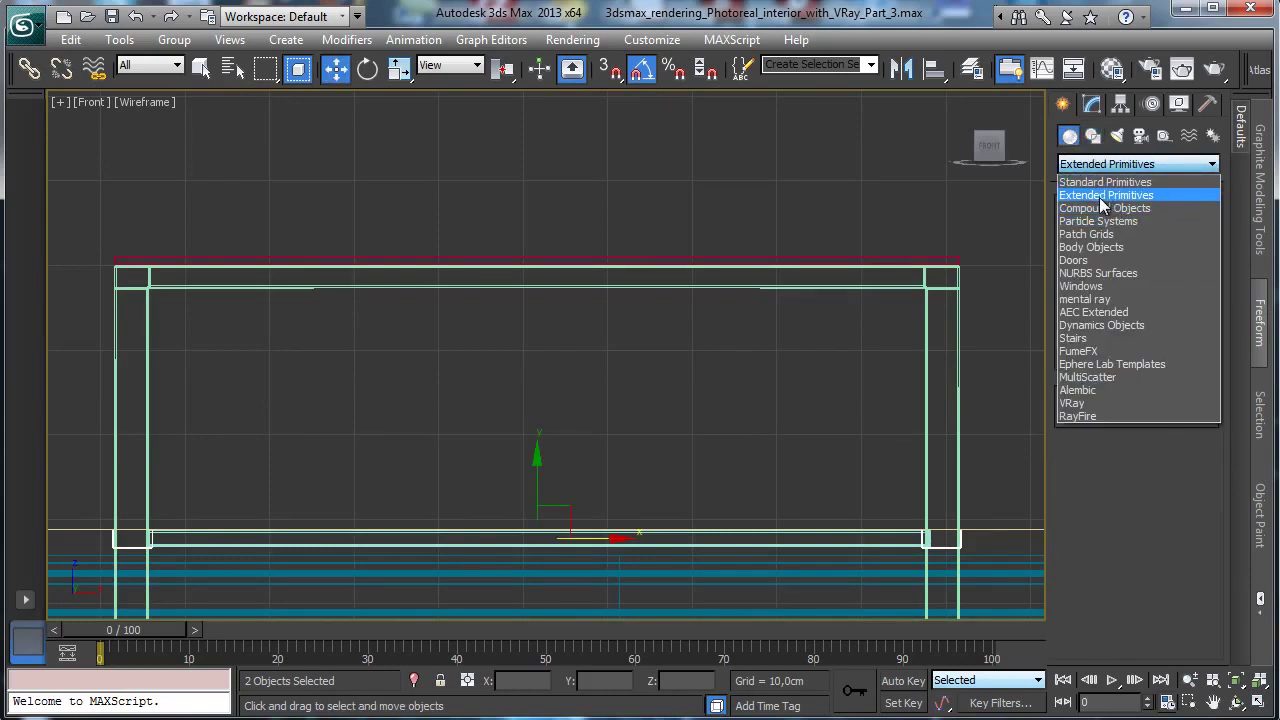
pyautogui.click(1108, 182)
pyautogui.click(1100, 252)
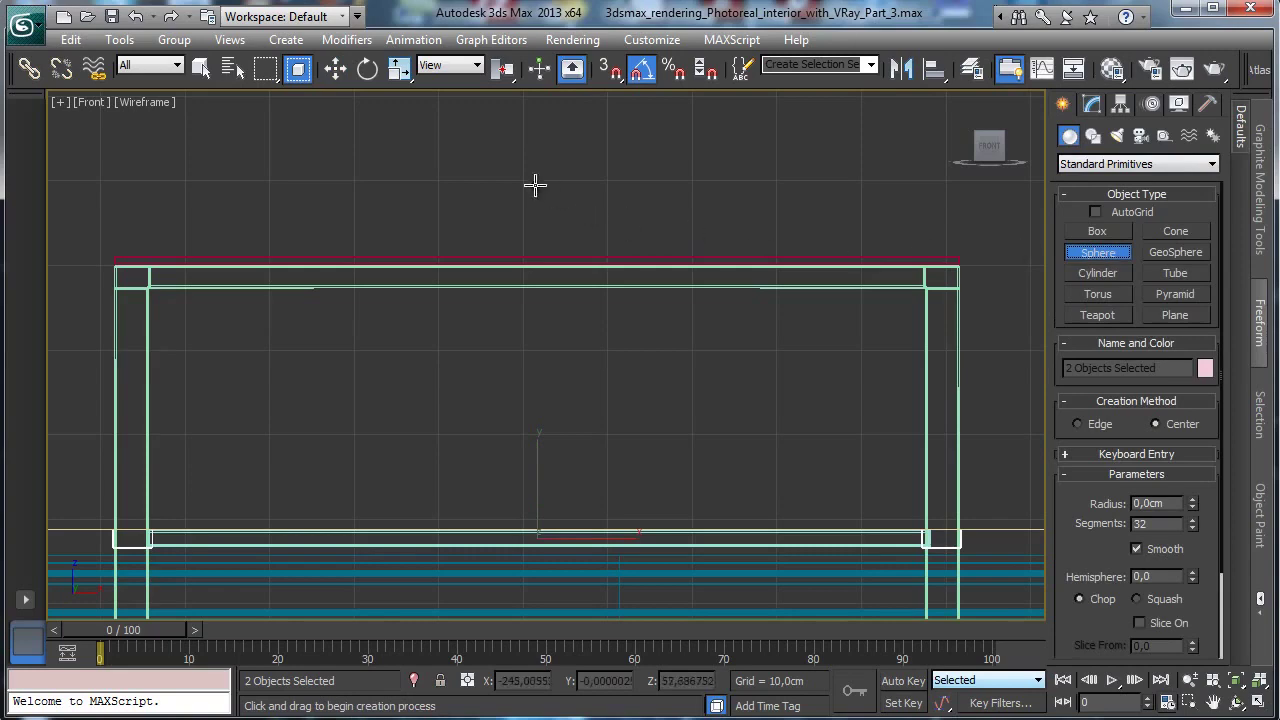
# Draw Sphere001 above the table and raise its Hemisphere to about 0.325.
pyautogui.moveTo(523, 148); pyautogui.dragTo(614, 244)
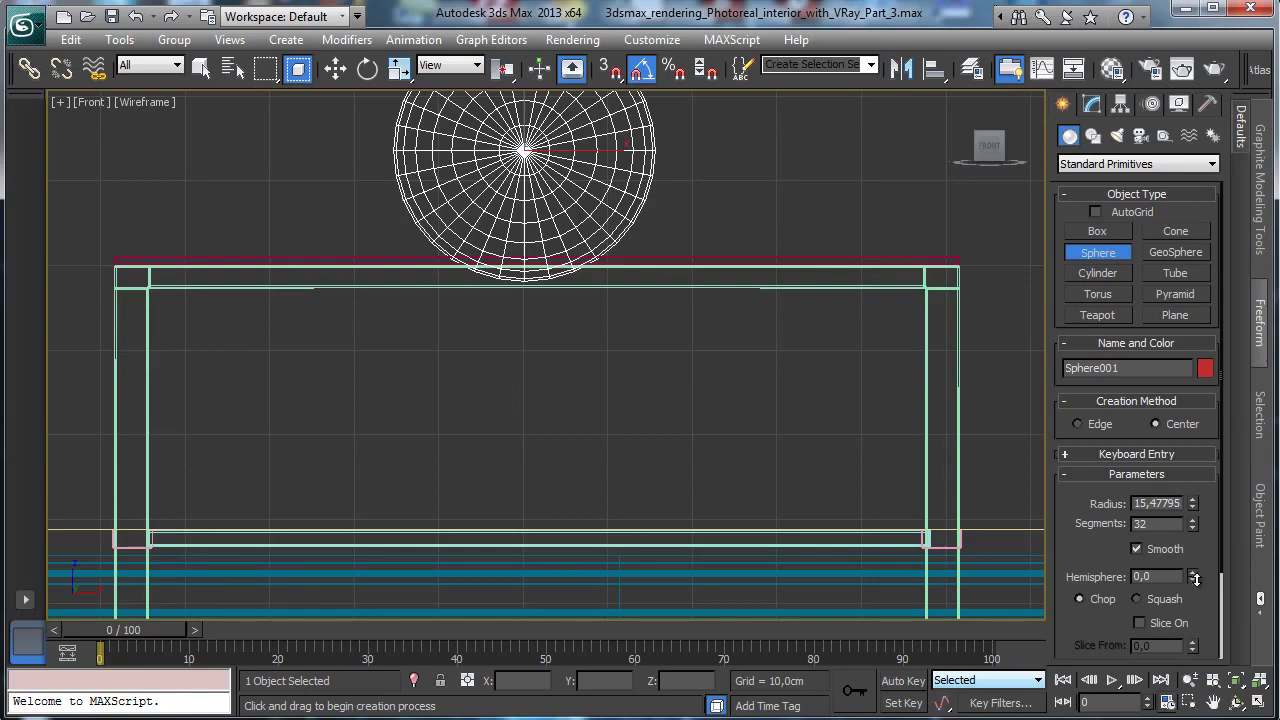
pyautogui.moveTo(1195, 578); pyautogui.dragTo(1216, 522)
pyautogui.hotkey('alt', 'w')
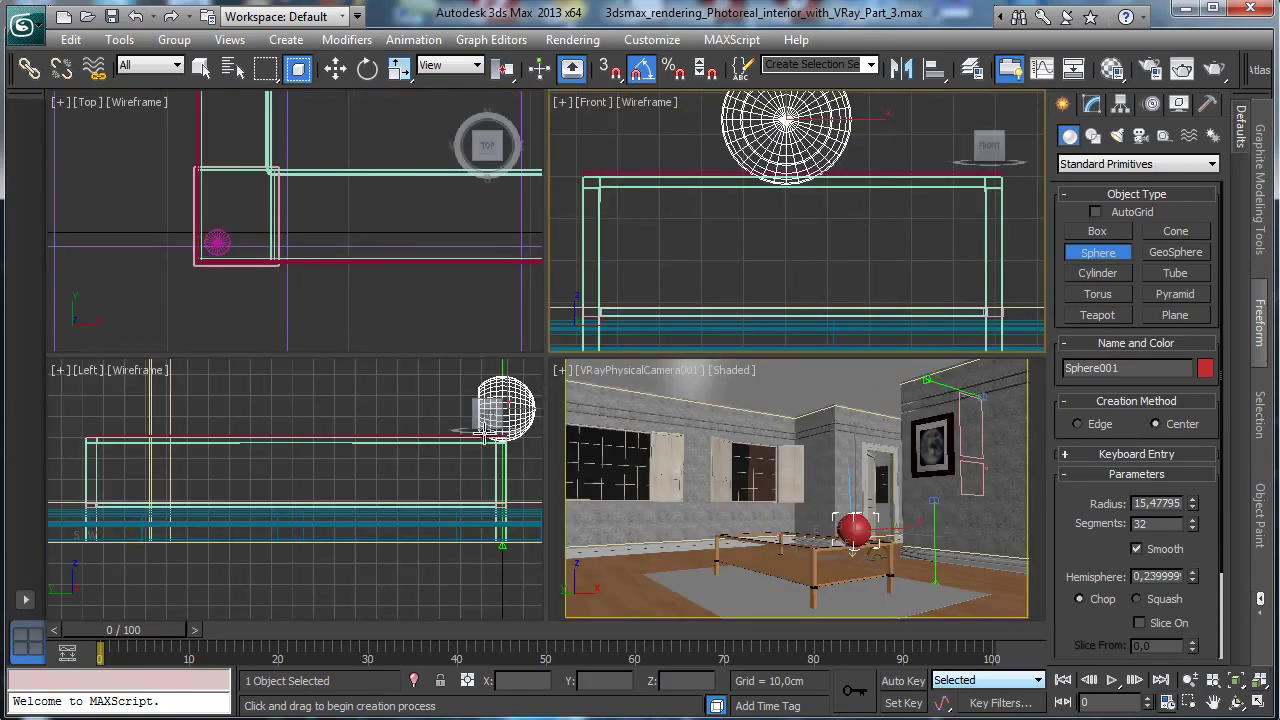
pyautogui.click(487, 430)
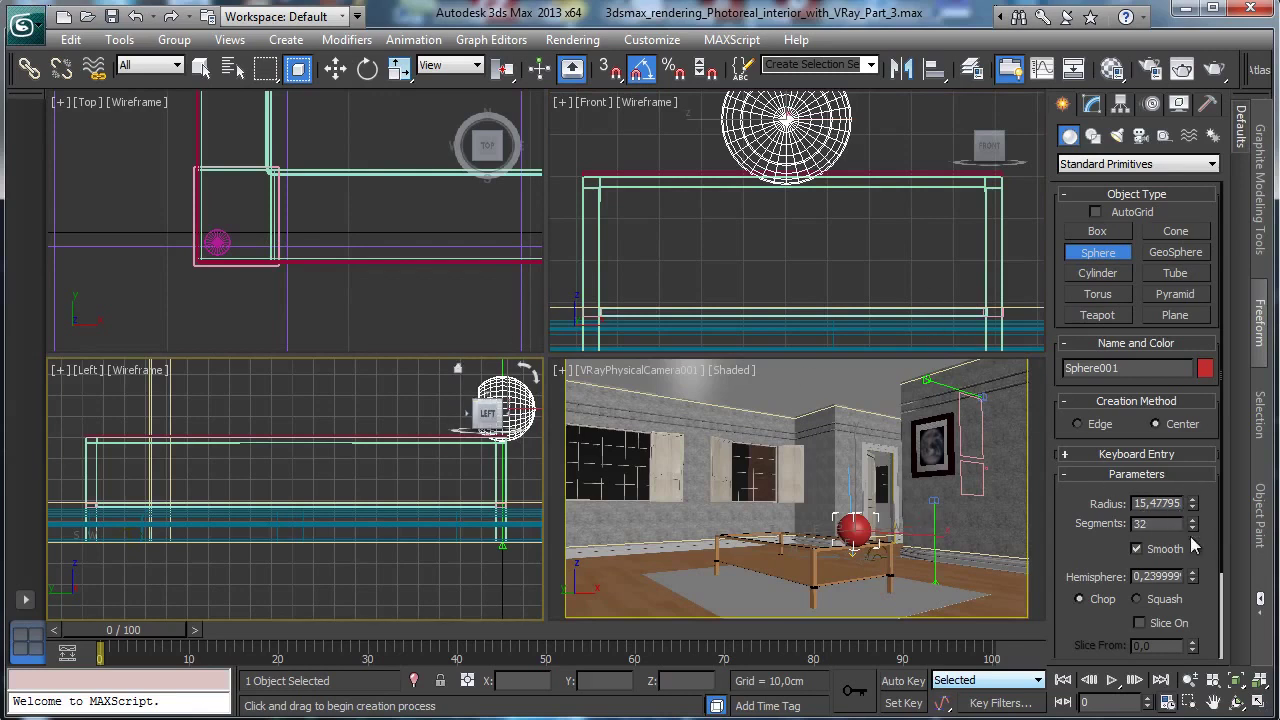
pyautogui.moveTo(1197, 580); pyautogui.dragTo(1195, 556)
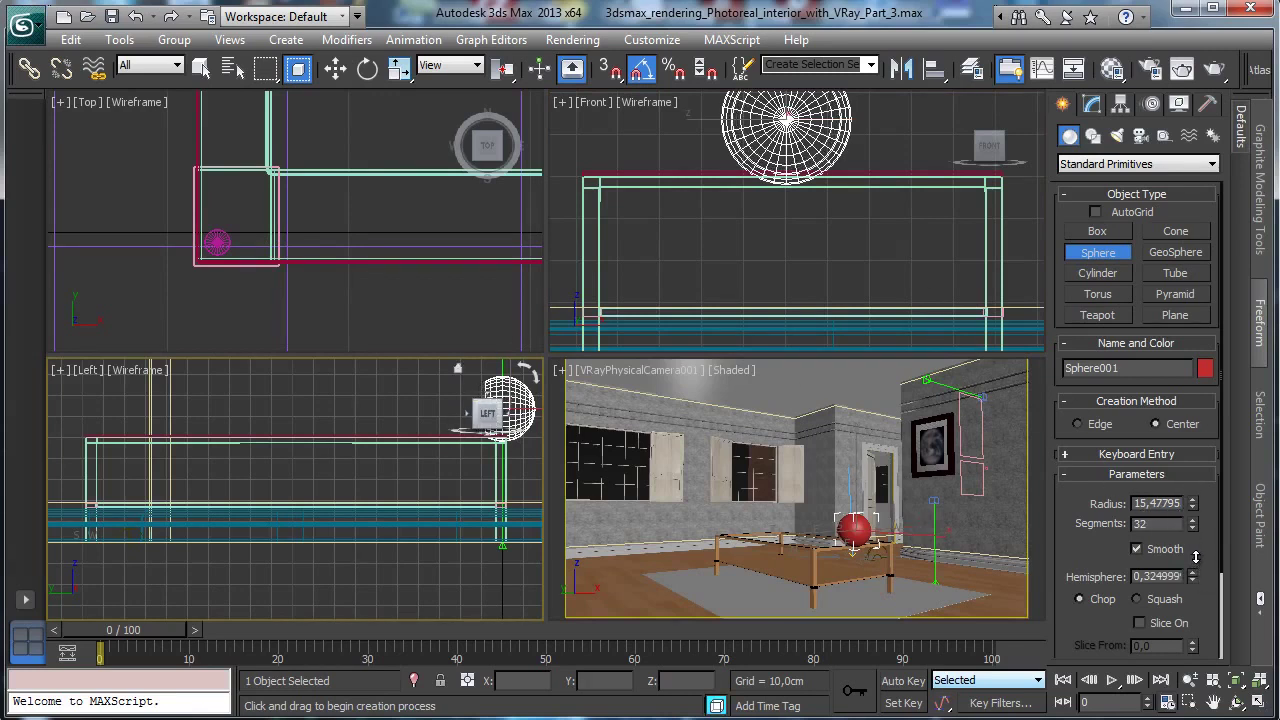
# Rotate the cut sphere to flip it over so it opens upward.
pyautogui.click(367, 68)
pyautogui.moveTo(462, 468); pyautogui.dragTo(411, 401)
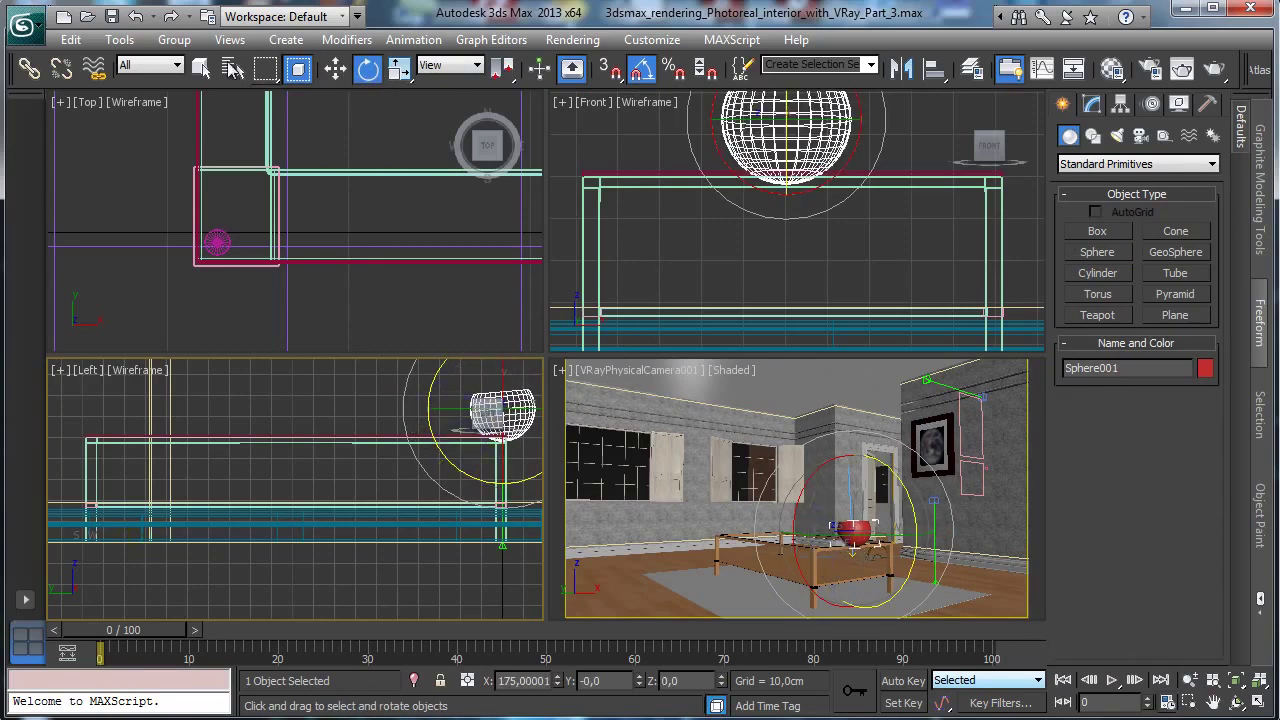
pyautogui.moveTo(471, 475); pyautogui.dragTo(468, 473)
pyautogui.click(336, 68)
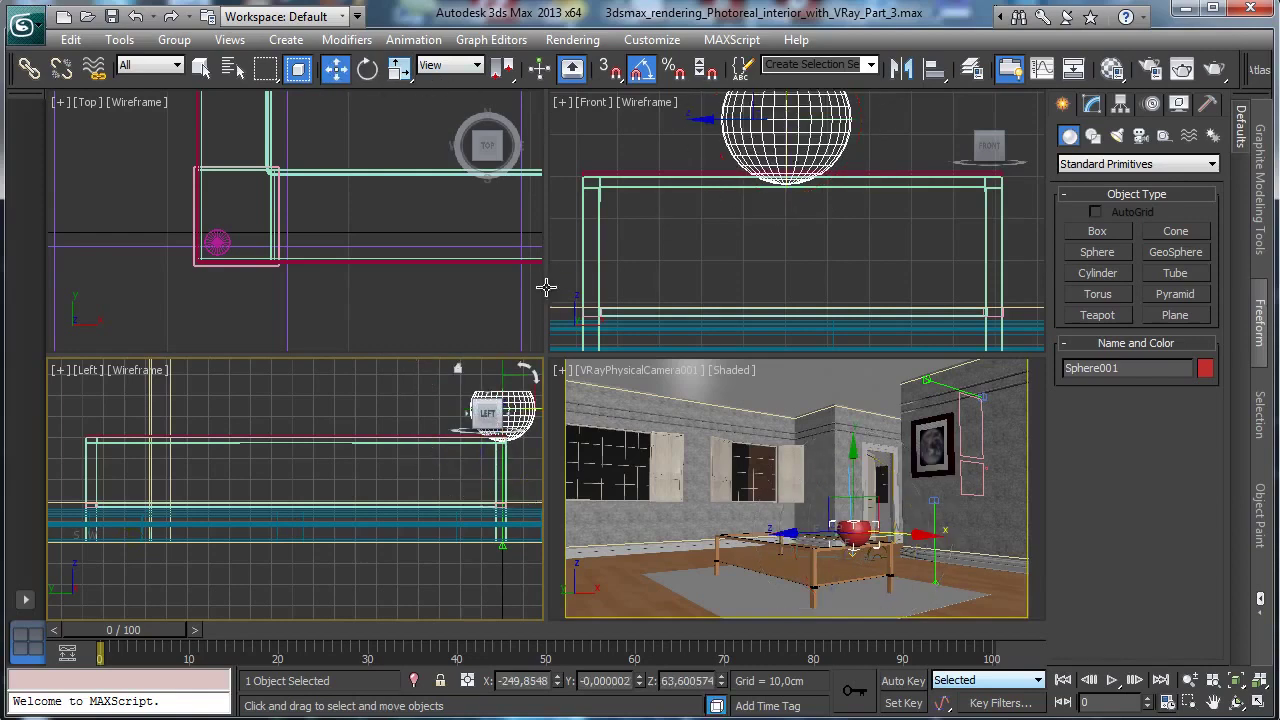
# Slide the sphere along the table in Left view and raise it to Z about 67.08.
pyautogui.rightClick(604, 392)
pyautogui.click(500, 428)
pyautogui.moveTo(537, 405); pyautogui.dragTo(356, 409)
pyautogui.middleClick(851, 215)
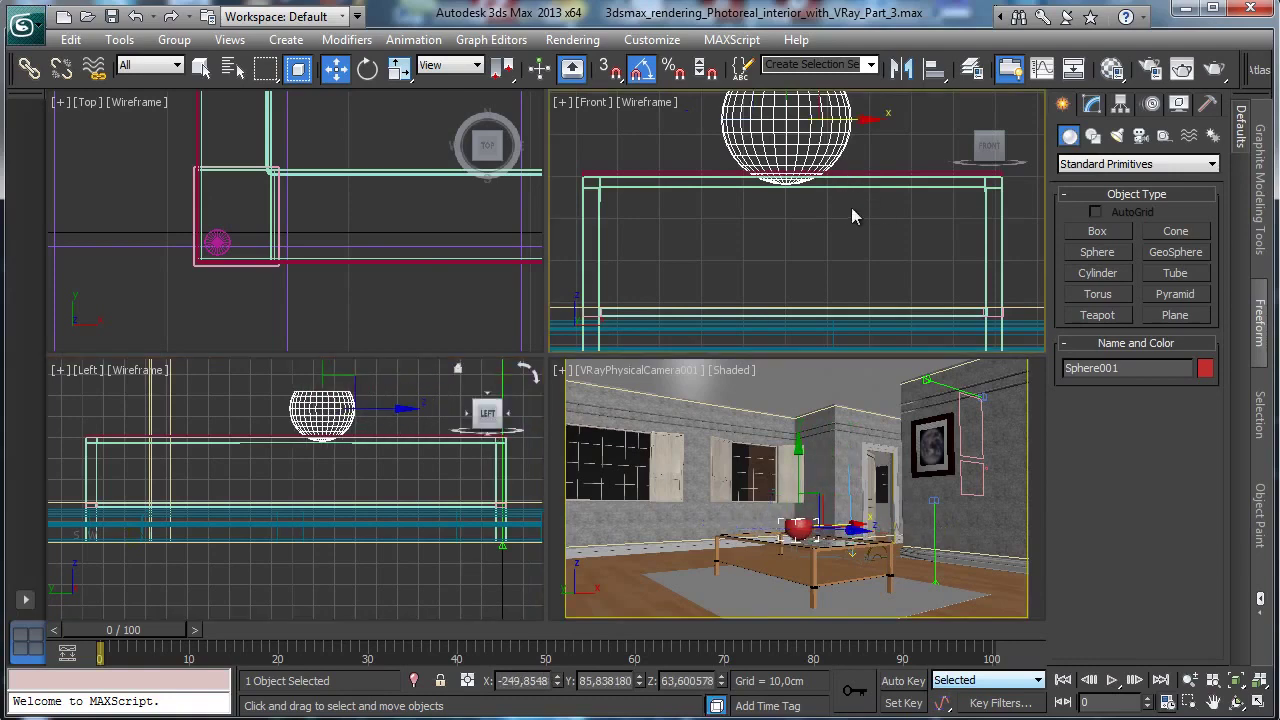
pyautogui.click(1234, 681)
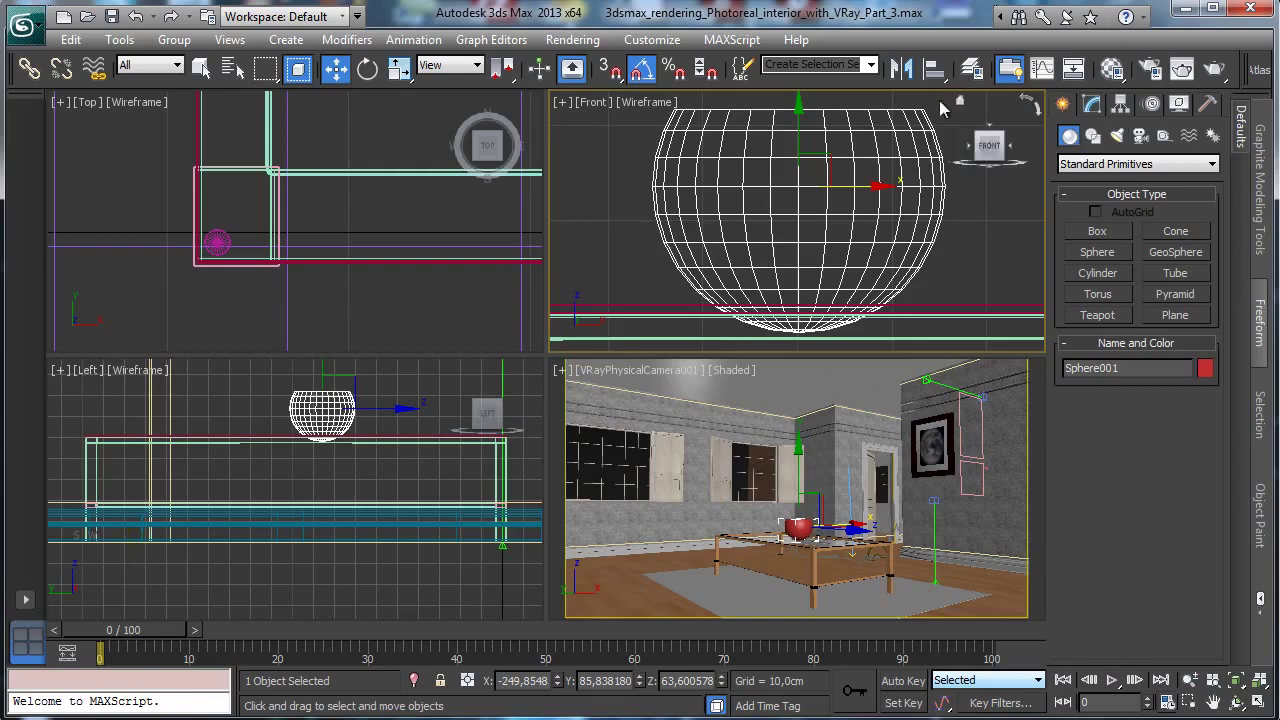
pyautogui.moveTo(800, 140); pyautogui.dragTo(802, 101)
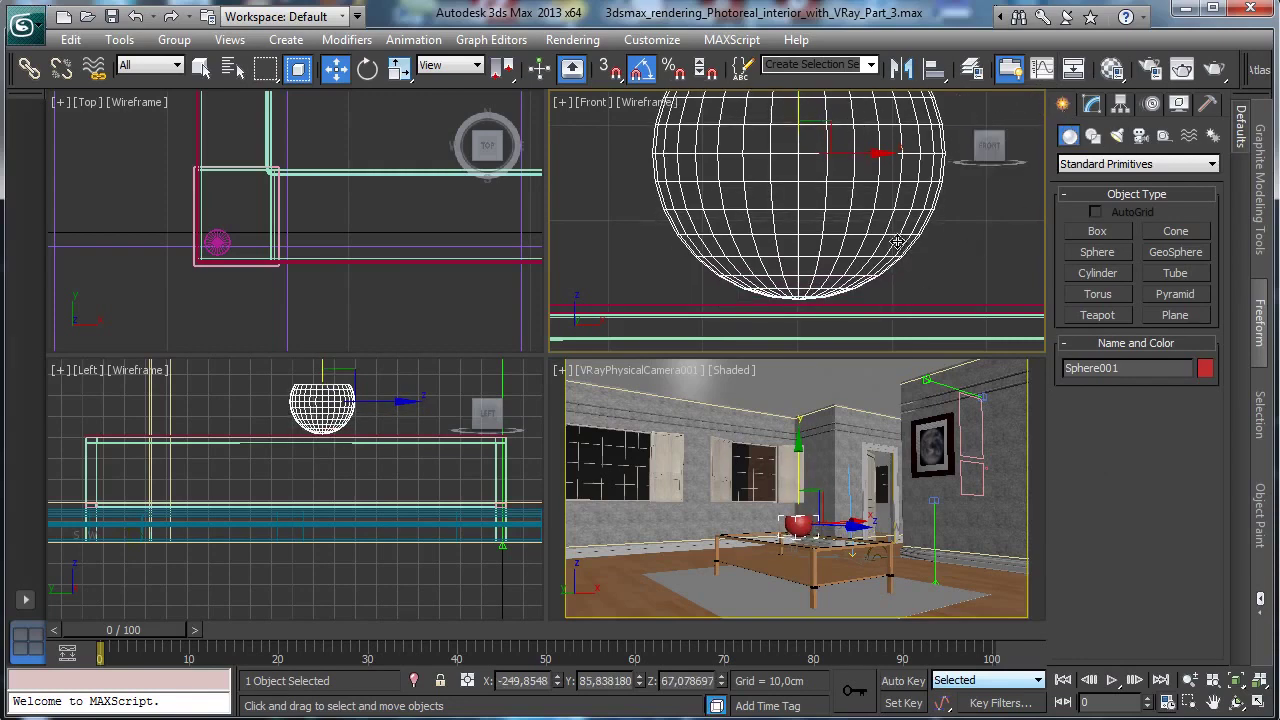
# Switch the camera viewport to Perspective, zoom onto the sphere and isolate it.
pyautogui.click(1092, 105)
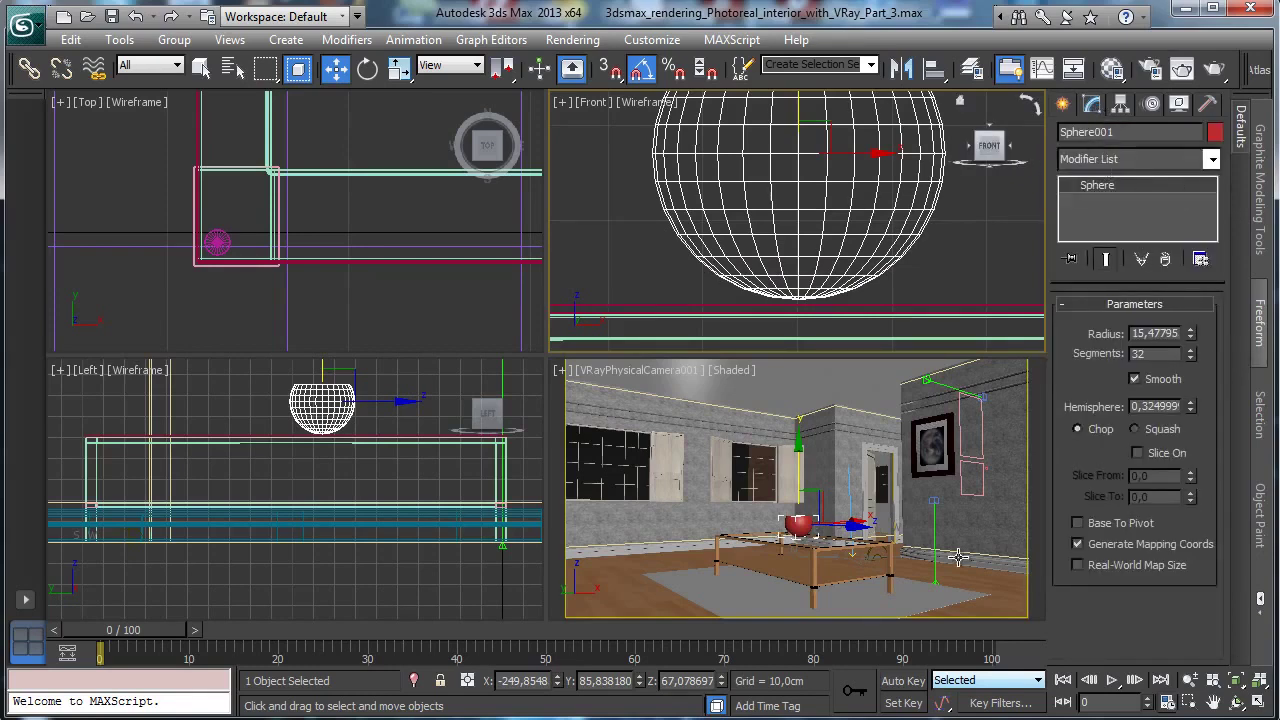
pyautogui.click(668, 372)
pyautogui.click(700, 443)
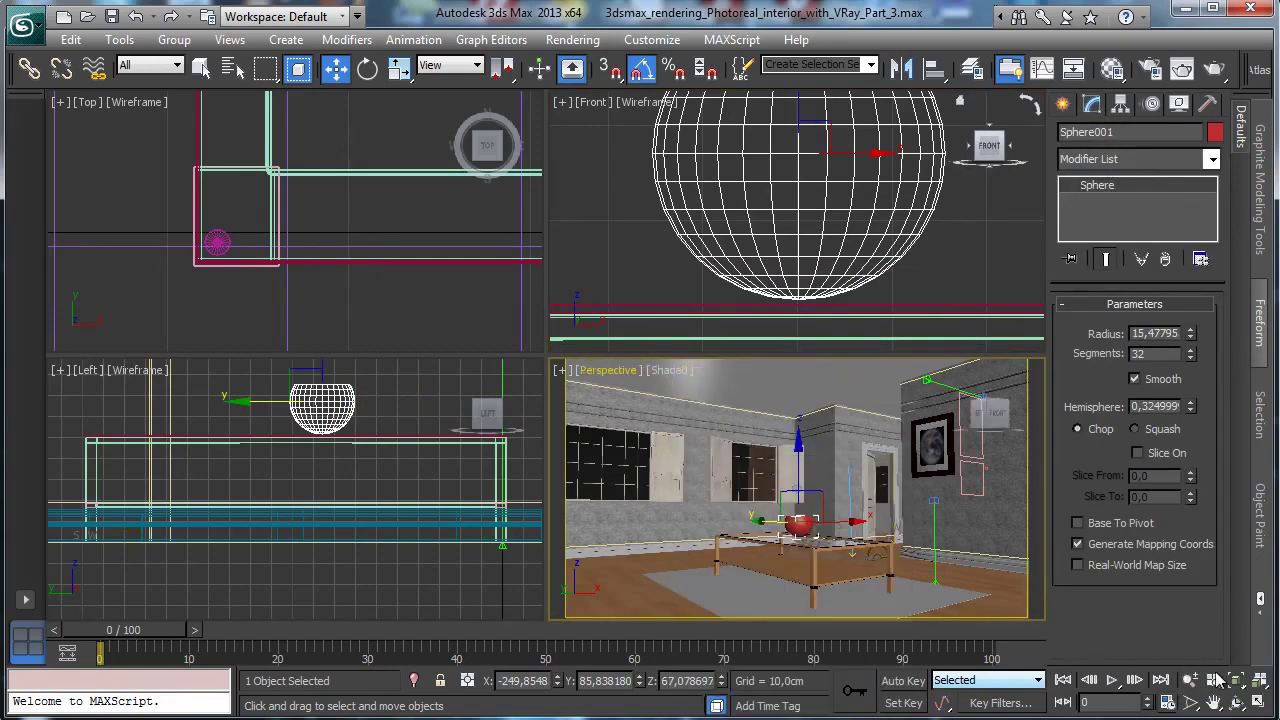
pyautogui.click(1218, 680)
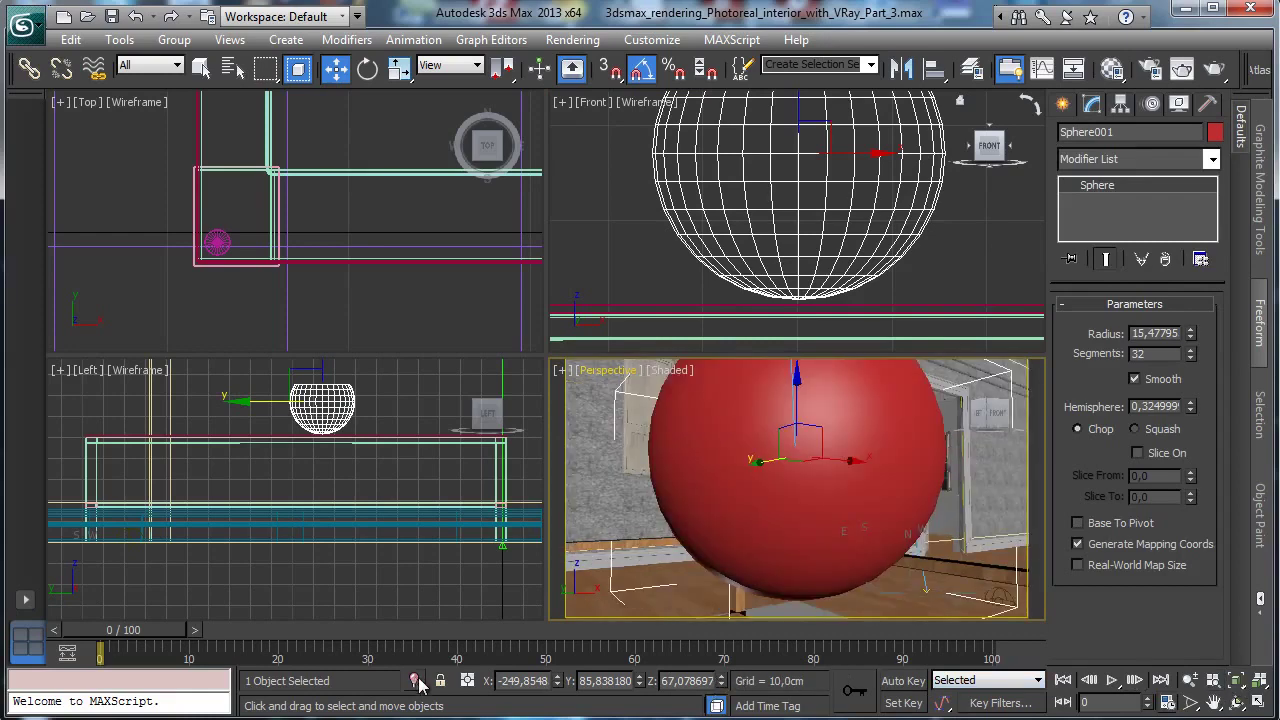
pyautogui.click(414, 681)
# Raise Sphere001's Segments from 32 to 64 for a denser bowl mesh.
pyautogui.click(1190, 680)
pyautogui.moveTo(820, 490); pyautogui.dragTo(820, 540)
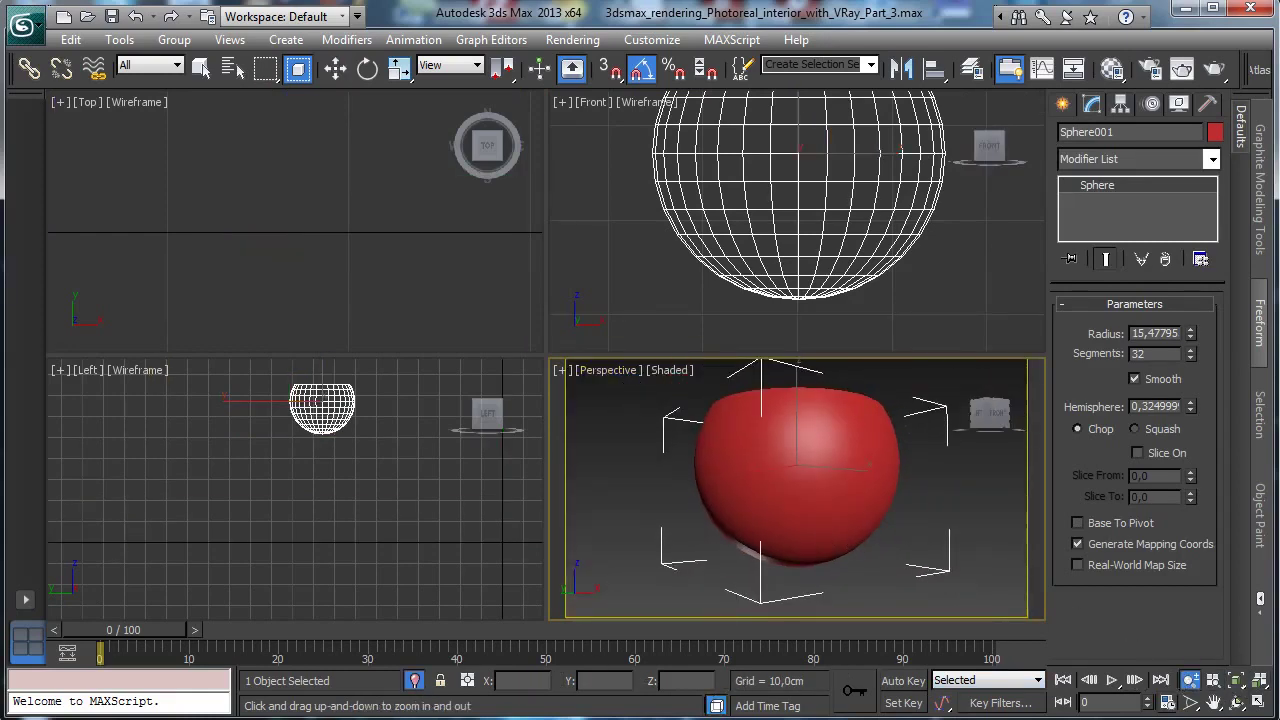
pyautogui.click(1236, 702)
pyautogui.moveTo(817, 495); pyautogui.dragTo(895, 560)
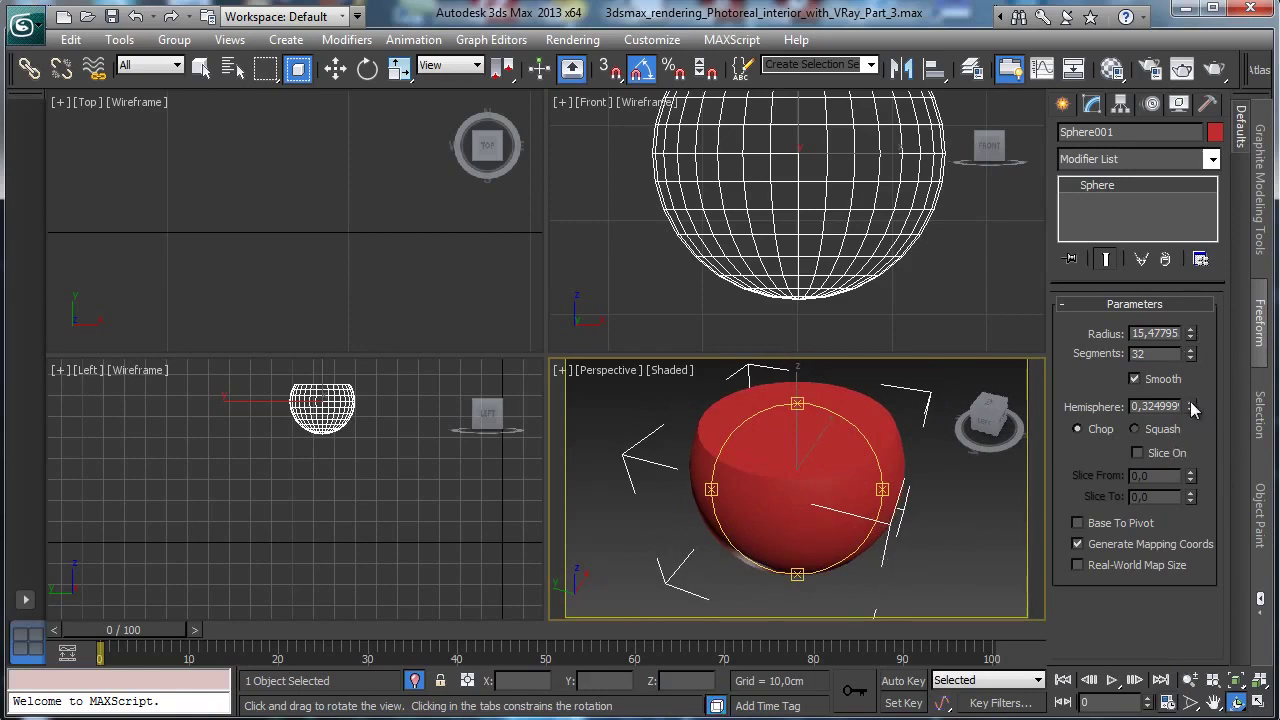
pyautogui.doubleClick(1155, 353)
pyautogui.write('64')
pyautogui.press('Return')
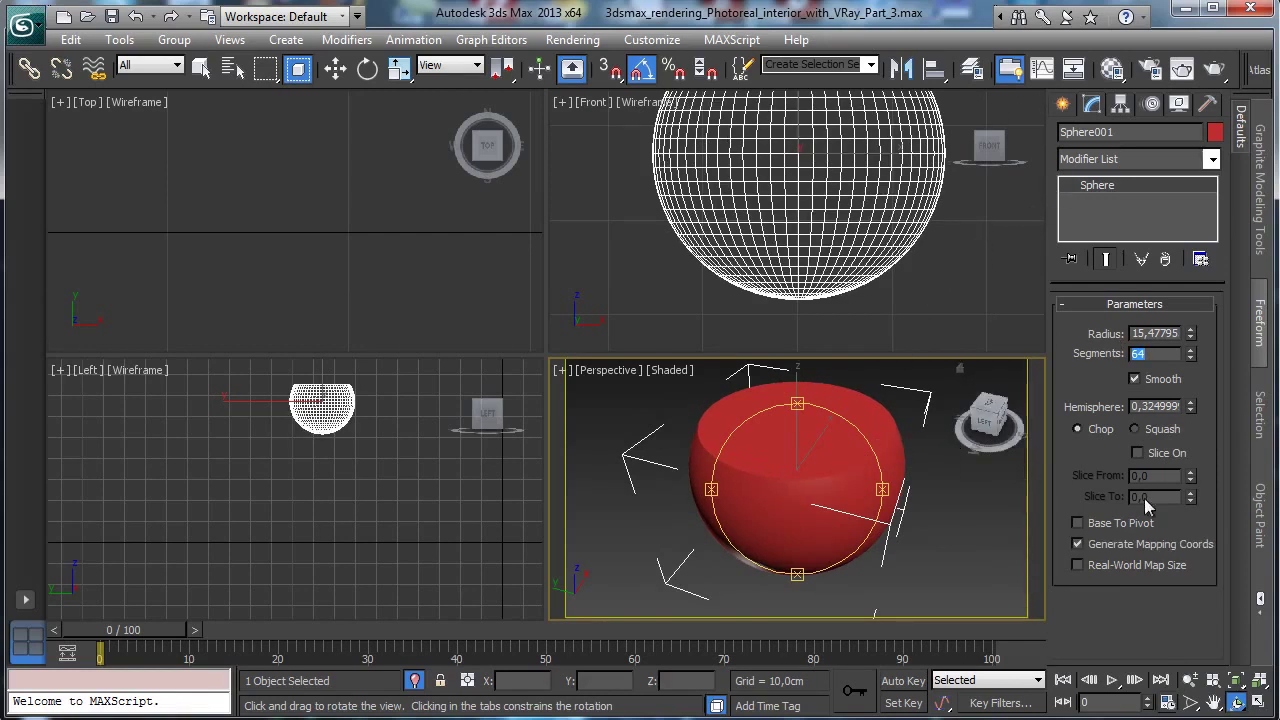
pyautogui.press('w')
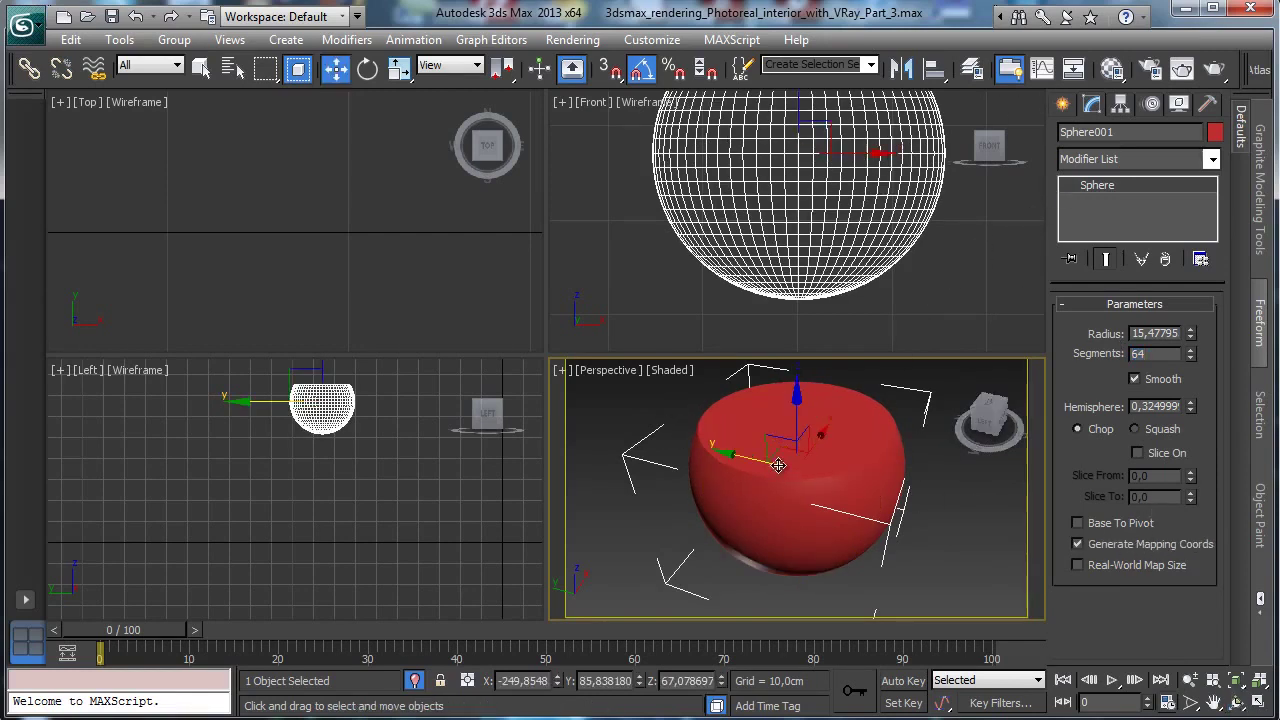
pyautogui.rightClick(776, 480)
# Convert Sphere001 to Editable Poly and work at Polygon level.
pyautogui.moveTo(895, 660)
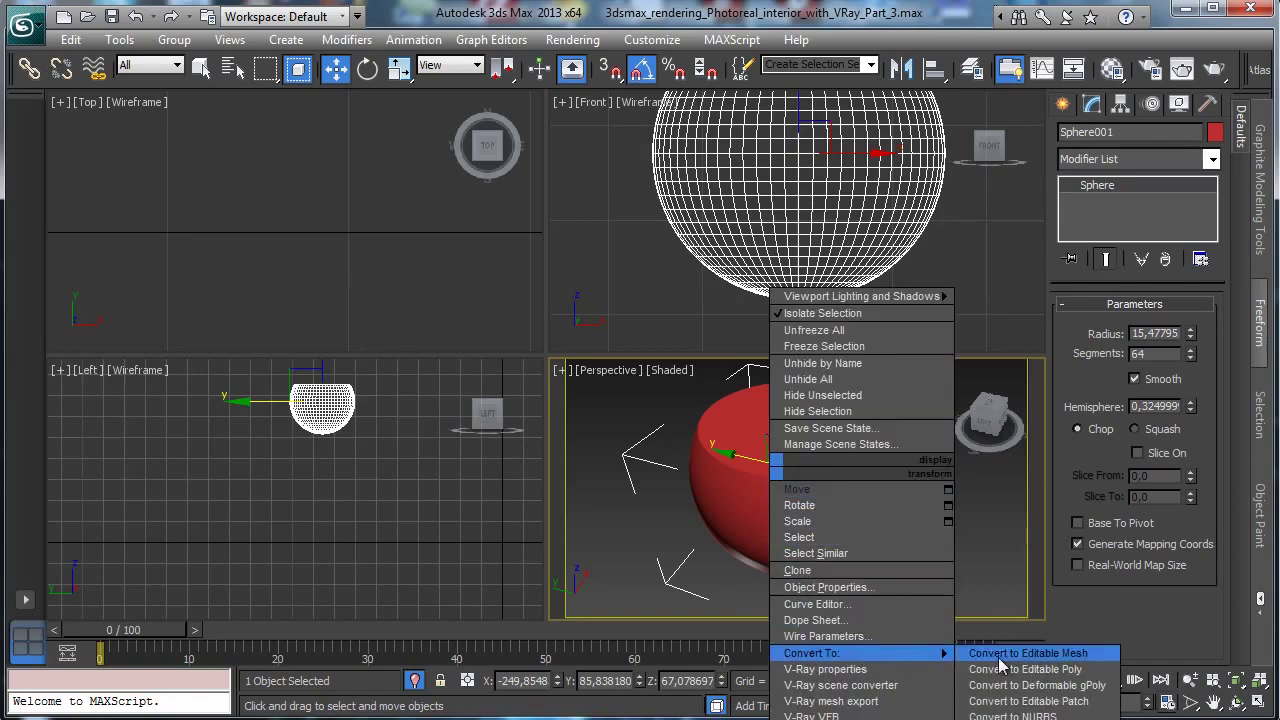
pyautogui.click(1050, 669)
pyautogui.click(1155, 326)
pyautogui.click(812, 428)
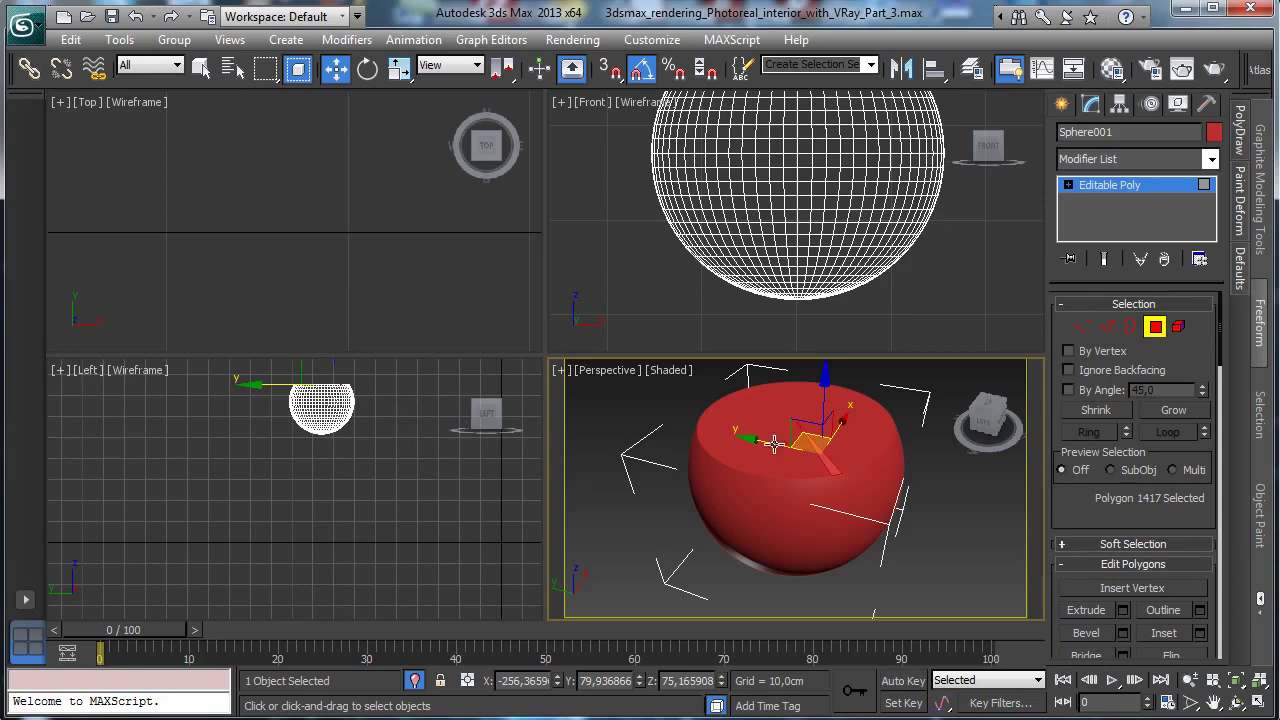
pyautogui.click(778, 412)
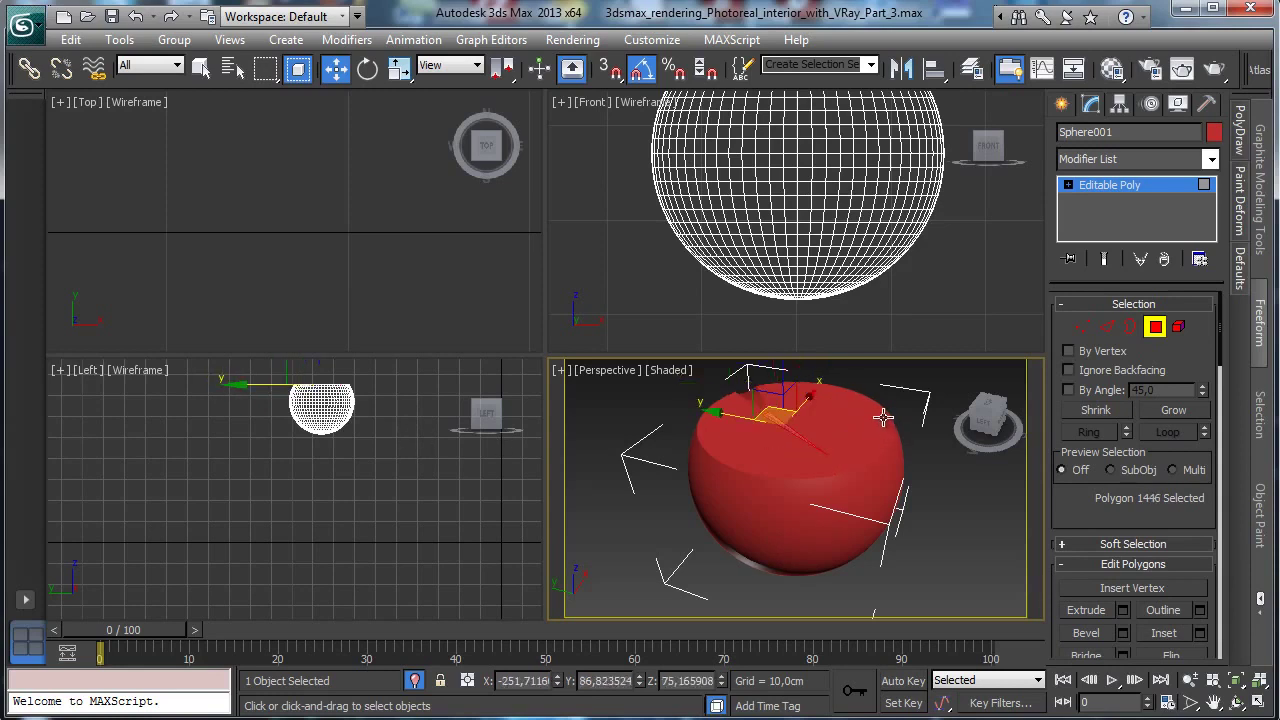
# With Ignore Backfacing on, select the 64 top-cap polygons and delete them.
pyautogui.click(201, 67)
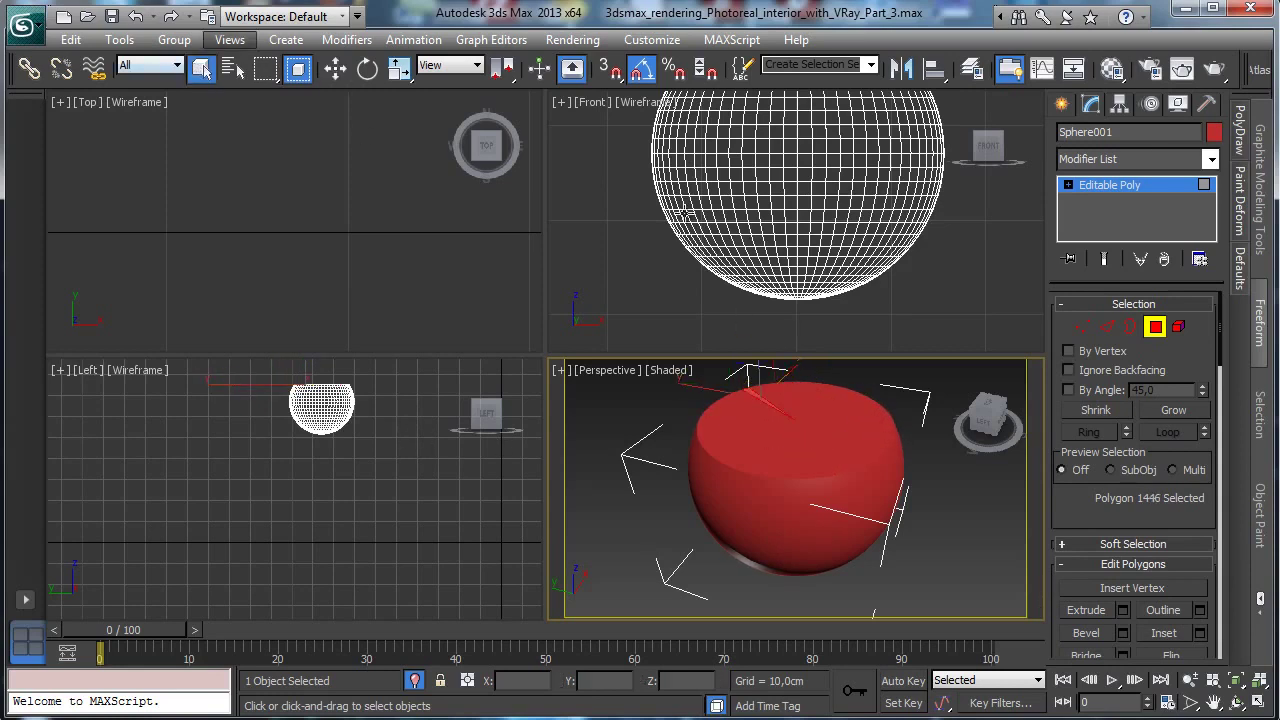
pyautogui.click(1070, 370)
pyautogui.moveTo(766, 409); pyautogui.dragTo(810, 447)
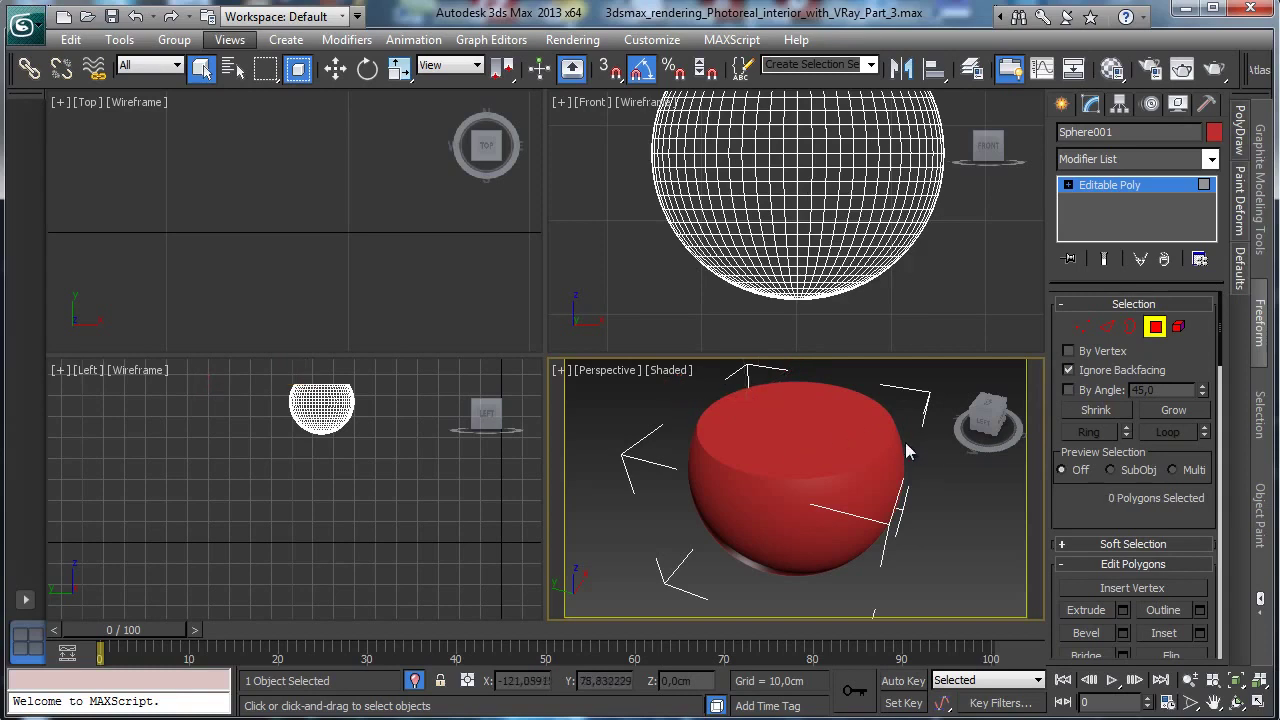
pyautogui.moveTo(766, 406); pyautogui.dragTo(833, 452)
pyautogui.press('Delete')
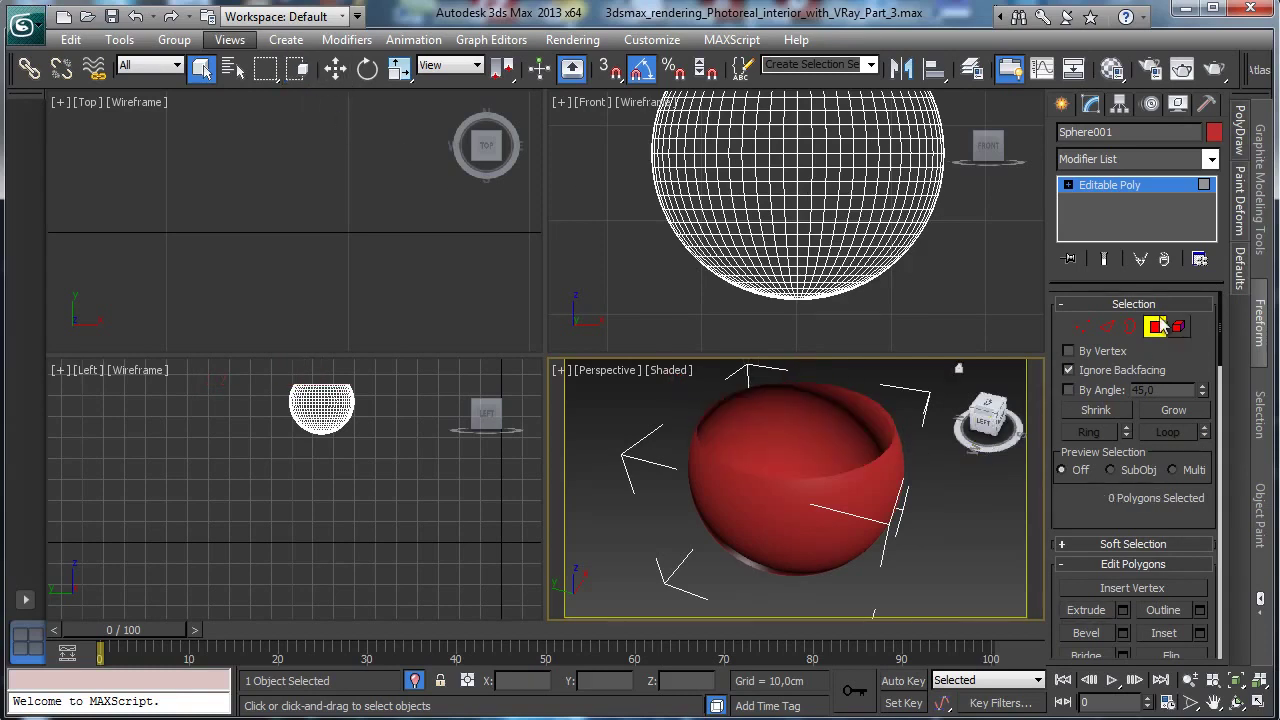
pyautogui.click(1155, 326)
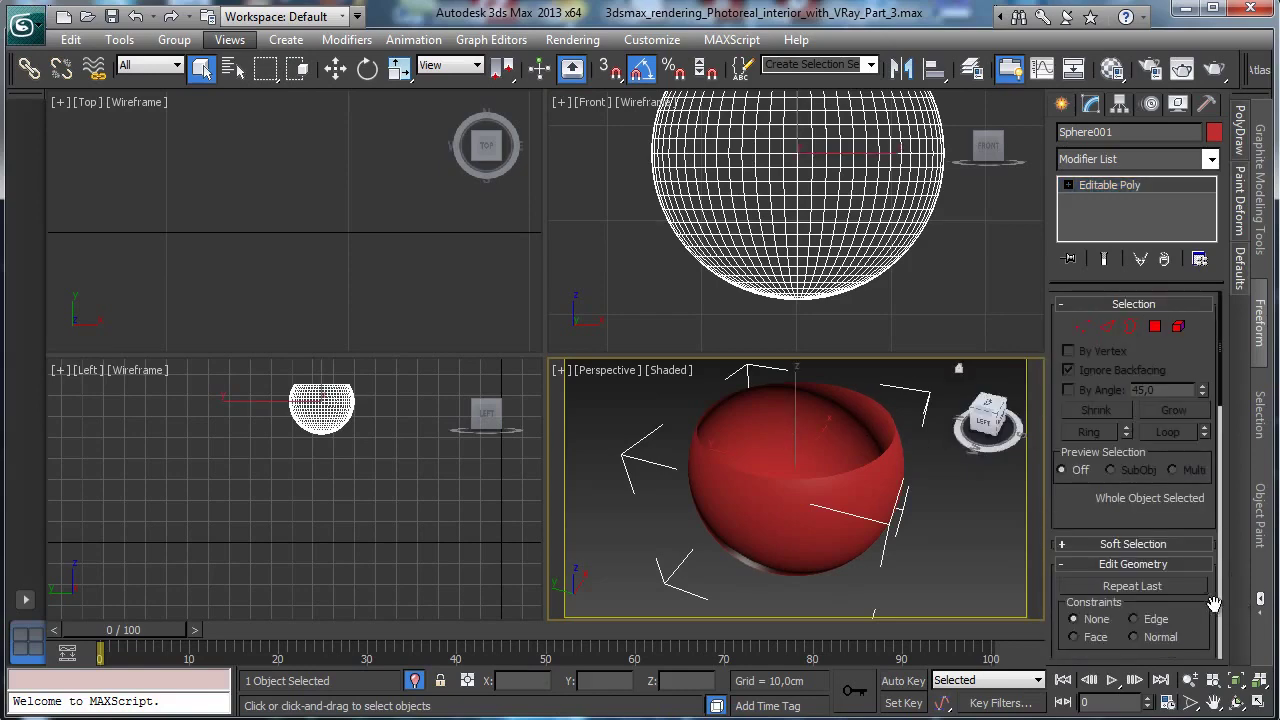
# Select the bottom vertices and enable Soft Selection with Falloff 6.6 and negative Pinch.
pyautogui.click(1082, 326)
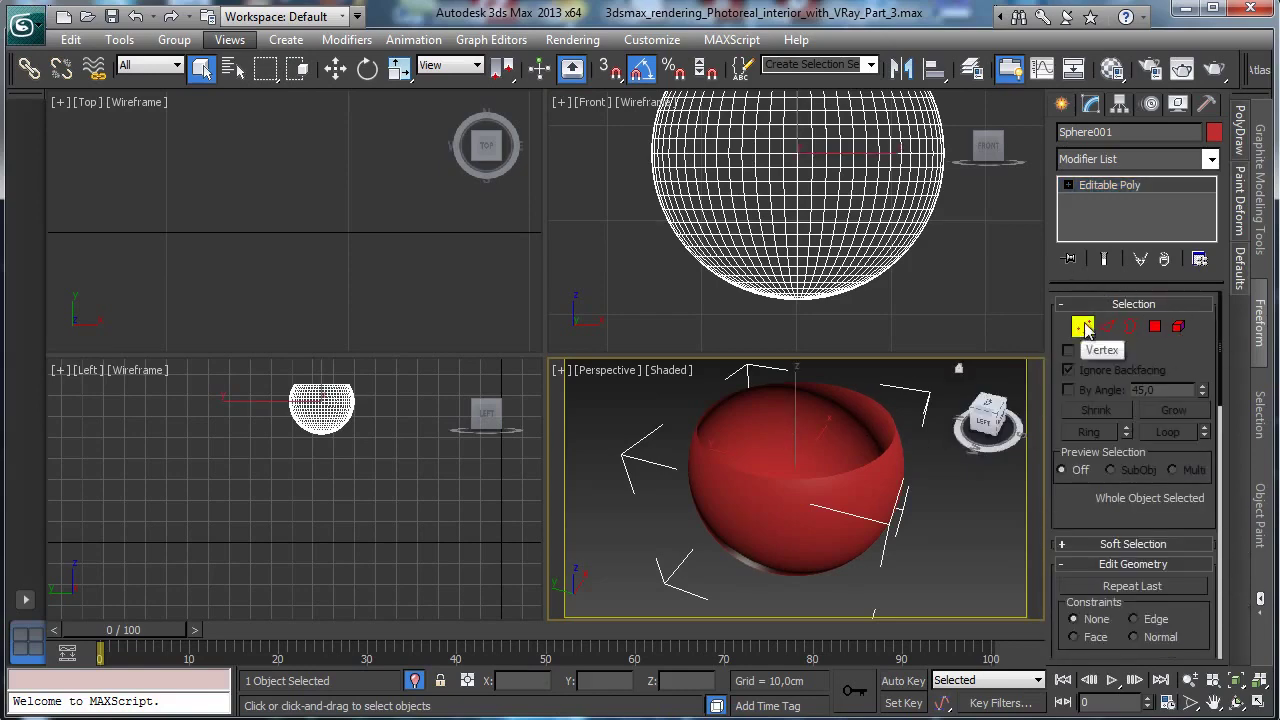
pyautogui.moveTo(767, 322); pyautogui.dragTo(905, 288)
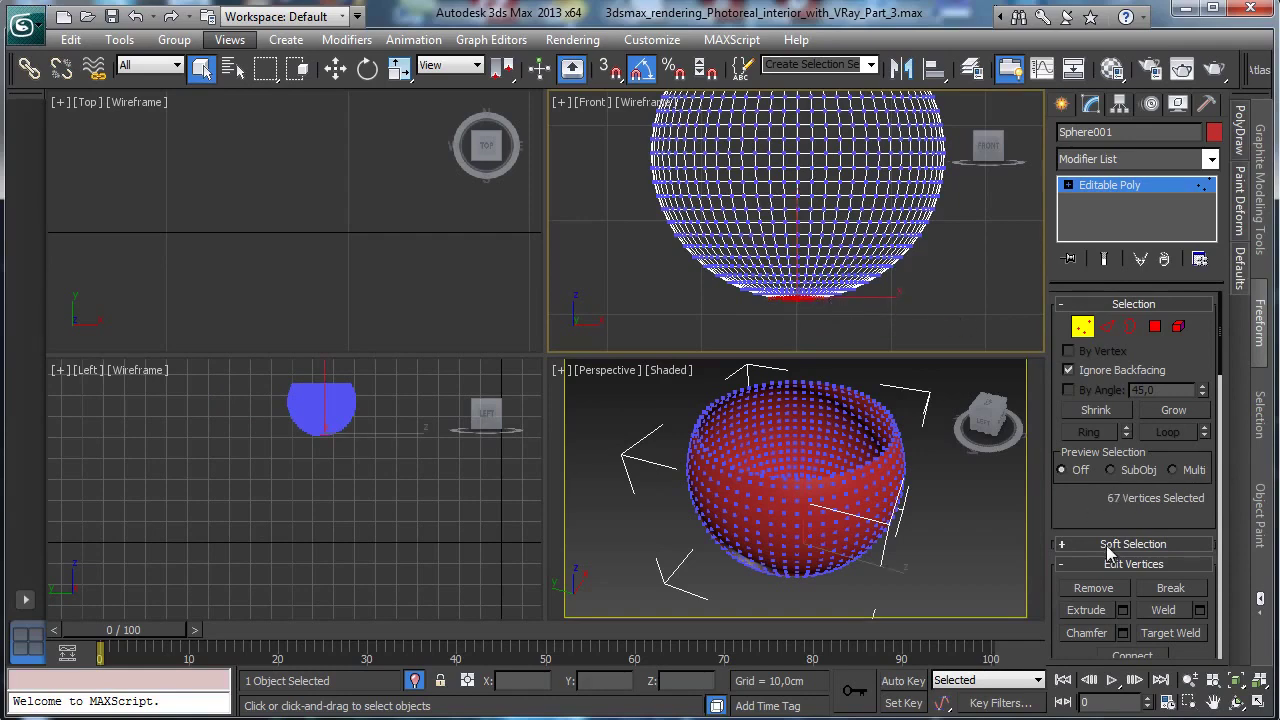
pyautogui.click(1110, 546)
pyautogui.click(1112, 326)
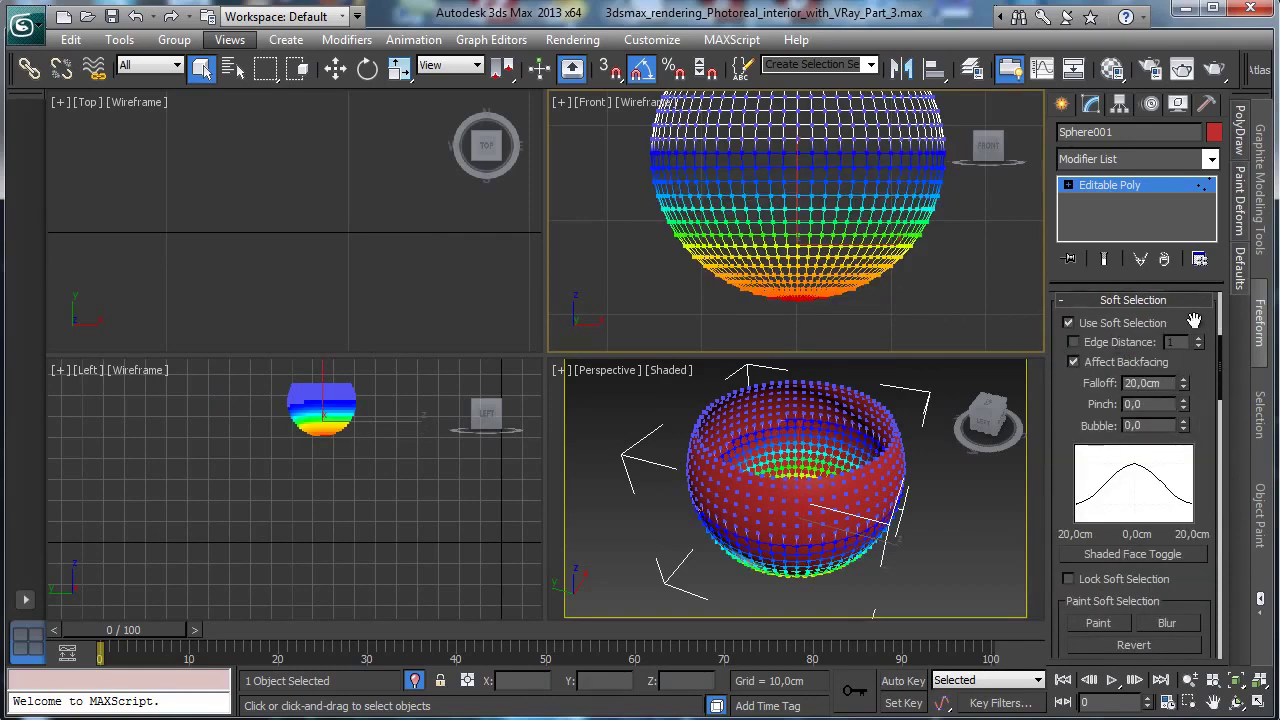
pyautogui.moveTo(1184, 390); pyautogui.dragTo(1196, 325)
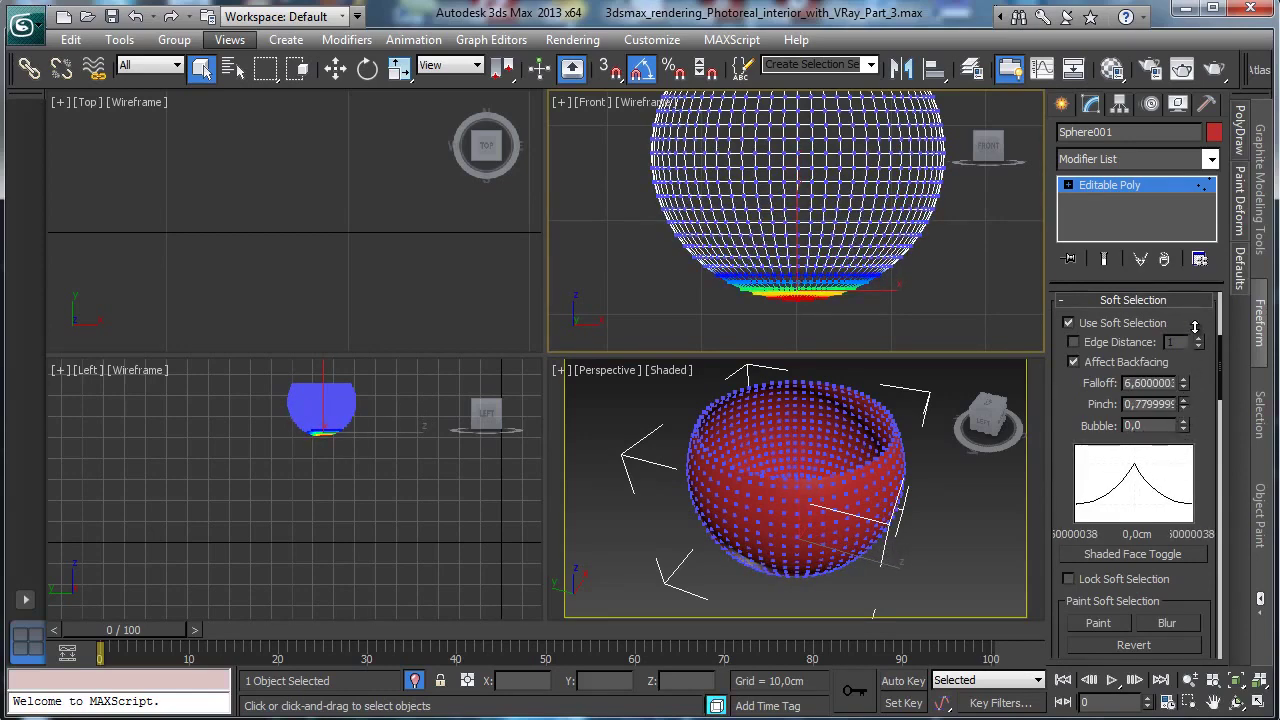
pyautogui.moveTo(1176, 392)
pyautogui.mouseDown()
pyautogui.moveTo(1185, 416)
pyautogui.moveTo(1193, 382)
pyautogui.mouseUp()
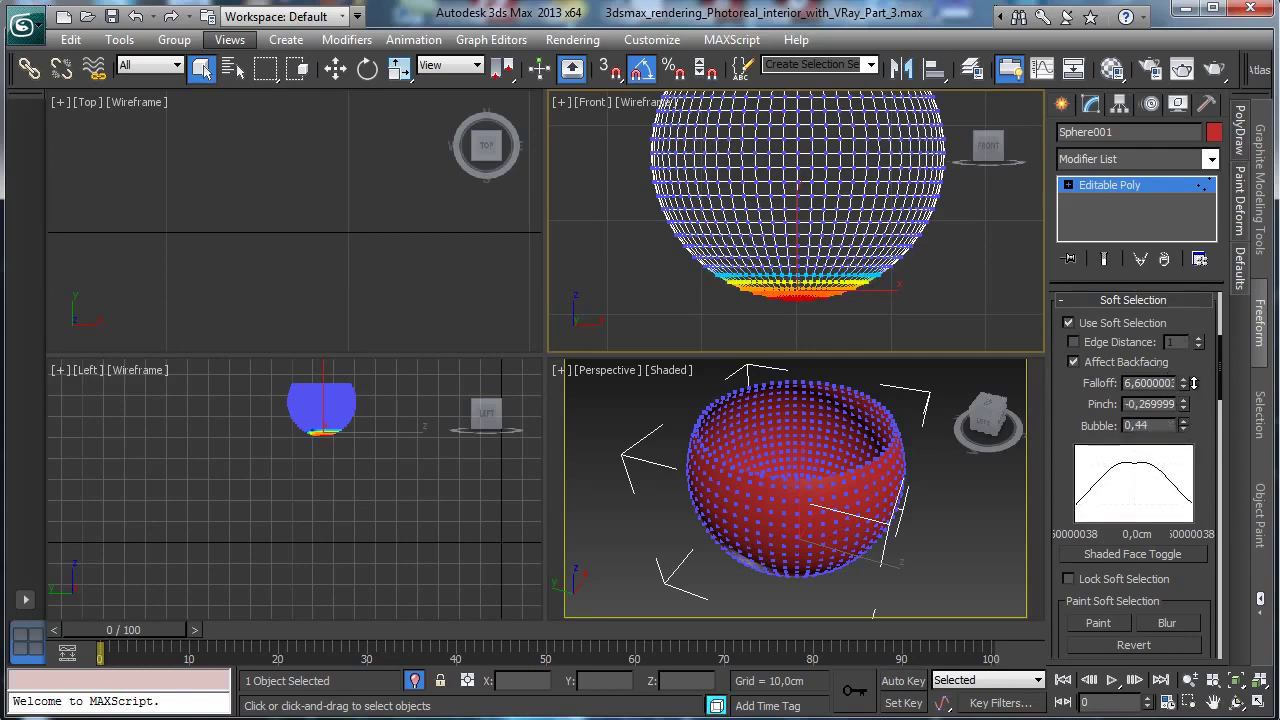
# Push the bottom vertices upward to flatten the base, changing Pinch to positive.
pyautogui.click(335, 67)
pyautogui.moveTo(793, 227)
pyautogui.mouseDown()
pyautogui.moveTo(796, 214)
pyautogui.moveTo(806, 243)
pyautogui.moveTo(803, 224)
pyautogui.mouseUp()
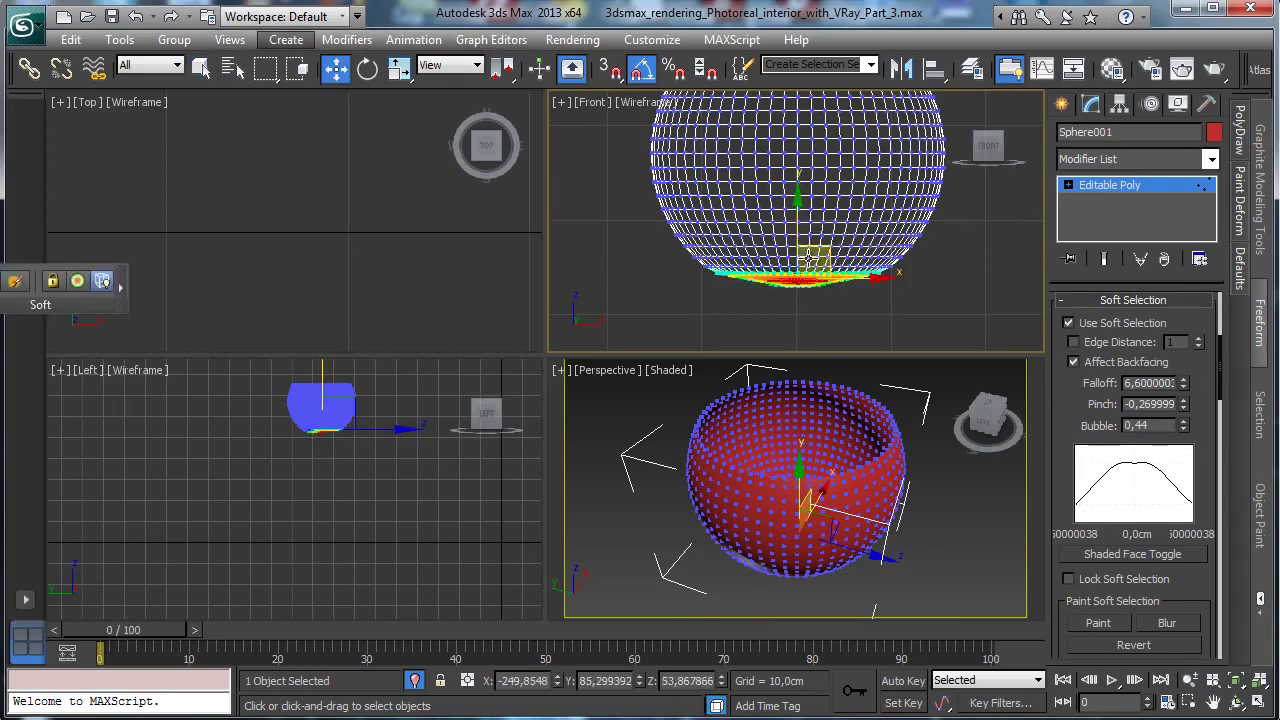
pyautogui.moveTo(815, 293); pyautogui.dragTo(818, 298)
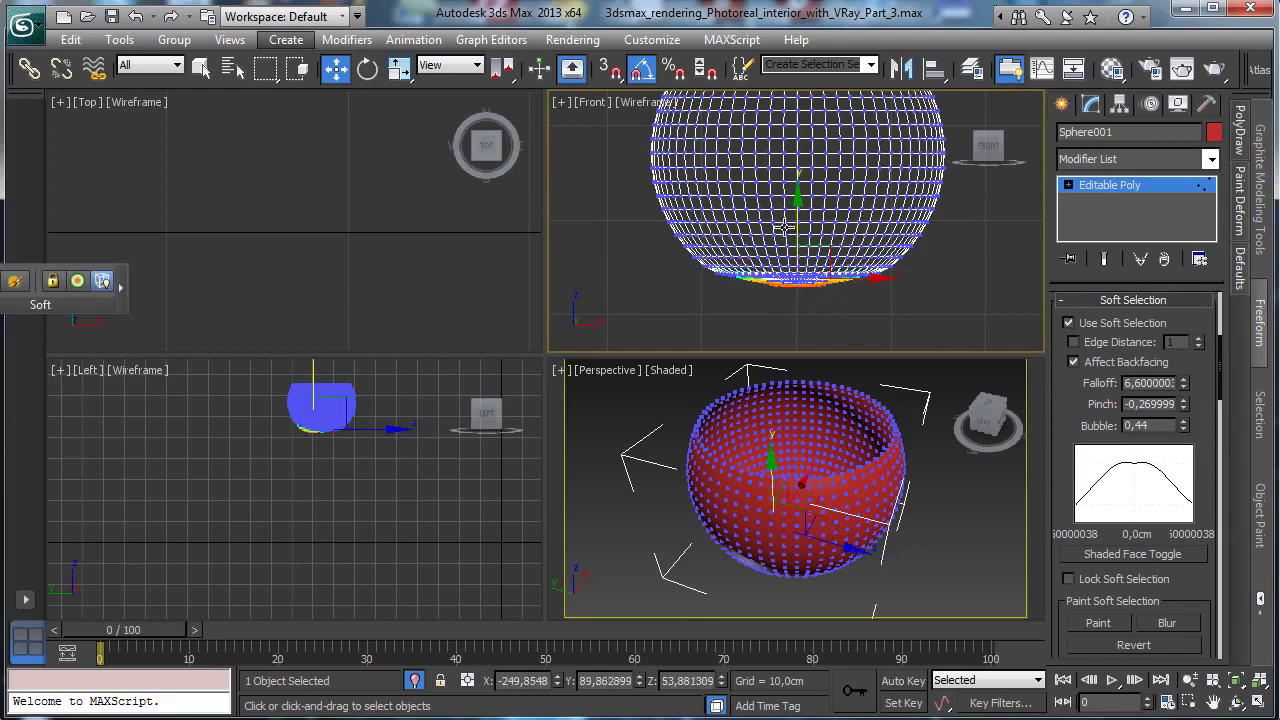
pyautogui.moveTo(797, 224); pyautogui.dragTo(801, 216)
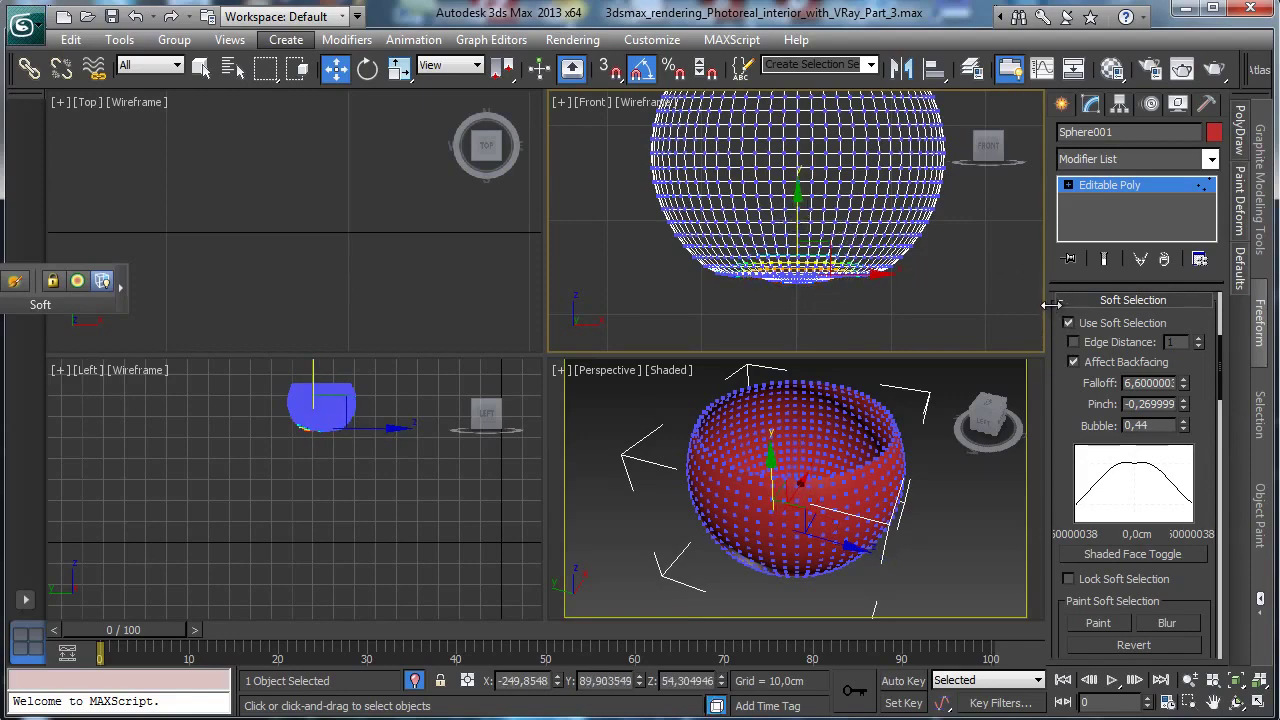
pyautogui.click(812, 290)
pyautogui.moveTo(1185, 404); pyautogui.dragTo(1192, 345)
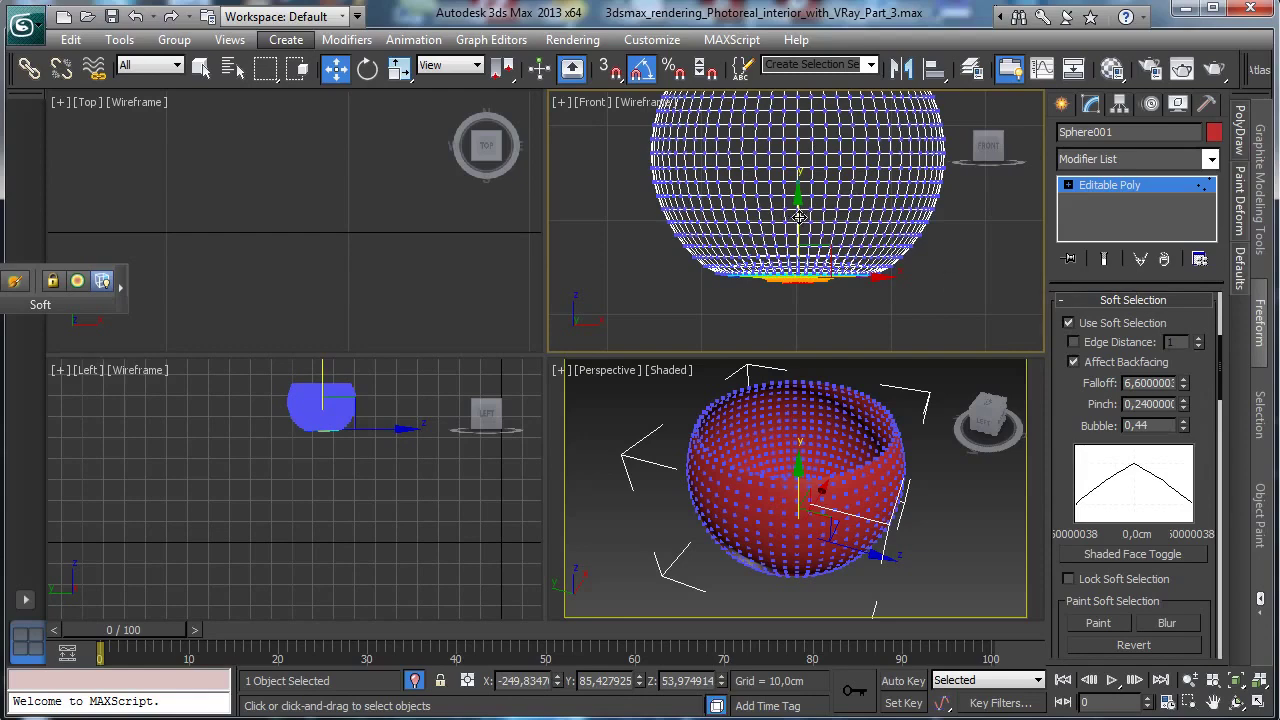
pyautogui.moveTo(800, 216); pyautogui.dragTo(800, 211)
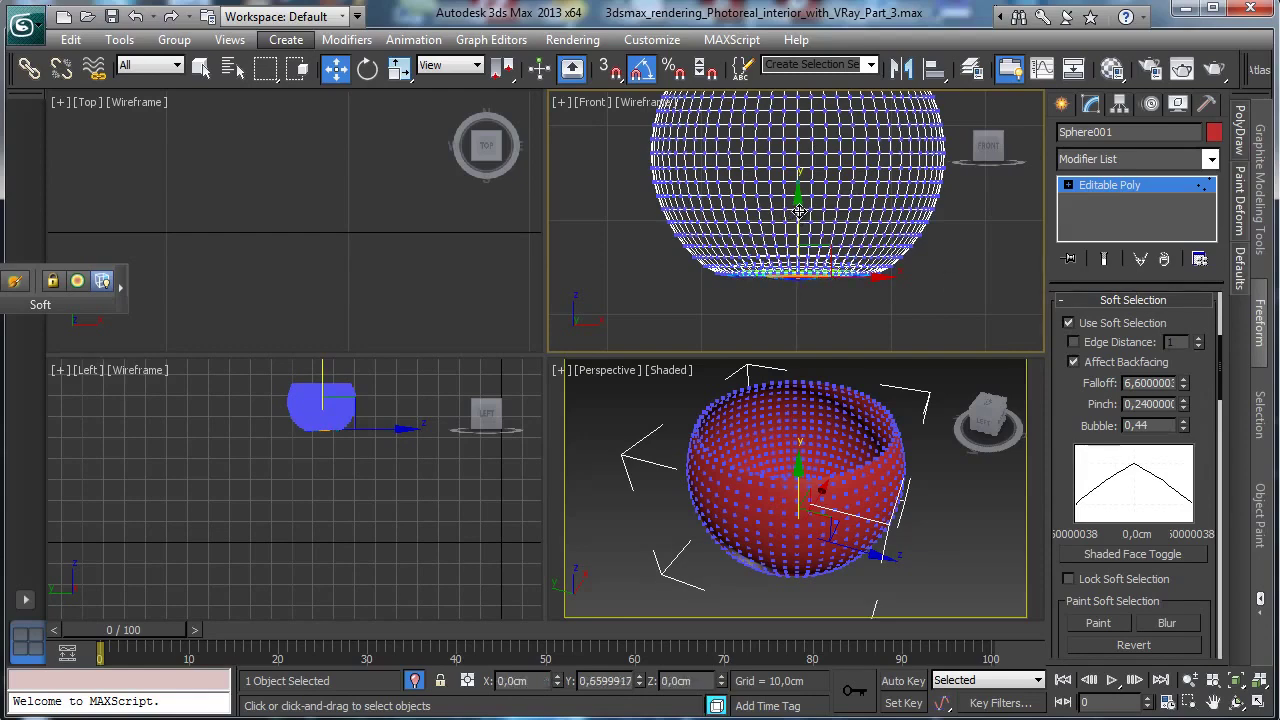
# Re-enter Vertex level and lift the bottom vertices slightly further.
pyautogui.click(1098, 186)
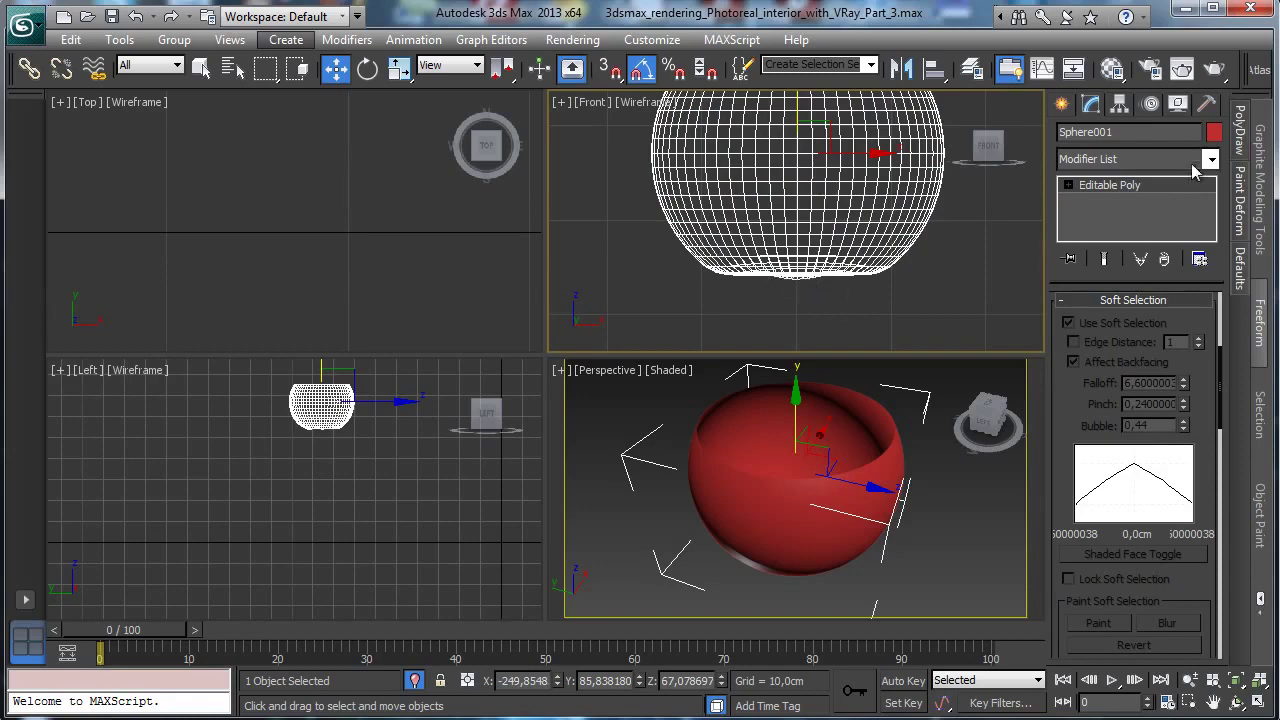
pyautogui.click(1068, 185)
pyautogui.click(1105, 201)
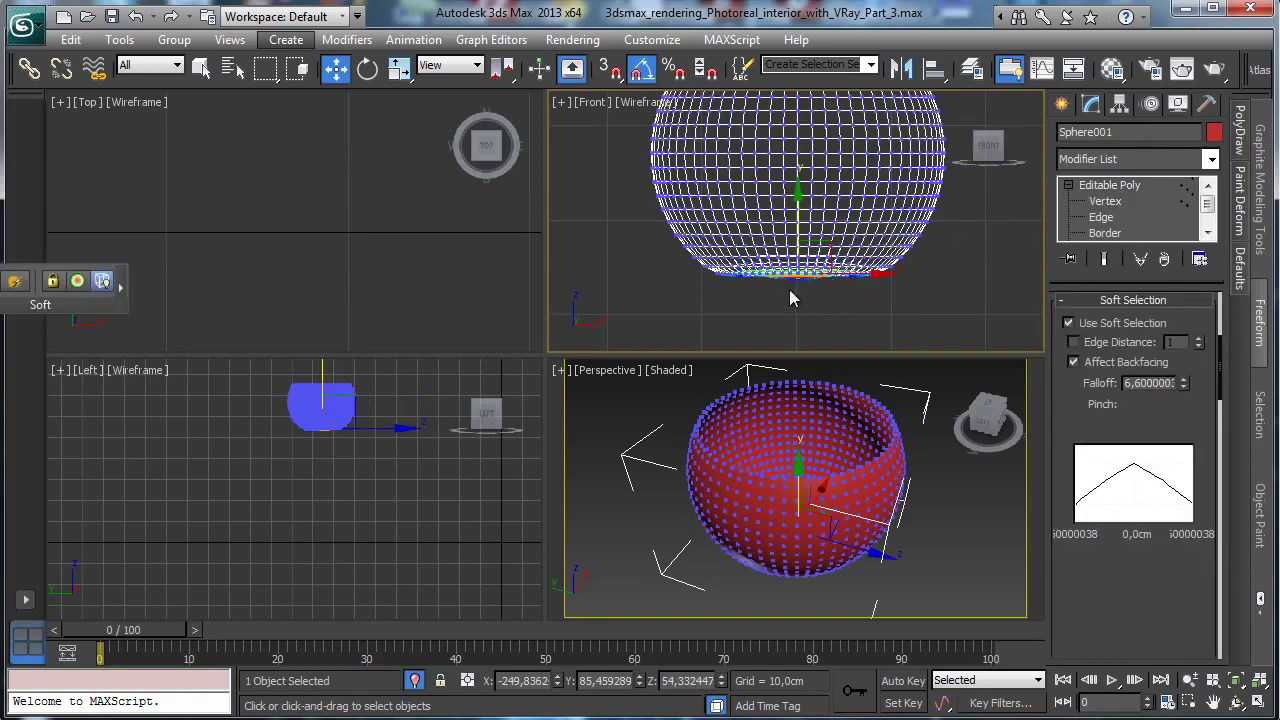
pyautogui.moveTo(800, 216); pyautogui.dragTo(800, 214)
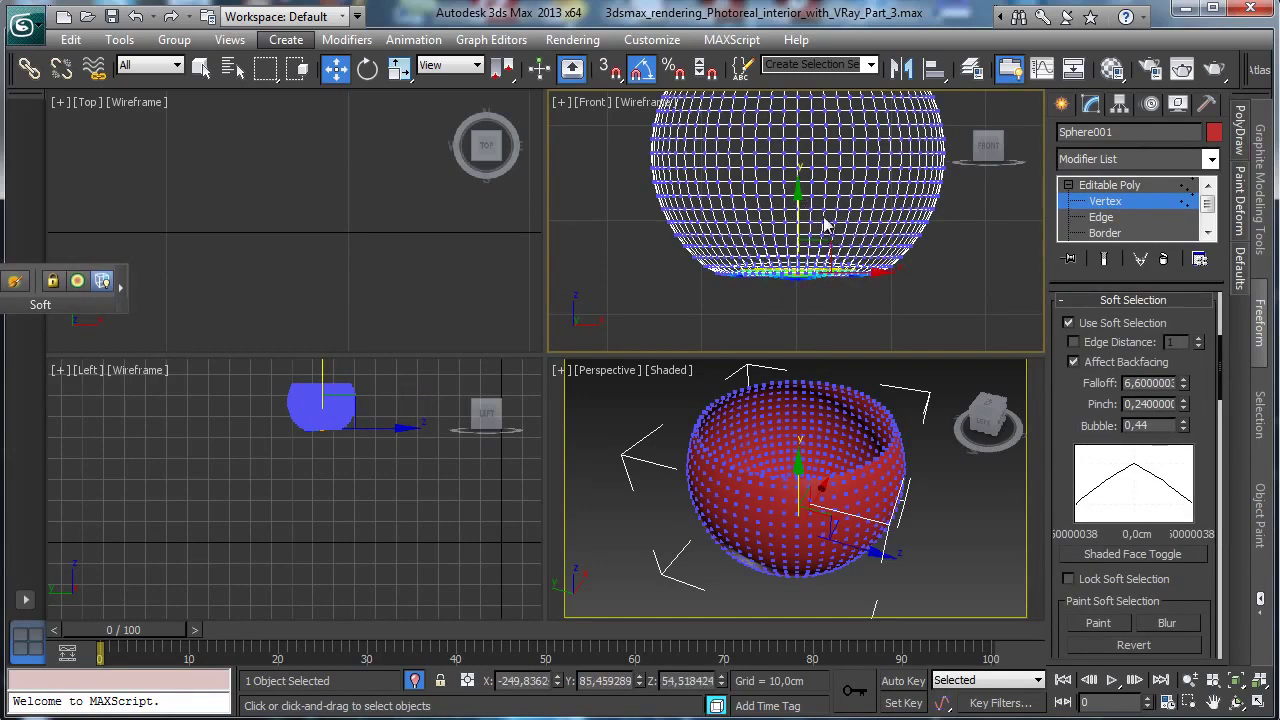
pyautogui.moveTo(812, 289); pyautogui.dragTo(812, 290)
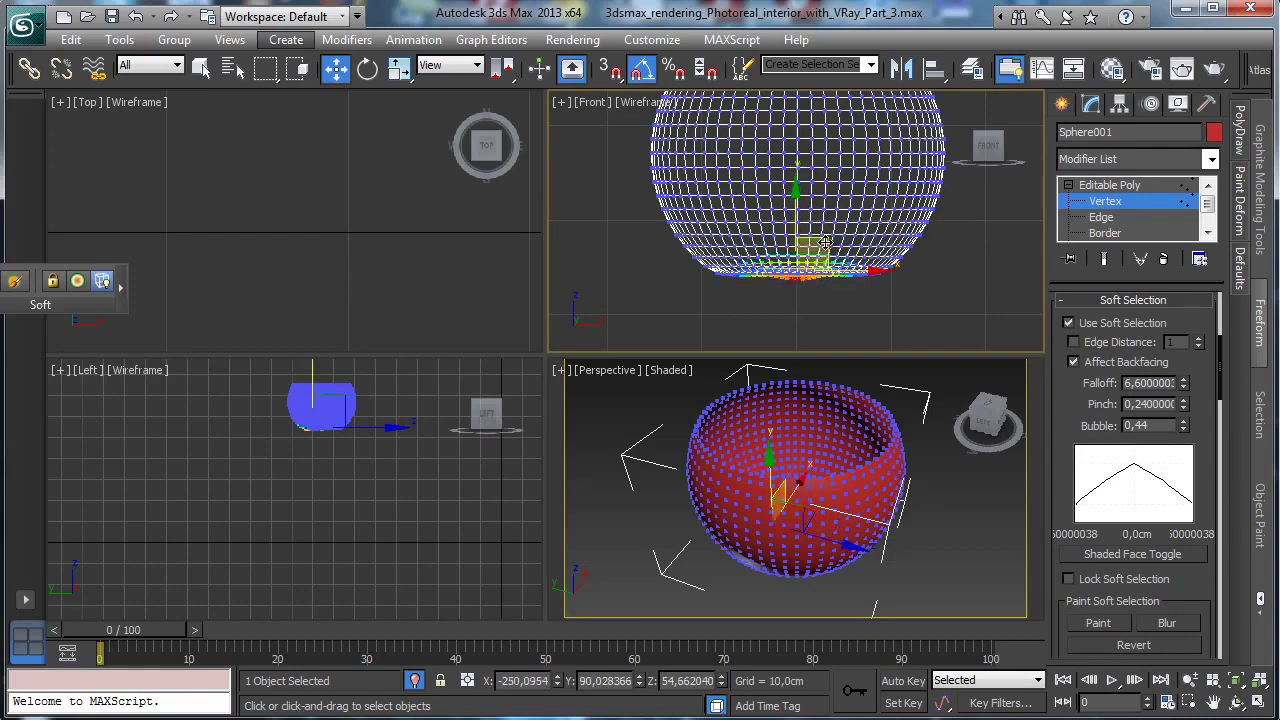
pyautogui.moveTo(800, 216); pyautogui.dragTo(800, 213)
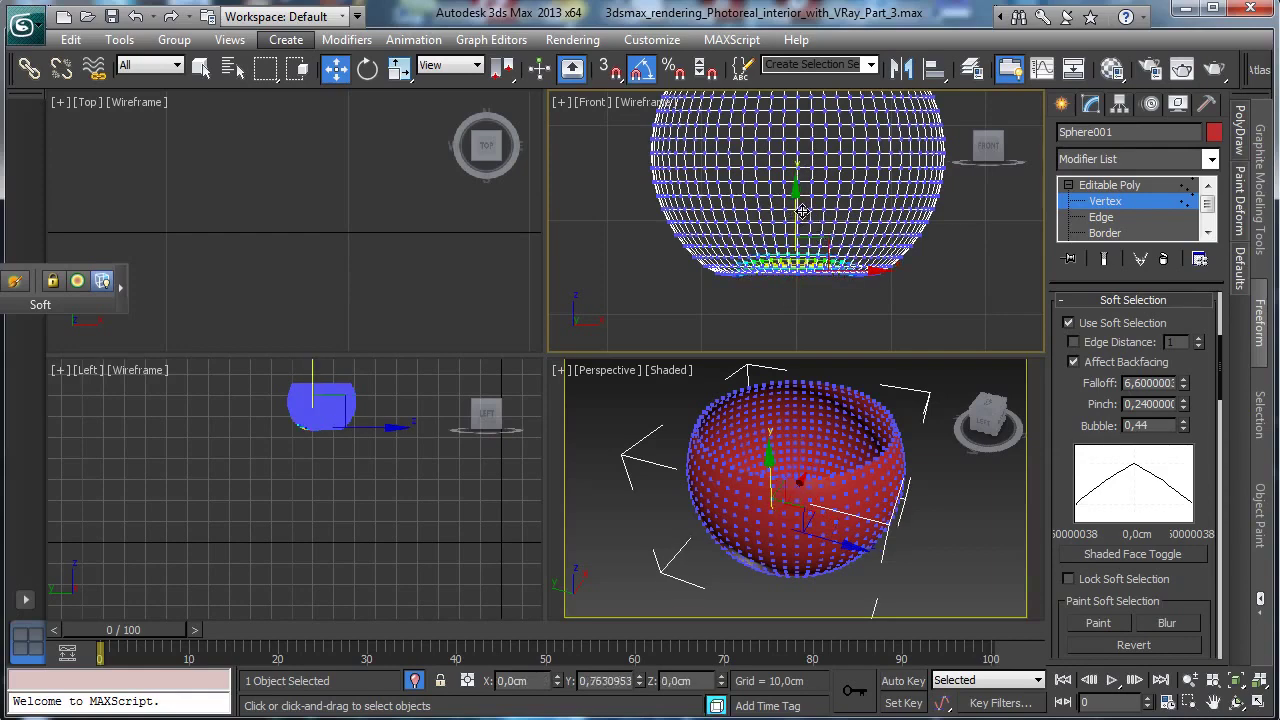
# Add a Shell modifier to the bowl with Outer Amount about 0.86 cm.
pyautogui.click(1105, 201)
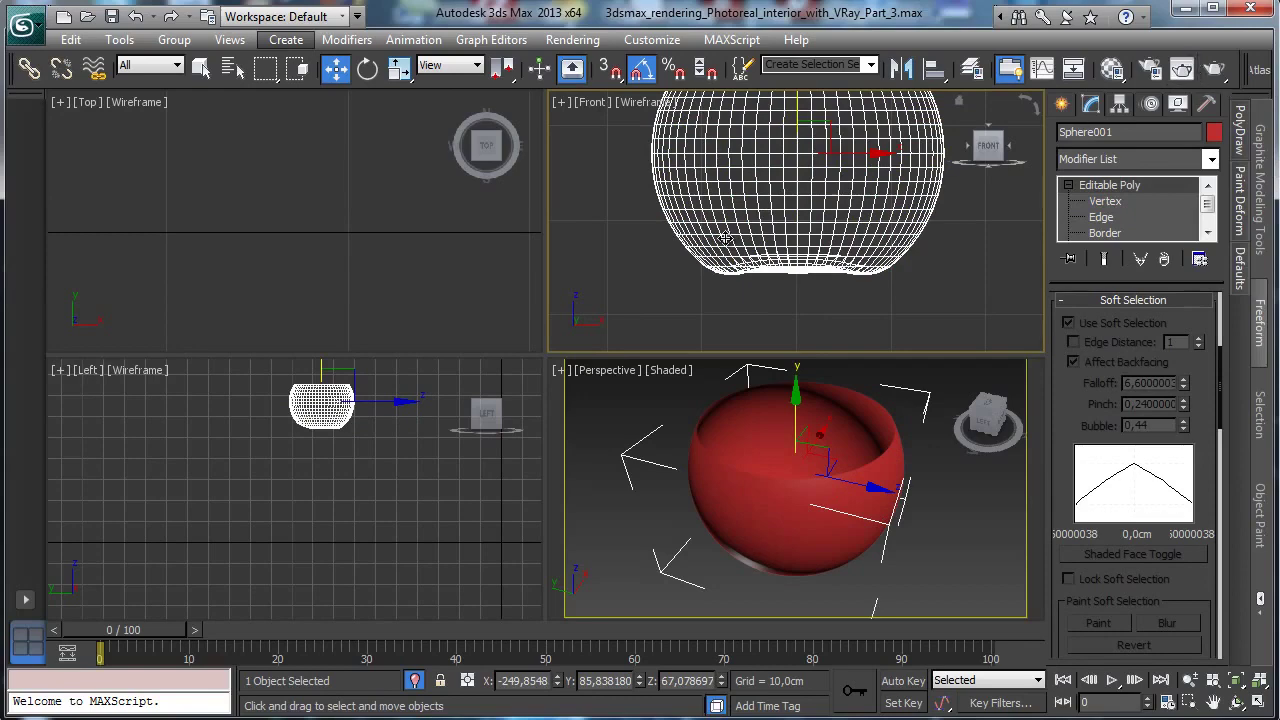
pyautogui.click(1211, 159)
pyautogui.scroll(8, 1189, 383)
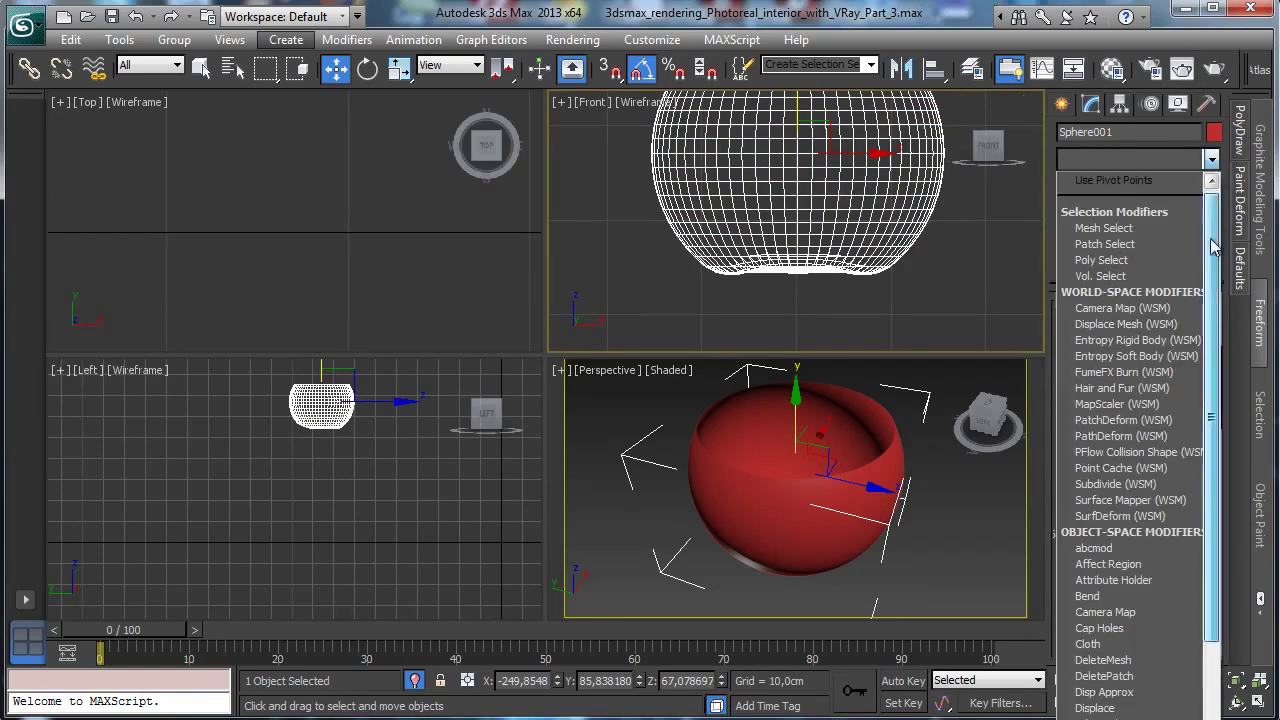
pyautogui.scroll(-7, 1189, 383)
pyautogui.scroll(-9, 1190, 420)
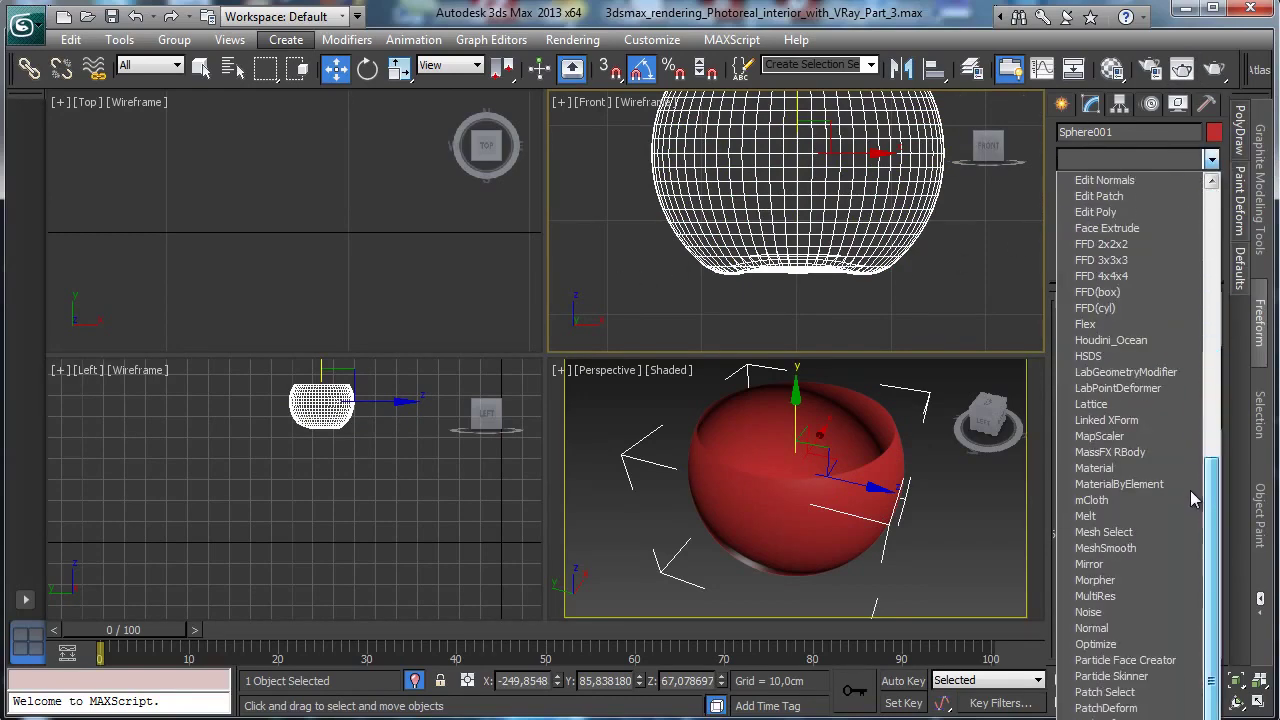
pyautogui.click(1140, 710)
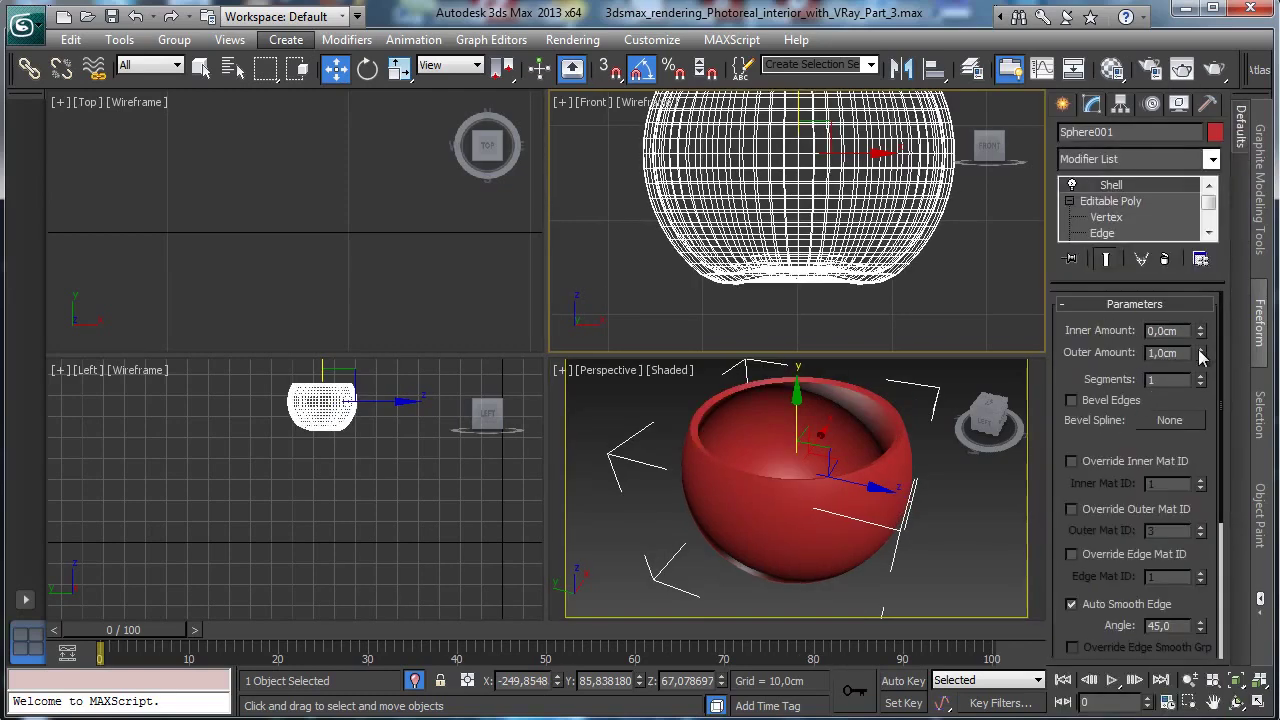
pyautogui.moveTo(1200, 357); pyautogui.dragTo(1193, 352)
pyautogui.click(813, 459)
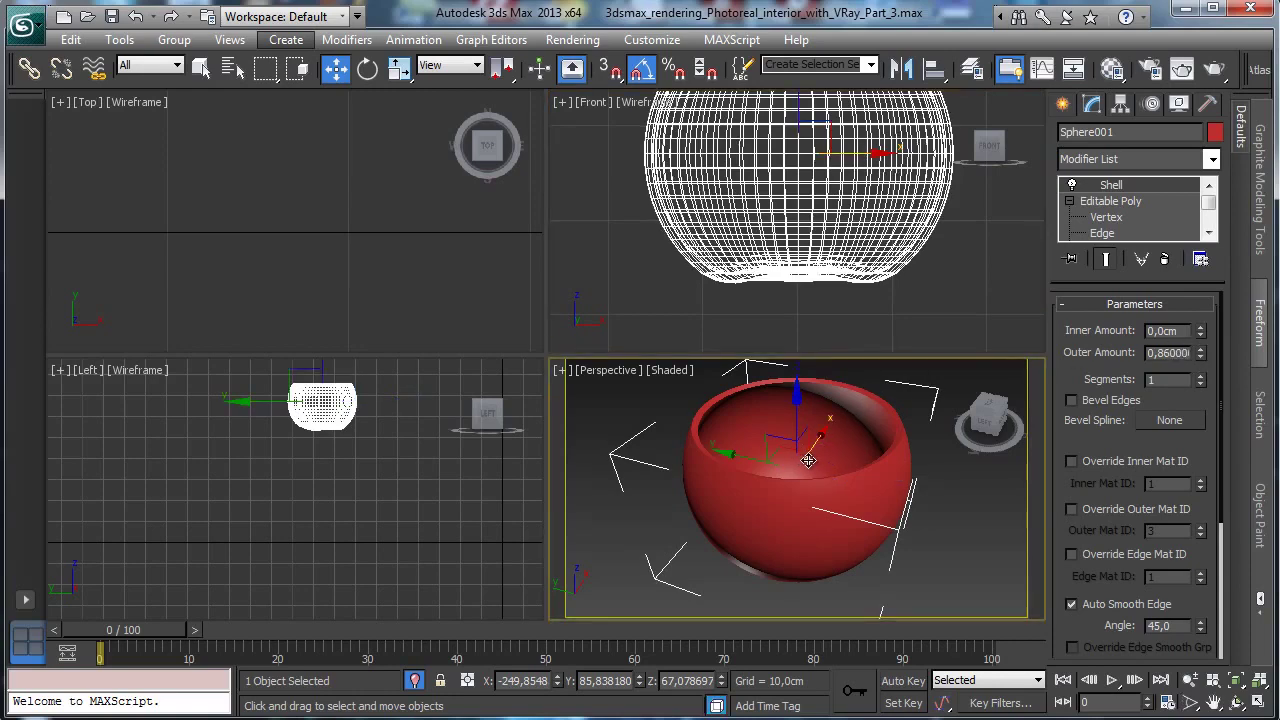
pyautogui.click(1211, 159)
pyautogui.scroll(8, 1140, 400)
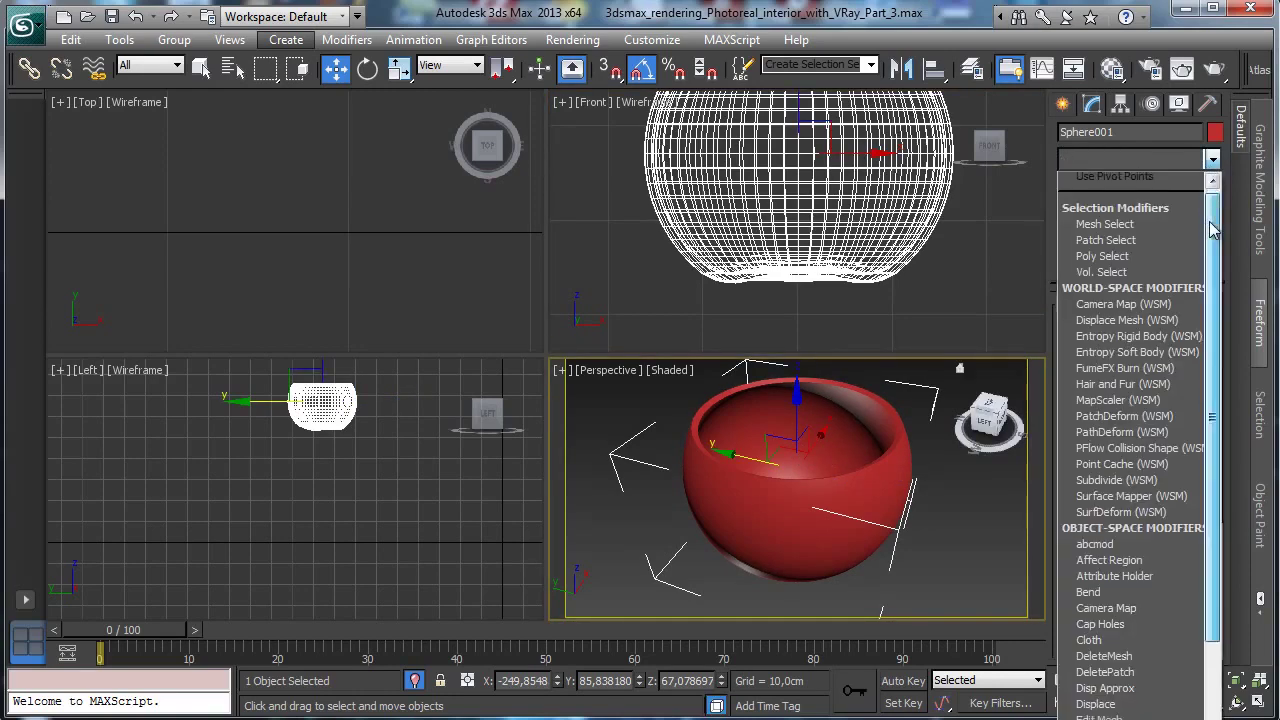
pyautogui.scroll(-8, 1140, 400)
# Add an Edit Poly modifier at Edge level and show edged faces in maximized Perspective.
pyautogui.click(1097, 516)
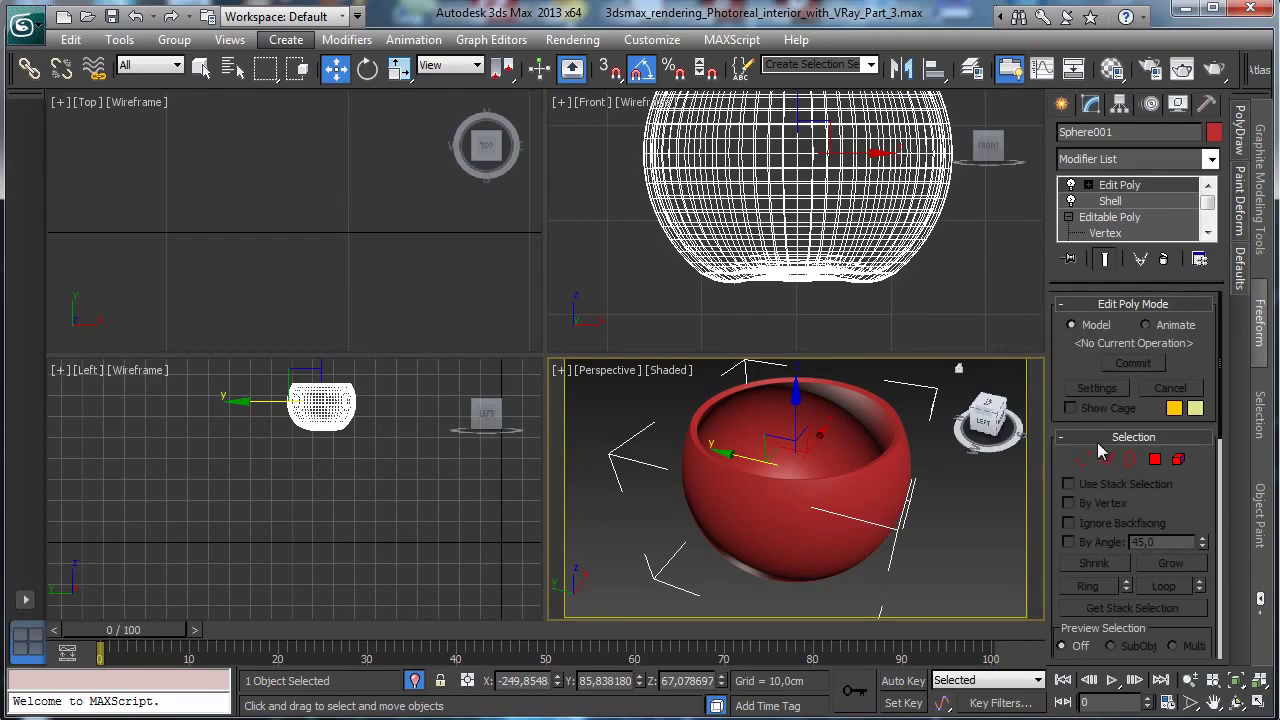
pyautogui.click(1107, 459)
pyautogui.hotkey('alt', 'w')
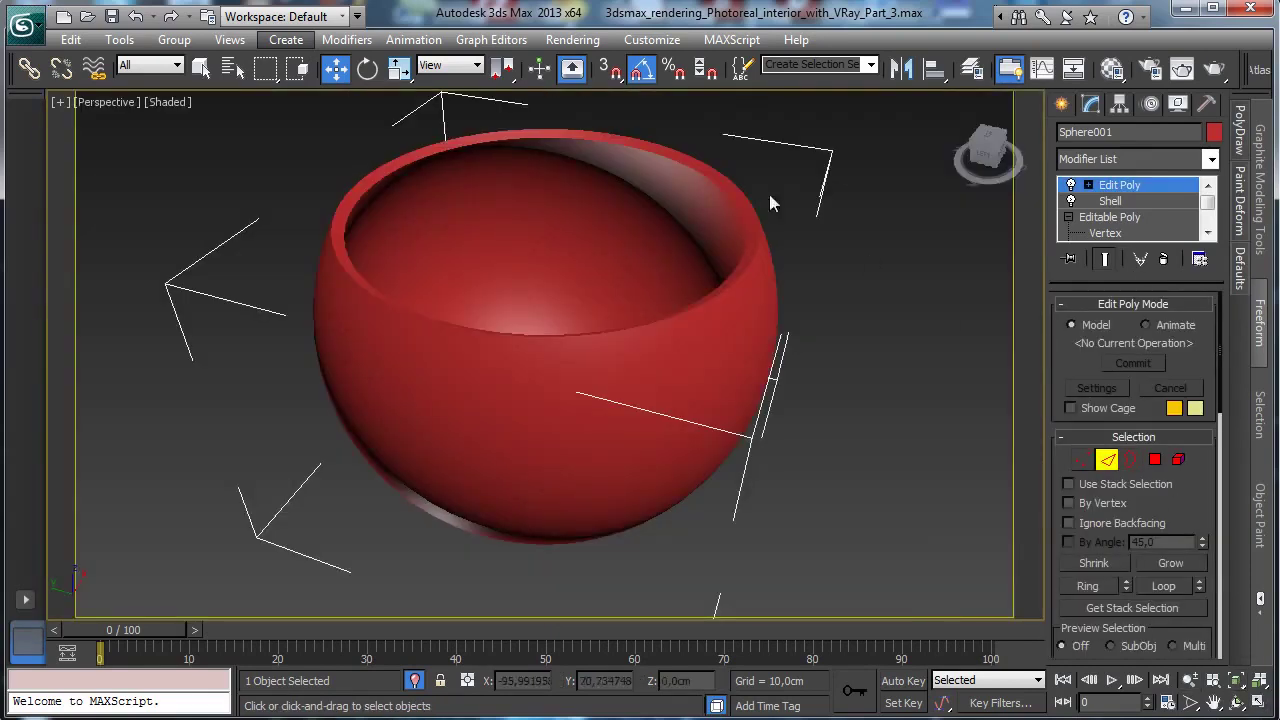
pyautogui.click(662, 168)
pyautogui.click(169, 108)
pyautogui.click(174, 103)
pyautogui.click(232, 186)
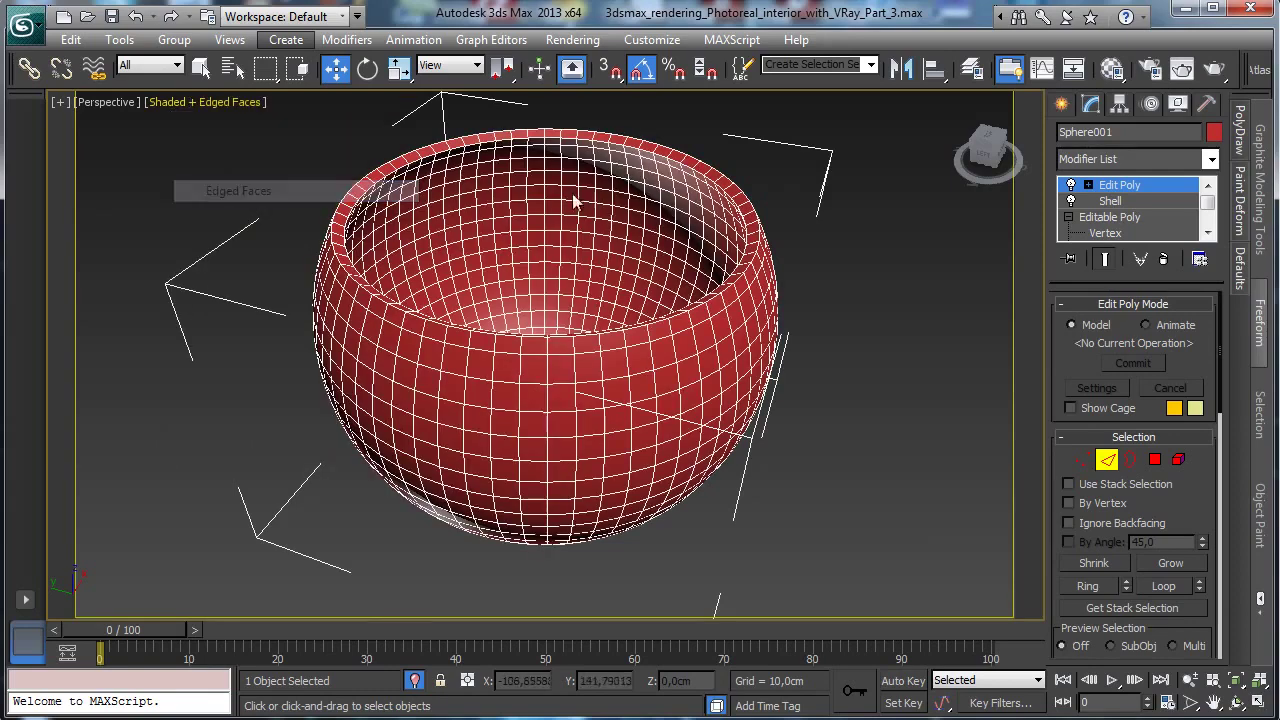
# Select the bowl's rim edges as a full edge loop.
pyautogui.click(688, 163)
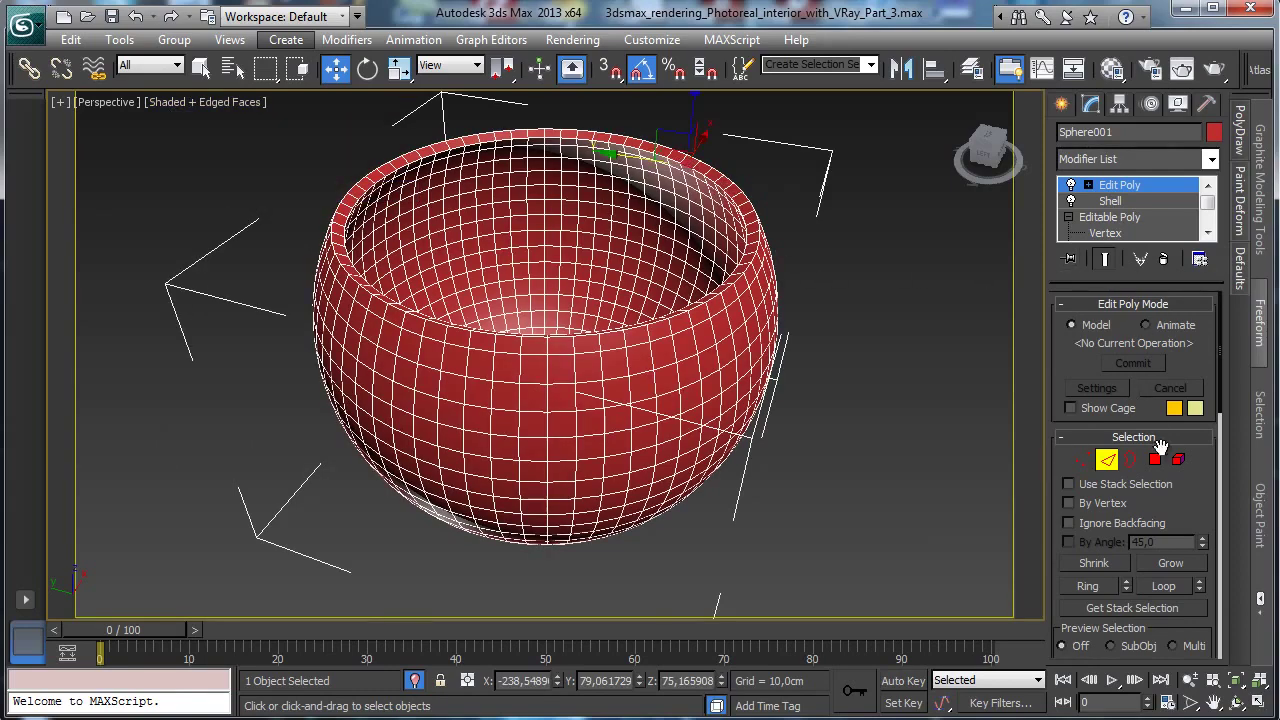
pyautogui.click(1100, 590)
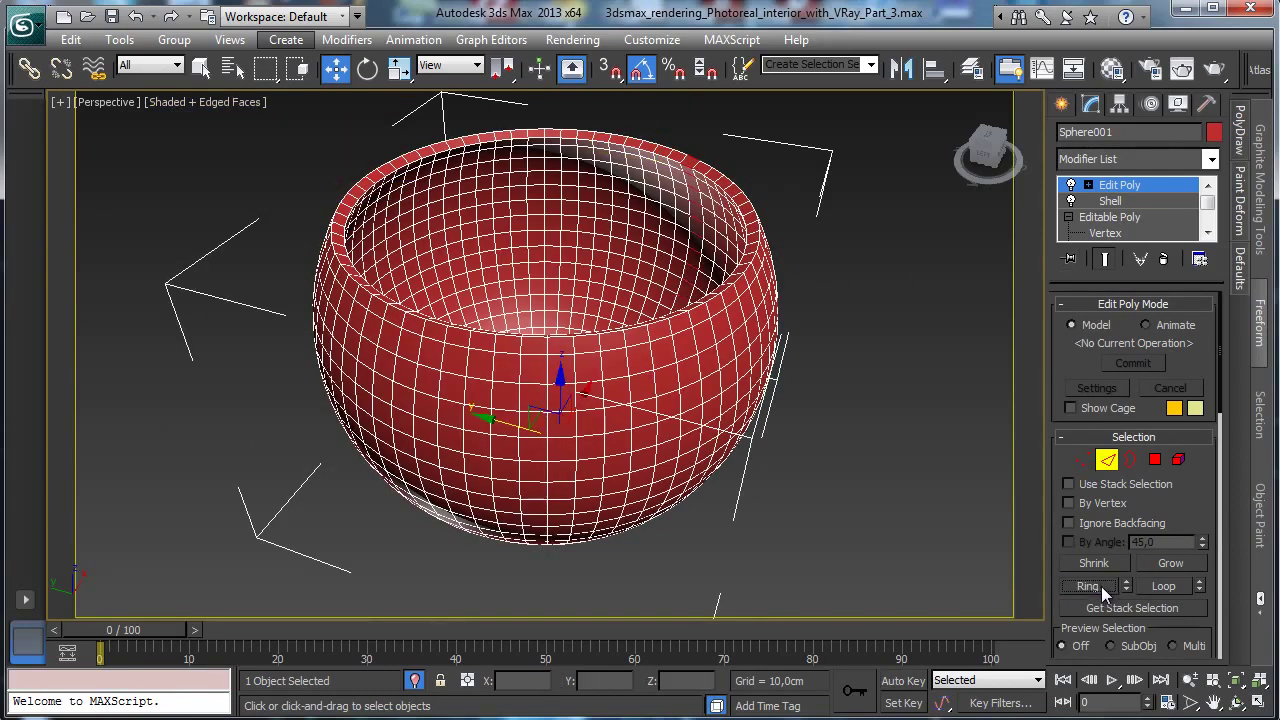
pyautogui.click(1165, 586)
pyautogui.click(860, 257)
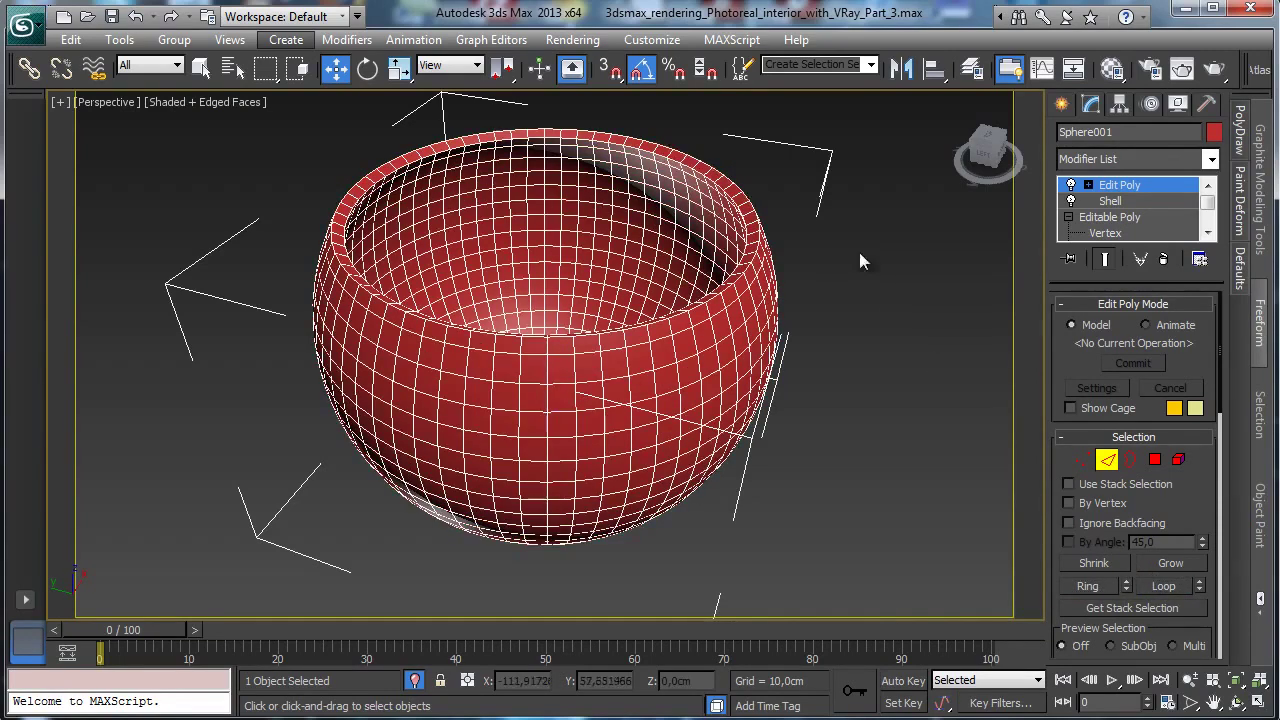
pyautogui.click(670, 155)
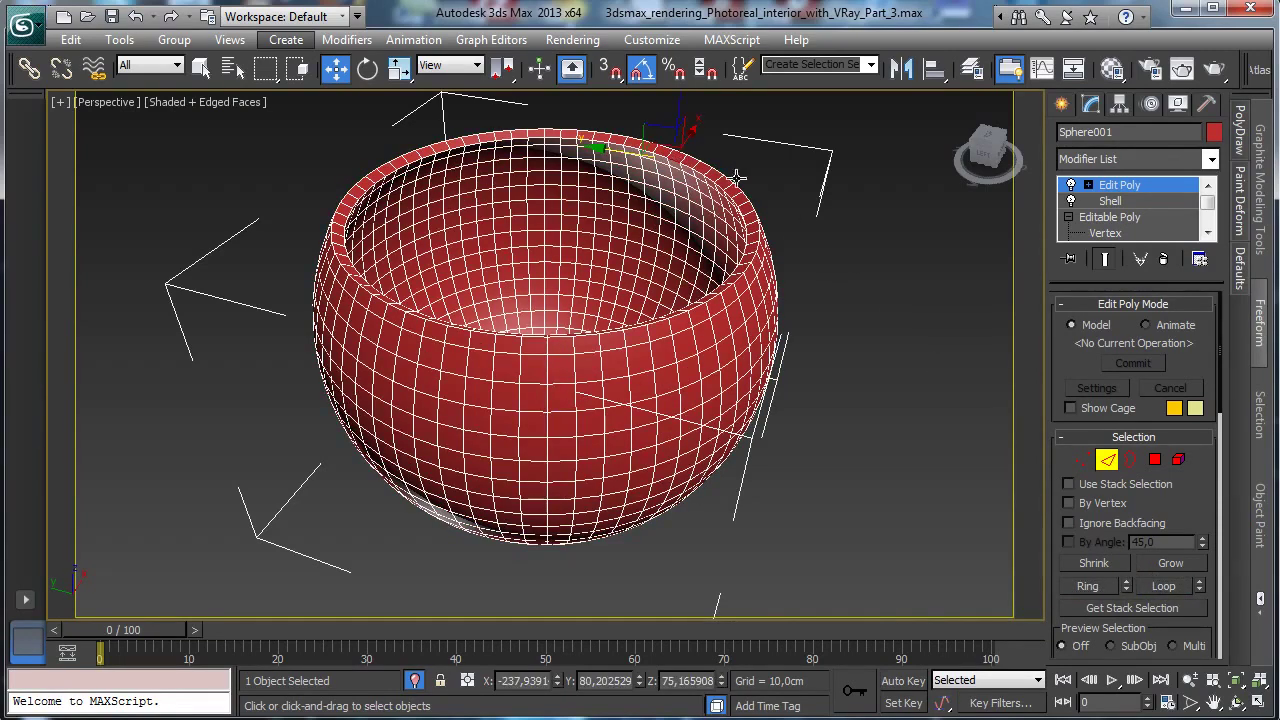
pyautogui.click(1165, 588)
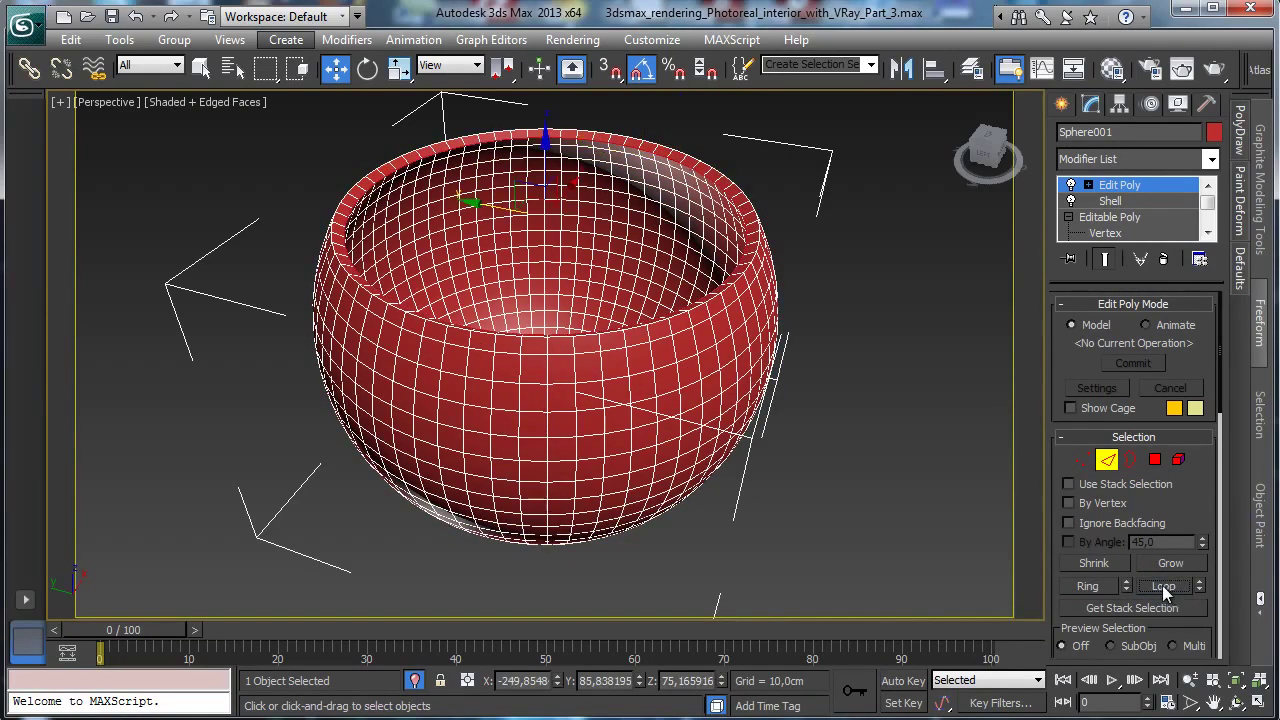
pyautogui.click(678, 150)
pyautogui.keyDown('ctrl'); pyautogui.click(680, 150); pyautogui.keyUp('ctrl')
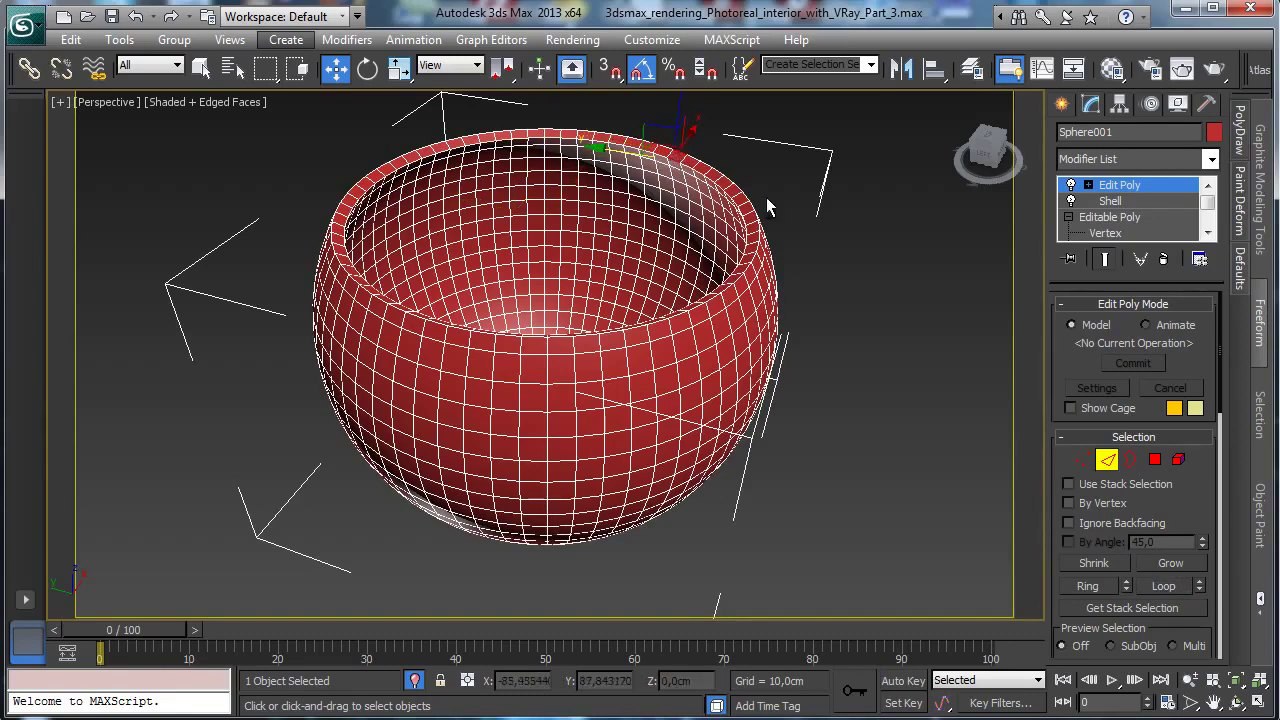
pyautogui.click(1180, 587)
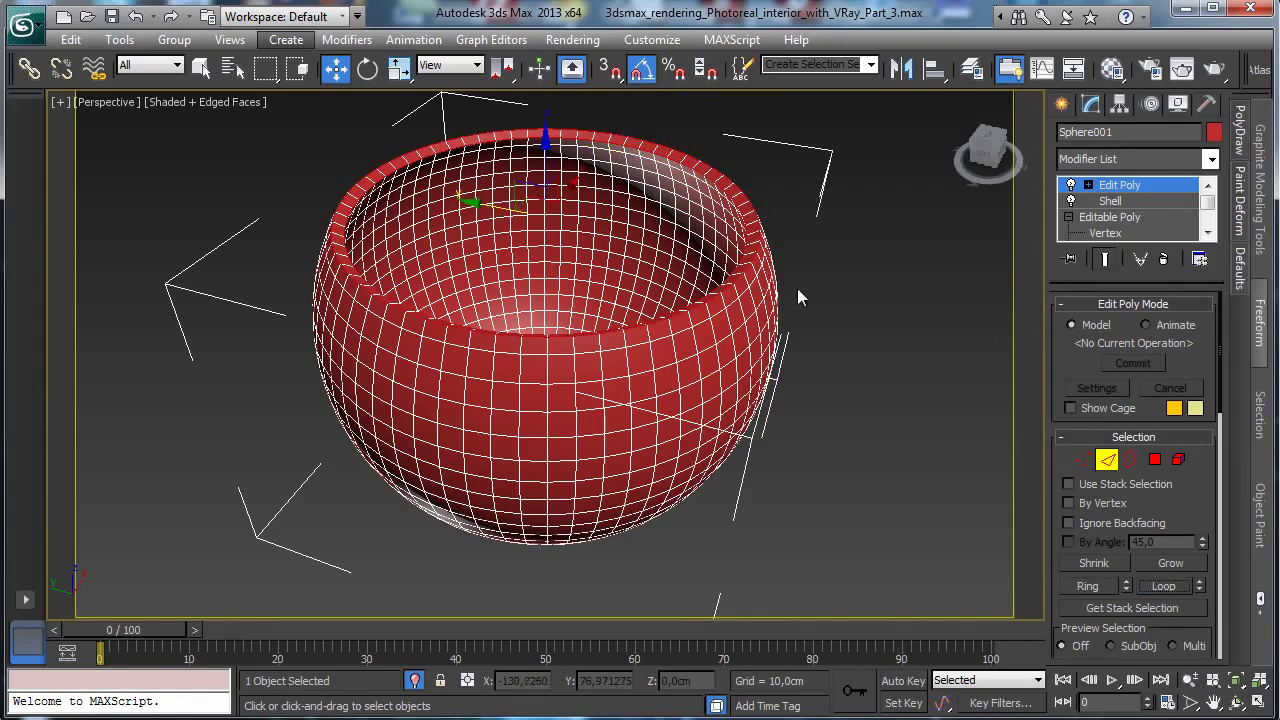
# Chamfer the rim loop with Amount 0,15 cm and 4 segments.
pyautogui.click(1190, 680)
pyautogui.moveTo(1100, 606); pyautogui.dragTo(1218, 522)
pyautogui.scroll(-5, 1190, 497)
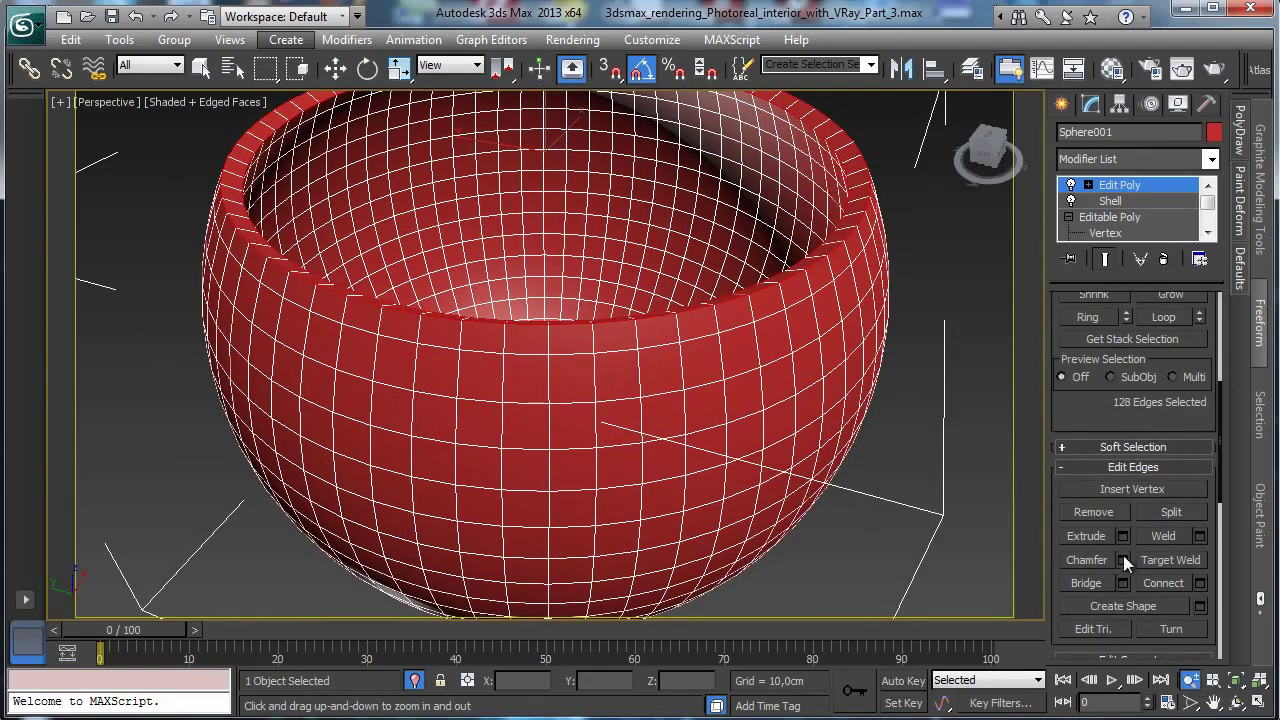
pyautogui.click(1123, 560)
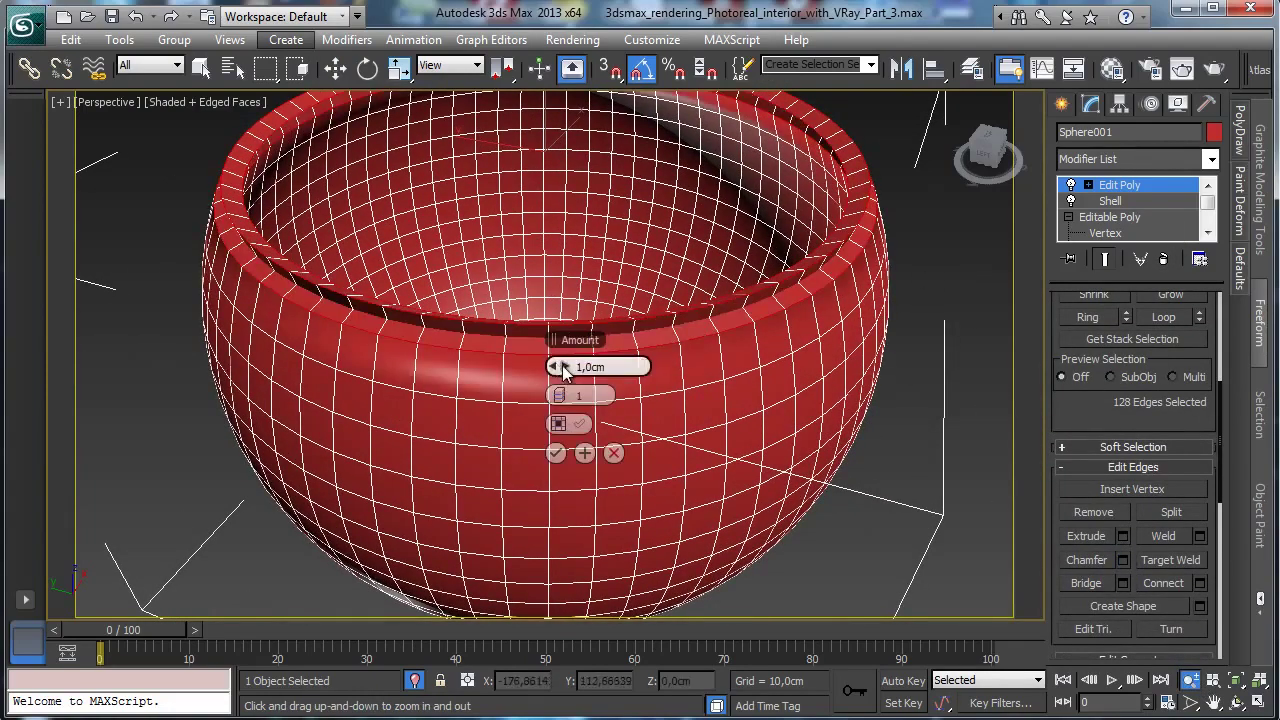
pyautogui.moveTo(563, 369); pyautogui.dragTo(557, 360)
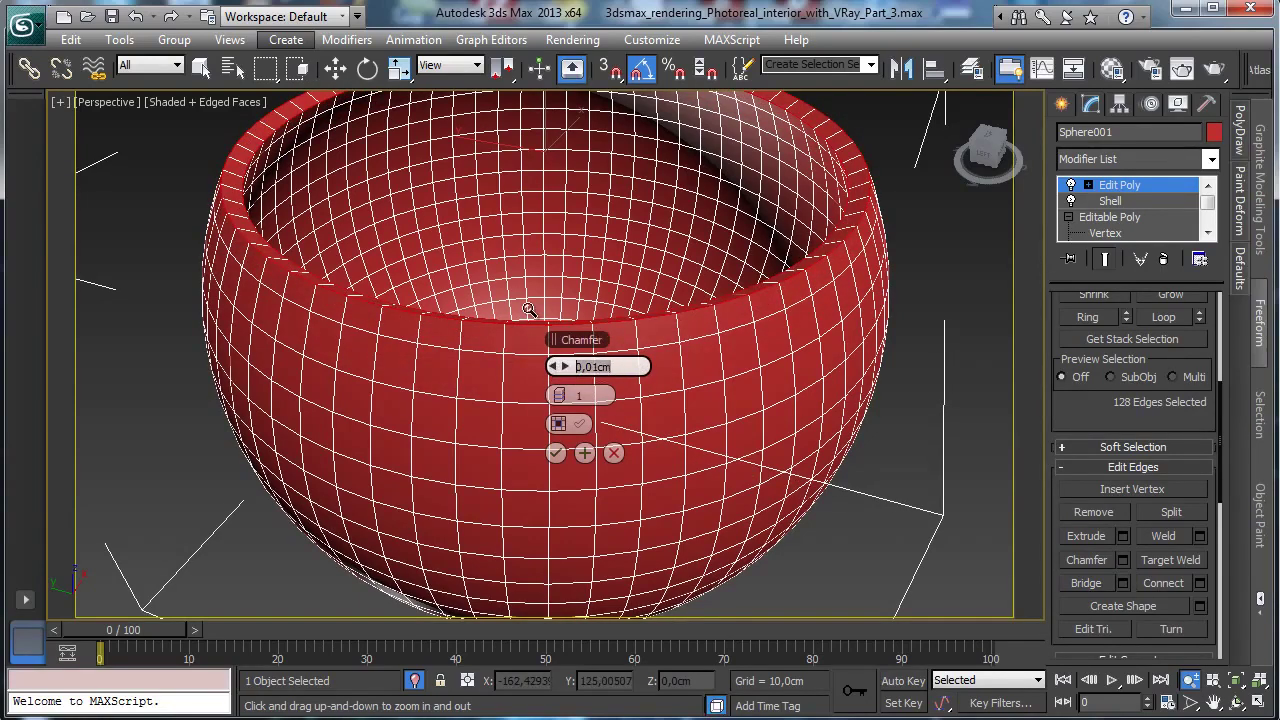
pyautogui.write('0,15')
pyautogui.press('Return')
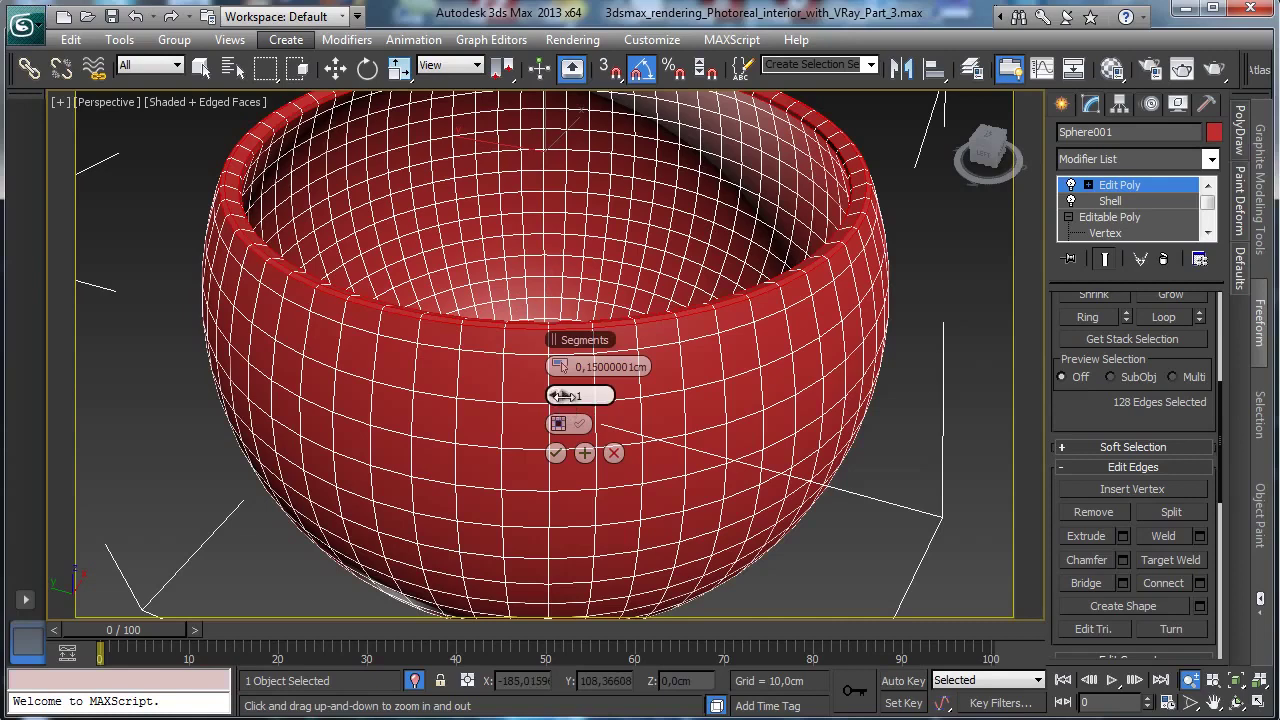
pyautogui.moveTo(563, 397); pyautogui.dragTo(566, 399)
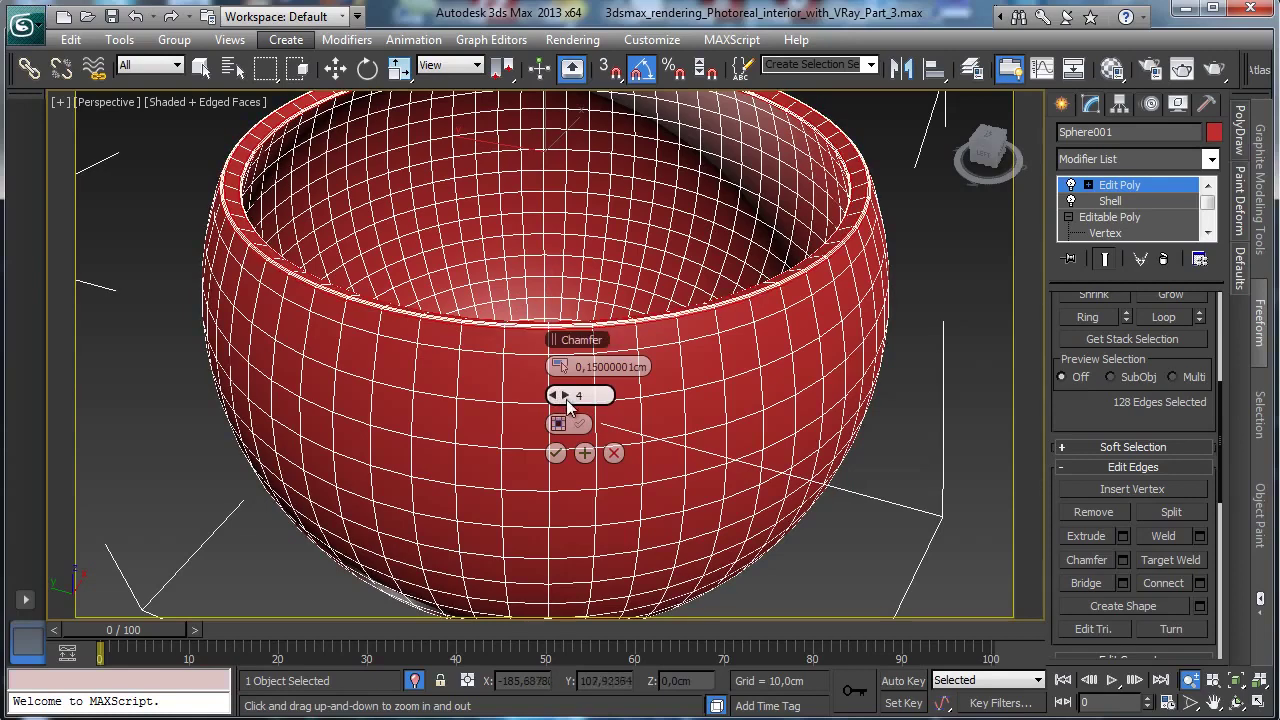
pyautogui.click(556, 453)
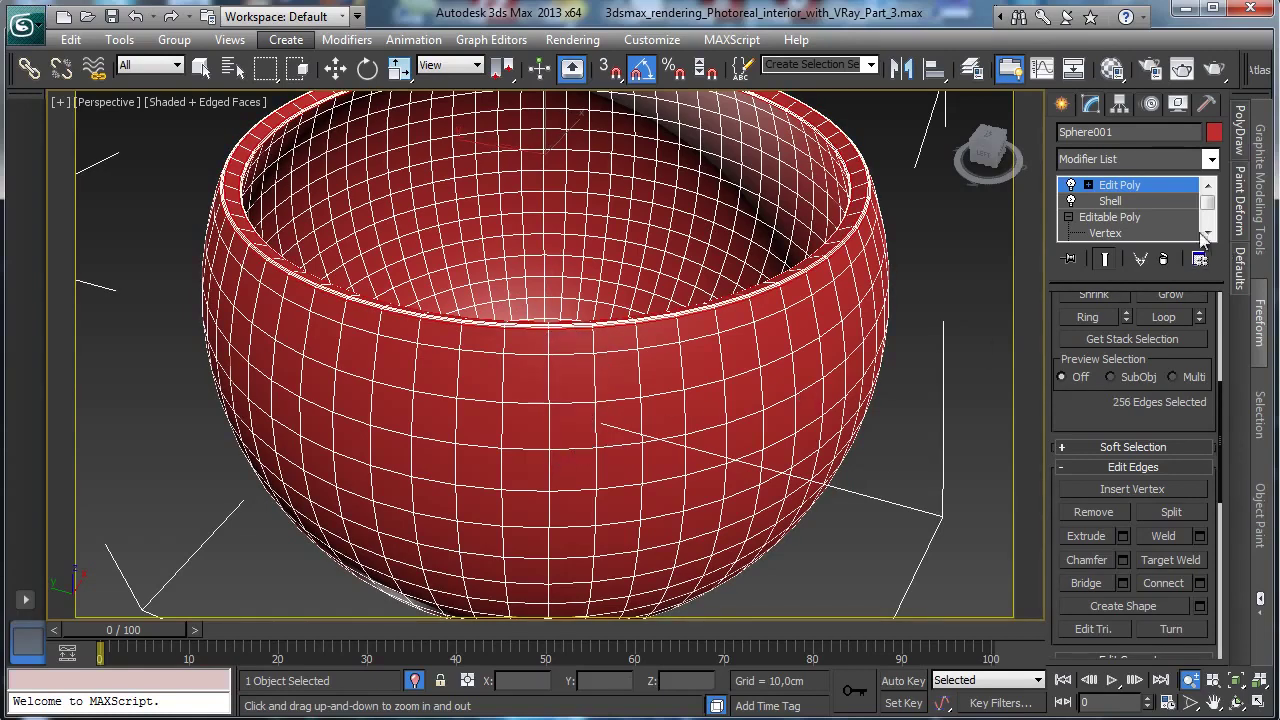
# Return to object level and zoom out to see the whole bowl.
pyautogui.click(1125, 186)
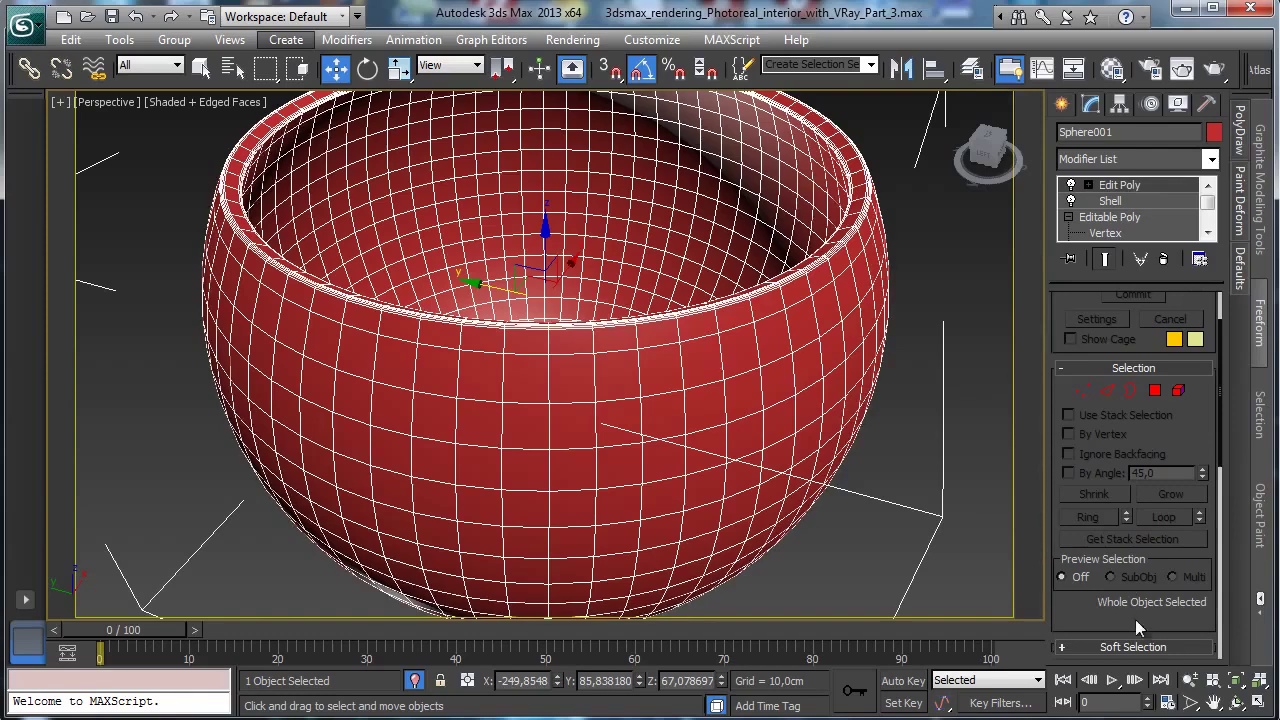
pyautogui.click(1190, 680)
pyautogui.moveTo(555, 292); pyautogui.dragTo(570, 335)
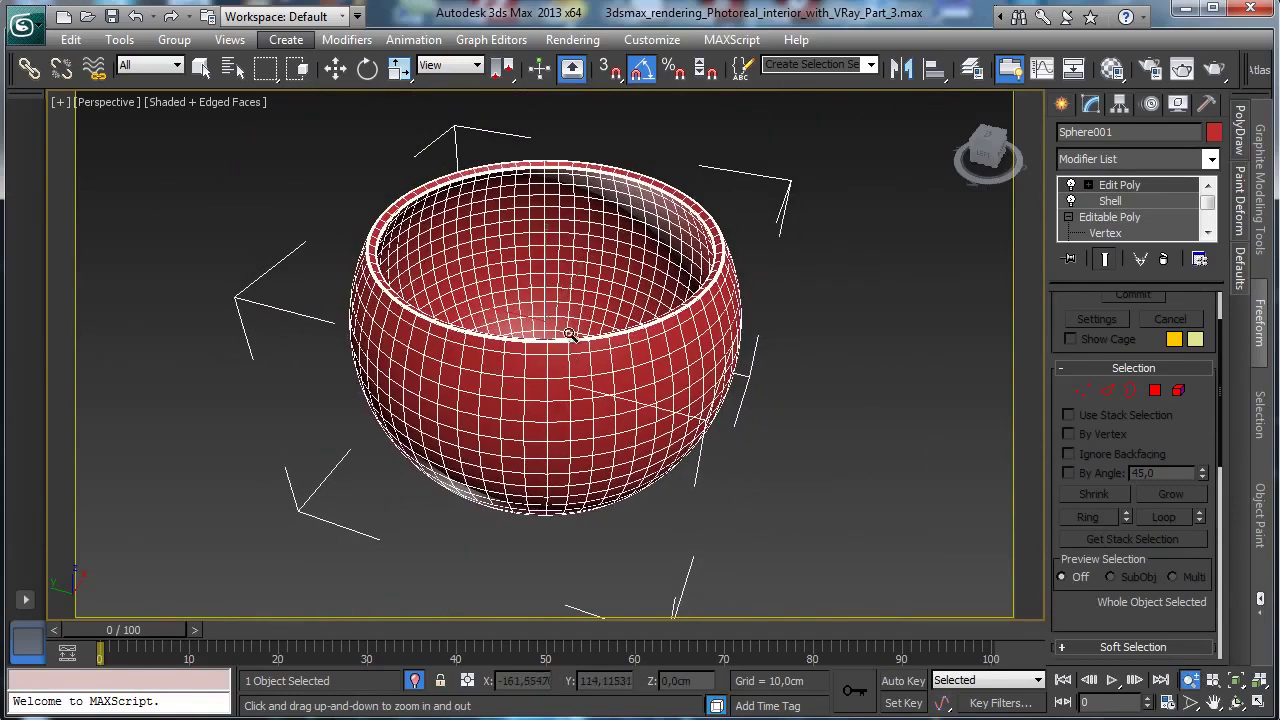
# View through VRayPhysicalCamera001, turn off Edged Faces and Isolate, and restore four viewports.
pyautogui.click(119, 104)
pyautogui.moveTo(227, 124)
pyautogui.click(390, 126)
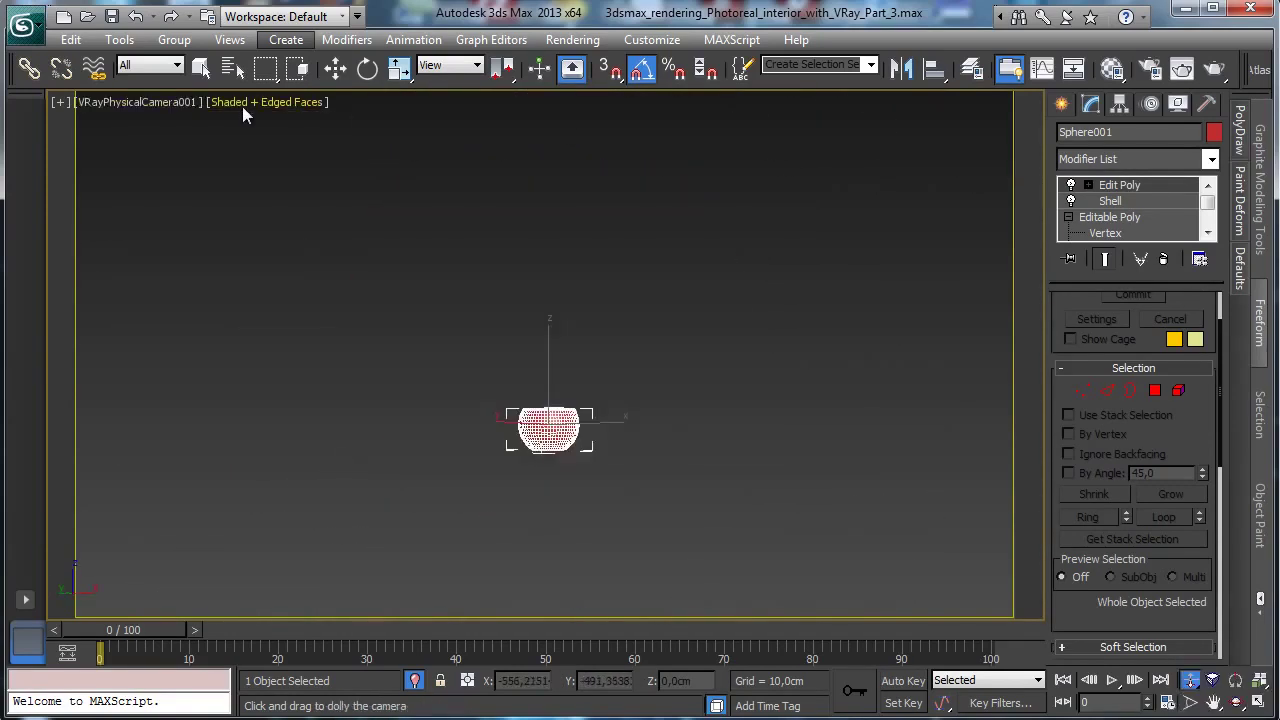
pyautogui.click(255, 104)
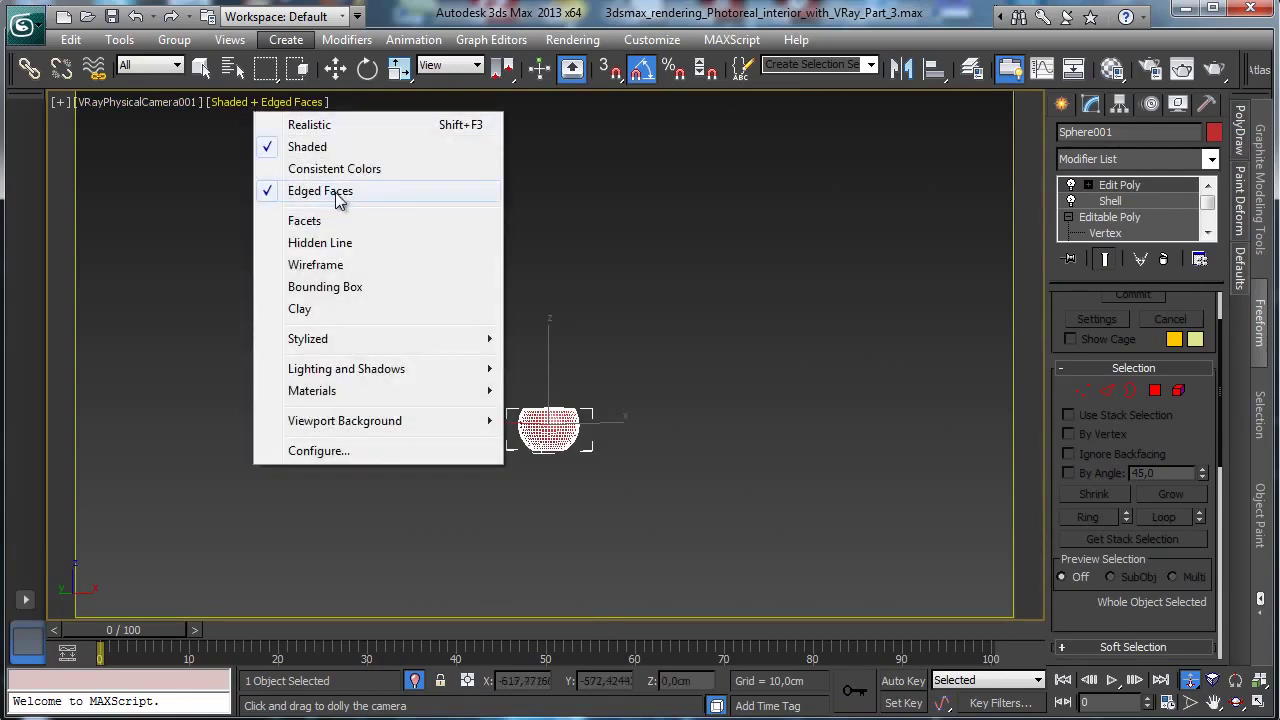
pyautogui.click(336, 195)
pyautogui.click(414, 680)
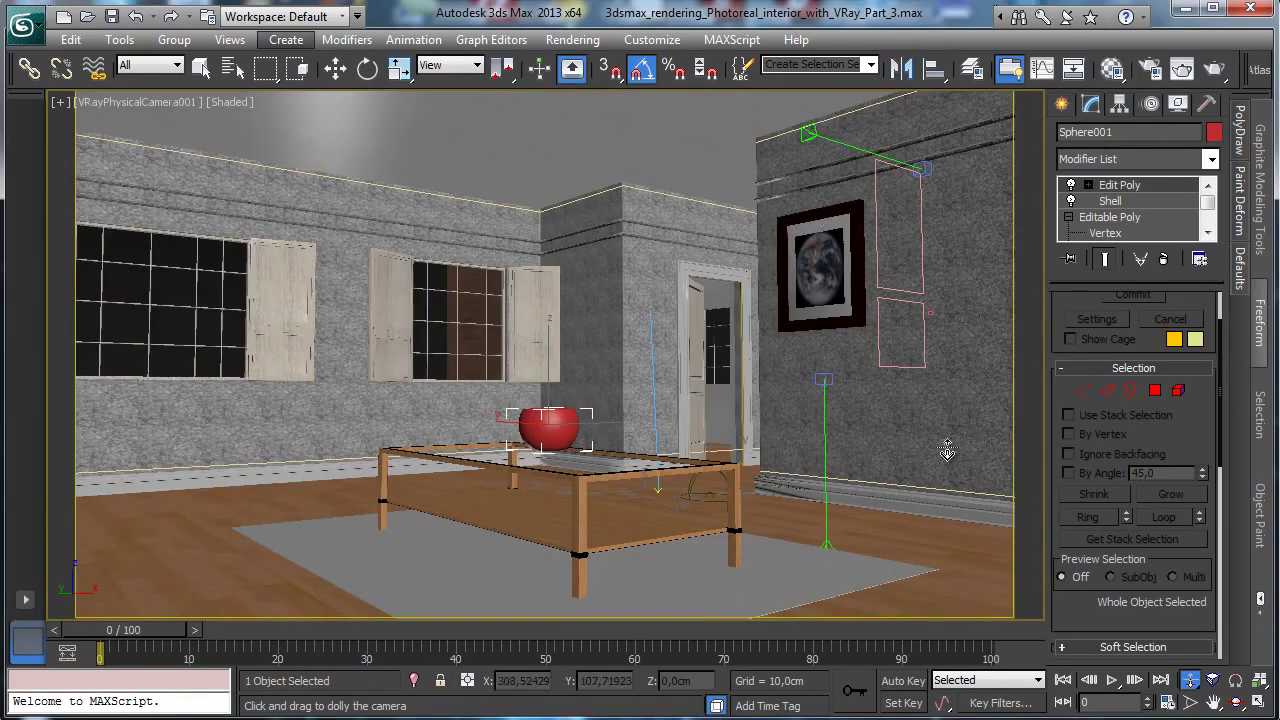
pyautogui.click(1259, 703)
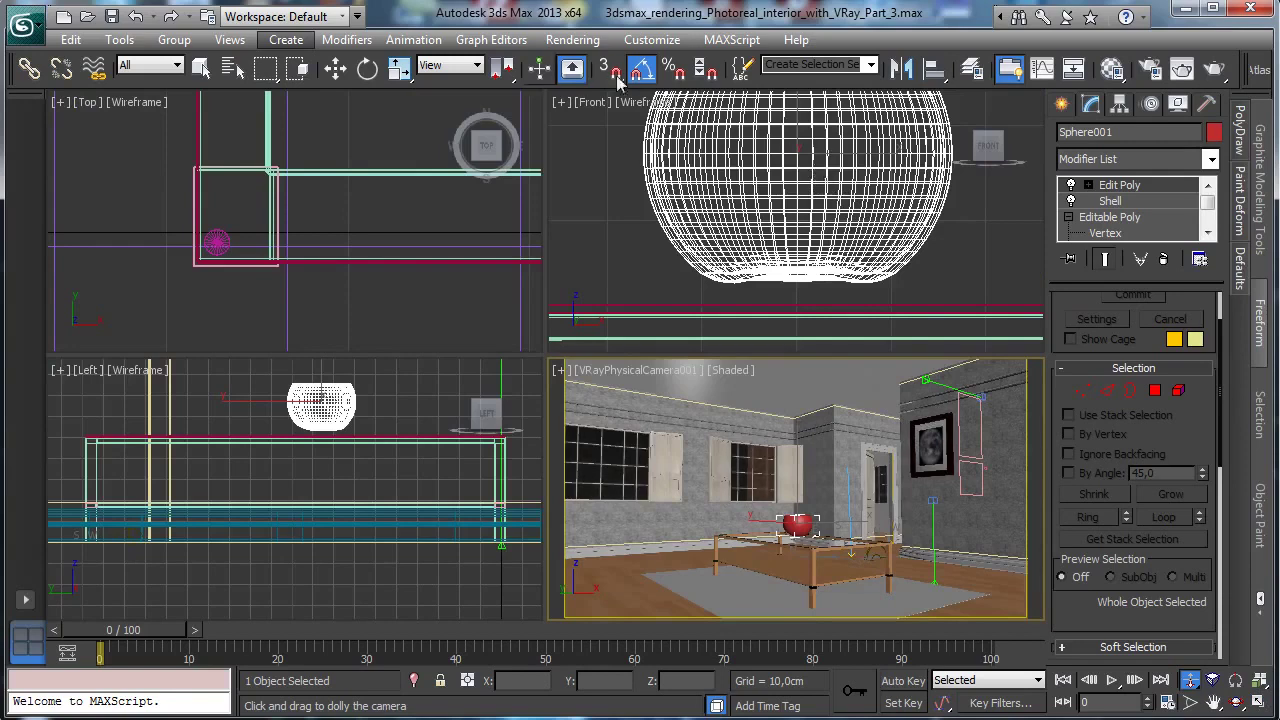
# Move the bowl down onto the glass table top and sideways over the table.
pyautogui.click(335, 67)
pyautogui.click(797, 118)
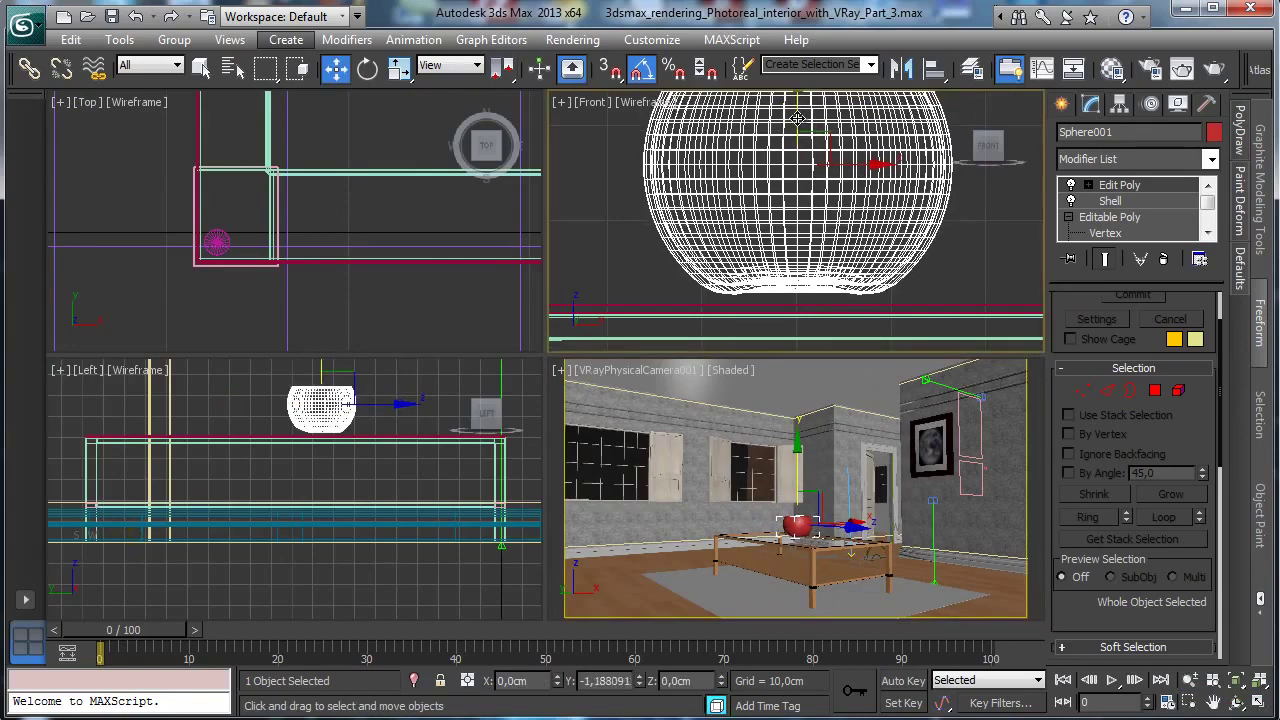
pyautogui.moveTo(797, 118); pyautogui.dragTo(800, 130)
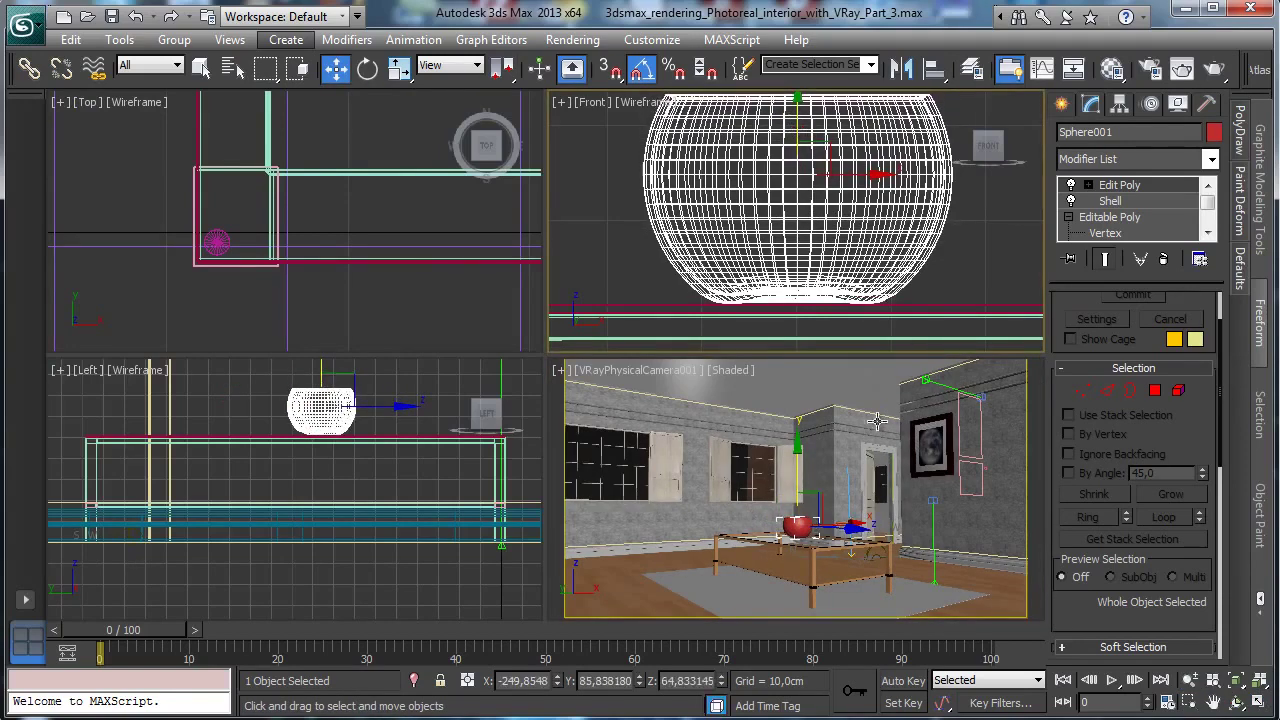
pyautogui.click(858, 446)
pyautogui.rightClick(358, 199)
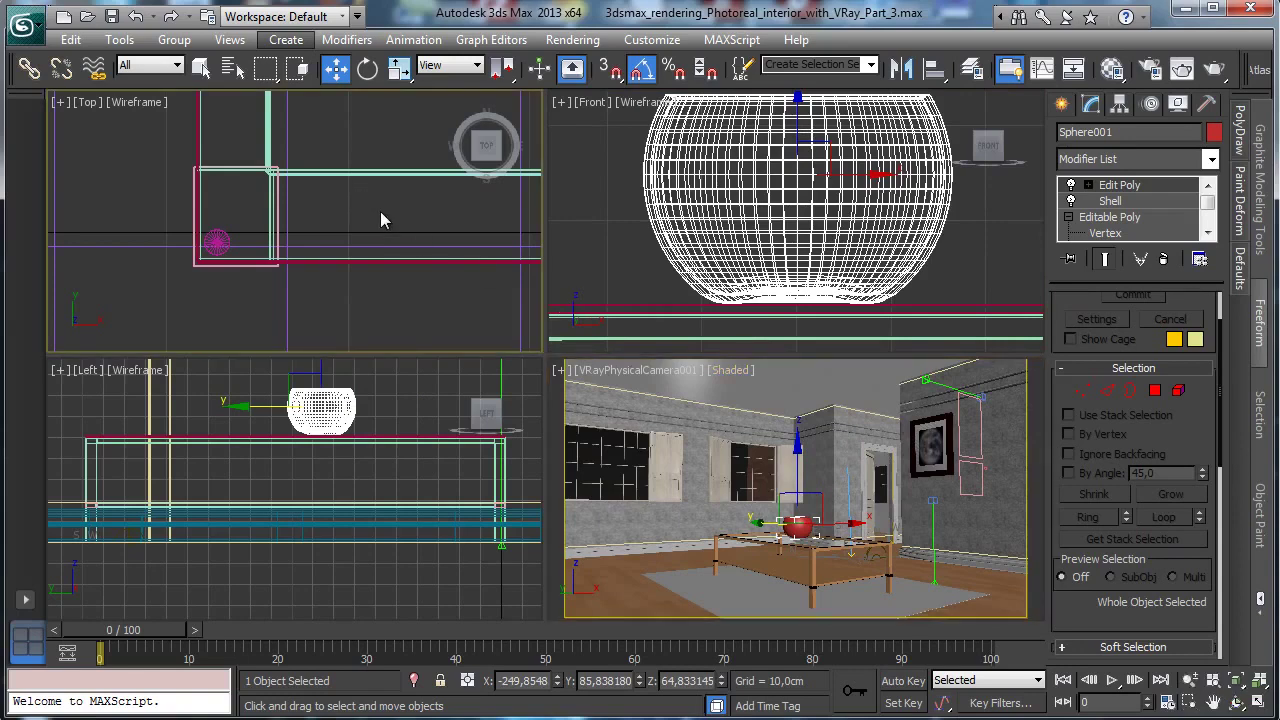
pyautogui.rightClick(372, 430)
pyautogui.moveTo(390, 405); pyautogui.dragTo(479, 419)
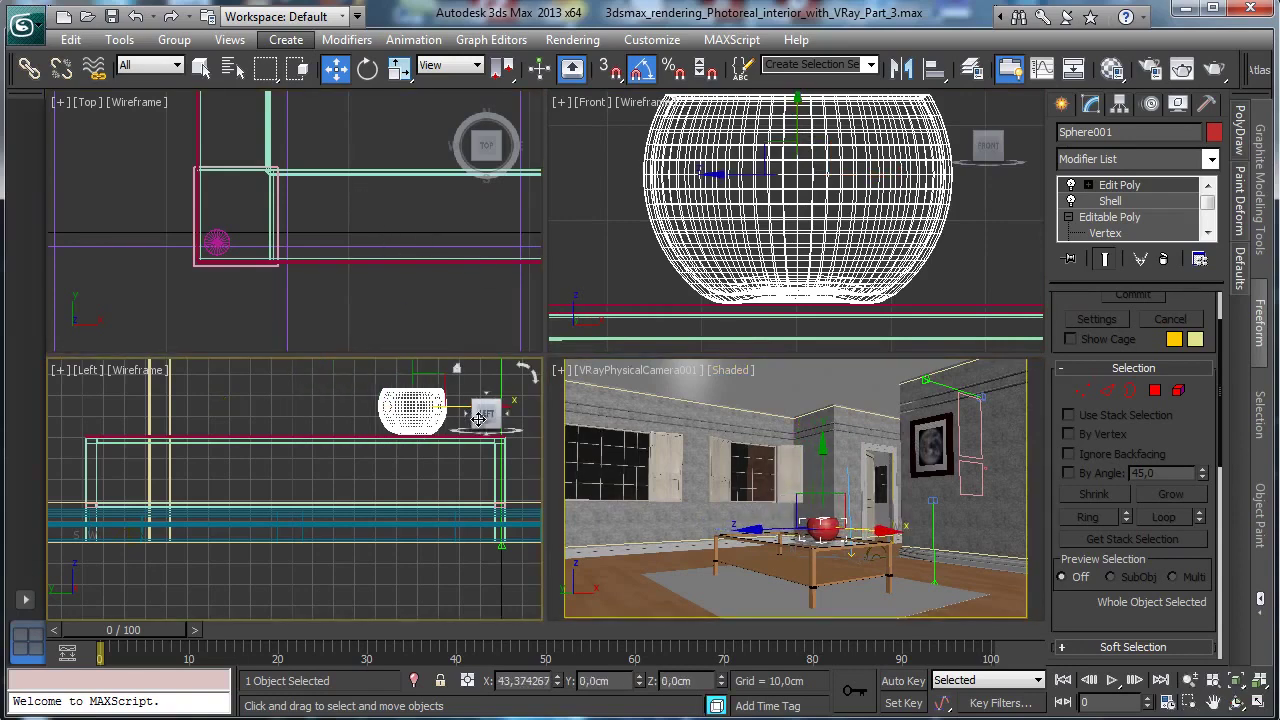
pyautogui.rightClick(389, 220)
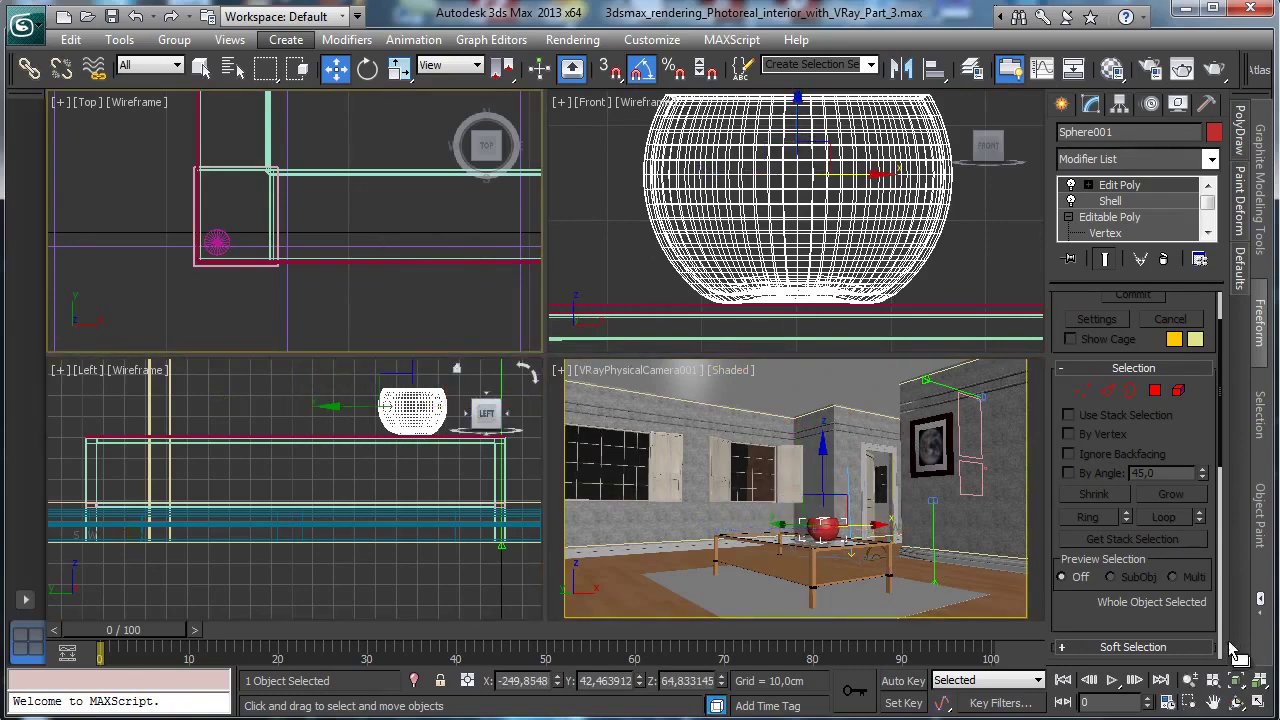
# Frame the bowl in the Top view and maximize the camera view.
pyautogui.click(1214, 680)
pyautogui.click(1240, 680)
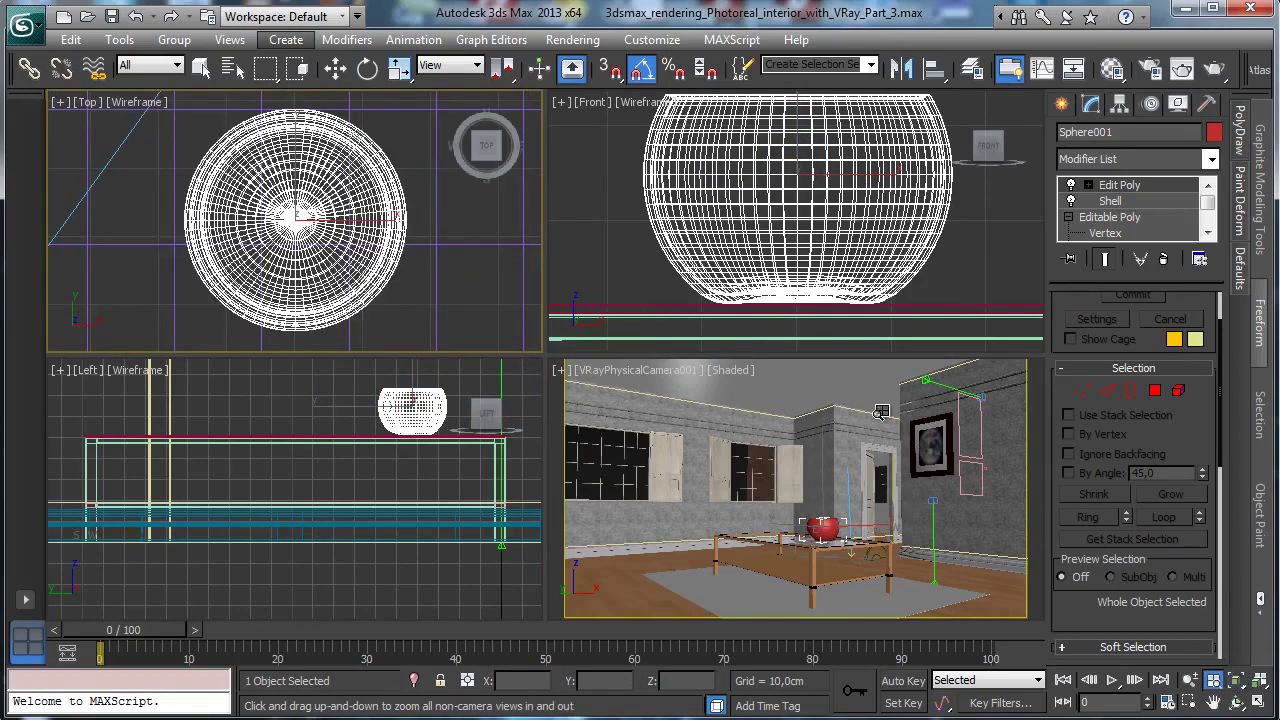
pyautogui.click(1190, 680)
pyautogui.moveTo(252, 170); pyautogui.dragTo(266, 256)
pyautogui.rightClick(800, 480)
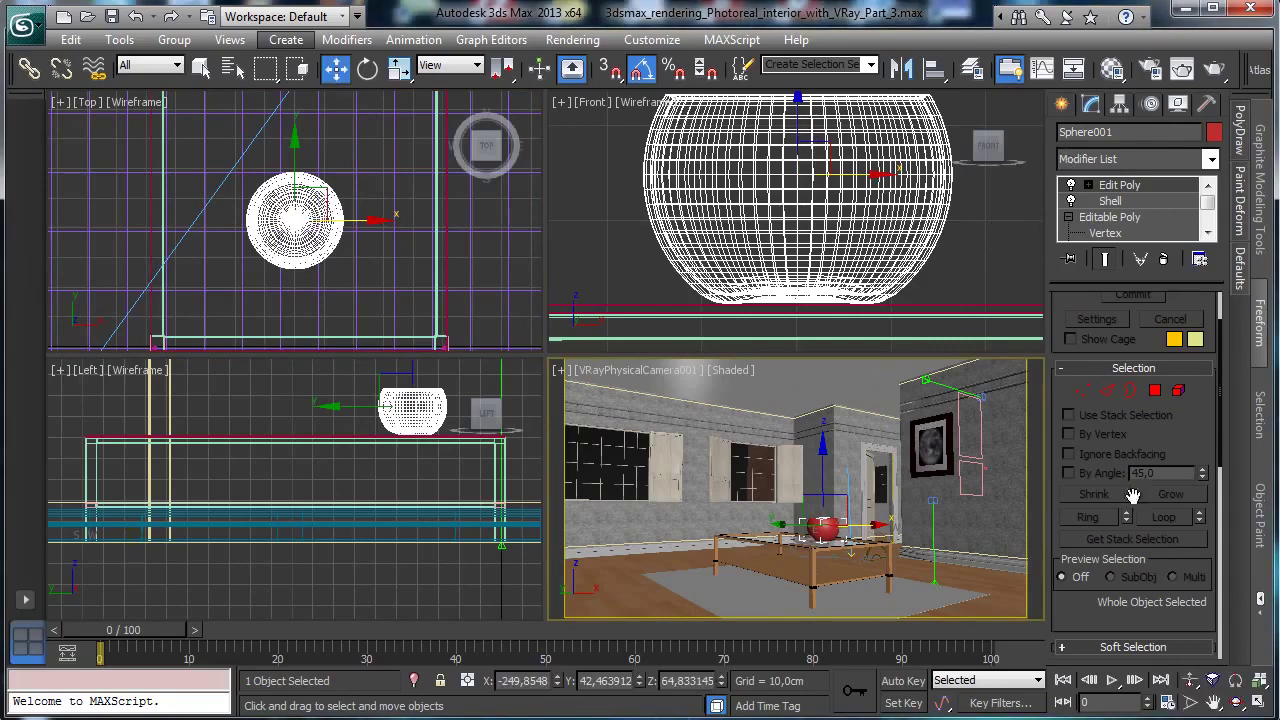
pyautogui.click(1257, 704)
# Name an unused material slot 'Sphere vase', assign it to the bowl, and make it a VRayMtl.
pyautogui.click(1112, 68)
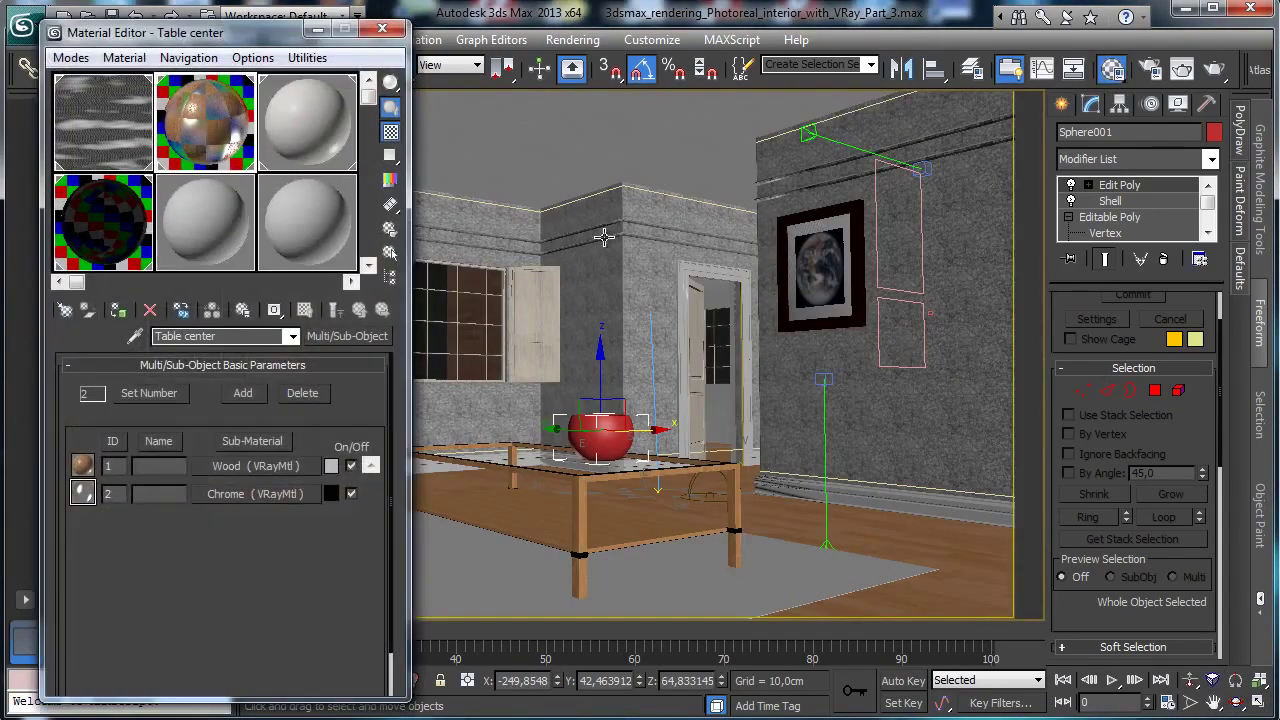
pyautogui.click(205, 122)
pyautogui.click(205, 222)
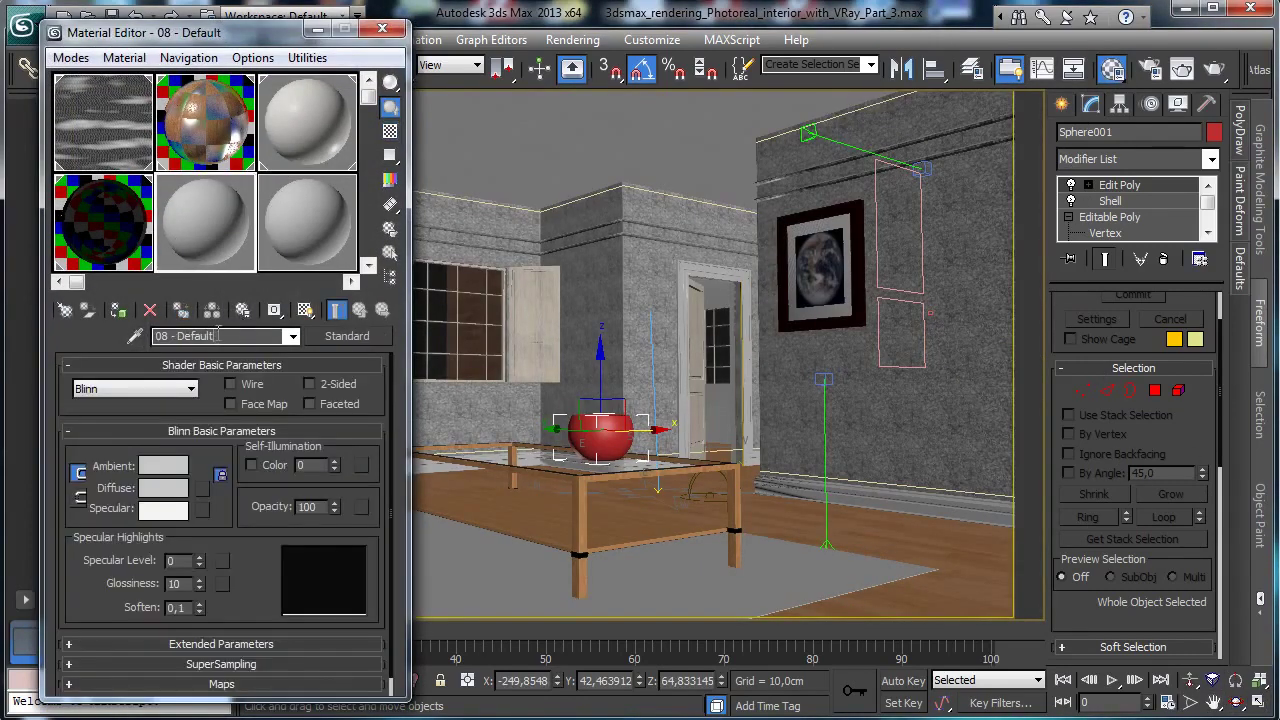
pyautogui.click(217, 336)
pyautogui.write('Sphere ')
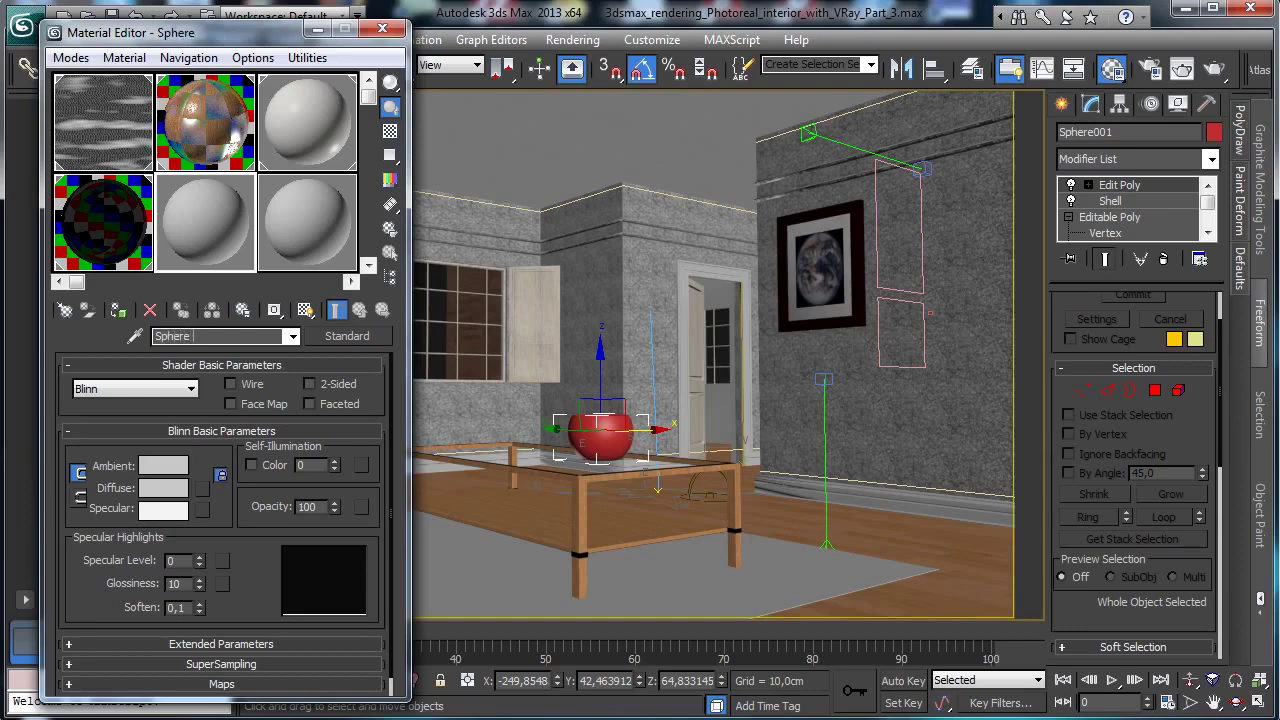
pyautogui.write('vase')
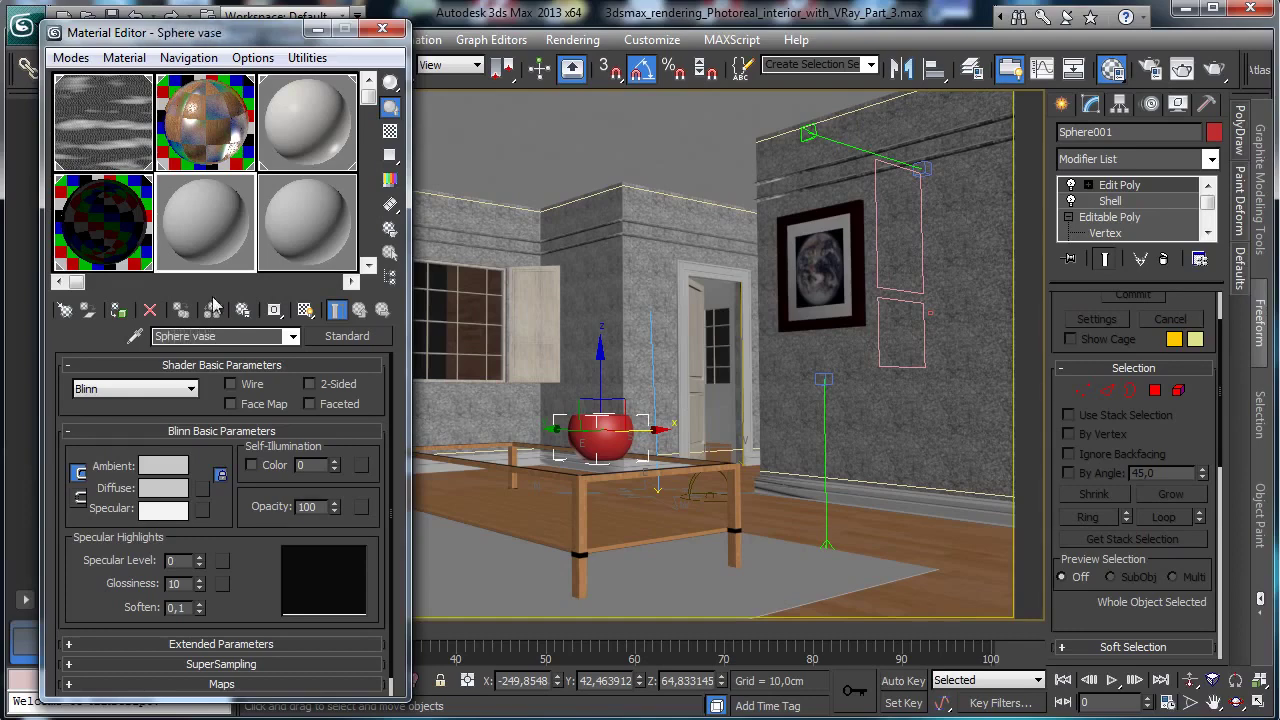
pyautogui.click(118, 310)
pyautogui.click(350, 337)
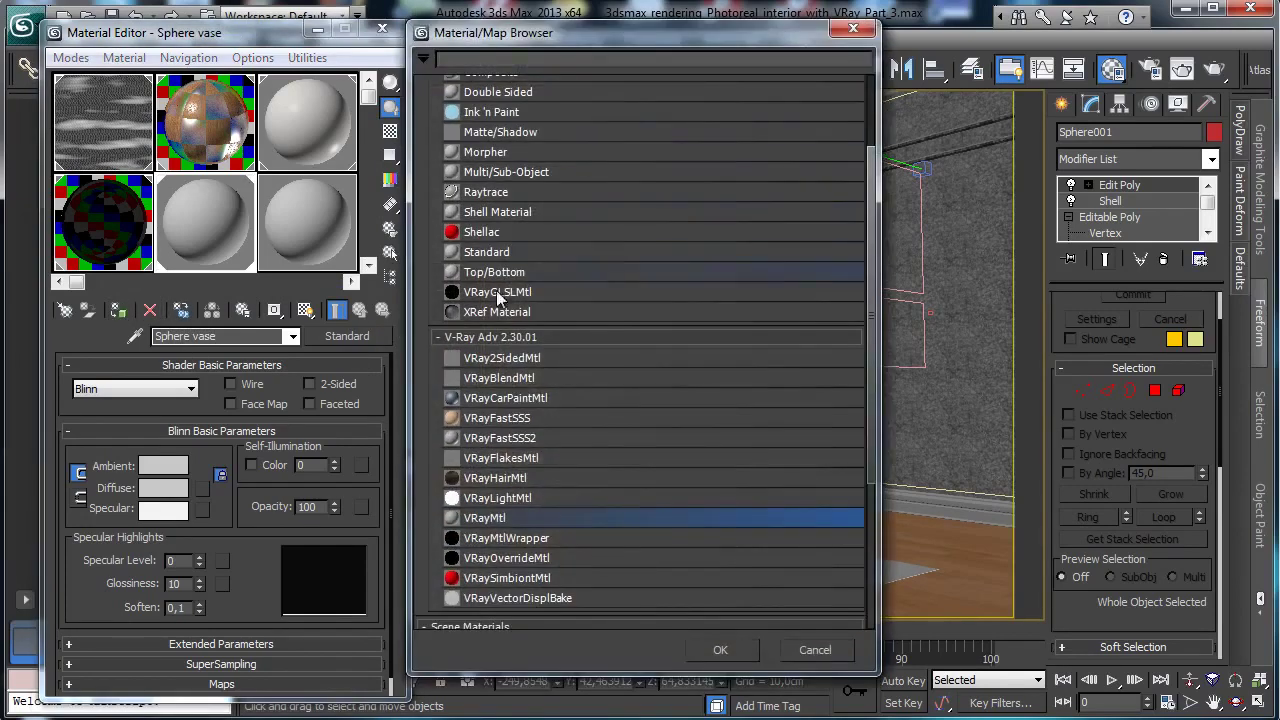
pyautogui.doubleClick(507, 517)
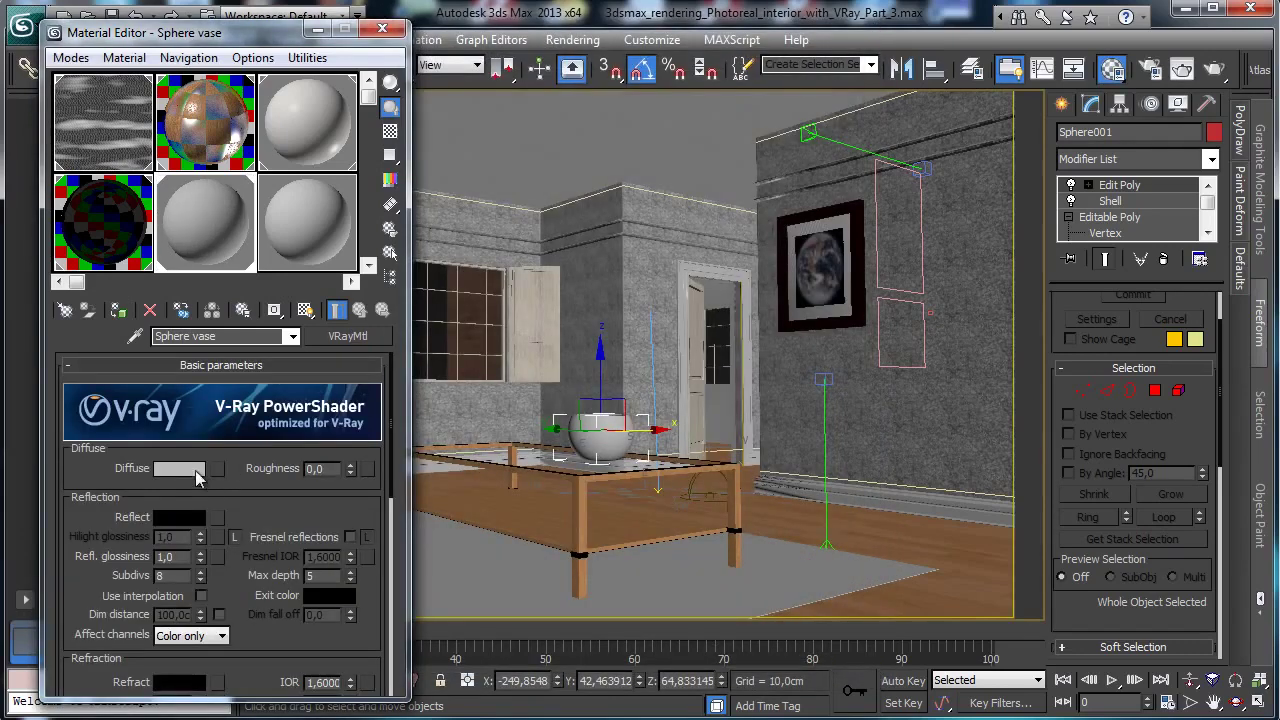
# Give Sphere vase a black Diffuse and white Fresnel reflections, then render the camera view.
pyautogui.click(190, 469)
pyautogui.click(557, 192)
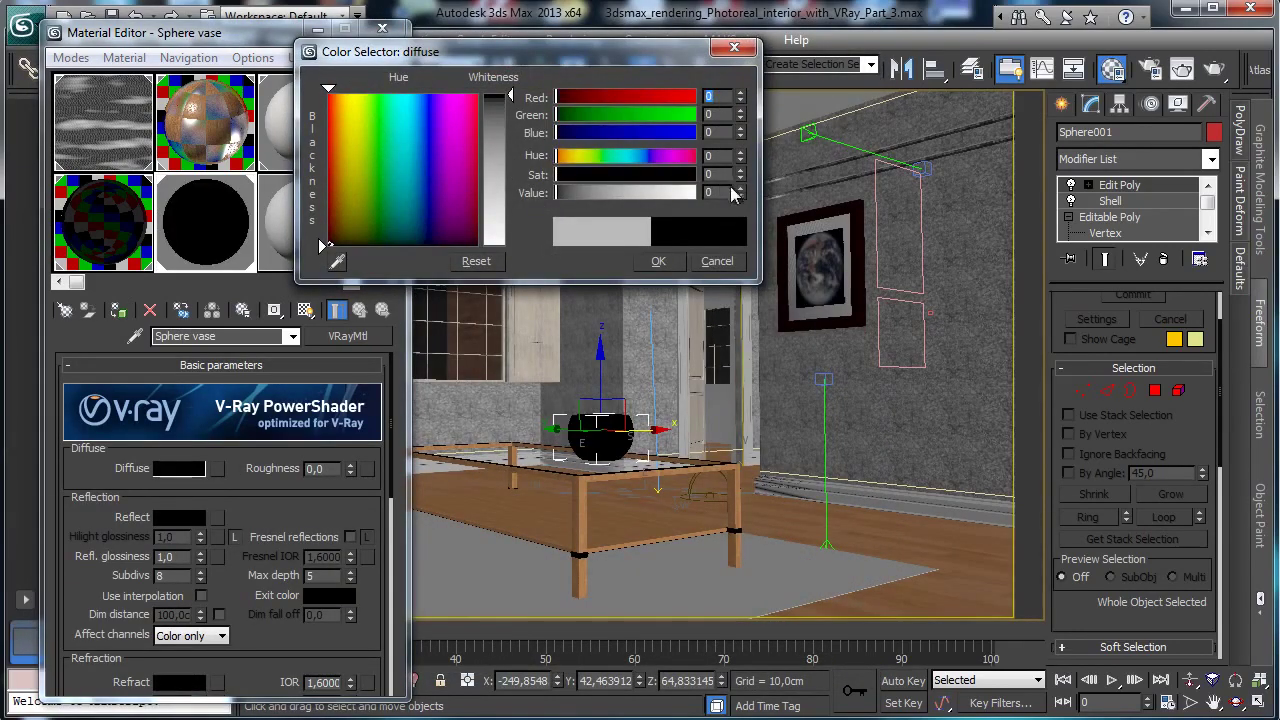
pyautogui.click(658, 261)
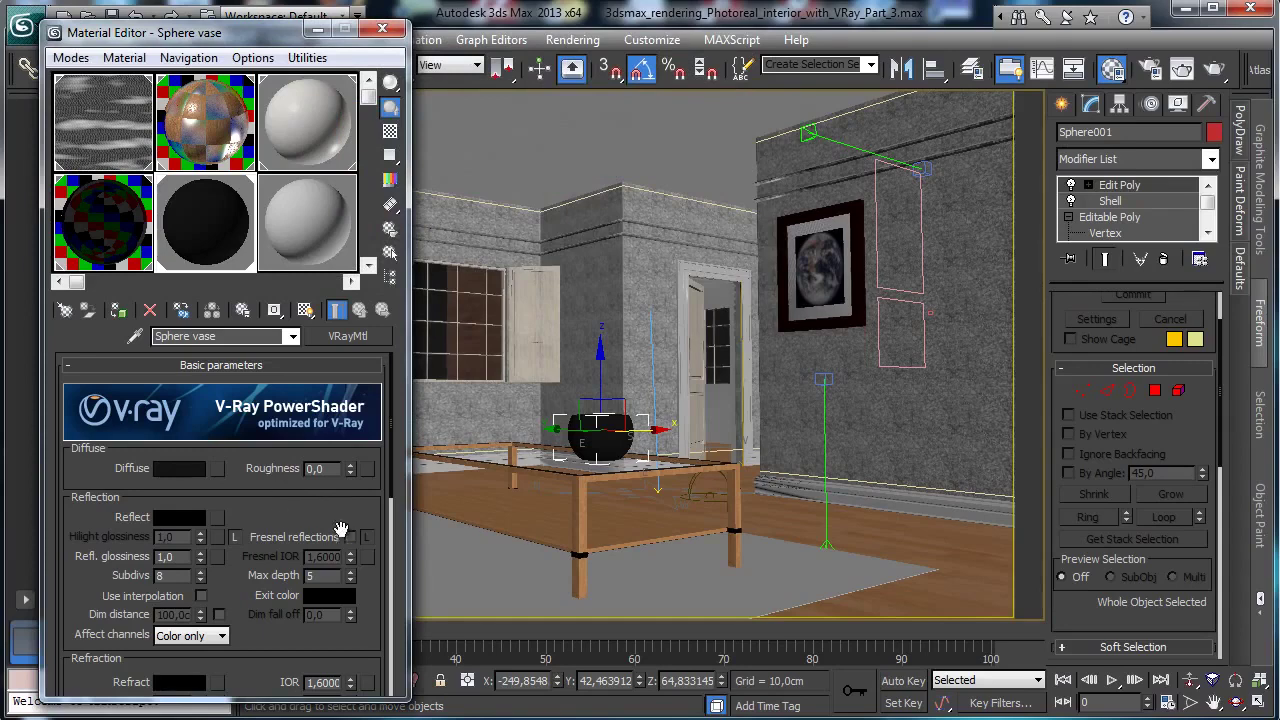
pyautogui.click(350, 538)
pyautogui.click(183, 517)
pyautogui.moveTo(503, 152); pyautogui.dragTo(503, 250)
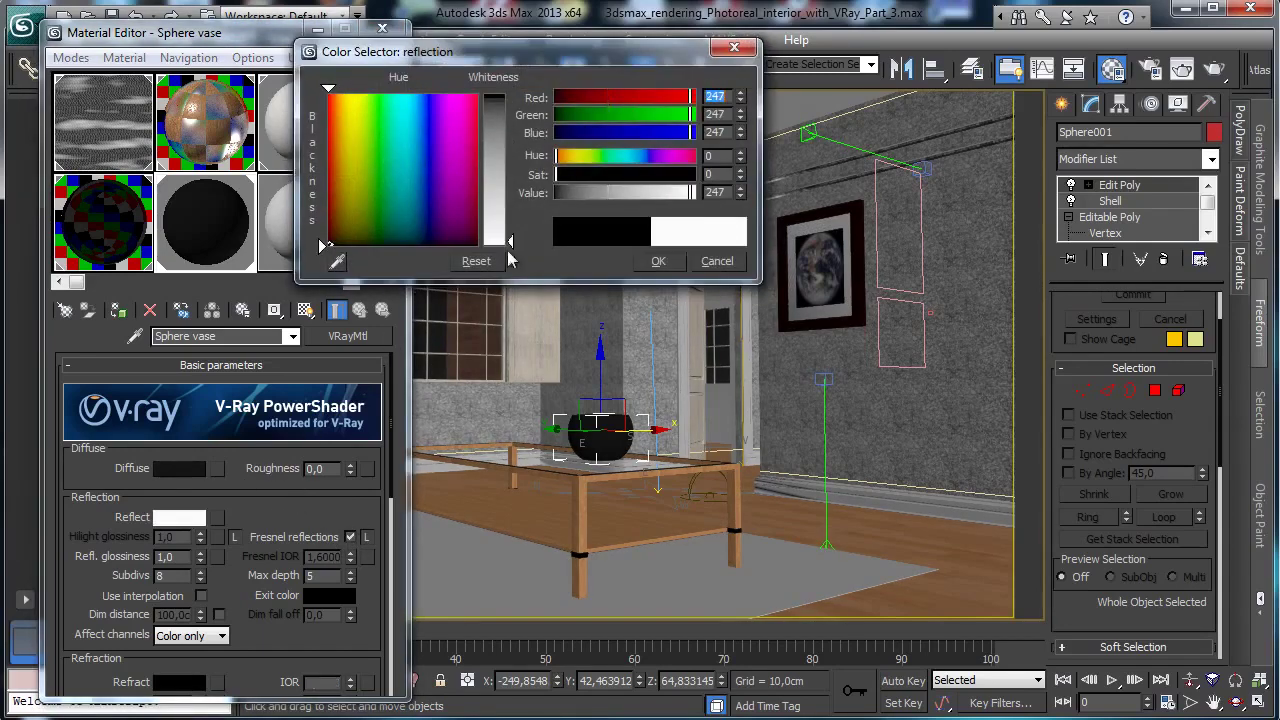
pyautogui.click(658, 261)
pyautogui.click(390, 131)
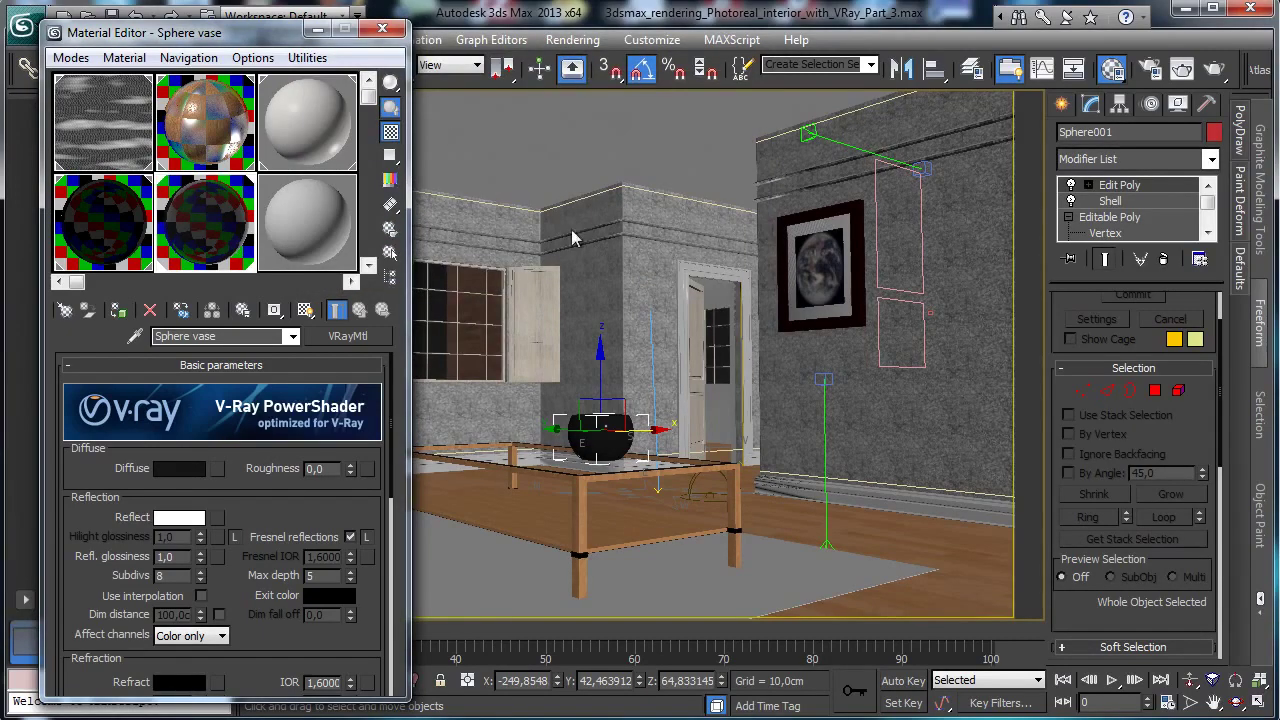
pyautogui.click(1182, 68)
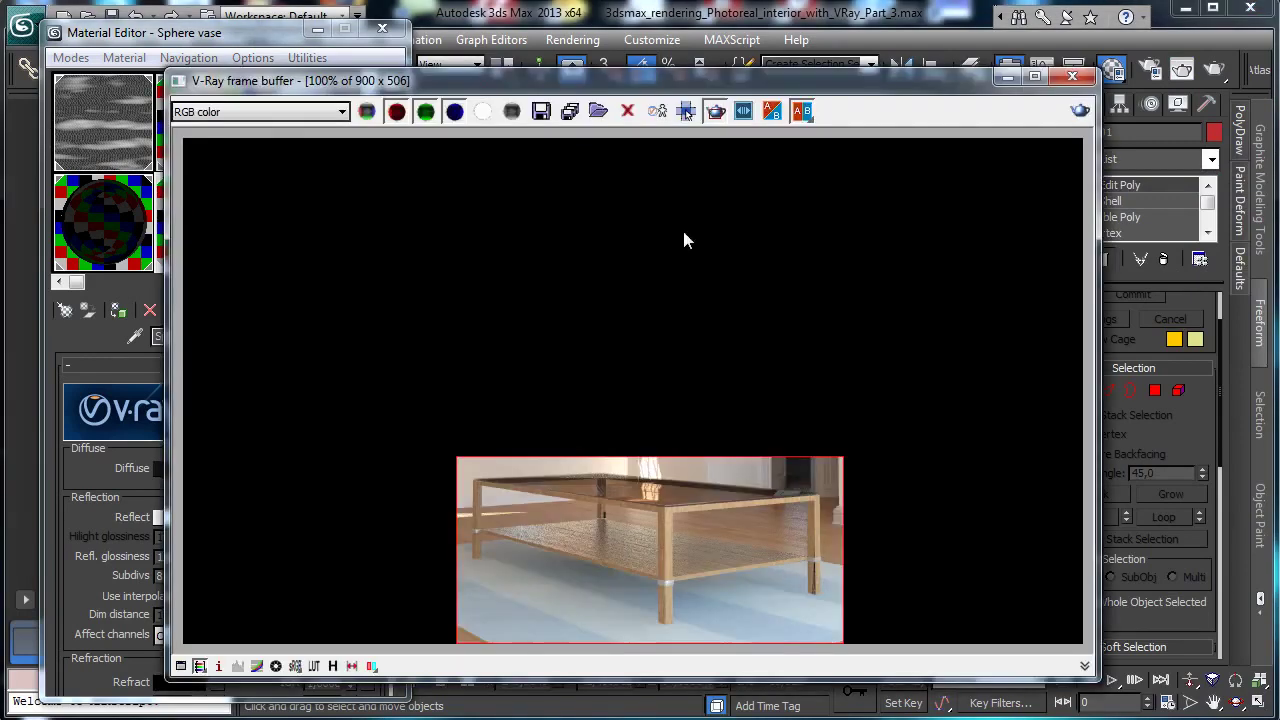
# Re-render only a region drawn around the bowl in the V-Ray frame buffer.
pyautogui.moveTo(598, 399); pyautogui.dragTo(828, 545)
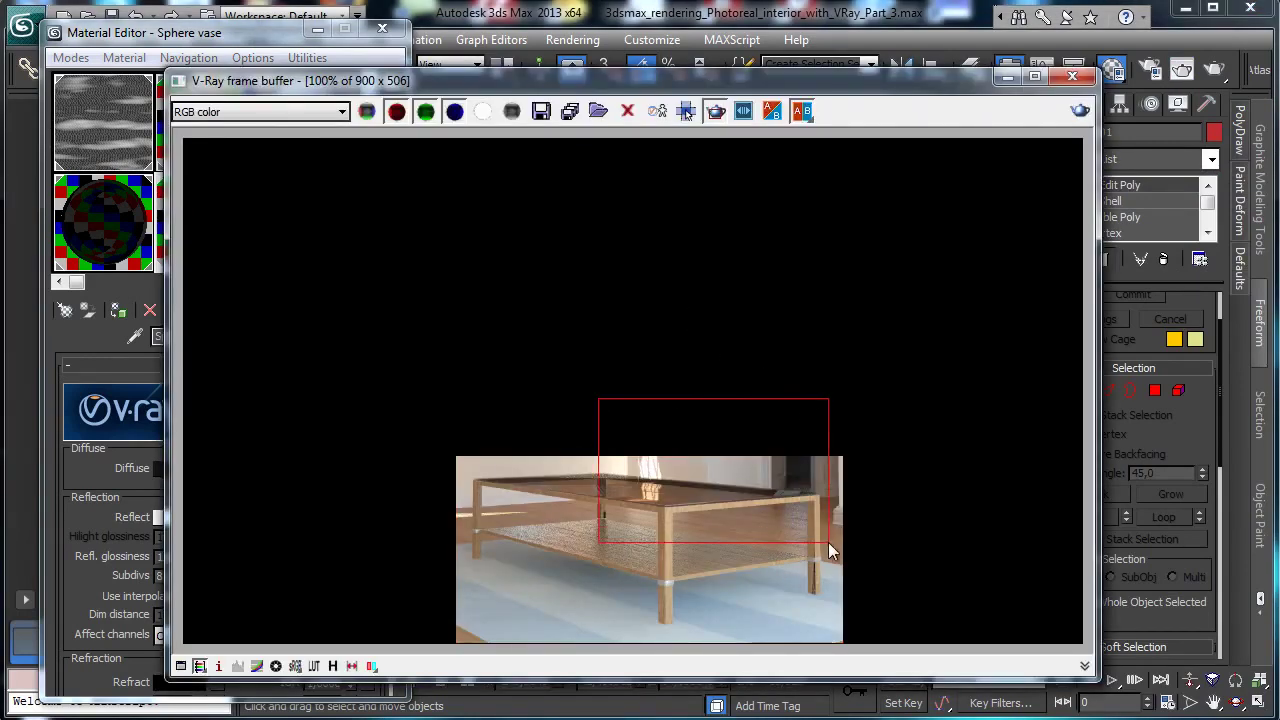
pyautogui.click(1080, 110)
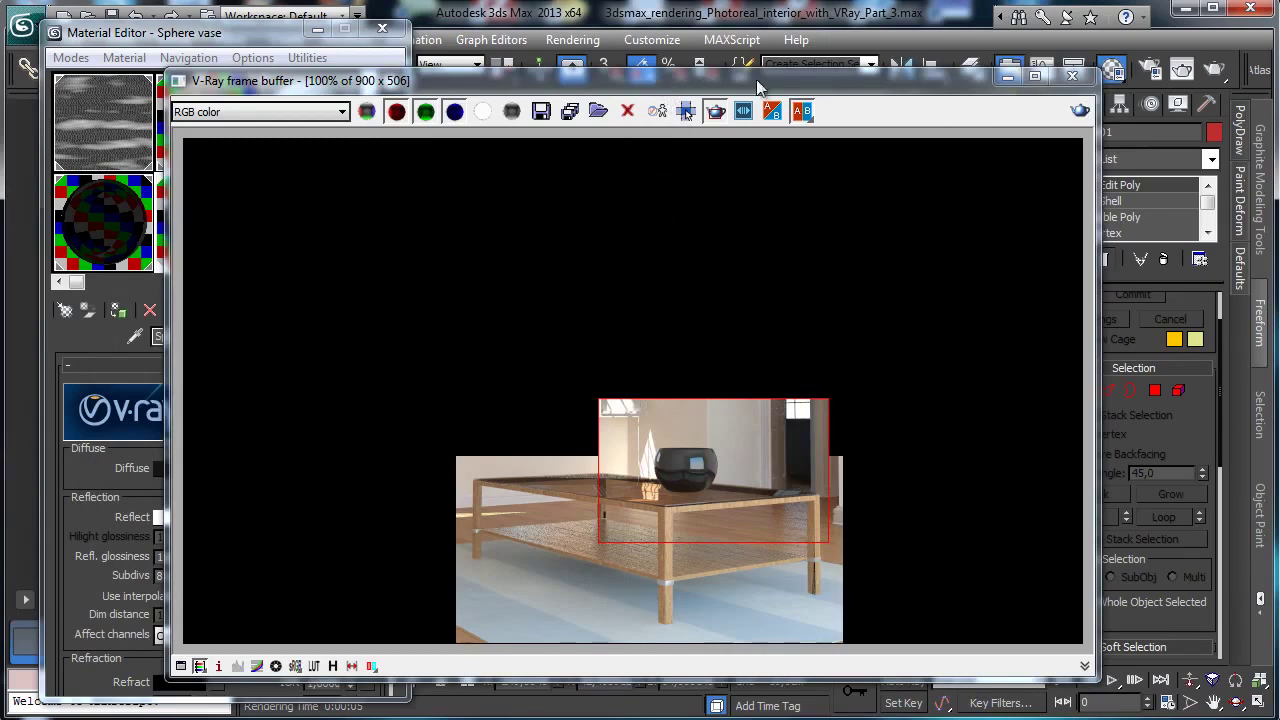
# Lower the Sphere vase reflection glossiness to 0,69 and render the scene again.
pyautogui.moveTo(656, 81); pyautogui.dragTo(856, 75)
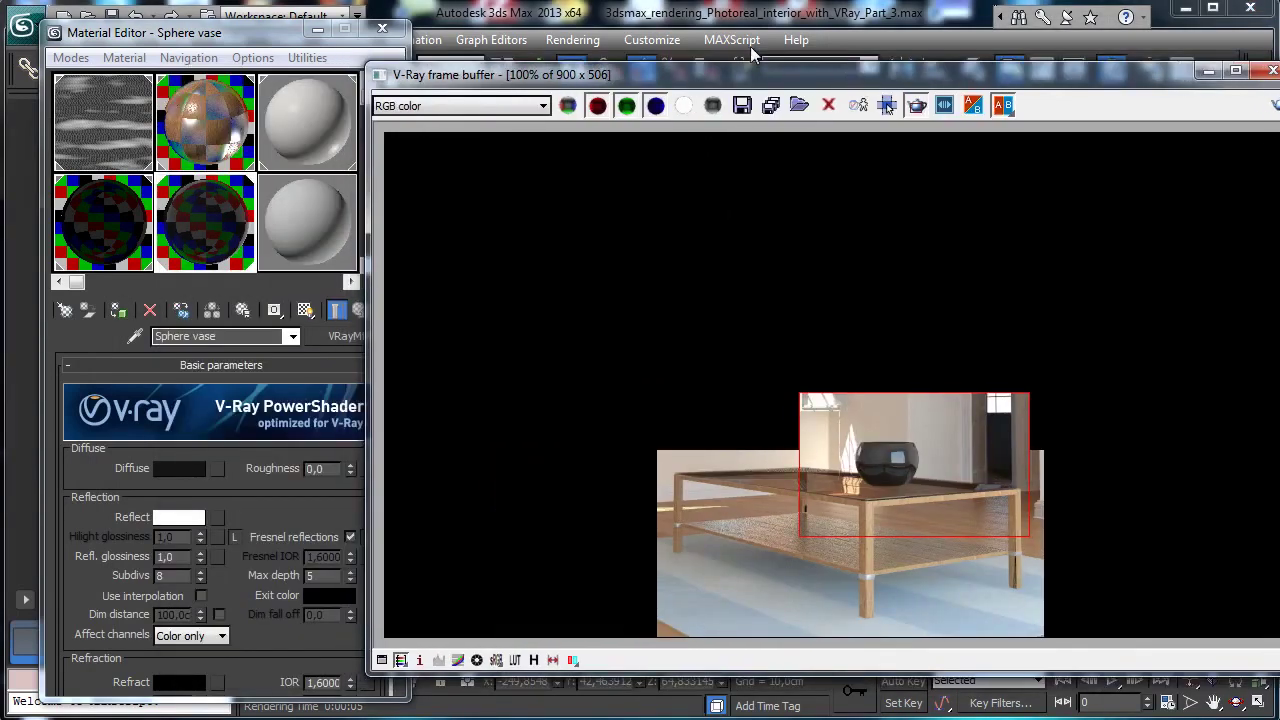
pyautogui.click(192, 38)
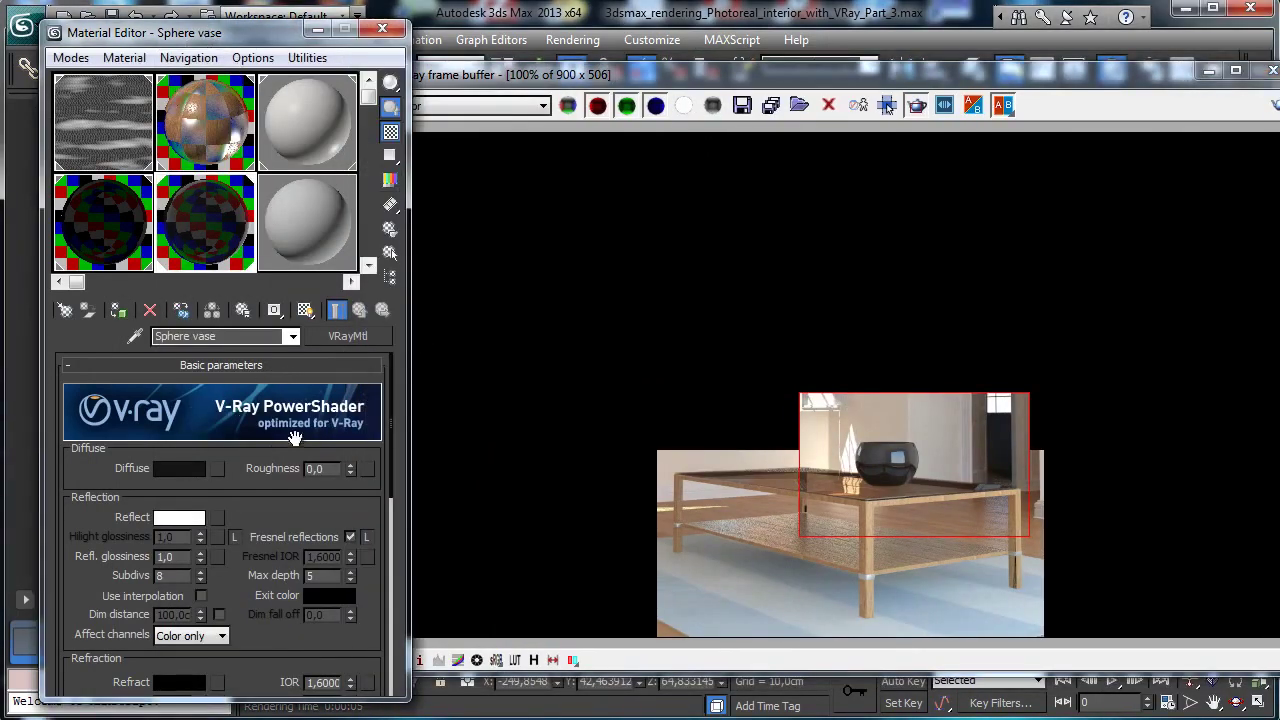
pyautogui.moveTo(238, 480); pyautogui.dragTo(276, 423)
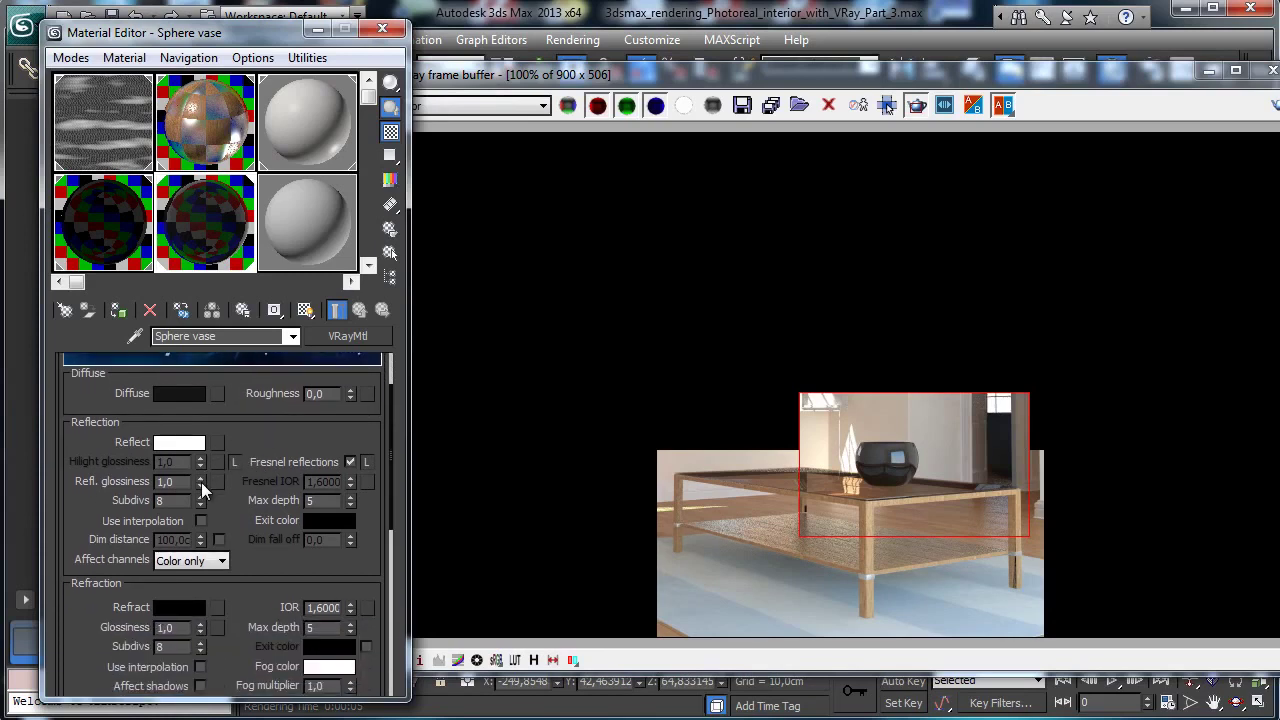
pyautogui.moveTo(200, 482); pyautogui.dragTo(201, 511)
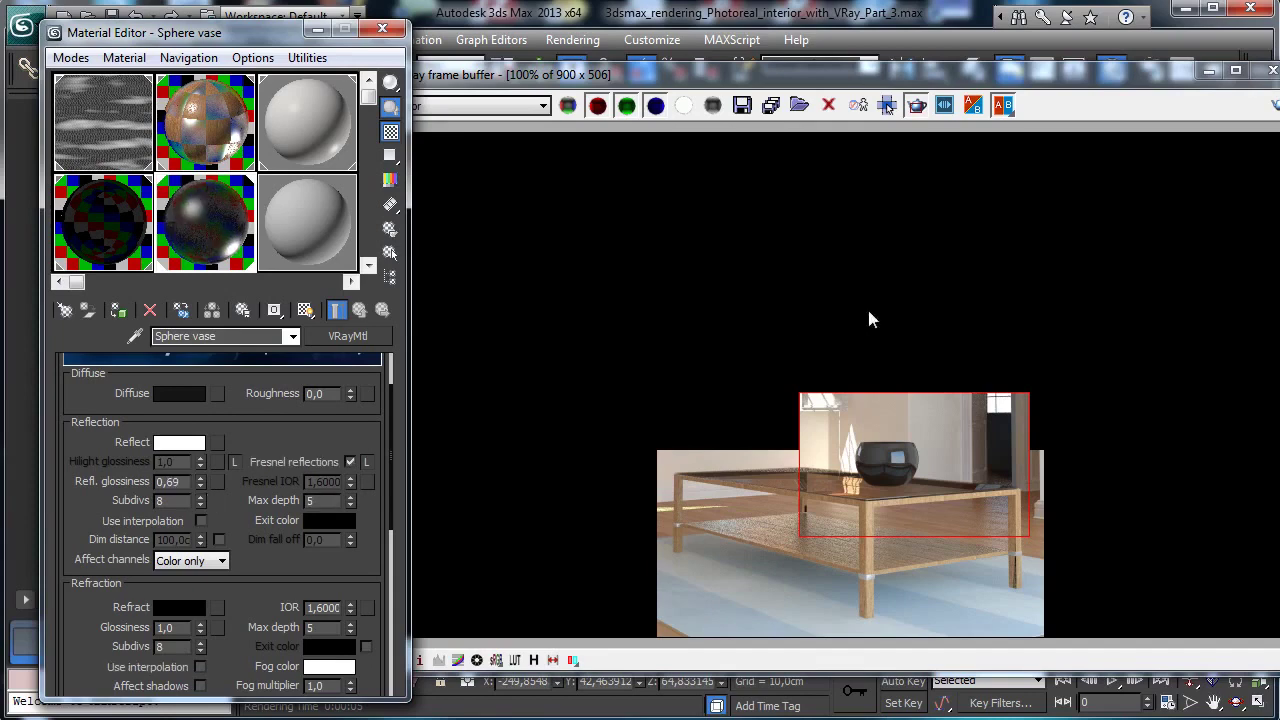
pyautogui.click(1270, 112)
pyautogui.hotkey('shift', 'q')
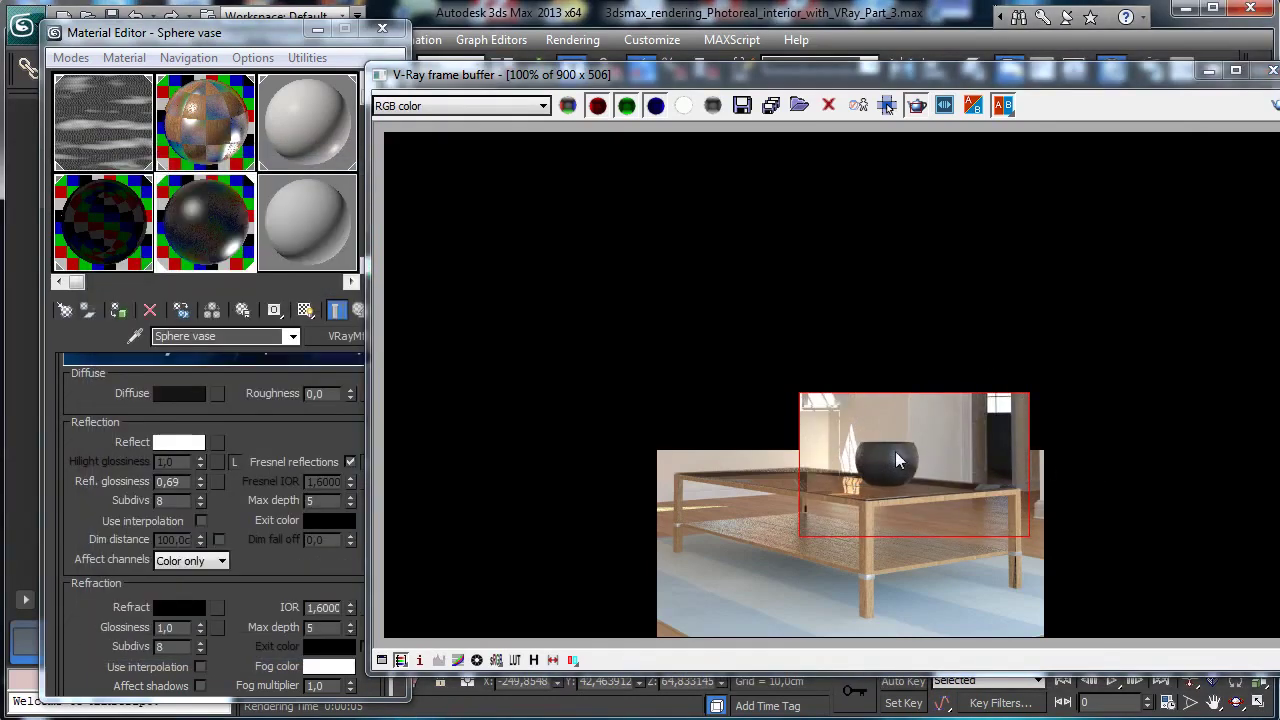
# Set BRDF anisotropy to -0,3 and expand the Maps rollout to the Bump slot.
pyautogui.click(240, 542)
pyautogui.scroll(-6, 290, 542)
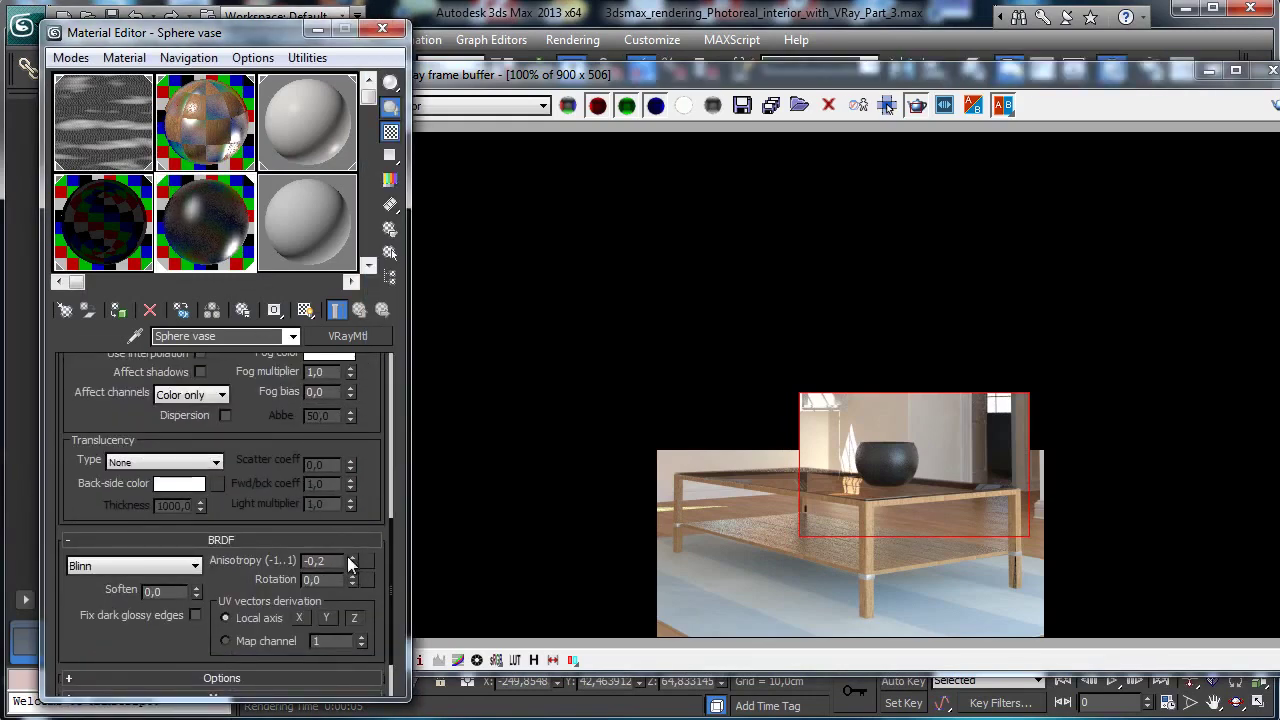
pyautogui.click(352, 566)
pyautogui.scroll(-2, 261, 491)
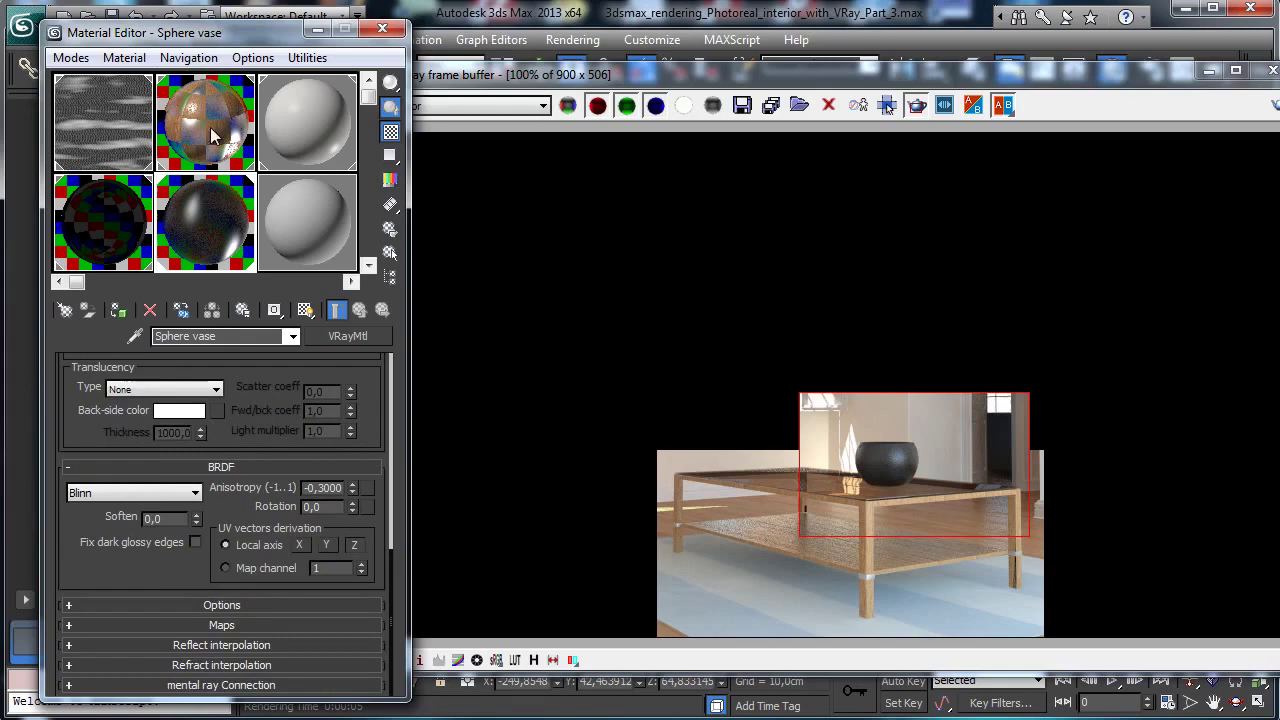
pyautogui.click(237, 624)
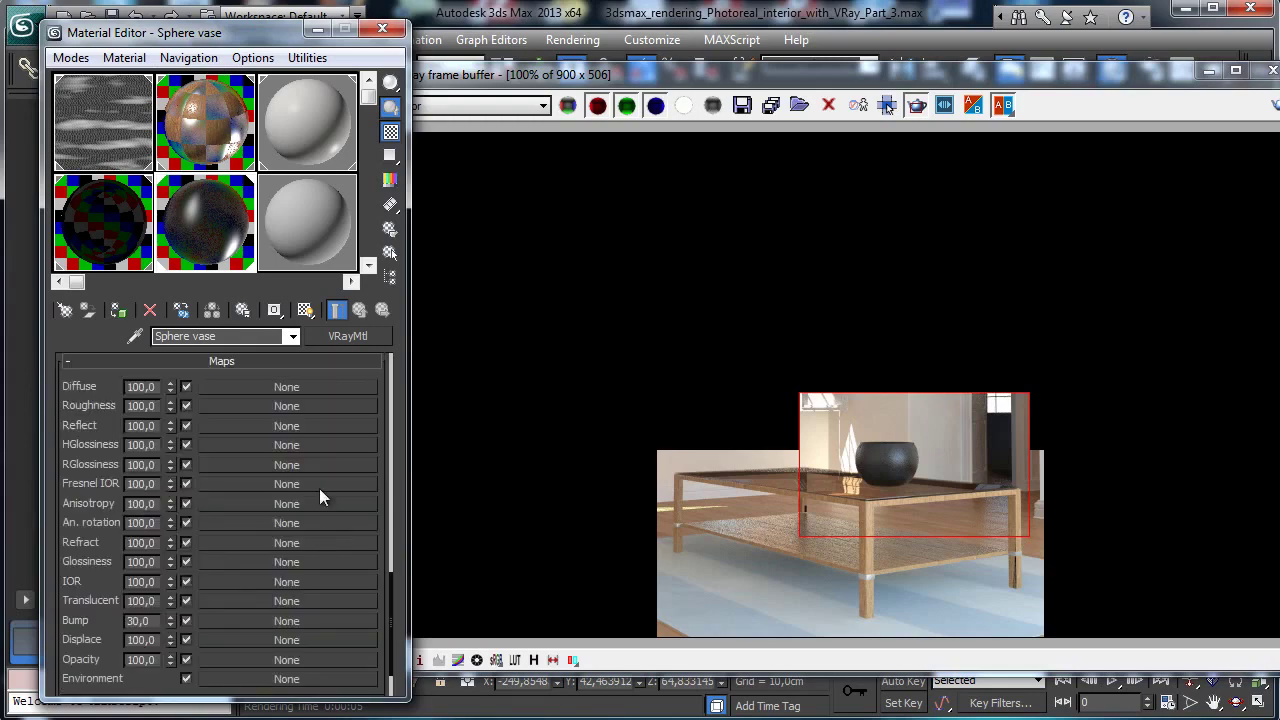
pyautogui.click(233, 620)
# Load Metals.Ornamental.Metals.Stainless.Patterned.2.Bump.jpg from the ArchMat folder as the Bump bitmap.
pyautogui.moveTo(609, 36); pyautogui.dragTo(501, 35)
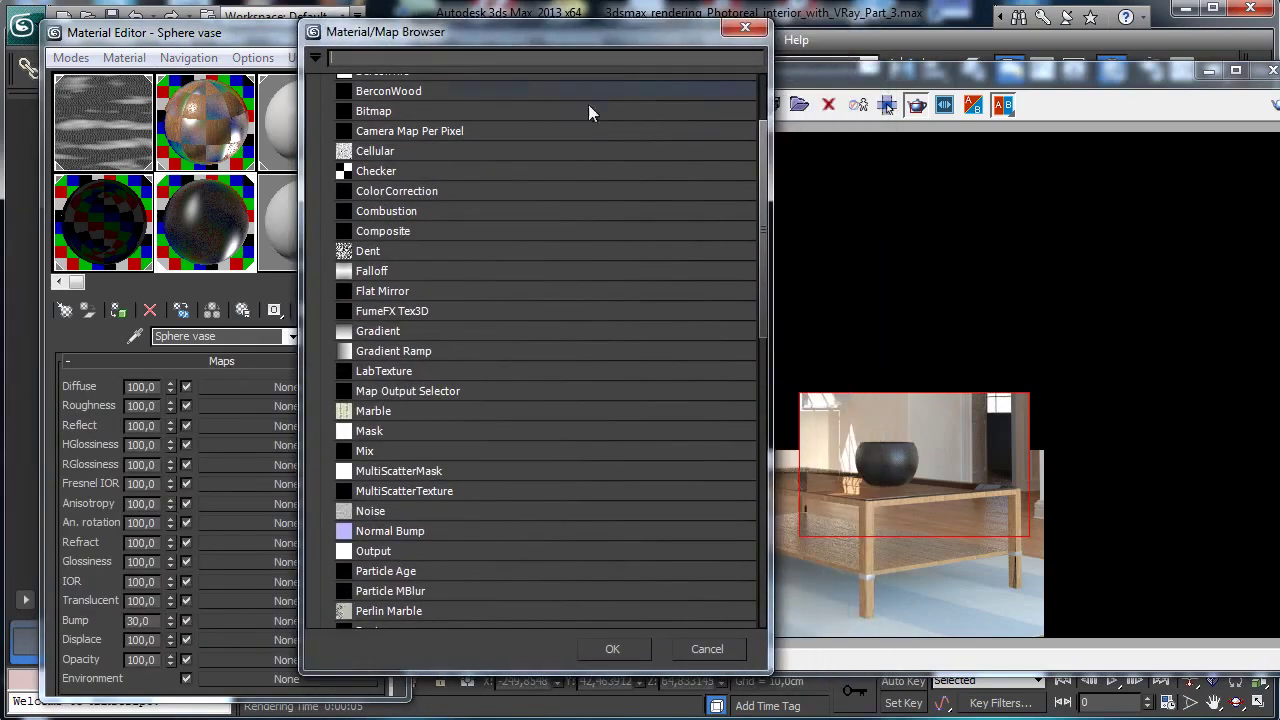
pyautogui.moveTo(764, 183); pyautogui.dragTo(781, 134)
pyautogui.doubleClick(390, 228)
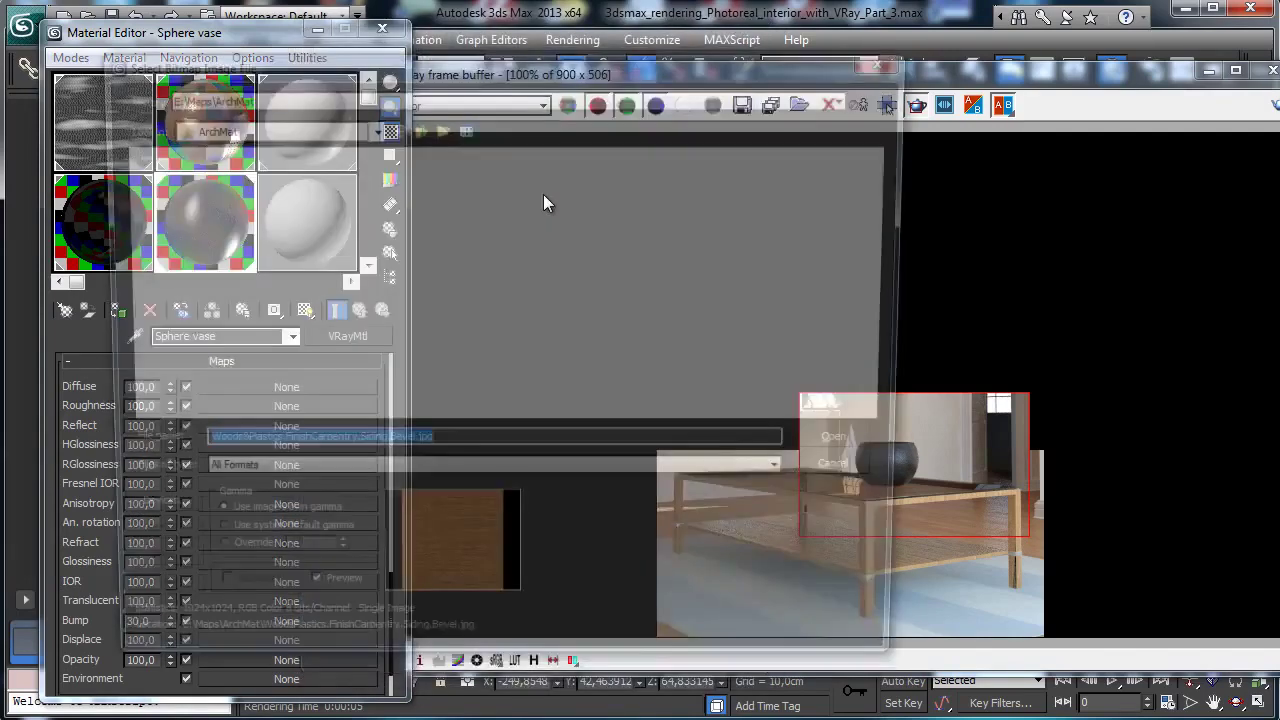
pyautogui.moveTo(895, 172)
pyautogui.mouseDown()
pyautogui.moveTo(897, 260)
pyautogui.moveTo(897, 175)
pyautogui.moveTo(892, 247)
pyautogui.mouseUp()
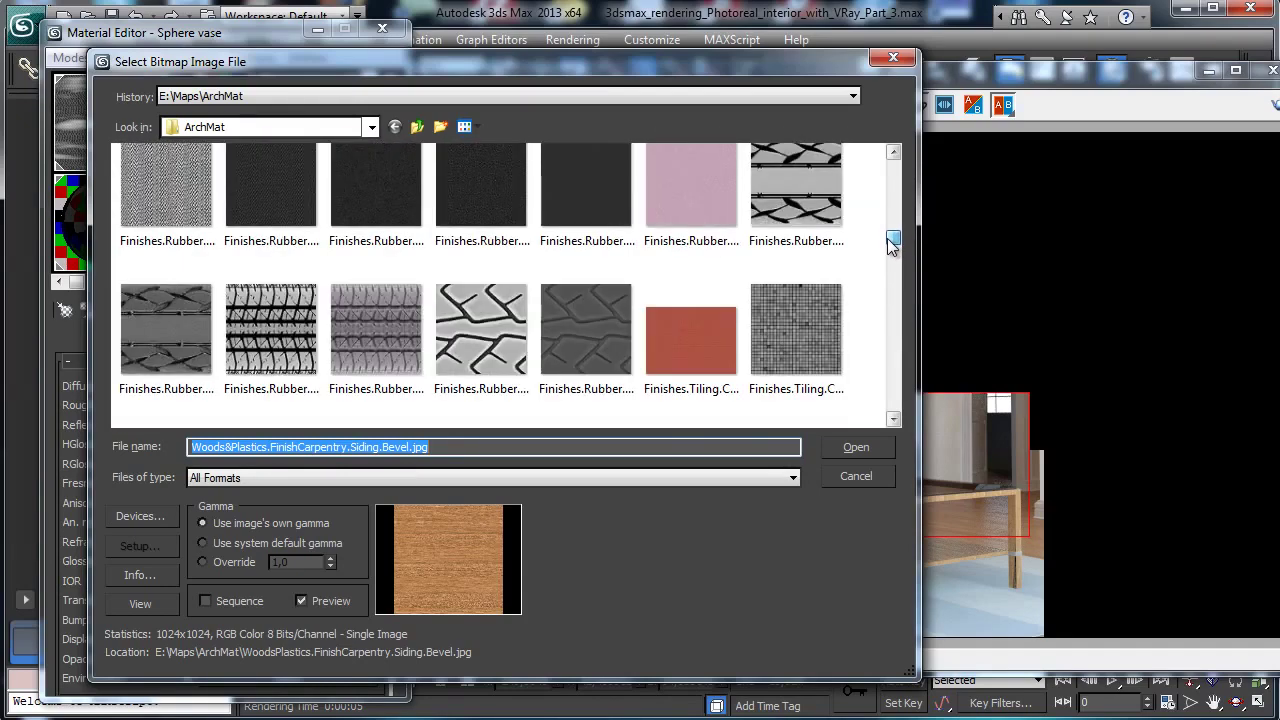
pyautogui.moveTo(892, 247); pyautogui.dragTo(892, 250)
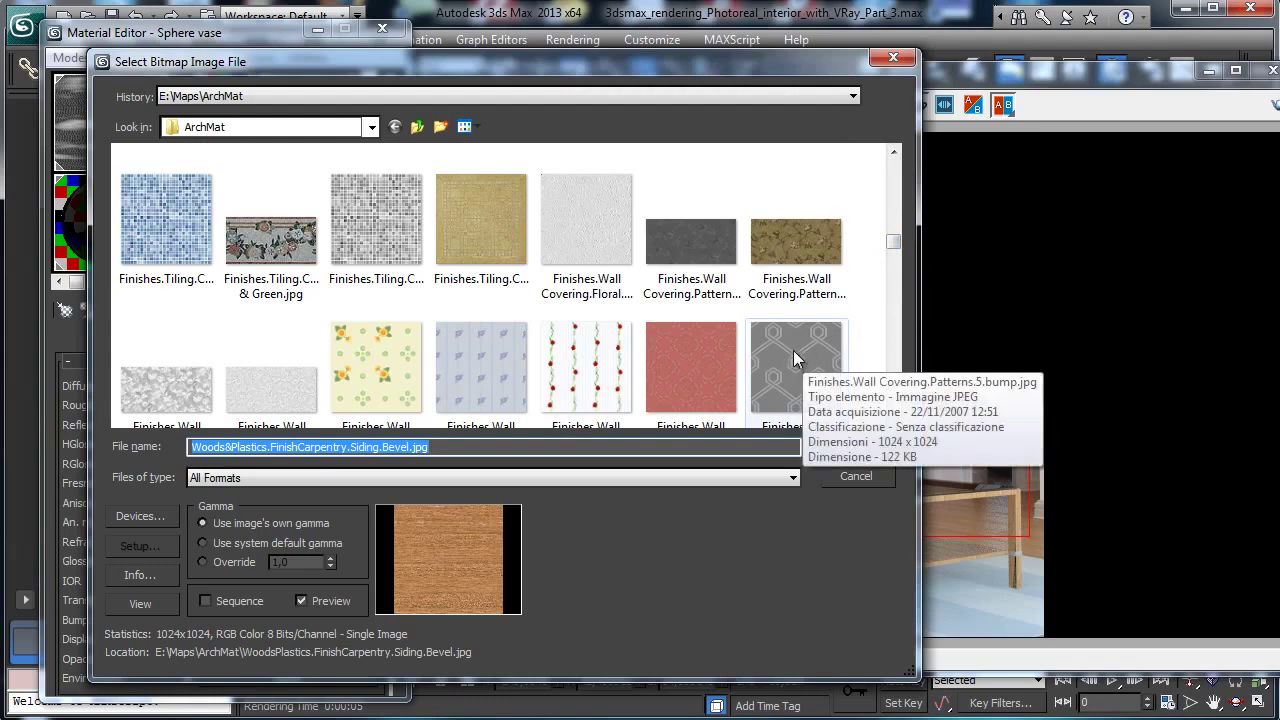
pyautogui.click(897, 258)
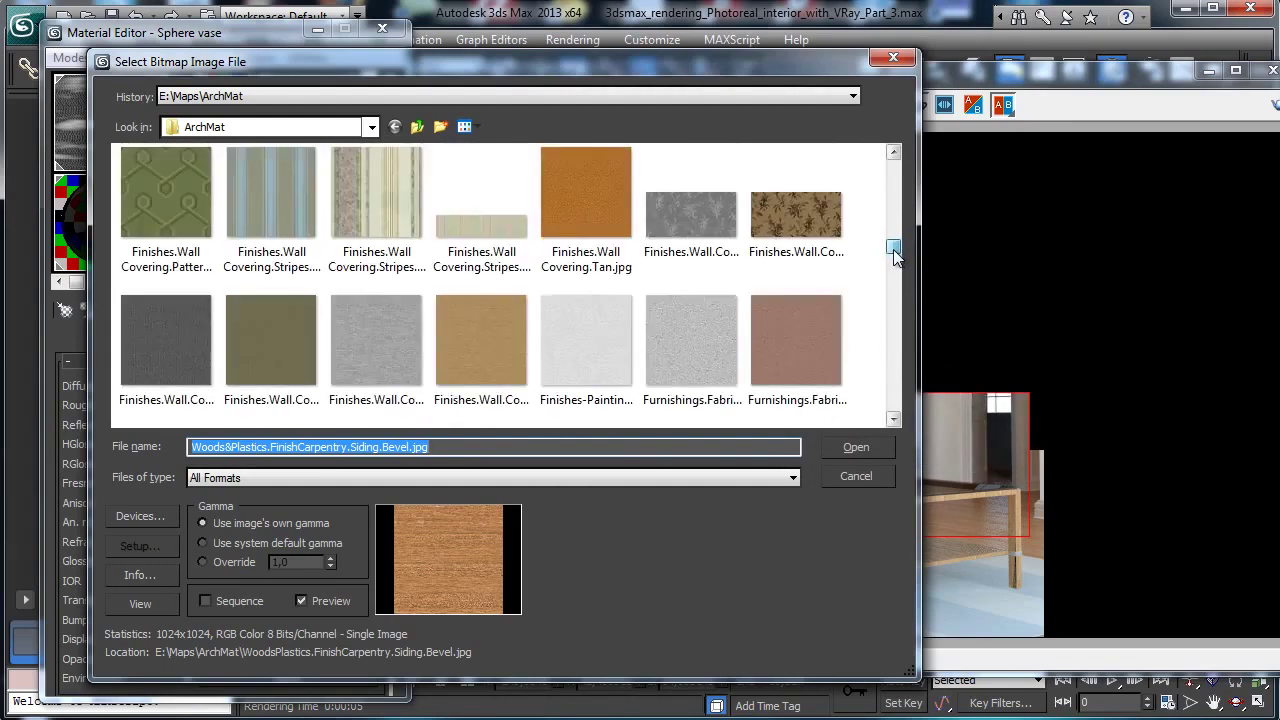
pyautogui.scroll(-3, 897, 258)
pyautogui.moveTo(895, 257); pyautogui.dragTo(872, 330)
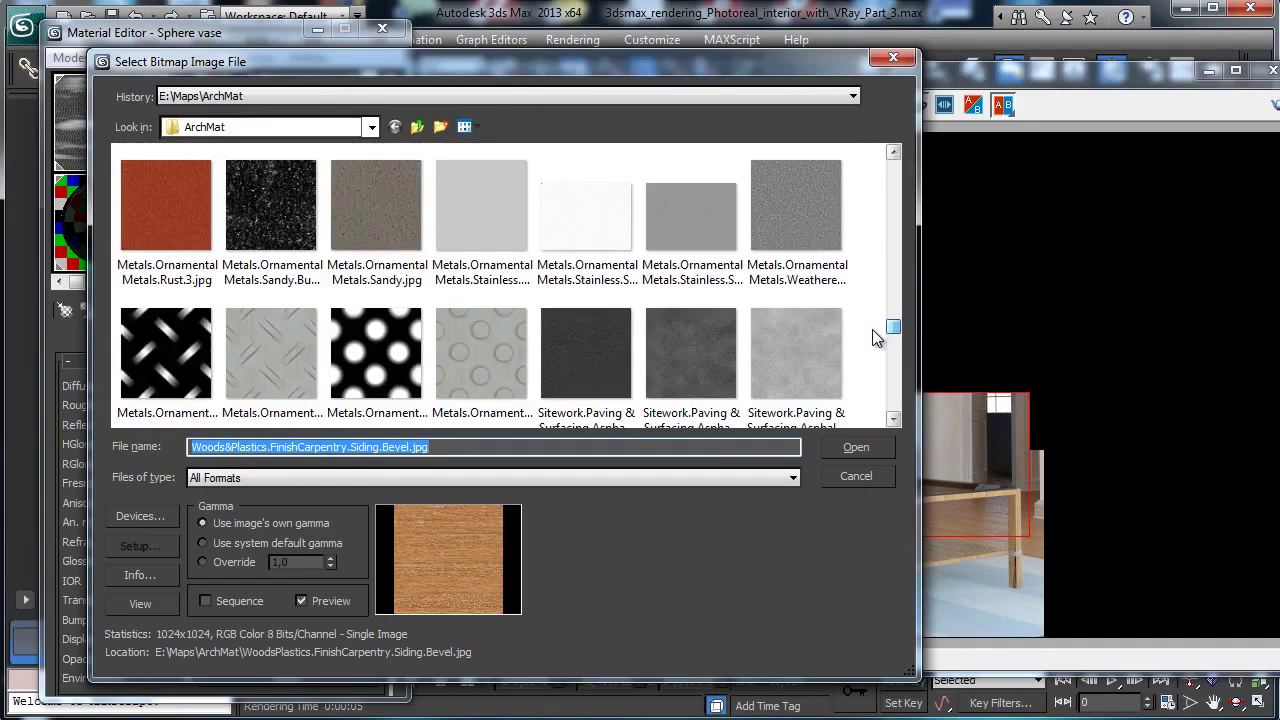
pyautogui.click(397, 355)
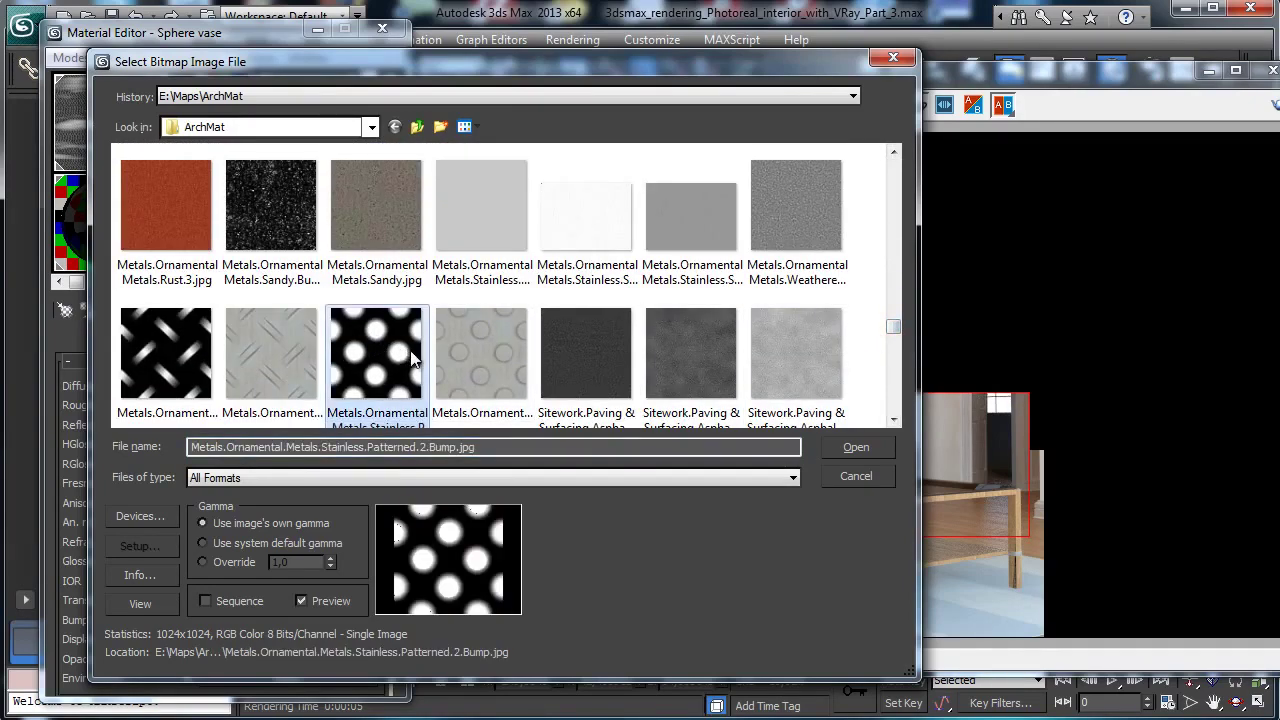
pyautogui.click(856, 447)
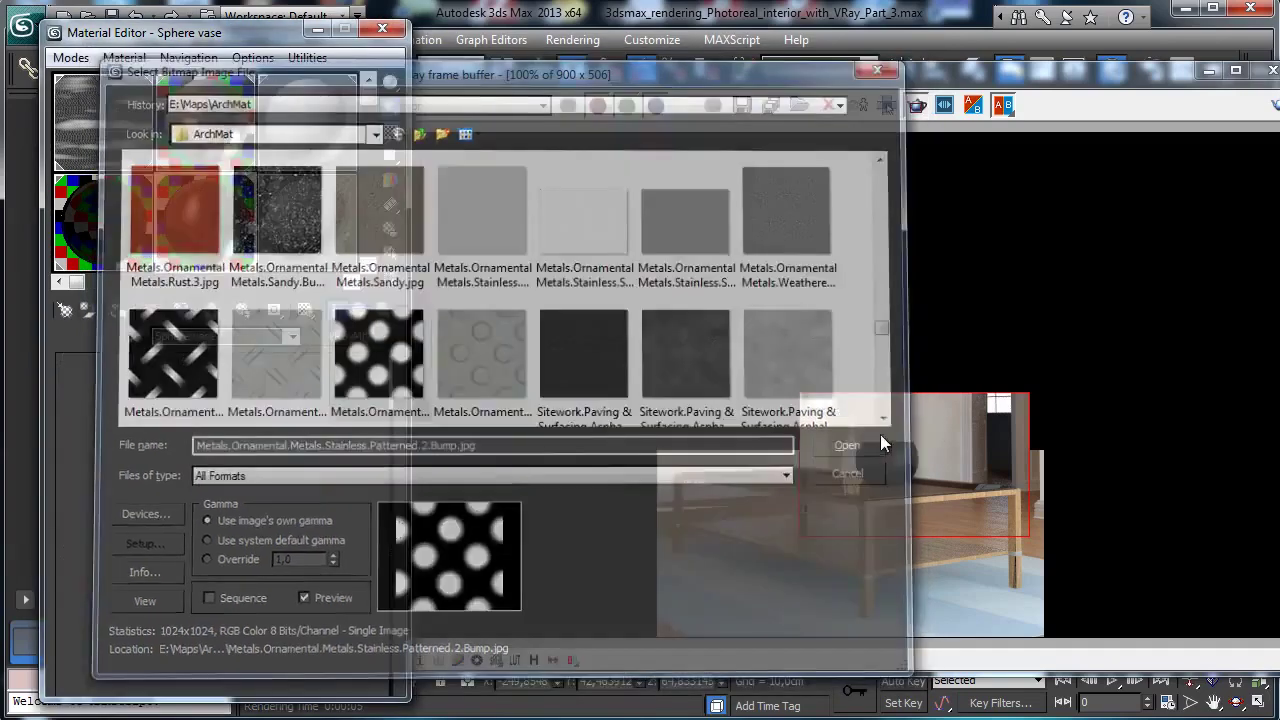
pyautogui.click(1209, 70)
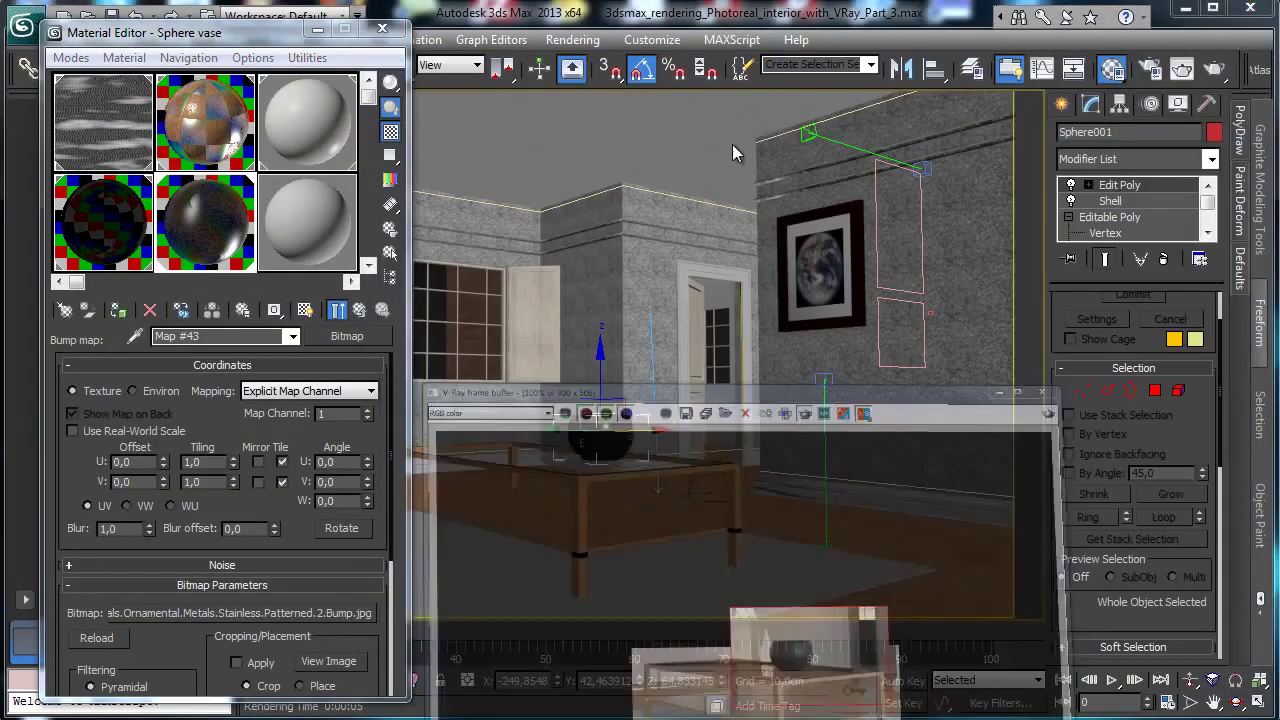
# Show the bump map in the viewport and set its tiling to U 20, V 10.
pyautogui.click(305, 310)
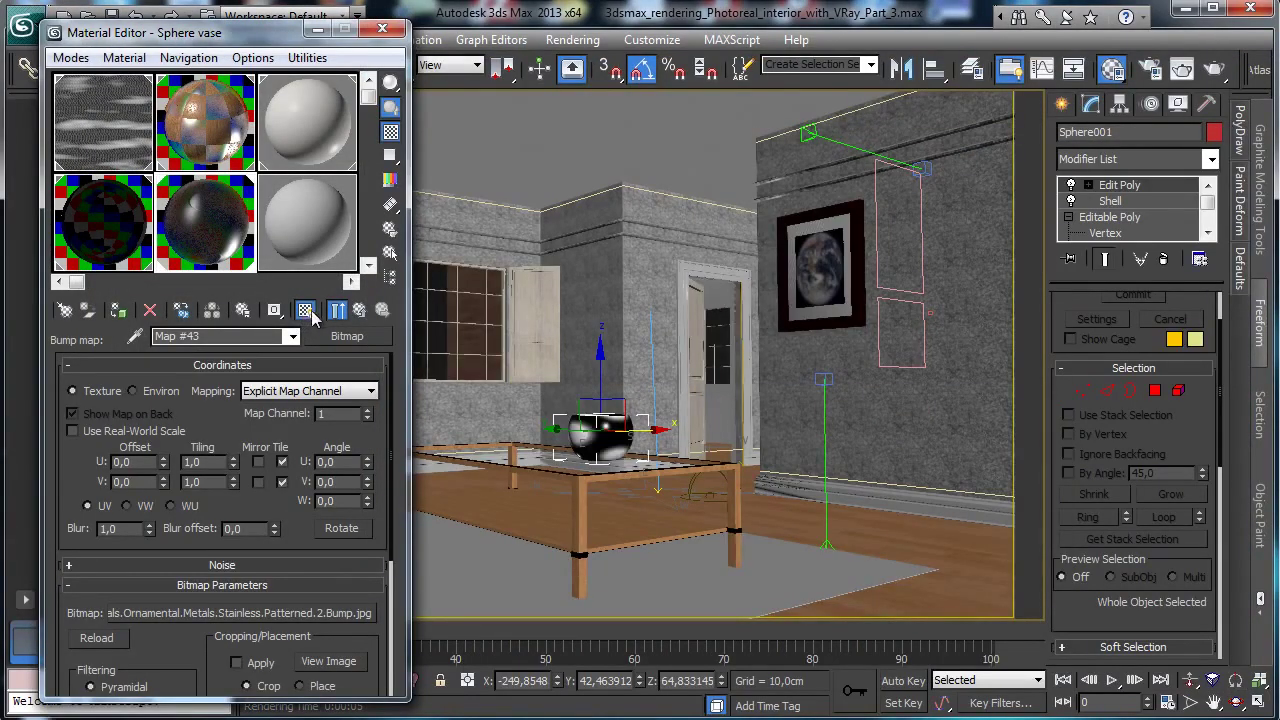
pyautogui.write('5')
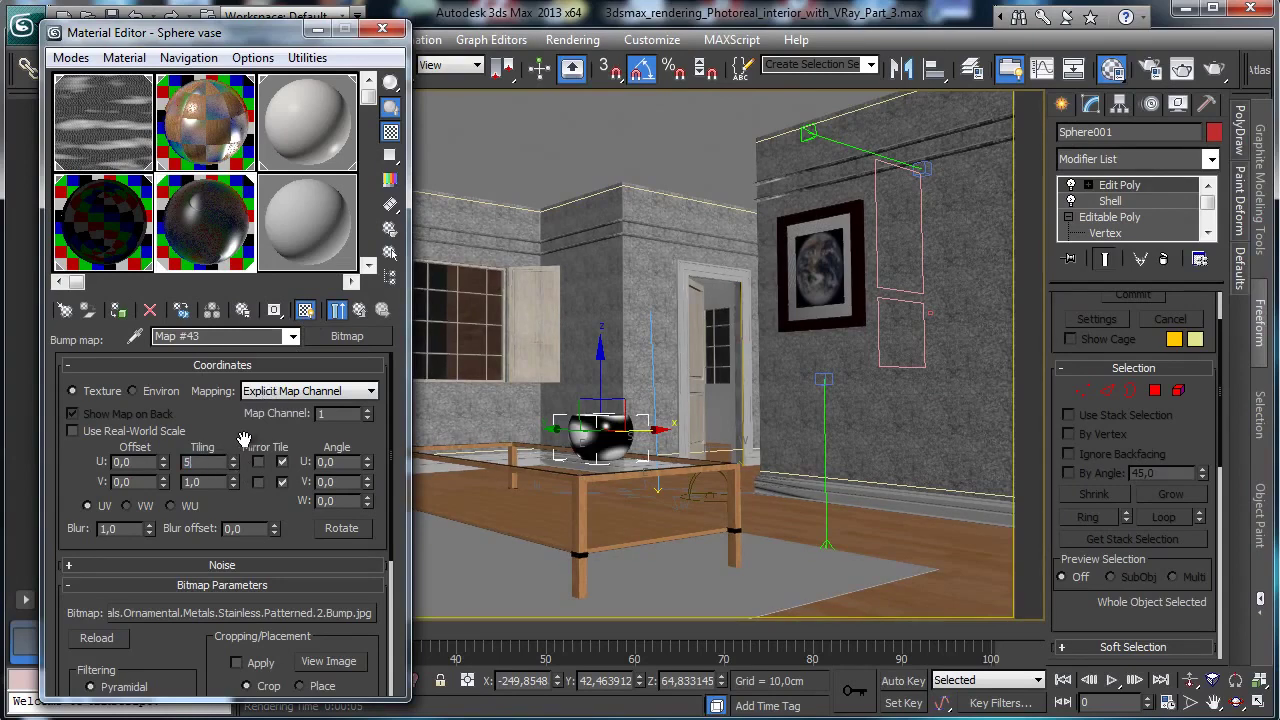
pyautogui.press('Tab')
pyautogui.write('5')
pyautogui.press('Return')
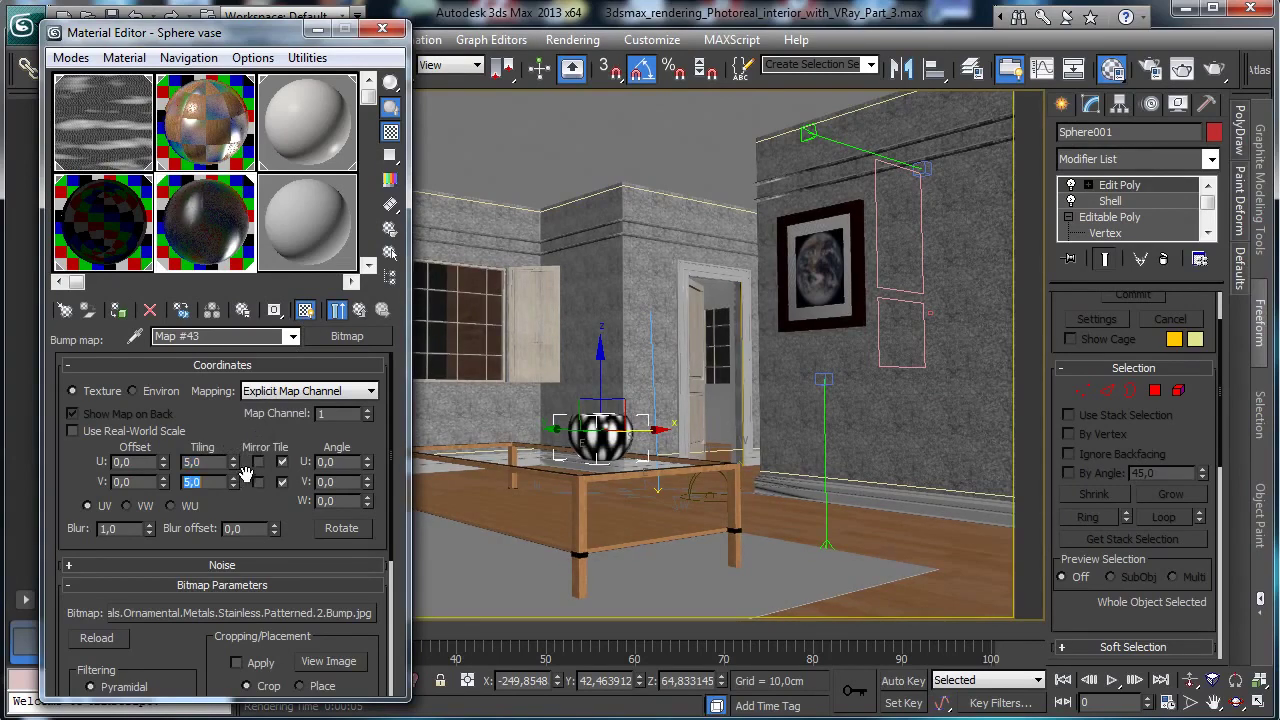
pyautogui.doubleClick(212, 466)
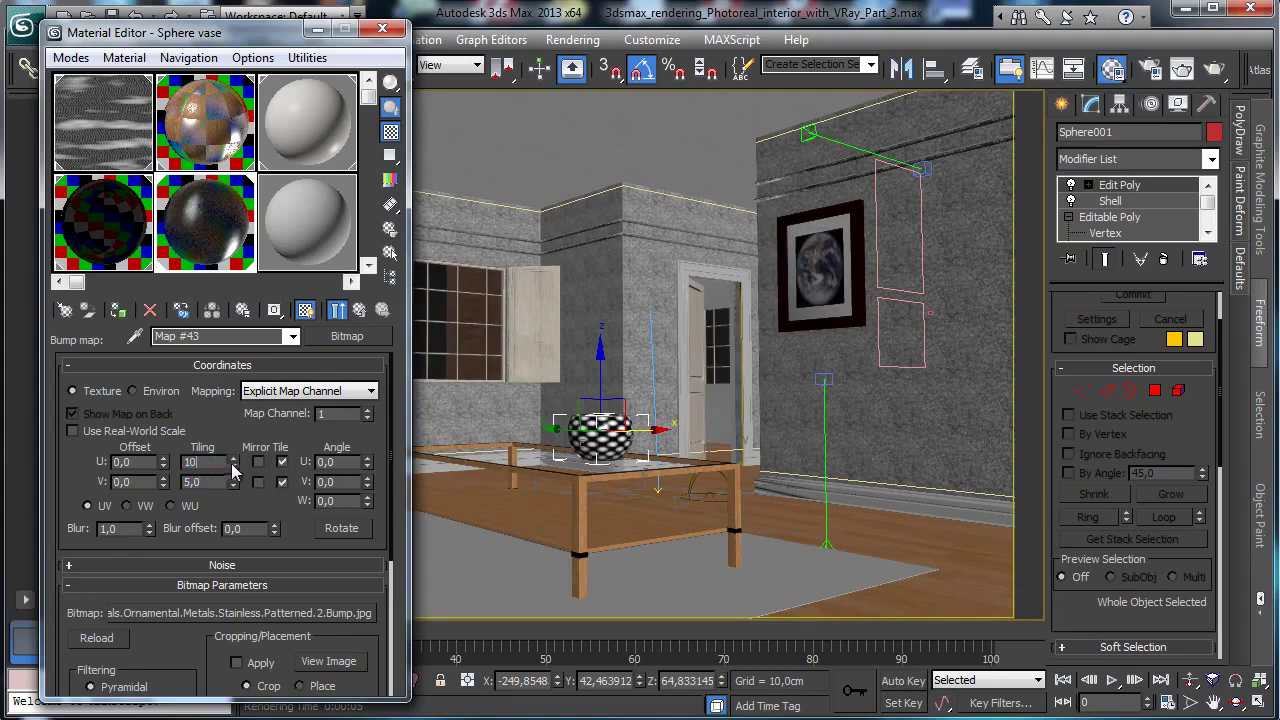
pyautogui.write('10')
pyautogui.press('Return')
pyautogui.doubleClick(213, 481)
pyautogui.write('10')
pyautogui.press('Return')
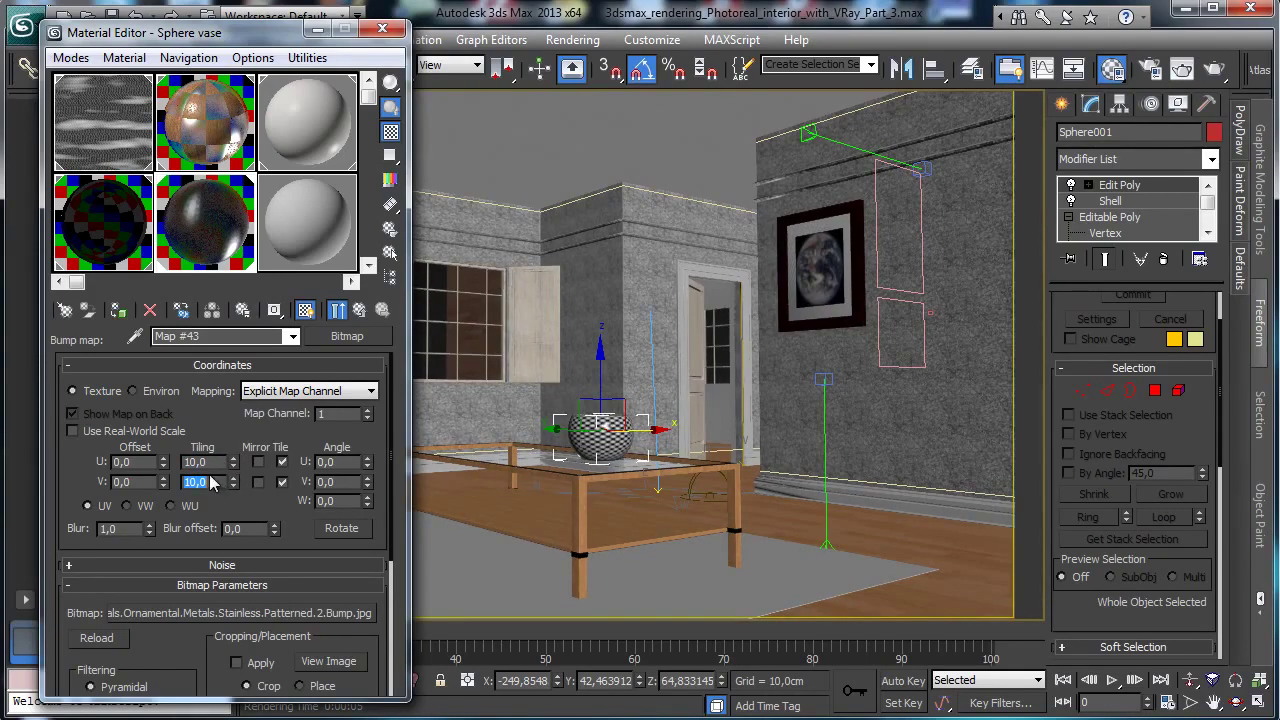
pyautogui.doubleClick(212, 462)
pyautogui.write('20')
pyautogui.press('Return')
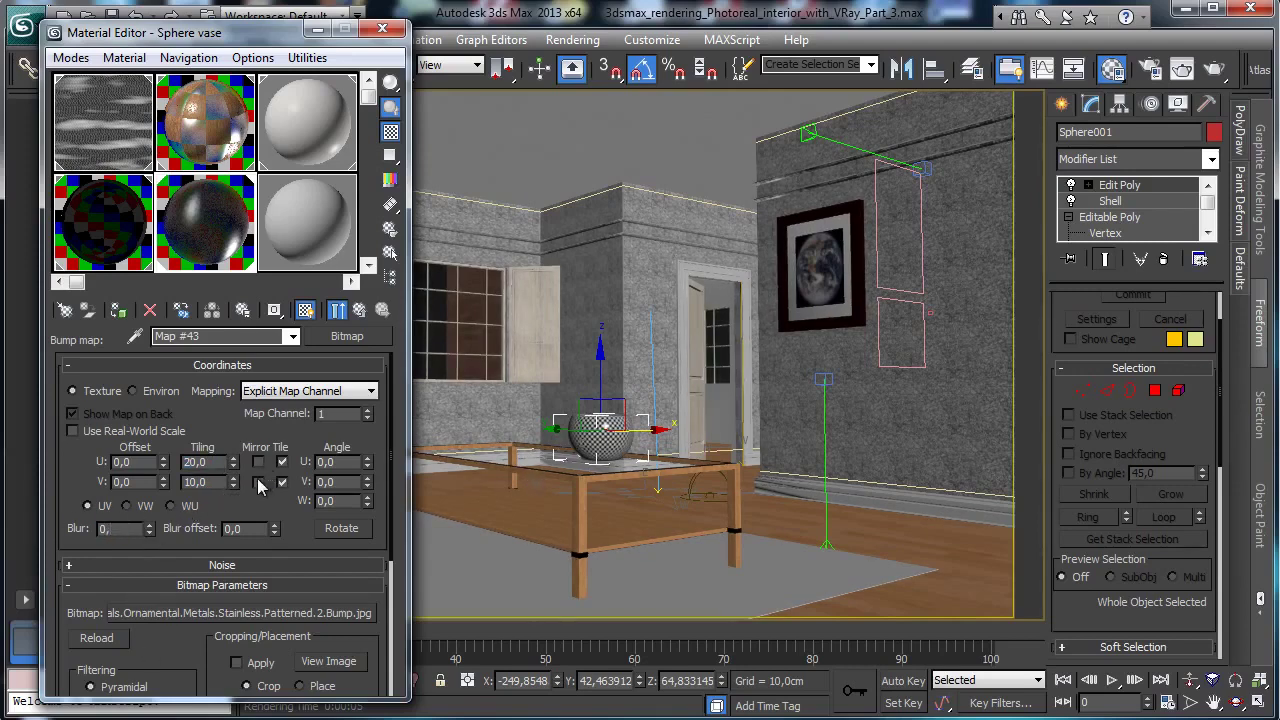
# Set the bitmap blur to 0,15 and the bump amount to -49, then render.
pyautogui.press('Return')
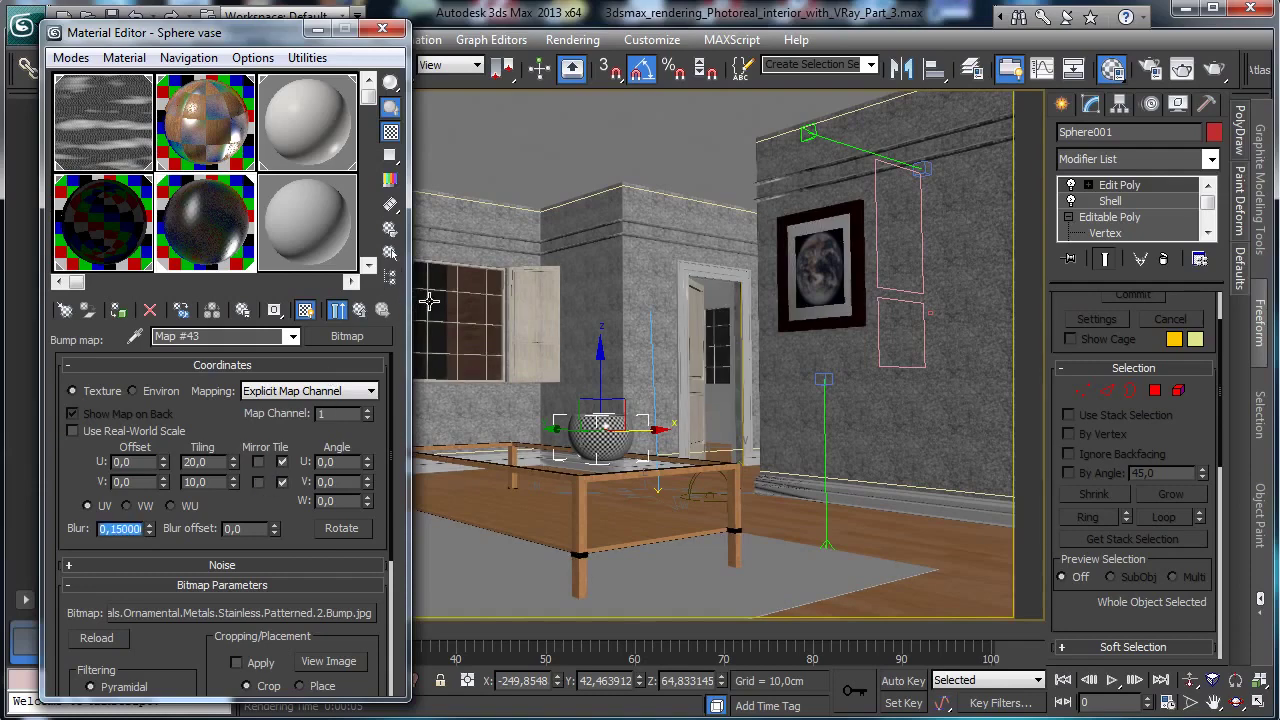
pyautogui.click(359, 311)
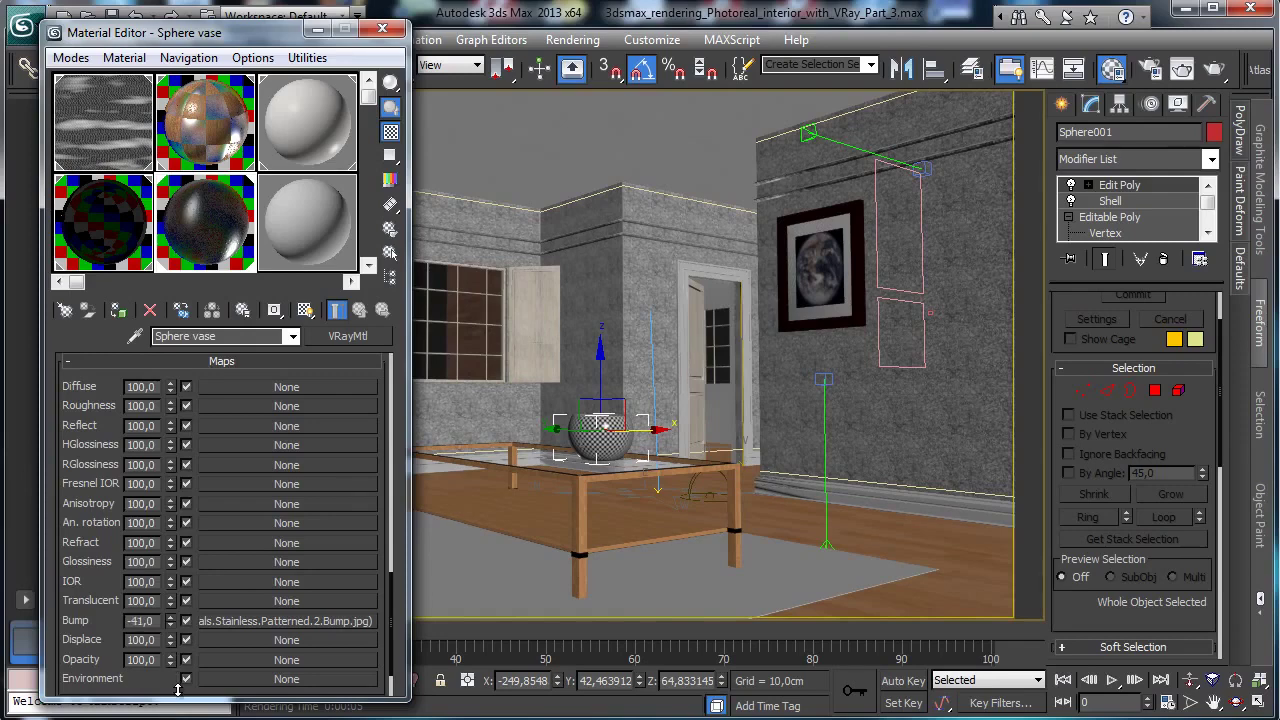
pyautogui.moveTo(180, 698); pyautogui.dragTo(180, 694)
pyautogui.click(1212, 70)
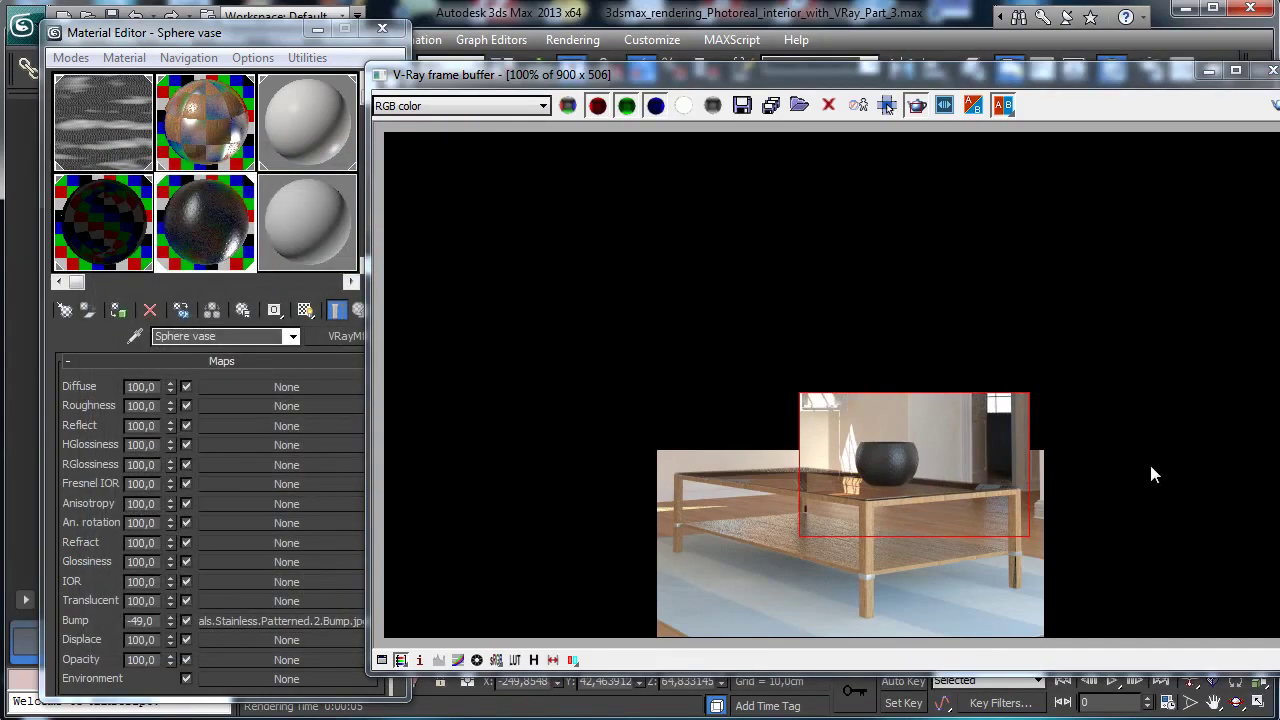
# Lower the Sphere vase reflection glossiness further to about 0,58.
pyautogui.click(262, 48)
pyautogui.scroll(5, 388, 390)
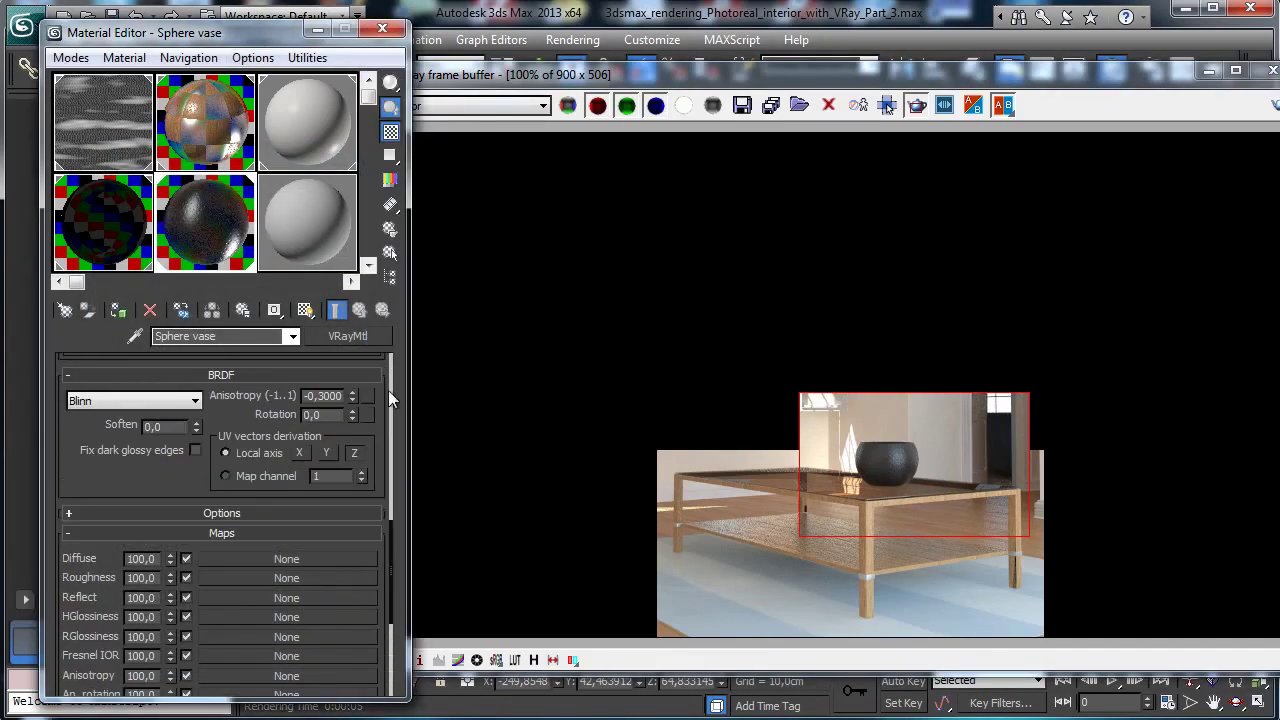
pyautogui.scroll(8, 172, 478)
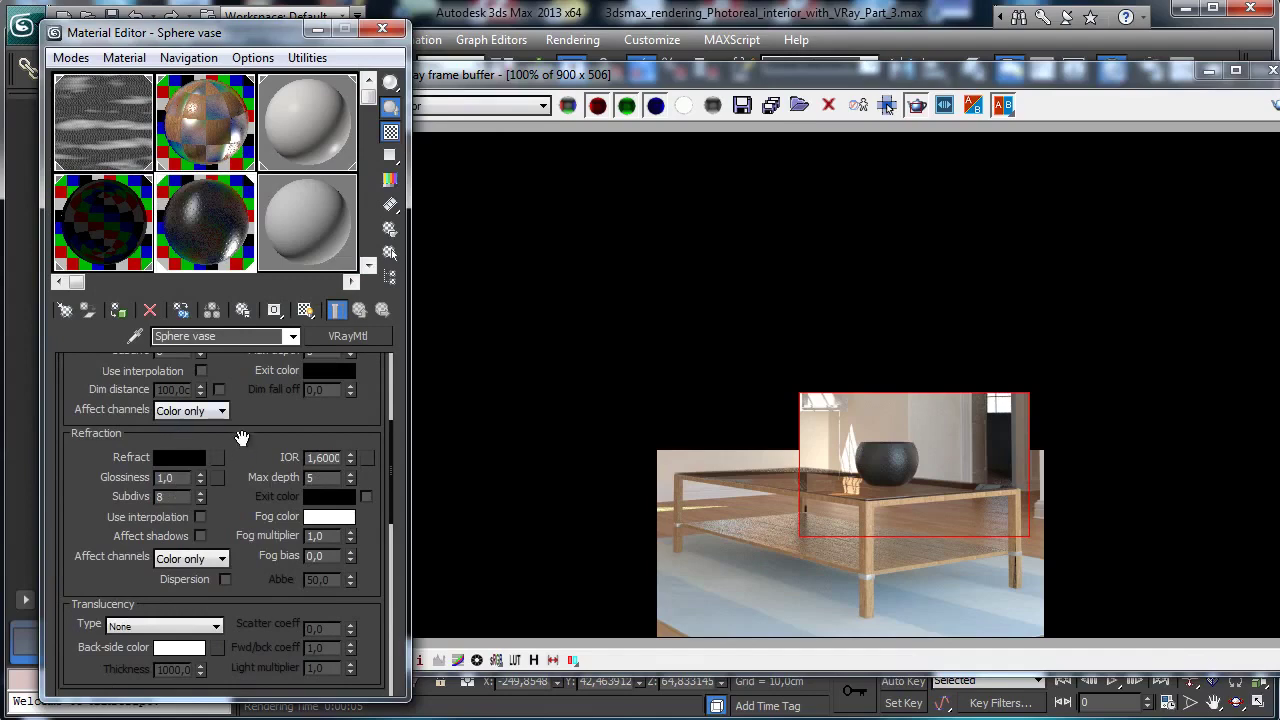
pyautogui.scroll(5, 242, 438)
pyautogui.moveTo(195, 558); pyautogui.dragTo(198, 568)
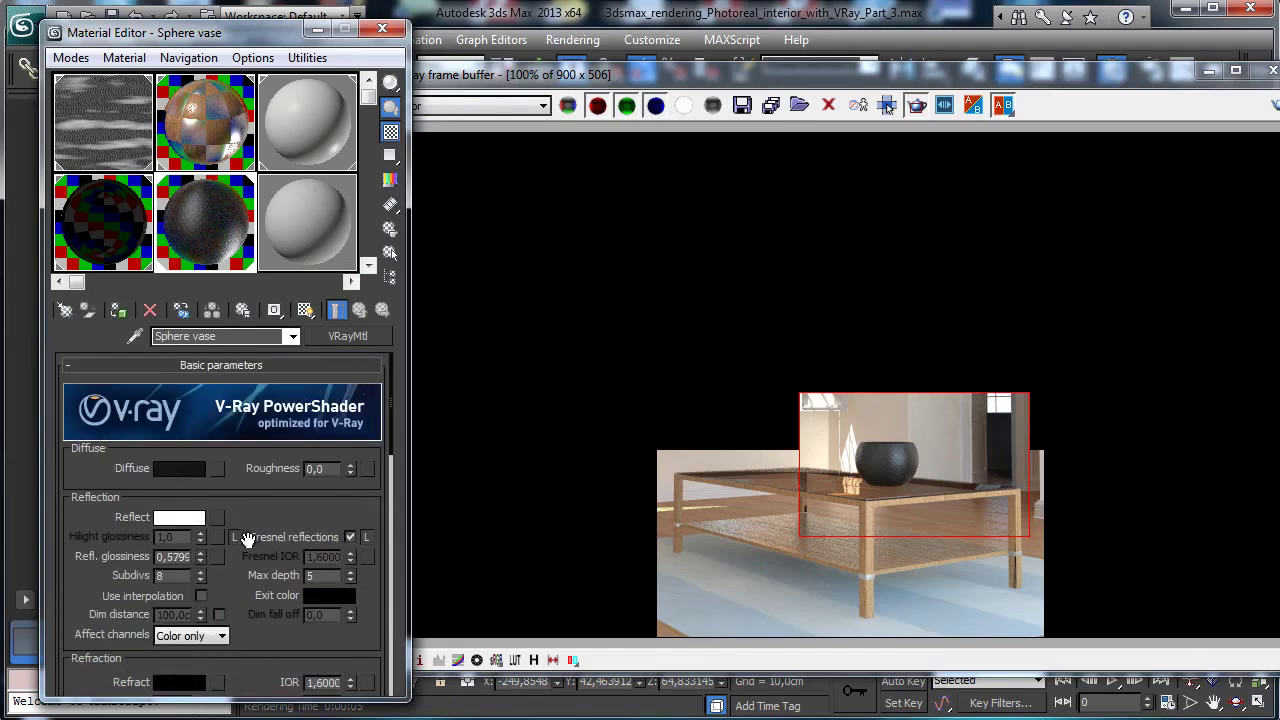
# Close the V-Ray frame buffer and the Material Editor.
pyautogui.click(187, 28)
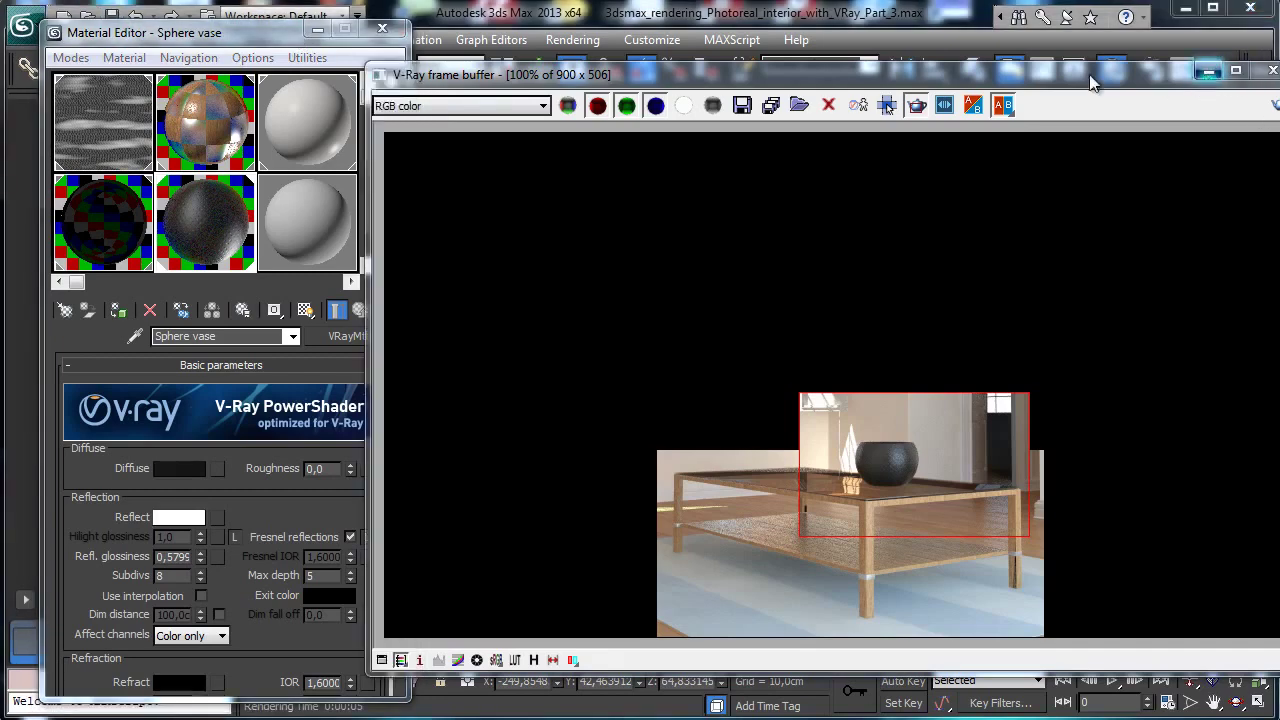
pyautogui.click(1272, 70)
pyautogui.click(382, 28)
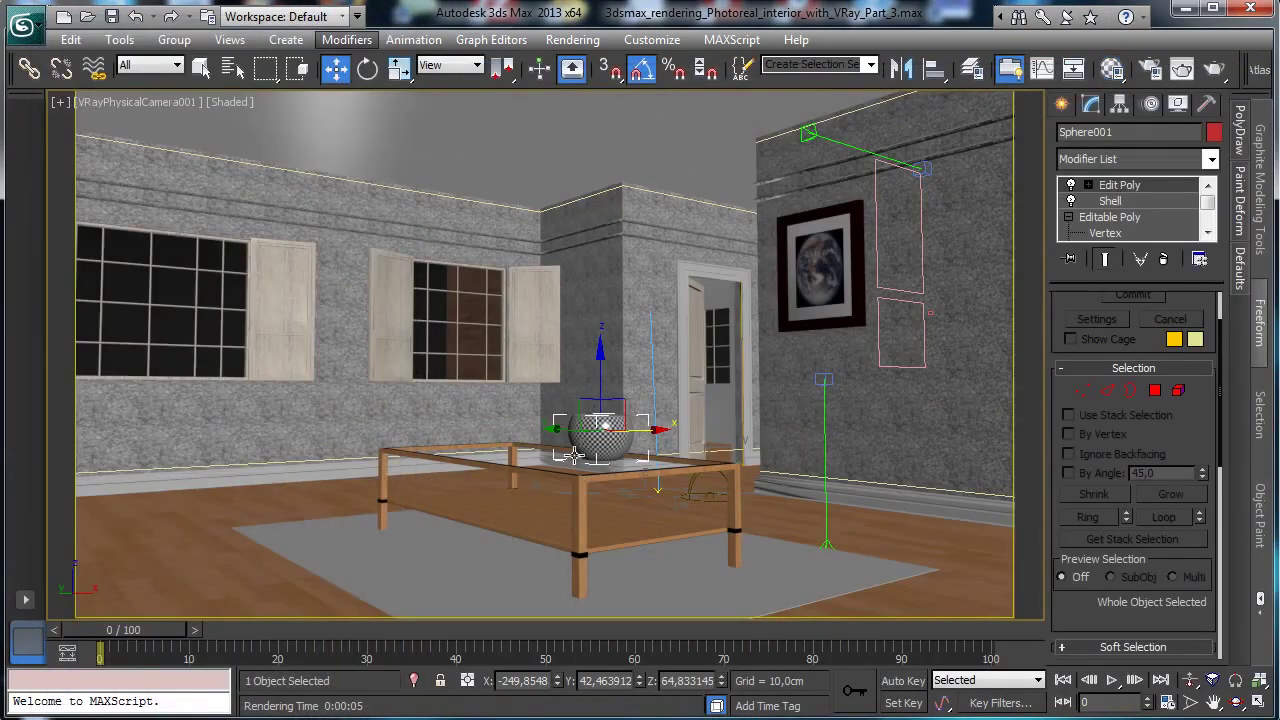
# Isolate the vase with the glass top, select Sphere001, and maximize the Front view.
pyautogui.keyDown('ctrl'); pyautogui.click(484, 454); pyautogui.keyUp('ctrl')
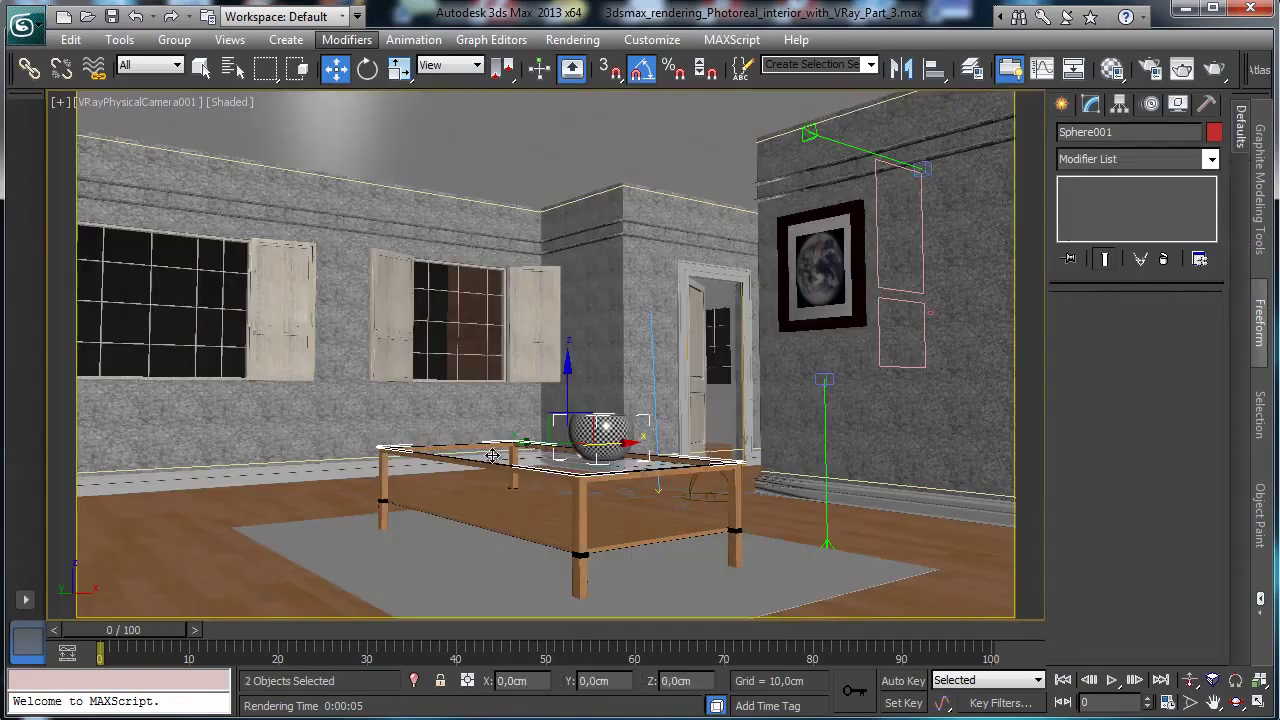
pyautogui.click(414, 680)
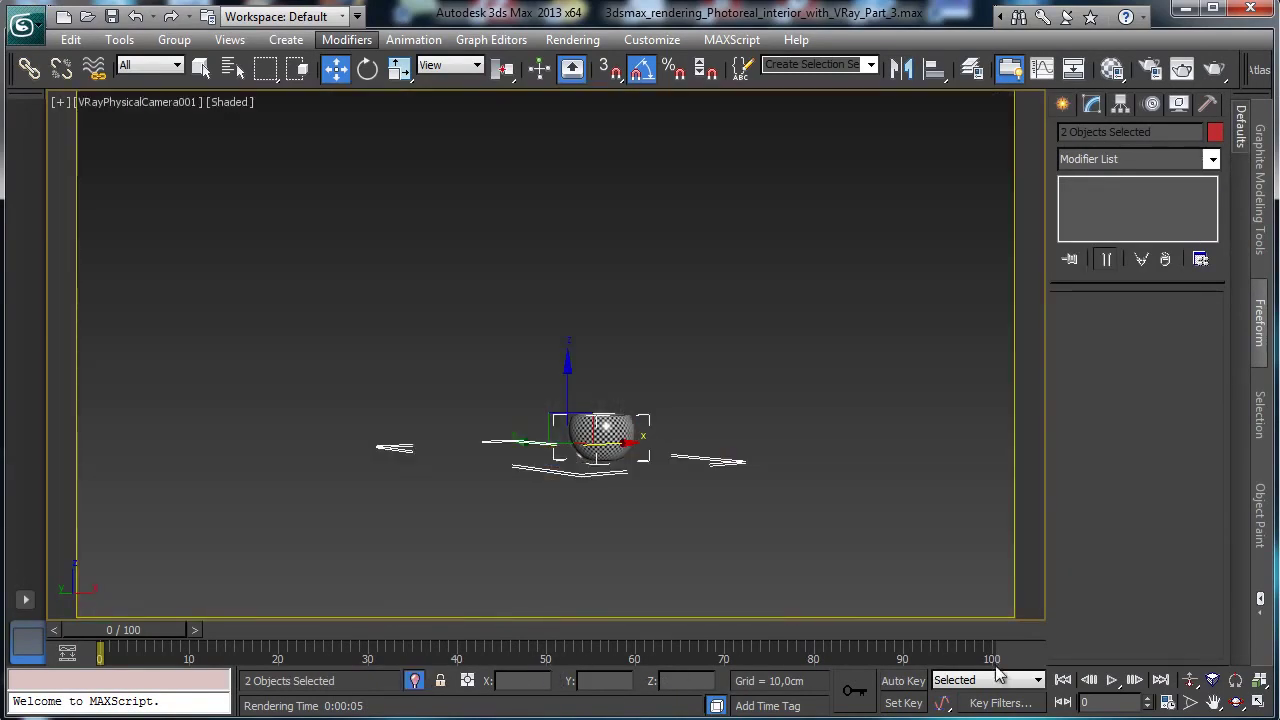
pyautogui.click(1258, 704)
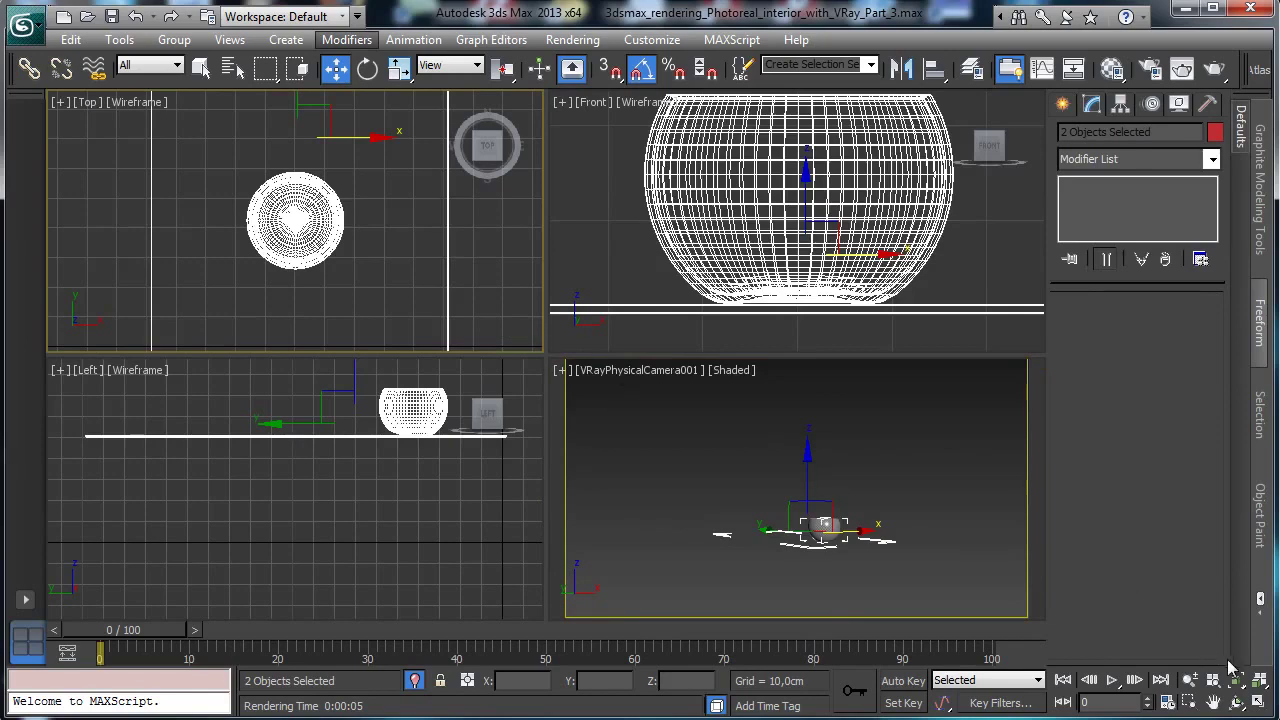
pyautogui.click(1259, 680)
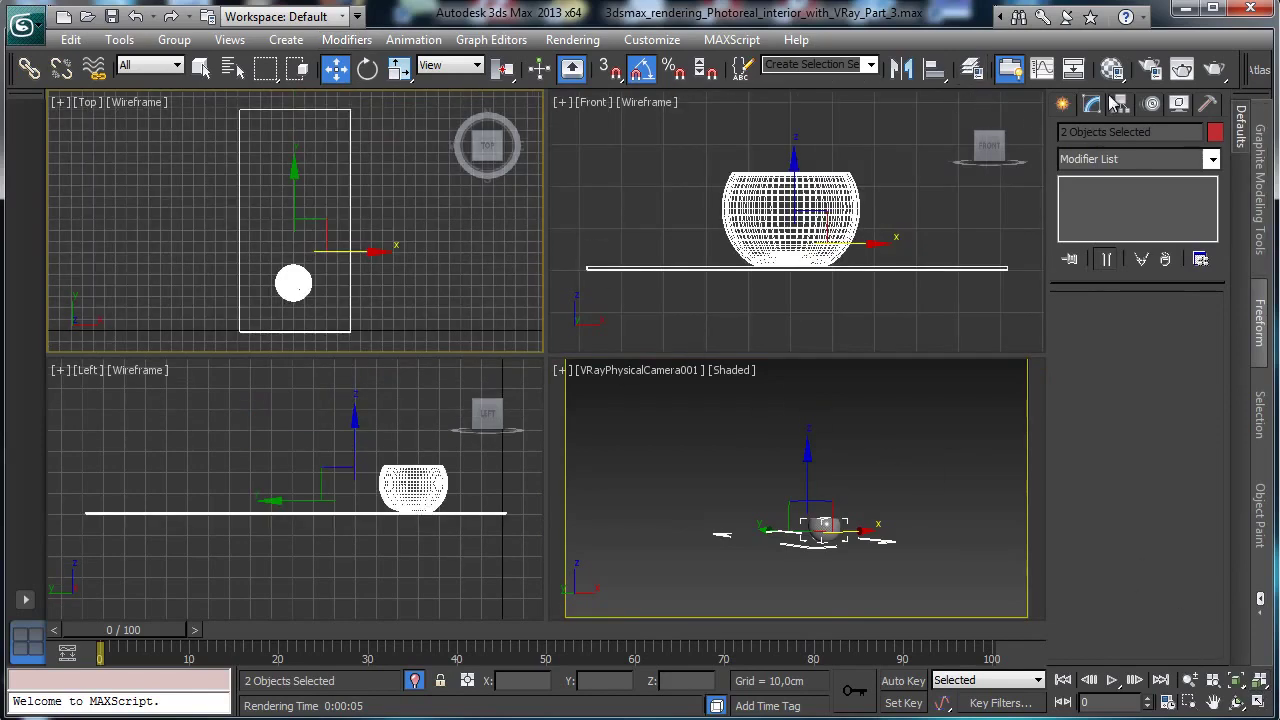
pyautogui.click(850, 208)
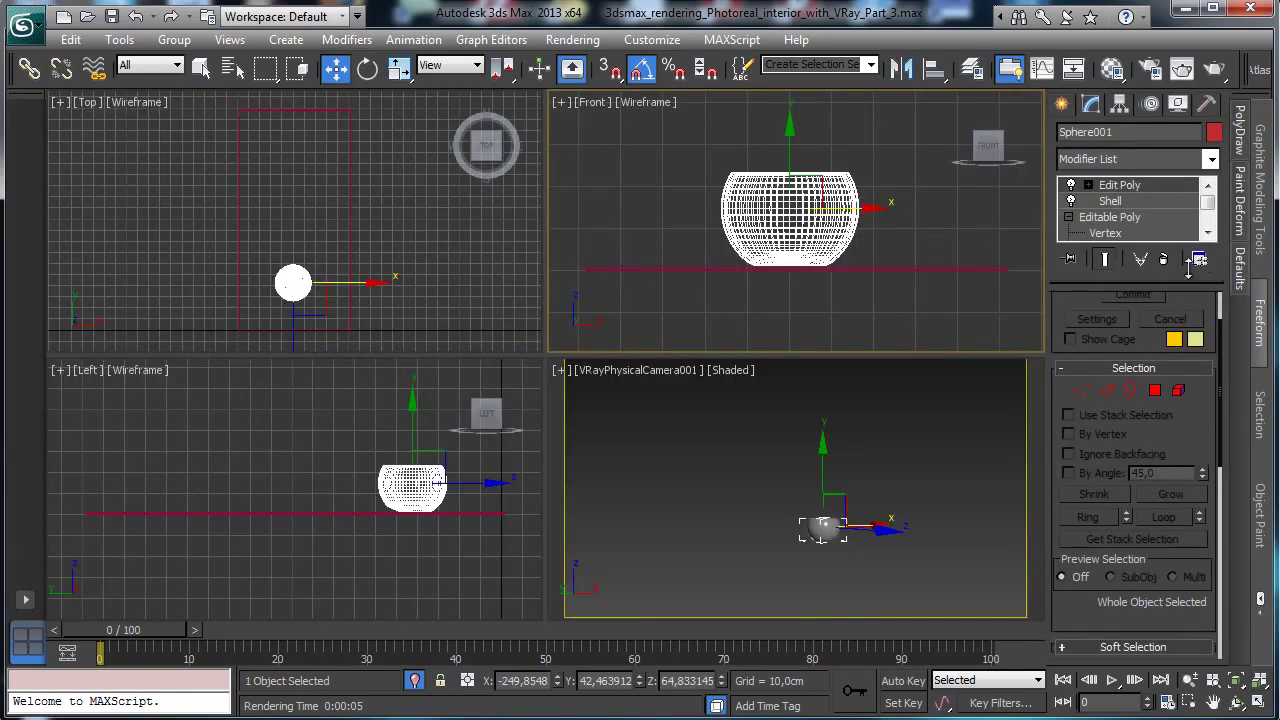
pyautogui.rightClick(928, 238)
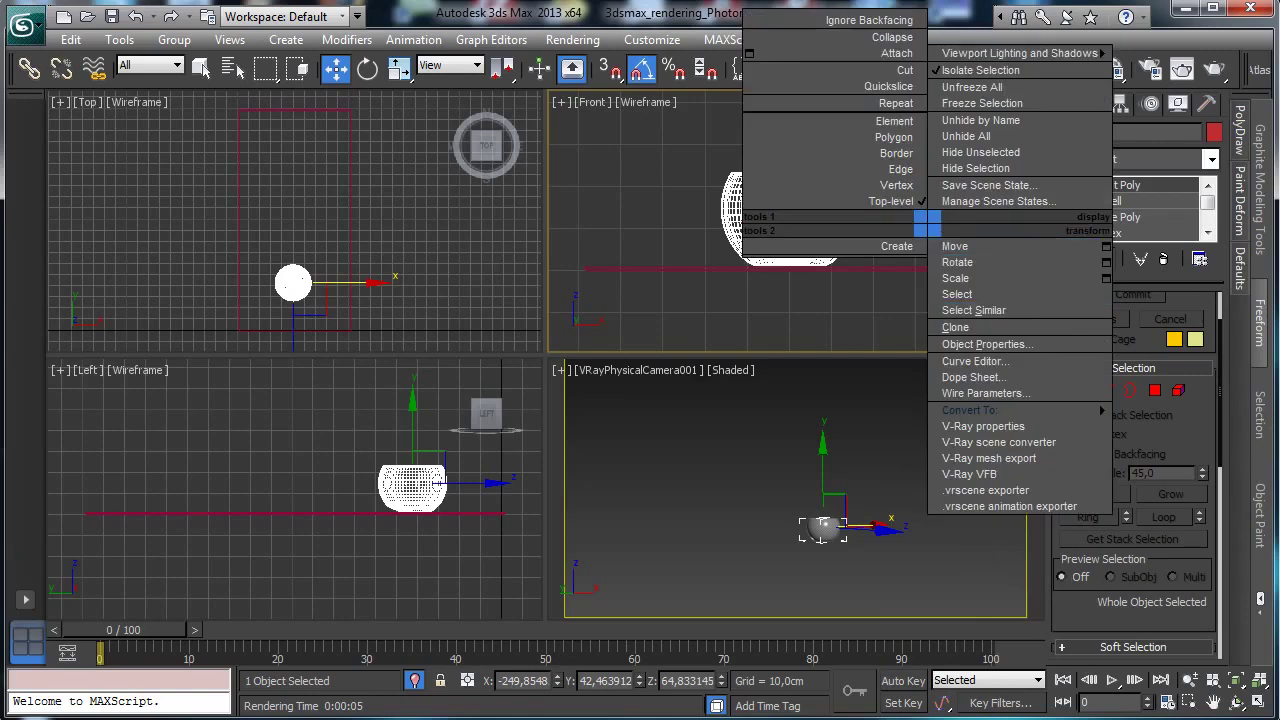
pyautogui.click(1258, 702)
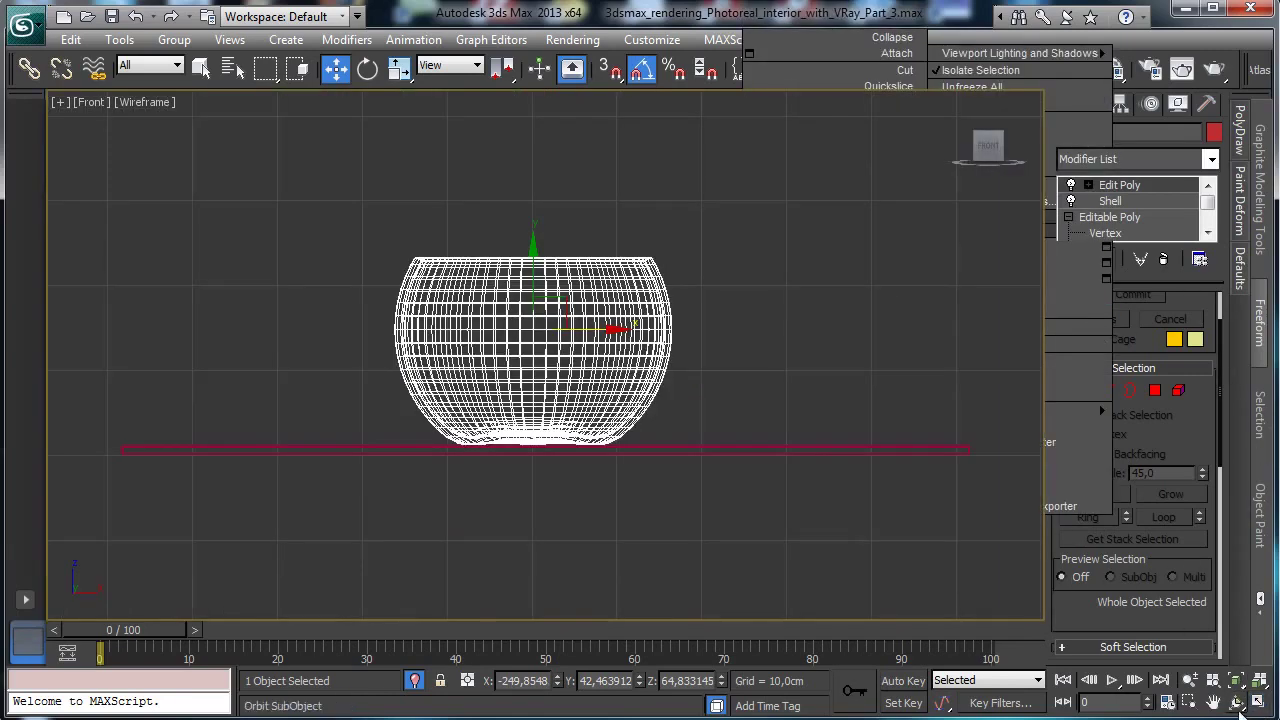
pyautogui.click(1064, 106)
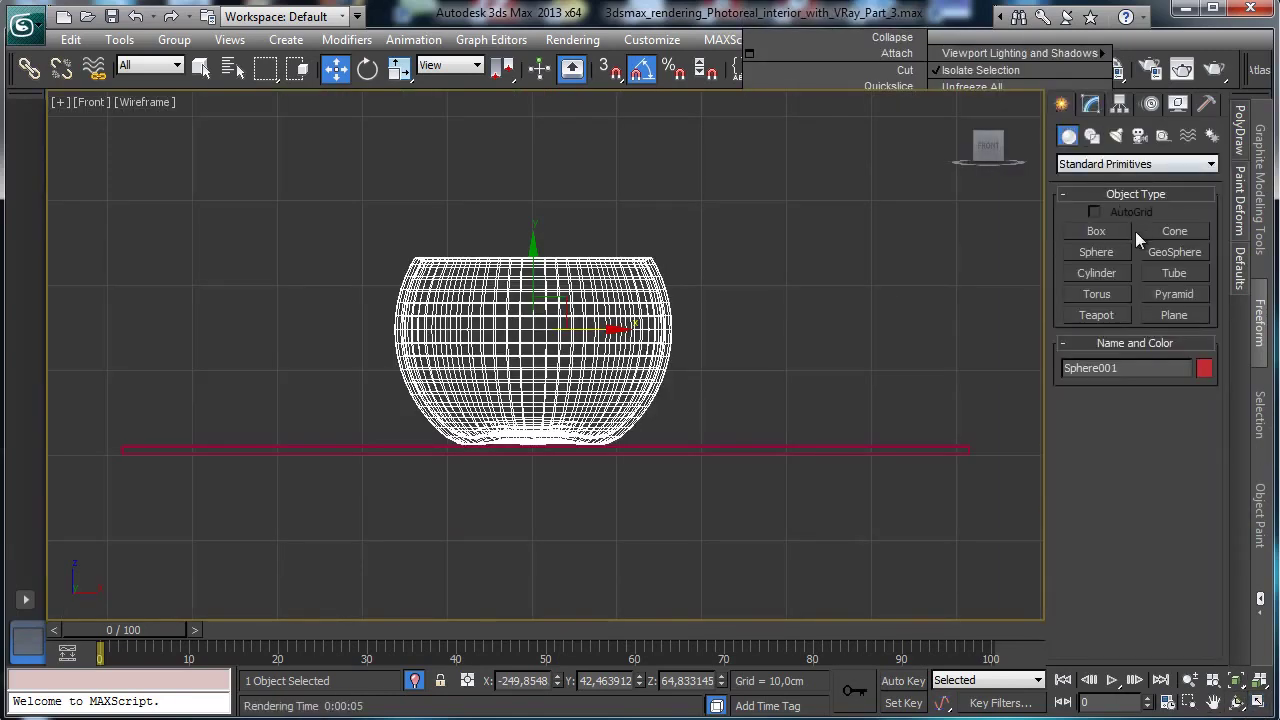
# Draw a Line profile in Front view with a flat base curving up into the rim.
pyautogui.click(1091, 140)
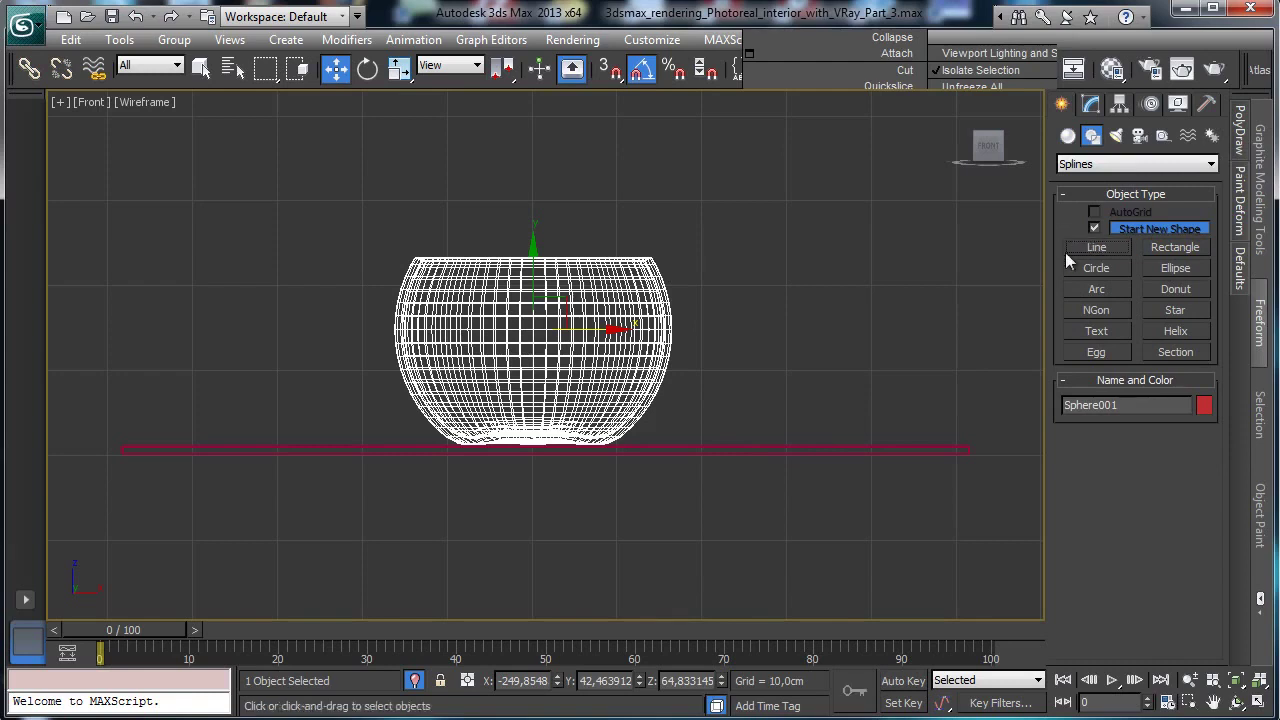
pyautogui.click(1097, 247)
pyautogui.click(701, 443)
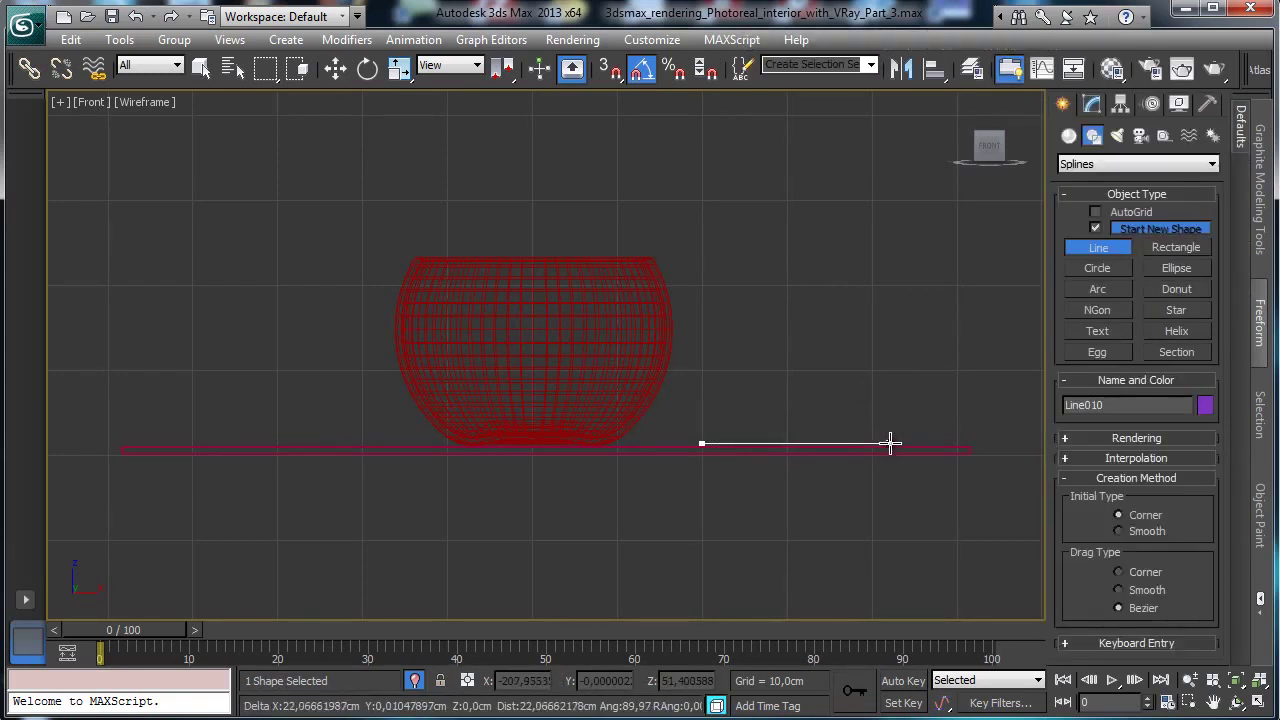
pyautogui.click(892, 443)
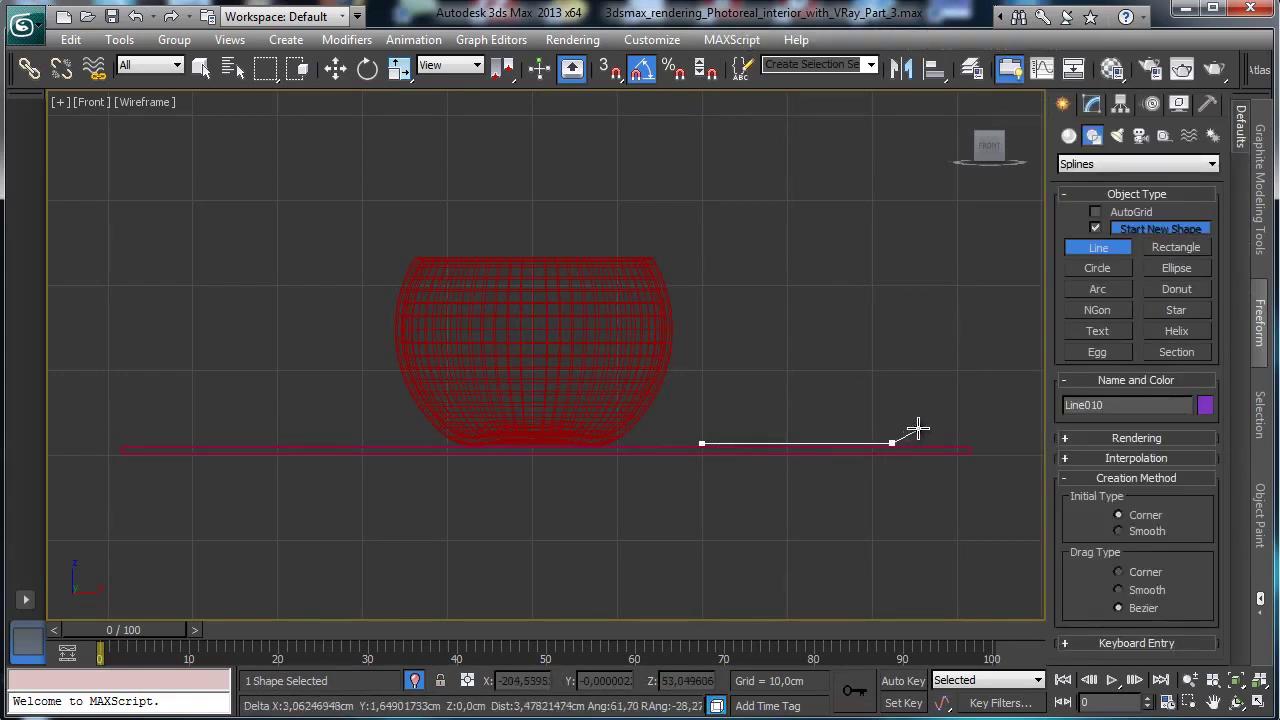
pyautogui.click(928, 415)
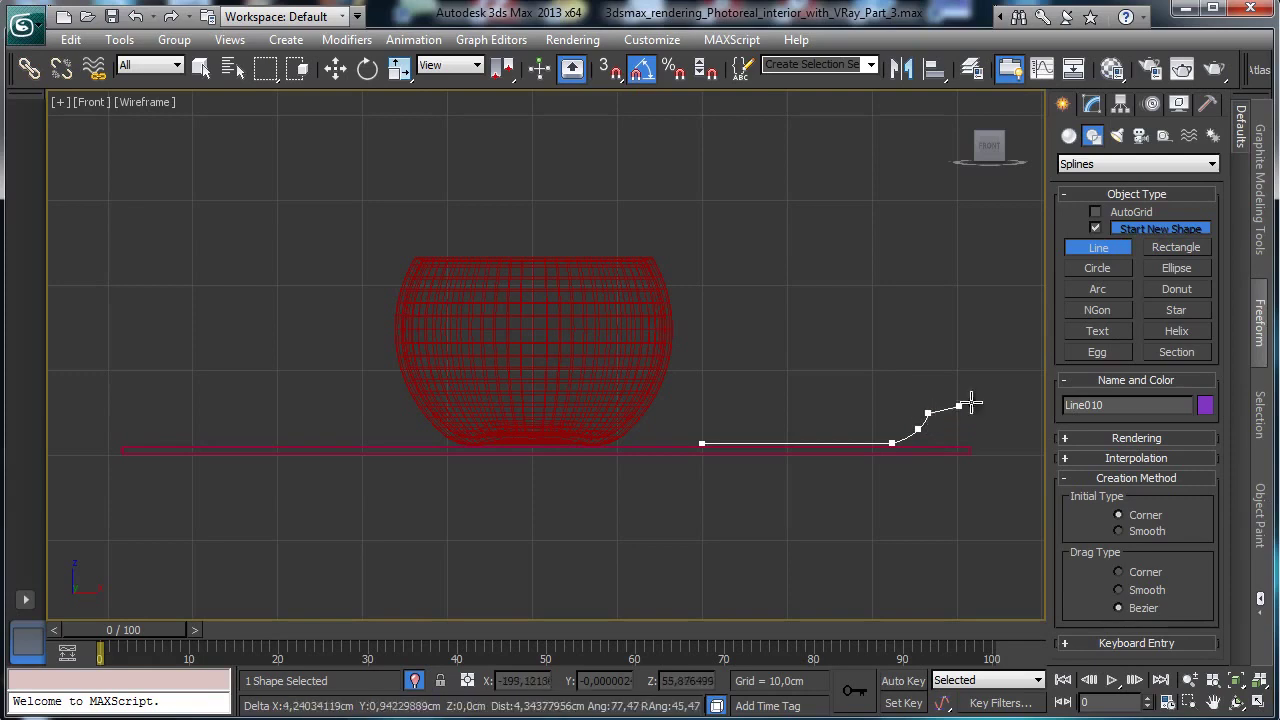
pyautogui.rightClick(971, 400)
# Revolve the profile with a Lathe modifier aligned to Min with 36 segments.
pyautogui.click(1092, 104)
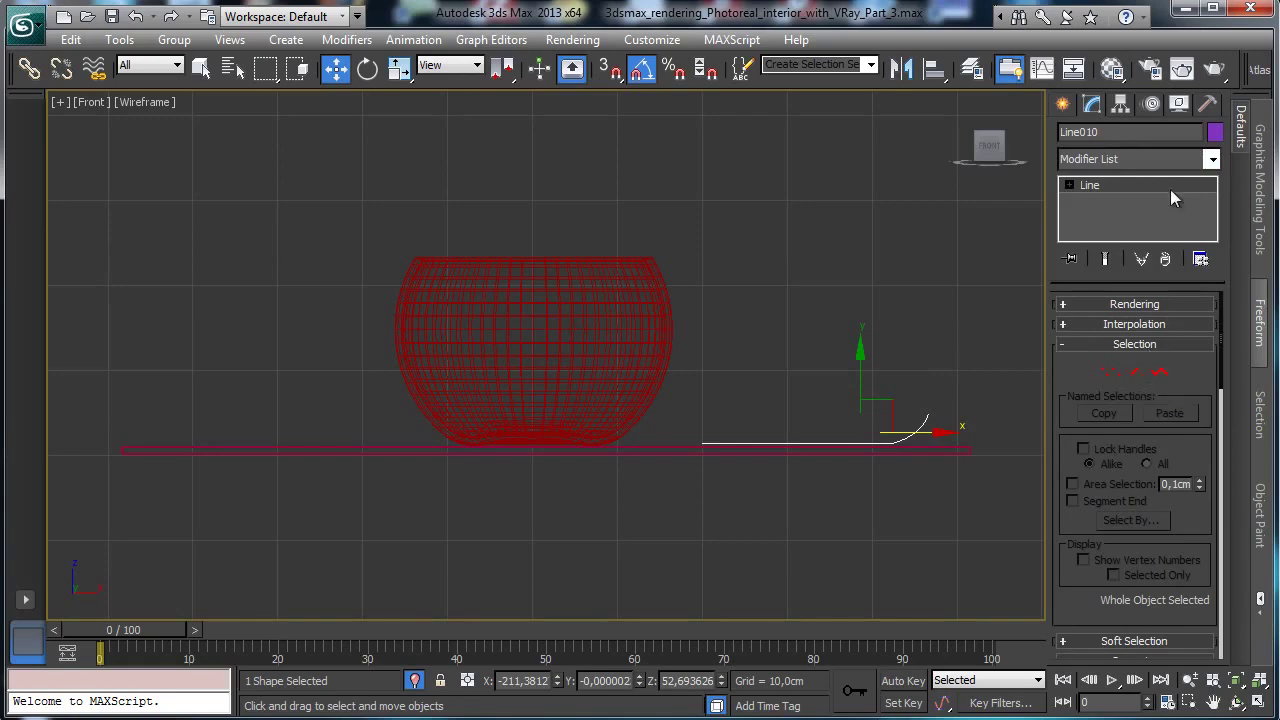
pyautogui.click(1212, 159)
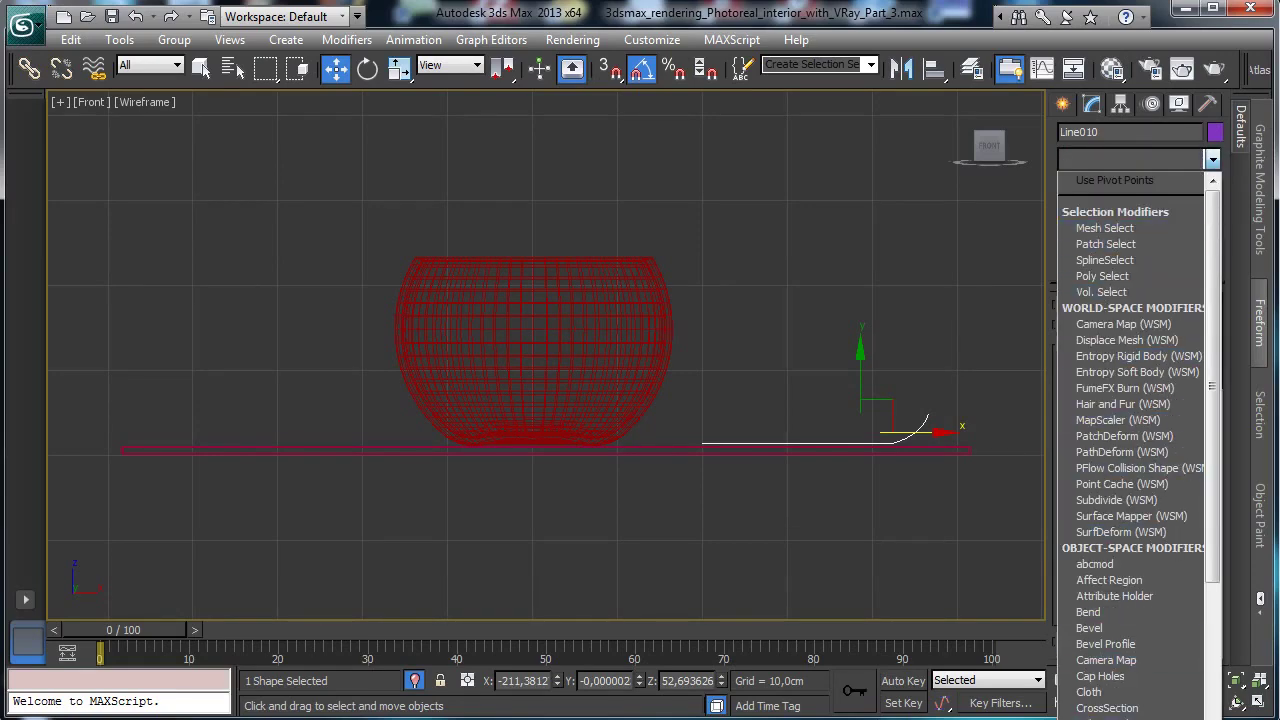
pyautogui.click(1097, 497)
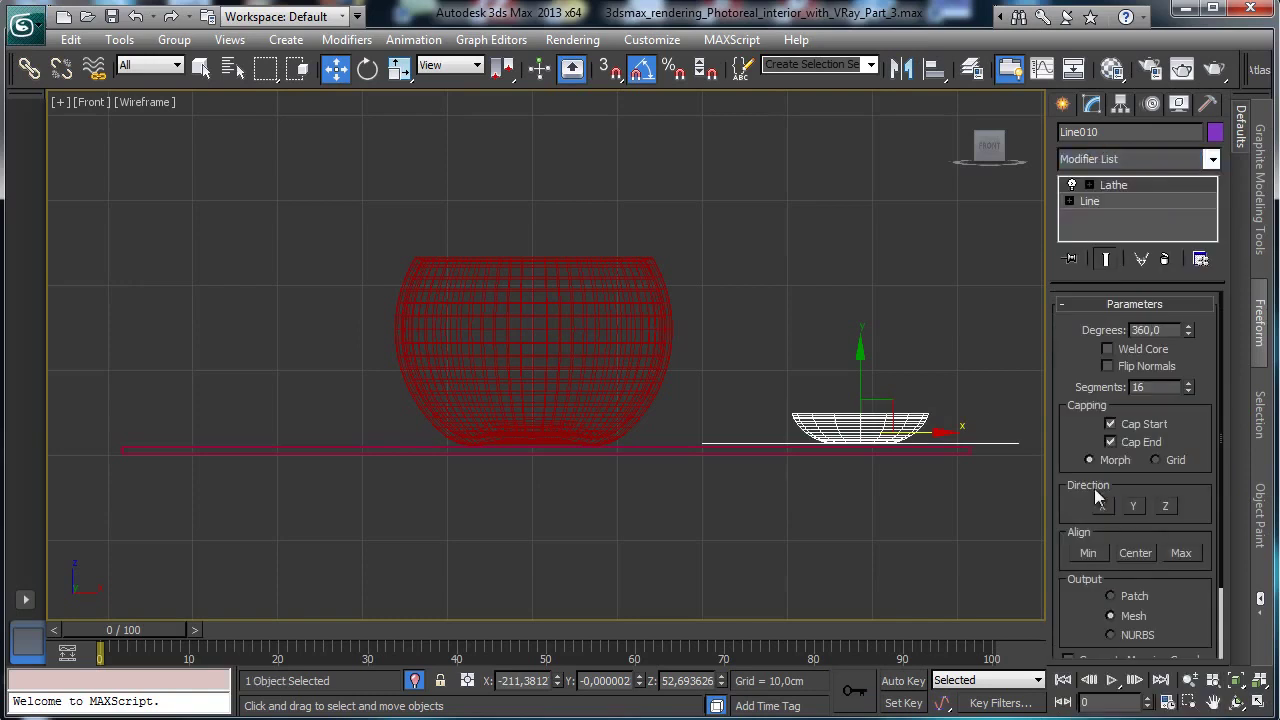
pyautogui.click(1088, 553)
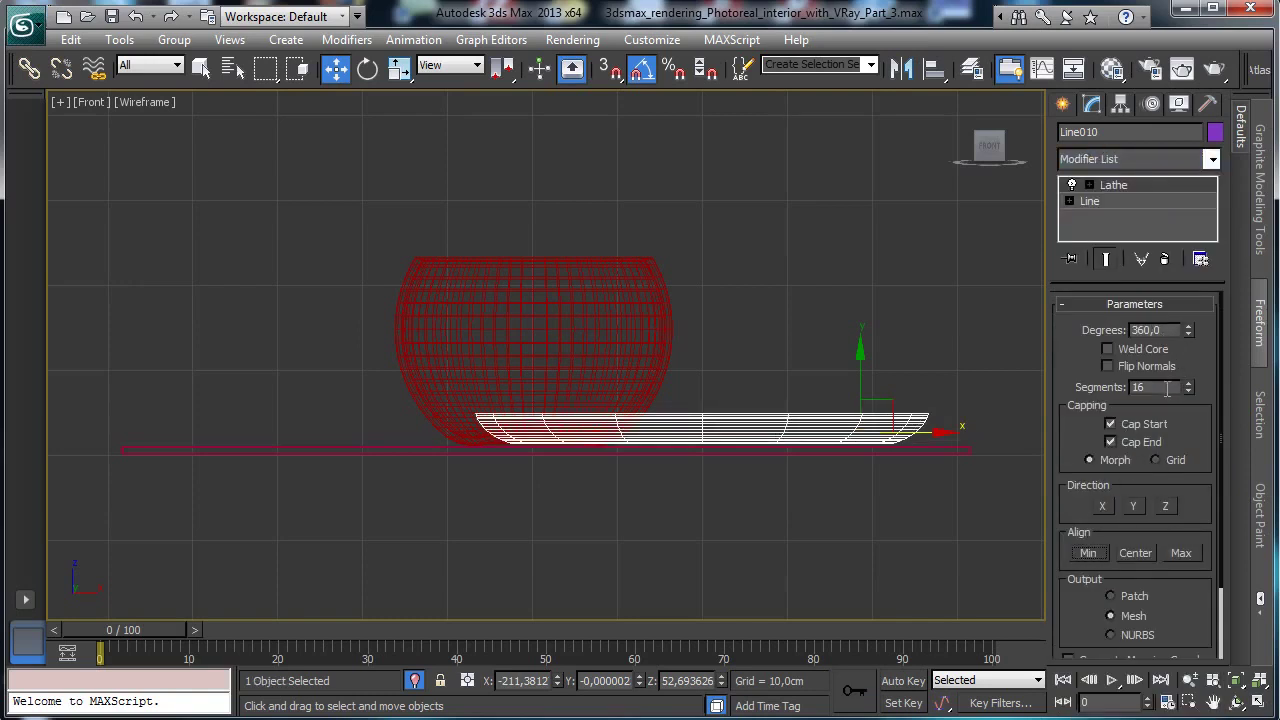
pyautogui.write('36')
pyautogui.press('Return')
# Switch the camera viewport to Perspective and orbit to a near edge-on view of the dish.
pyautogui.click(1259, 702)
pyautogui.rightClick(967, 568)
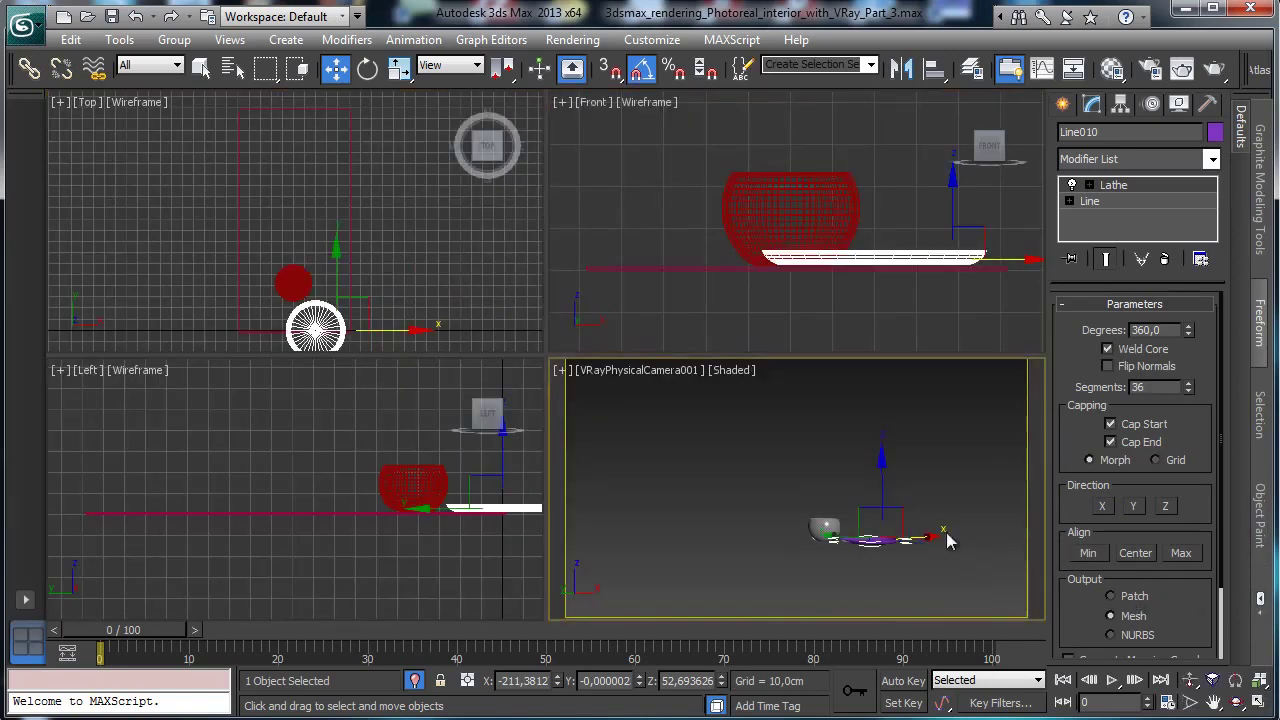
pyautogui.click(614, 374)
pyautogui.click(640, 443)
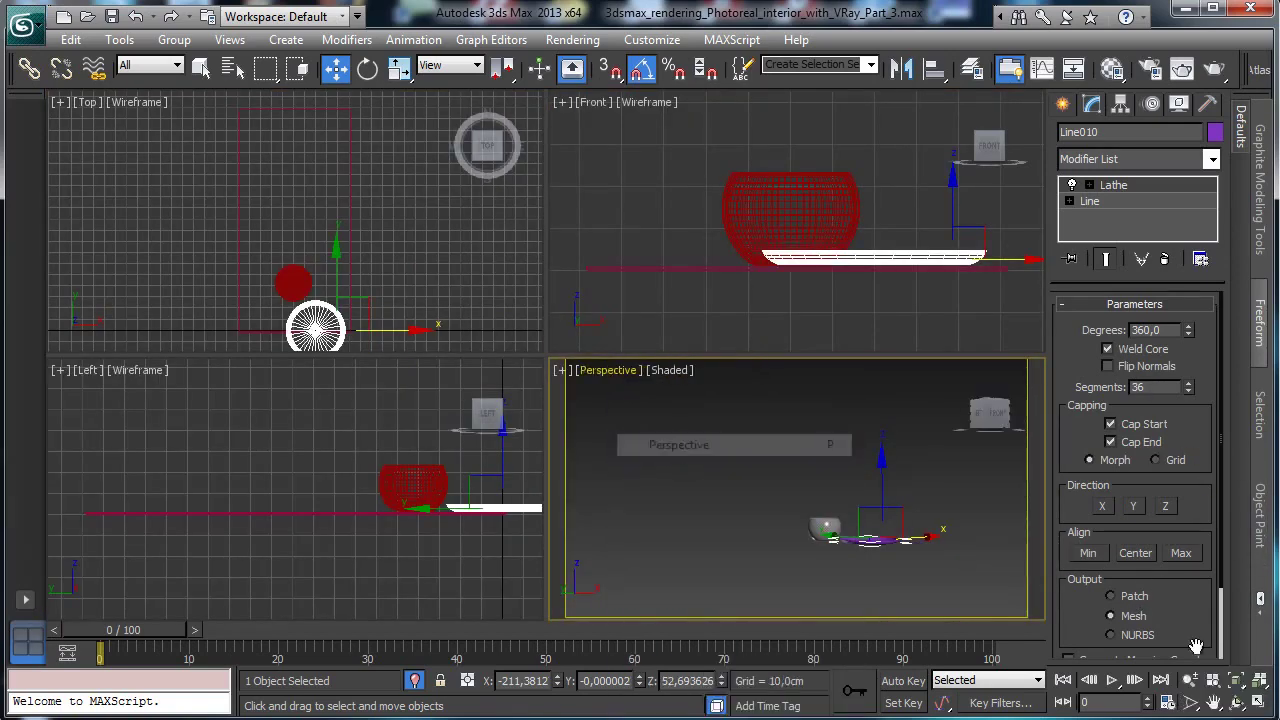
pyautogui.click(1259, 702)
pyautogui.click(1237, 702)
pyautogui.moveTo(686, 429); pyautogui.dragTo(665, 399)
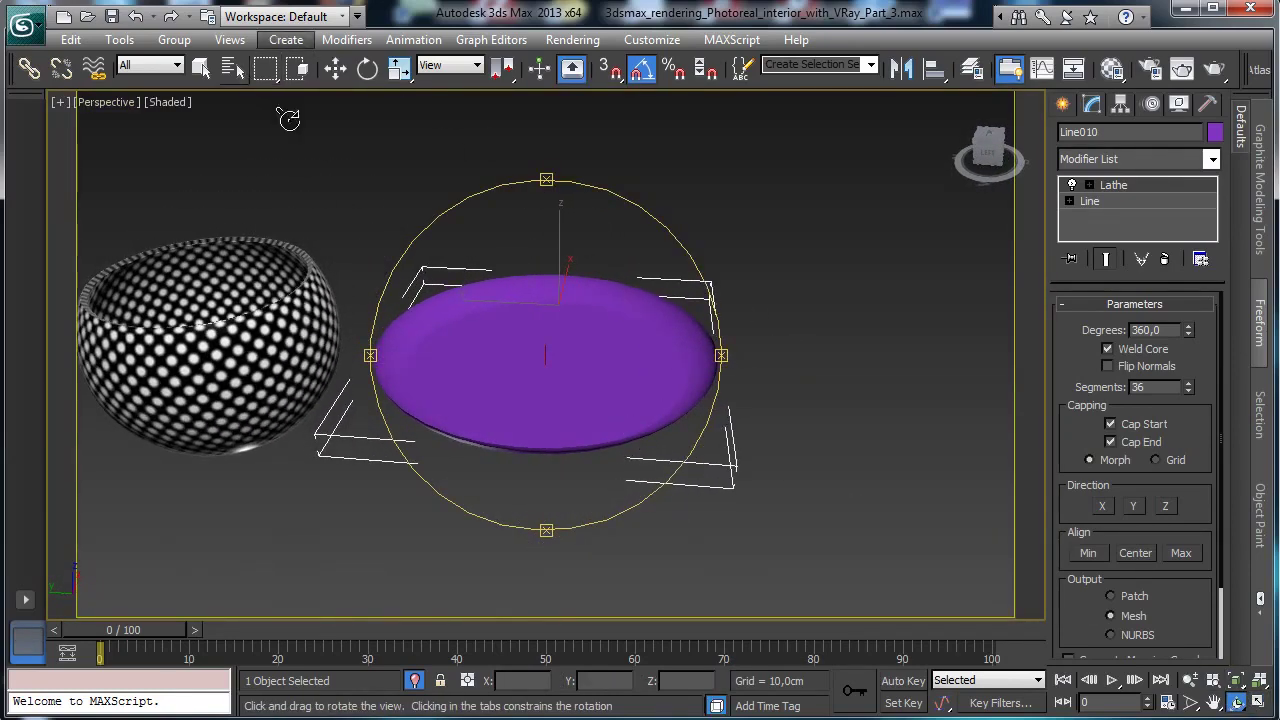
pyautogui.moveTo(512, 367); pyautogui.dragTo(489, 254)
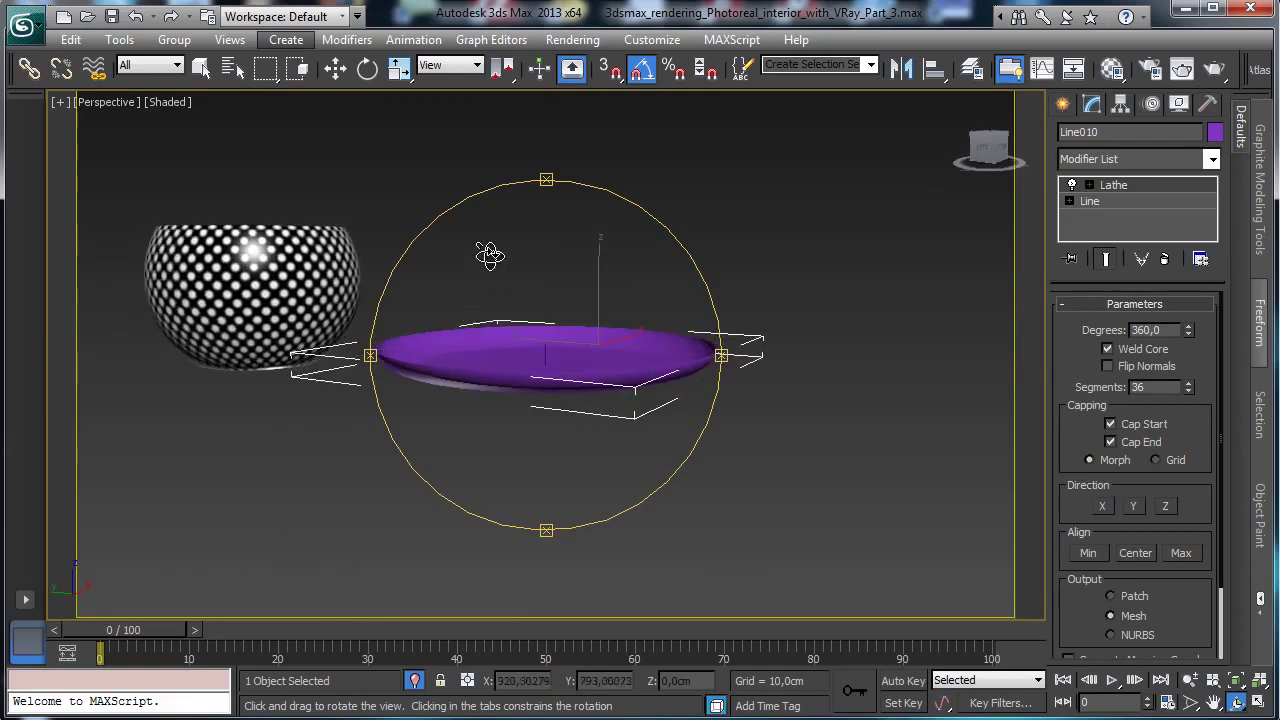
pyautogui.click(201, 67)
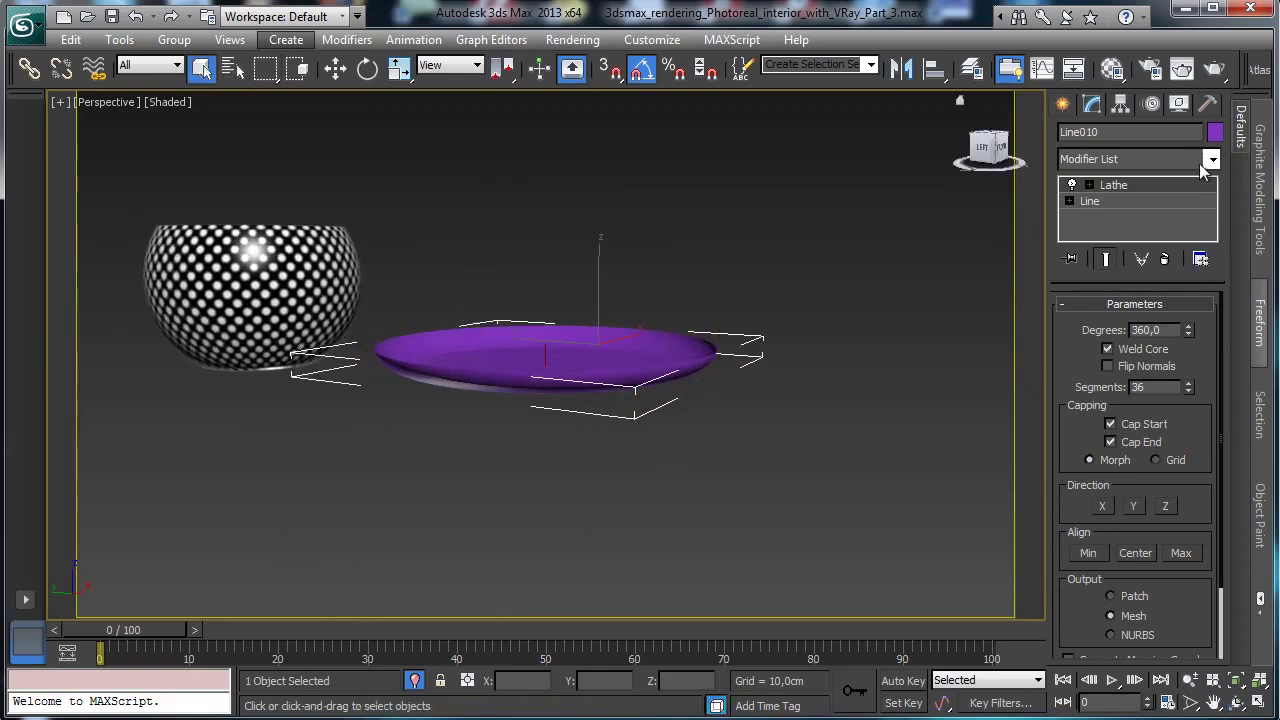
pyautogui.click(1259, 703)
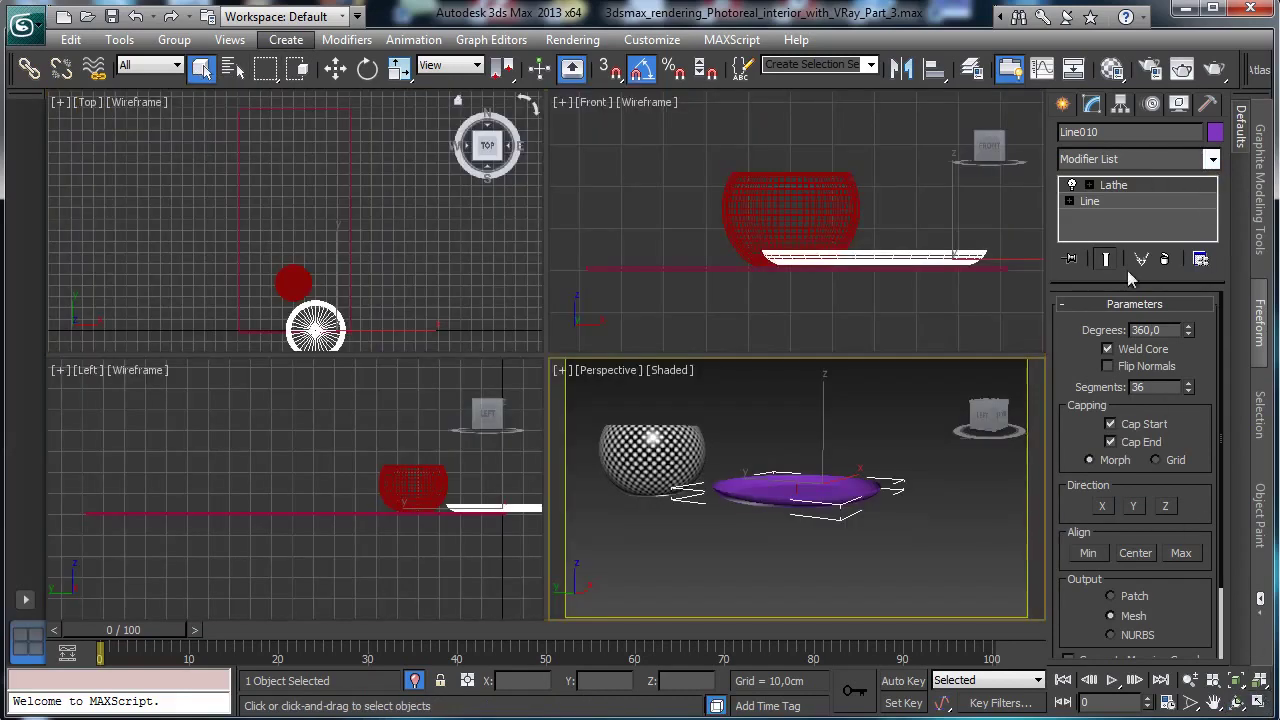
# Add a Shell modifier to thicken the dish and maximize the Perspective view.
pyautogui.click(1211, 159)
pyautogui.scroll(-10, 1140, 440)
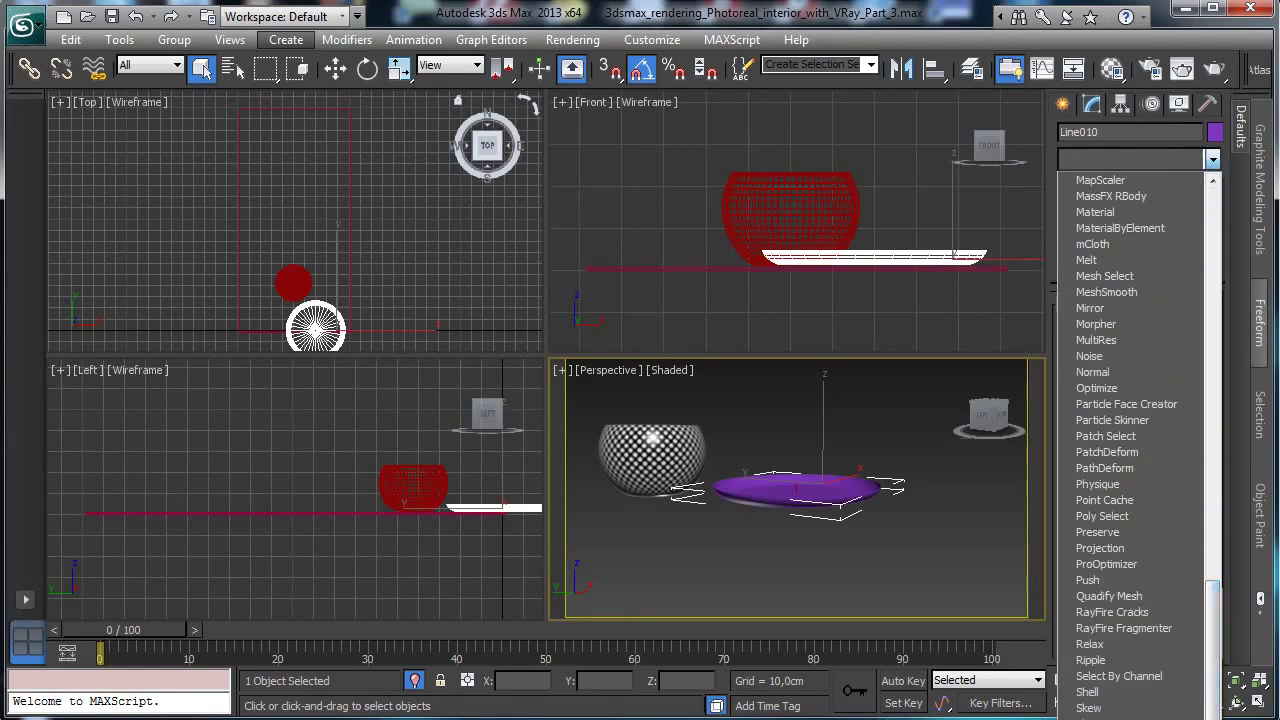
pyautogui.click(1100, 692)
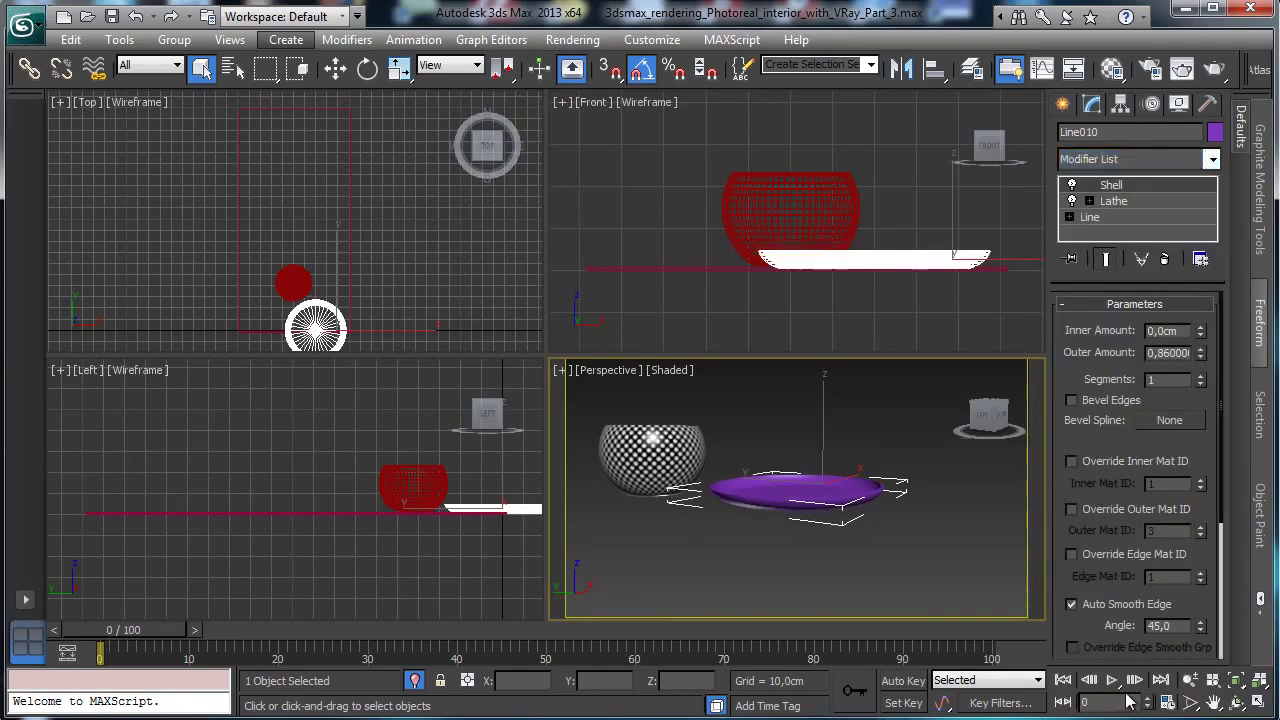
pyautogui.click(1259, 703)
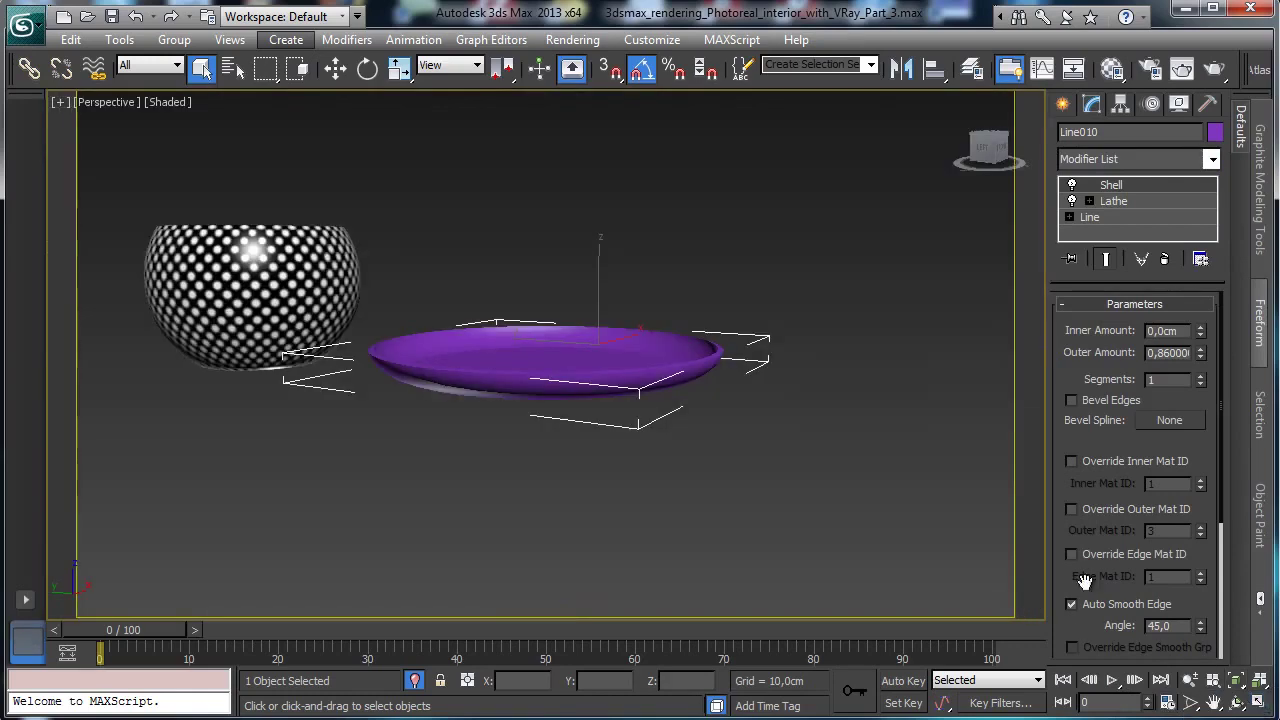
# Add an Edit Poly modifier at Edge level and show edged faces in the view.
pyautogui.rightClick(636, 340)
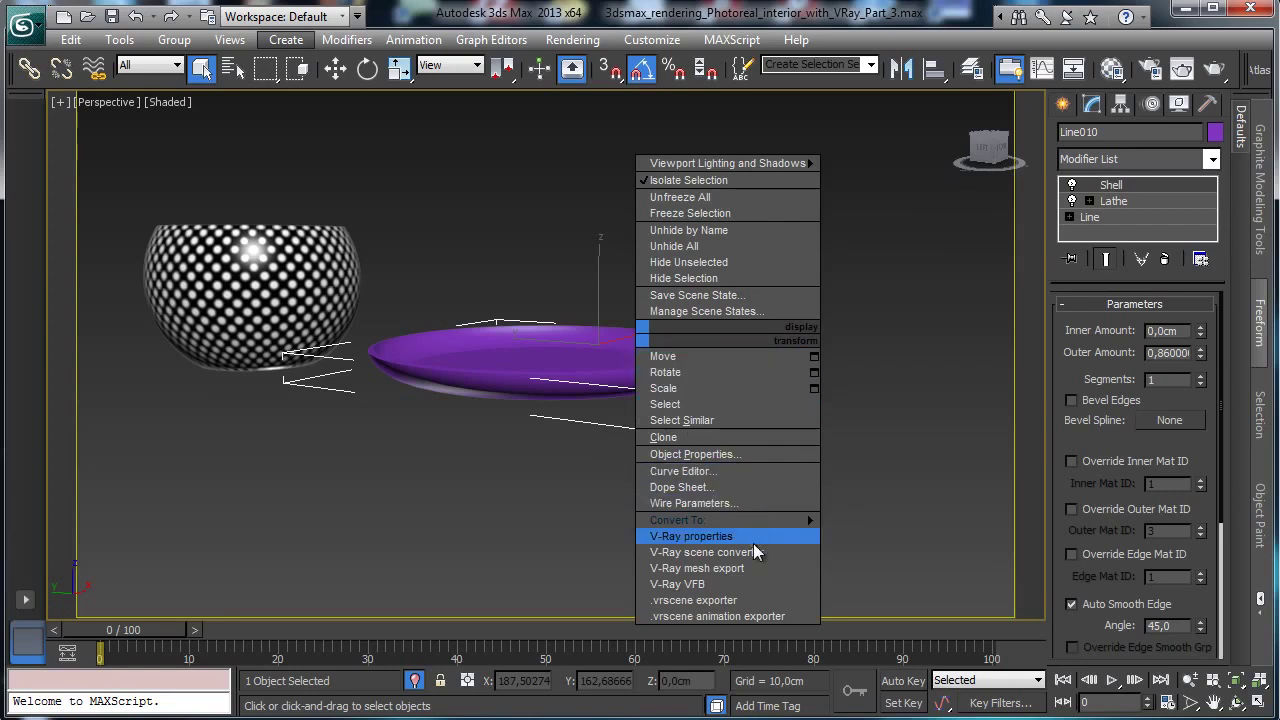
pyautogui.moveTo(790, 520)
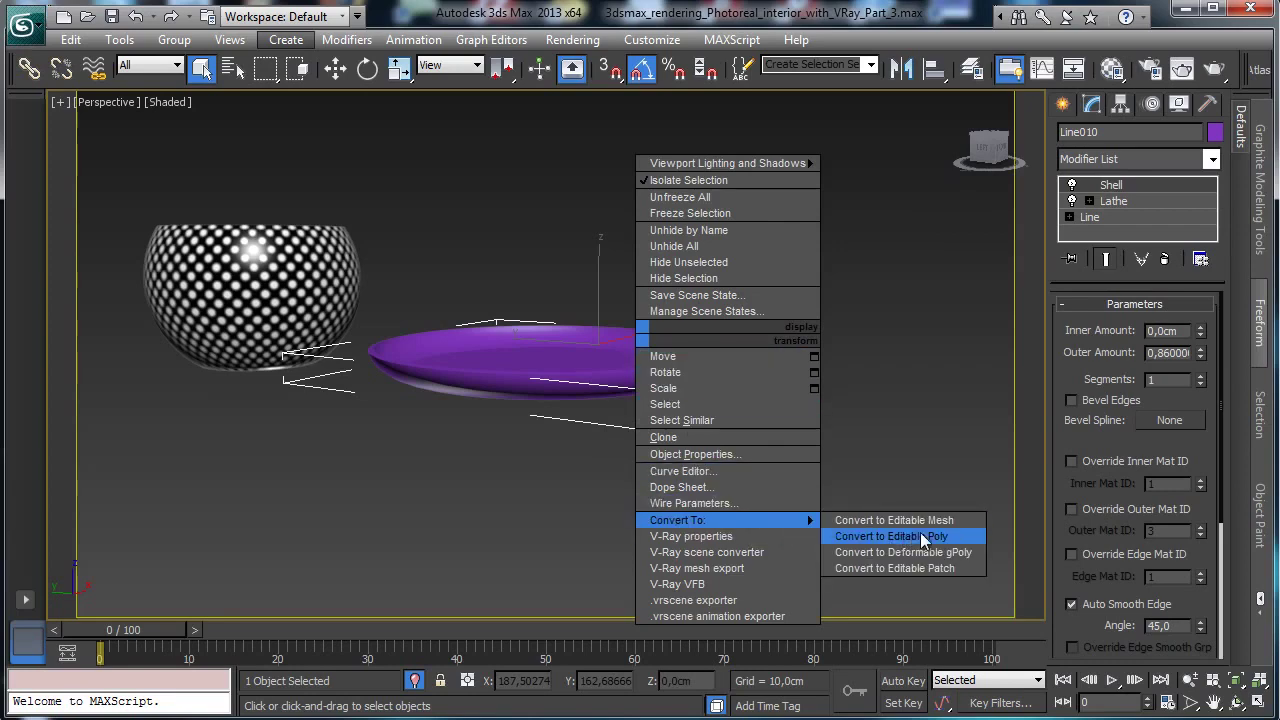
pyautogui.click(1227, 166)
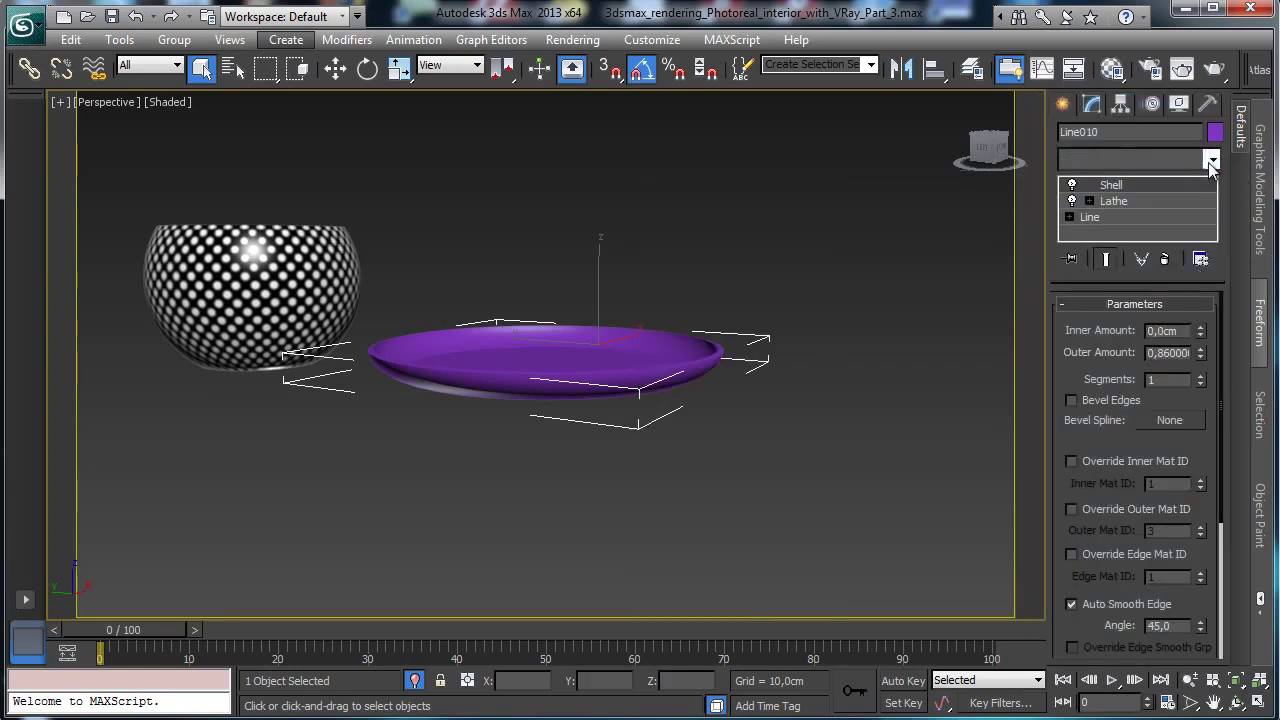
pyautogui.click(1210, 161)
pyautogui.click(1112, 423)
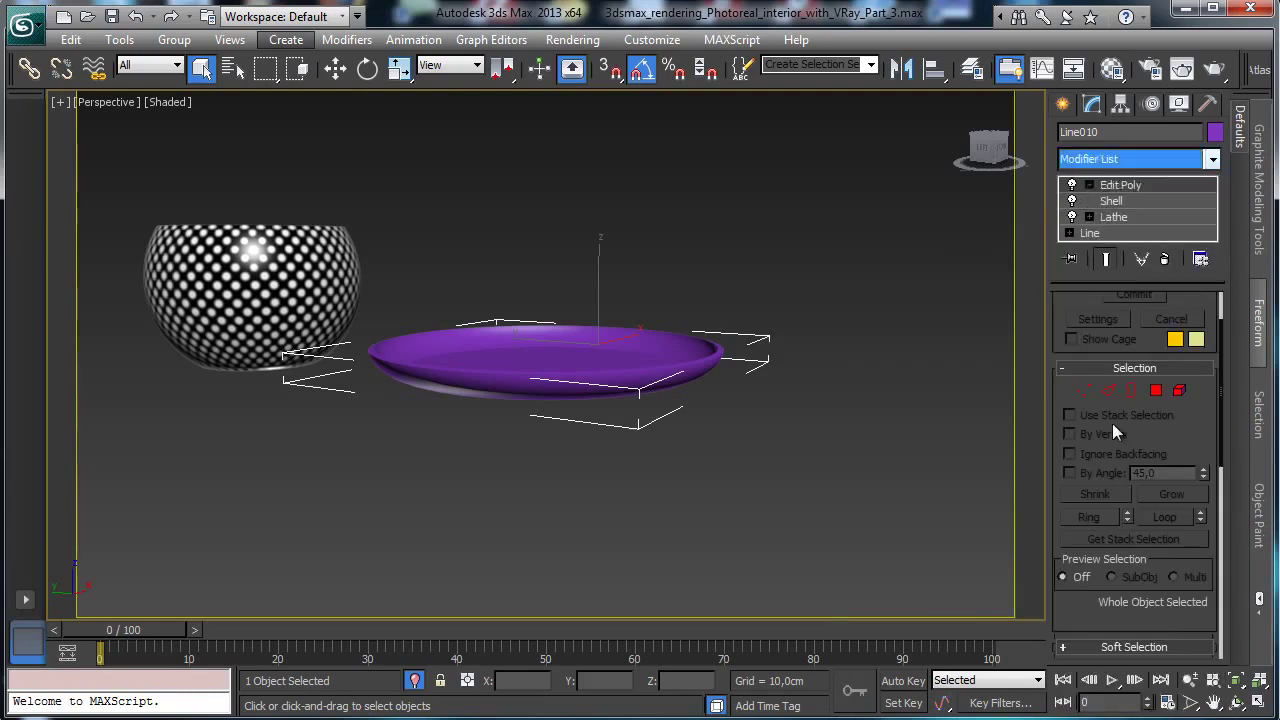
pyautogui.click(1106, 390)
pyautogui.click(156, 102)
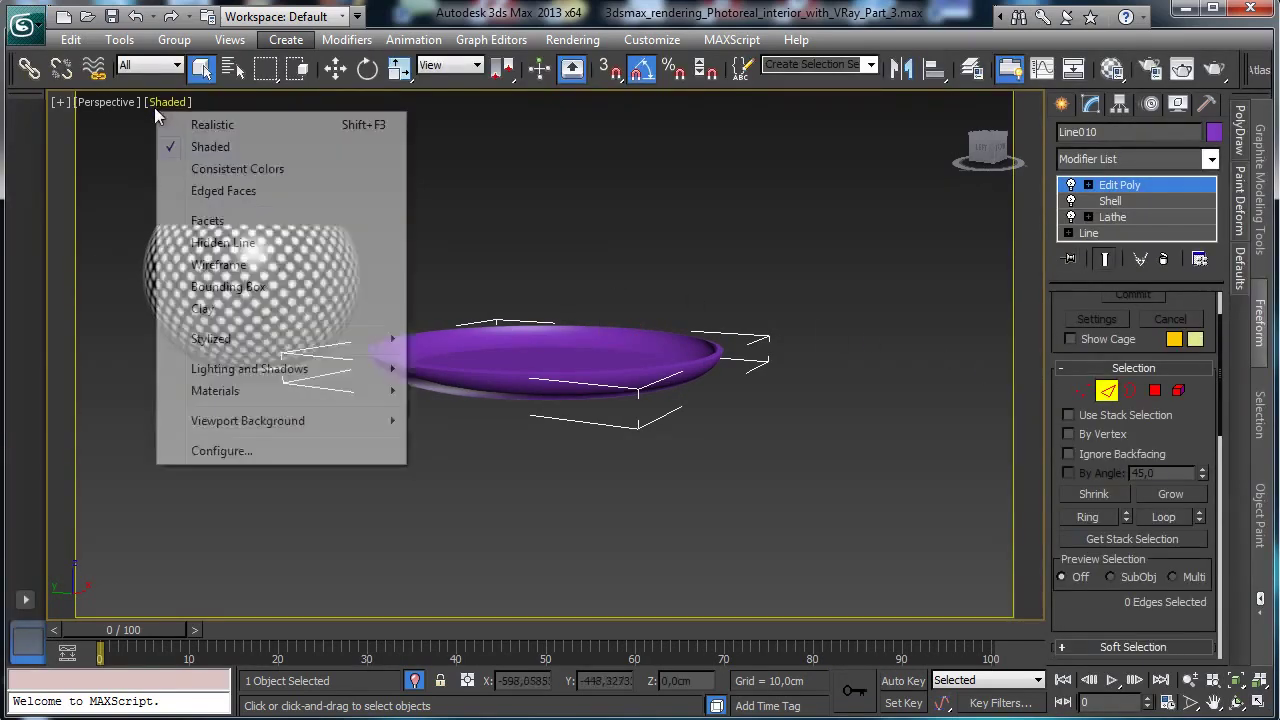
pyautogui.click(251, 193)
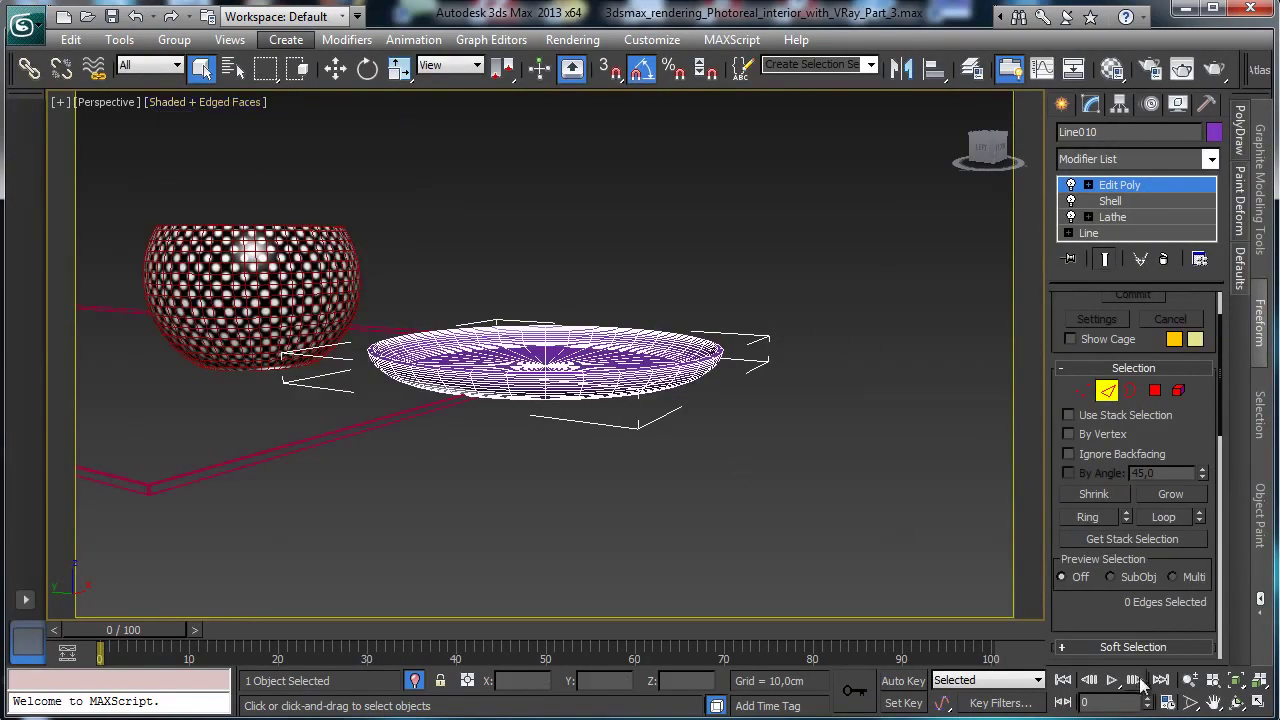
# Select the dish's full rim edge loop.
pyautogui.click(1237, 703)
pyautogui.moveTo(890, 580); pyautogui.dragTo(876, 514)
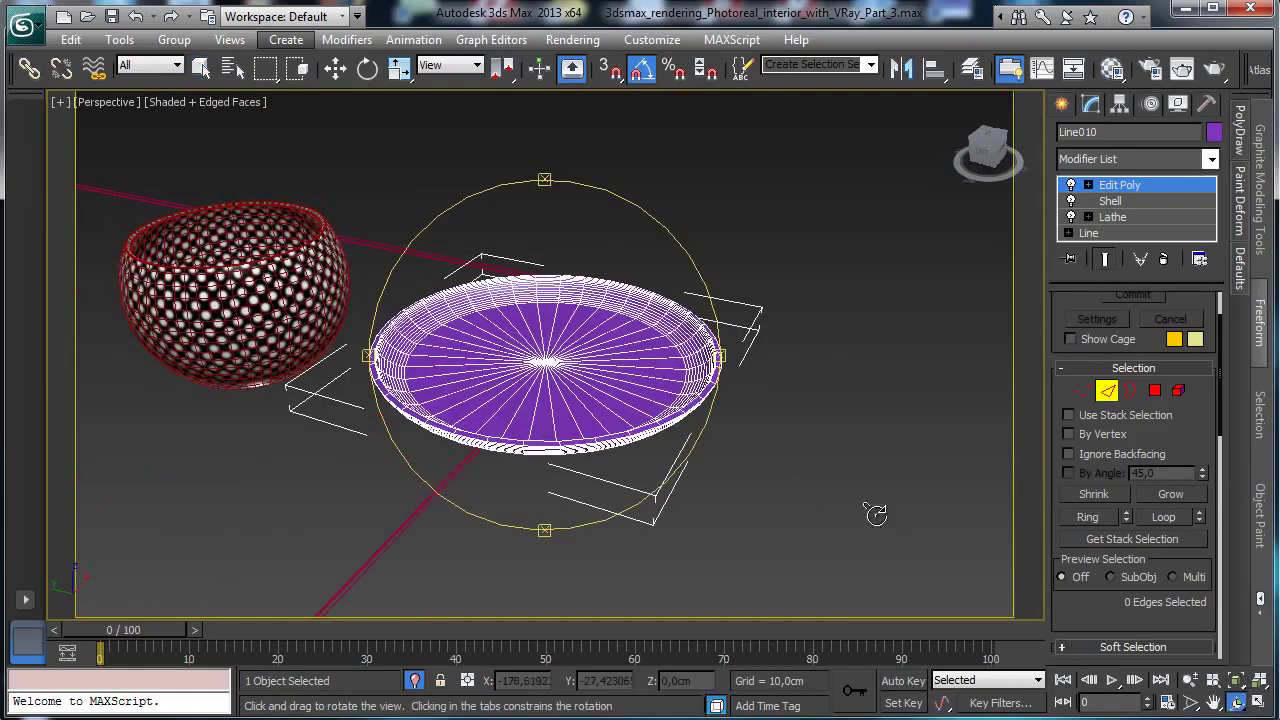
pyautogui.click(1190, 680)
pyautogui.moveTo(510, 440); pyautogui.dragTo(508, 362)
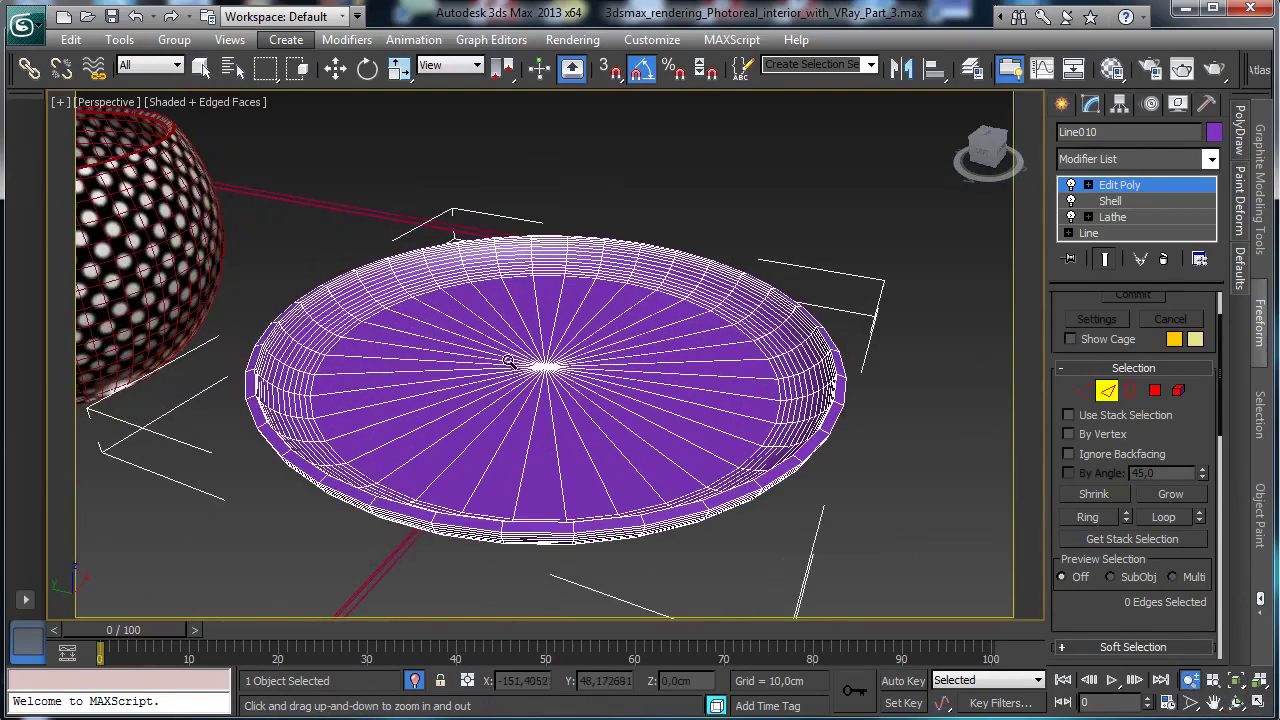
pyautogui.click(201, 67)
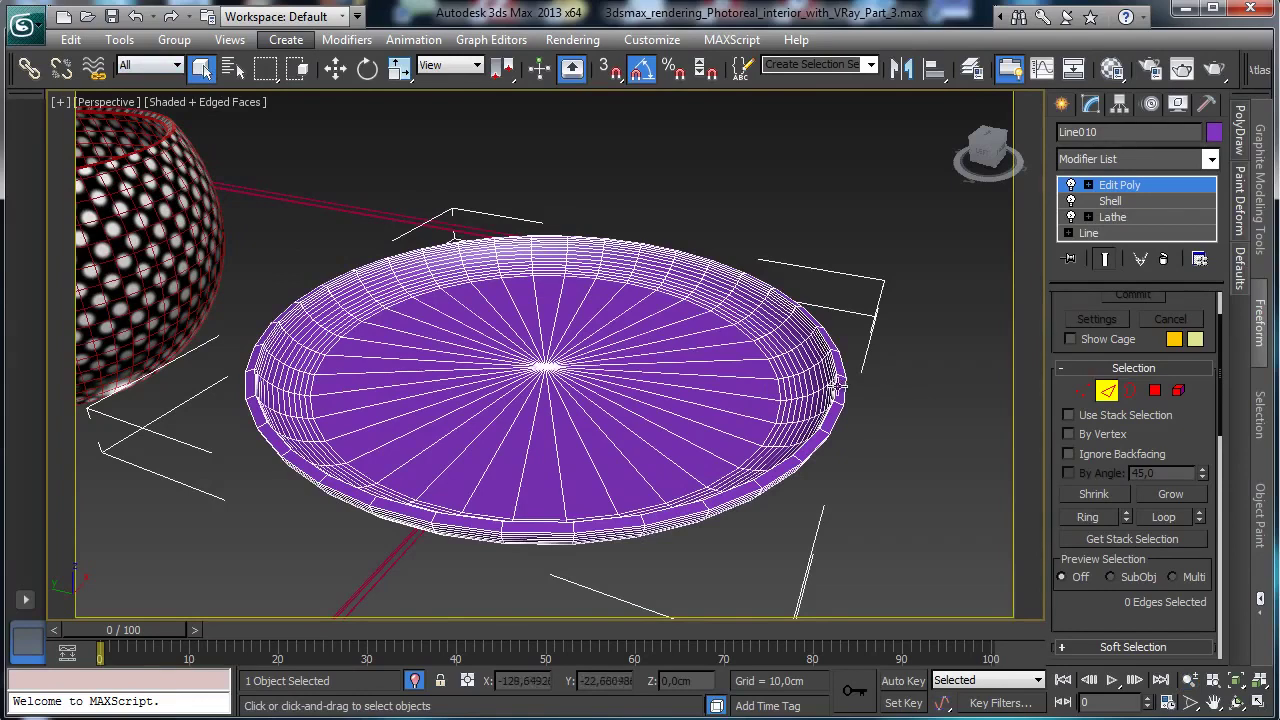
pyautogui.click(836, 388)
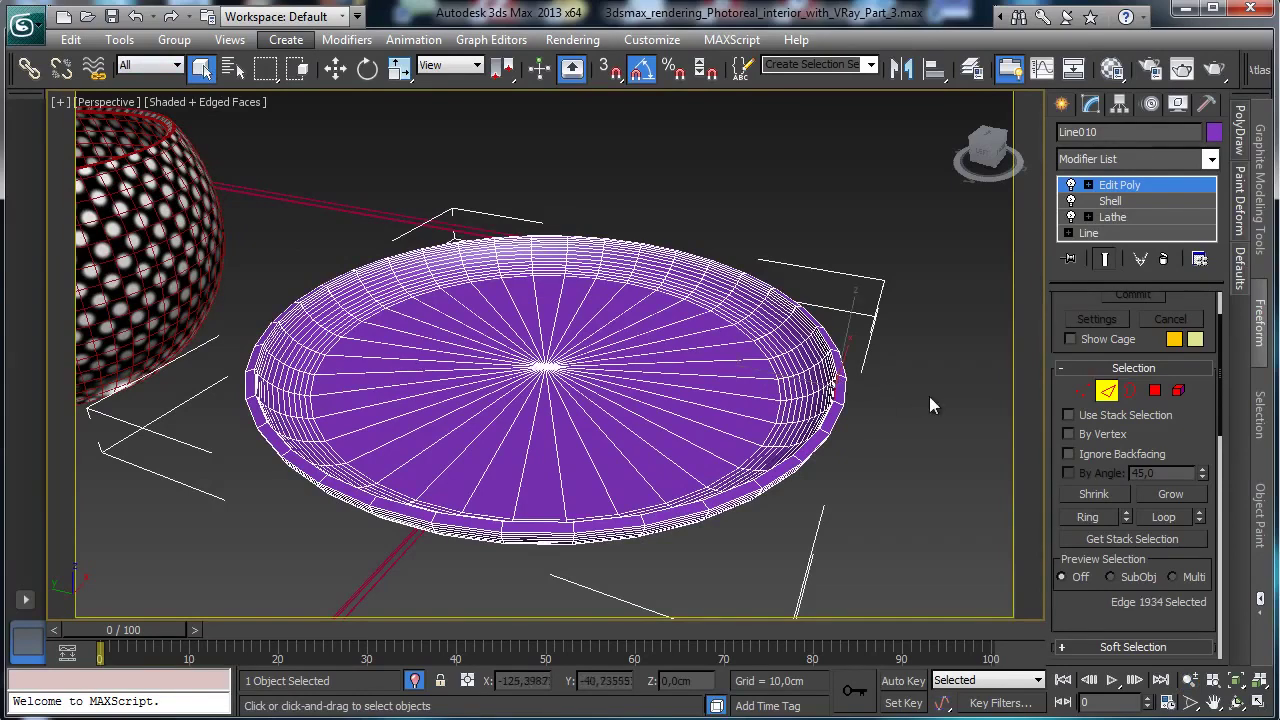
pyautogui.keyDown('ctrl'); pyautogui.click(847, 393); pyautogui.keyUp('ctrl')
pyautogui.click(1172, 515)
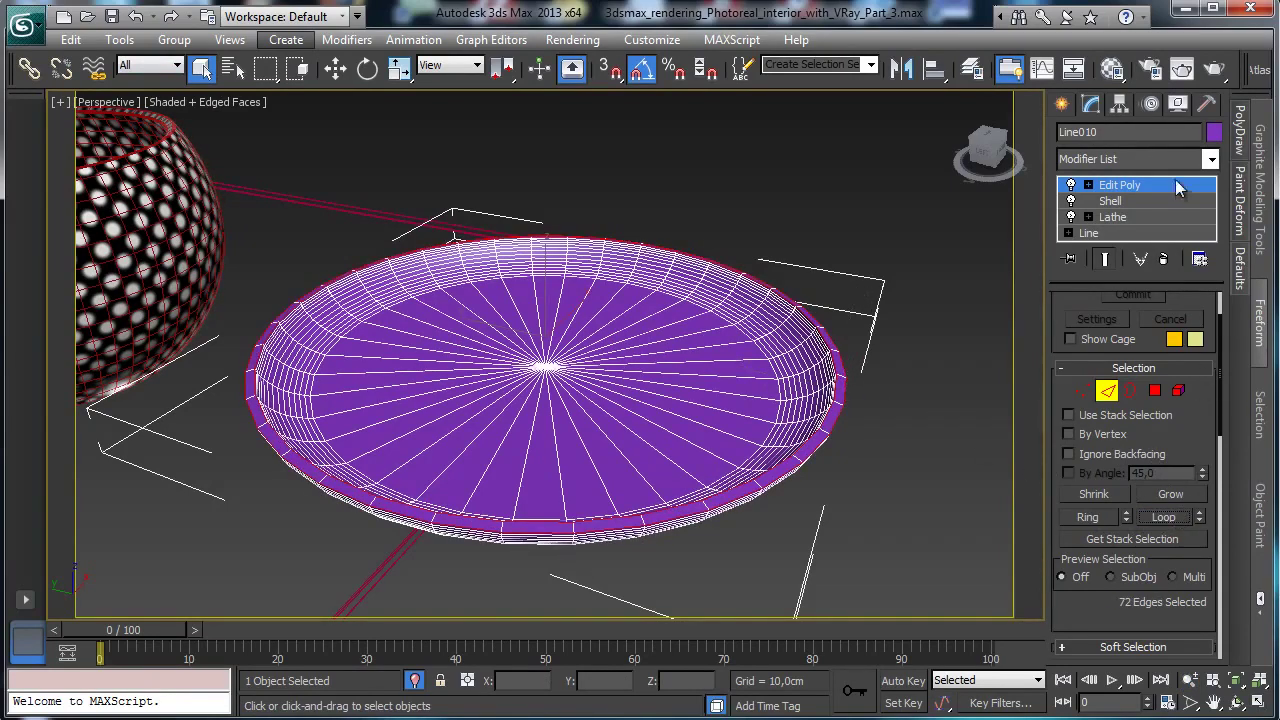
# Chamfer the rim loop 0.15 cm with 3 segments and leave Edge level.
pyautogui.scroll(-5, 1151, 493)
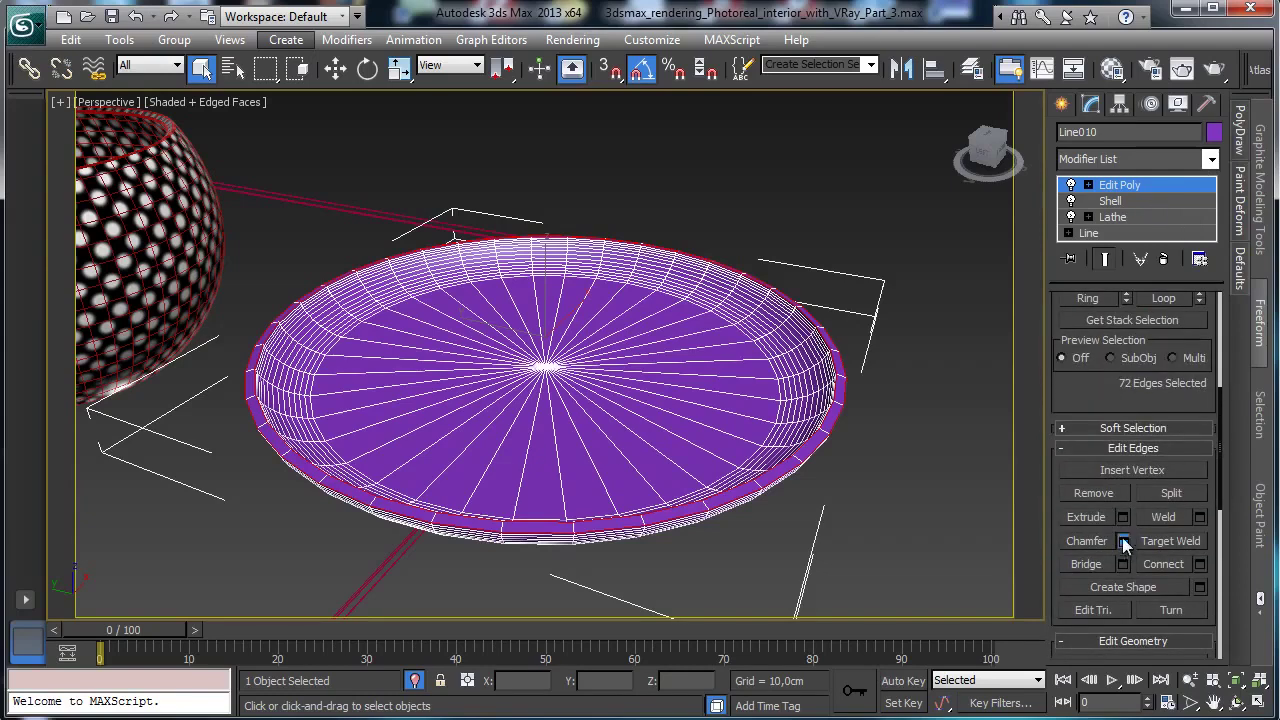
pyautogui.click(1122, 540)
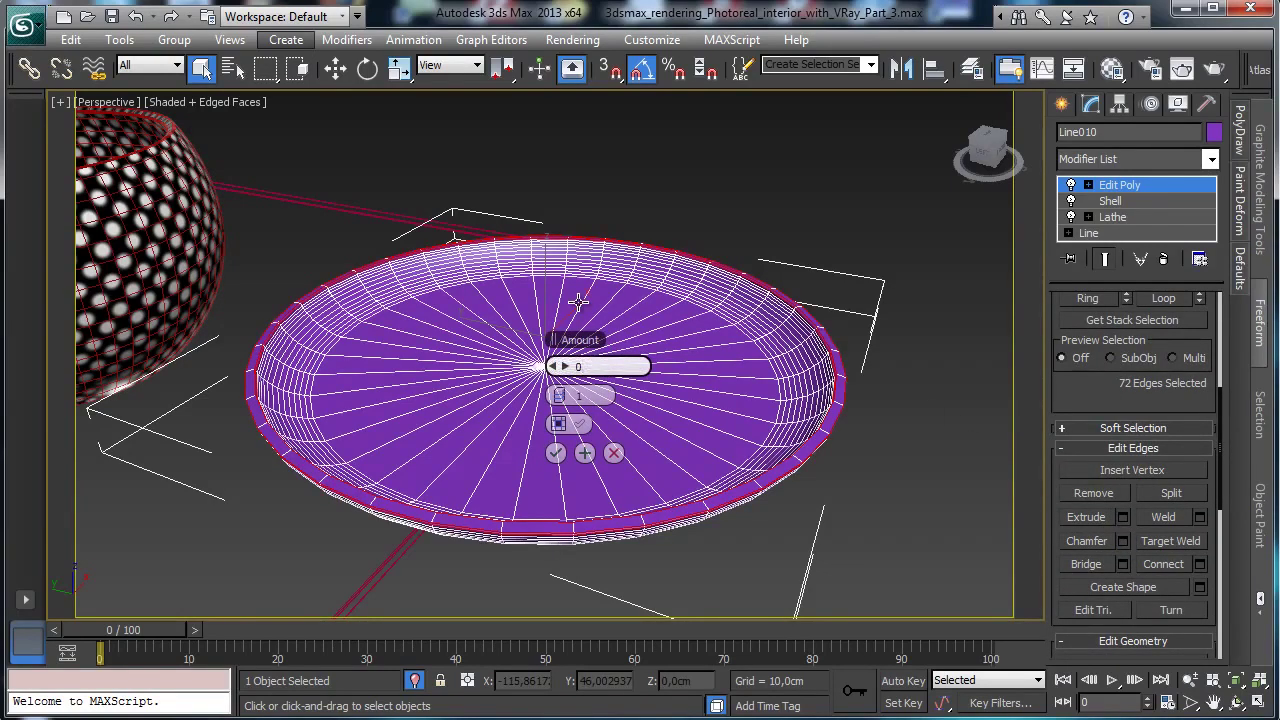
pyautogui.press('Return')
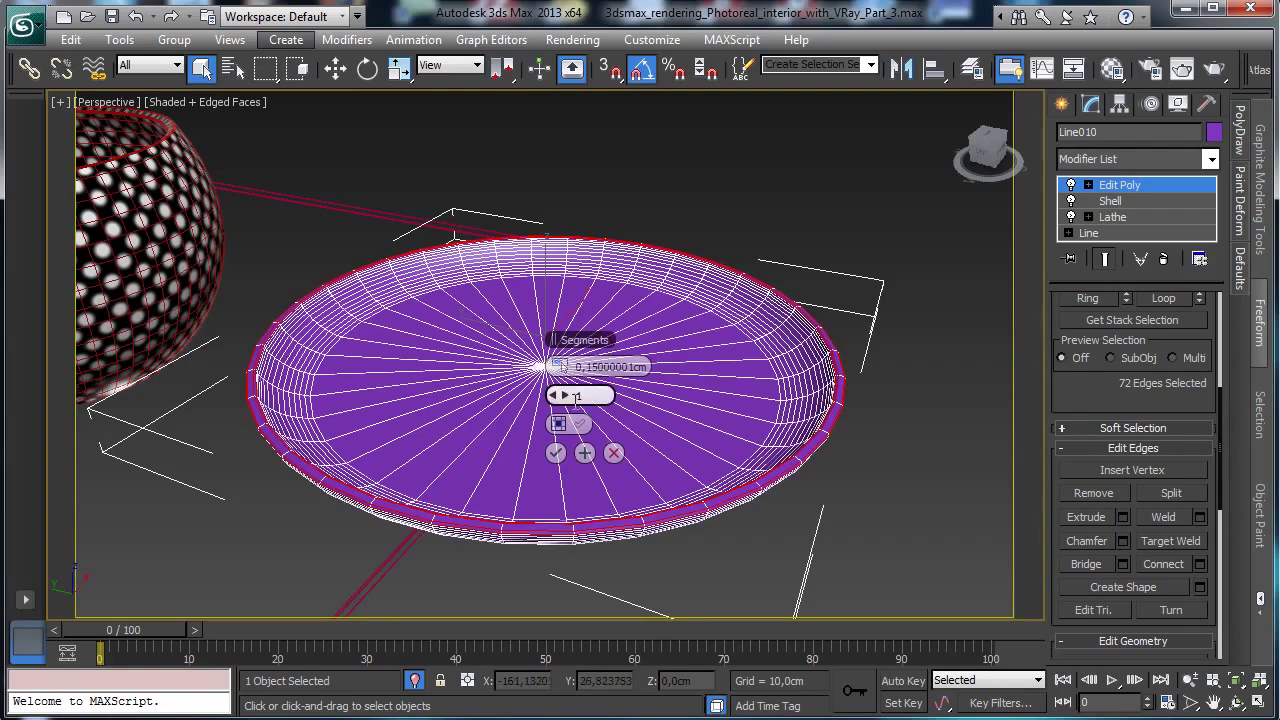
pyautogui.click(566, 396)
pyautogui.click(566, 396)
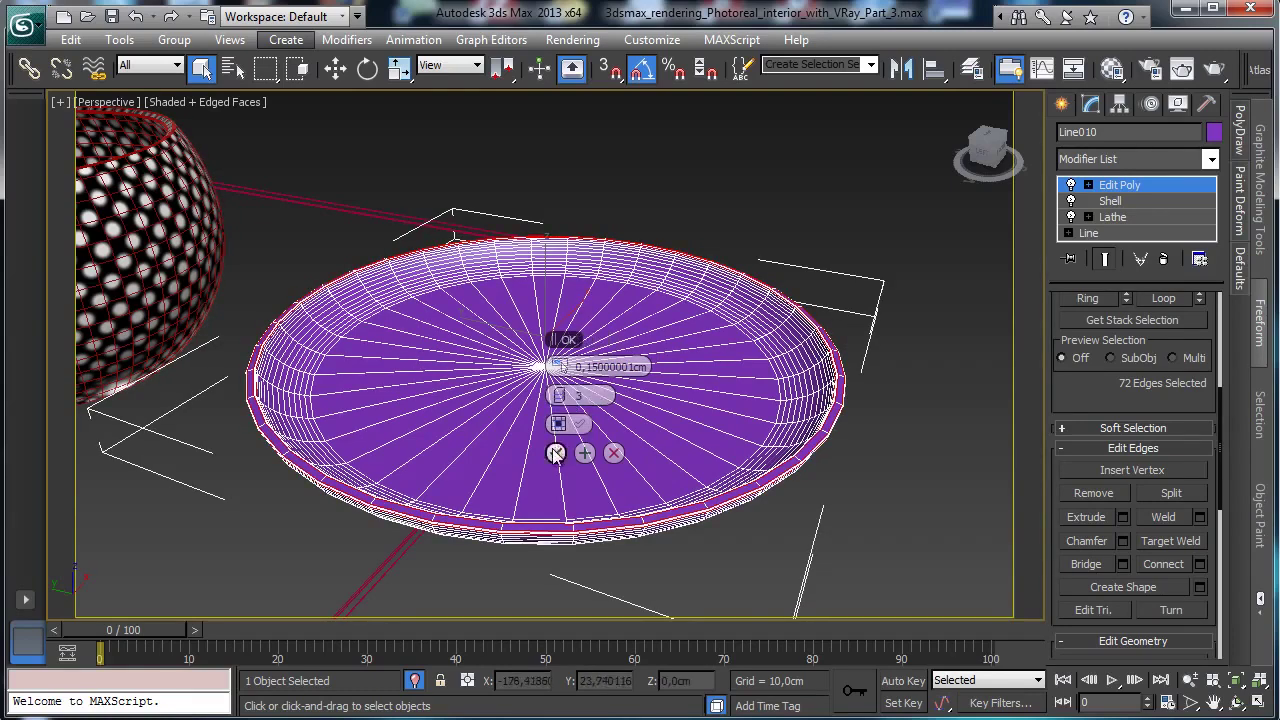
pyautogui.press('Return')
pyautogui.click(1120, 185)
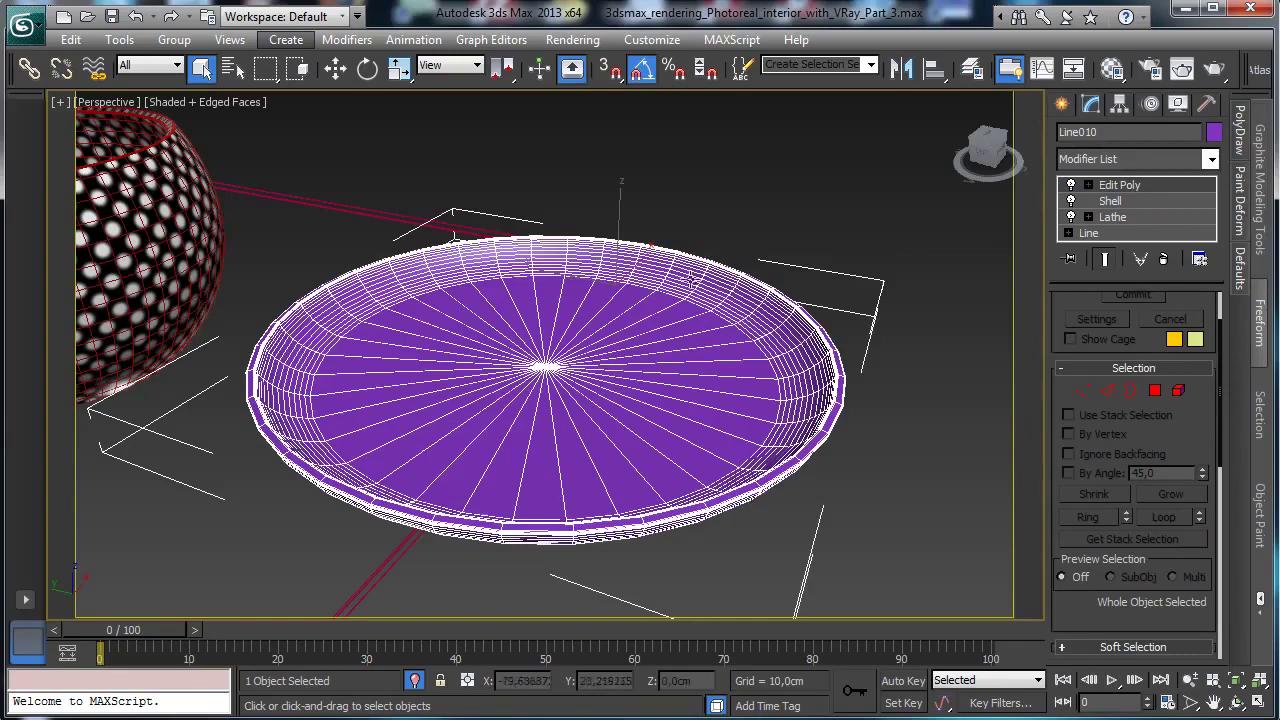
# Shift-move the dish upward to create a copy, Line011.
pyautogui.click(1236, 703)
pyautogui.moveTo(585, 380)
pyautogui.mouseDown()
pyautogui.moveTo(590, 300)
pyautogui.moveTo(594, 366)
pyautogui.mouseUp()
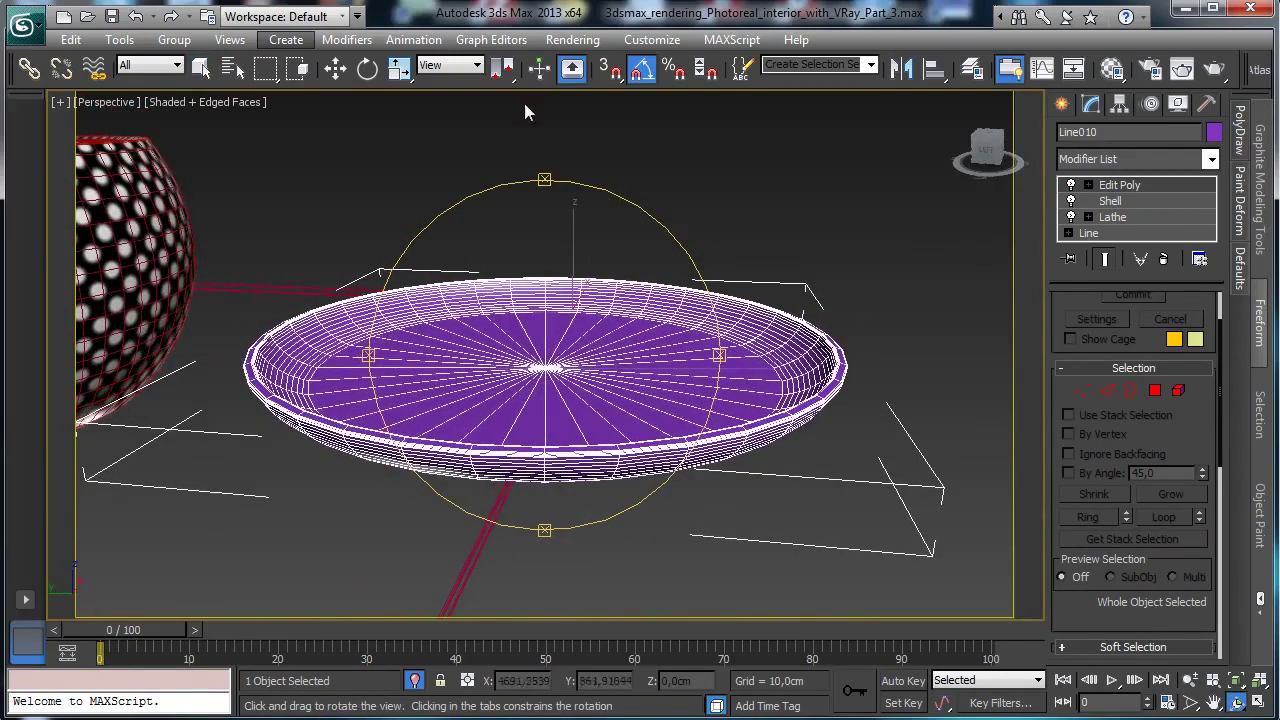
pyautogui.click(335, 67)
pyautogui.keyDown('shift'); pyautogui.moveTo(574, 250); pyautogui.dragTo(574, 210); pyautogui.keyUp('shift')
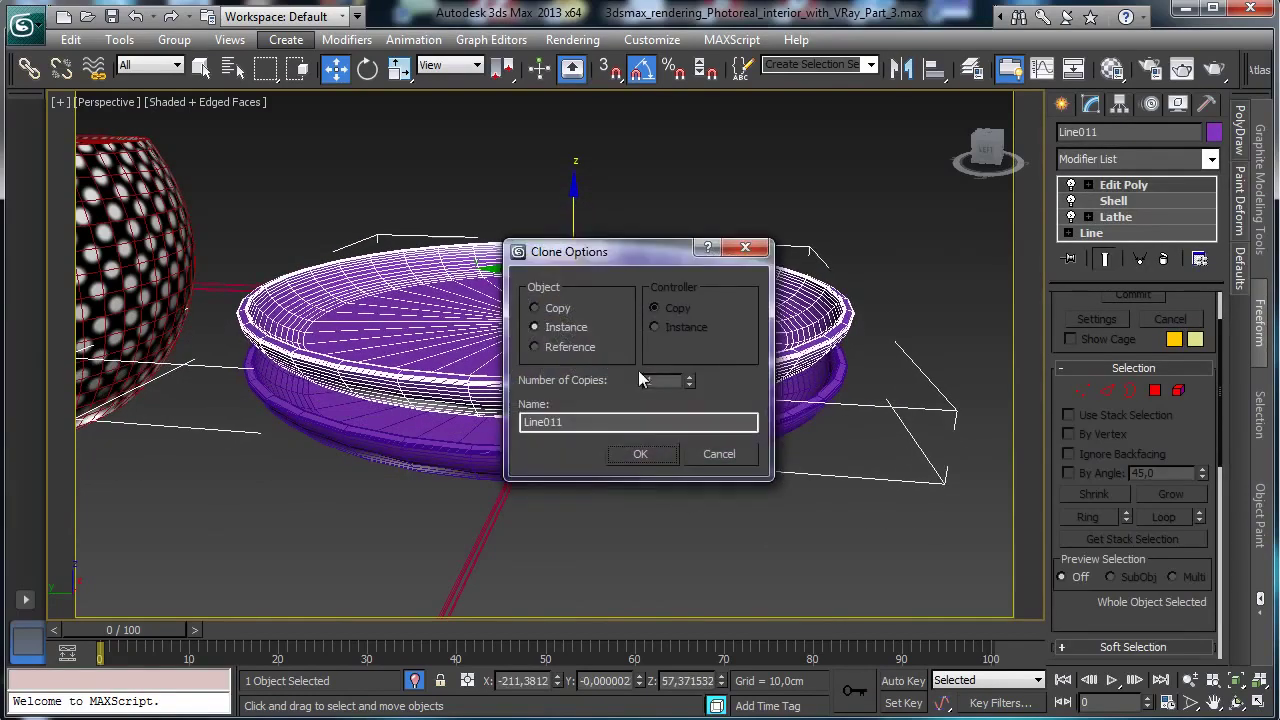
pyautogui.click(640, 454)
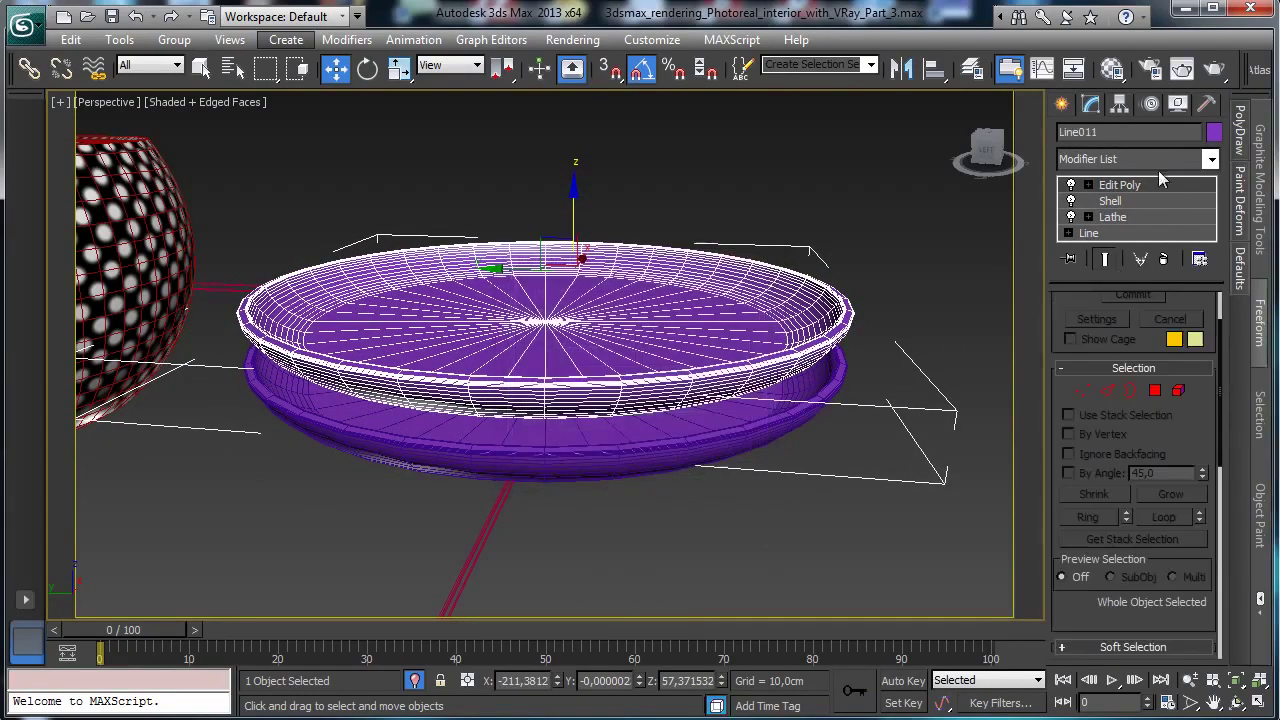
# Show all four viewports and toggle a modifier on the copied dish's stack.
pyautogui.click(1083, 390)
pyautogui.click(1260, 680)
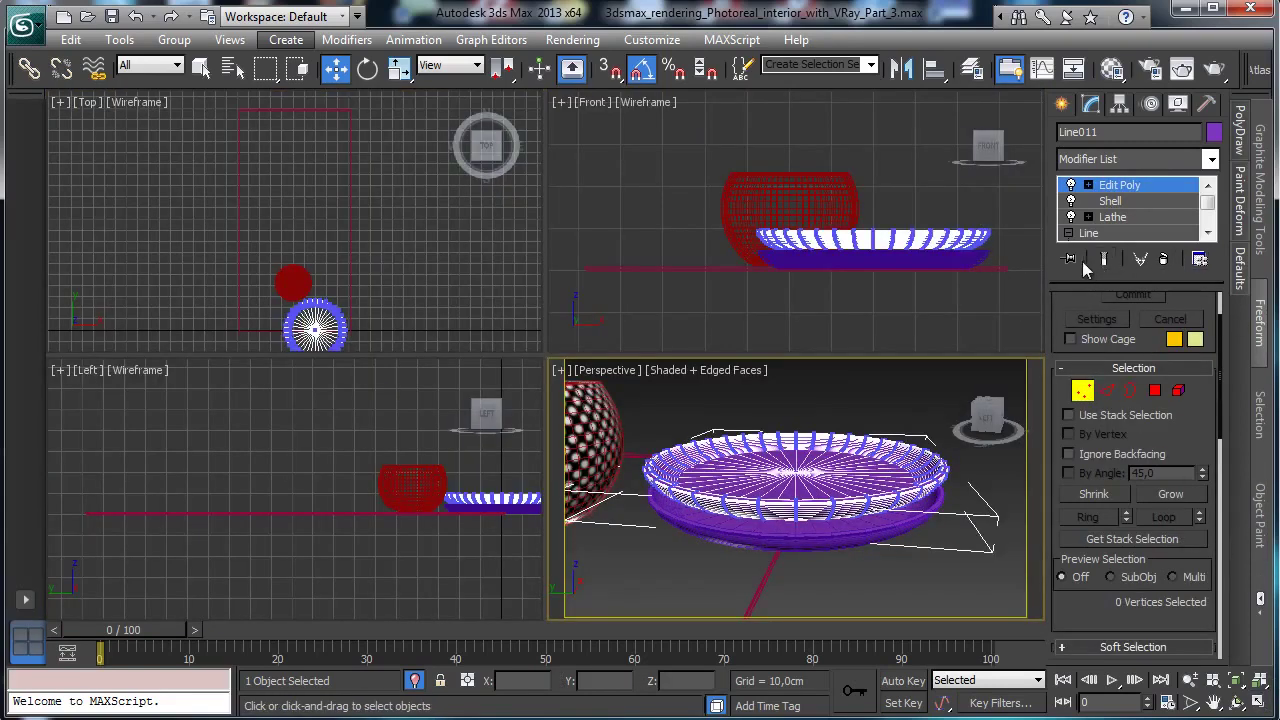
pyautogui.click(1071, 187)
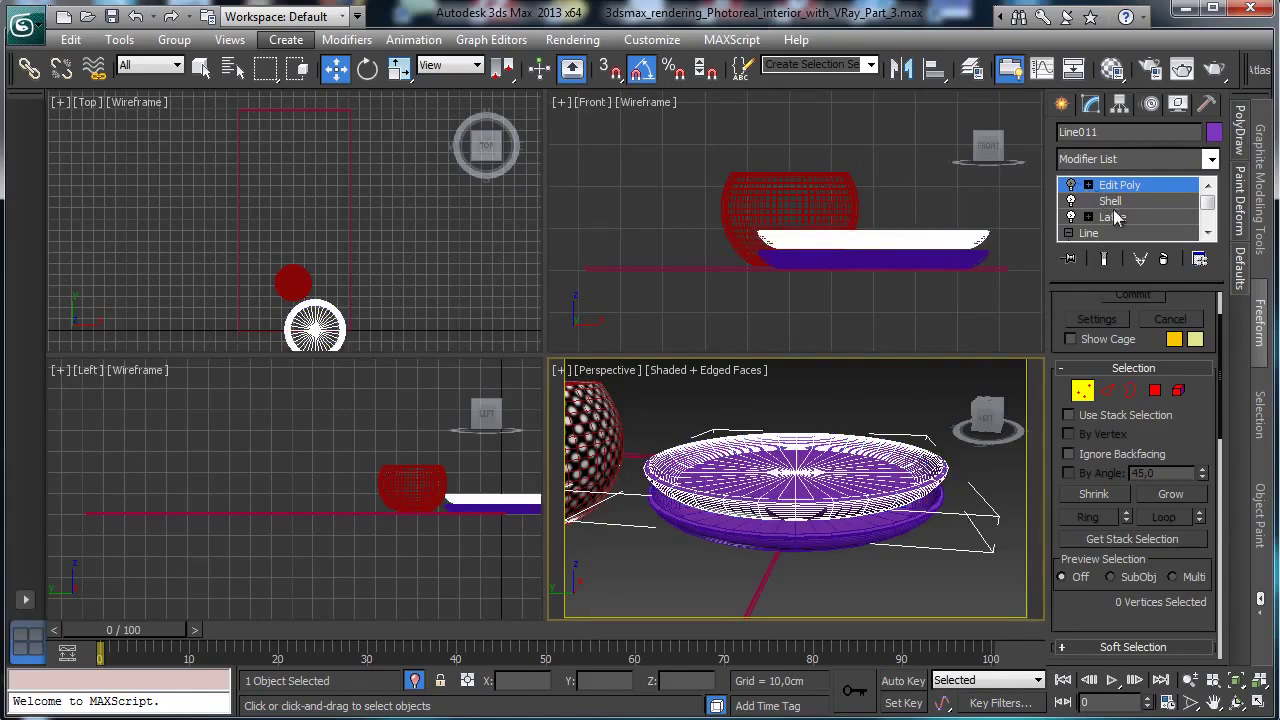
pyautogui.click(1207, 220)
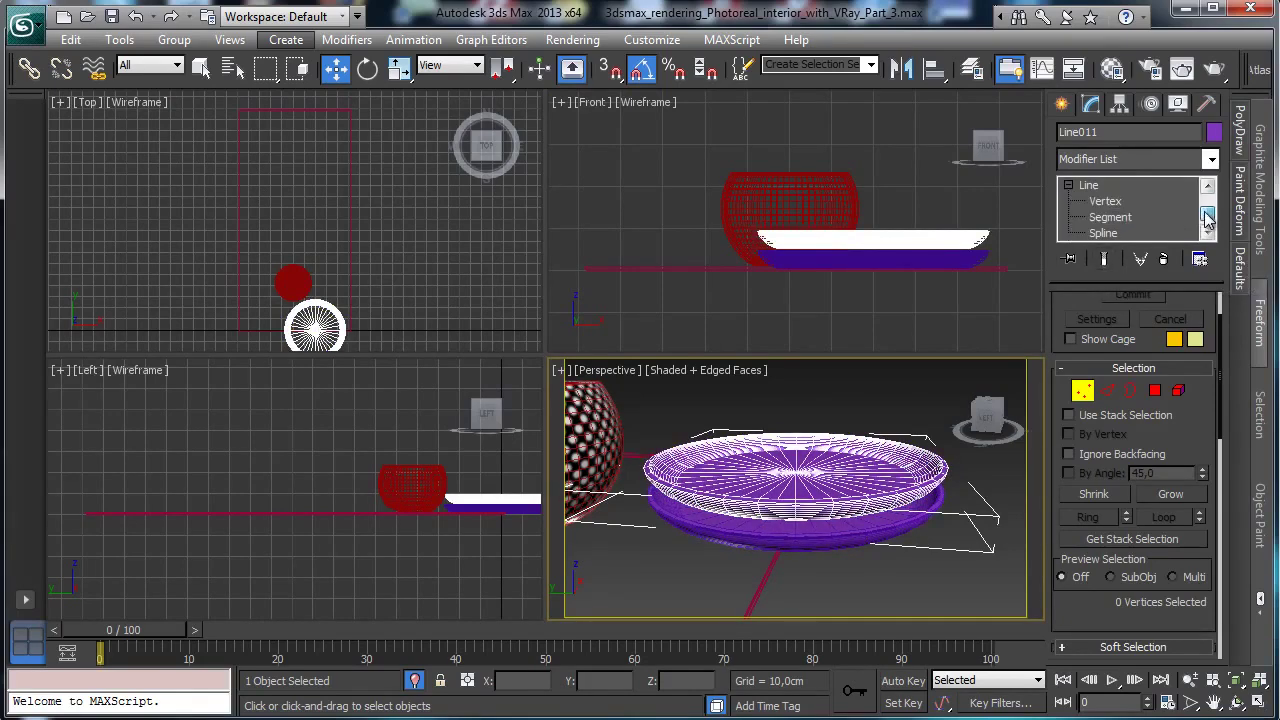
# Zoom the Front view onto the copy's profile line and lower two of its vertices slightly.
pyautogui.click(1123, 203)
pyautogui.click(737, 421)
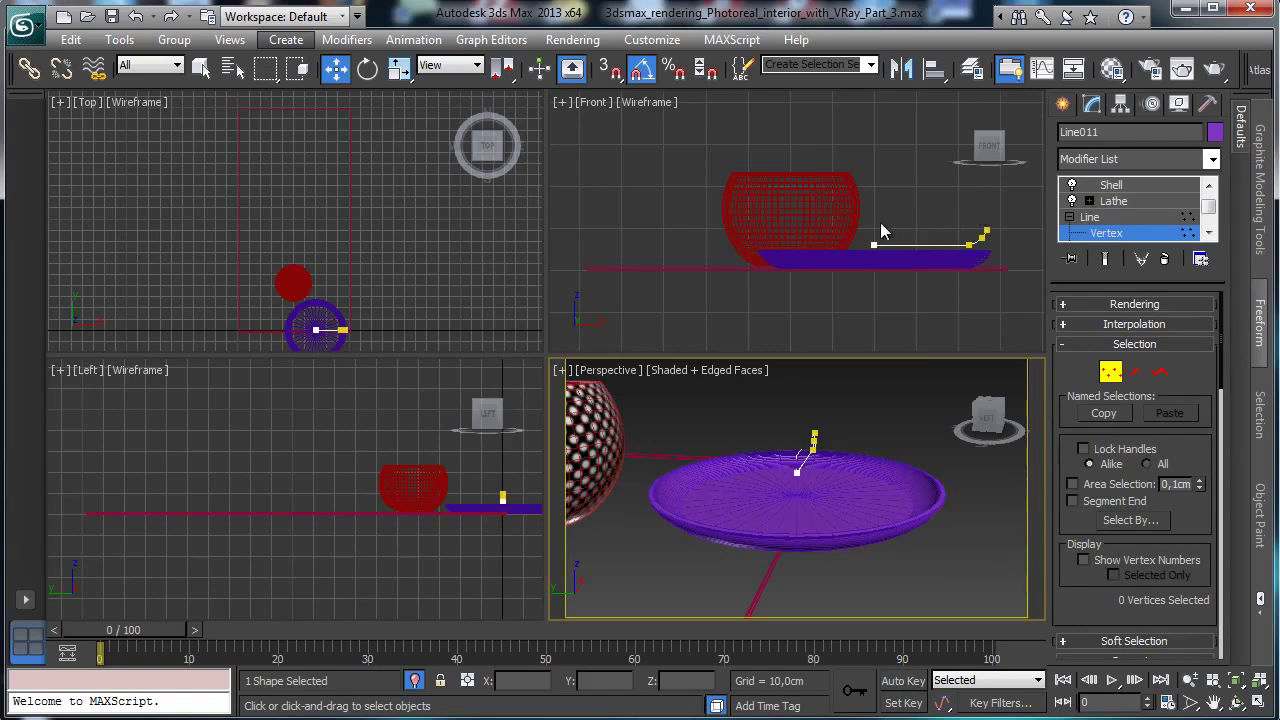
pyautogui.click(995, 289)
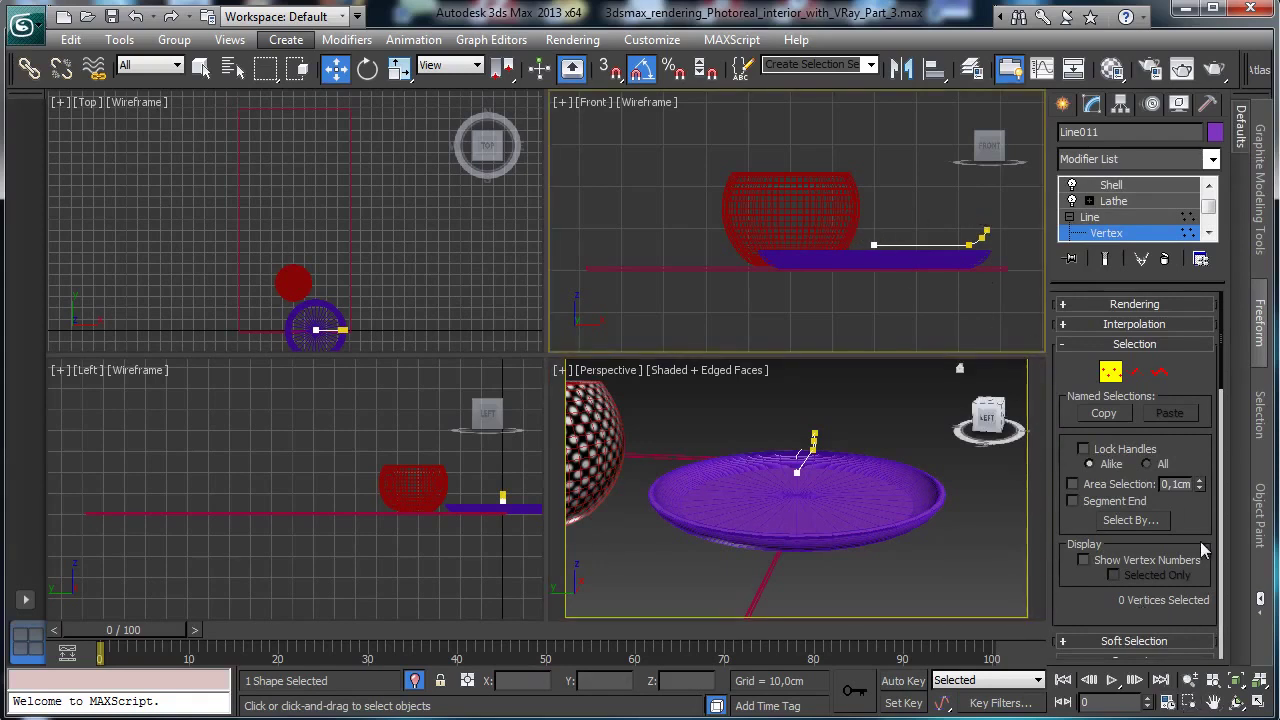
pyautogui.click(1184, 705)
pyautogui.moveTo(845, 203); pyautogui.dragTo(1023, 291)
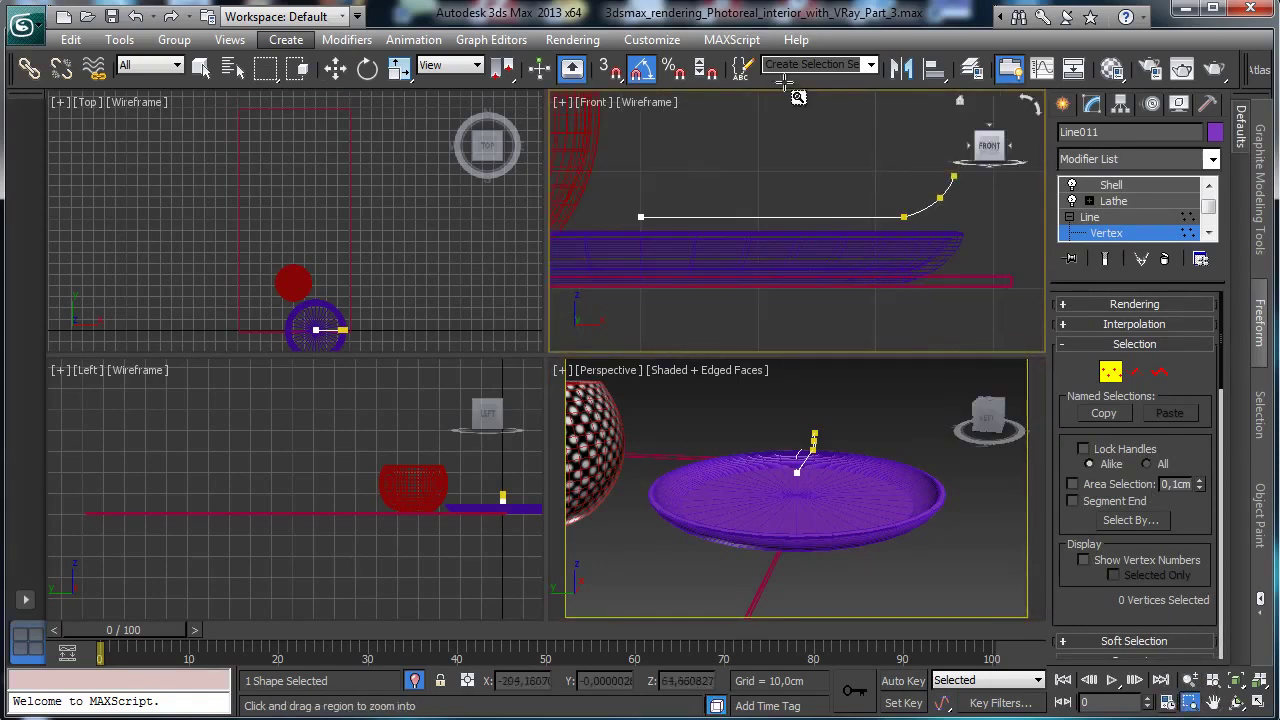
pyautogui.click(335, 68)
pyautogui.moveTo(590, 196); pyautogui.dragTo(910, 254)
pyautogui.moveTo(906, 192); pyautogui.dragTo(907, 205)
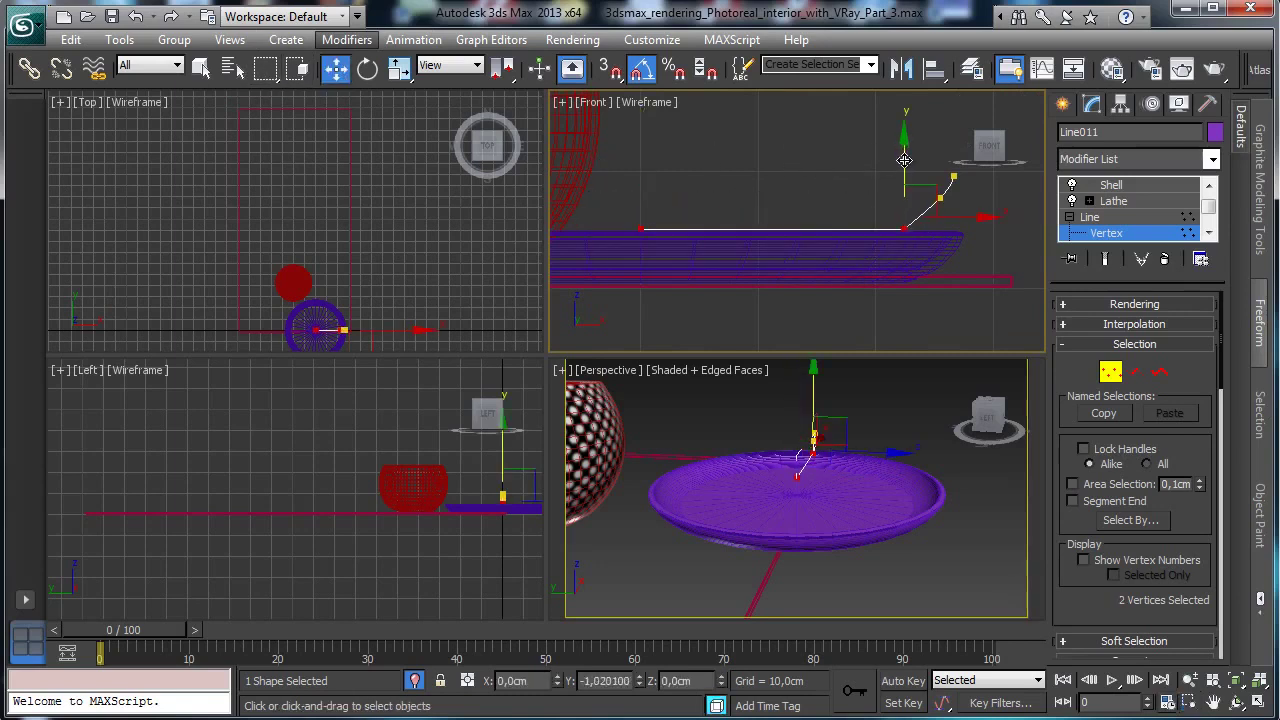
# Select the top profile vertex and move it down.
pyautogui.click(862, 216)
pyautogui.click(912, 228)
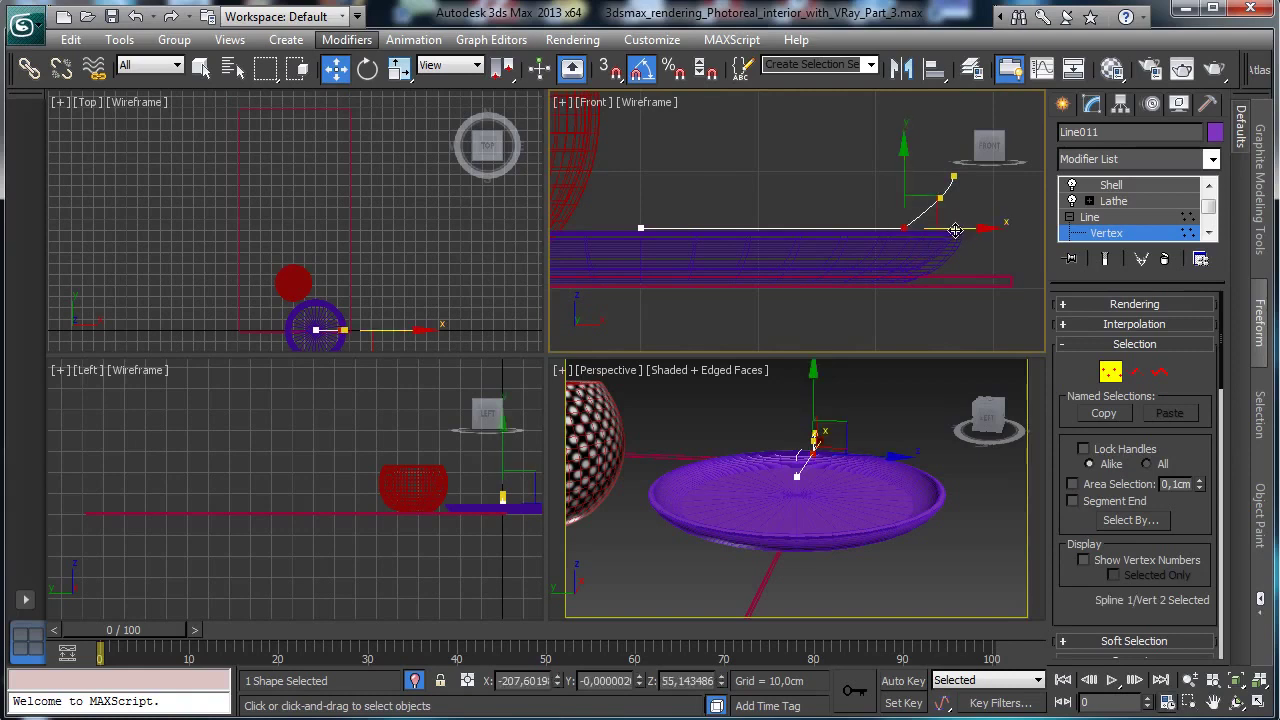
pyautogui.click(953, 179)
pyautogui.click(975, 212)
pyautogui.click(953, 179)
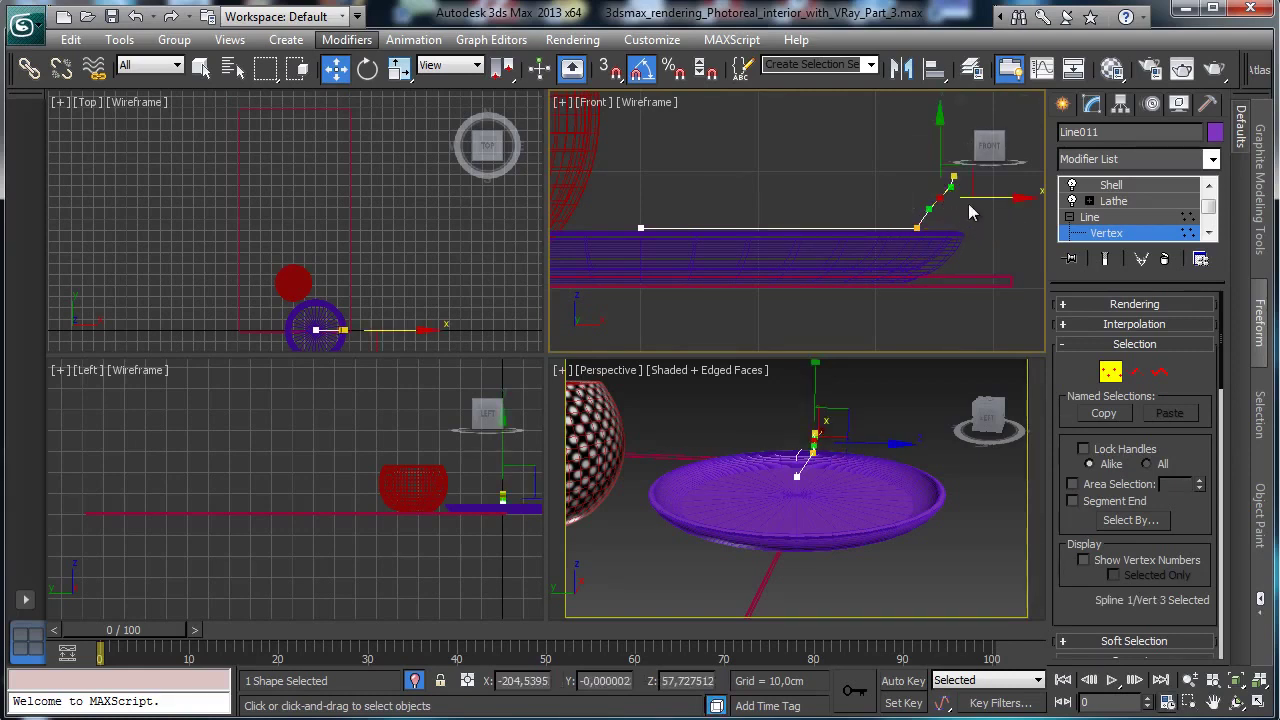
pyautogui.moveTo(972, 179); pyautogui.dragTo(979, 196)
# Step through the copy's Lathe, Shell and Edit Poly modifiers and exit vertex mode.
pyautogui.click(1105, 226)
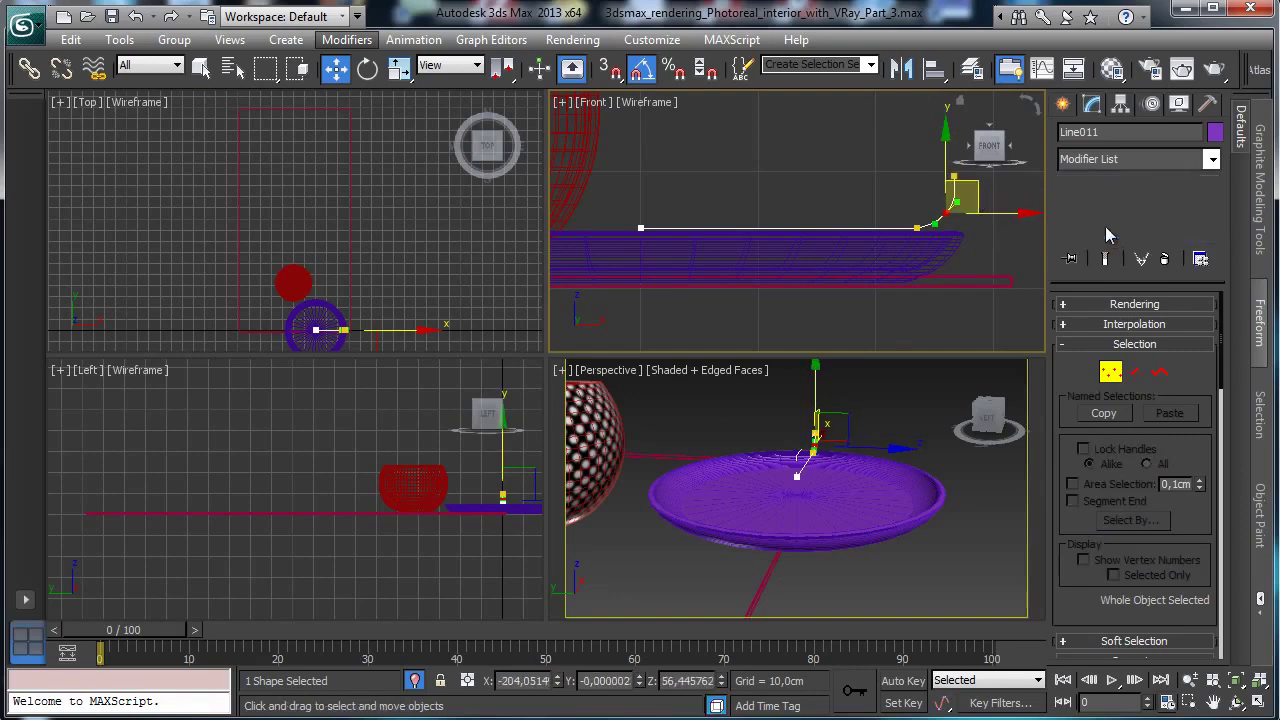
pyautogui.click(1113, 218)
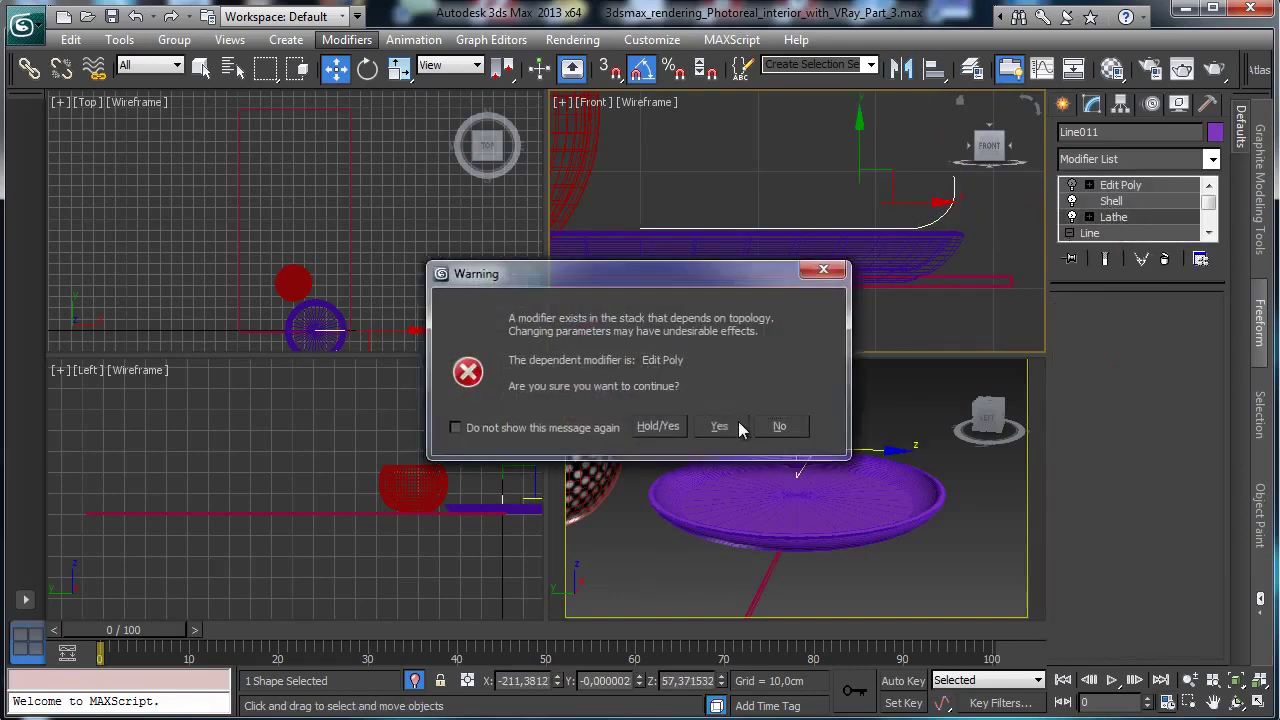
pyautogui.click(735, 423)
pyautogui.click(1112, 201)
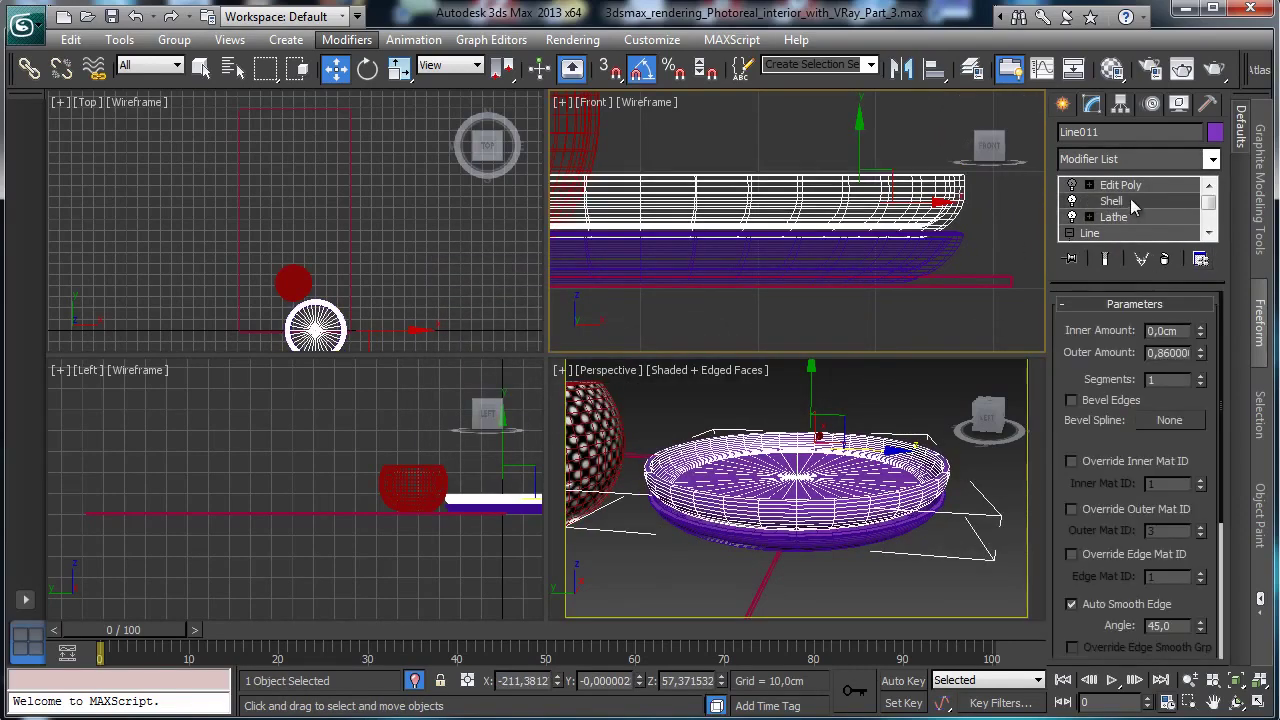
pyautogui.click(1125, 185)
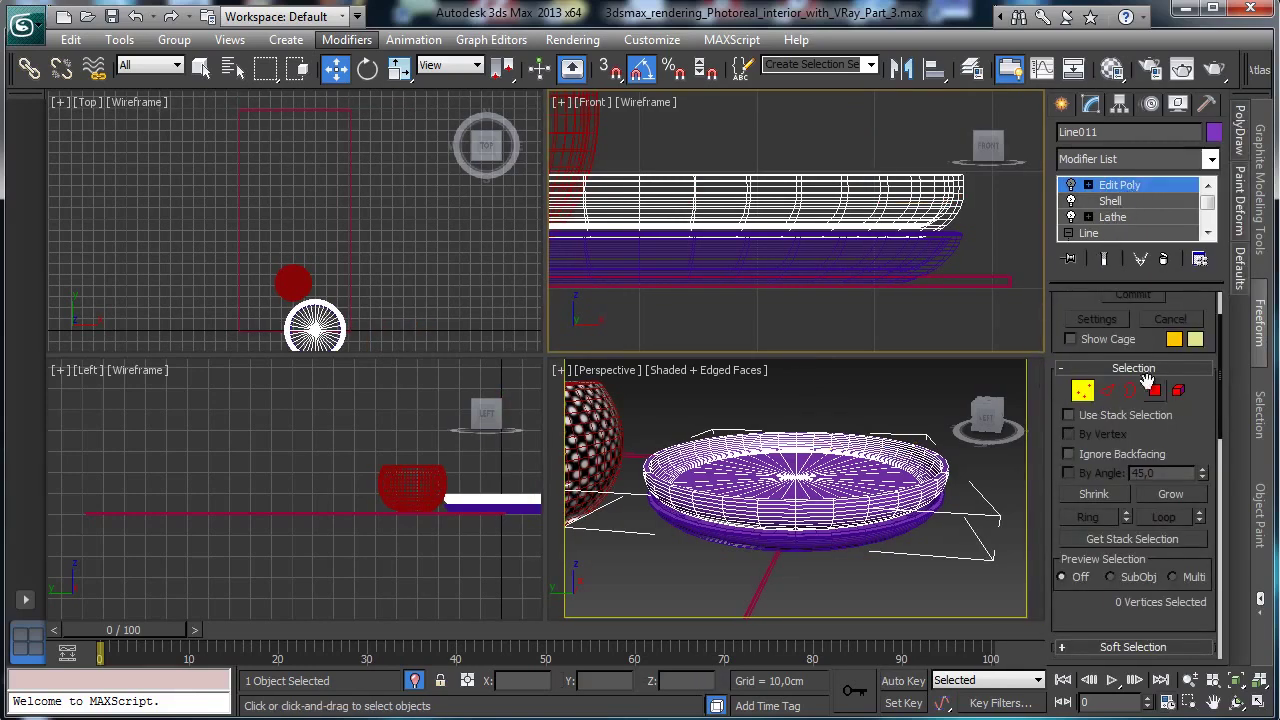
pyautogui.click(1071, 186)
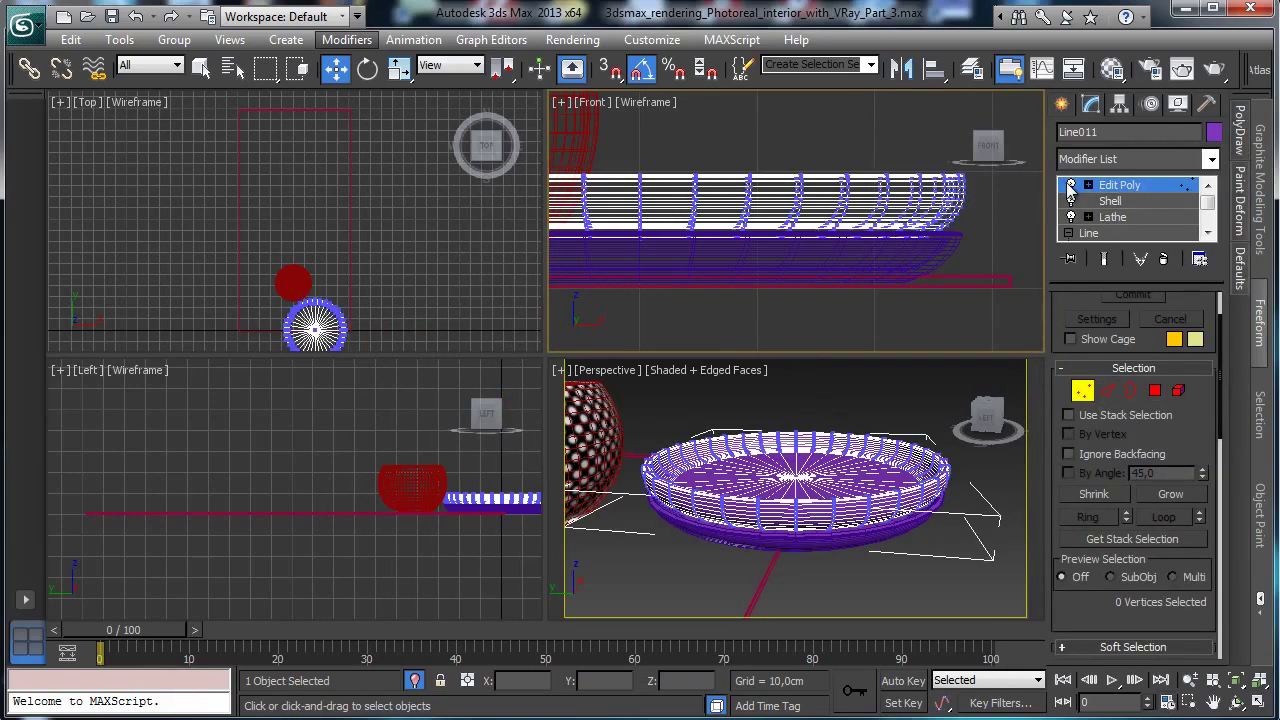
pyautogui.click(1087, 390)
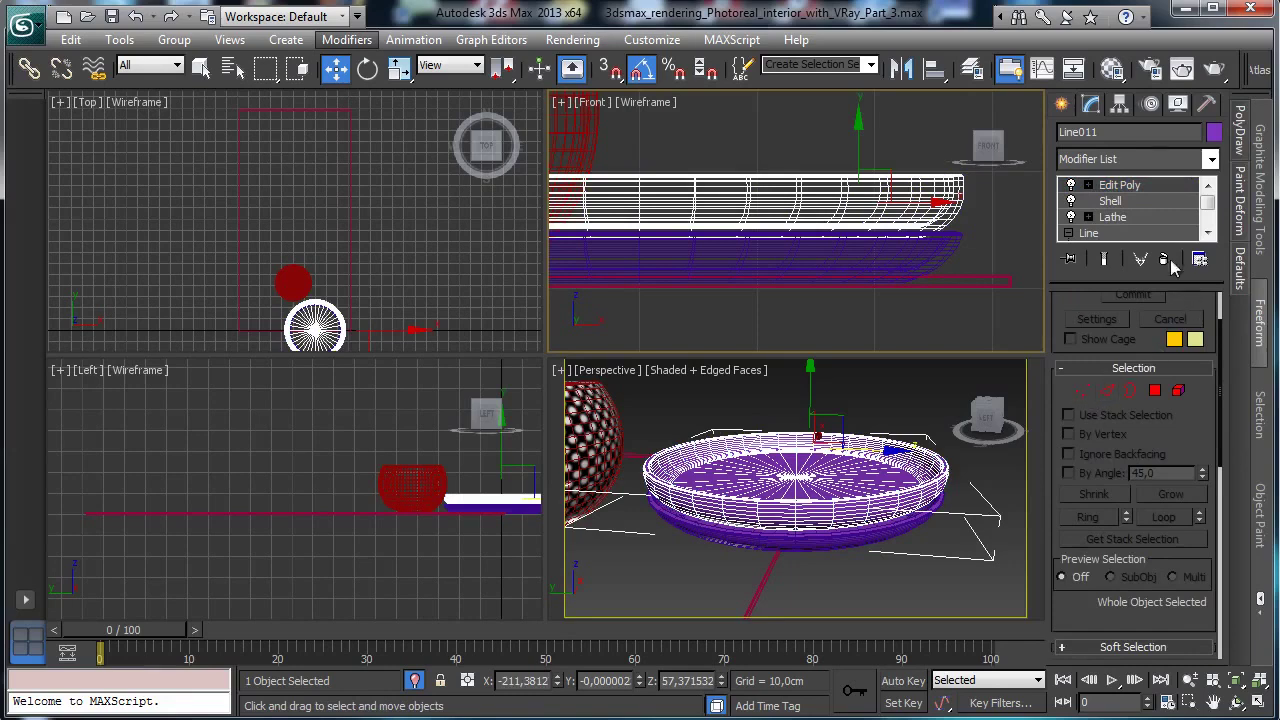
# Center the pivots of Line011 and Line010 on their objects.
pyautogui.click(1120, 104)
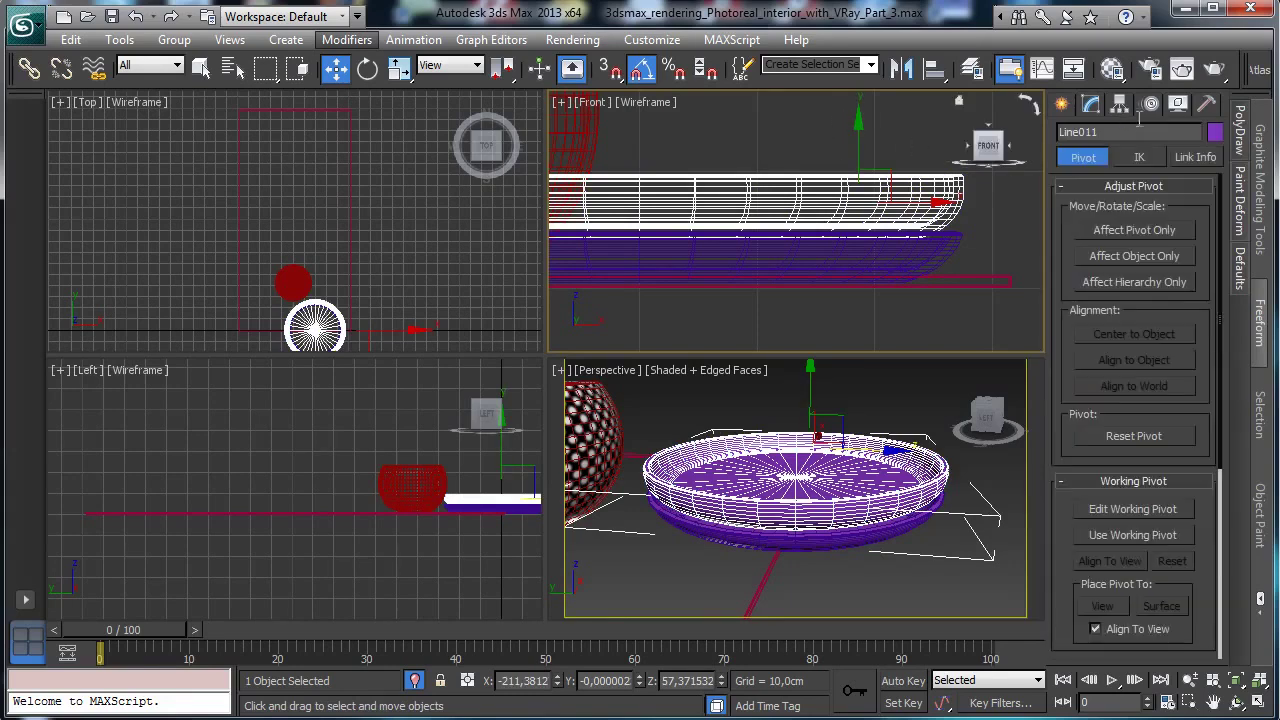
pyautogui.click(1130, 231)
pyautogui.click(1108, 333)
pyautogui.click(1134, 230)
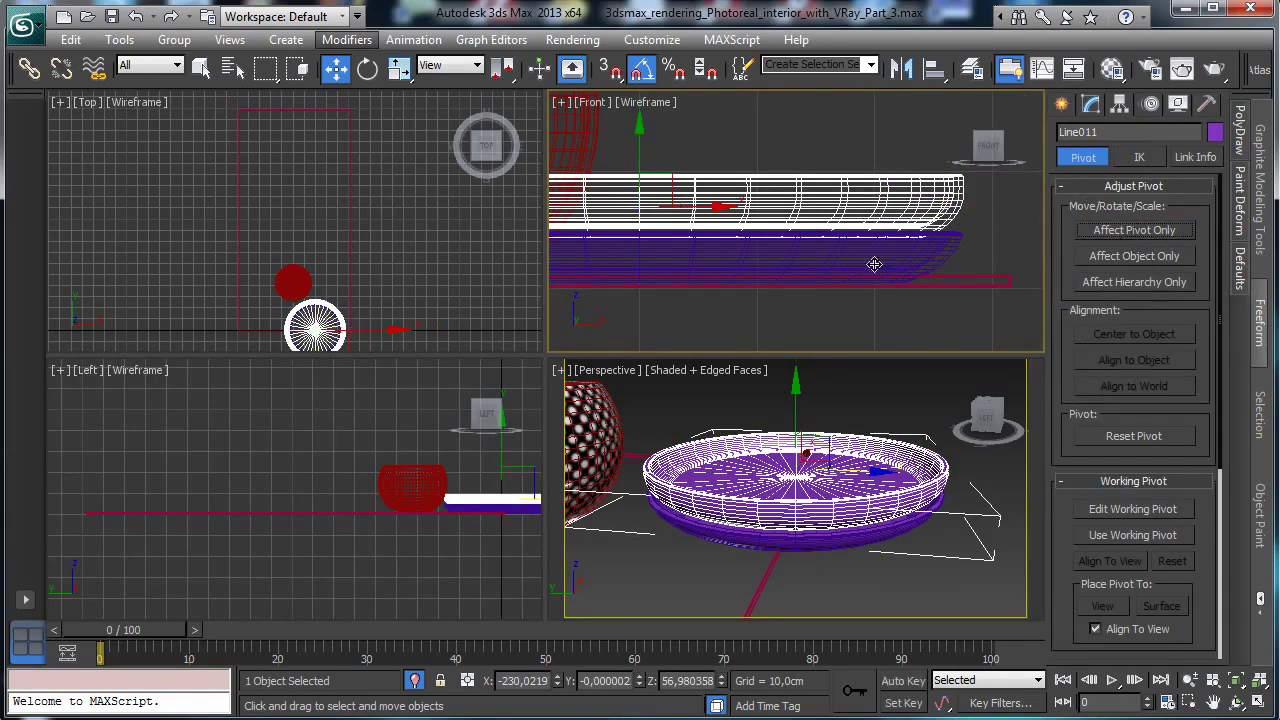
pyautogui.click(874, 264)
pyautogui.click(1130, 230)
pyautogui.click(1119, 333)
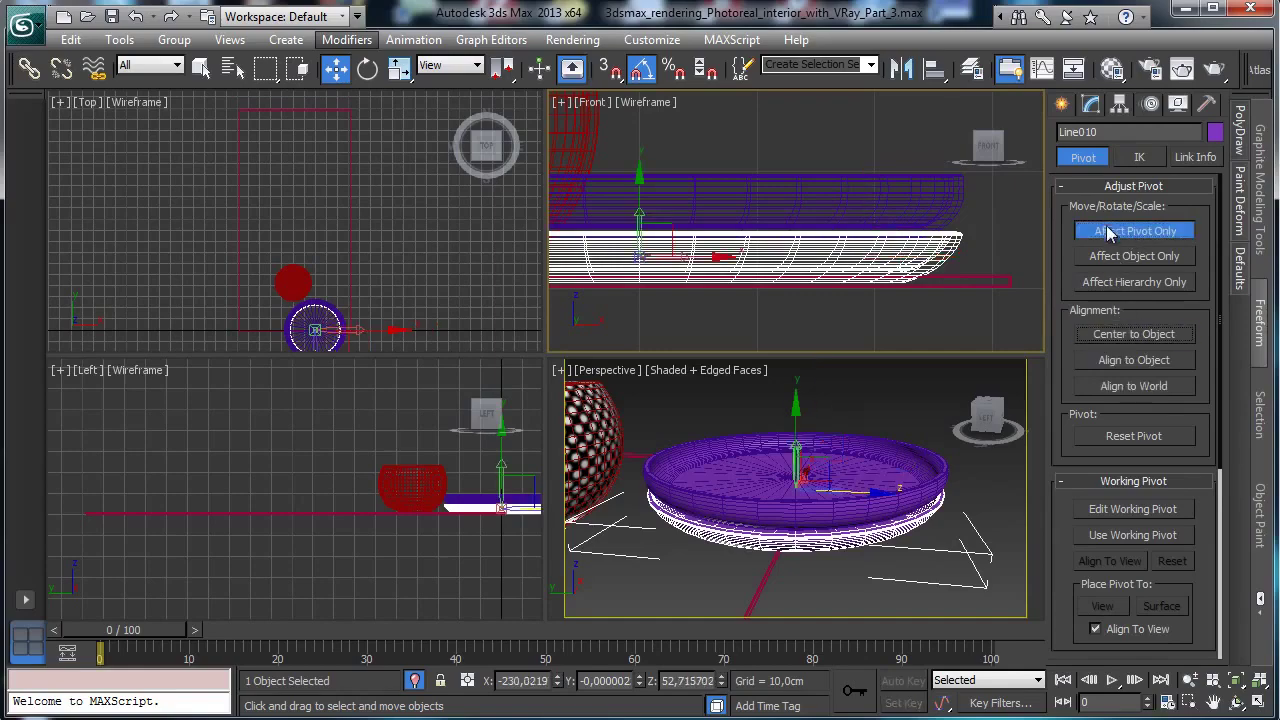
pyautogui.click(1112, 230)
pyautogui.click(745, 180)
# Flip Line011 upside down and set it at Z about 57.74 on Line010.
pyautogui.press('e')
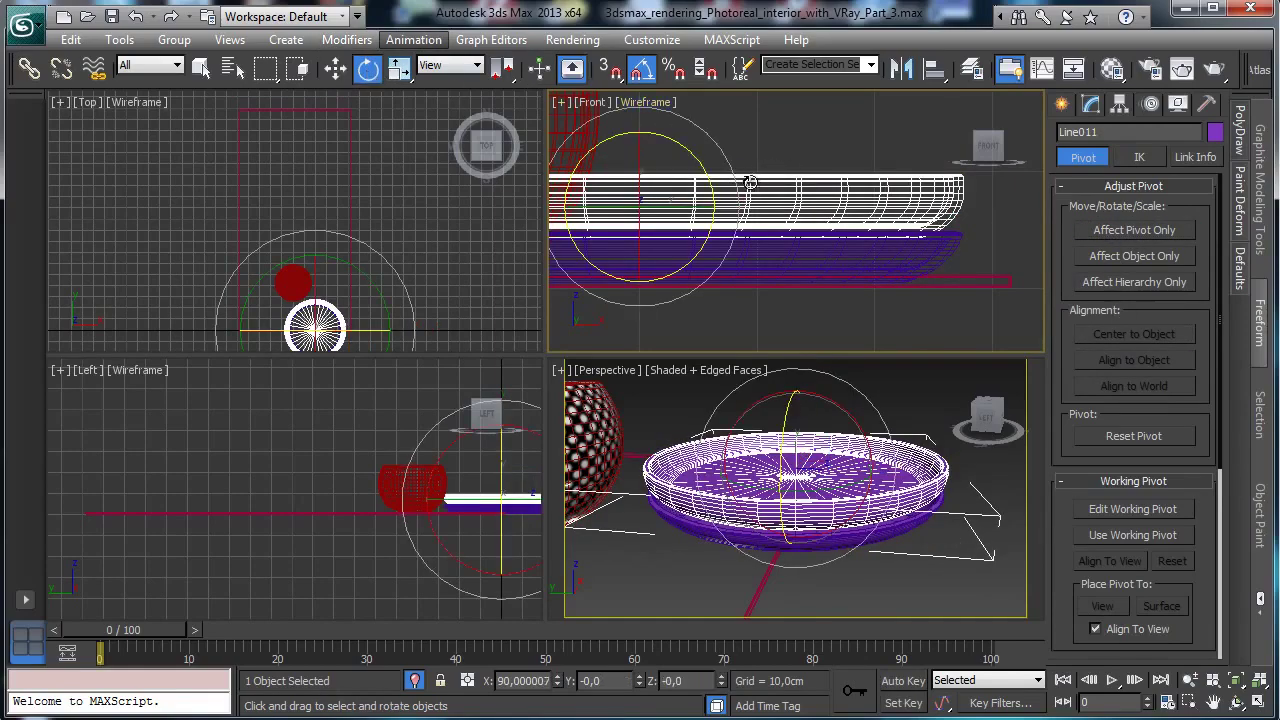
pyautogui.moveTo(698, 163); pyautogui.dragTo(818, 288)
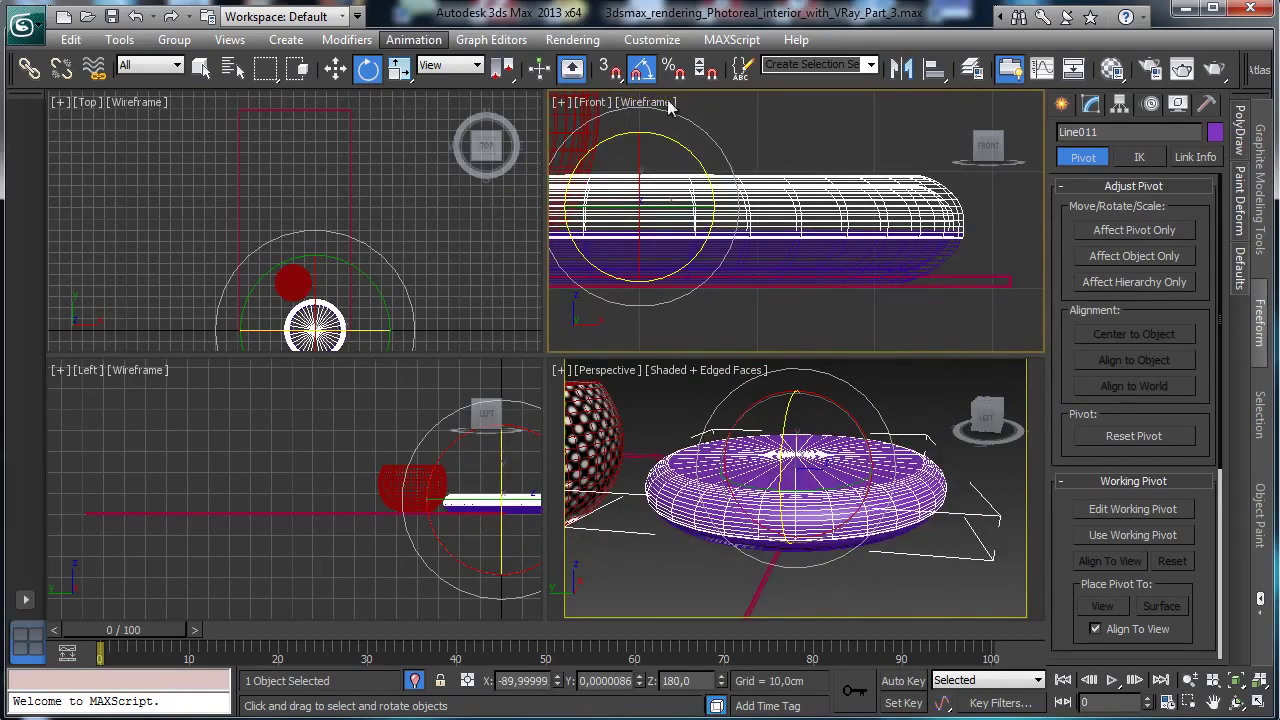
pyautogui.click(334, 67)
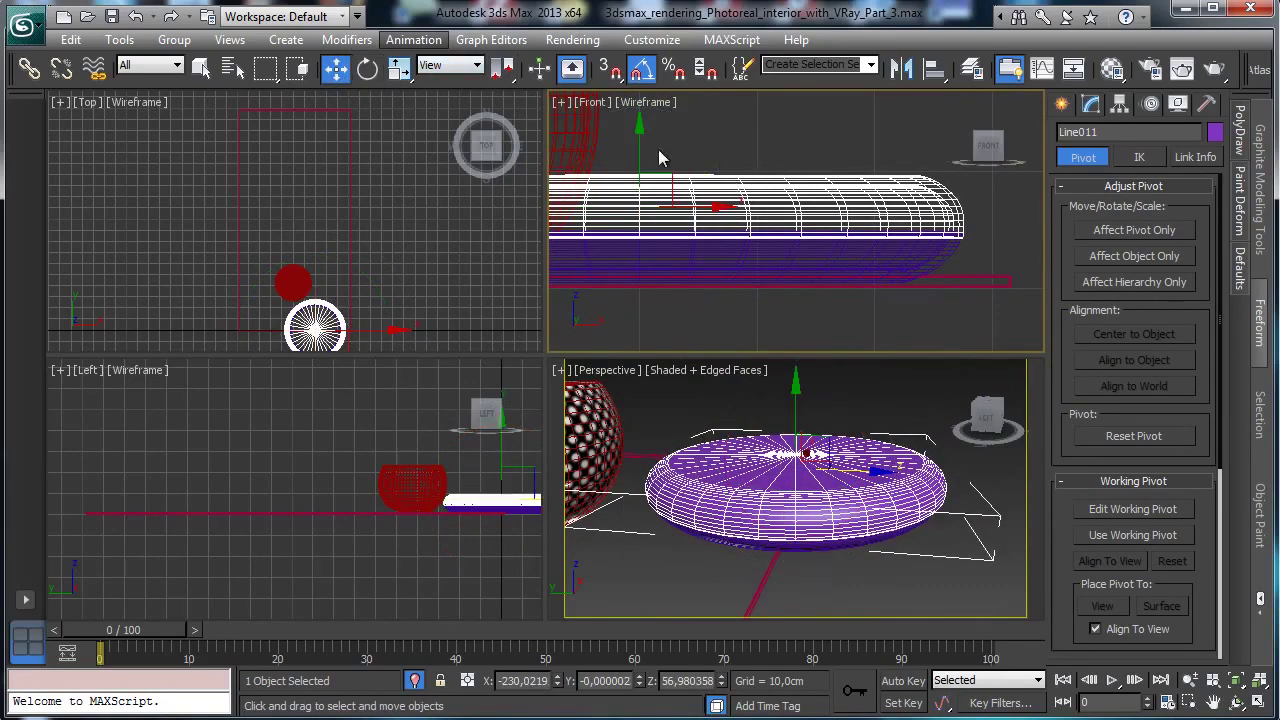
pyautogui.moveTo(641, 149); pyautogui.dragTo(642, 138)
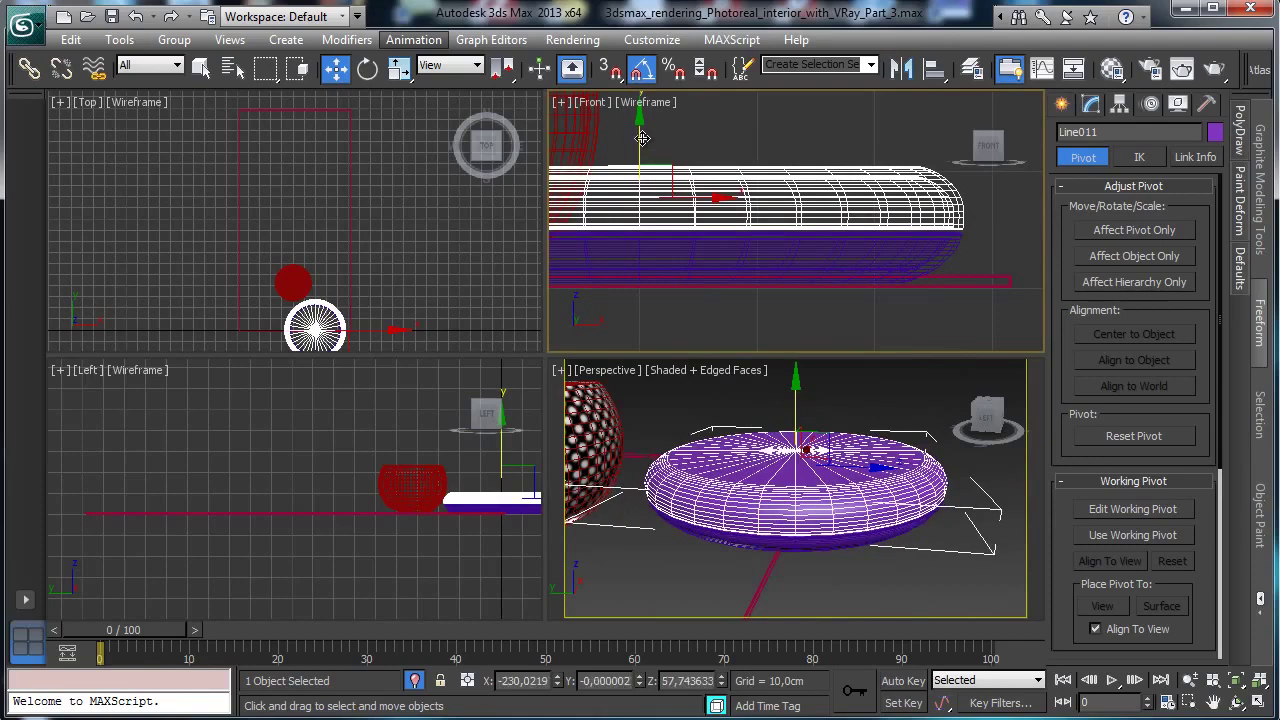
pyautogui.moveTo(729, 196); pyautogui.dragTo(672, 190)
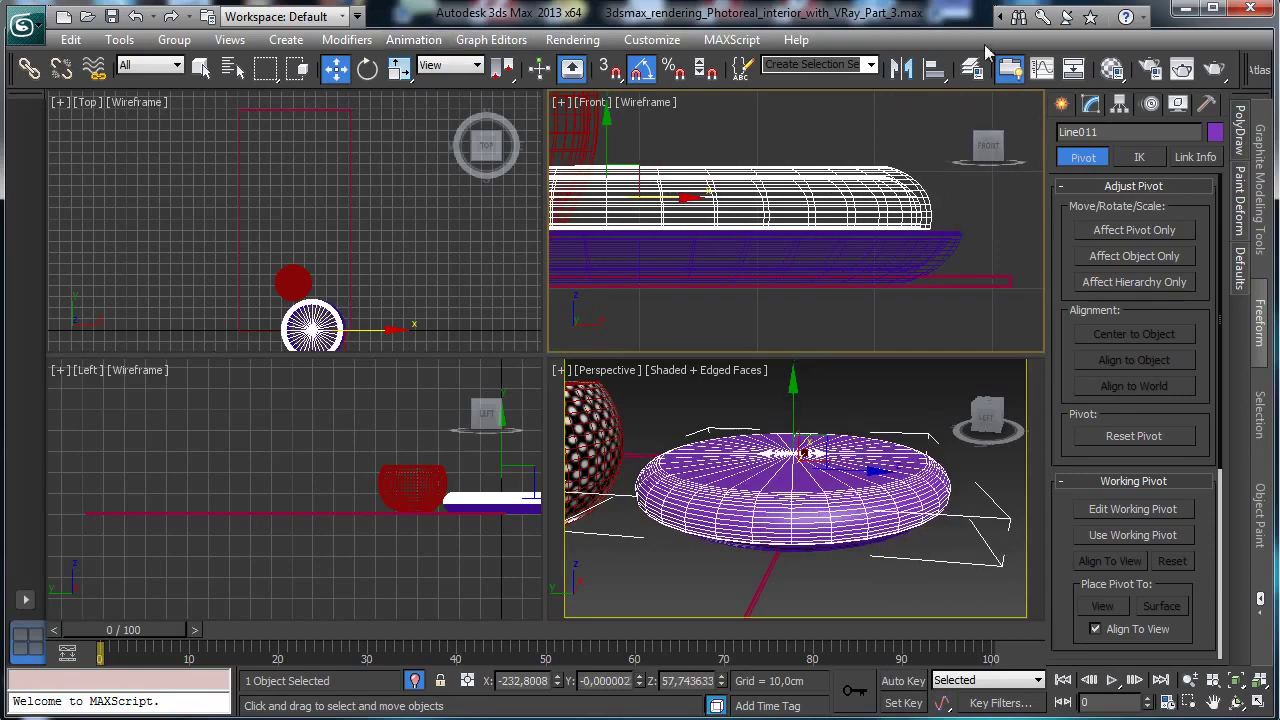
pyautogui.click(1072, 70)
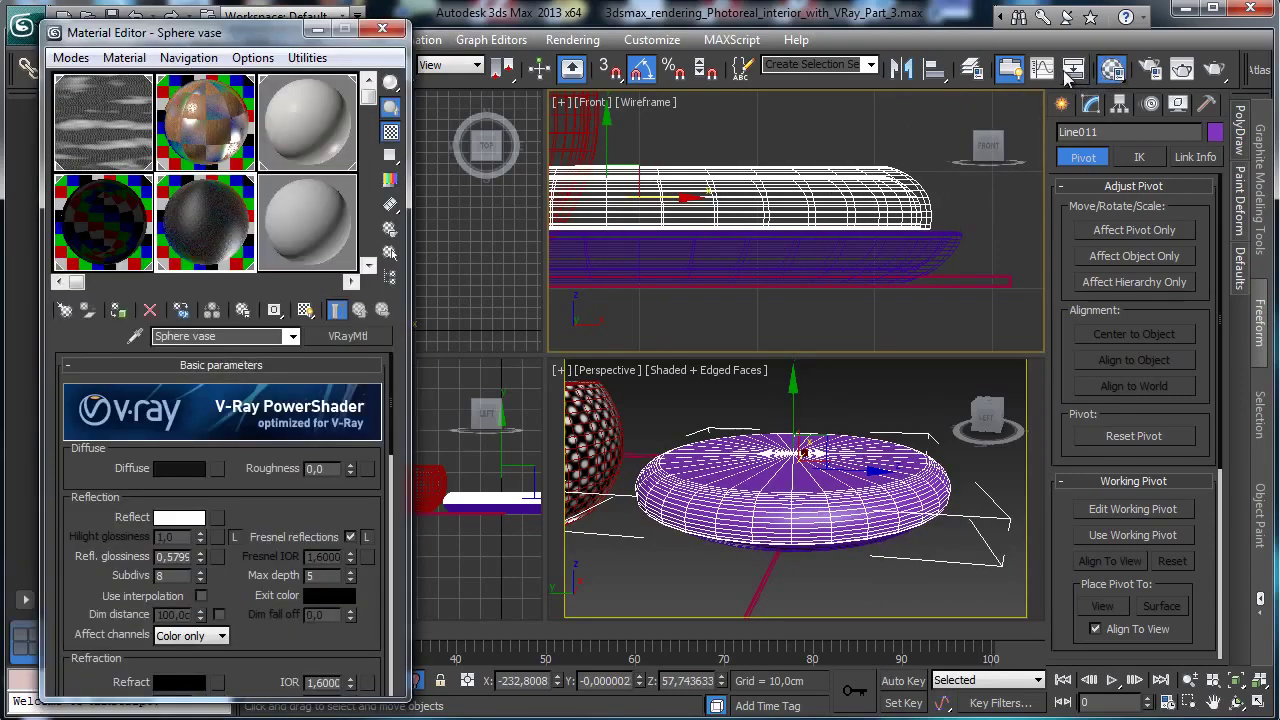
# Create a Chromic material, assign it to both dish parts, and make it a VRayMtl.
pyautogui.click(307, 220)
pyautogui.write('Chromic')
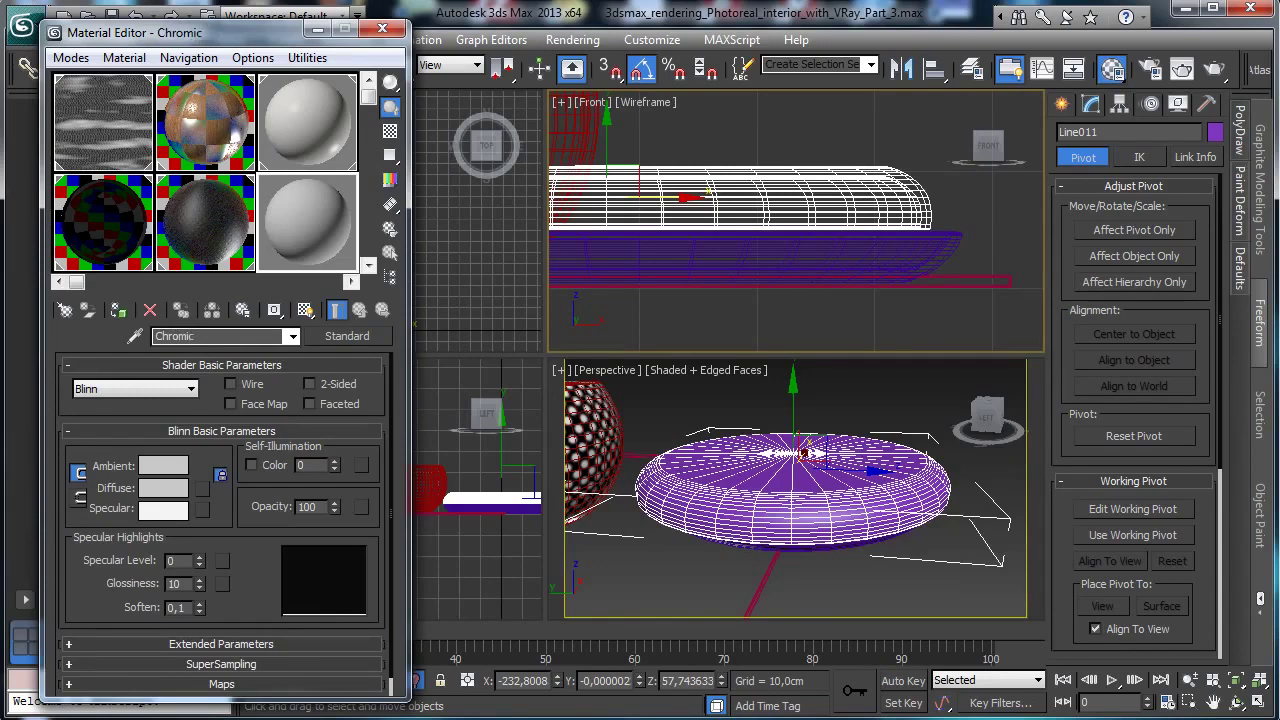
pyautogui.click(118, 310)
pyautogui.click(703, 245)
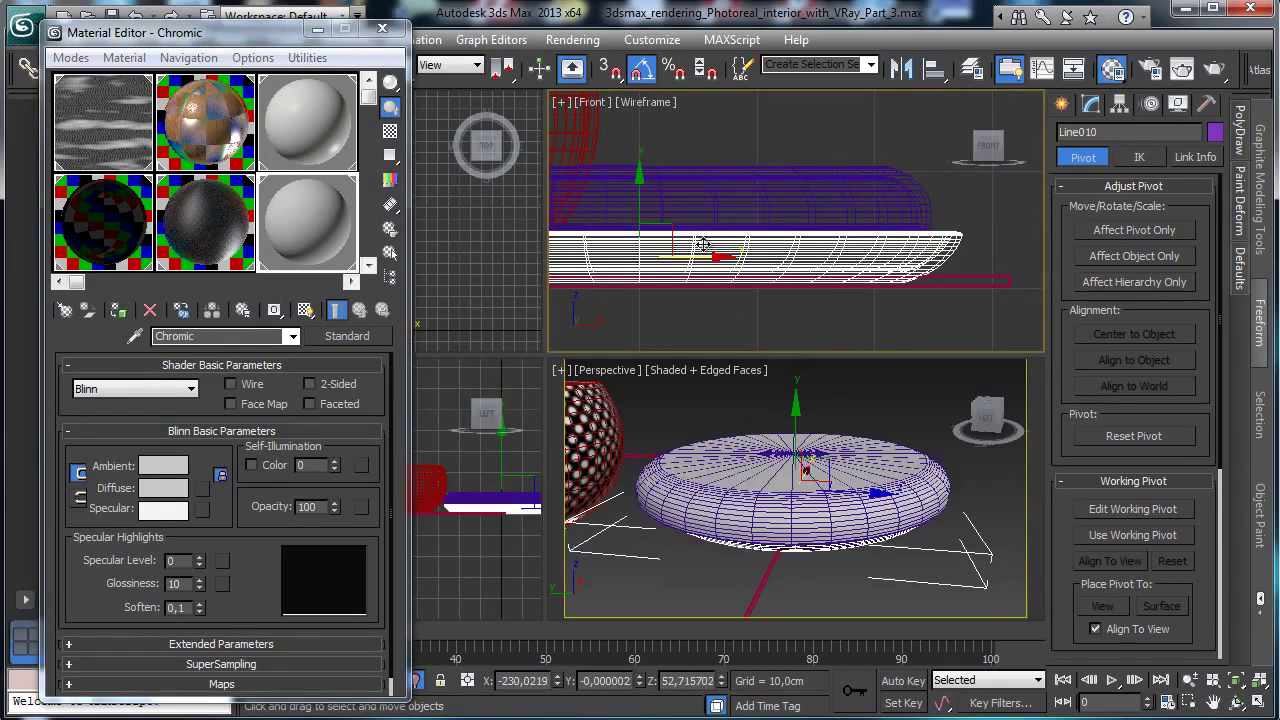
pyautogui.click(350, 337)
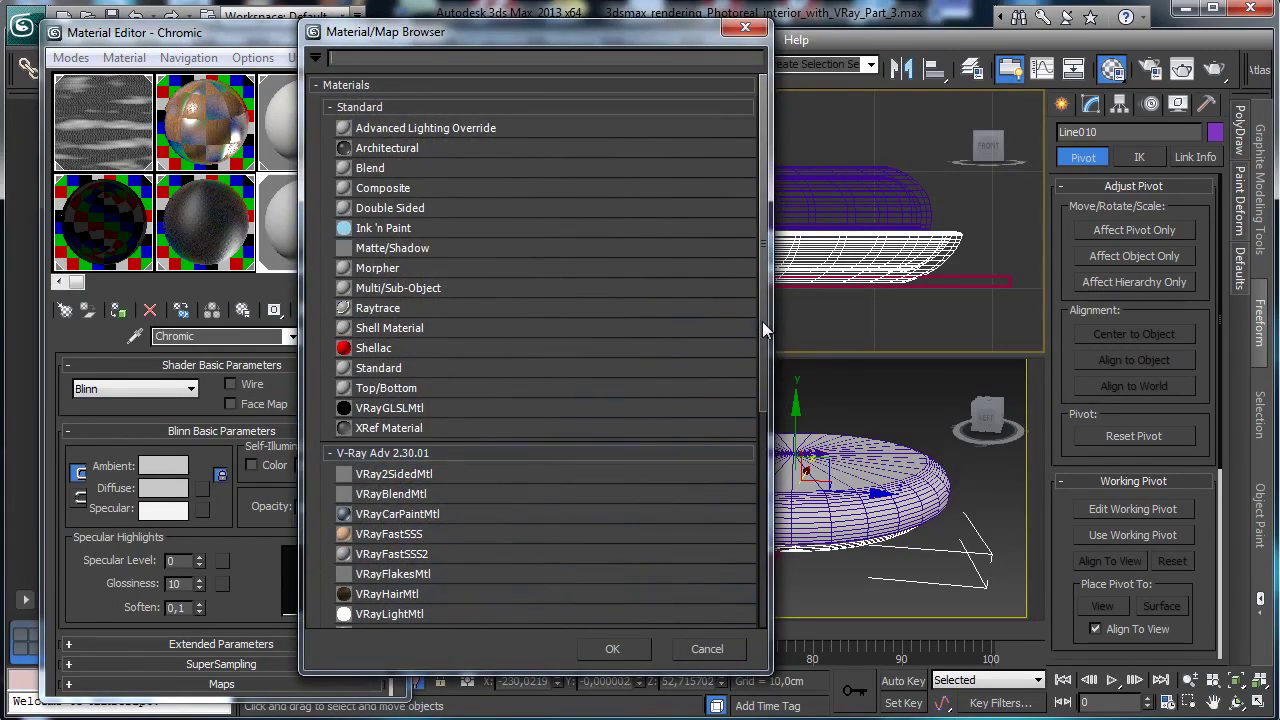
pyautogui.scroll(-2, 384, 539)
pyautogui.doubleClick(377, 559)
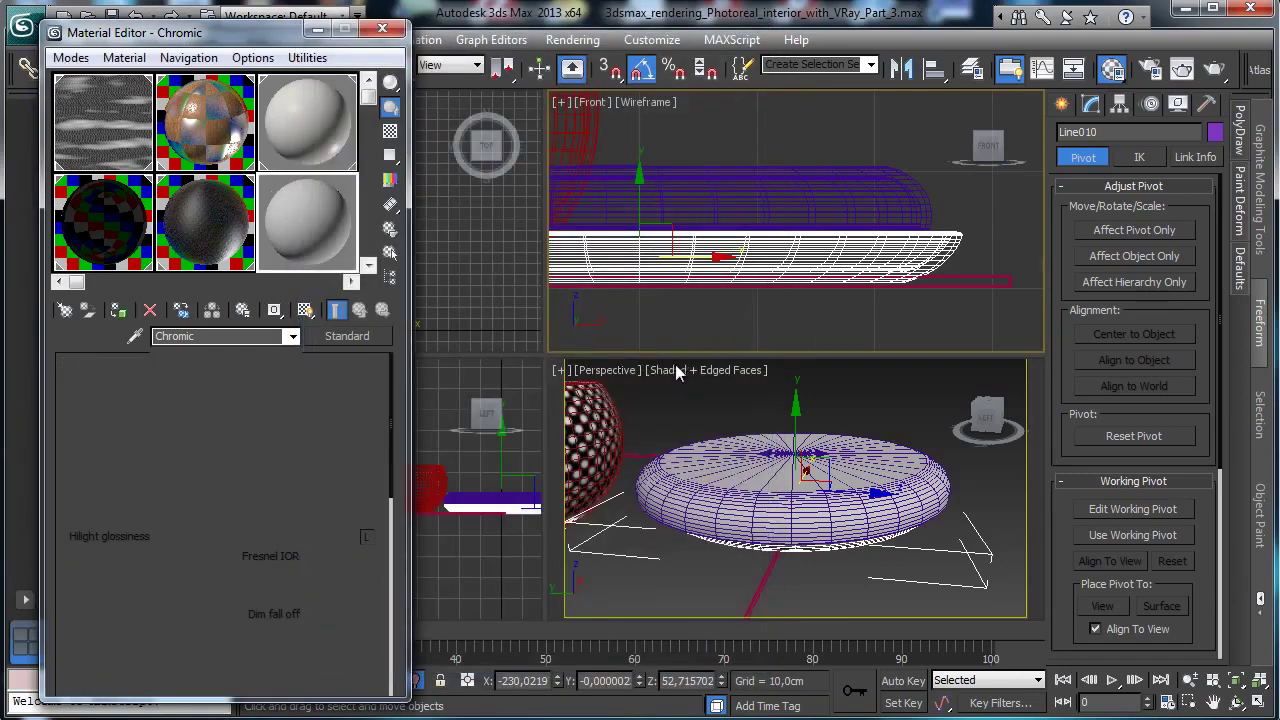
# Look through VRayPhysicalCamera001 and unhide the room geometry.
pyautogui.click(612, 370)
pyautogui.moveTo(703, 393)
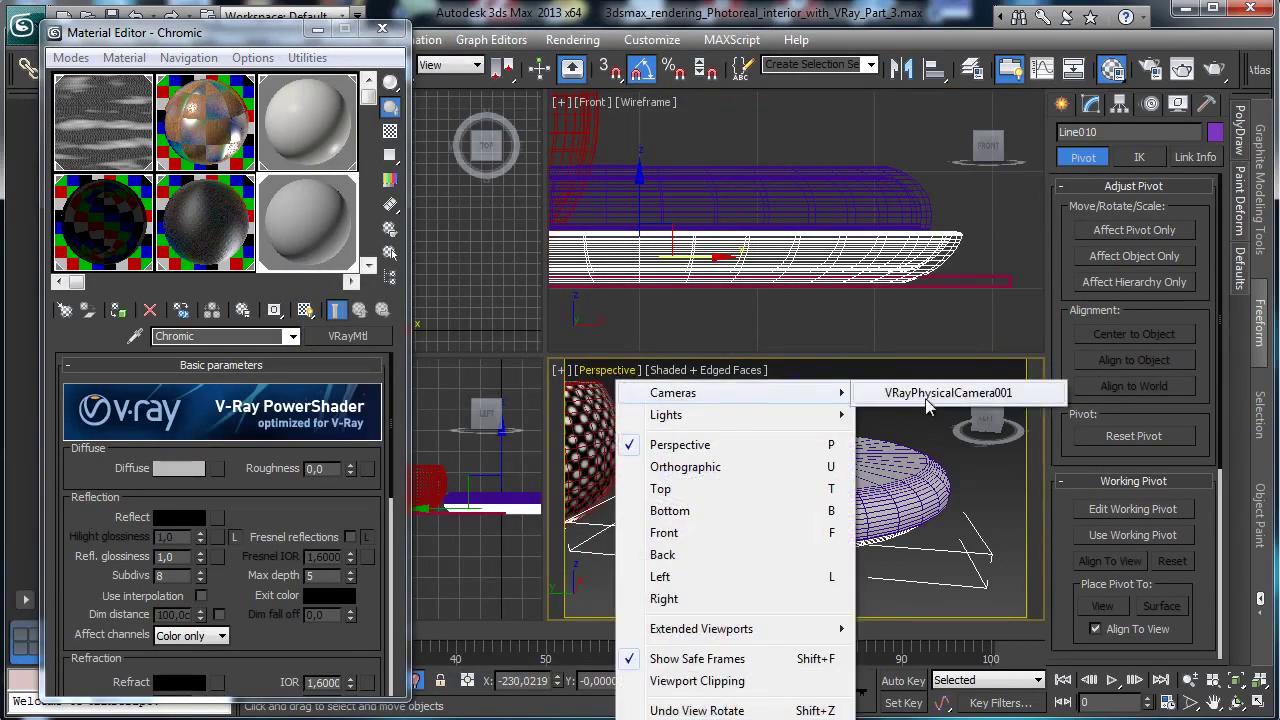
pyautogui.click(930, 395)
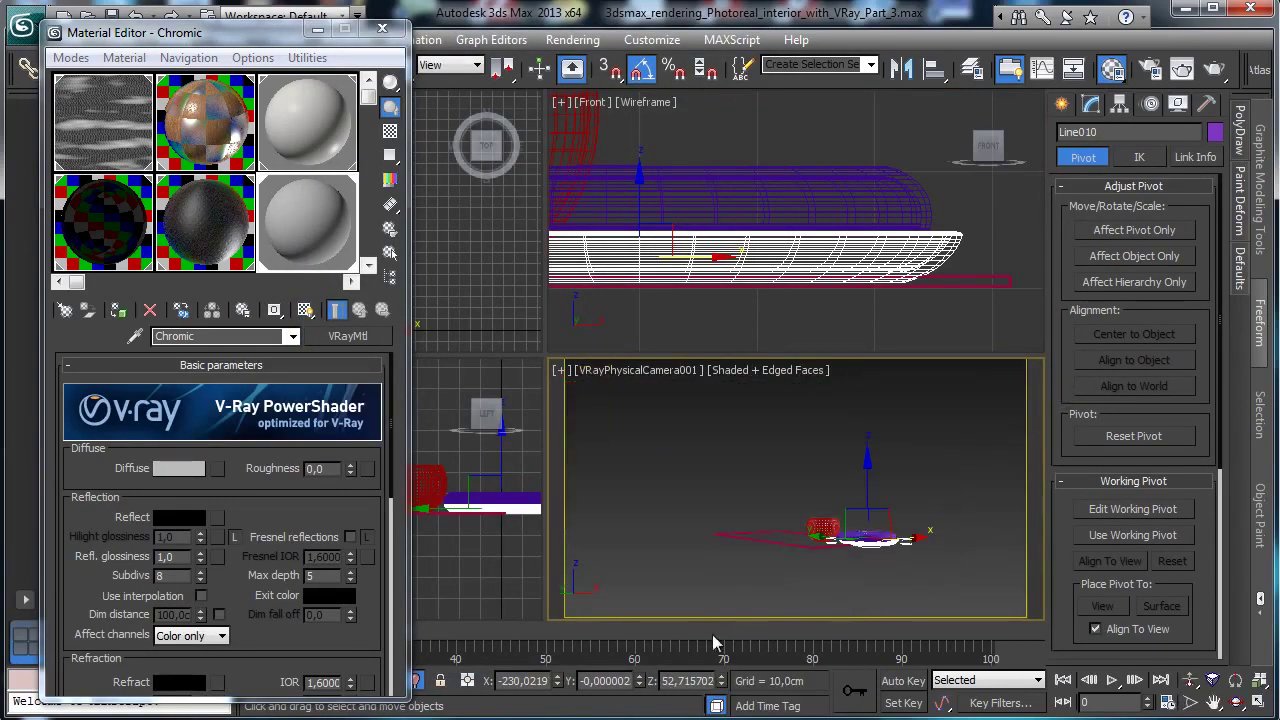
pyautogui.click(418, 680)
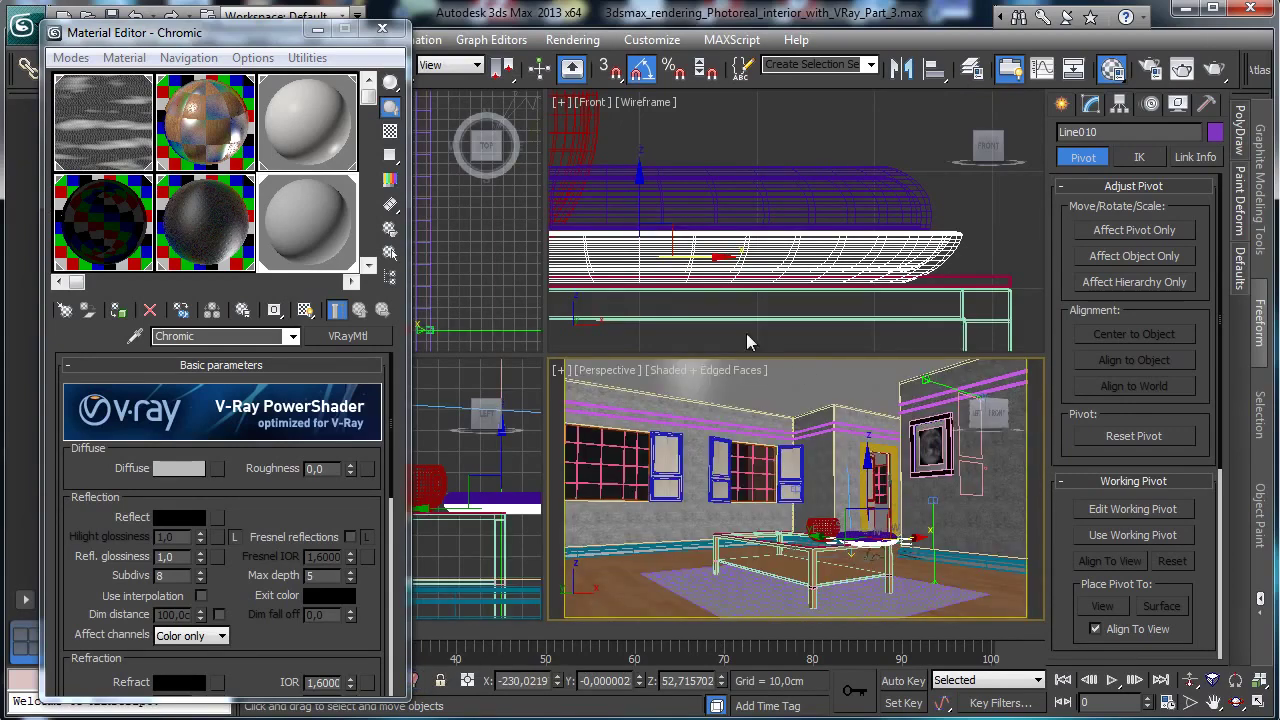
# Give Chromic a black diffuse, IOR 8 and a light grey (201) reflection.
pyautogui.click(179, 468)
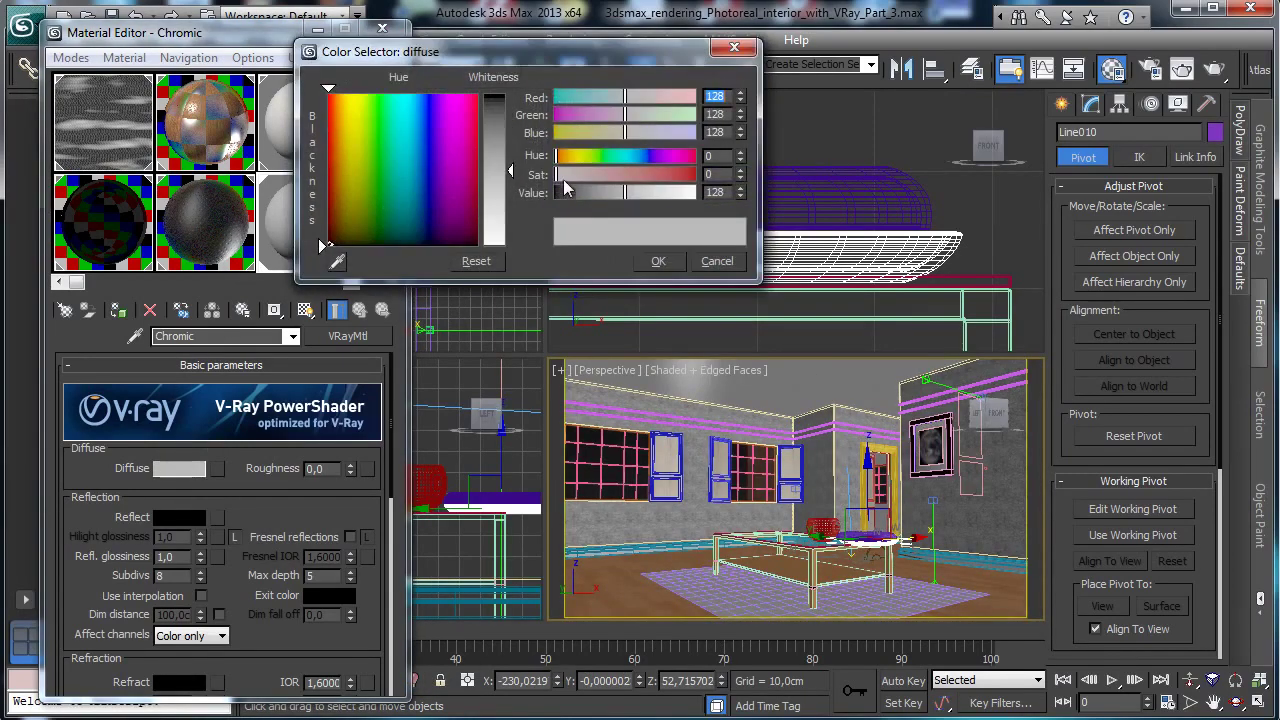
pyautogui.moveTo(670, 212); pyautogui.dragTo(555, 212)
pyautogui.click(654, 260)
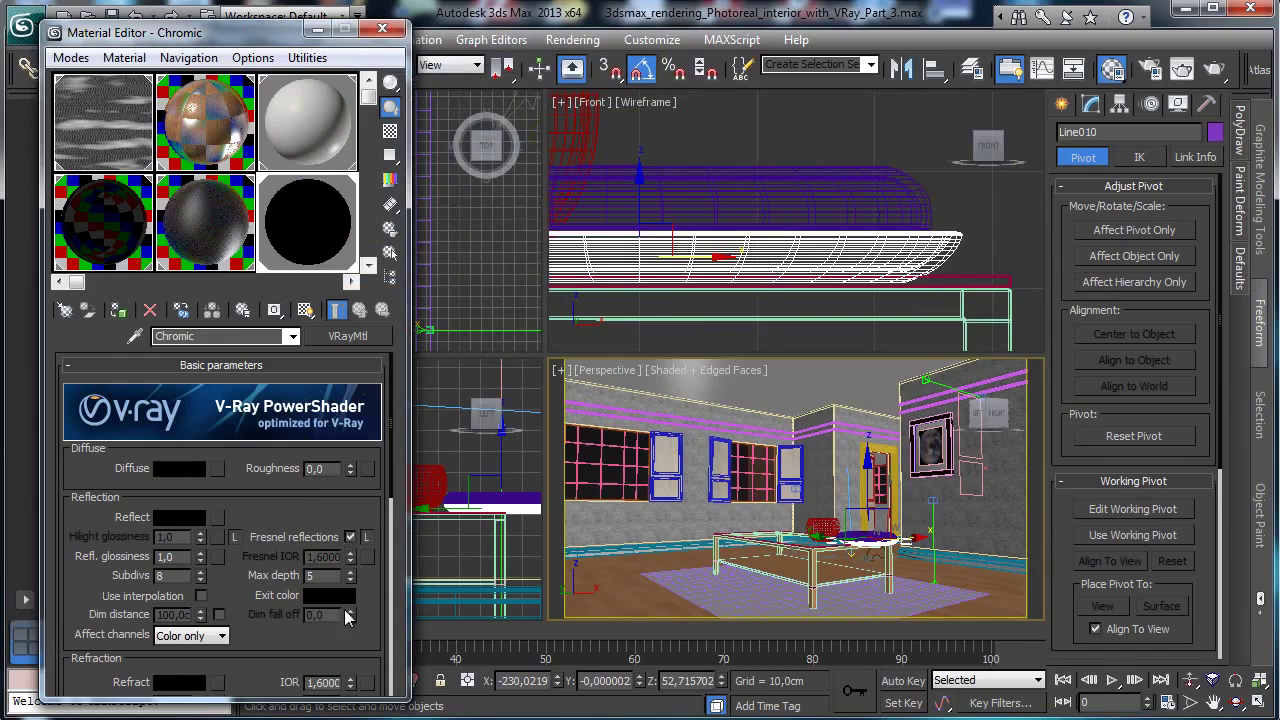
pyautogui.scroll(-2, 330, 624)
pyautogui.write('8')
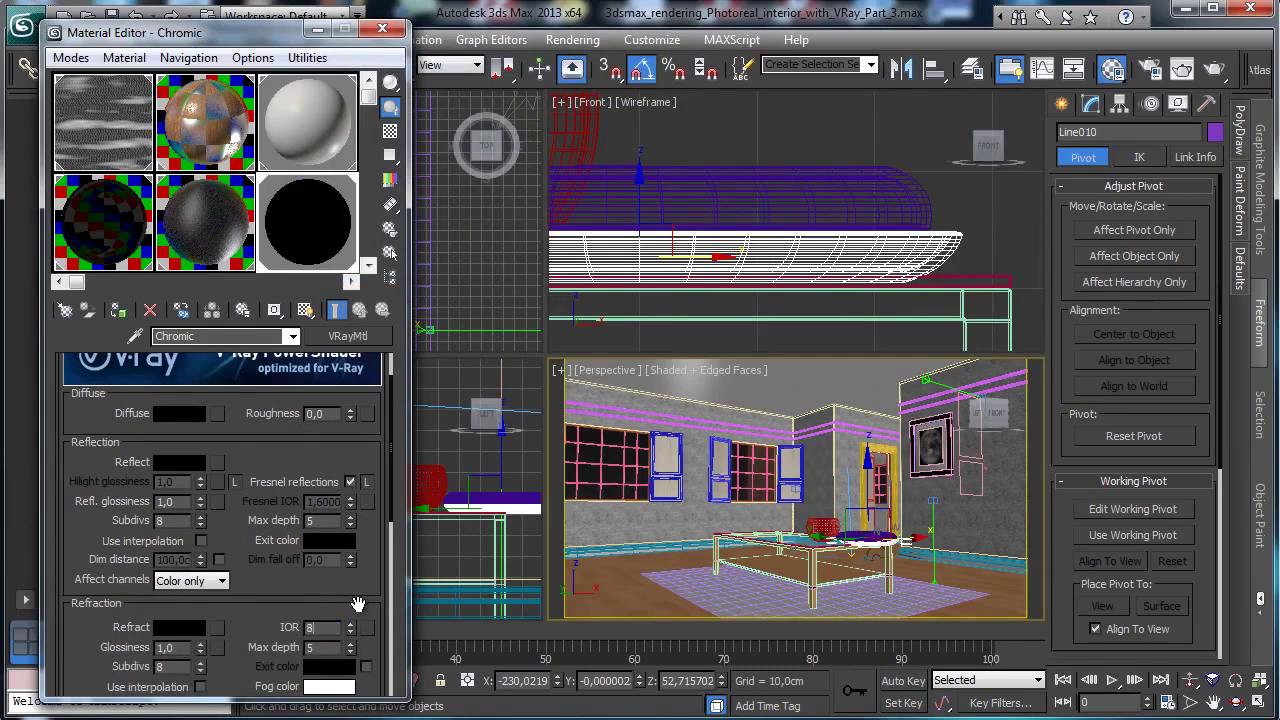
pyautogui.press('Return')
pyautogui.click(160, 462)
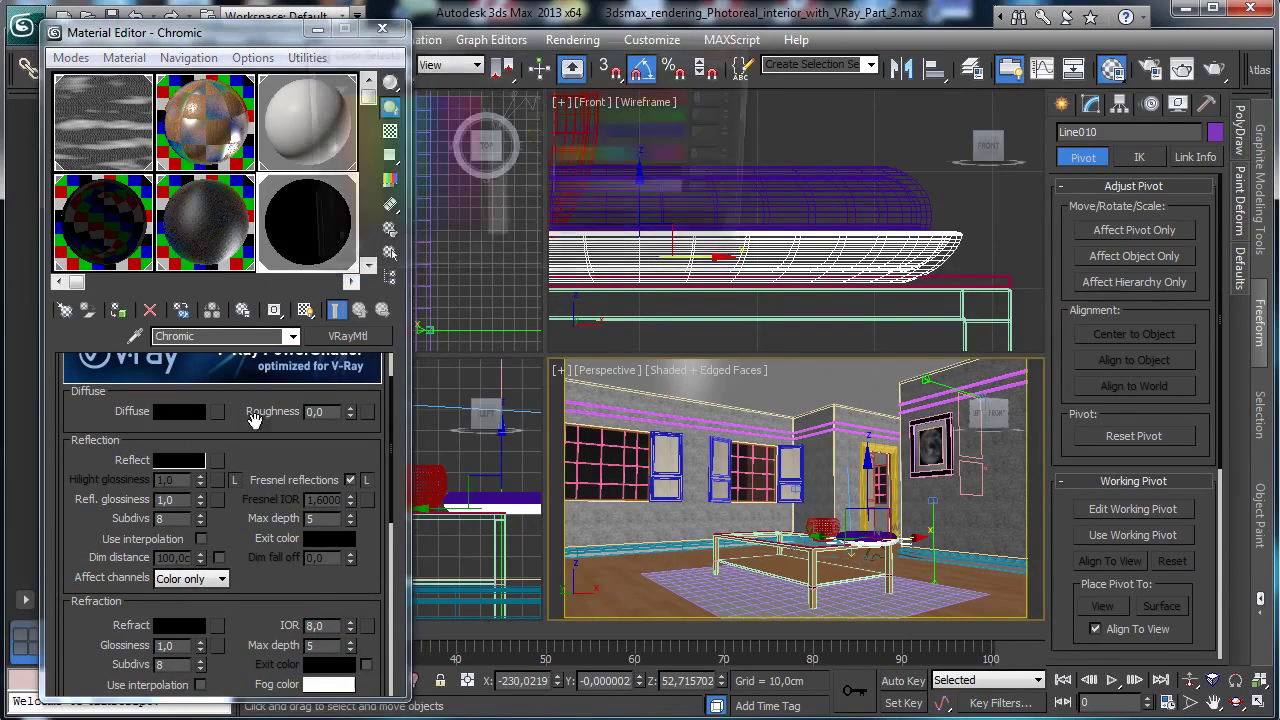
pyautogui.moveTo(508, 172); pyautogui.dragTo(508, 214)
pyautogui.click(658, 261)
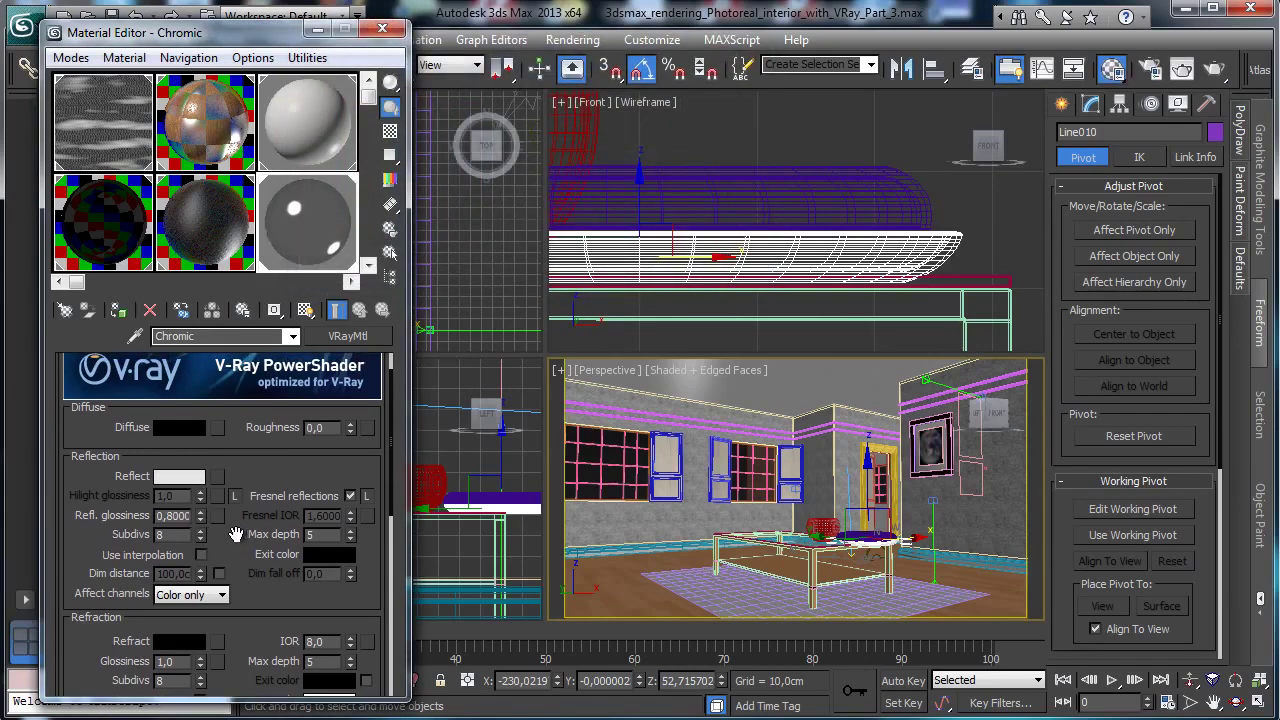
# Set Chromic's anisotropy to -0.5 and return the viewport to VRayPhysicalCamera001.
pyautogui.moveTo(235, 535); pyautogui.dragTo(255, 443)
pyautogui.moveTo(245, 503); pyautogui.dragTo(250, 420)
pyautogui.moveTo(256, 529); pyautogui.dragTo(295, 410)
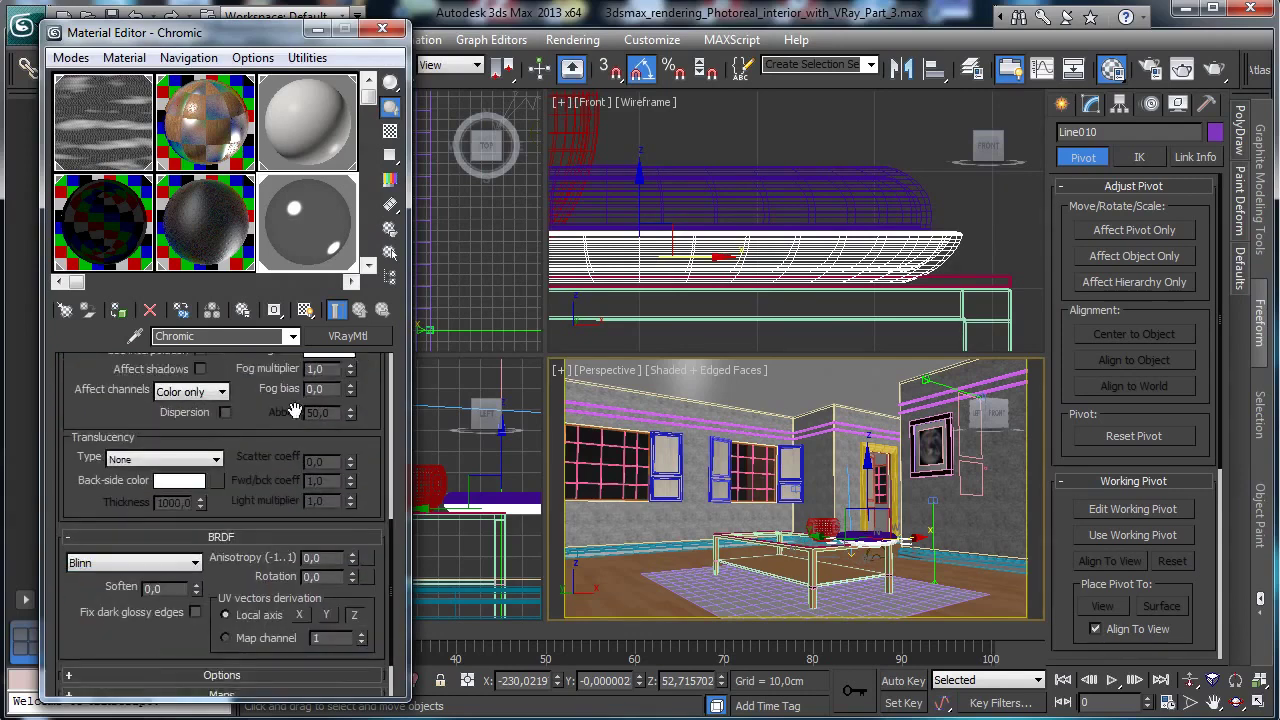
pyautogui.scroll(-2, 300, 410)
pyautogui.click(352, 506)
pyautogui.click(352, 506)
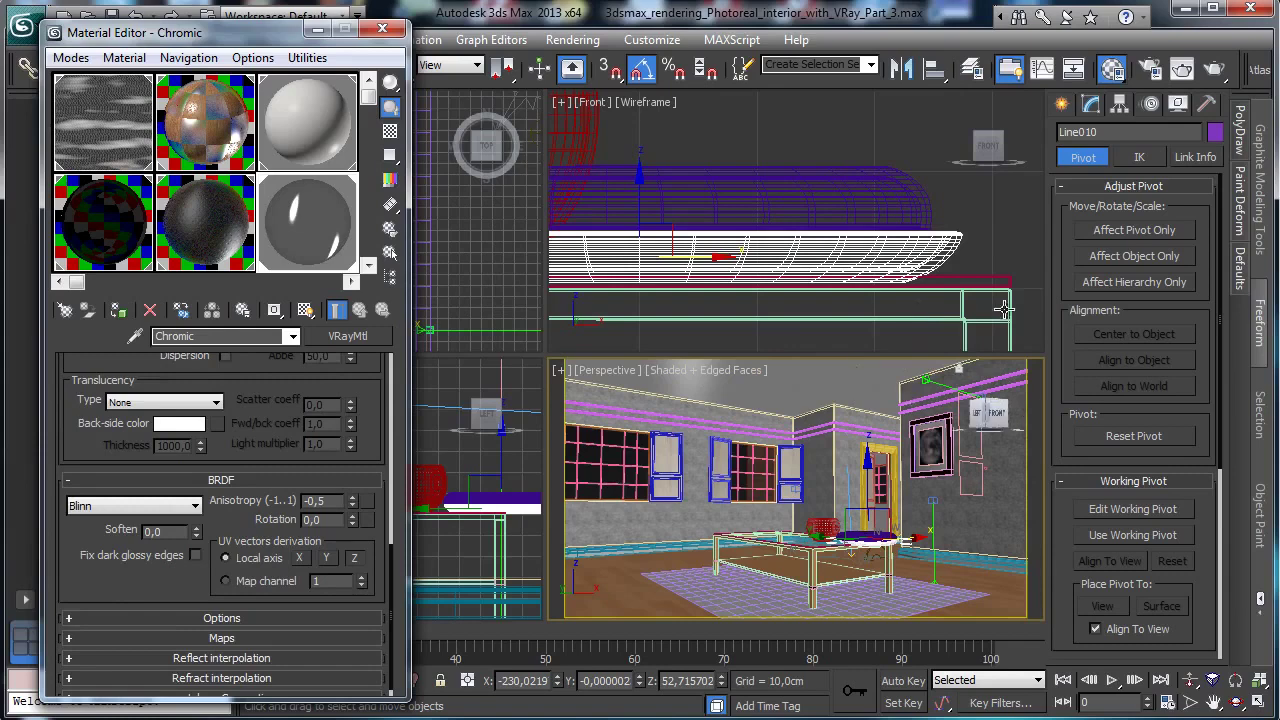
pyautogui.click(620, 369)
pyautogui.moveTo(660, 392)
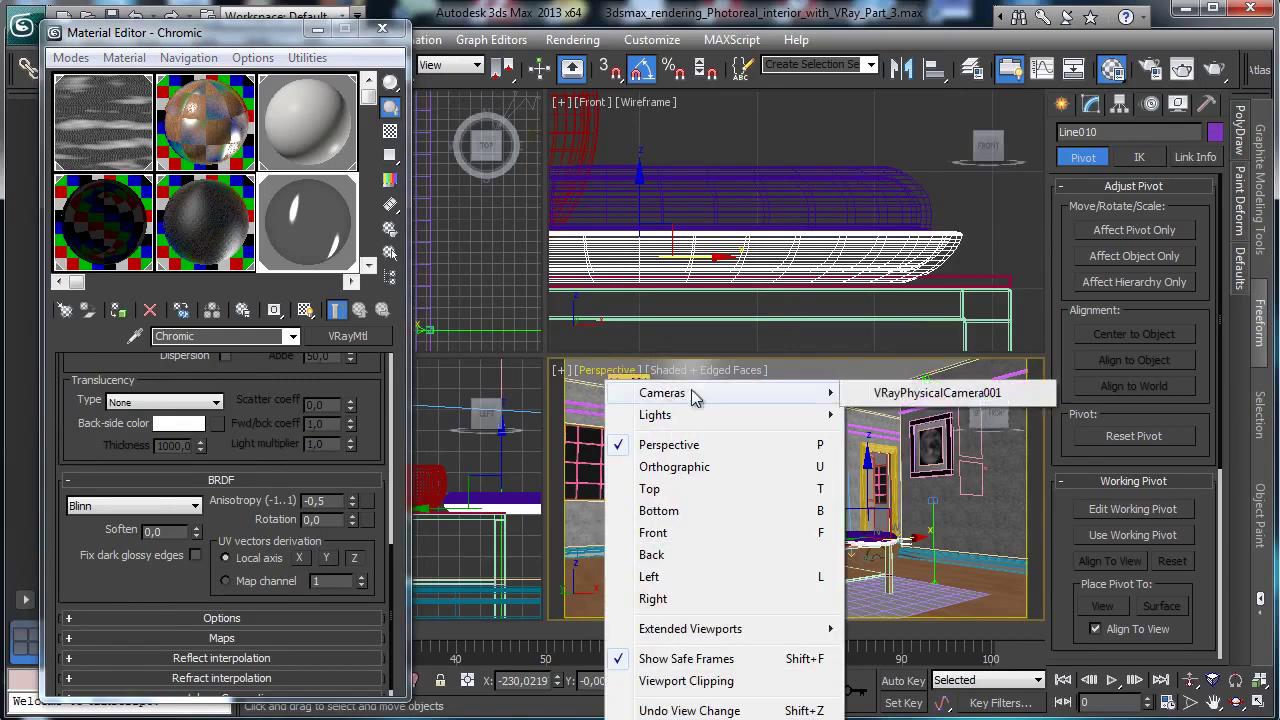
pyautogui.click(886, 392)
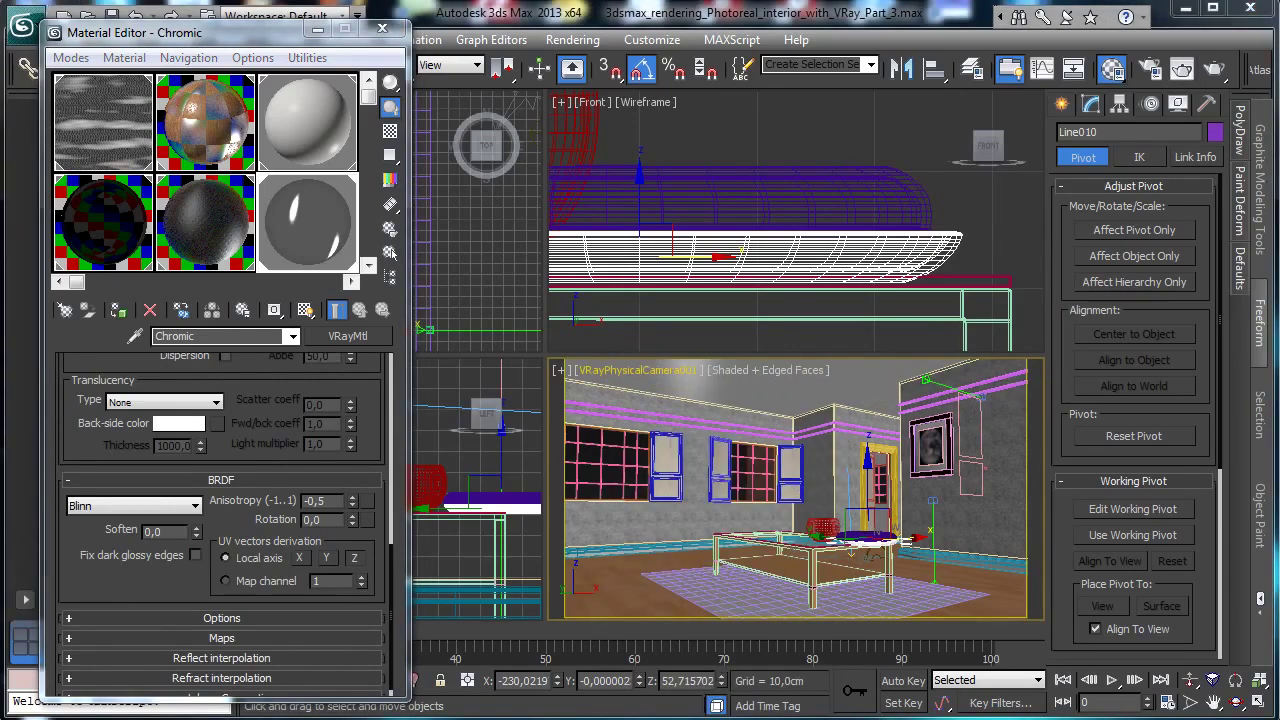
# Region-render the bowl and dish, then set reflection glossiness to 0.92 and re-render.
pyautogui.hotkey('shift', 'q')
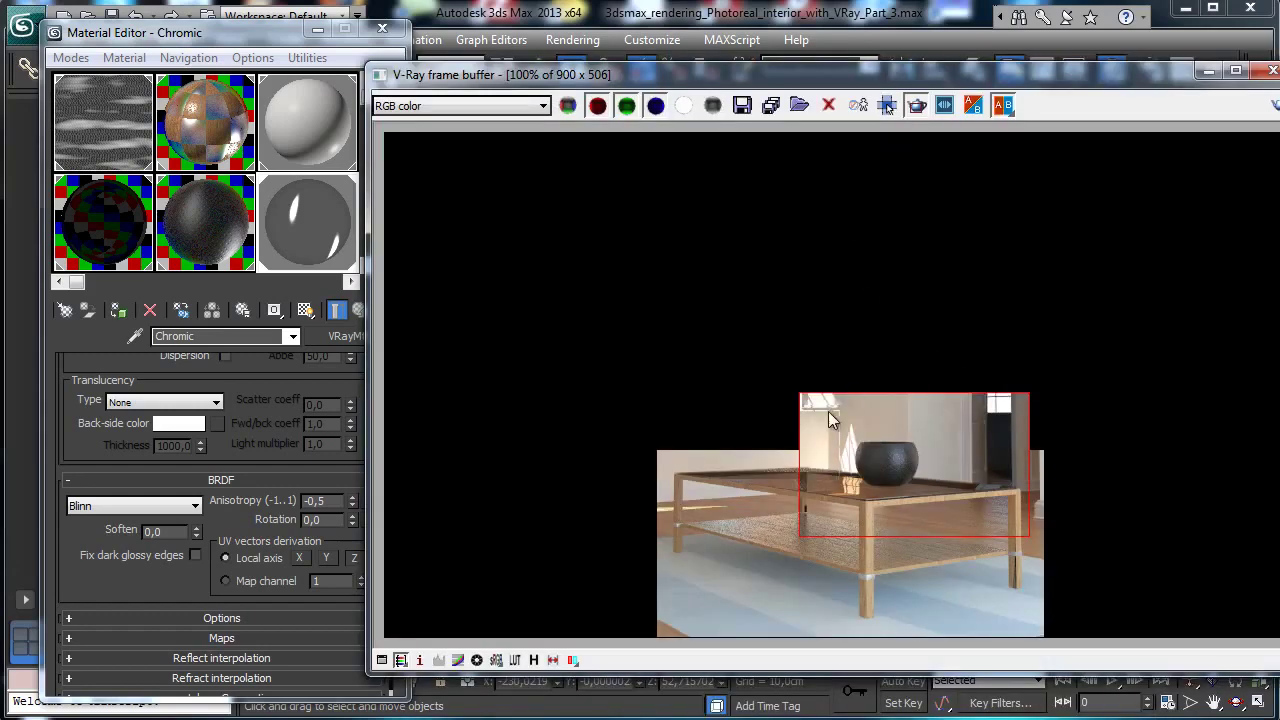
pyautogui.moveTo(801, 399); pyautogui.dragTo(1038, 550)
pyautogui.click(917, 105)
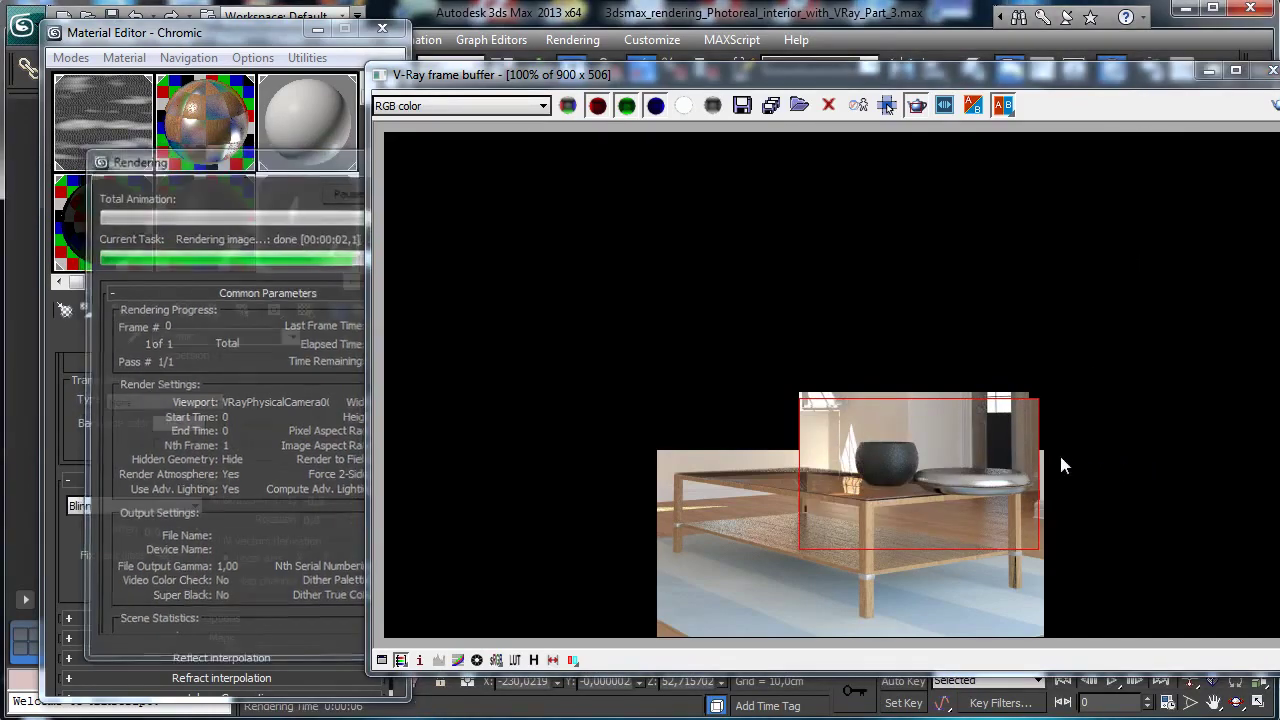
pyautogui.moveTo(200, 355); pyautogui.dragTo(200, 618)
pyautogui.scroll(4, 251, 451)
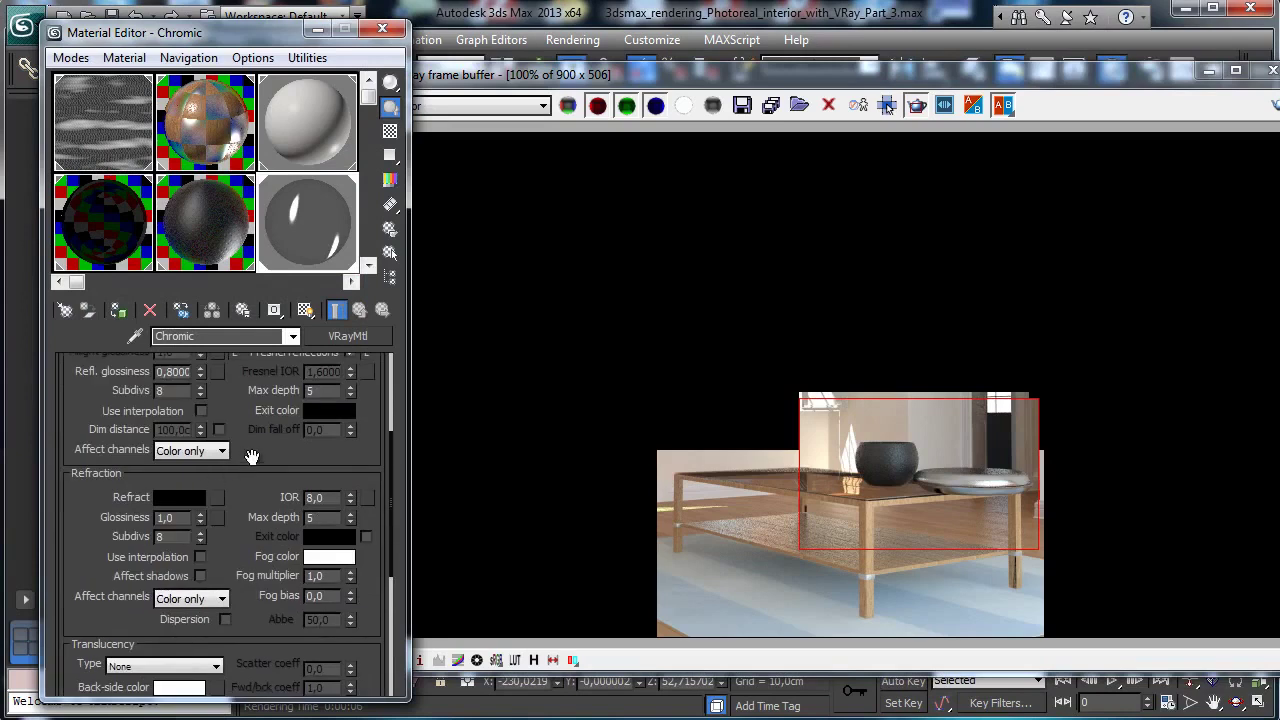
pyautogui.doubleClick(170, 469)
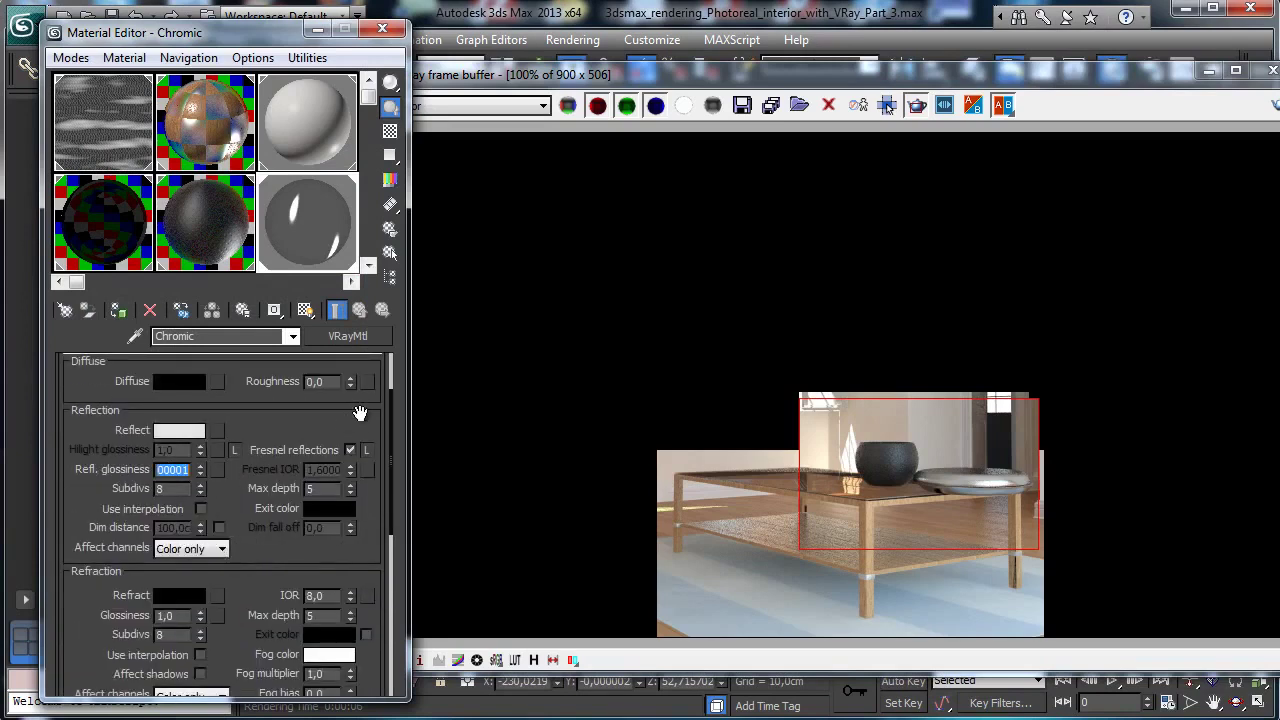
pyautogui.press('Return')
pyautogui.hotkey('shift', 'q')
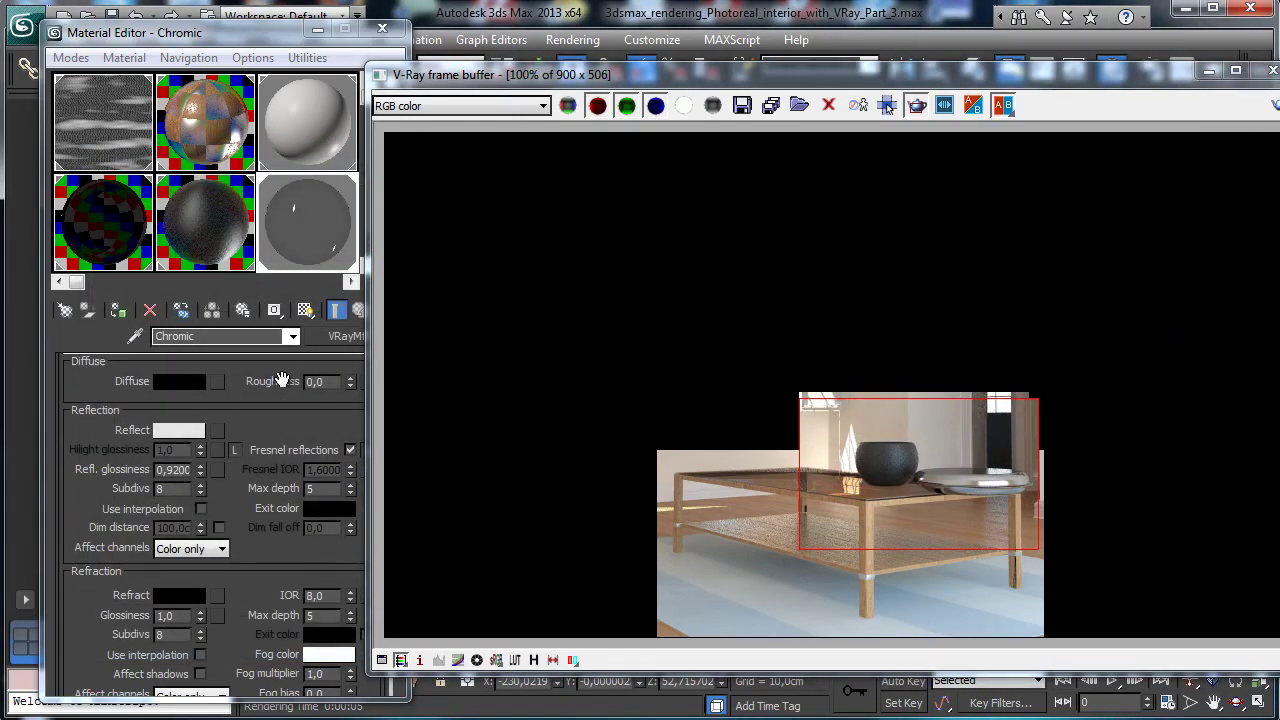
# Raise Chromic's reflection glossiness to 0.98 and re-render the region.
pyautogui.click(283, 381)
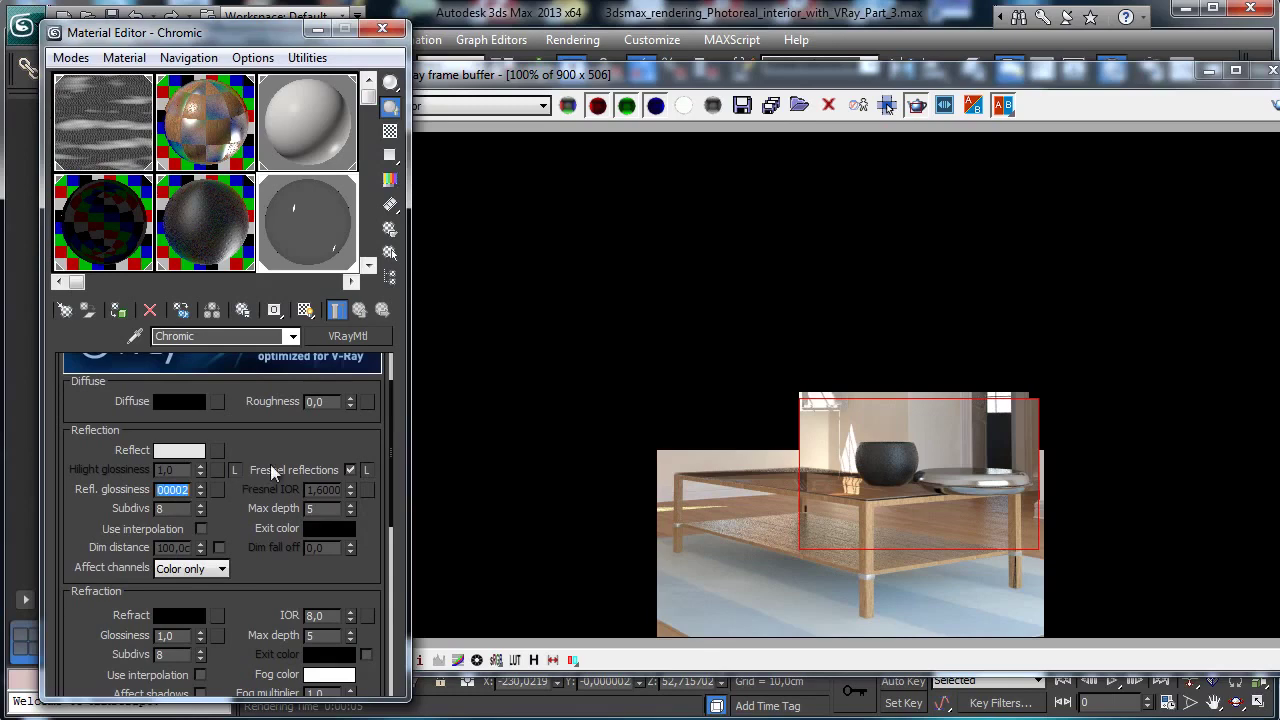
pyautogui.write('0,98')
pyautogui.press('Return')
pyautogui.click(887, 107)
pyautogui.hotkey('shift', 'q')
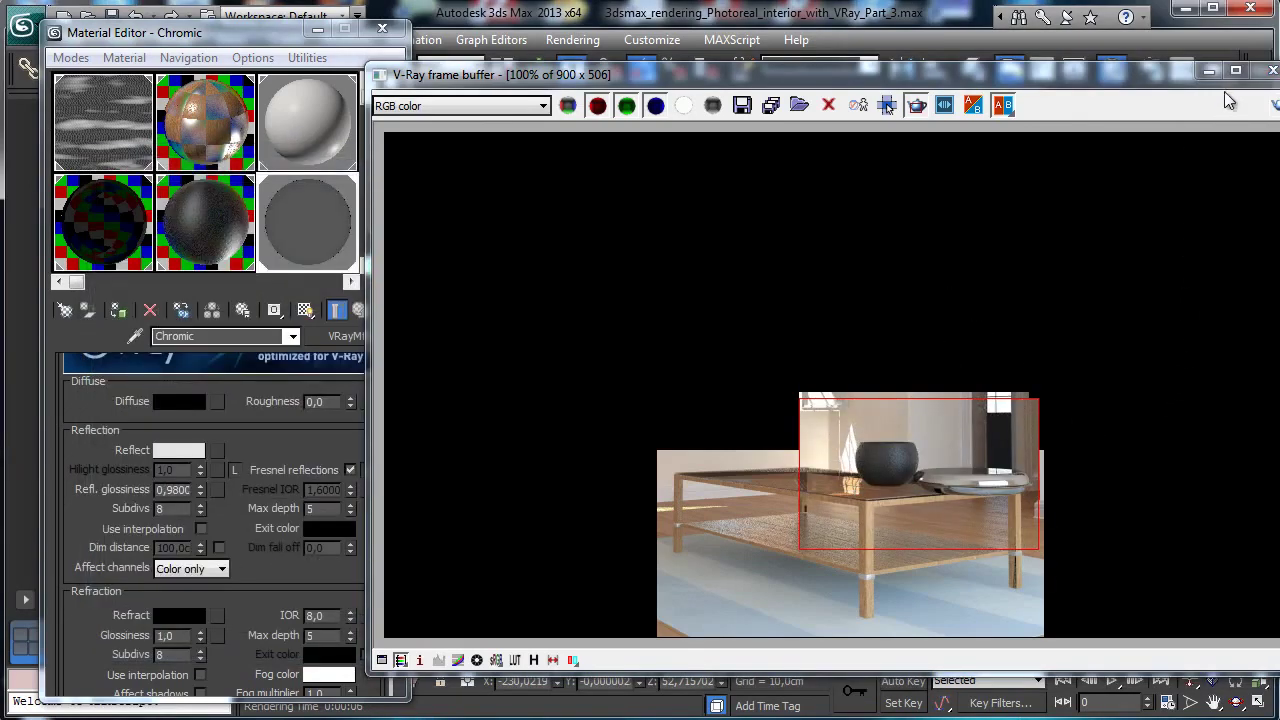
pyautogui.click(1209, 70)
# Move both dish parts up and toward the far end of the table.
pyautogui.click(382, 28)
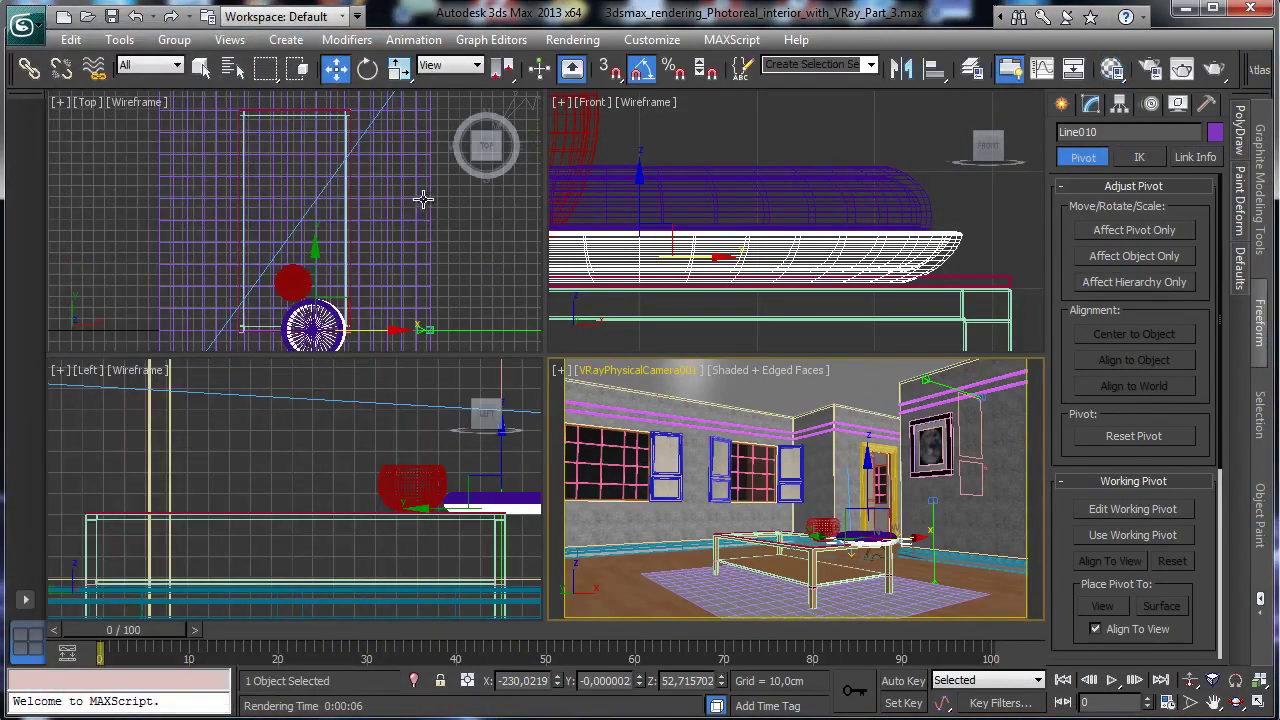
pyautogui.rightClick(422, 200)
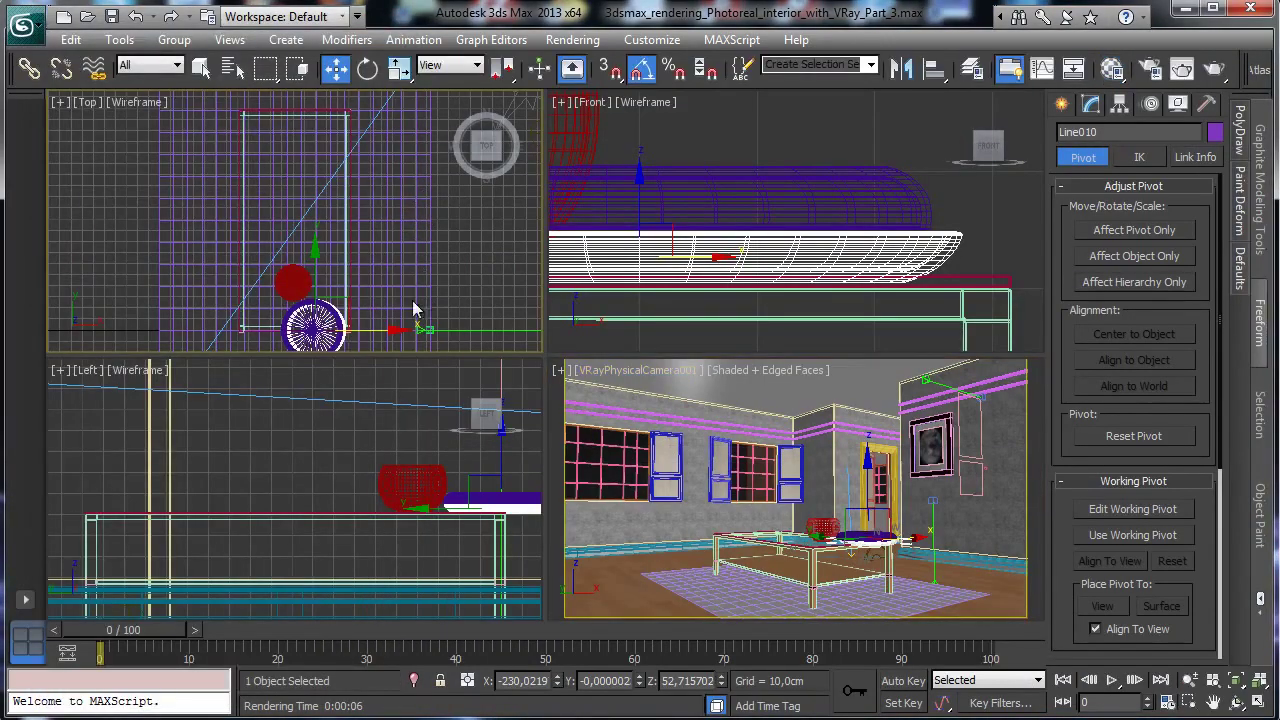
pyautogui.keyDown('ctrl'); pyautogui.click(899, 194); pyautogui.keyUp('ctrl')
pyautogui.moveTo(629, 176); pyautogui.dragTo(629, 164)
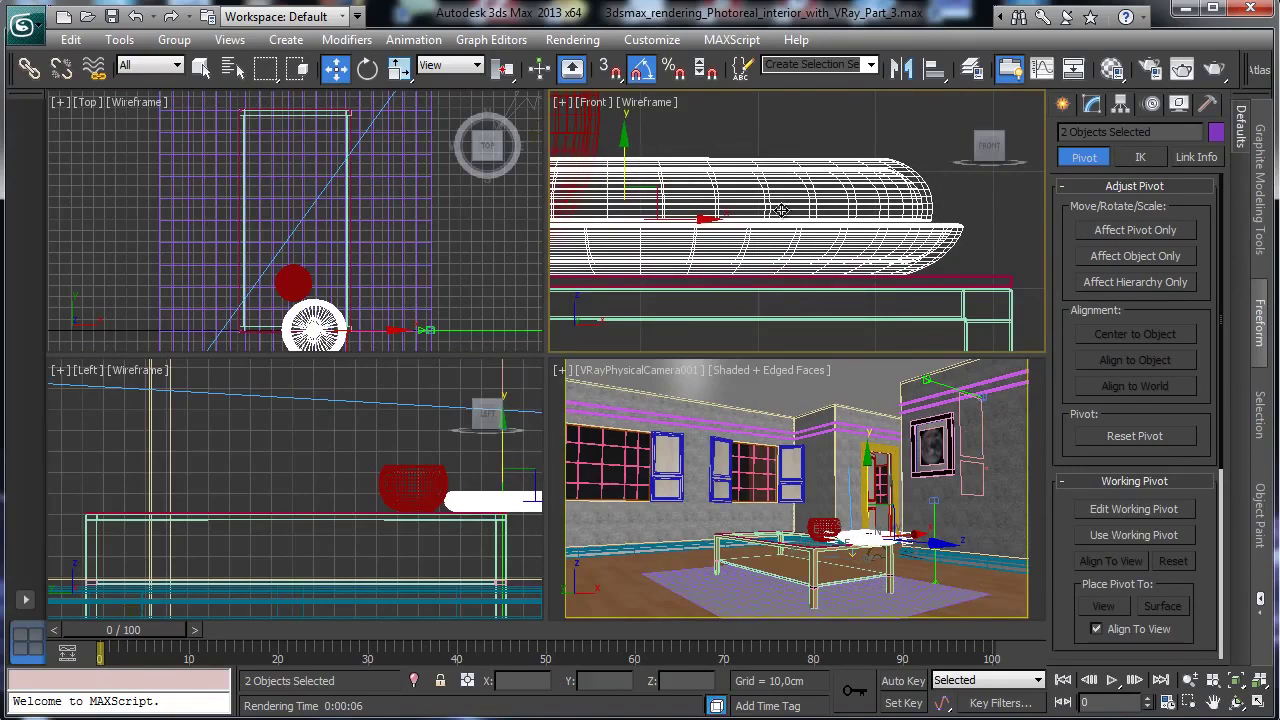
pyautogui.click(399, 68)
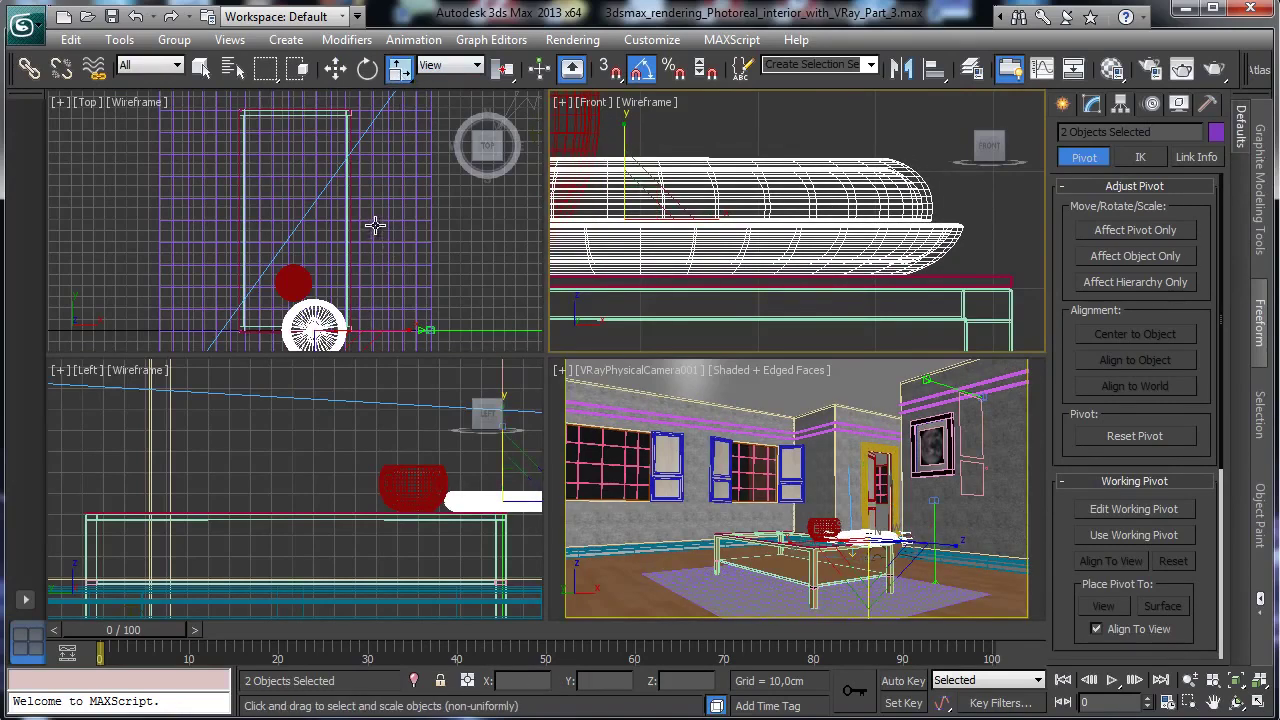
pyautogui.rightClick(375, 225)
pyautogui.moveTo(344, 300); pyautogui.dragTo(335, 343)
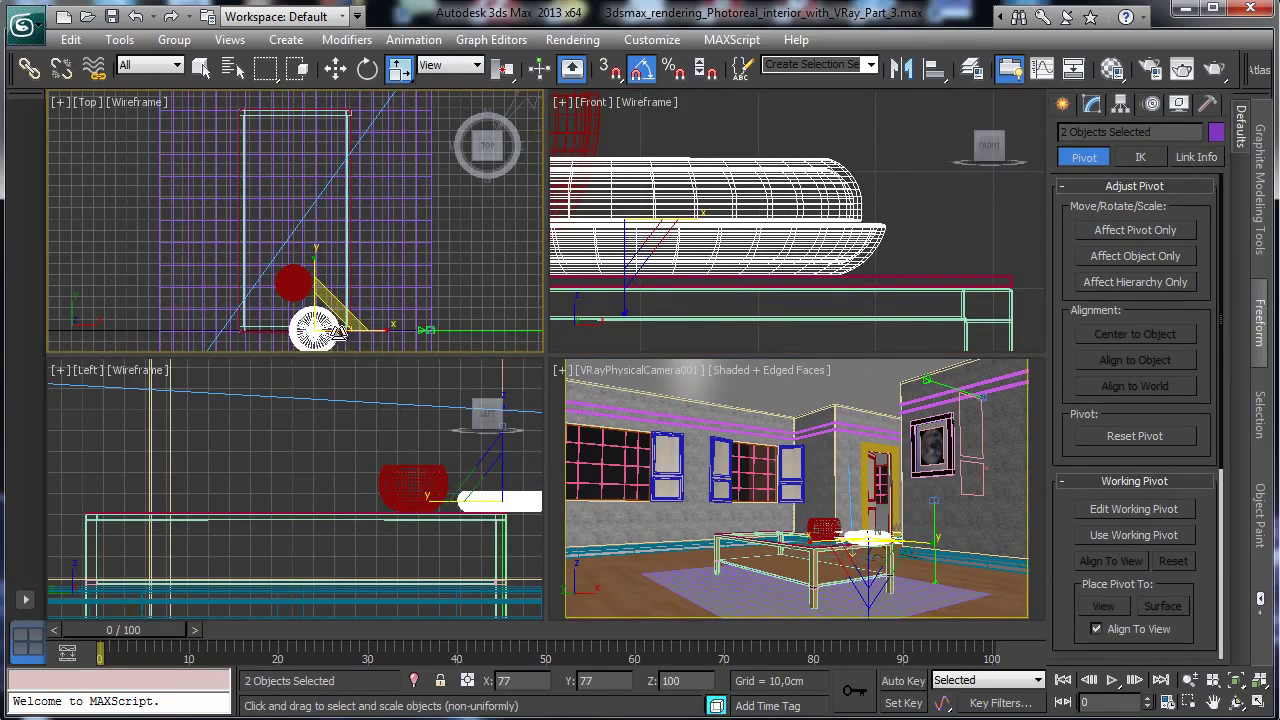
pyautogui.press('w')
pyautogui.hotkey('ctrl', 'z')
pyautogui.moveTo(360, 269); pyautogui.dragTo(310, 135)
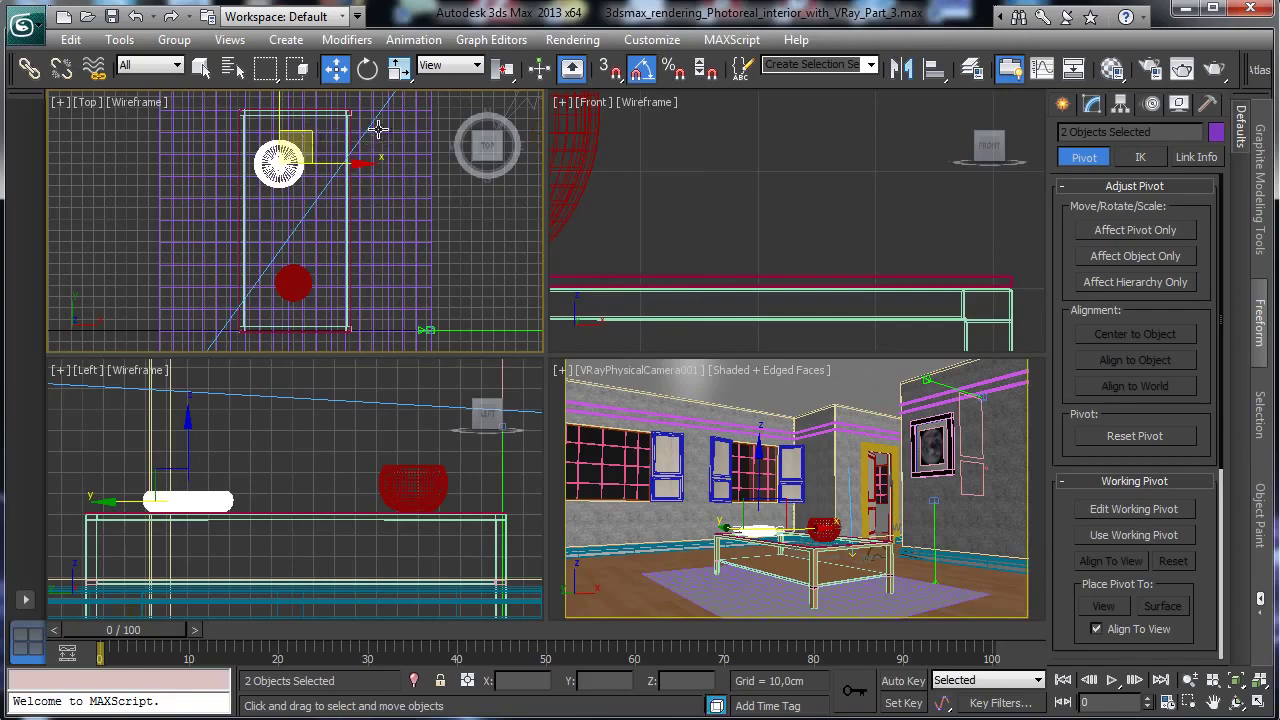
# Turn off edged faces in the maximized camera view and rotate the dish parts -20° about Z.
pyautogui.click(368, 67)
pyautogui.middleClick(913, 487)
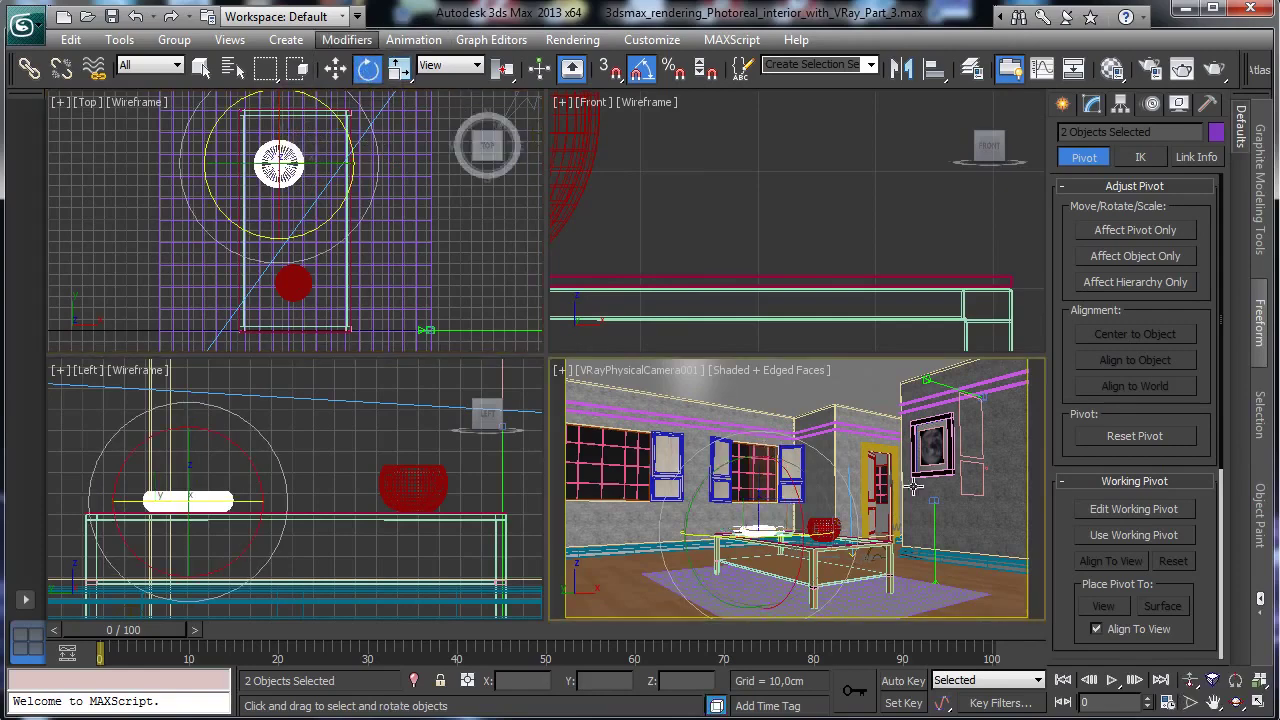
pyautogui.click(1259, 704)
pyautogui.click(290, 106)
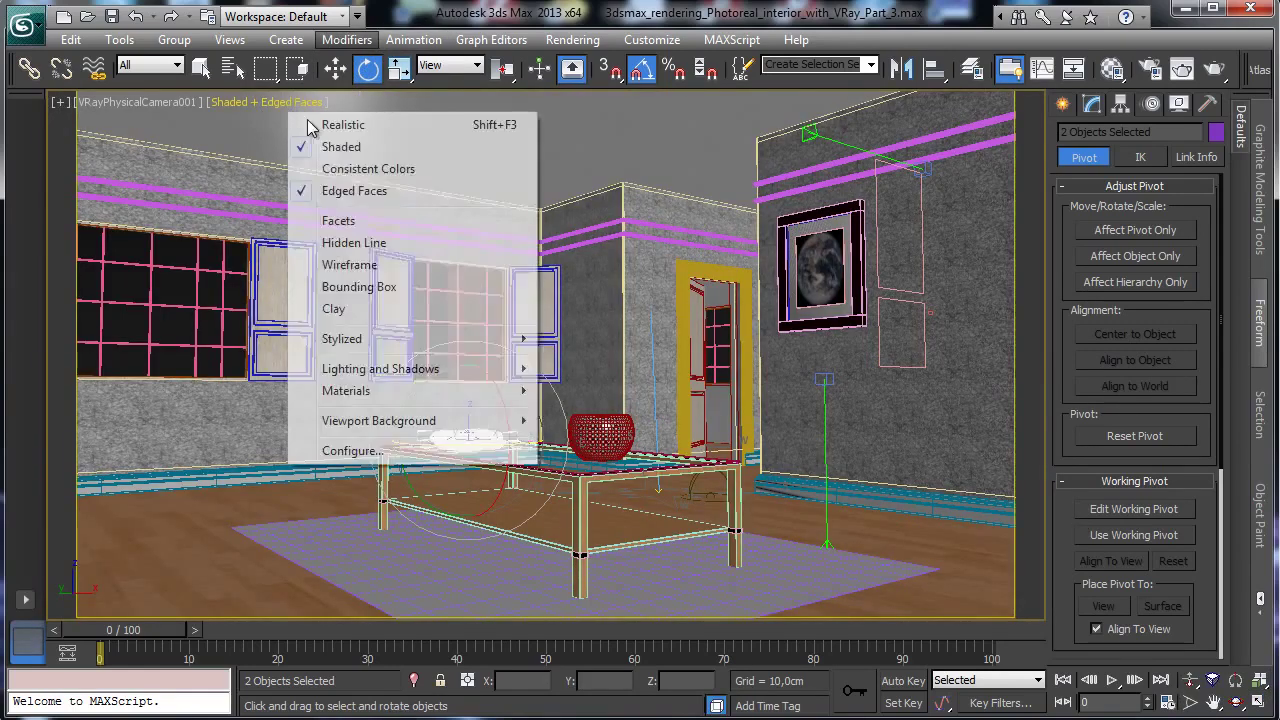
pyautogui.click(325, 189)
pyautogui.moveTo(500, 448); pyautogui.dragTo(510, 314)
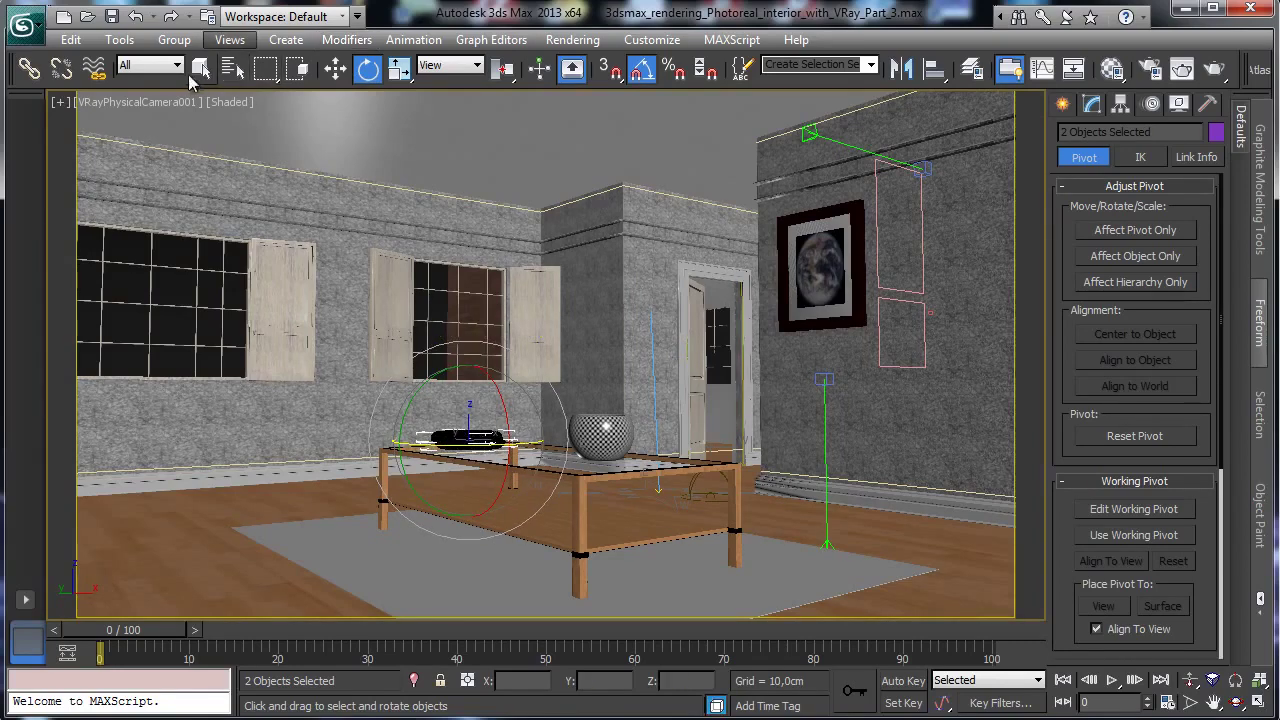
# Save the scene and return to the four-viewport layout.
pyautogui.click(201, 67)
pyautogui.click(111, 16)
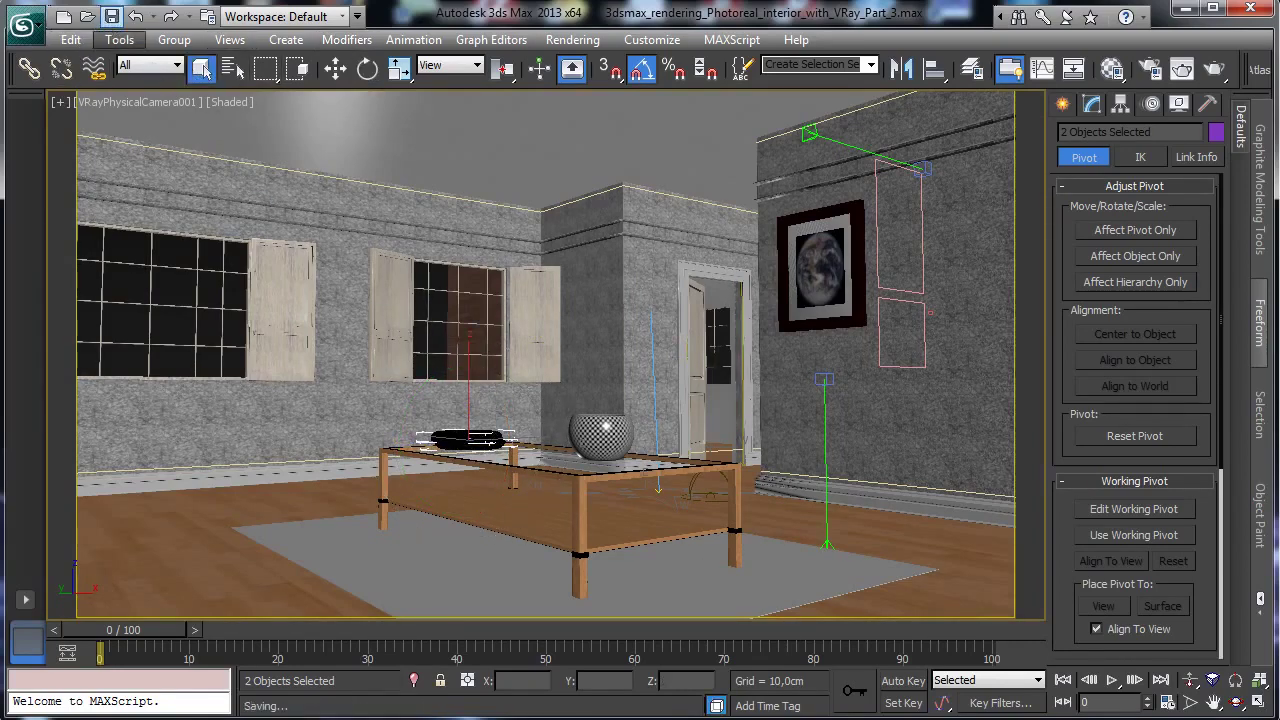
pyautogui.click(1258, 702)
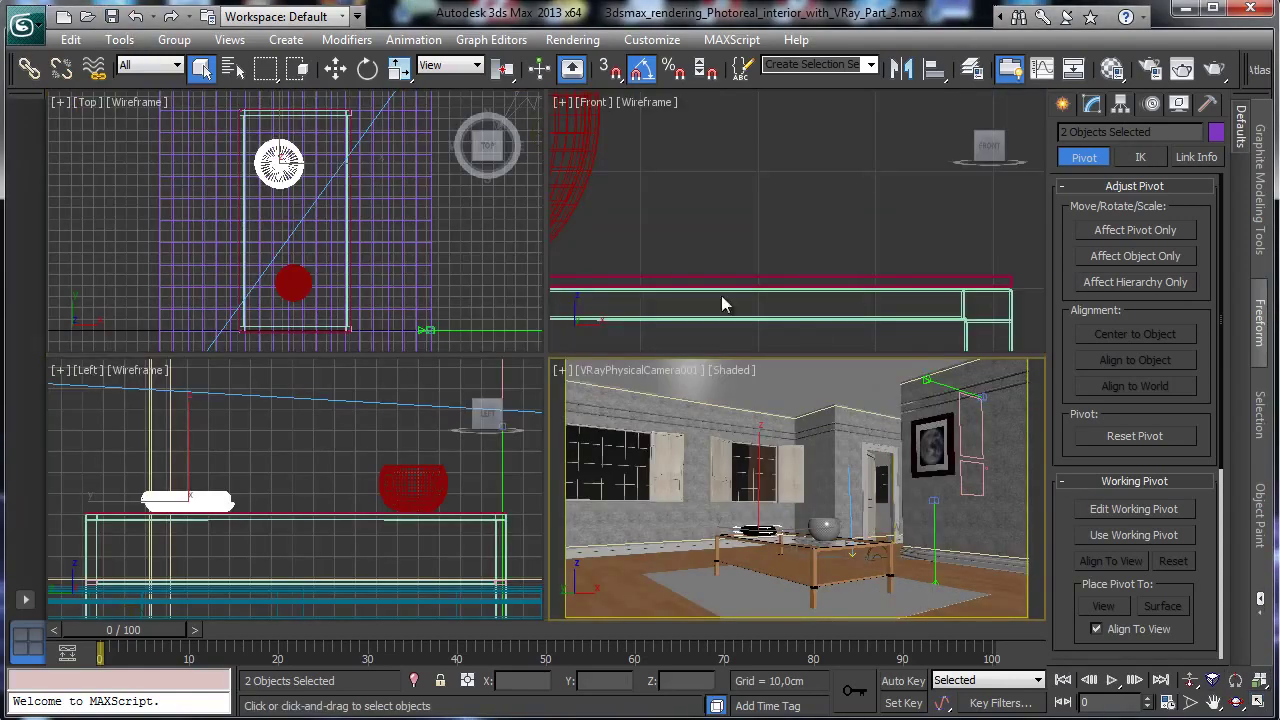
# Draw a three-point L-shaped line in the Front view.
pyautogui.click(1062, 104)
pyautogui.click(1090, 137)
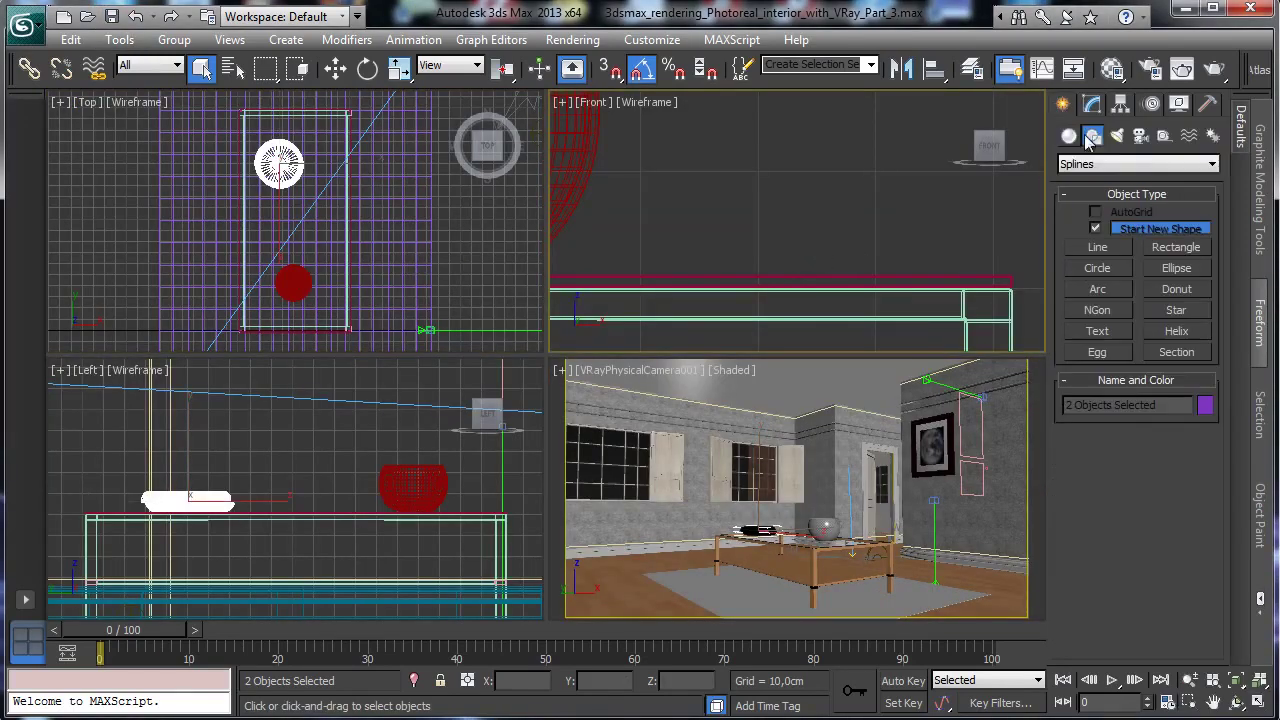
pyautogui.click(1100, 249)
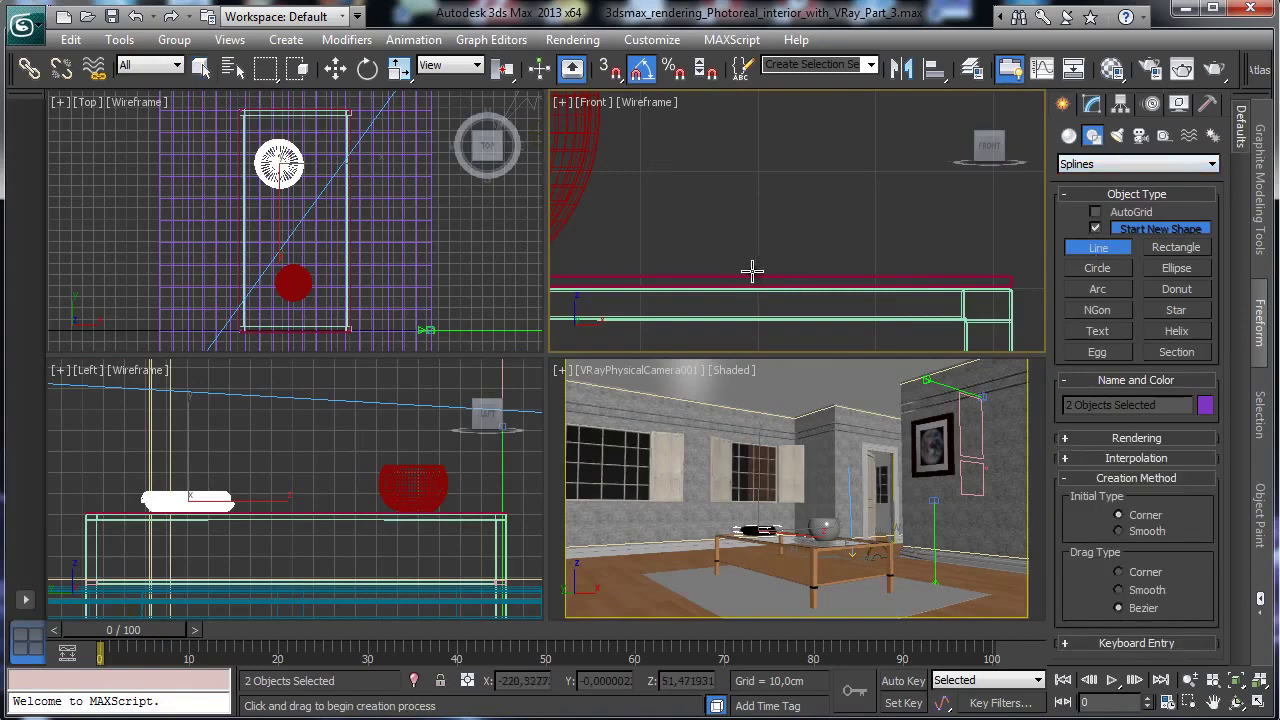
pyautogui.click(744, 273)
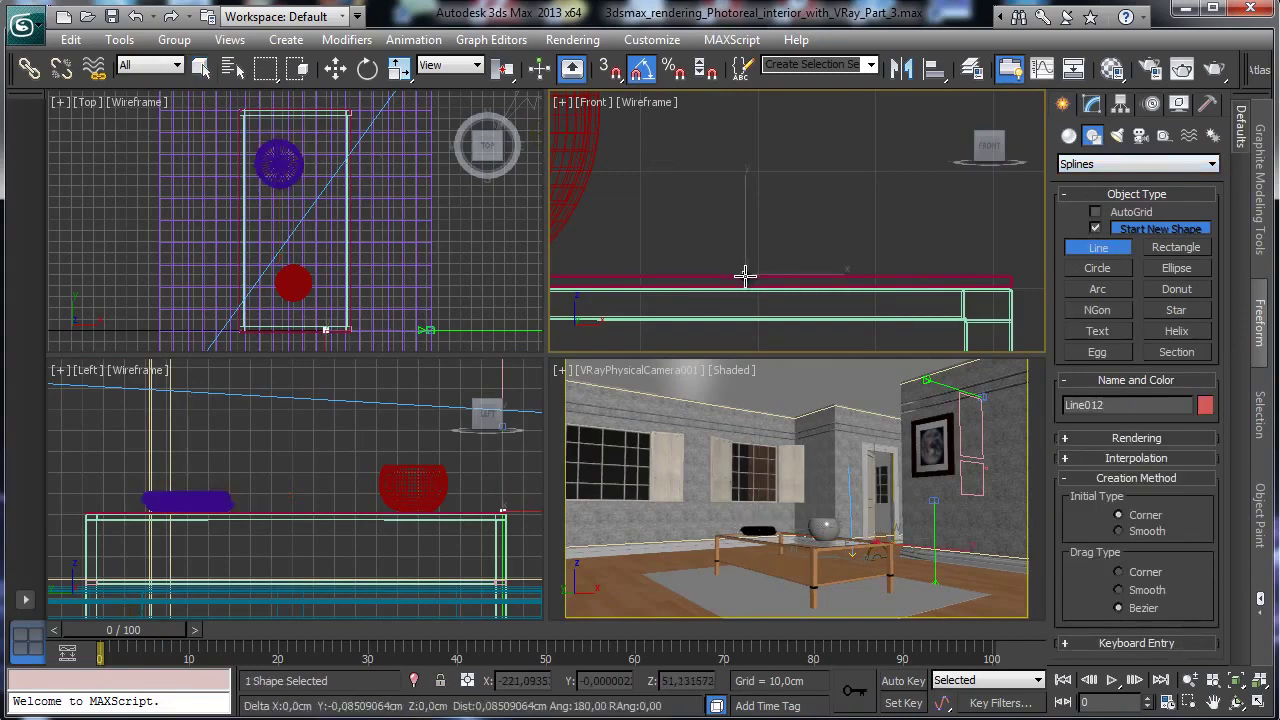
pyautogui.click(845, 272)
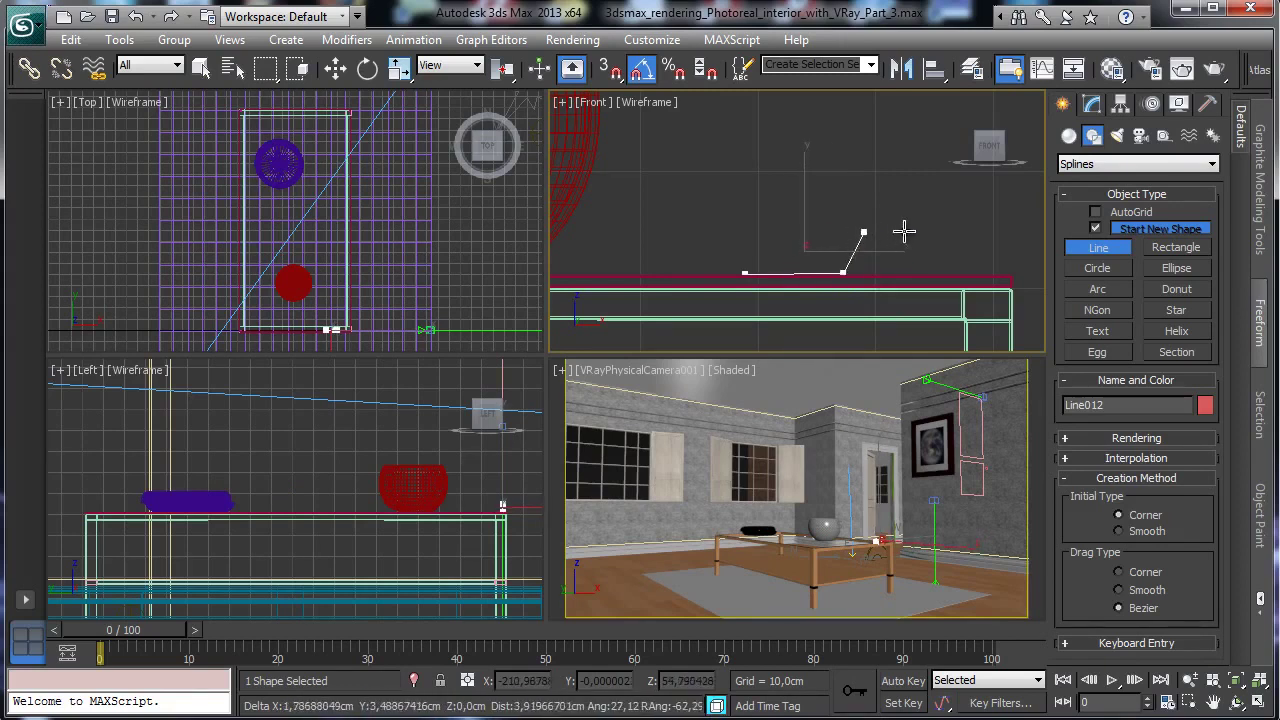
pyautogui.click(843, 240)
pyautogui.rightClick(843, 242)
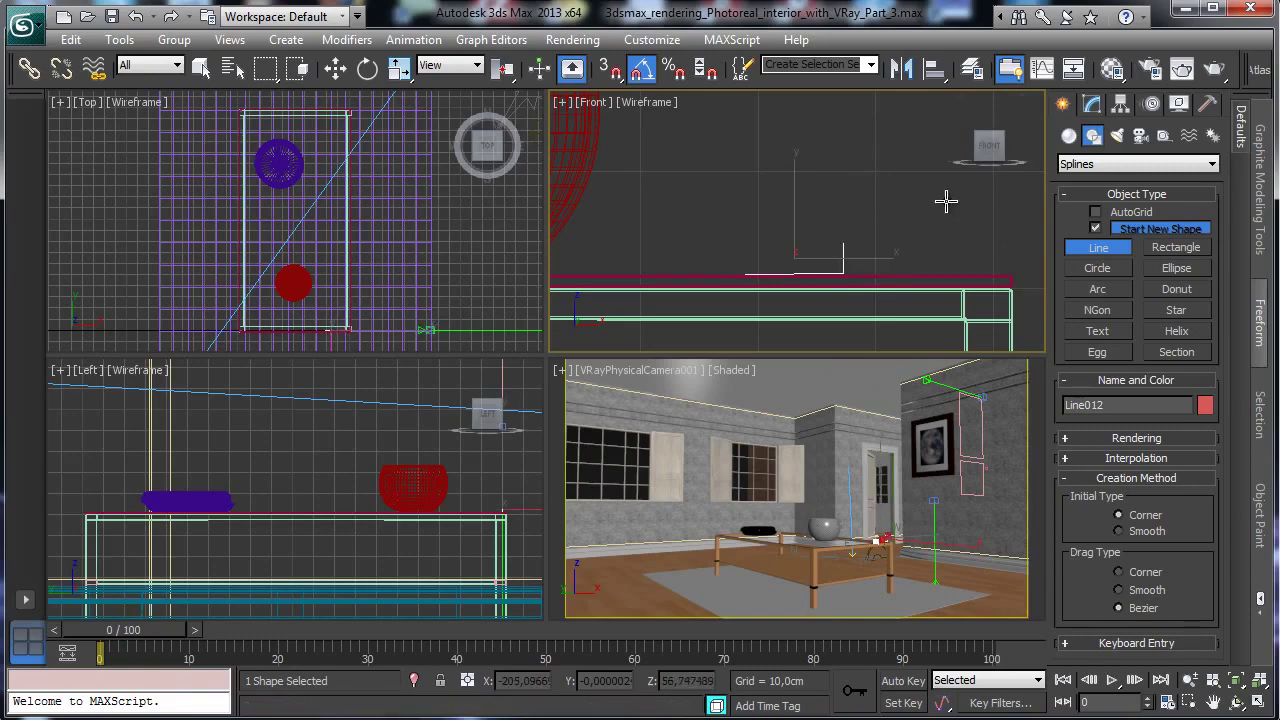
# Maximize the Front view and move the line's corner vertex to level the base.
pyautogui.click(1093, 108)
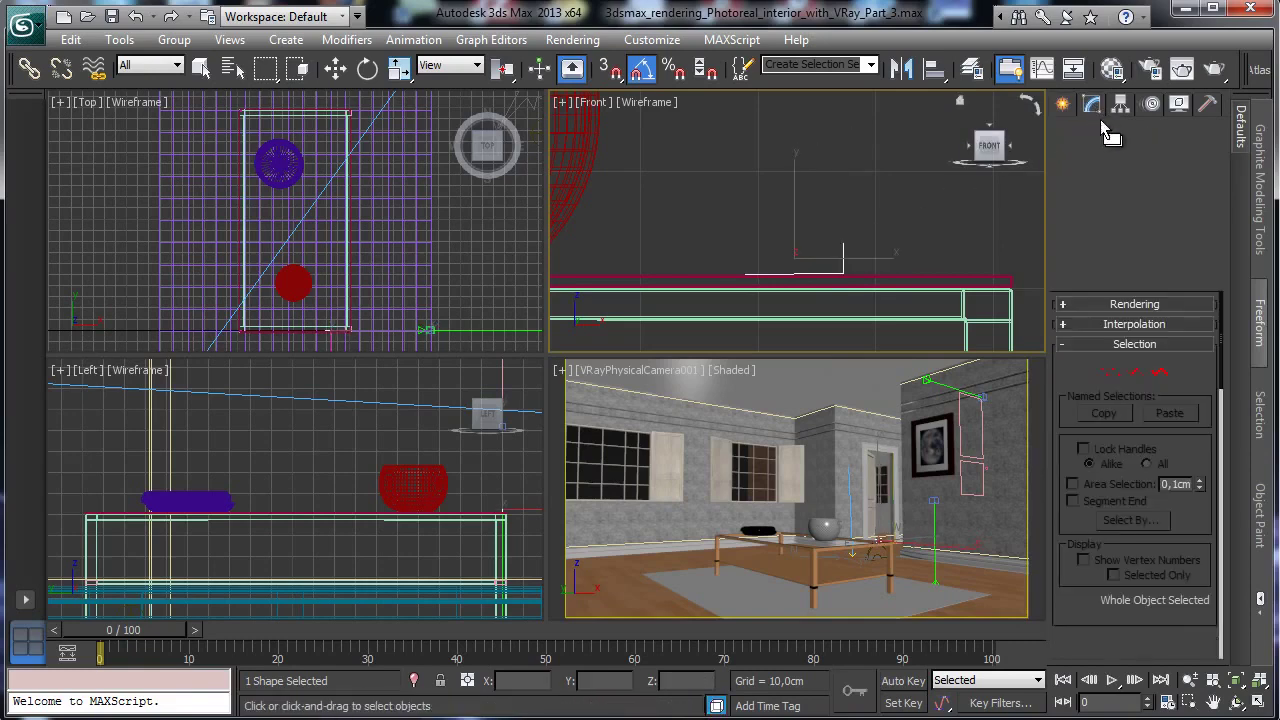
pyautogui.click(1237, 681)
pyautogui.hotkey('alt', 'w')
pyautogui.click(1110, 372)
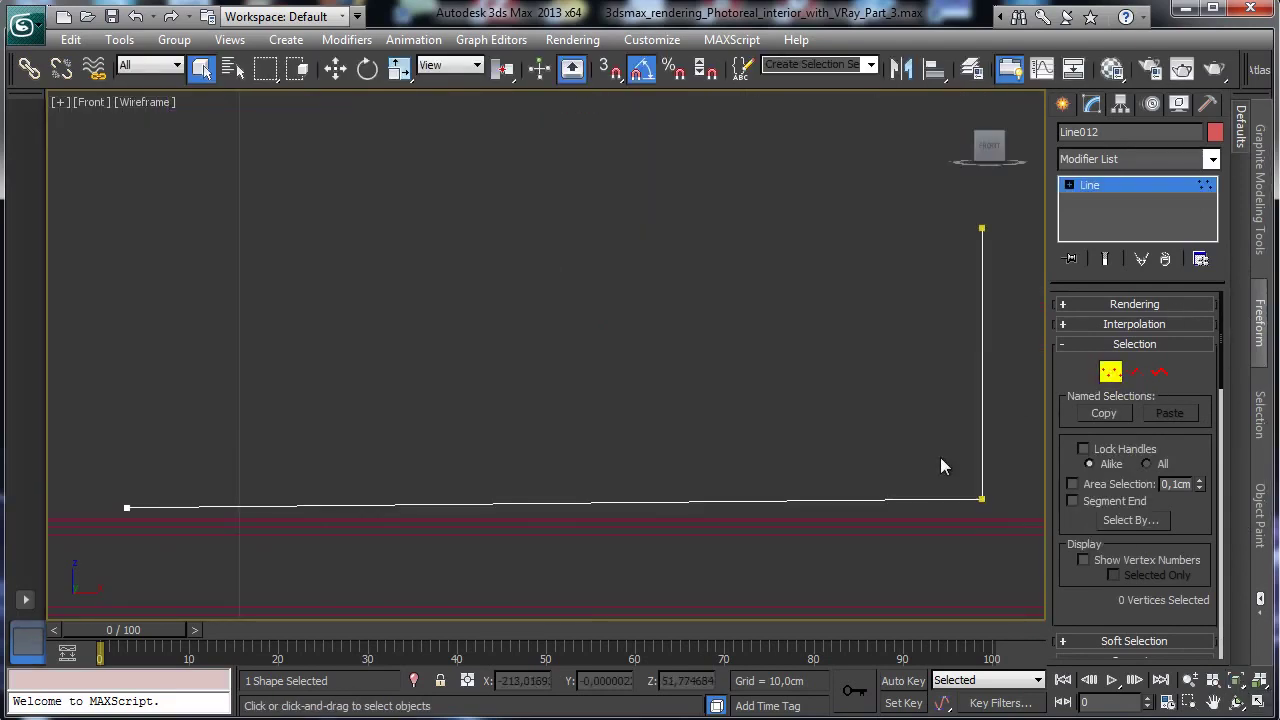
pyautogui.moveTo(940, 457); pyautogui.dragTo(992, 514)
pyautogui.press('w')
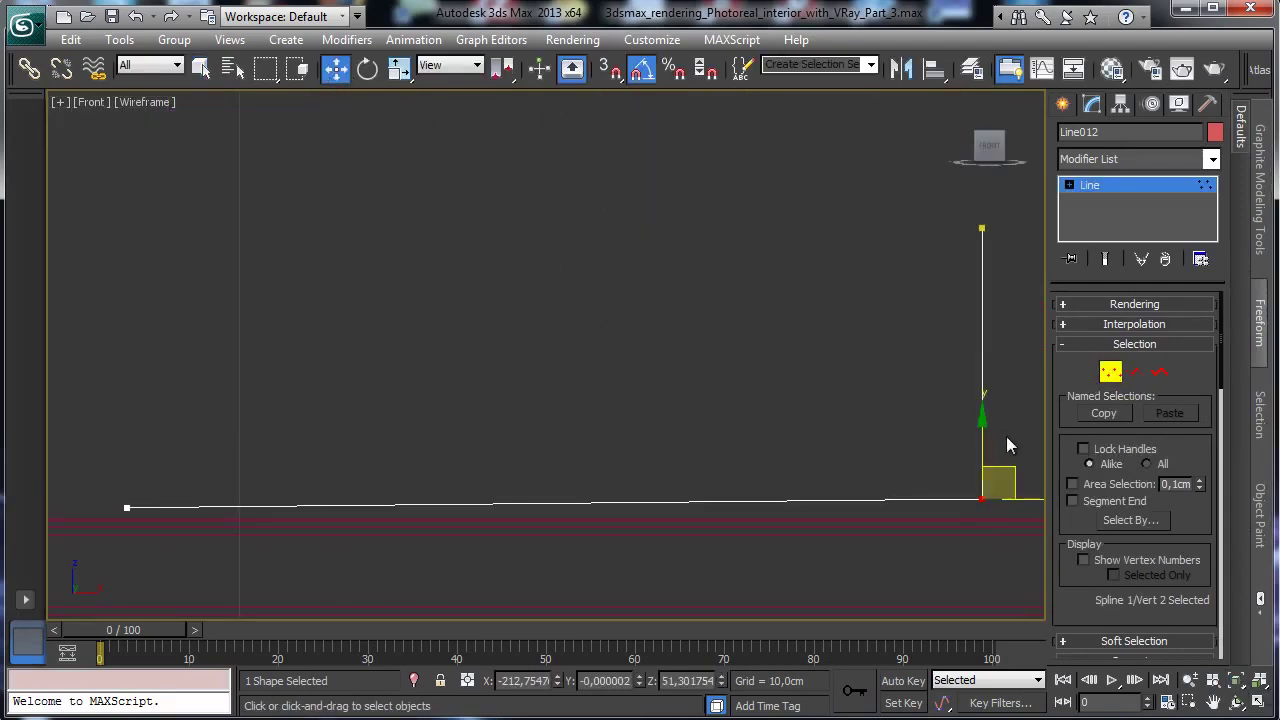
pyautogui.moveTo(983, 431); pyautogui.dragTo(983, 441)
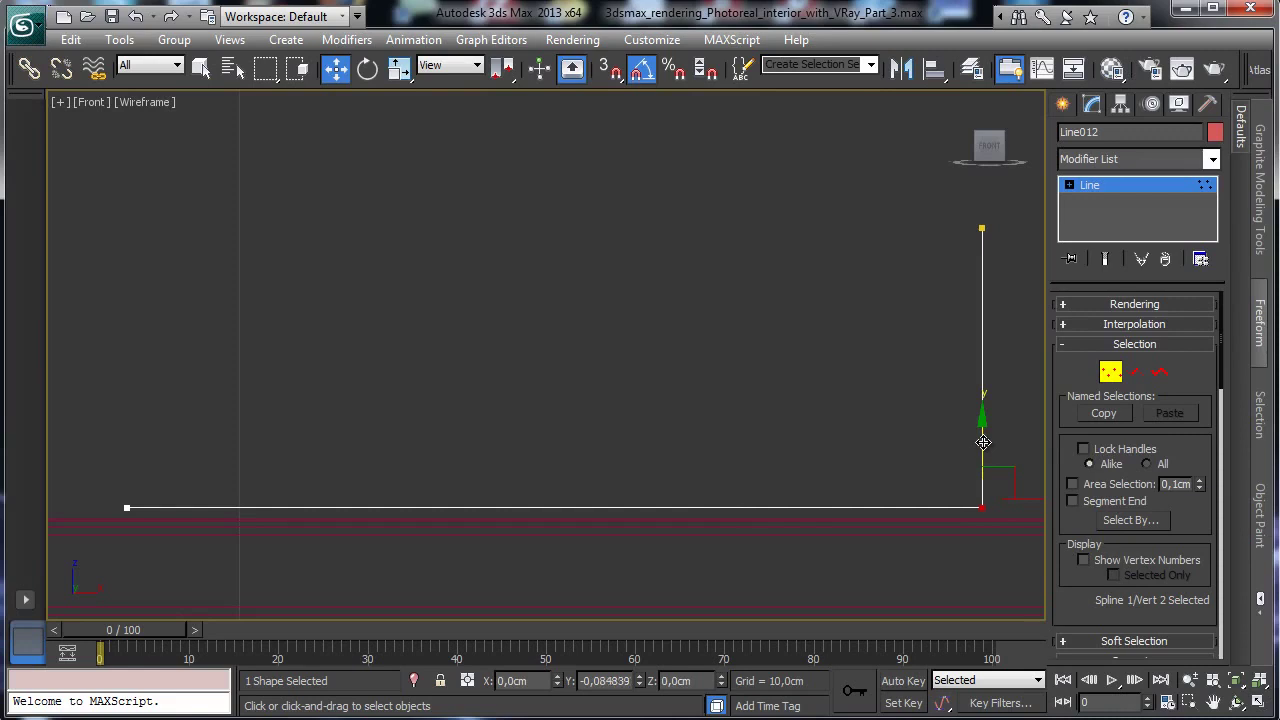
pyautogui.moveTo(984, 440); pyautogui.dragTo(982, 438)
# Refine the line, inserting ten extra vertices along its vertical side.
pyautogui.scroll(-4, 1180, 501)
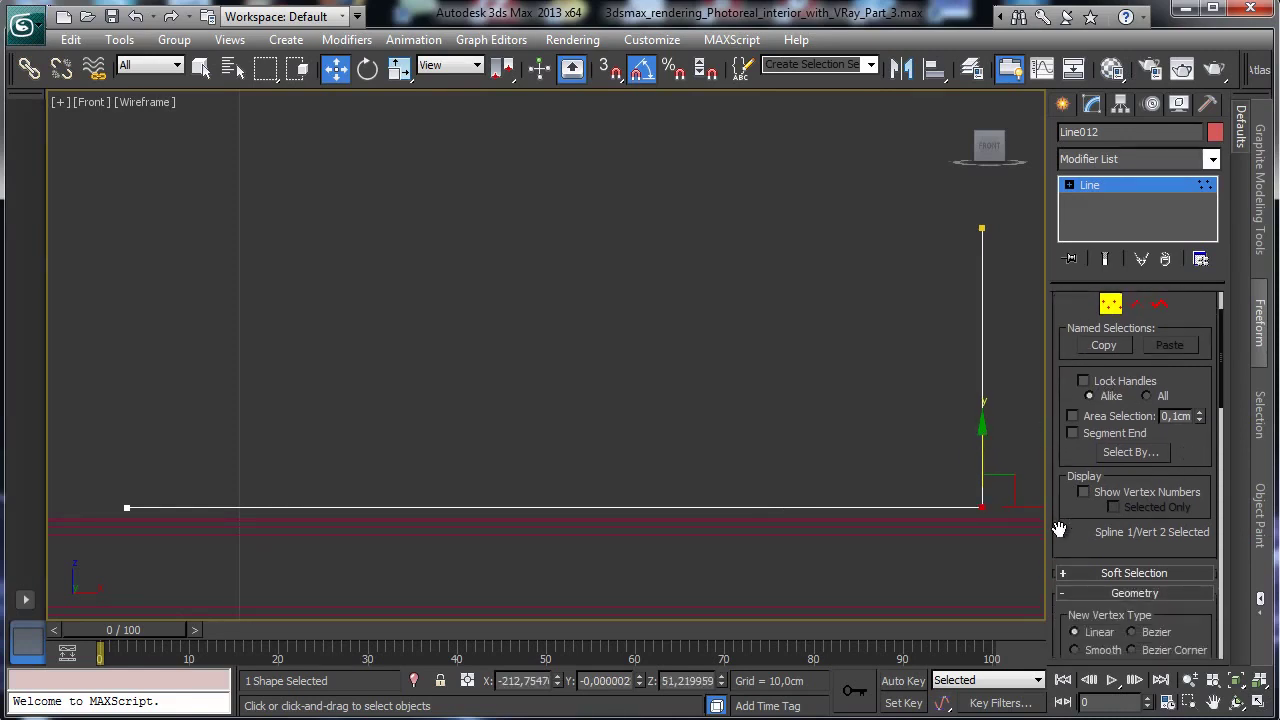
pyautogui.click(1095, 642)
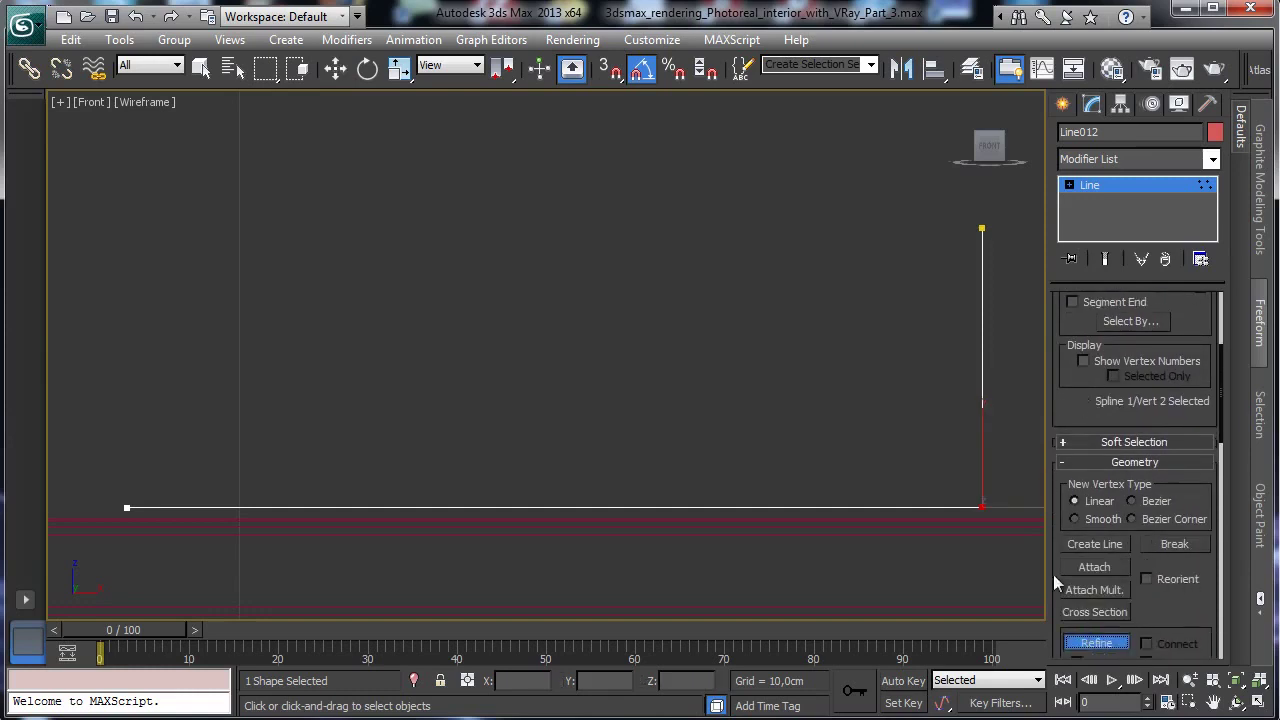
pyautogui.click(981, 482)
pyautogui.click(981, 459)
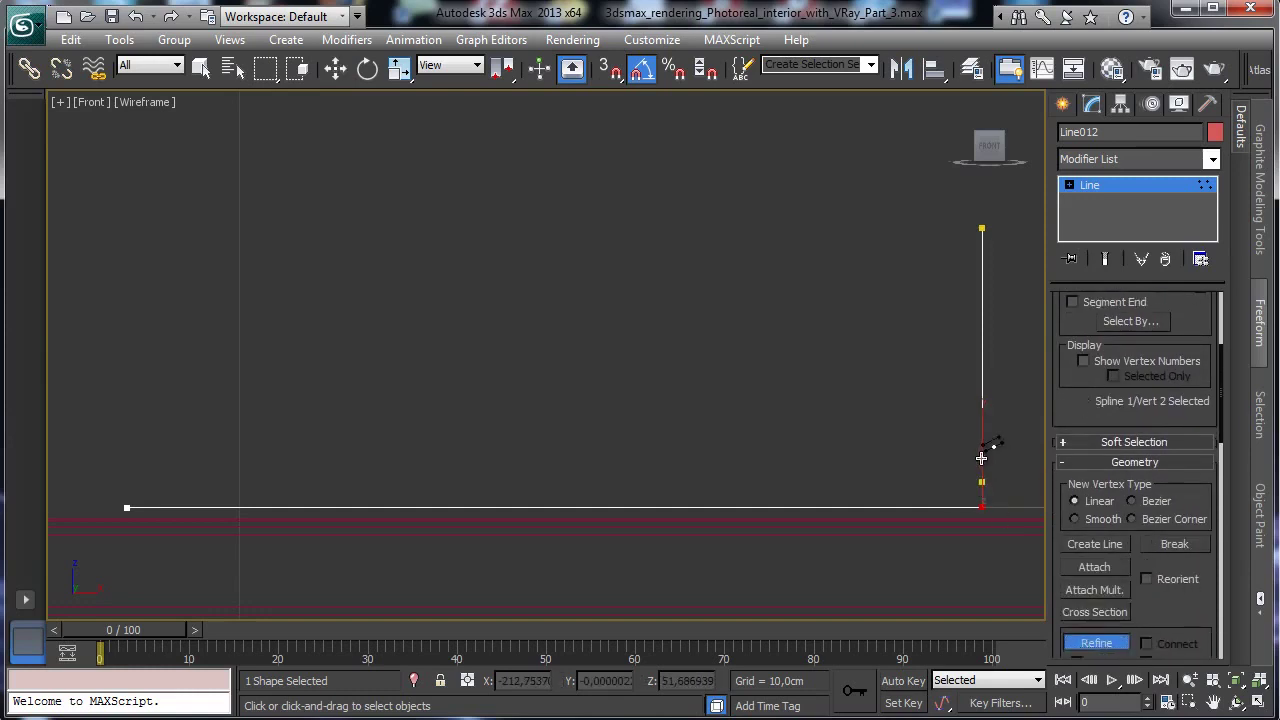
pyautogui.click(981, 260)
pyautogui.click(981, 245)
pyautogui.click(981, 282)
pyautogui.click(981, 294)
pyautogui.click(981, 305)
pyautogui.click(981, 428)
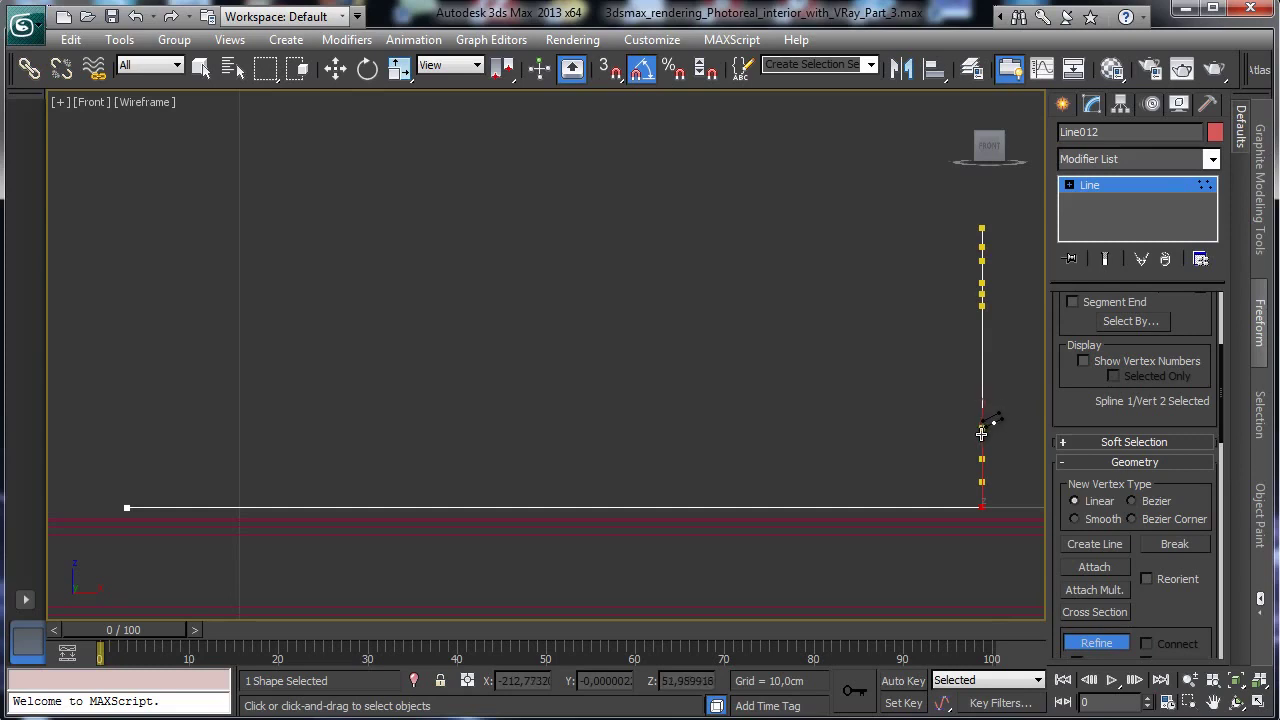
pyautogui.click(981, 436)
pyautogui.click(981, 445)
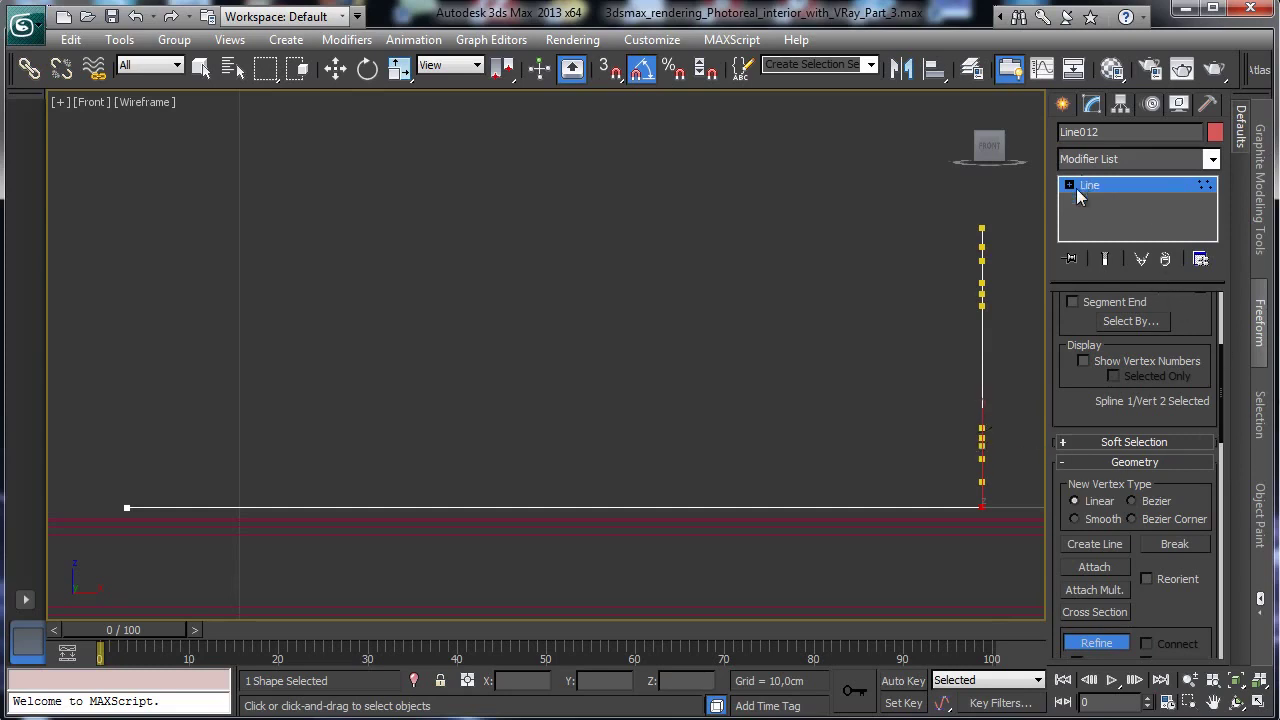
pyautogui.scroll(3, 1199, 321)
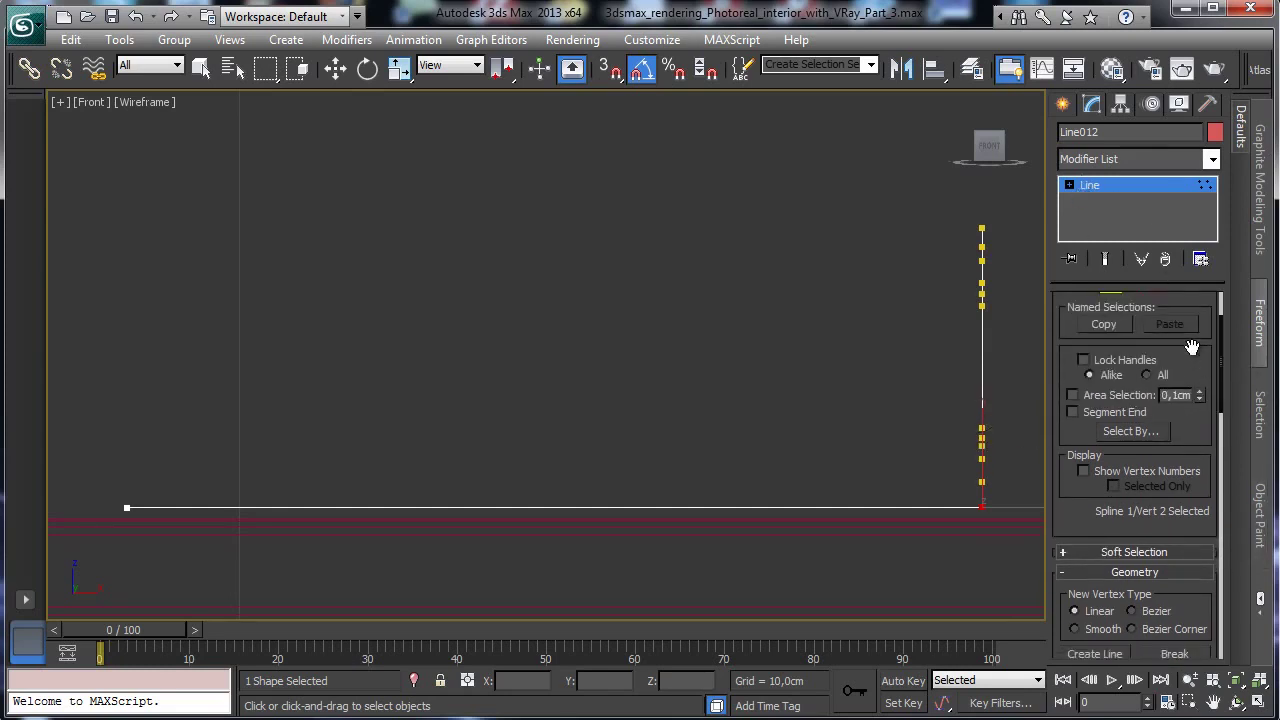
pyautogui.scroll(-5, 1111, 337)
# Move the lower vertices on the line's vertical side outward to form a small notch near the base.
pyautogui.press('w')
pyautogui.click(957, 484)
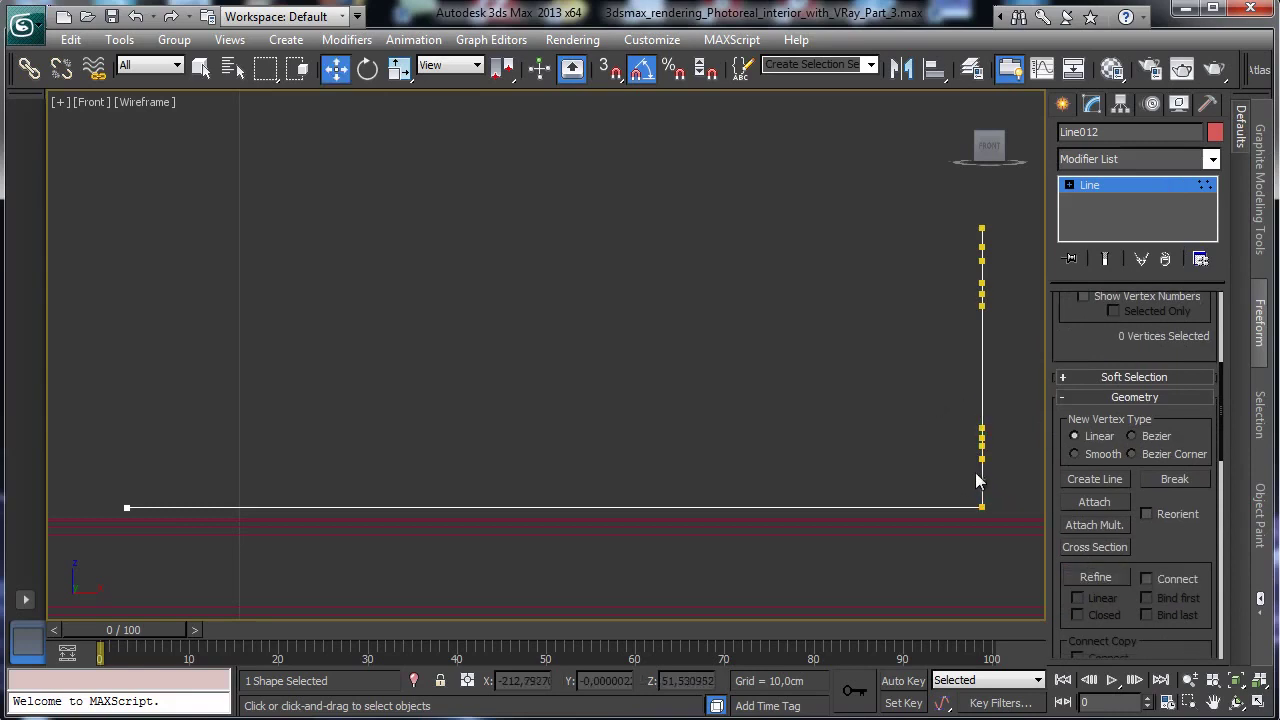
pyautogui.moveTo(995, 492); pyautogui.dragTo(994, 493)
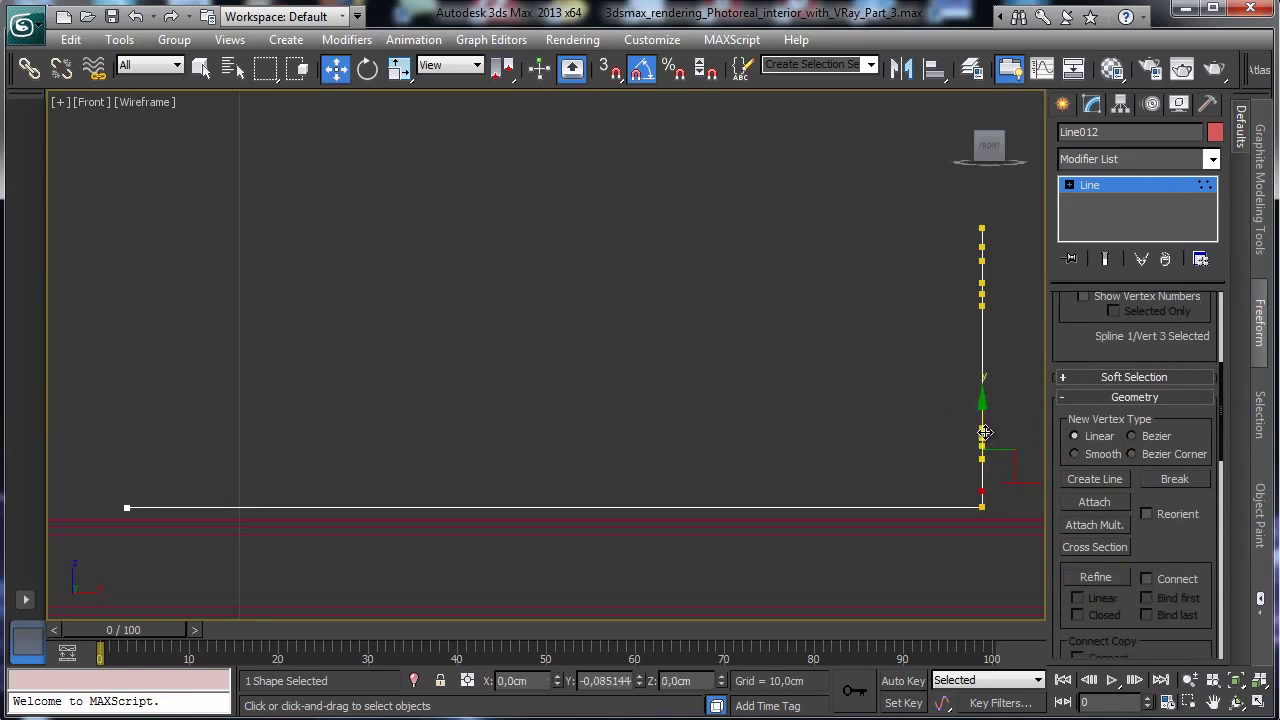
pyautogui.moveTo(985, 432); pyautogui.dragTo(975, 445)
pyautogui.click(986, 437)
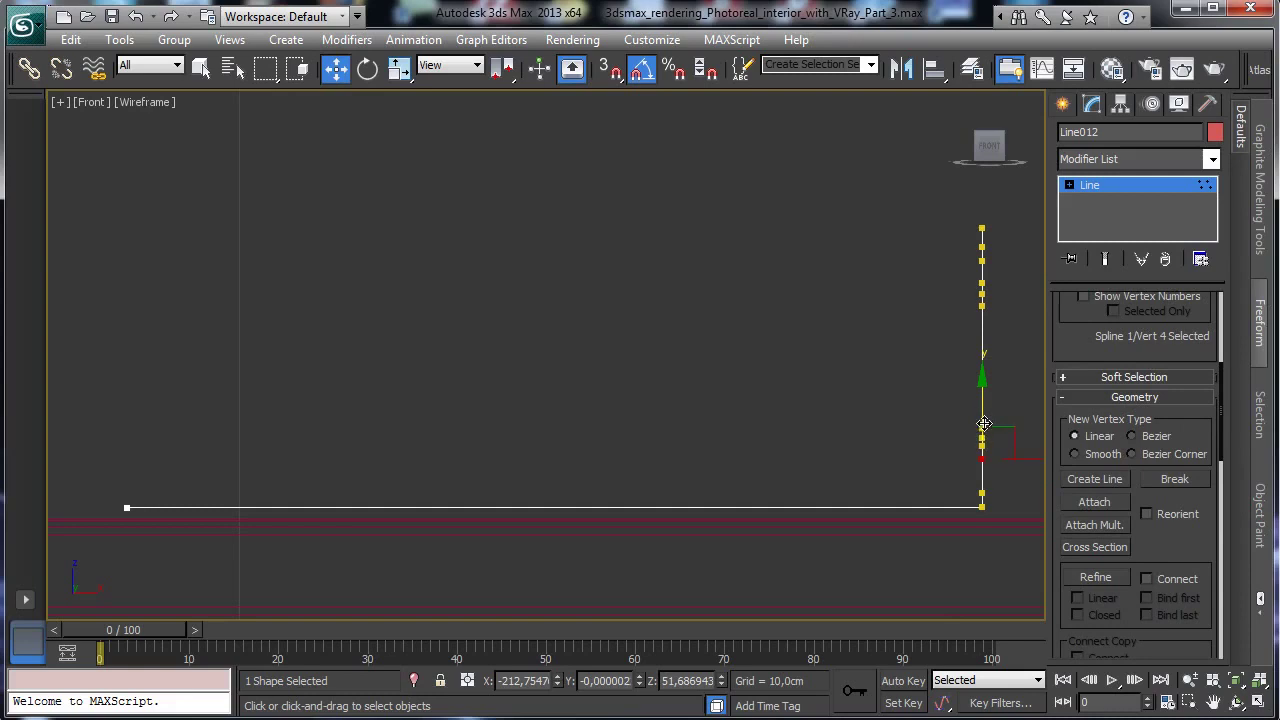
pyautogui.moveTo(986, 437); pyautogui.dragTo(958, 495)
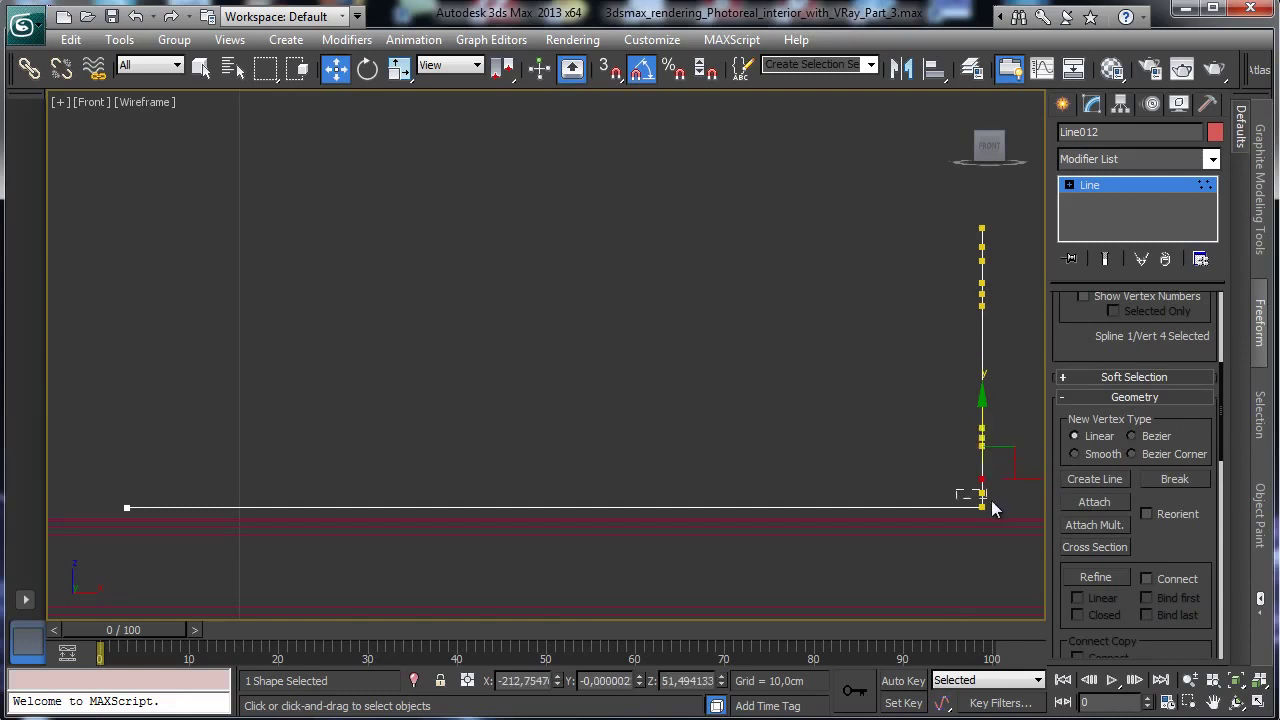
pyautogui.click(984, 494)
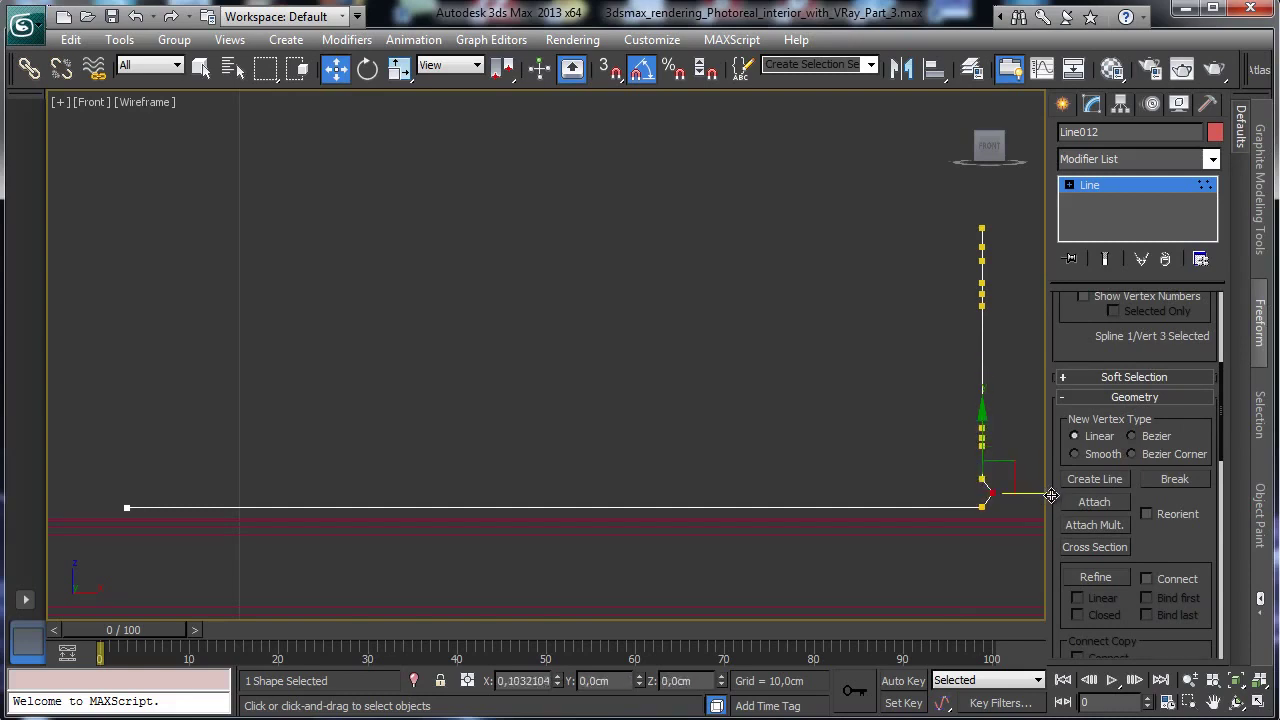
pyautogui.click(968, 432)
pyautogui.click(981, 438)
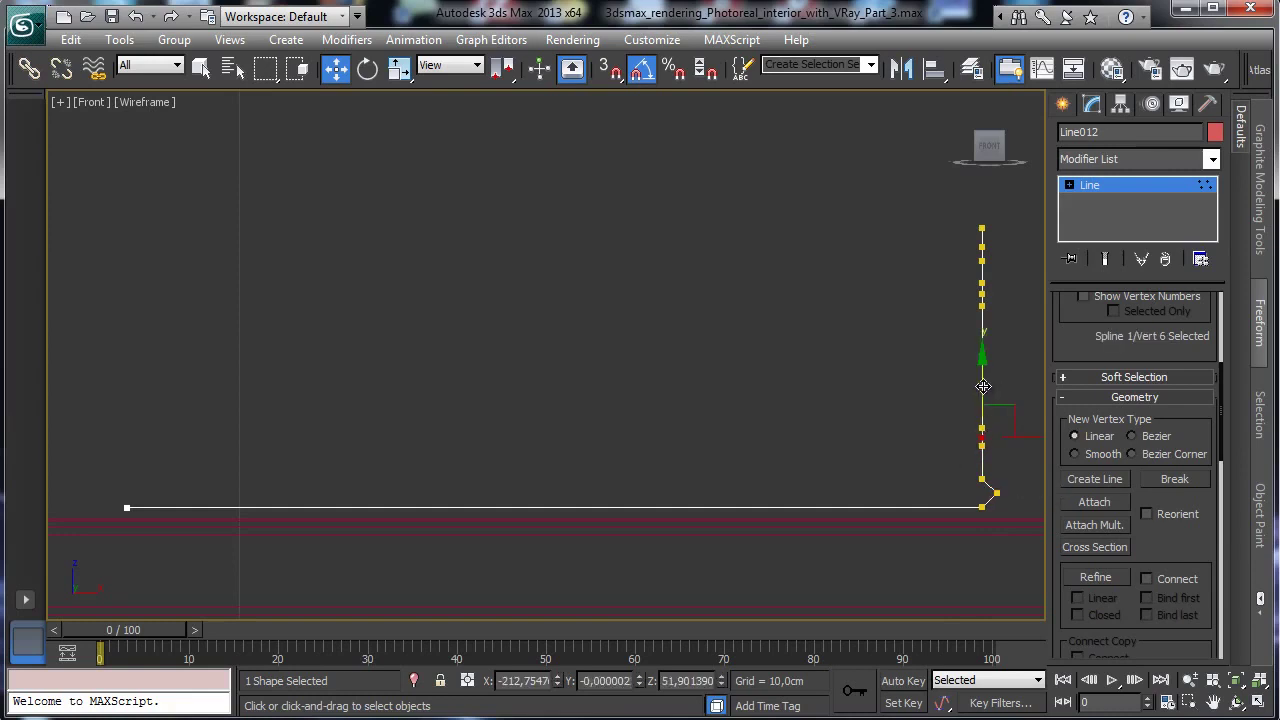
pyautogui.moveTo(983, 386); pyautogui.dragTo(1005, 466)
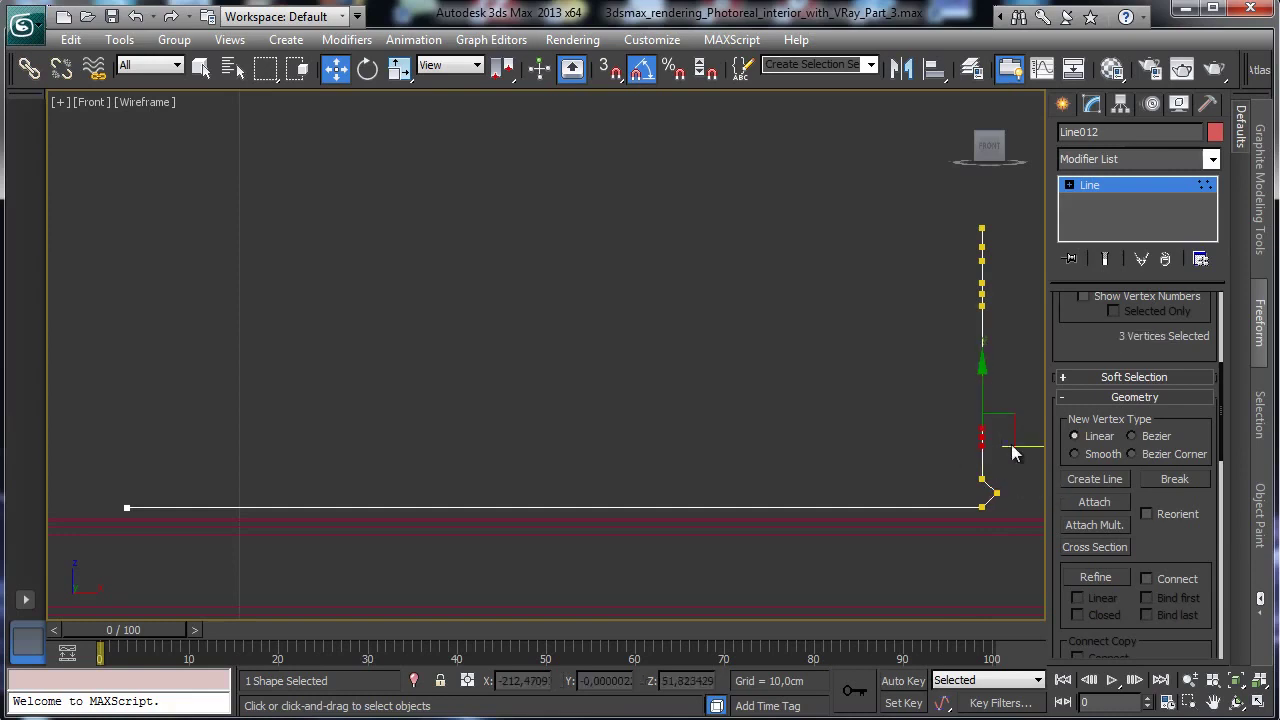
pyautogui.moveTo(982, 382); pyautogui.dragTo(988, 393)
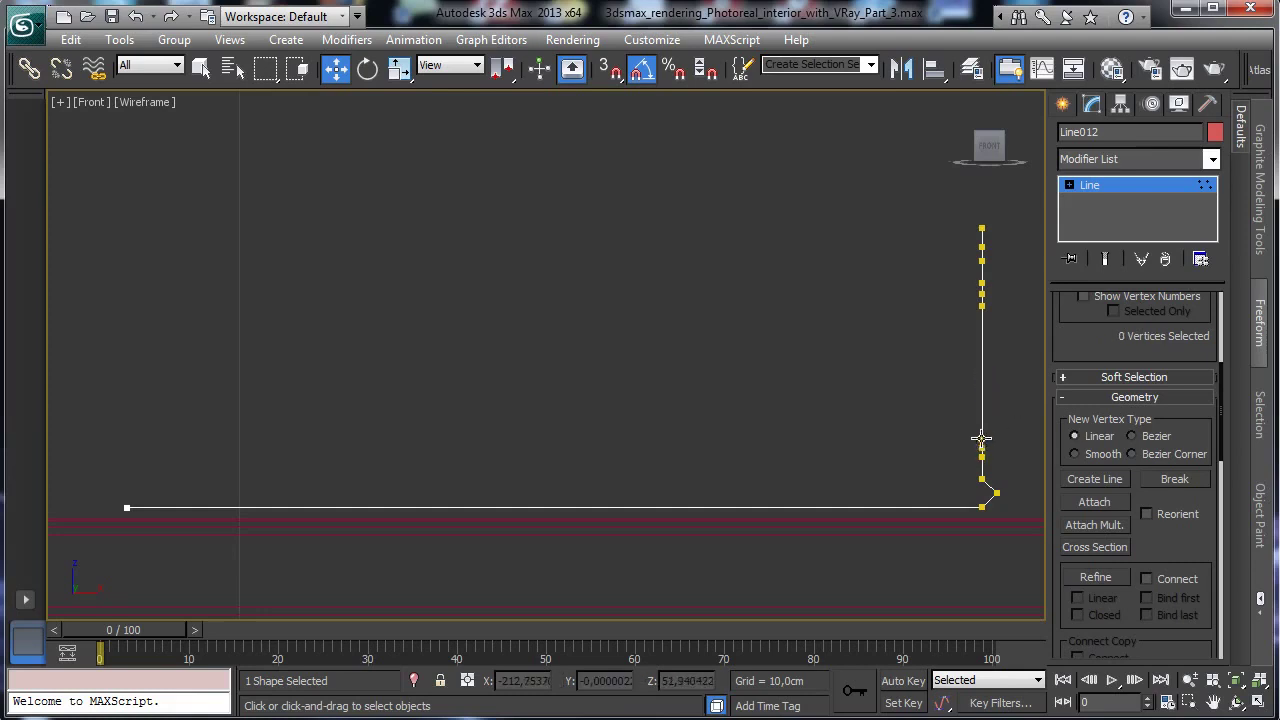
pyautogui.click(981, 440)
pyautogui.moveTo(1024, 452); pyautogui.dragTo(1021, 450)
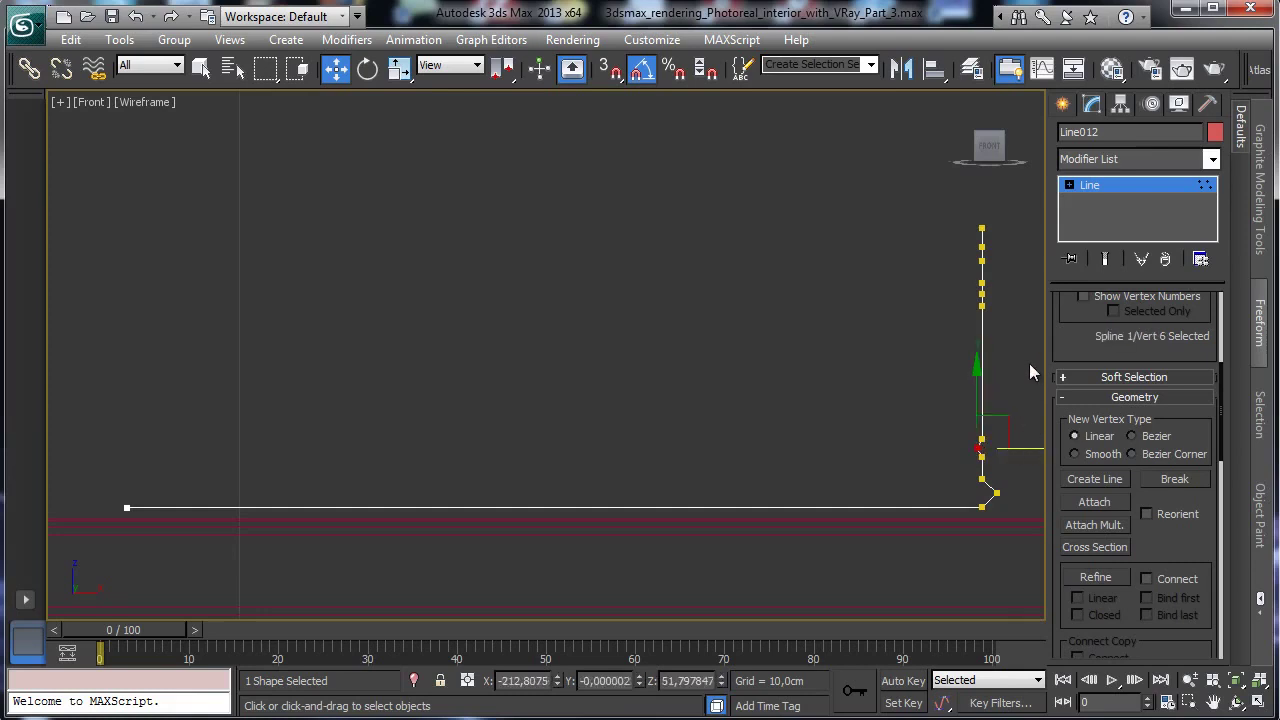
# Shift the top vertices to form the upper kink, then select all the kink vertices.
pyautogui.click(982, 245)
pyautogui.moveTo(984, 202); pyautogui.dragTo(987, 197)
pyautogui.click(982, 260)
pyautogui.click(982, 245)
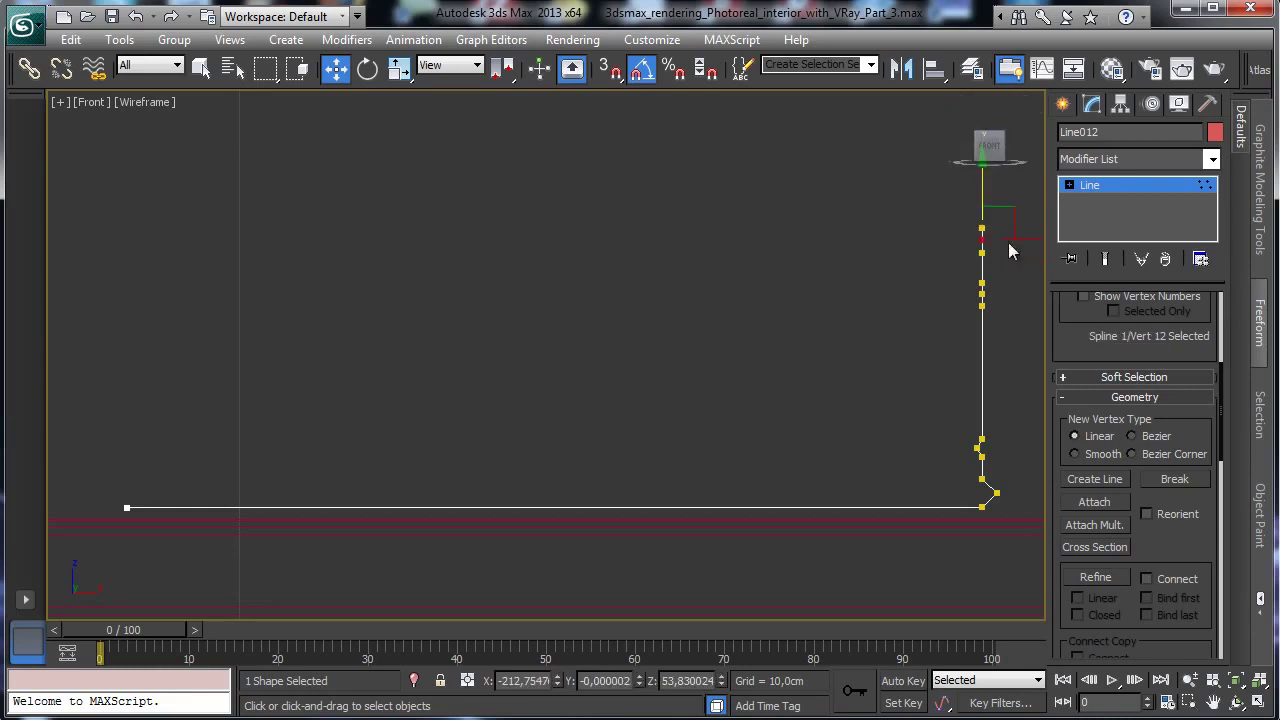
pyautogui.moveTo(1008, 241); pyautogui.dragTo(1029, 244)
pyautogui.click(981, 293)
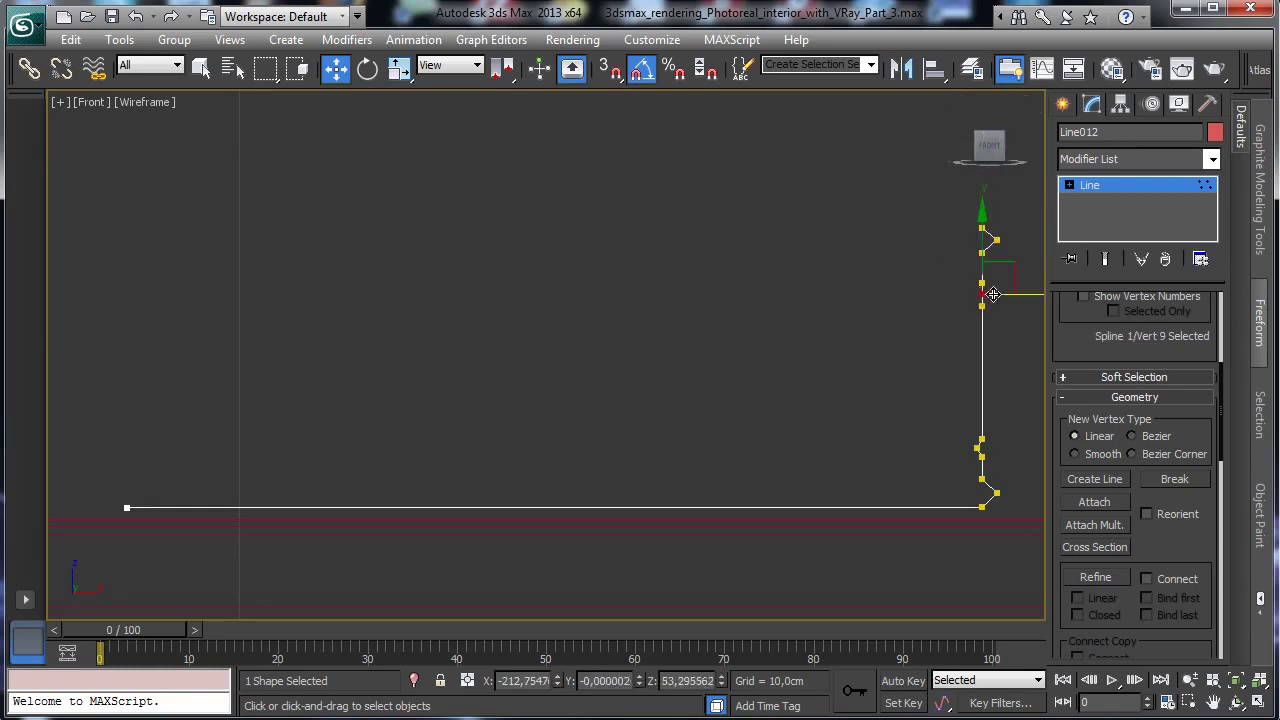
pyautogui.moveTo(1019, 299); pyautogui.dragTo(1014, 298)
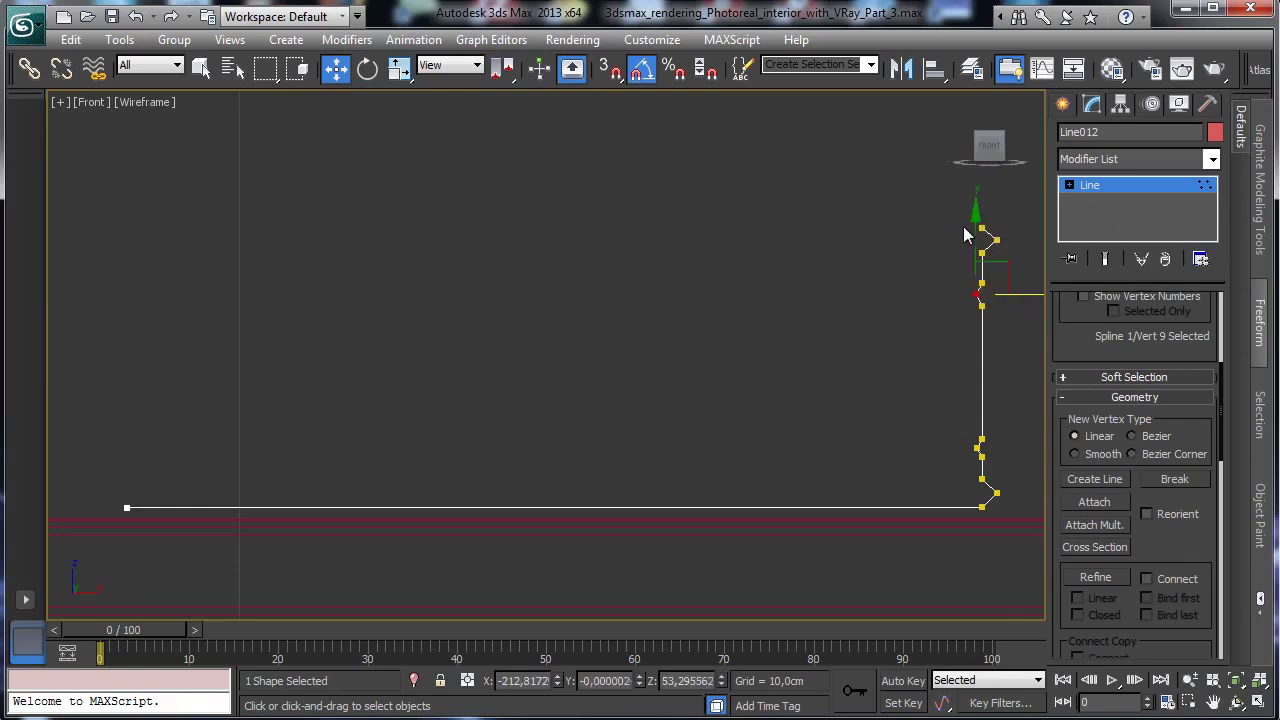
pyautogui.moveTo(963, 235); pyautogui.dragTo(1016, 301)
pyautogui.hotkey('ctrl', 'a')
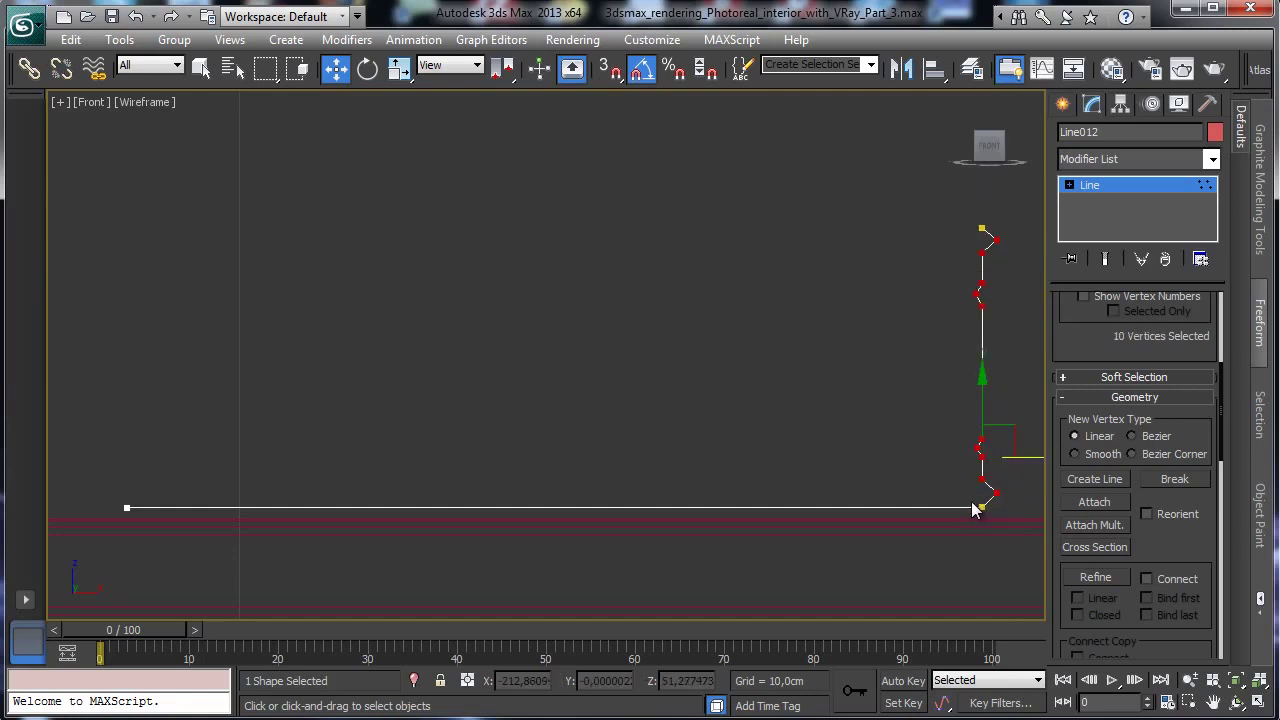
pyautogui.keyDown('ctrl'); pyautogui.click(982, 509); pyautogui.keyUp('ctrl')
# Fillet the selected kink vertices of Line012 into small rounded curves and leave Vertex mode.
pyautogui.scroll(-3, 1200, 480)
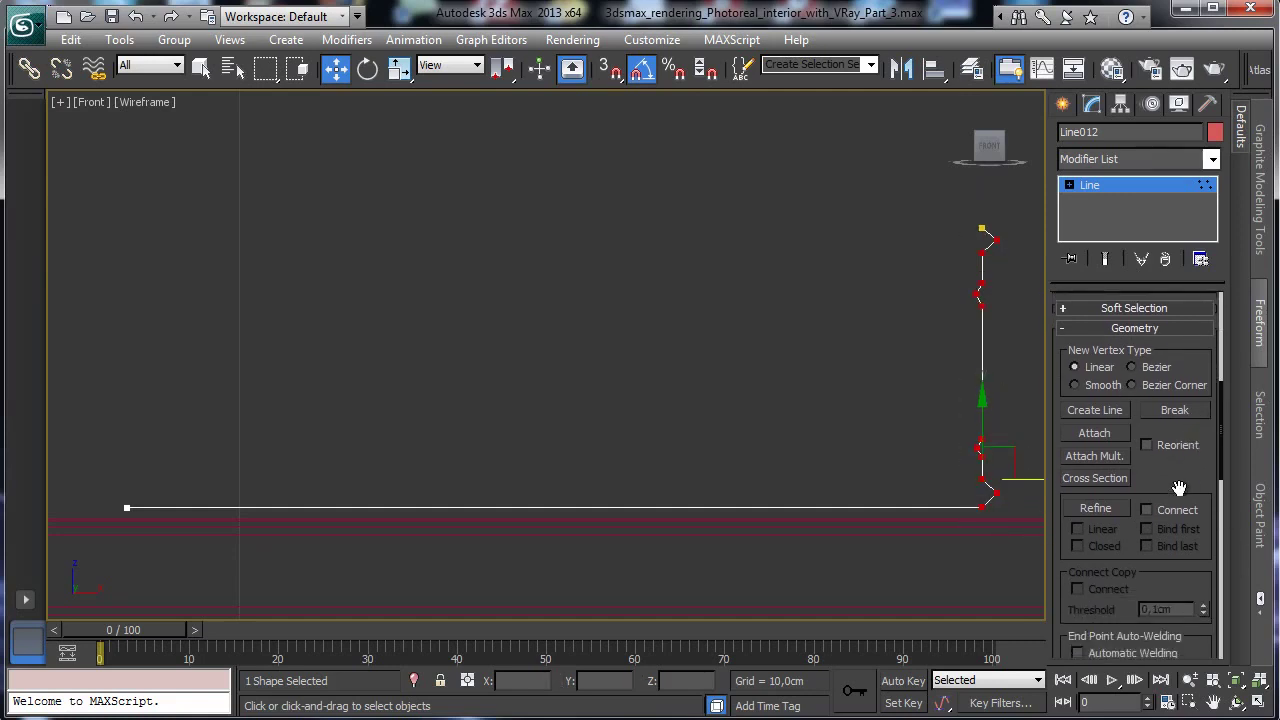
pyautogui.scroll(-5, 1179, 488)
pyautogui.click(1095, 577)
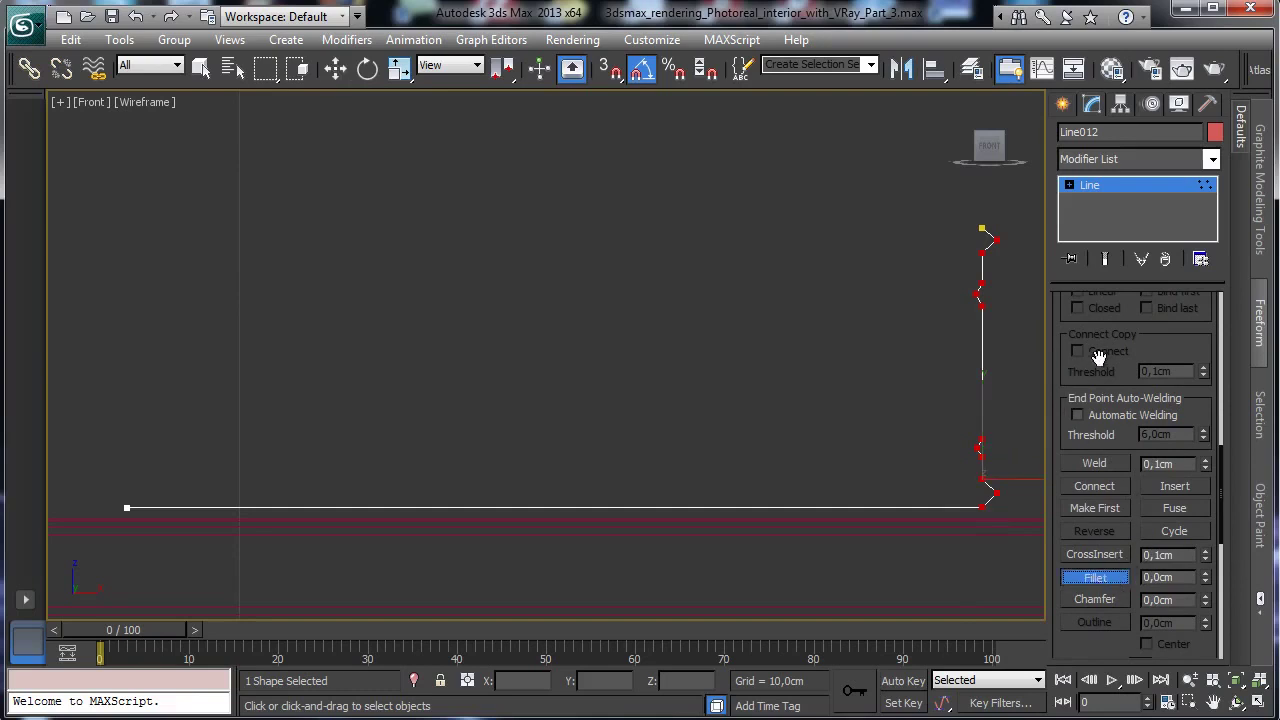
pyautogui.moveTo(992, 492); pyautogui.dragTo(1006, 491)
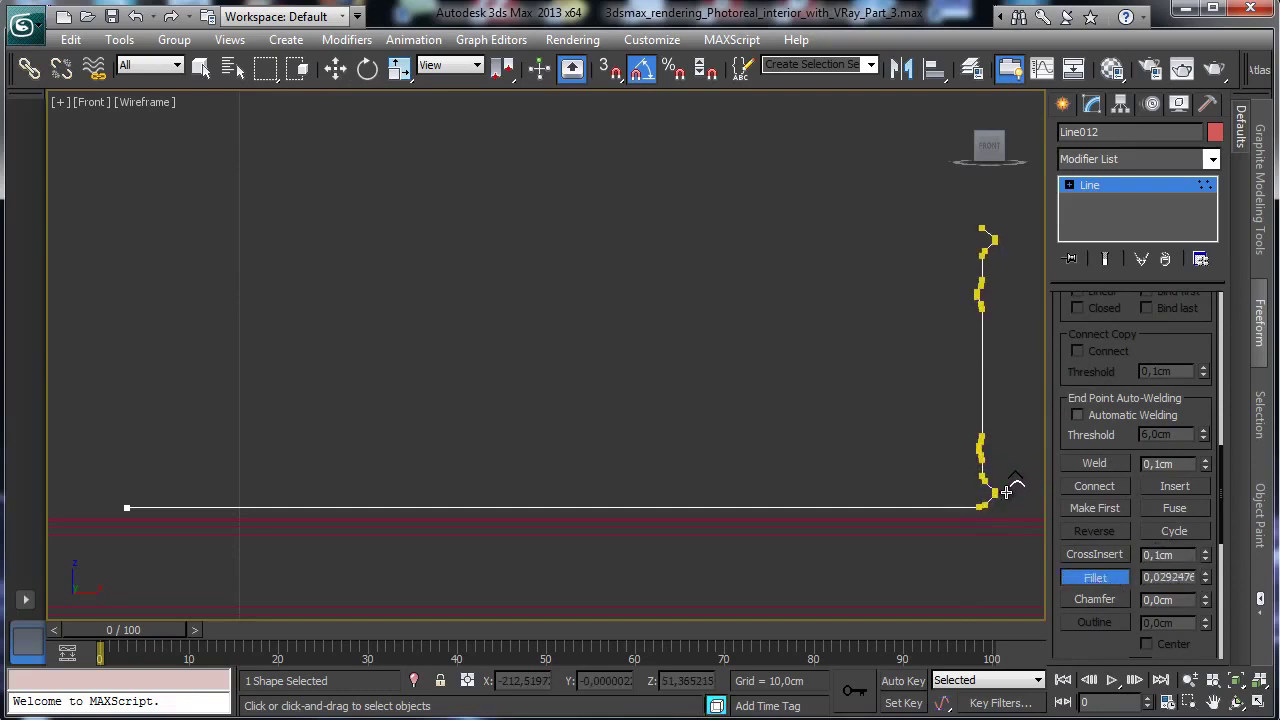
pyautogui.click(1110, 190)
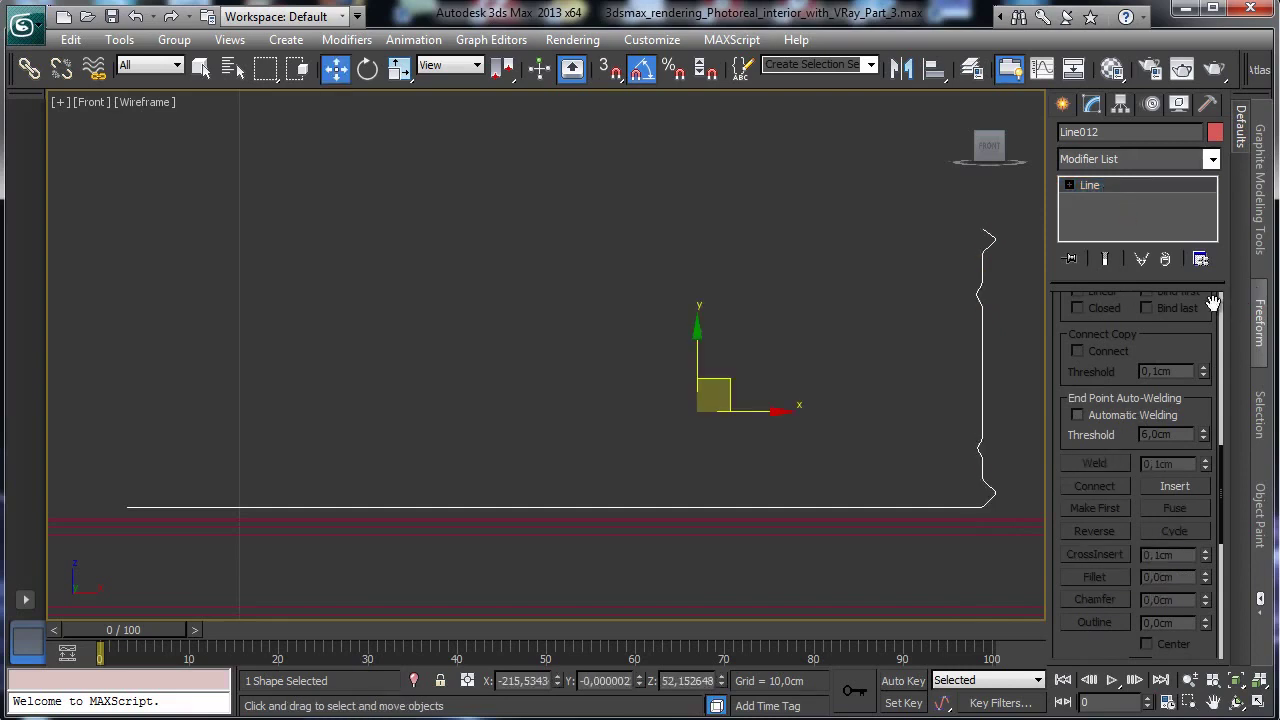
# Add a Lathe modifier to Line012 aligned to Min, revolving 360° with 36 segments.
pyautogui.click(1210, 160)
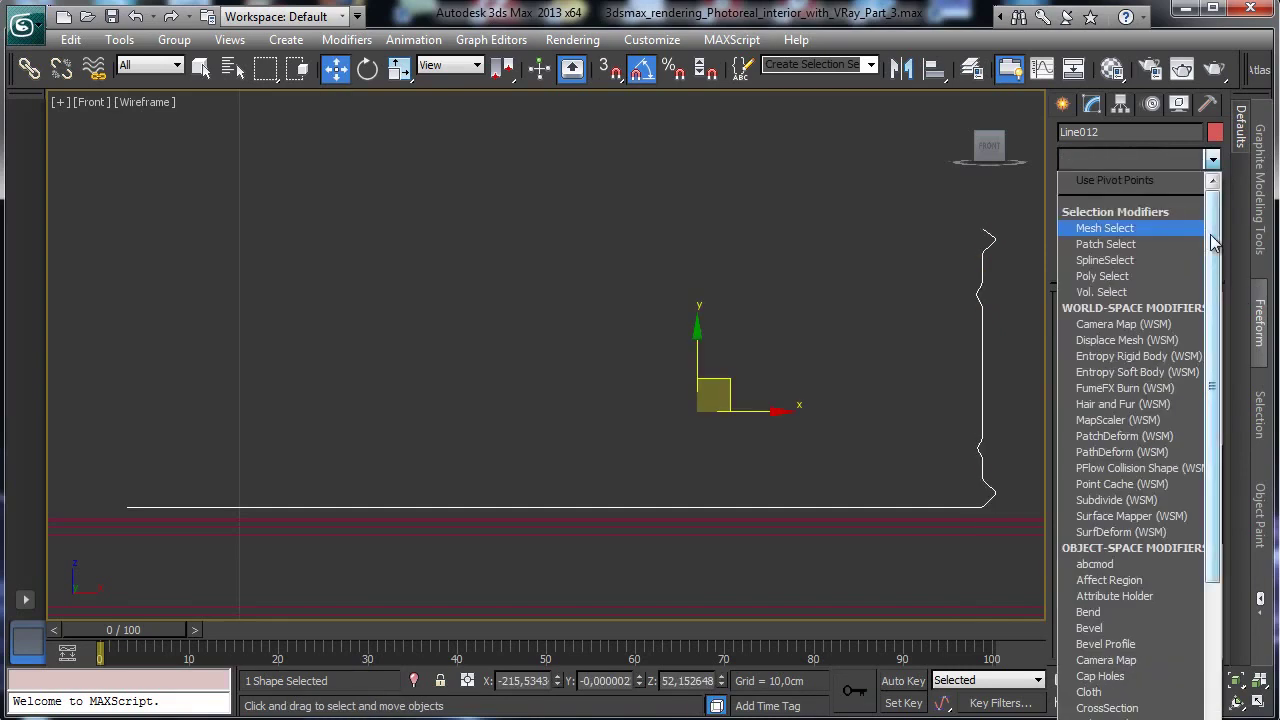
pyautogui.scroll(-15, 1180, 542)
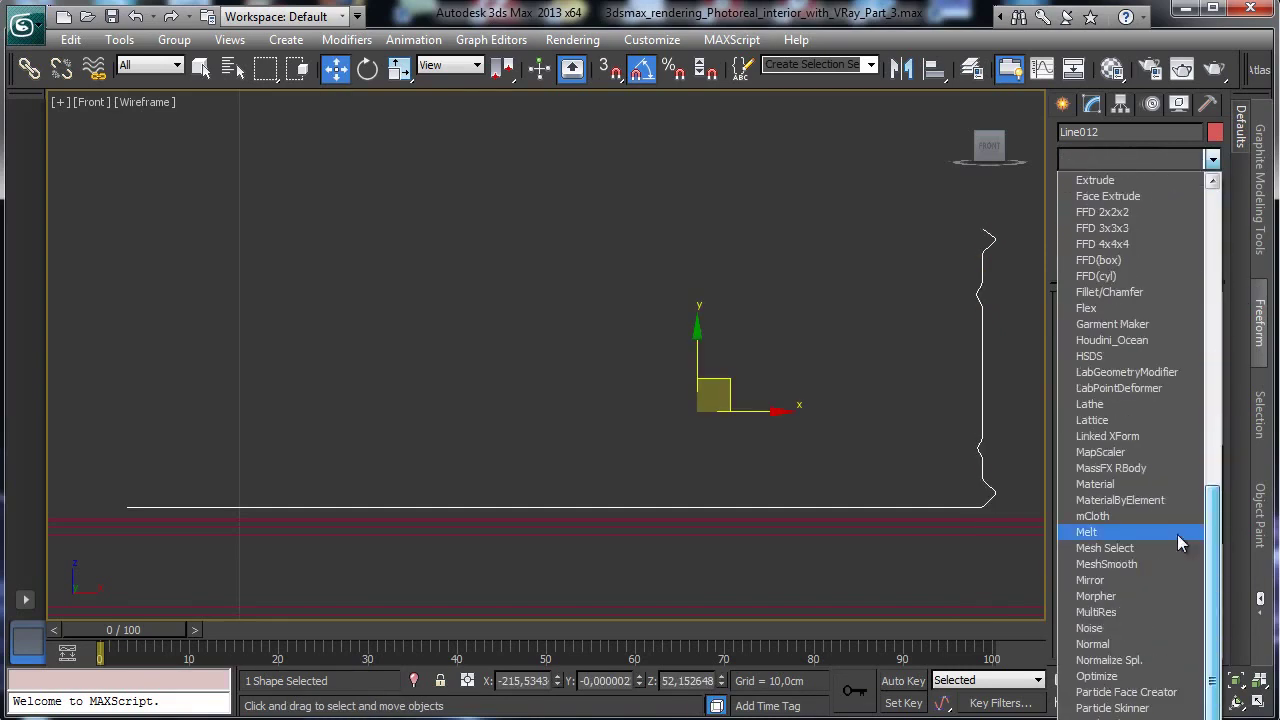
pyautogui.click(1124, 404)
pyautogui.click(1088, 553)
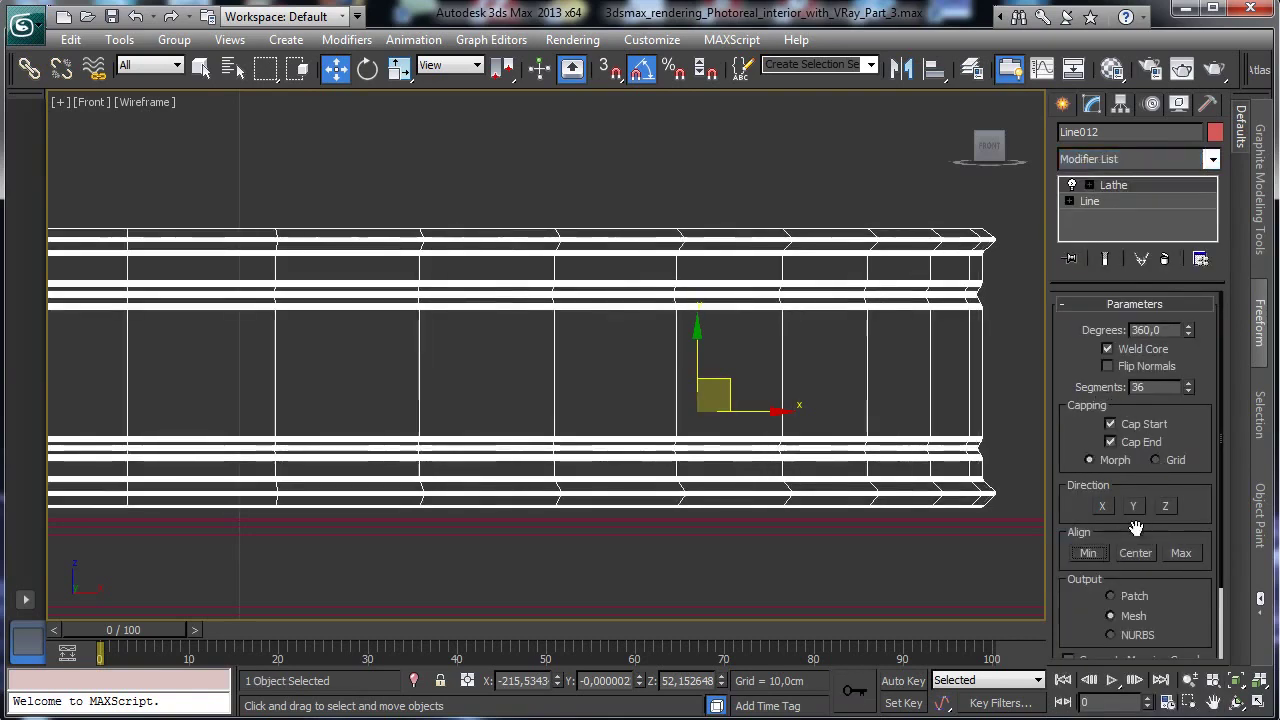
pyautogui.doubleClick(1150, 387)
# Restore four viewports, switch the camera view to Perspective, isolate the dish and orbit into it.
pyautogui.click(1259, 680)
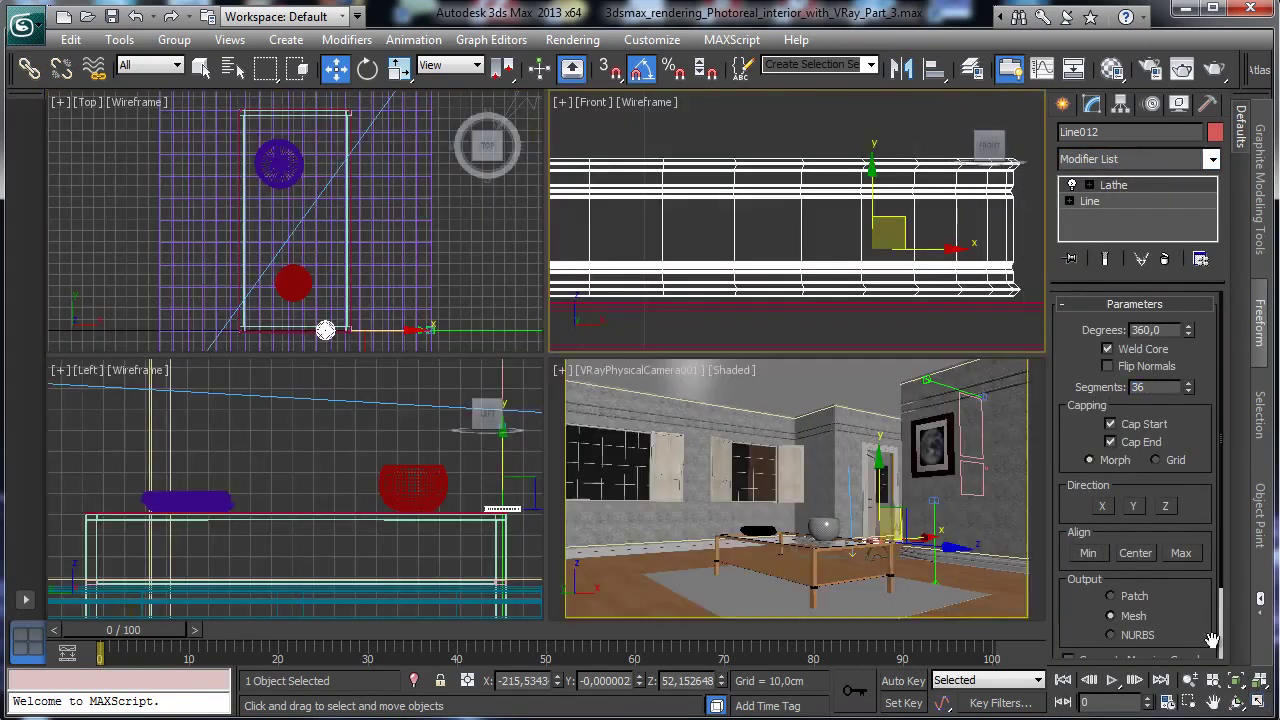
pyautogui.click(970, 525)
pyautogui.click(656, 372)
pyautogui.click(712, 443)
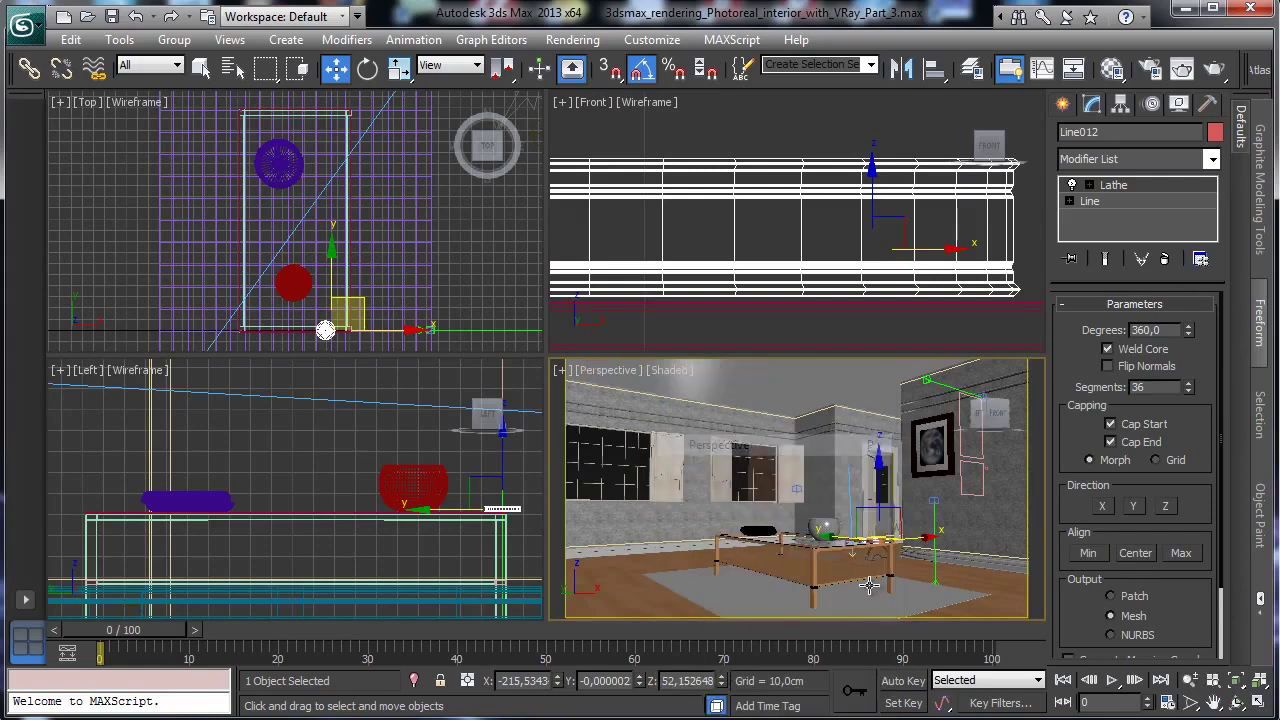
pyautogui.click(414, 681)
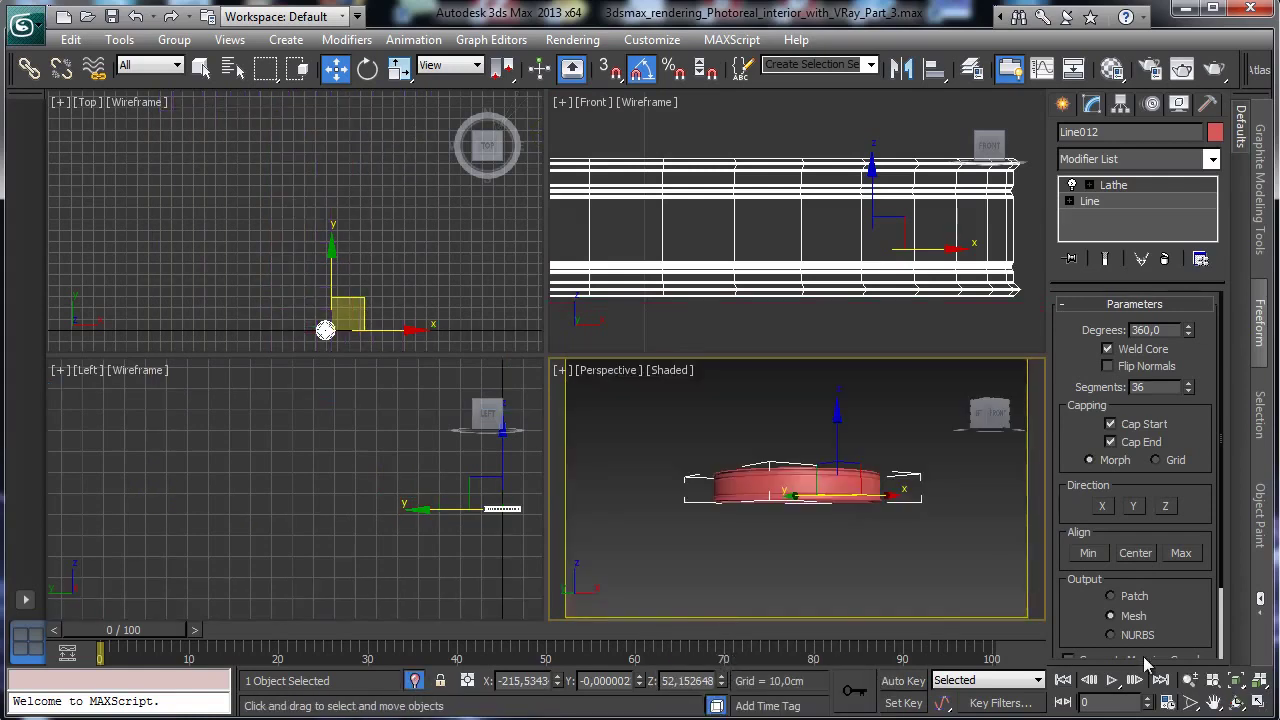
pyautogui.click(1237, 705)
pyautogui.moveTo(814, 487); pyautogui.dragTo(945, 535)
pyautogui.click(1211, 159)
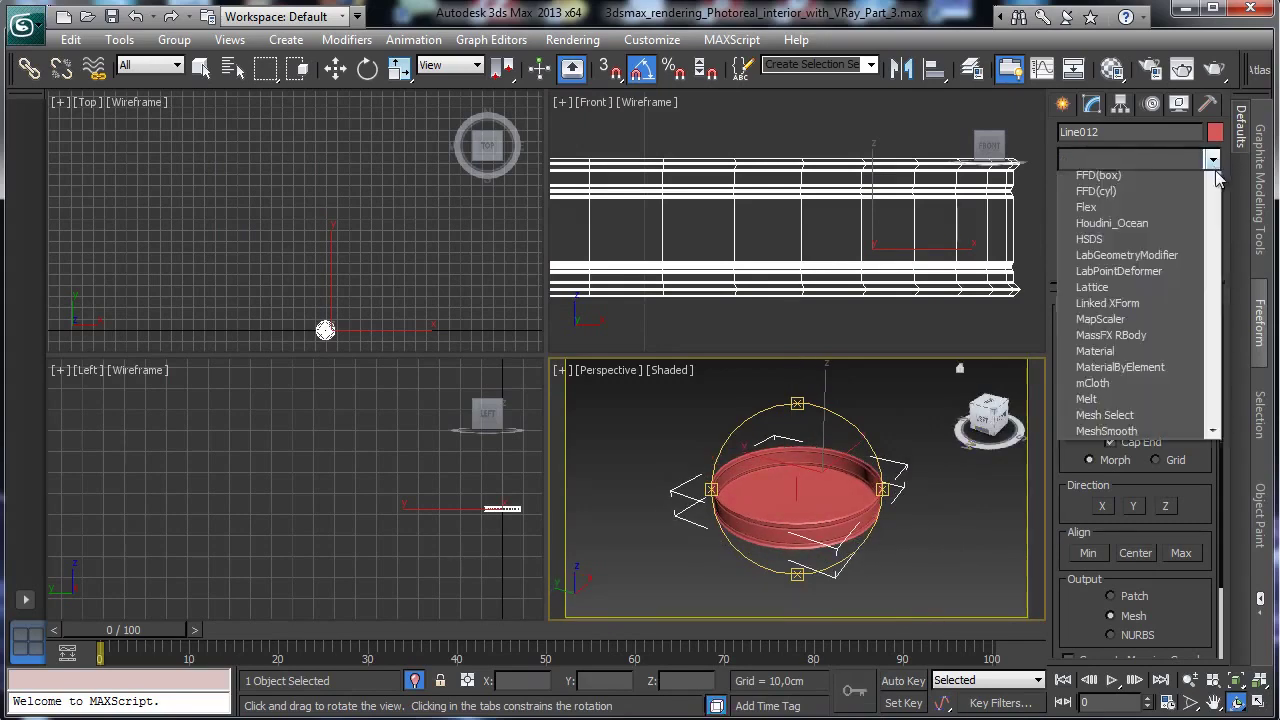
# Add a Shell modifier with Inner Amount 0,0 cm and Outer Amount 0,09 cm.
pyautogui.scroll(10, 1228, 222)
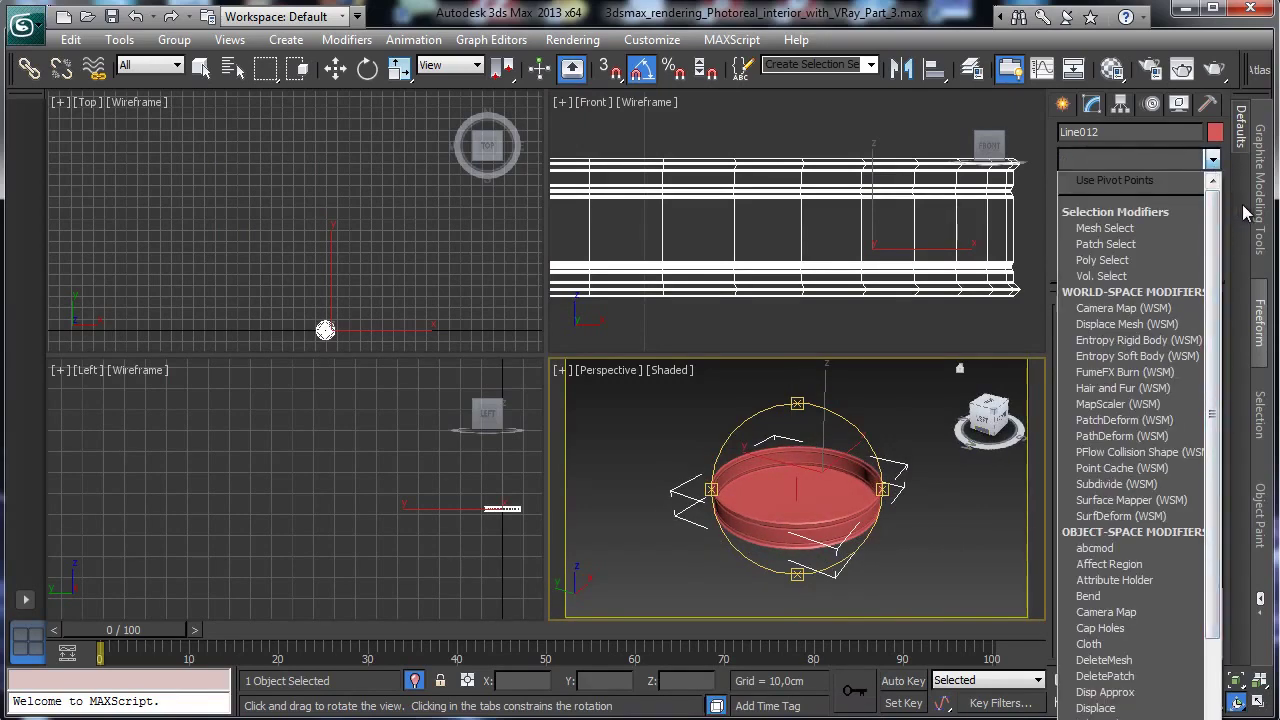
pyautogui.moveTo(1219, 226); pyautogui.dragTo(1220, 505)
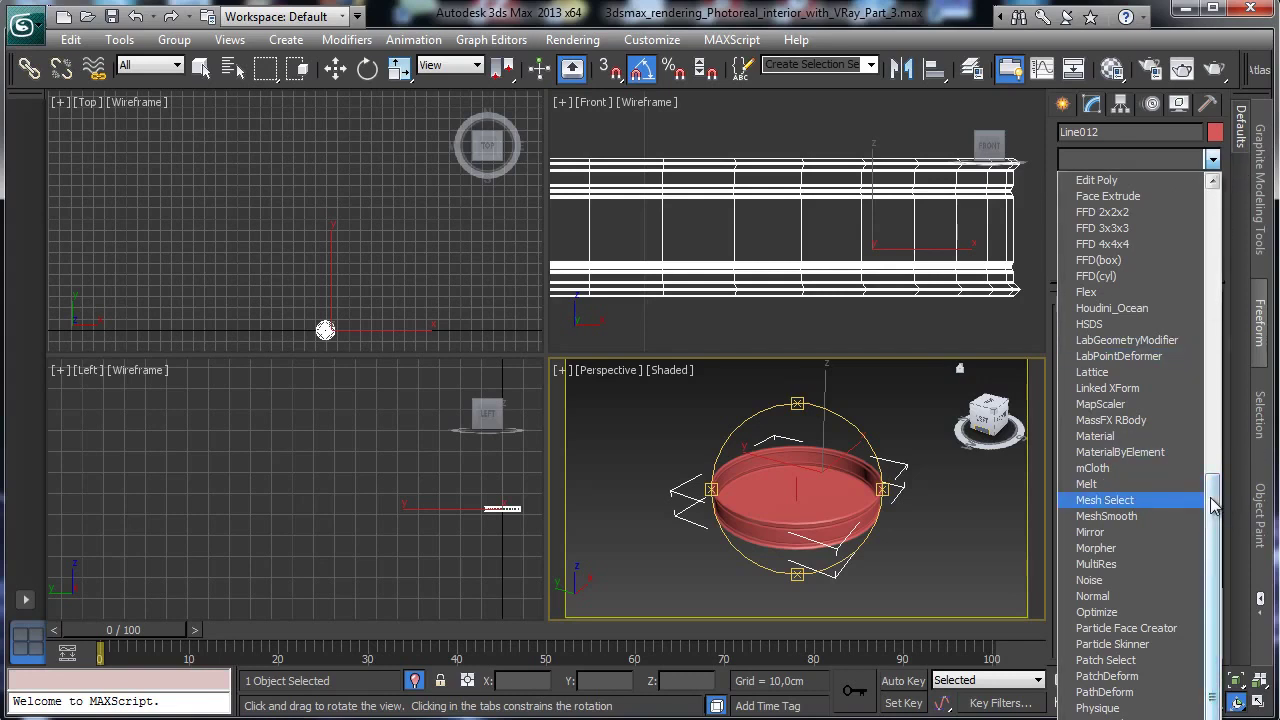
pyautogui.scroll(6, 1212, 505)
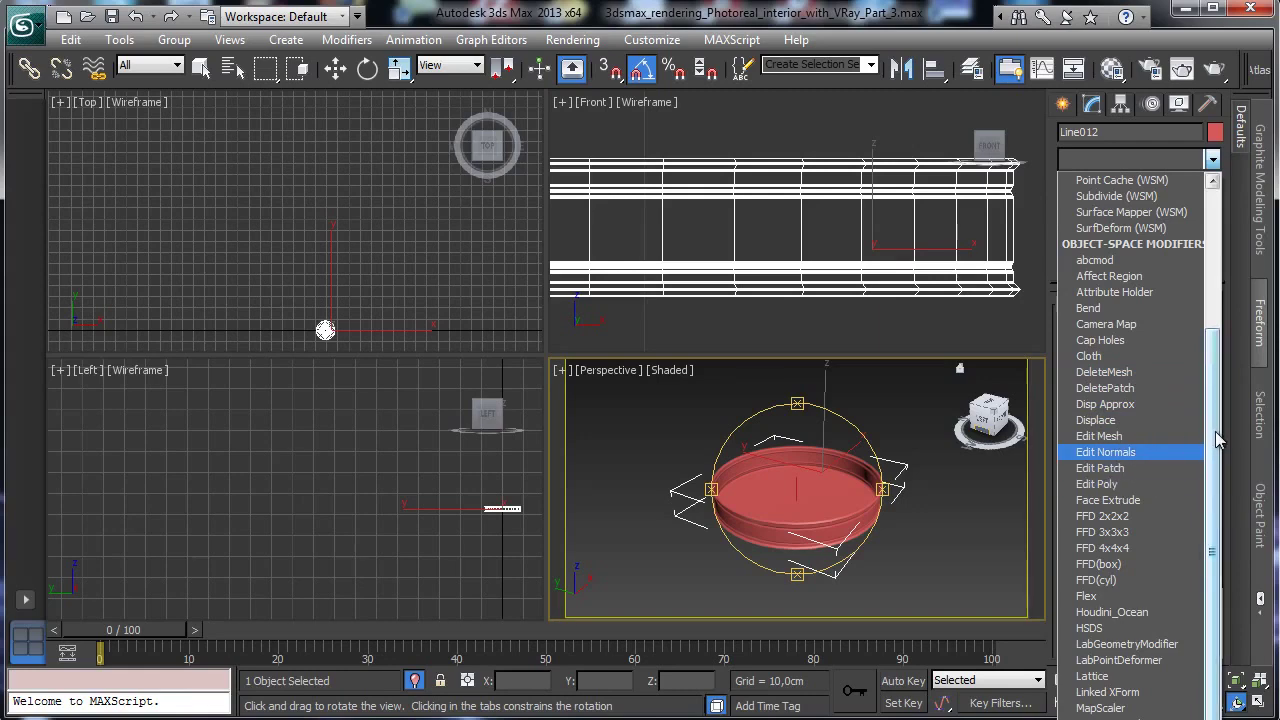
pyautogui.scroll(-11, 1218, 440)
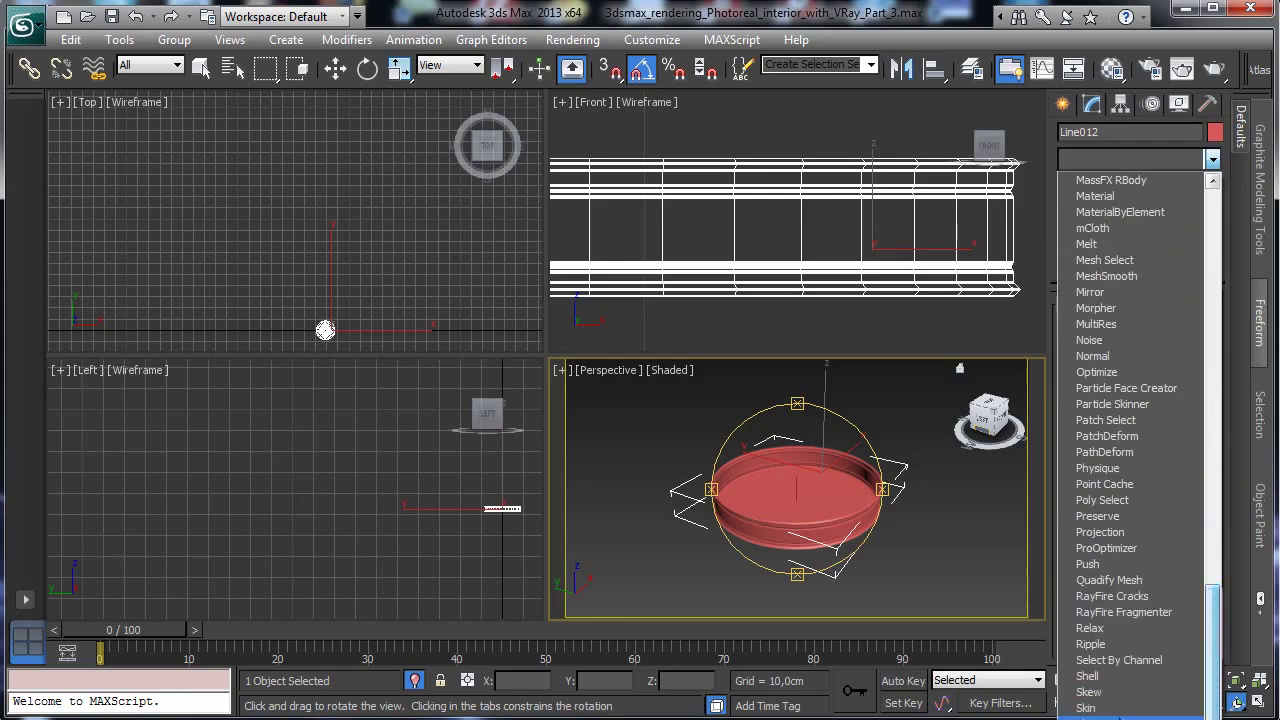
pyautogui.click(1088, 676)
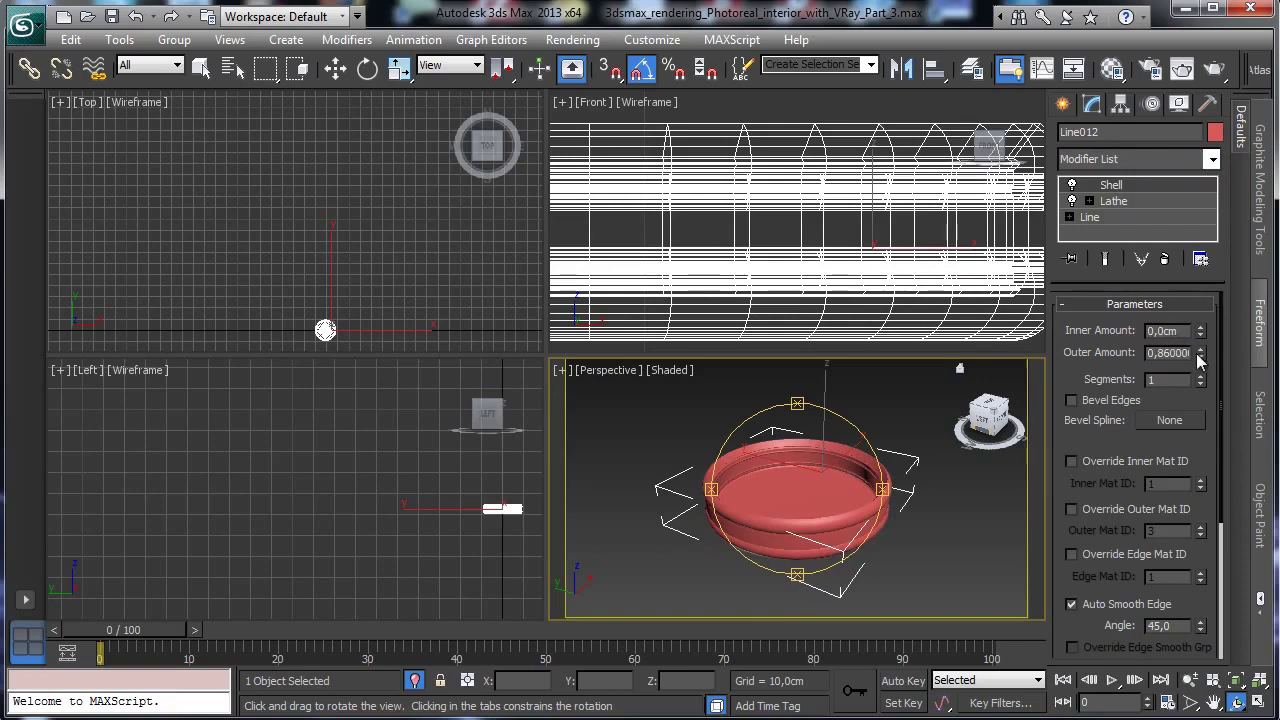
pyautogui.rightClick(1200, 354)
pyautogui.moveTo(1200, 330)
pyautogui.mouseDown()
pyautogui.moveTo(1202, 298)
pyautogui.moveTo(1208, 315)
pyautogui.mouseUp()
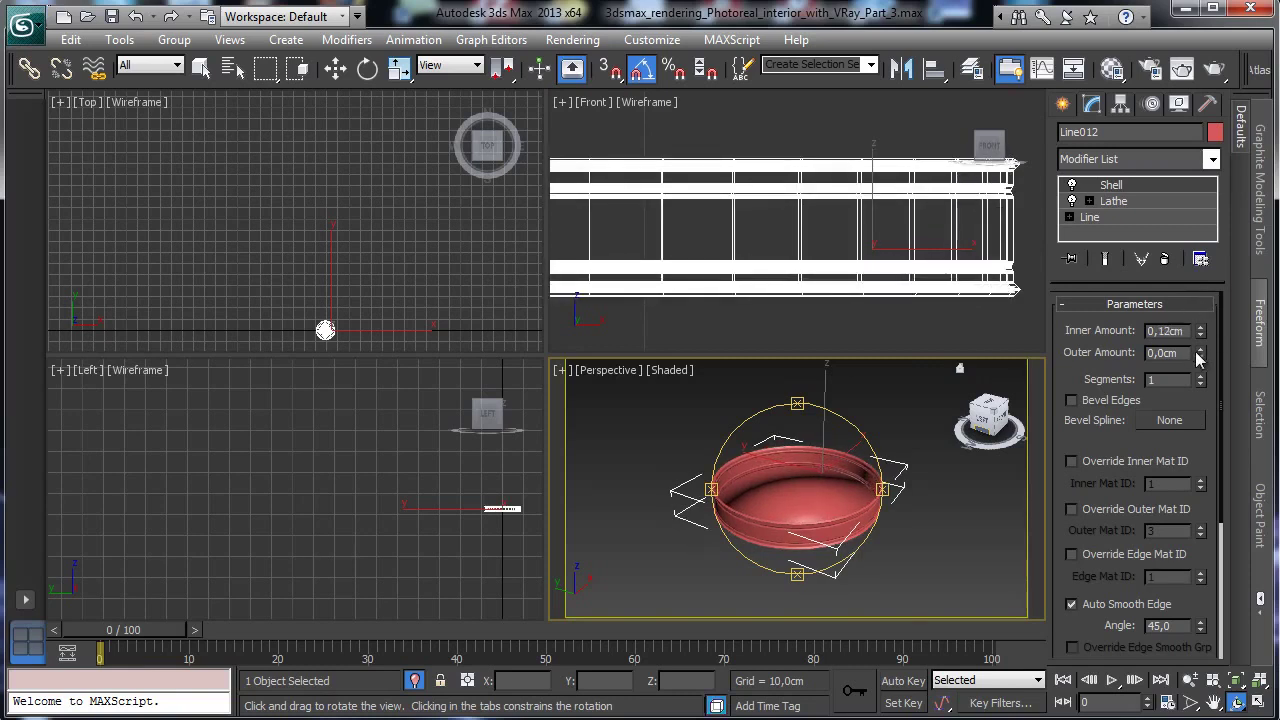
pyautogui.moveTo(830, 445); pyautogui.dragTo(895, 495)
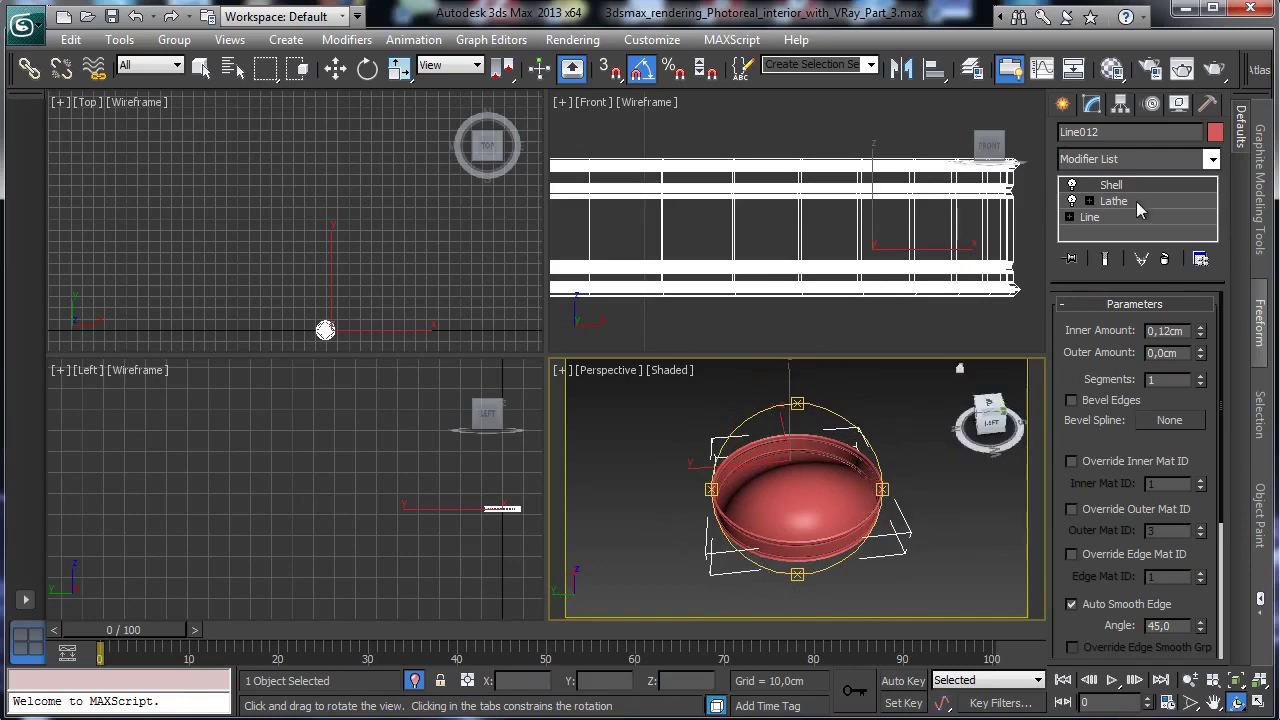
pyautogui.rightClick(1201, 333)
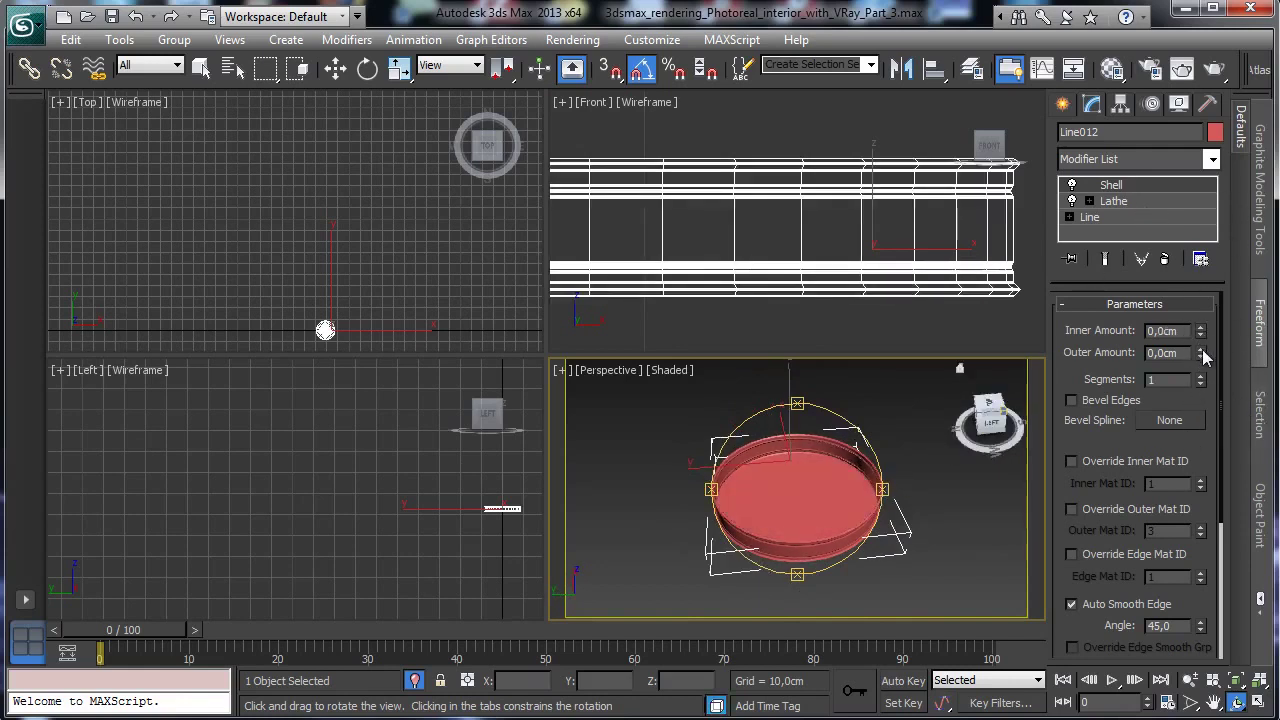
pyautogui.moveTo(1203, 352); pyautogui.dragTo(1205, 342)
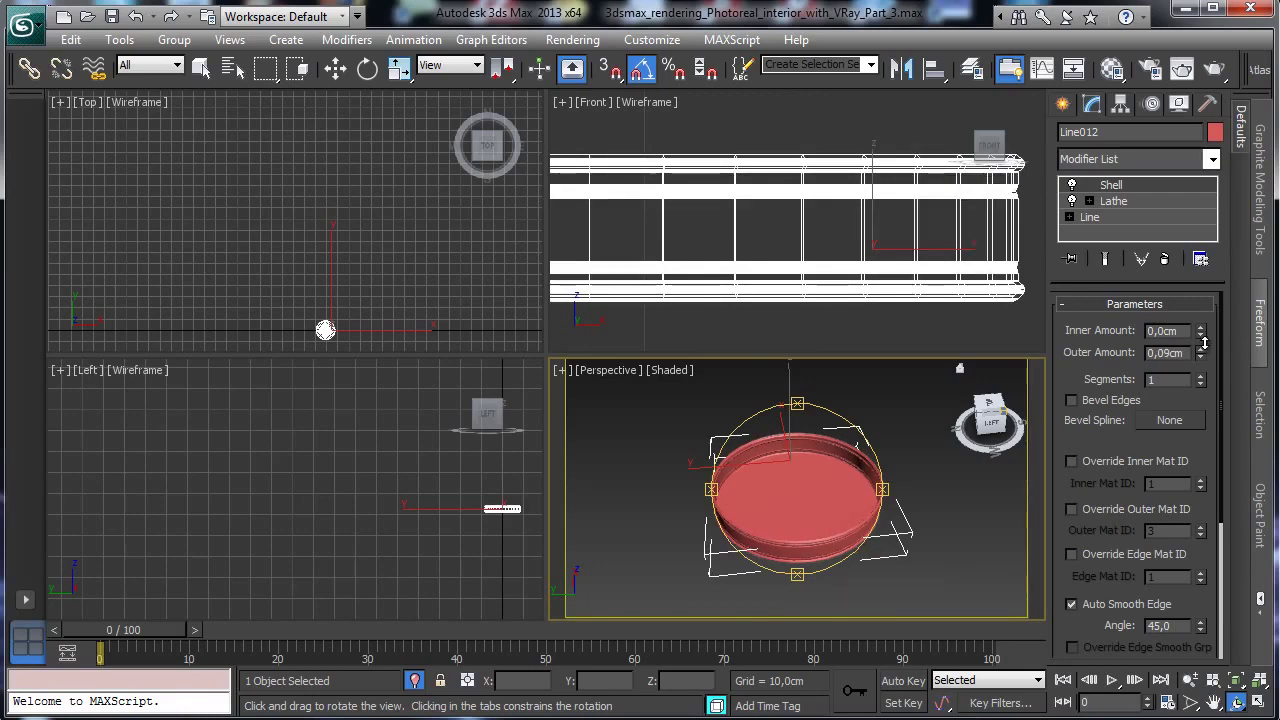
pyautogui.click(1211, 160)
# Add an Edit Poly modifier and select the dish base's 72 polygons in Polygon mode.
pyautogui.click(1200, 451)
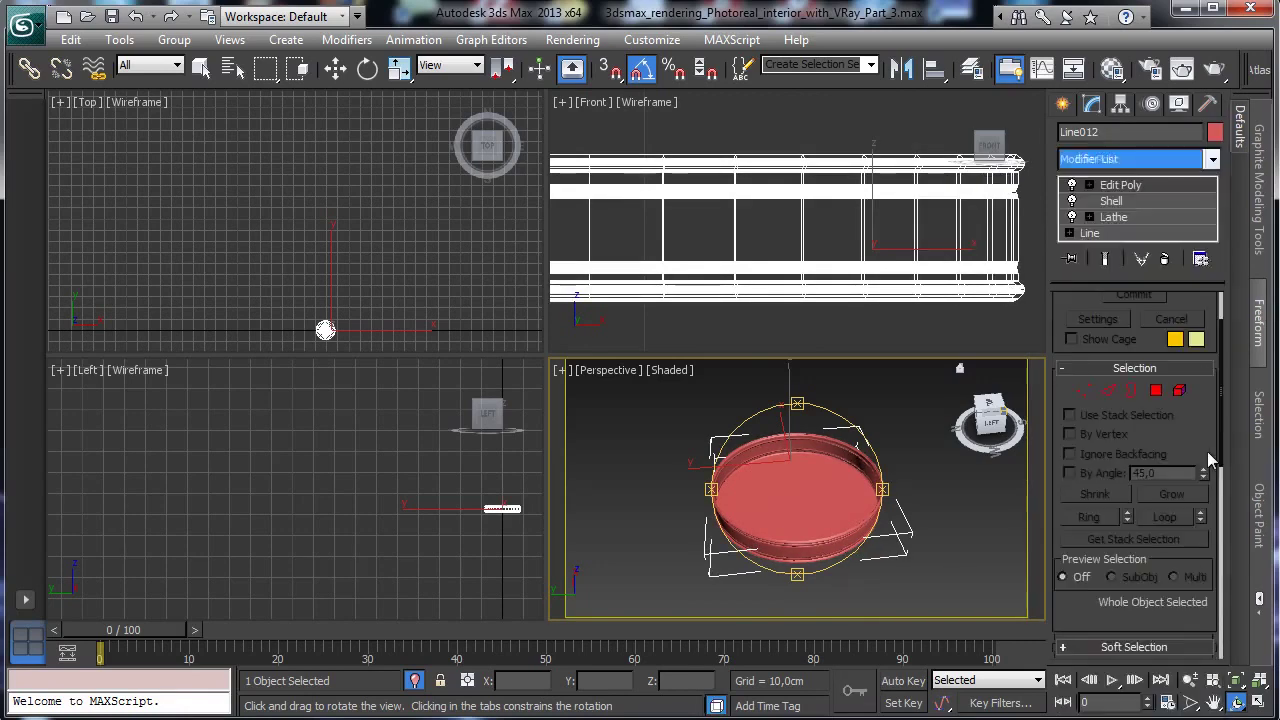
pyautogui.click(1155, 390)
pyautogui.click(808, 508)
pyautogui.press('w')
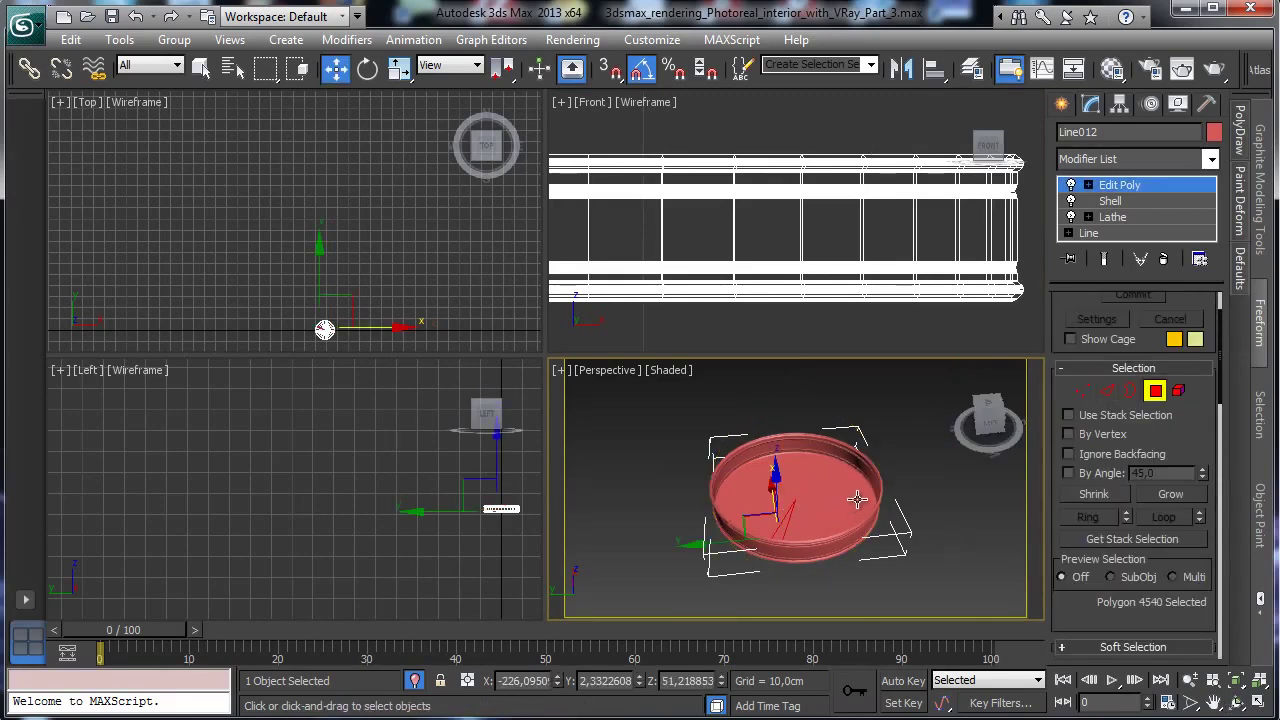
pyautogui.click(816, 480)
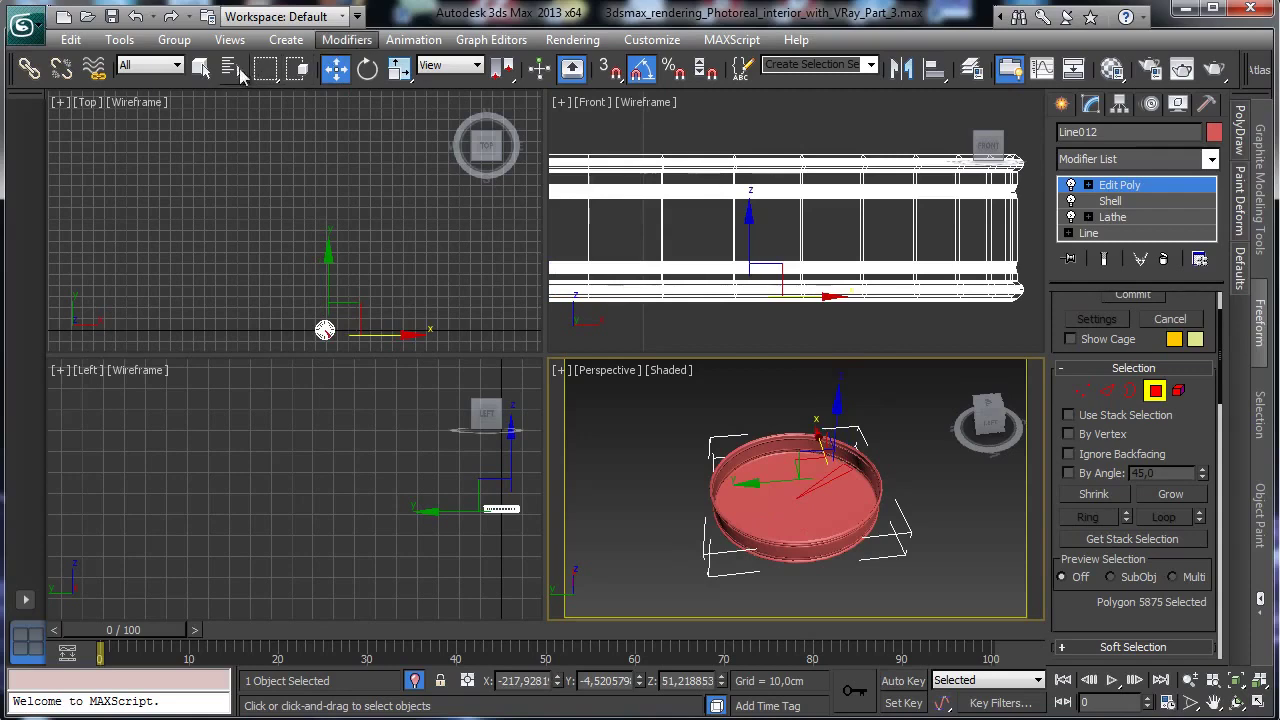
pyautogui.press('q')
pyautogui.click(805, 488)
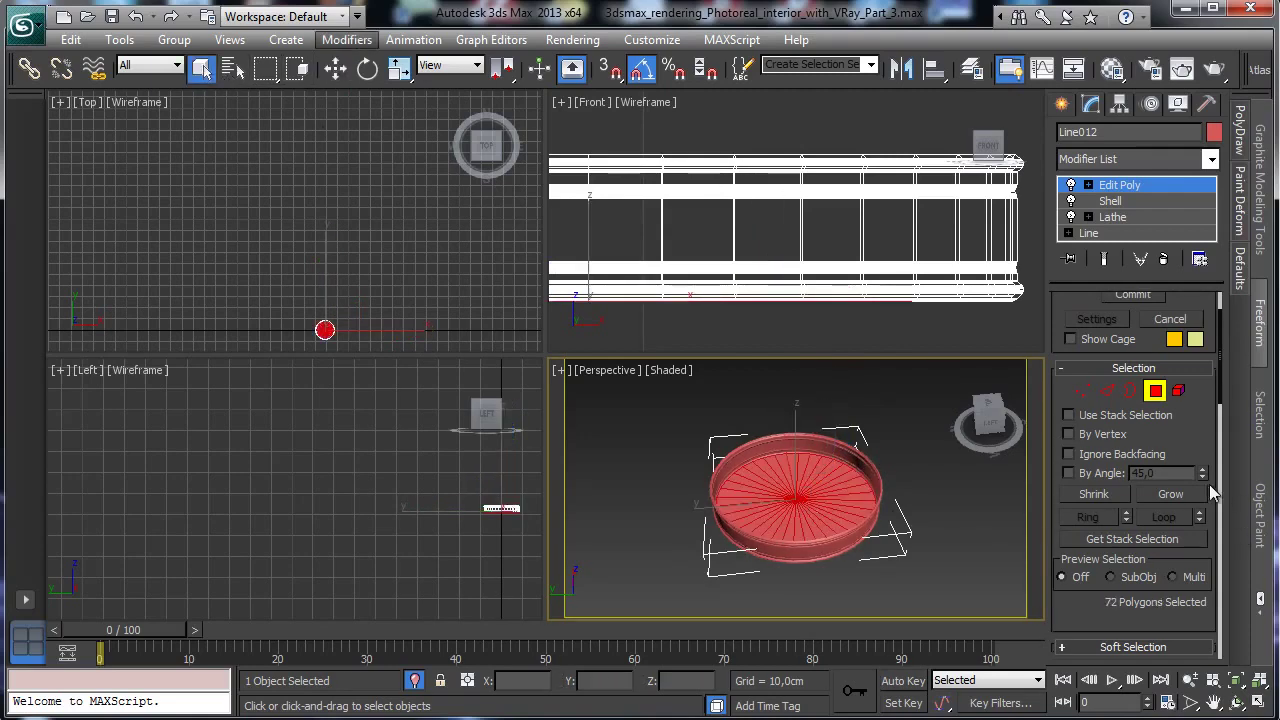
pyautogui.scroll(-5, 1196, 432)
pyautogui.scroll(-6, 1185, 608)
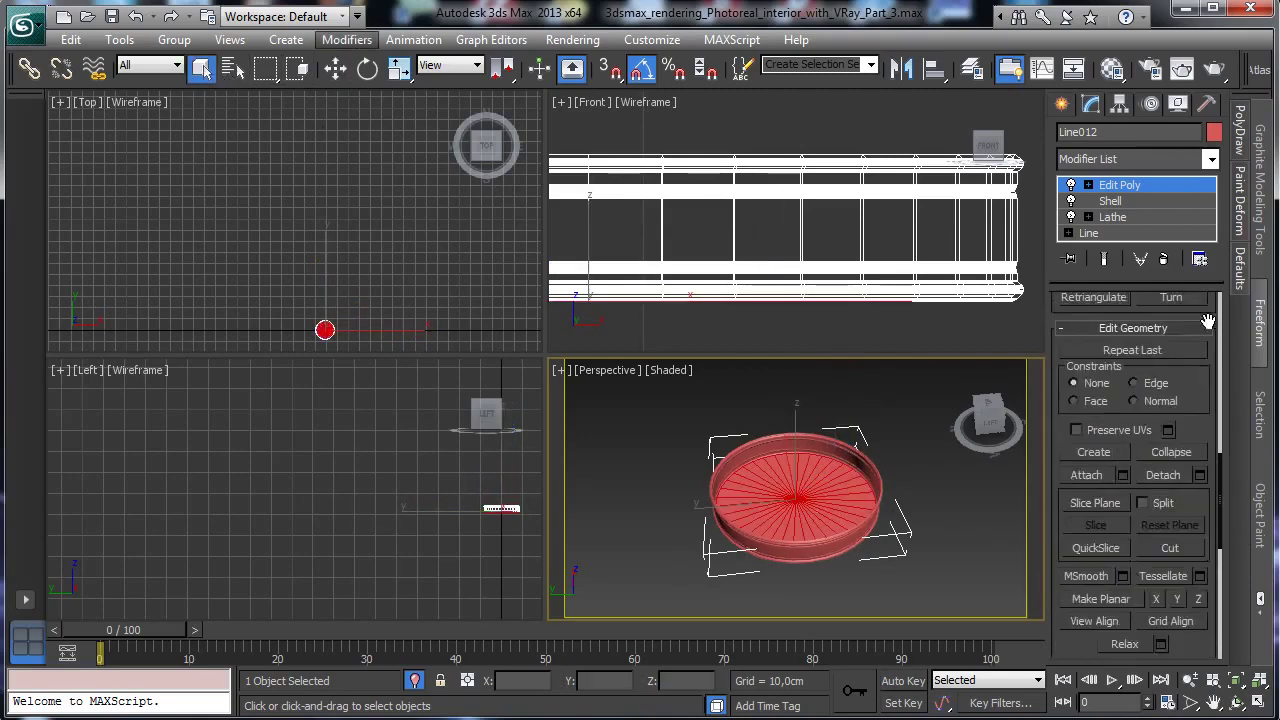
pyautogui.scroll(-4, 1191, 603)
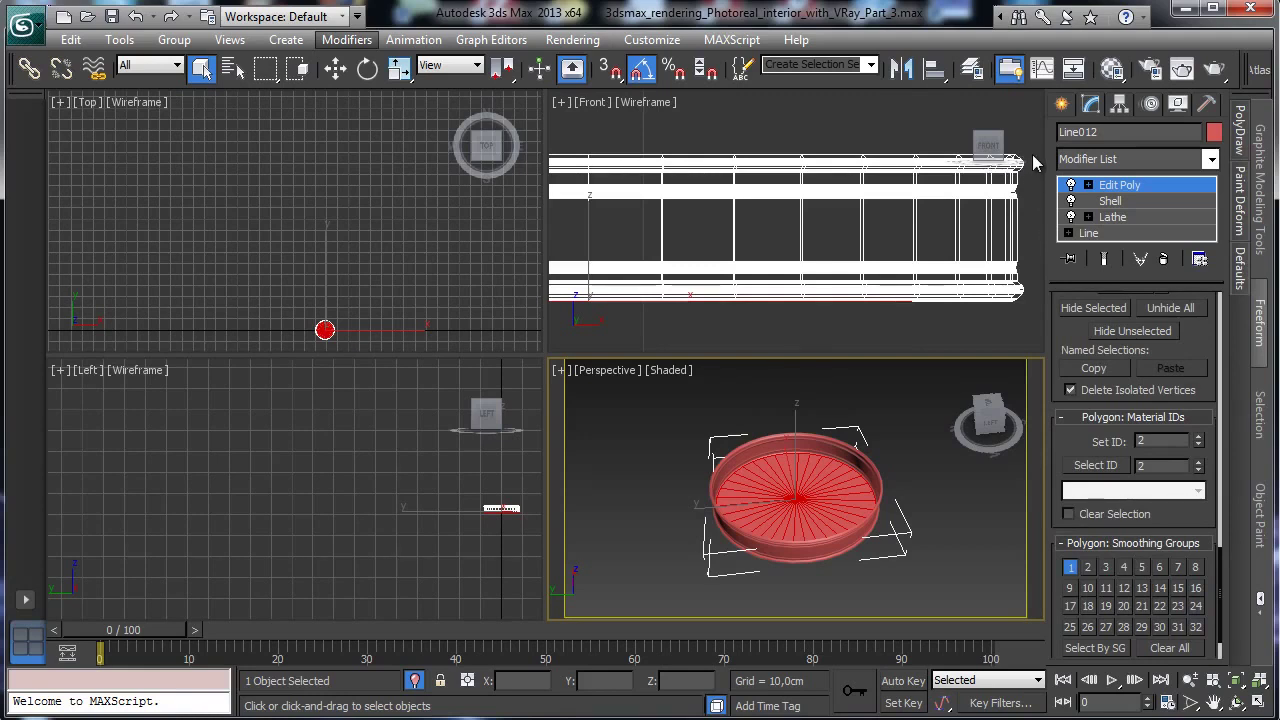
# Frame the dish in the front view and window-select its top and bottom rim face bands.
pyautogui.rightClick(745, 120)
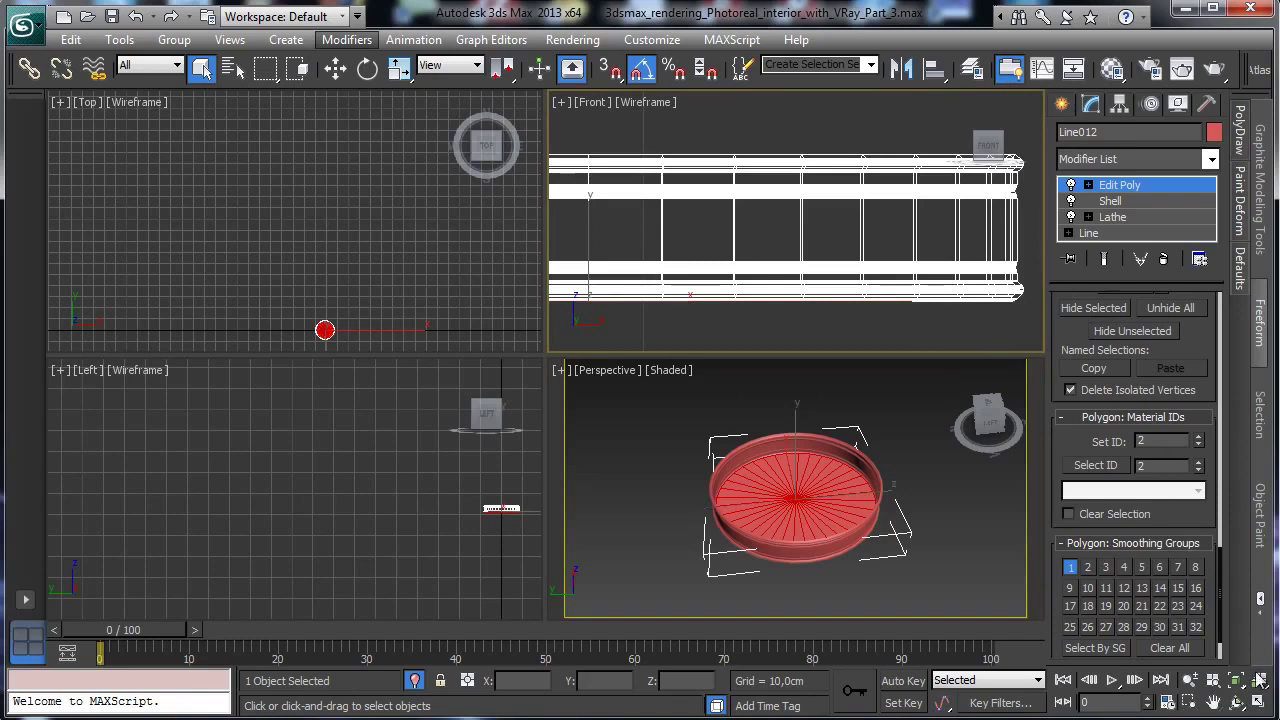
pyautogui.press('z')
pyautogui.moveTo(575, 138); pyautogui.dragTo(1035, 165)
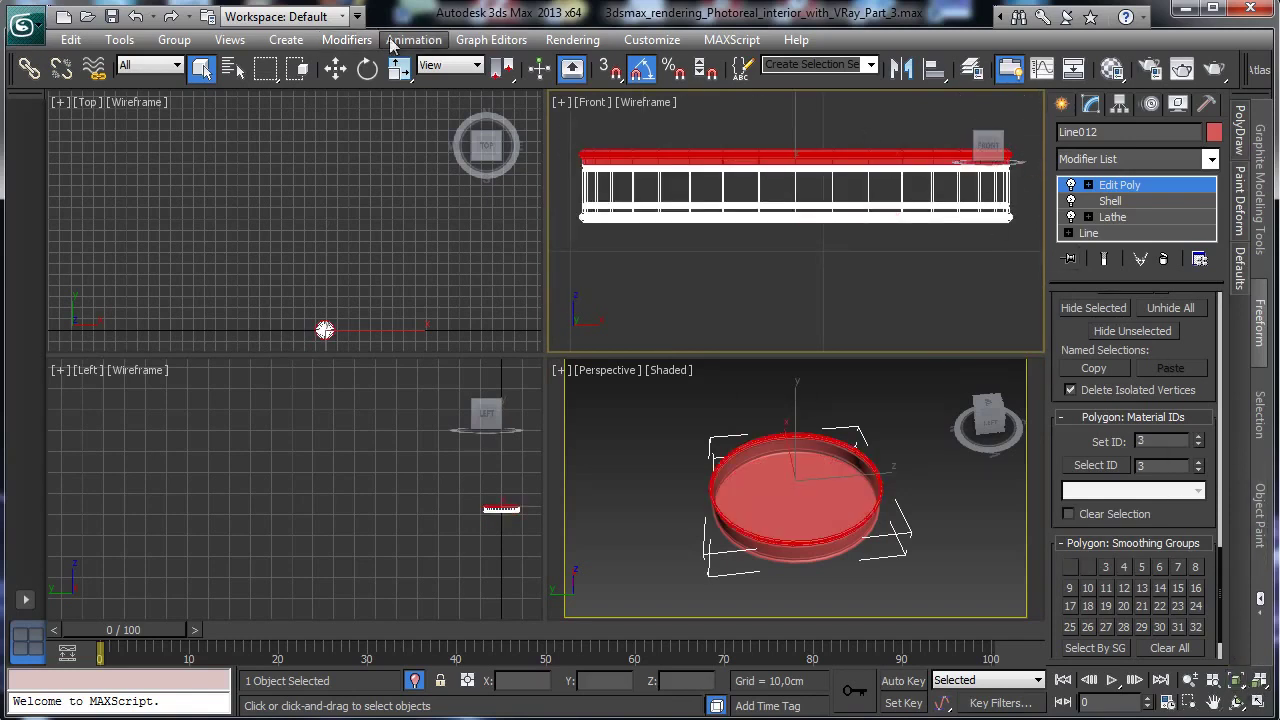
pyautogui.click(298, 67)
pyautogui.moveTo(576, 132); pyautogui.dragTo(1040, 170)
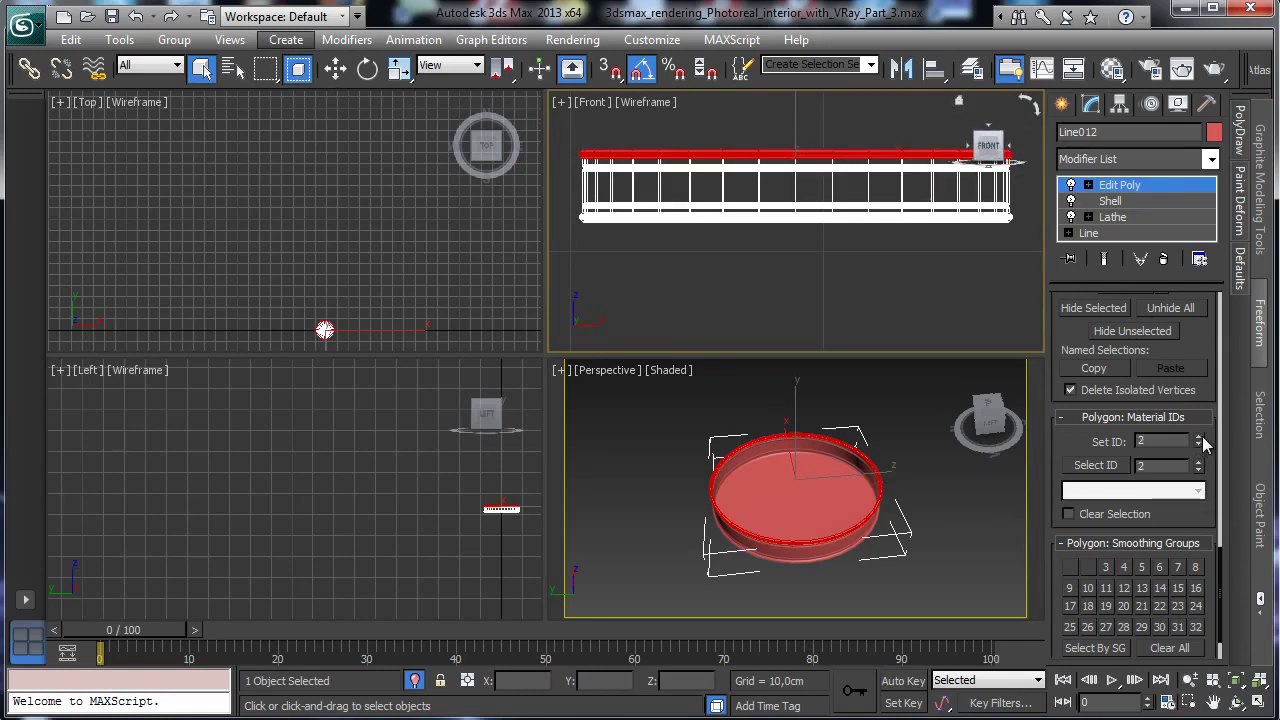
pyautogui.moveTo(561, 245); pyautogui.dragTo(759, 236)
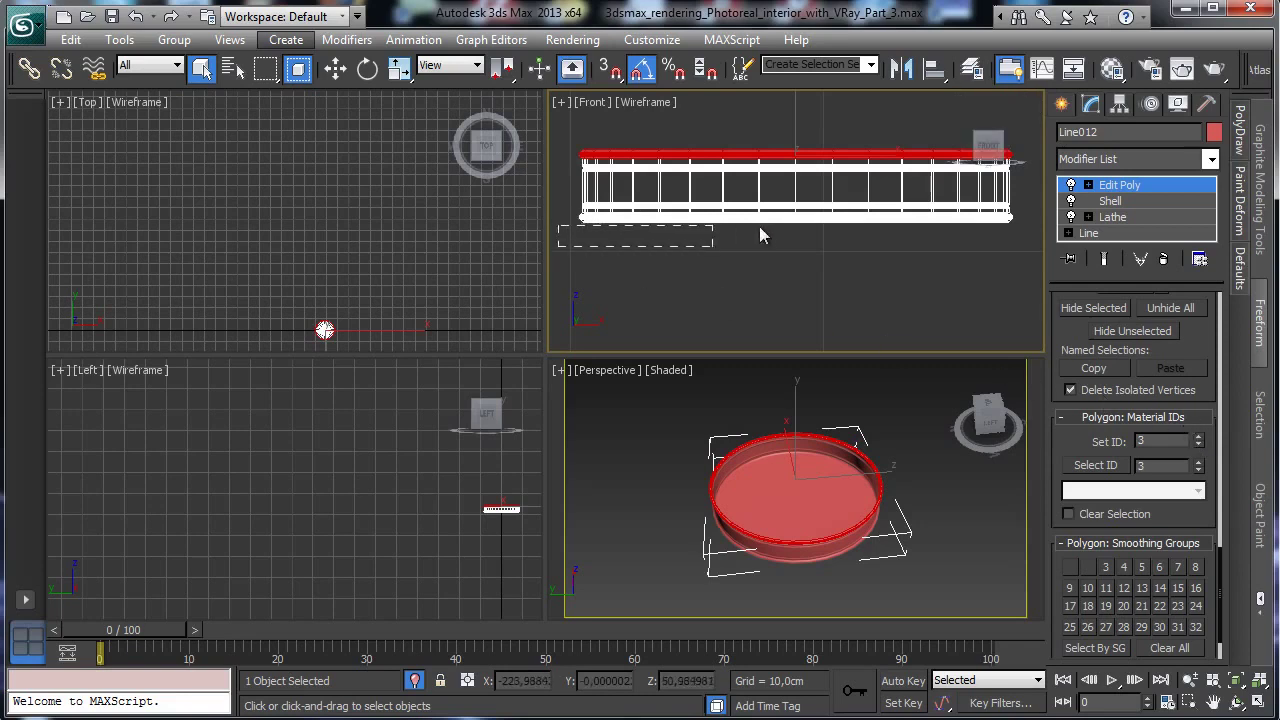
pyautogui.moveTo(1038, 234); pyautogui.dragTo(1064, 220)
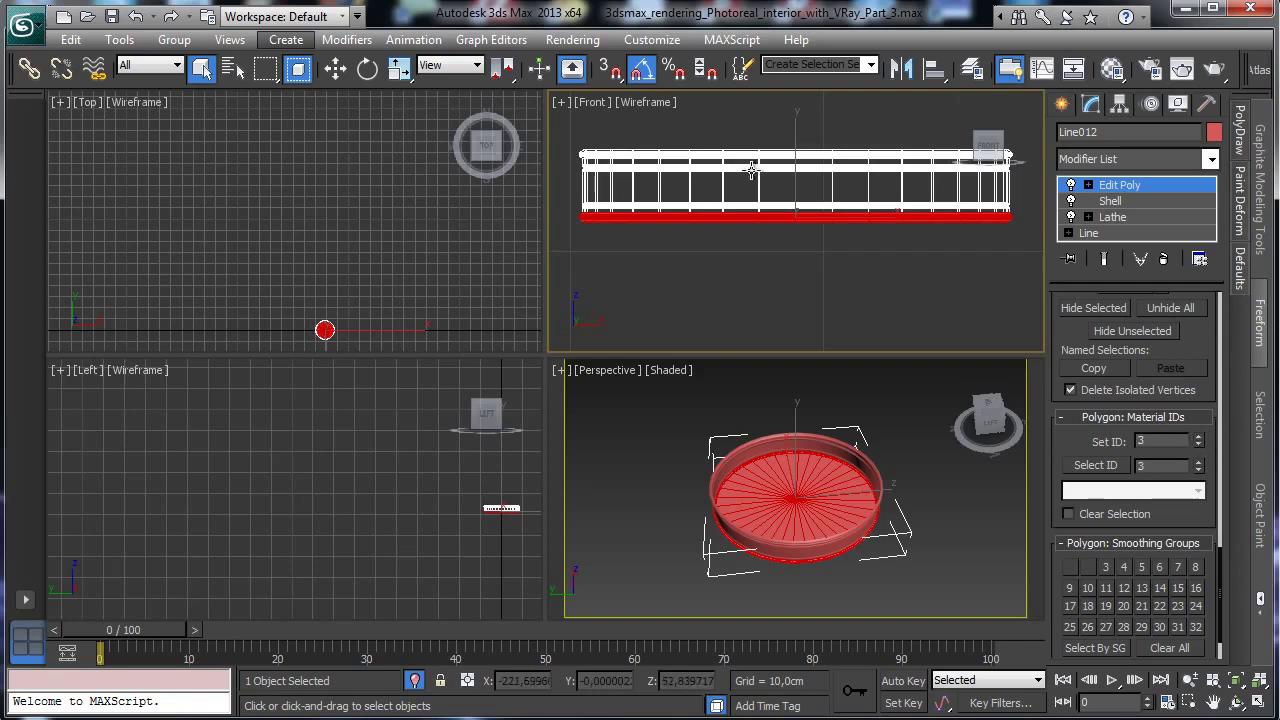
pyautogui.keyDown('ctrl'); pyautogui.moveTo(571, 131); pyautogui.dragTo(1030, 170); pyautogui.keyUp('ctrl')
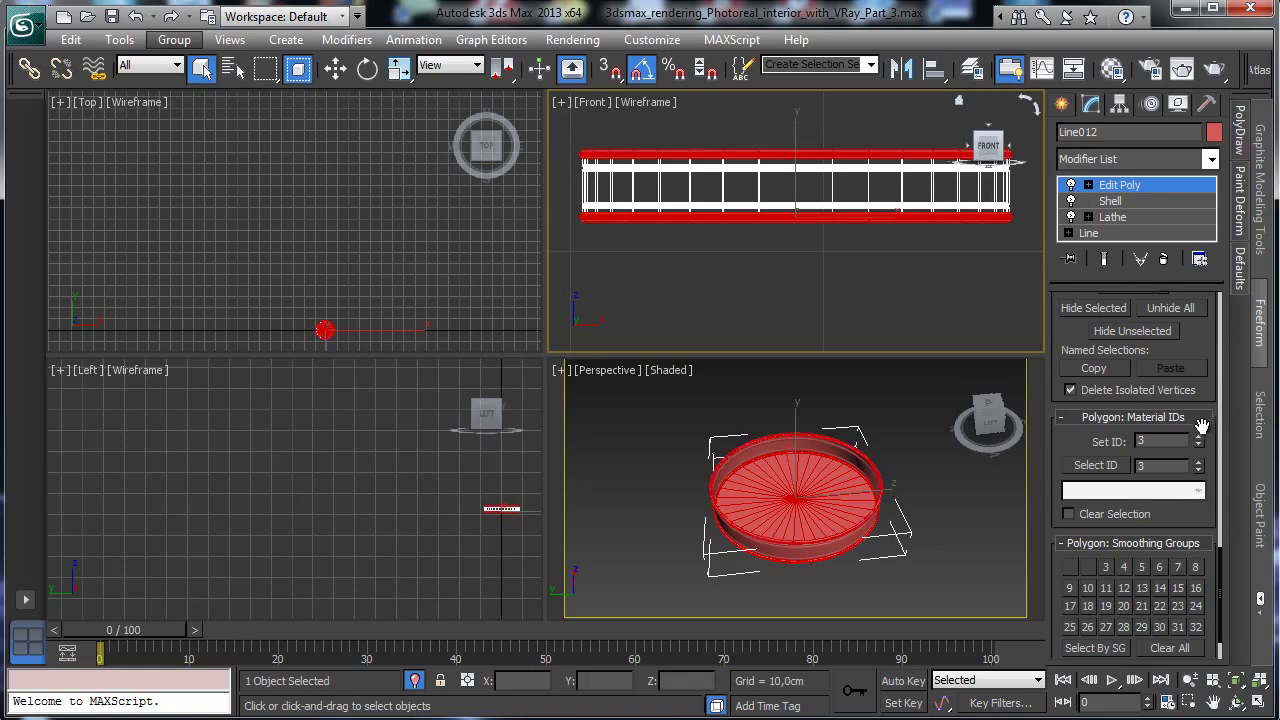
# Invert the selection to check face material IDs, then exit polygon level and open the Material Editor.
pyautogui.click(71, 40)
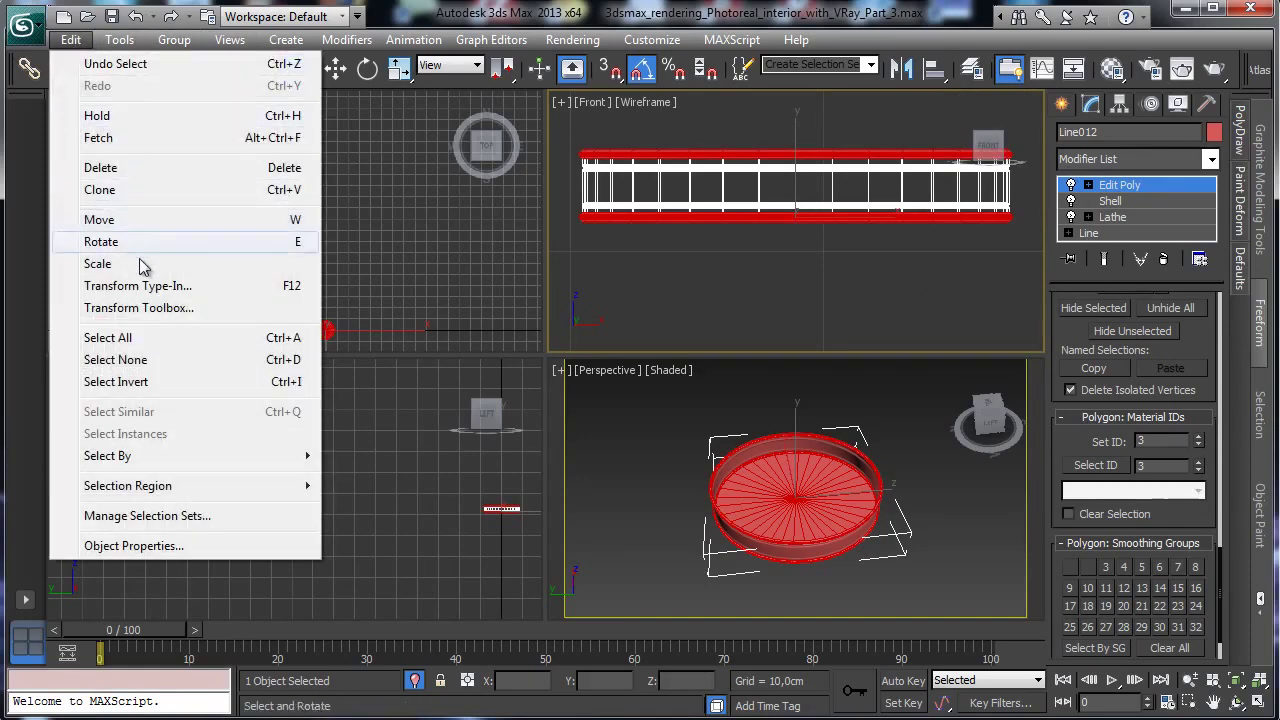
pyautogui.click(163, 381)
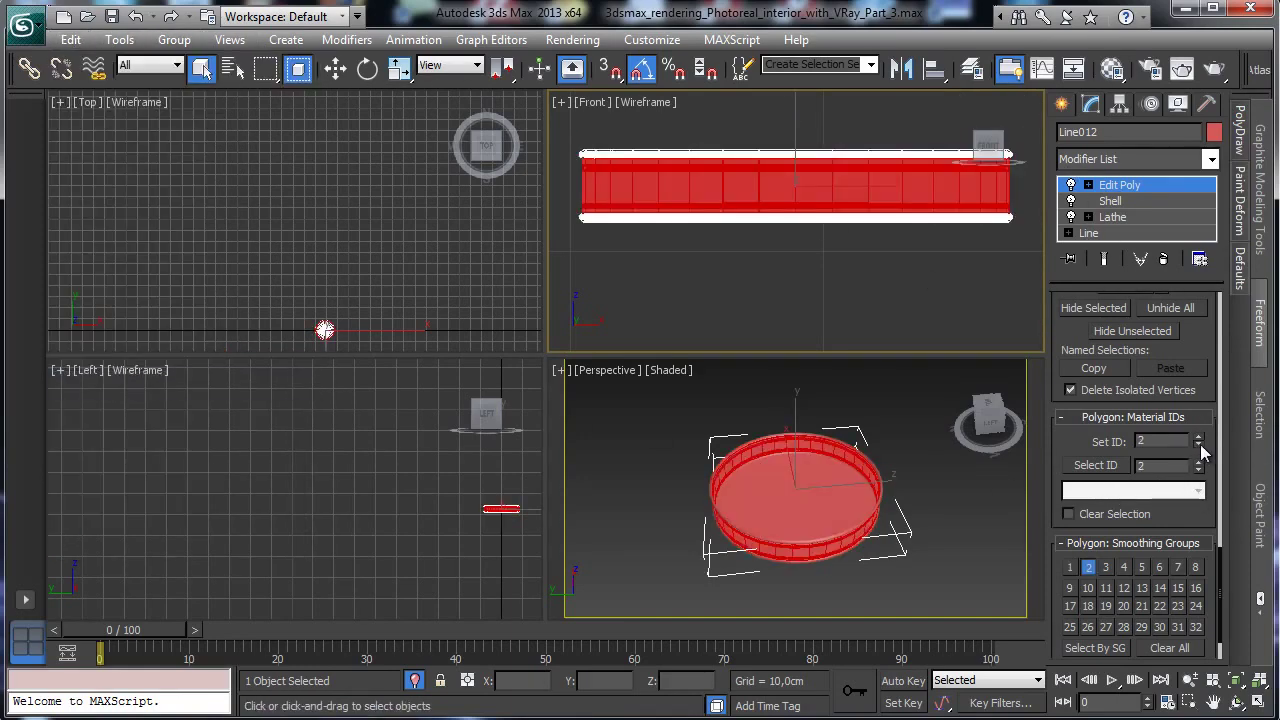
pyautogui.click(804, 507)
pyautogui.click(940, 500)
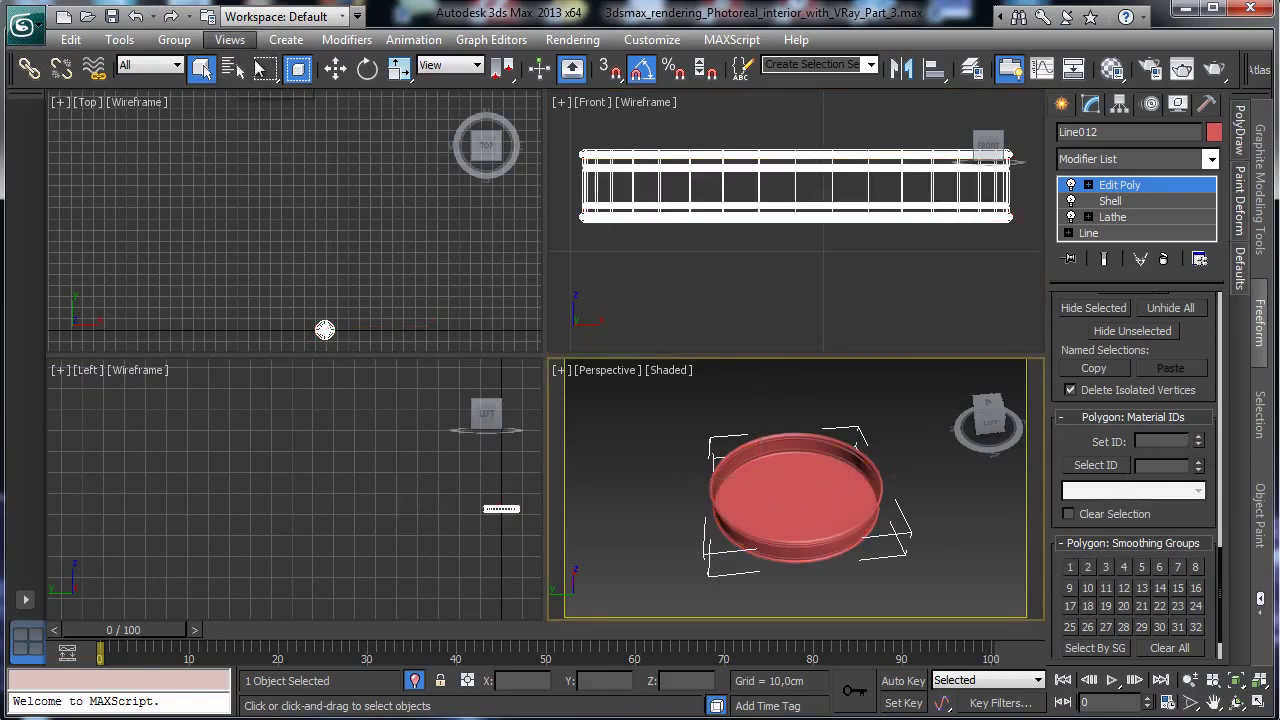
pyautogui.click(298, 68)
pyautogui.click(816, 513)
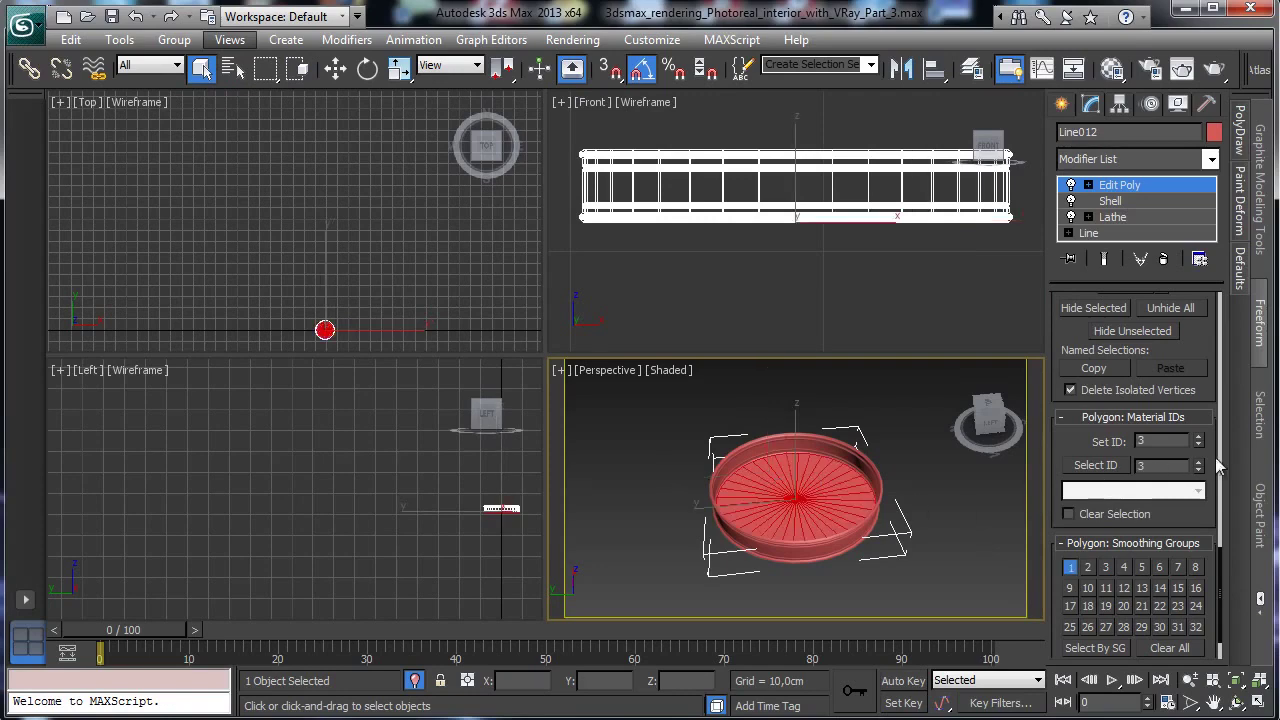
pyautogui.click(1160, 185)
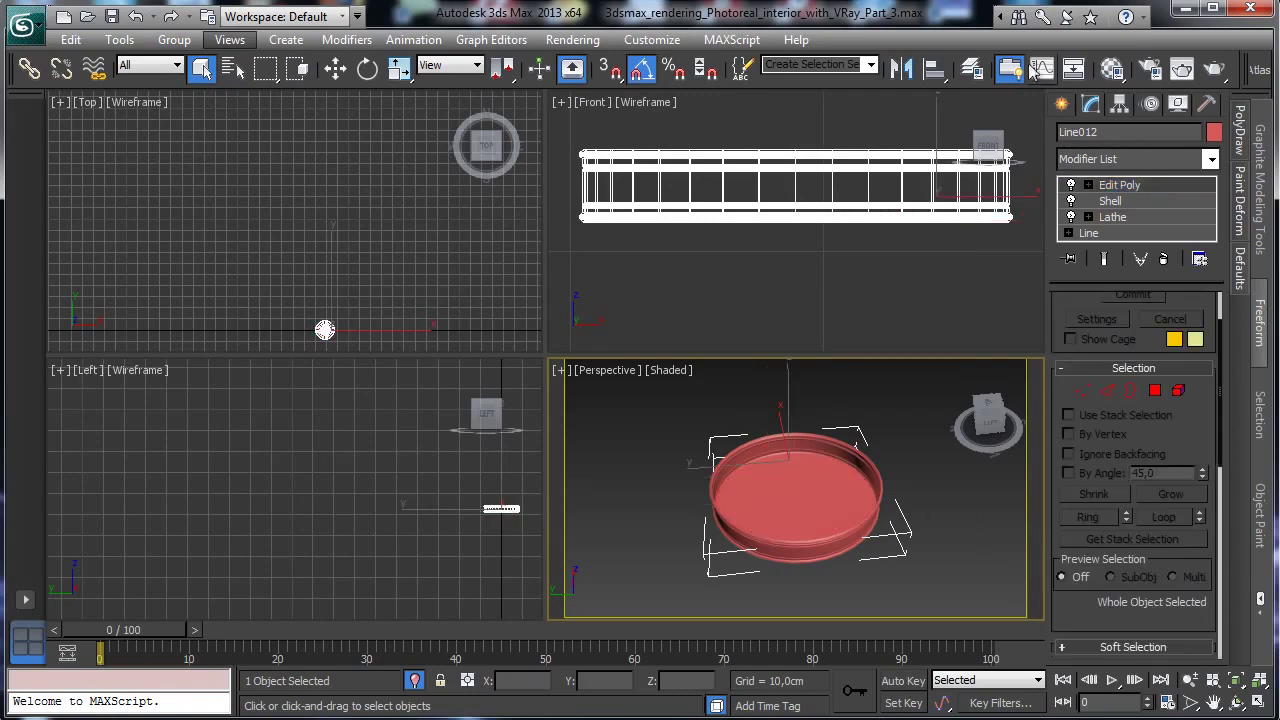
pyautogui.click(1112, 68)
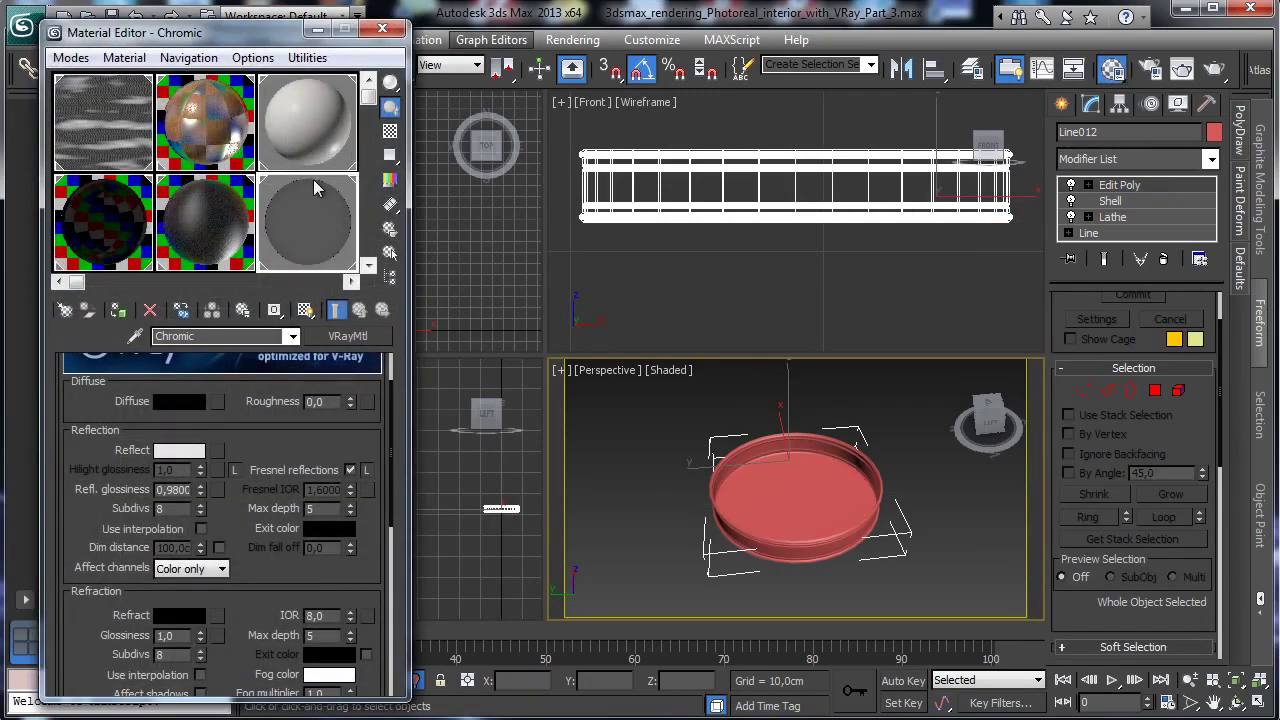
# Apply a new 'Candle glass' material to the dish as a Multi/Sub-Object with 3 sub-materials.
pyautogui.scroll(-1, 320, 175)
pyautogui.click(109, 210)
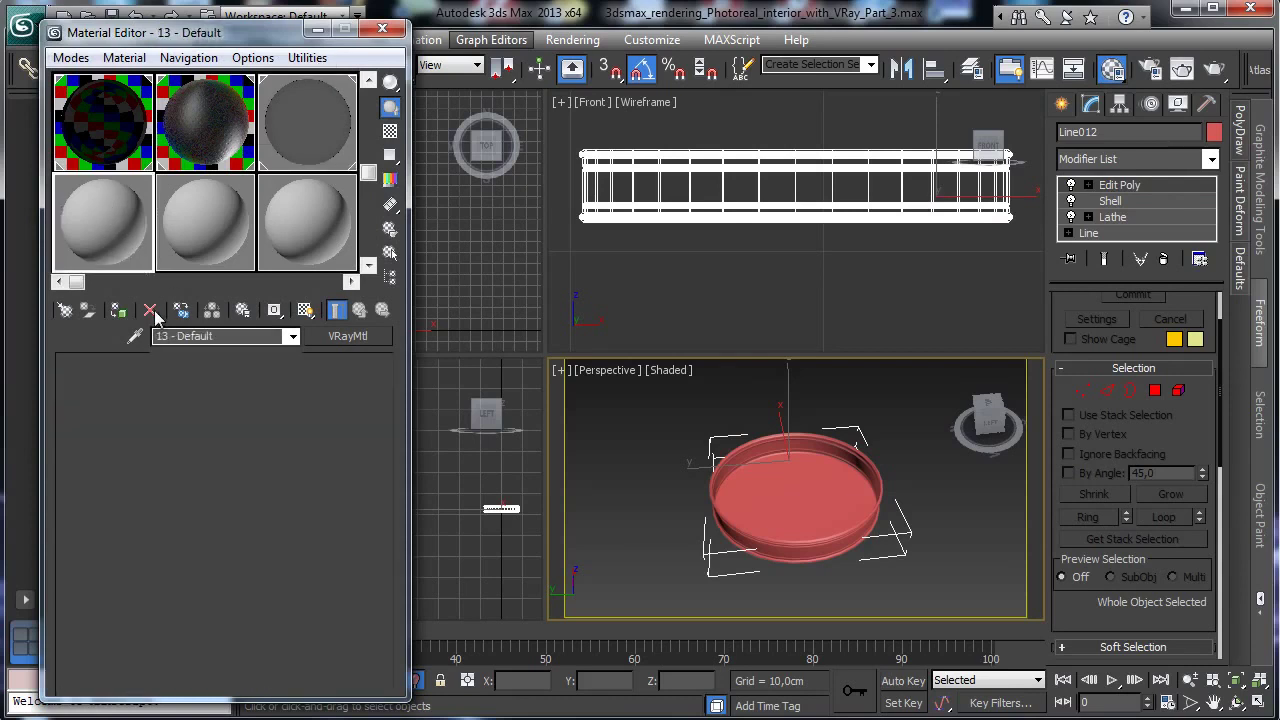
pyautogui.click(238, 336)
pyautogui.write('Can')
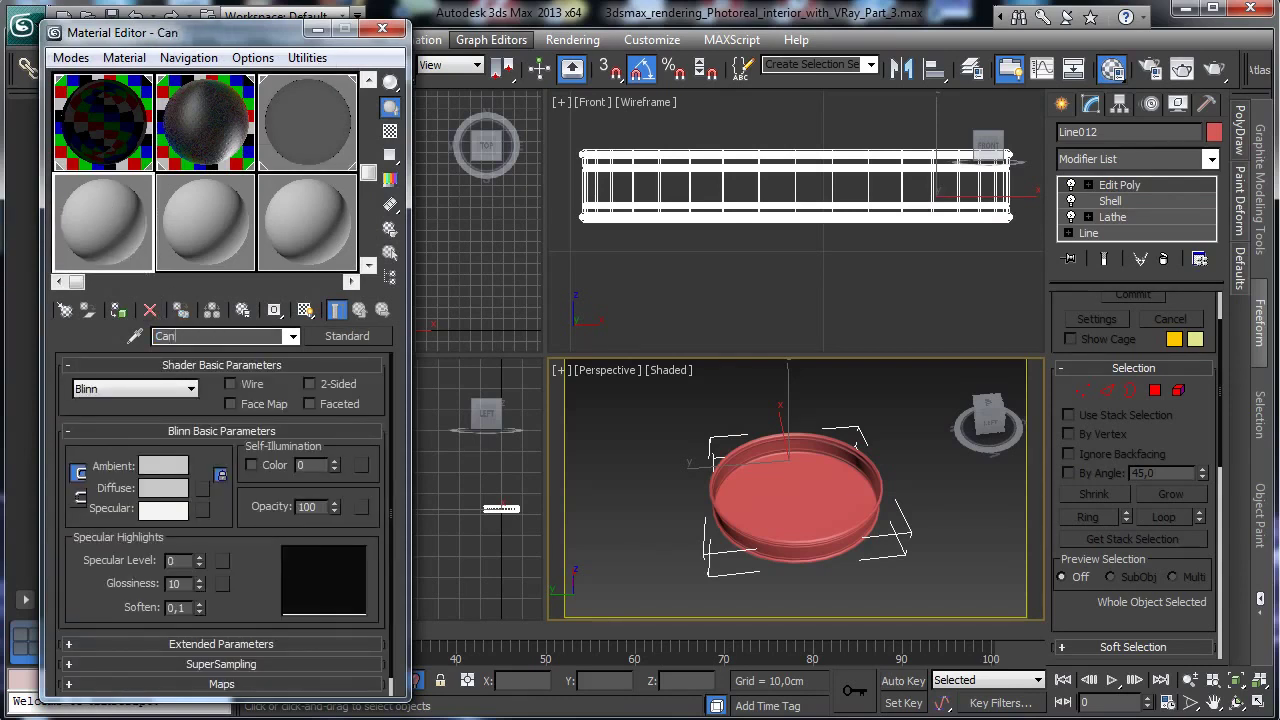
pyautogui.write('dle glass')
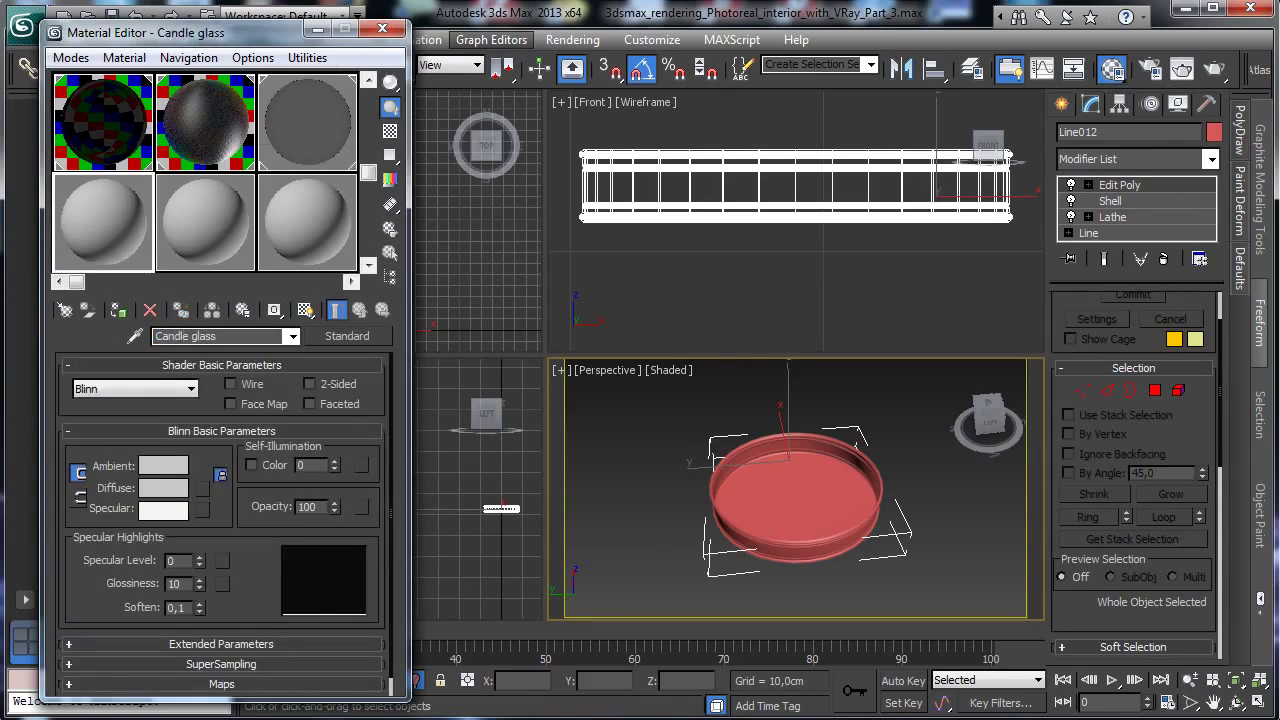
pyautogui.click(118, 311)
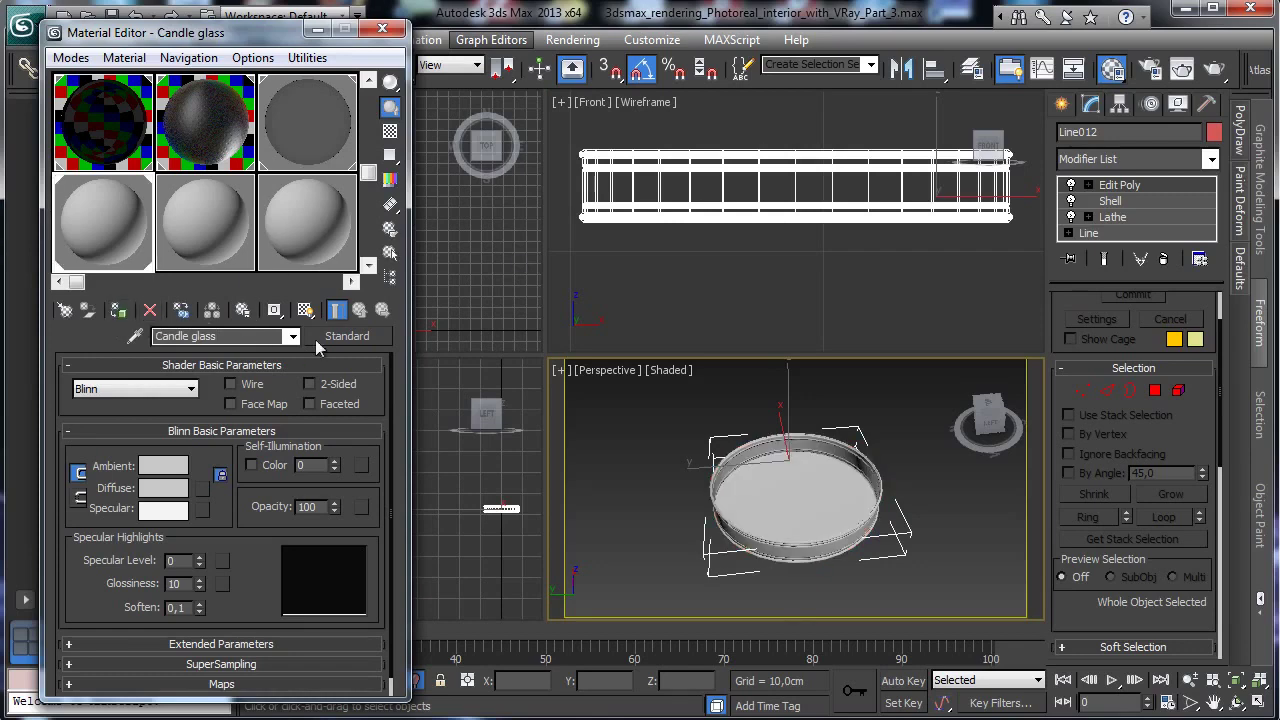
pyautogui.click(356, 337)
pyautogui.doubleClick(411, 202)
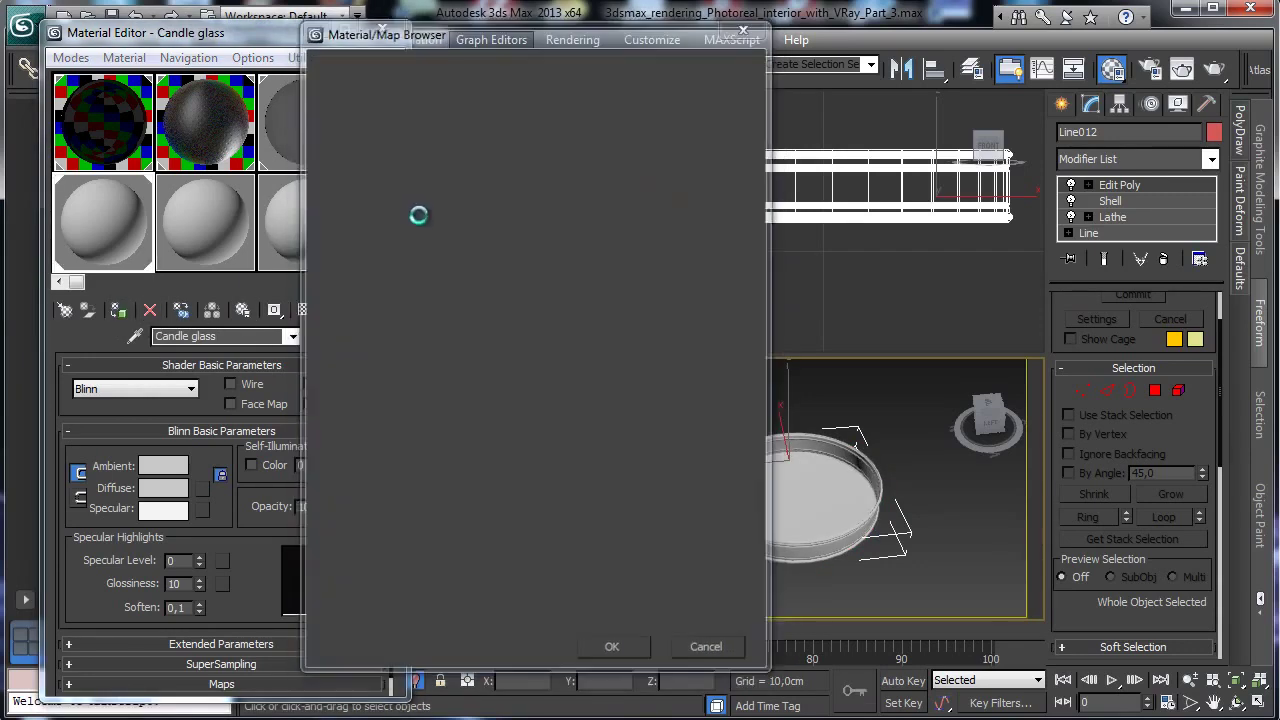
pyautogui.click(175, 414)
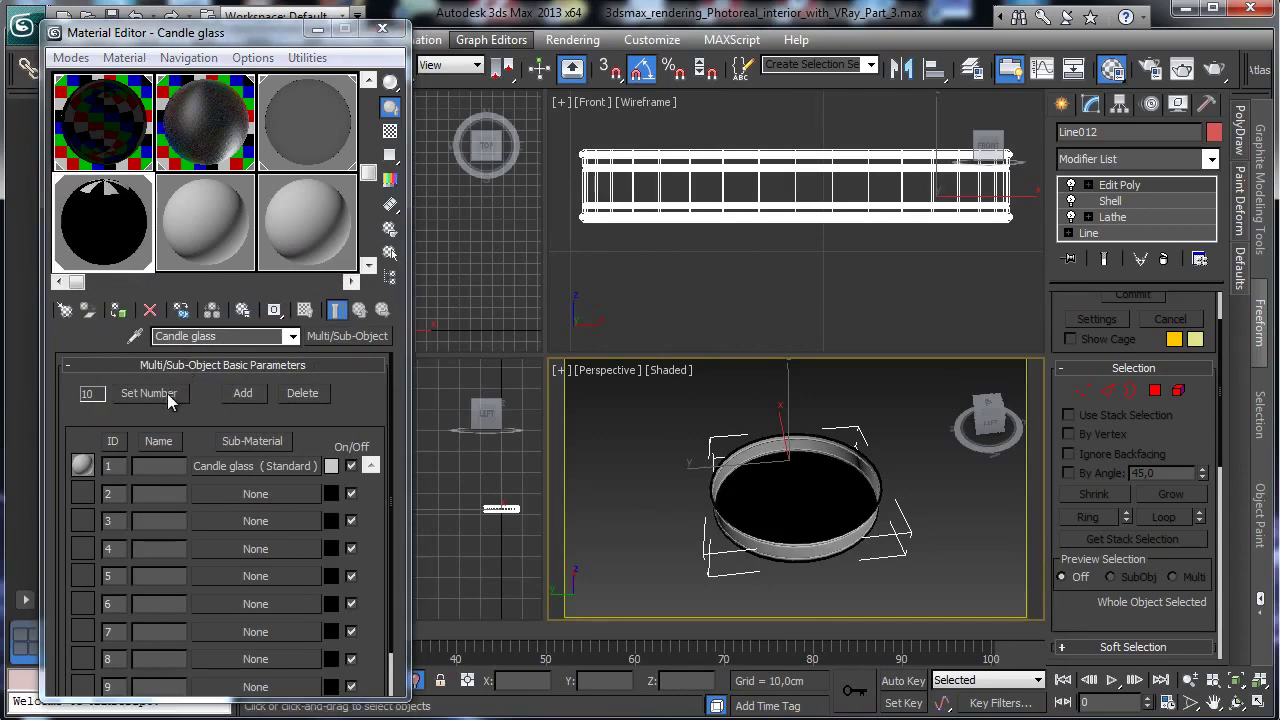
pyautogui.click(150, 393)
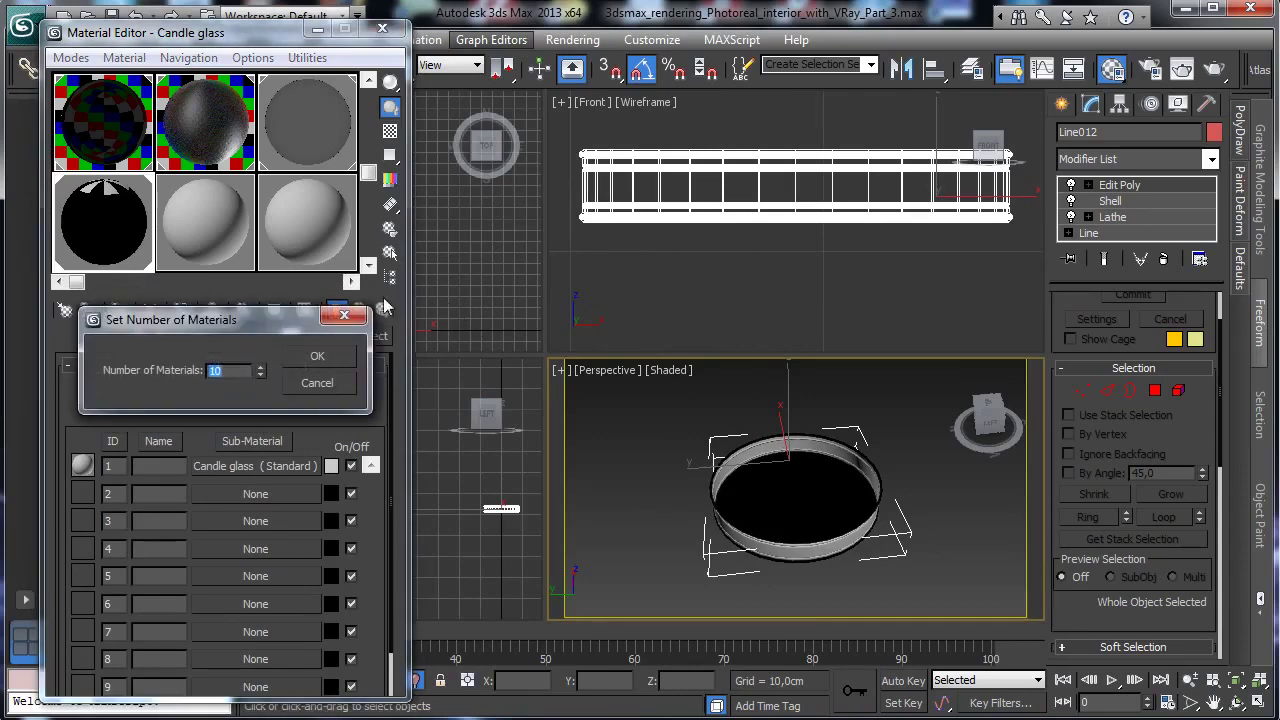
pyautogui.write('3')
pyautogui.click(339, 360)
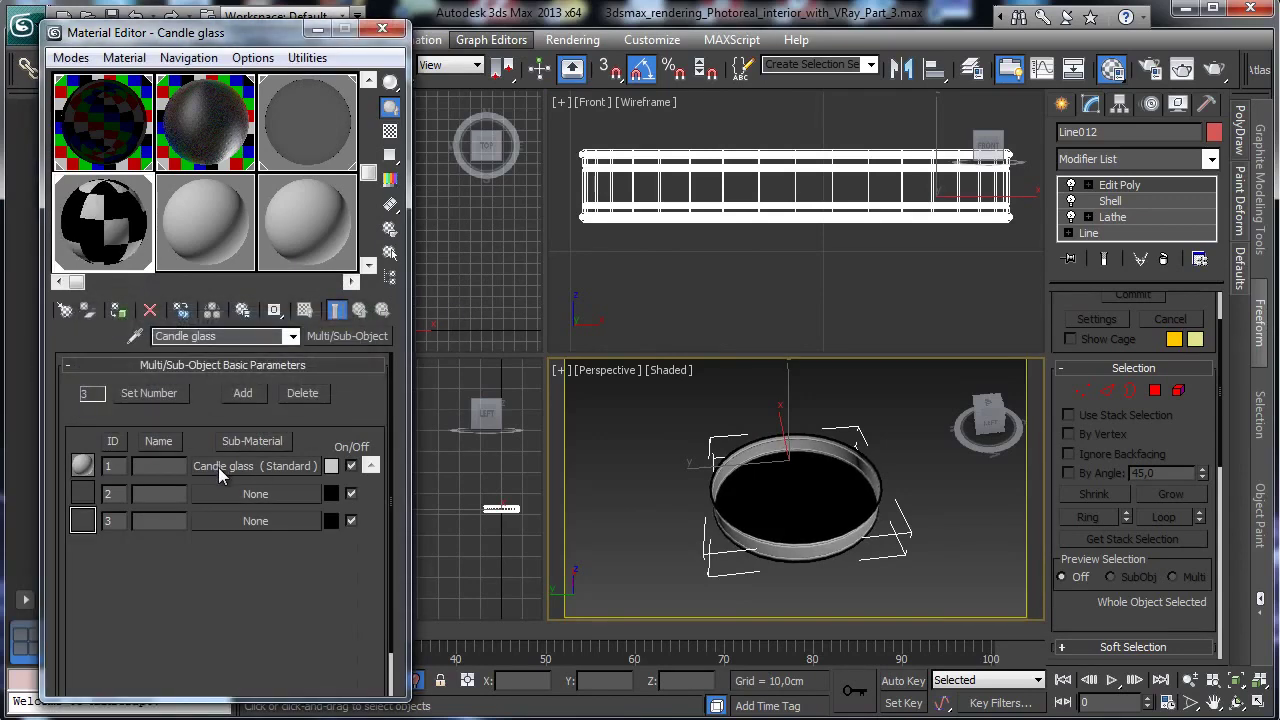
# Rename sub-material 1 to Gold and make it a VRayMtl.
pyautogui.click(220, 468)
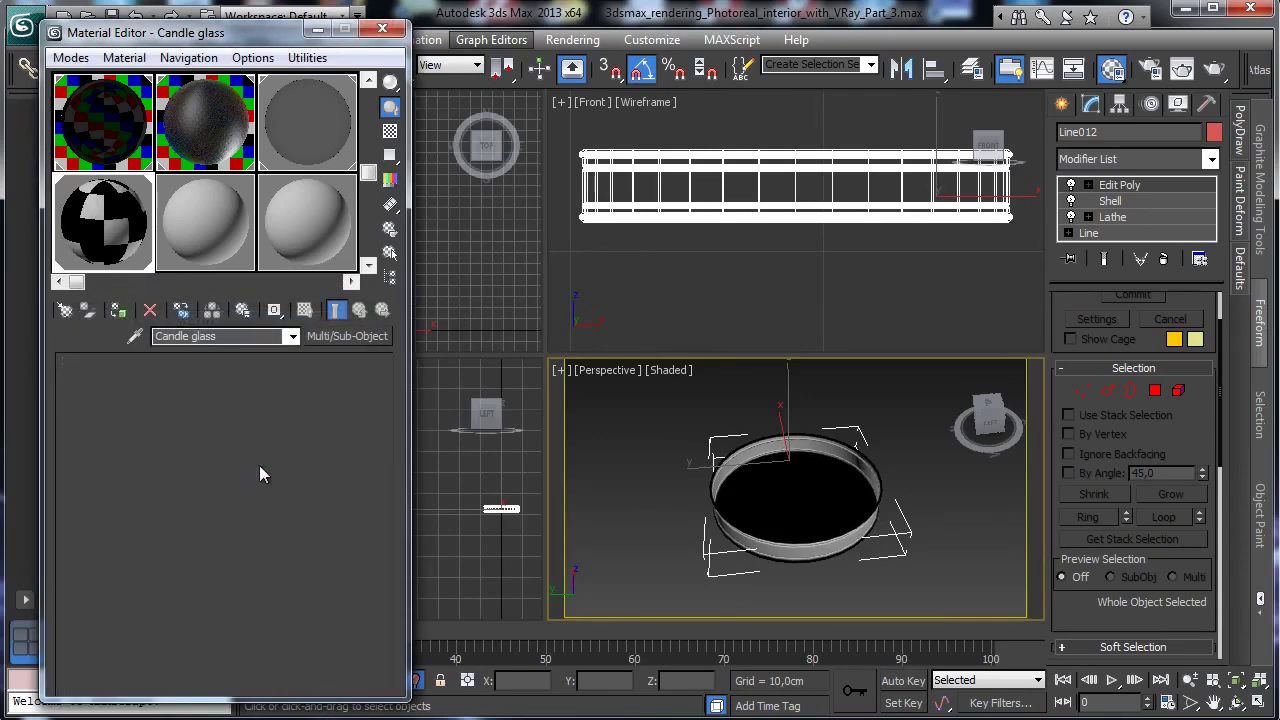
pyautogui.click(242, 338)
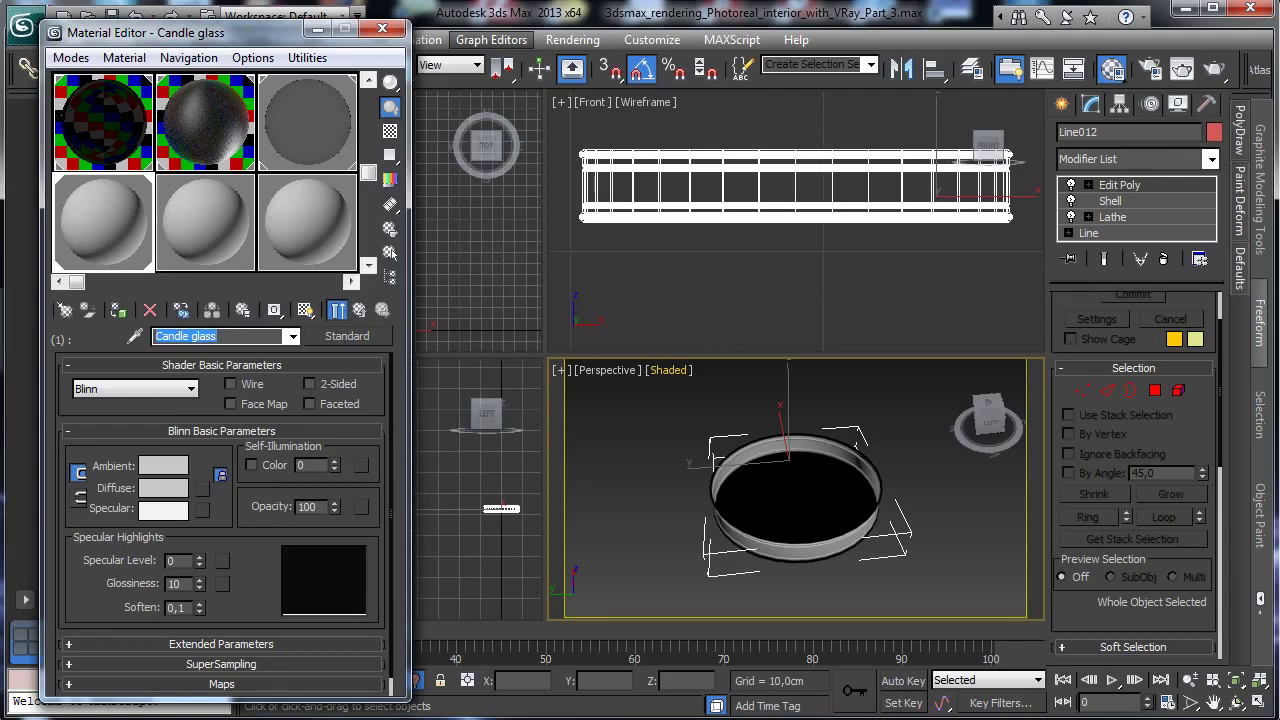
pyautogui.write('Gold')
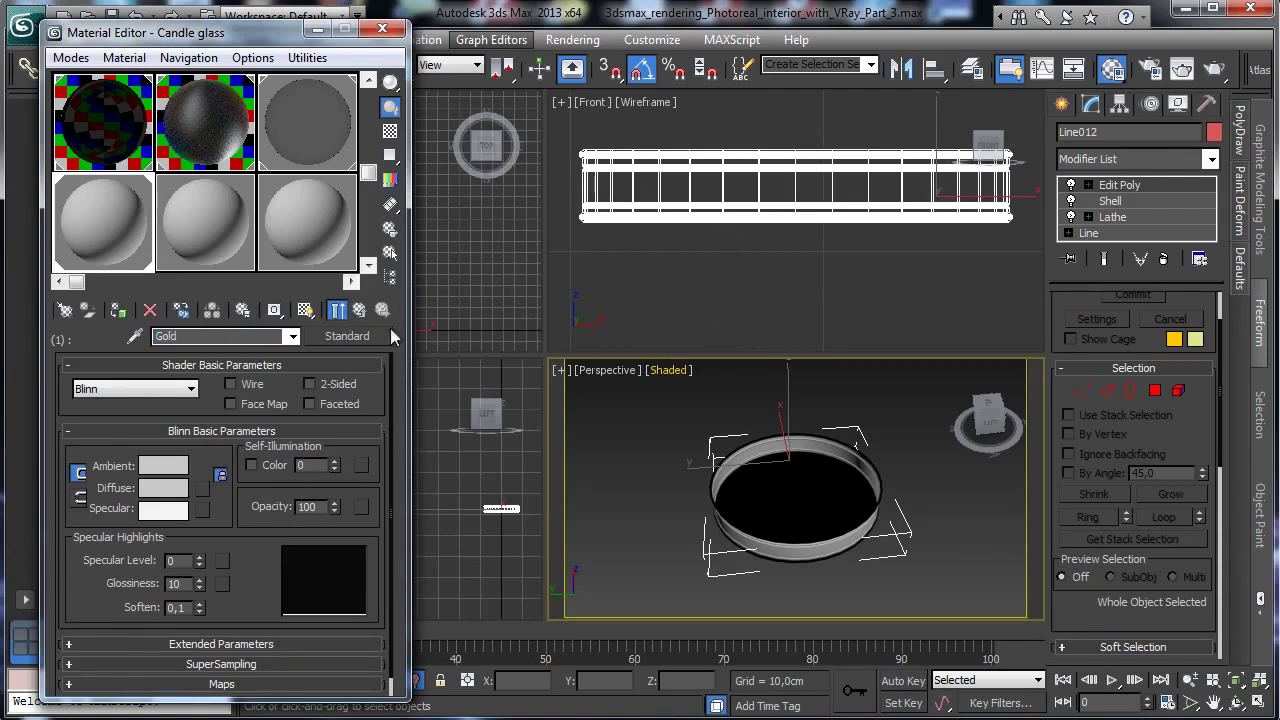
pyautogui.click(390, 336)
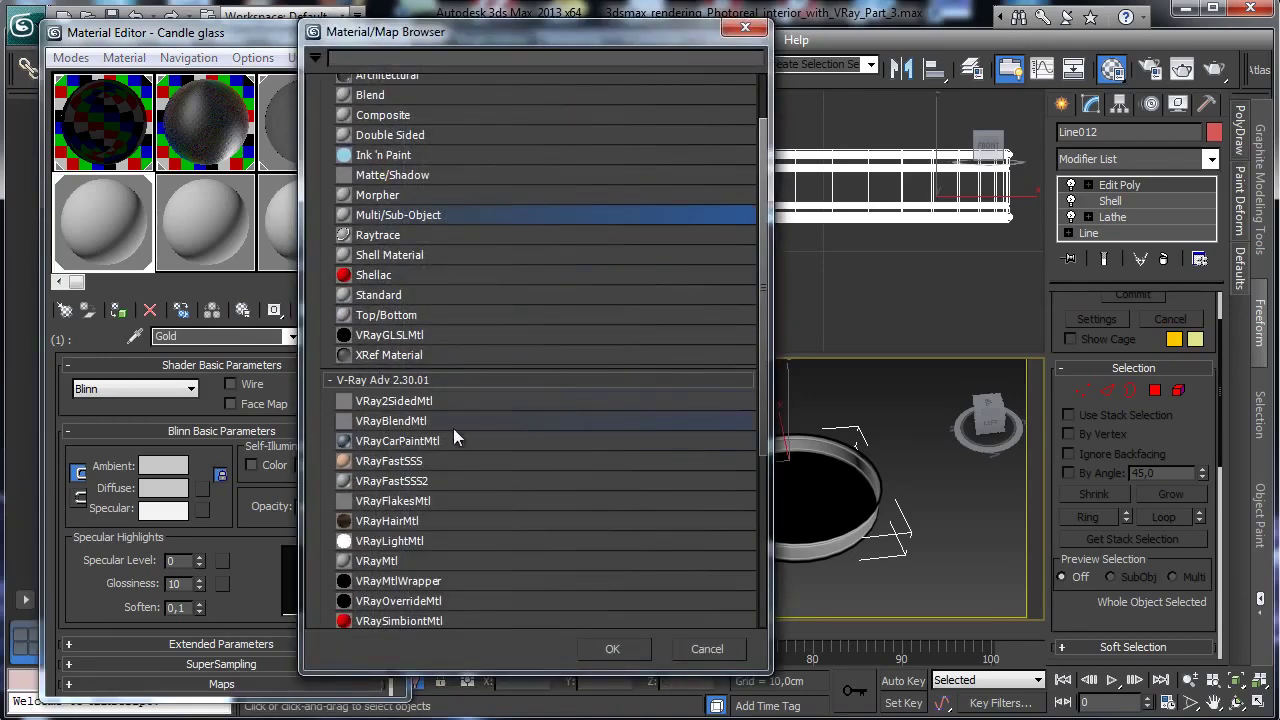
pyautogui.doubleClick(397, 561)
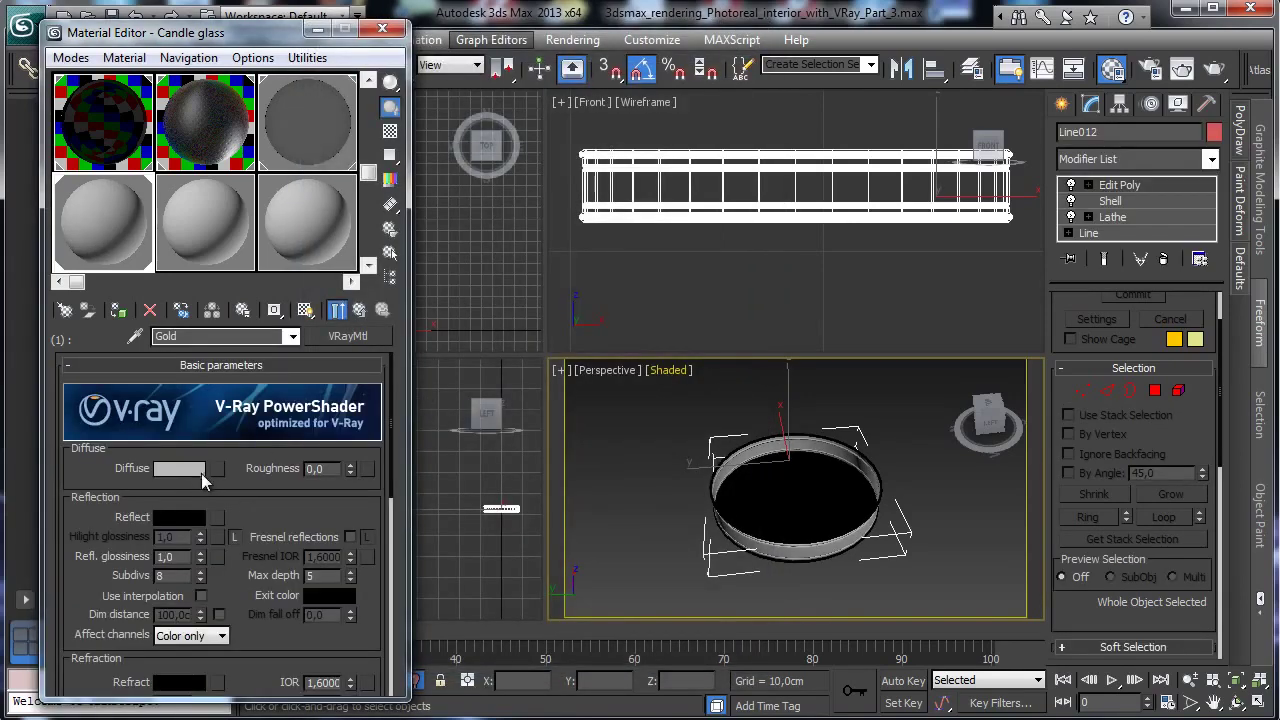
# Give Gold a black diffuse, Fresnel reflections and a refraction IOR of 2.4.
pyautogui.click(195, 469)
pyautogui.moveTo(501, 152); pyautogui.dragTo(501, 96)
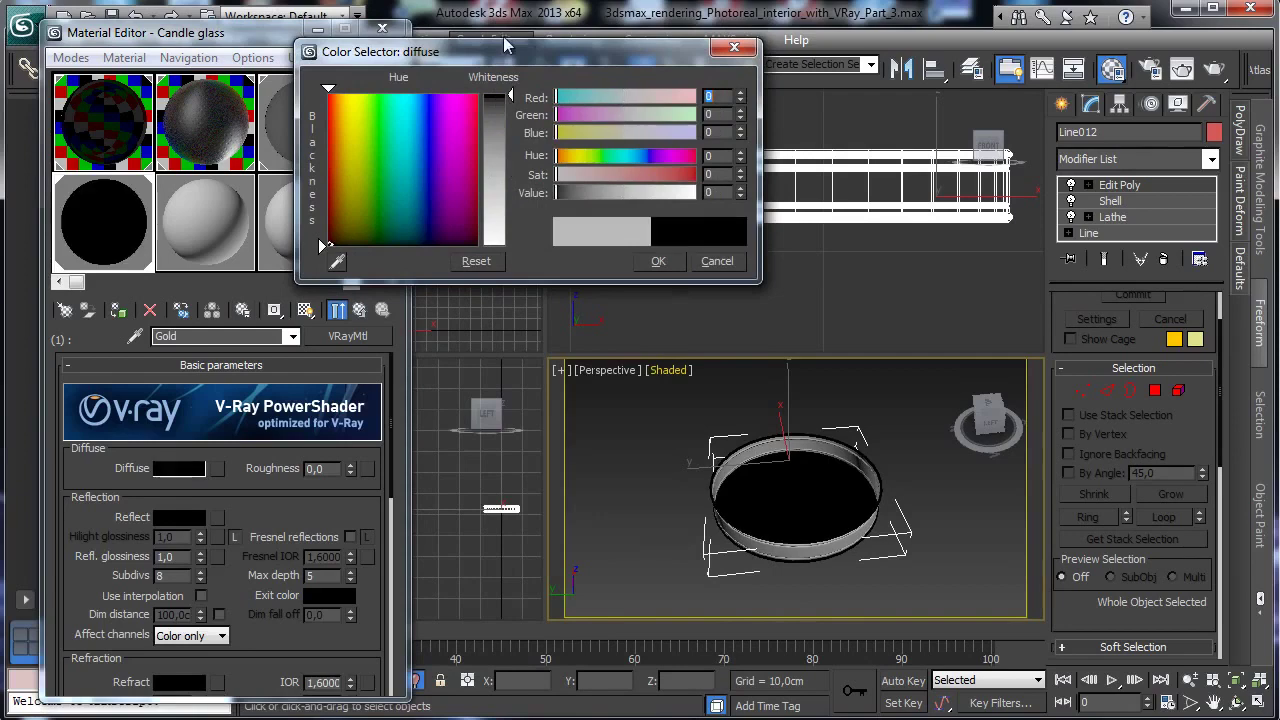
pyautogui.click(658, 261)
pyautogui.click(351, 537)
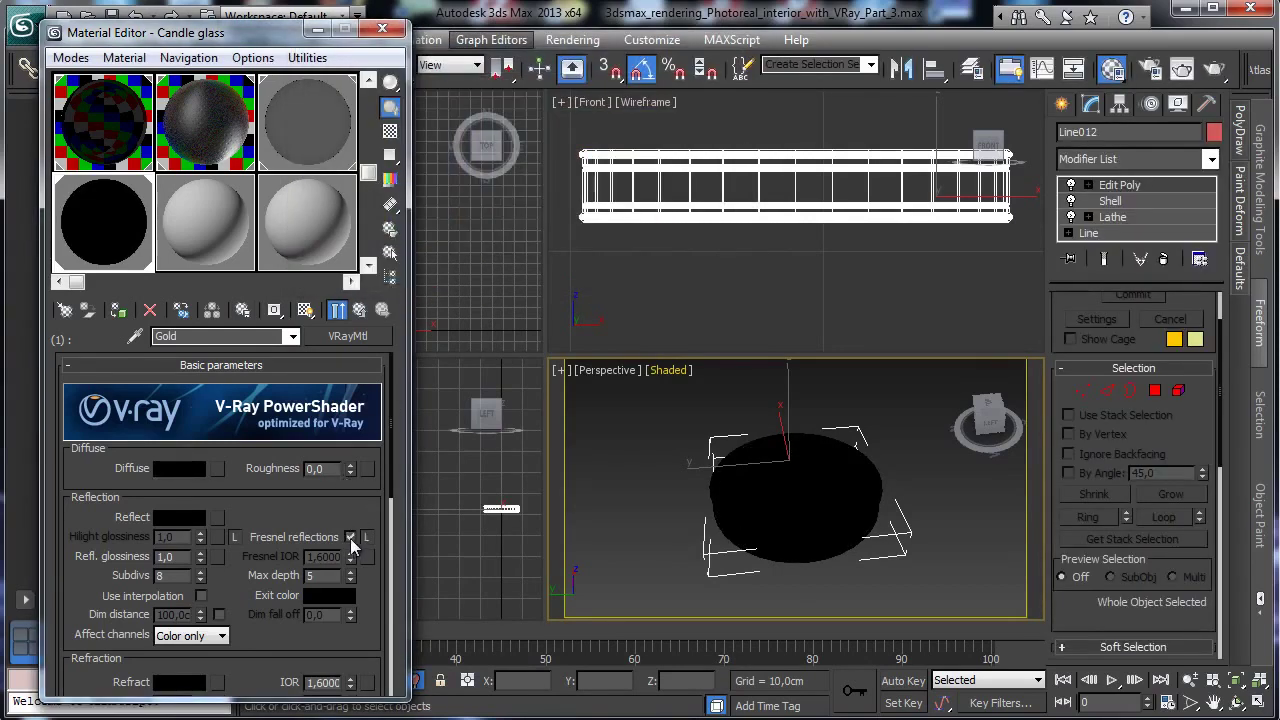
pyautogui.scroll(-1, 335, 600)
pyautogui.doubleClick(321, 643)
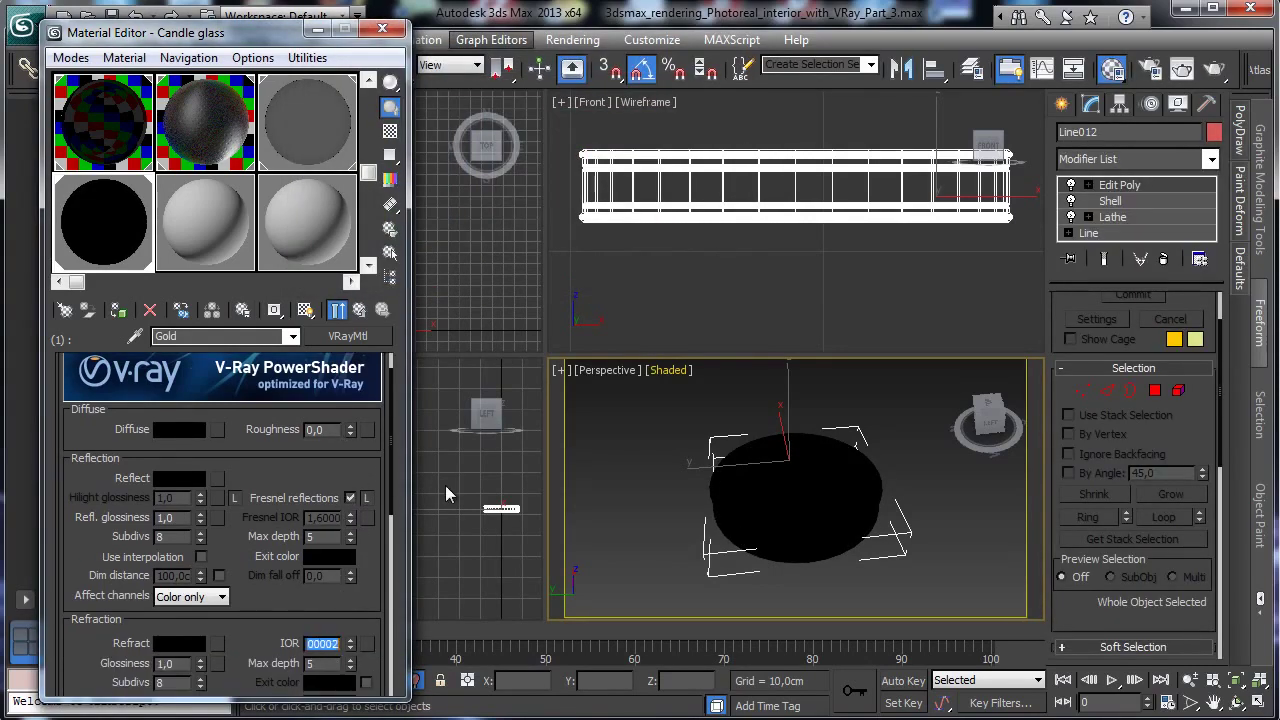
pyautogui.write('2.4')
pyautogui.press('Return')
# Set Gold's reflection to a deep orange with 0.84 reflection glossiness.
pyautogui.click(179, 478)
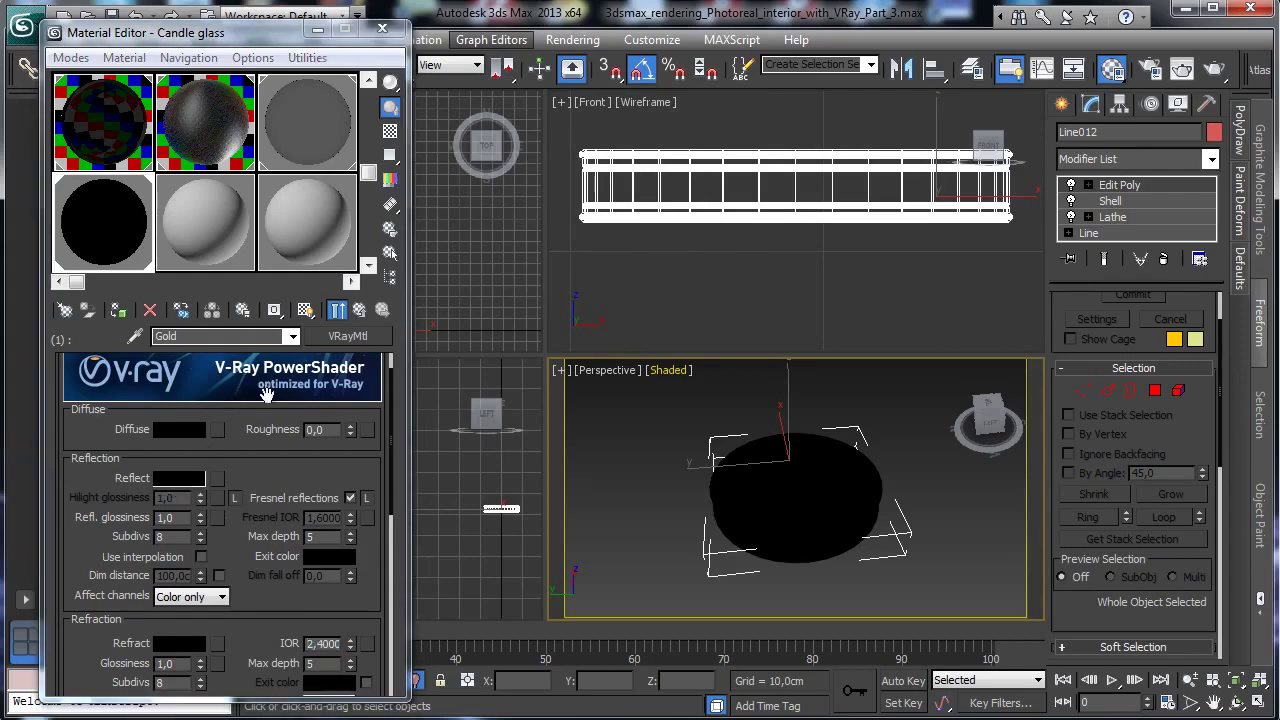
pyautogui.moveTo(372, 116)
pyautogui.mouseDown()
pyautogui.moveTo(329, 93)
pyautogui.moveTo(343, 93)
pyautogui.mouseUp()
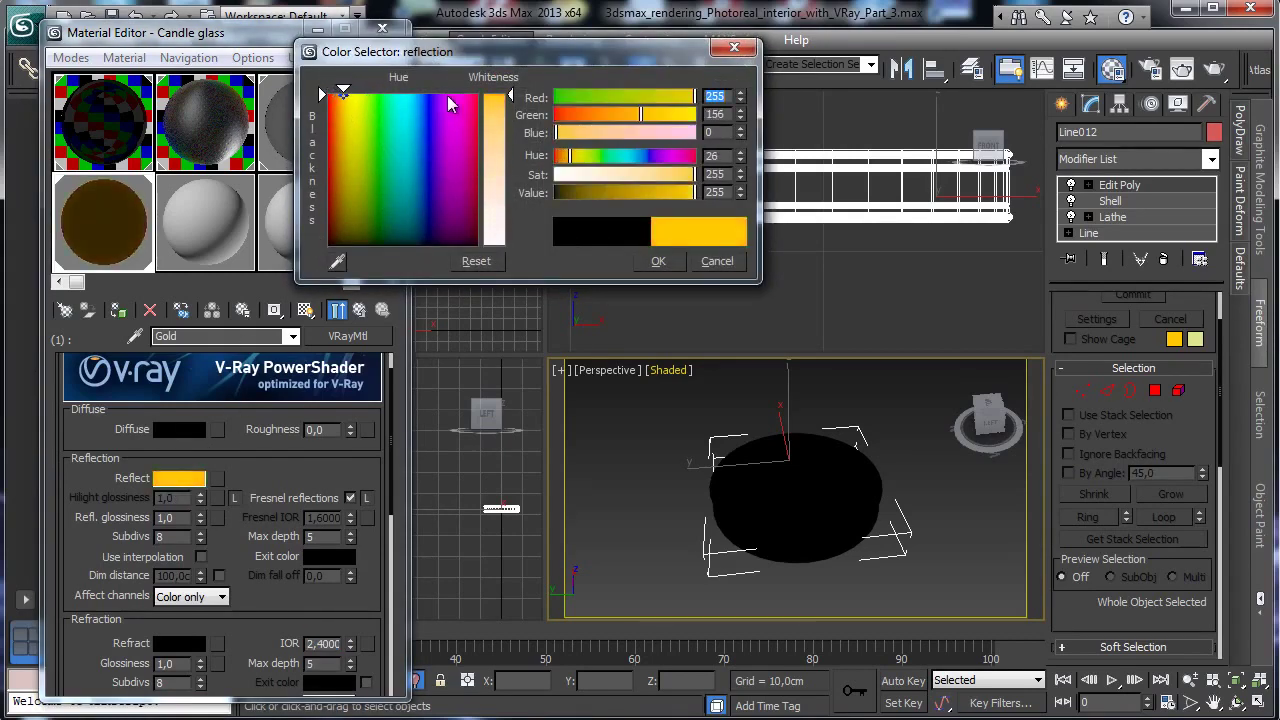
pyautogui.click(658, 261)
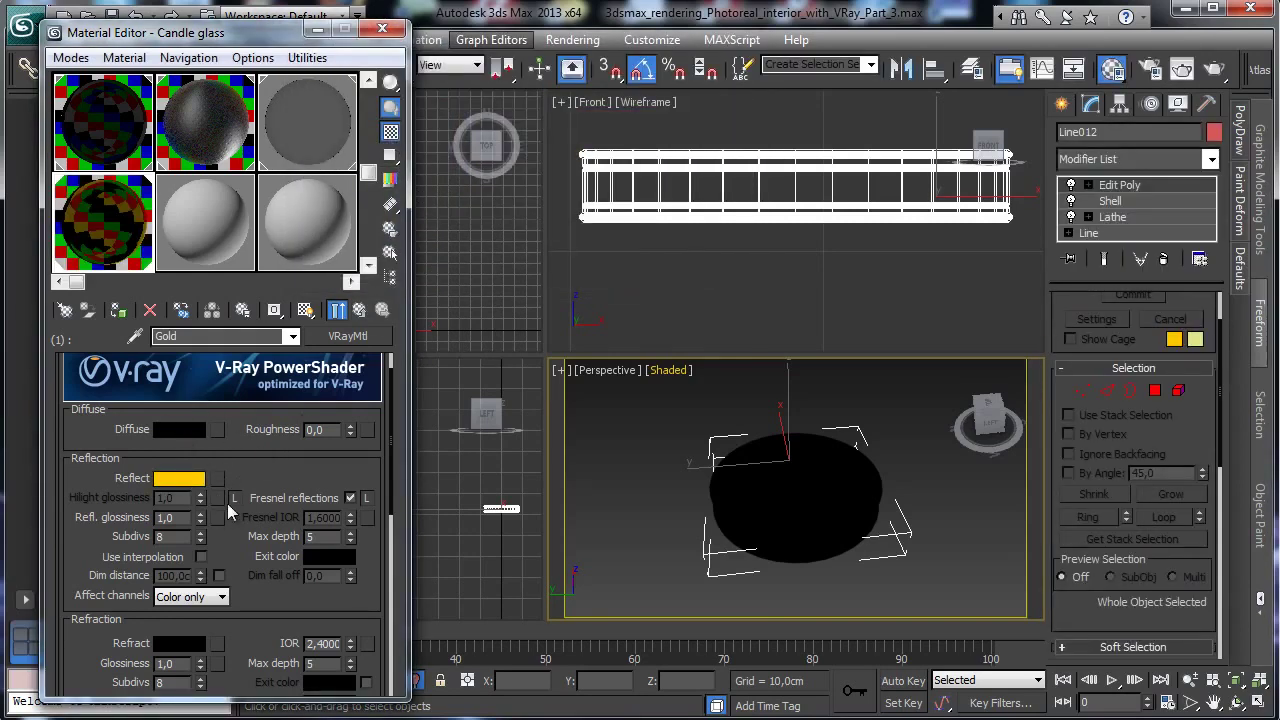
pyautogui.moveTo(203, 515); pyautogui.dragTo(203, 518)
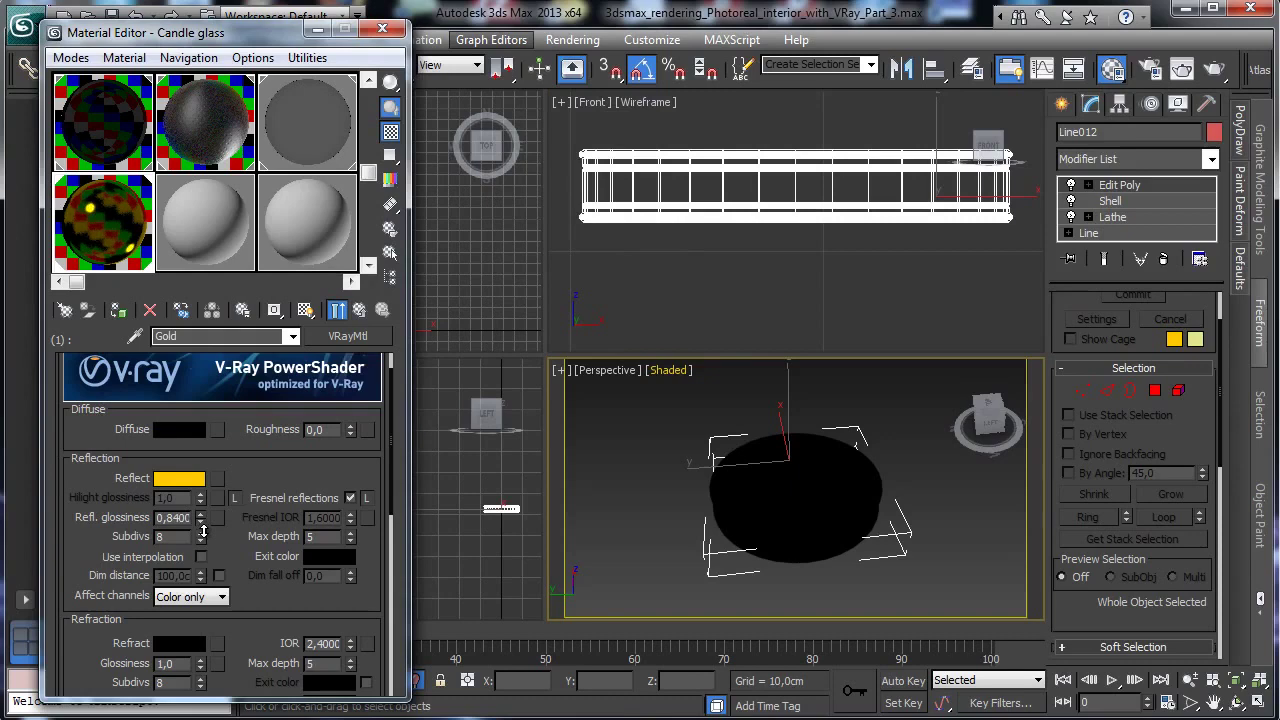
pyautogui.click(178, 481)
pyautogui.moveTo(608, 112); pyautogui.dragTo(618, 115)
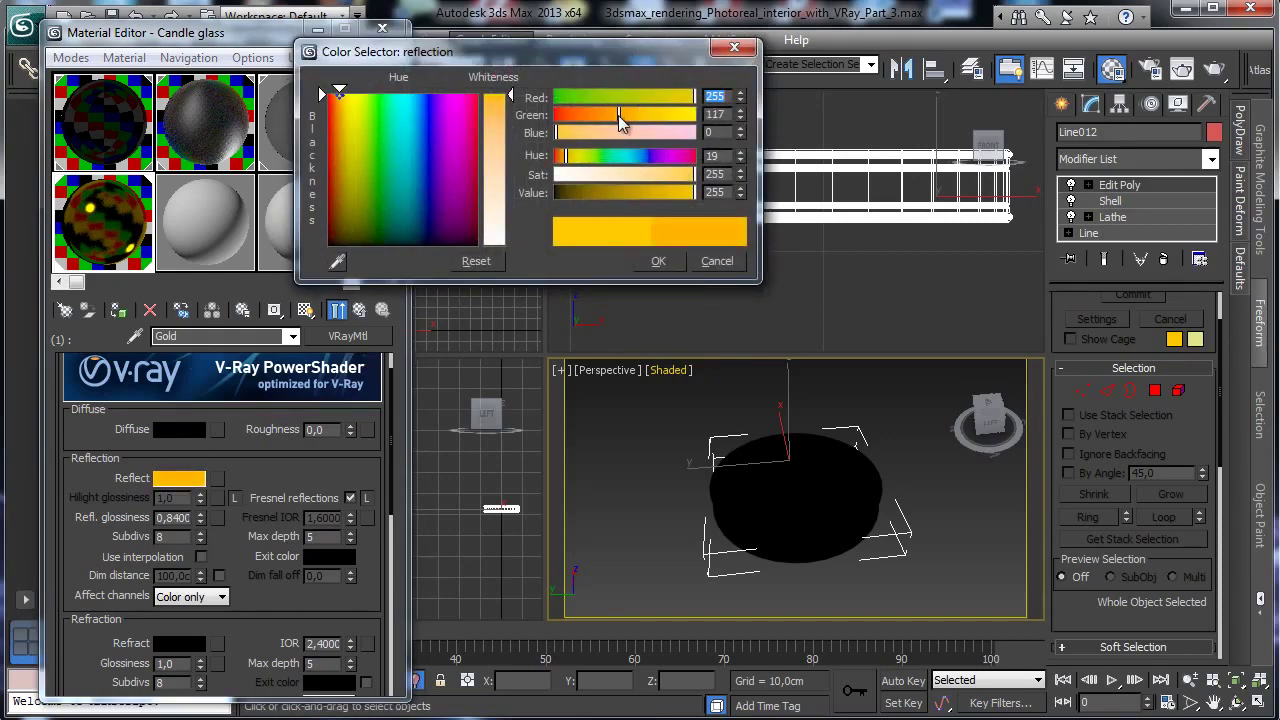
pyautogui.click(672, 261)
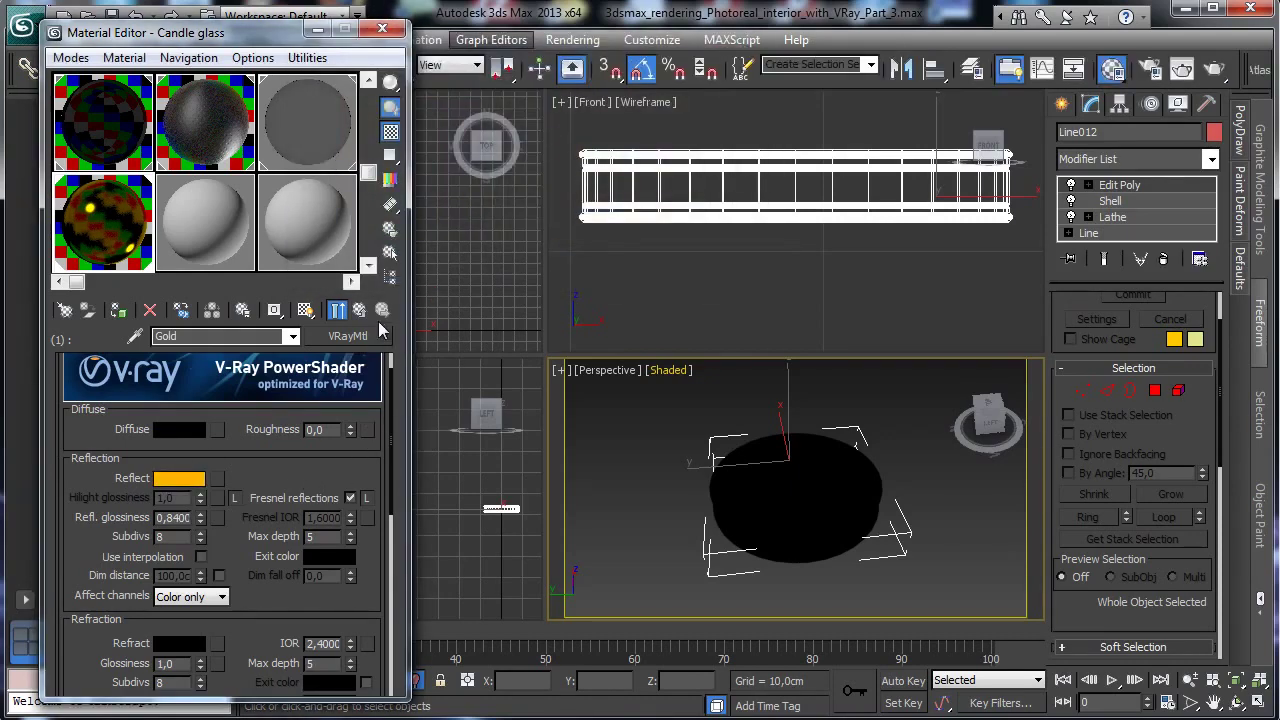
# Back in Candle glass, set sub-material 1's display colour to yellow.
pyautogui.click(360, 311)
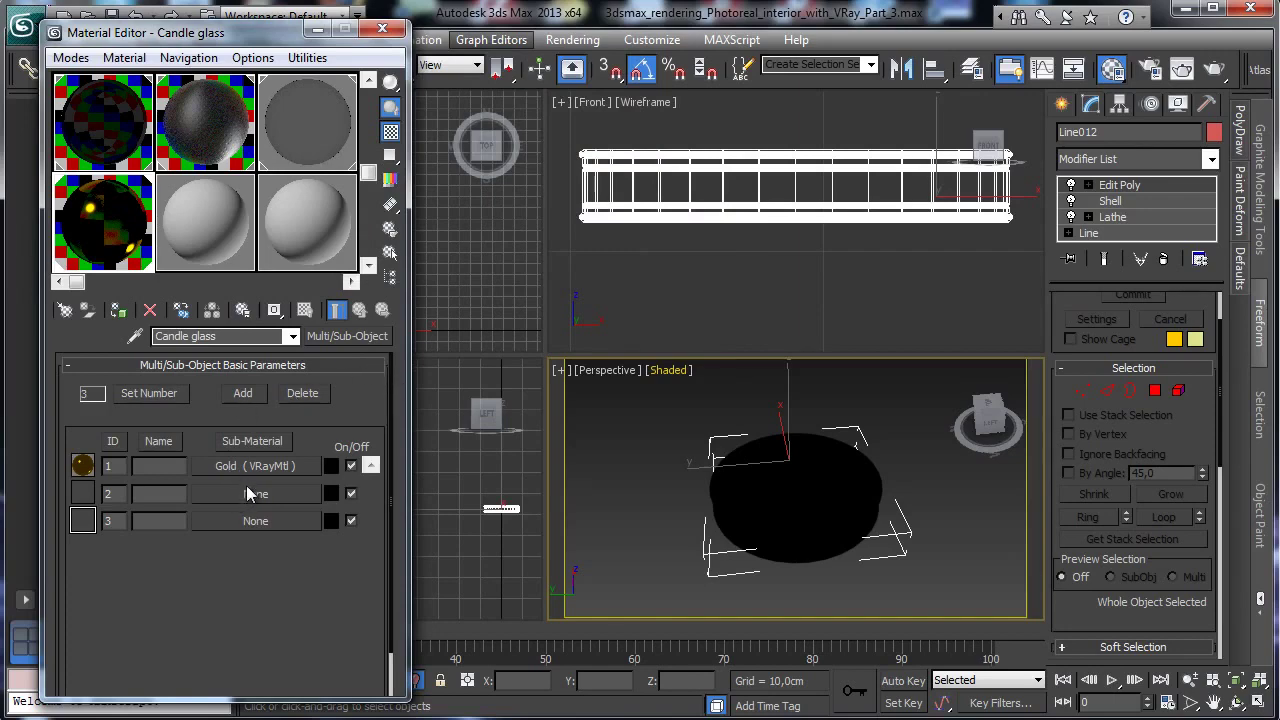
pyautogui.click(331, 466)
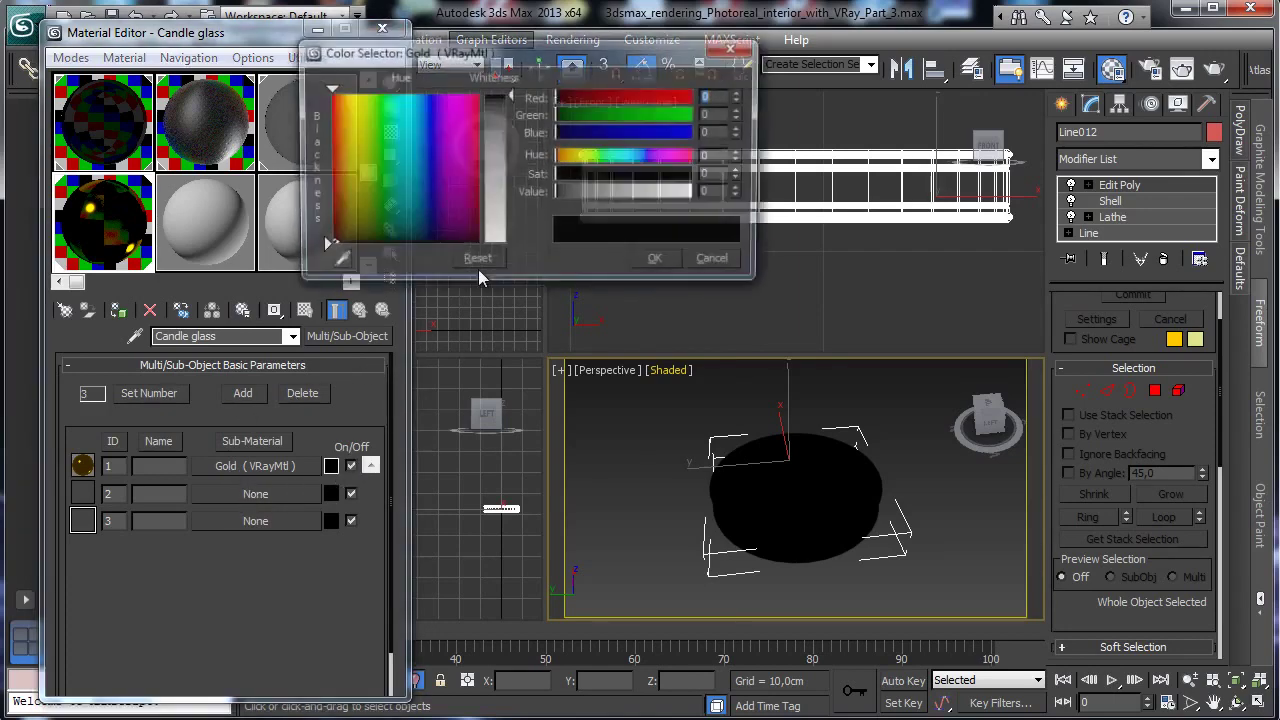
pyautogui.click(355, 134)
pyautogui.click(658, 261)
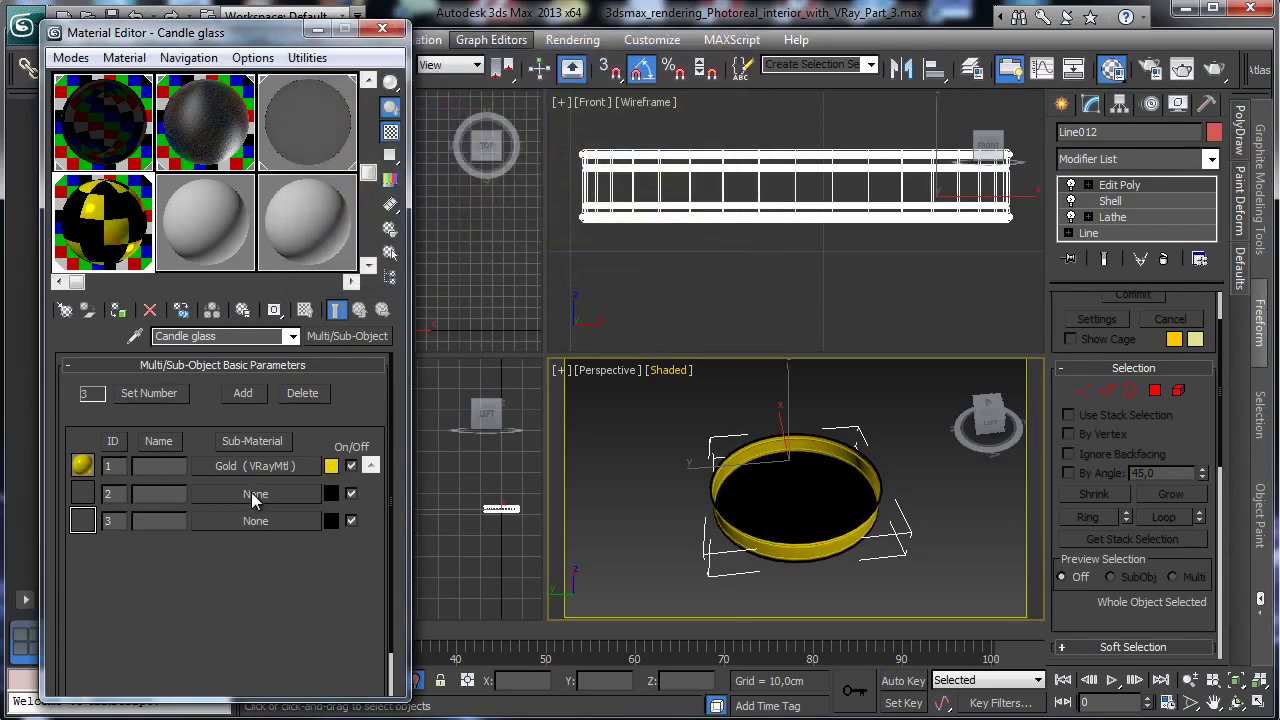
# Make sub-material 2 a VRayMtl named Glass with a black diffuse.
pyautogui.click(256, 494)
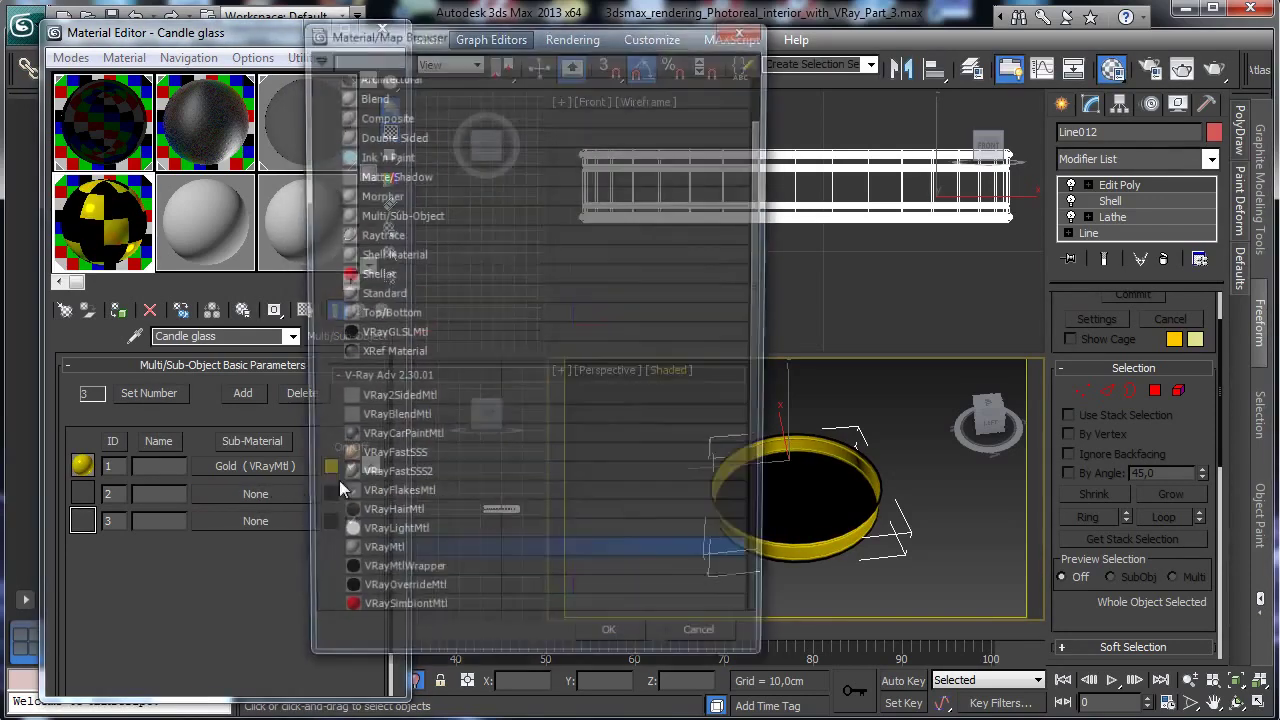
pyautogui.doubleClick(382, 558)
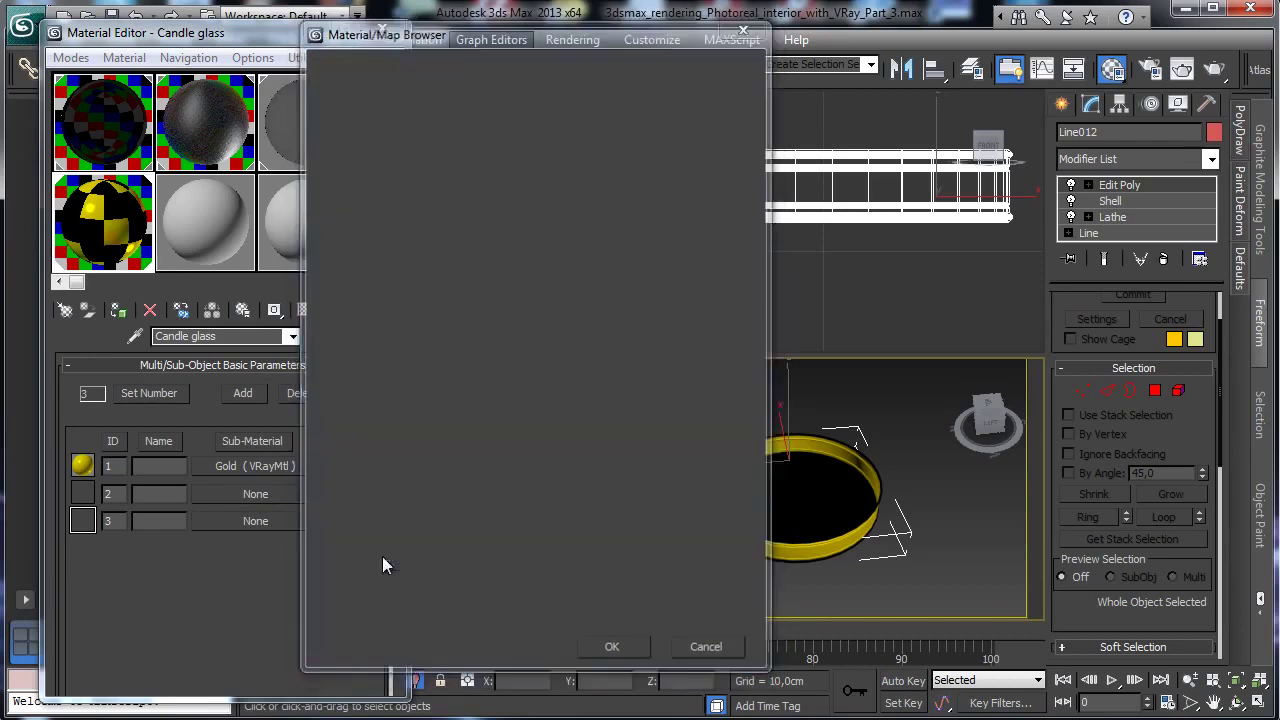
pyautogui.write('G')
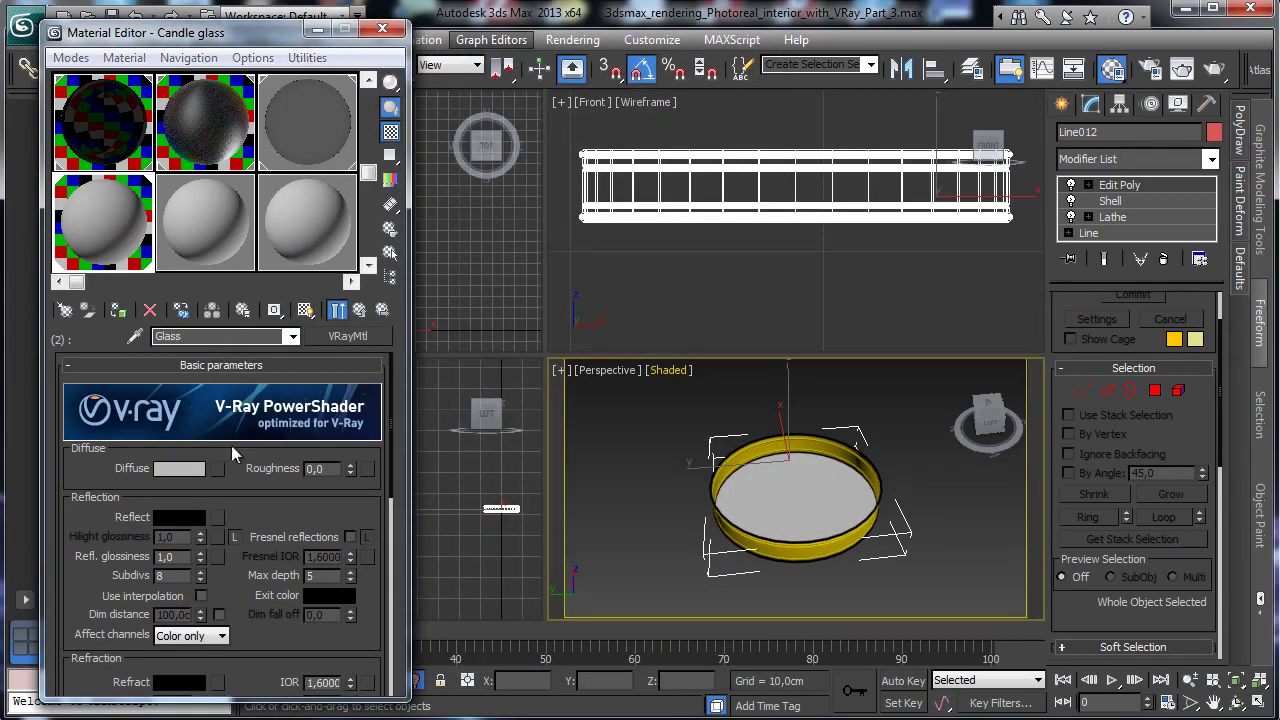
pyautogui.click(179, 468)
pyautogui.moveTo(600, 192); pyautogui.dragTo(519, 199)
pyautogui.click(658, 261)
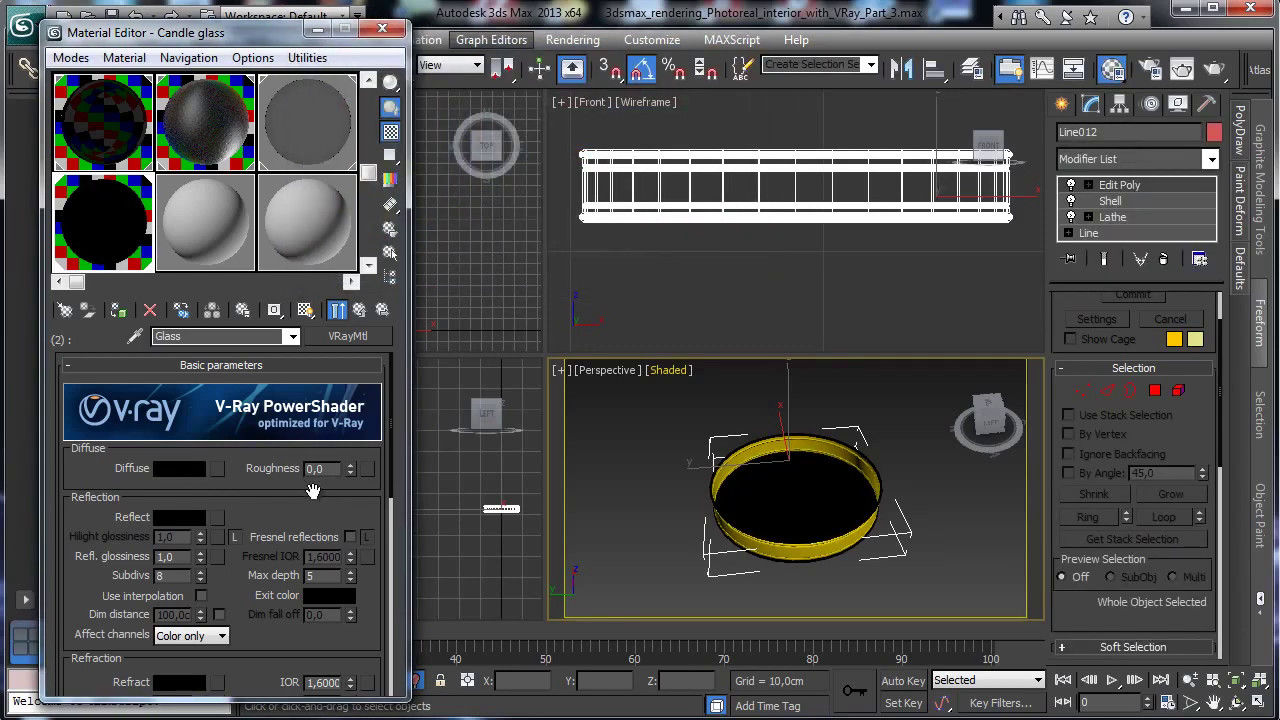
# Unlock Glass's Fresnel IOR and give it white reflection at 0.93 glossiness.
pyautogui.click(366, 537)
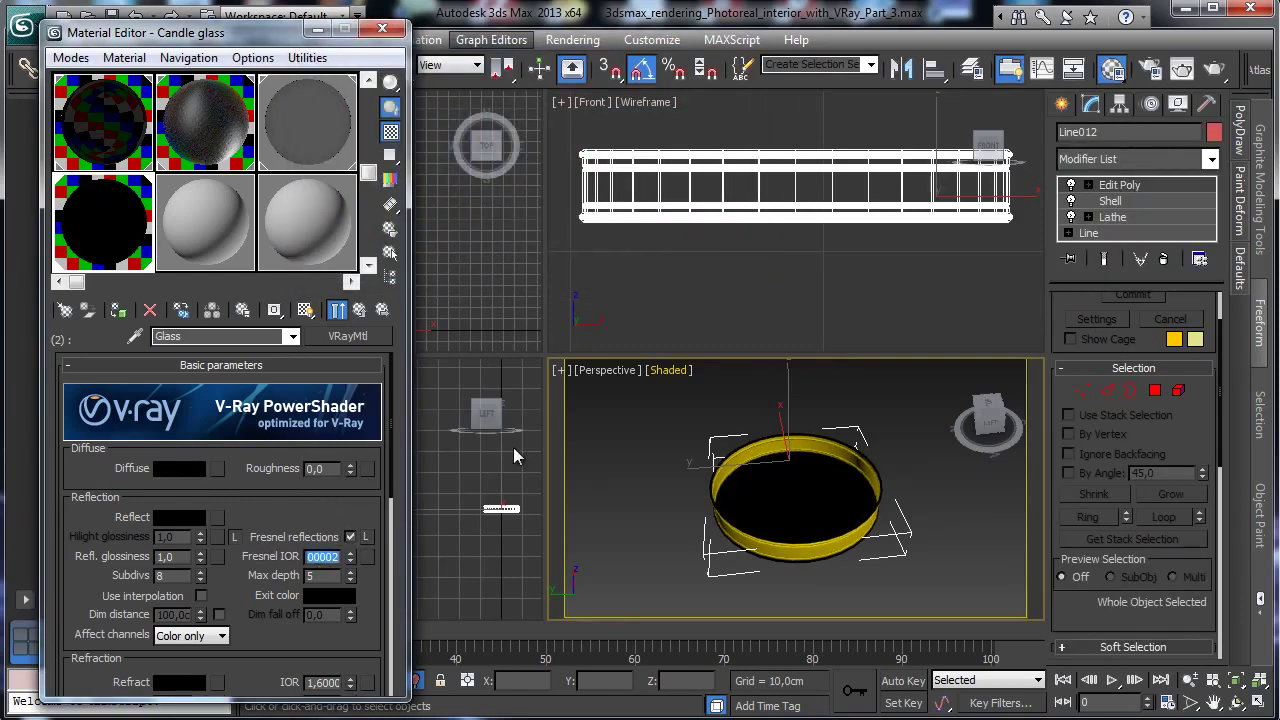
pyautogui.click(172, 517)
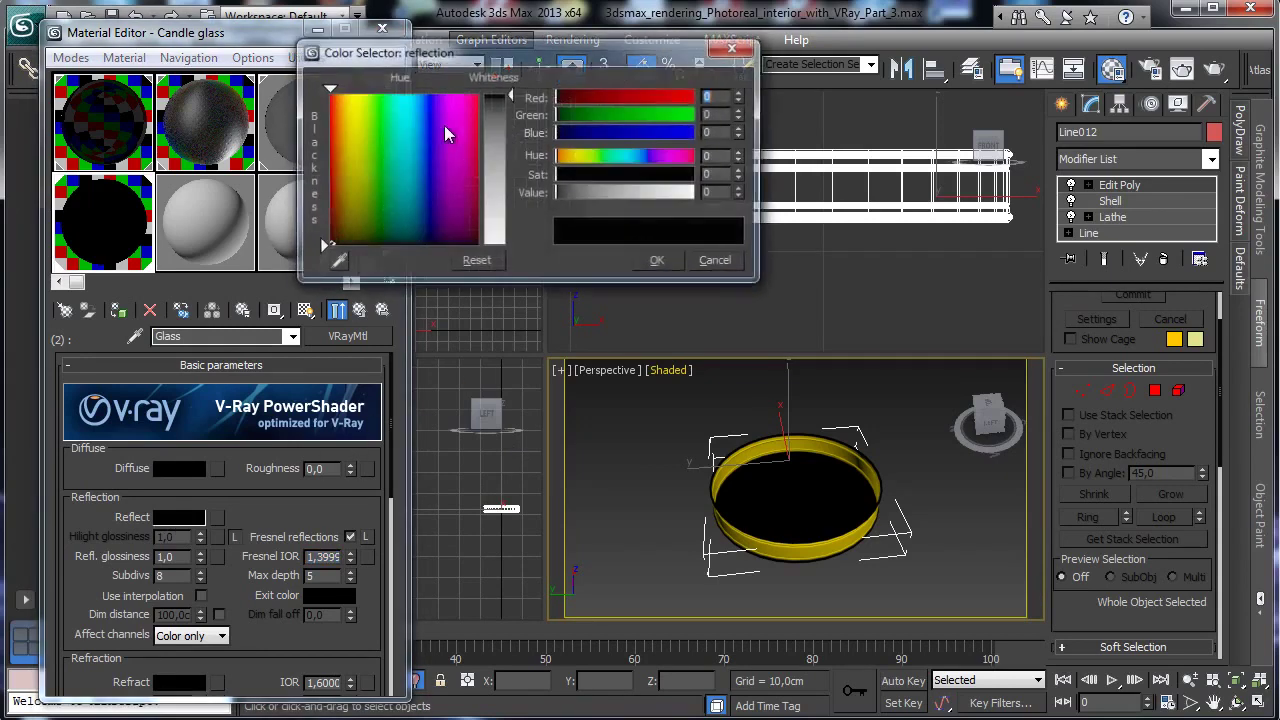
pyautogui.moveTo(506, 97)
pyautogui.mouseDown()
pyautogui.moveTo(500, 179)
pyautogui.moveTo(500, 97)
pyautogui.mouseUp()
pyautogui.click(650, 261)
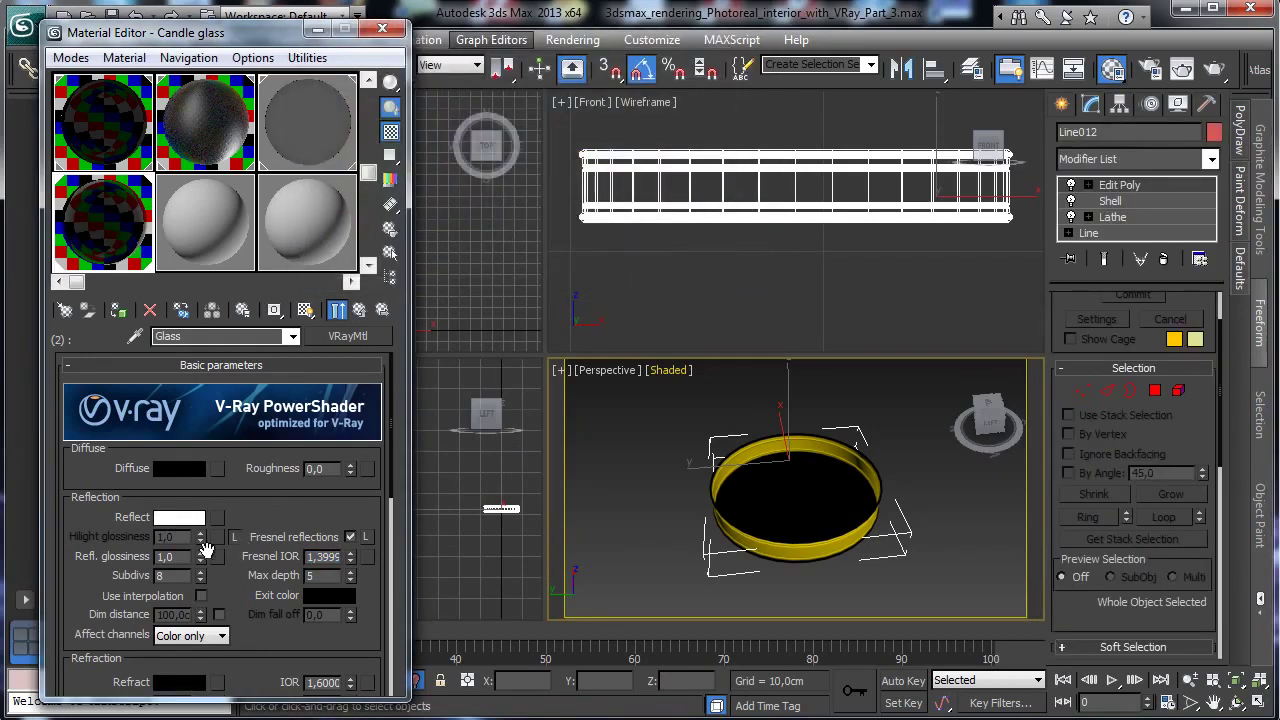
pyautogui.moveTo(199, 557); pyautogui.dragTo(201, 568)
pyautogui.moveTo(270, 503); pyautogui.dragTo(285, 388)
pyautogui.scroll(-2, 285, 390)
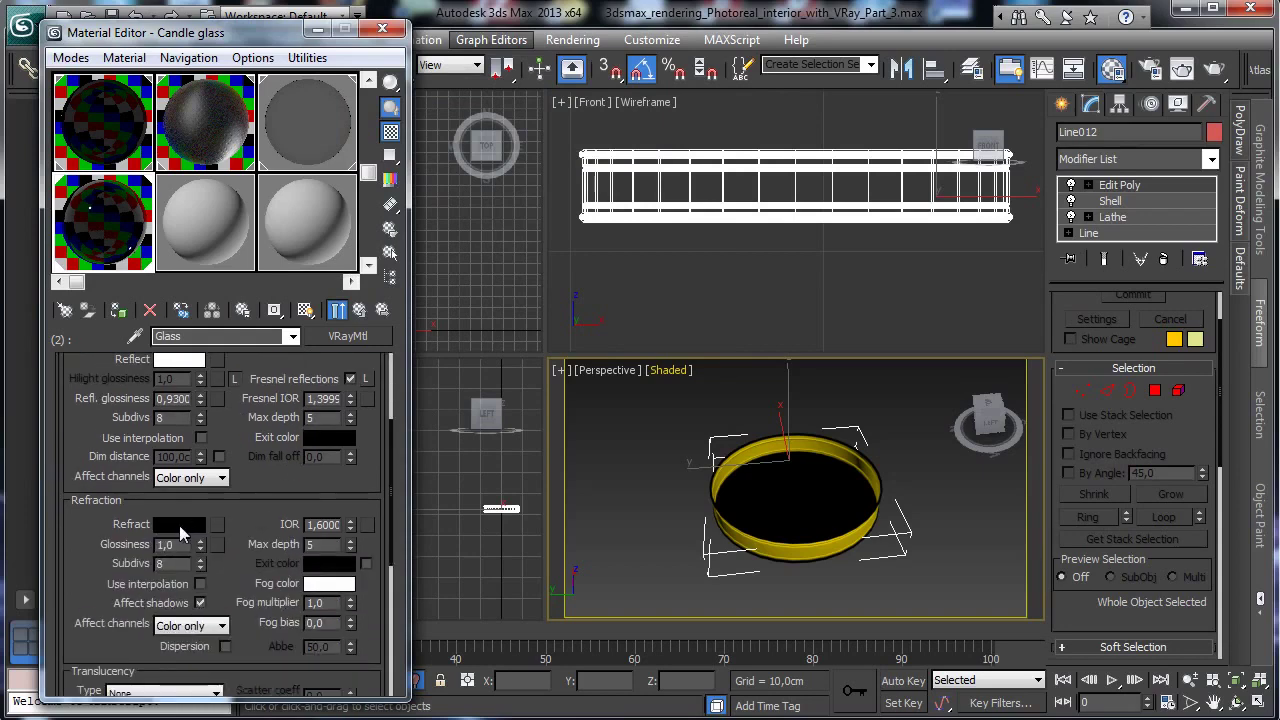
# Set Glass's refraction colour to white with an IOR of 1.0.
pyautogui.click(180, 525)
pyautogui.moveTo(508, 164); pyautogui.dragTo(510, 302)
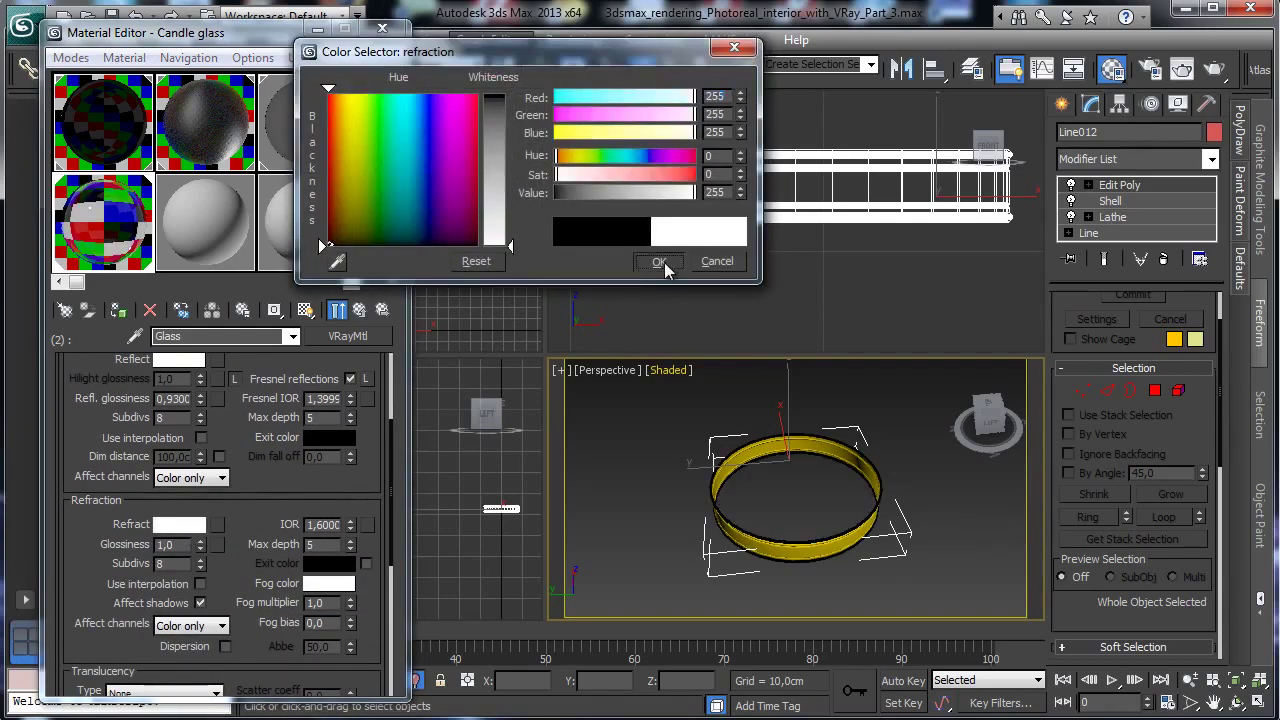
pyautogui.click(660, 262)
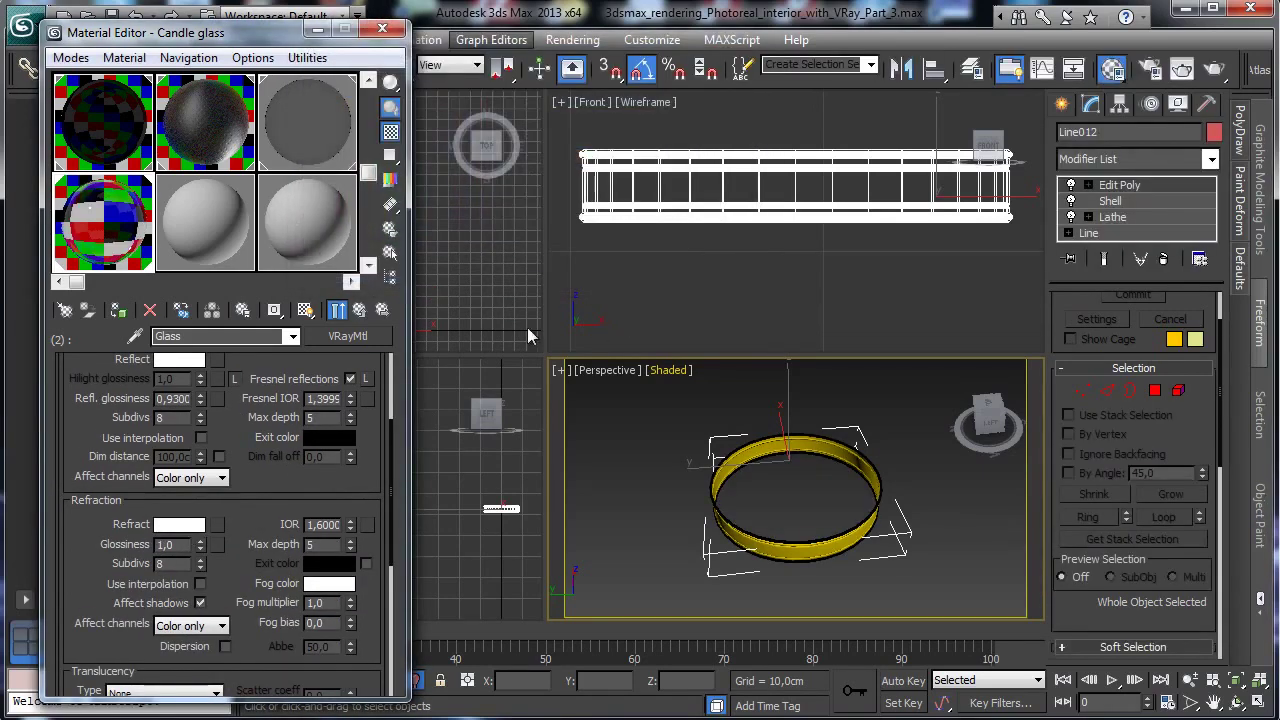
pyautogui.doubleClick(320, 525)
pyautogui.write('1,0')
pyautogui.press('Return')
# Give Glass a pale green fog colour with multiplier 0.25, then return to Candle glass.
pyautogui.click(325, 584)
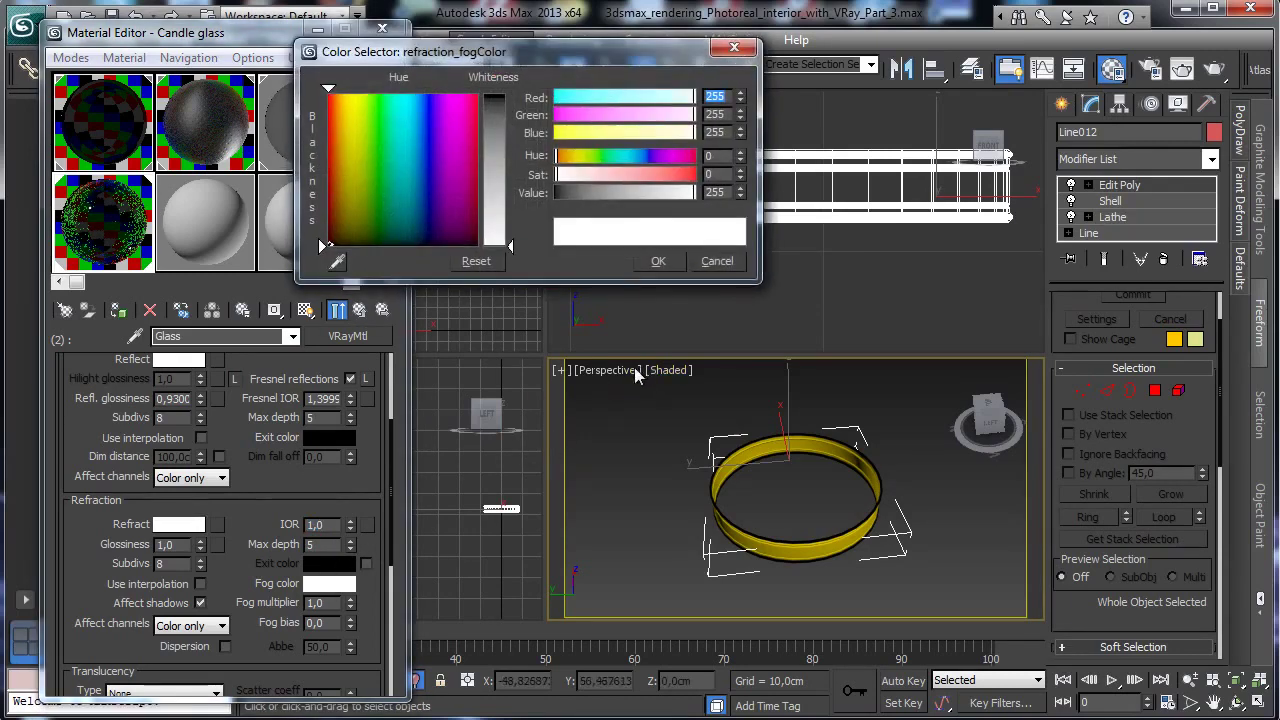
pyautogui.click(384, 108)
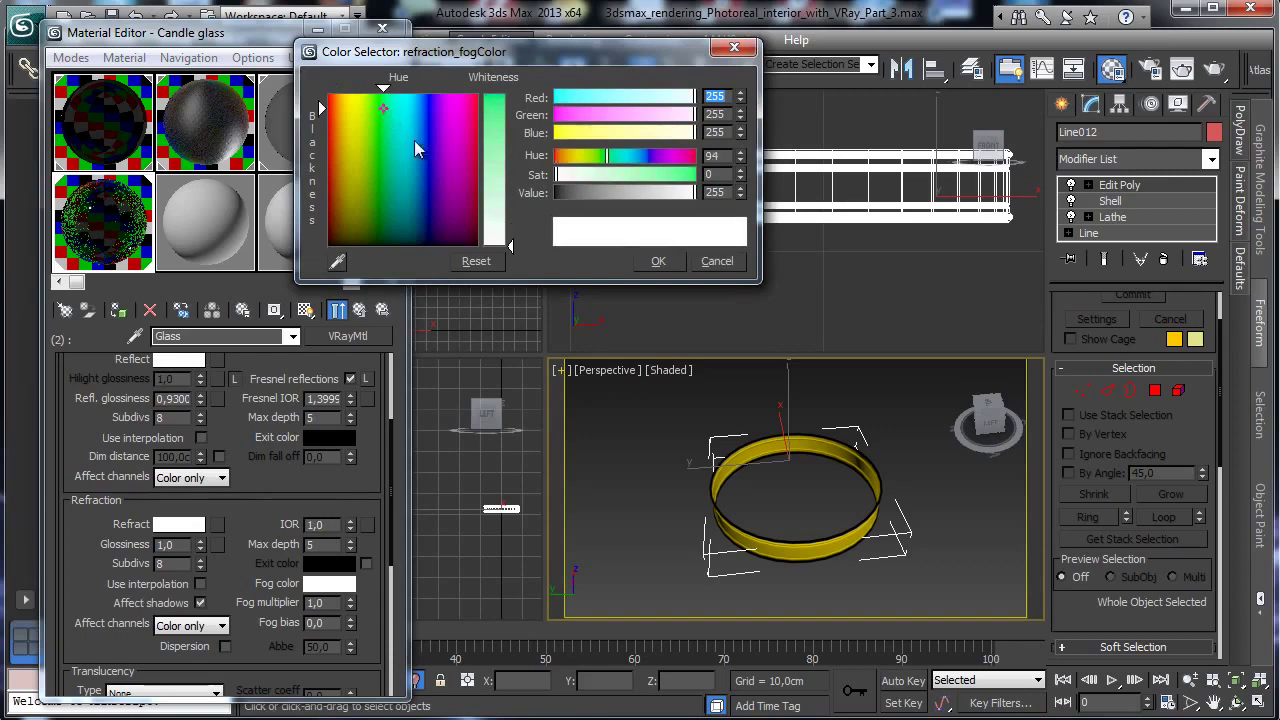
pyautogui.moveTo(510, 245); pyautogui.dragTo(511, 192)
pyautogui.click(659, 262)
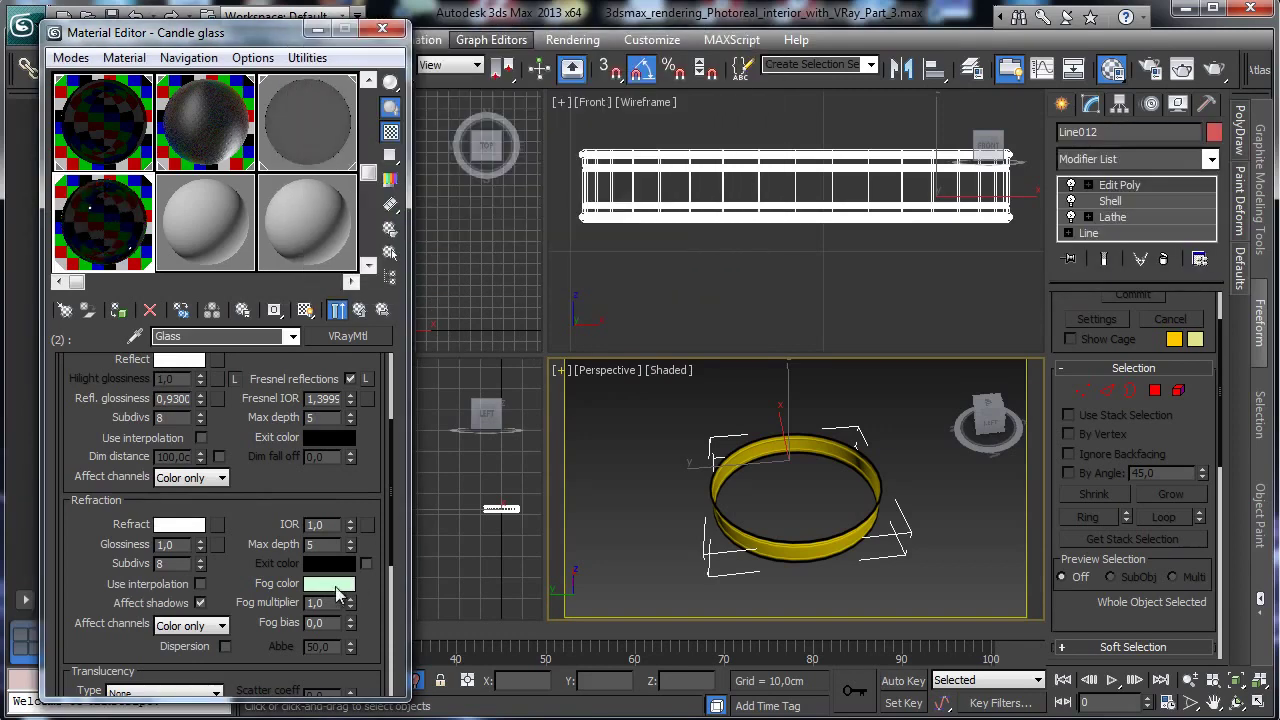
pyautogui.click(329, 603)
pyautogui.write('0,25')
pyautogui.press('Return')
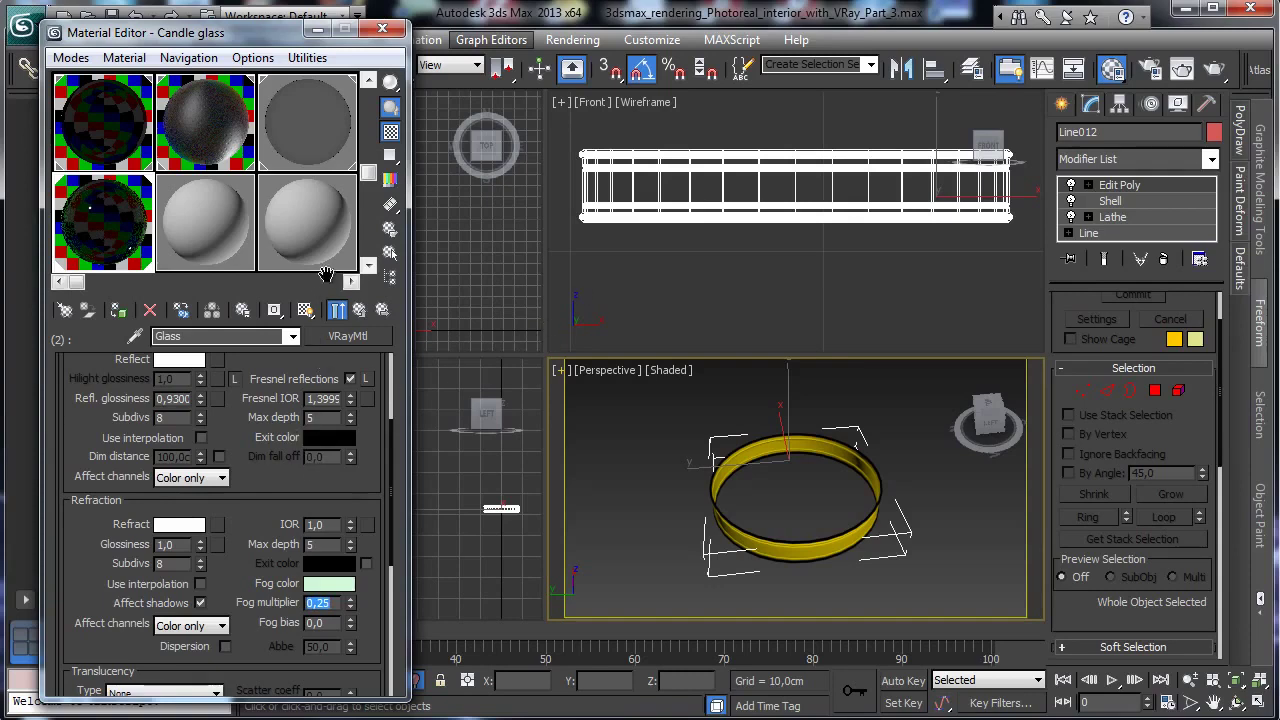
pyautogui.click(359, 310)
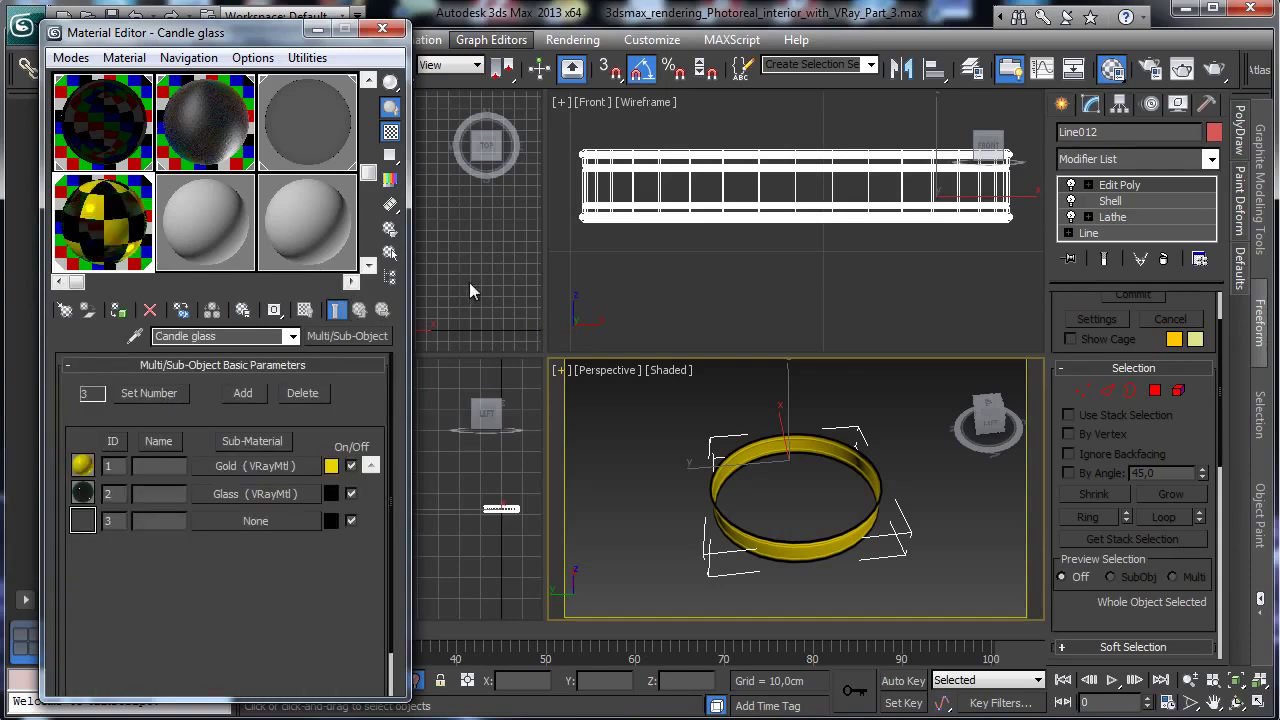
# Make sub-material 3 a VRayMtl with a black diffuse and IOR 18.
pyautogui.click(272, 521)
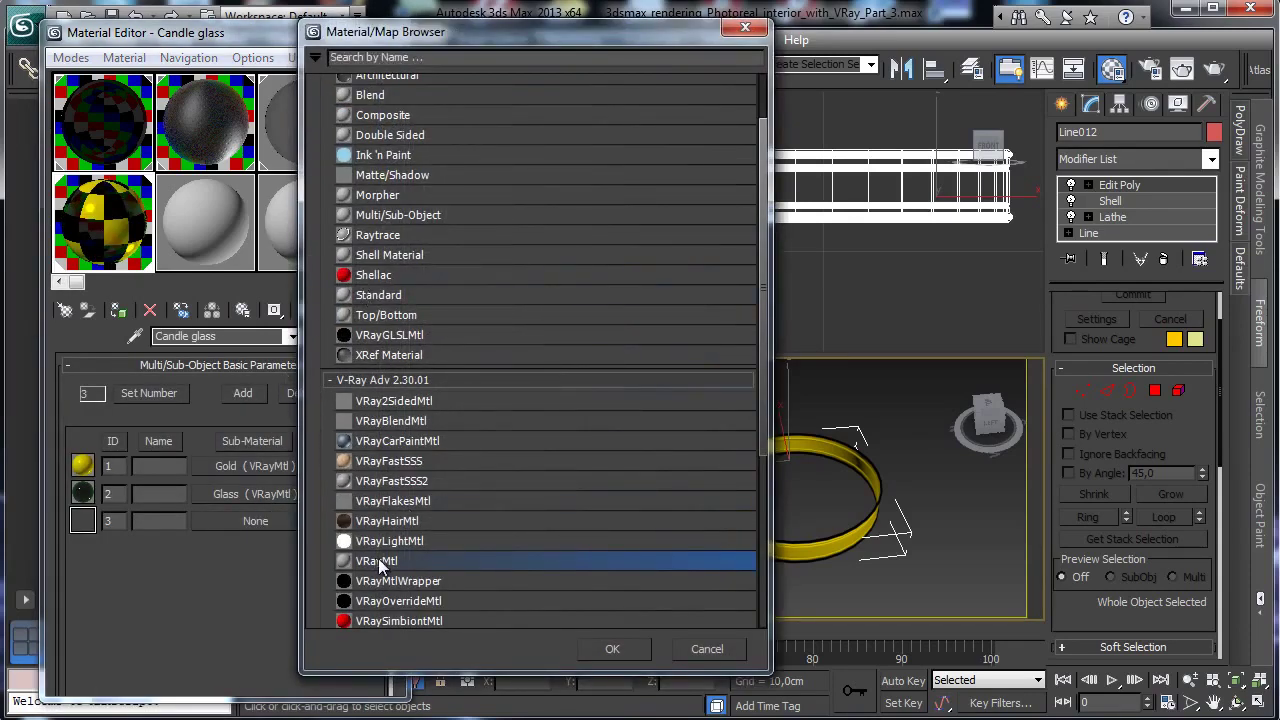
pyautogui.doubleClick(376, 560)
pyautogui.click(180, 468)
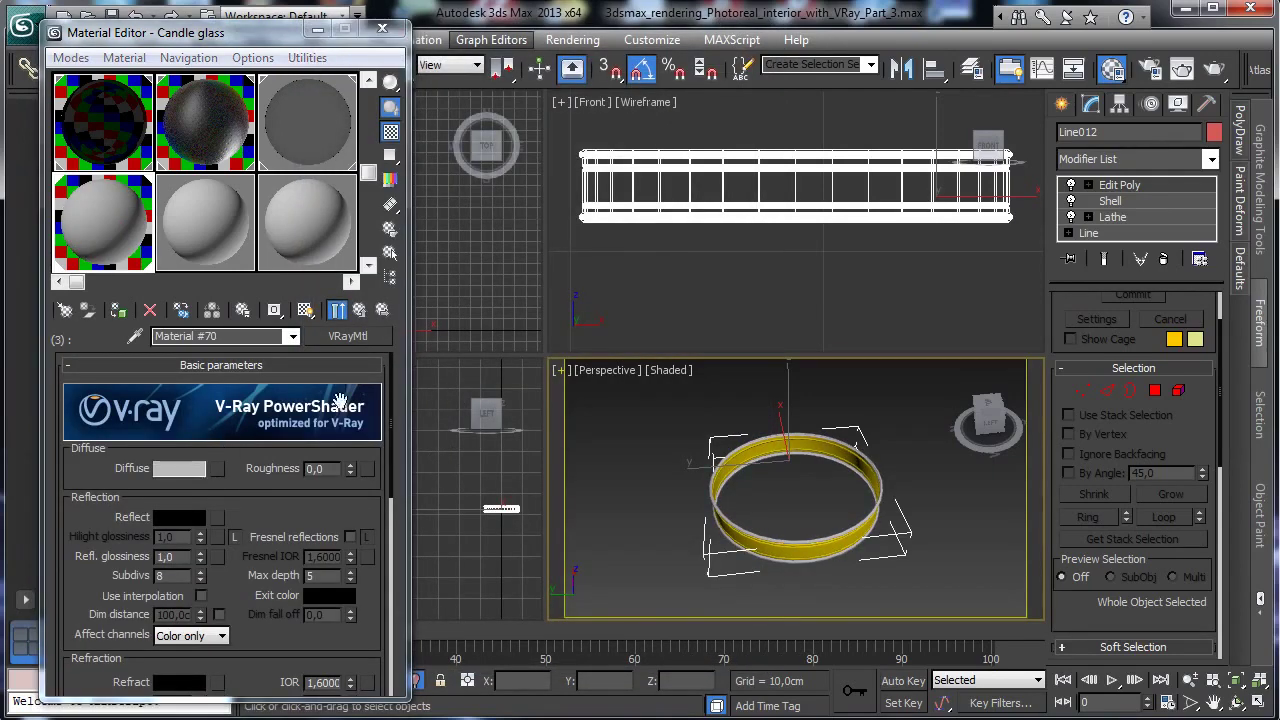
pyautogui.moveTo(585, 192); pyautogui.dragTo(556, 192)
pyautogui.press('Return')
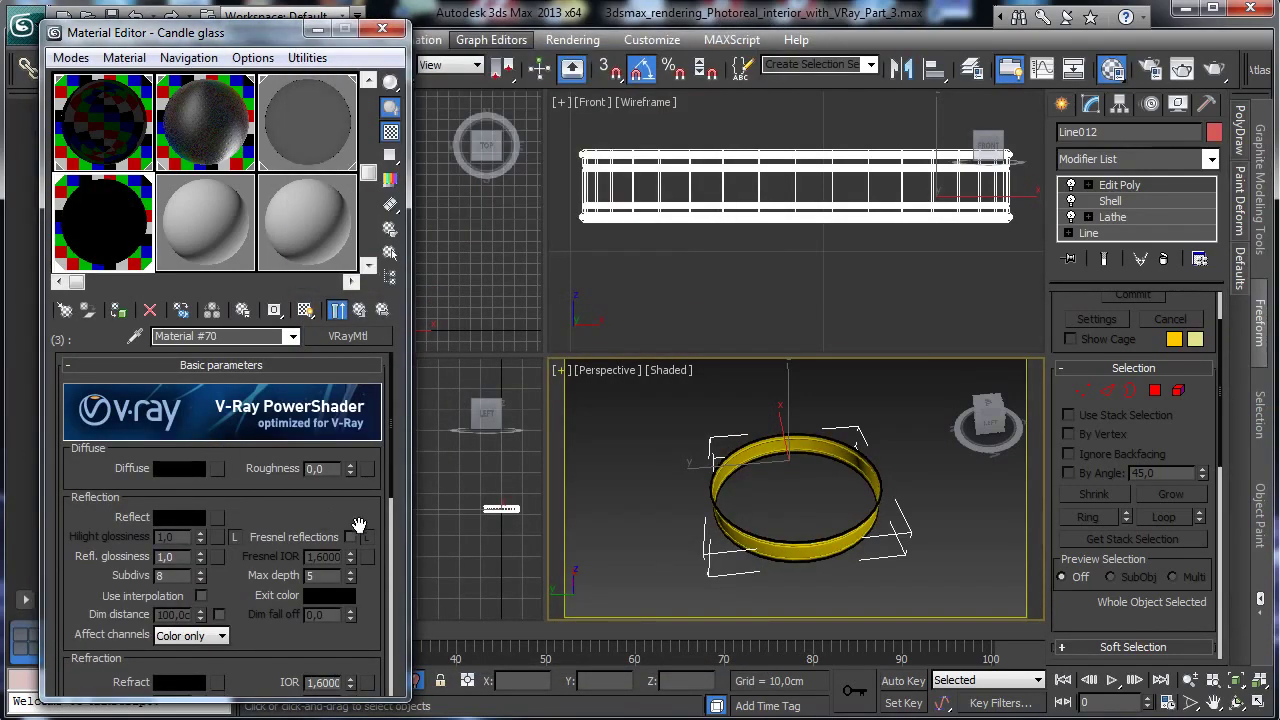
pyautogui.scroll(-3, 350, 568)
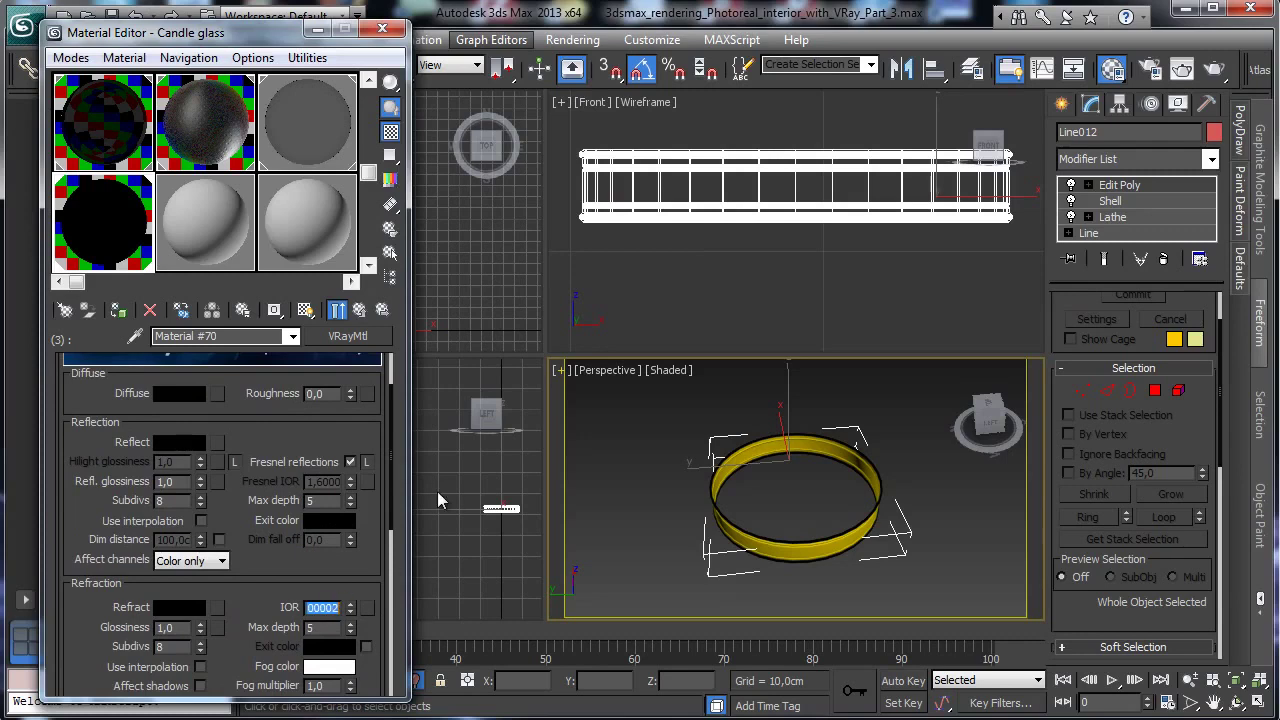
pyautogui.write('18')
pyautogui.press('Return')
# Give material 3 white reflection at 0.92 glossiness and return to Candle glass.
pyautogui.click(179, 441)
pyautogui.click(504, 173)
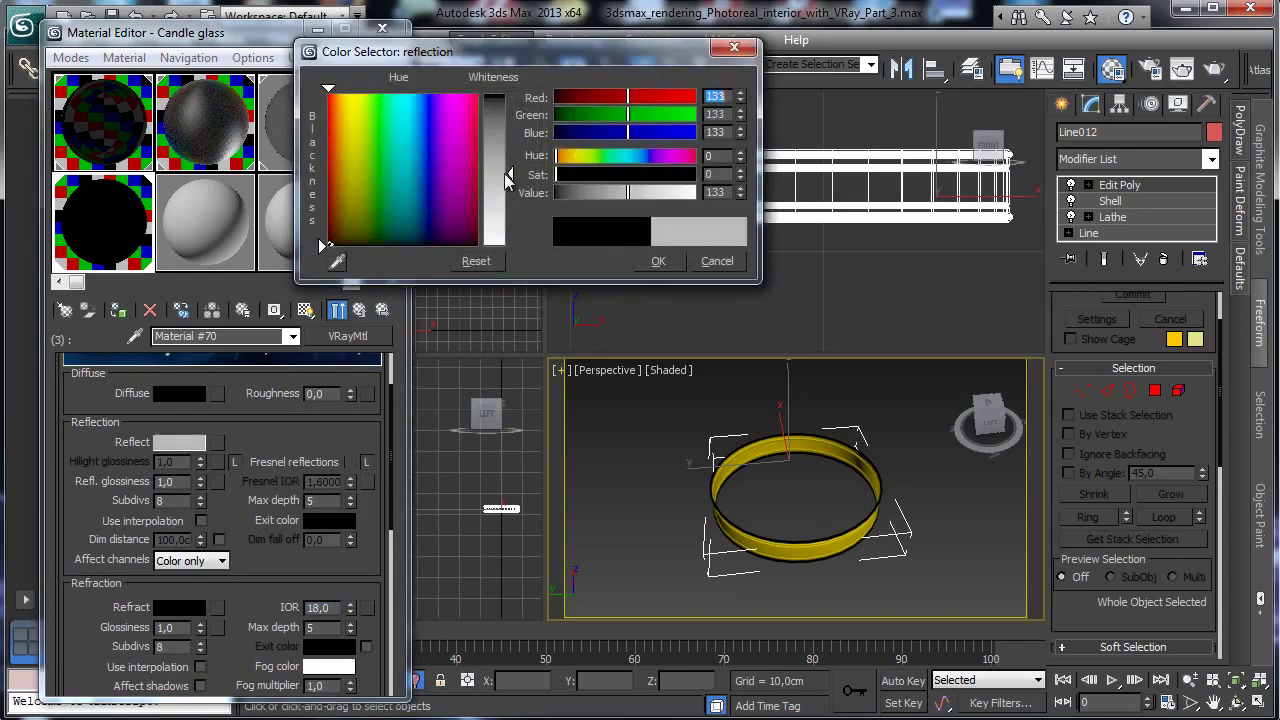
pyautogui.click(653, 261)
pyautogui.moveTo(201, 485); pyautogui.dragTo(205, 485)
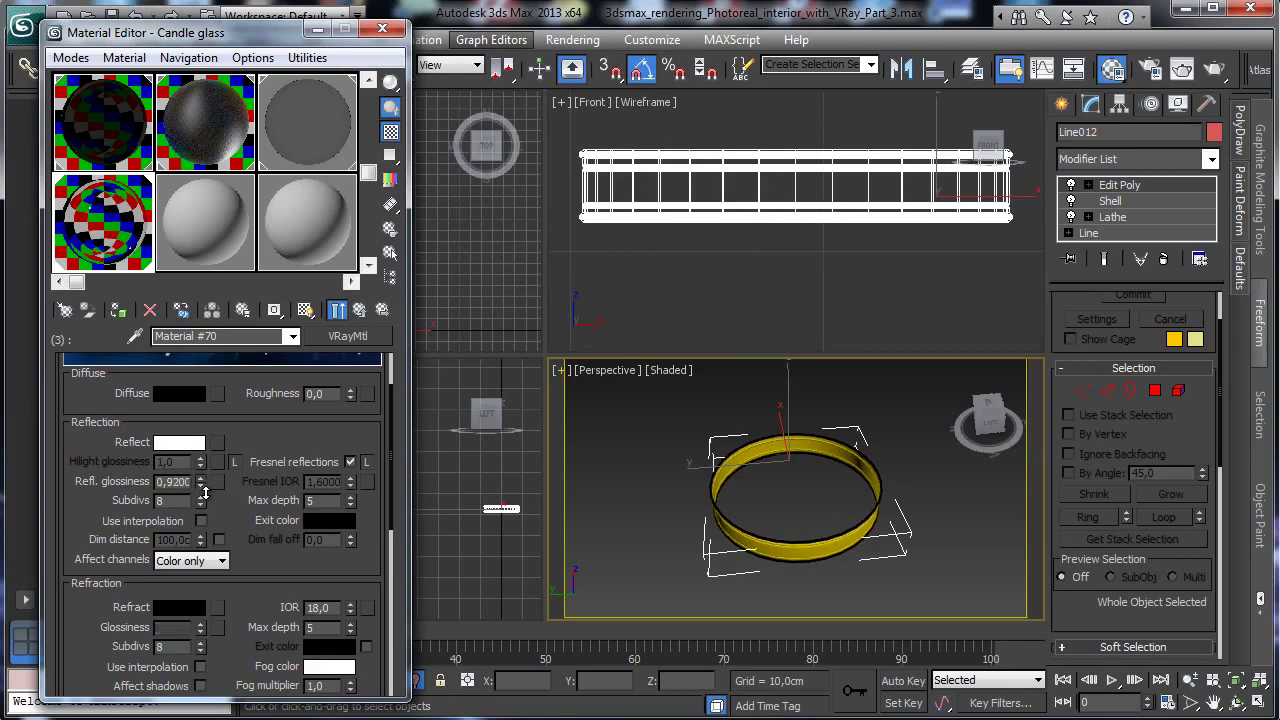
pyautogui.scroll(-5, 253, 507)
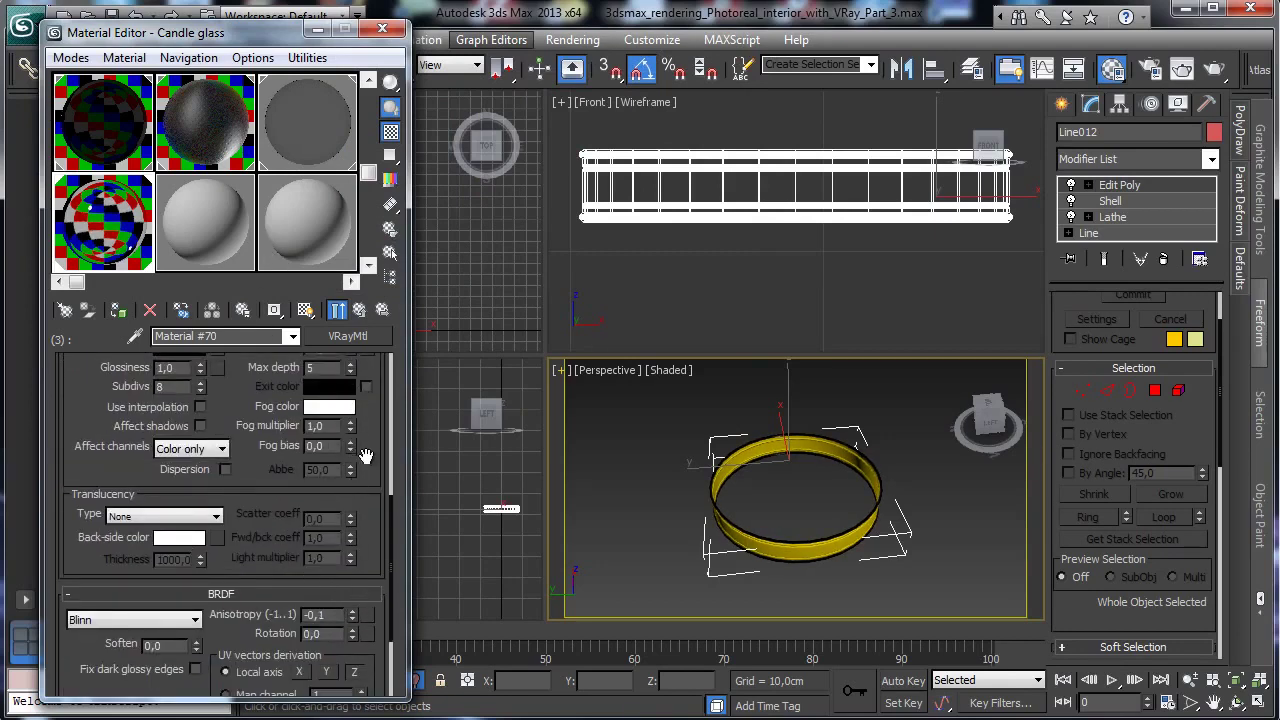
pyautogui.scroll(5, 297, 614)
pyautogui.click(352, 317)
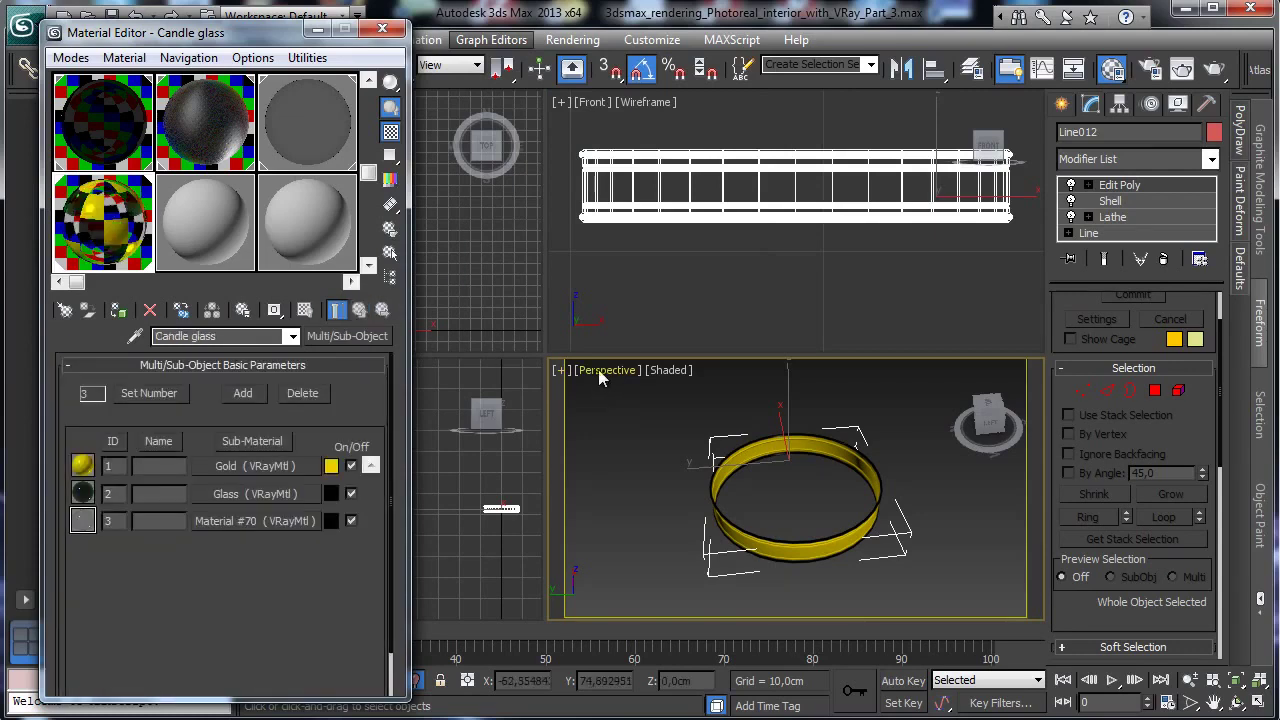
# View through VRayPhysicalCamera001, unhide the whole scene, save, and start a Shift+Q test render.
pyautogui.click(600, 371)
pyautogui.moveTo(660, 393)
pyautogui.click(922, 395)
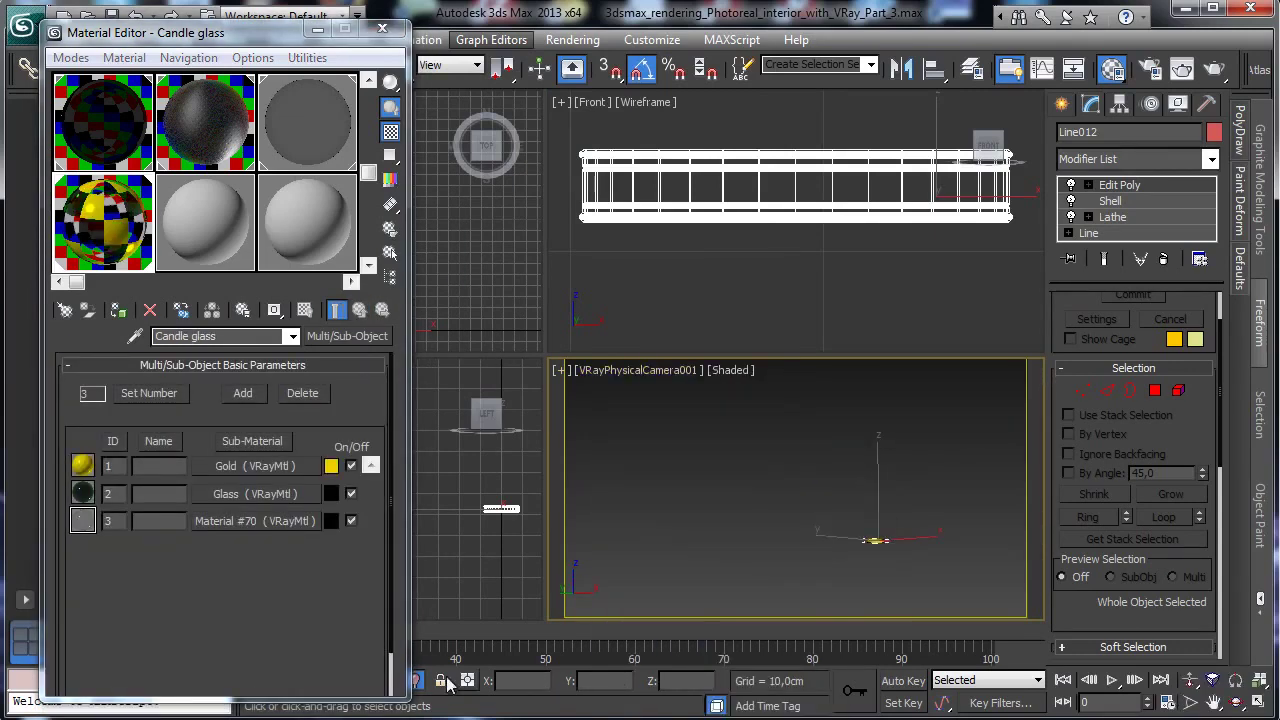
pyautogui.click(415, 681)
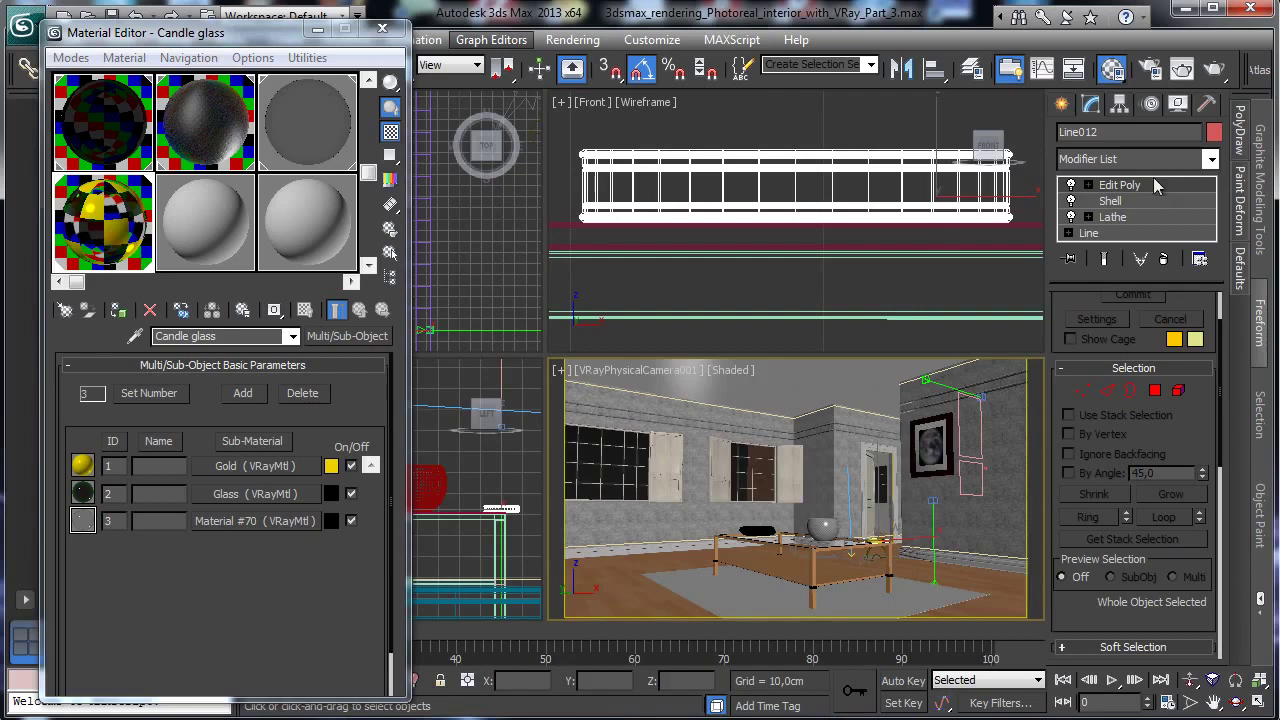
pyautogui.click(111, 17)
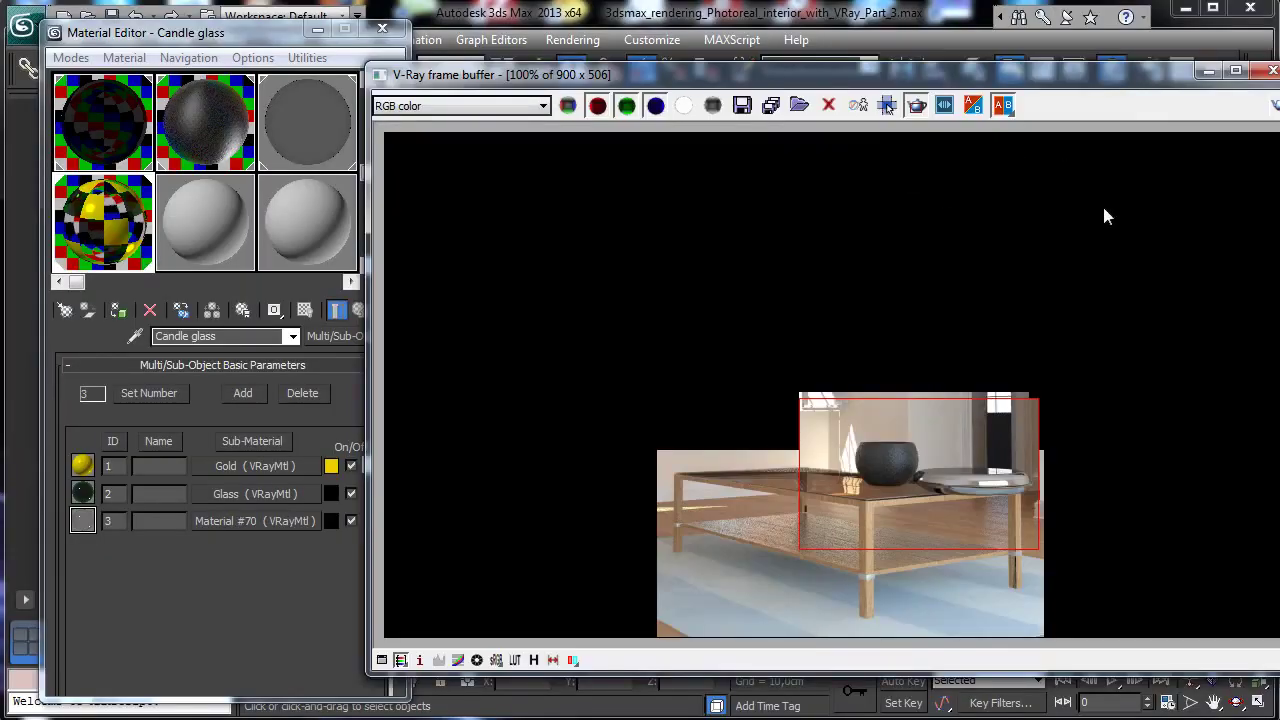
pyautogui.hotkey('shift', 'q')
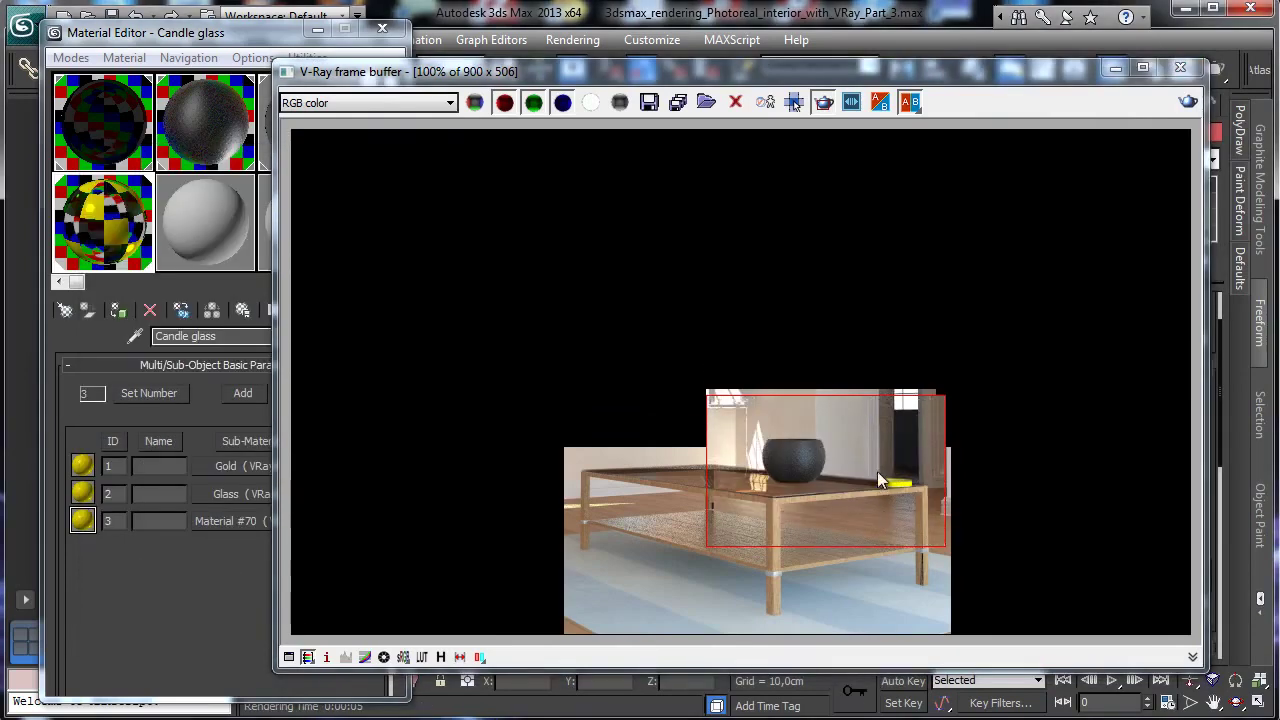
# Darken Gold's diffuse to black and region-render around the candle.
pyautogui.click(190, 428)
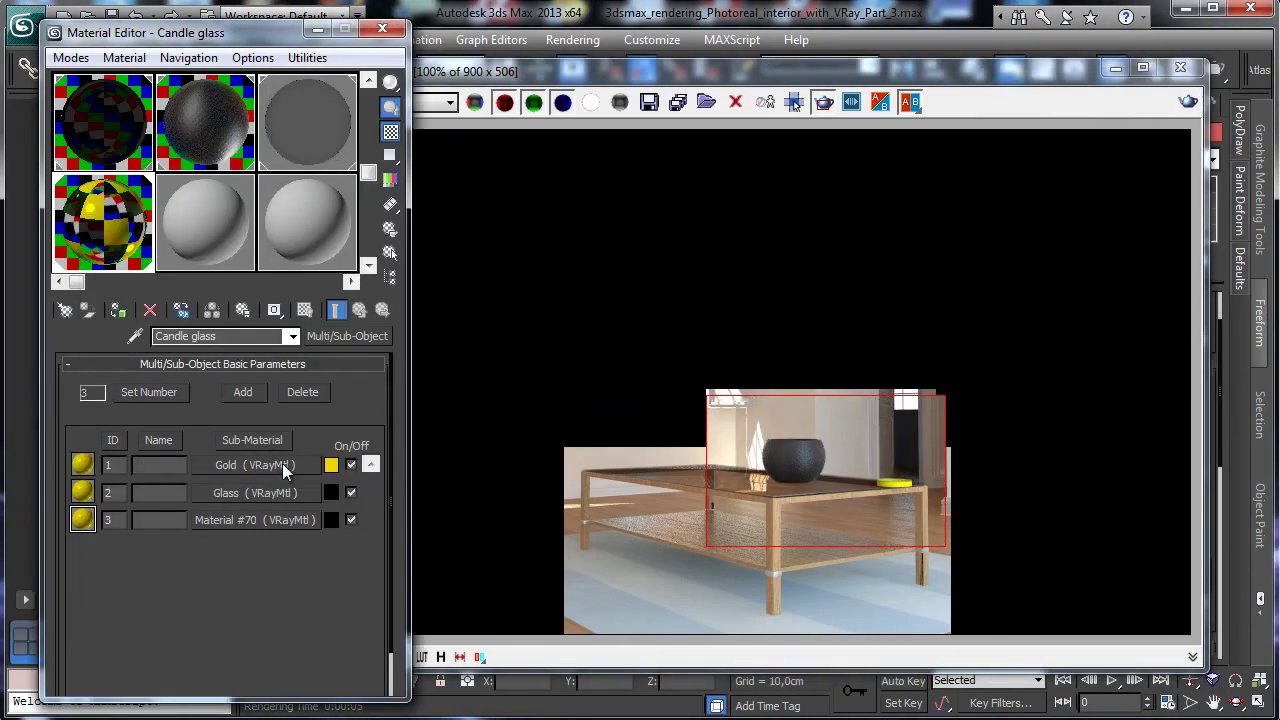
pyautogui.click(282, 463)
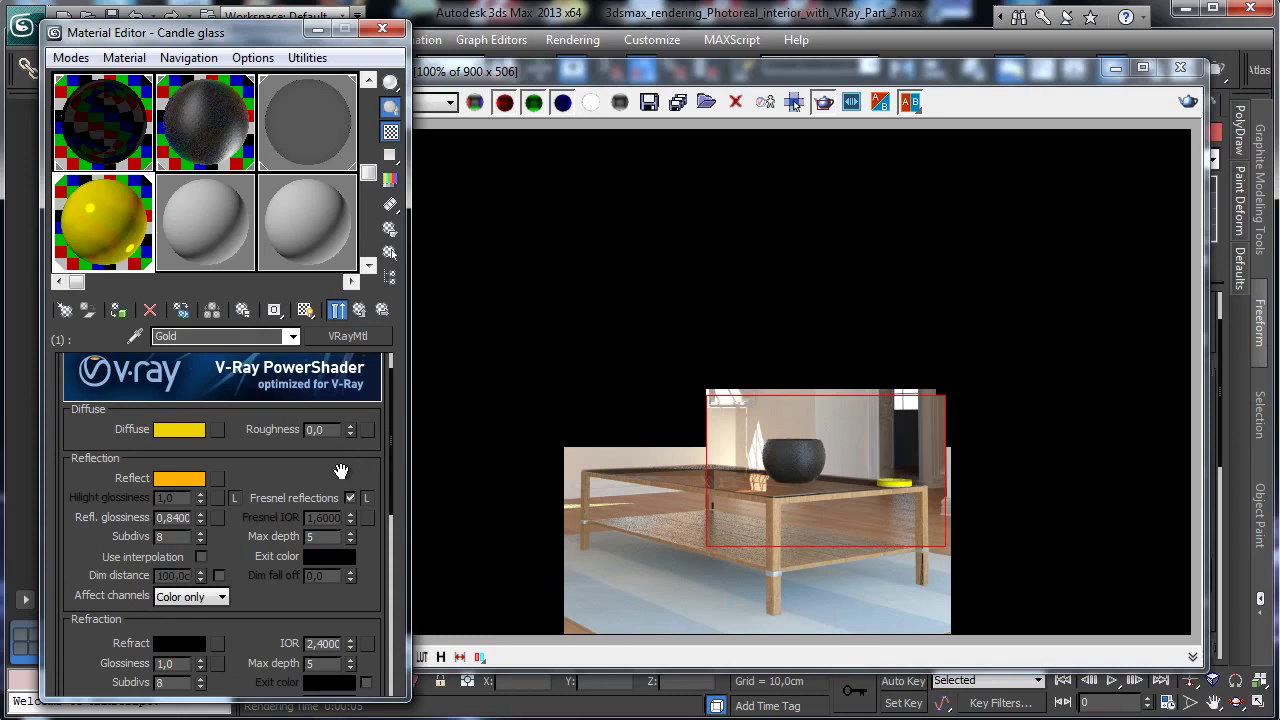
pyautogui.click(179, 430)
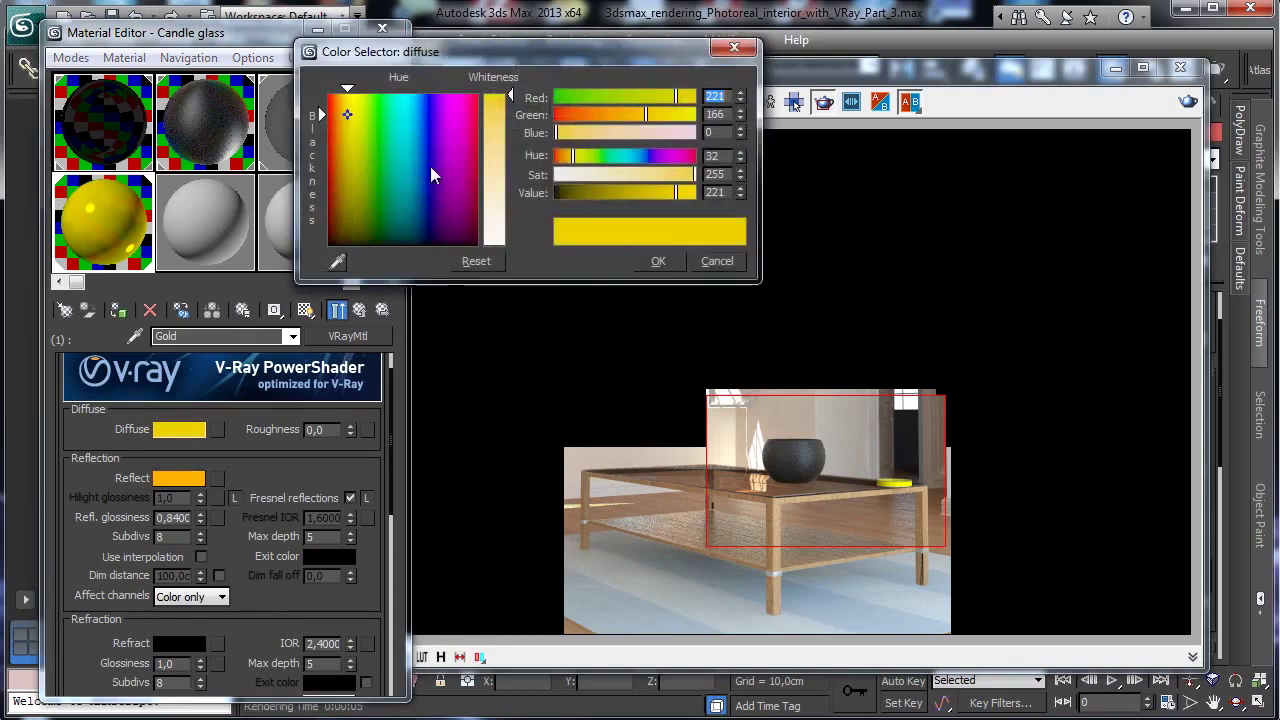
pyautogui.click(589, 193)
pyautogui.click(658, 261)
pyautogui.click(358, 311)
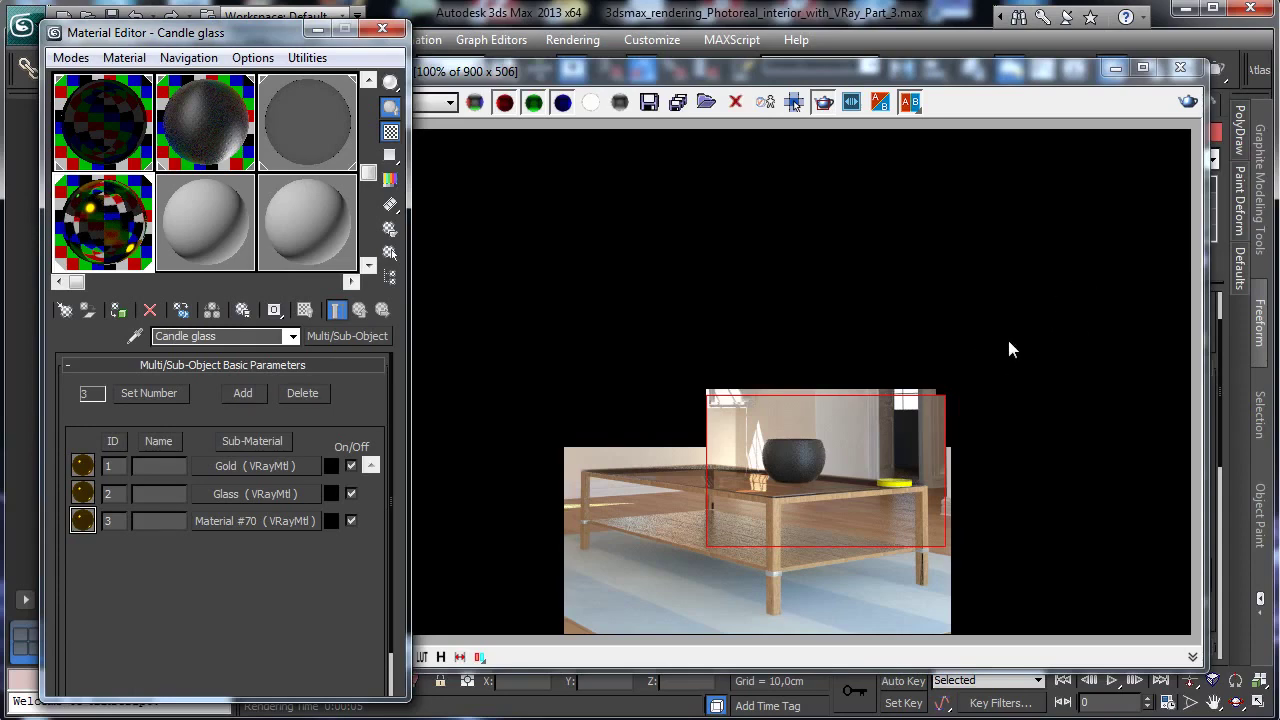
pyautogui.moveTo(858, 458); pyautogui.dragTo(922, 503)
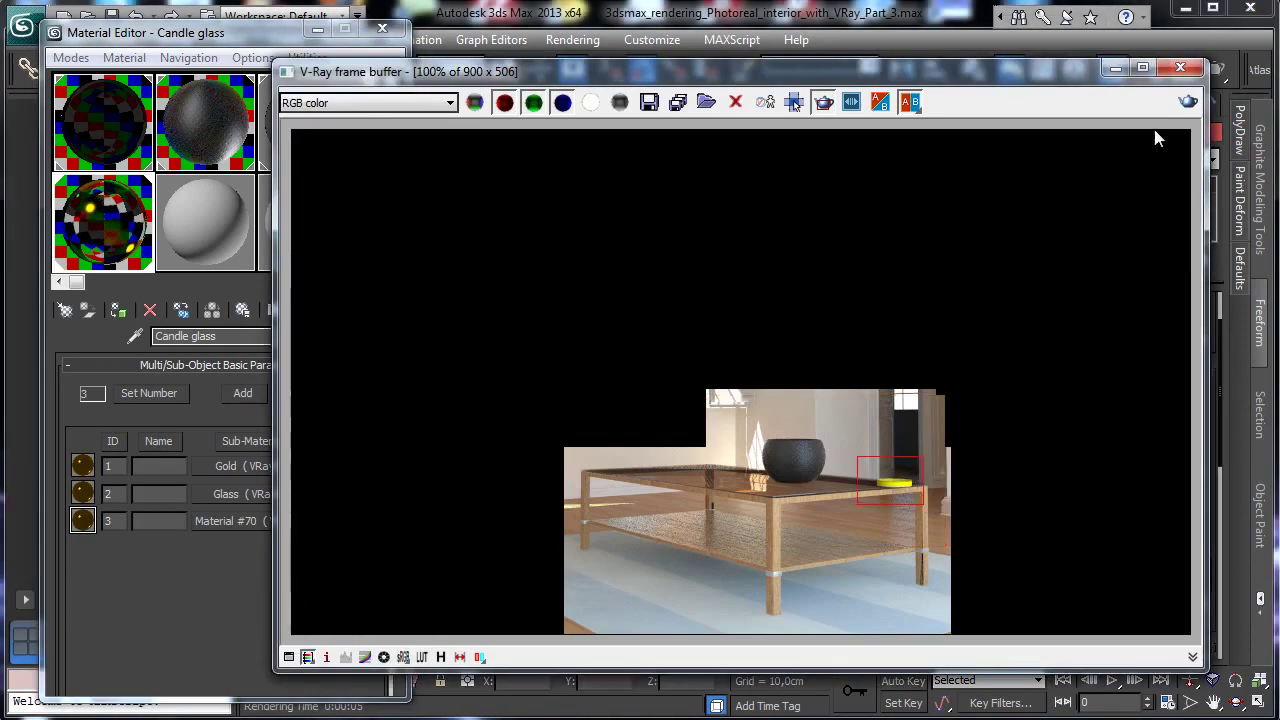
pyautogui.click(1188, 102)
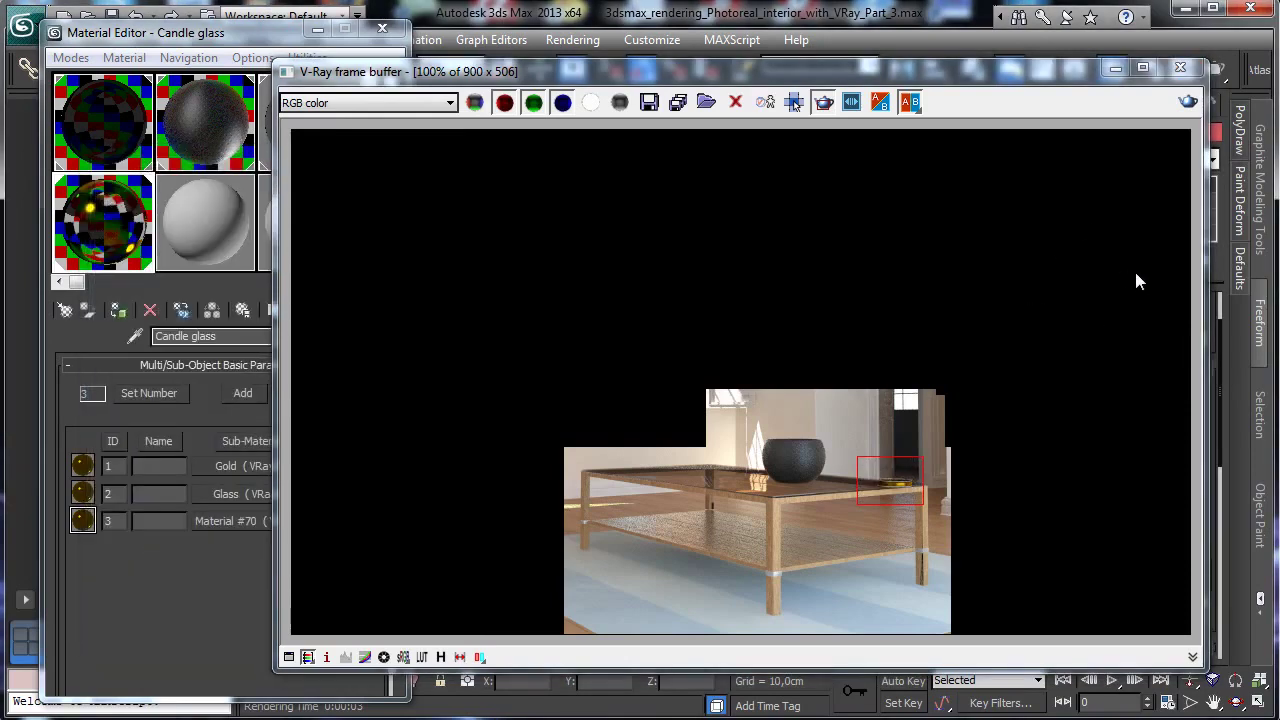
# Darken Gold's reflection colour, set its IOR to 4.0, and re-render the candle region.
pyautogui.click(233, 466)
pyautogui.click(180, 479)
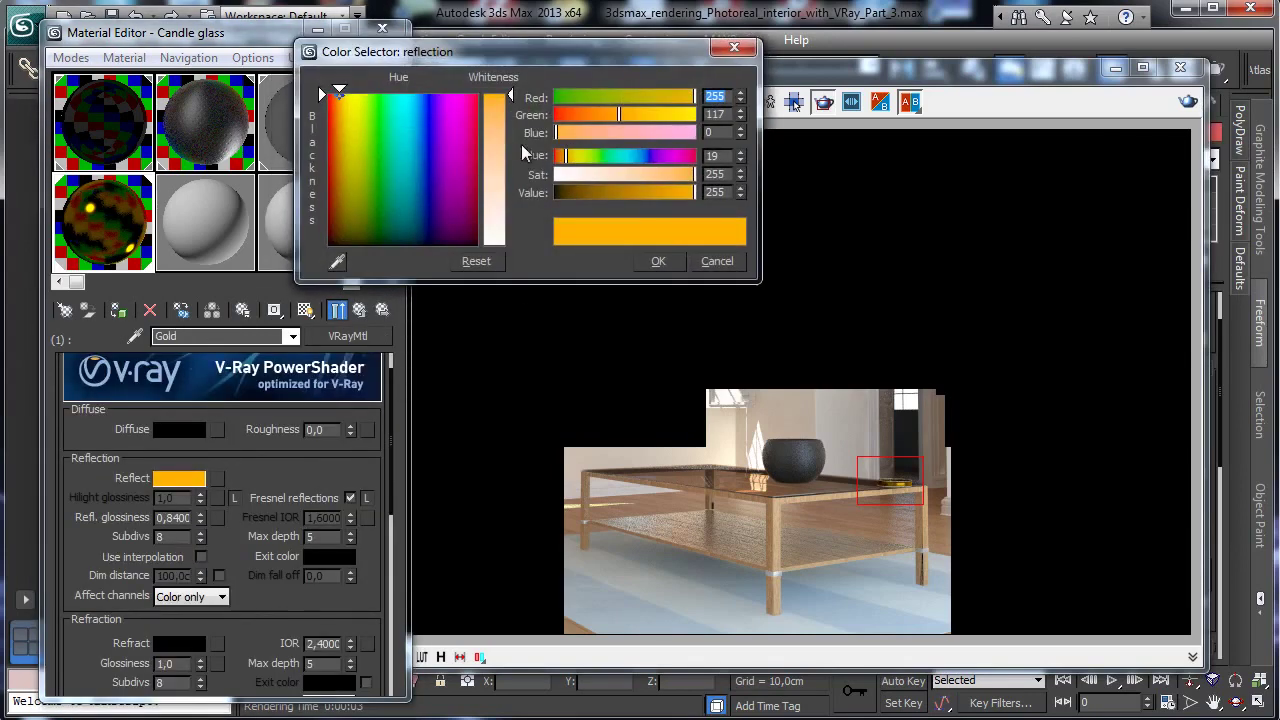
pyautogui.moveTo(607, 192); pyautogui.dragTo(616, 193)
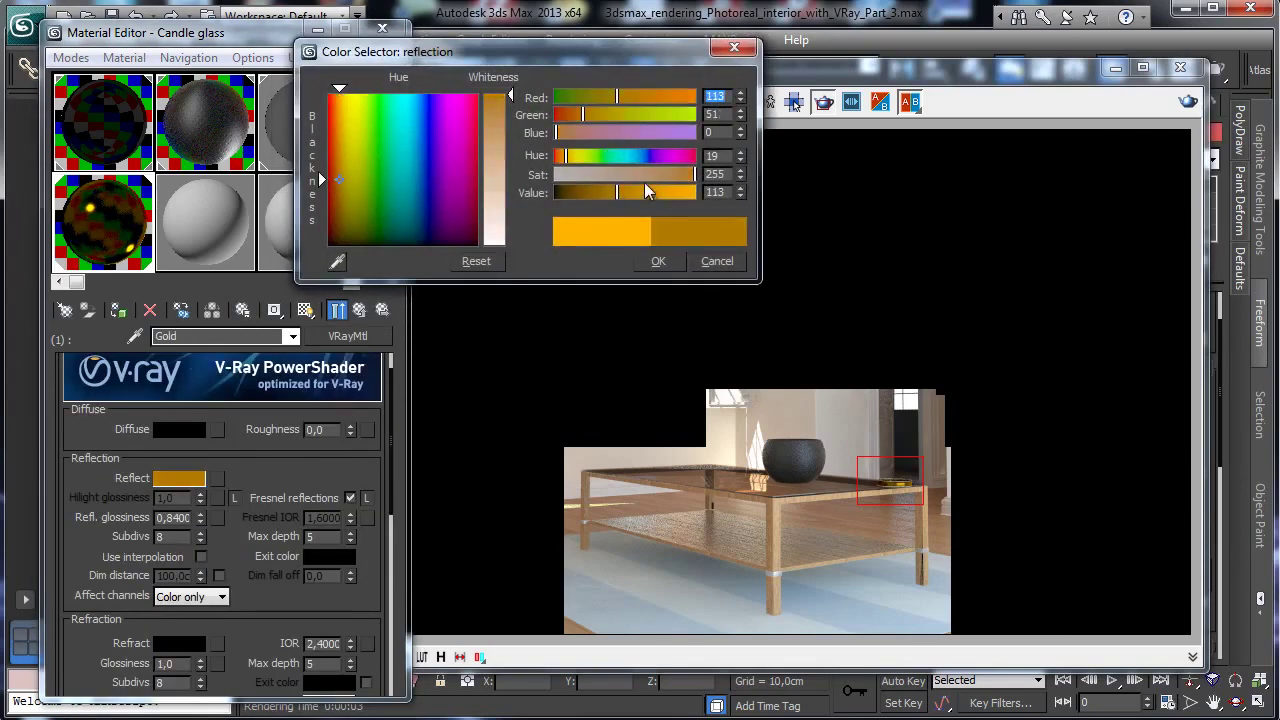
pyautogui.click(604, 196)
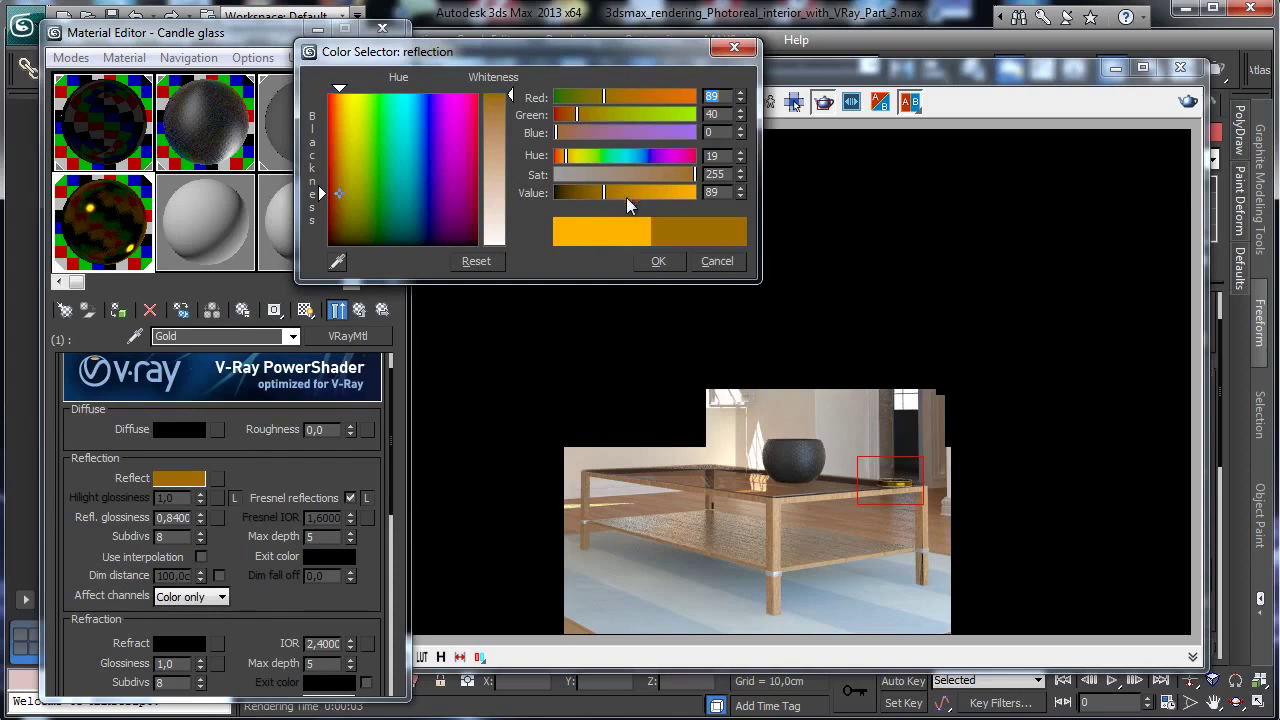
pyautogui.click(660, 262)
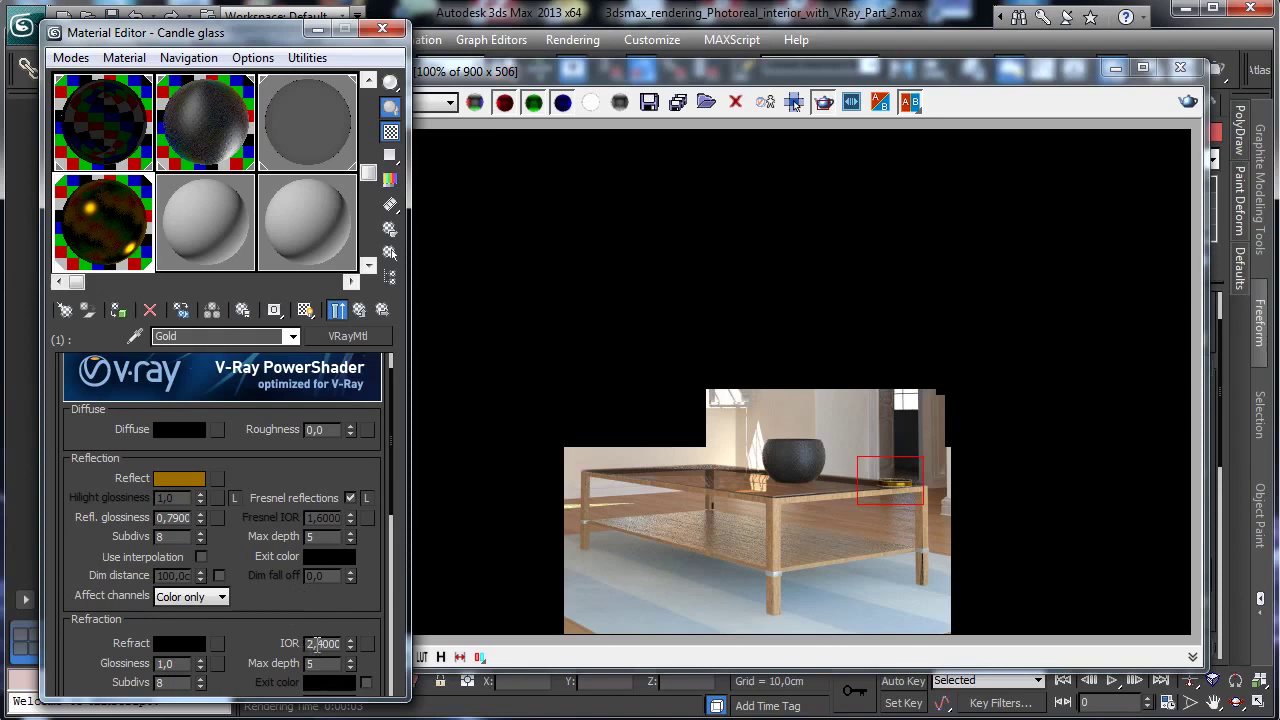
pyautogui.moveTo(309, 643); pyautogui.dragTo(393, 645)
pyautogui.press('Return')
pyautogui.click(1188, 101)
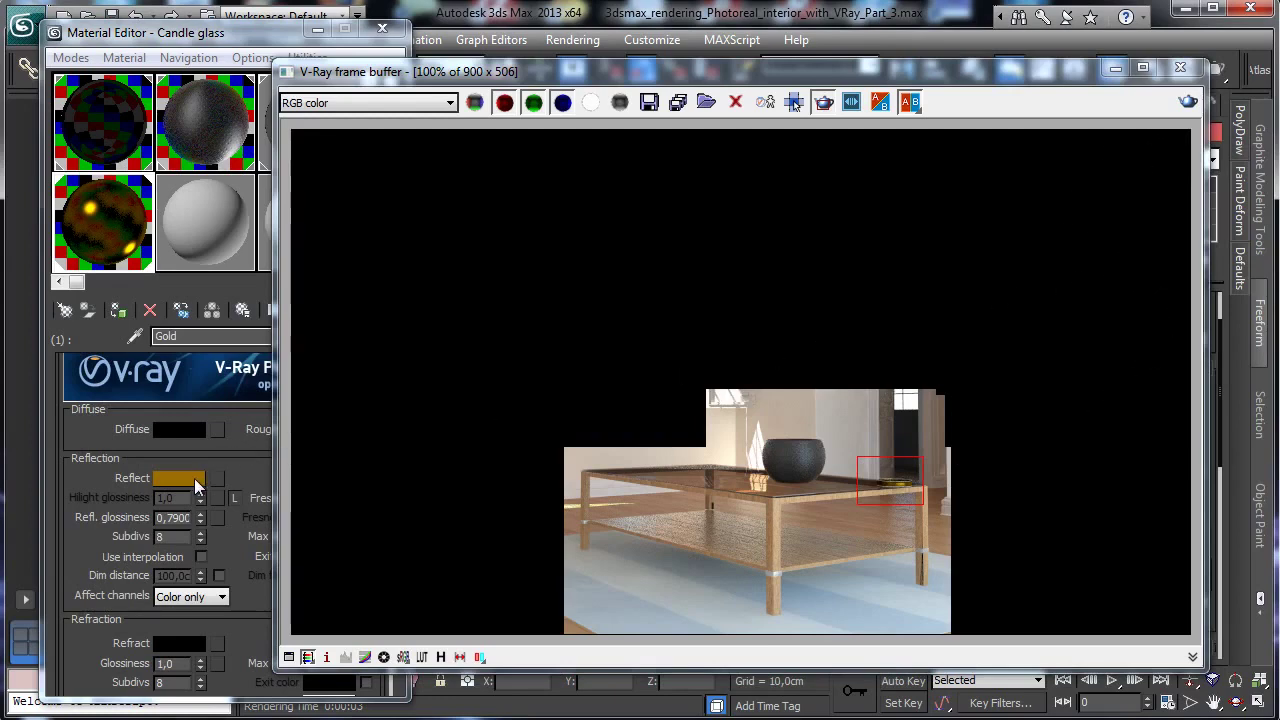
# Lighten Gold's reflection to a beige bronze (131, 94, 64) and render the candle region again.
pyautogui.click(180, 479)
pyautogui.moveTo(504, 175)
pyautogui.mouseDown()
pyautogui.moveTo(518, 144)
pyautogui.moveTo(499, 134)
pyautogui.mouseUp()
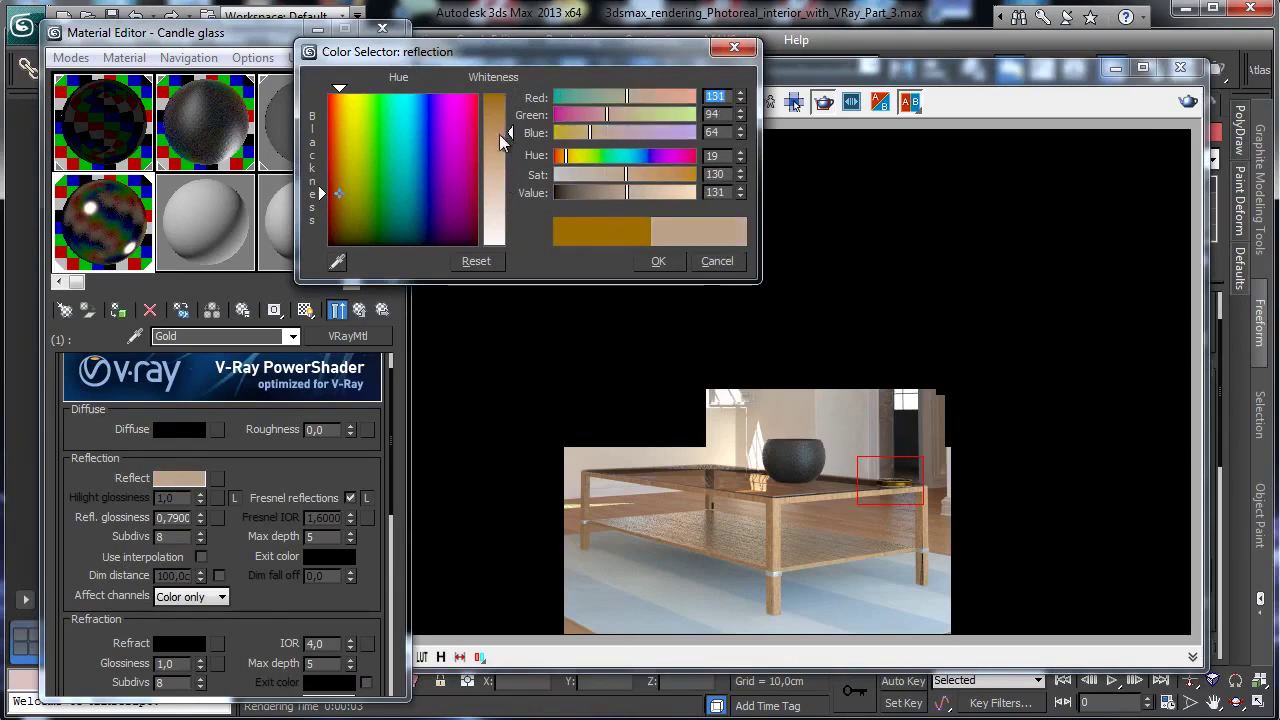
pyautogui.click(658, 261)
pyautogui.click(1188, 101)
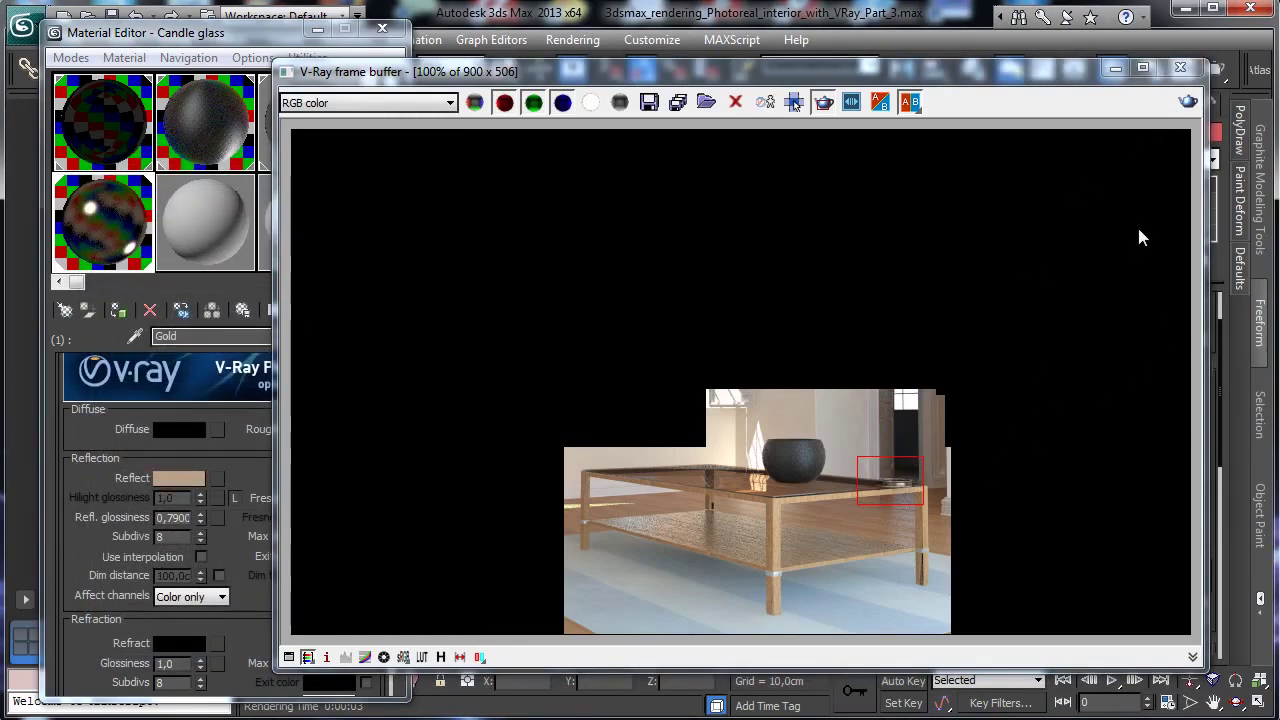
pyautogui.click(1115, 68)
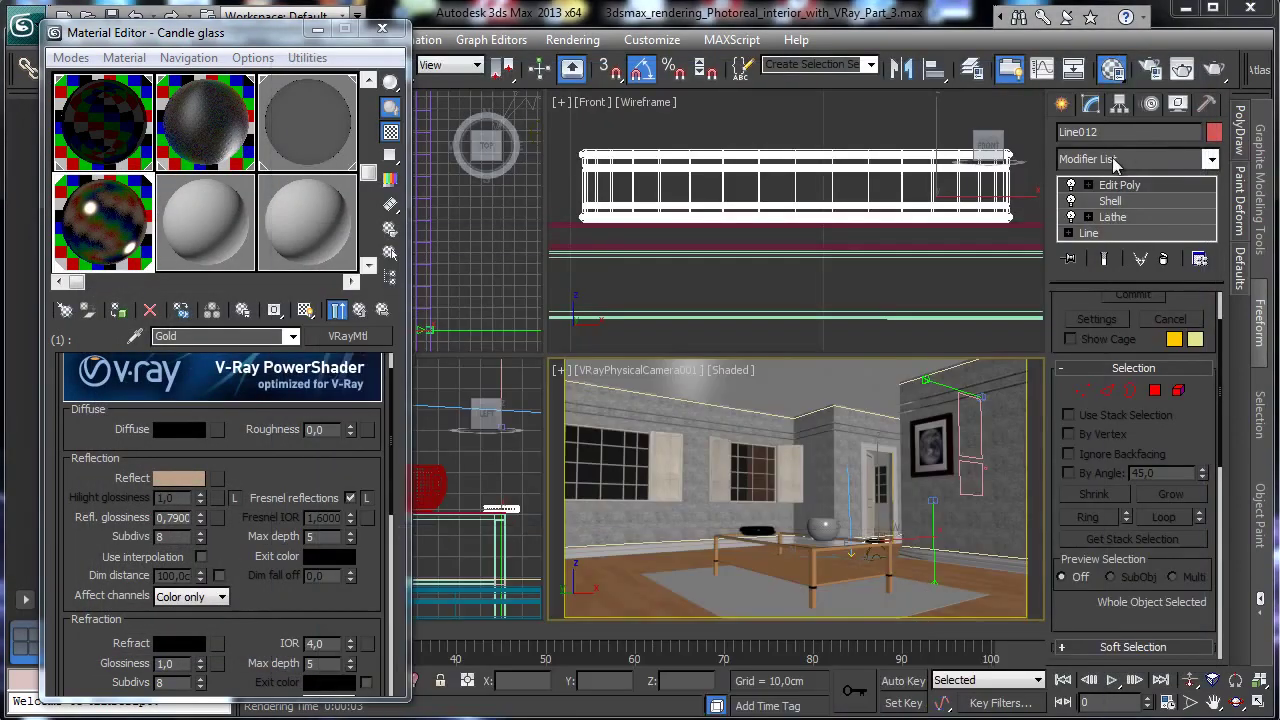
# Close the Material Editor and centre the Line012 ring's pivot on the object.
pyautogui.click(317, 28)
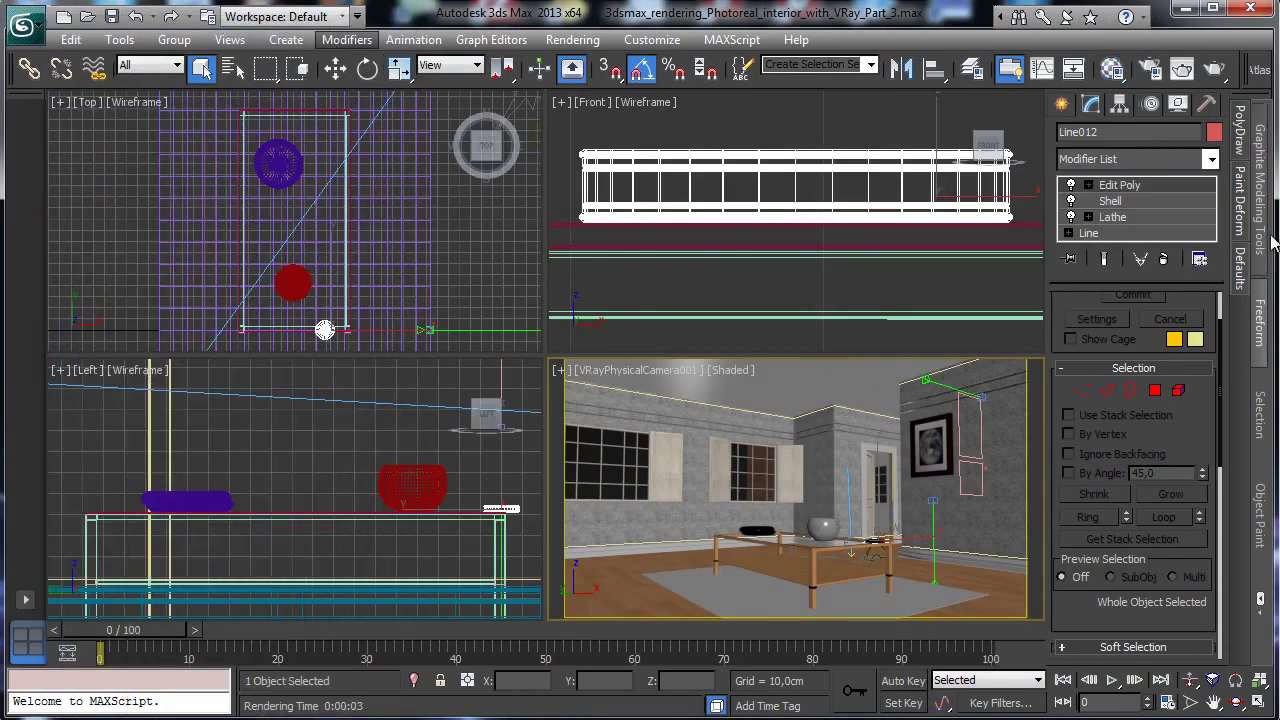
pyautogui.click(1119, 104)
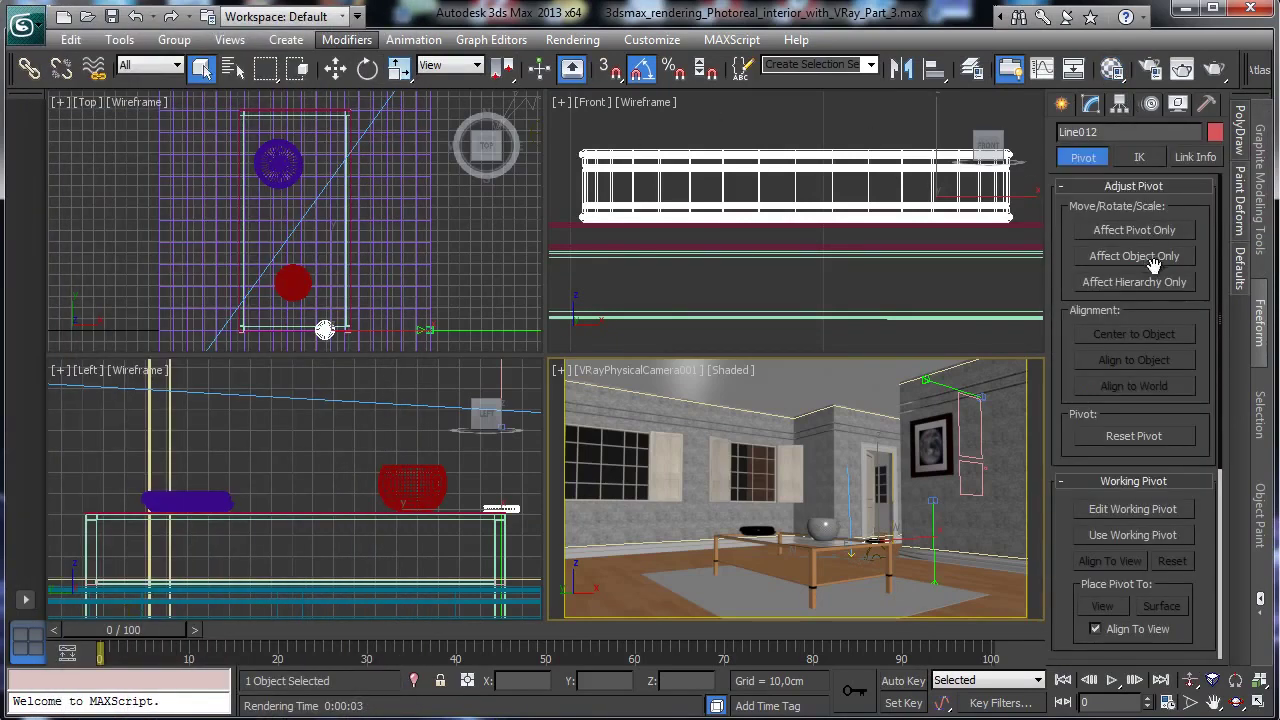
pyautogui.click(1137, 231)
pyautogui.click(1160, 336)
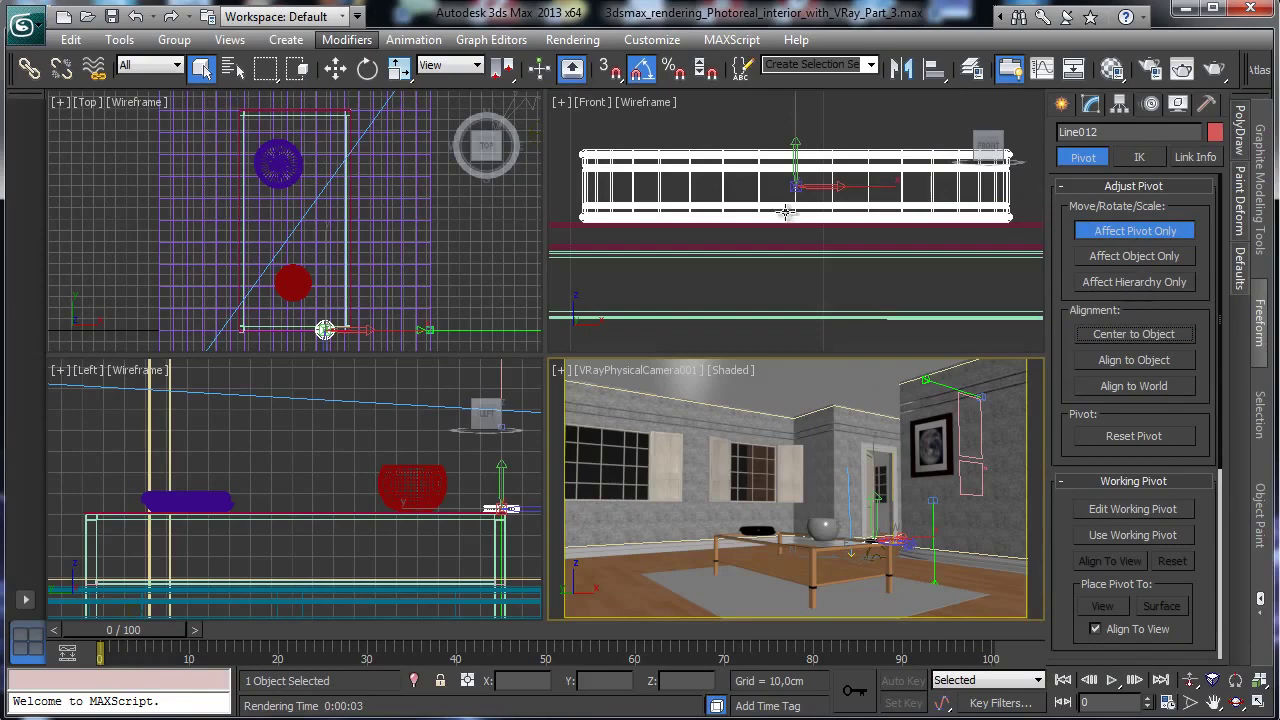
# Switch the command panel to Create > Geometry and expand the geometry category list.
pyautogui.click(1062, 104)
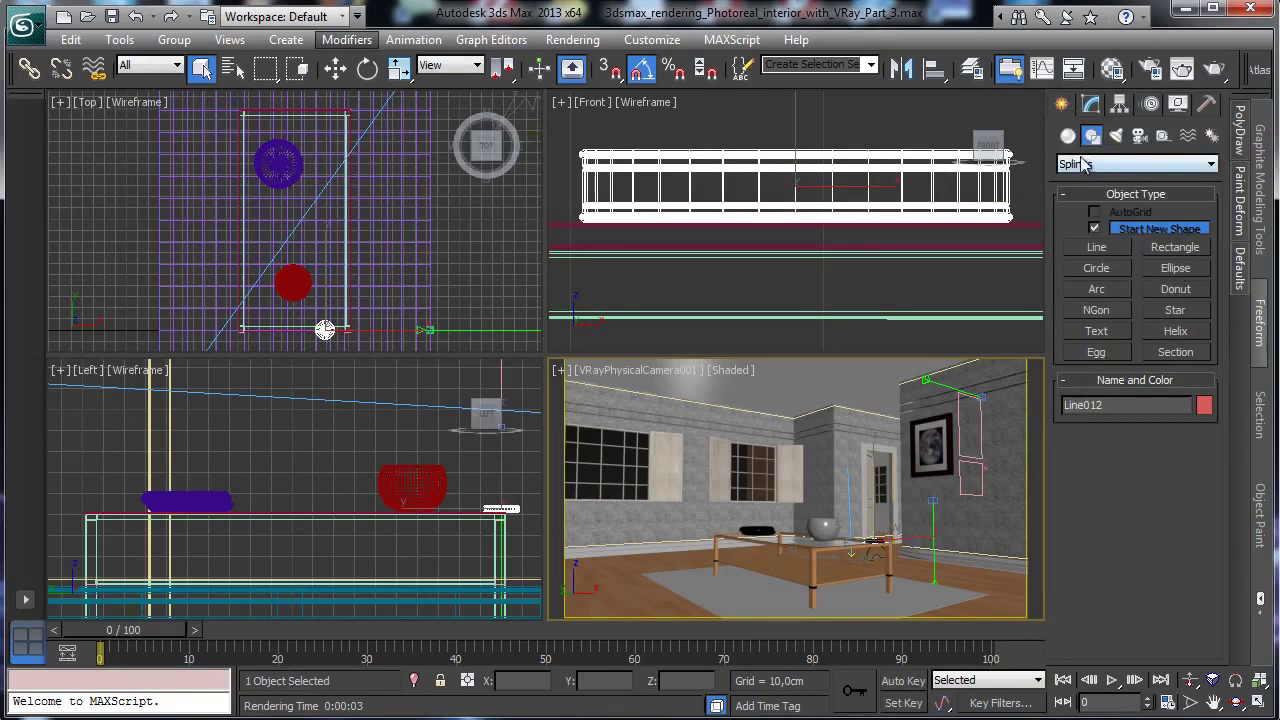
pyautogui.click(1068, 135)
pyautogui.click(1110, 164)
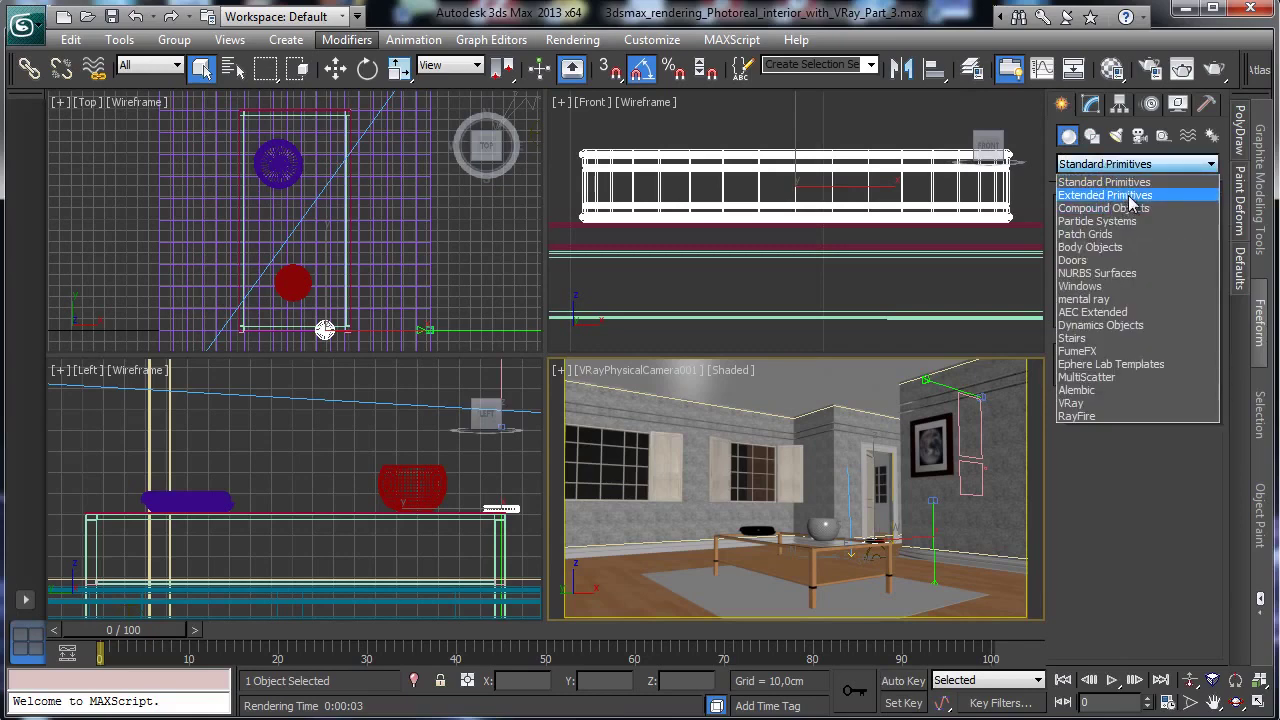
# Create a chamfered cylinder at the centre of the Line012 ring in the Top view.
pyautogui.click(1128, 195)
pyautogui.click(1176, 252)
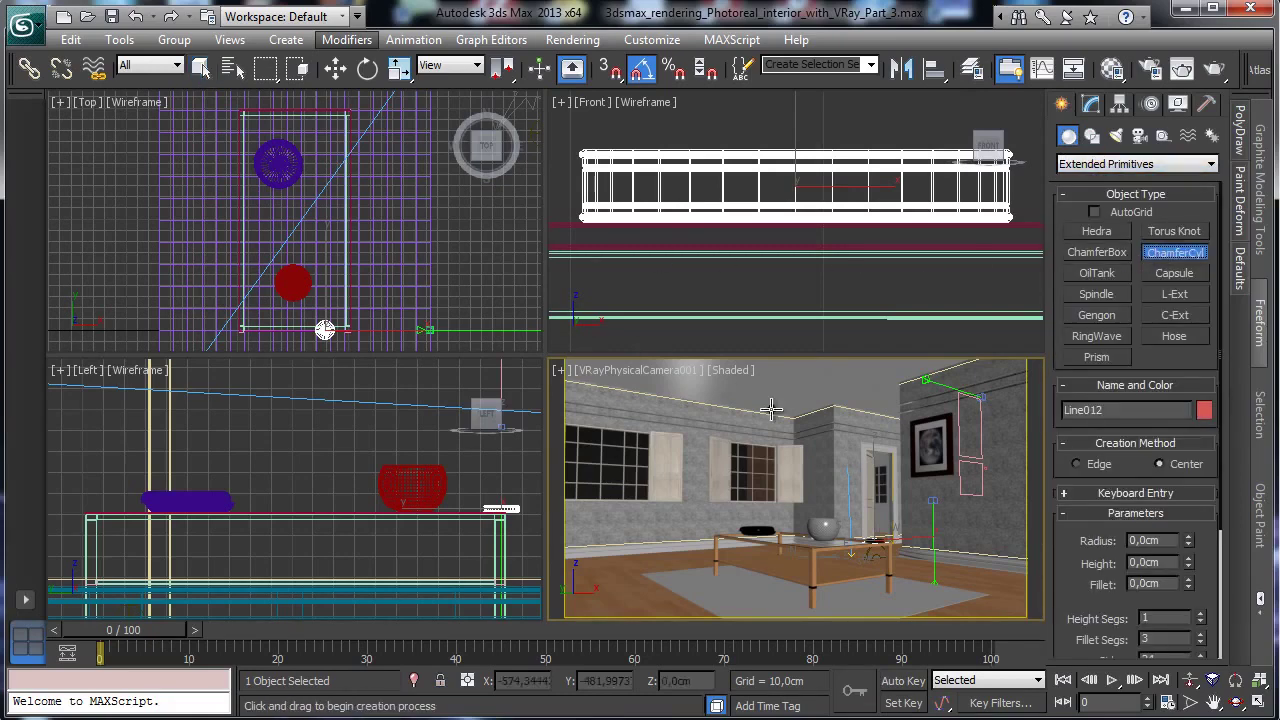
pyautogui.click(423, 300)
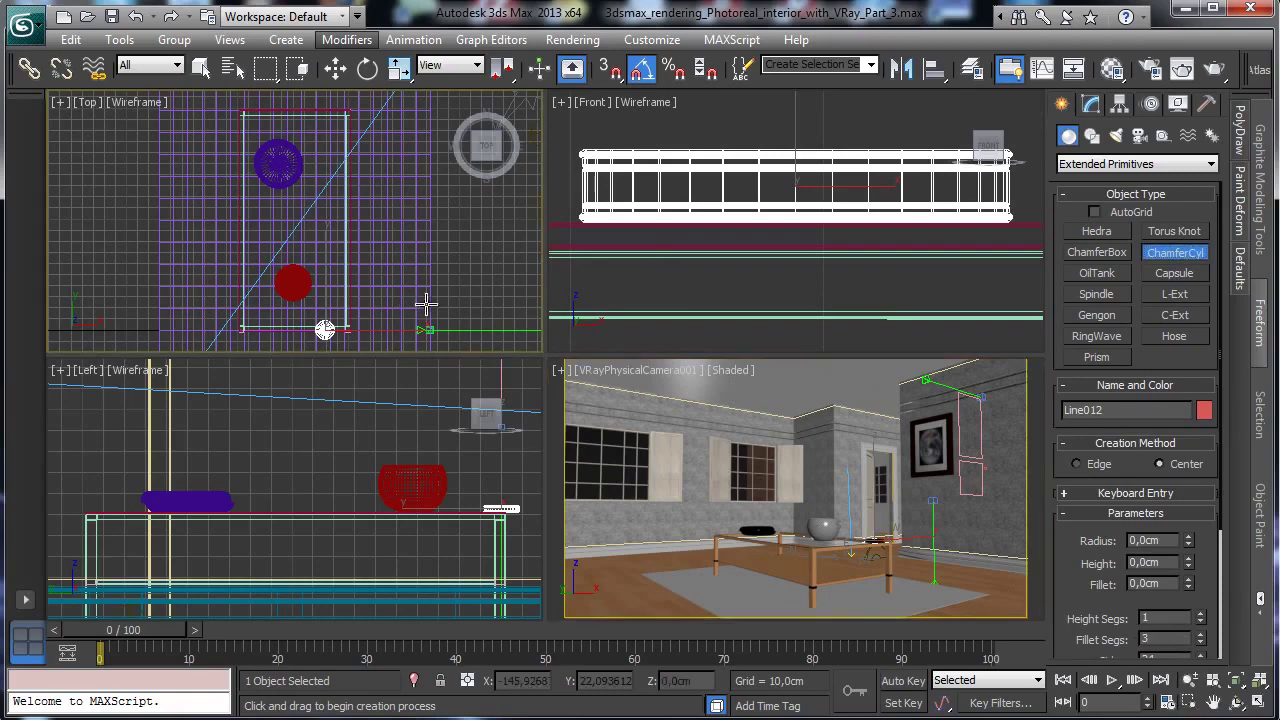
pyautogui.click(1256, 684)
pyautogui.moveTo(309, 238); pyautogui.dragTo(366, 286)
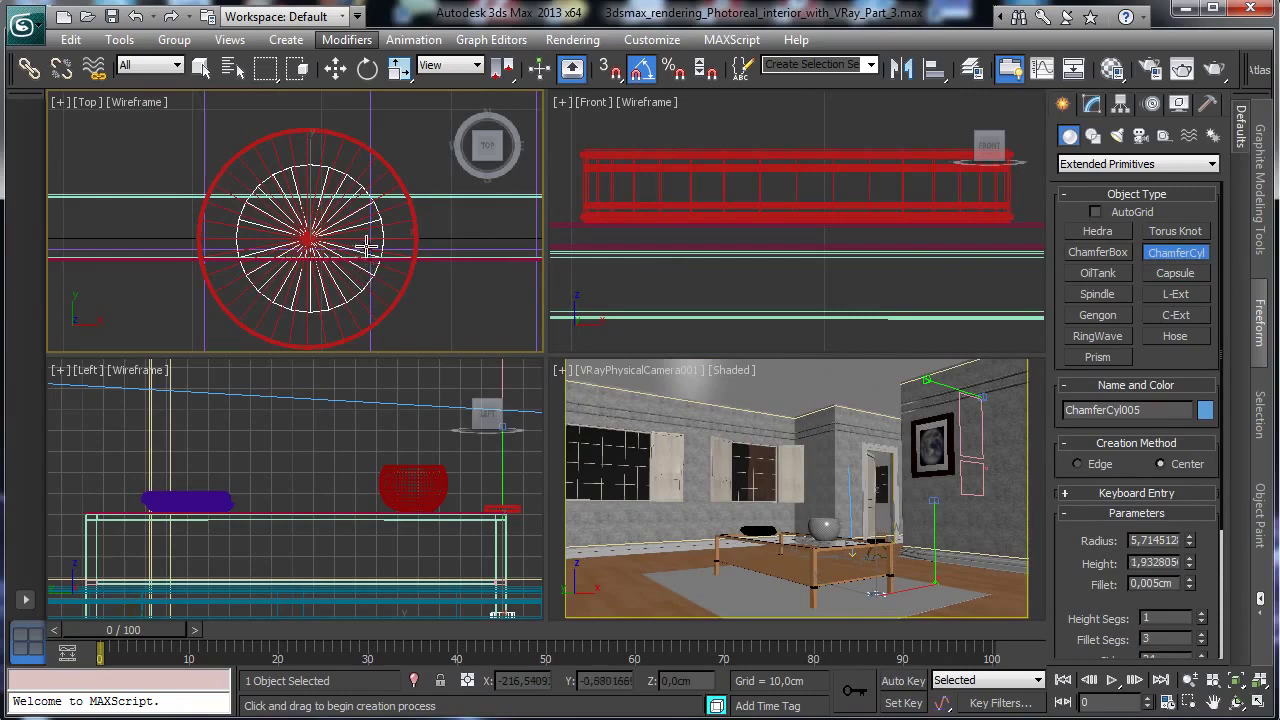
pyautogui.click(397, 163)
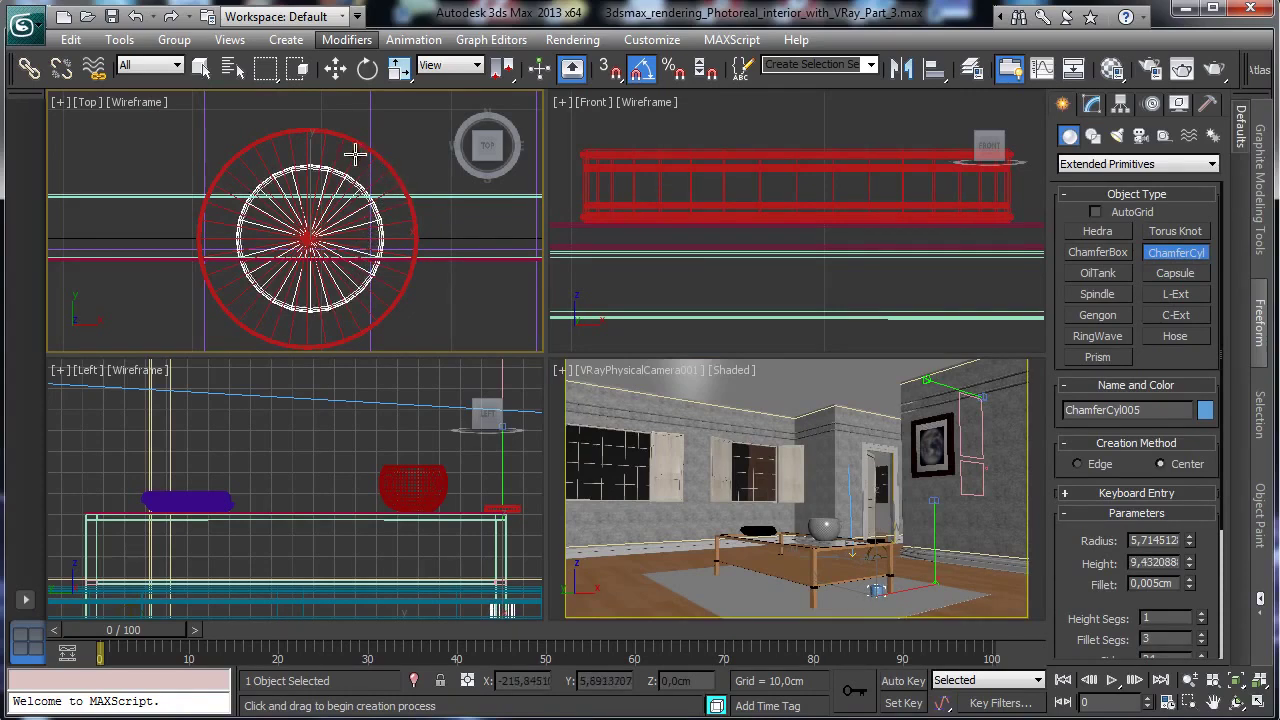
pyautogui.click(355, 158)
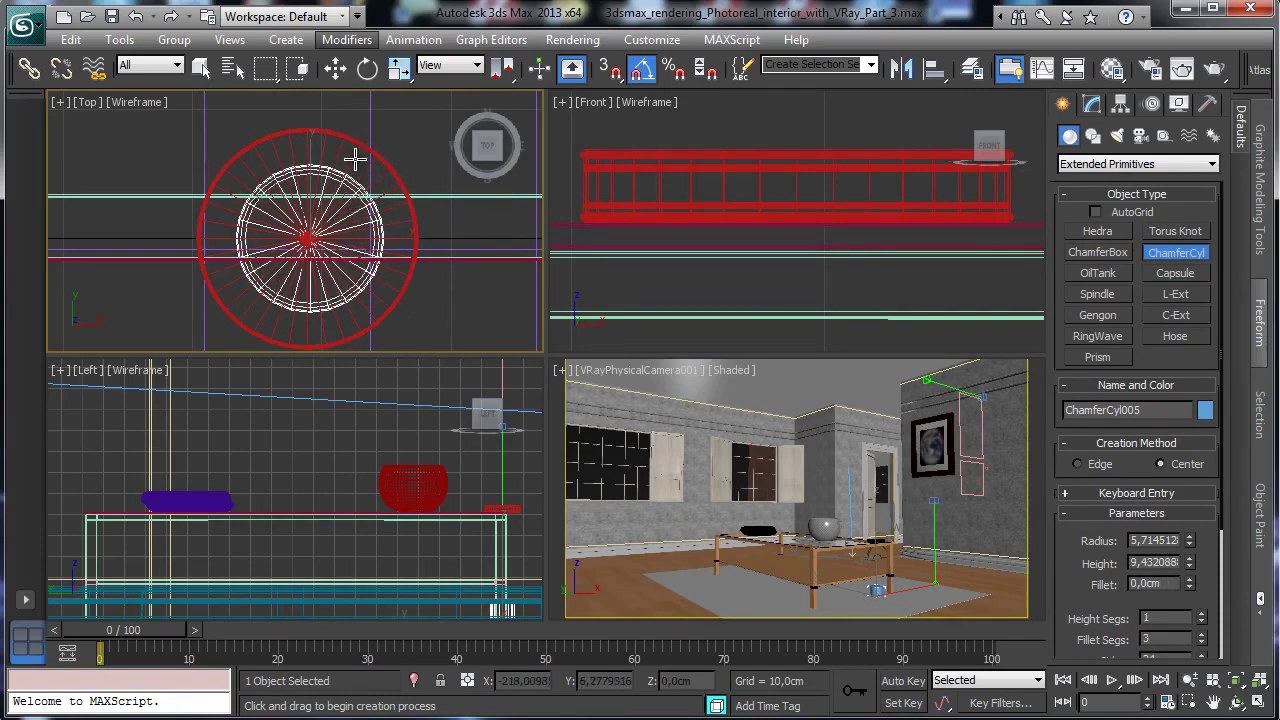
# Raise ChamferCyl005, align its pivot to Line012's pivot, and lower it to about 51.4 cm.
pyautogui.click(335, 67)
pyautogui.click(508, 562)
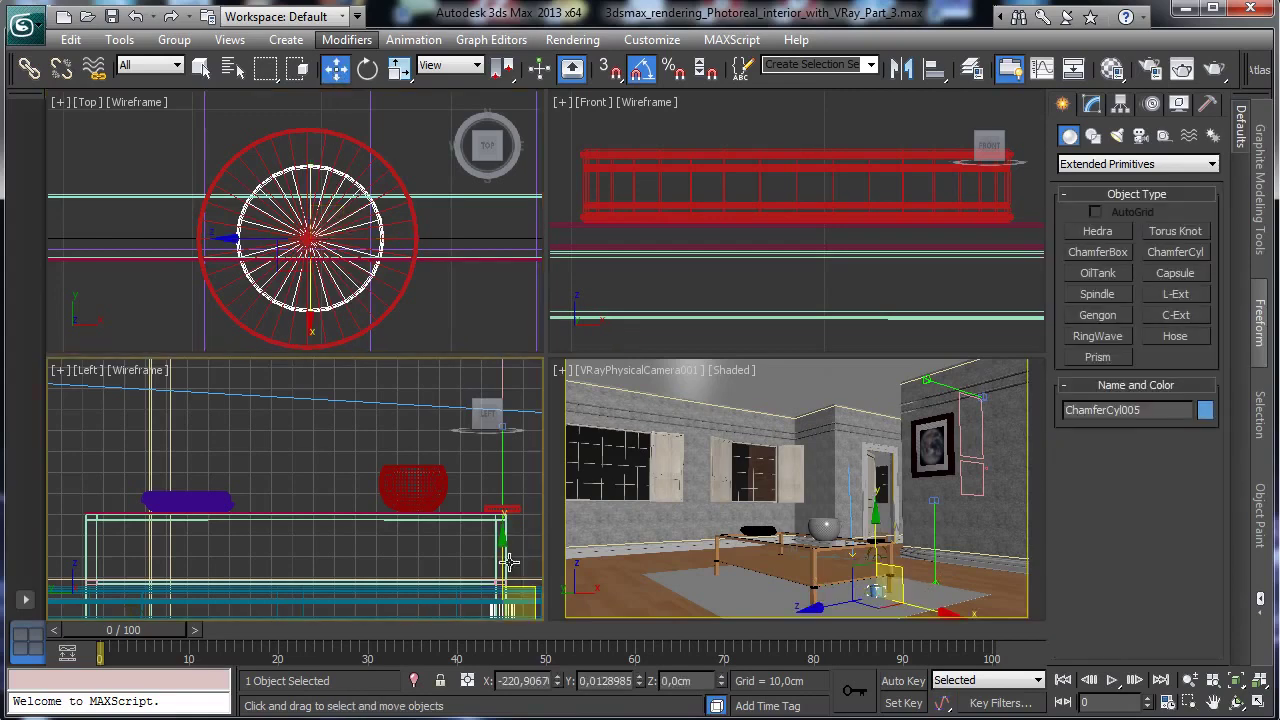
pyautogui.moveTo(508, 562); pyautogui.dragTo(507, 462)
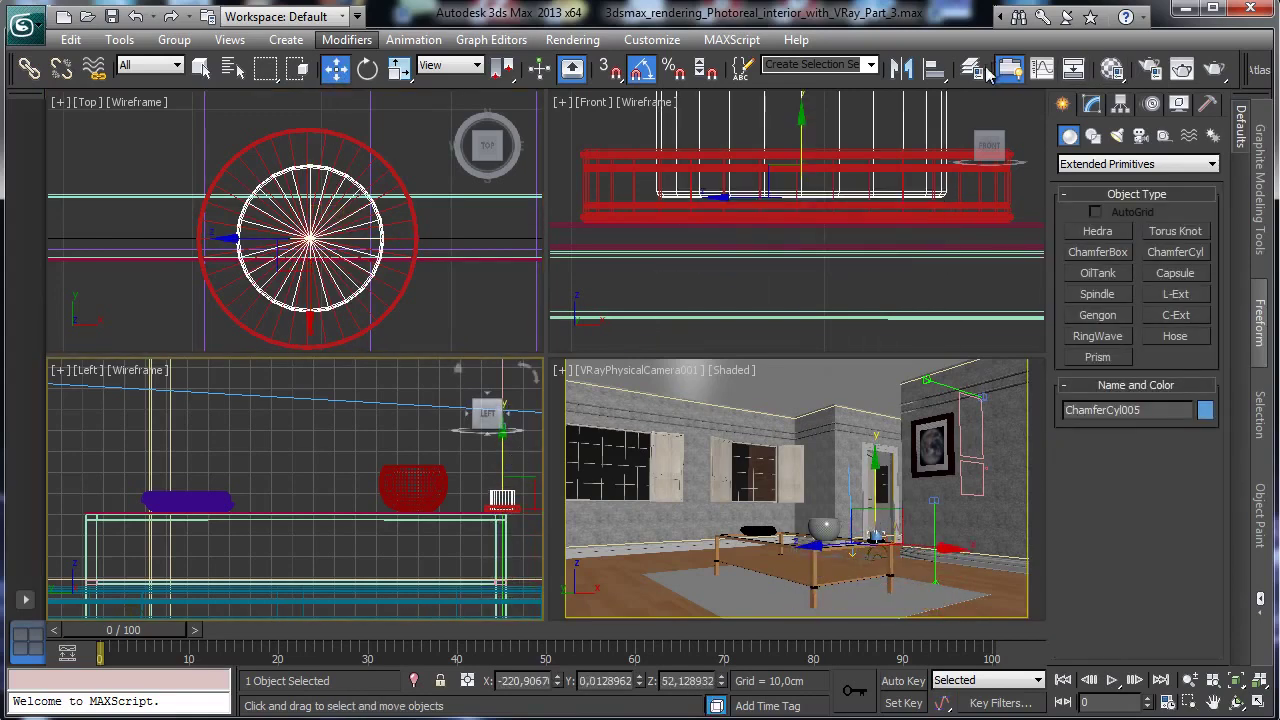
pyautogui.click(933, 67)
pyautogui.click(644, 160)
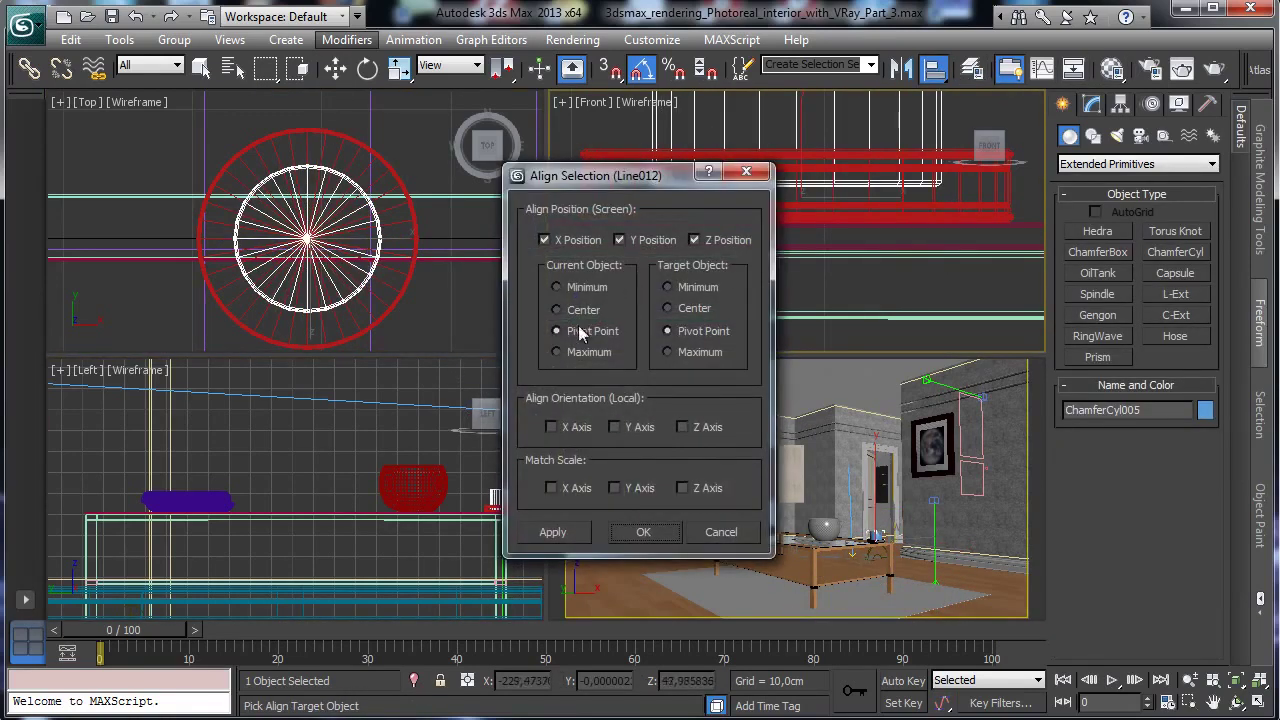
pyautogui.click(643, 532)
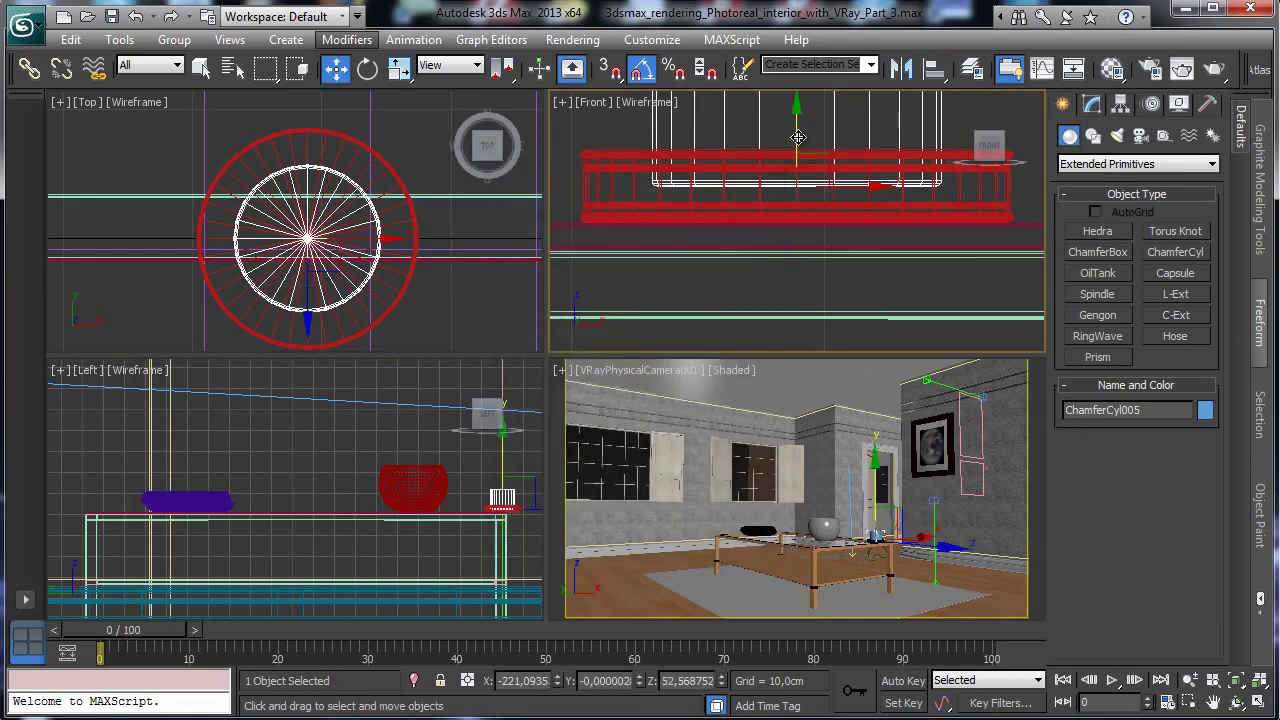
pyautogui.moveTo(797, 137); pyautogui.dragTo(793, 167)
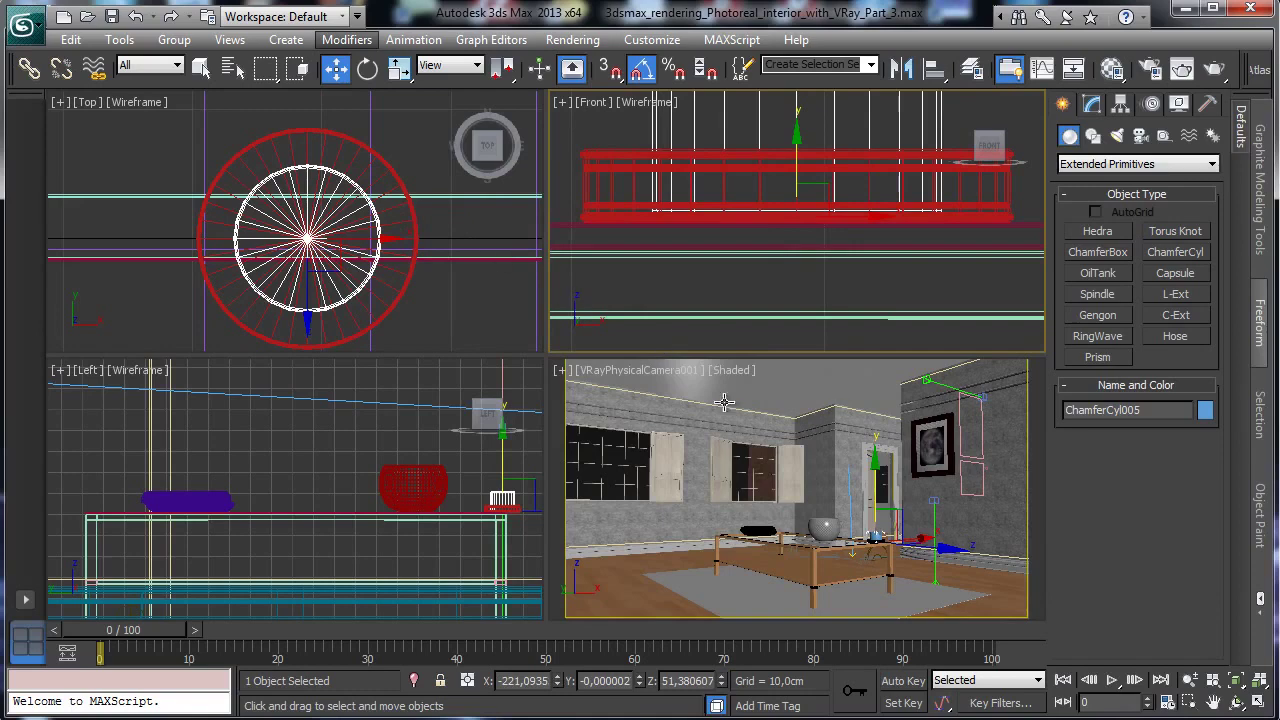
pyautogui.rightClick(645, 425)
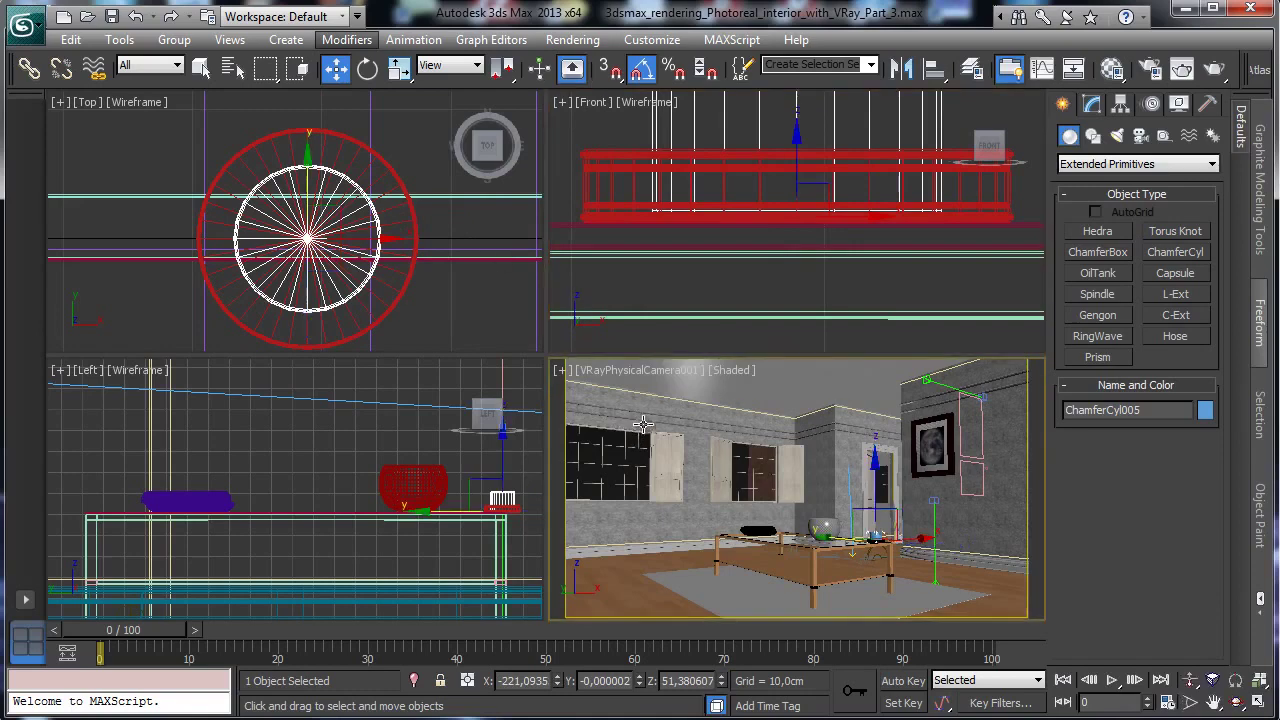
pyautogui.click(596, 371)
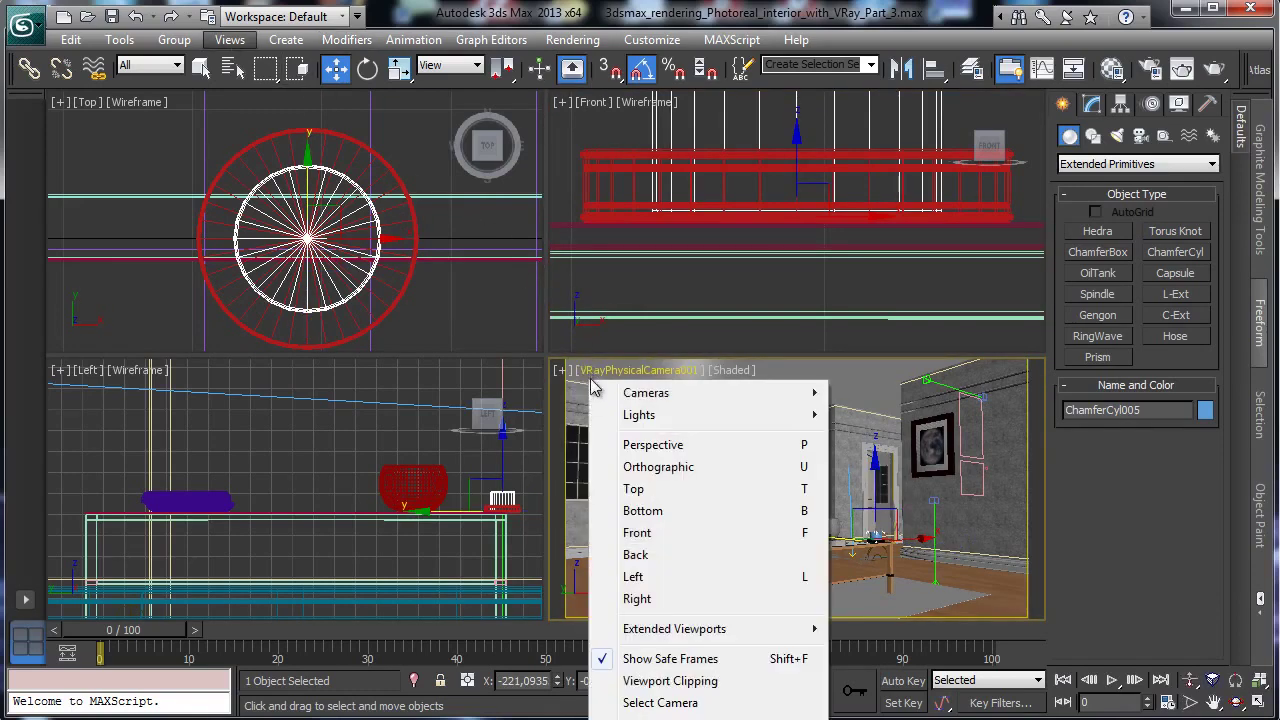
# Clone the V-Ray camera as a copy named VRayPhysicalCamera002.
pyautogui.click(660, 703)
pyautogui.click(70, 39)
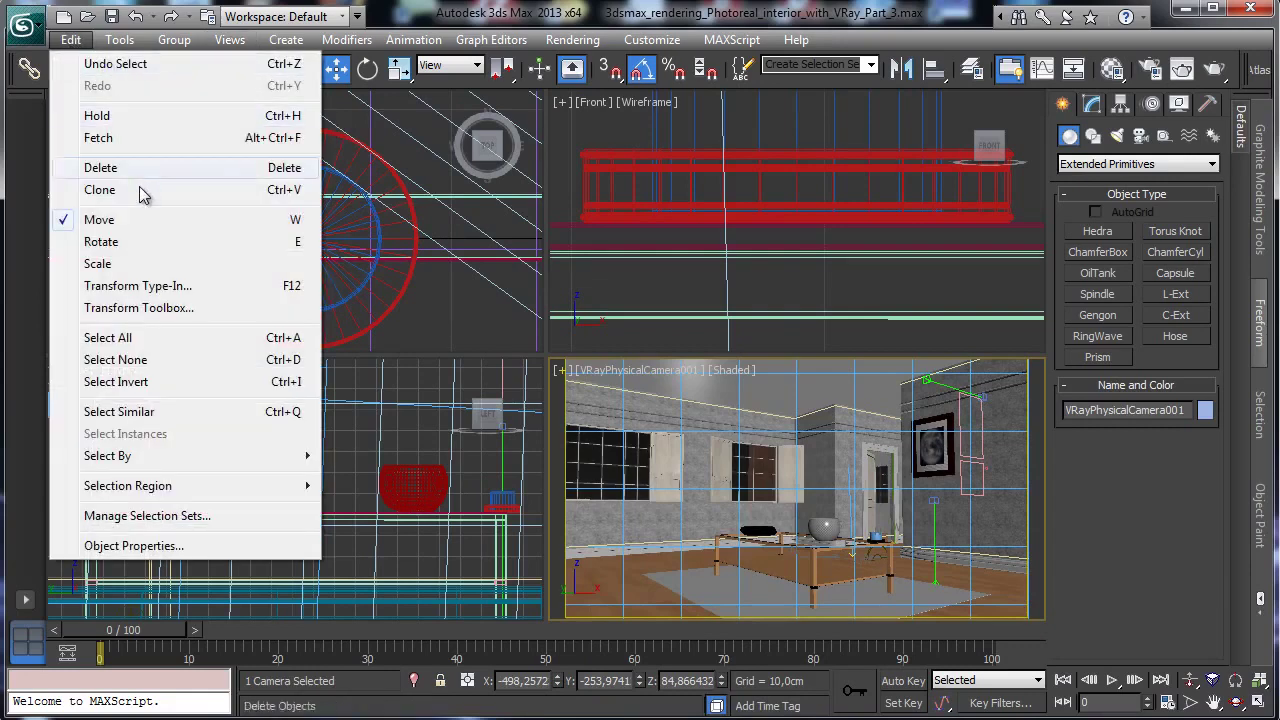
pyautogui.click(143, 191)
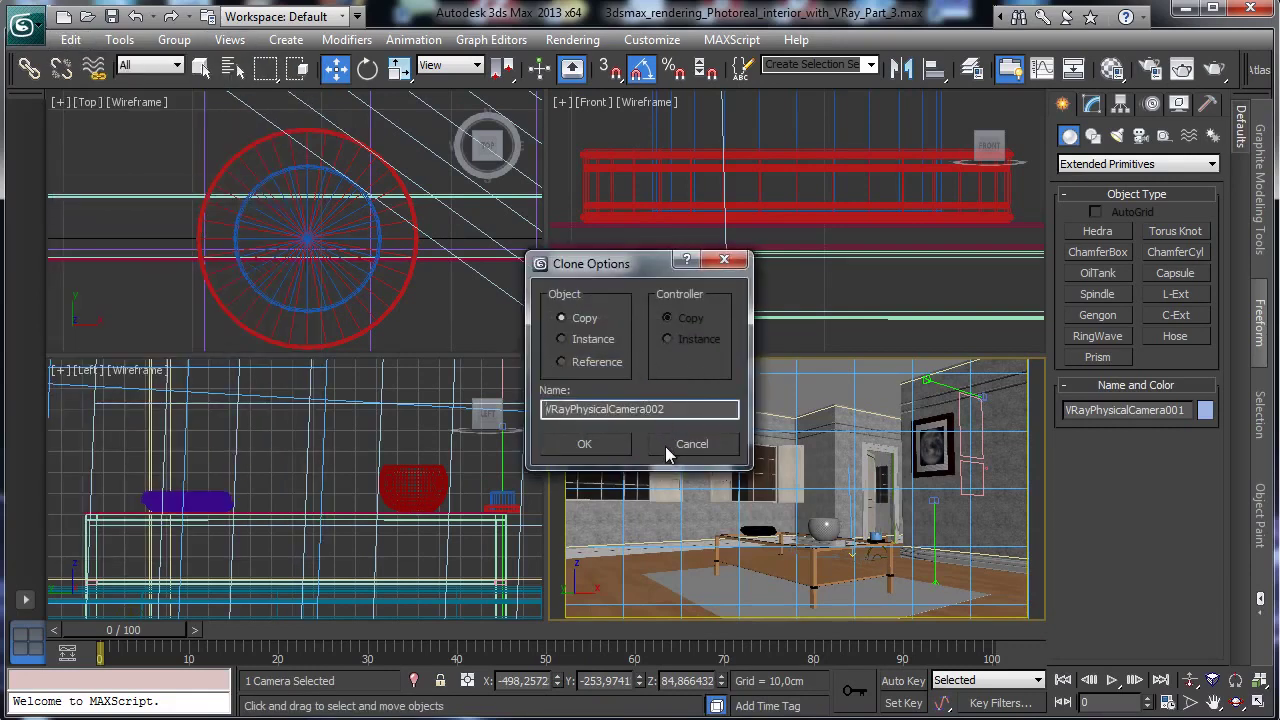
pyautogui.click(691, 444)
pyautogui.click(70, 39)
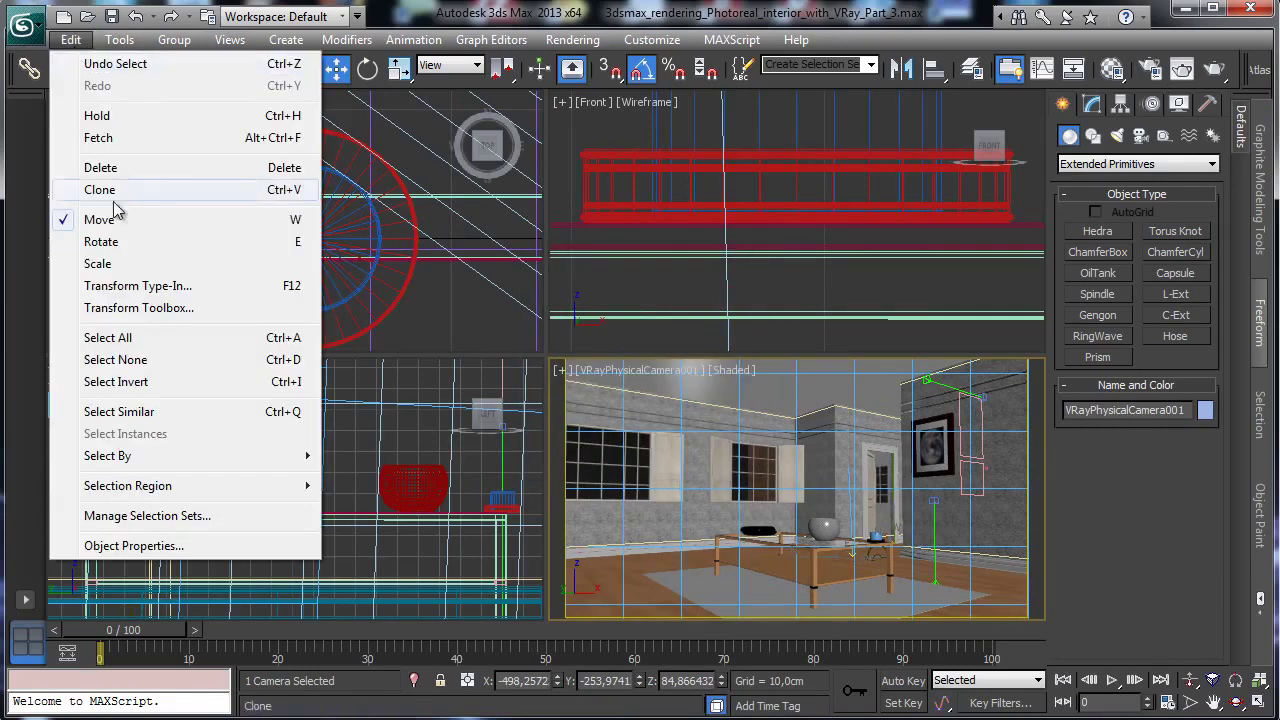
pyautogui.click(112, 191)
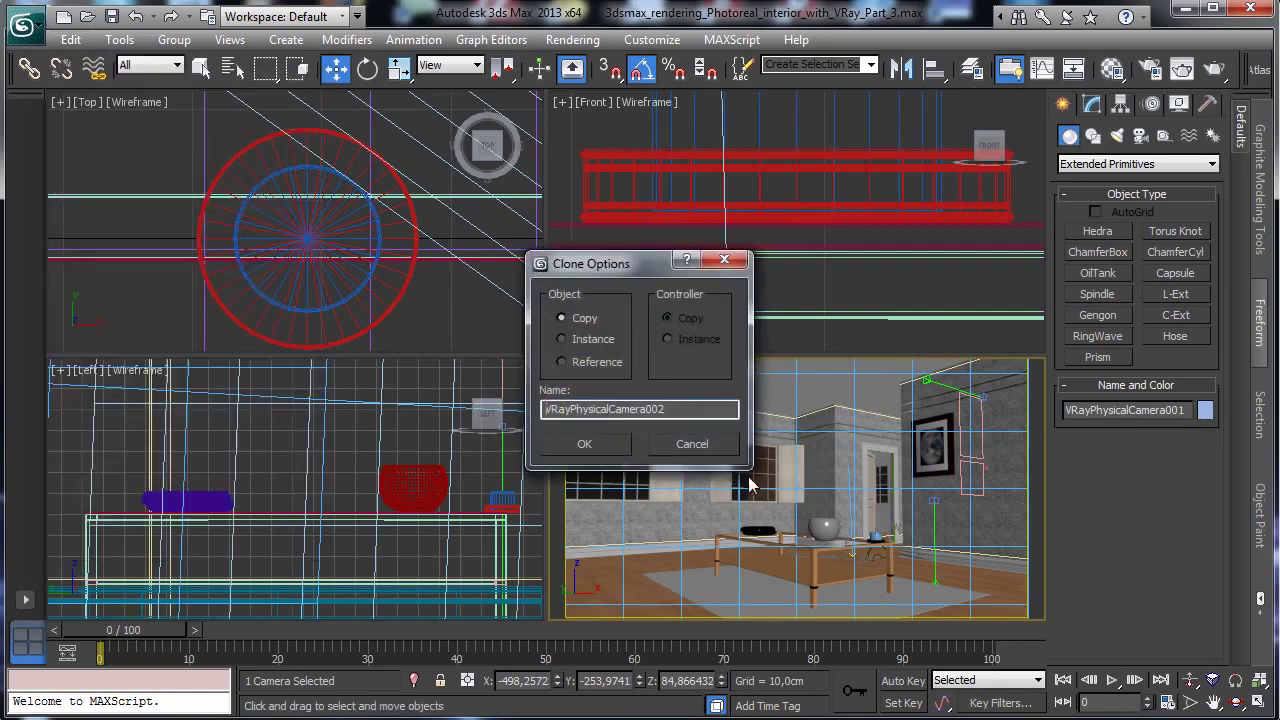
pyautogui.click(570, 444)
# Make the camera viewport look through VRayPhysicalCamera002.
pyautogui.click(603, 371)
pyautogui.moveTo(735, 400)
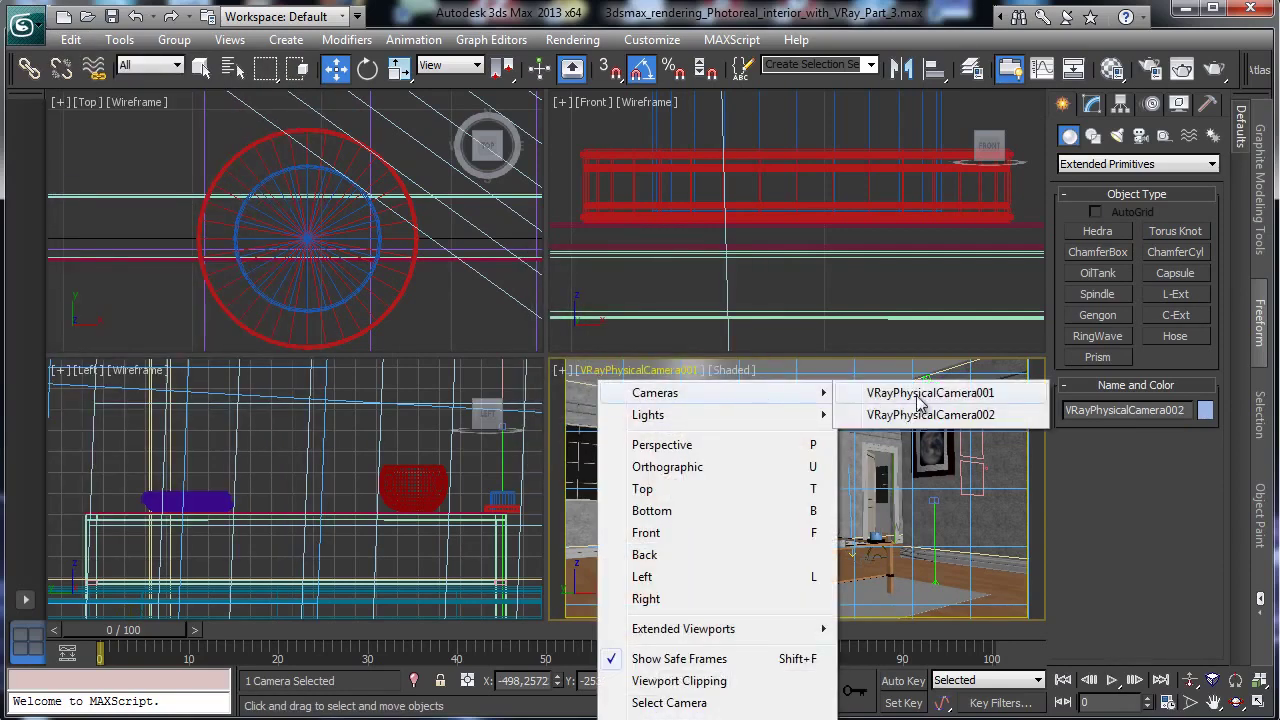
pyautogui.click(900, 414)
pyautogui.click(620, 372)
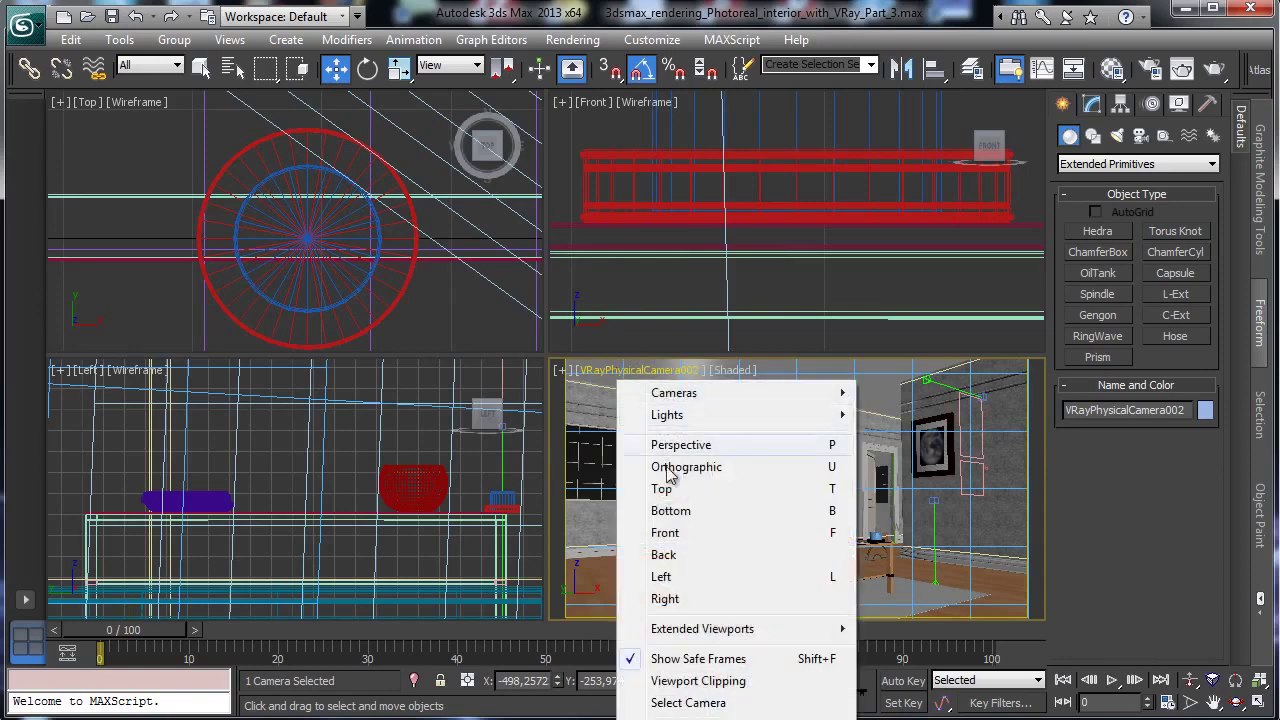
pyautogui.click(386, 194)
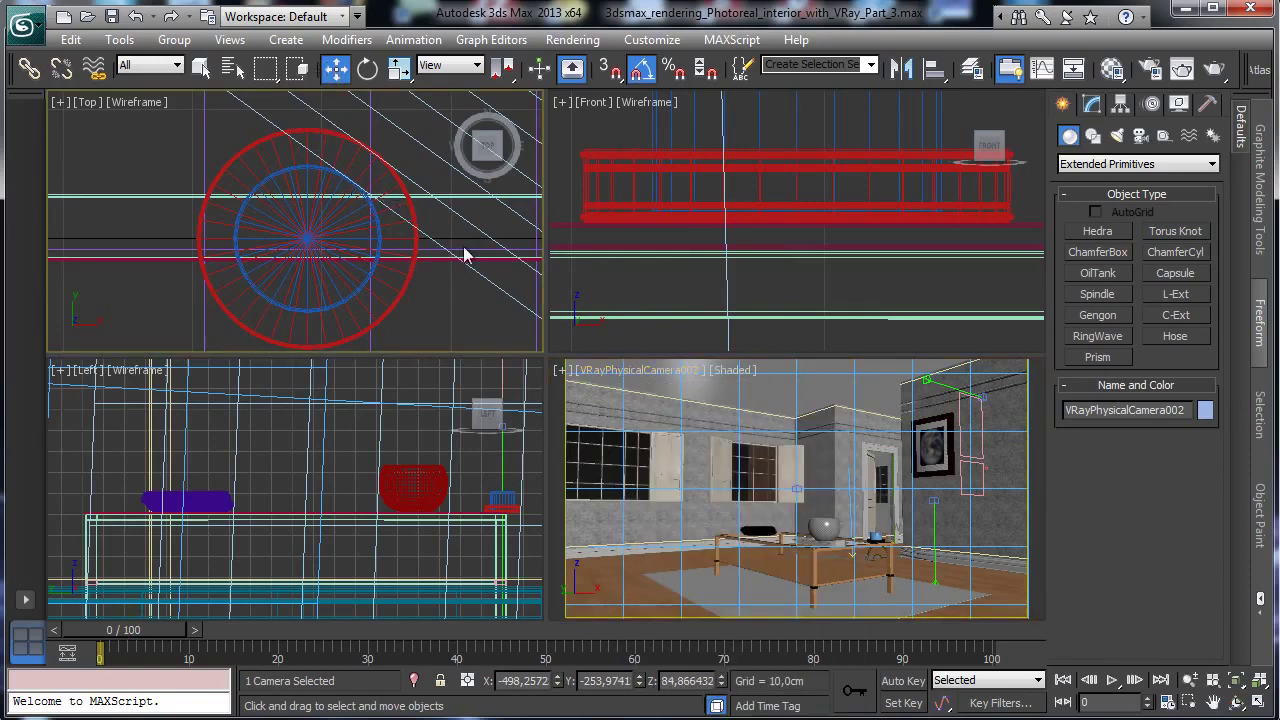
# Zoom the Top view onto VRayPhysicalCamera002 and move it up-right toward the table.
pyautogui.click(1238, 681)
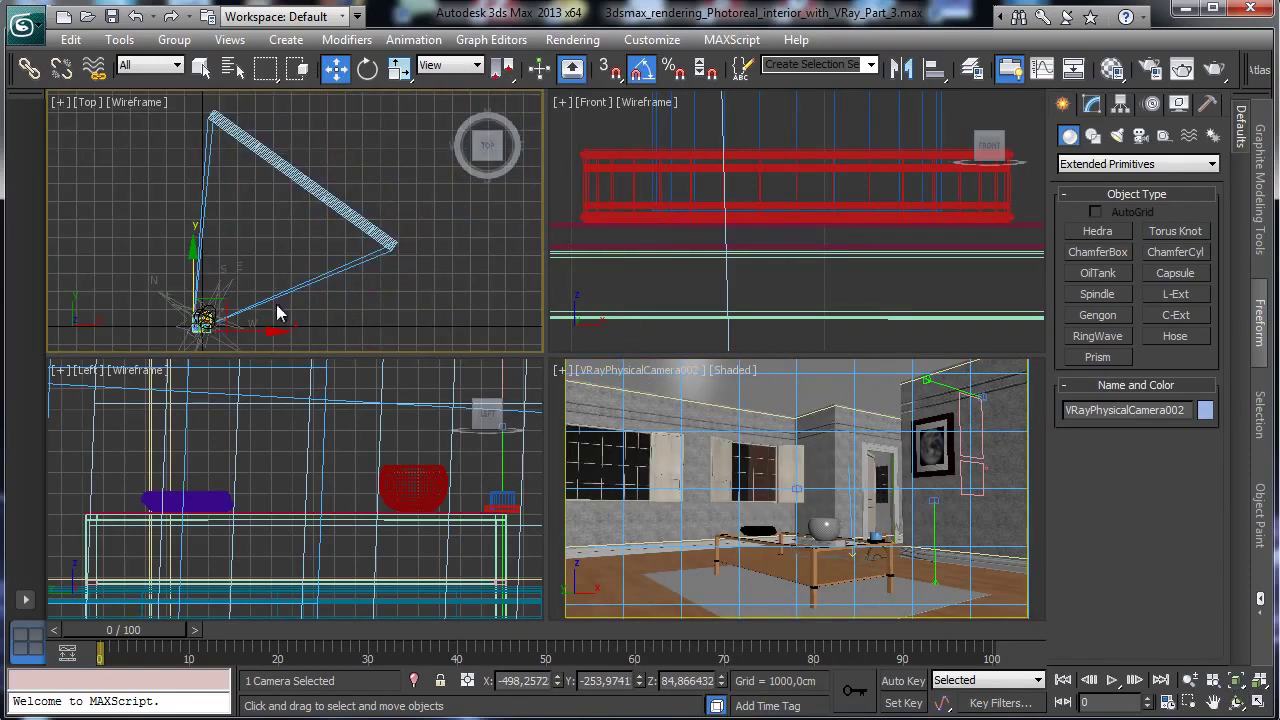
pyautogui.click(1189, 703)
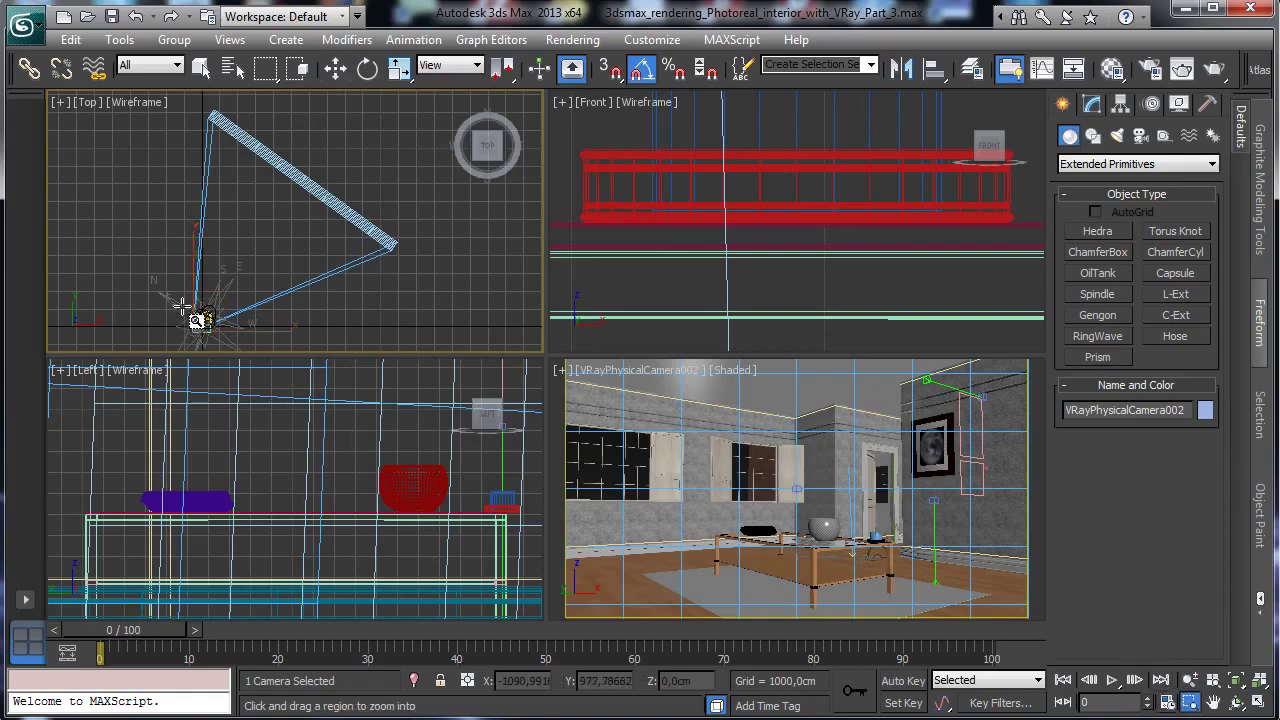
pyautogui.moveTo(192, 316); pyautogui.dragTo(240, 342)
pyautogui.scroll(3, 162, 162)
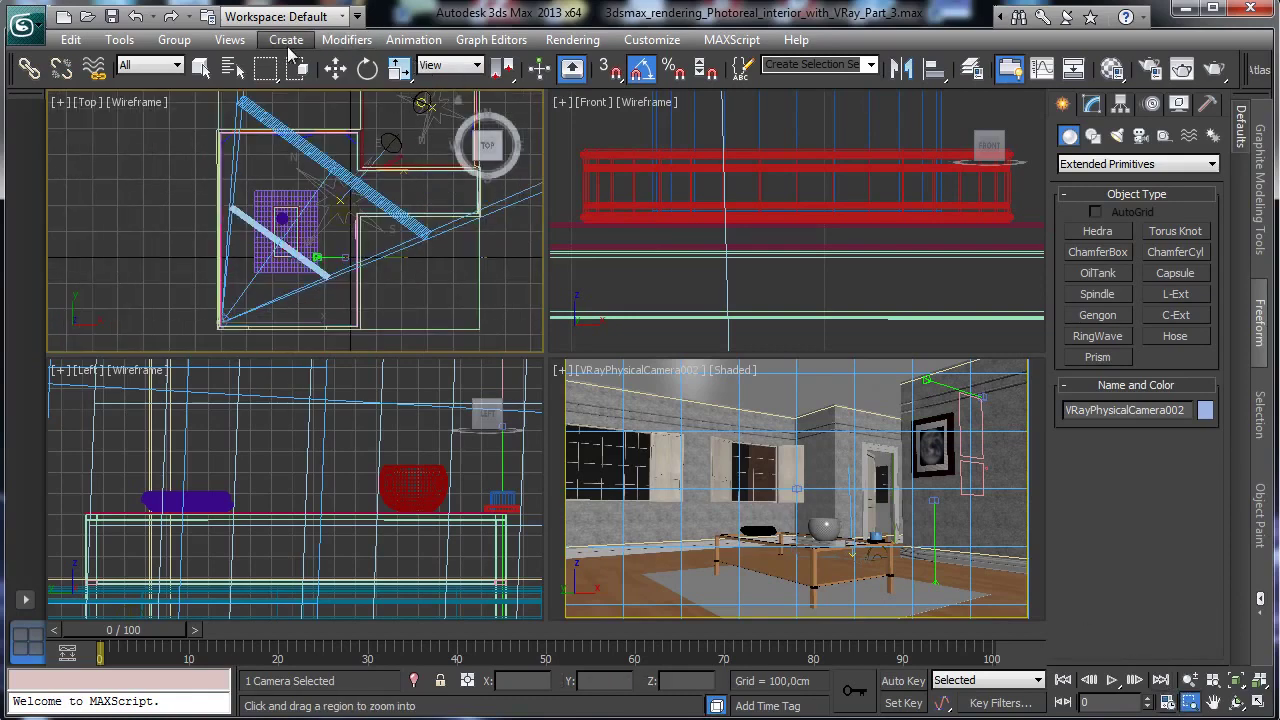
pyautogui.click(335, 68)
pyautogui.moveTo(255, 283); pyautogui.dragTo(295, 231)
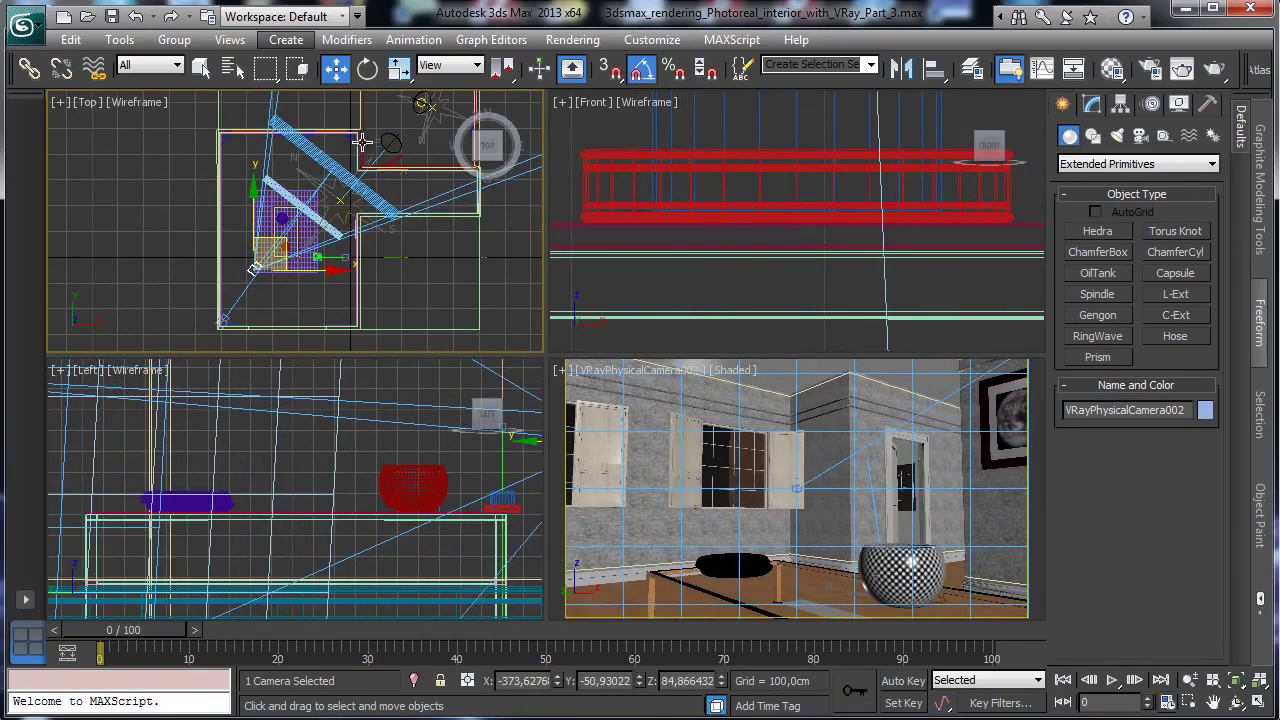
# Re-aim the camera's target down at the table corner to frame the candle dish.
pyautogui.click(605, 369)
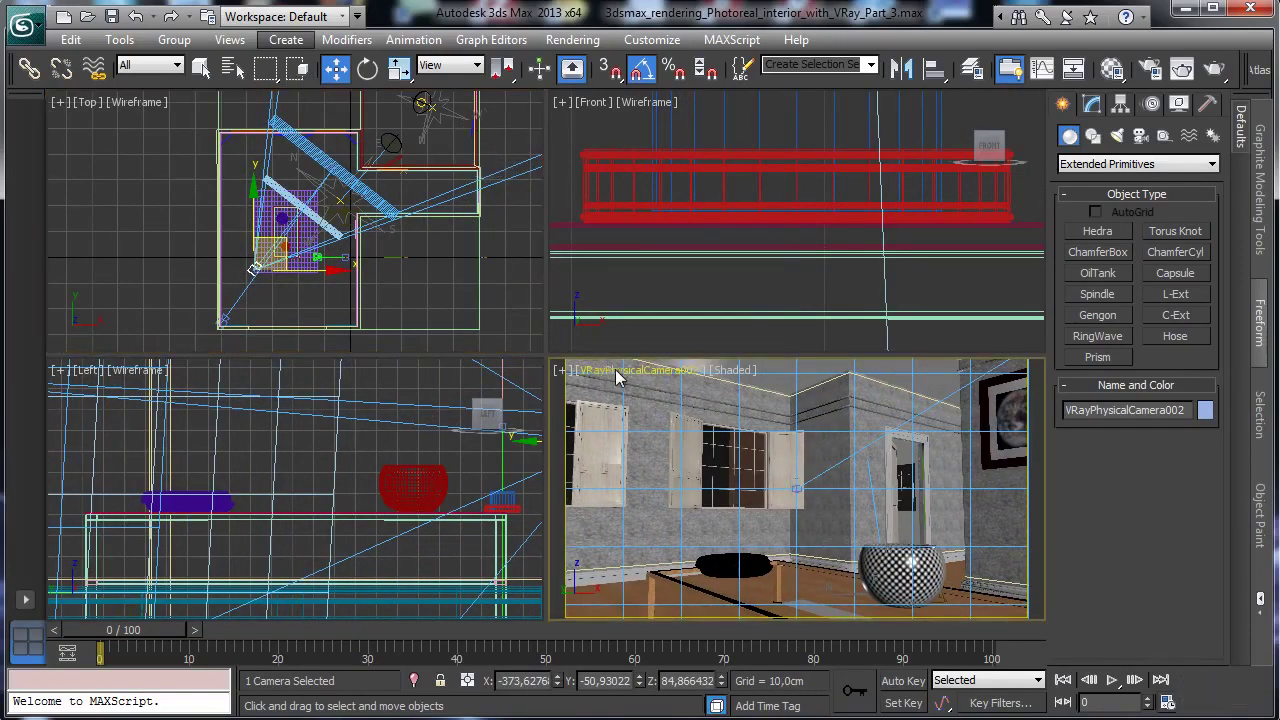
pyautogui.click(680, 718)
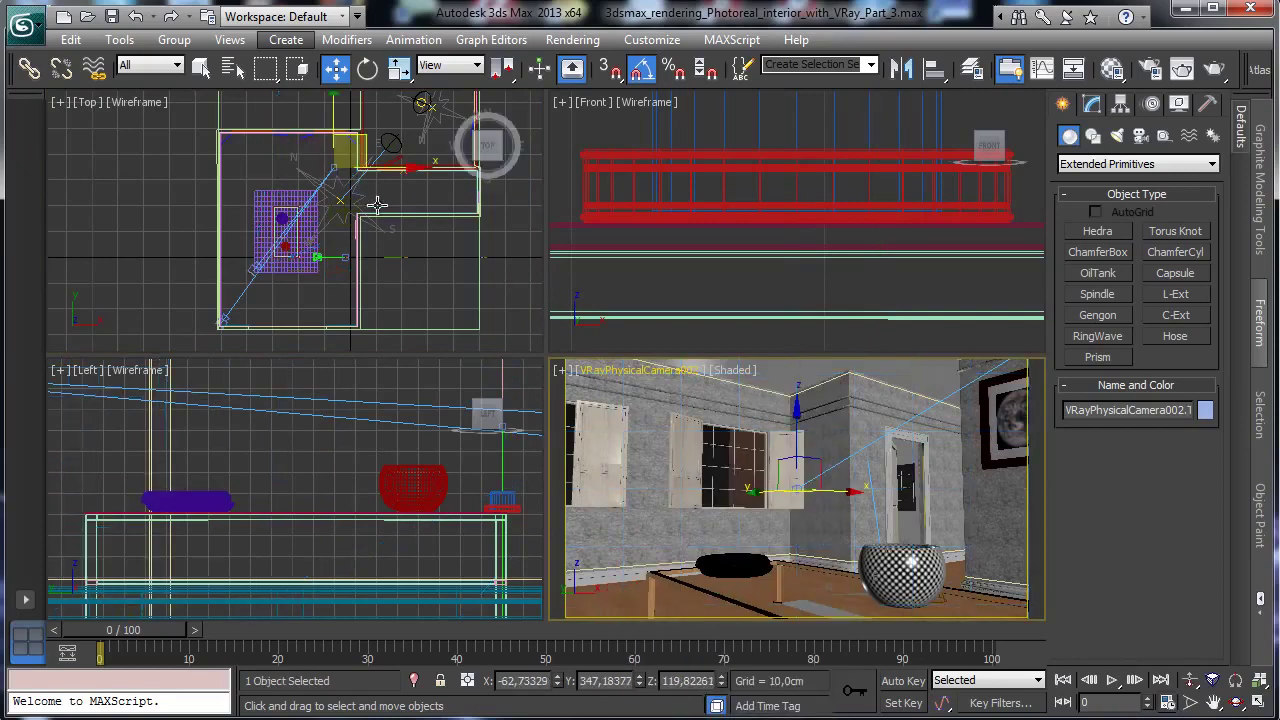
pyautogui.moveTo(355, 143); pyautogui.dragTo(338, 204)
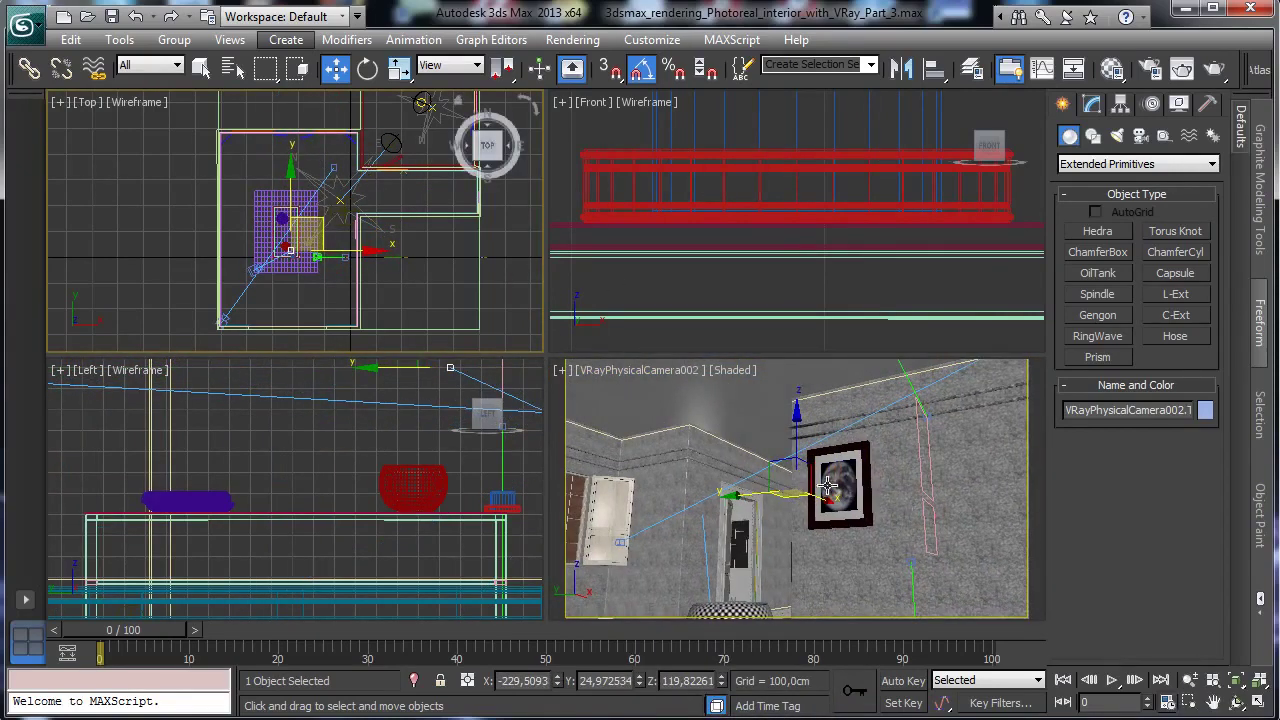
pyautogui.moveTo(828, 485); pyautogui.dragTo(850, 522)
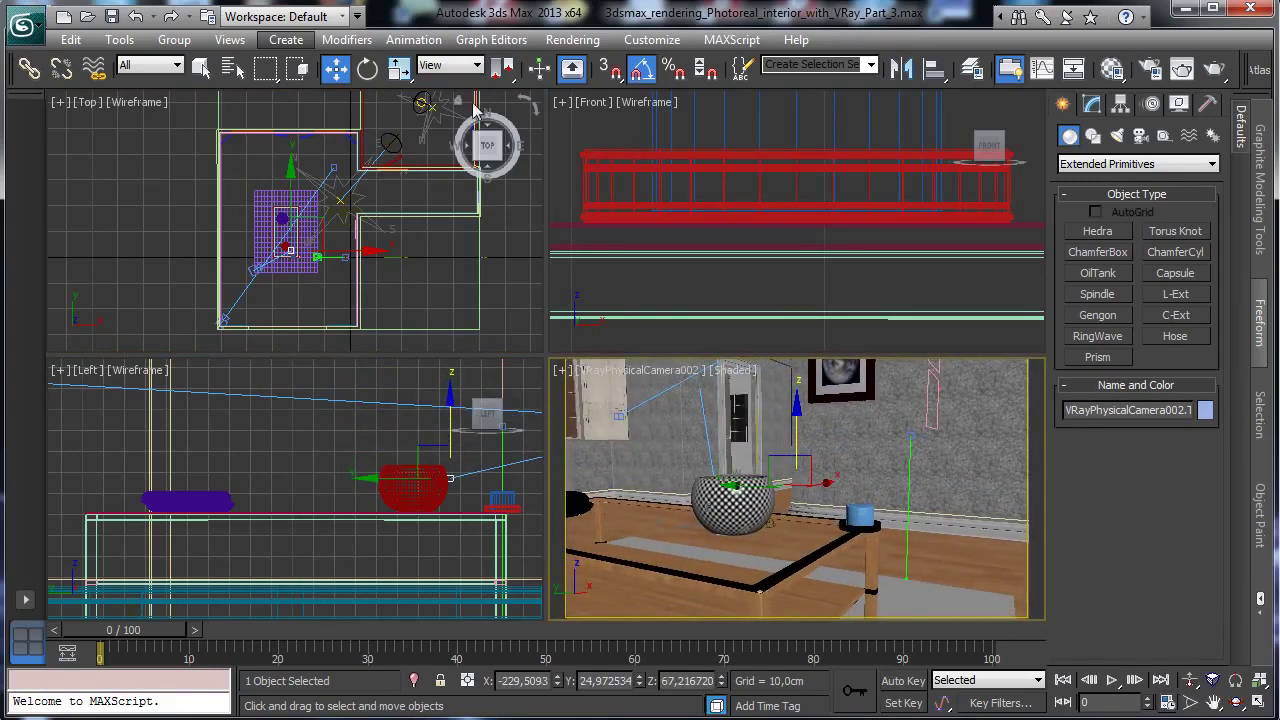
pyautogui.click(314, 251)
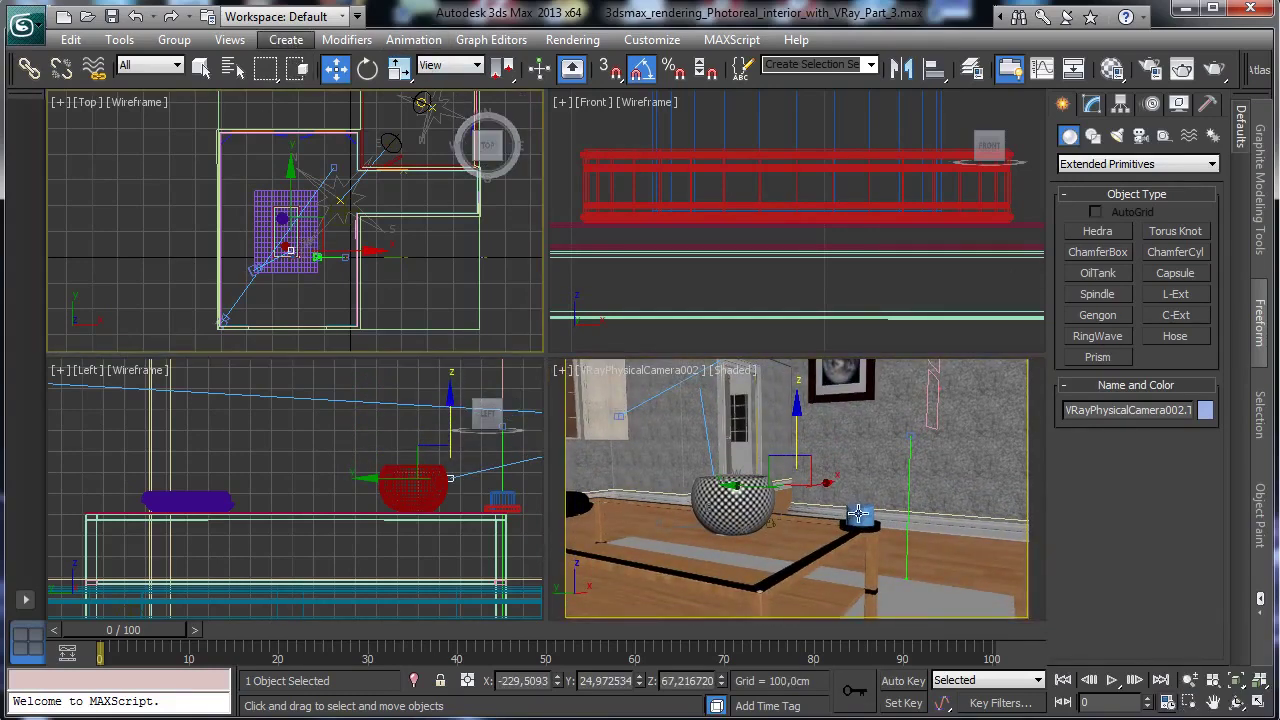
pyautogui.click(858, 514)
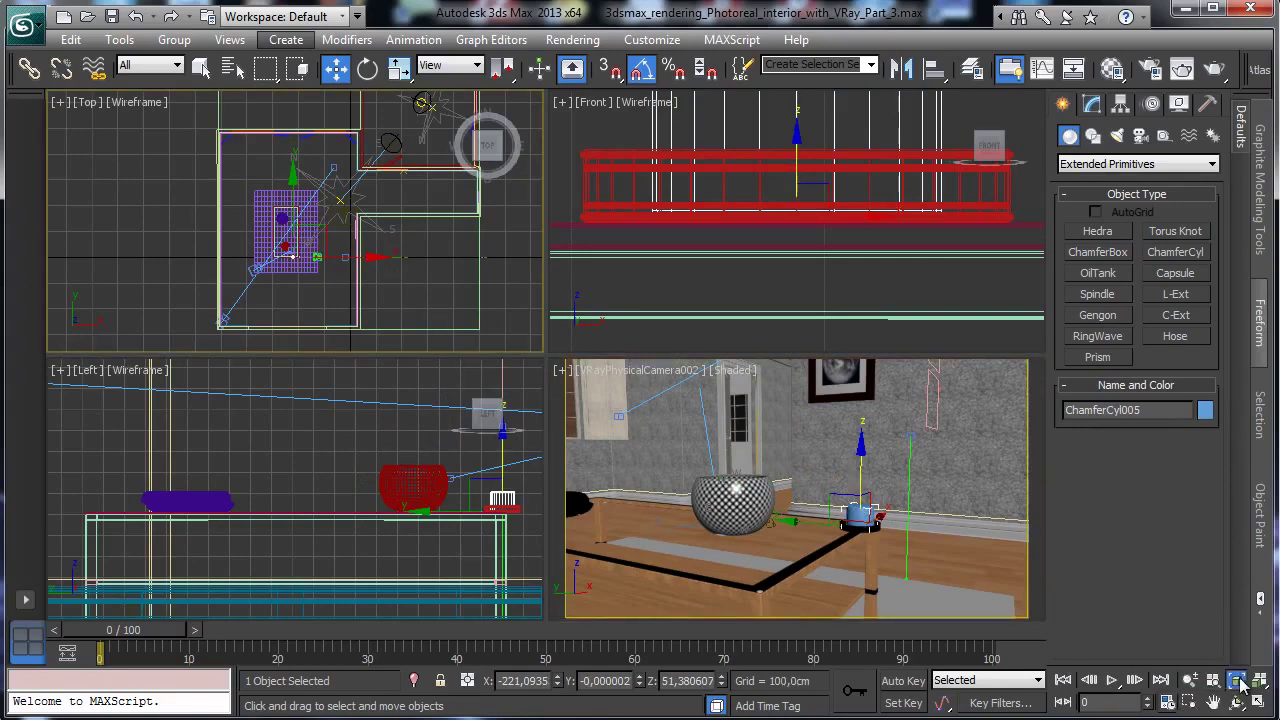
# Move the blue candle and its holder together across the table.
pyautogui.click(1238, 681)
pyautogui.keyDown('ctrl'); pyautogui.click(497, 256); pyautogui.keyUp('ctrl')
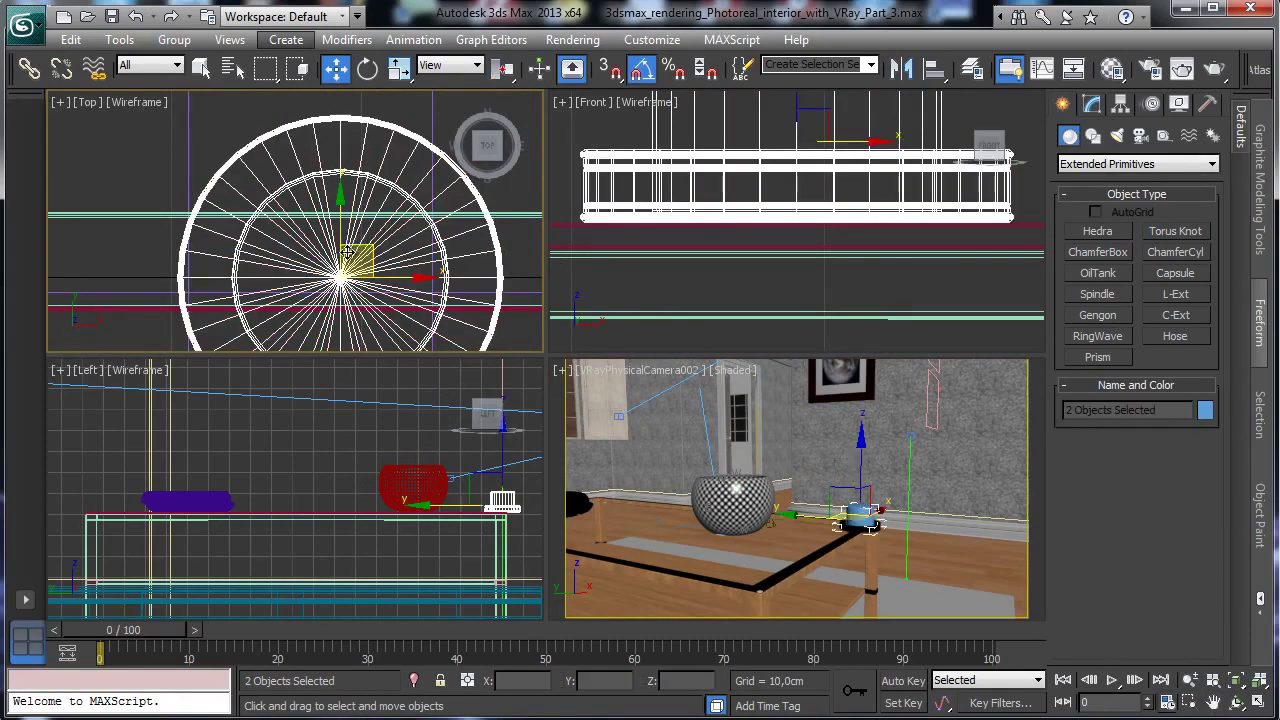
pyautogui.moveTo(390, 246); pyautogui.dragTo(322, 32)
pyautogui.click(852, 183)
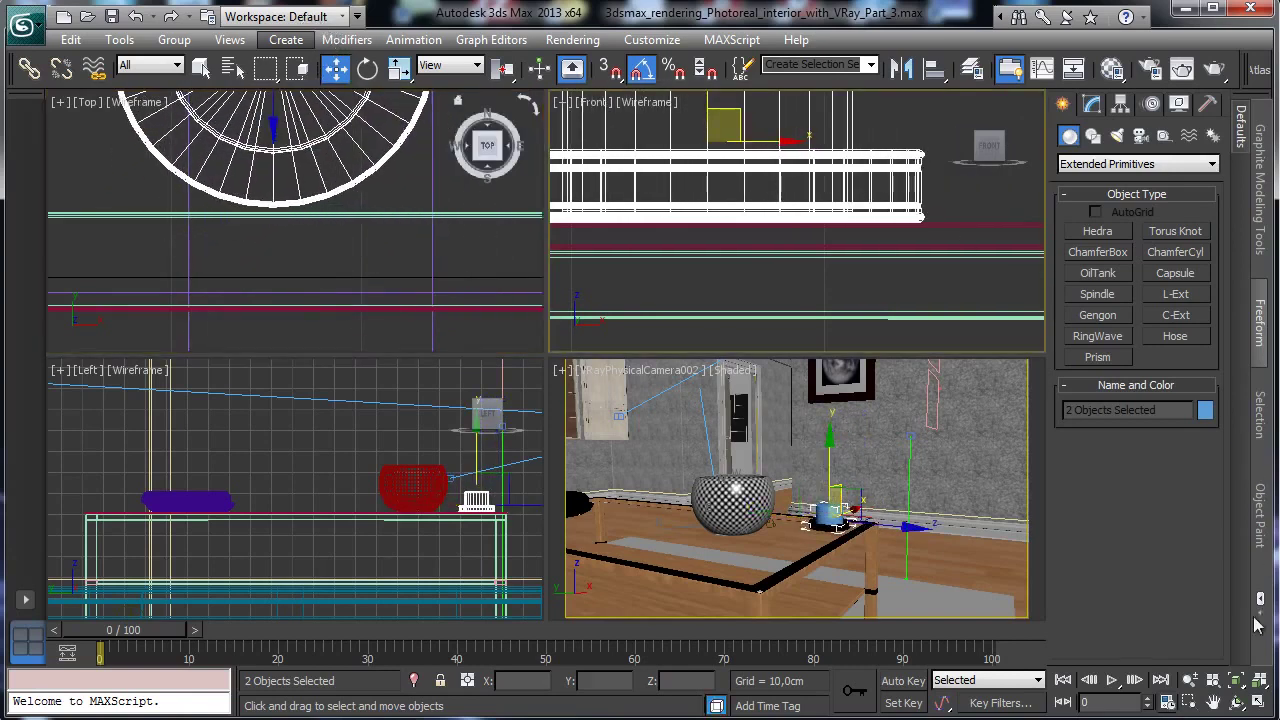
pyautogui.click(1234, 678)
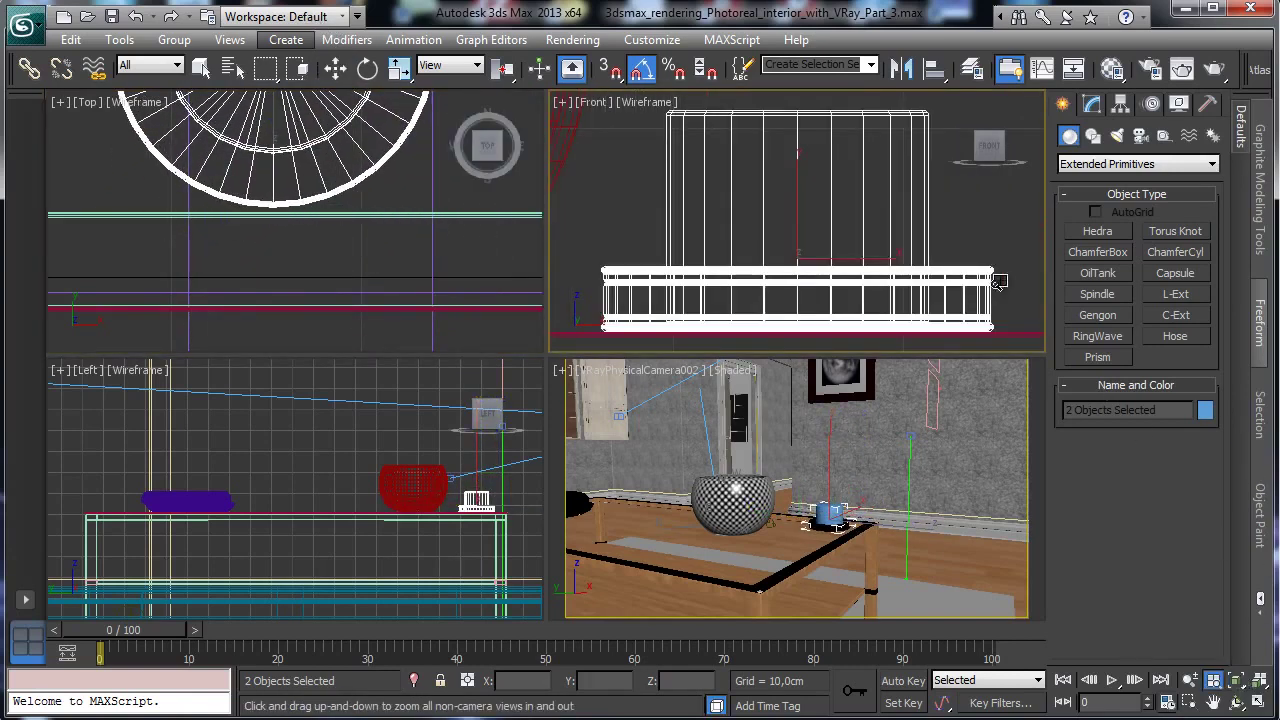
# Select ChamferCyl005 alone and open its parameters with the camera view maximized.
pyautogui.click(201, 67)
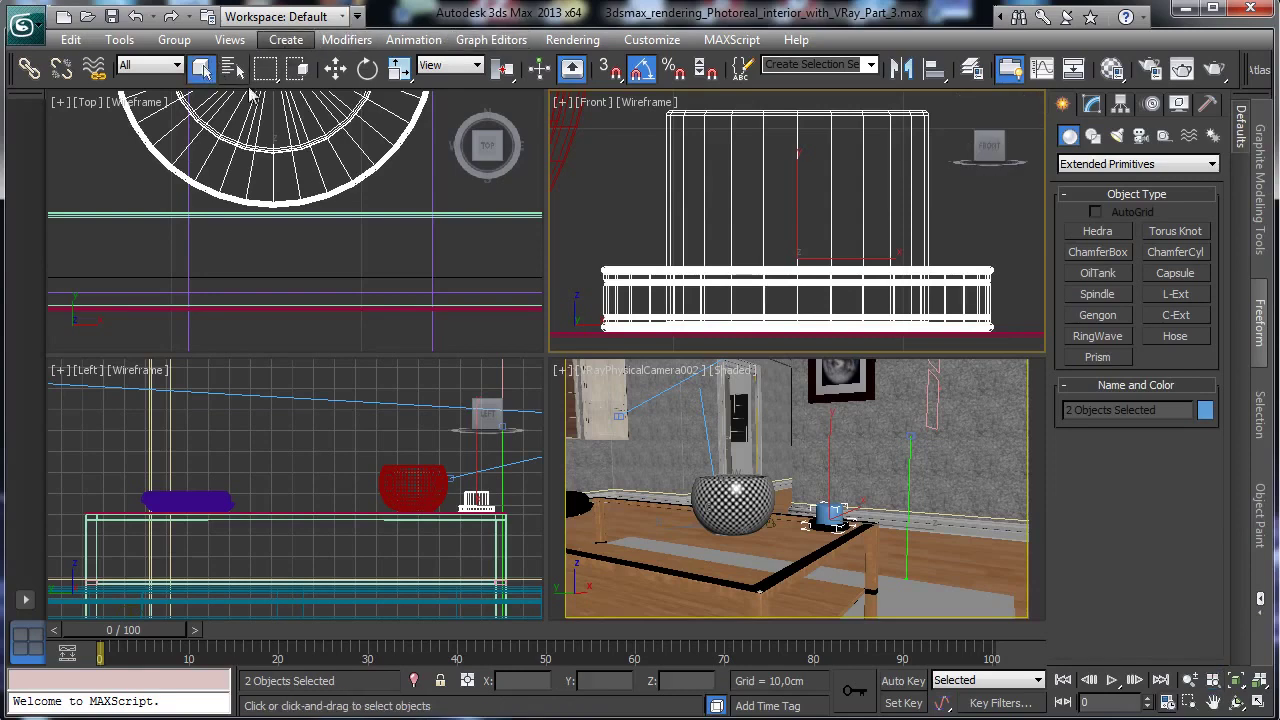
pyautogui.click(846, 289)
pyautogui.rightClick(923, 546)
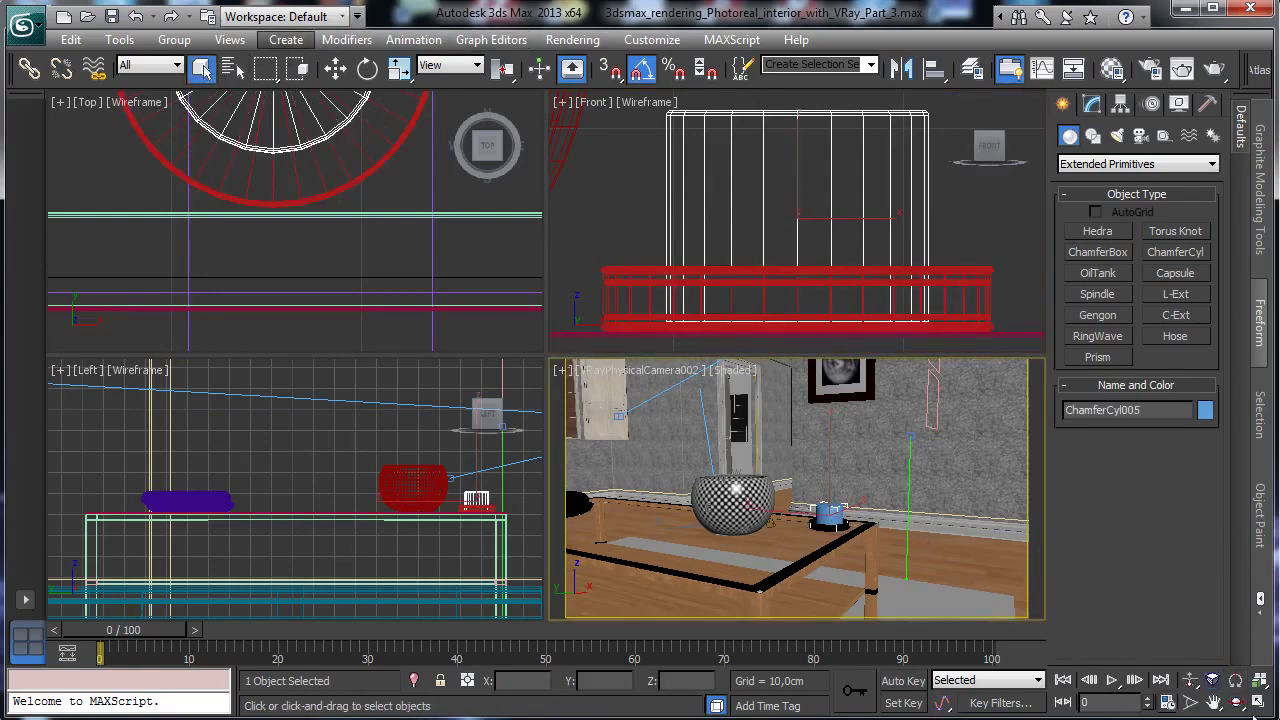
pyautogui.click(1257, 703)
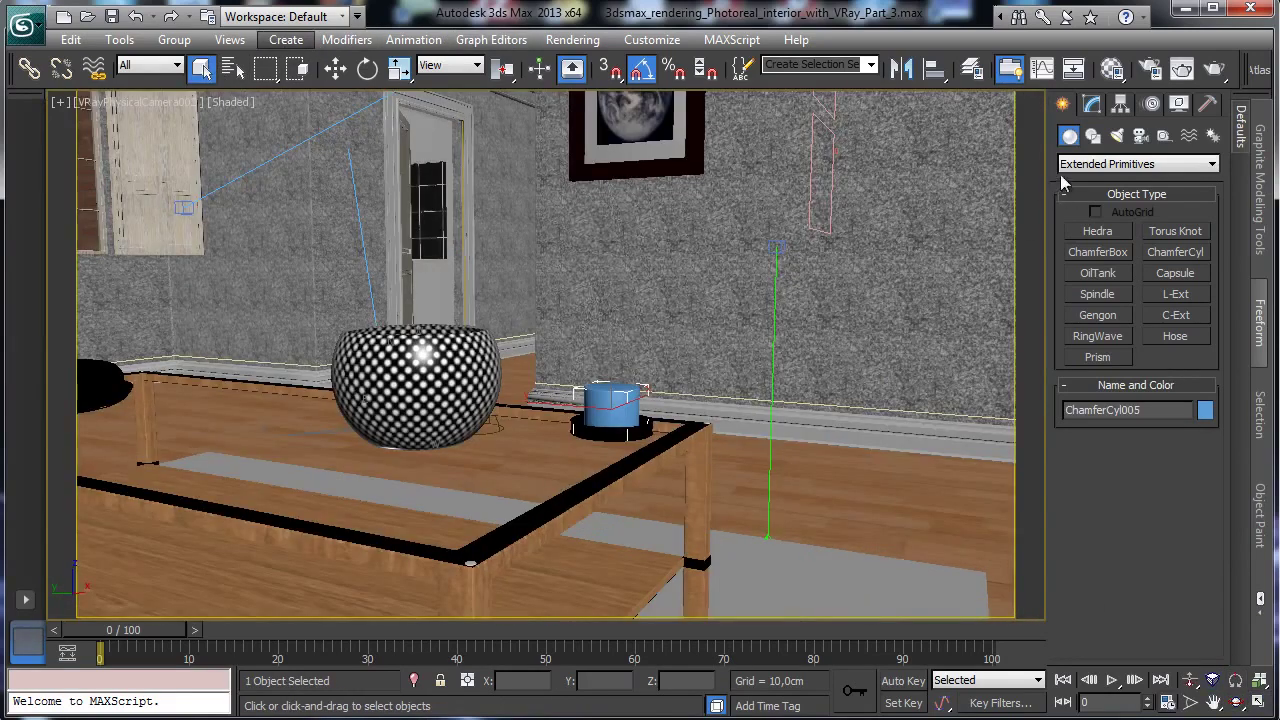
pyautogui.click(1091, 104)
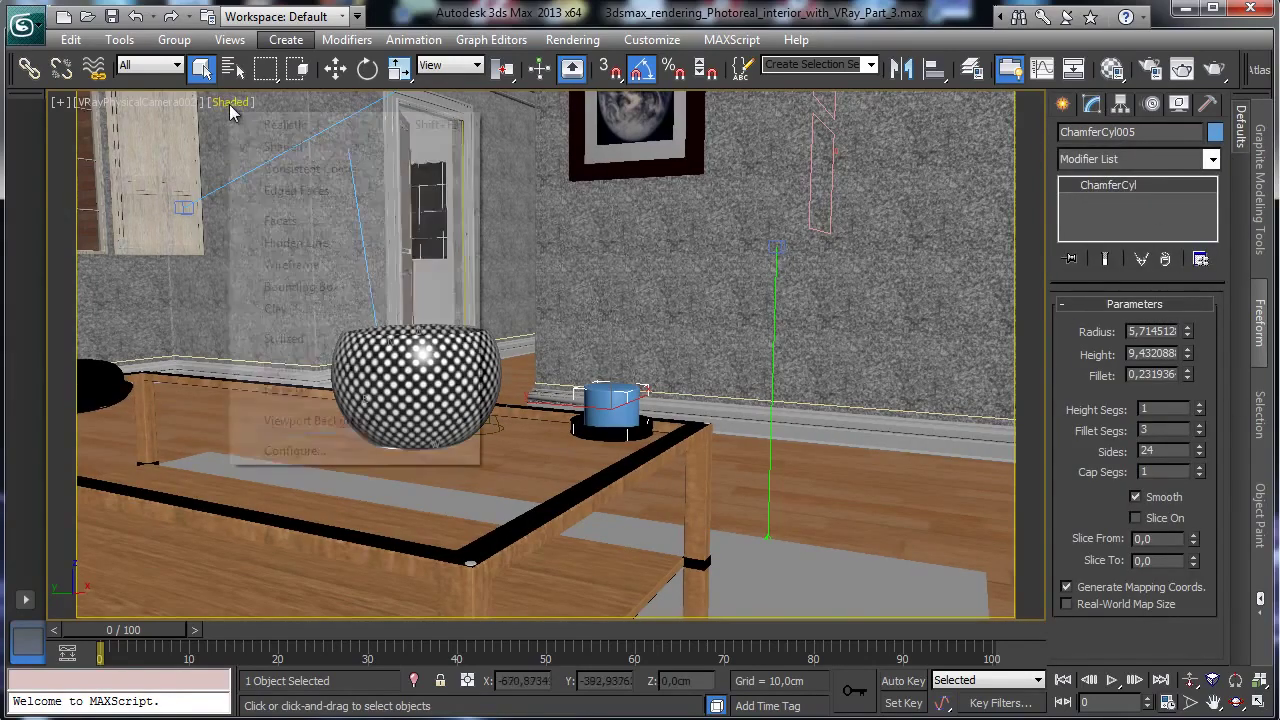
# Show edged faces and orbit a perspective view down onto the candle top.
pyautogui.click(240, 102)
pyautogui.click(312, 192)
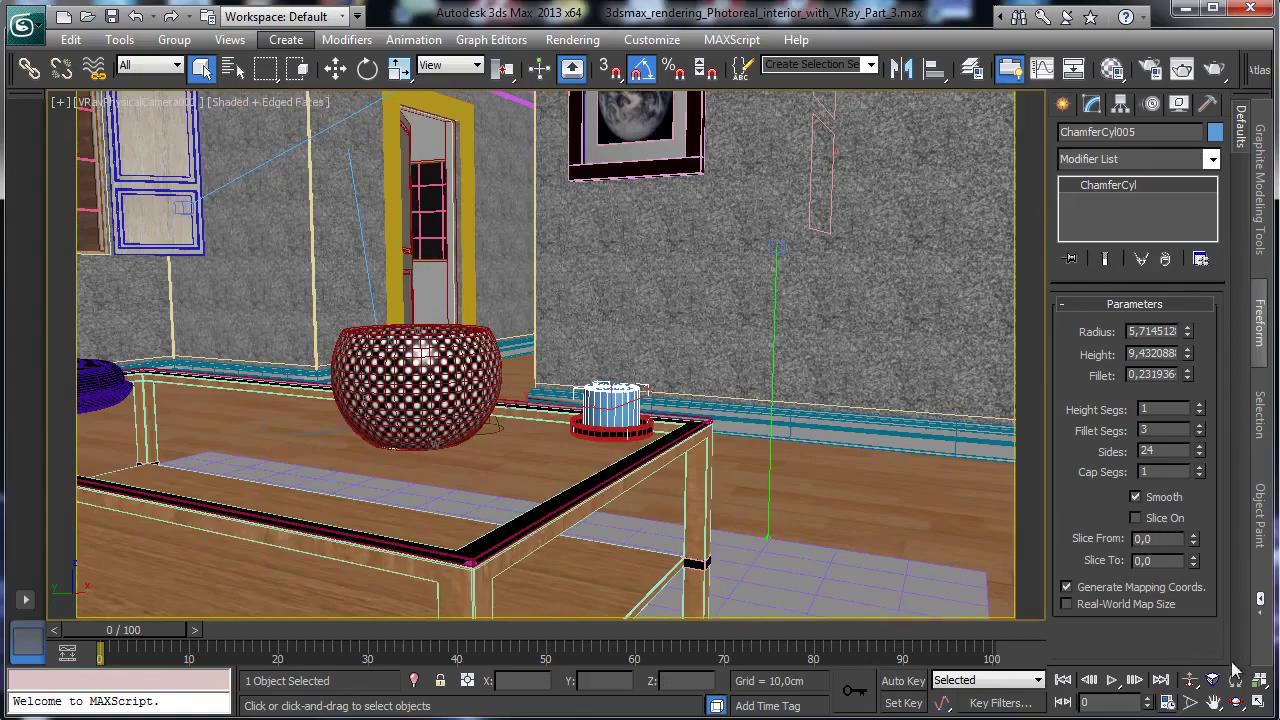
pyautogui.click(142, 102)
pyautogui.click(210, 176)
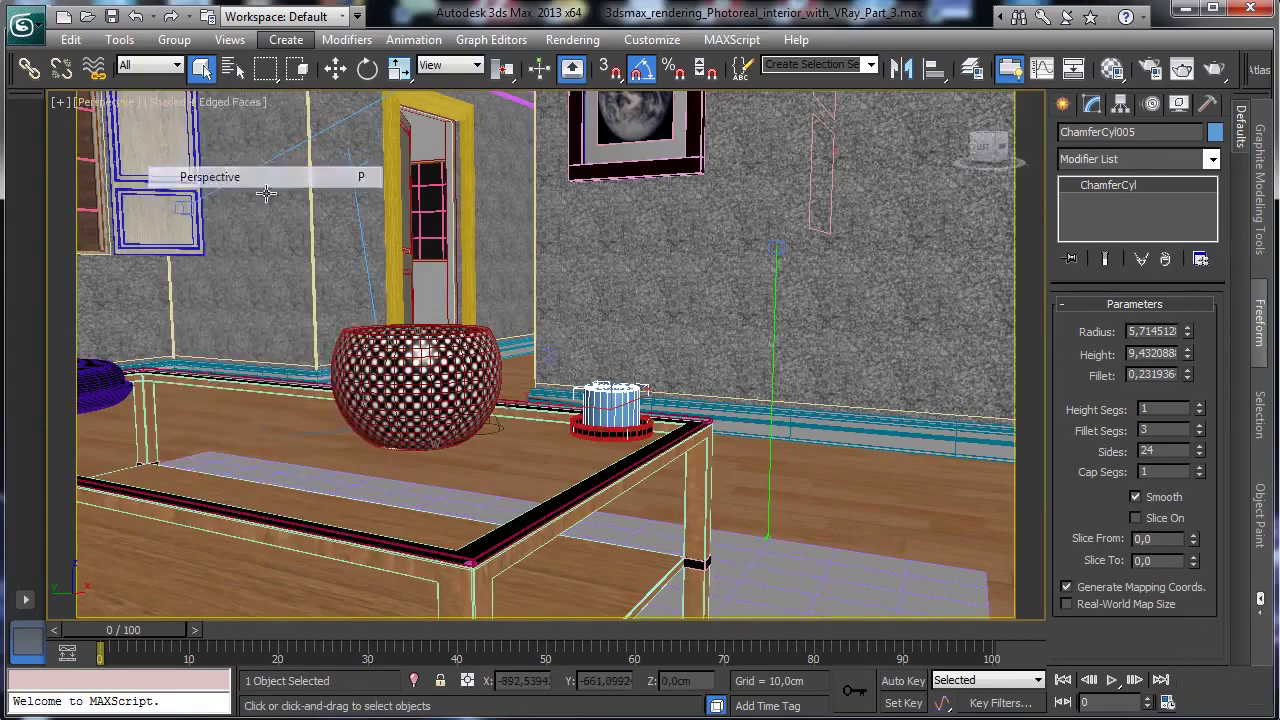
pyautogui.click(1236, 680)
pyautogui.click(1236, 703)
pyautogui.moveTo(667, 389); pyautogui.dragTo(606, 406)
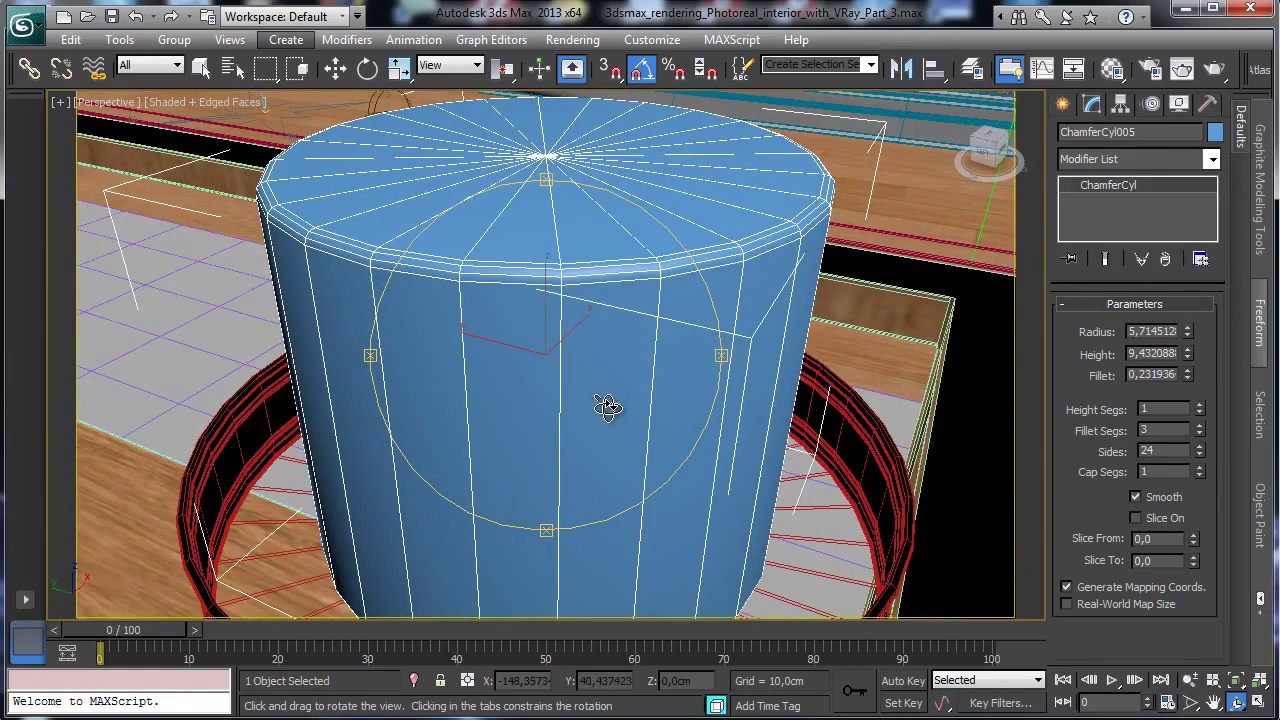
# Set the candle cylinder's Cap Segments to 5 and Sides to 32.
pyautogui.click(1199, 467)
pyautogui.click(1199, 467)
pyautogui.click(1199, 467)
pyautogui.click(1199, 467)
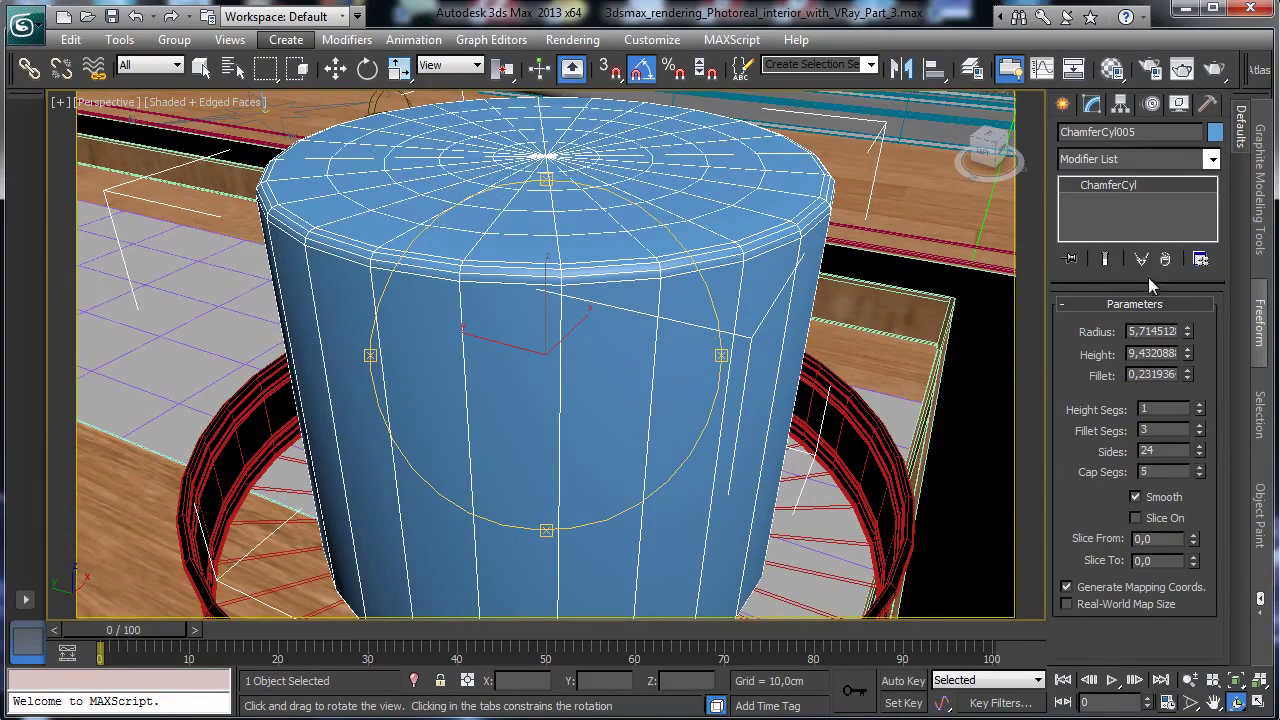
pyautogui.click(1211, 159)
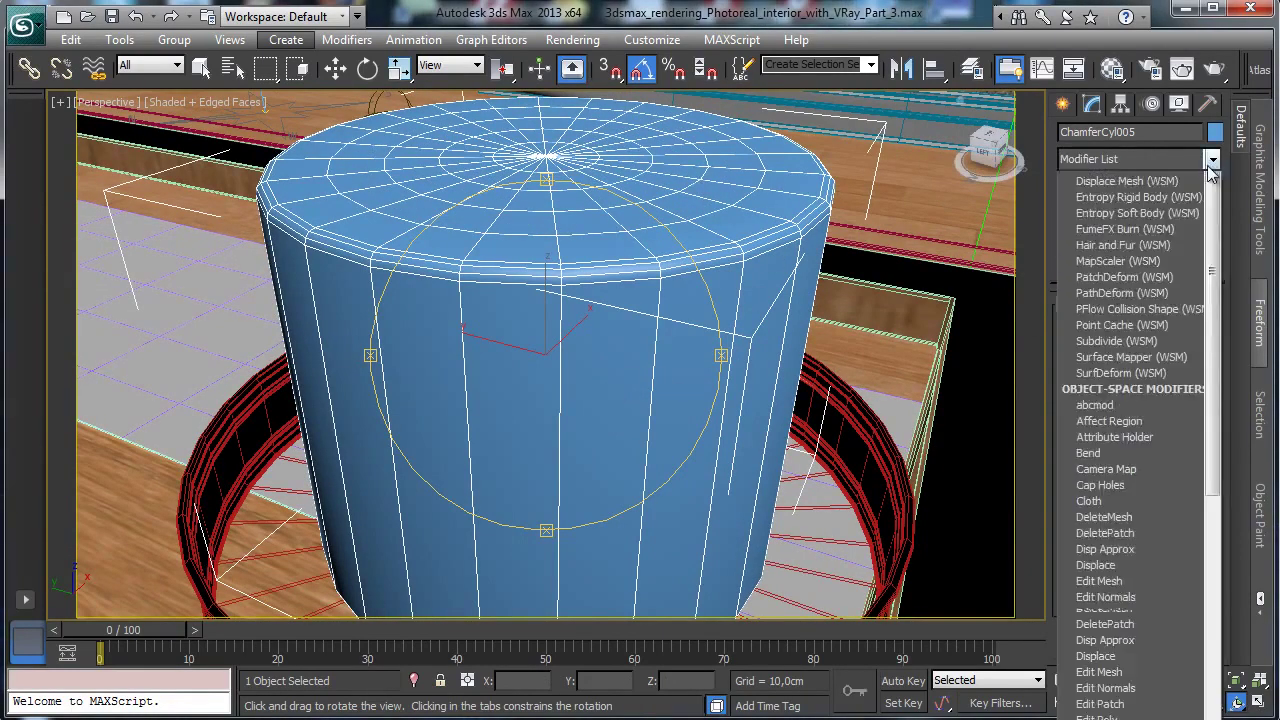
pyautogui.click(1203, 206)
pyautogui.doubleClick(1160, 451)
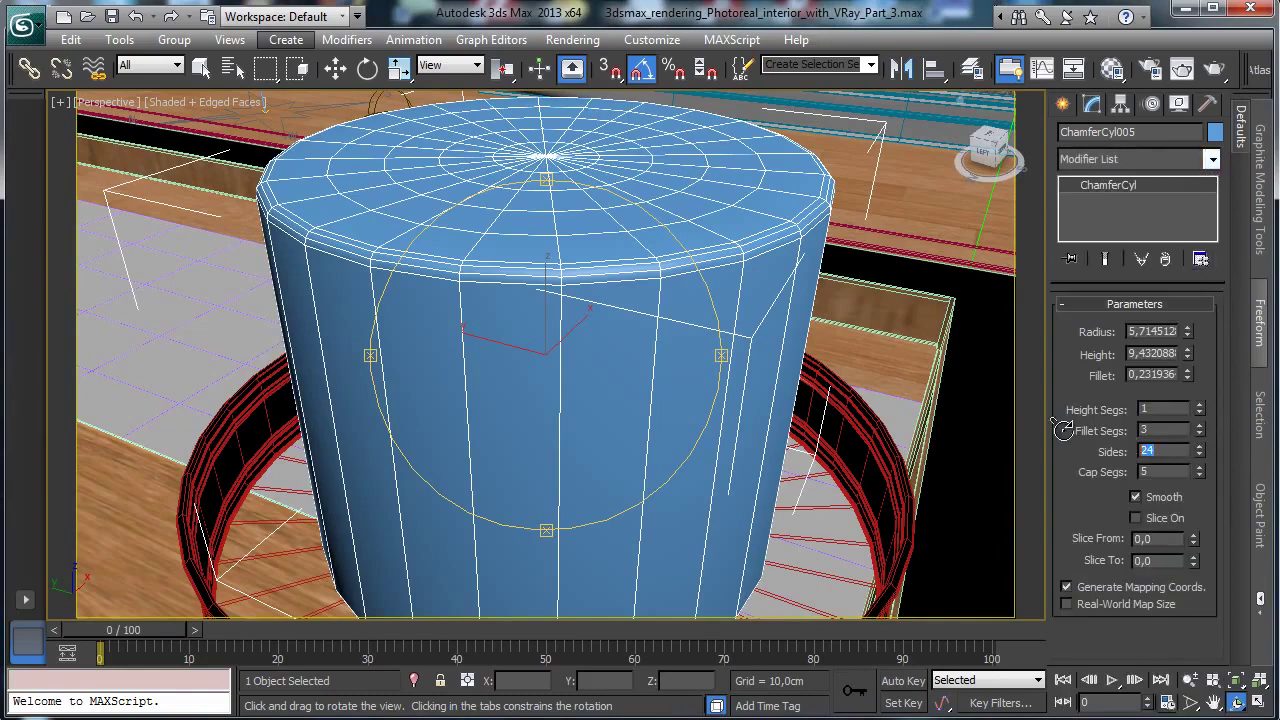
pyautogui.write('32')
pyautogui.press('Return')
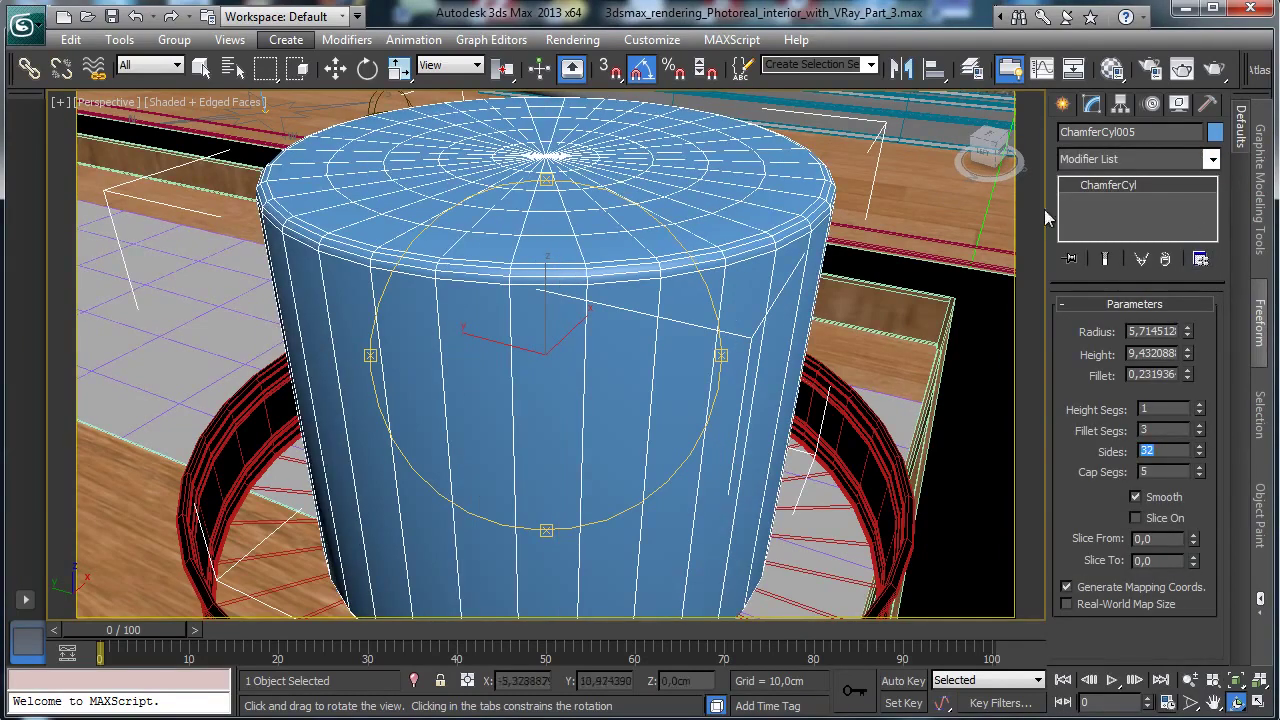
# Add an Edit Poly modifier to the candle cylinder.
pyautogui.click(1211, 161)
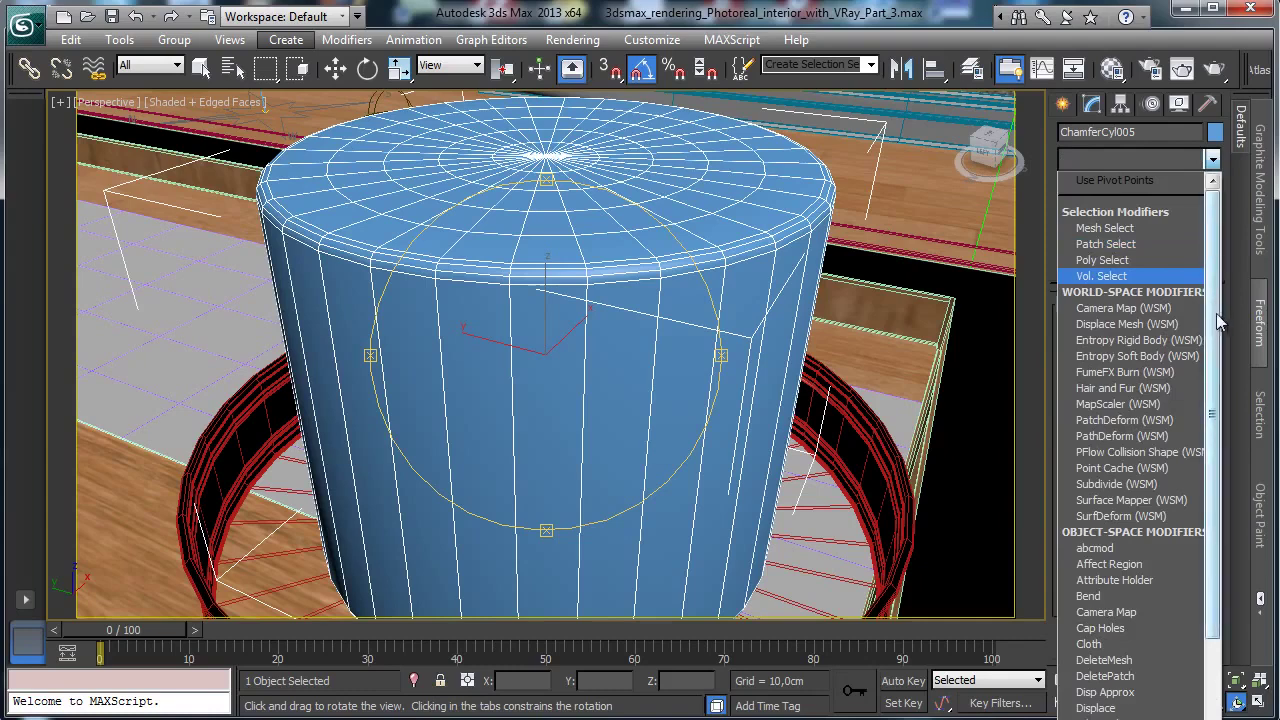
pyautogui.scroll(-7, 1229, 420)
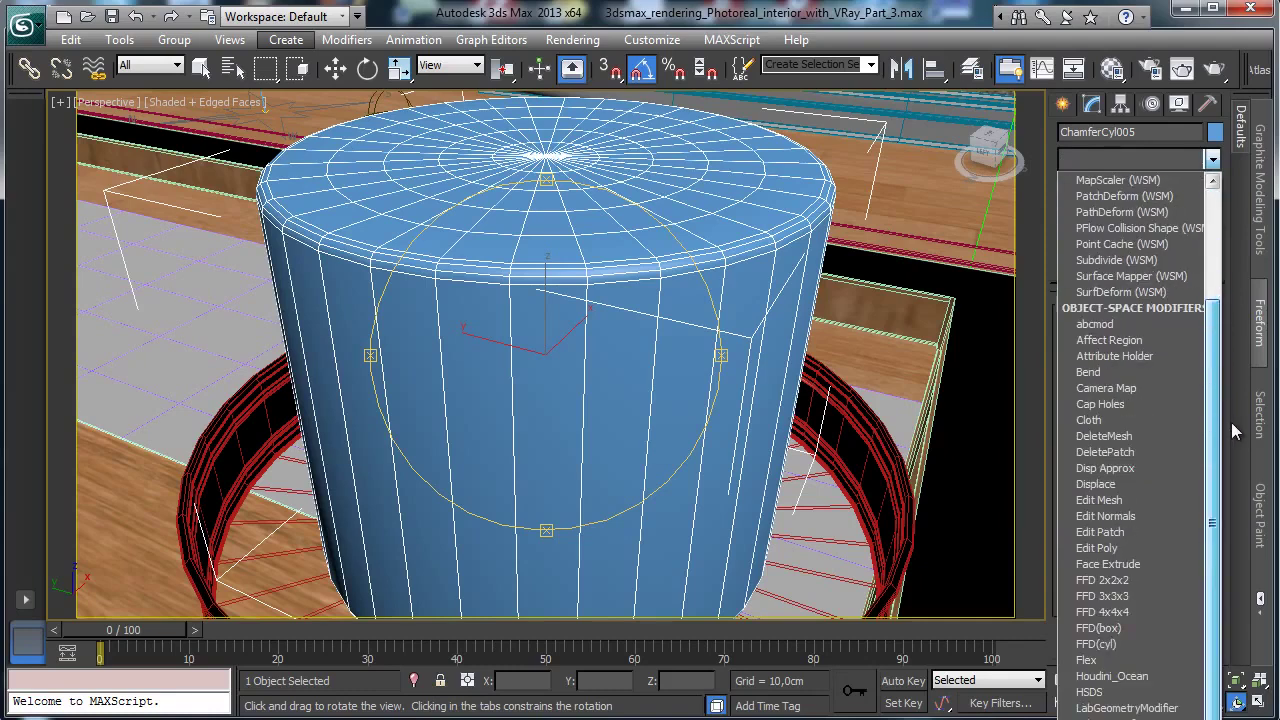
pyautogui.scroll(-1, 1231, 422)
pyautogui.click(1097, 531)
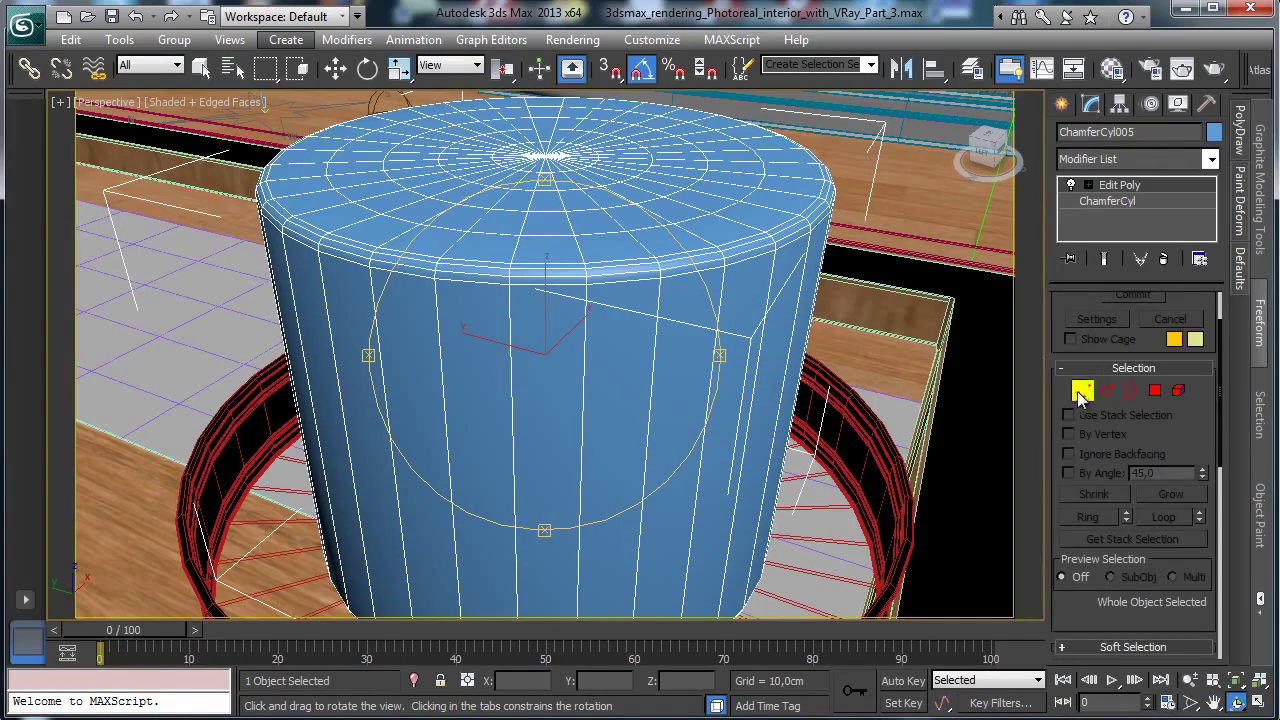
# Pull the cap's centre vertex up into a dome using soft selection with falloff 6.2.
pyautogui.click(1080, 391)
pyautogui.click(543, 157)
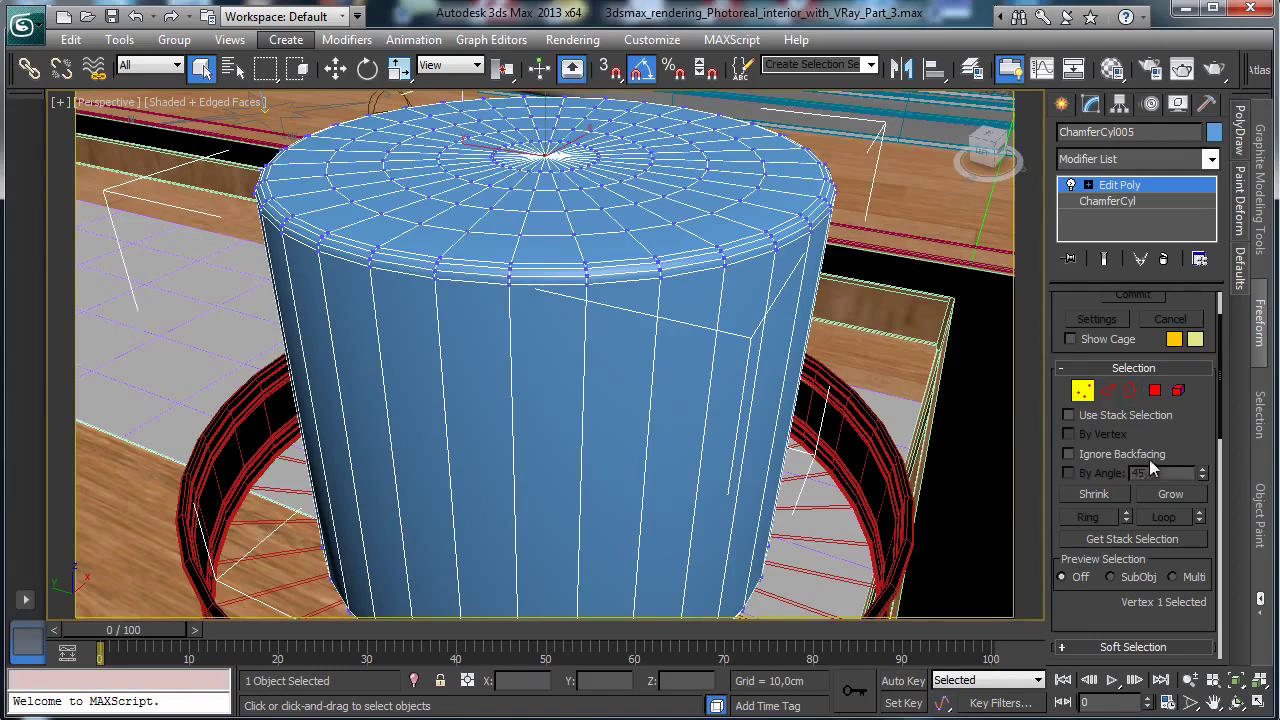
pyautogui.scroll(2, 1228, 255)
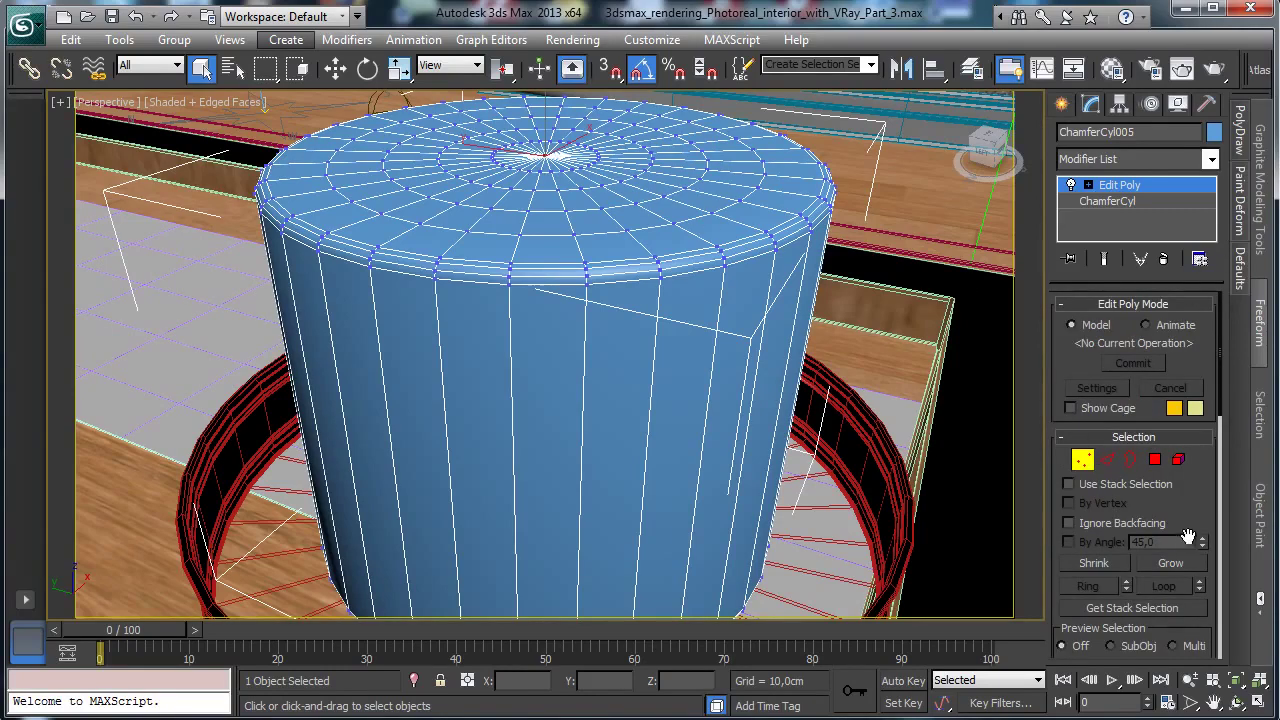
pyautogui.scroll(-15, 1213, 500)
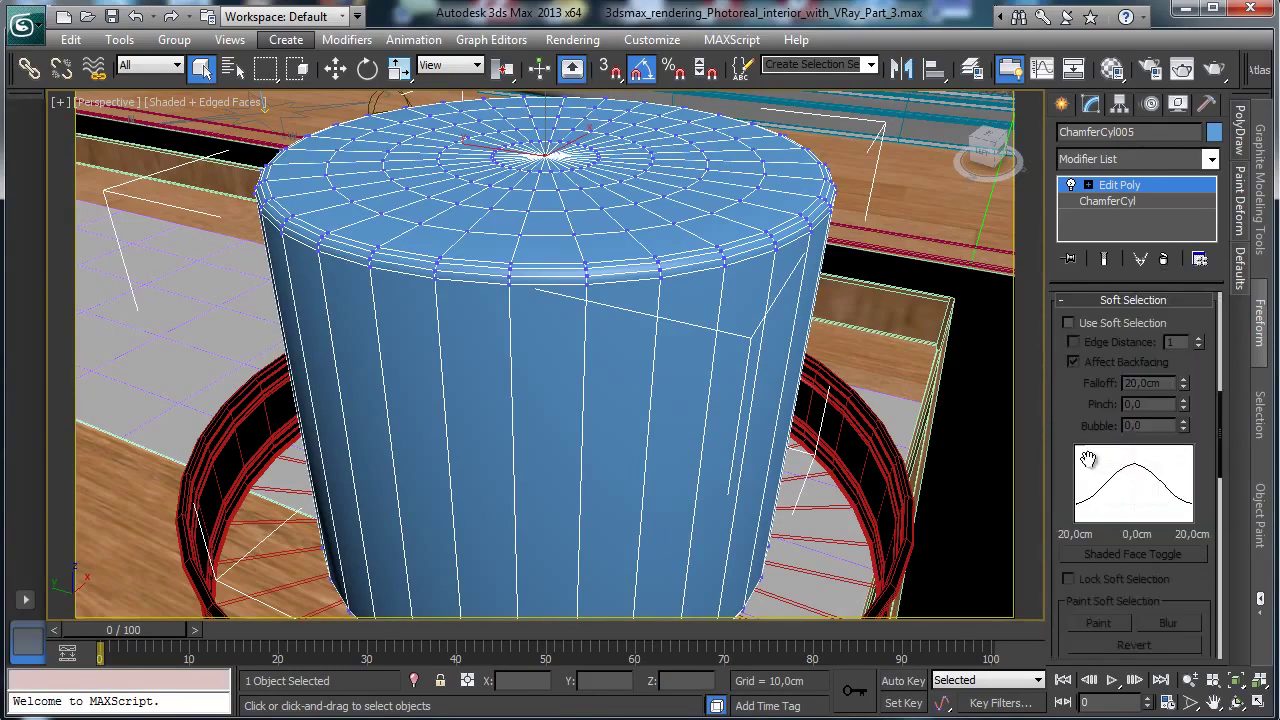
pyautogui.click(1094, 323)
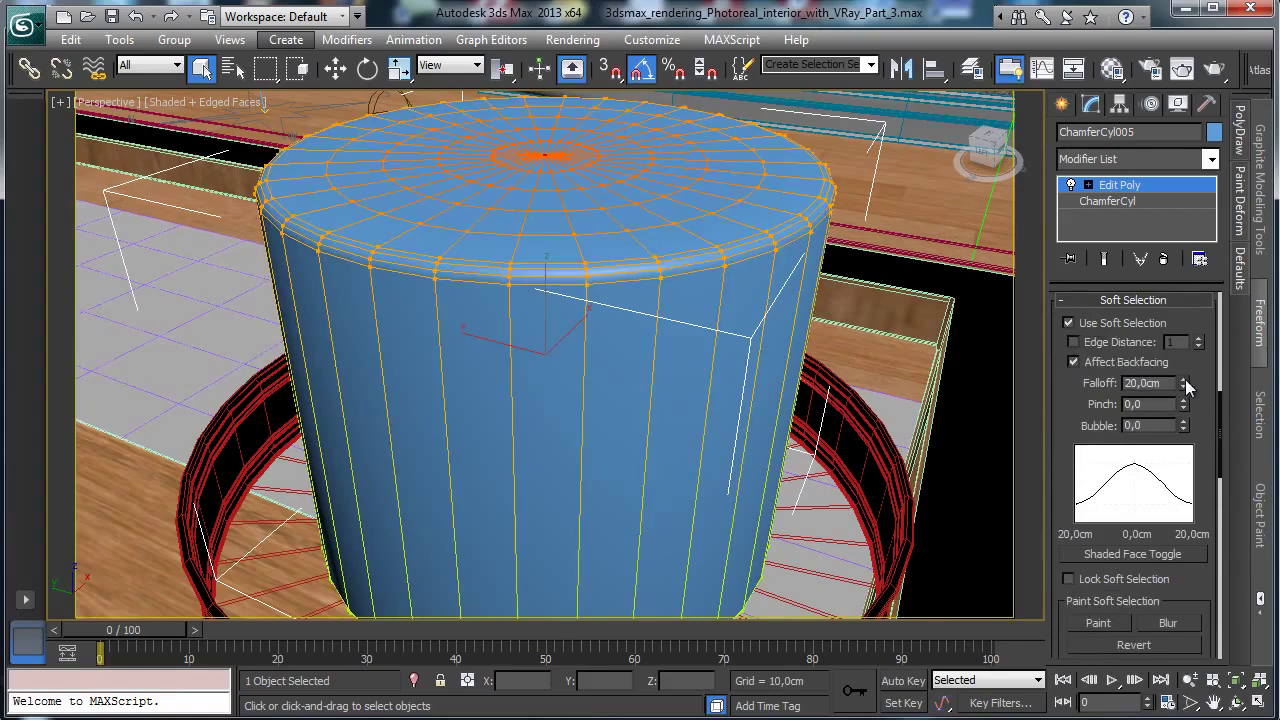
pyautogui.moveTo(1185, 382); pyautogui.dragTo(1174, 452)
pyautogui.click(336, 67)
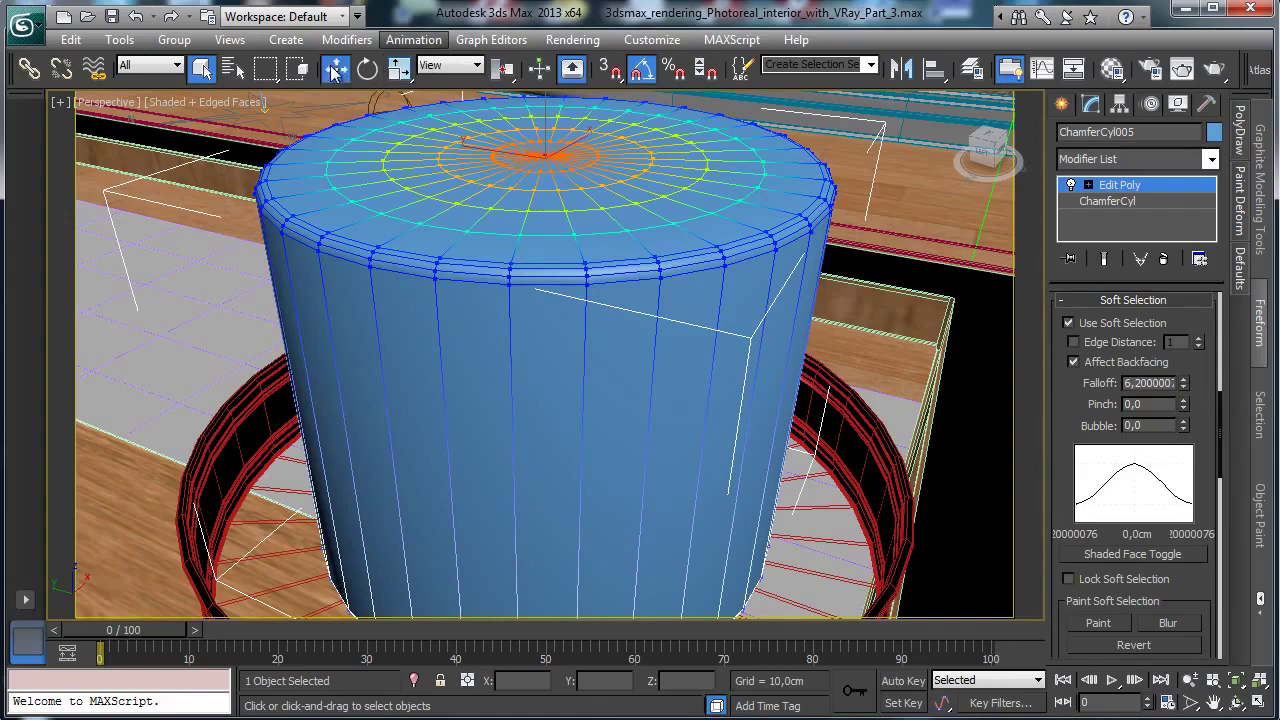
pyautogui.moveTo(545, 104); pyautogui.dragTo(632, 120)
# Inspect the domed candle from a lower angle and restore the four-viewport layout.
pyautogui.click(1187, 680)
pyautogui.moveTo(600, 305); pyautogui.dragTo(694, 380)
pyautogui.click(1238, 703)
pyautogui.moveTo(600, 404); pyautogui.dragTo(580, 368)
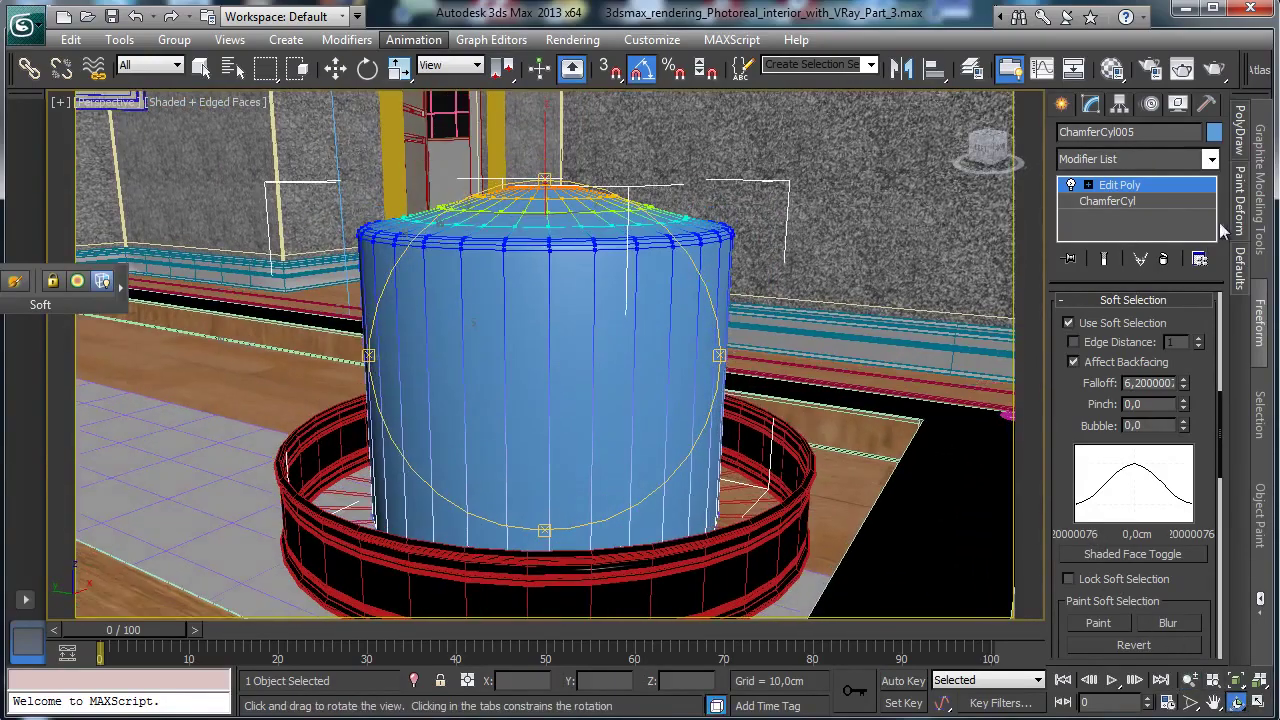
pyautogui.click(1140, 188)
pyautogui.click(1262, 703)
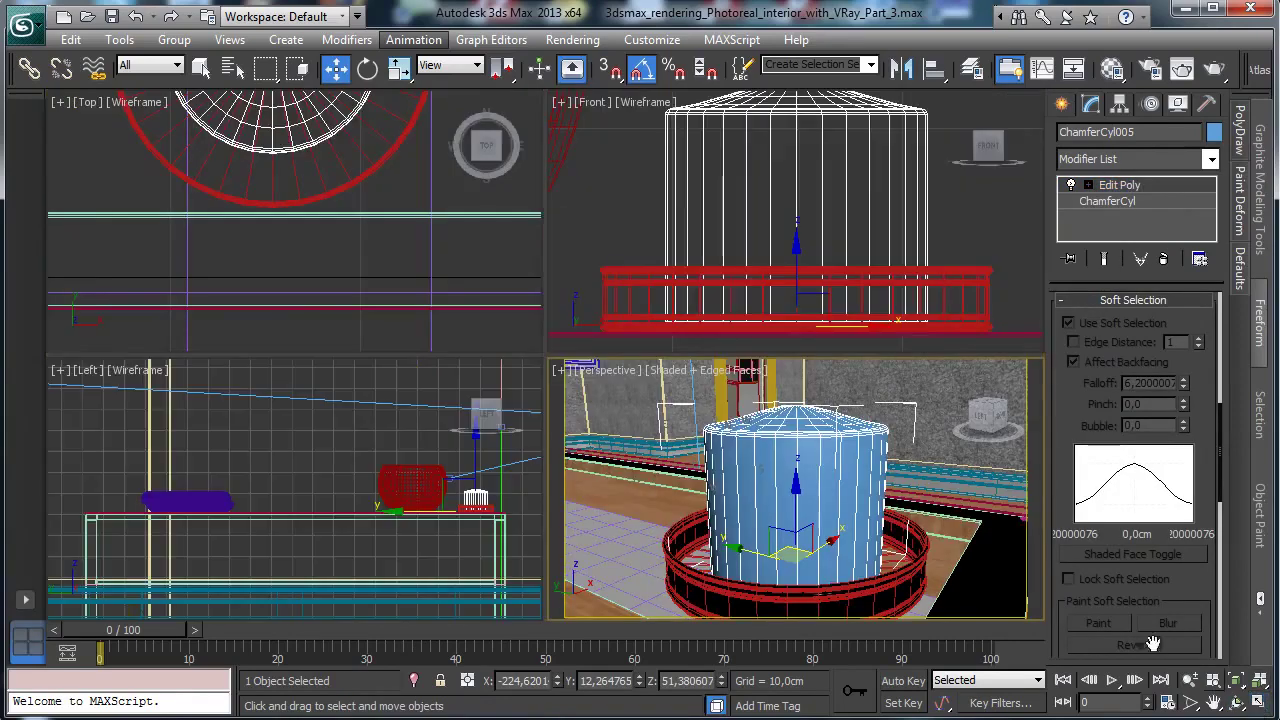
# Create a small chamfered cylinder, align it to the candle's pivot and lift it onto the top.
pyautogui.click(1061, 105)
pyautogui.click(1176, 252)
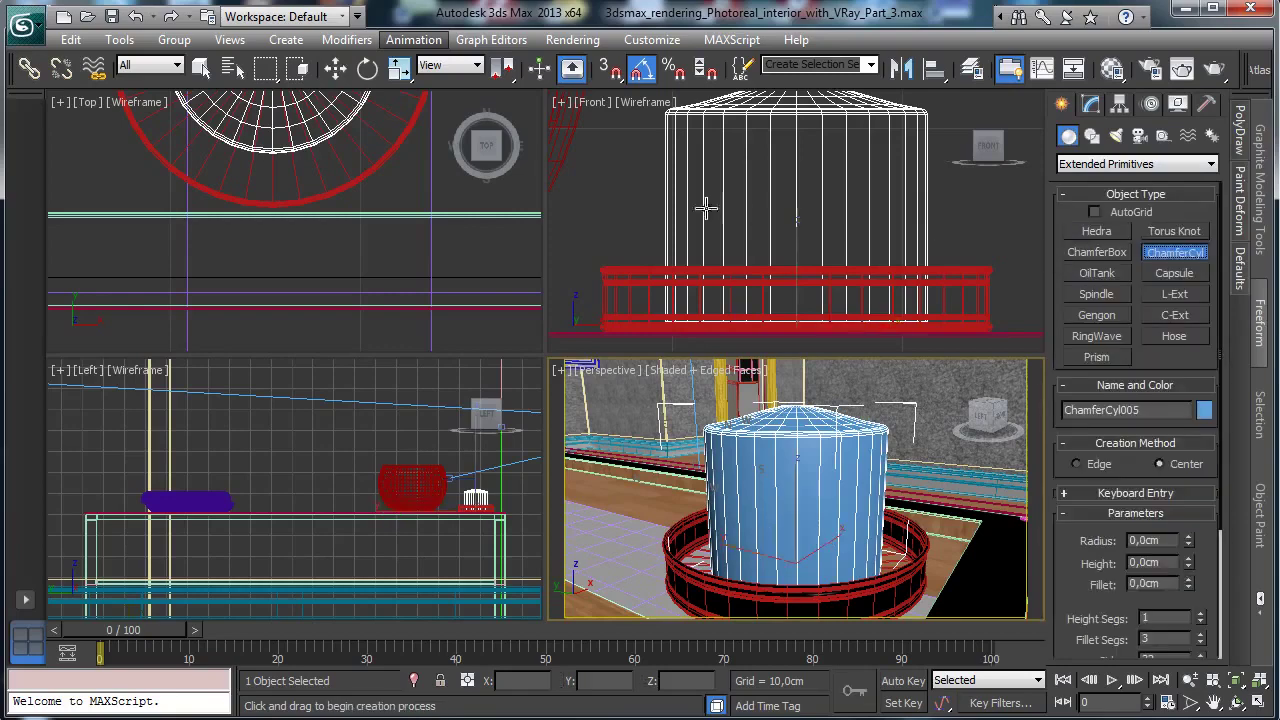
pyautogui.click(305, 149)
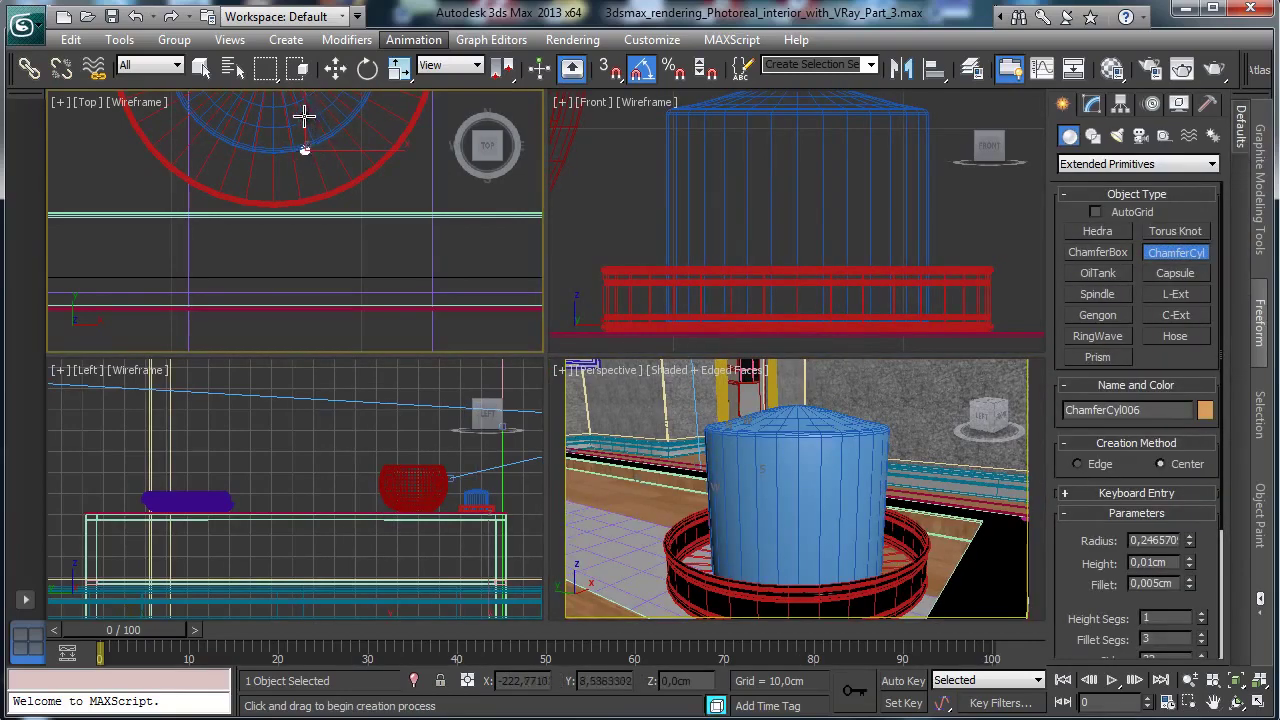
pyautogui.click(335, 67)
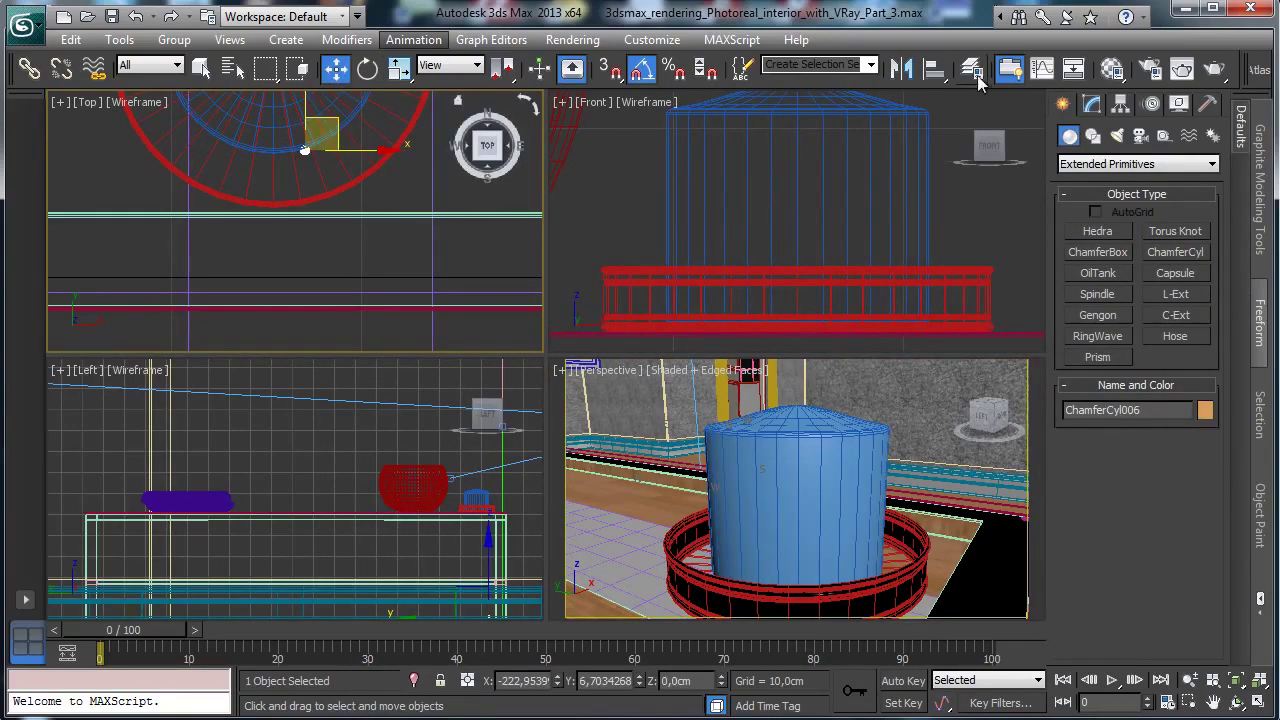
pyautogui.click(933, 67)
pyautogui.click(812, 168)
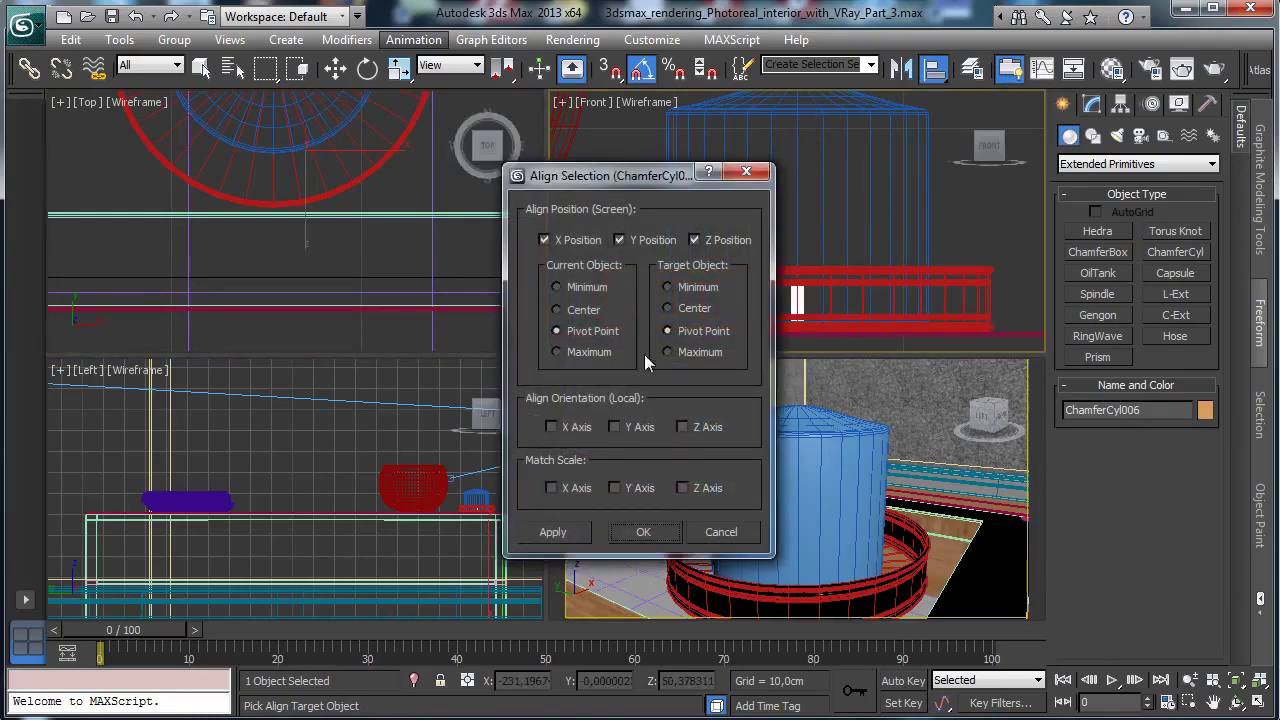
pyautogui.click(650, 524)
pyautogui.moveTo(797, 515); pyautogui.dragTo(800, 392)
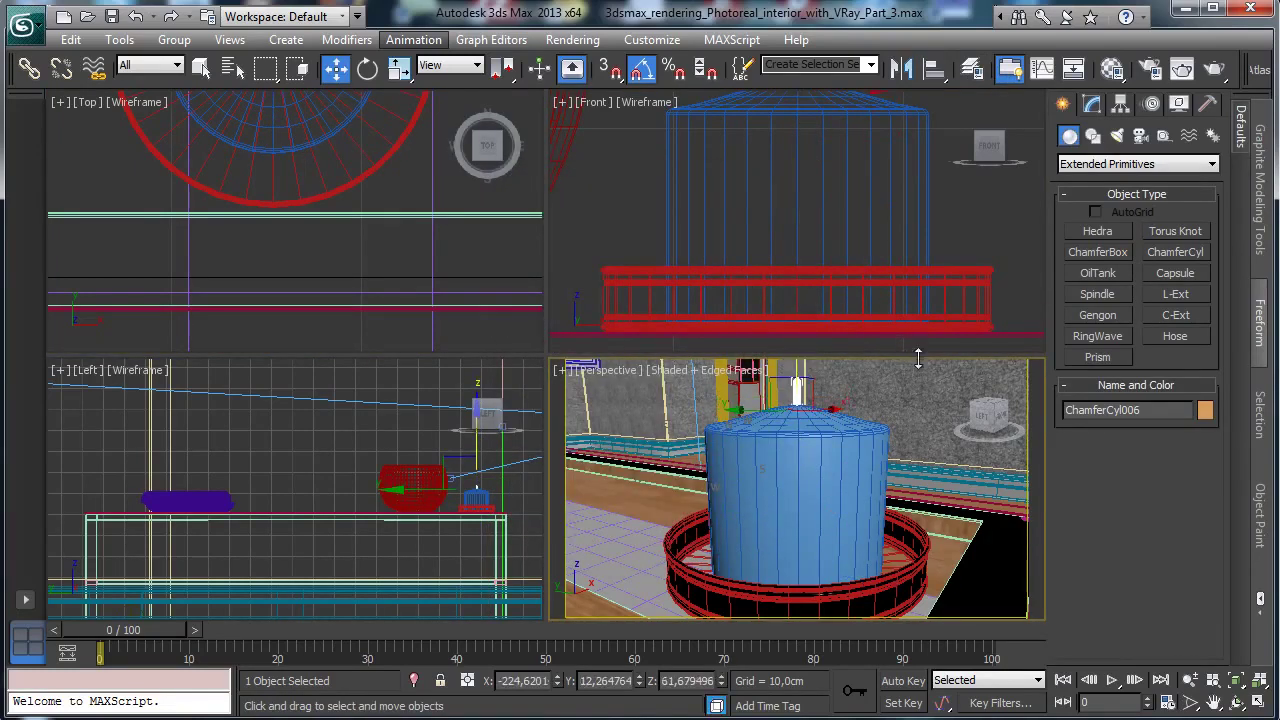
# Make the wick cylinder thinner and taller, viewed close up in a maximized perspective.
pyautogui.rightClick(927, 453)
pyautogui.click(1260, 703)
pyautogui.click(1260, 703)
pyautogui.click(1237, 703)
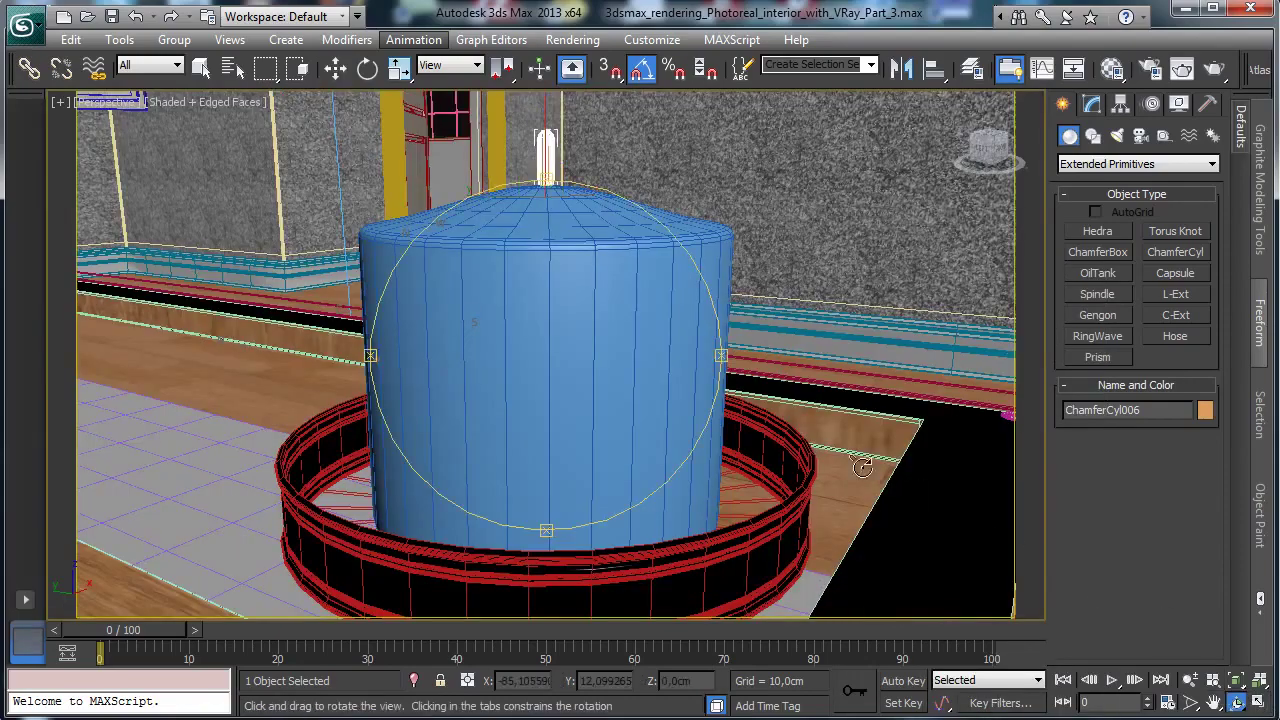
pyautogui.moveTo(862, 467); pyautogui.dragTo(500, 426)
pyautogui.click(1092, 105)
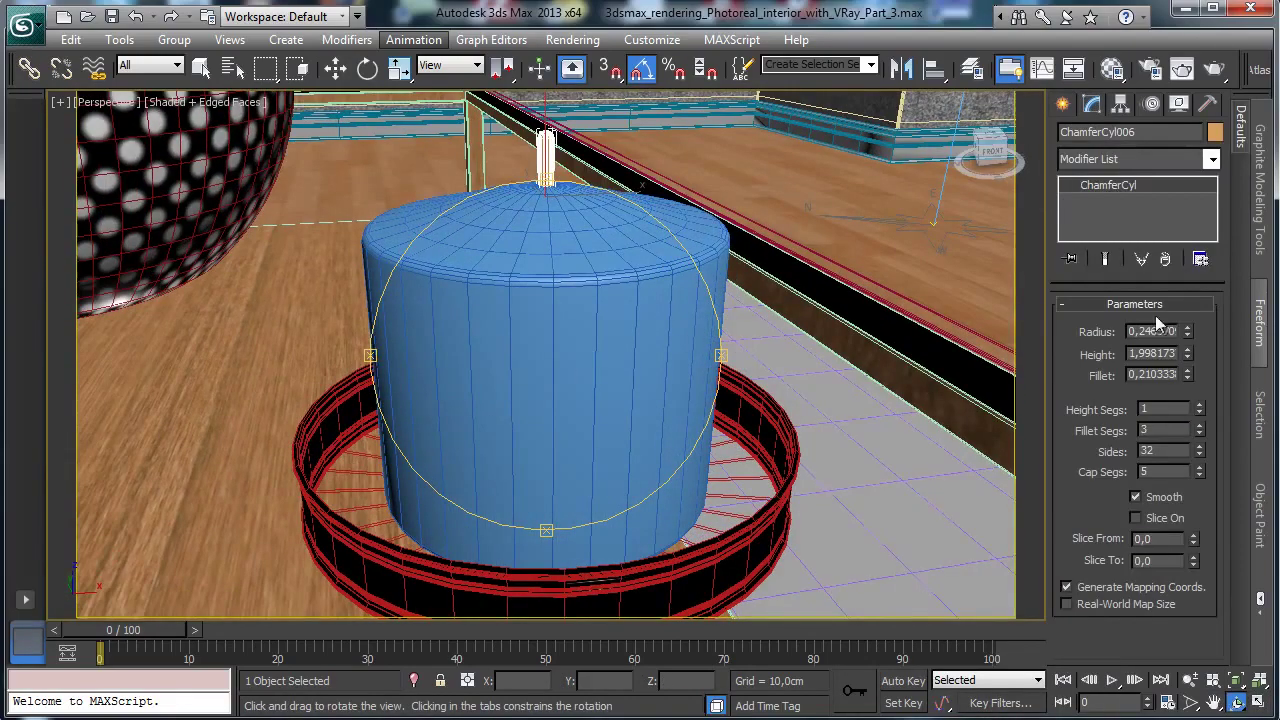
pyautogui.moveTo(1187, 340); pyautogui.dragTo(1183, 344)
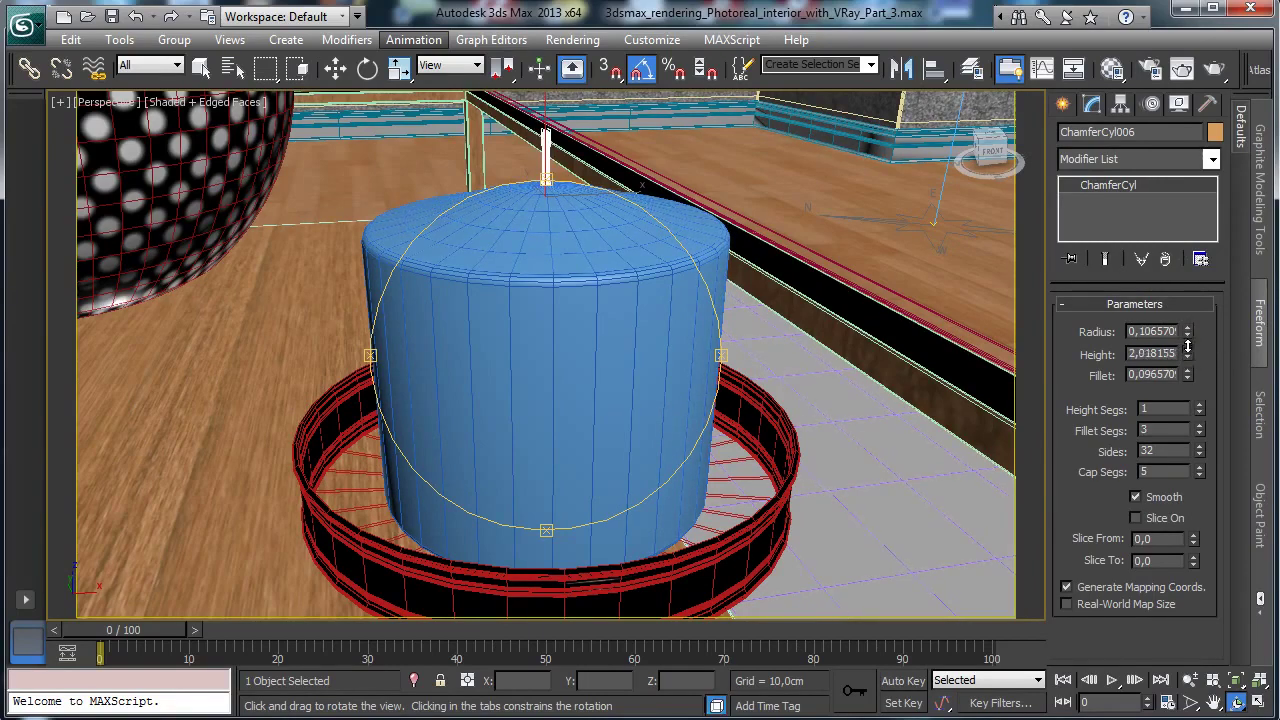
pyautogui.moveTo(1187, 347); pyautogui.dragTo(1188, 376)
pyautogui.doubleClick(1155, 451)
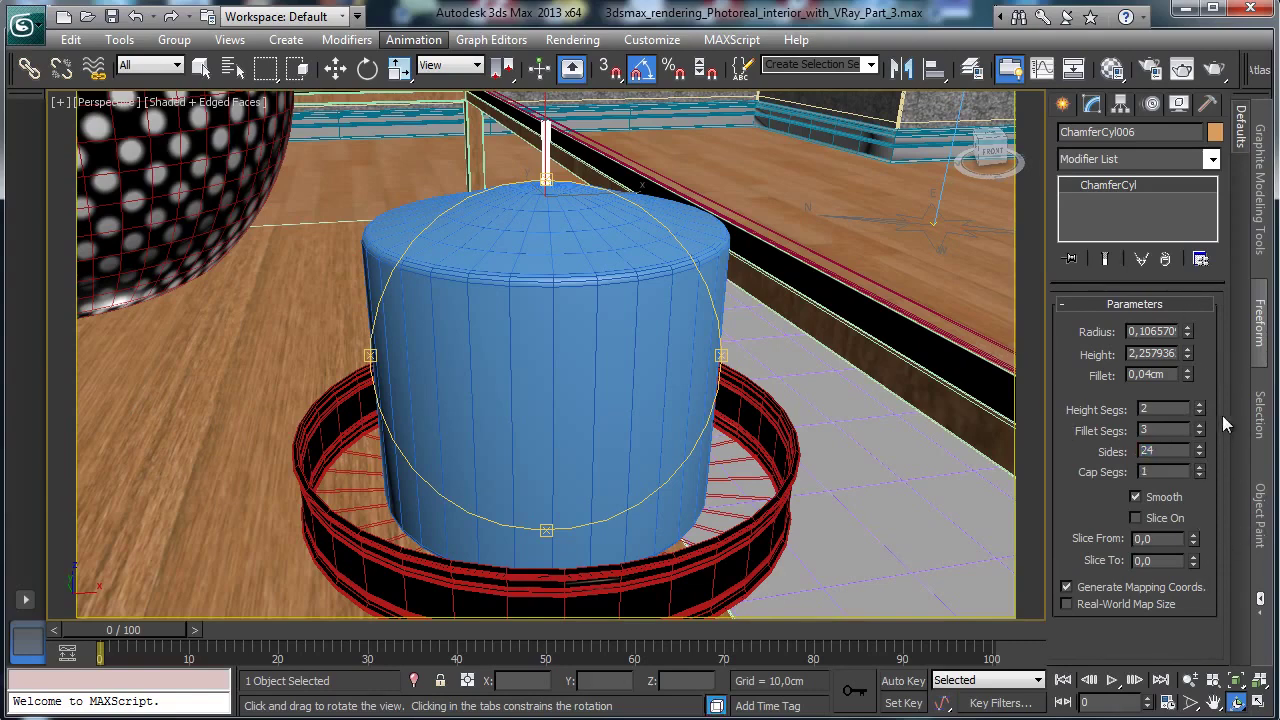
# Add a Bend modifier to the wick with a 9.5 bend angle.
pyautogui.click(1212, 160)
pyautogui.scroll(-4, 1210, 290)
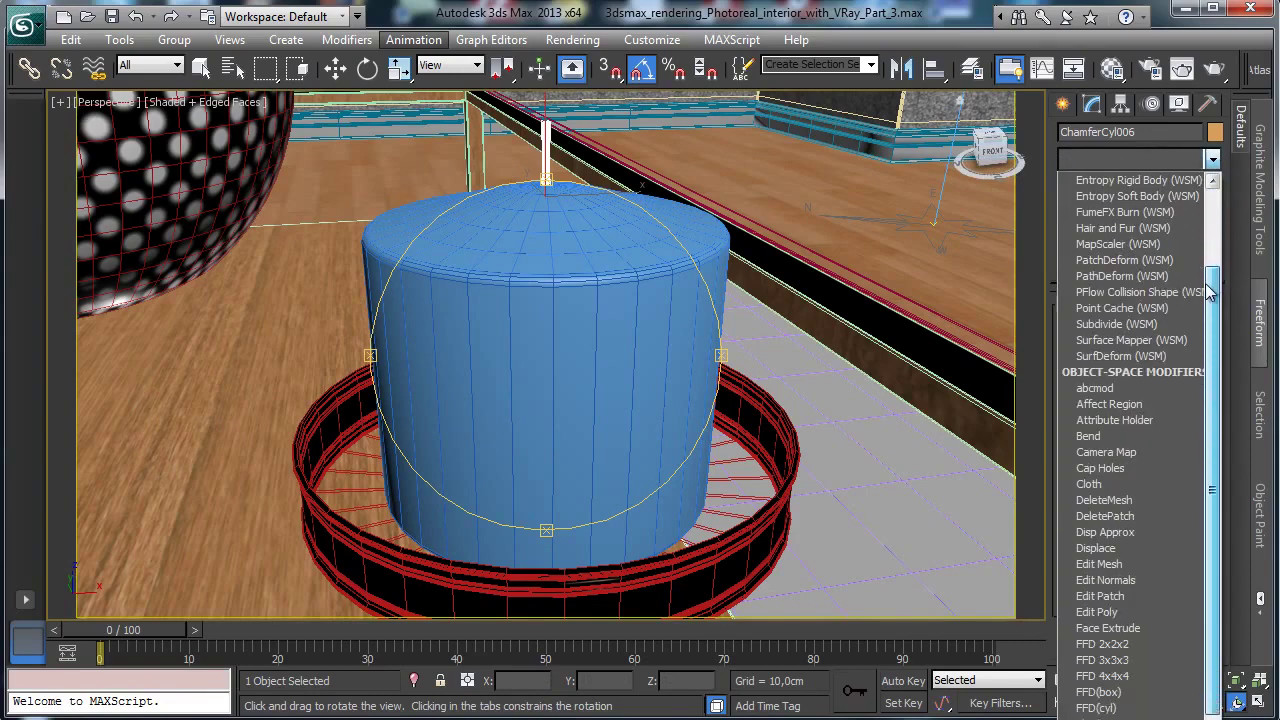
pyautogui.moveTo(1210, 290); pyautogui.dragTo(1208, 312)
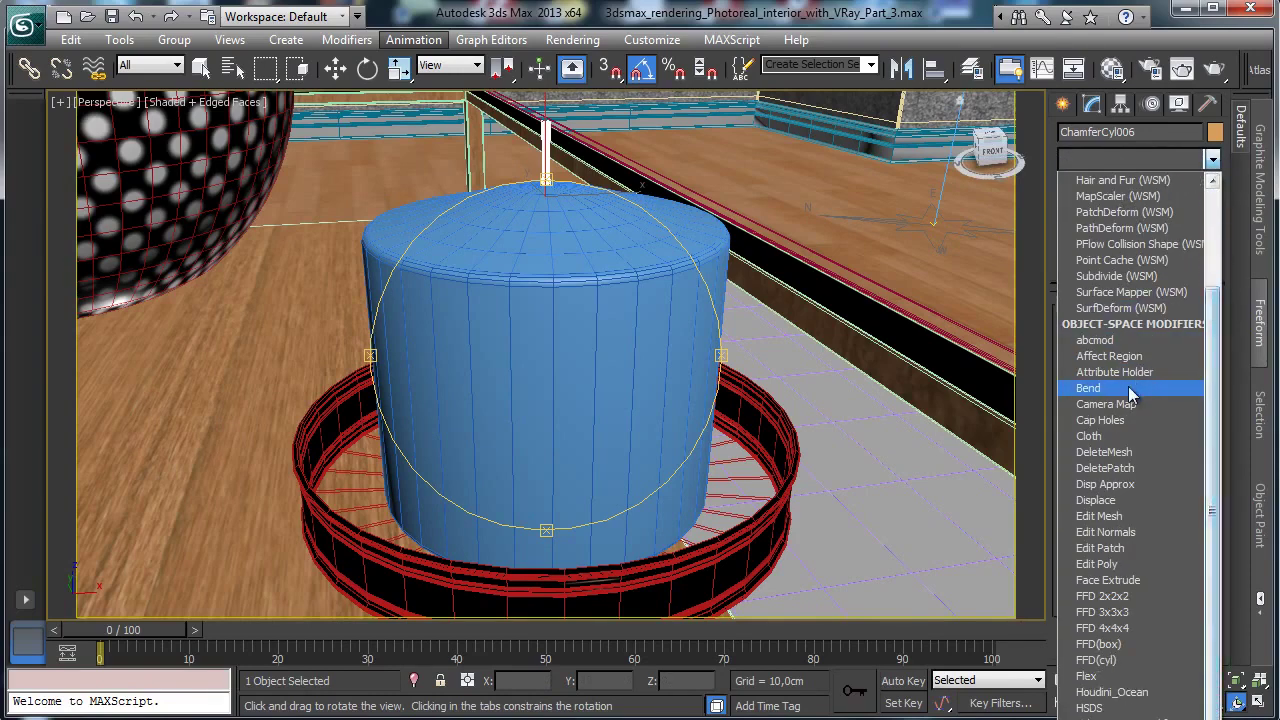
pyautogui.click(1088, 388)
pyautogui.moveTo(1188, 340); pyautogui.dragTo(1194, 316)
pyautogui.click(200, 67)
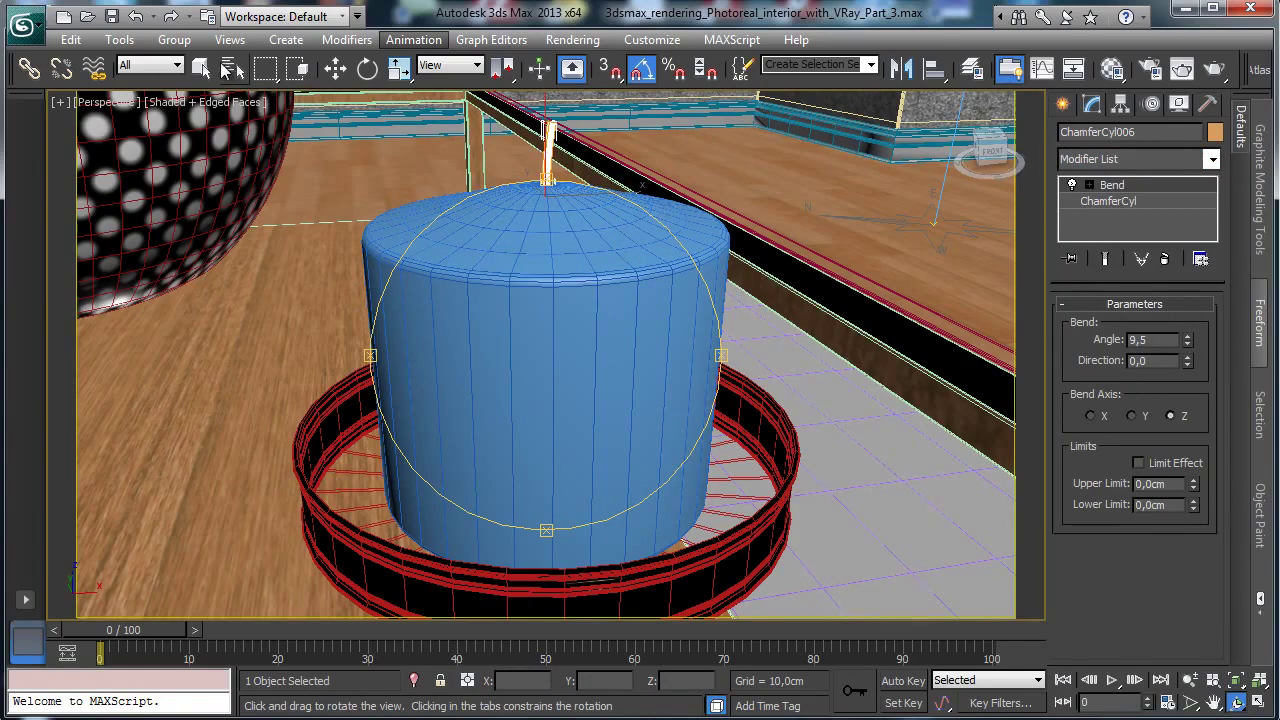
pyautogui.click(1110, 68)
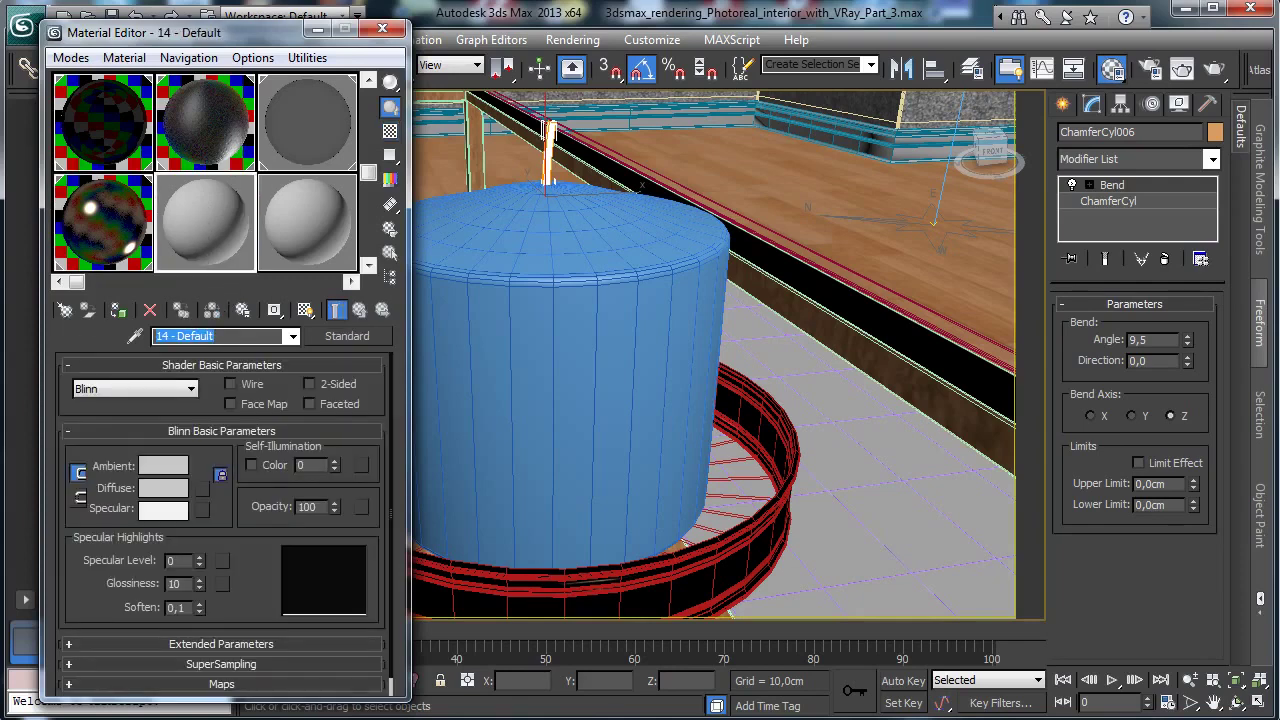
# Name the material 'Black candle', make it a VRayMtl and set its diffuse to black.
pyautogui.write('Black candle')
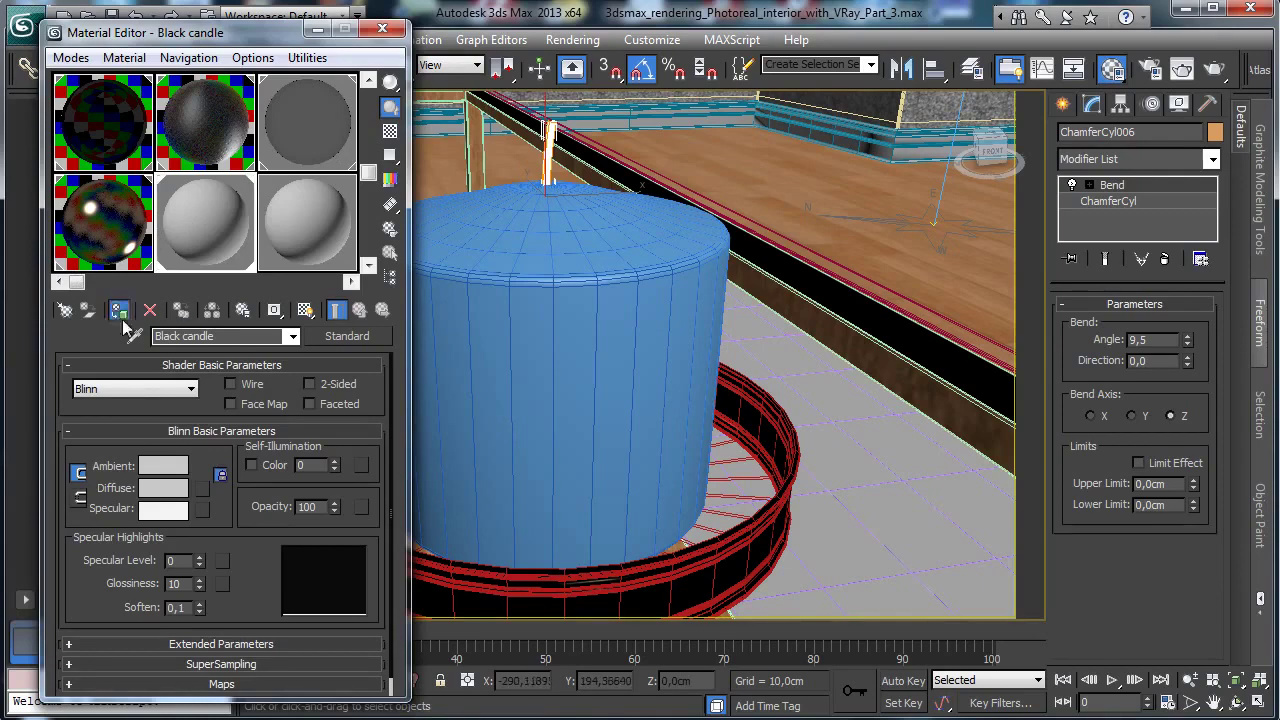
pyautogui.click(347, 336)
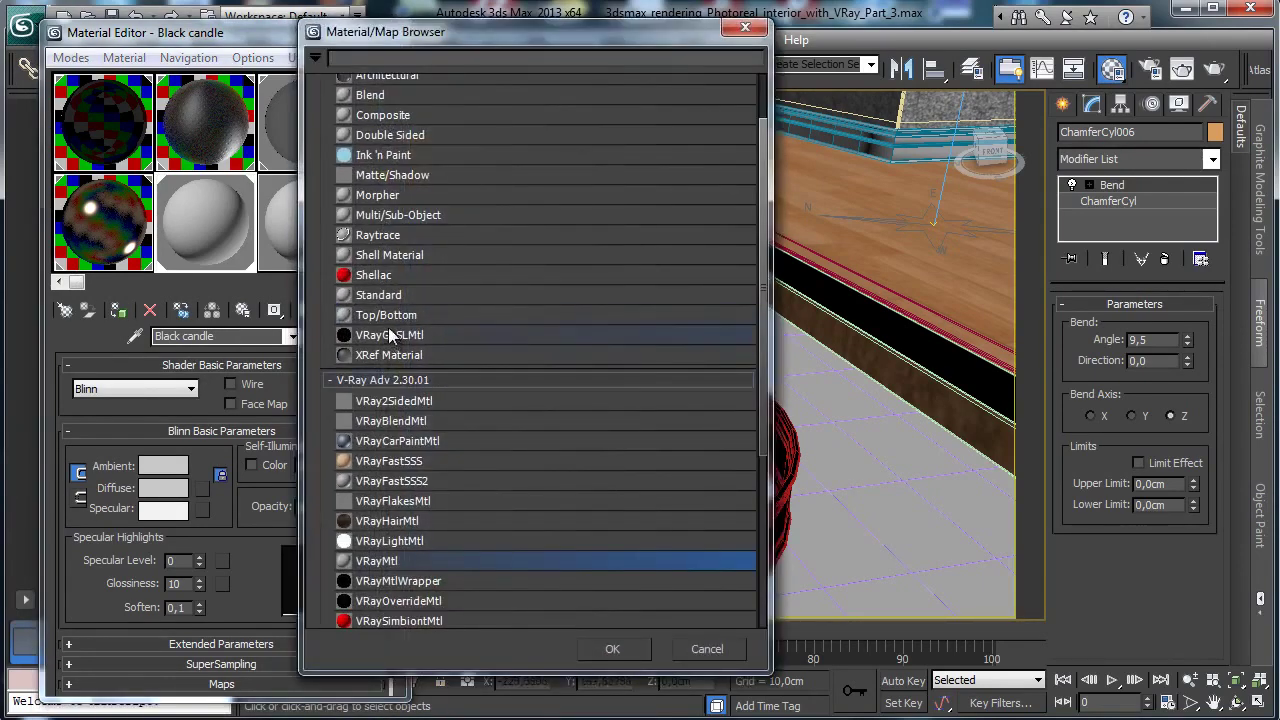
pyautogui.doubleClick(376, 561)
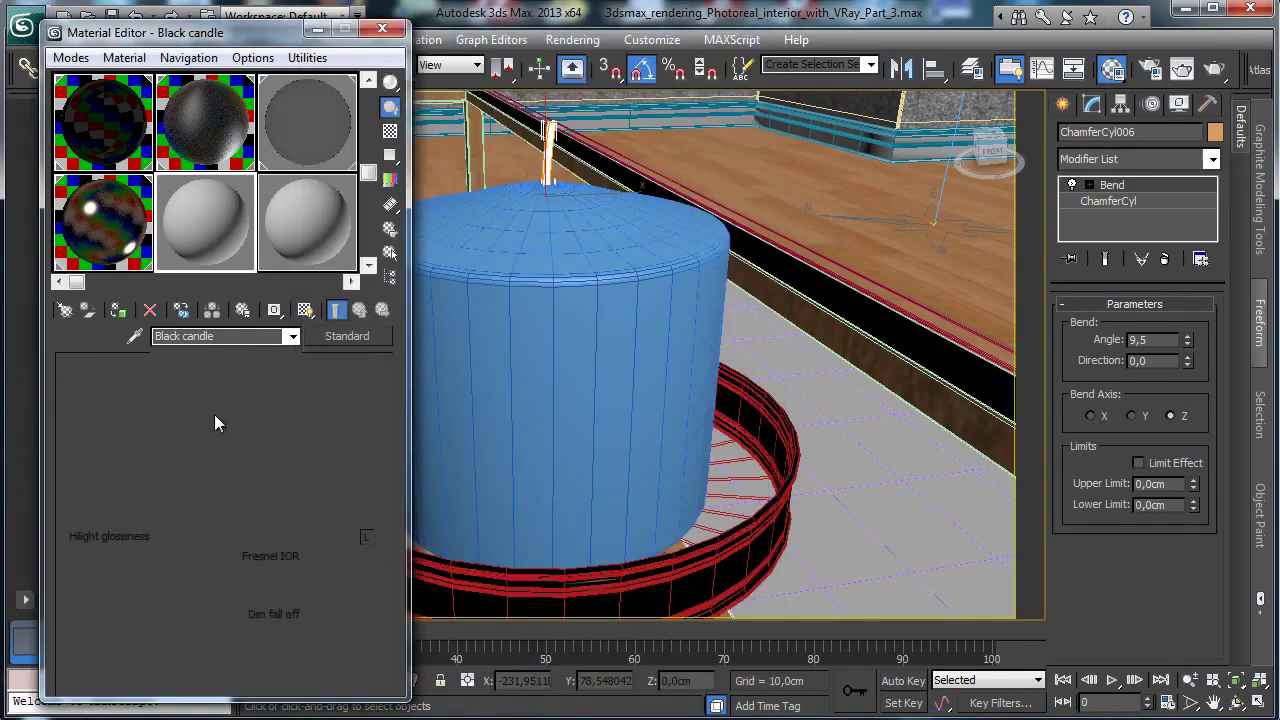
pyautogui.click(179, 468)
pyautogui.click(526, 180)
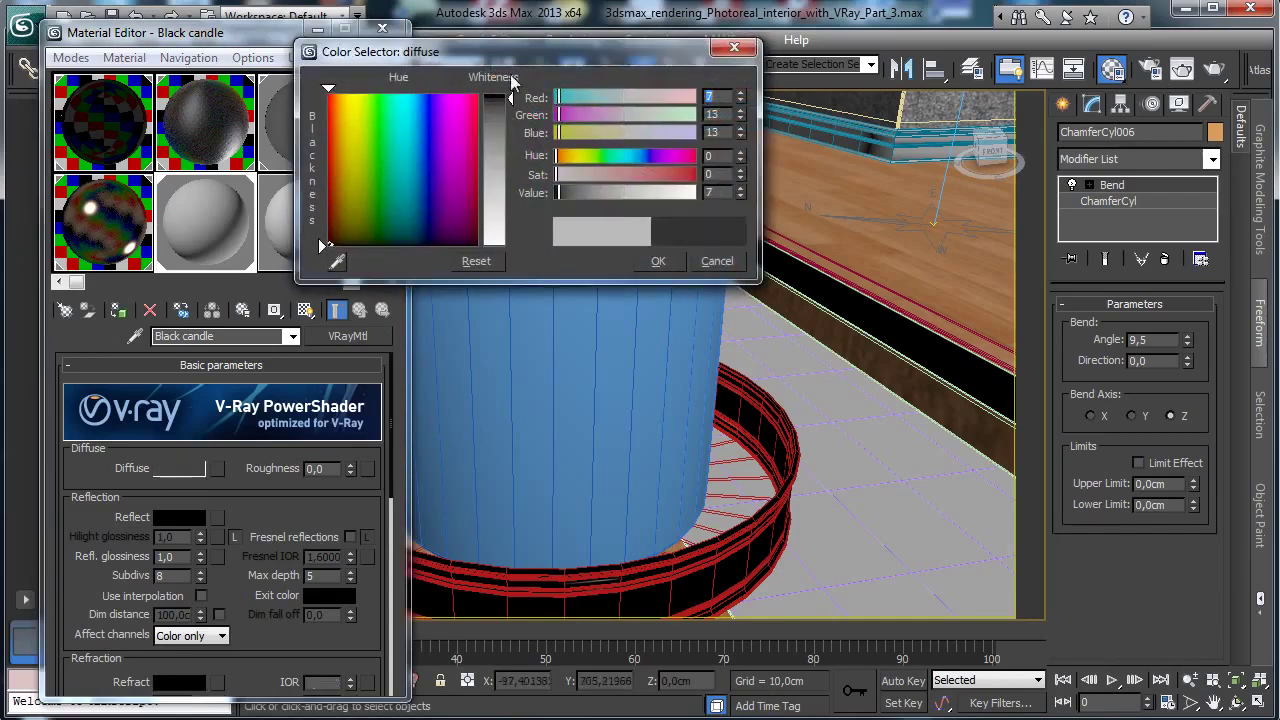
pyautogui.click(657, 257)
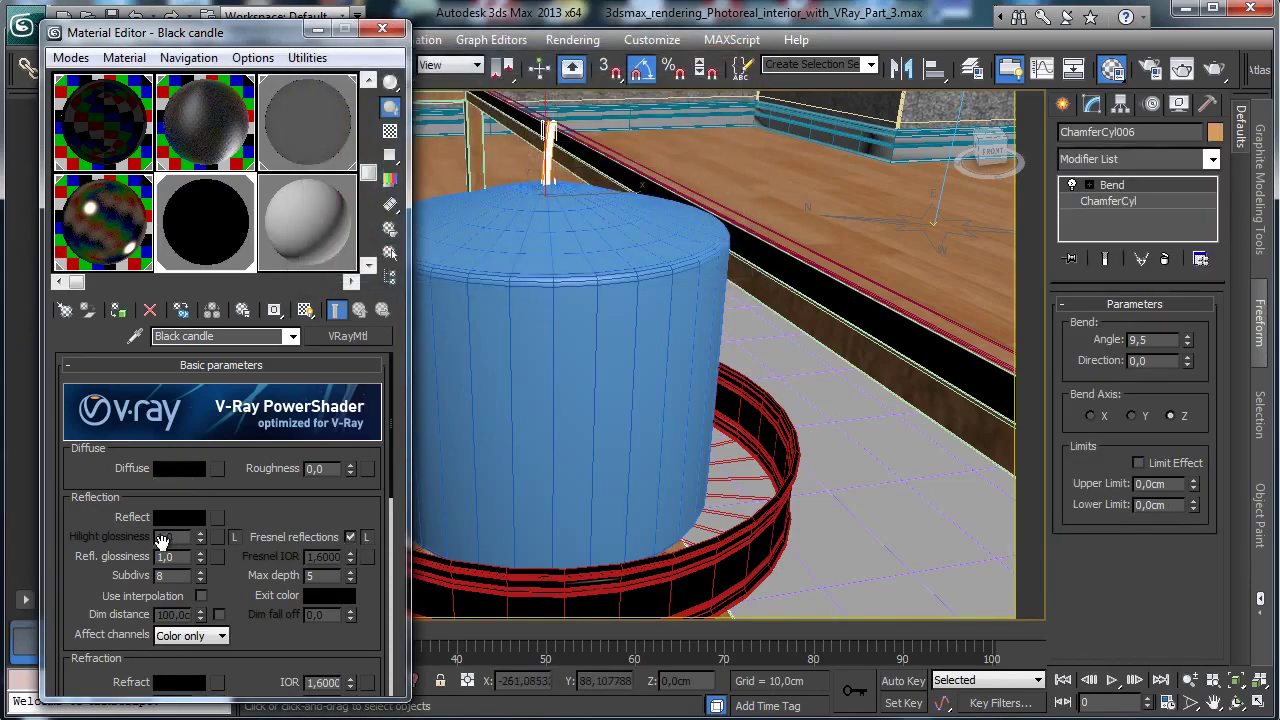
# Give Black candle a grey 52 Fresnel reflection with 0.68 reflection glossiness.
pyautogui.click(179, 517)
pyautogui.moveTo(495, 97); pyautogui.dragTo(513, 124)
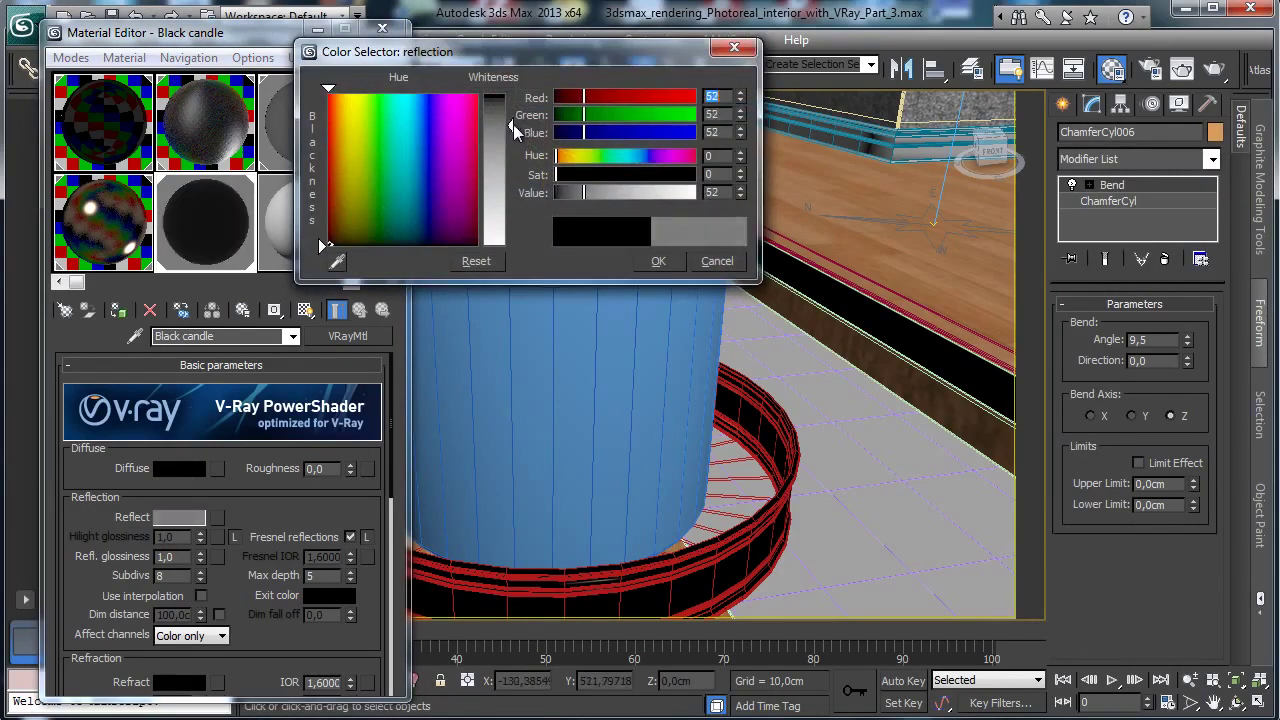
pyautogui.click(660, 262)
pyautogui.moveTo(199, 557); pyautogui.dragTo(199, 590)
pyautogui.moveTo(280, 33); pyautogui.dragTo(256, 160)
pyautogui.click(600, 246)
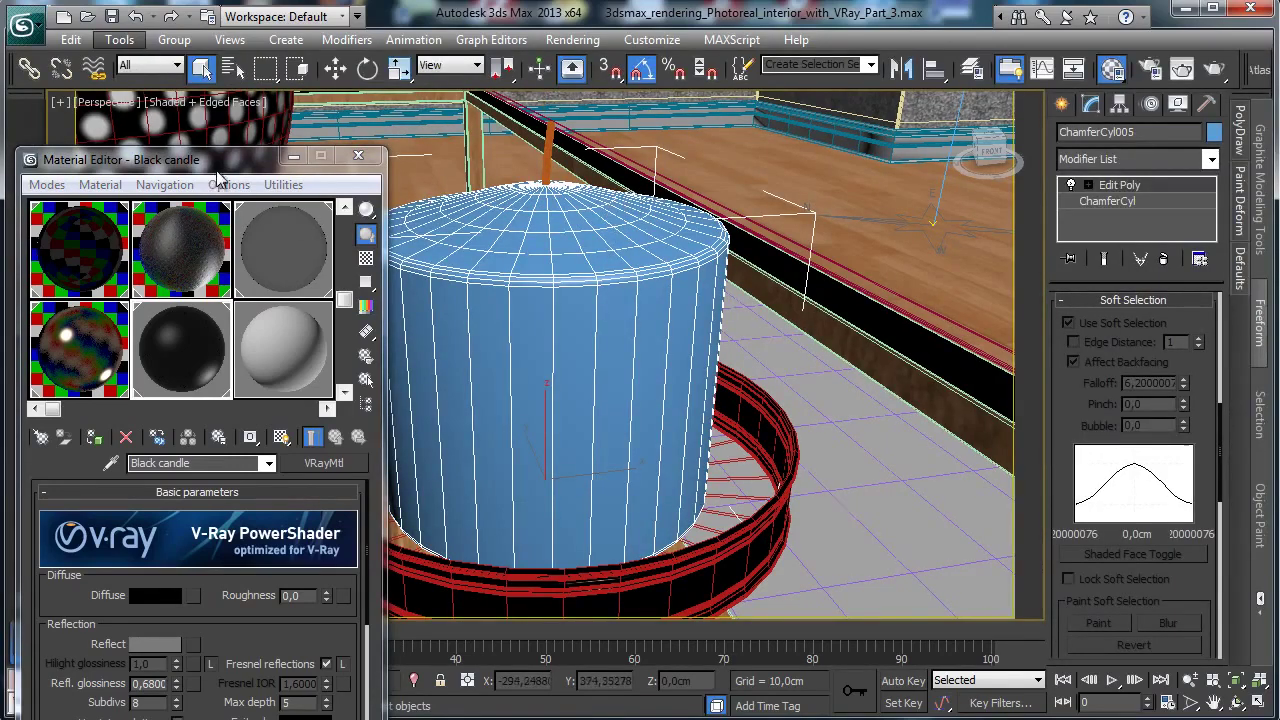
# Create a new material named 'Candle' in an empty slot and assign it to the candle body.
pyautogui.moveTo(218, 177); pyautogui.dragTo(251, 42)
pyautogui.click(295, 203)
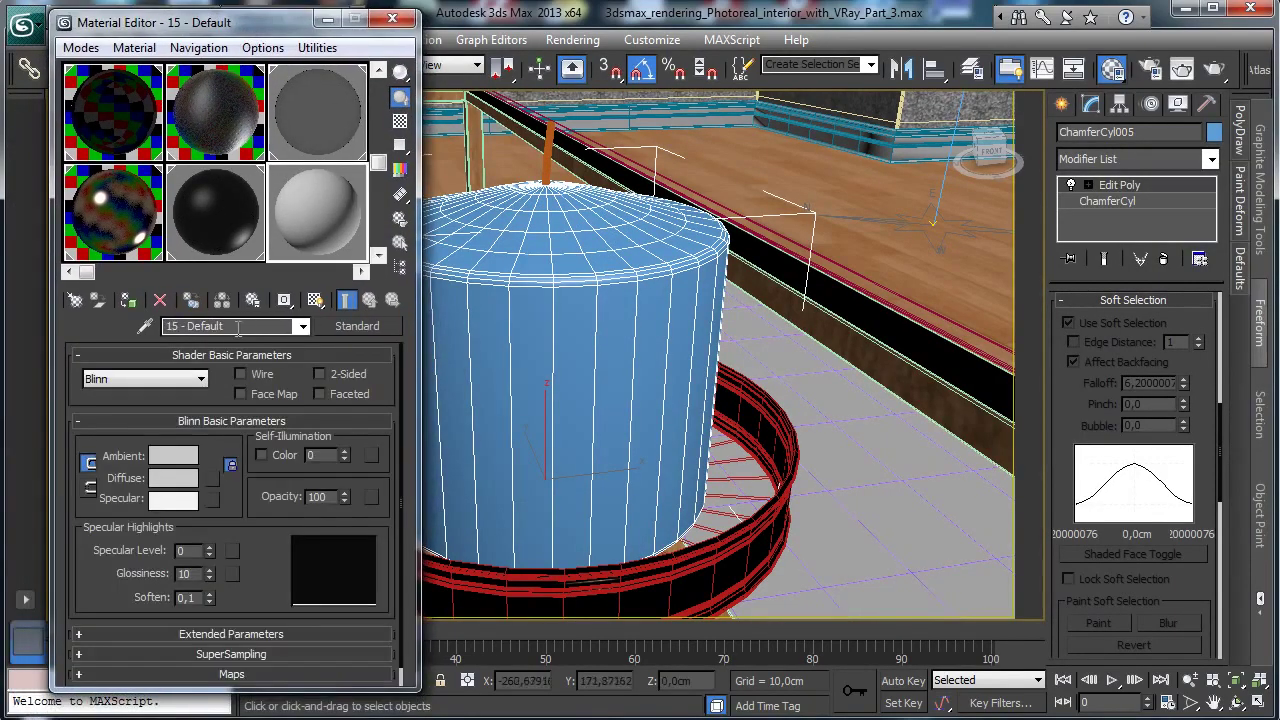
pyautogui.click(238, 326)
pyautogui.write('Candle')
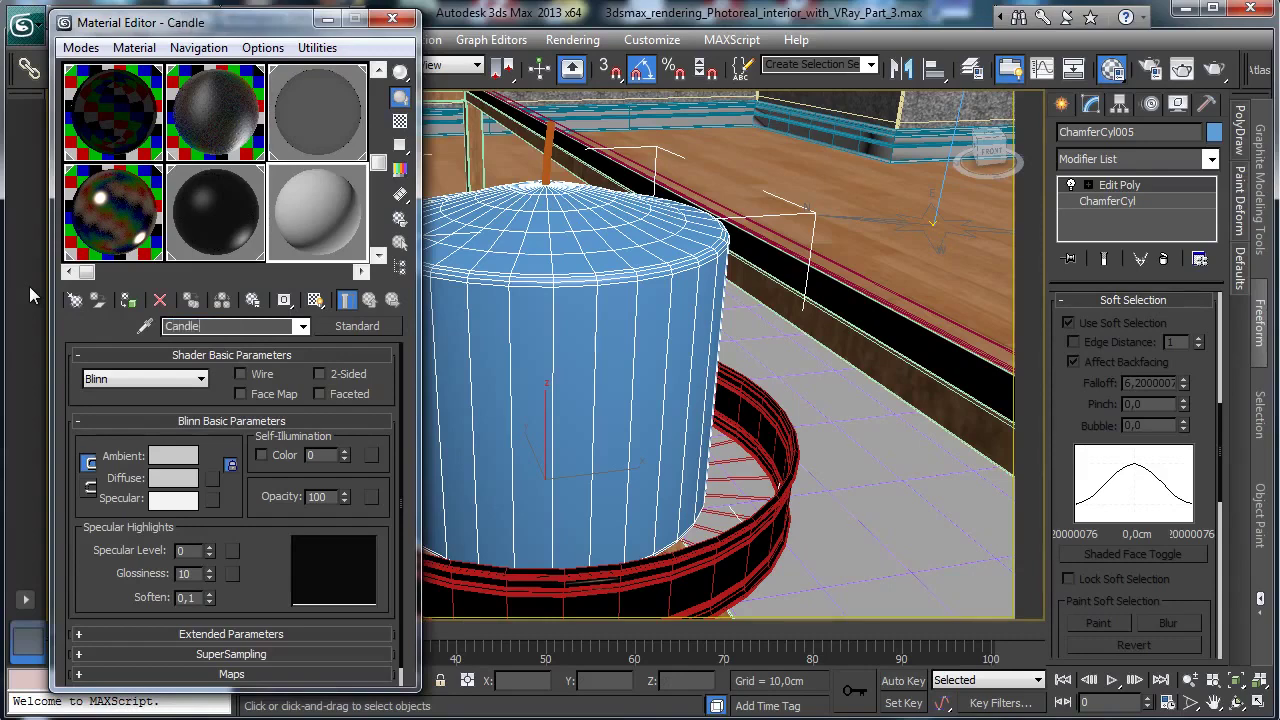
pyautogui.click(128, 300)
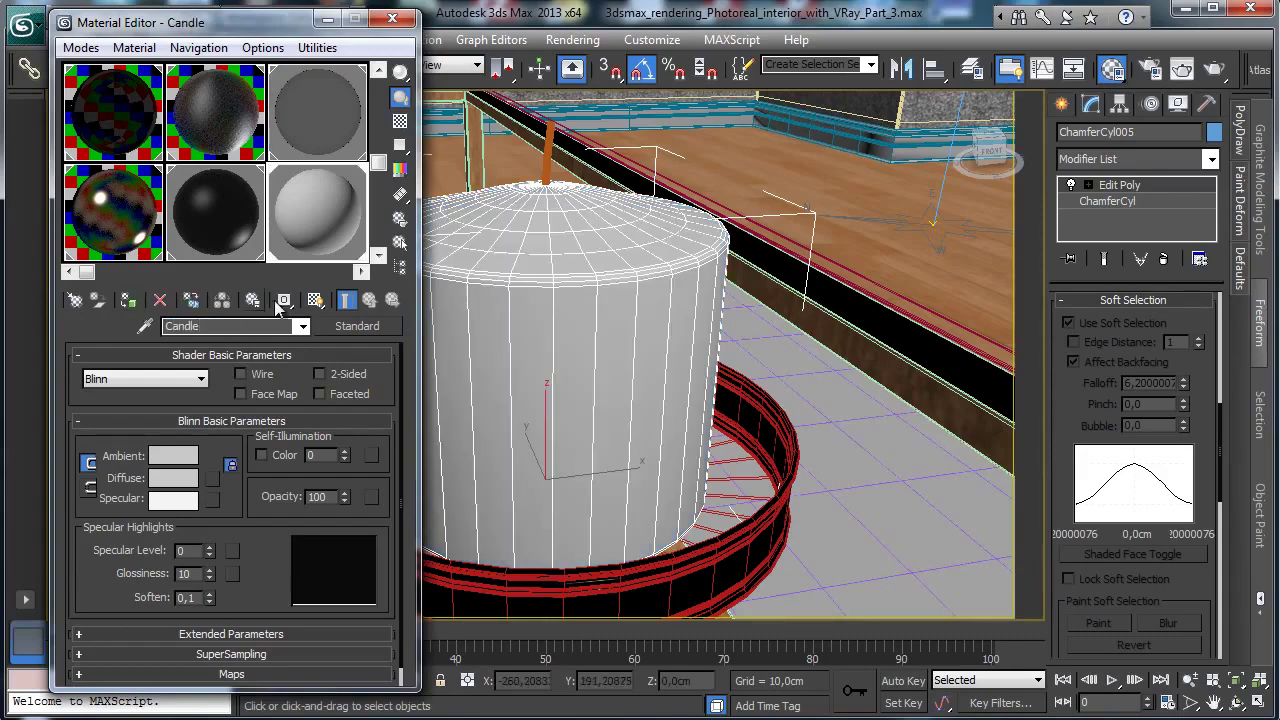
# Try VRayFastSSS2 for the Candle material, then switch it to VRayMtl.
pyautogui.click(352, 327)
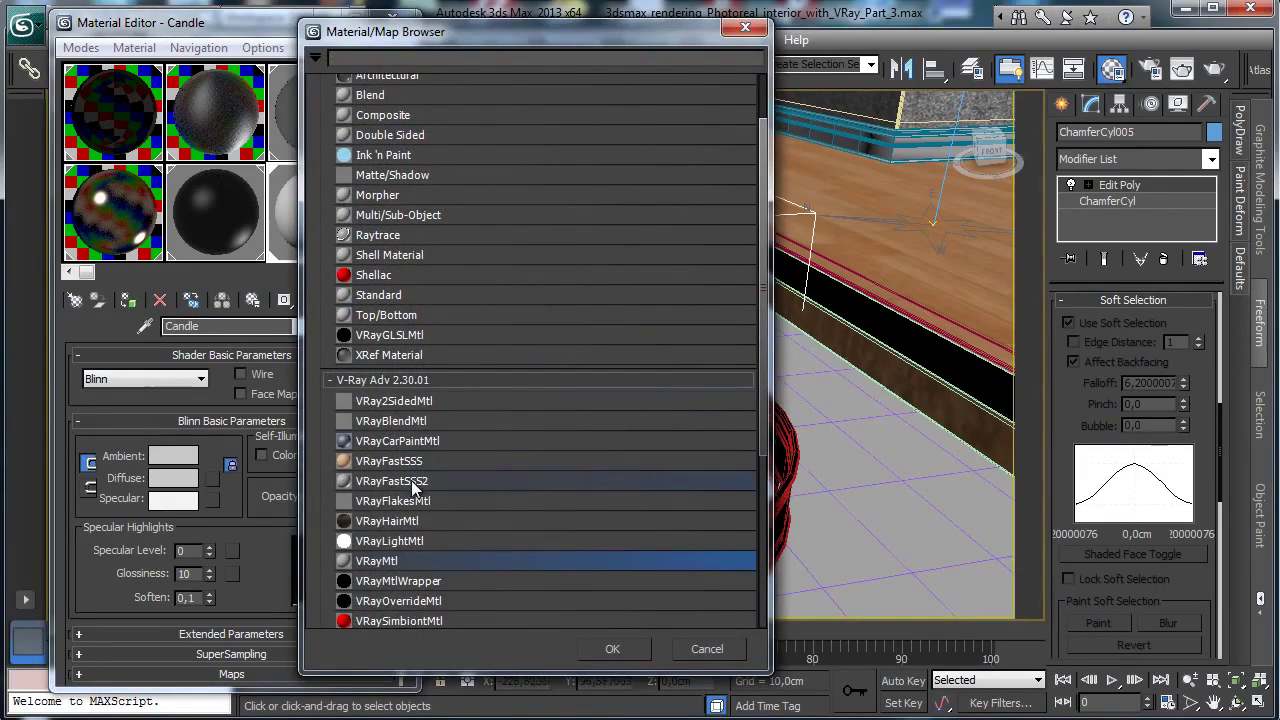
pyautogui.doubleClick(415, 481)
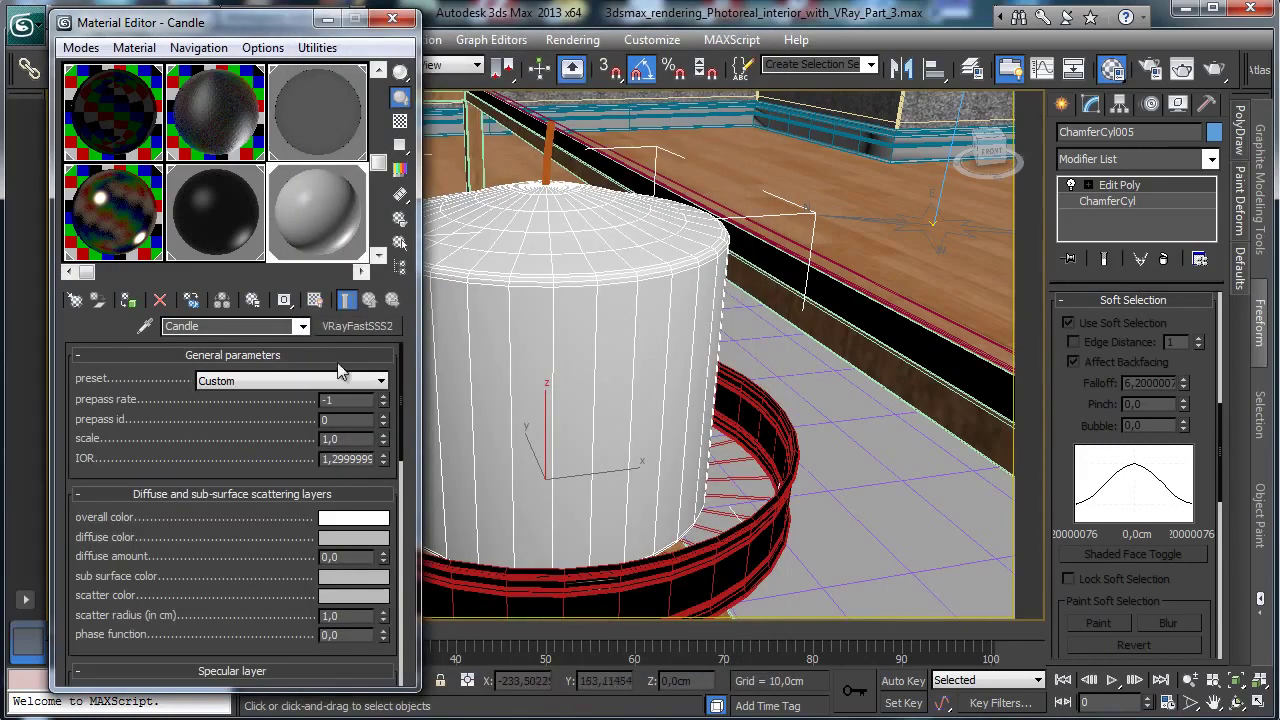
pyautogui.click(280, 383)
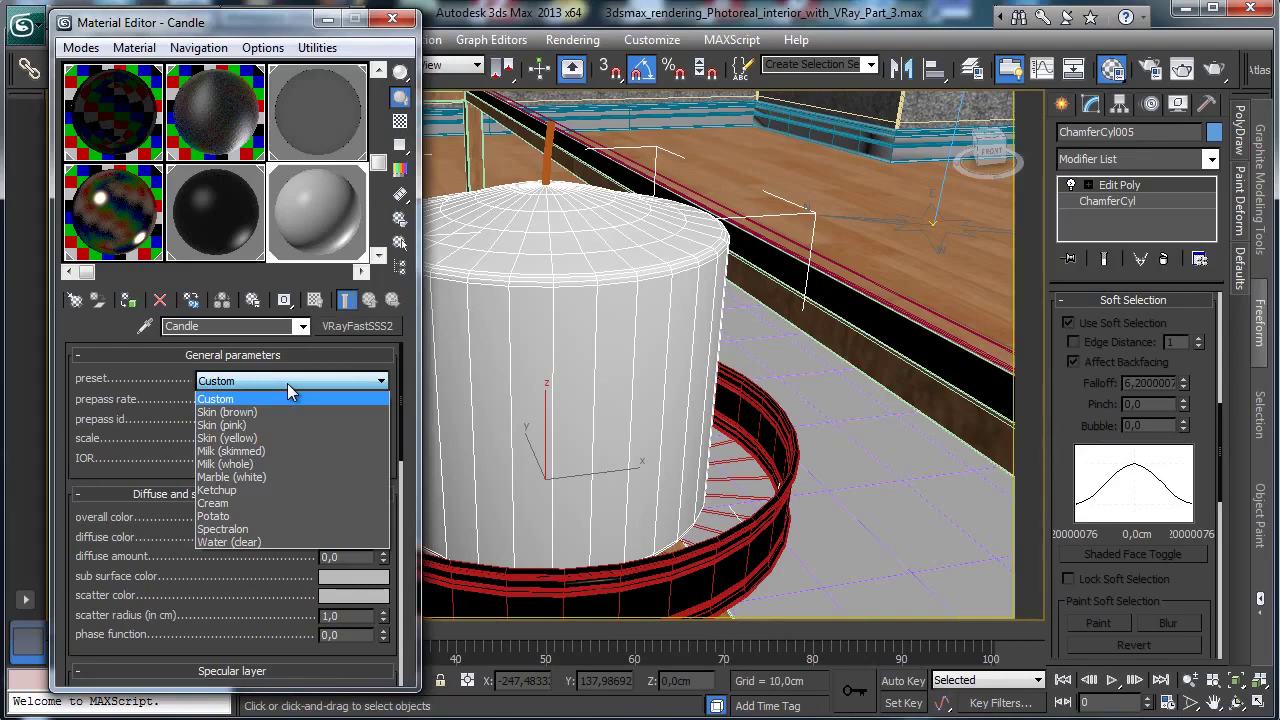
pyautogui.click(285, 399)
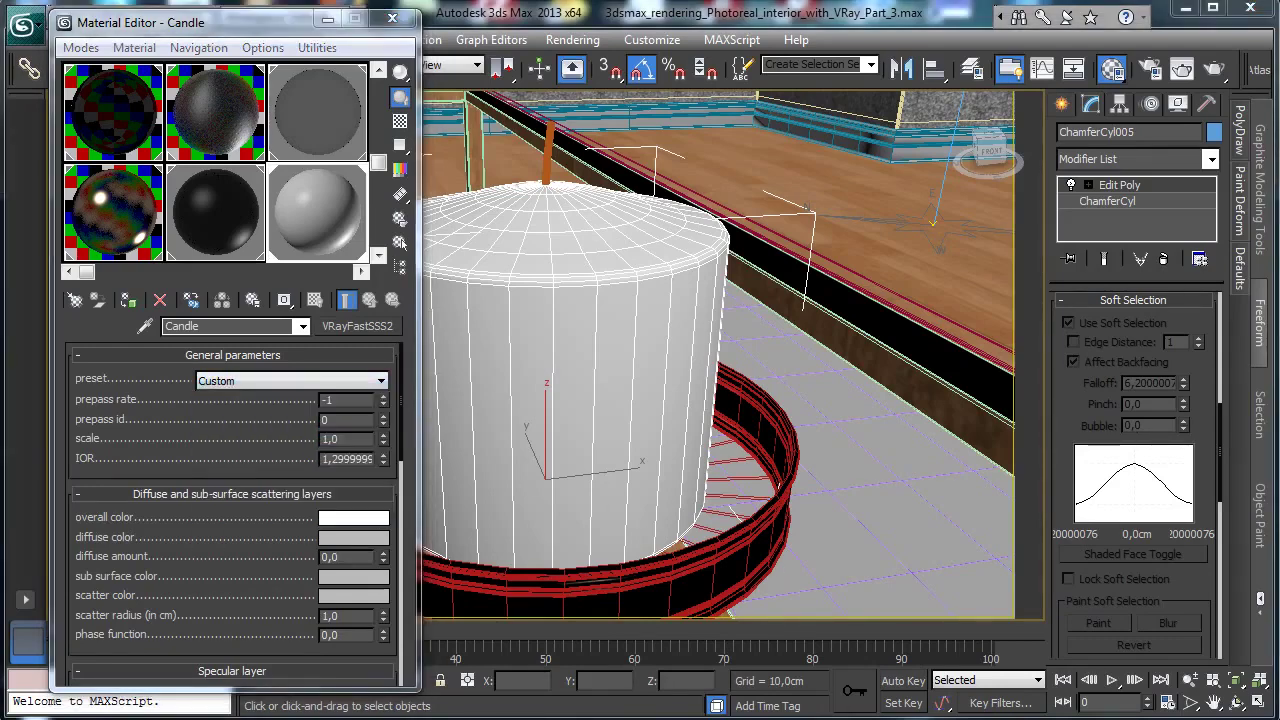
pyautogui.click(366, 326)
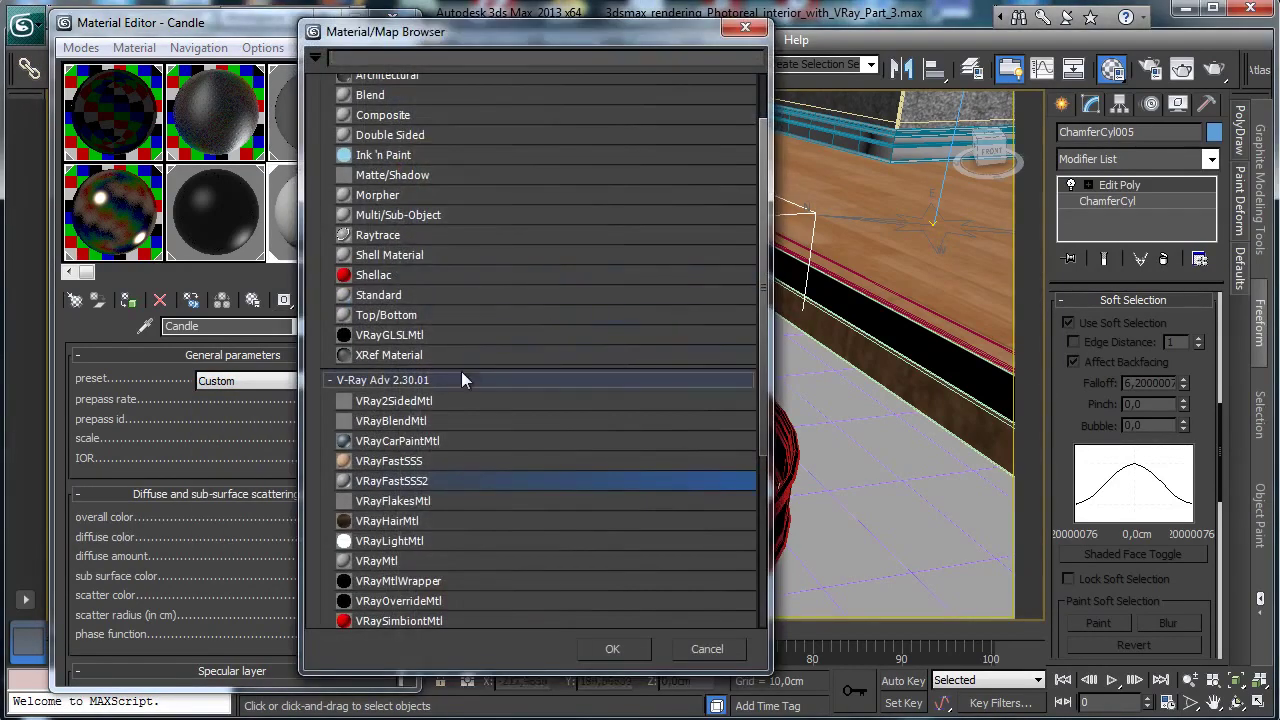
pyautogui.doubleClick(394, 560)
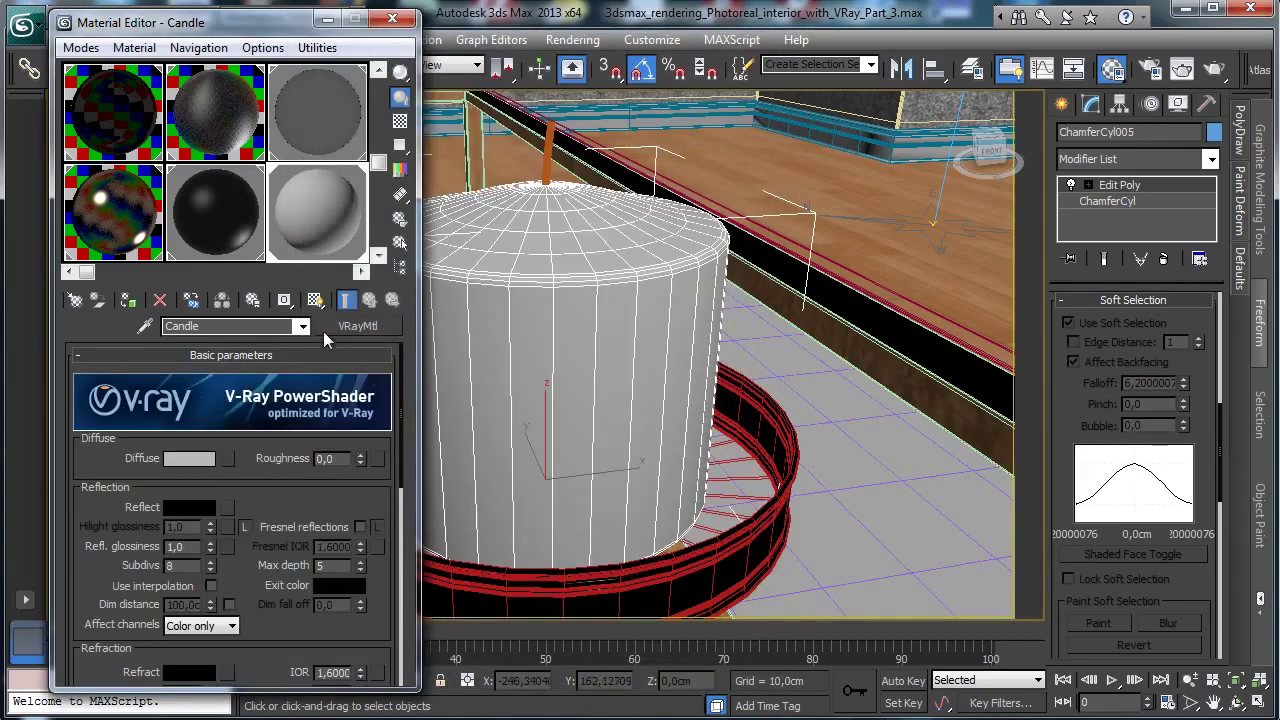
pyautogui.click(199, 458)
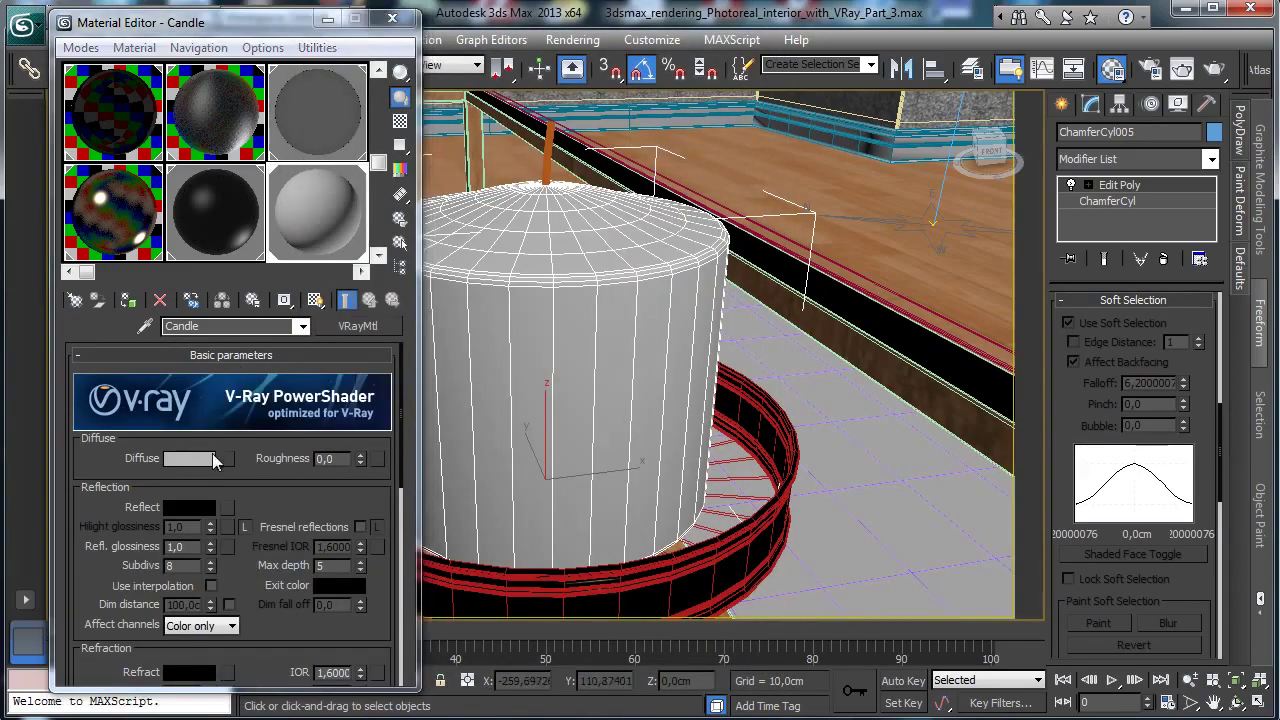
# Give Candle a light grey diffuse, grey 129 Fresnel reflection and 0.76 reflection glossiness.
pyautogui.moveTo(517, 175); pyautogui.dragTo(513, 211)
pyautogui.click(658, 261)
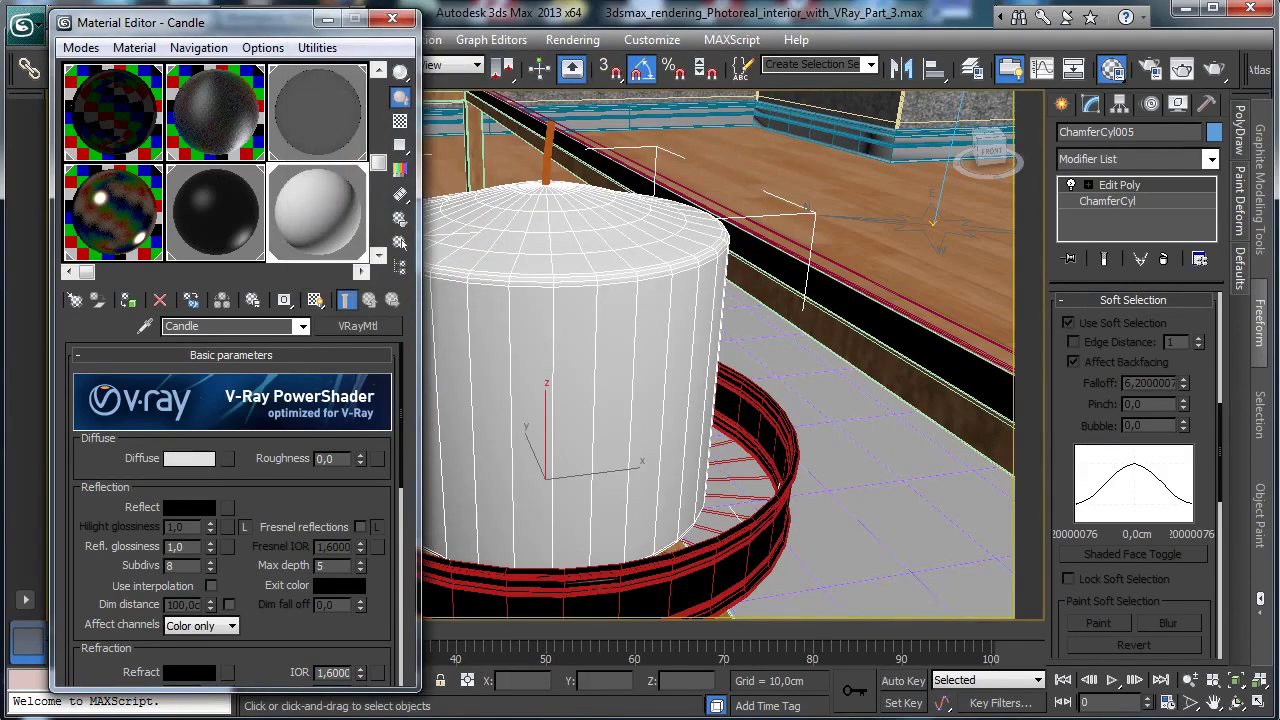
pyautogui.click(189, 507)
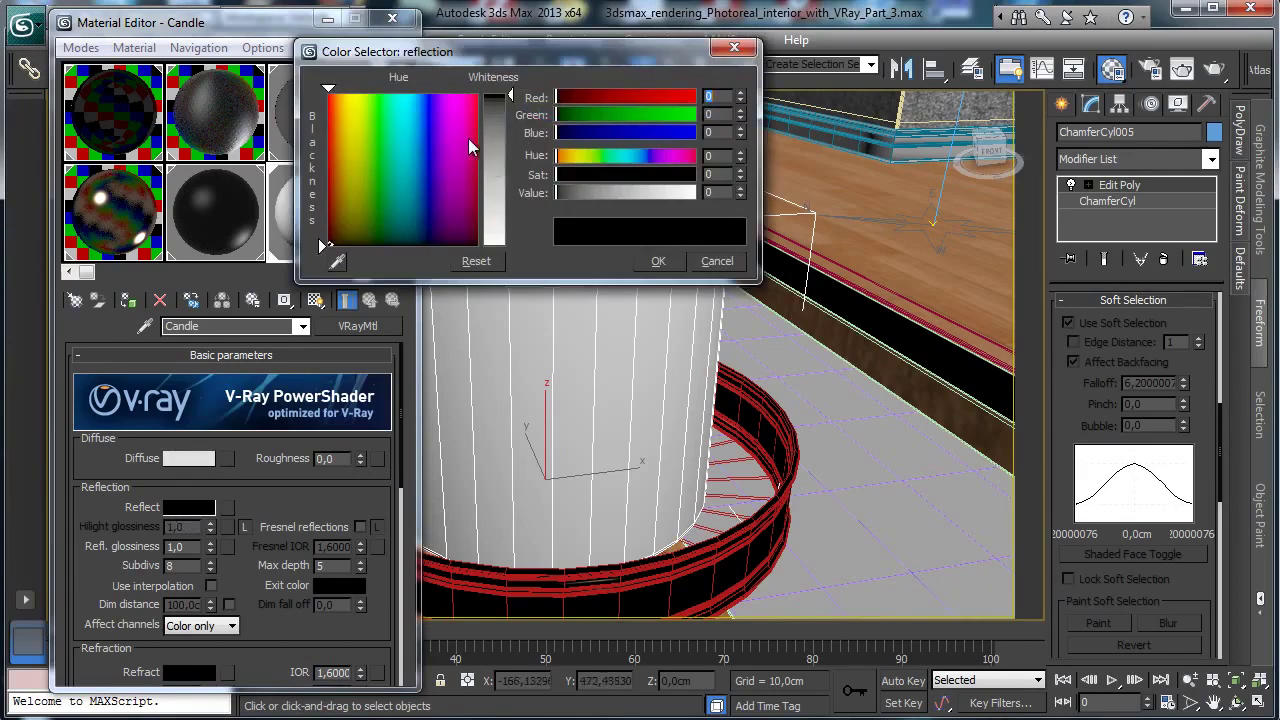
pyautogui.moveTo(509, 140); pyautogui.dragTo(510, 171)
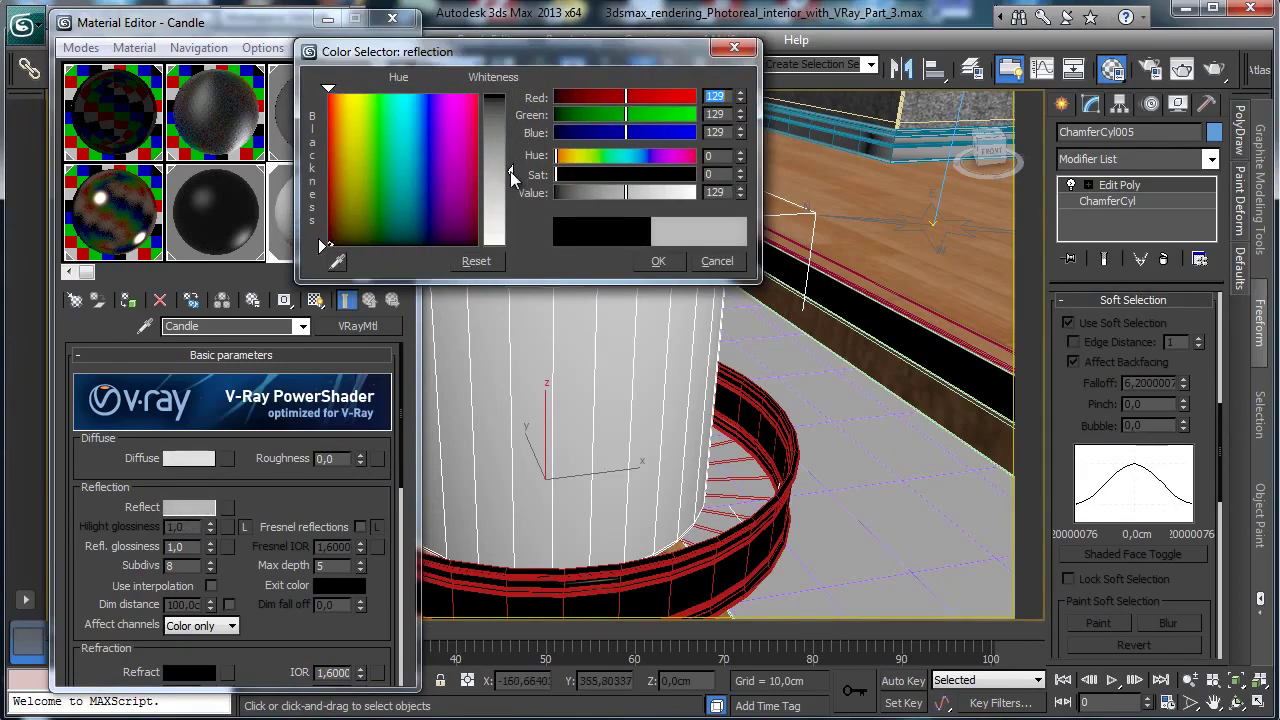
pyautogui.click(658, 261)
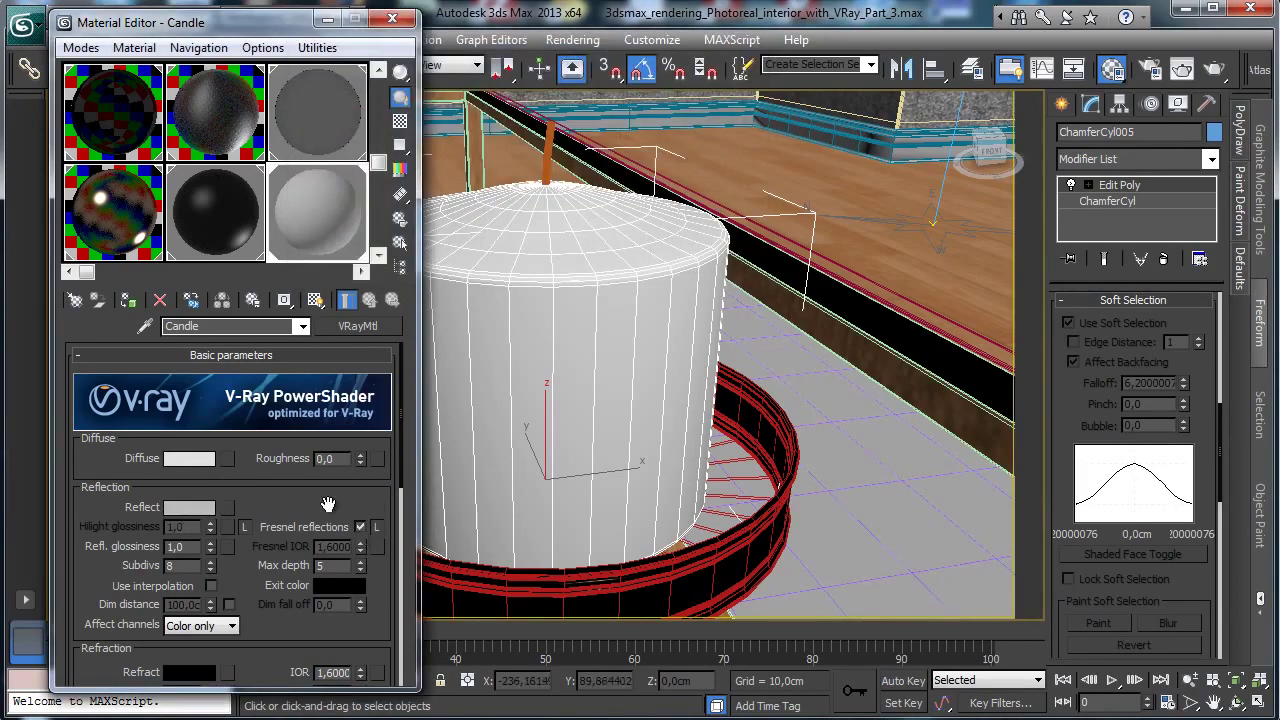
pyautogui.moveTo(328, 503); pyautogui.dragTo(326, 425)
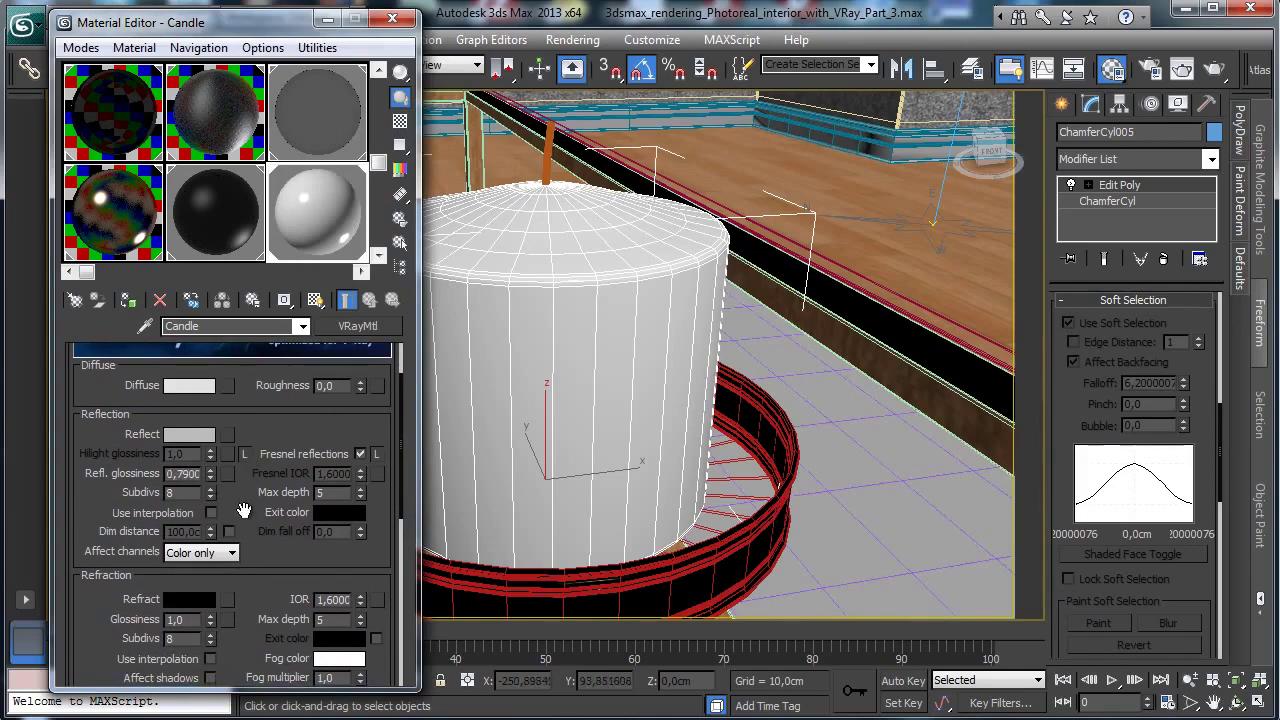
pyautogui.moveTo(220, 484); pyautogui.dragTo(224, 462)
pyautogui.click(210, 457)
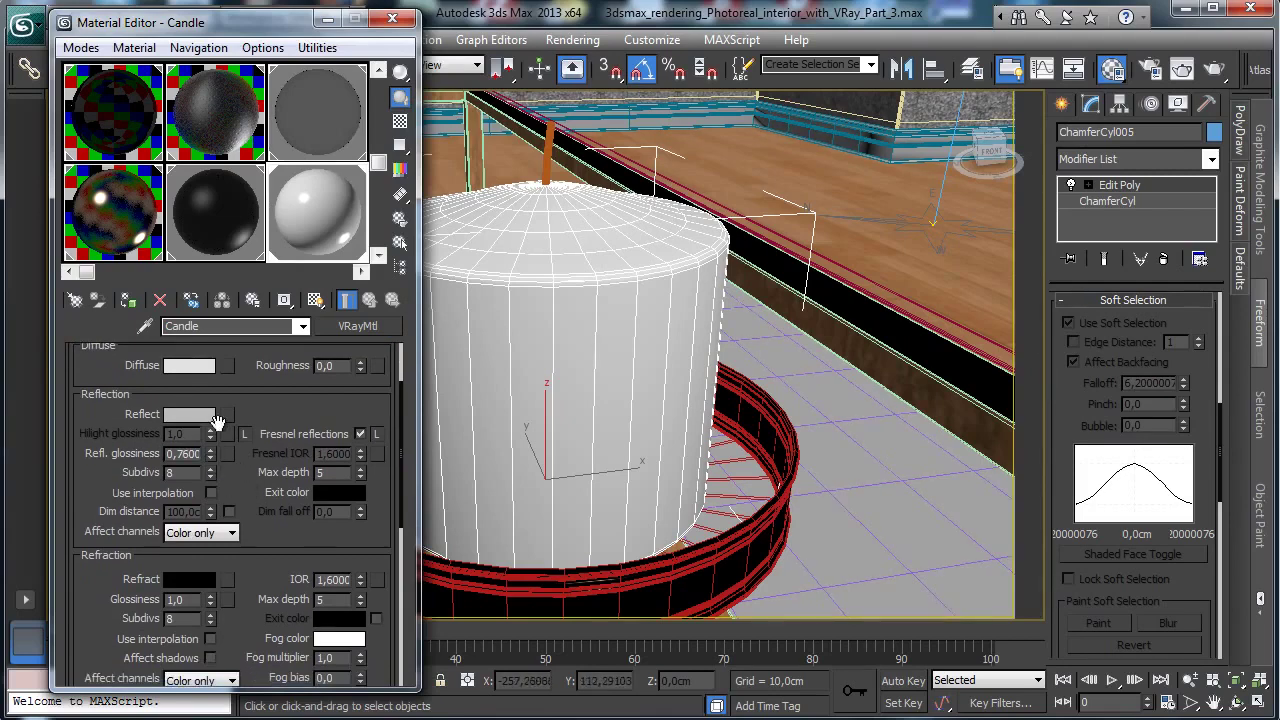
pyautogui.moveTo(280, 537); pyautogui.dragTo(368, 482)
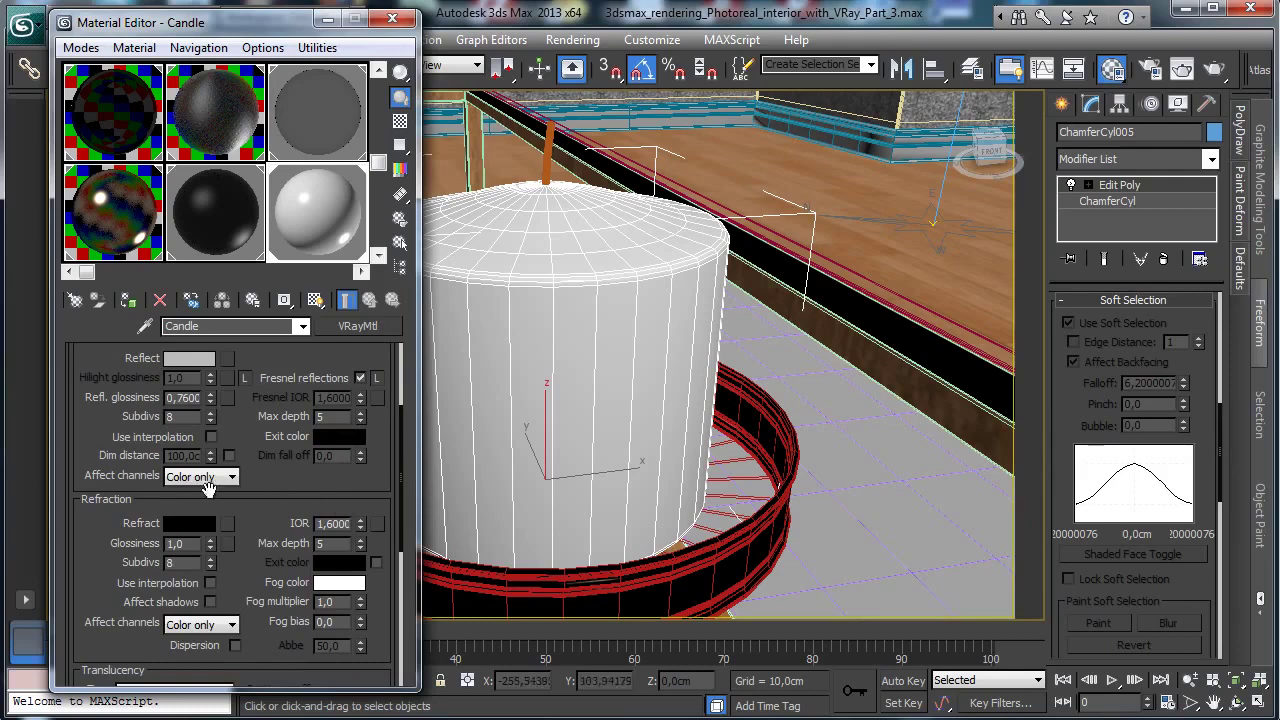
# Make the Candle material's refraction colour mid grey with 0.4 refraction glossiness.
pyautogui.click(190, 525)
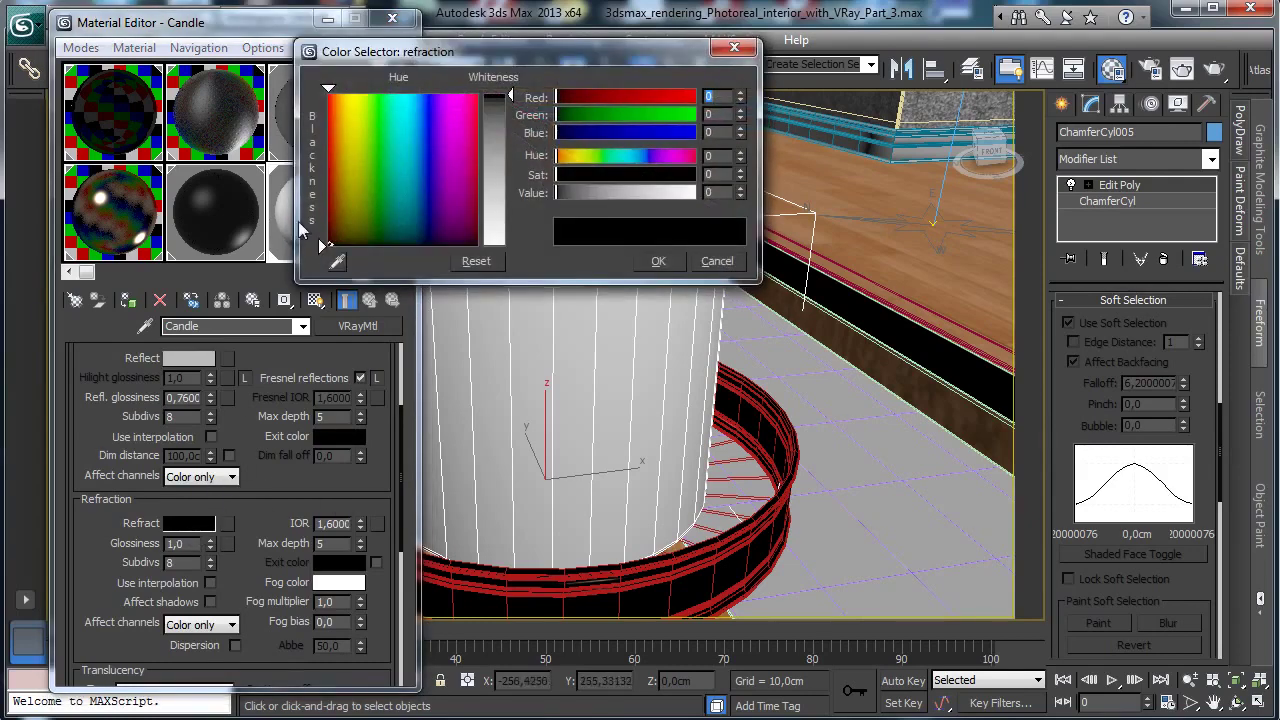
pyautogui.moveTo(497, 152)
pyautogui.mouseDown()
pyautogui.moveTo(510, 156)
pyautogui.moveTo(520, 134)
pyautogui.mouseUp()
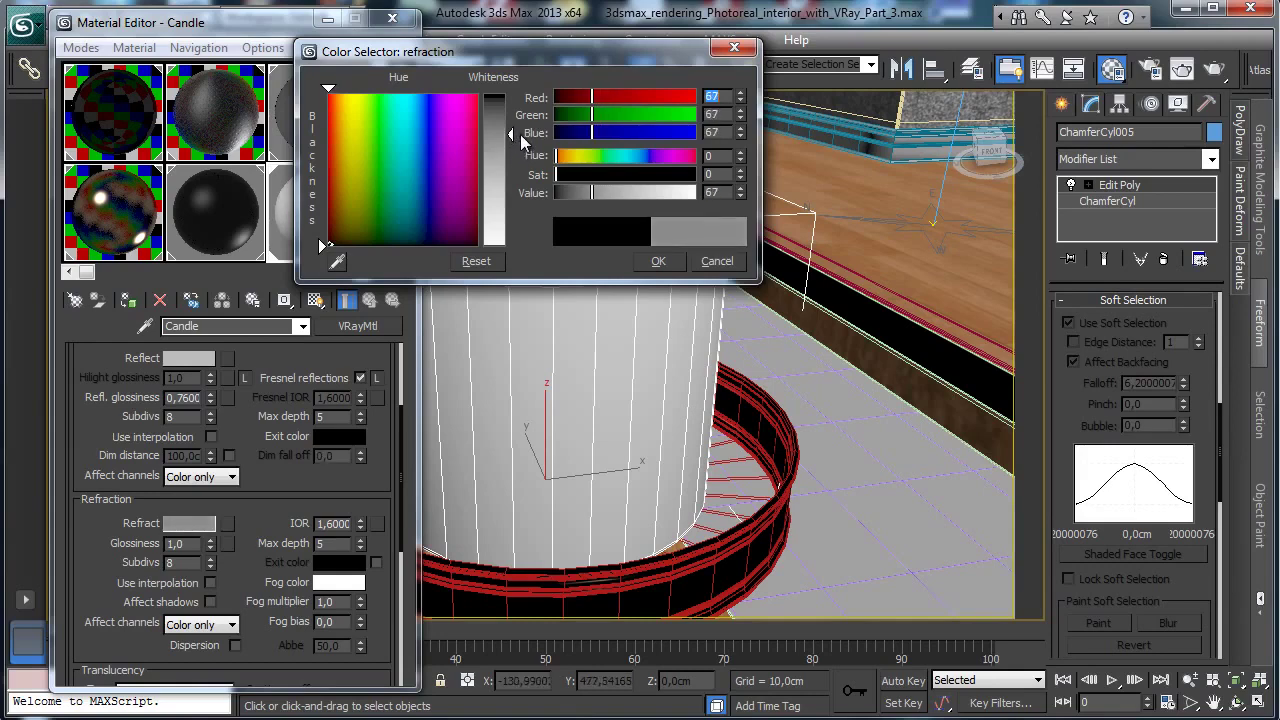
pyautogui.click(662, 263)
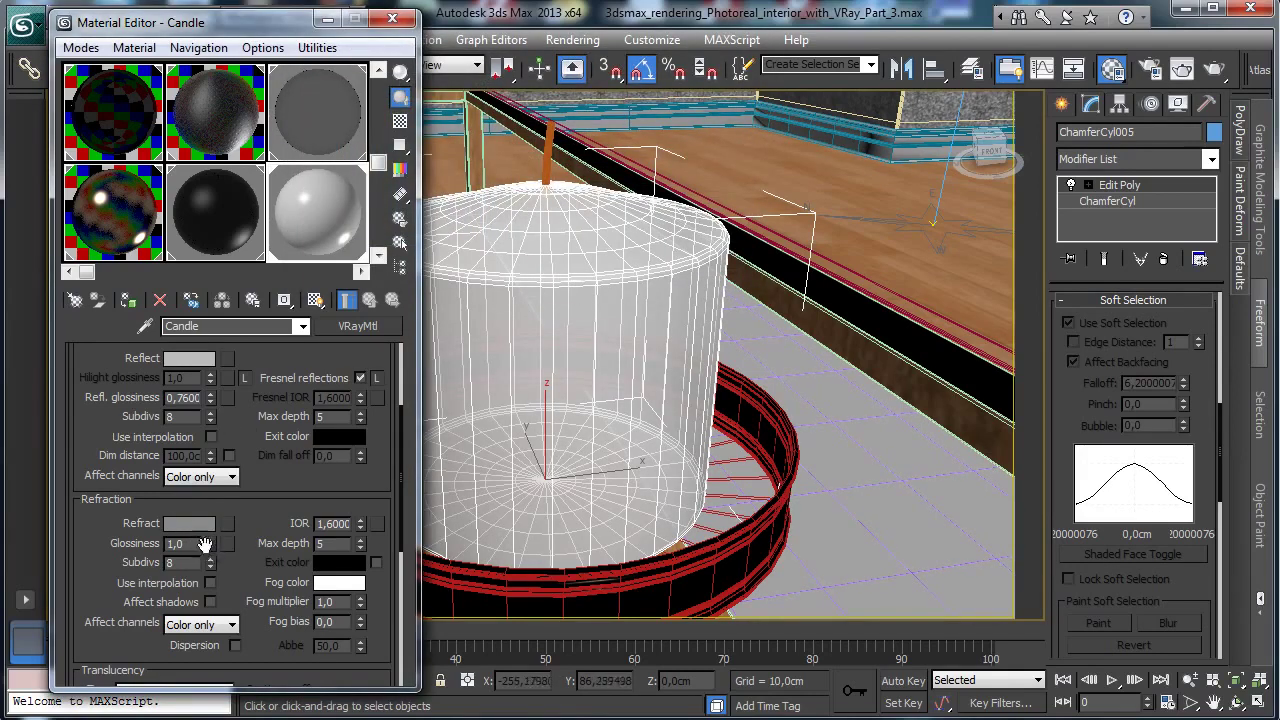
pyautogui.moveTo(207, 543); pyautogui.dragTo(209, 573)
pyautogui.moveTo(209, 546); pyautogui.dragTo(205, 544)
# Give the refraction fog a pale tan colour (228, 200, 156) and edit the fog multiplier.
pyautogui.moveTo(278, 548); pyautogui.dragTo(270, 438)
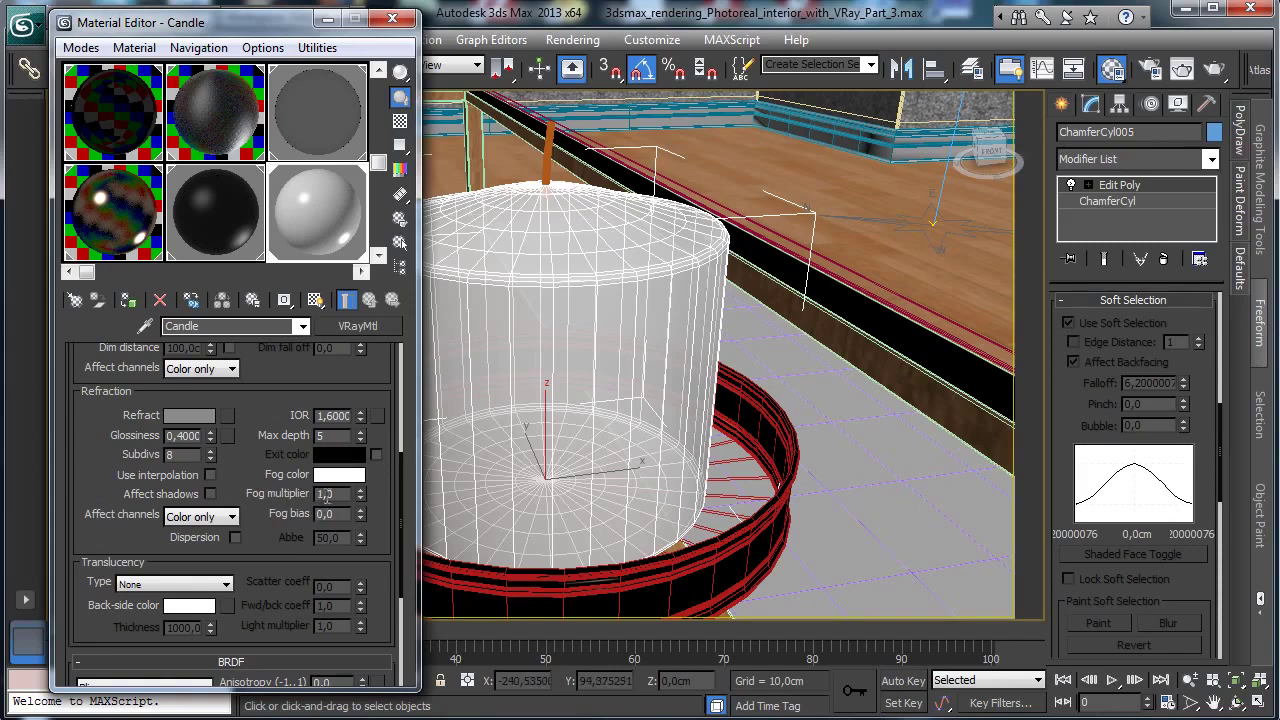
pyautogui.click(340, 475)
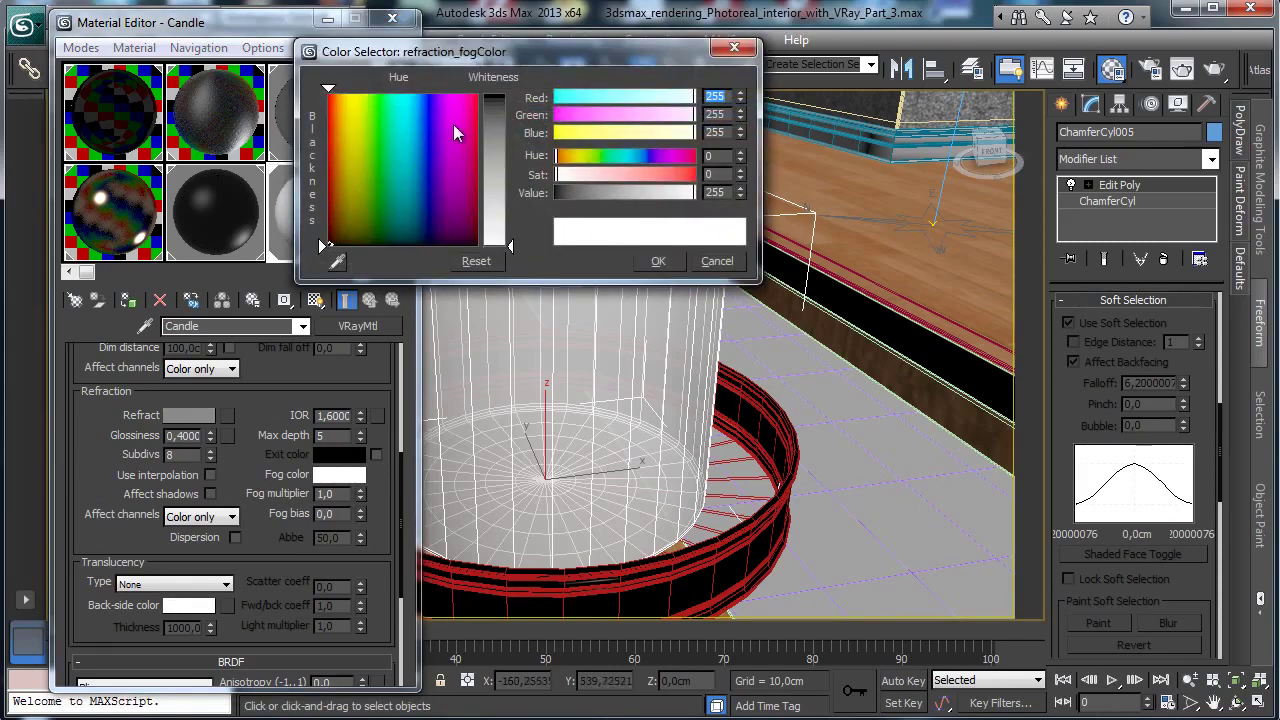
pyautogui.click(343, 135)
pyautogui.moveTo(510, 245); pyautogui.dragTo(510, 187)
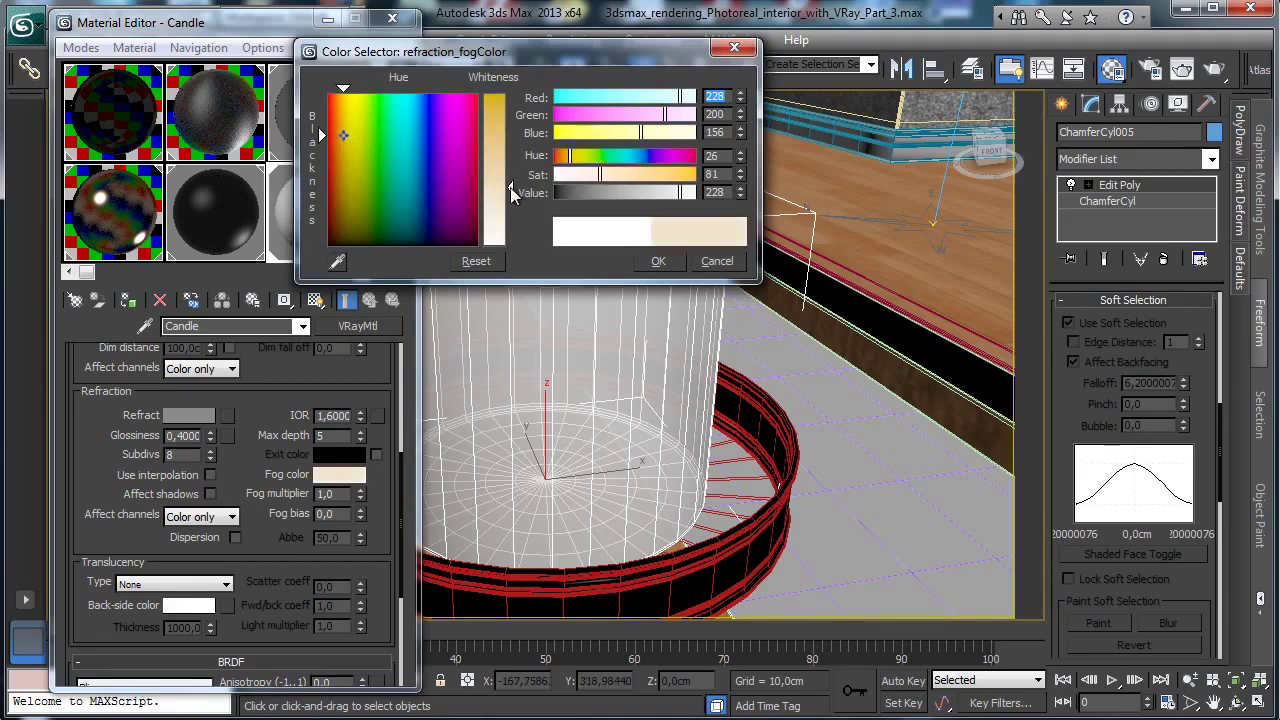
pyautogui.click(658, 261)
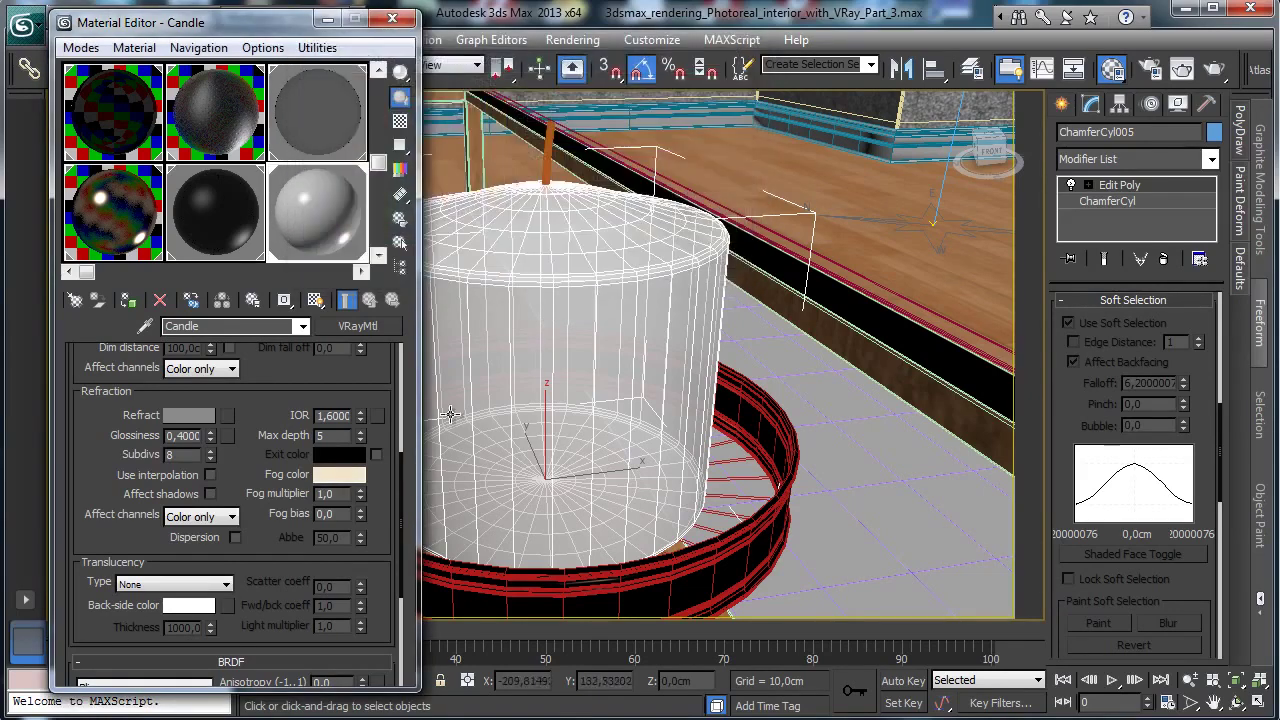
pyautogui.click(328, 494)
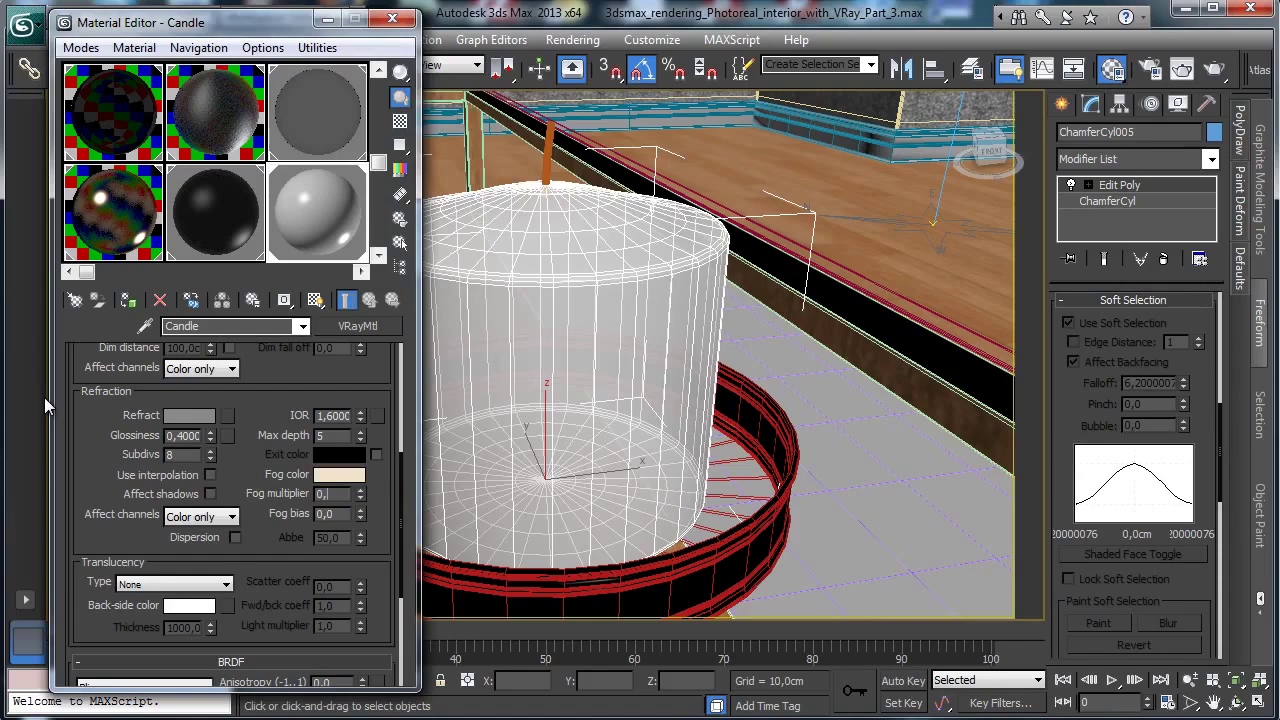
pyautogui.moveTo(286, 24); pyautogui.dragTo(254, 325)
pyautogui.click(112, 102)
# View through VRayPhysicalCamera002 and test-render a region around the candle in the V-Ray frame buffer.
pyautogui.moveTo(193, 124)
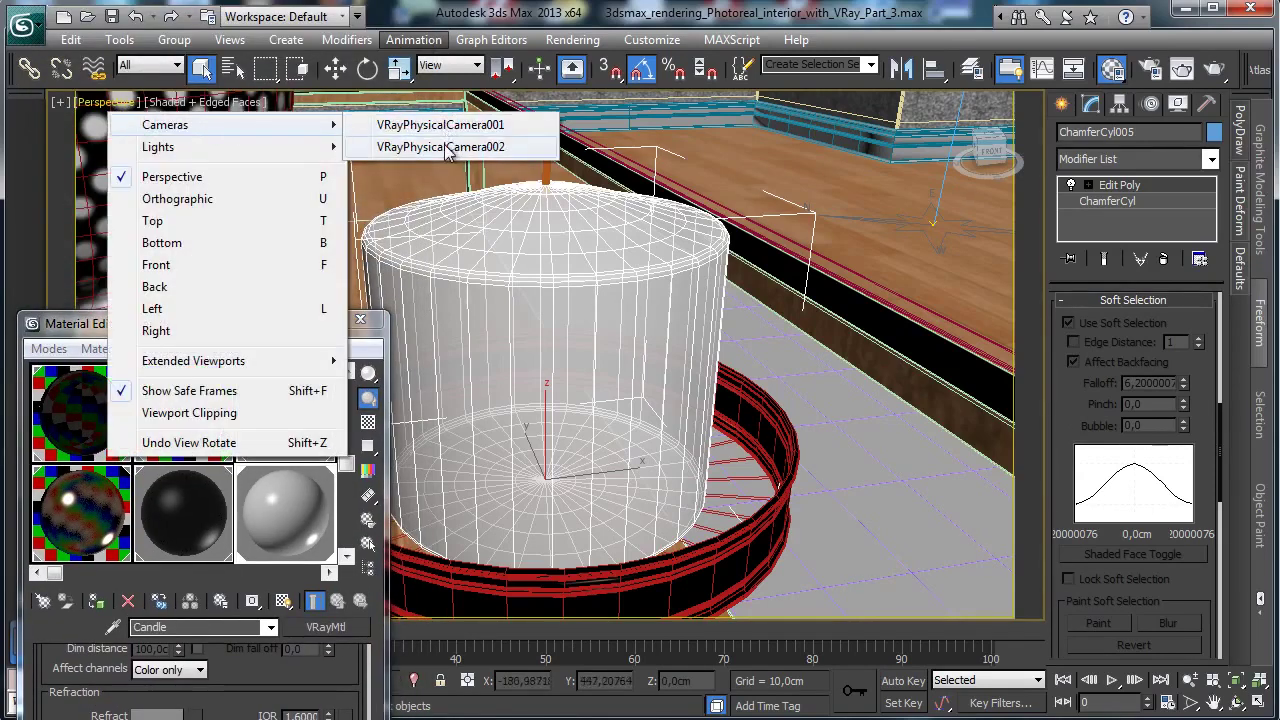
pyautogui.click(448, 145)
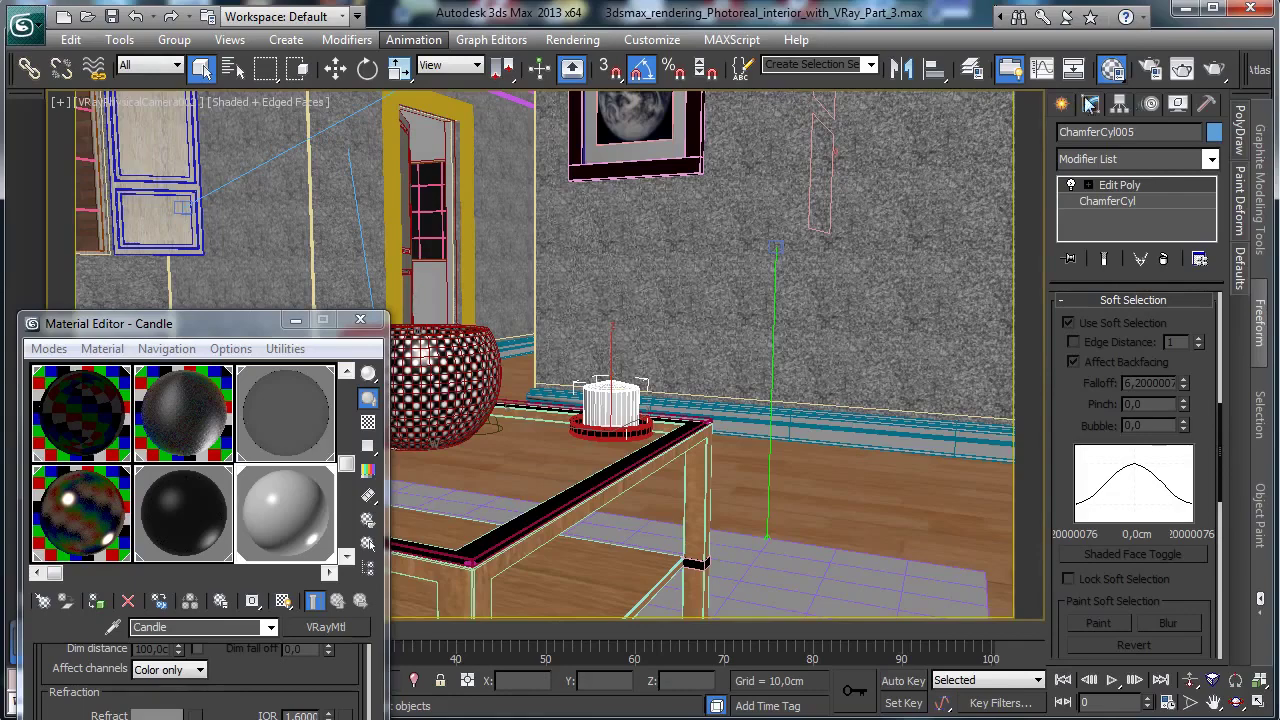
pyautogui.click(1182, 68)
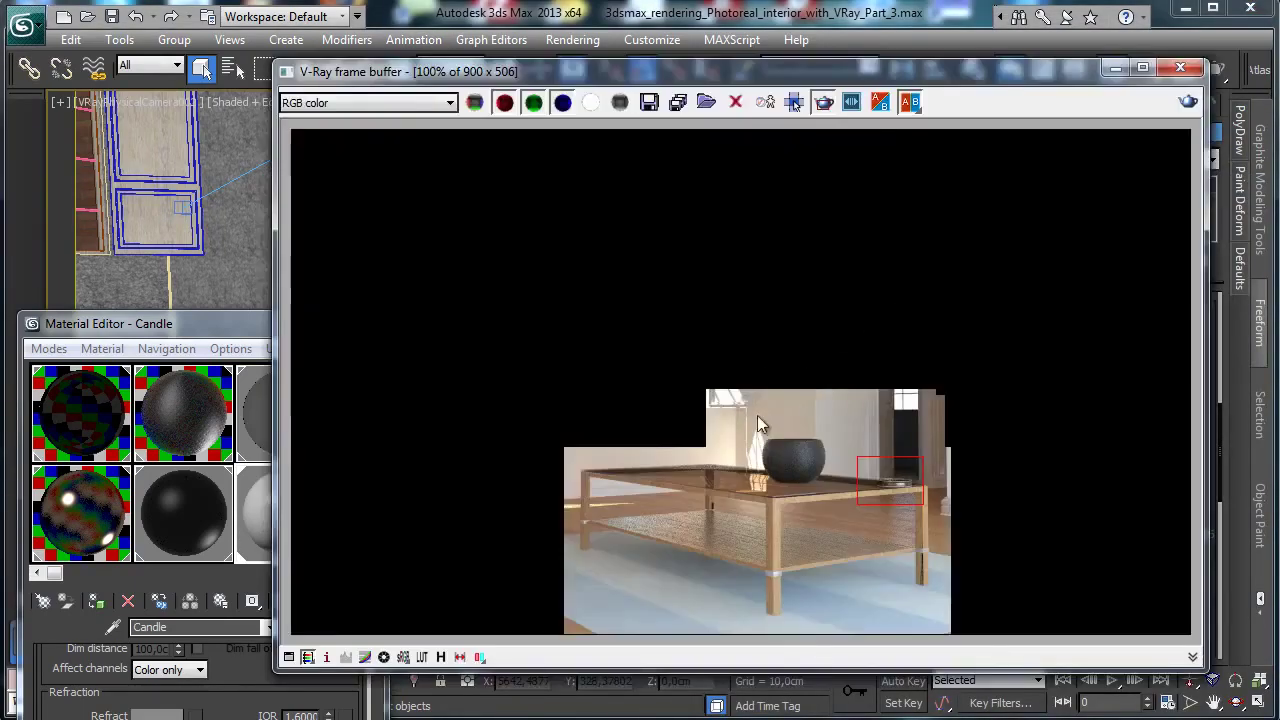
pyautogui.moveTo(689, 365); pyautogui.dragTo(967, 557)
pyautogui.click(1188, 101)
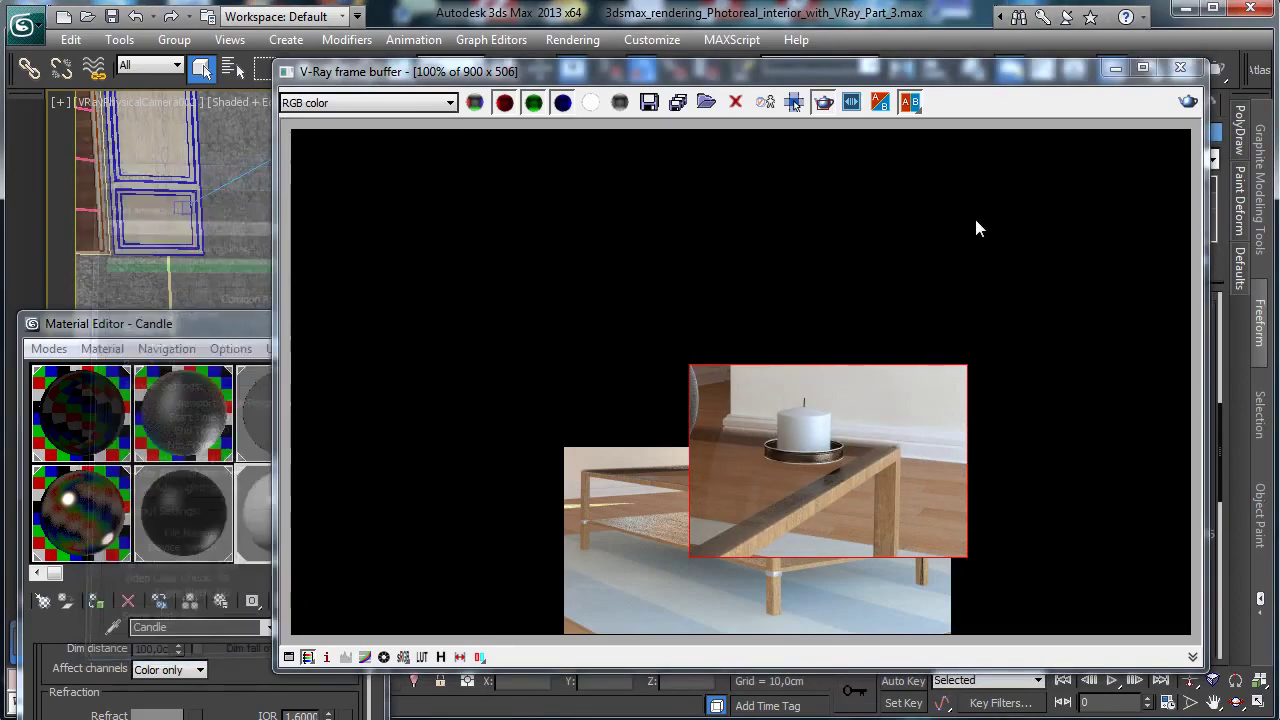
pyautogui.moveTo(232, 326); pyautogui.dragTo(281, 75)
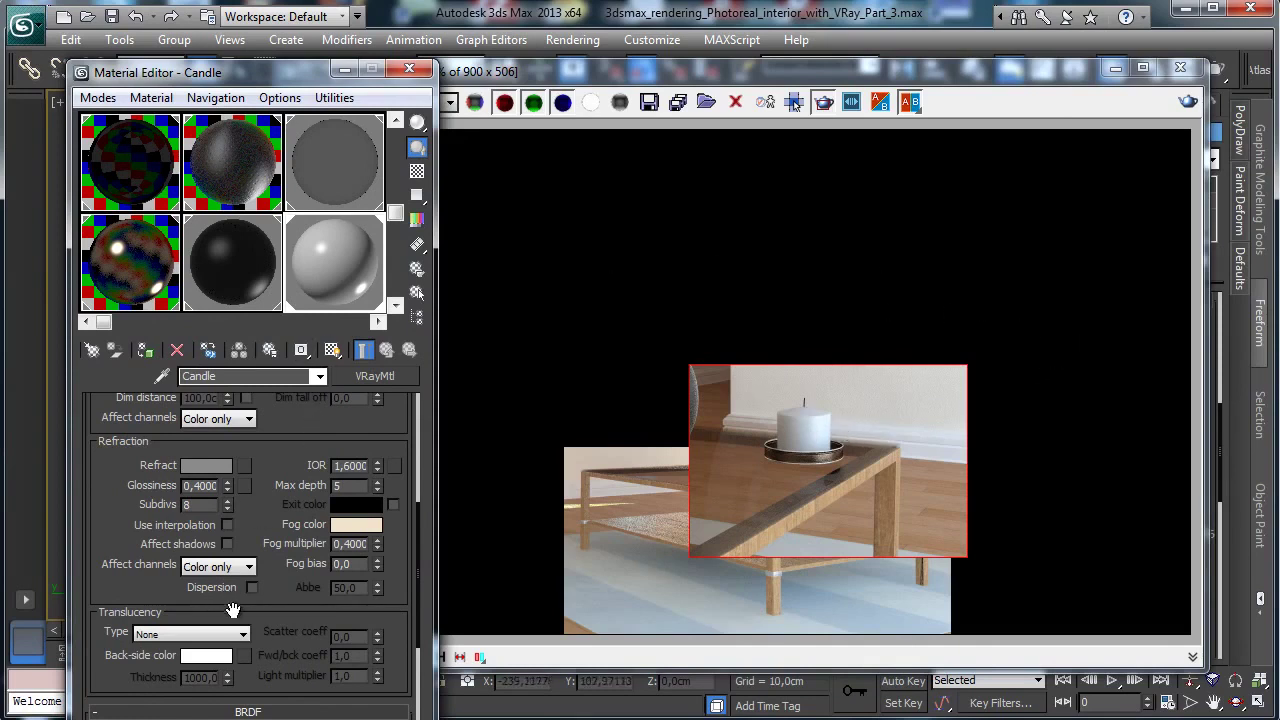
# Set the Candle translucency to Hard (wax) model with a beige back-side colour.
pyautogui.moveTo(300, 72); pyautogui.dragTo(283, 32)
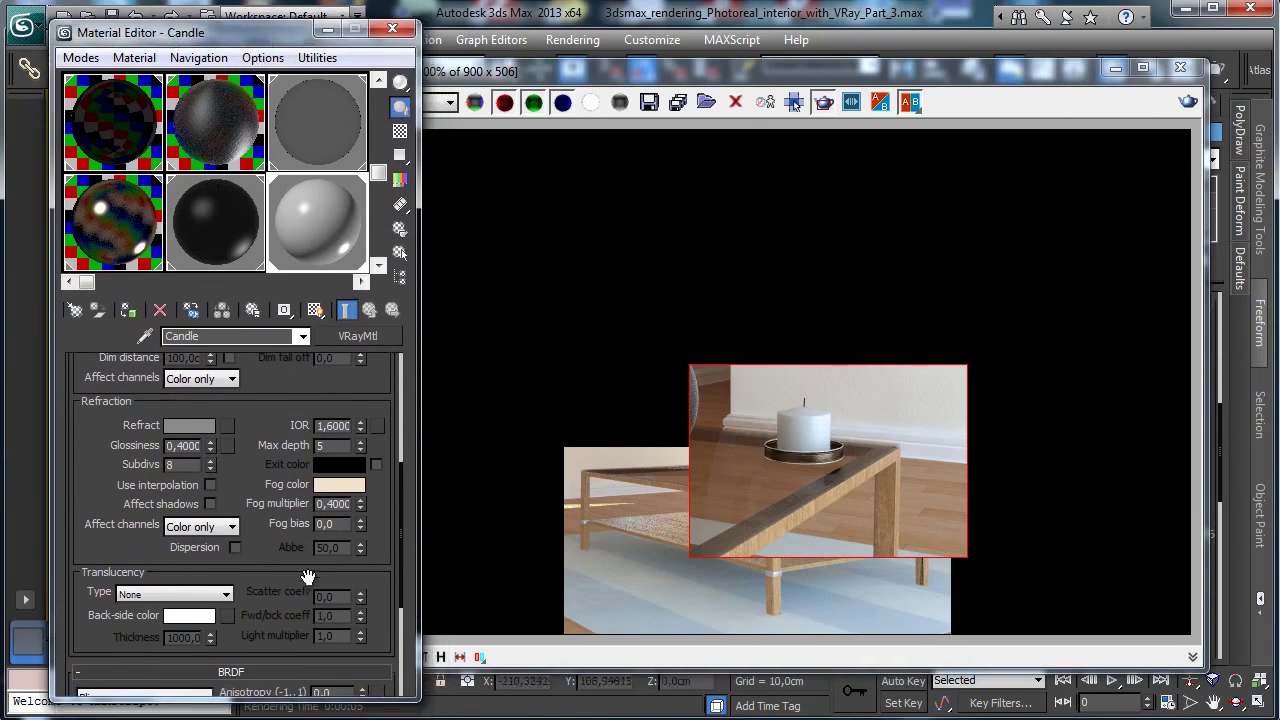
pyautogui.click(168, 596)
pyautogui.click(172, 622)
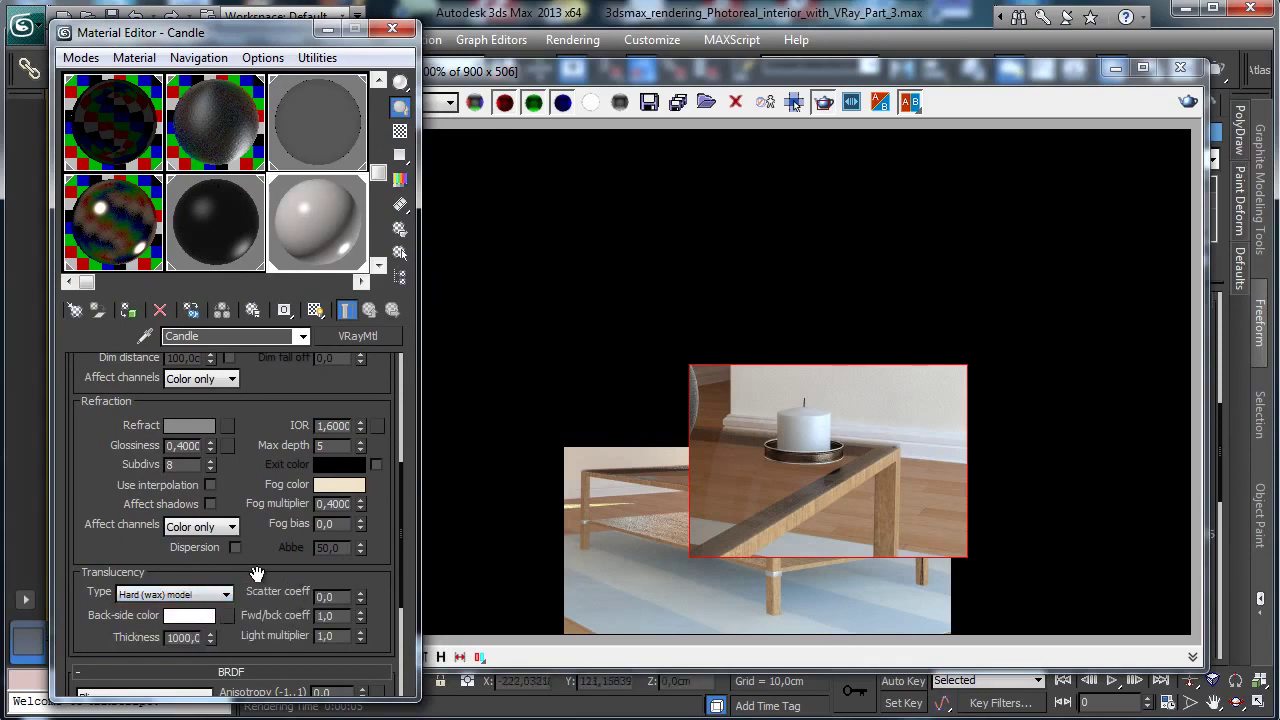
pyautogui.moveTo(264, 578); pyautogui.dragTo(326, 492)
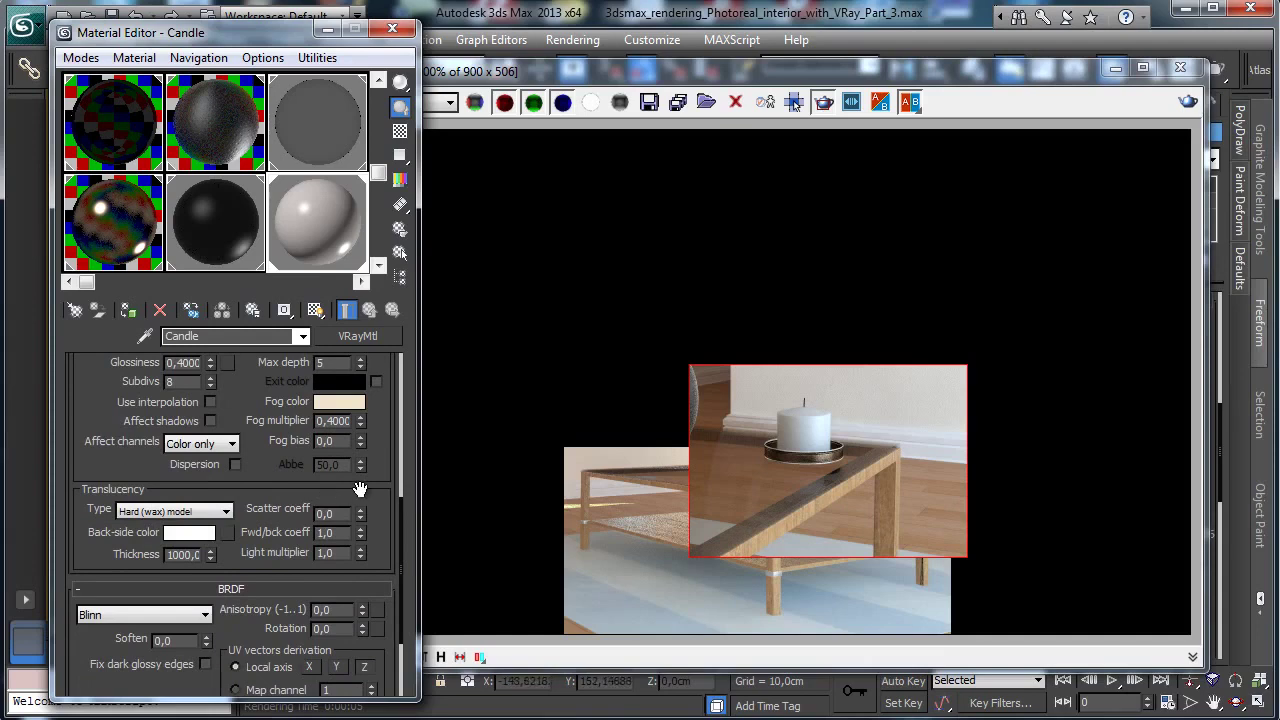
pyautogui.click(195, 540)
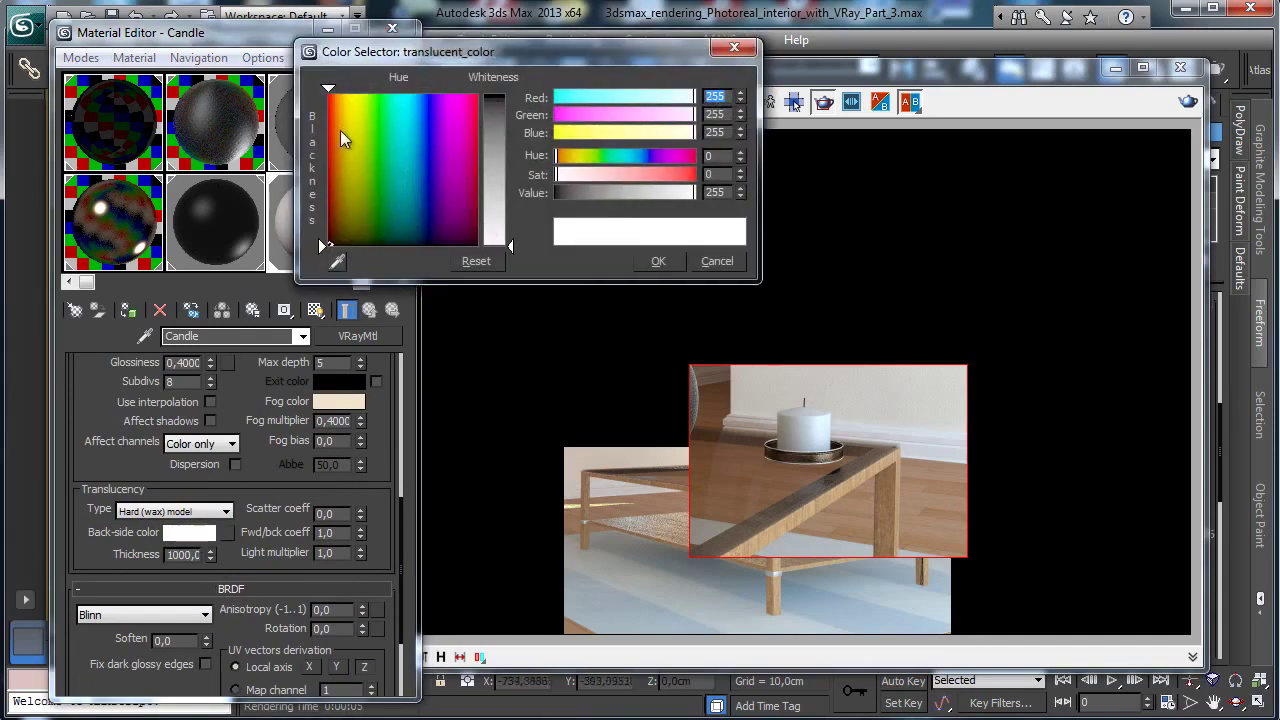
pyautogui.moveTo(507, 238); pyautogui.dragTo(507, 183)
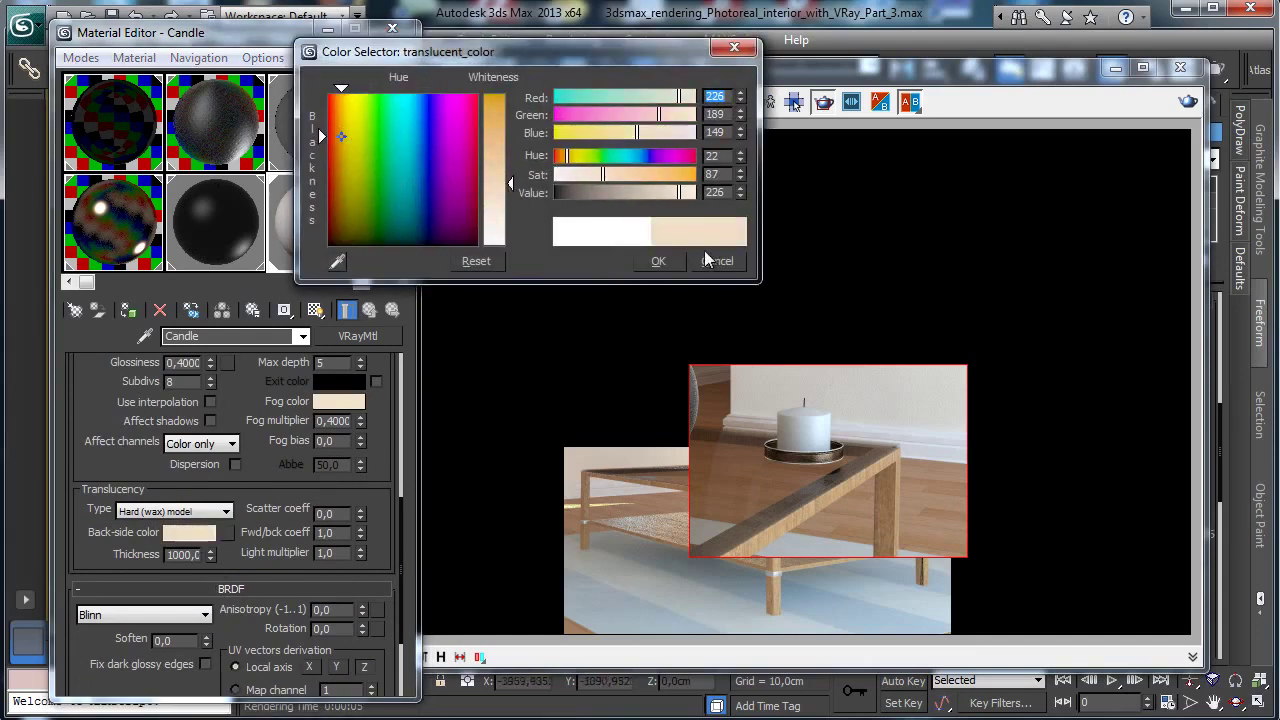
pyautogui.click(710, 258)
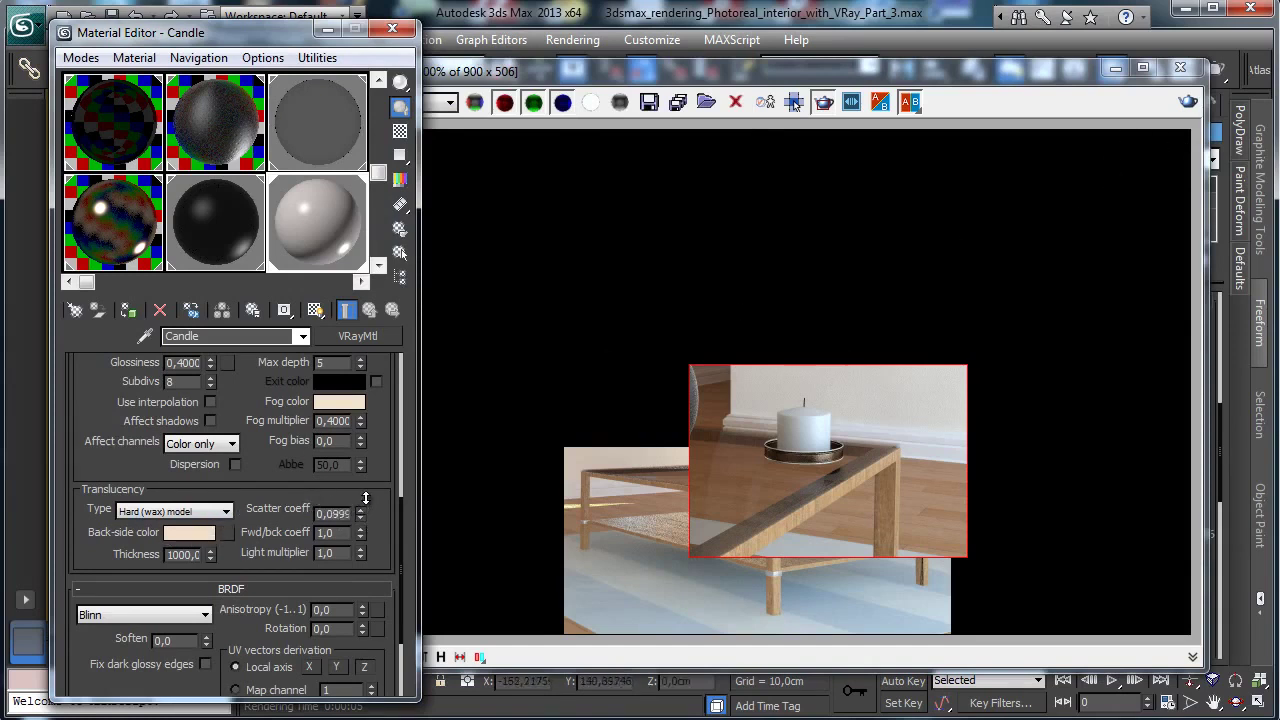
# Adjust scatter to 0.7095, fwd/bck to 0.75 and light multiplier to 5.0, re-rendering to check.
pyautogui.moveTo(379, 478); pyautogui.dragTo(383, 464)
pyautogui.moveTo(364, 530); pyautogui.dragTo(361, 552)
pyautogui.click(1189, 101)
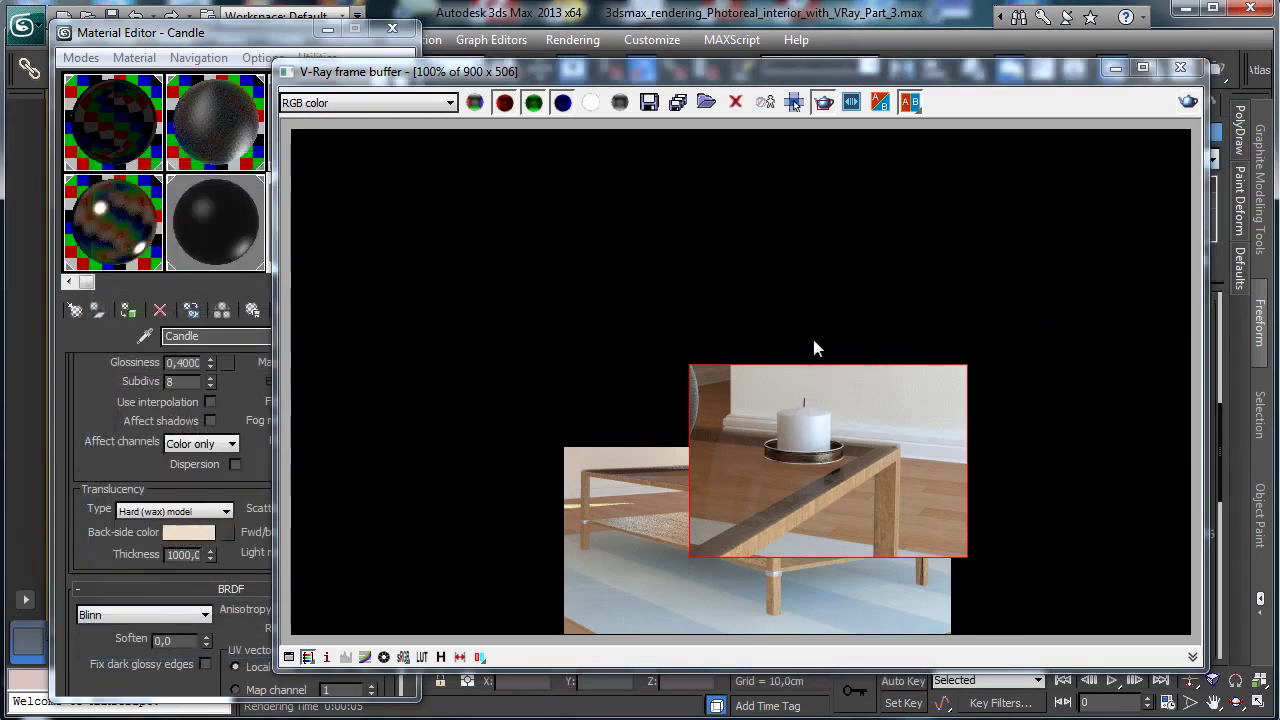
pyautogui.click(232, 560)
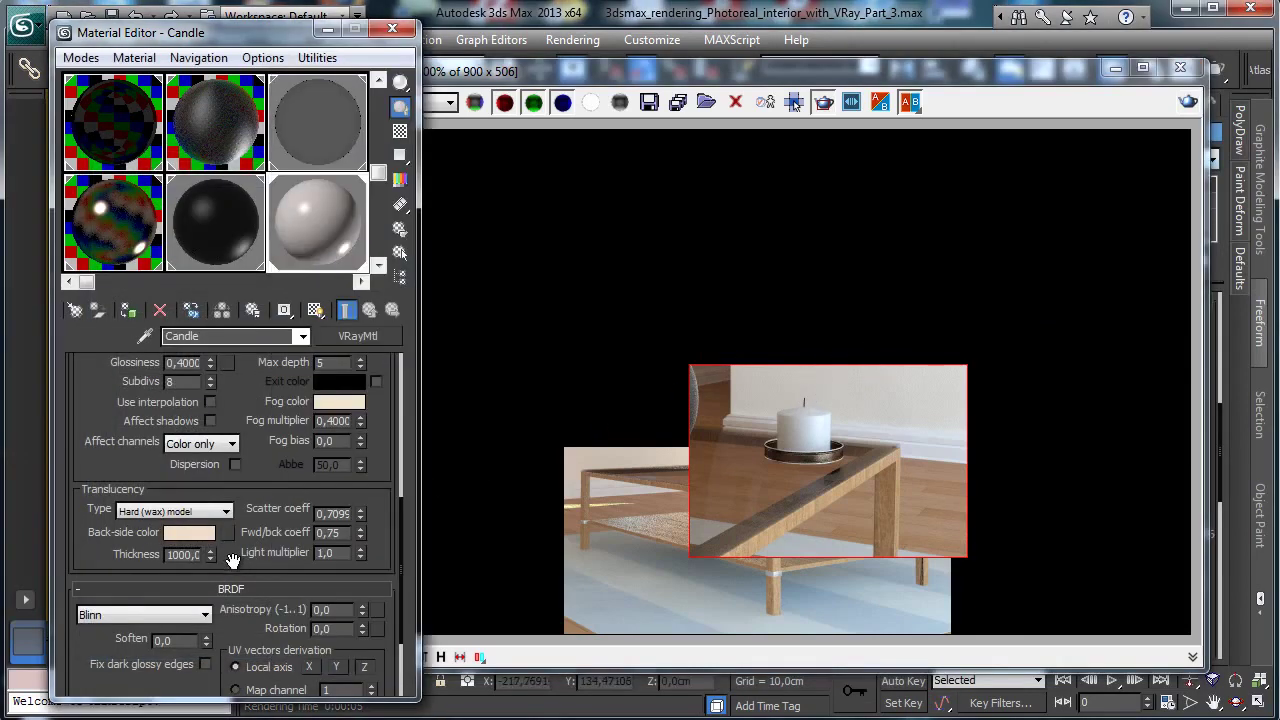
pyautogui.doubleClick(327, 553)
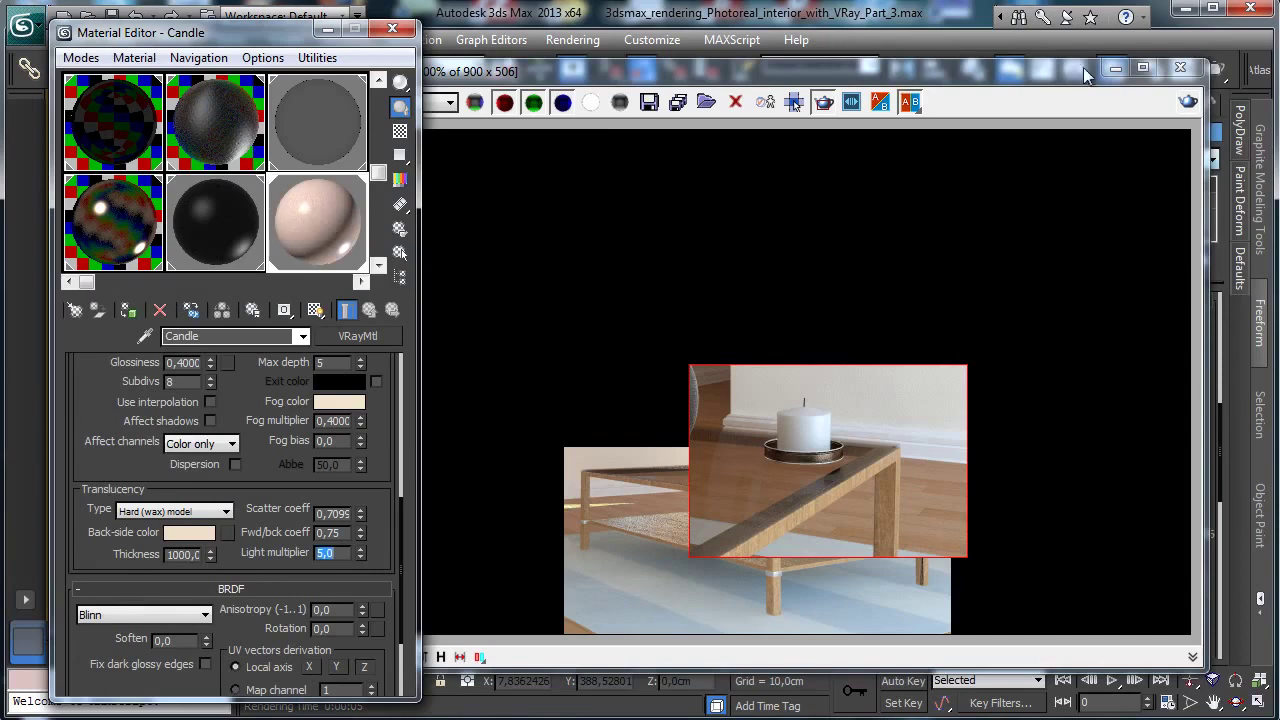
pyautogui.click(1188, 101)
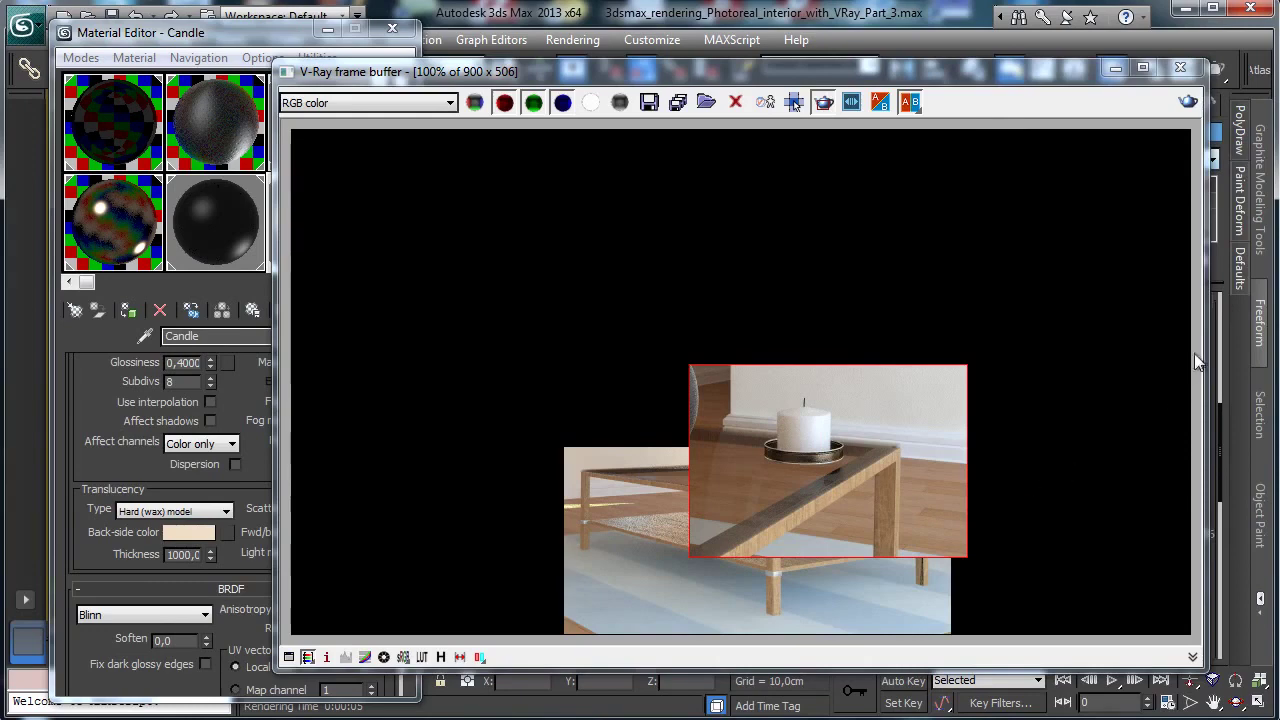
pyautogui.click(1114, 68)
# In the four-view layout, select the candle, red holder rail and wick and group them as 'Candle 1'.
pyautogui.press('m')
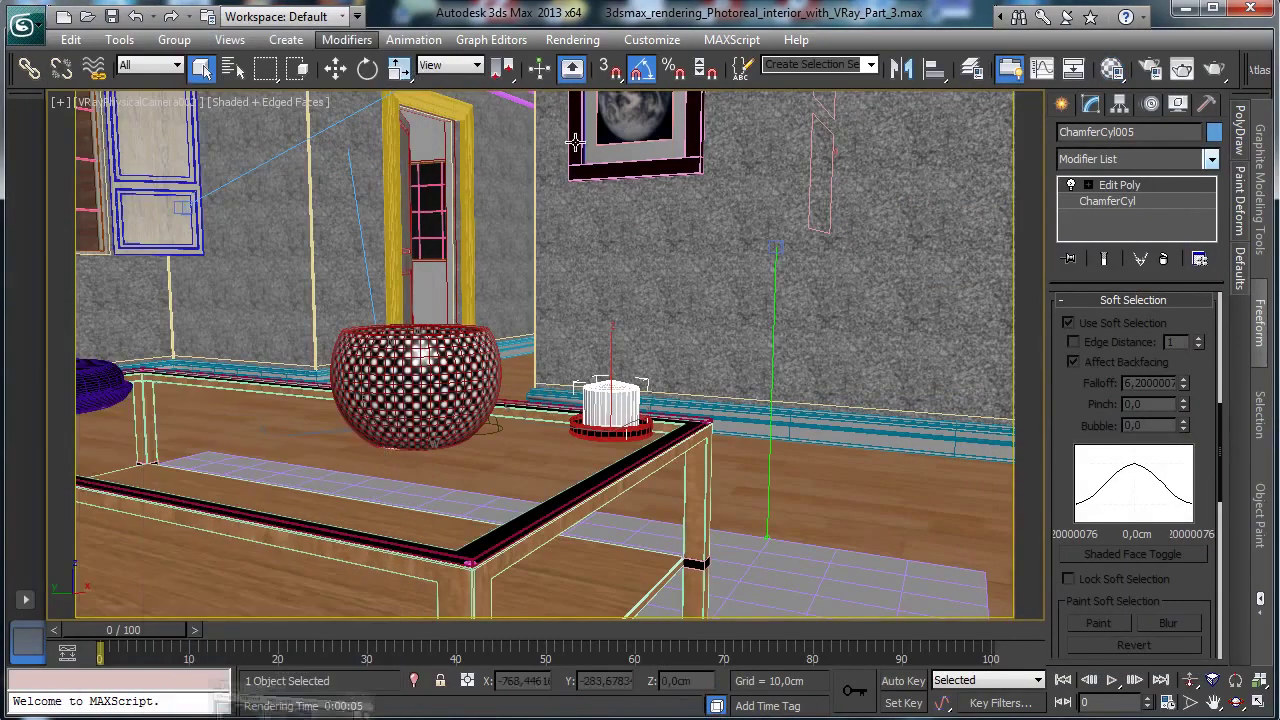
pyautogui.click(1259, 703)
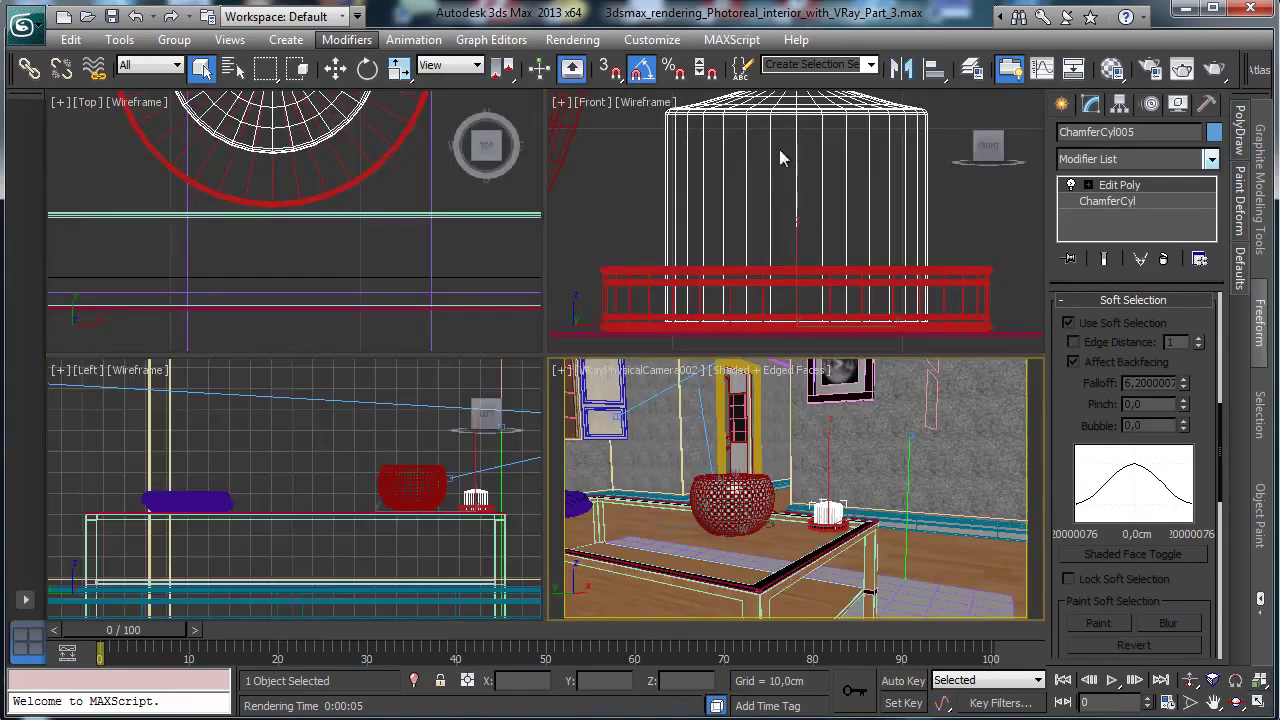
pyautogui.keyDown('ctrl'); pyautogui.click(977, 271); pyautogui.keyUp('ctrl')
pyautogui.click(1213, 703)
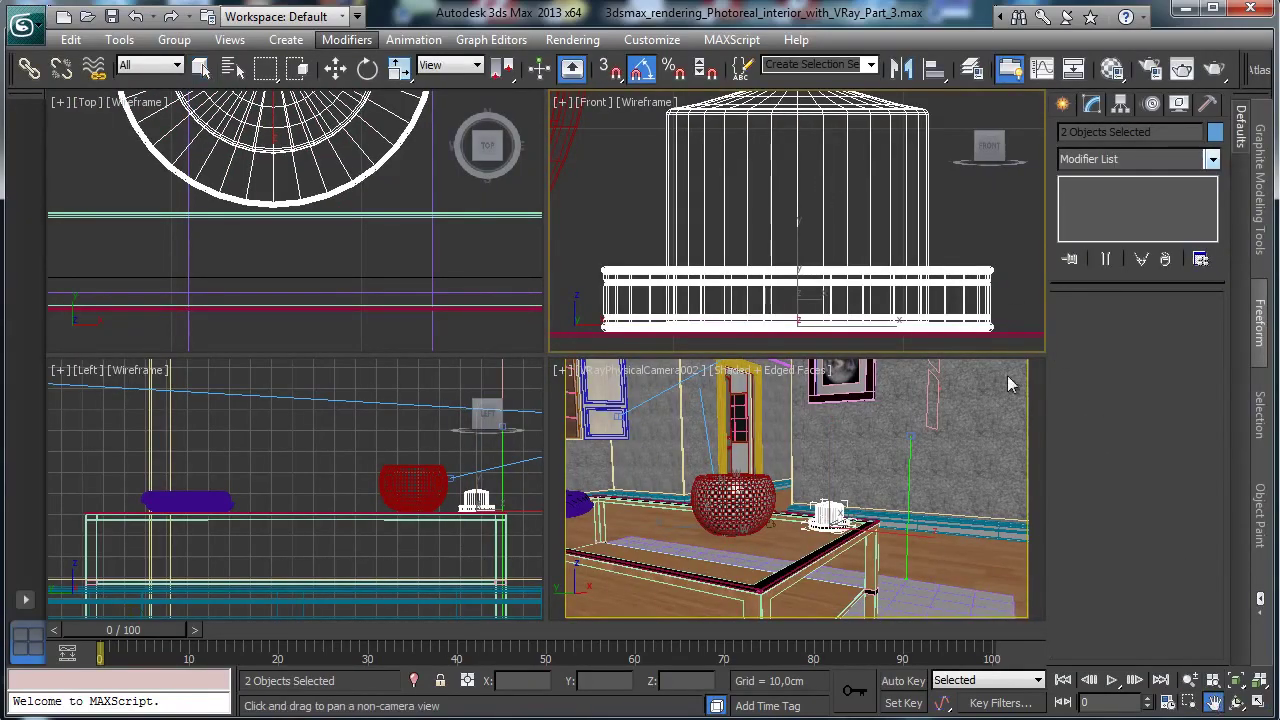
pyautogui.moveTo(826, 190); pyautogui.dragTo(803, 277)
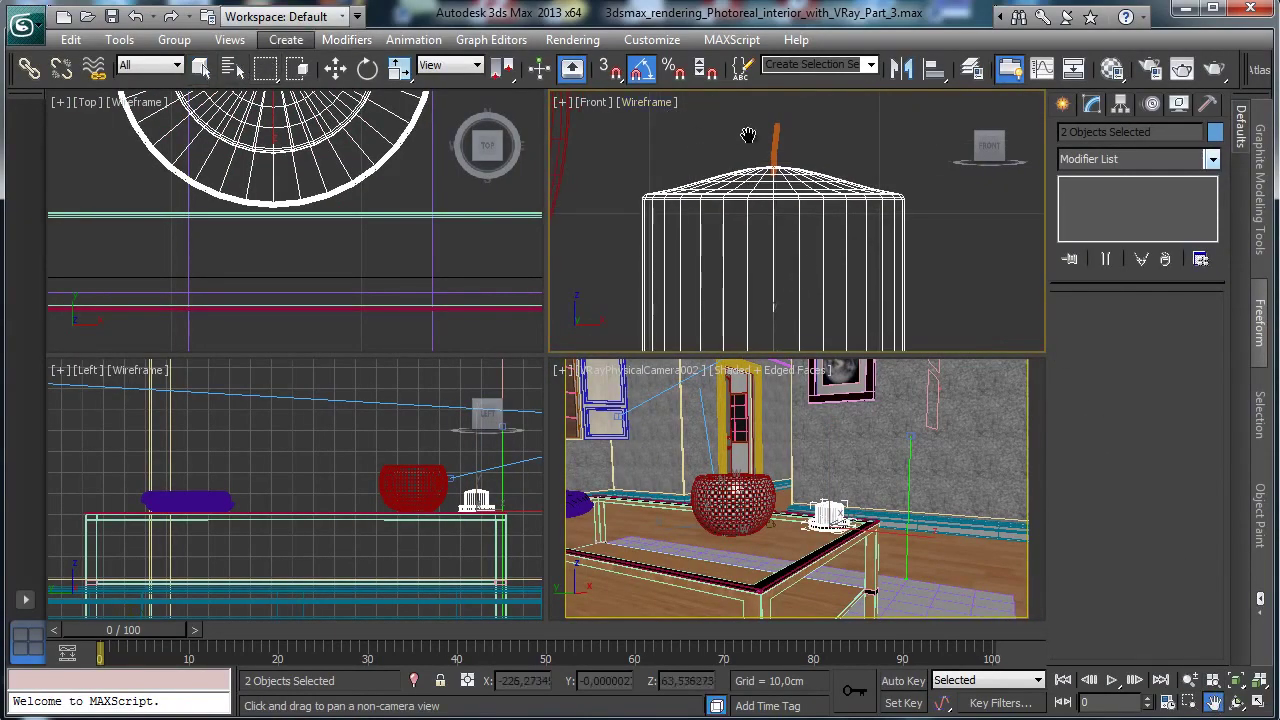
pyautogui.press('q')
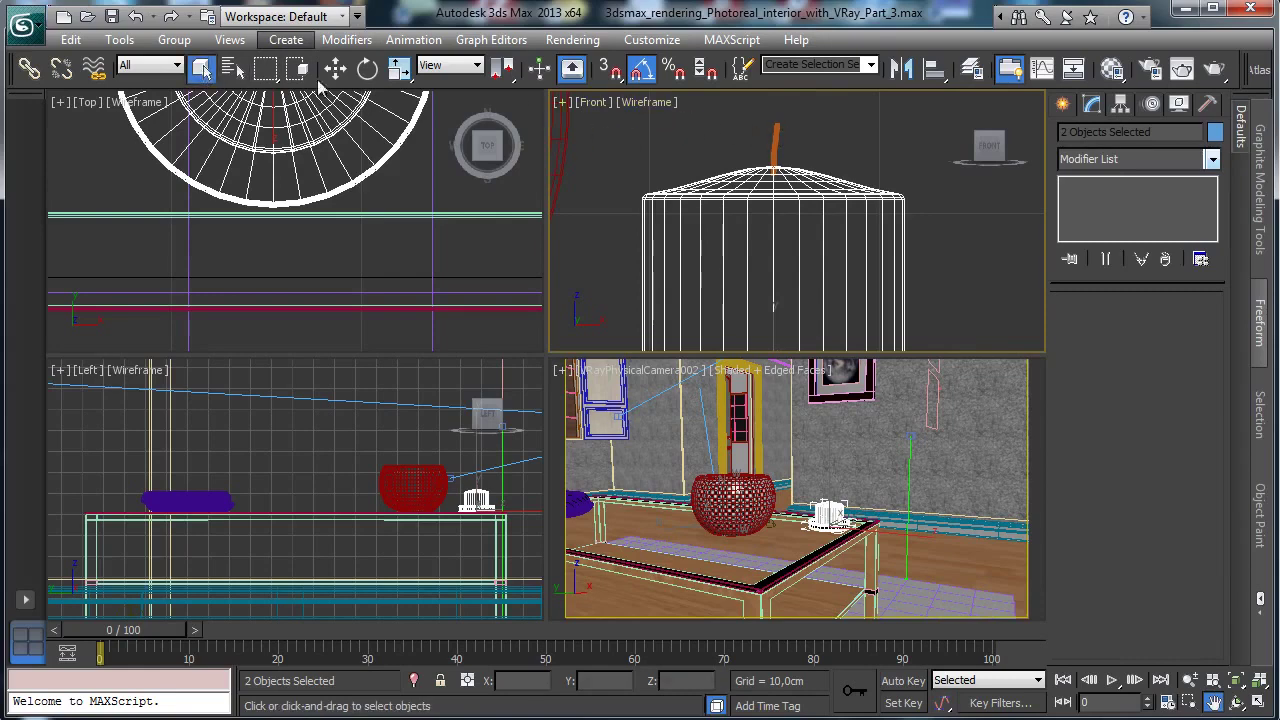
pyautogui.keyDown('ctrl'); pyautogui.click(780, 141); pyautogui.keyUp('ctrl')
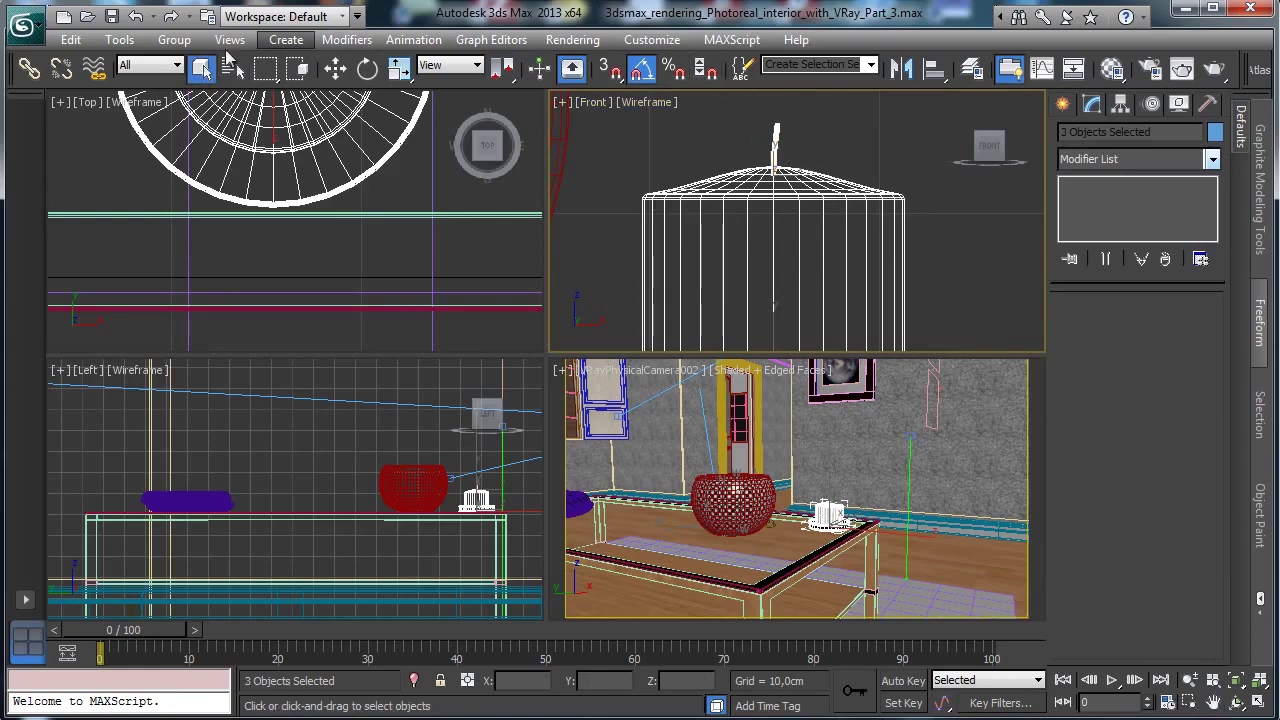
pyautogui.click(174, 39)
pyautogui.click(205, 60)
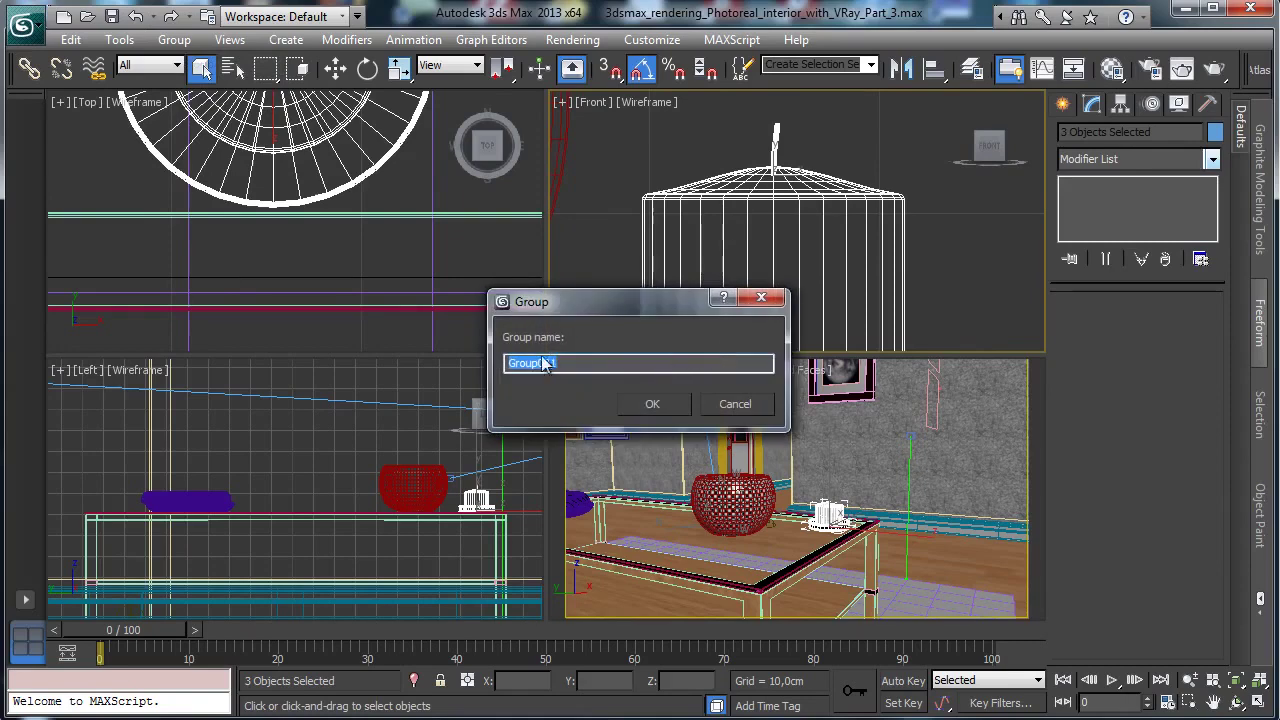
pyautogui.write('Candle 1')
pyautogui.press('Return')
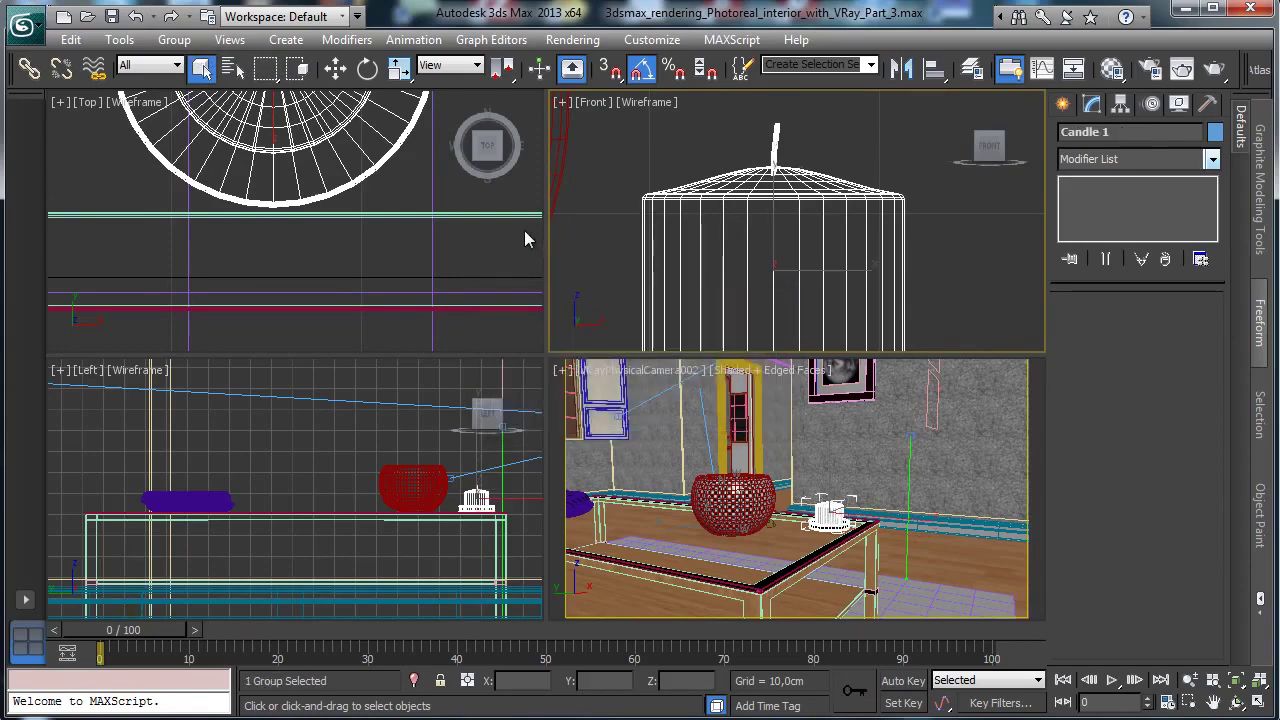
# Zoom out the Top view and nudge the Candle 1 group slightly up-right.
pyautogui.rightClick(313, 205)
pyautogui.click(1189, 680)
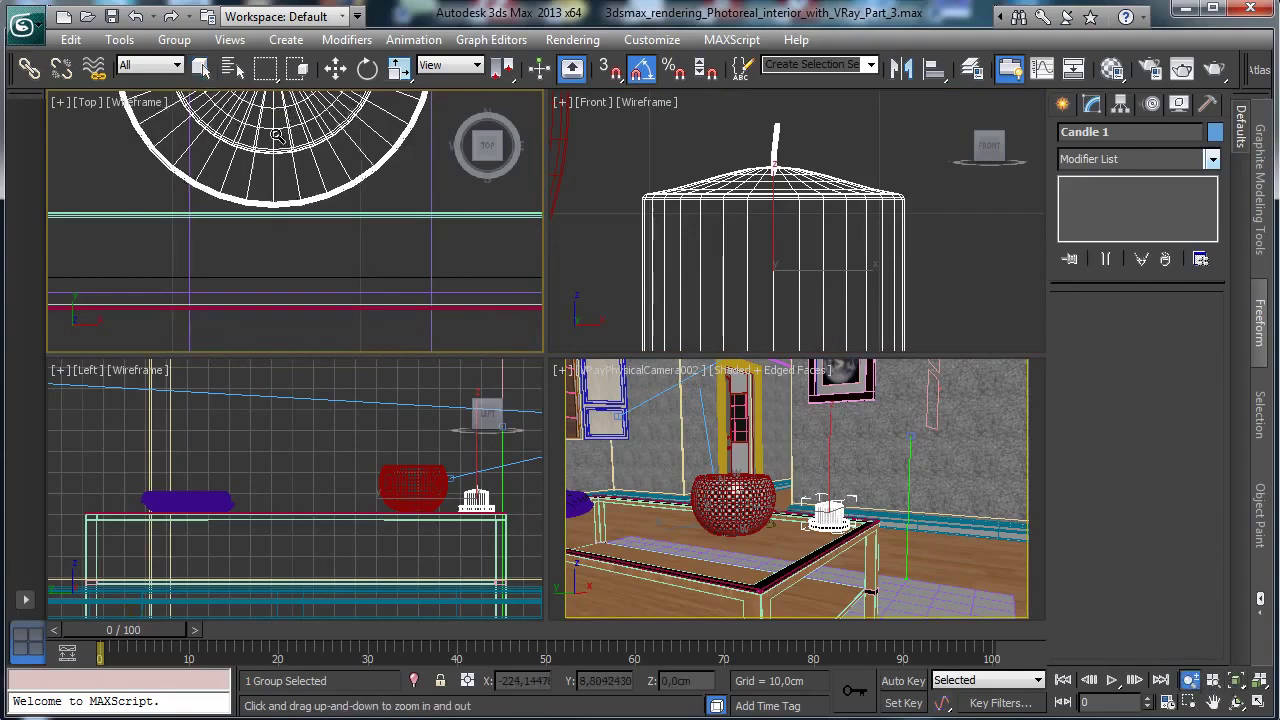
pyautogui.moveTo(276, 135); pyautogui.dragTo(327, 173)
pyautogui.press('w')
pyautogui.rightClick(895, 487)
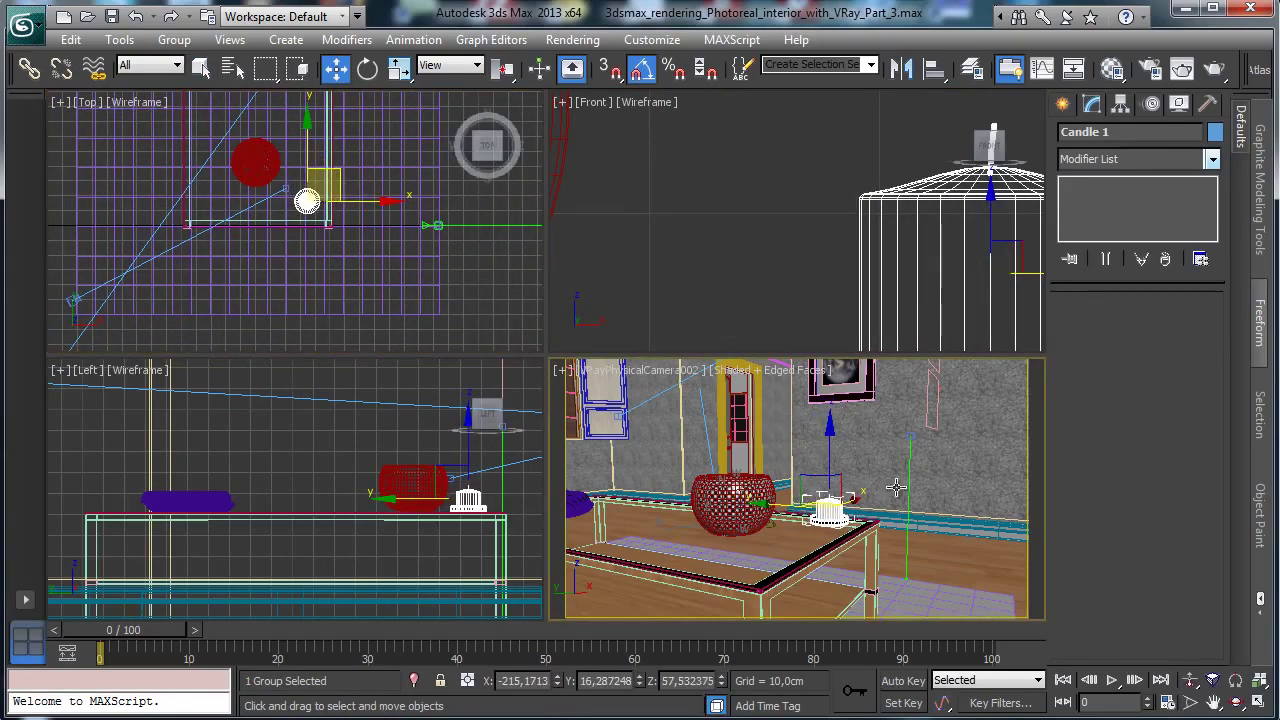
pyautogui.click(343, 177)
pyautogui.click(321, 181)
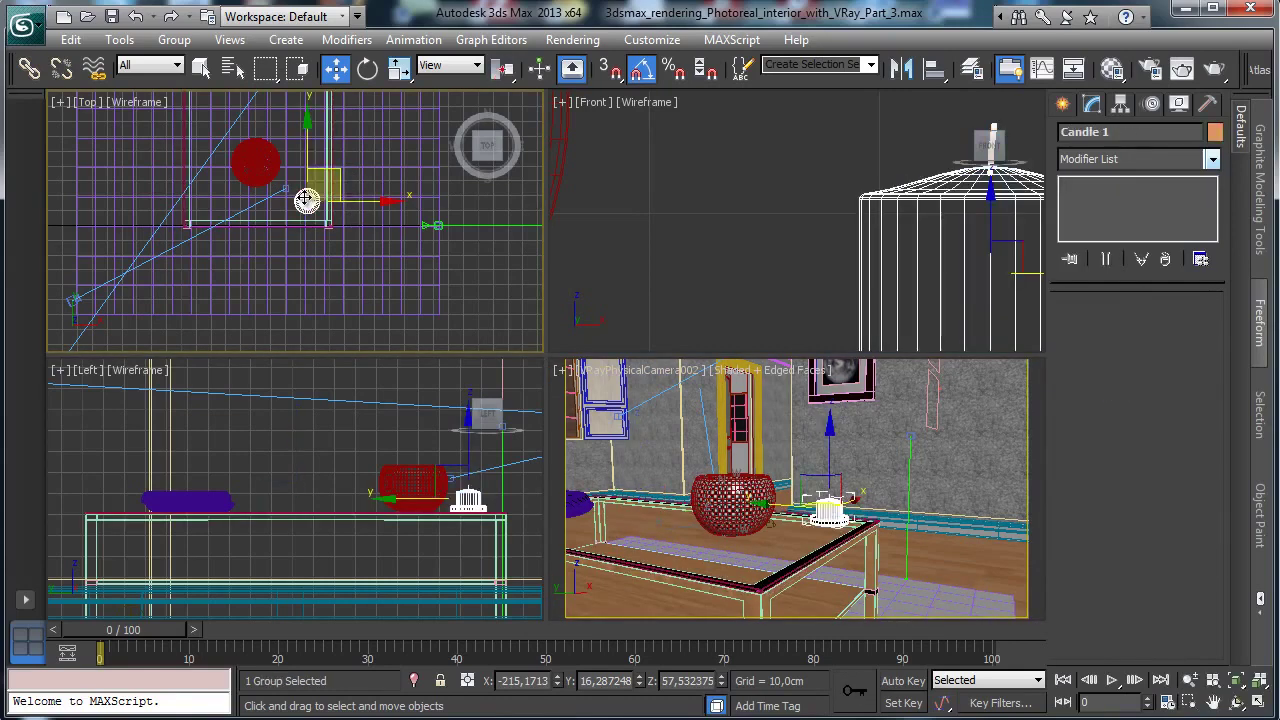
# Copy the candle group as Candle 002 and open it for editing.
pyautogui.moveTo(321, 181)
pyautogui.keyDown('shift'); pyautogui.mouseDown()
pyautogui.moveTo(286, 191)
pyautogui.moveTo(234, 178)
pyautogui.moveTo(244, 167)
pyautogui.mouseUp(); pyautogui.keyUp('shift')
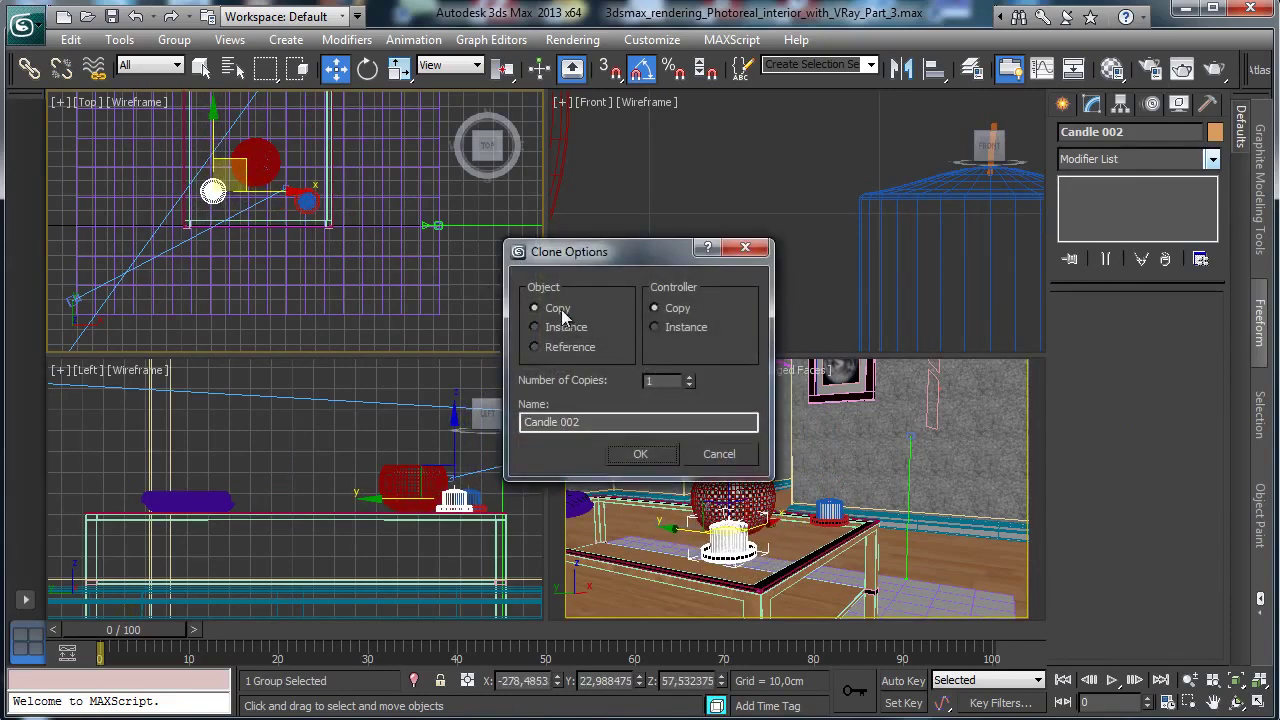
pyautogui.click(641, 454)
pyautogui.click(174, 39)
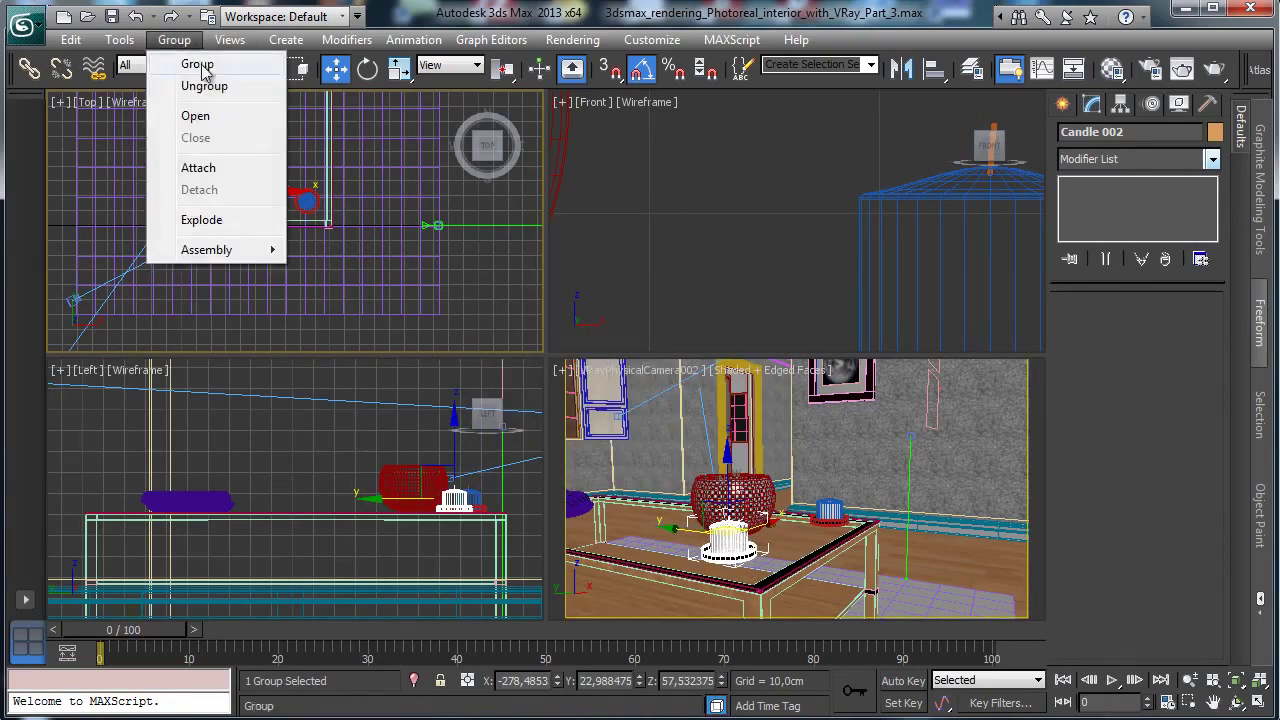
pyautogui.click(196, 77)
pyautogui.click(226, 108)
pyautogui.click(945, 572)
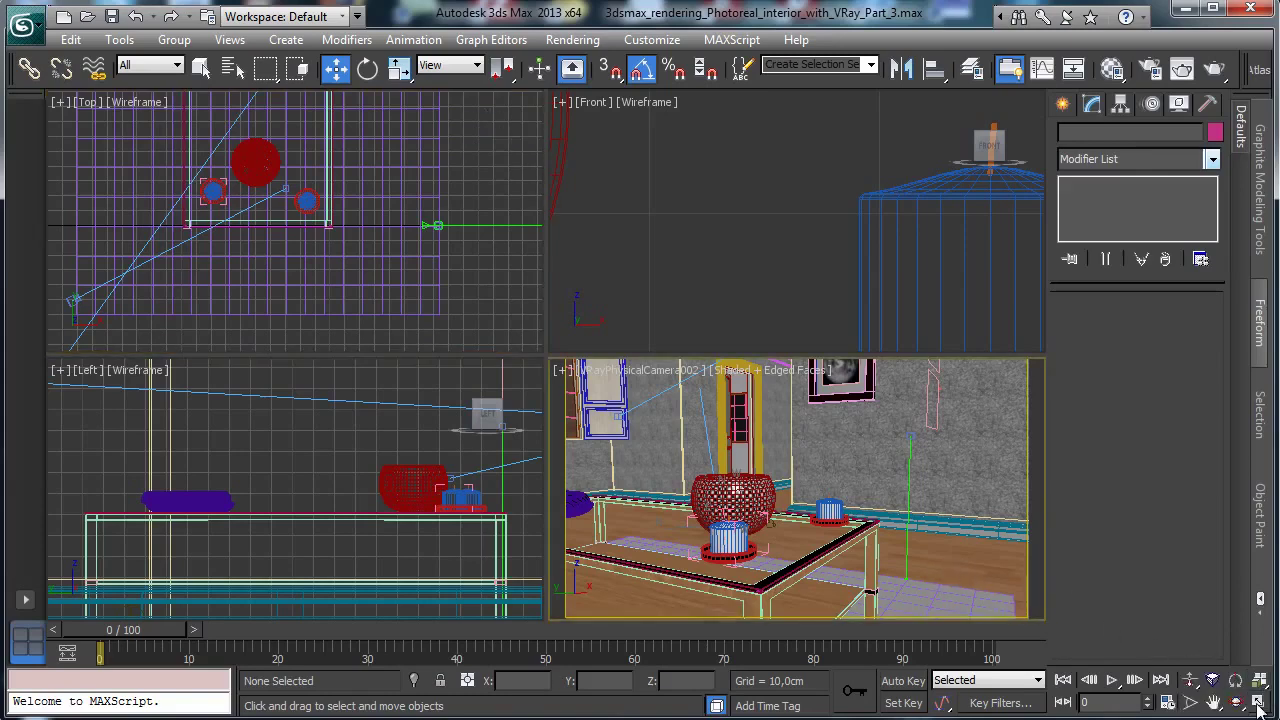
# In a maximized perspective view, increase the front candle's ChamferCyl height.
pyautogui.click(1259, 703)
pyautogui.moveTo(371, 443); pyautogui.dragTo(397, 440)
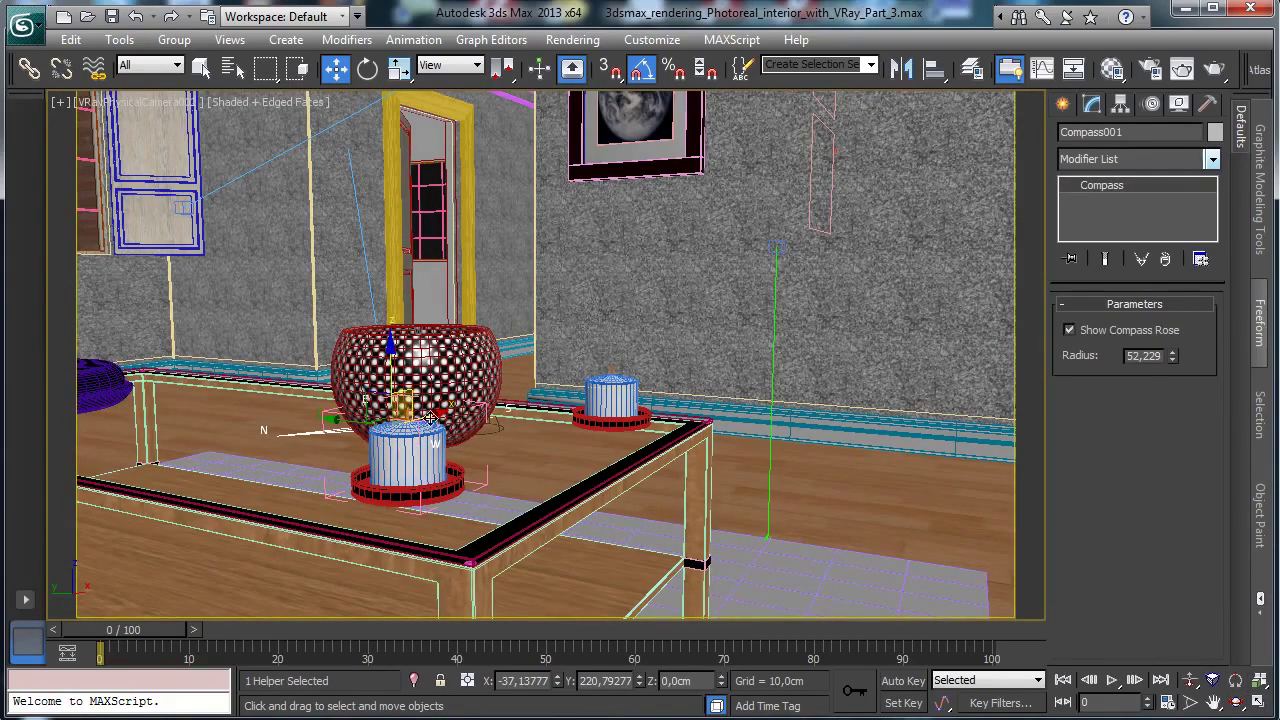
pyautogui.click(140, 112)
pyautogui.click(209, 177)
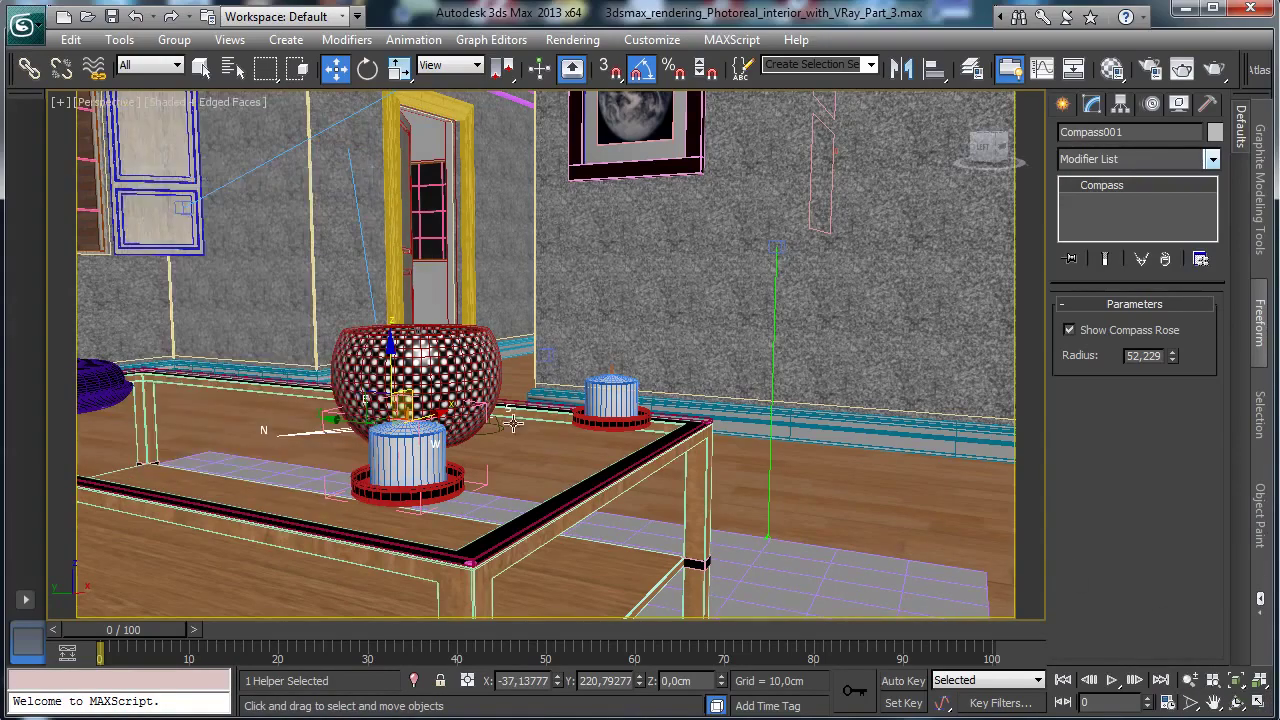
pyautogui.click(395, 450)
pyautogui.press('z')
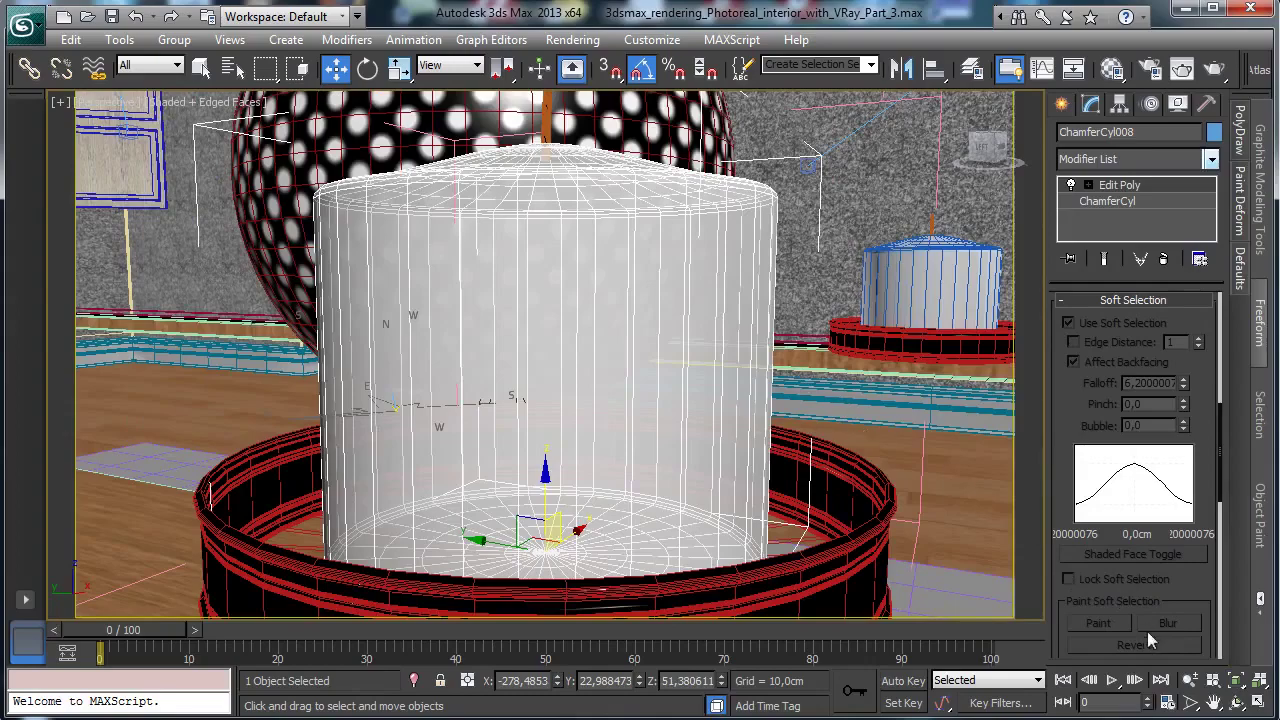
pyautogui.click(1190, 680)
pyautogui.moveTo(629, 329); pyautogui.dragTo(629, 383)
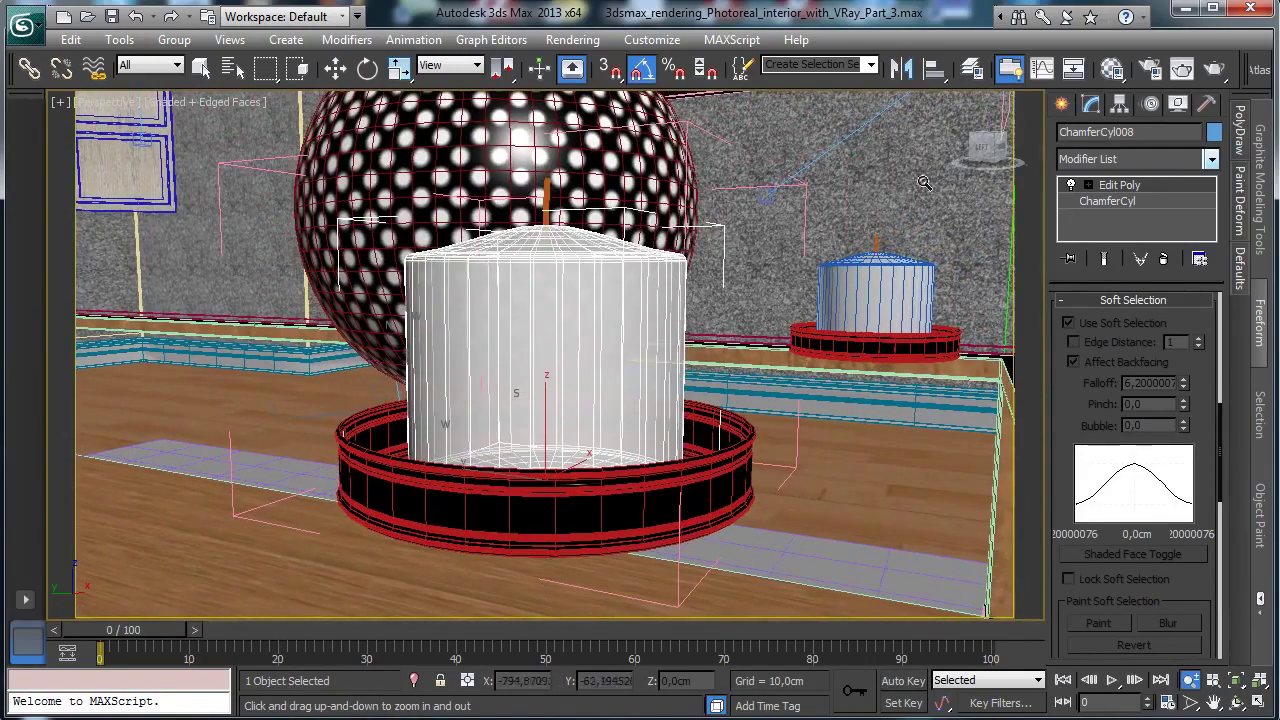
pyautogui.click(1110, 201)
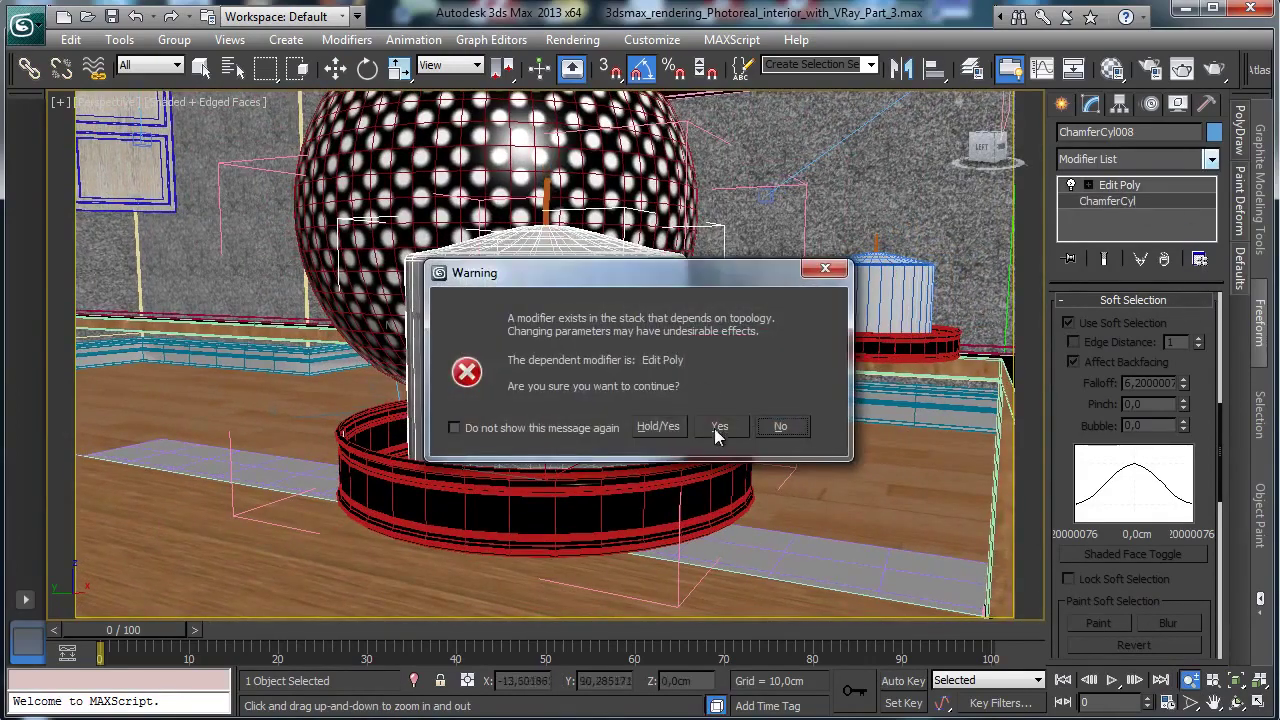
pyautogui.click(714, 428)
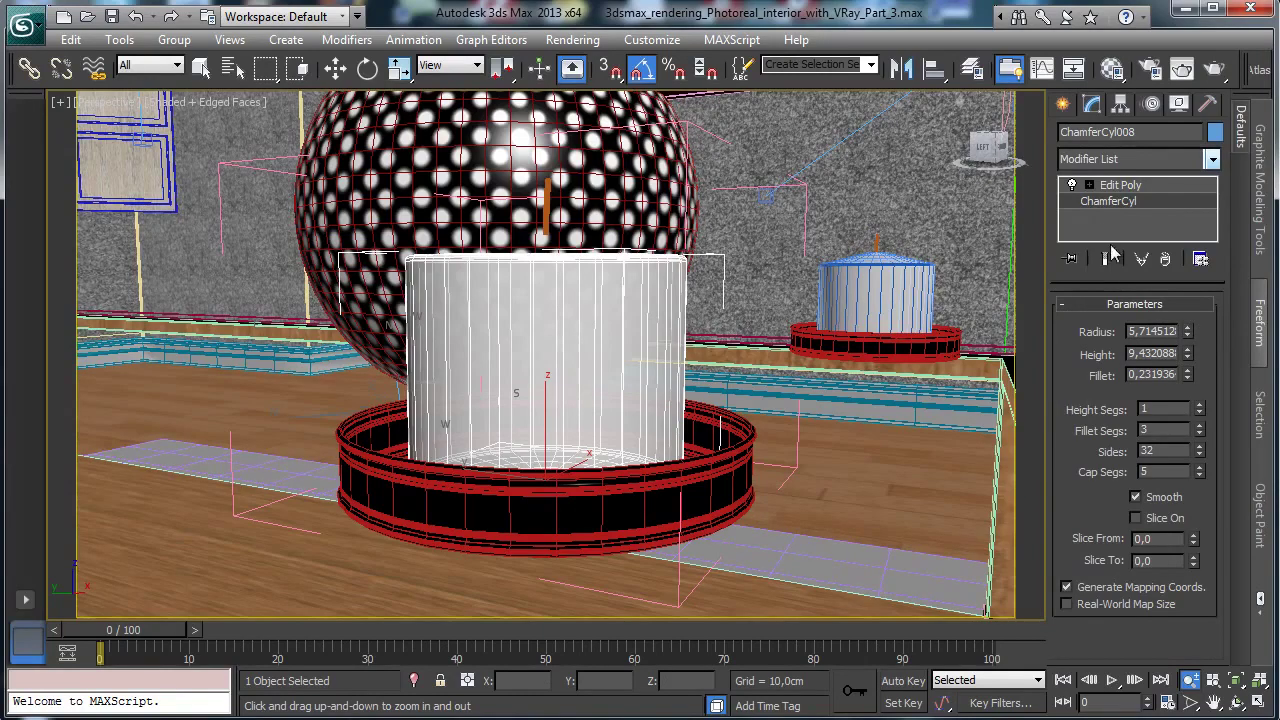
pyautogui.click(1106, 258)
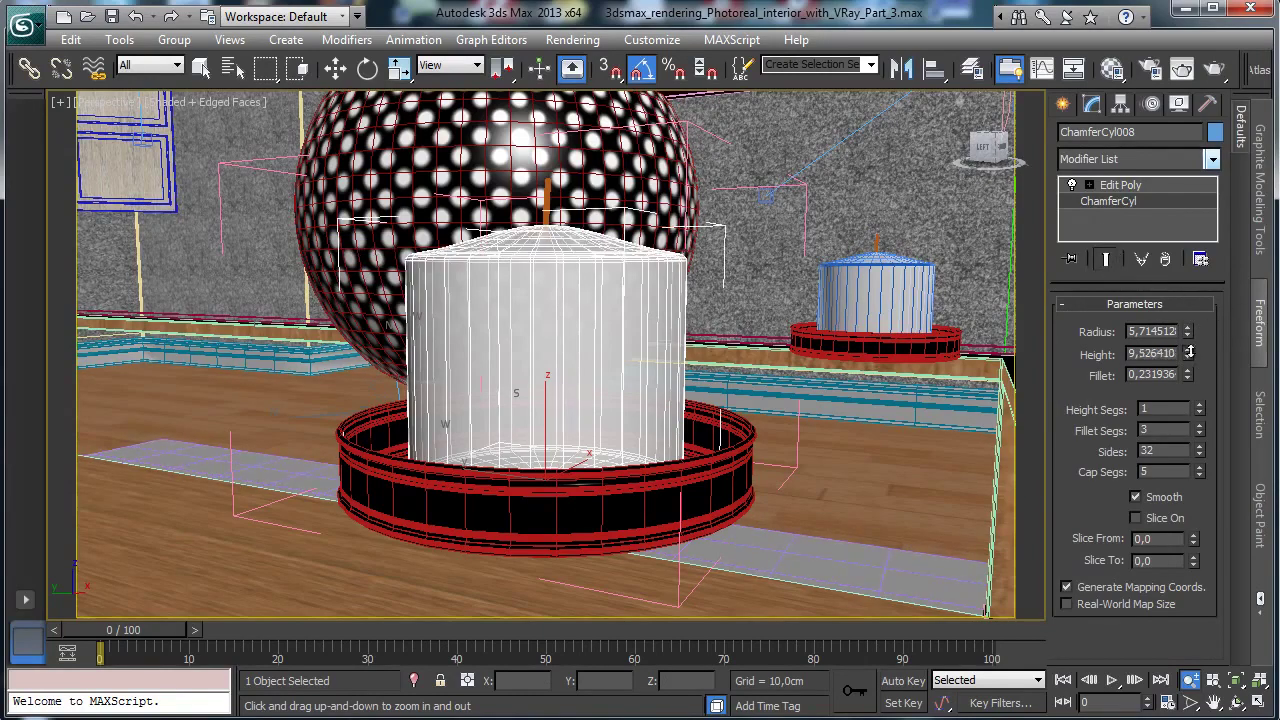
pyautogui.moveTo(1187, 353); pyautogui.dragTo(1202, 286)
# Raise the wick onto the taller candle's new top.
pyautogui.click(1213, 702)
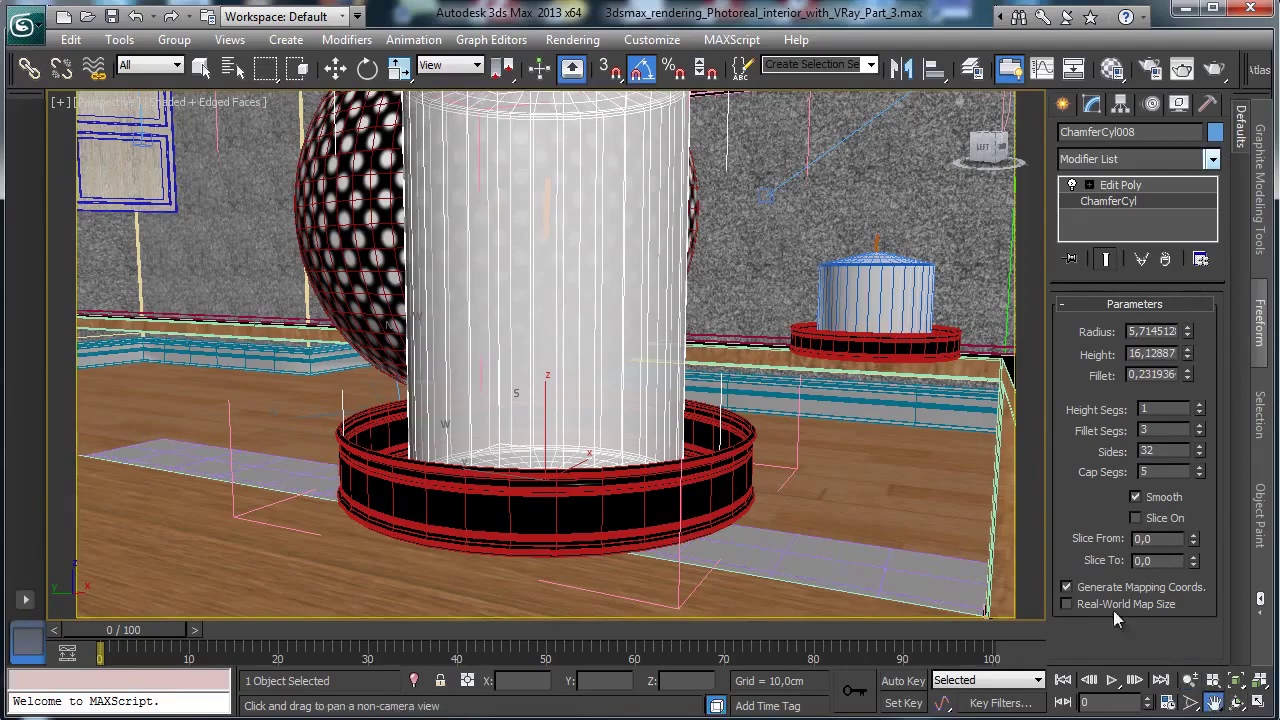
pyautogui.moveTo(960, 520); pyautogui.dragTo(1128, 615)
pyautogui.click(1238, 705)
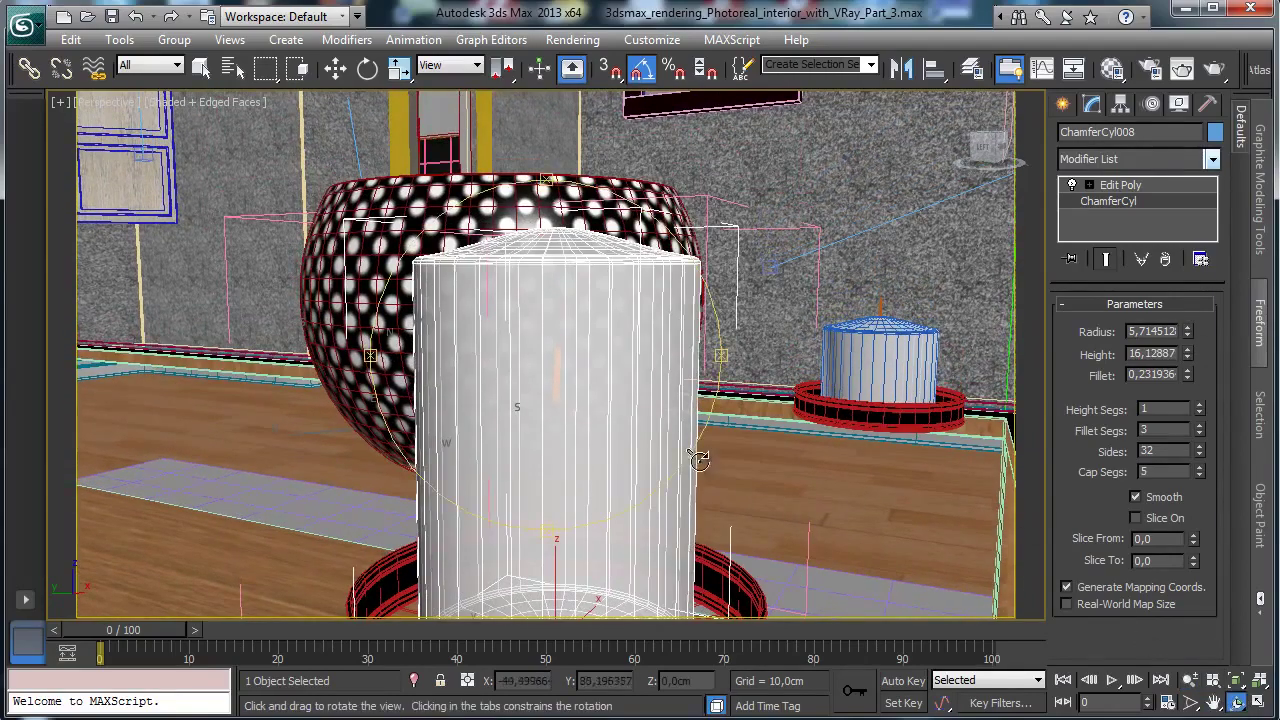
pyautogui.moveTo(692, 455); pyautogui.dragTo(670, 495)
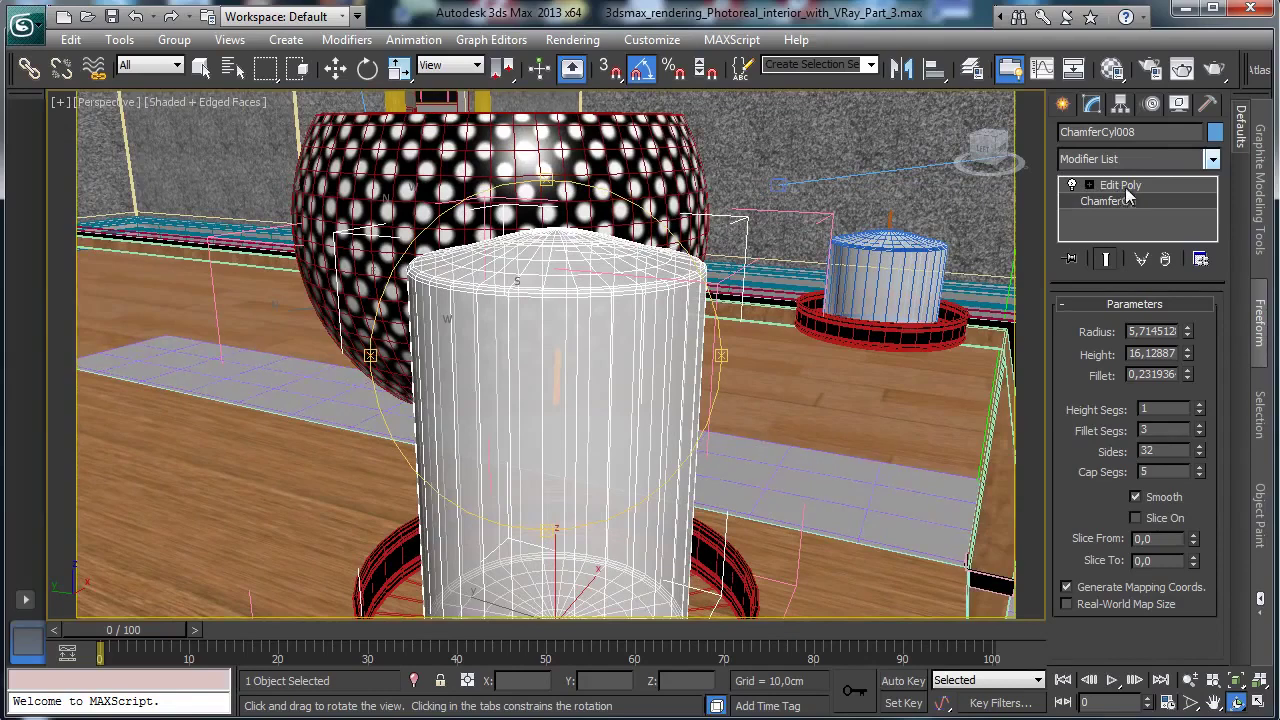
pyautogui.click(1120, 185)
pyautogui.click(200, 67)
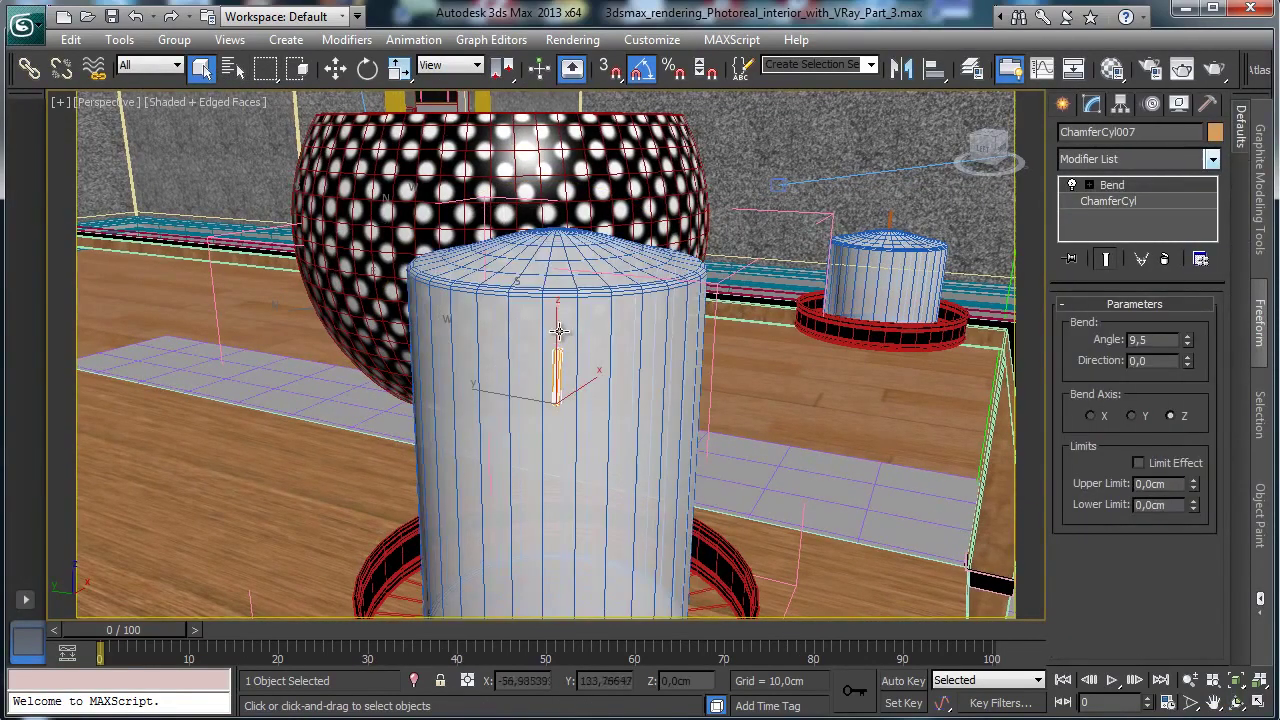
pyautogui.click(335, 67)
pyautogui.moveTo(560, 344); pyautogui.dragTo(559, 184)
# Rotate the wick, reduce its radius, set its Bend angle to 14.5 and close the group.
pyautogui.click(367, 67)
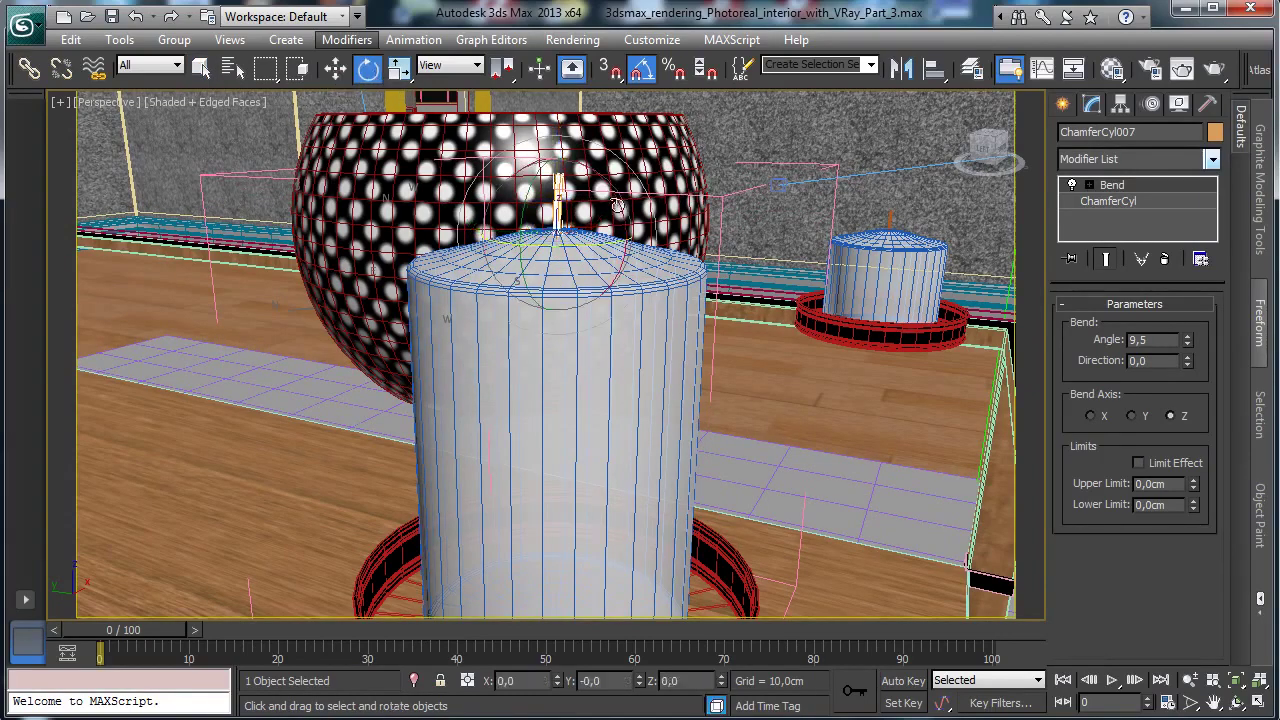
pyautogui.moveTo(549, 247); pyautogui.dragTo(640, 252)
pyautogui.click(1116, 203)
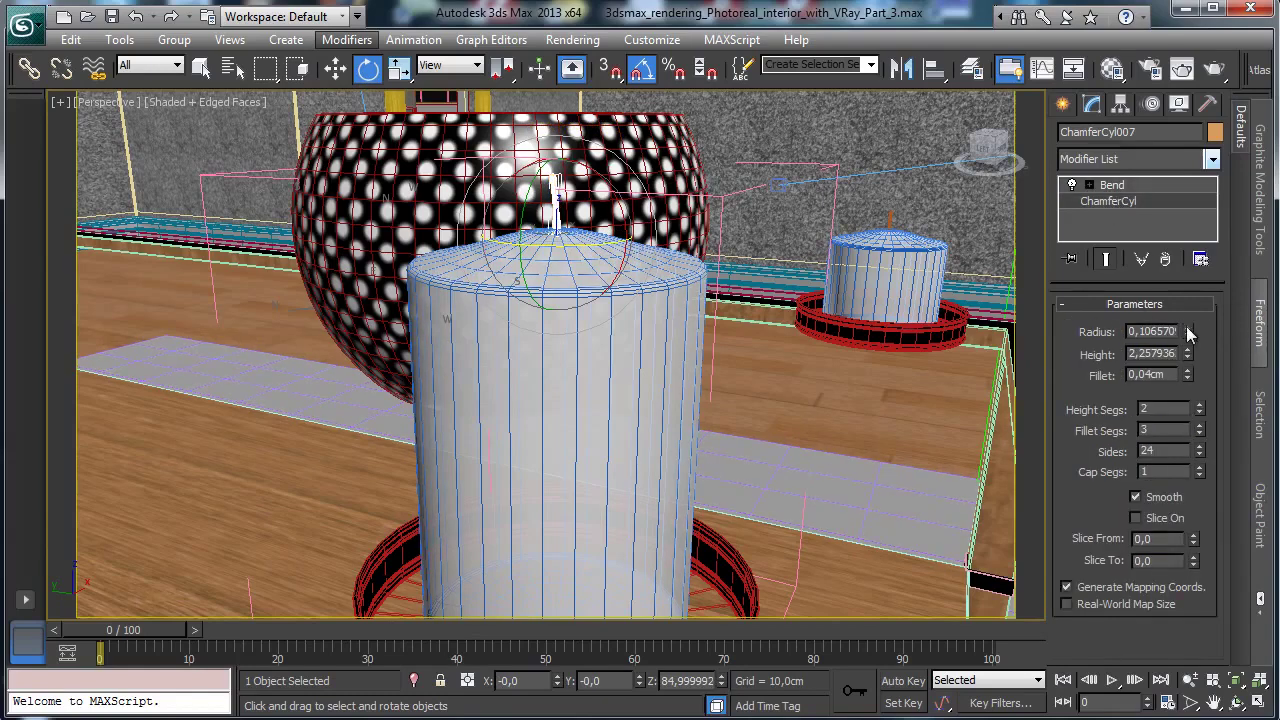
pyautogui.moveTo(1190, 337)
pyautogui.mouseDown()
pyautogui.moveTo(1198, 345)
pyautogui.moveTo(1180, 320)
pyautogui.moveTo(1189, 328)
pyautogui.mouseUp()
pyautogui.click(1122, 184)
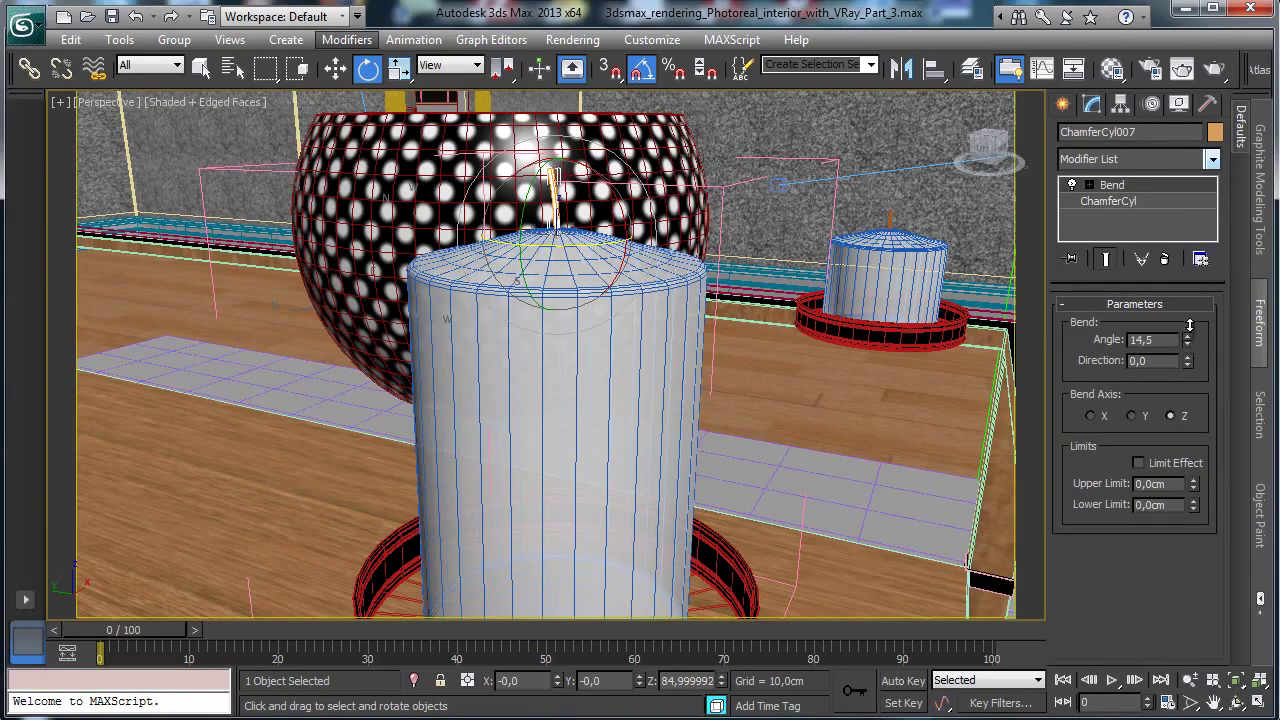
pyautogui.click(174, 39)
pyautogui.click(196, 138)
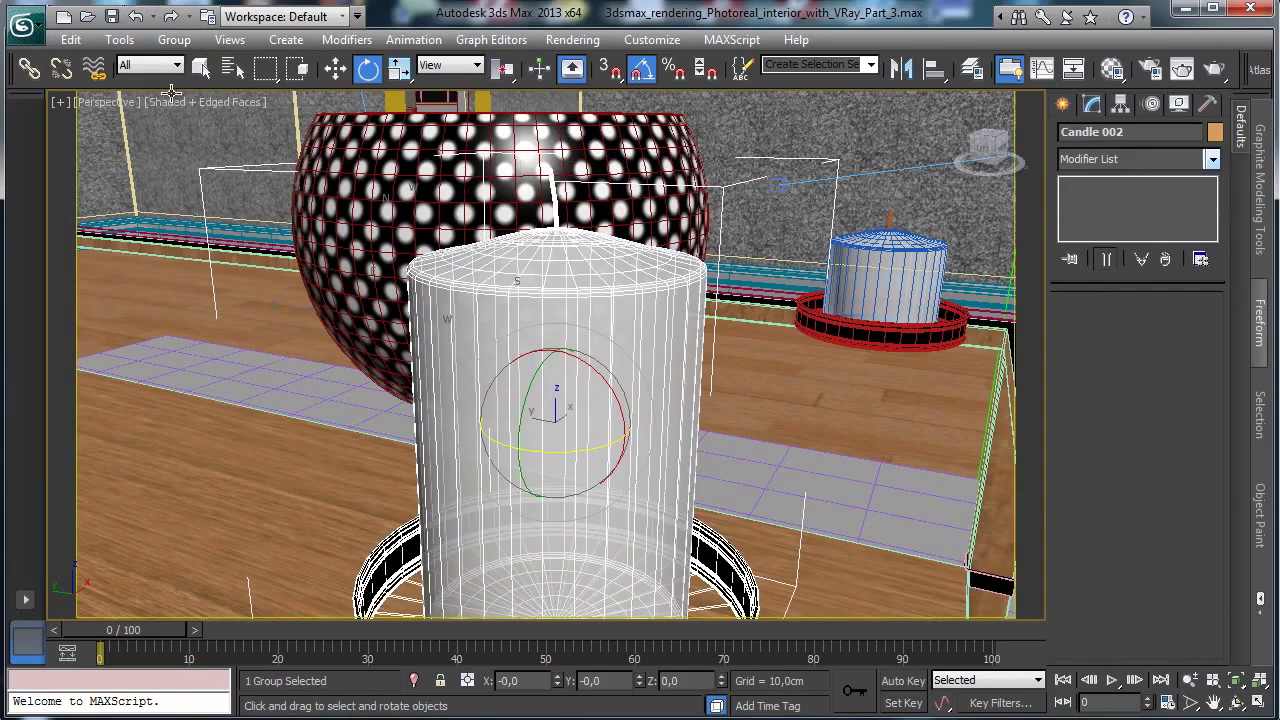
# Return to the V-Ray camera view, open the Candle 002 group and select the front candle body.
pyautogui.click(104, 104)
pyautogui.moveTo(157, 126)
pyautogui.click(420, 143)
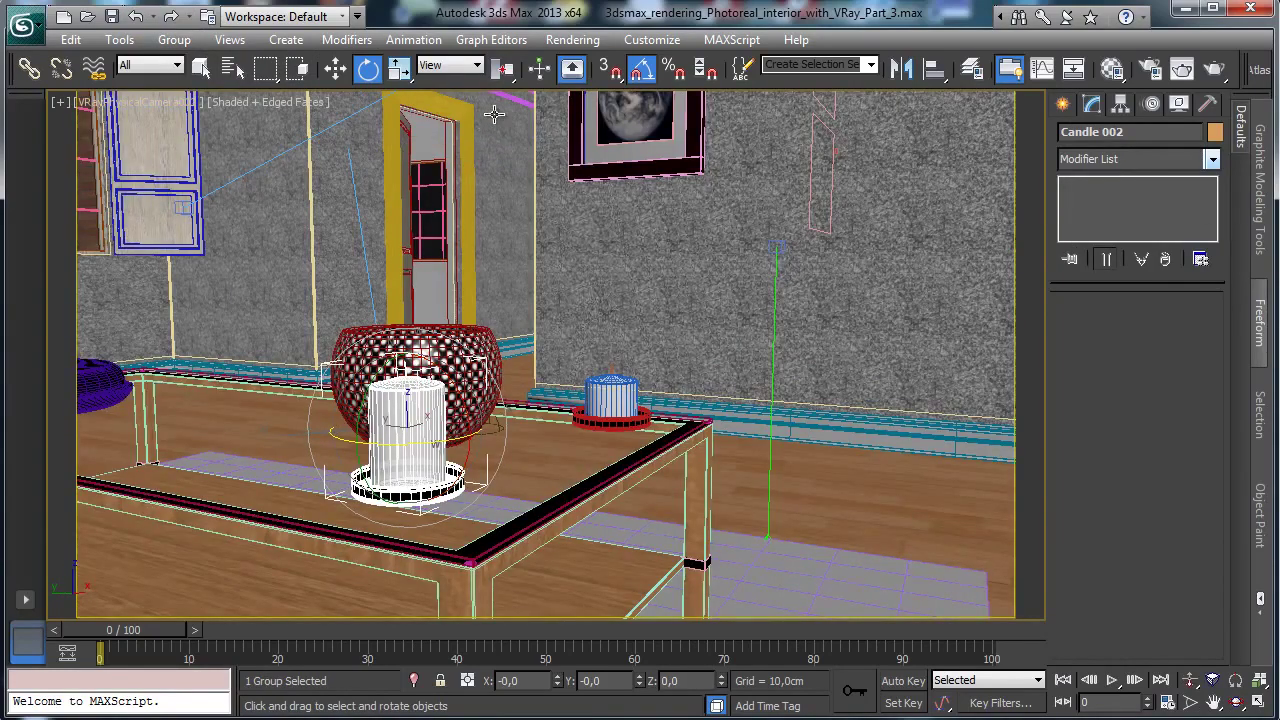
pyautogui.click(200, 67)
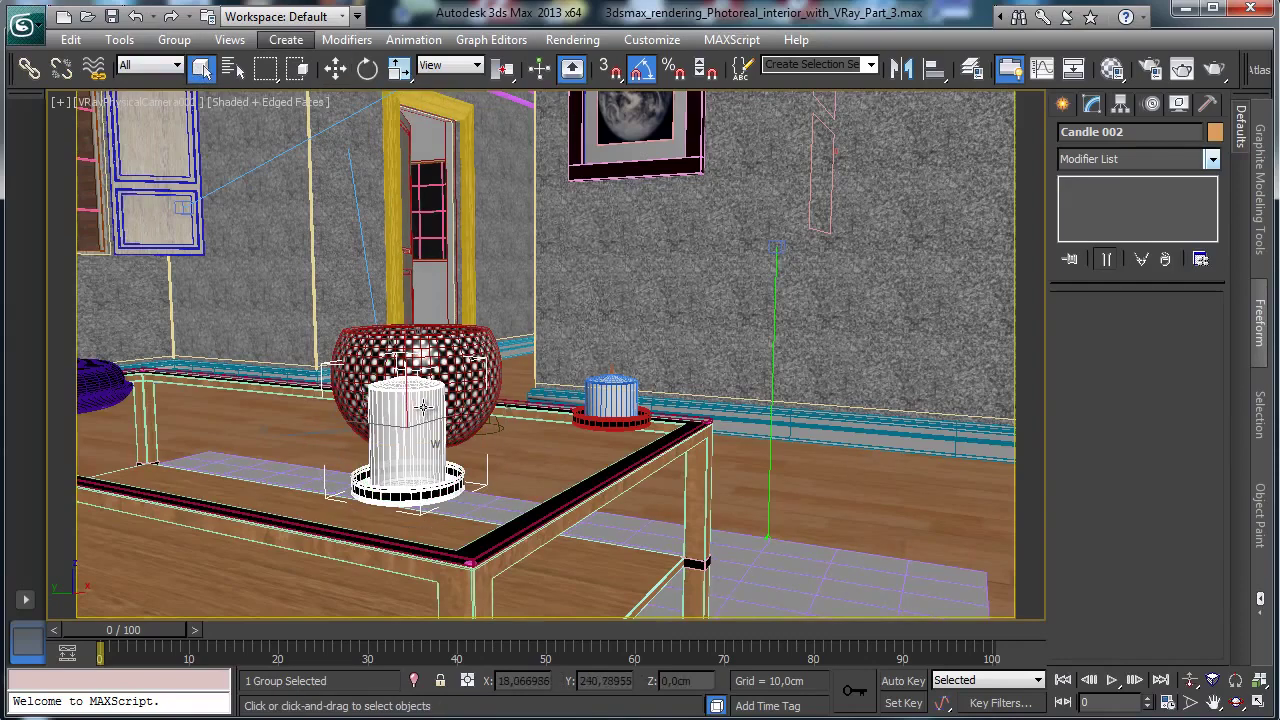
pyautogui.click(174, 39)
pyautogui.click(204, 92)
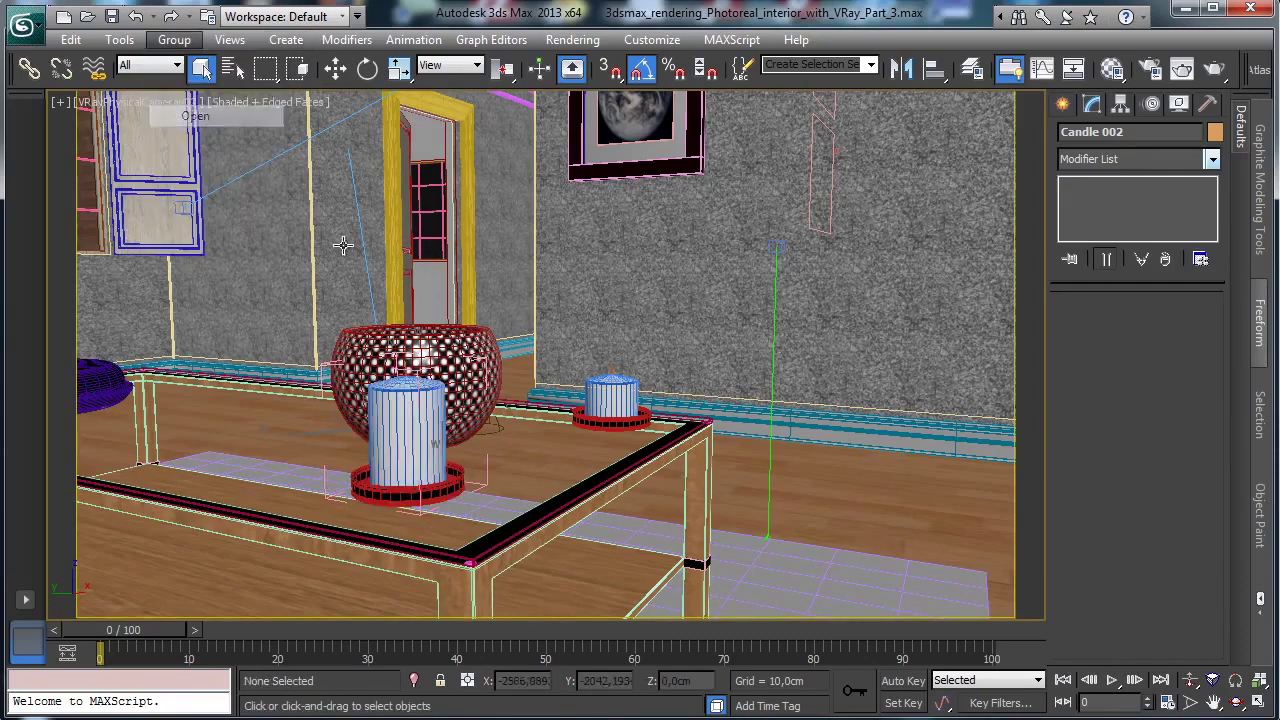
pyautogui.click(396, 408)
# Lower the candle body's ChamferCyl radius to about 4.17 and close the group.
pyautogui.click(1108, 201)
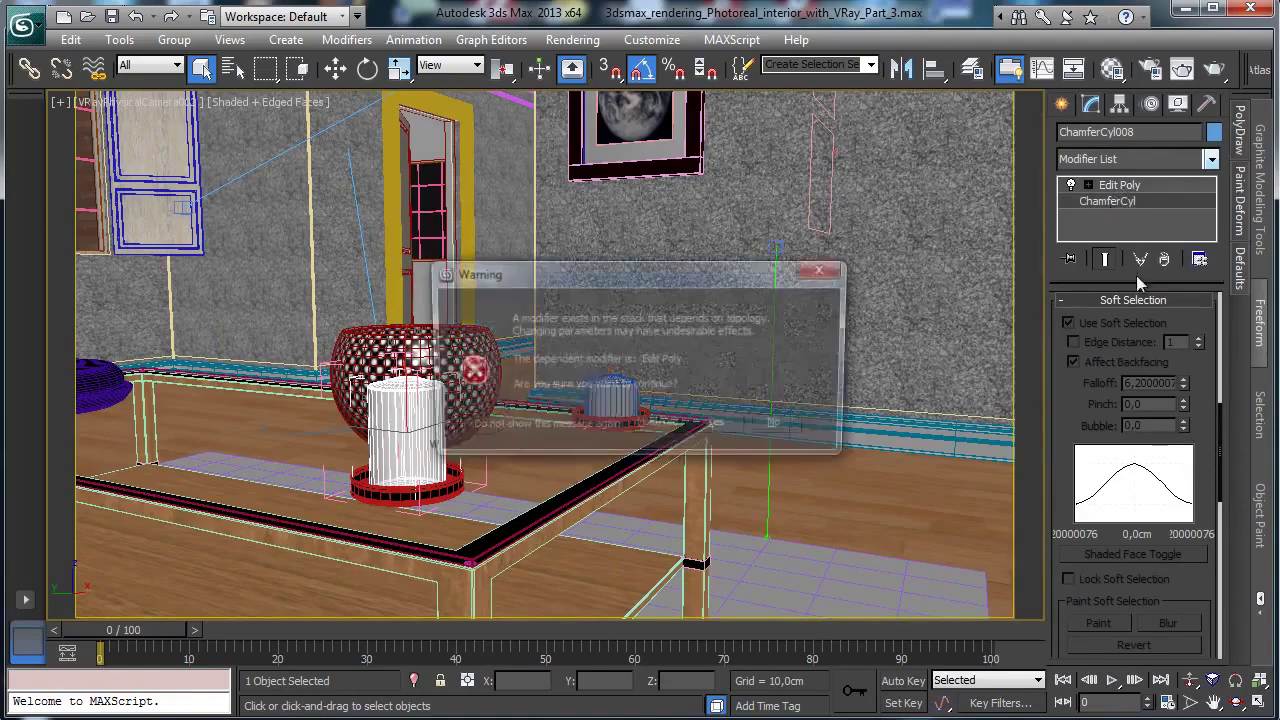
pyautogui.click(724, 422)
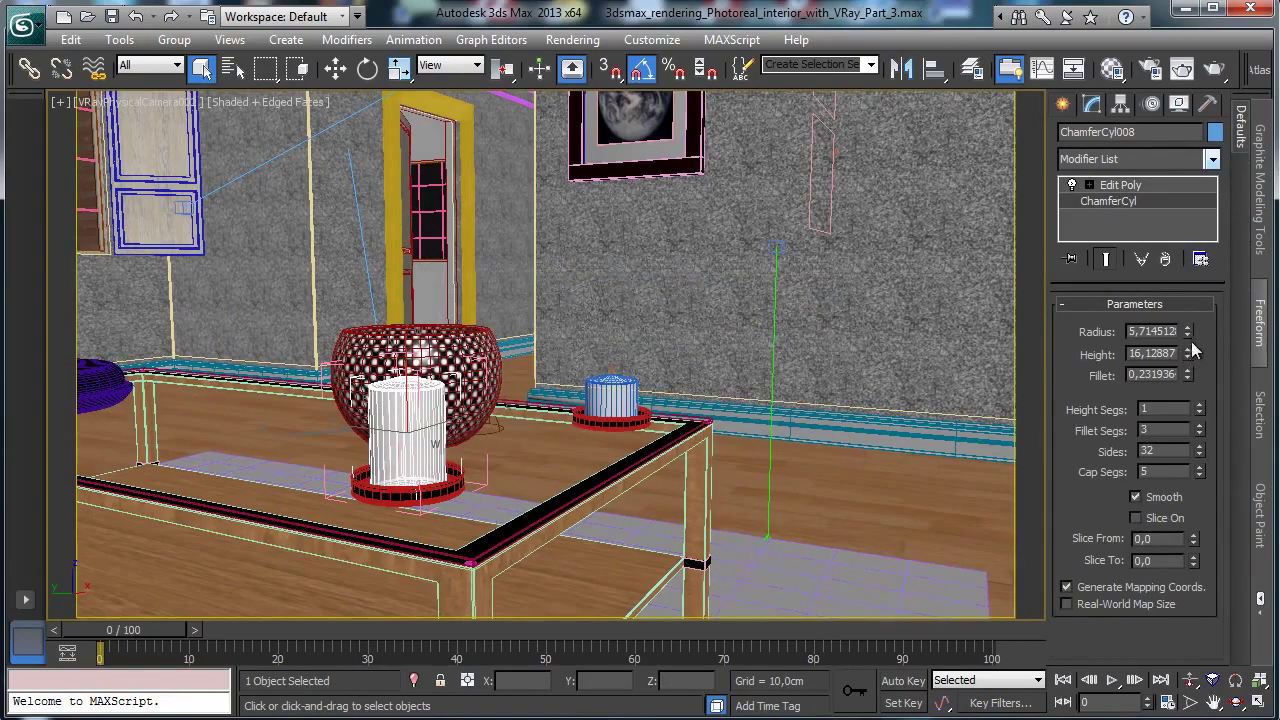
pyautogui.moveTo(1190, 334); pyautogui.dragTo(1190, 353)
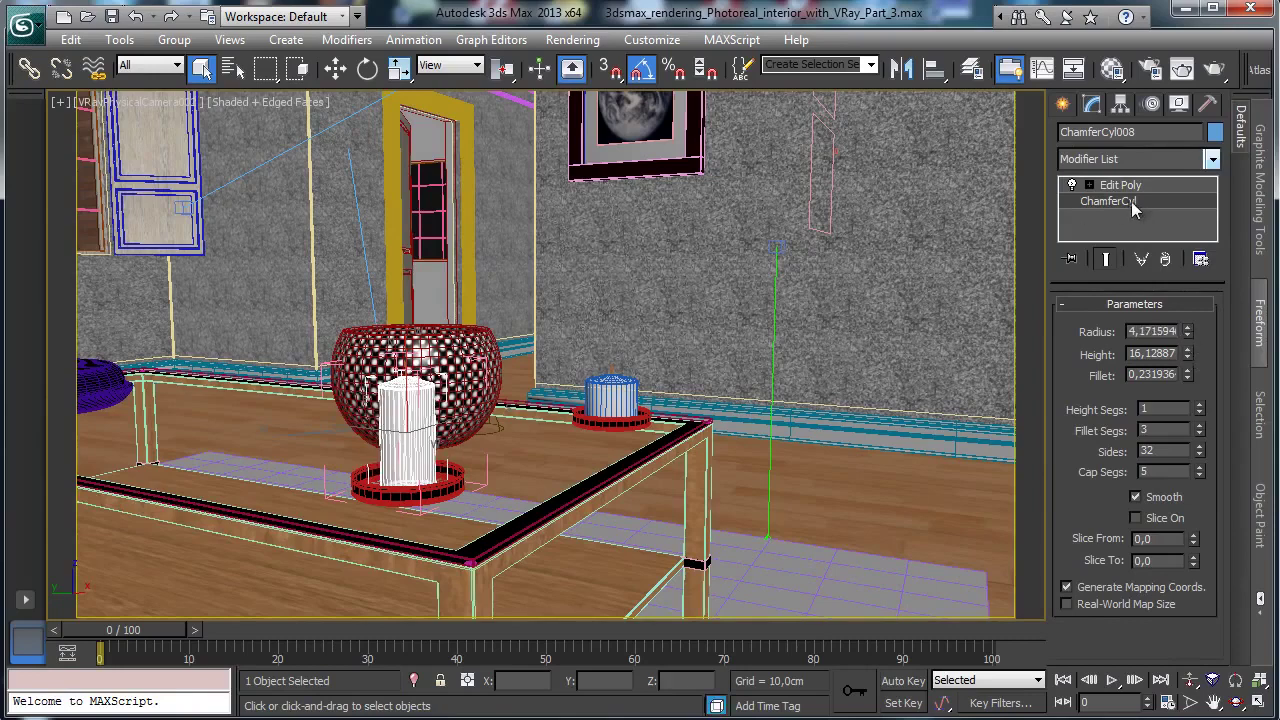
pyautogui.click(1120, 186)
pyautogui.click(174, 39)
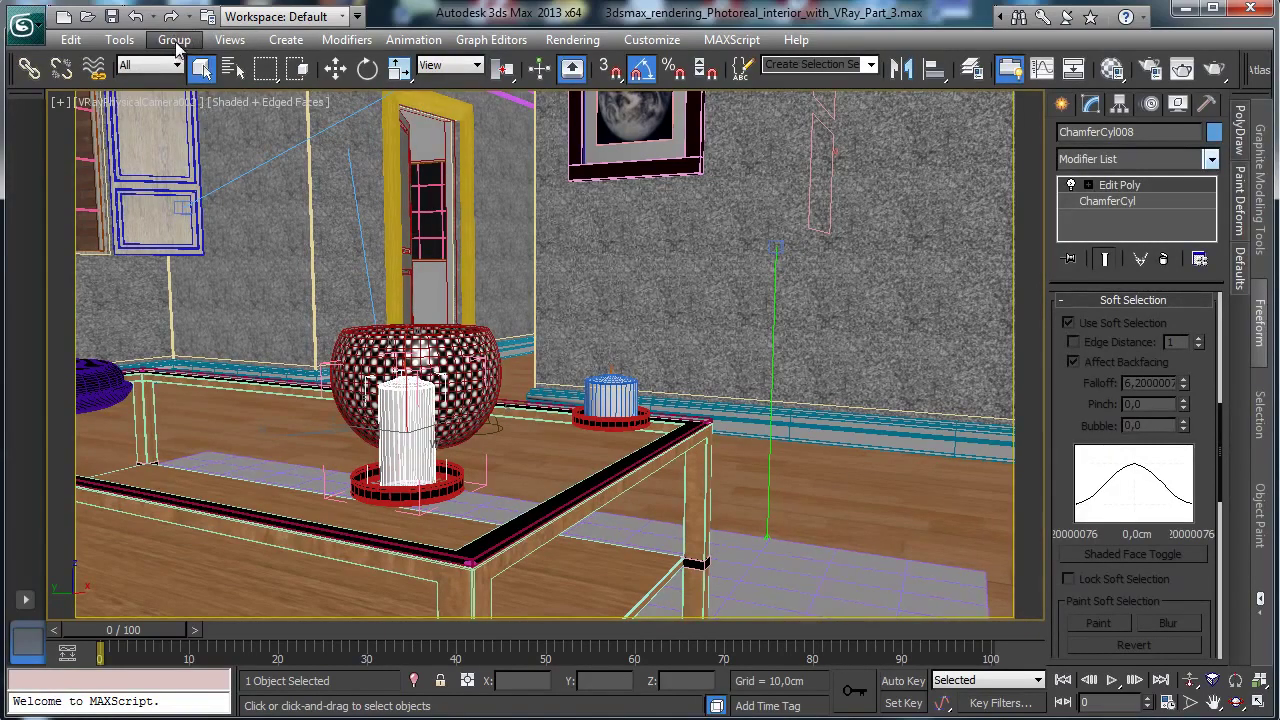
pyautogui.click(196, 137)
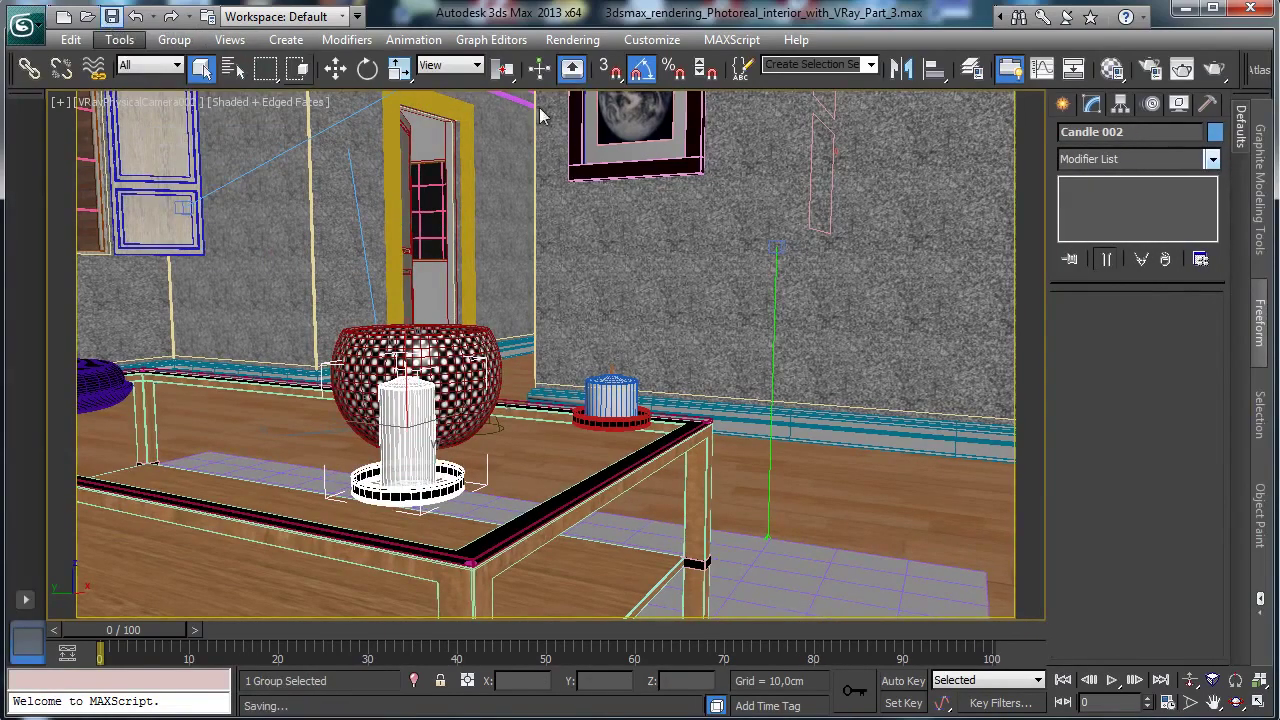
# Bring up the V-Ray frame buffer (Shift+Q) and render a region around the candles and table.
pyautogui.click(1183, 70)
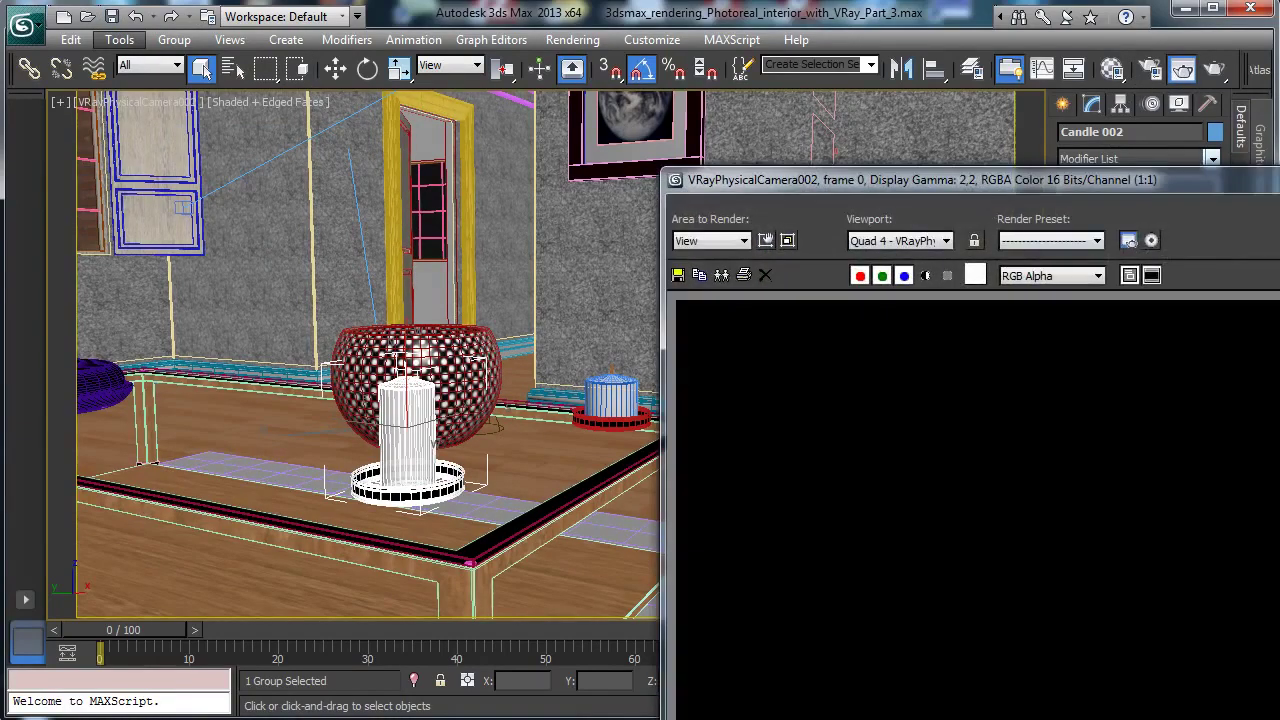
pyautogui.click(1183, 70)
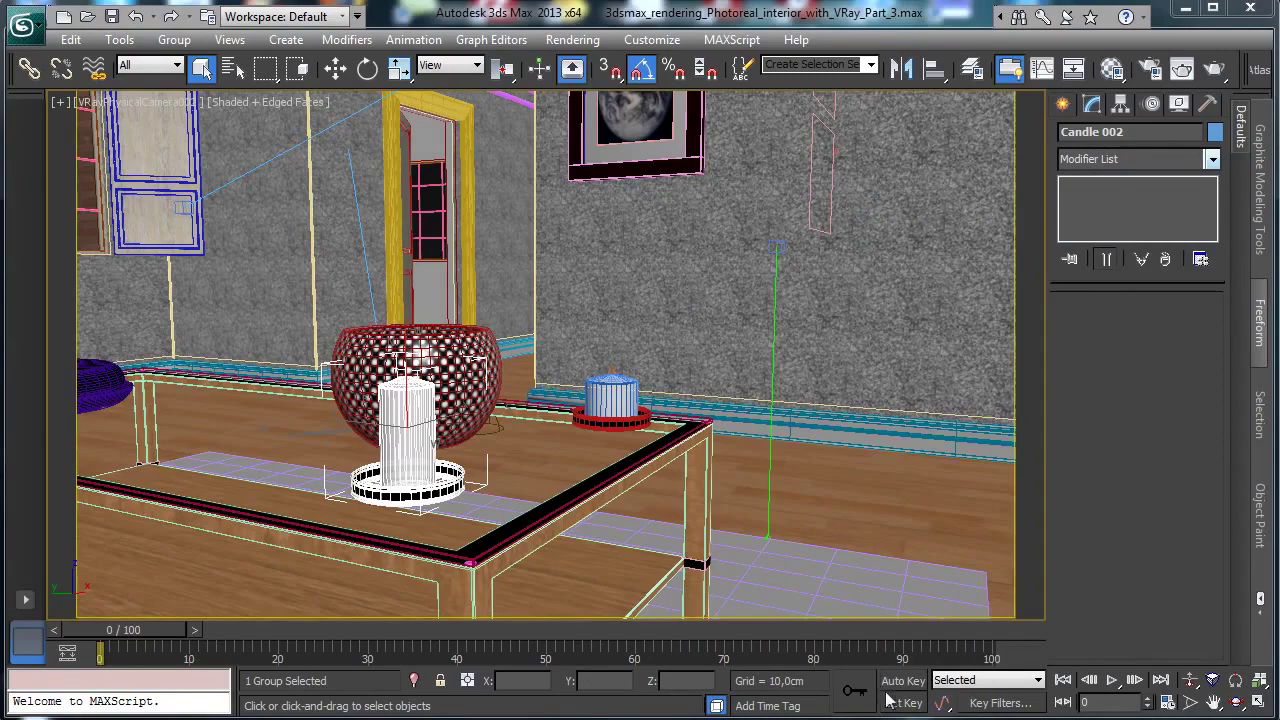
pyautogui.hotkey('shift', 'q')
pyautogui.moveTo(713, 78); pyautogui.dragTo(733, 47)
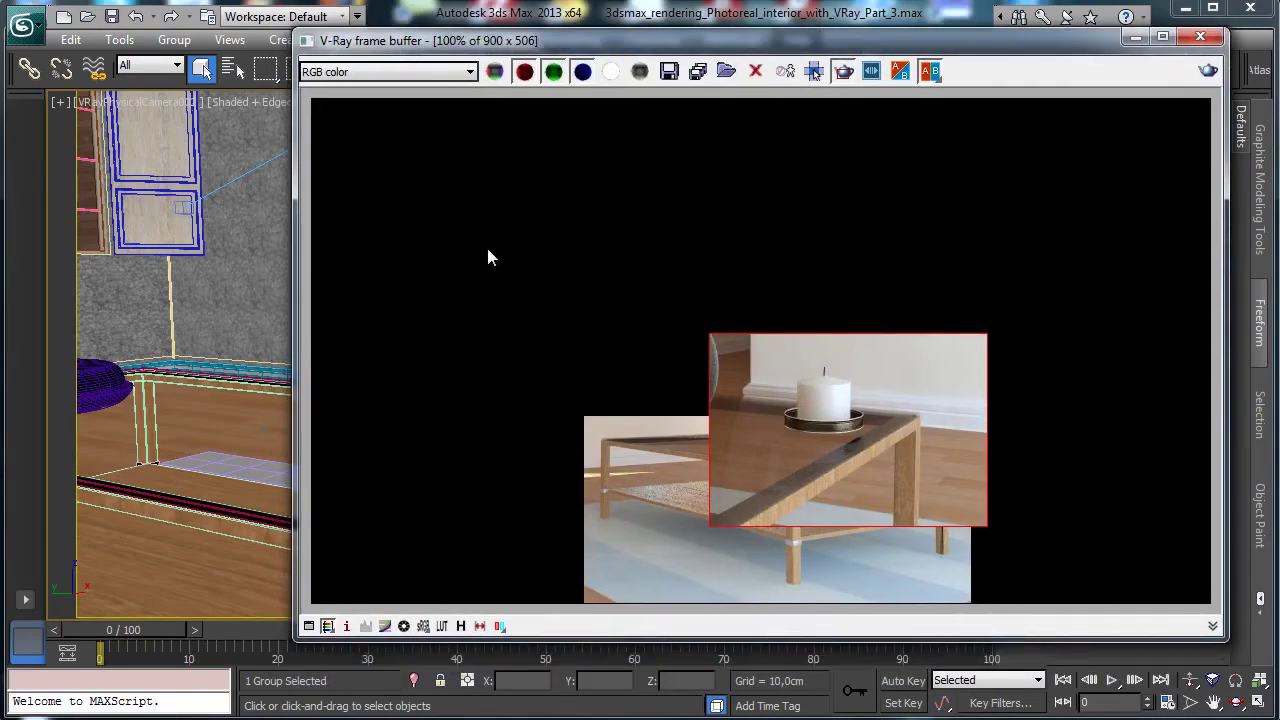
pyautogui.moveTo(488, 249); pyautogui.dragTo(975, 570)
pyautogui.click(1208, 70)
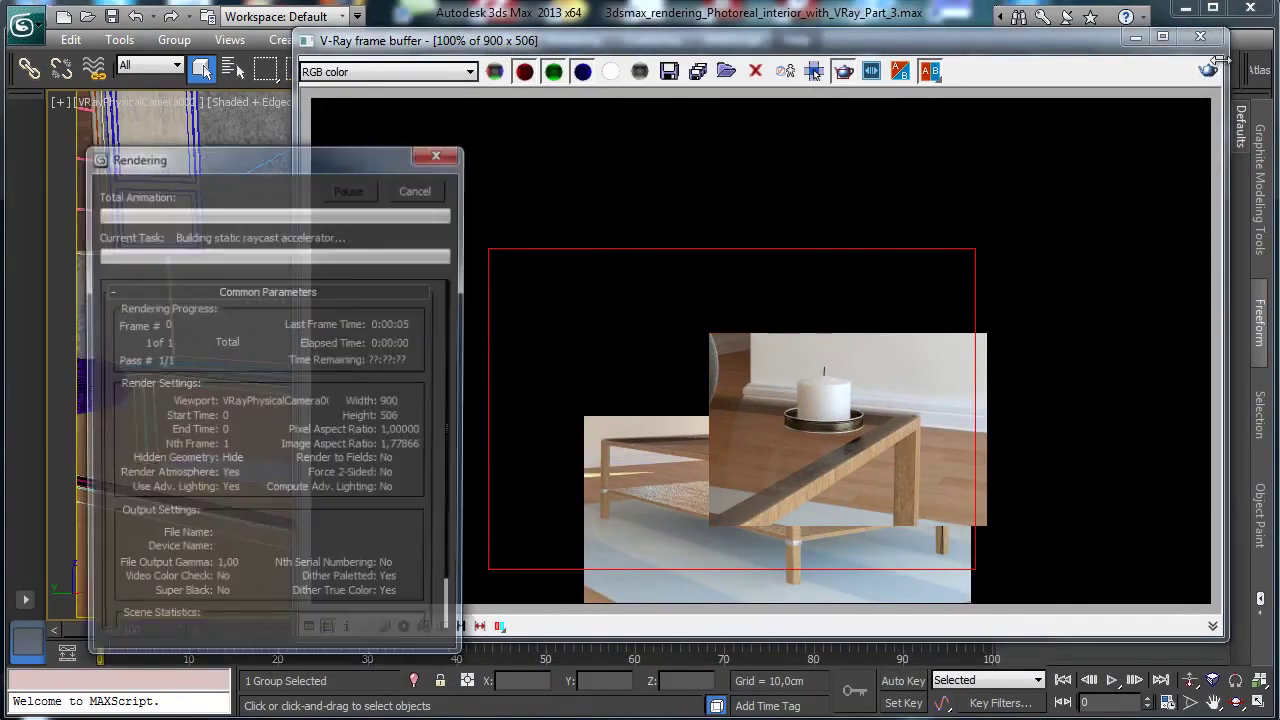
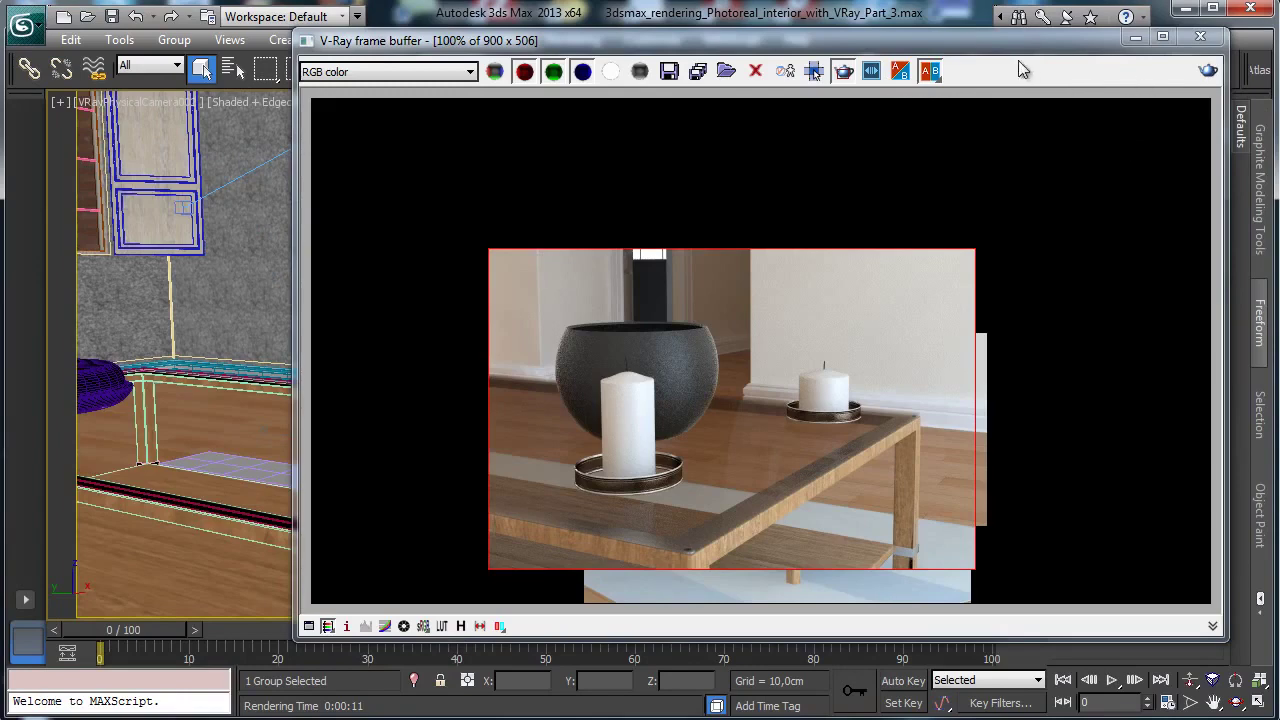
# Set the Table glass material's Fresnel IOR to 1,65 and render to check the glass.
pyautogui.click(1140, 40)
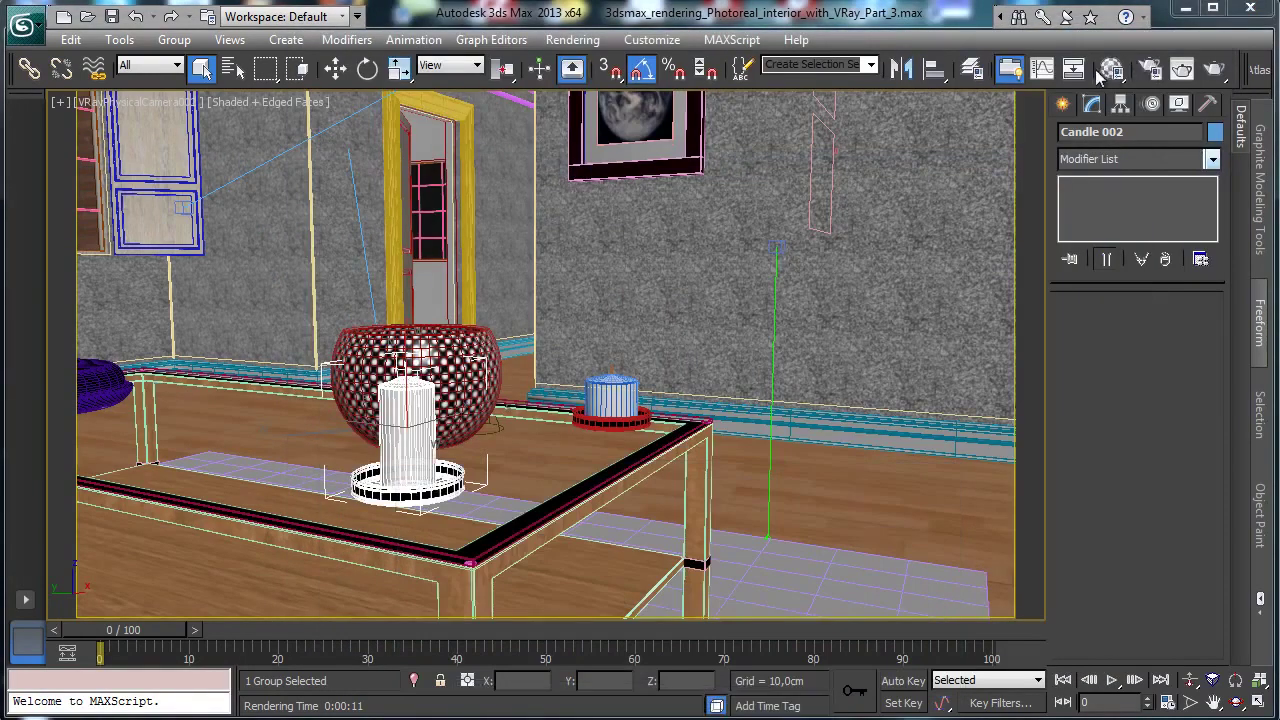
pyautogui.press('m')
pyautogui.click(112, 120)
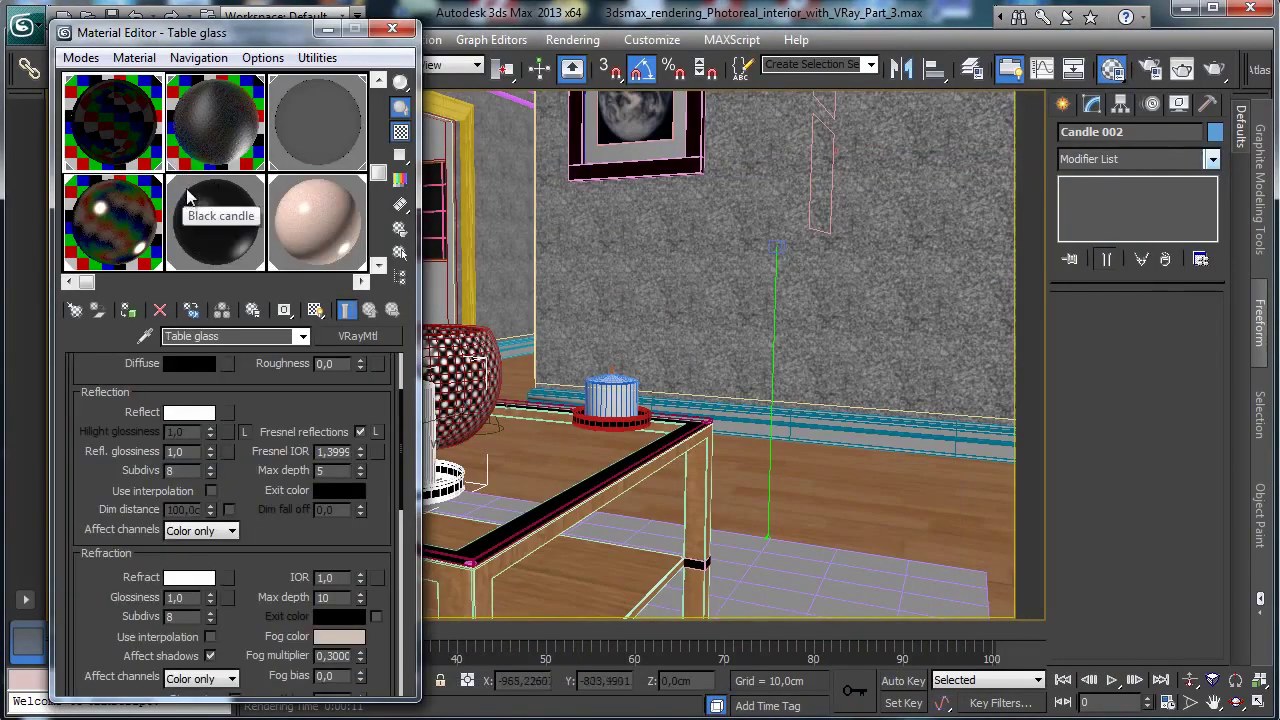
pyautogui.moveTo(330, 420); pyautogui.dragTo(342, 352)
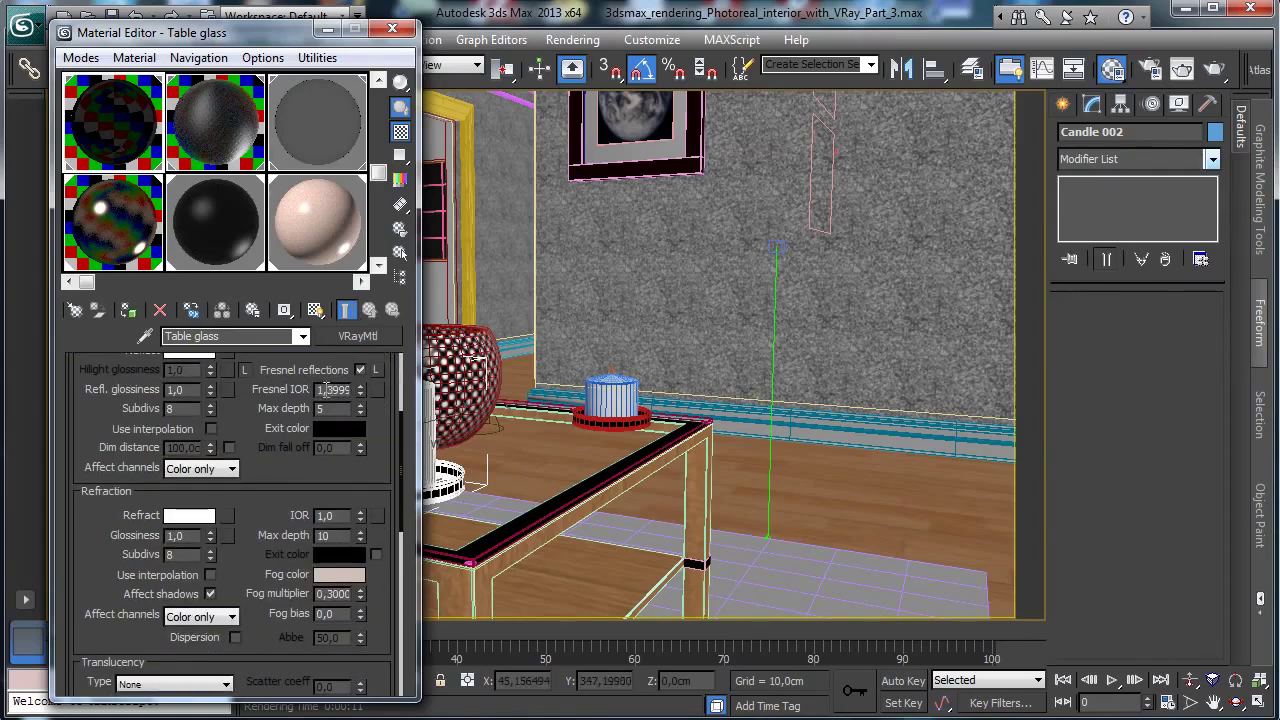
pyautogui.doubleClick(332, 389)
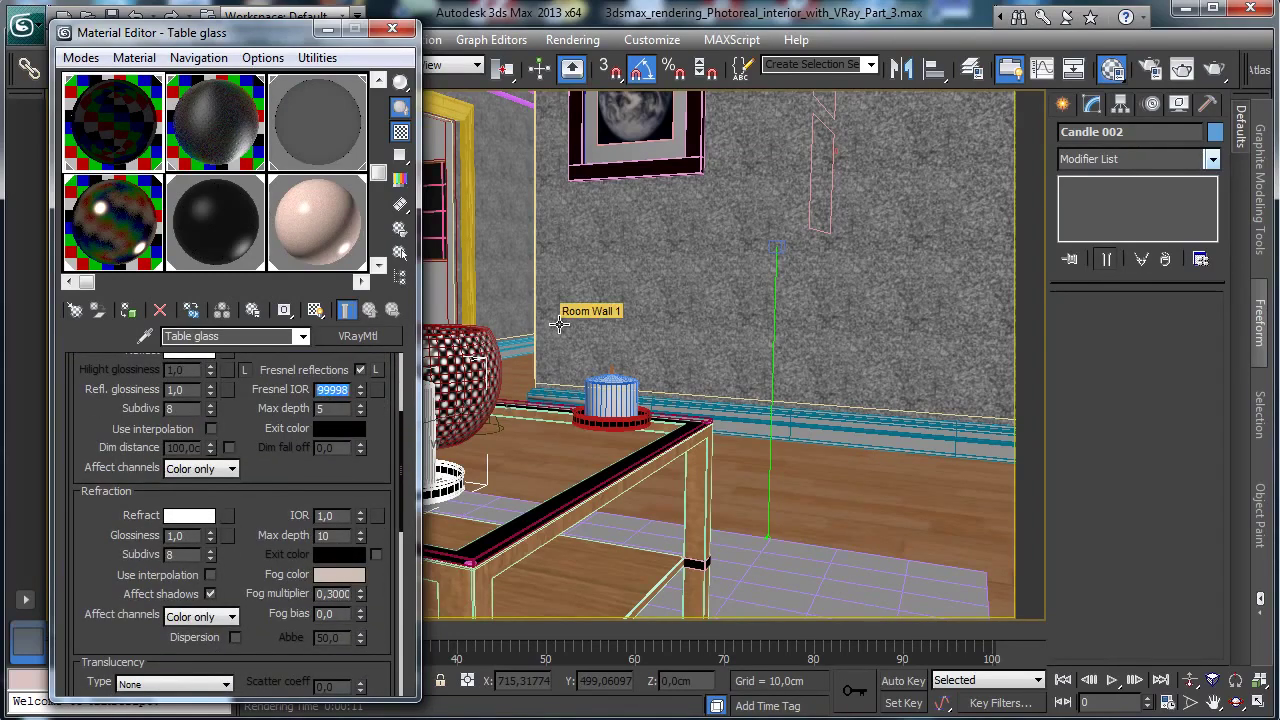
pyautogui.write('1,65')
pyautogui.press('Return')
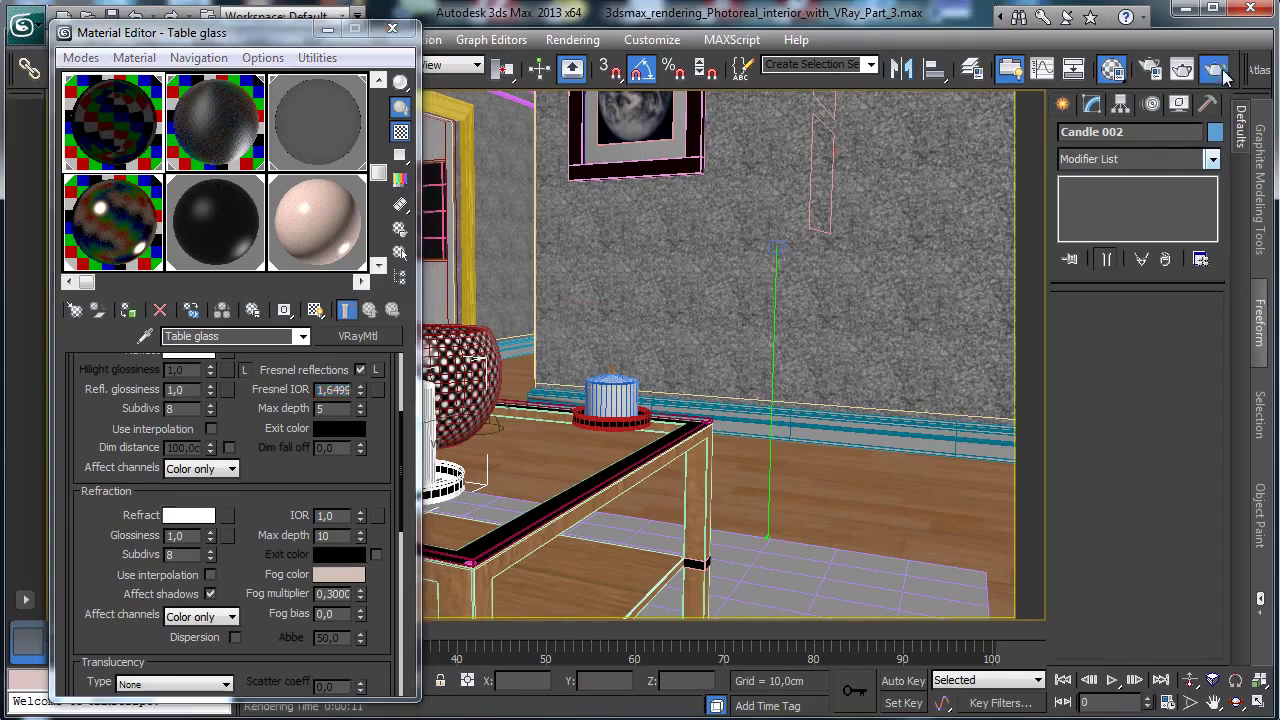
pyautogui.click(1214, 69)
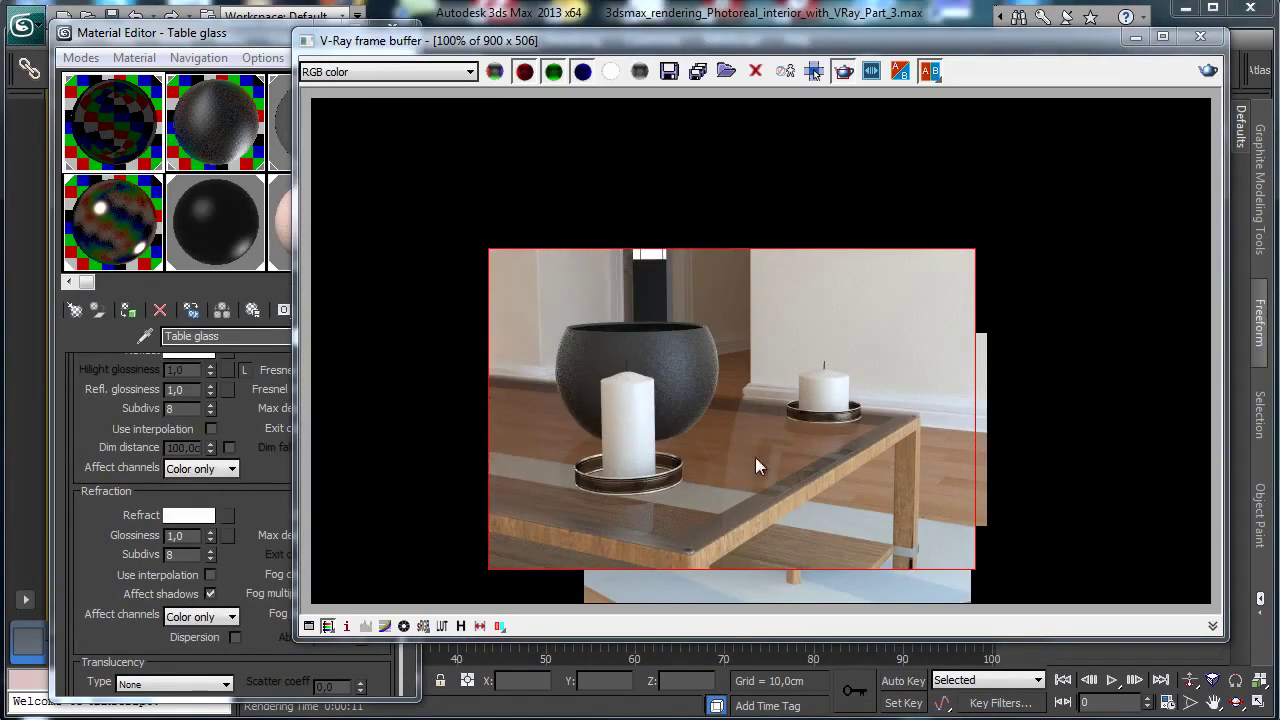
# Set the Table glass fog multiplier to 0,5 and re-render the scene.
pyautogui.click(262, 455)
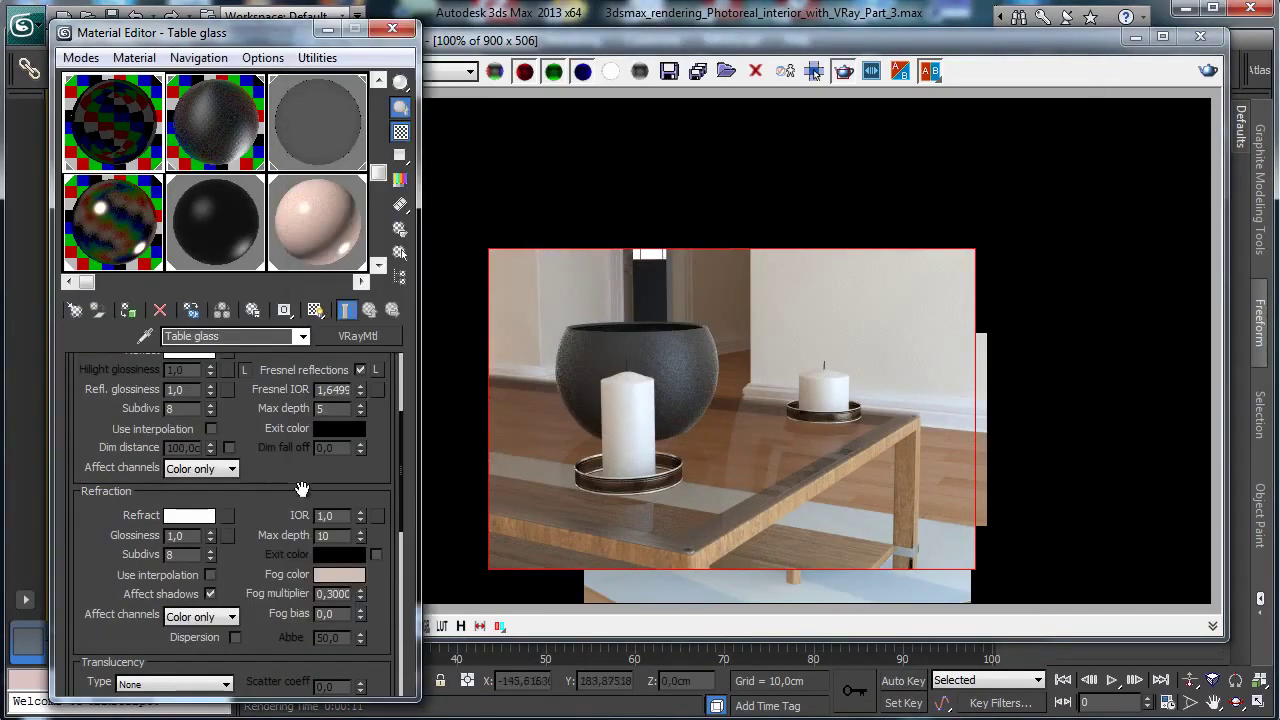
pyautogui.doubleClick(330, 594)
pyautogui.write('0,5')
pyautogui.press('Return')
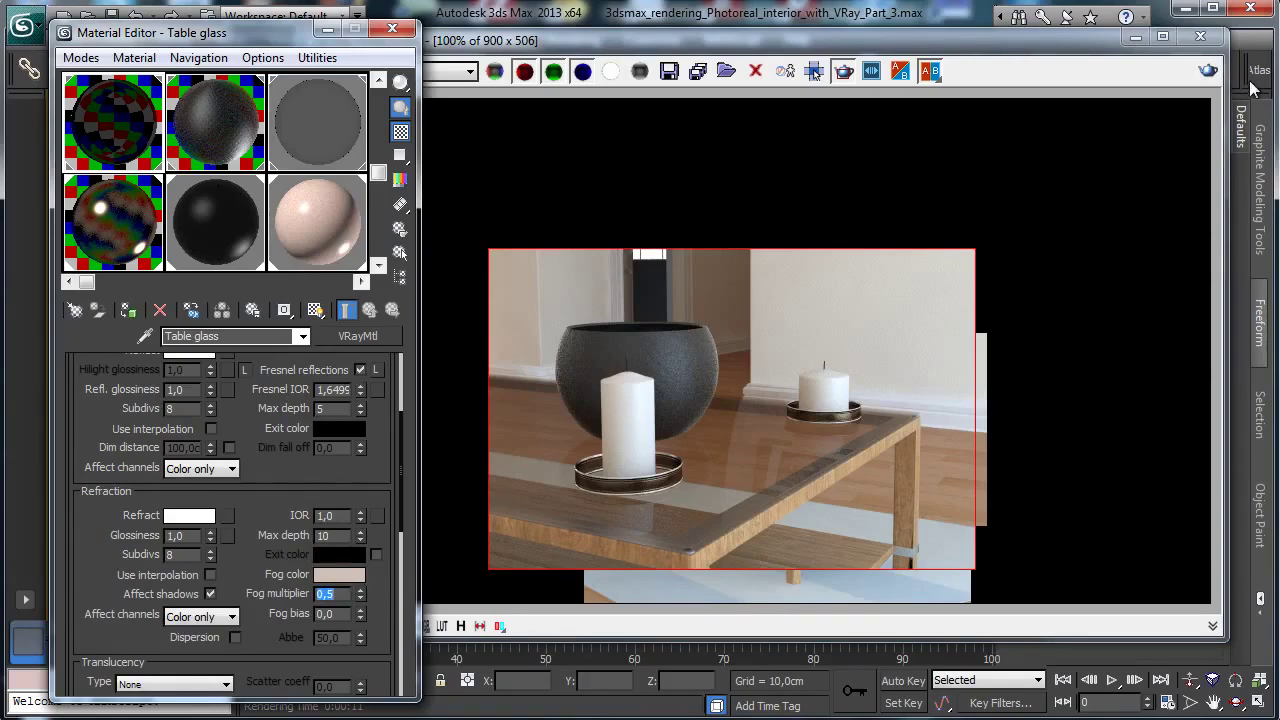
pyautogui.hotkey('shift', 'q')
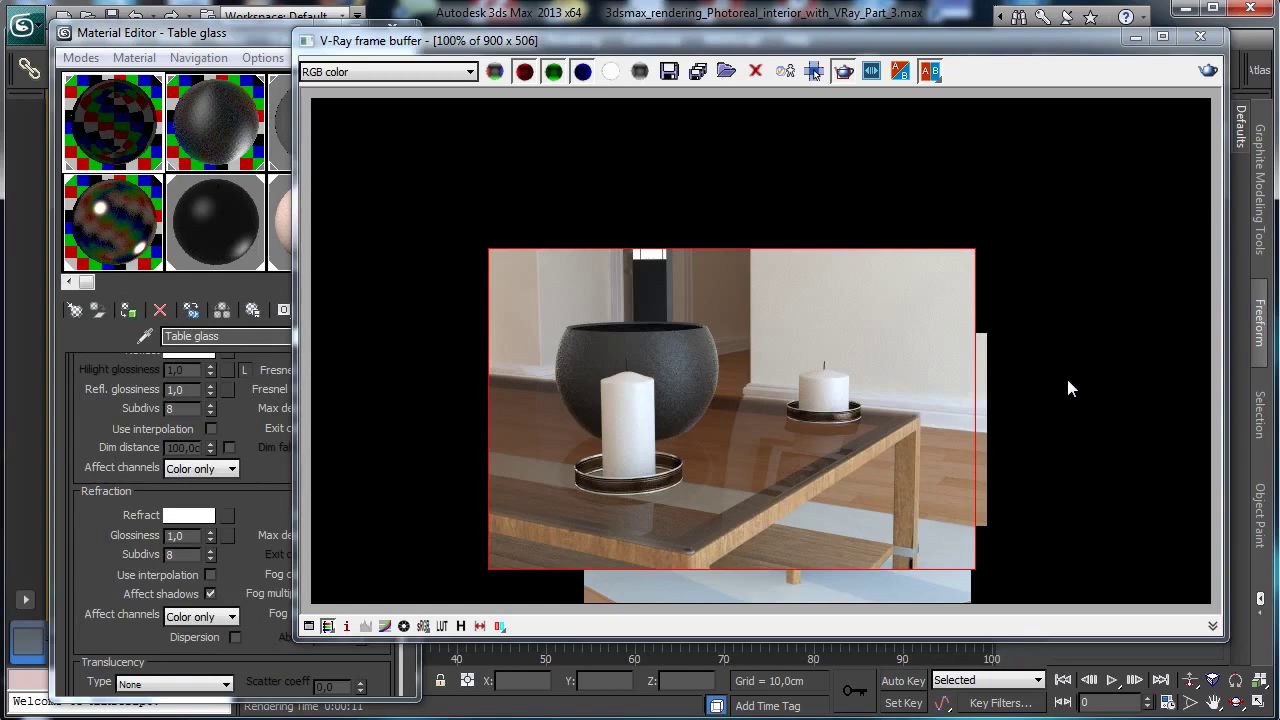
# Open the Table center's Chrome sub-material and set its reflection glossiness to 0,9.
pyautogui.click(228, 143)
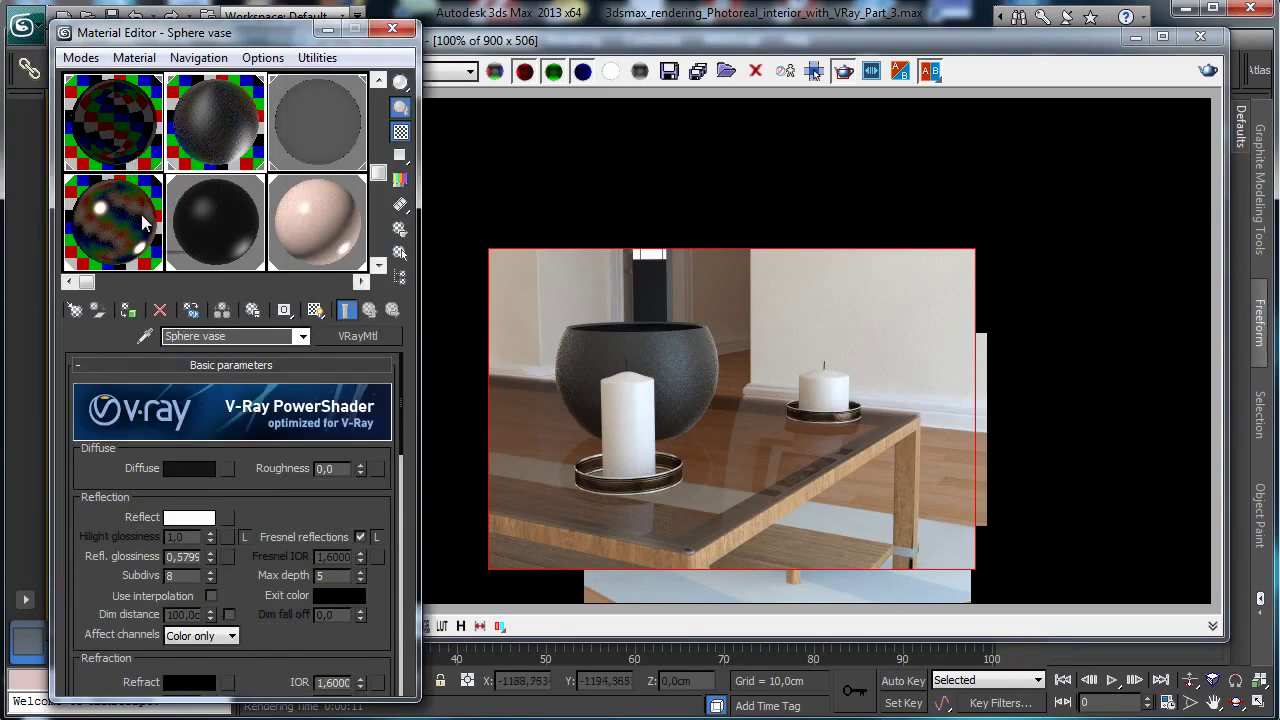
pyautogui.click(152, 262)
pyautogui.scroll(2, 155, 168)
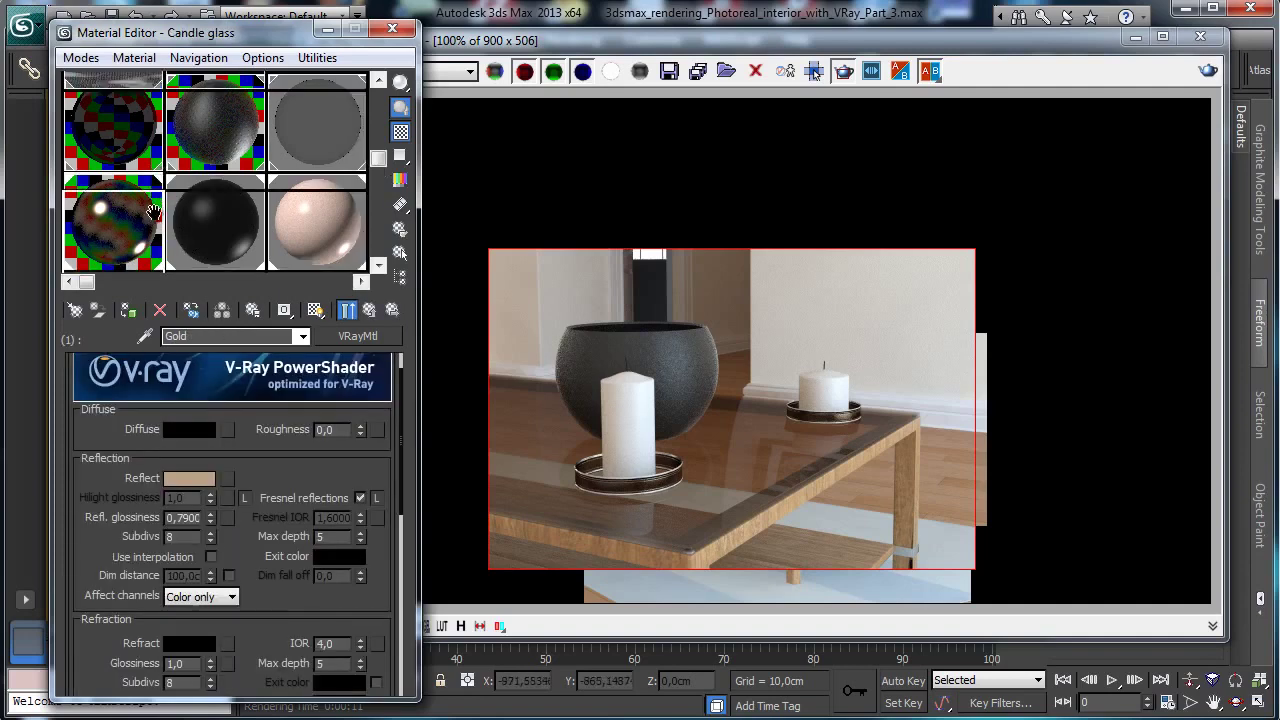
pyautogui.click(240, 165)
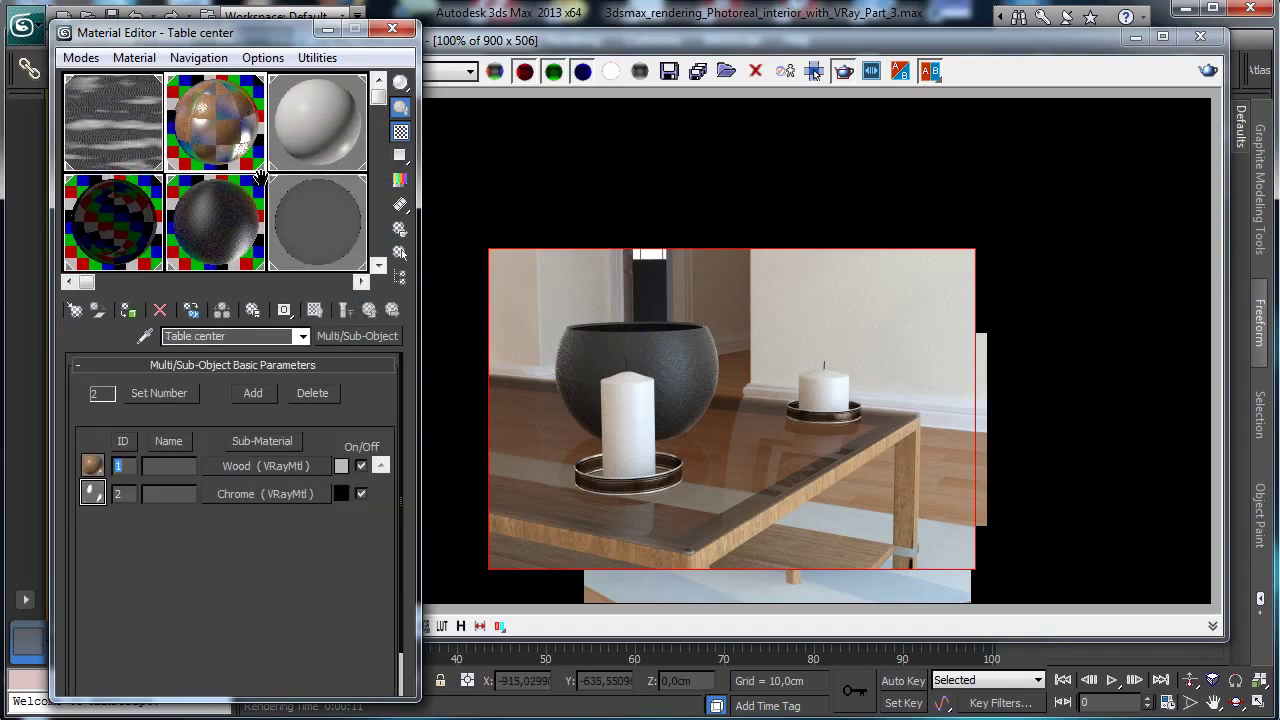
pyautogui.click(300, 493)
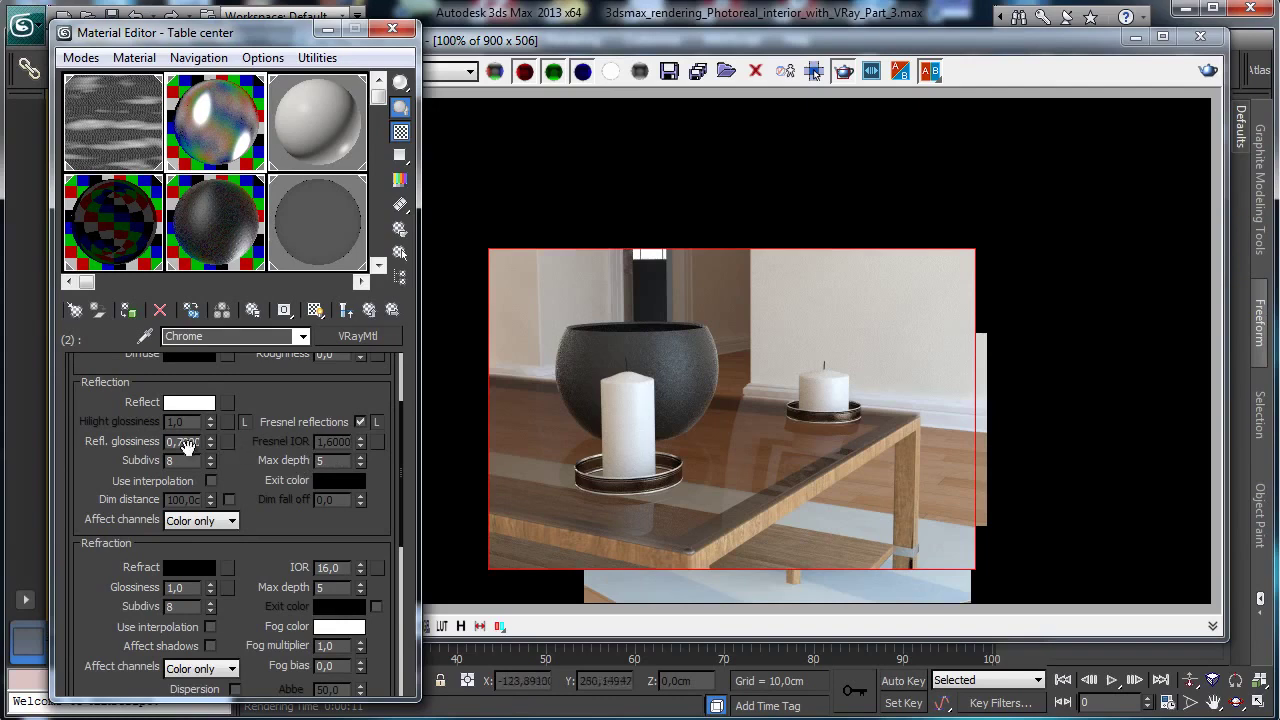
pyautogui.doubleClick(180, 441)
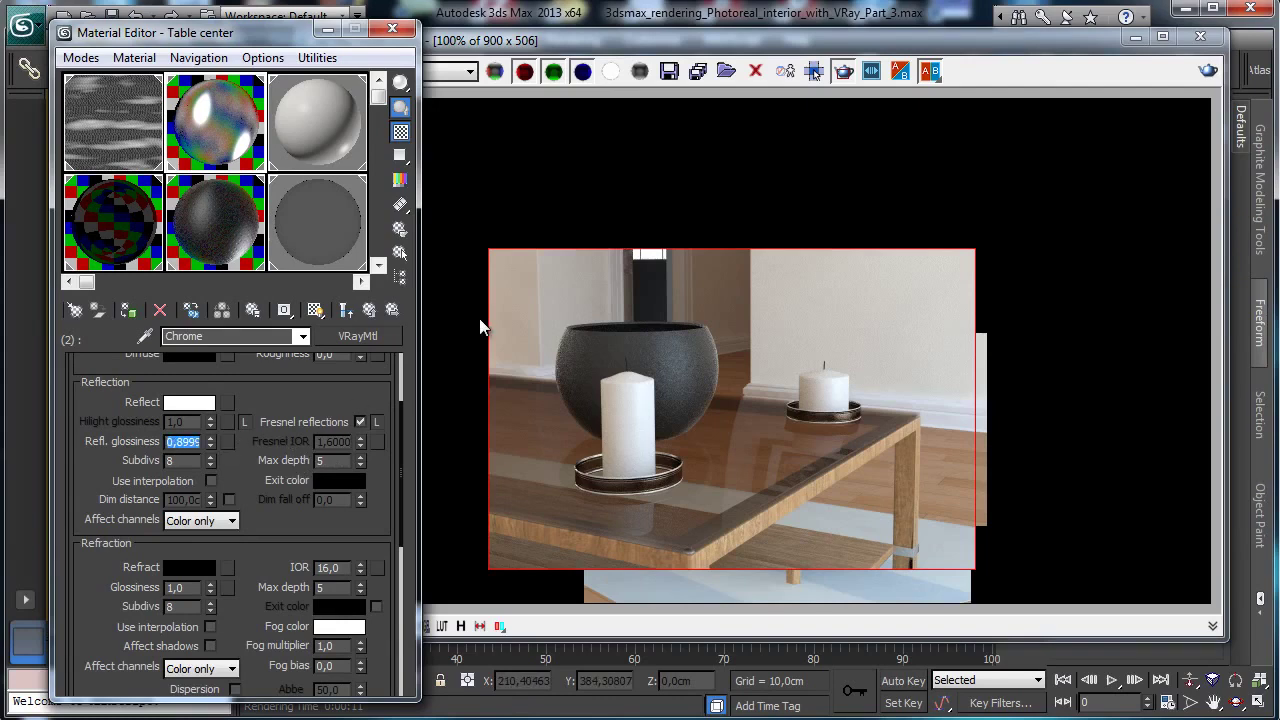
# Draw a render region over the right table leg and re-render only that area.
pyautogui.moveTo(807, 491); pyautogui.dragTo(952, 593)
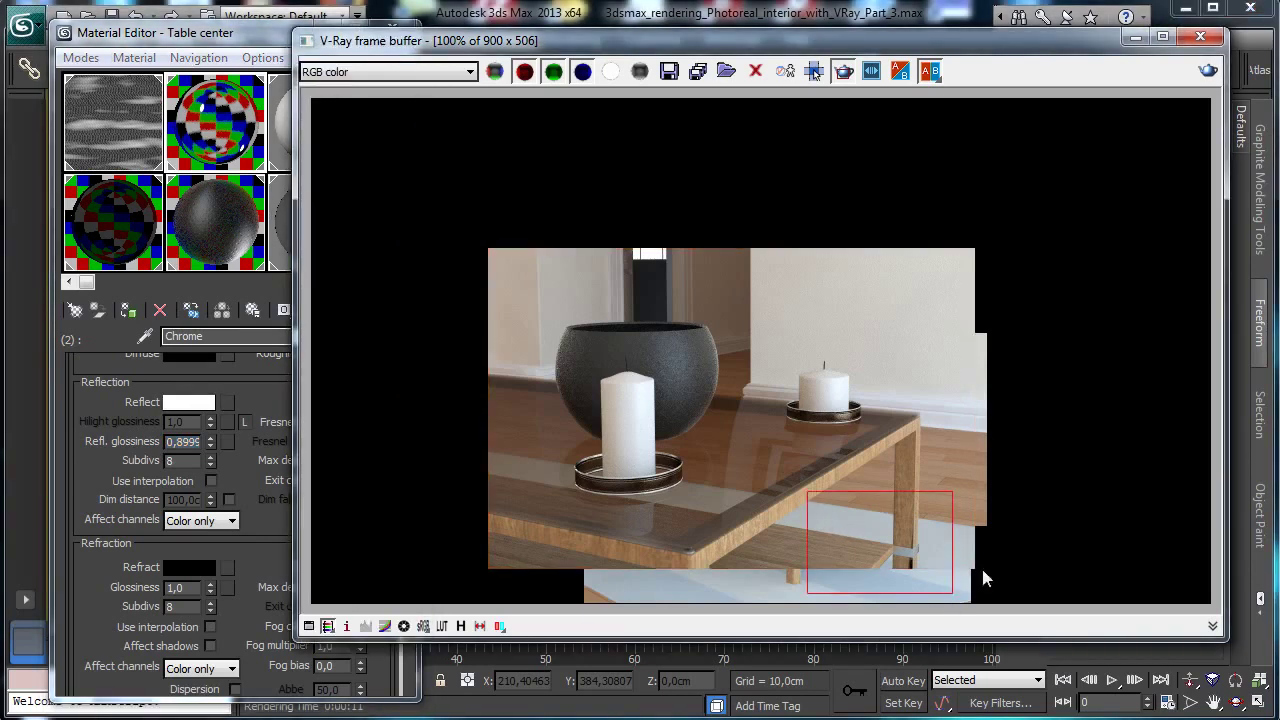
pyautogui.moveTo(830, 380); pyautogui.dragTo(957, 599)
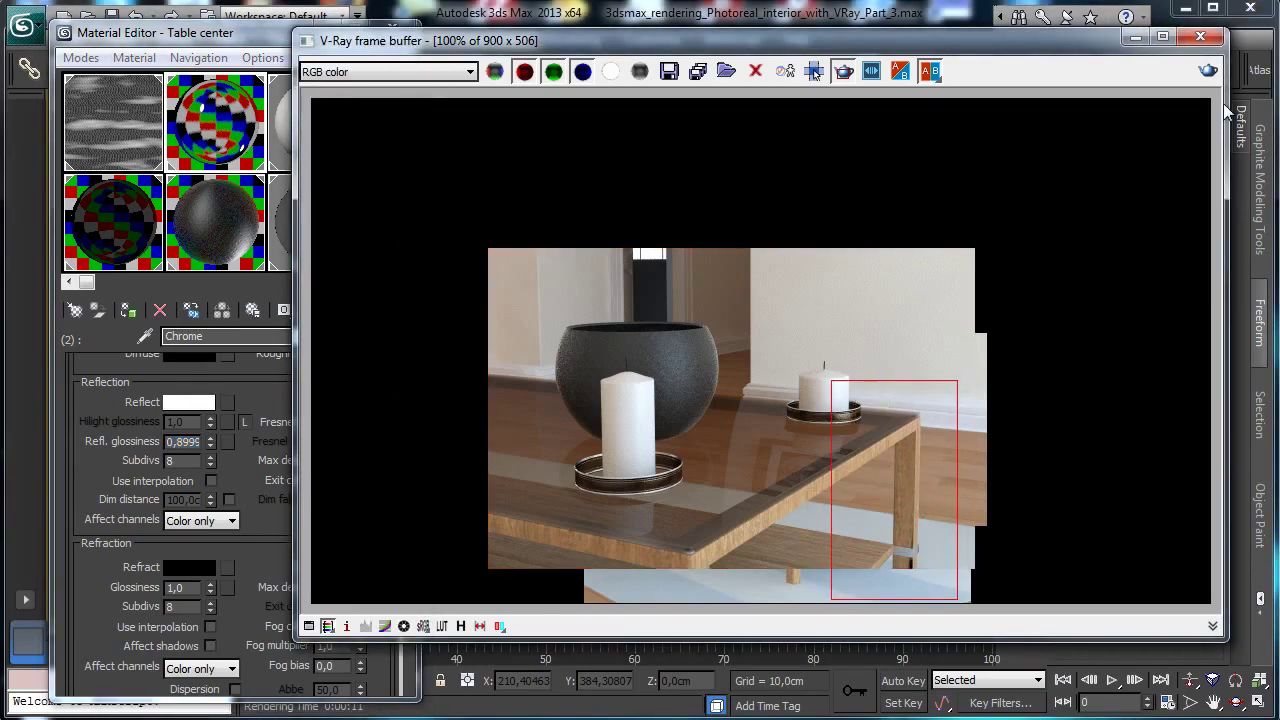
pyautogui.click(1207, 72)
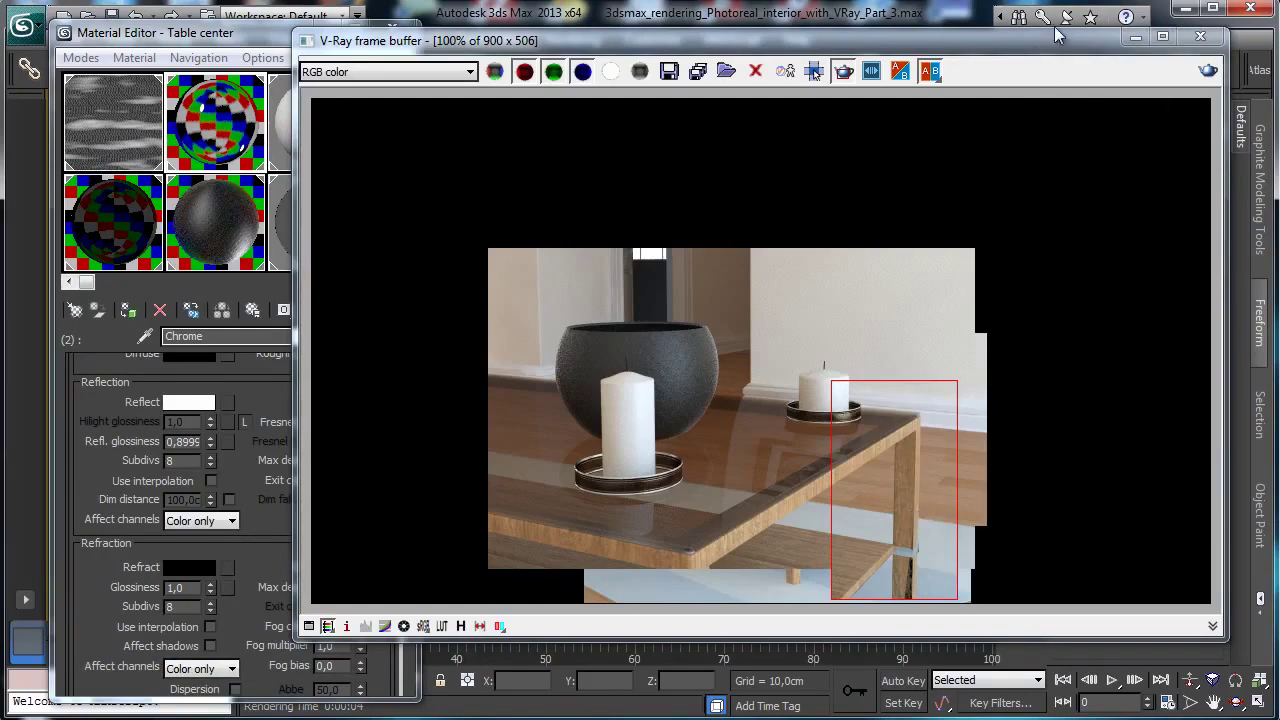
pyautogui.click(1135, 37)
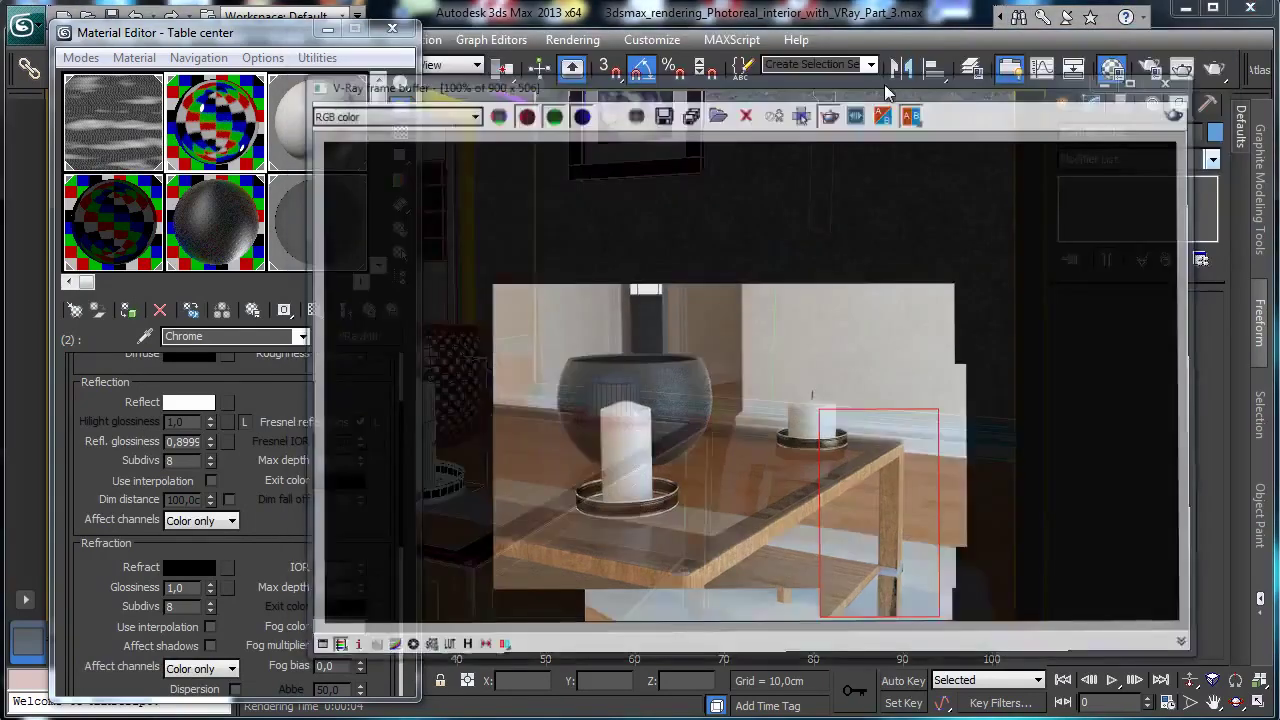
pyautogui.moveTo(245, 34); pyautogui.dragTo(924, 95)
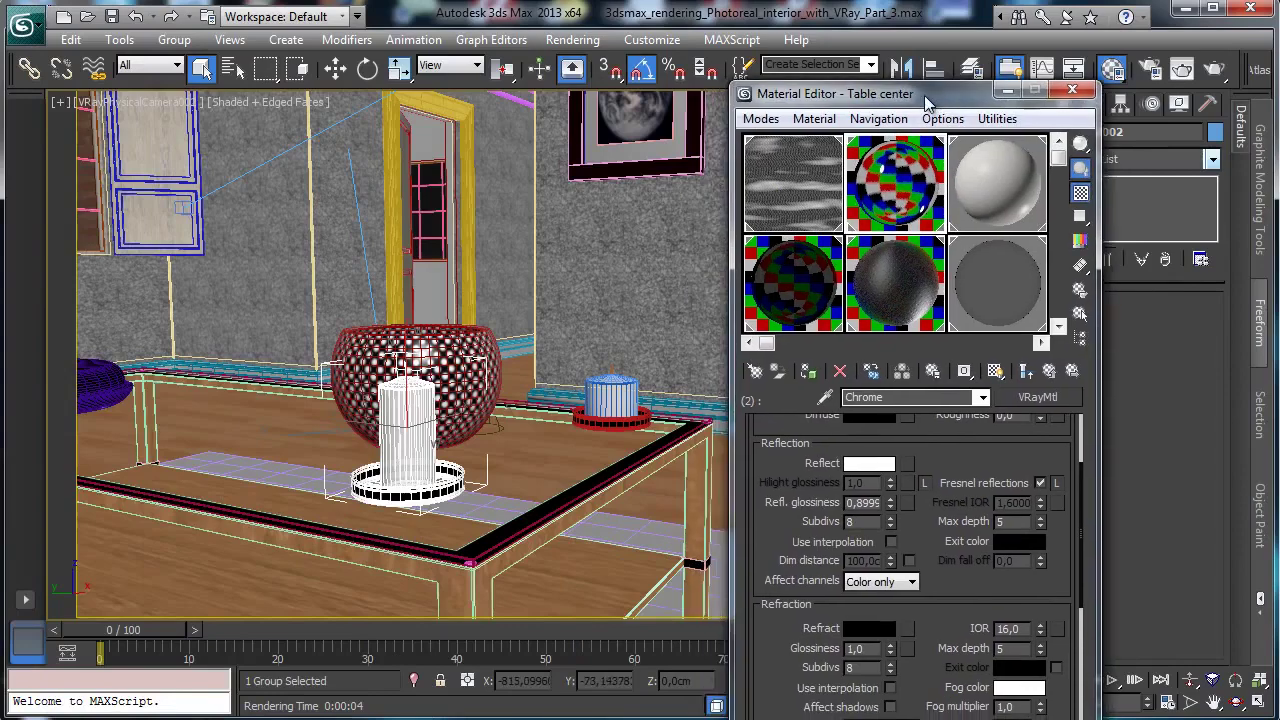
# Check the Sphere vase bump strength, then add a VRayDisplacementMod to the vase.
pyautogui.click(857, 242)
pyautogui.scroll(-5, 925, 640)
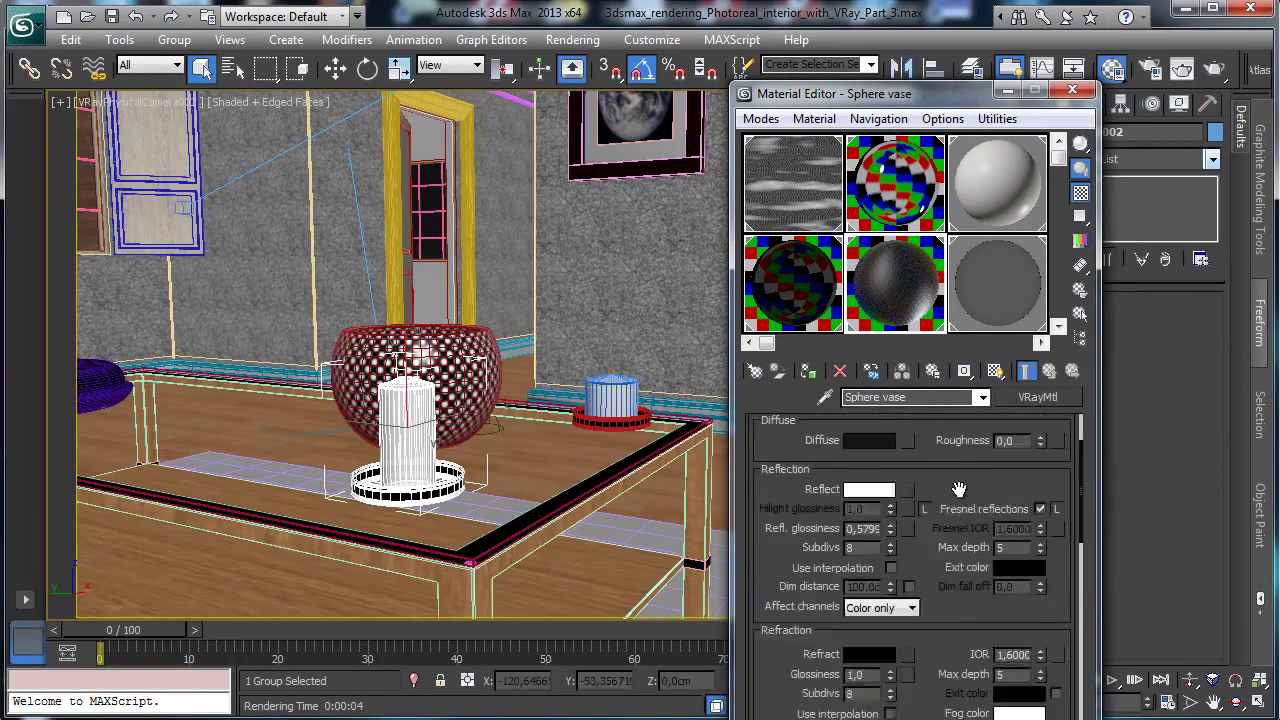
pyautogui.scroll(-10, 950, 576)
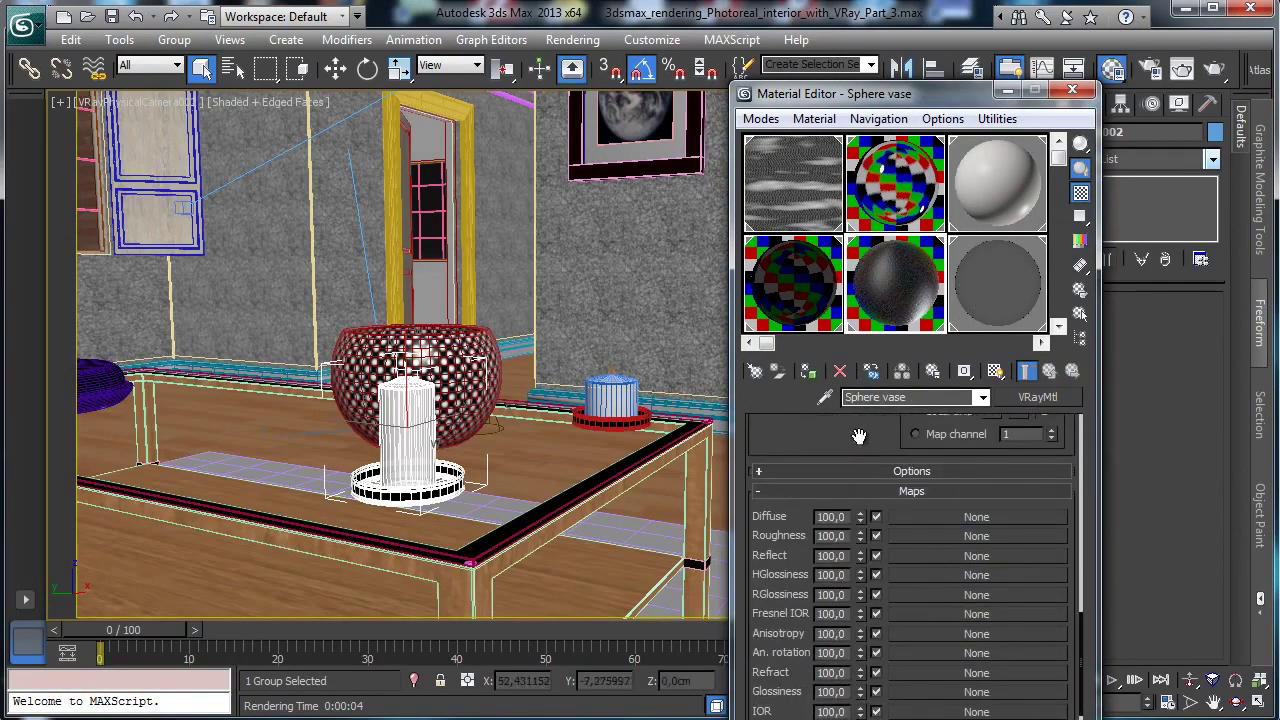
pyautogui.doubleClick(830, 617)
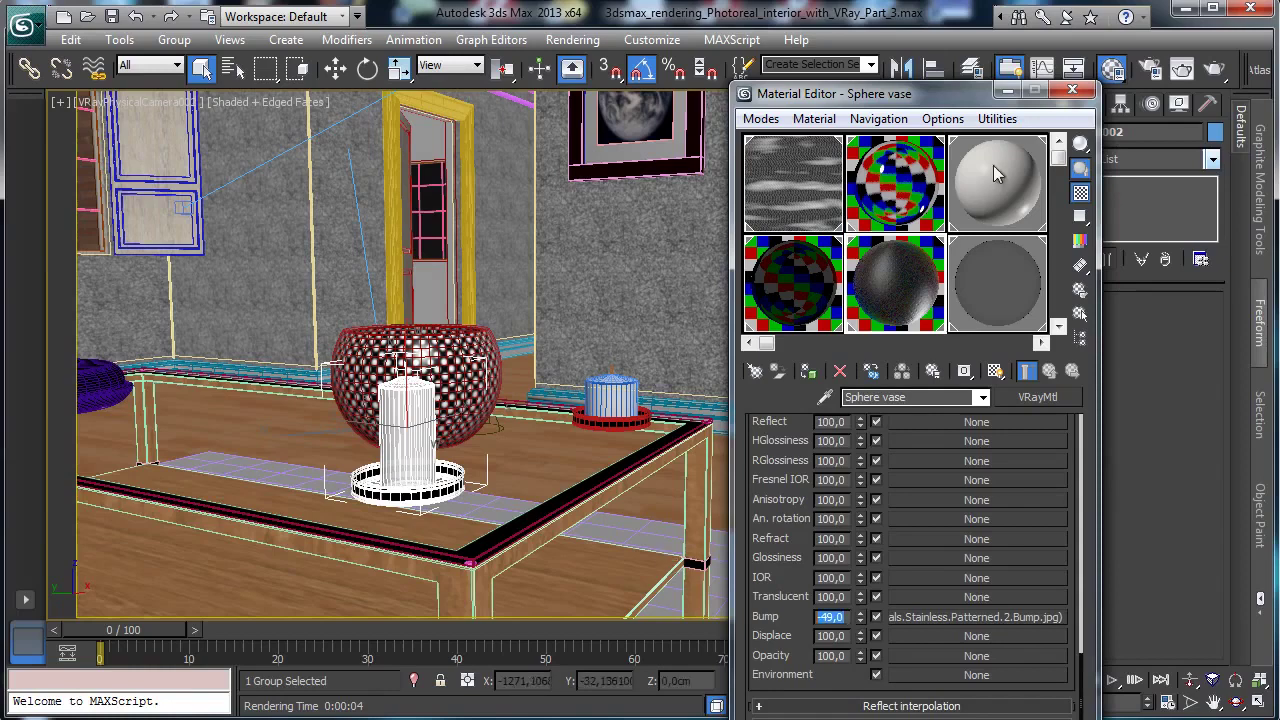
pyautogui.moveTo(937, 93); pyautogui.dragTo(847, 46)
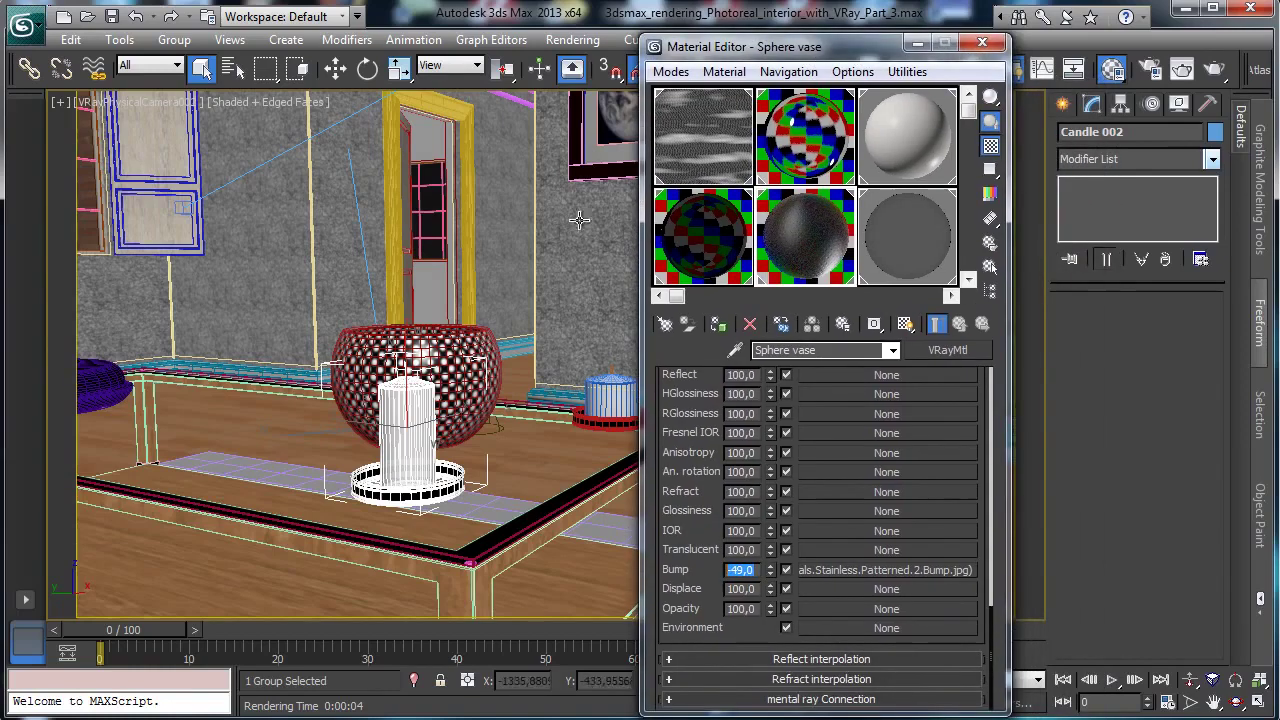
pyautogui.click(418, 338)
pyautogui.click(1211, 159)
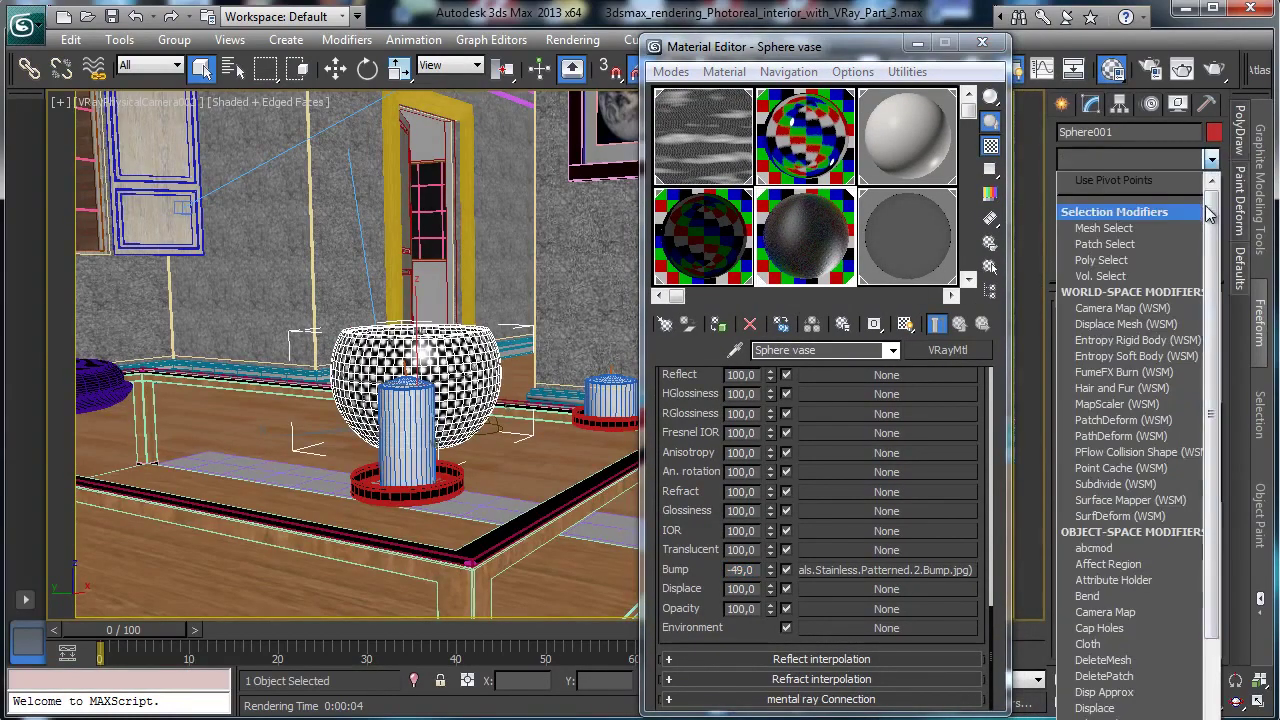
pyautogui.scroll(-15, 1130, 400)
pyautogui.scroll(-5, 1130, 400)
pyautogui.click(1129, 358)
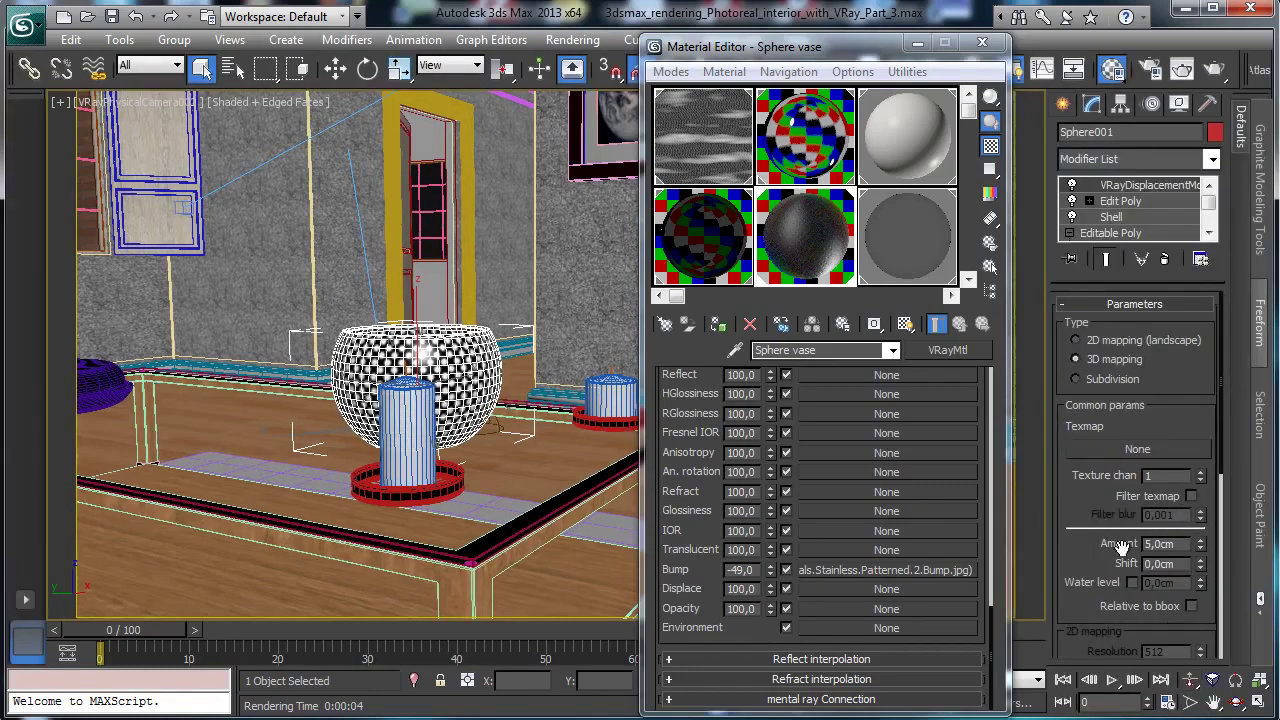
# Disable the vase's bump map and reuse its texture as a 2 cm displacement map.
pyautogui.click(786, 569)
pyautogui.moveTo(1137, 458); pyautogui.dragTo(1137, 452)
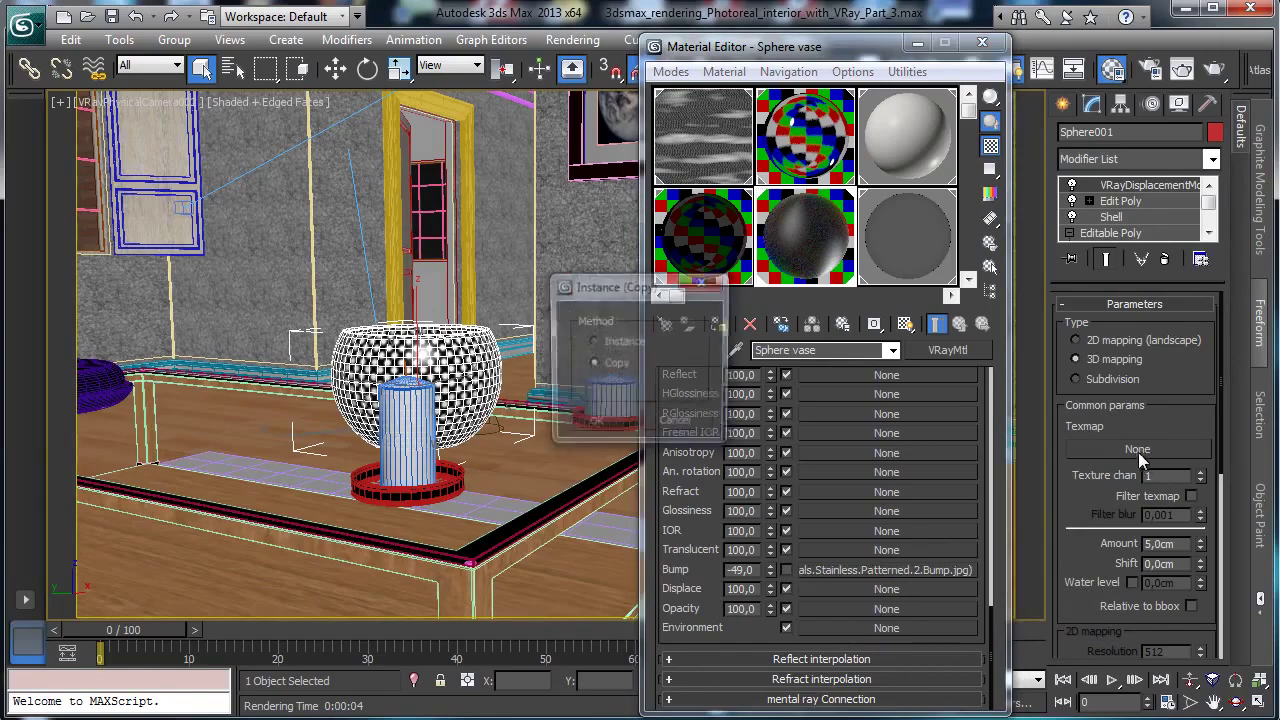
pyautogui.click(595, 425)
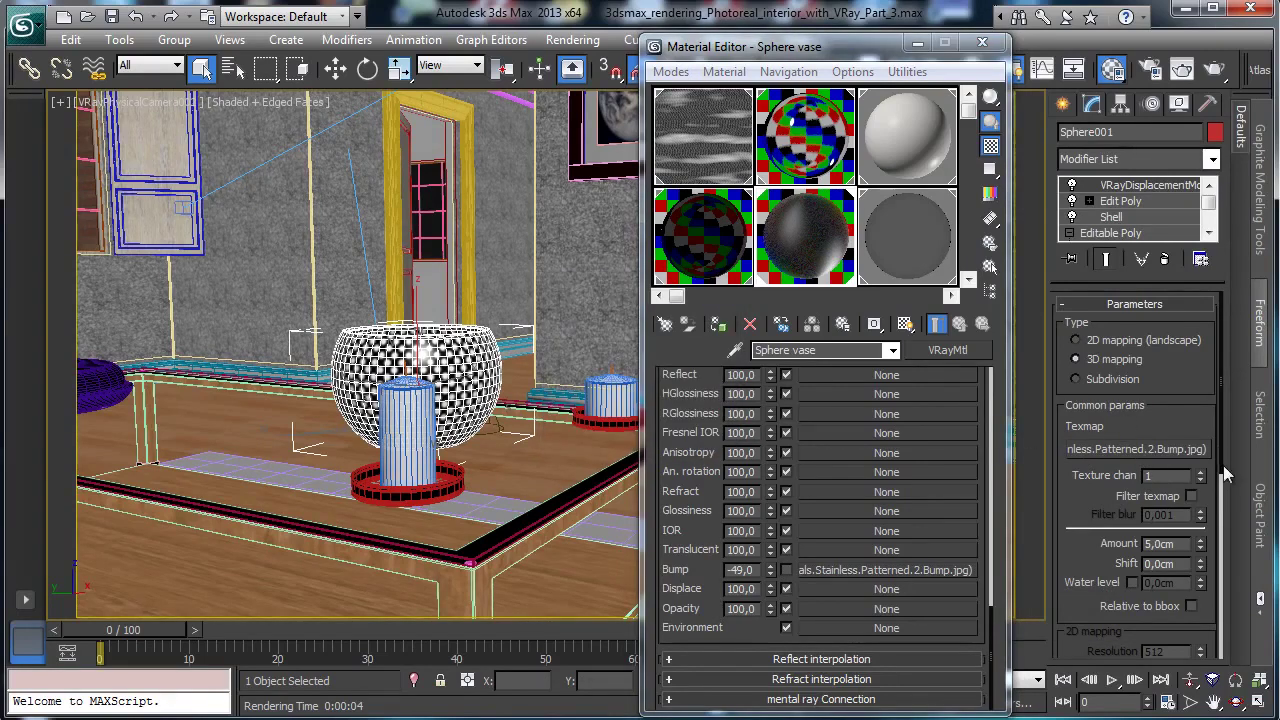
pyautogui.scroll(-3, 1225, 421)
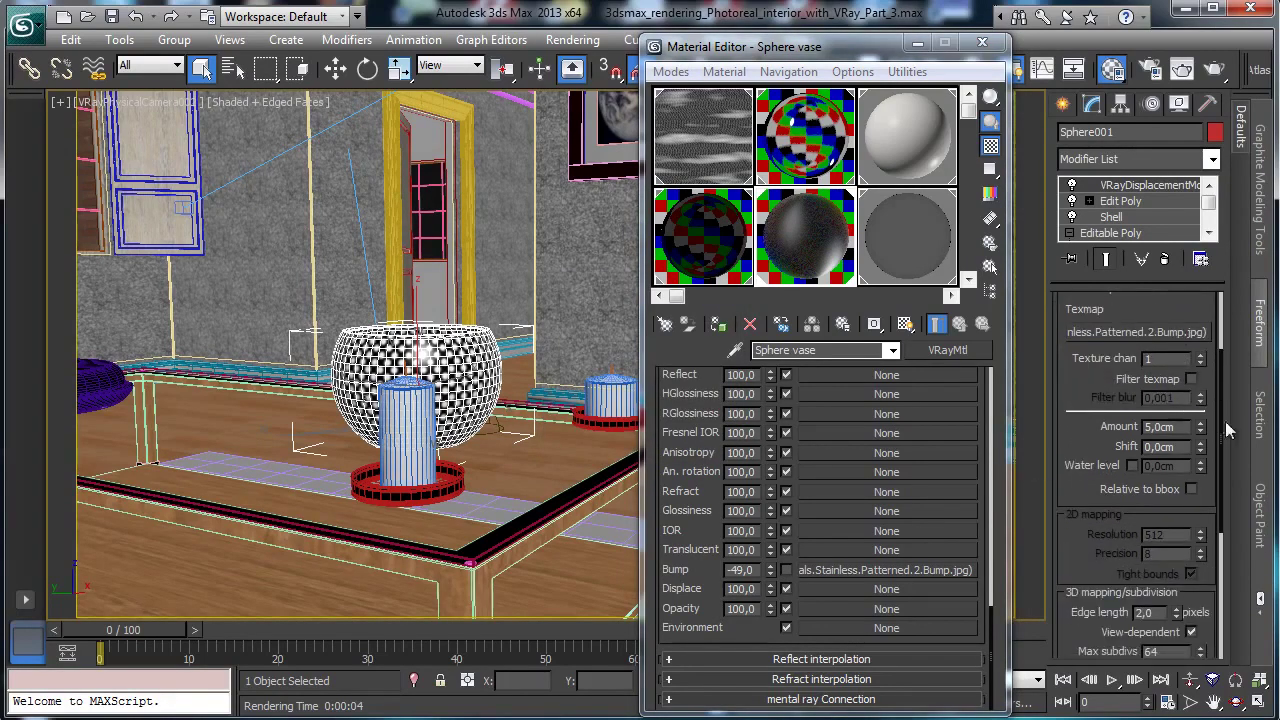
pyautogui.write('2')
pyautogui.press('Return')
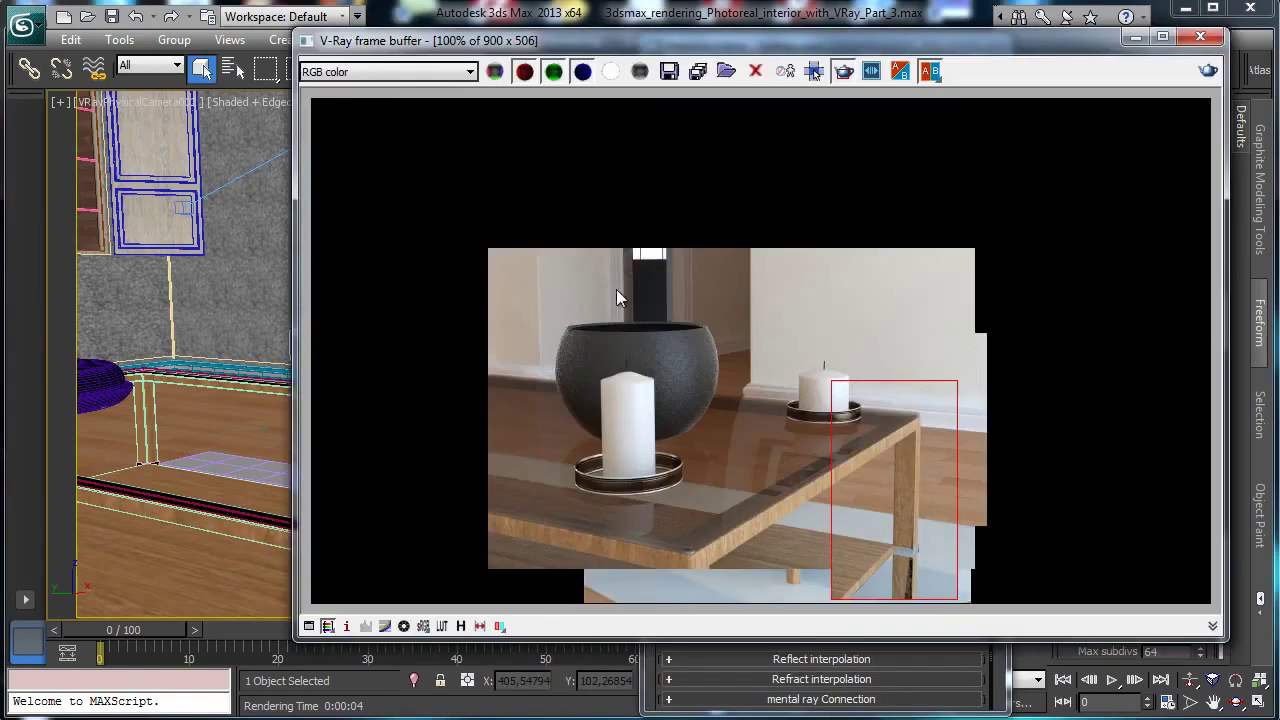
# Mark a render region around the vase, save the scene, and region-render it.
pyautogui.moveTo(524, 289); pyautogui.dragTo(800, 490)
pyautogui.hotkey('ctrl', 's')
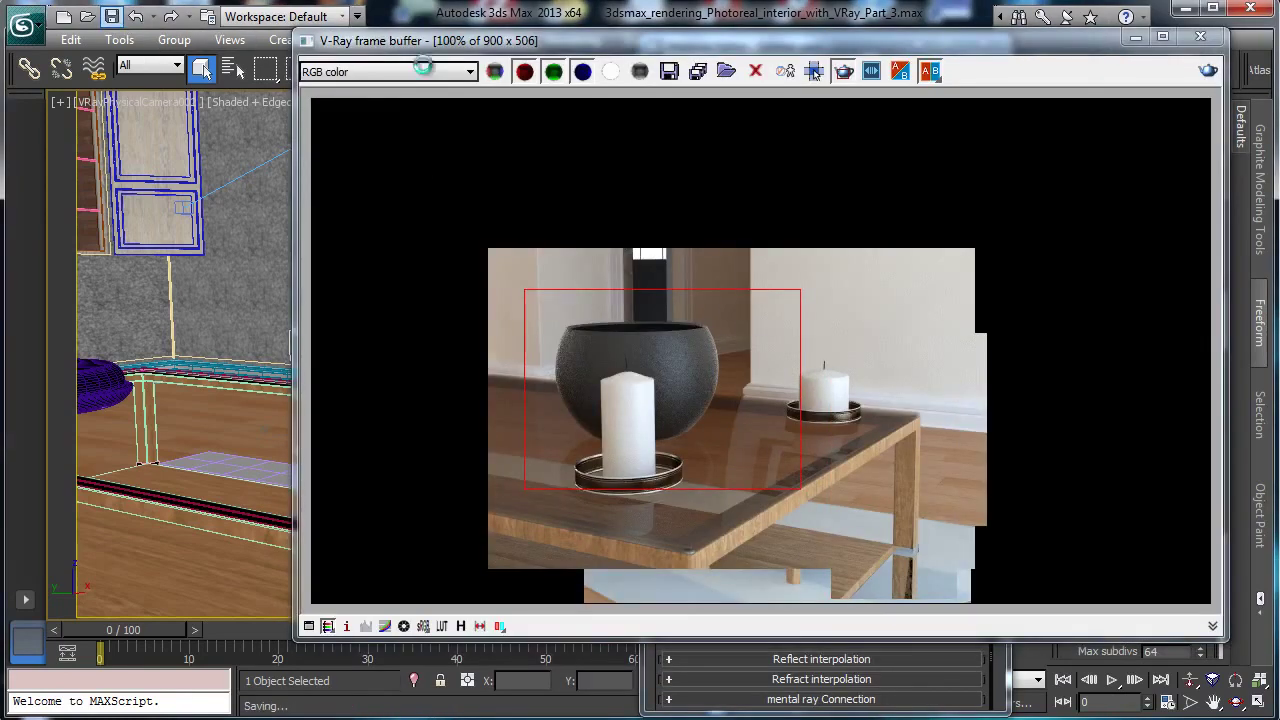
pyautogui.click(1208, 70)
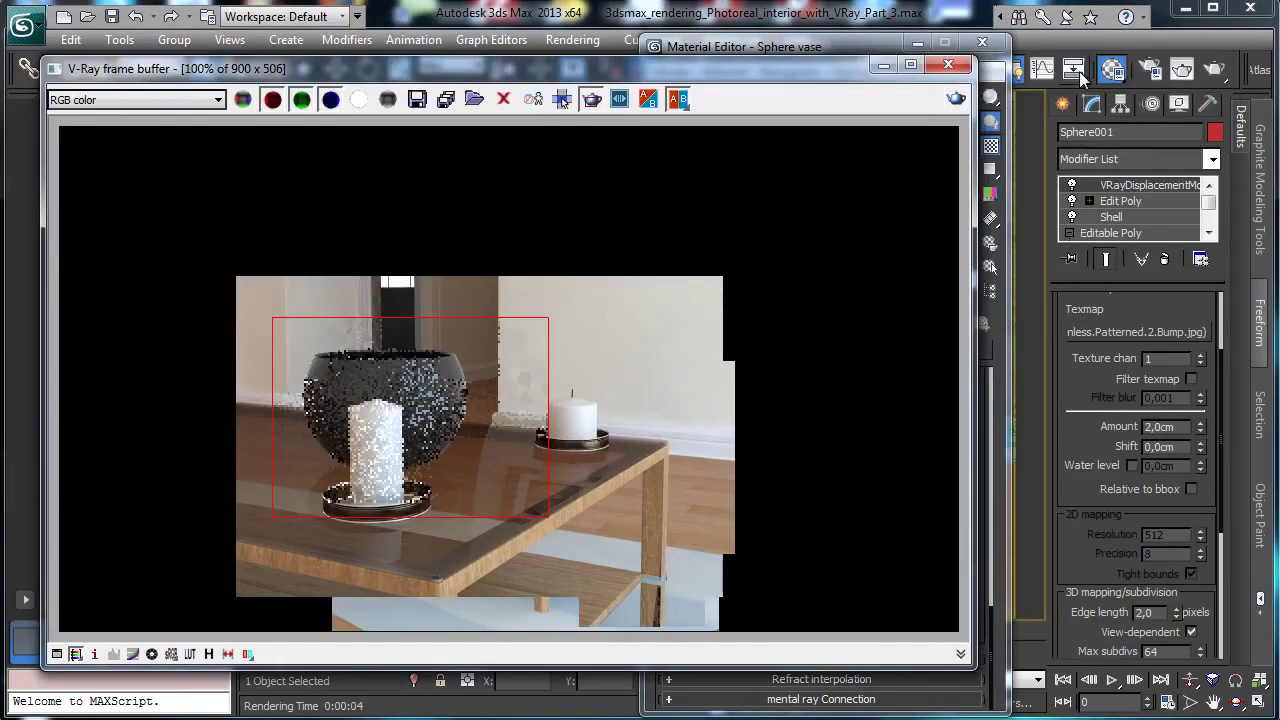
# Enable Displacement in Render Setup and re-render with a displacement amount of -0,5.
pyautogui.click(1149, 70)
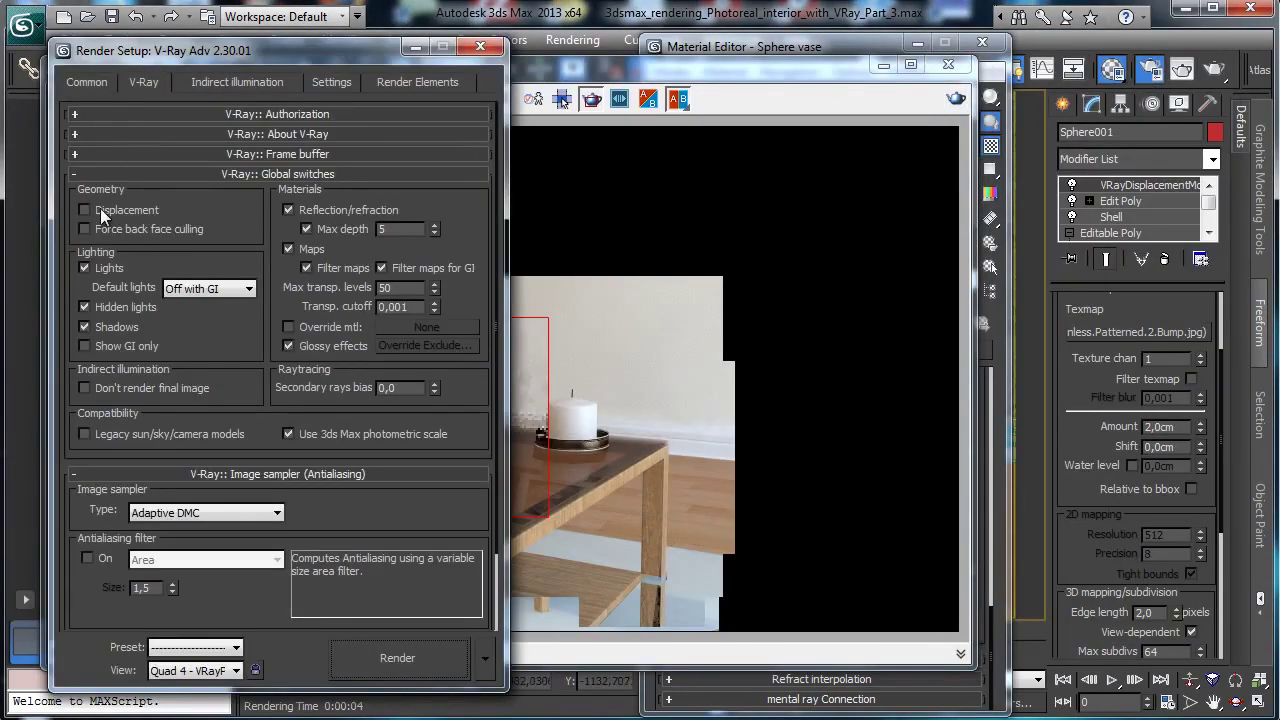
pyautogui.click(85, 210)
pyautogui.click(957, 99)
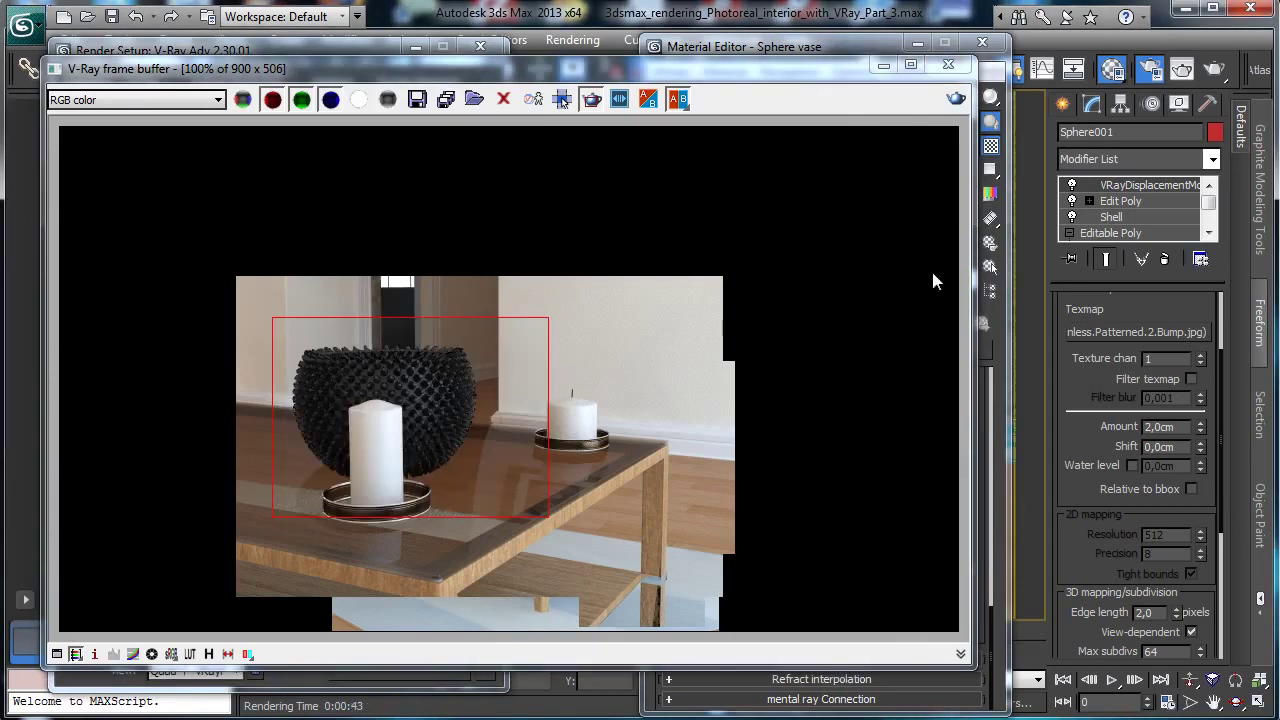
pyautogui.doubleClick(1172, 427)
pyautogui.write('-0,5')
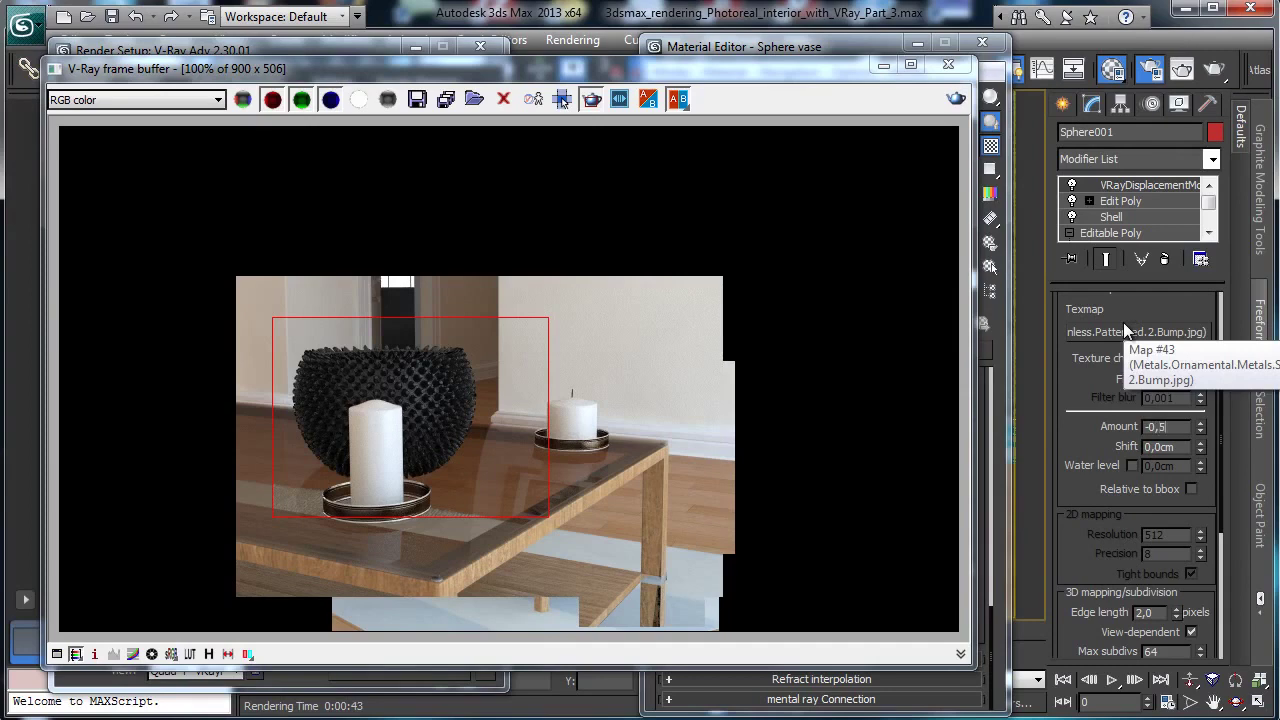
pyautogui.press('Return')
pyautogui.click(956, 98)
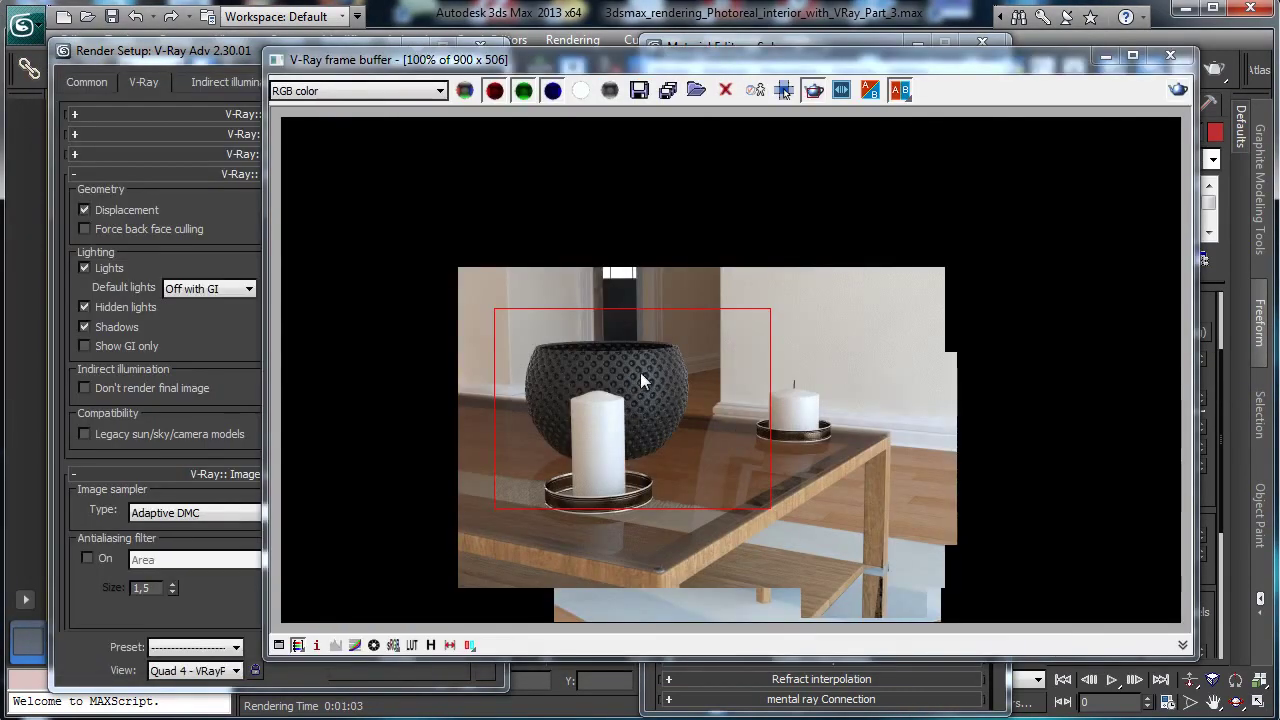
# Reduce the vase displacement to -0,15, re-render, then set it to -0,1 cm.
pyautogui.click(1105, 55)
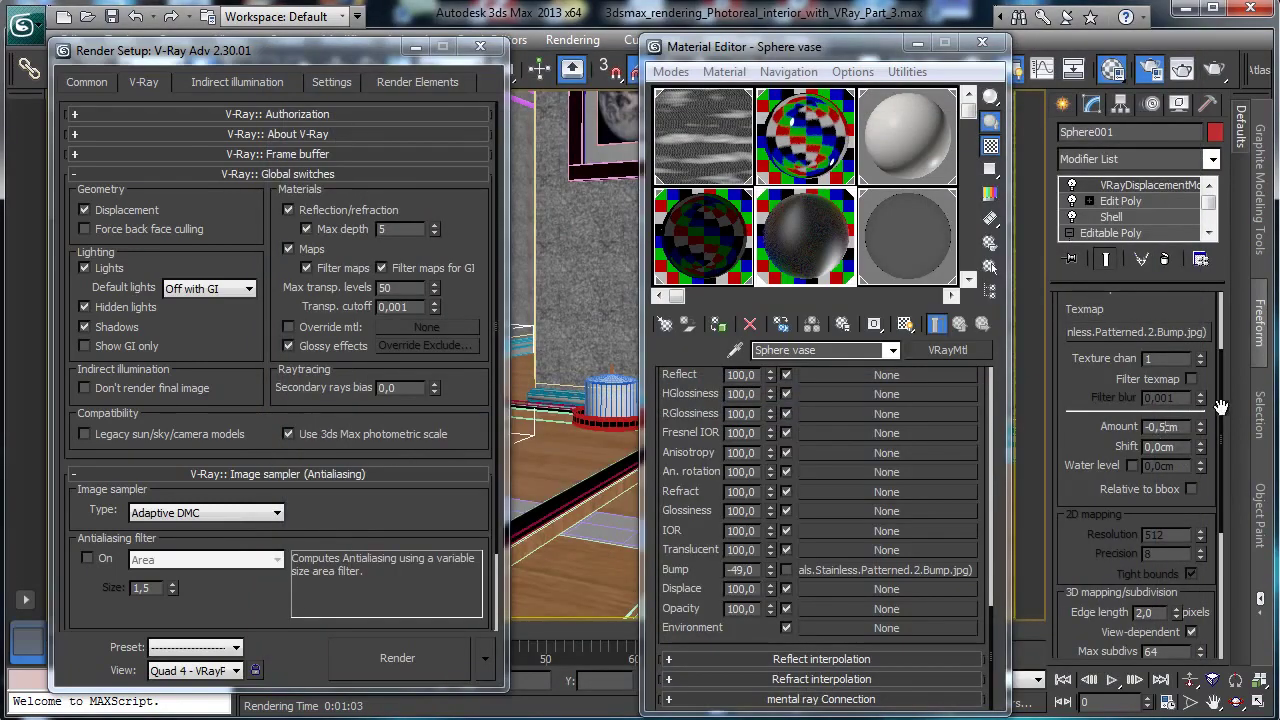
pyautogui.write('15')
pyautogui.press('Return')
pyautogui.click(1215, 69)
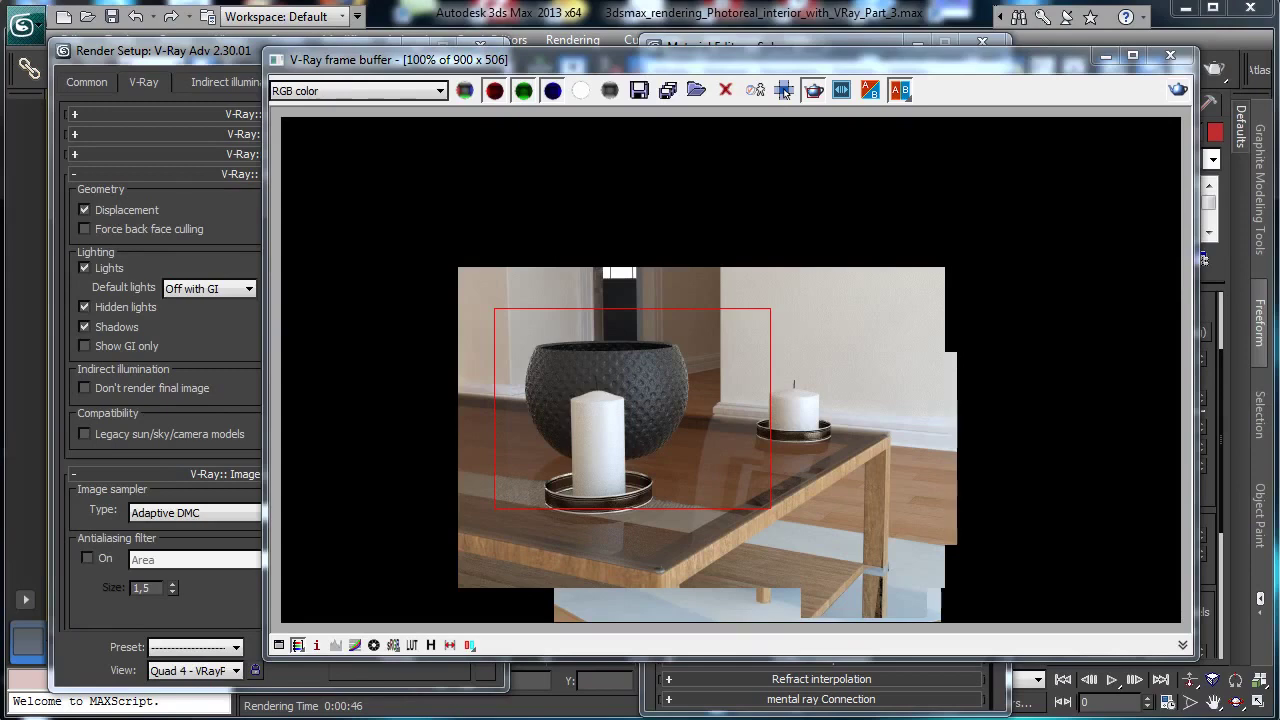
pyautogui.moveTo(785, 92); pyautogui.dragTo(654, 96)
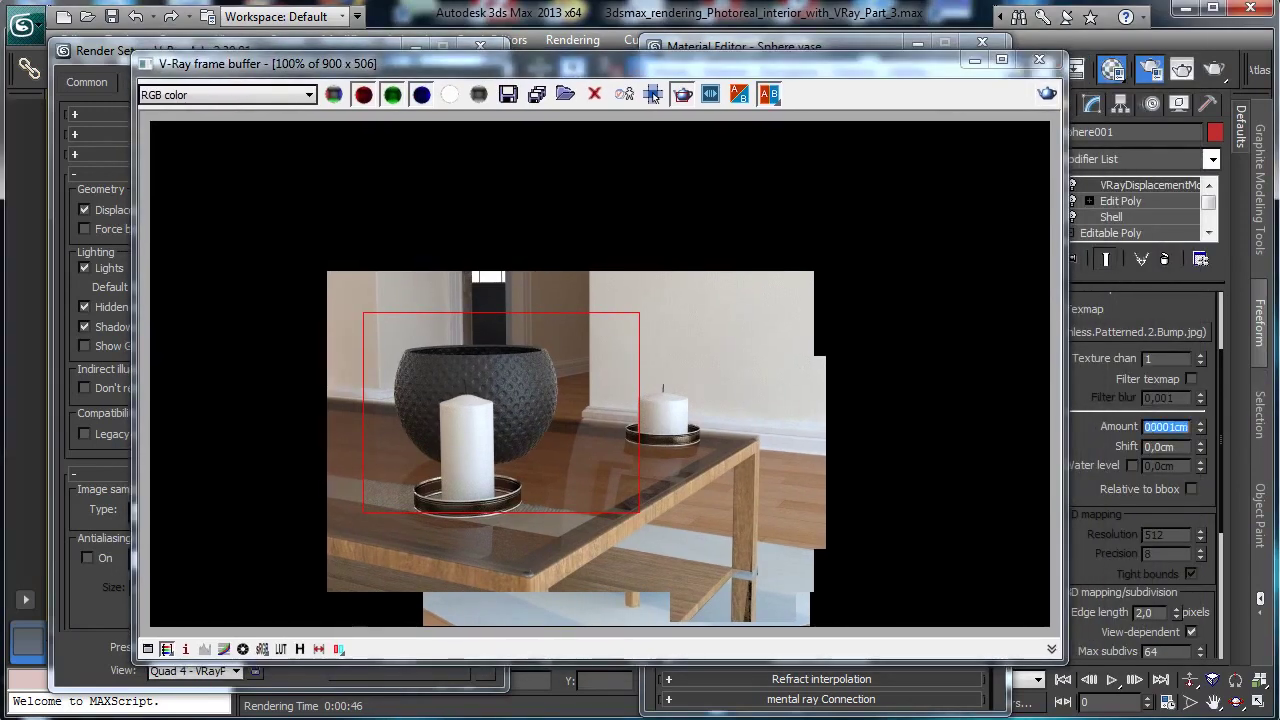
pyautogui.write('1,1')
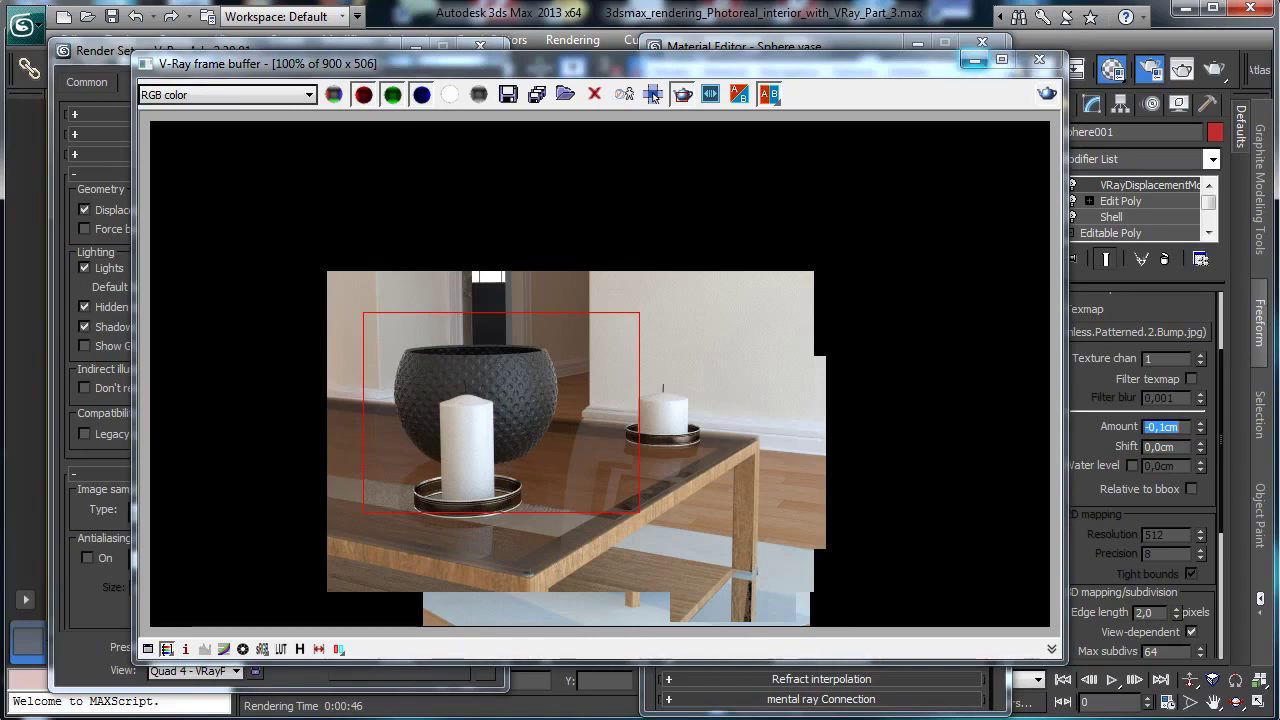
pyautogui.click(975, 61)
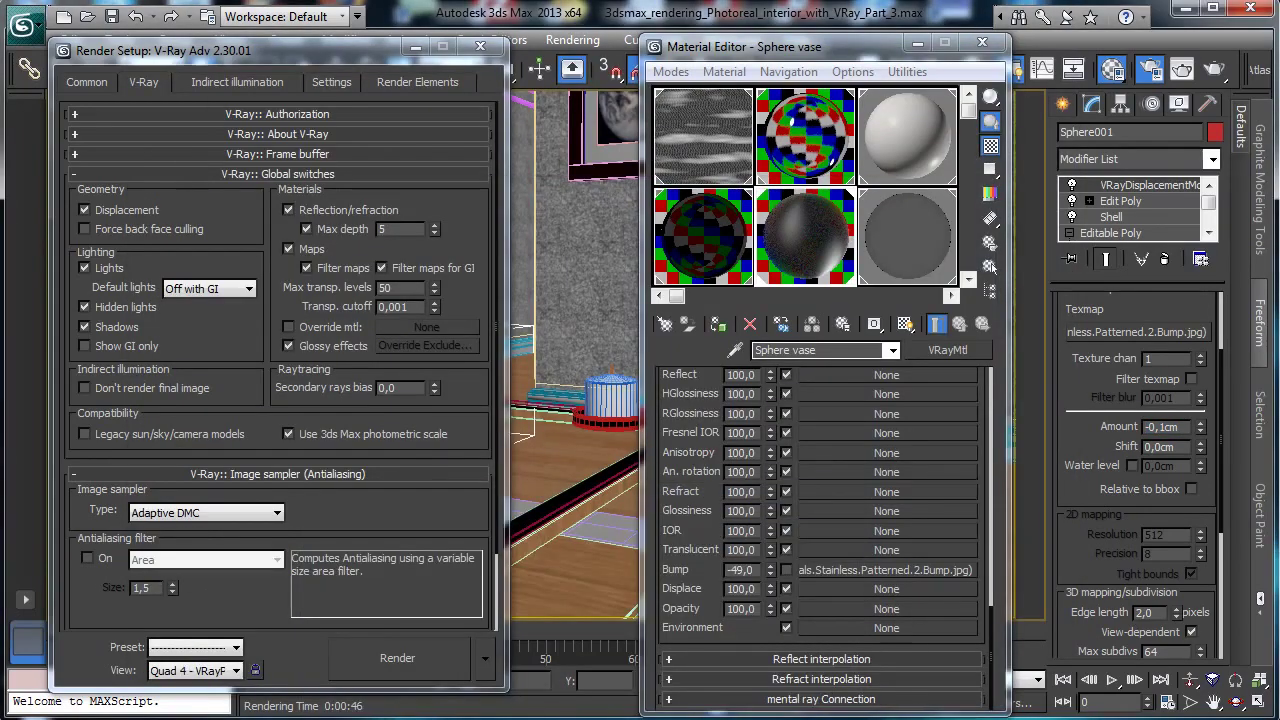
# Close the Material Editor and Render Setup windows, saving the scene.
pyautogui.click(982, 42)
pyautogui.click(111, 16)
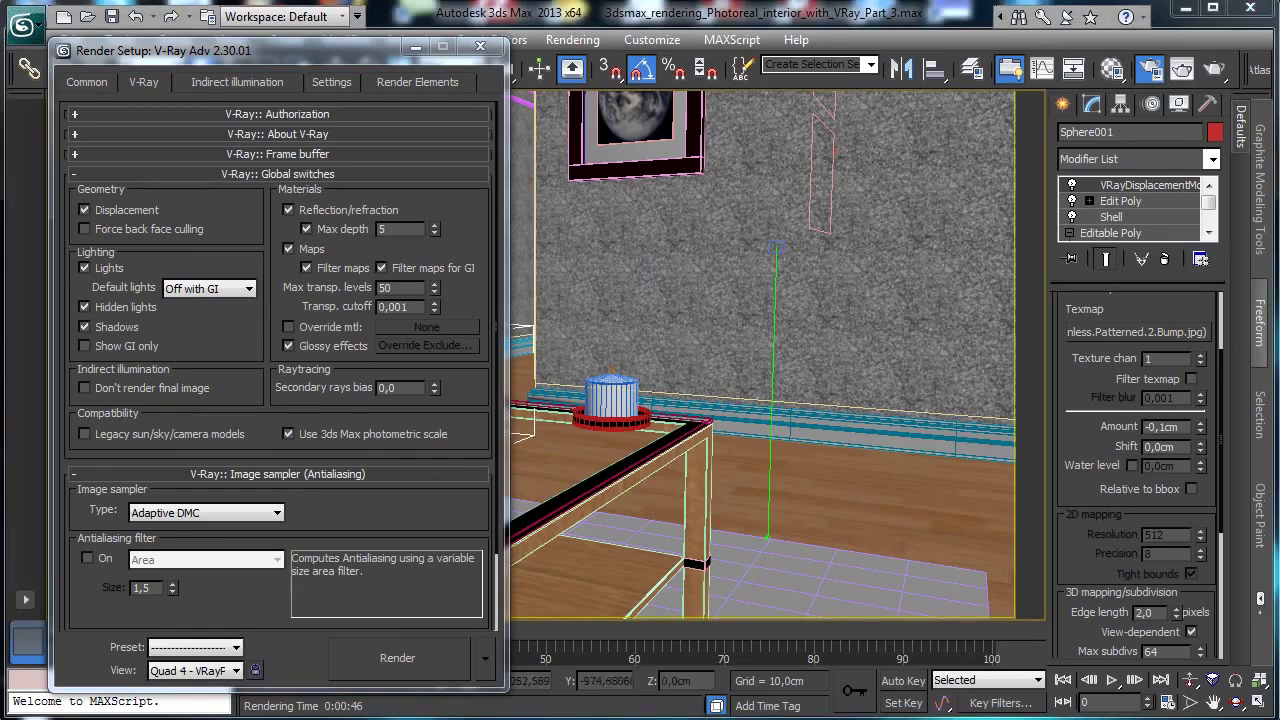
pyautogui.click(480, 46)
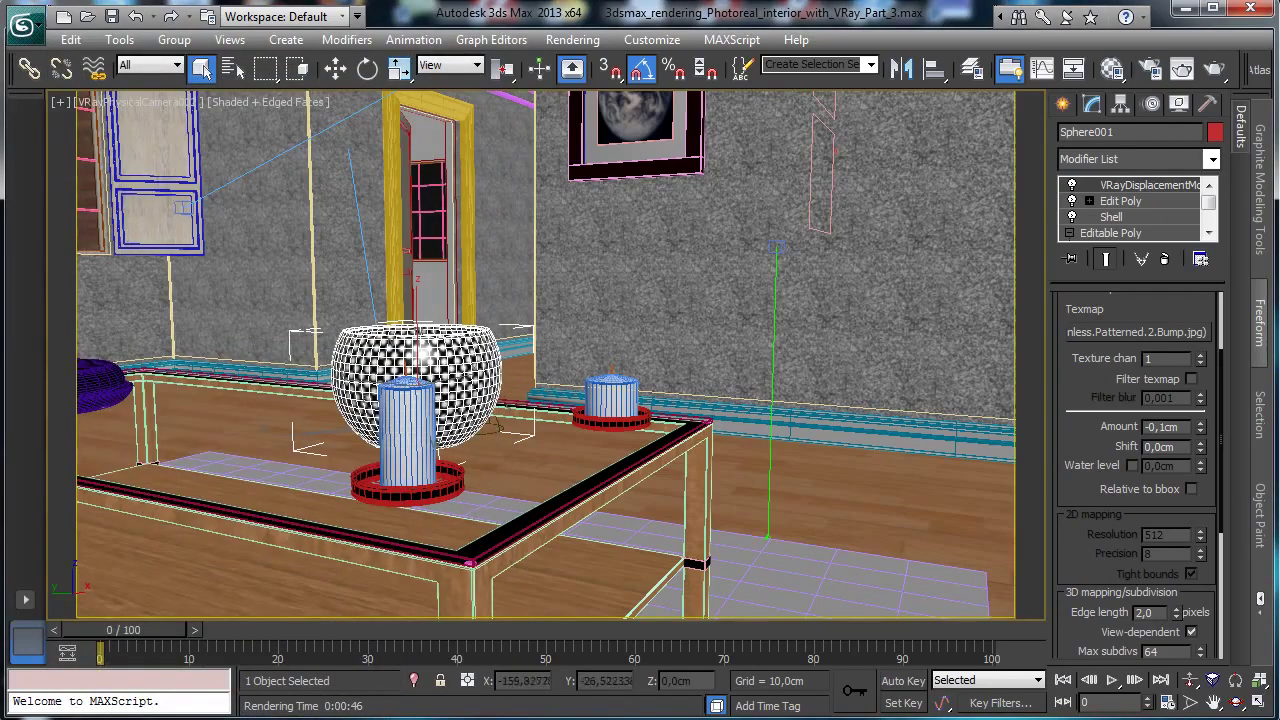
# Switch the viewport to Perspective and pan the view across the tabletop.
pyautogui.click(160, 102)
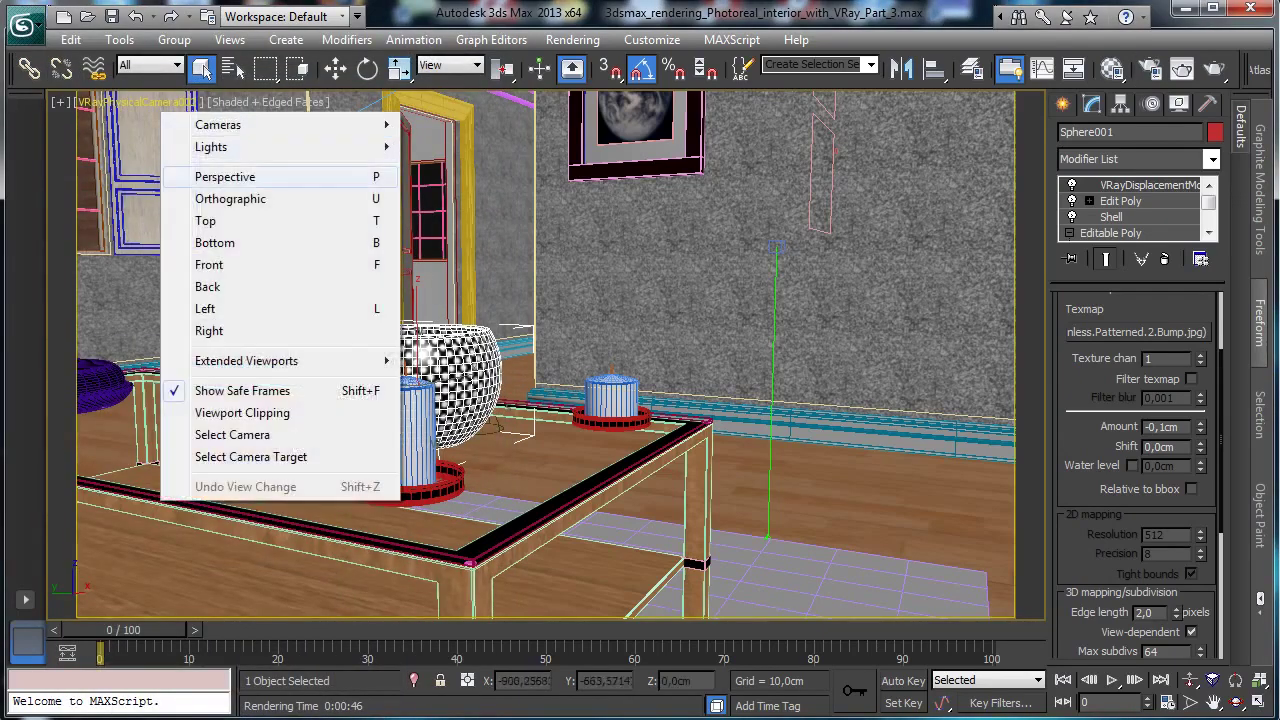
pyautogui.click(243, 174)
pyautogui.click(560, 480)
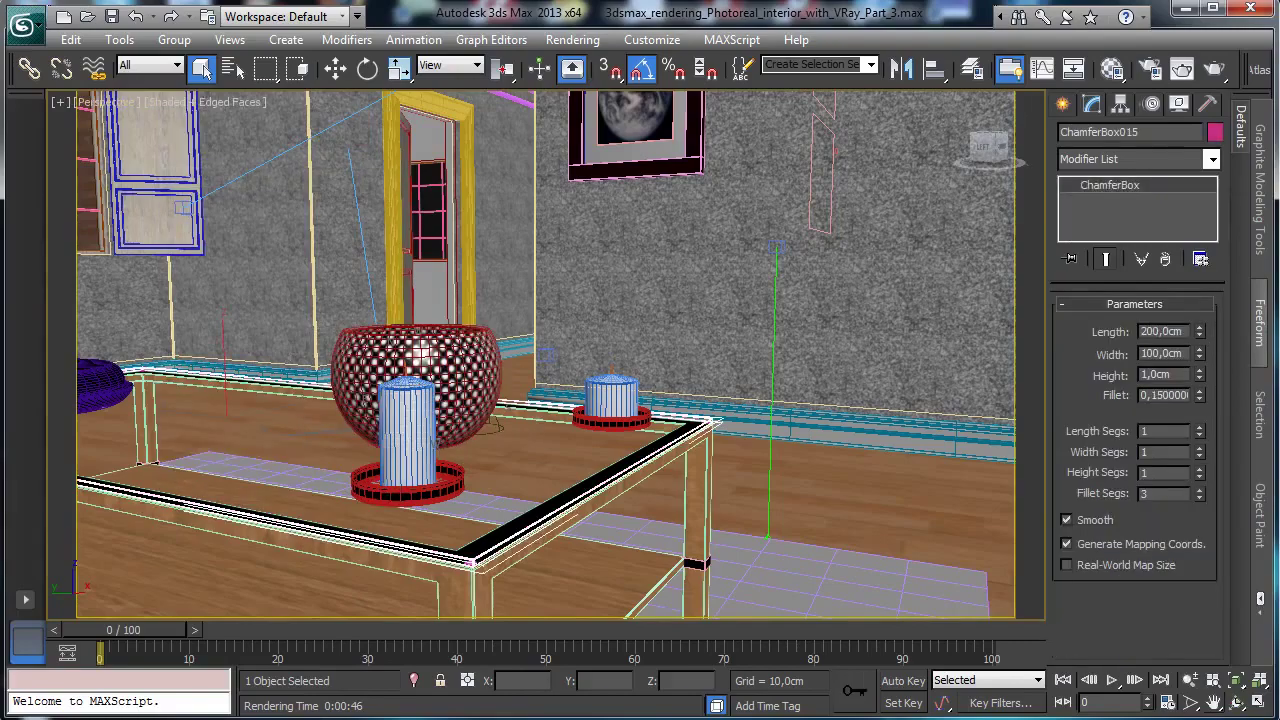
pyautogui.moveTo(420, 420); pyautogui.dragTo(680, 380, button='middle')
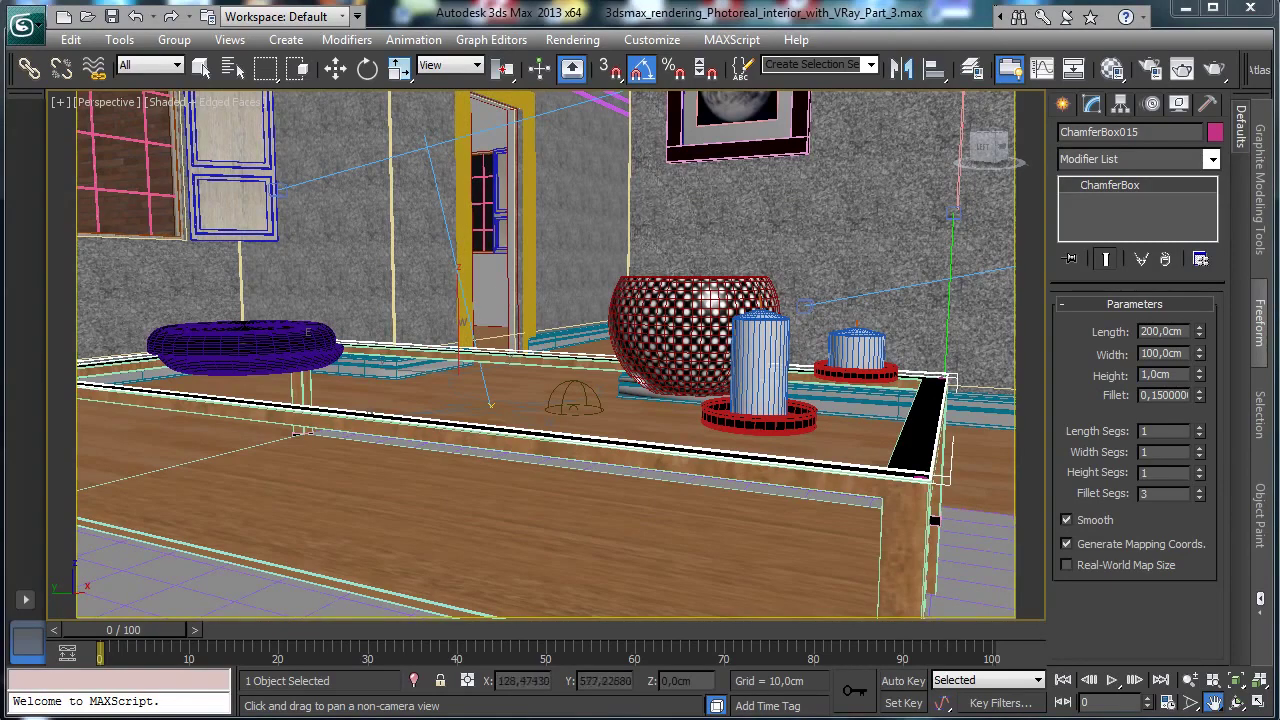
pyautogui.click(110, 102)
# Look through the first V-Ray camera and hide all shapes and helpers.
pyautogui.moveTo(300, 125)
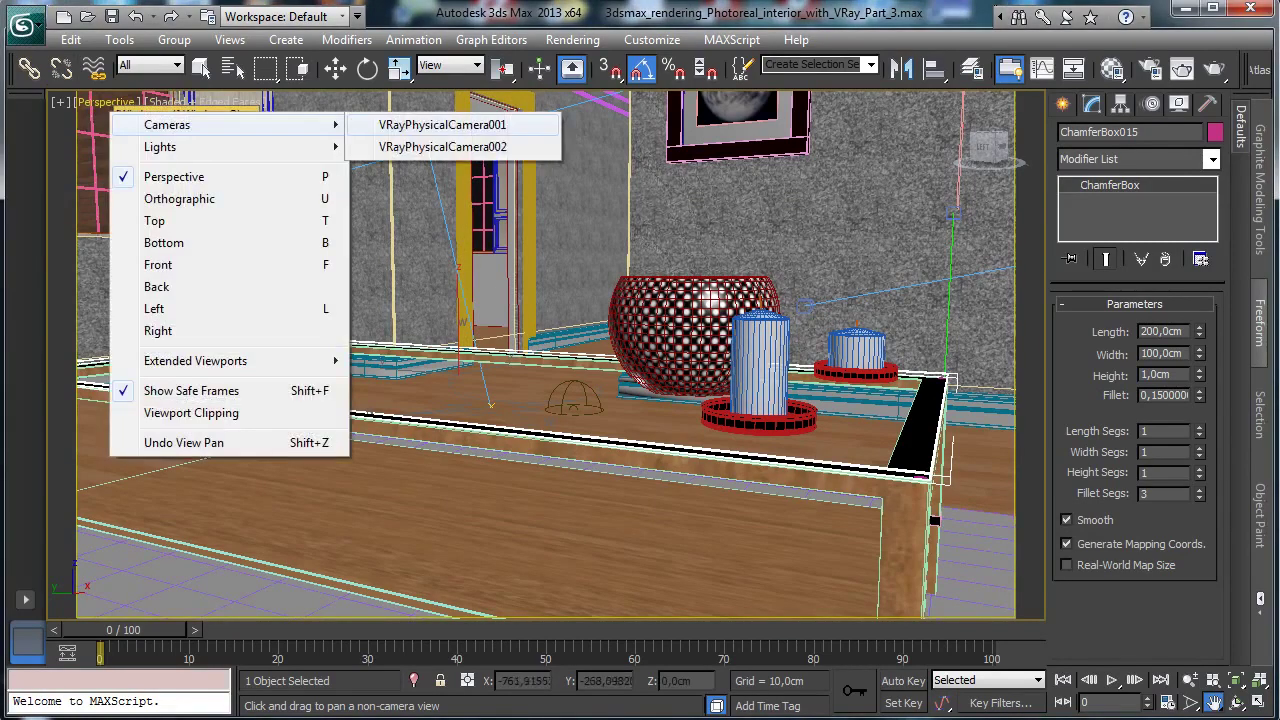
pyautogui.click(442, 125)
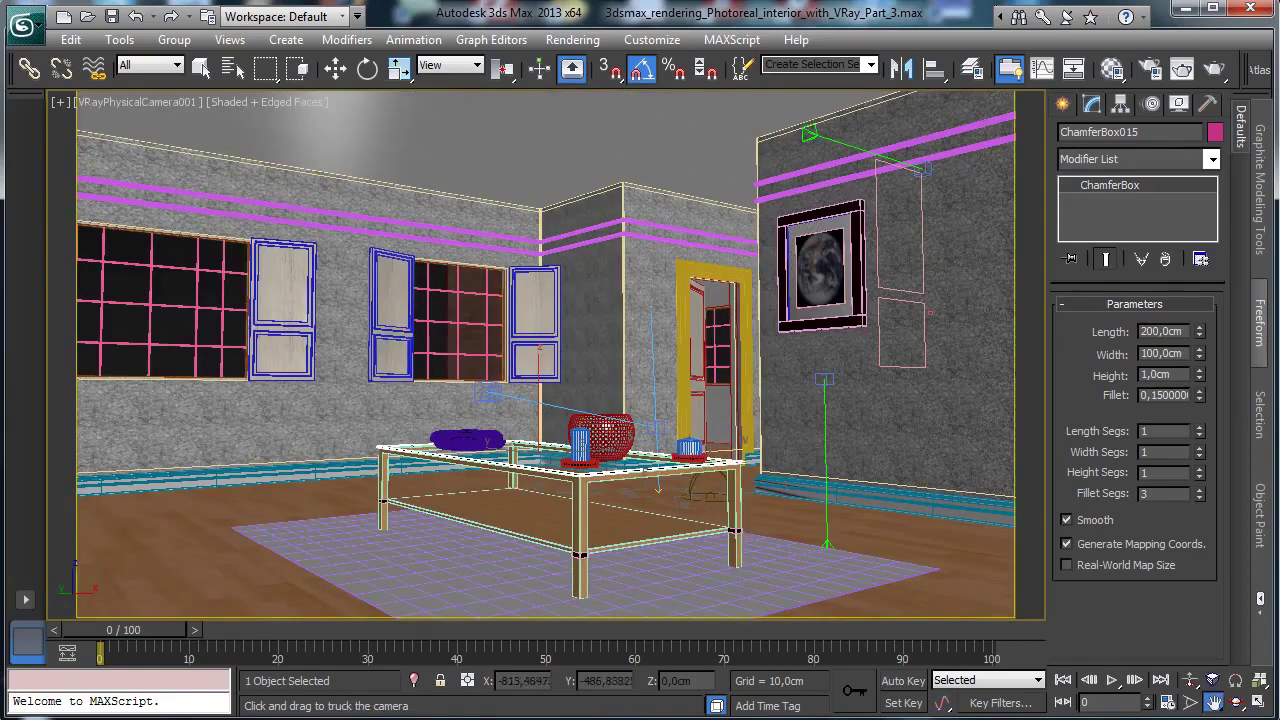
pyautogui.click(1179, 104)
pyautogui.click(1068, 315)
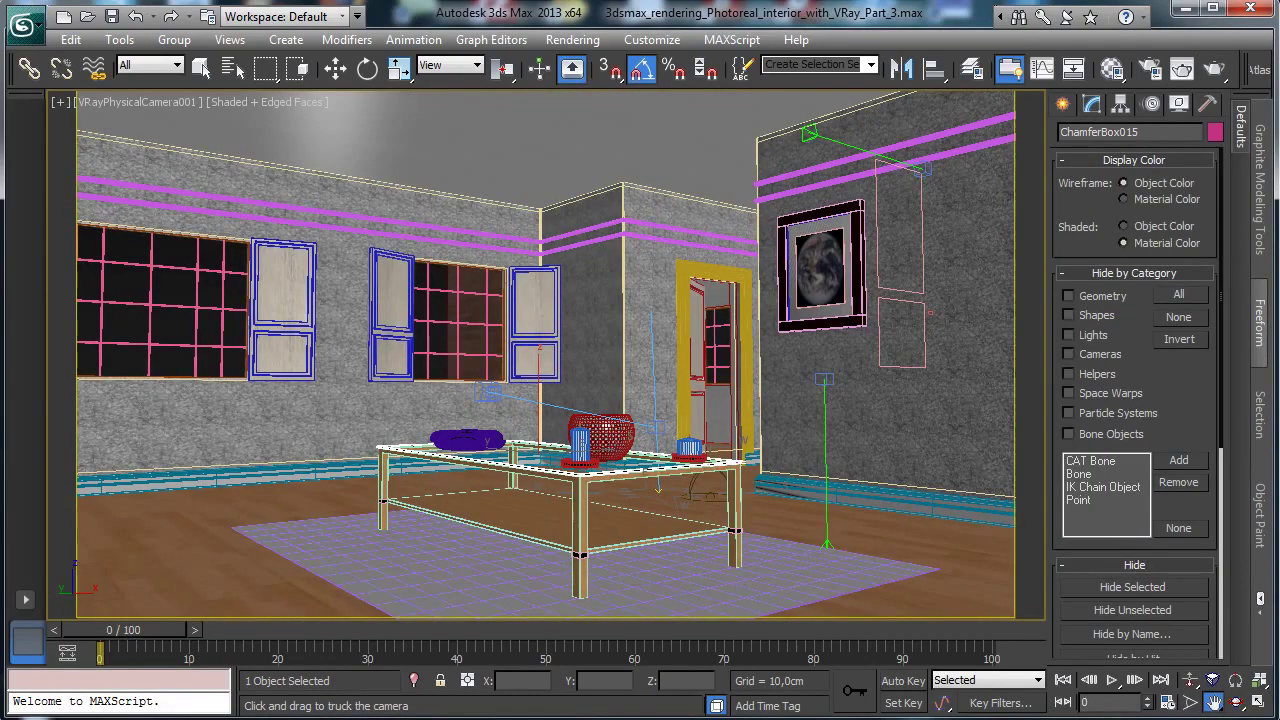
pyautogui.click(1068, 374)
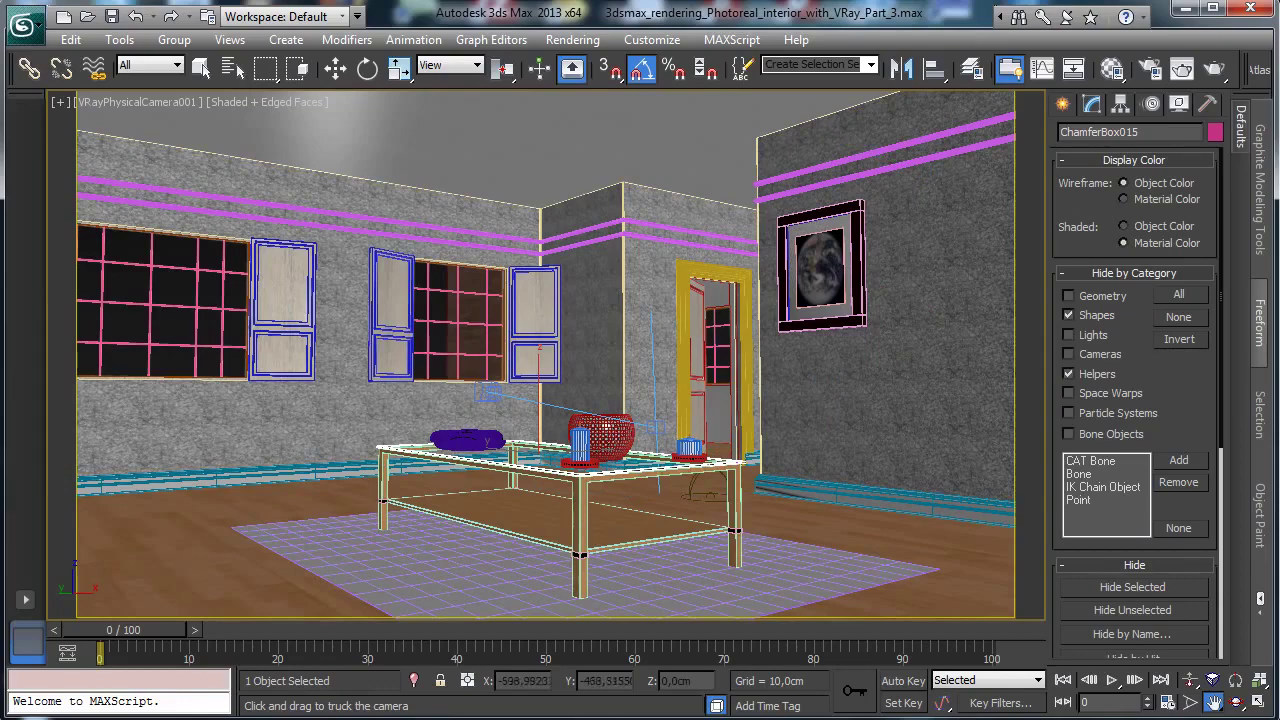
# Isolate the Art_1 Earth picture frame and zoom and orbit a perspective view onto it.
pyautogui.click(200, 67)
pyautogui.click(820, 265)
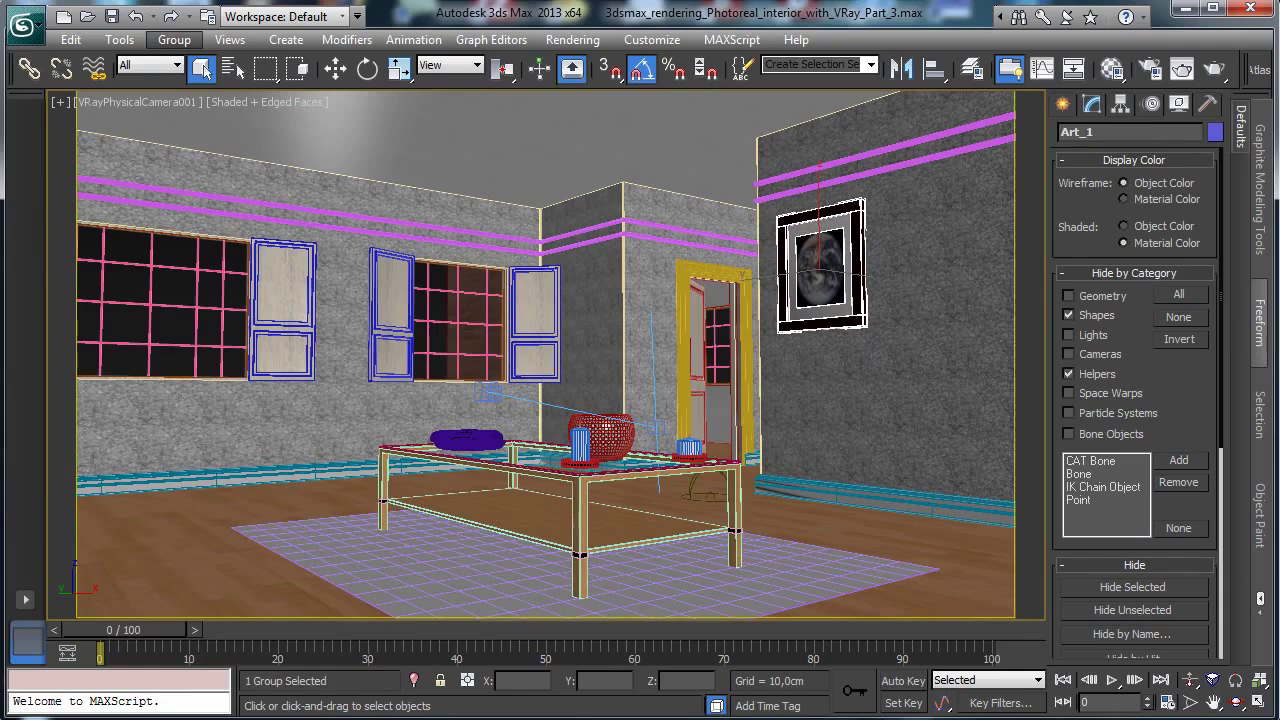
pyautogui.click(174, 40)
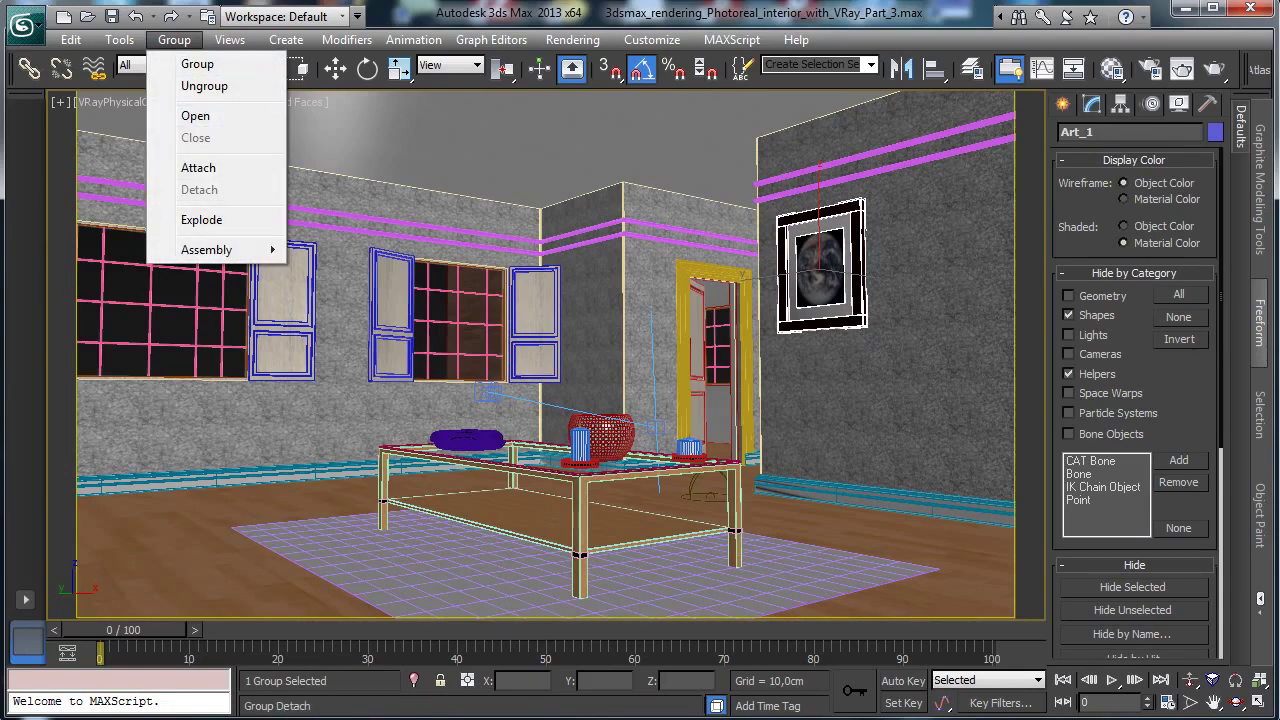
pyautogui.hotkey('alt', 'q')
pyautogui.click(136, 102)
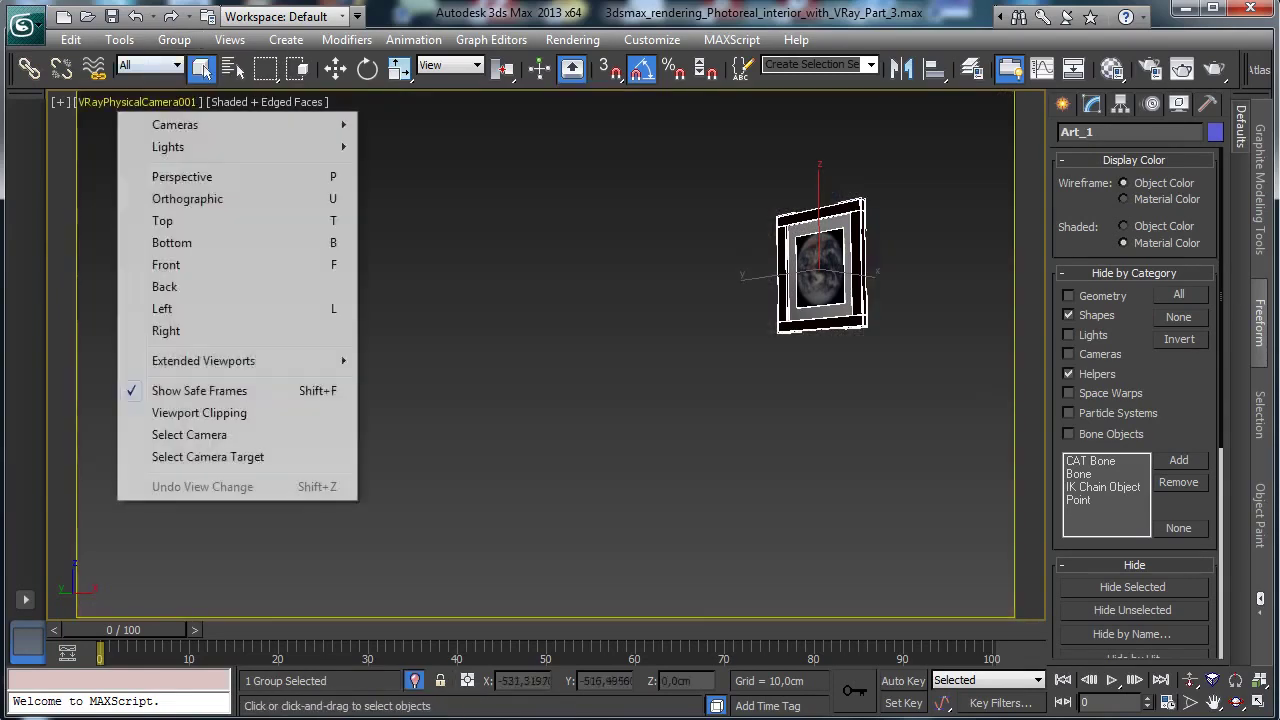
pyautogui.click(190, 177)
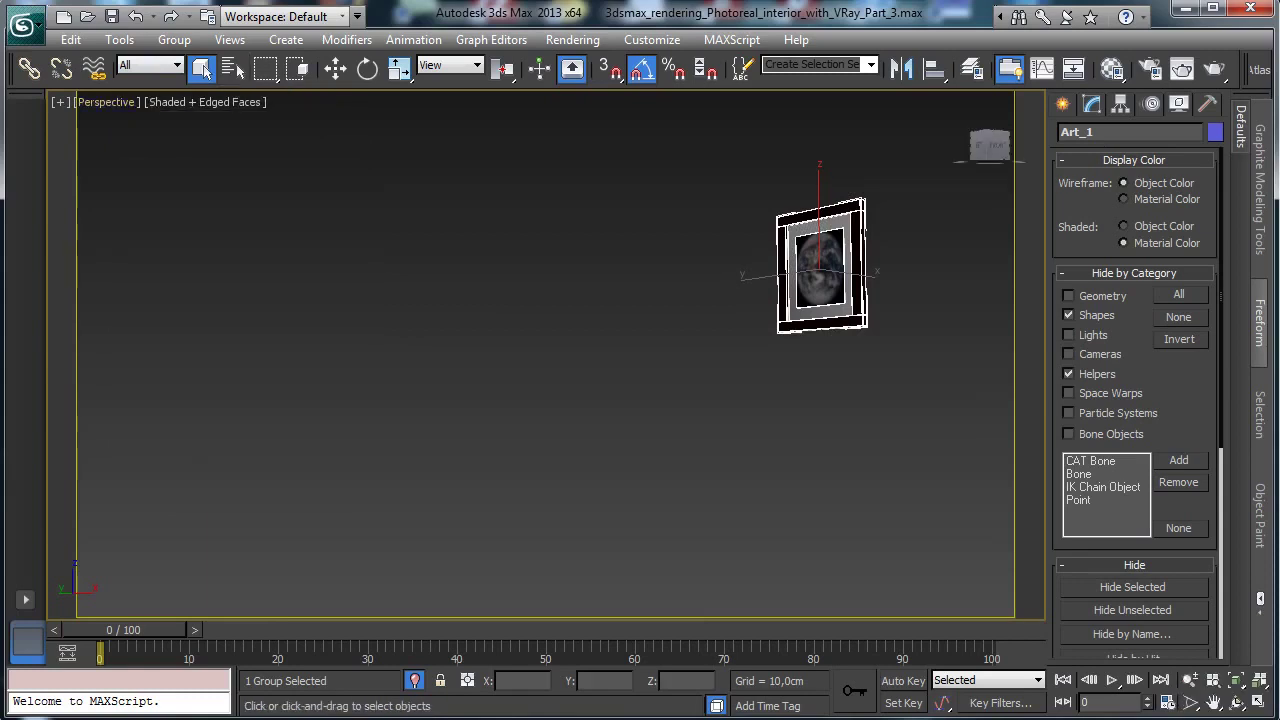
pyautogui.click(1234, 678)
pyautogui.hotkey('ctrl', 'r')
pyautogui.moveTo(300, 350); pyautogui.dragTo(240, 350)
# Open the Art_1 group and try moving its glass pane, undoing the move.
pyautogui.click(174, 39)
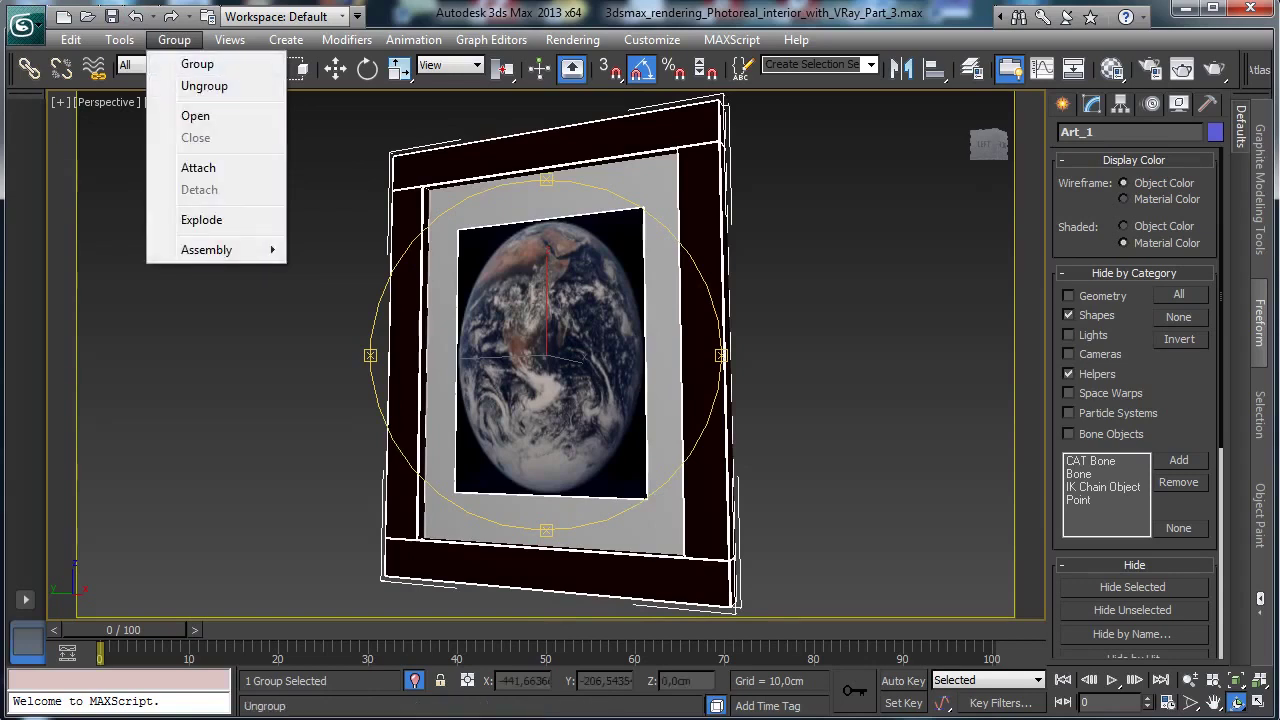
pyautogui.click(195, 115)
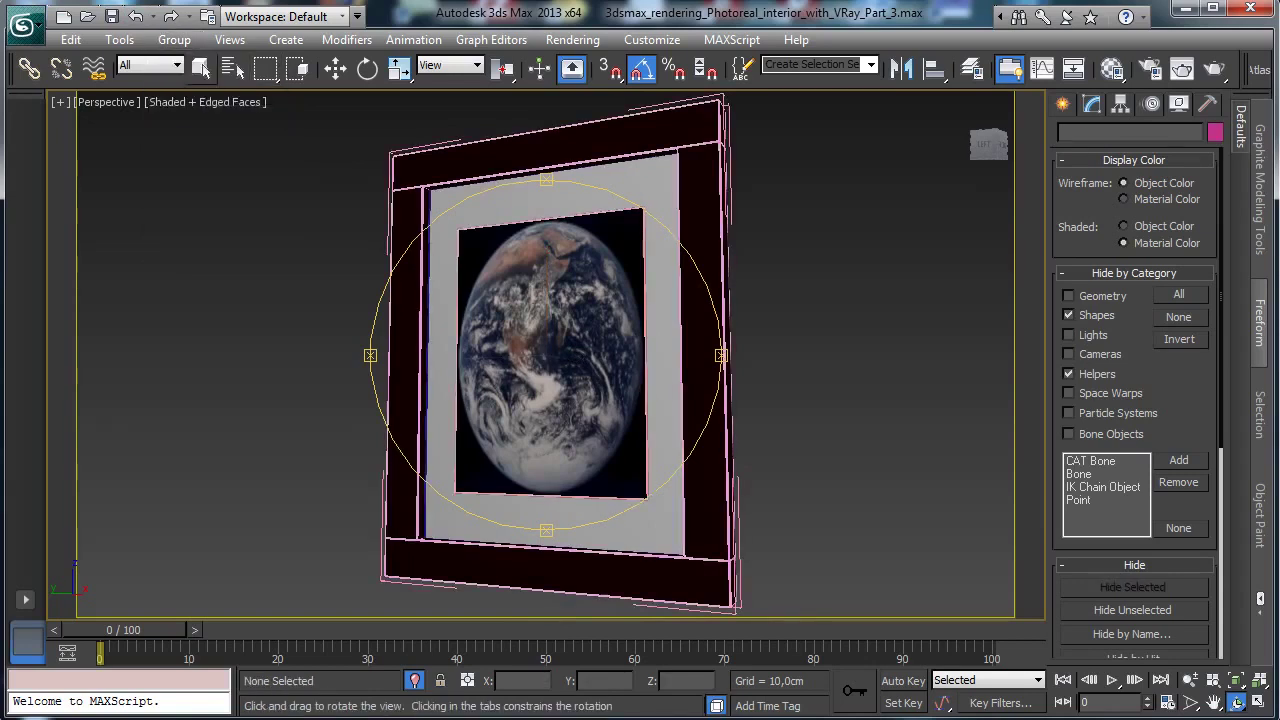
pyautogui.click(438, 380)
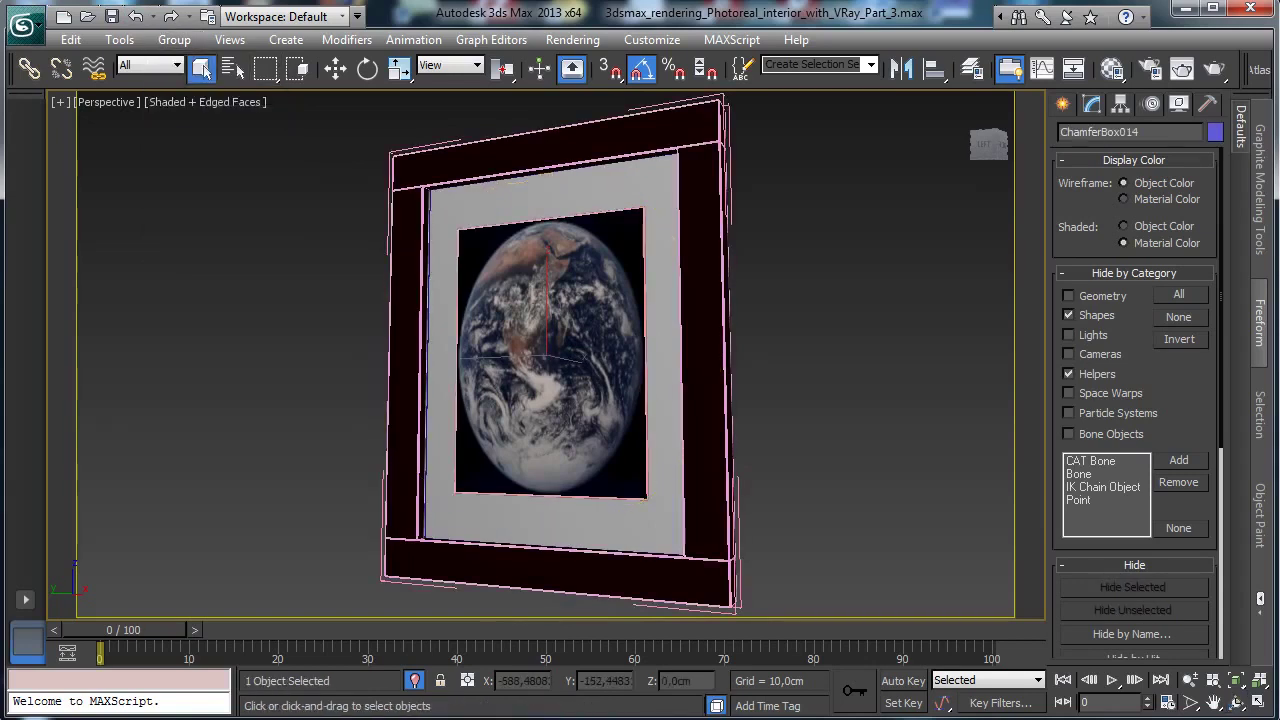
pyautogui.press('w')
pyautogui.moveTo(500, 356); pyautogui.dragTo(340, 360)
pyautogui.click(135, 16)
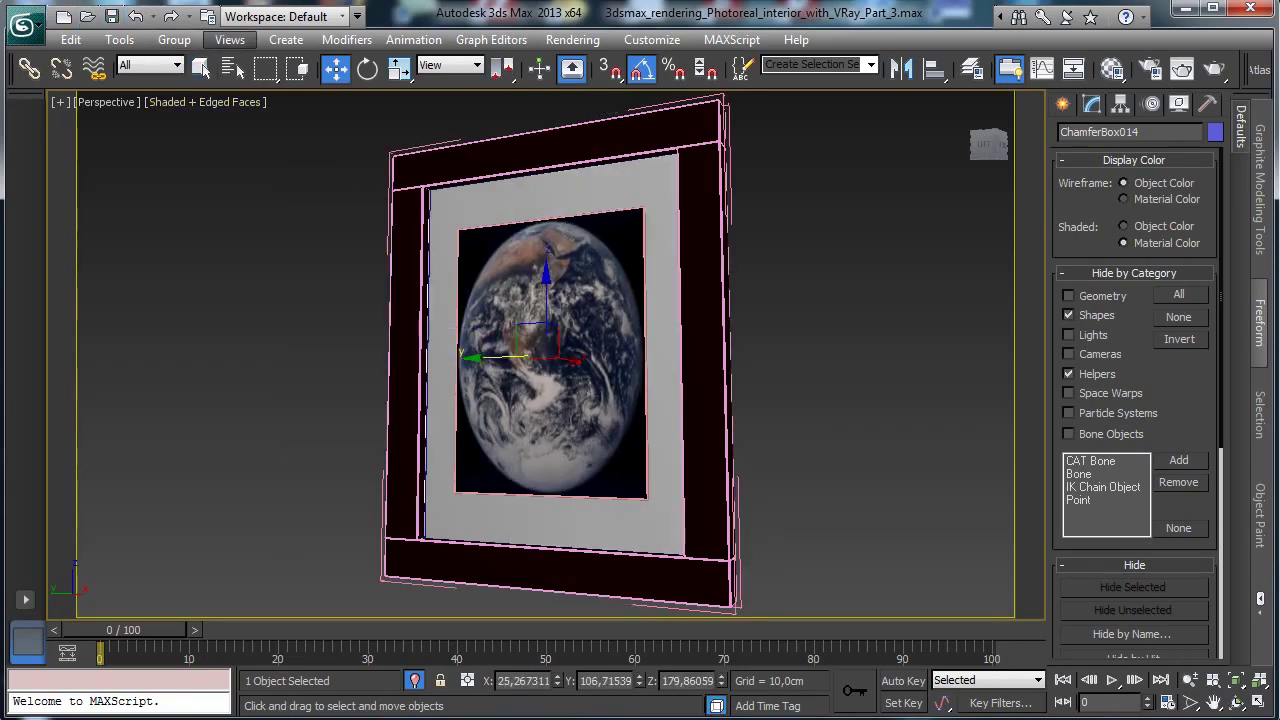
pyautogui.rightClick(530, 214)
# Check the glass pane's properties and eyedrop its Glass window material into a free slot.
pyautogui.click(590, 315)
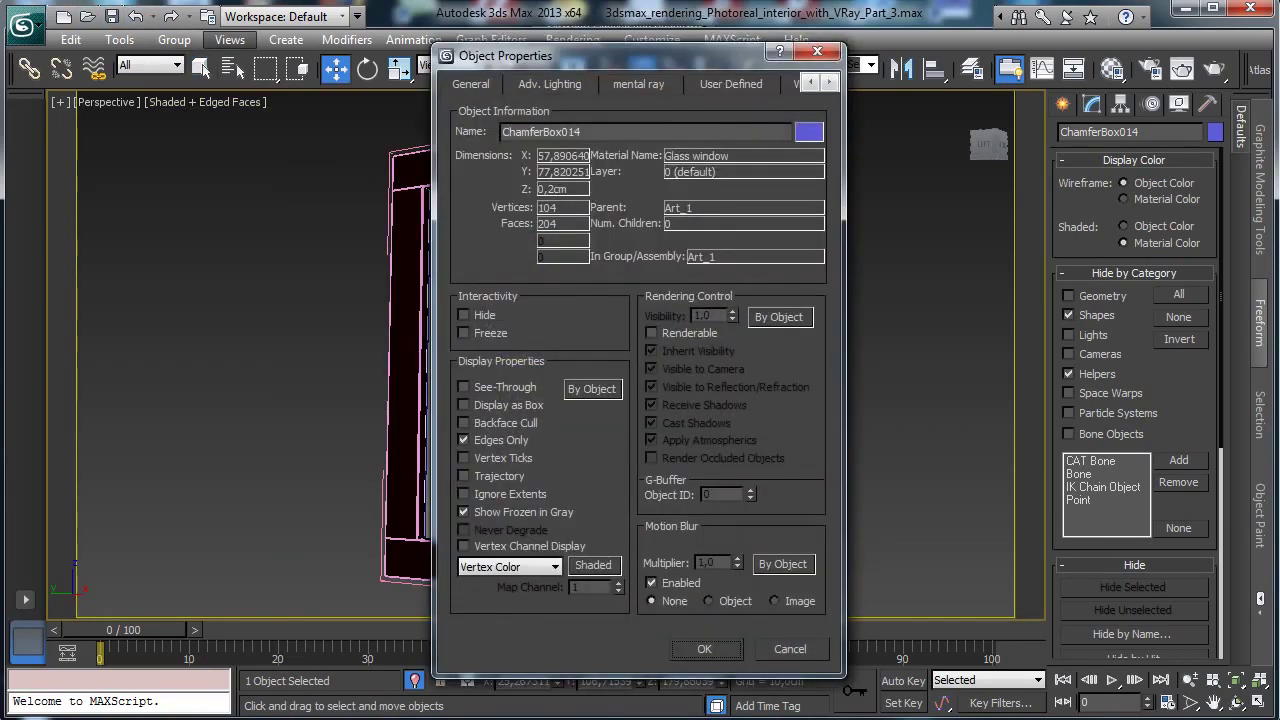
pyautogui.press('Return')
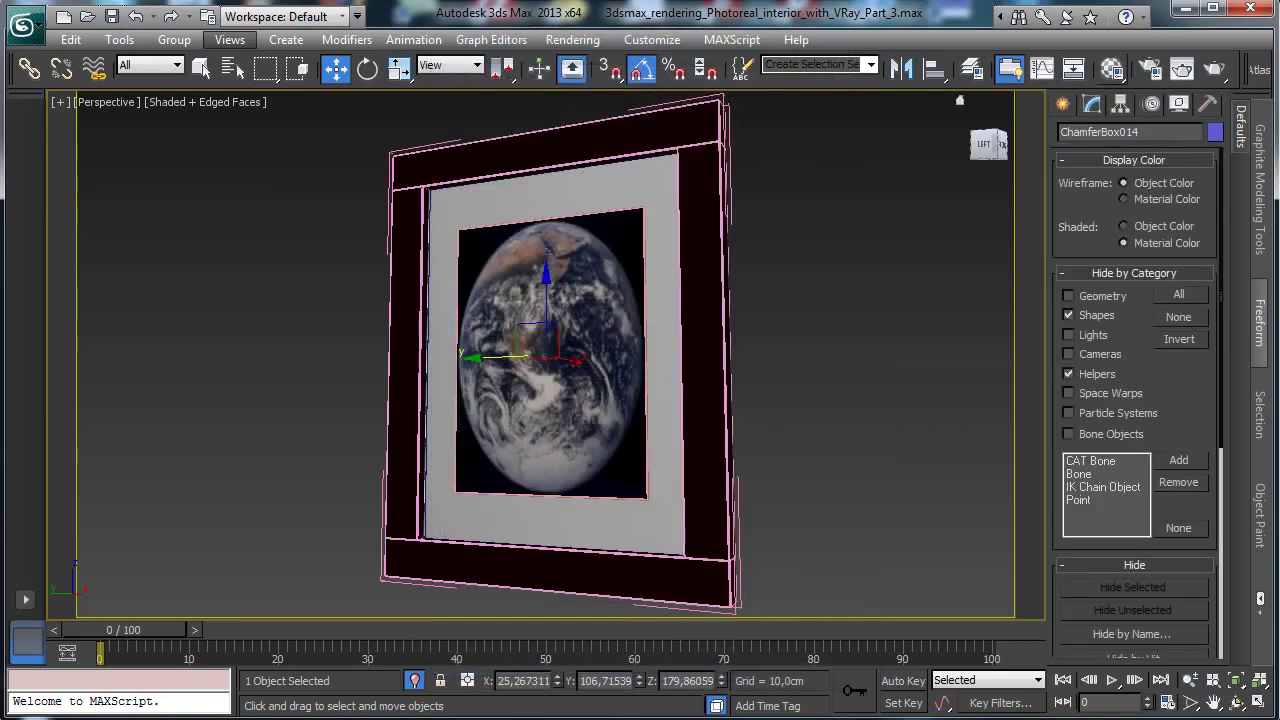
pyautogui.press('m')
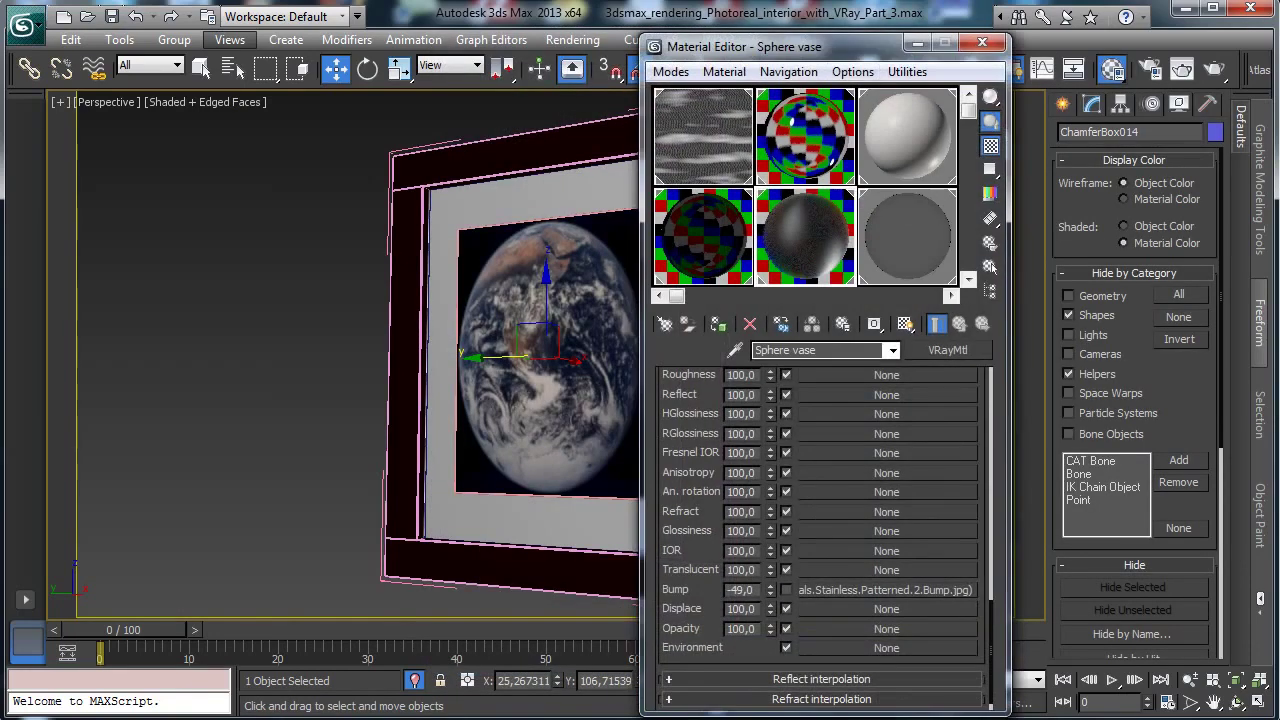
pyautogui.scroll(-5, 990, 266)
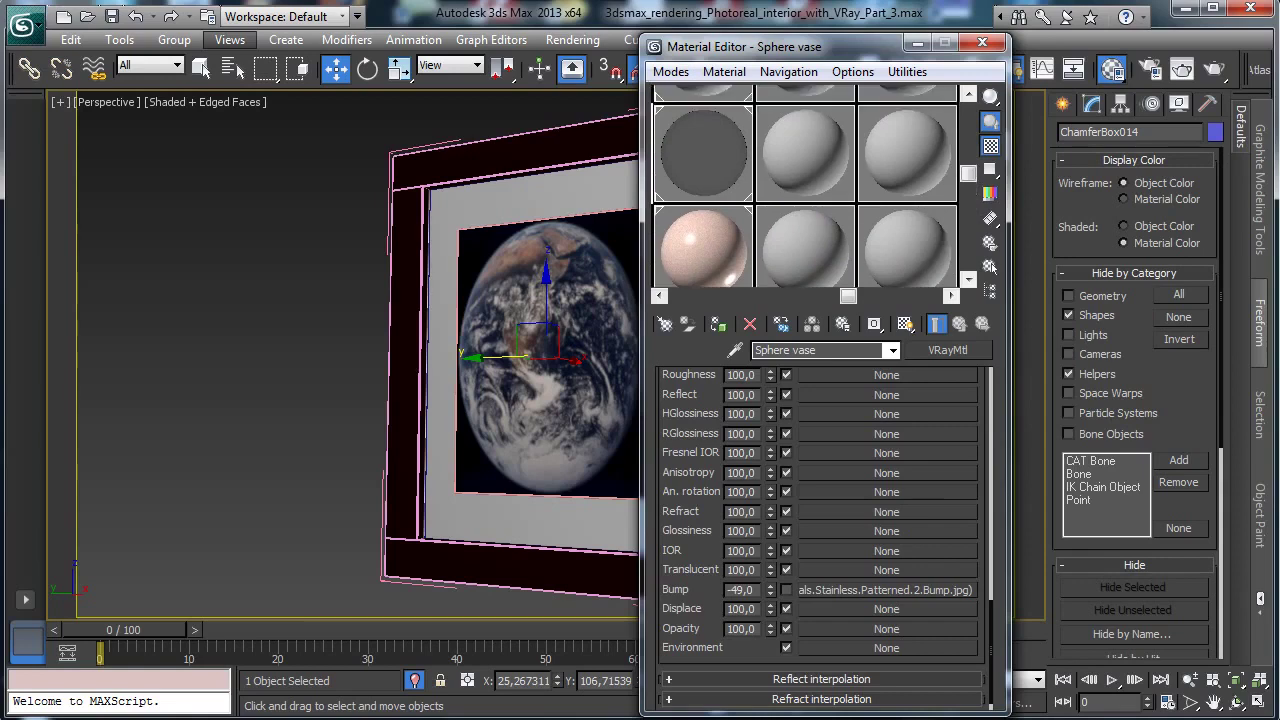
pyautogui.click(820, 180)
pyautogui.click(735, 350)
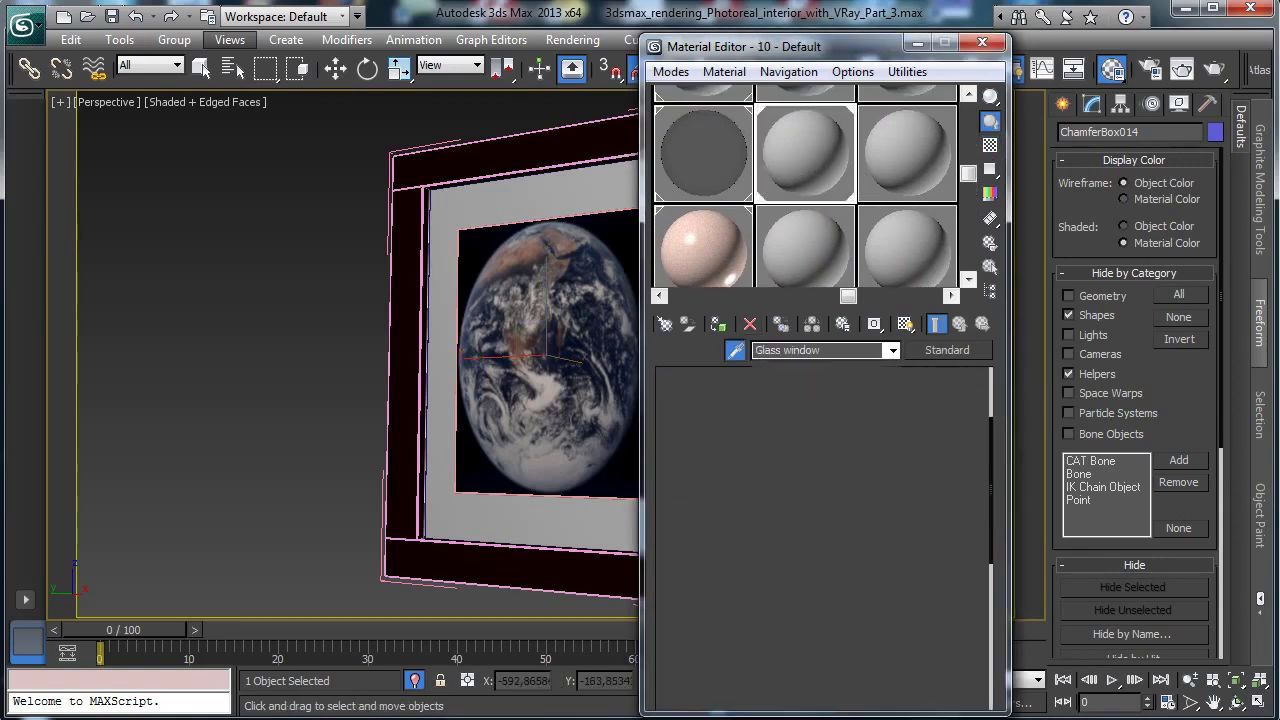
pyautogui.click(545, 350)
# Set the Glass window material's refraction IOR to 1,0 and Fresnel IOR to 1,6.
pyautogui.doubleClick(922, 577)
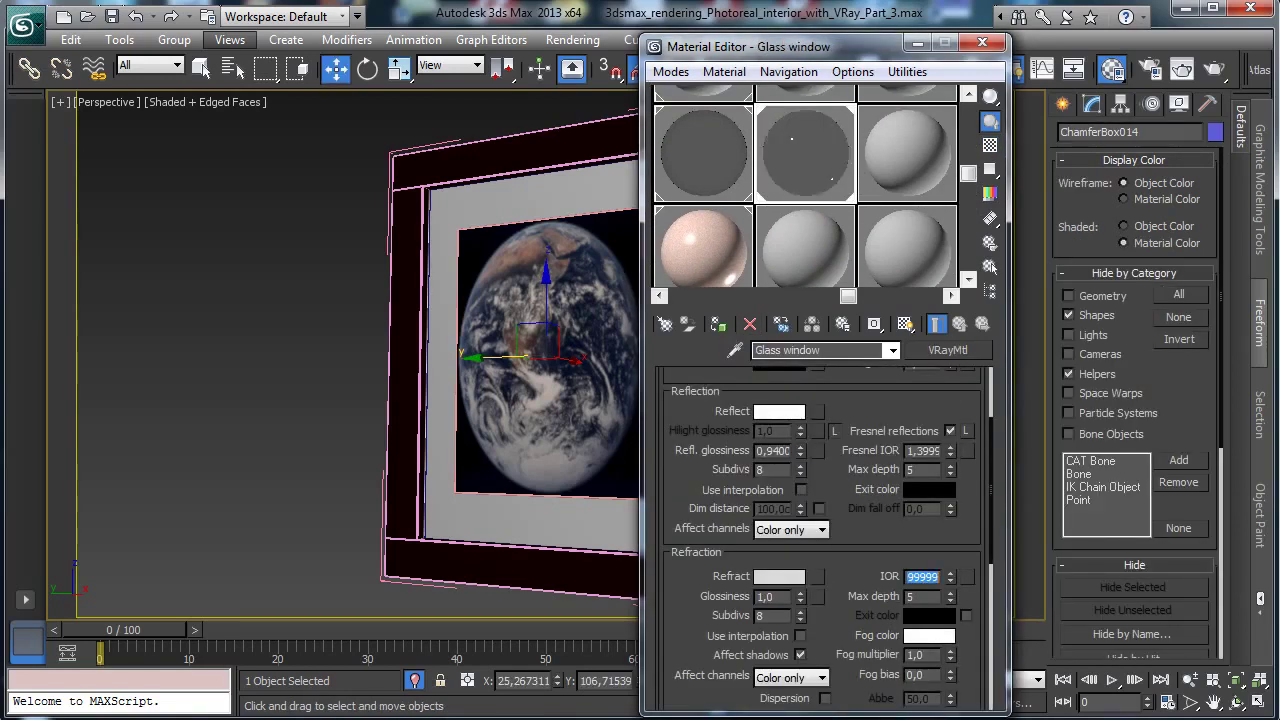
pyautogui.write('1,0')
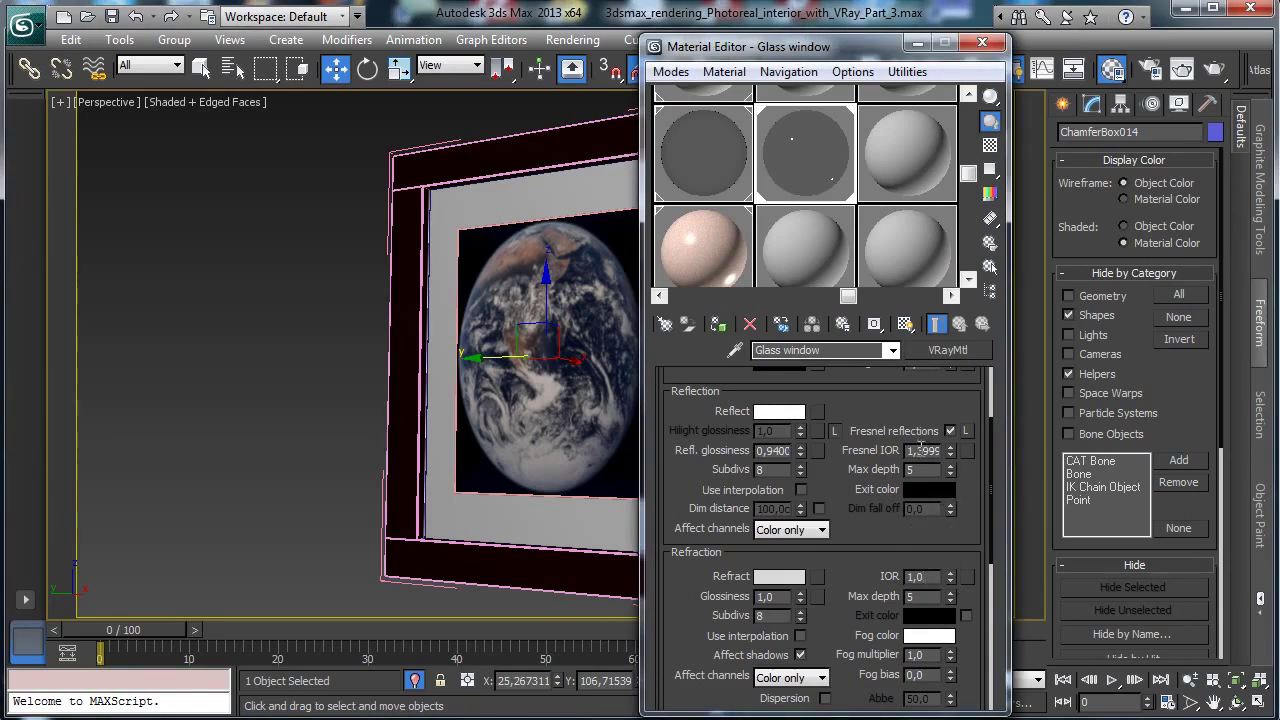
pyautogui.doubleClick(921, 450)
pyautogui.write('1,6')
pyautogui.press('Return')
pyautogui.moveTo(850, 560); pyautogui.dragTo(907, 546)
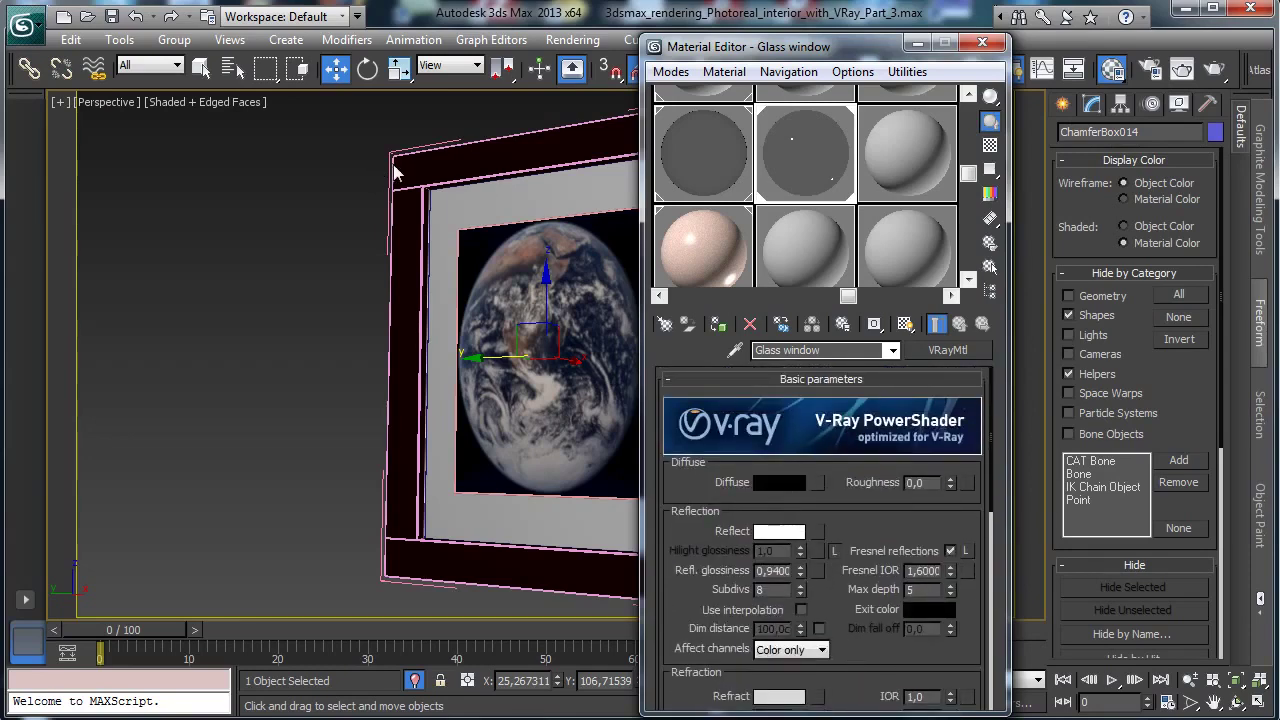
# Look through VRayPhysicalCamera001, minimize the Material Editor, and return to perspective view.
pyautogui.click(109, 102)
pyautogui.moveTo(140, 126)
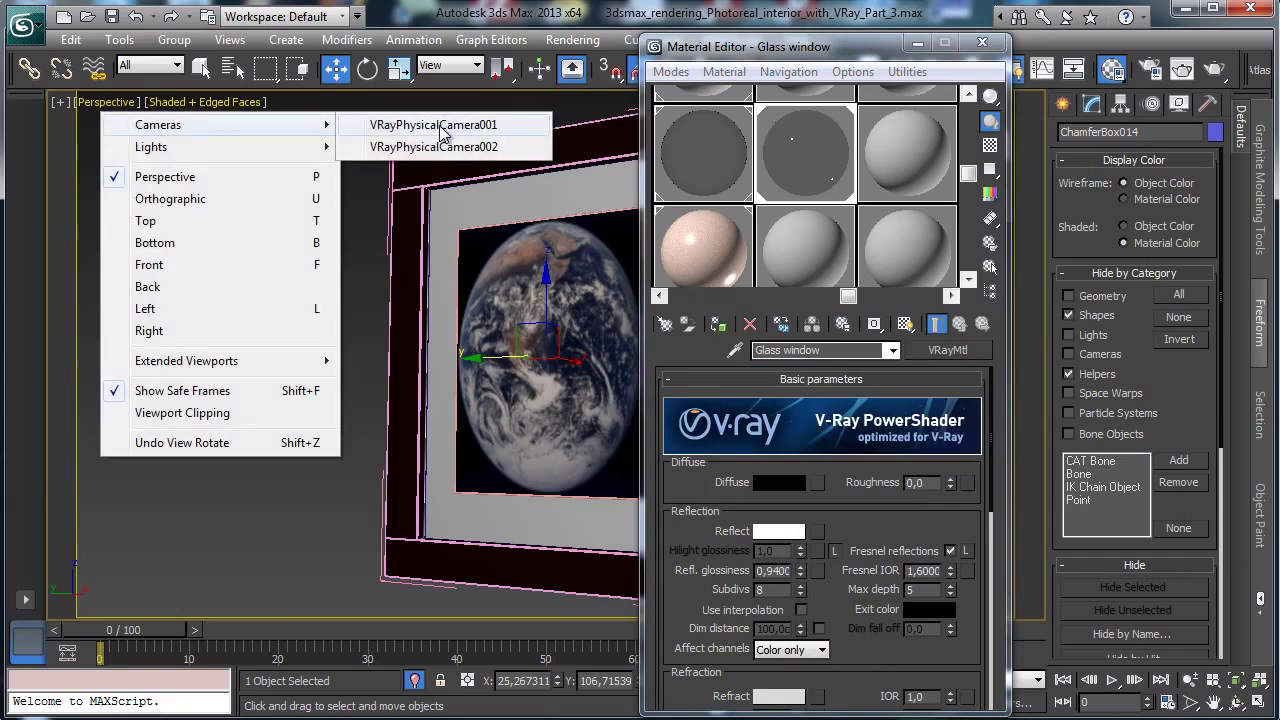
pyautogui.click(430, 126)
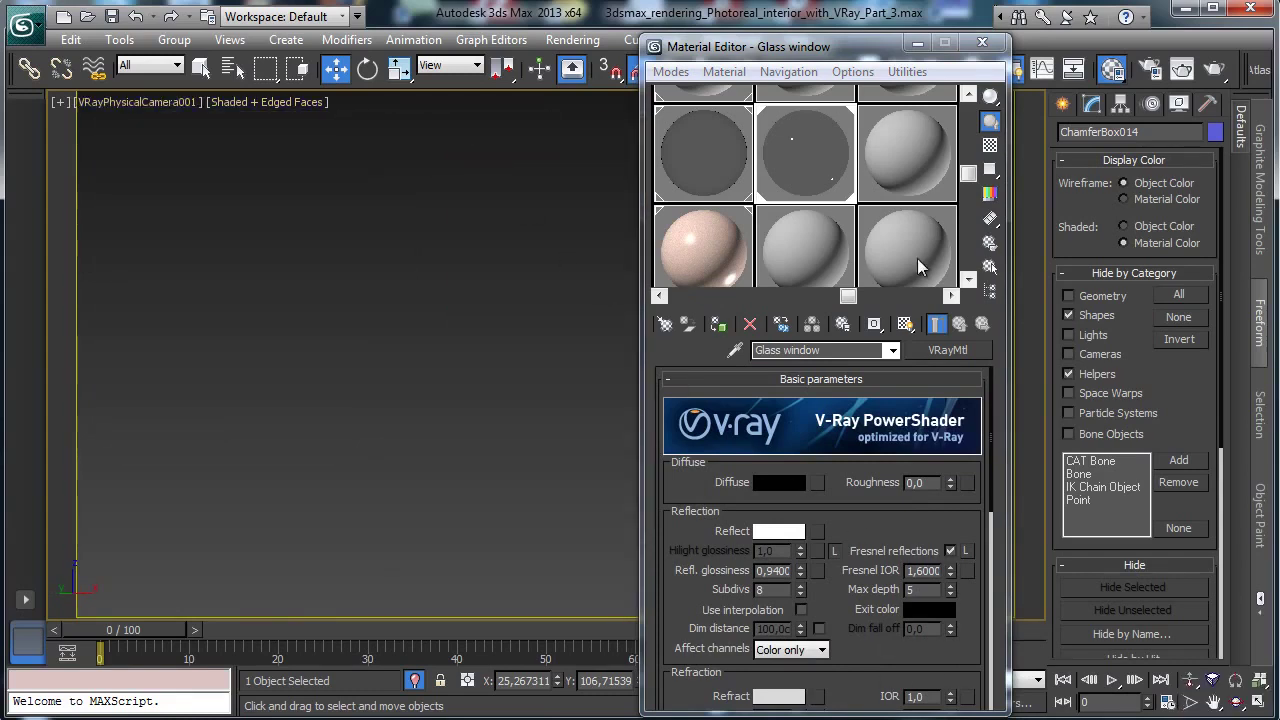
pyautogui.click(917, 42)
pyautogui.press('p')
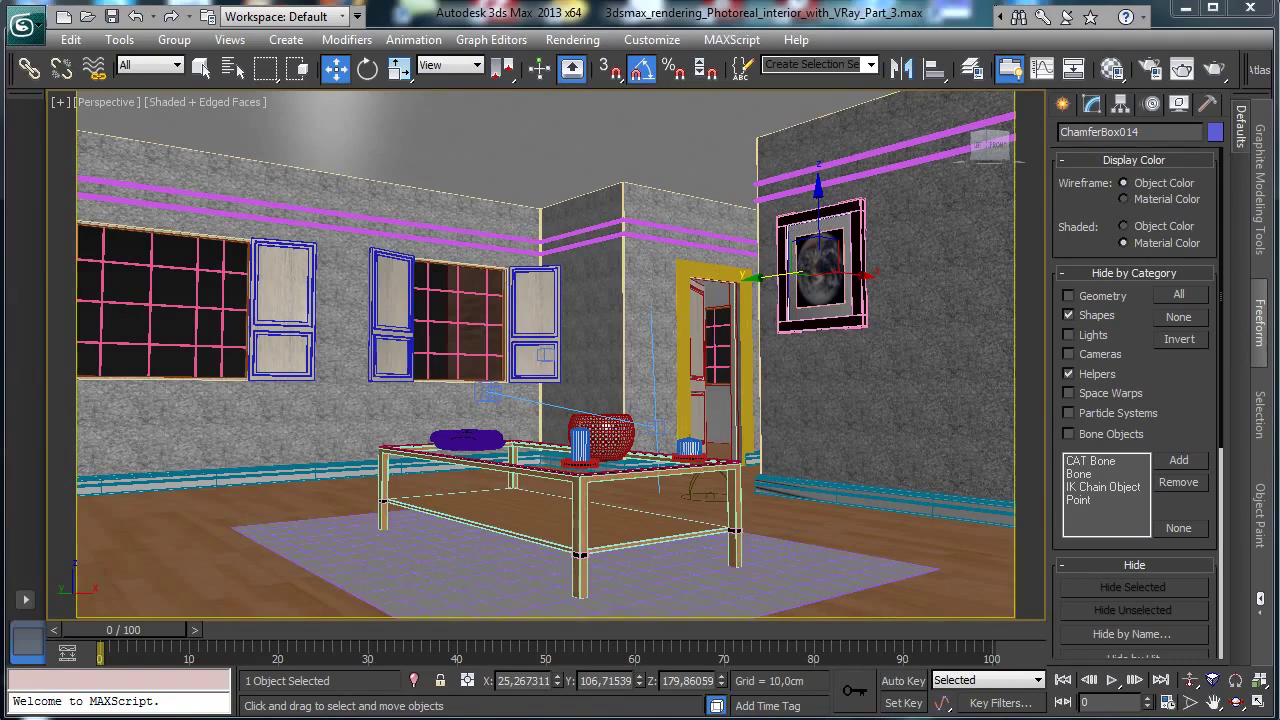
pyautogui.hotkey('shift', 'q')
# Region-render the wall with the framed Earth picture.
pyautogui.moveTo(650, 135); pyautogui.dragTo(922, 416)
pyautogui.click(1049, 95)
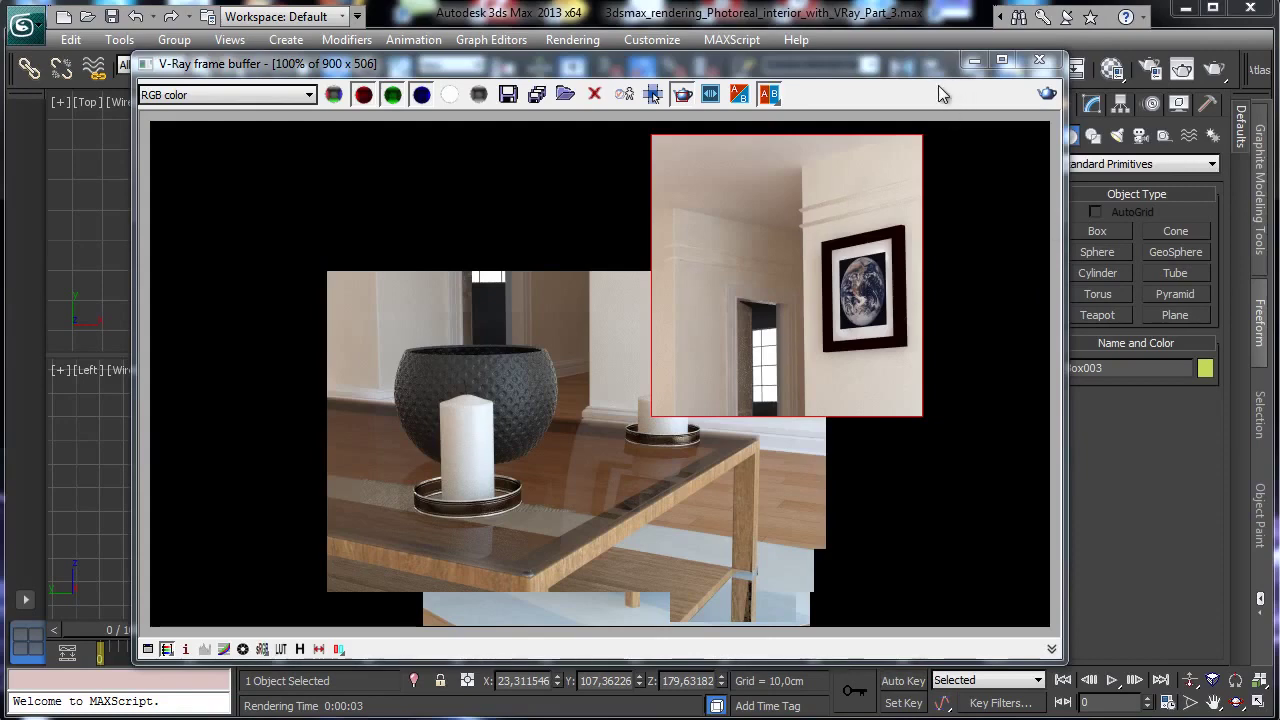
pyautogui.click(974, 61)
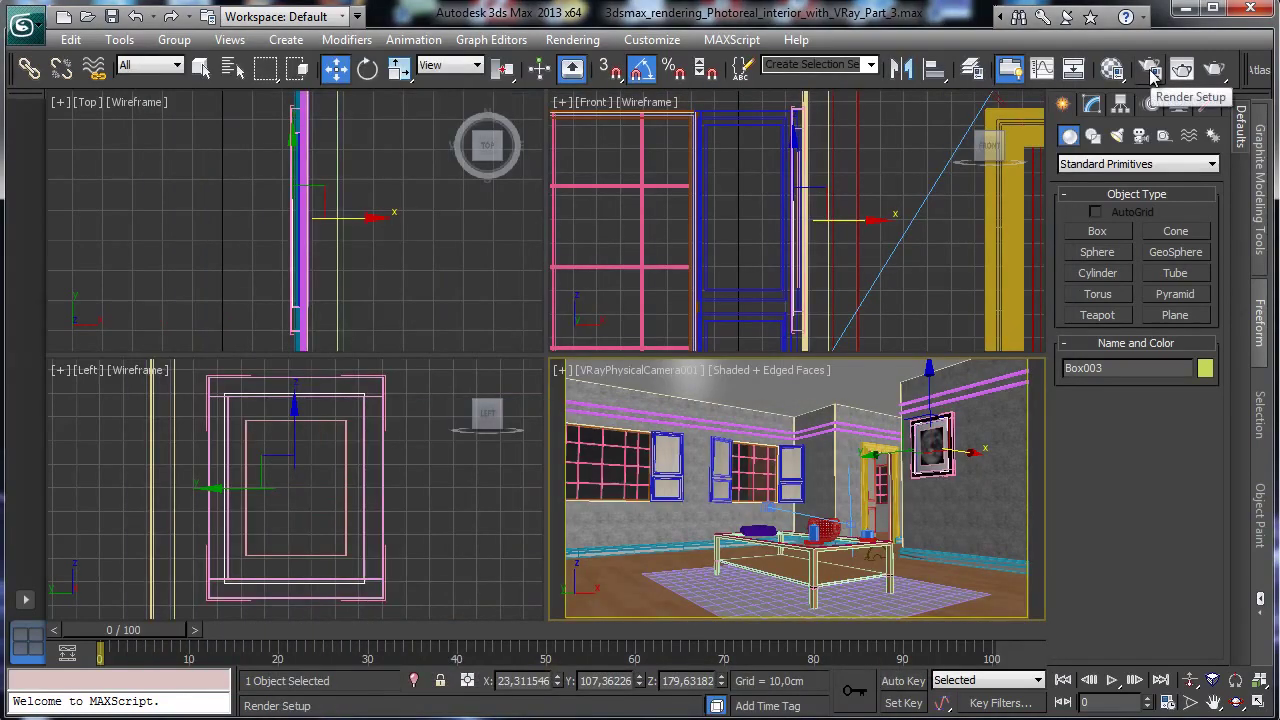
# Set the output width to 650 and enable the V-Ray antialiasing filter.
pyautogui.click(1150, 68)
pyautogui.click(142, 84)
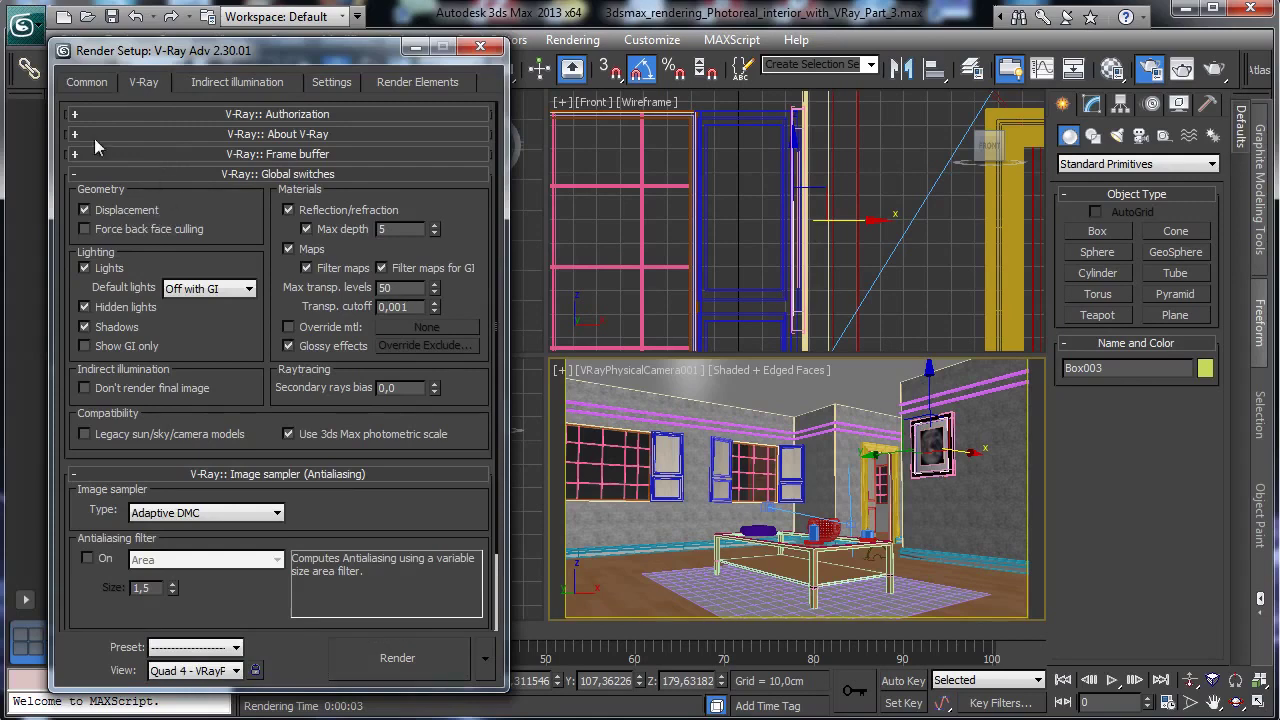
pyautogui.click(87, 83)
pyautogui.scroll(4, 250, 188)
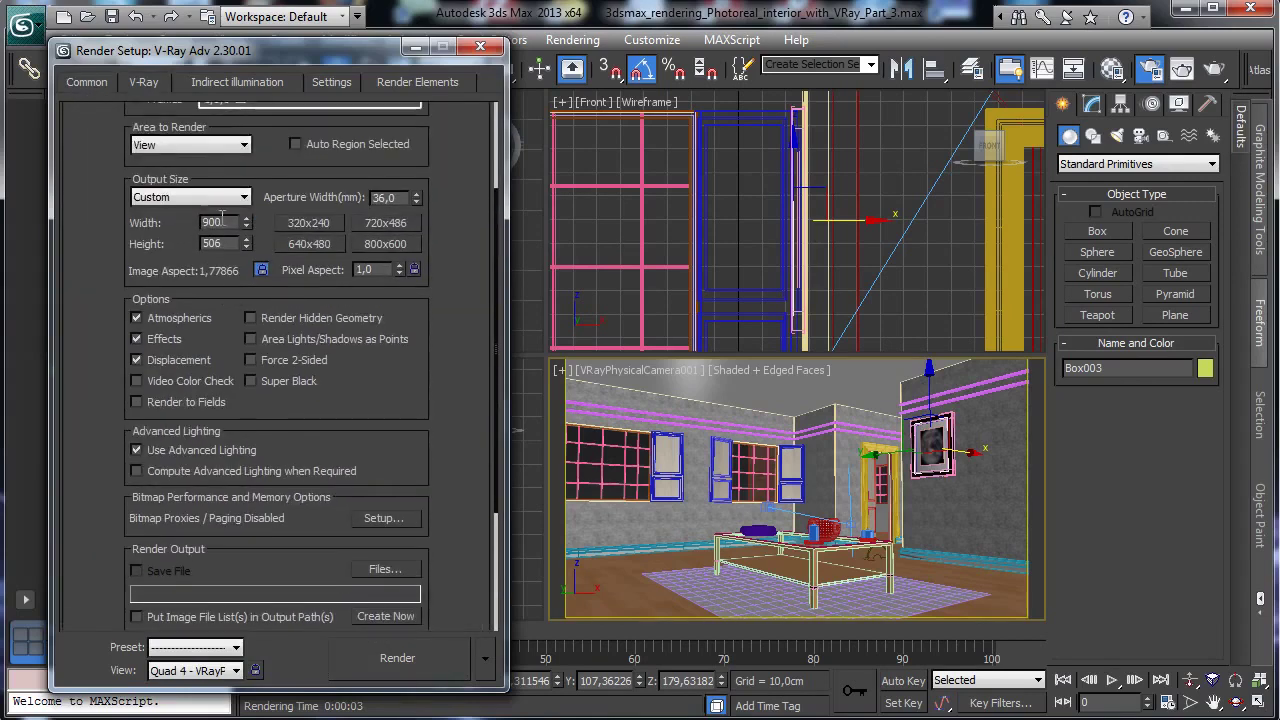
pyautogui.write('650')
pyautogui.click(143, 82)
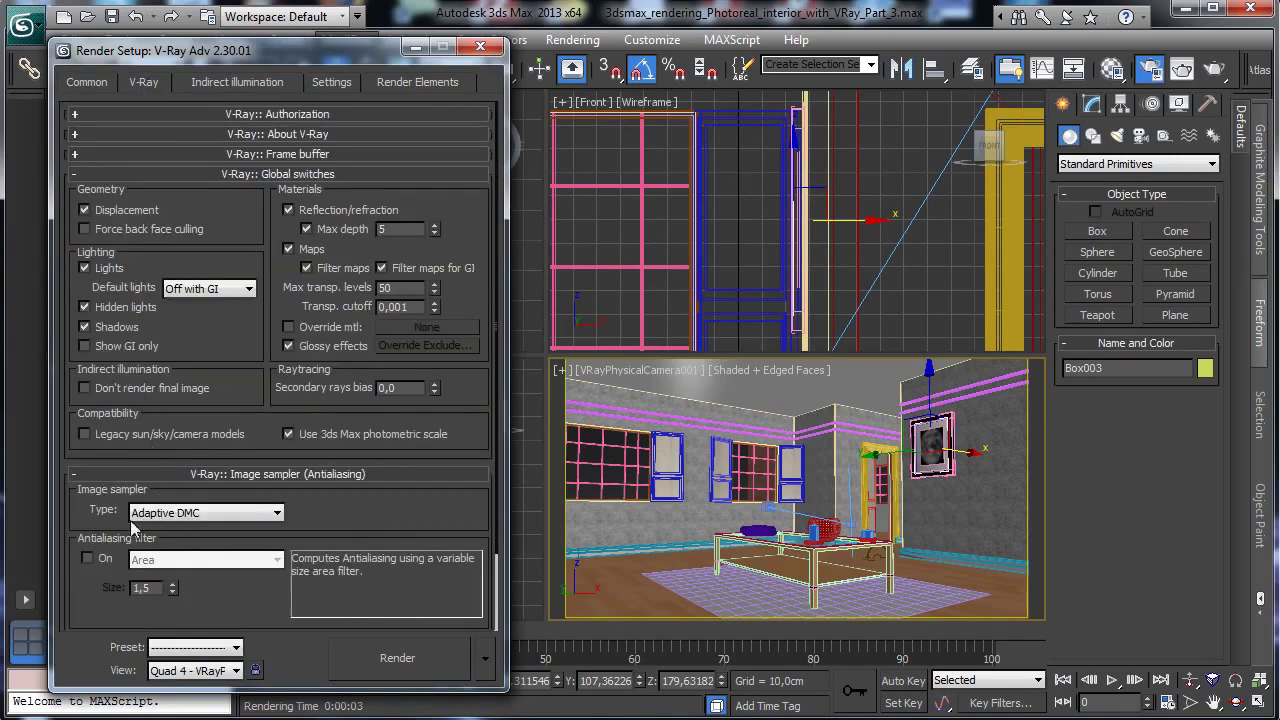
pyautogui.click(87, 558)
# Review the indirect illumination, DMC sampler and global subdivs multiplier settings.
pyautogui.click(227, 80)
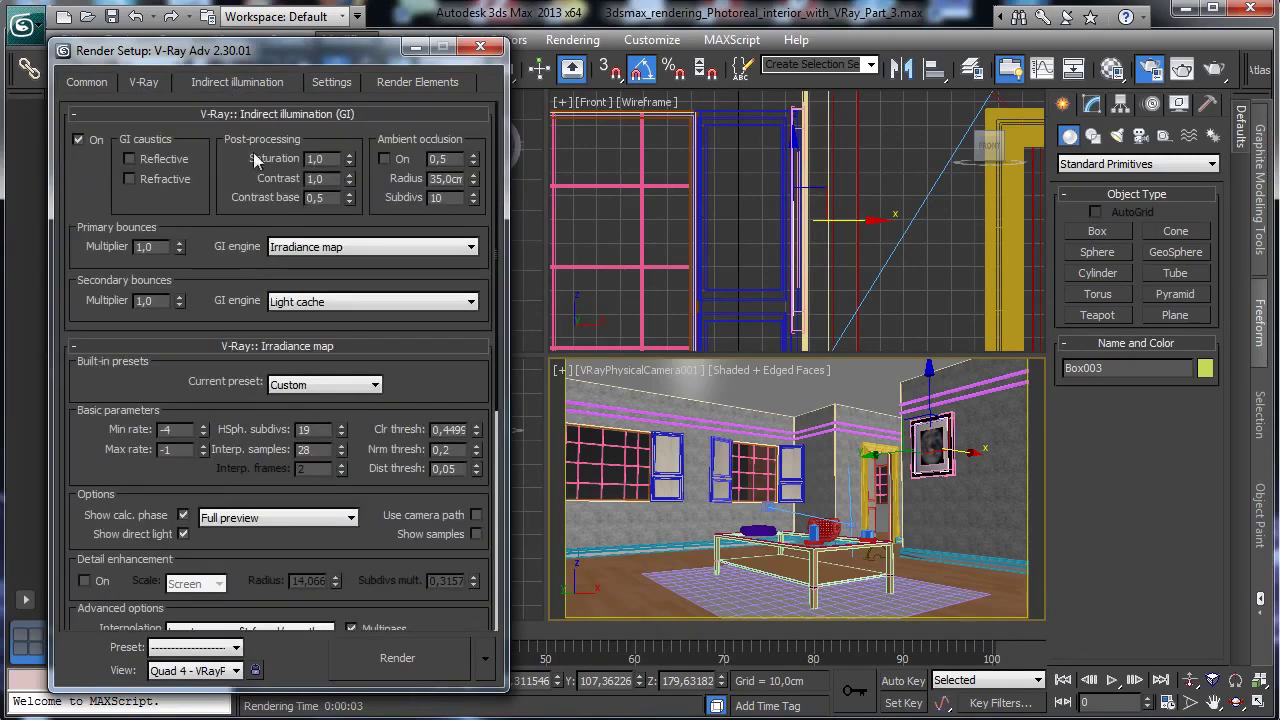
pyautogui.scroll(-3, 207, 318)
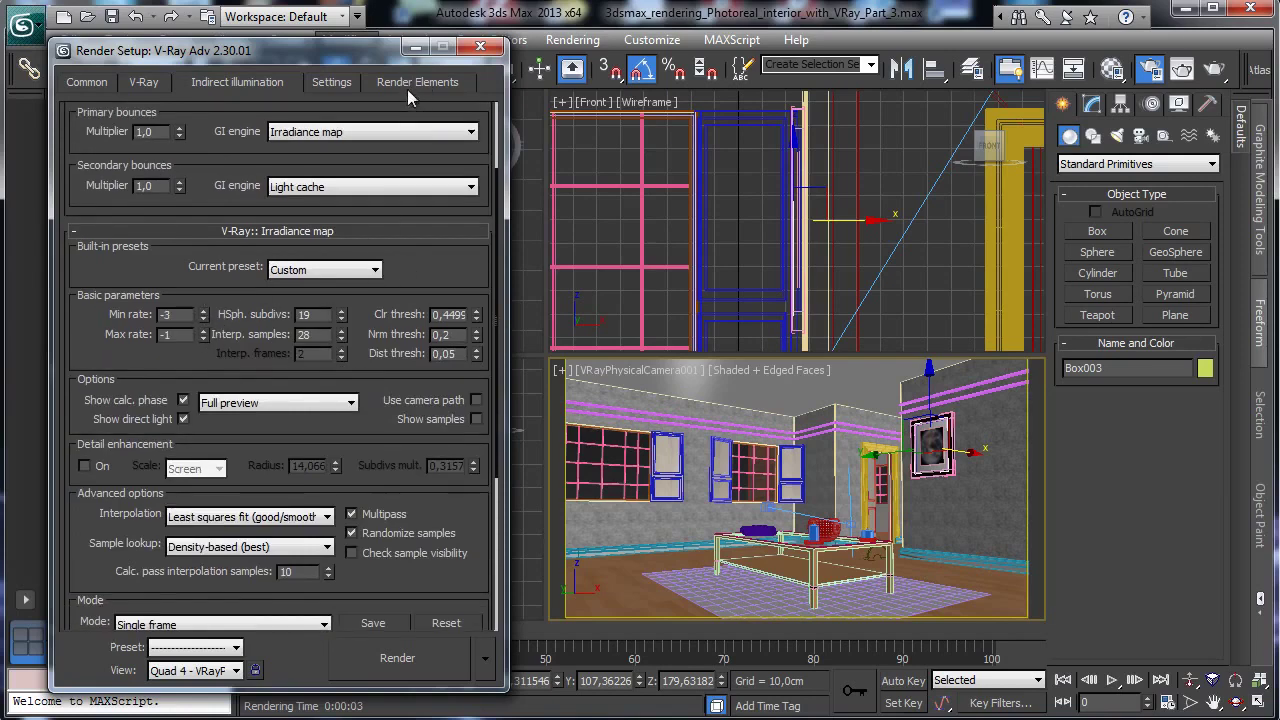
pyautogui.click(330, 82)
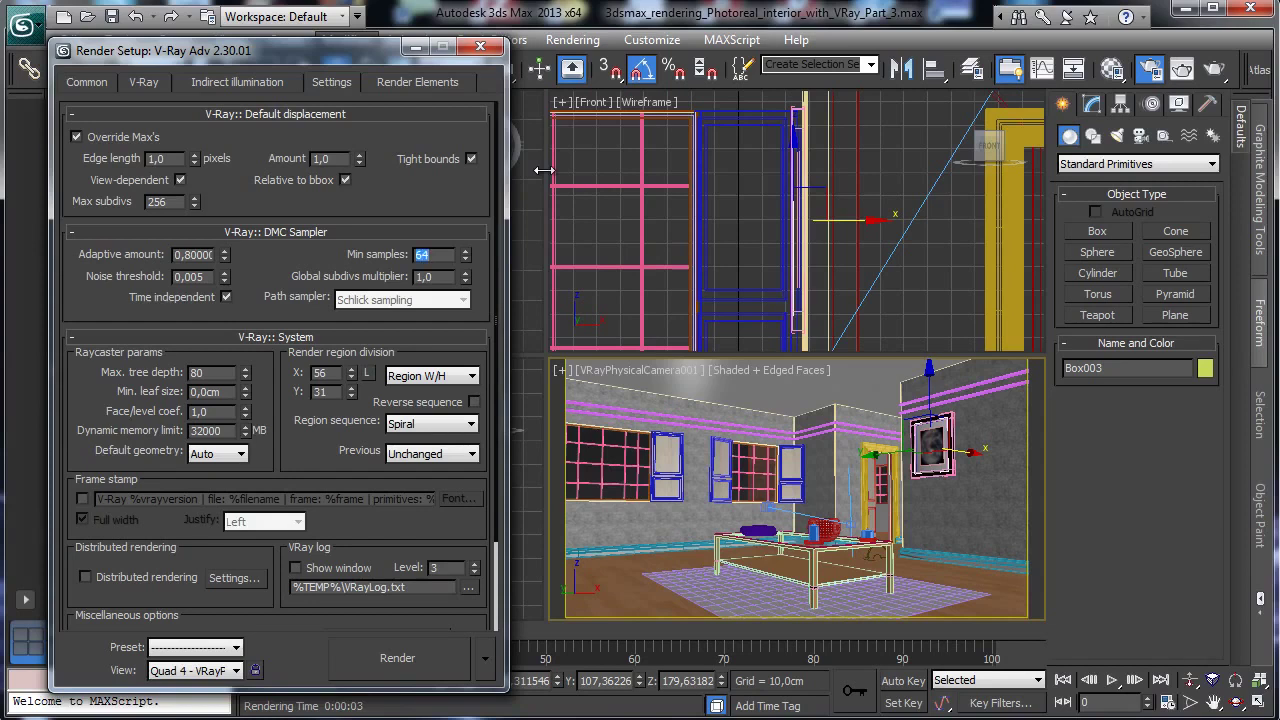
pyautogui.doubleClick(442, 278)
pyautogui.click(237, 82)
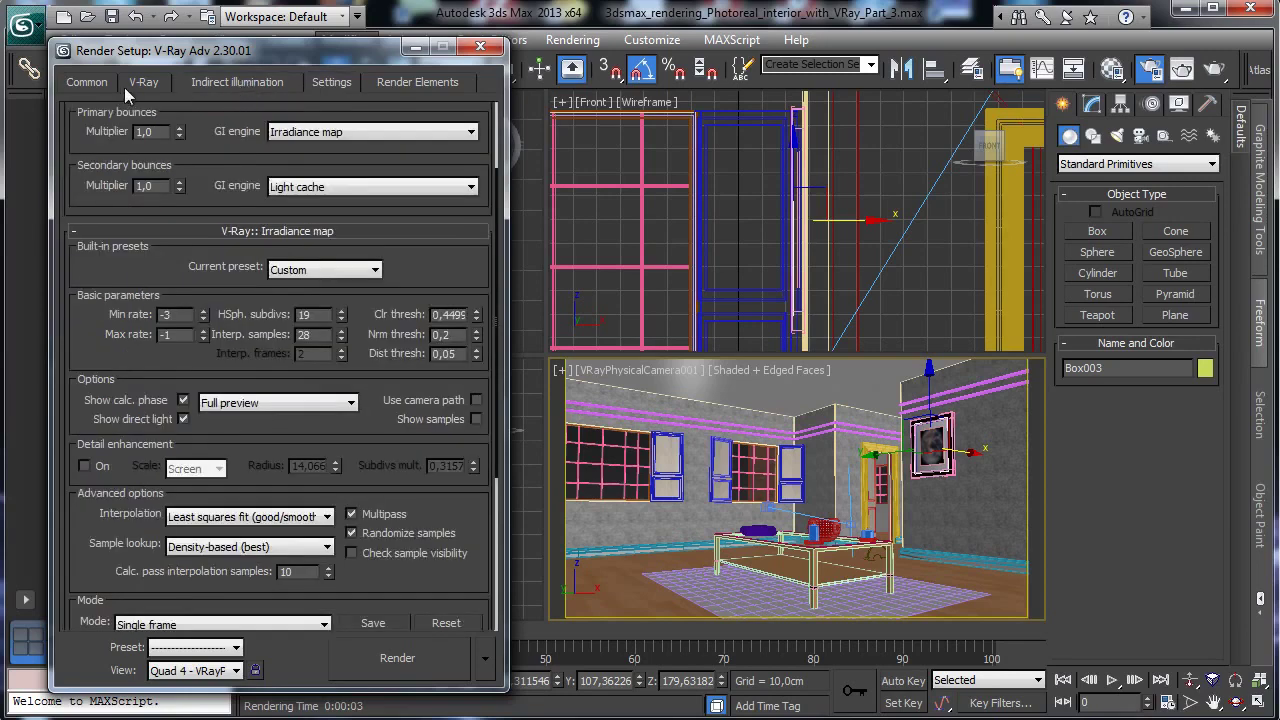
pyautogui.click(144, 82)
pyautogui.click(87, 82)
pyautogui.click(414, 47)
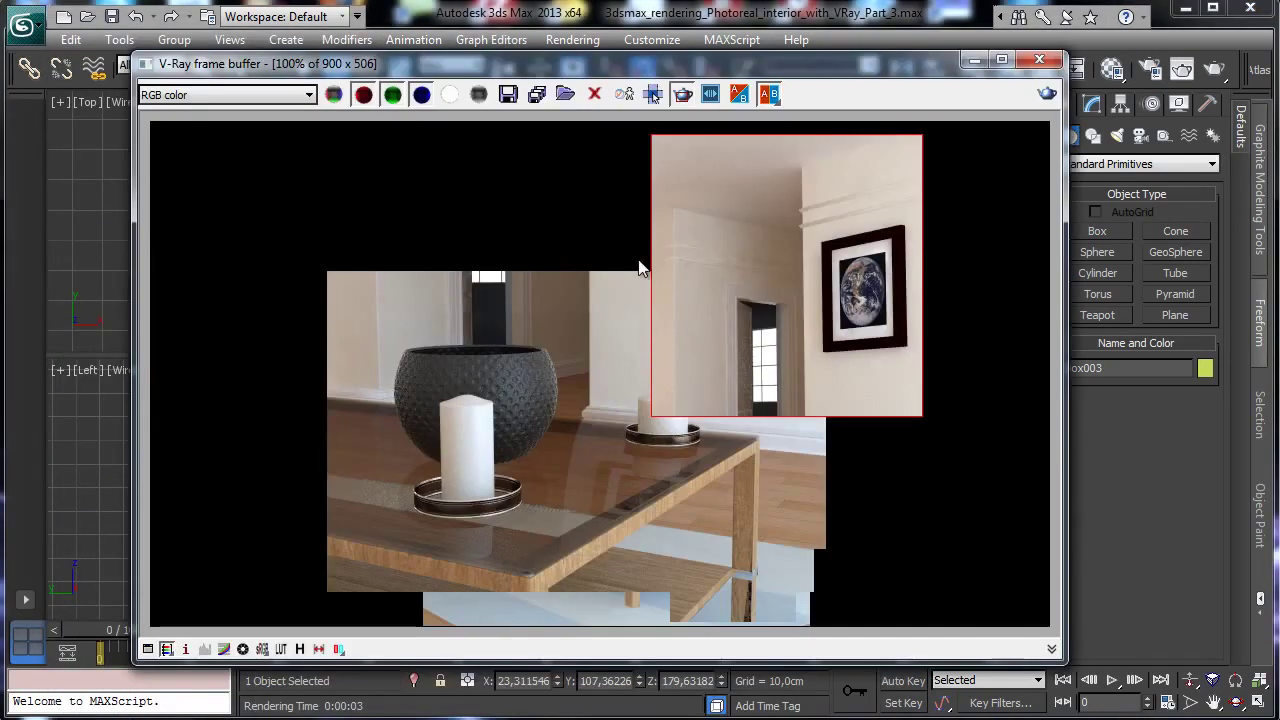
# Turn off region rendering and render the full 650×365 camera view.
pyautogui.click(683, 97)
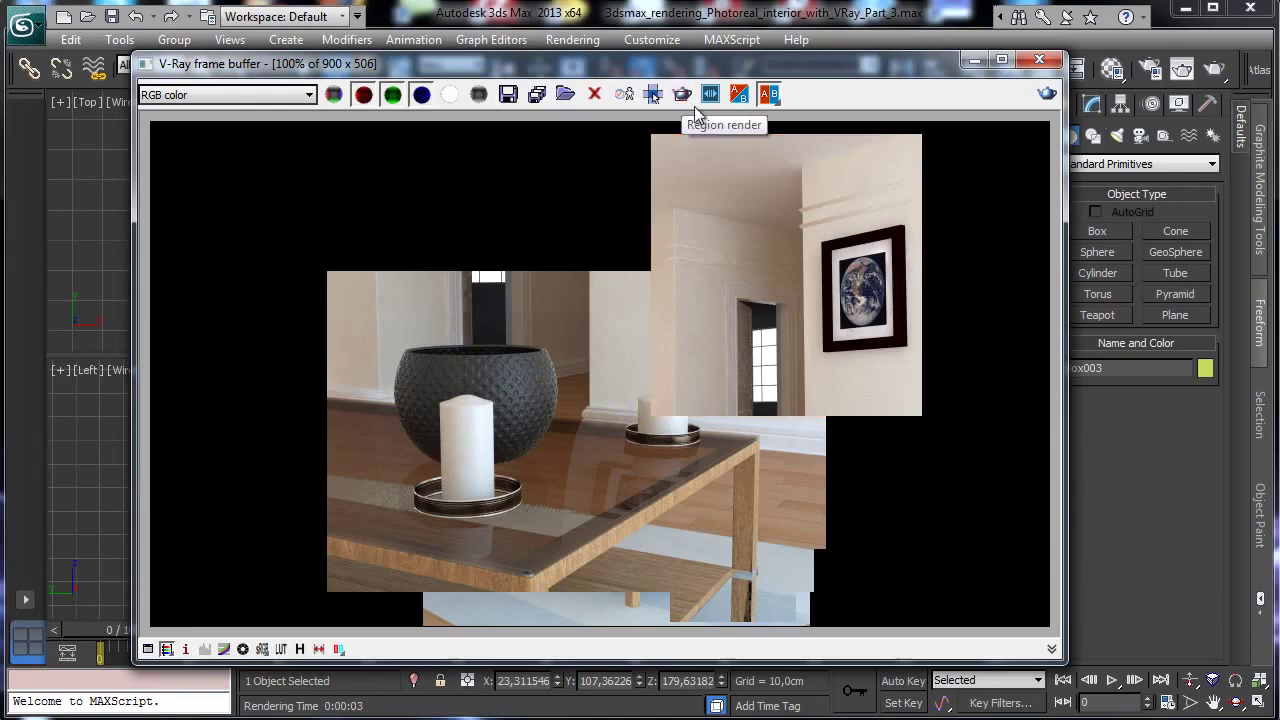
pyautogui.click(1046, 93)
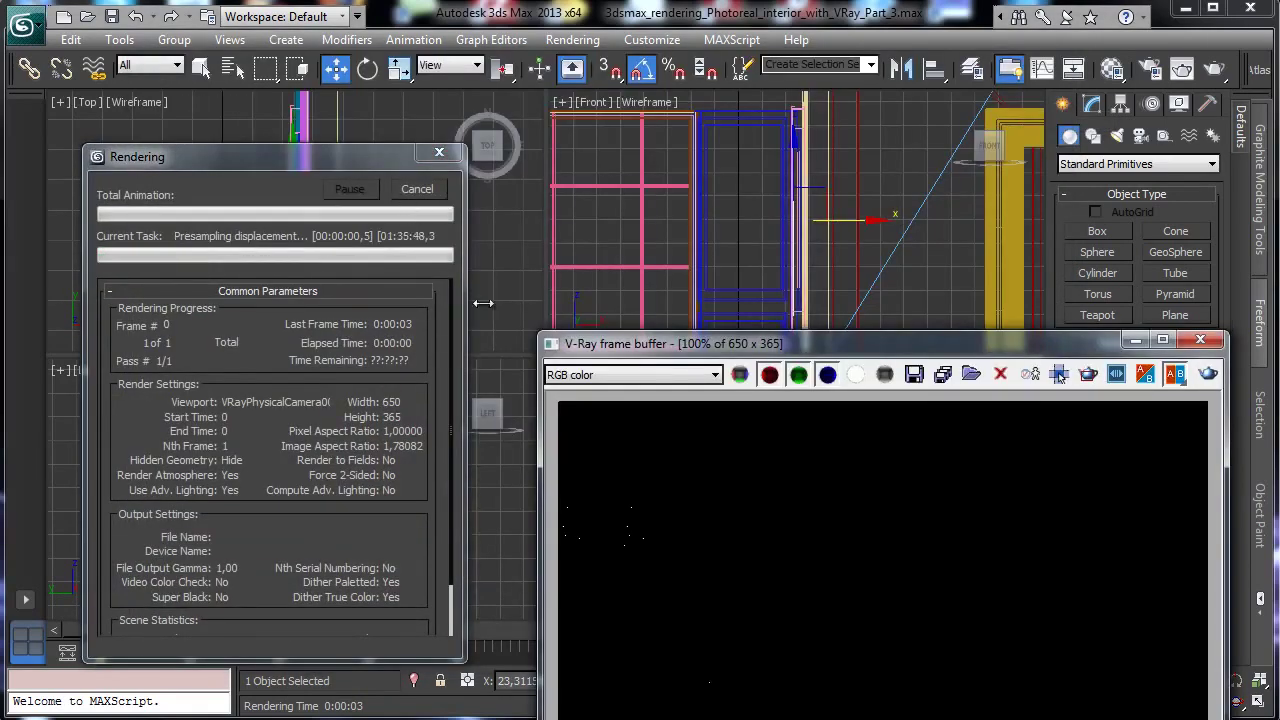
pyautogui.moveTo(830, 345); pyautogui.dragTo(826, 120)
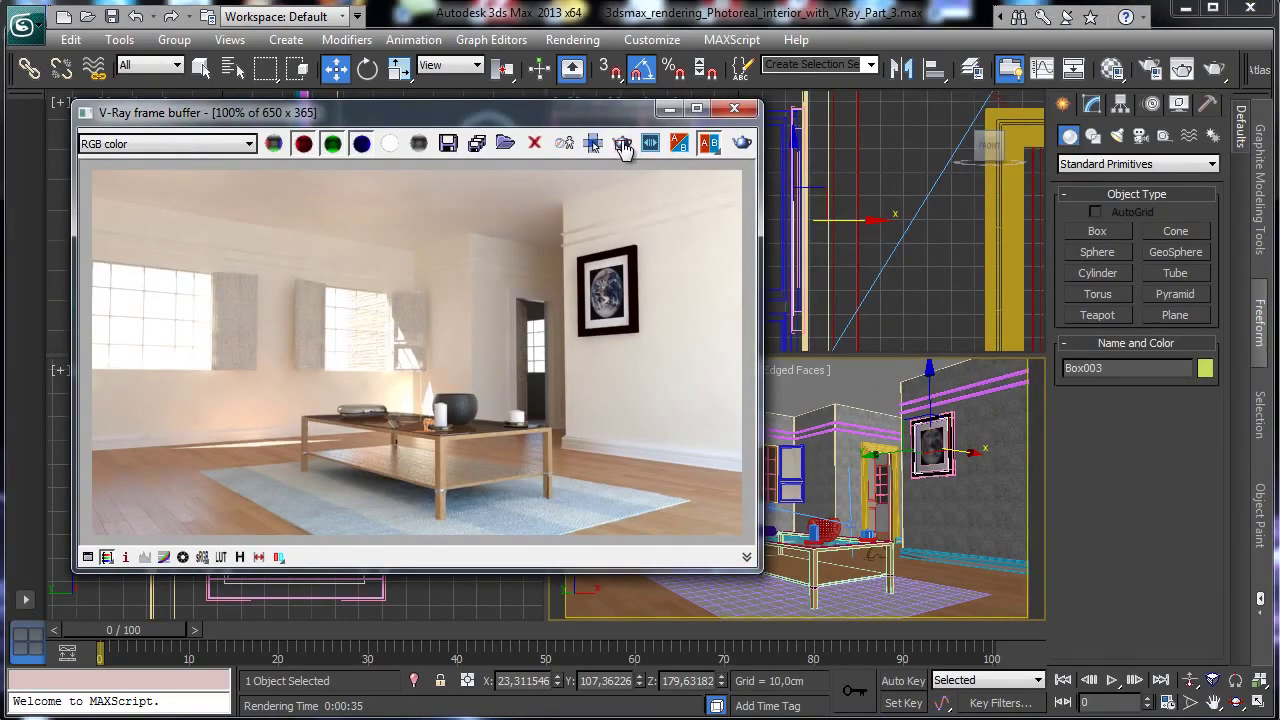
pyautogui.click(669, 108)
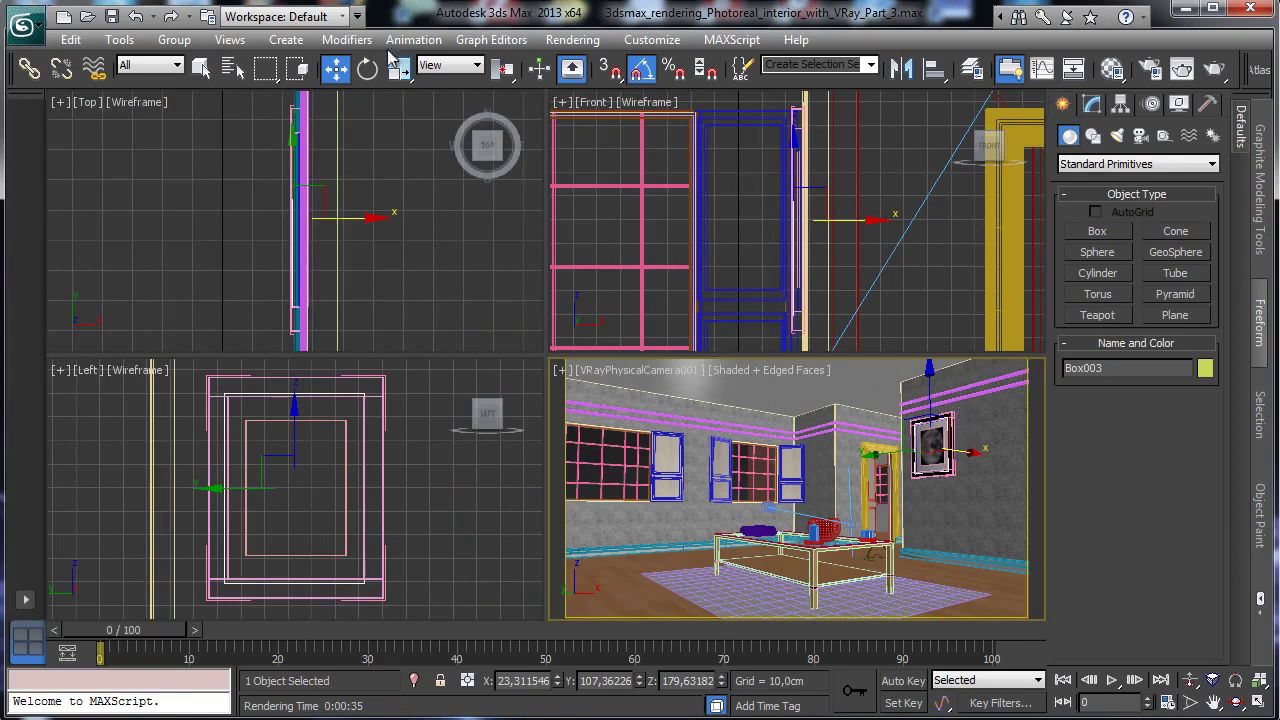
# Close the Earth picture group Art_1 and copy it to the right as Art_002.
pyautogui.click(174, 39)
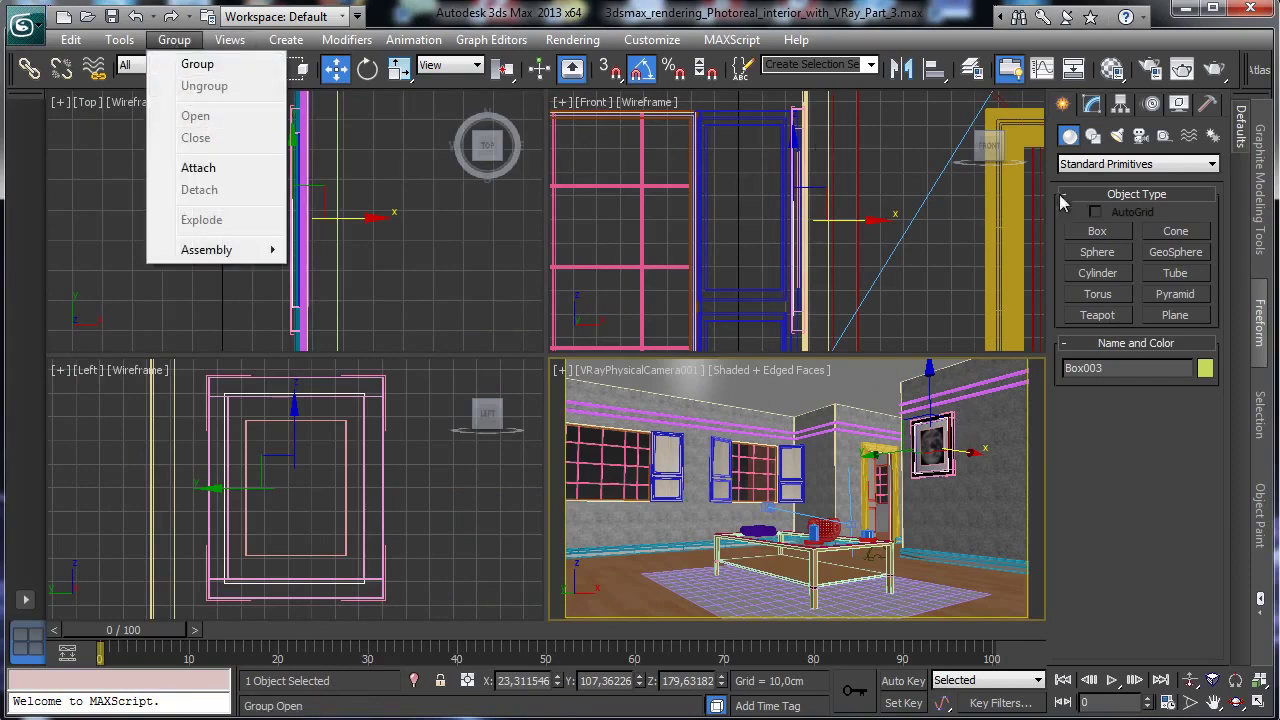
pyautogui.click(952, 428)
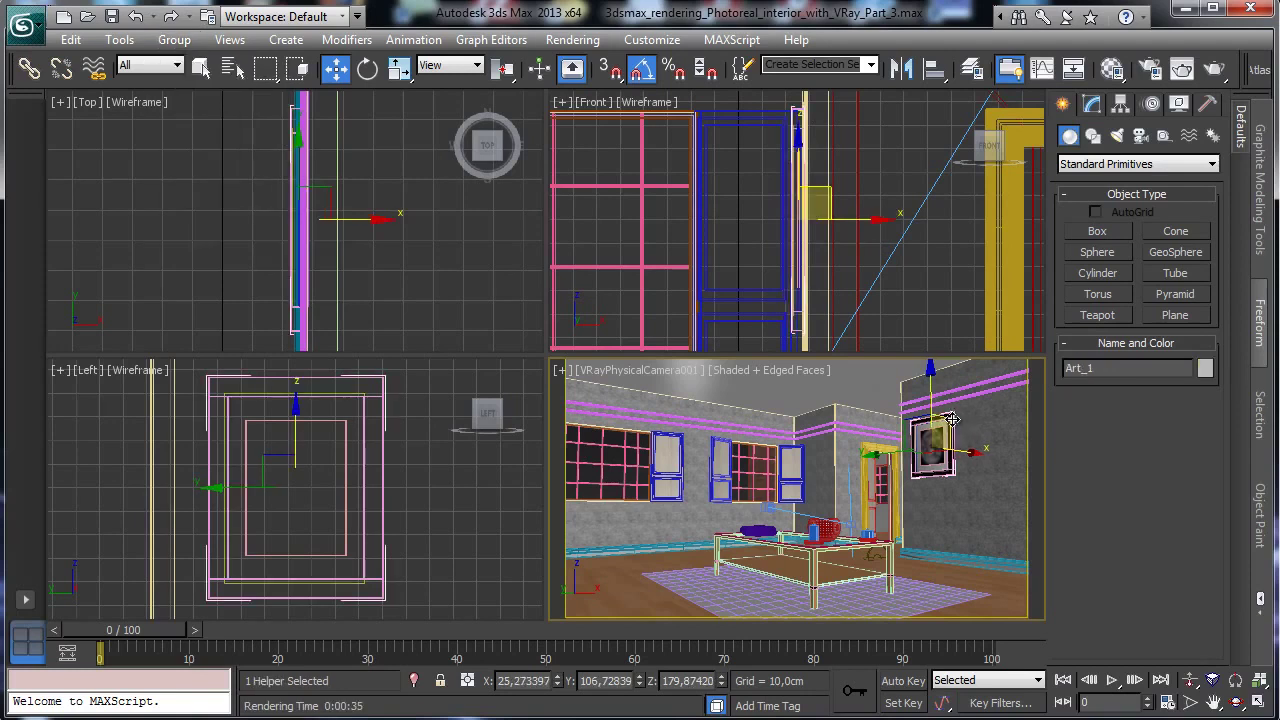
pyautogui.click(174, 39)
pyautogui.click(230, 134)
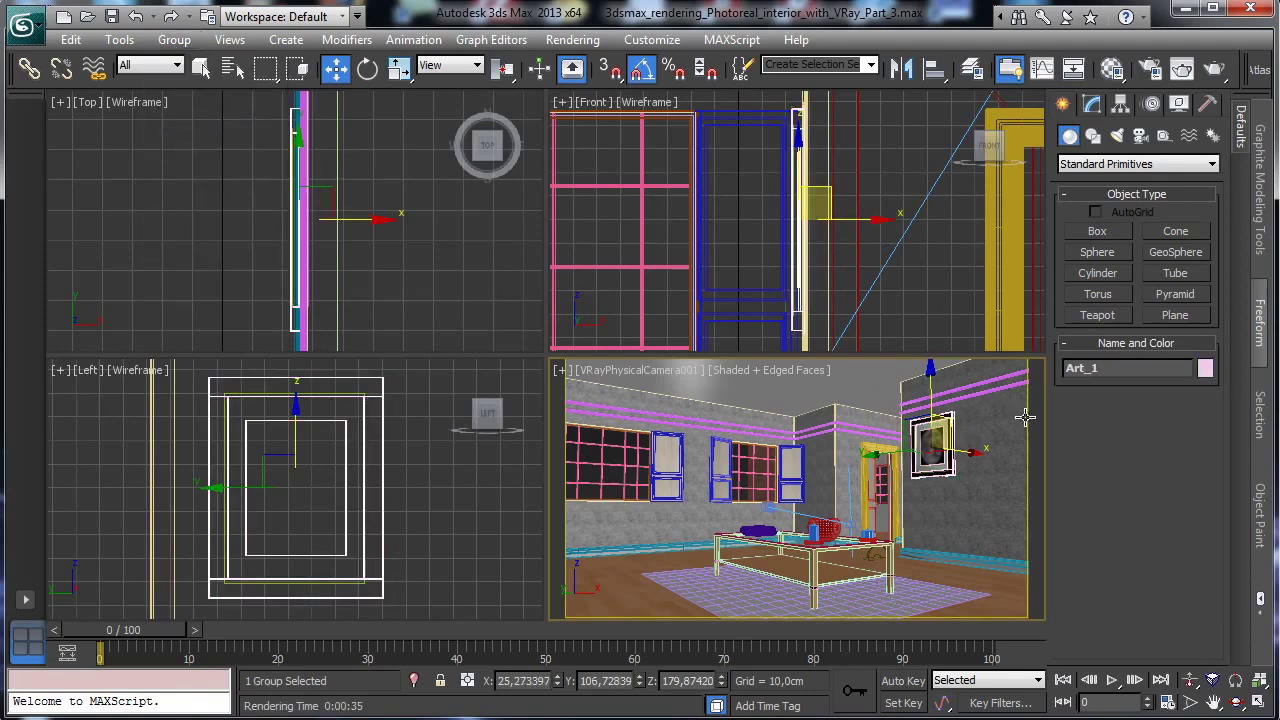
pyautogui.moveTo(916, 424)
pyautogui.keyDown('shift'); pyautogui.mouseDown()
pyautogui.moveTo(987, 440)
pyautogui.moveTo(979, 431)
pyautogui.mouseUp(); pyautogui.keyUp('shift')
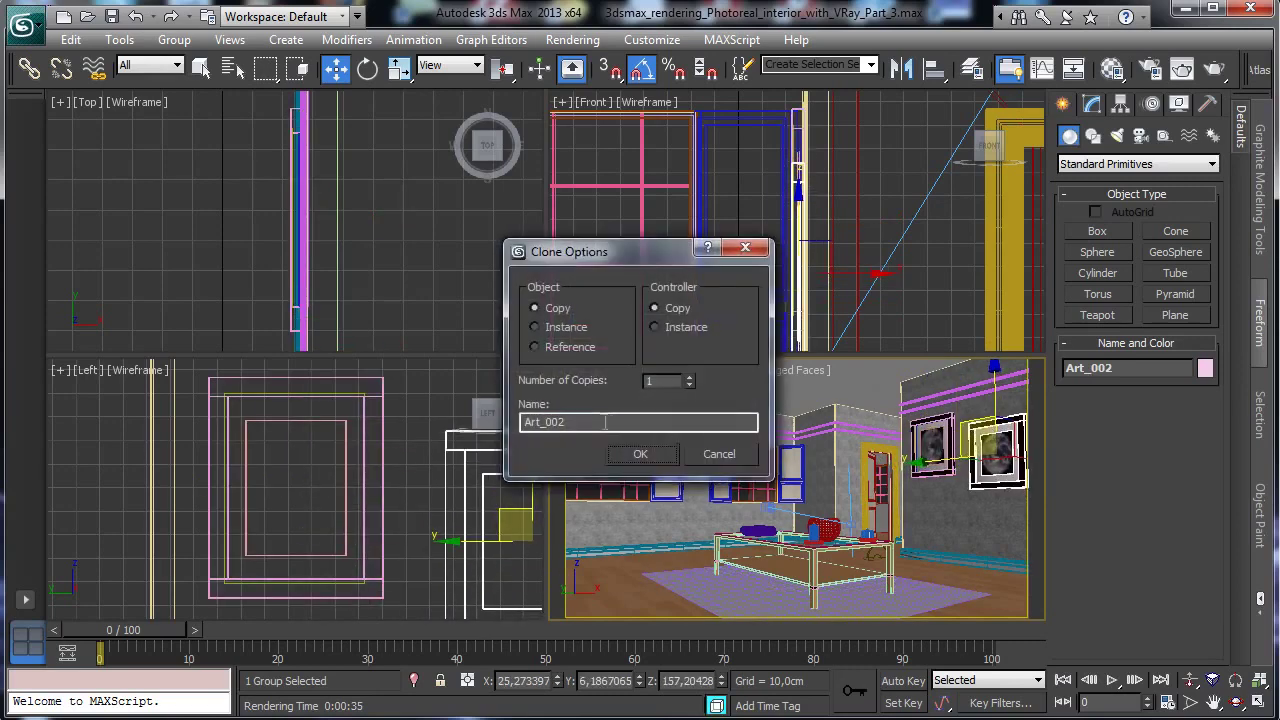
pyautogui.click(640, 454)
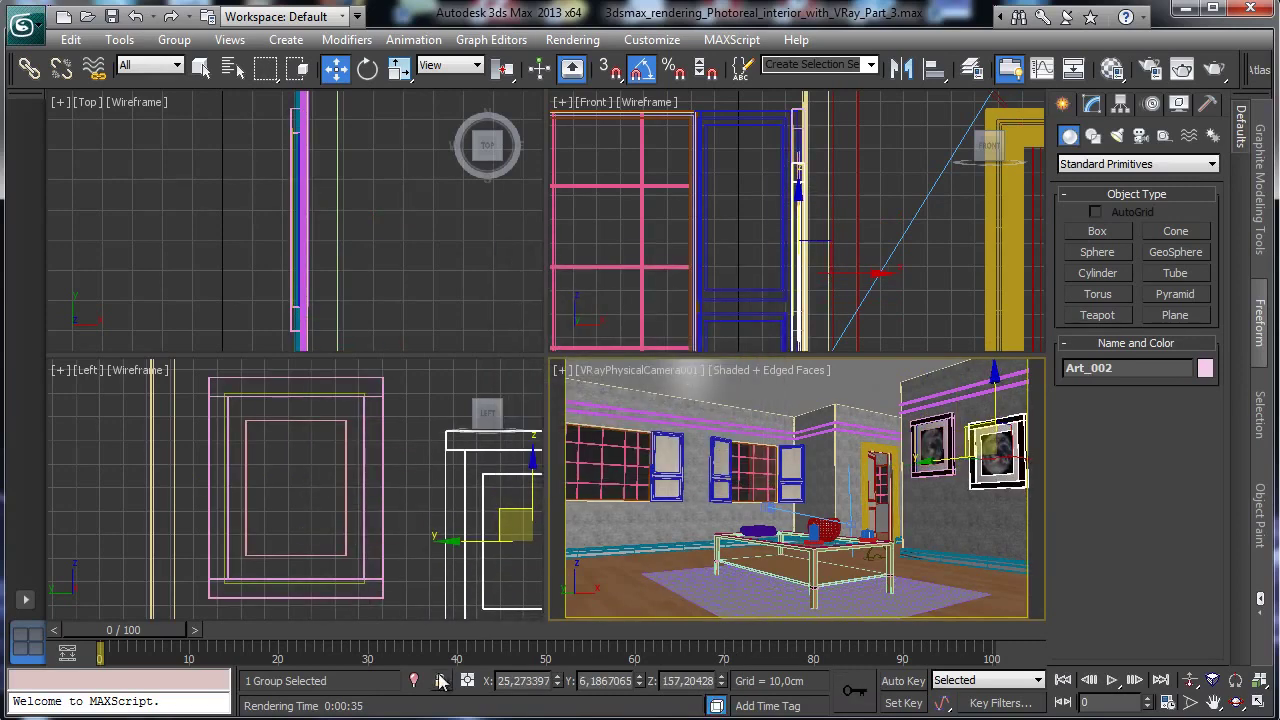
# Isolate Art_002 and zoom the maximized left view to fit the frame.
pyautogui.click(414, 680)
pyautogui.click(433, 557)
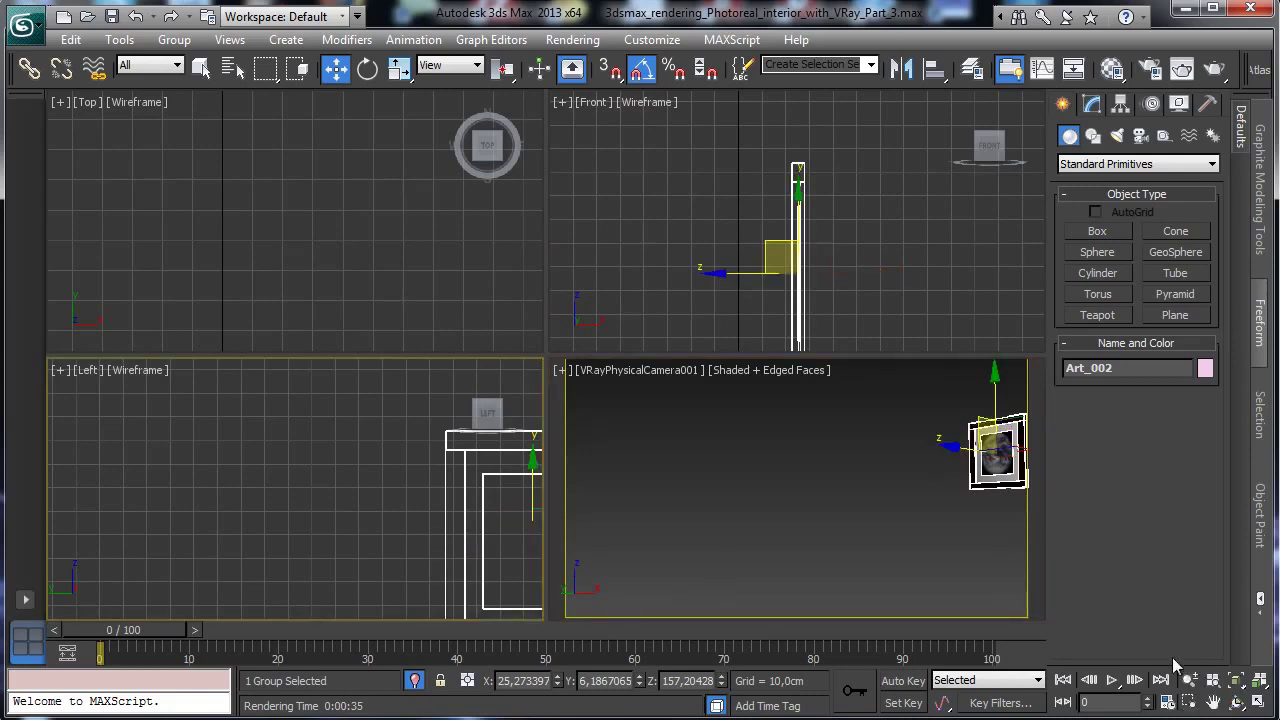
pyautogui.click(1259, 702)
pyautogui.click(1238, 680)
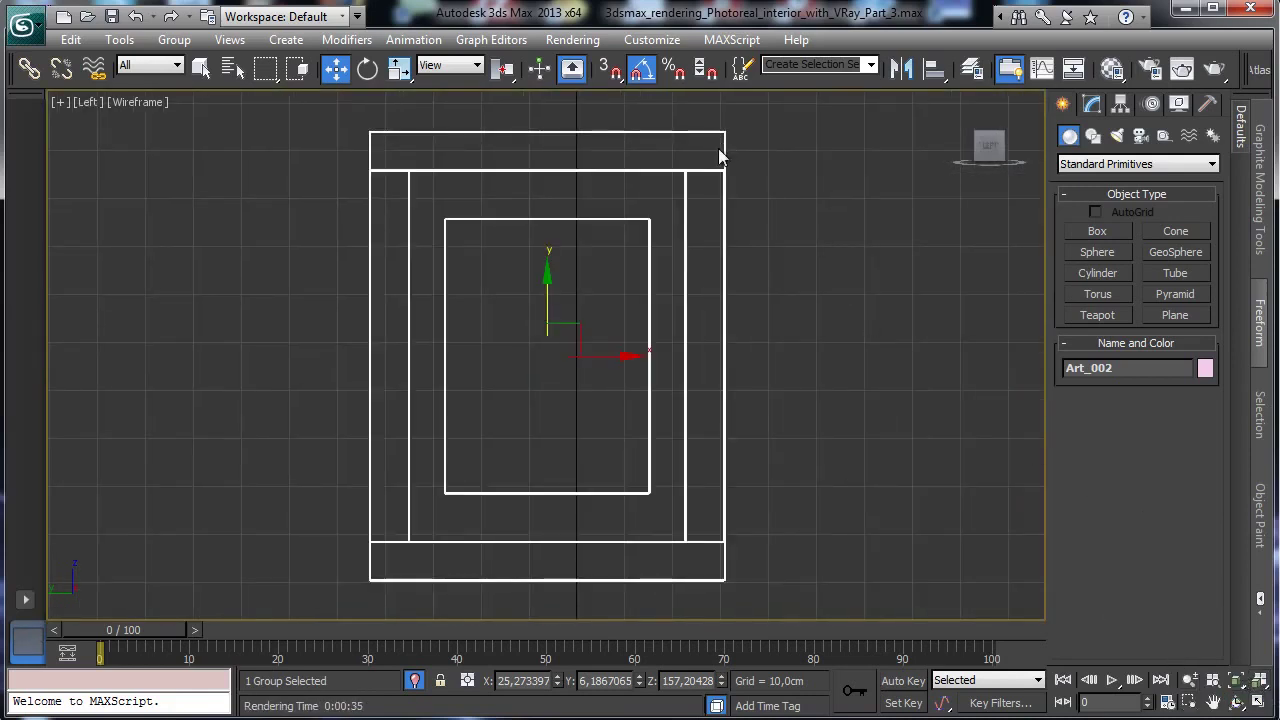
pyautogui.click(722, 150)
pyautogui.click(724, 168)
# Open the Art_002 group so its frame pieces can be edited.
pyautogui.click(174, 39)
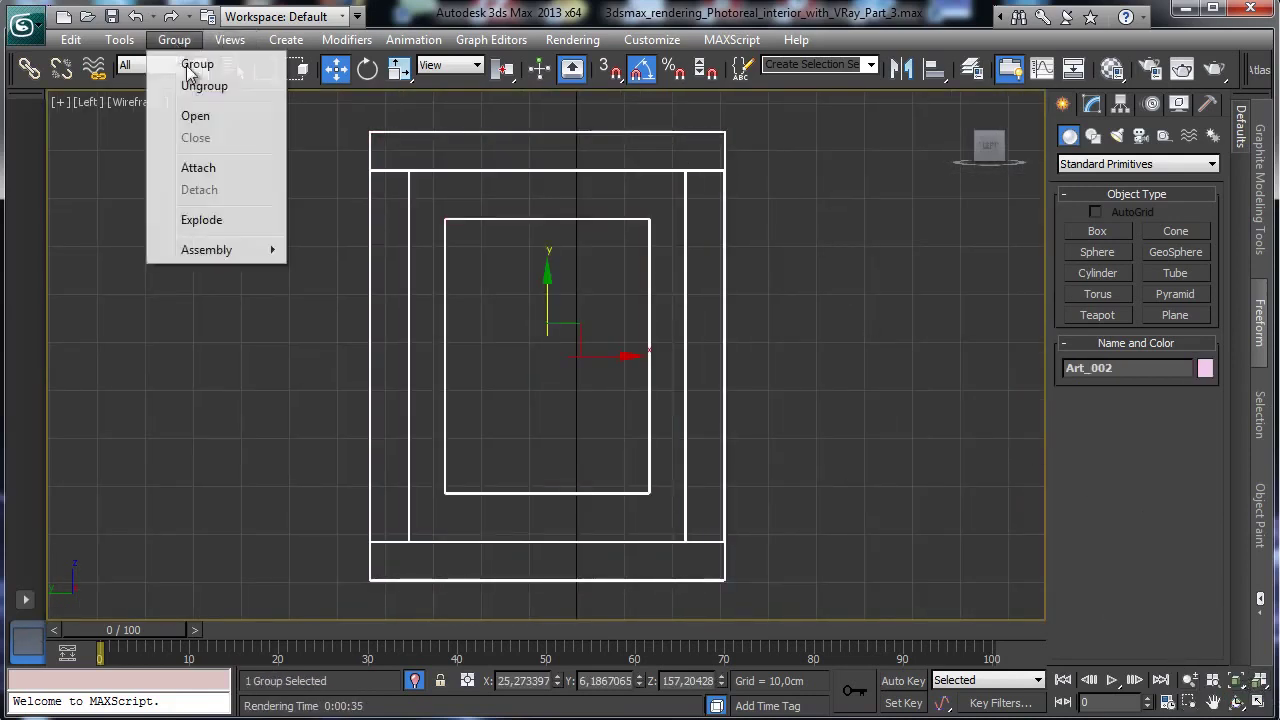
pyautogui.click(198, 116)
pyautogui.click(708, 190)
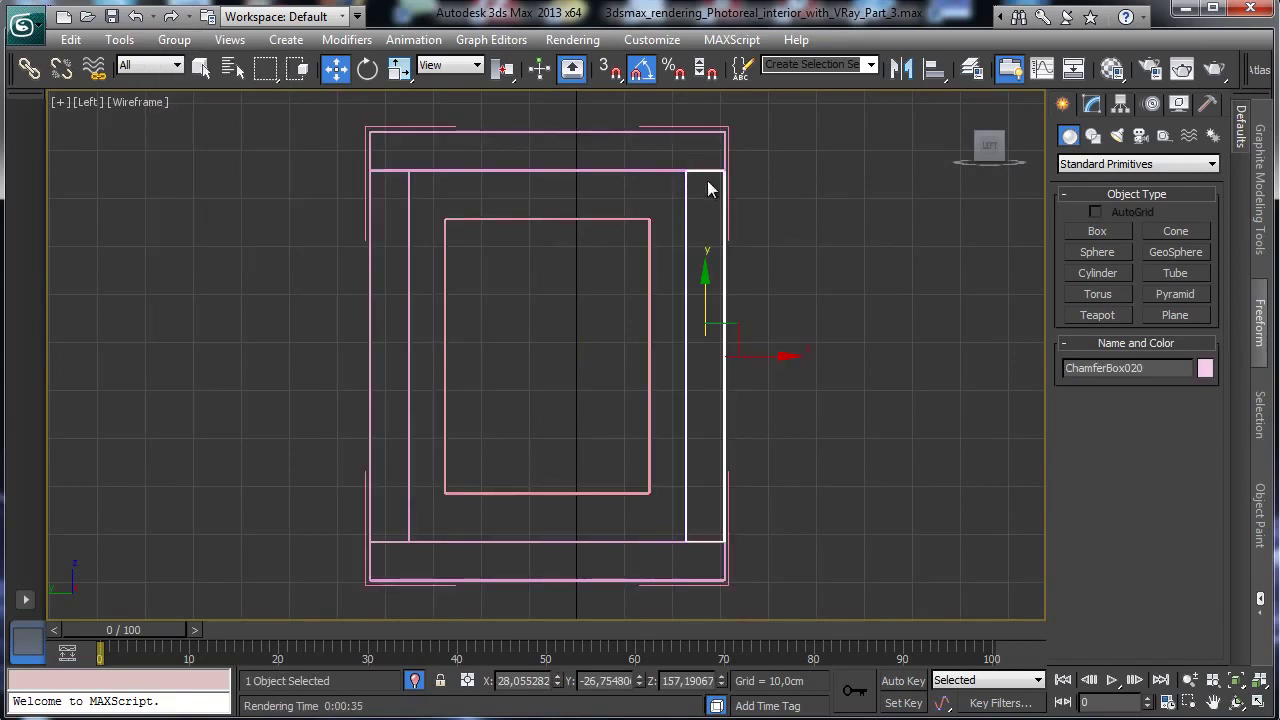
# Select the top, bottom, left and right outer border pieces of the frame.
pyautogui.keyDown('ctrl'); pyautogui.click(670, 132); pyautogui.keyUp('ctrl')
pyautogui.click(483, 137)
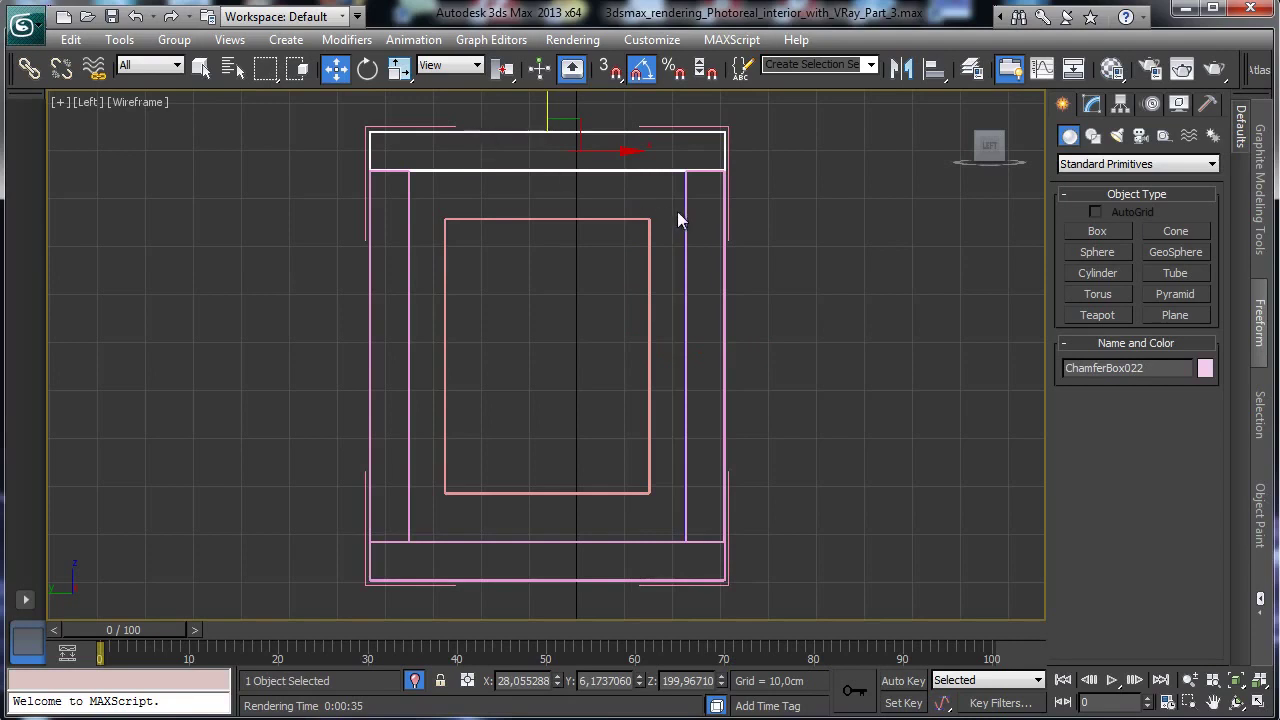
pyautogui.keyDown('ctrl'); pyautogui.click(722, 198); pyautogui.keyUp('ctrl')
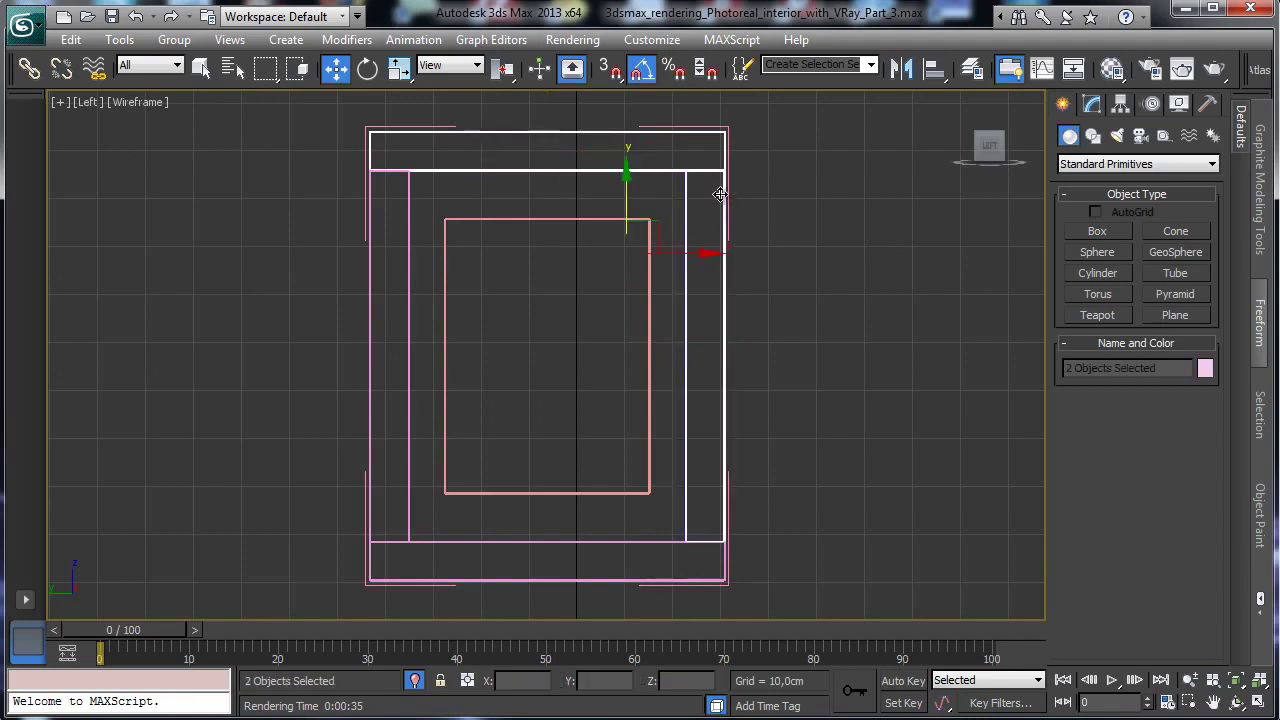
pyautogui.keyDown('ctrl'); pyautogui.click(370, 198); pyautogui.keyUp('ctrl')
pyautogui.keyDown('ctrl'); pyautogui.click(372, 235); pyautogui.keyUp('ctrl')
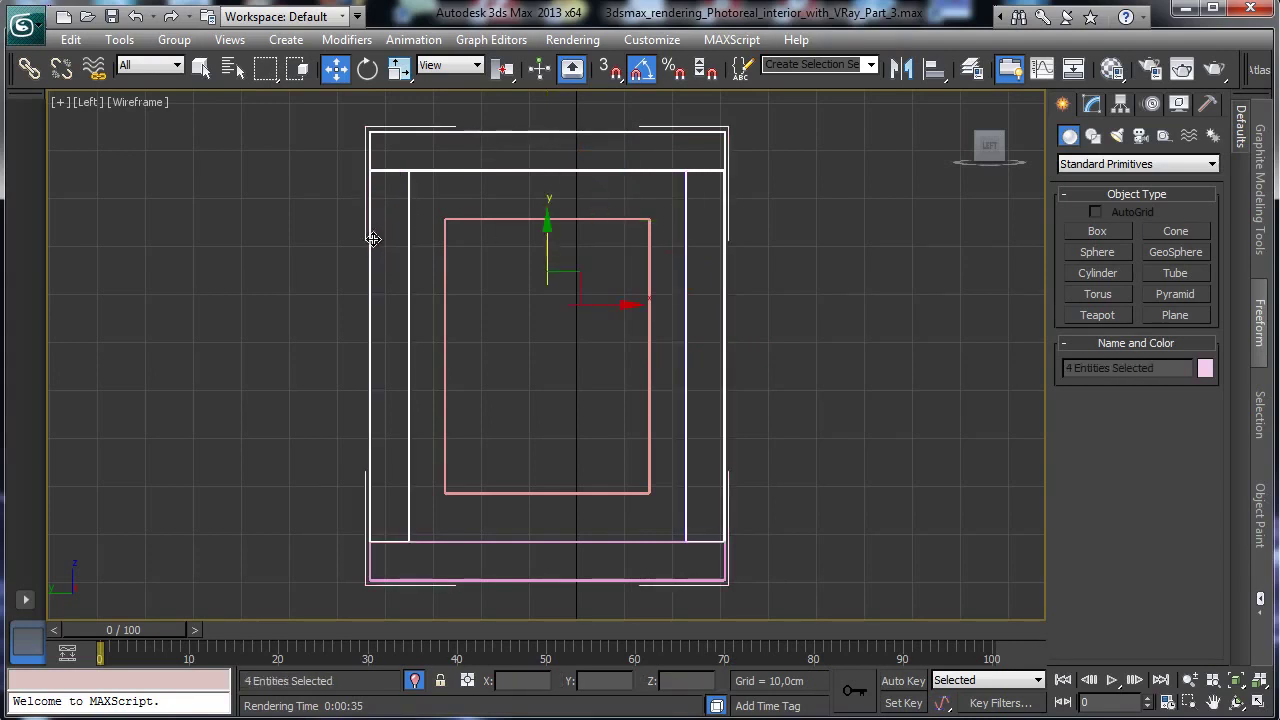
pyautogui.keyDown('ctrl'); pyautogui.click(420, 578); pyautogui.keyUp('ctrl')
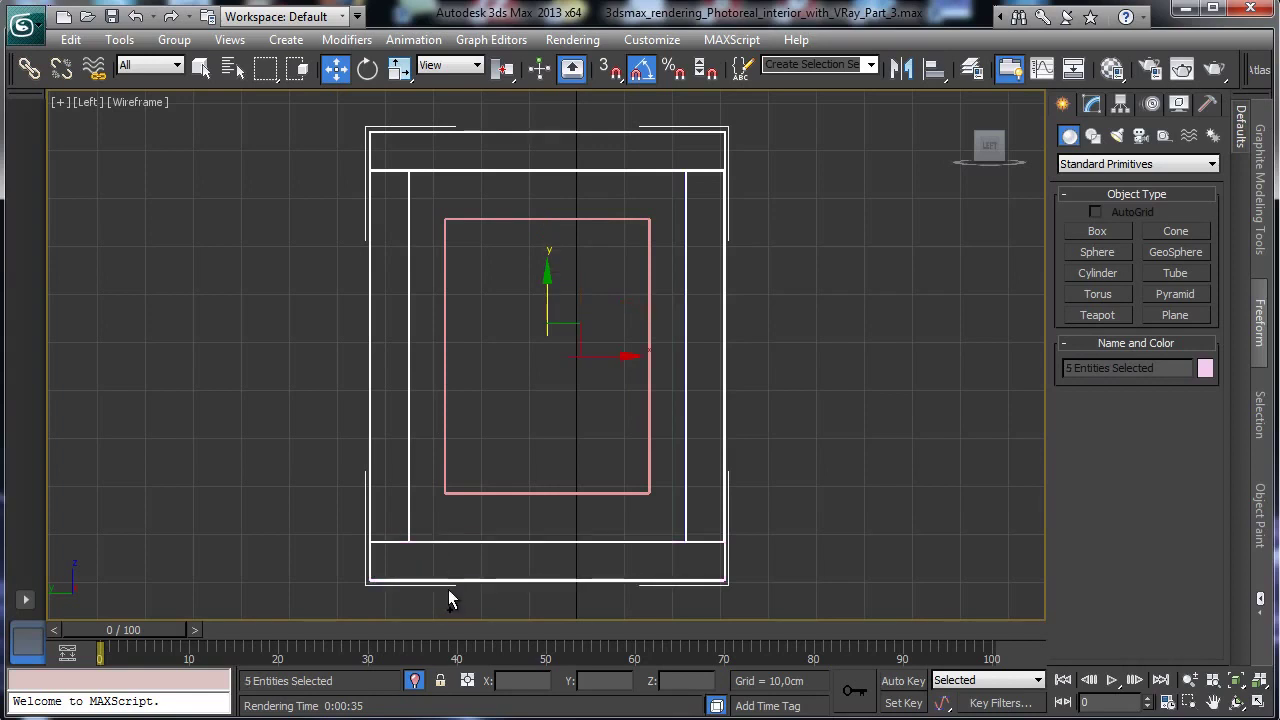
pyautogui.keyDown('alt'); pyautogui.click(372, 584); pyautogui.keyUp('alt')
pyautogui.keyDown('alt'); pyautogui.click(362, 586); pyautogui.keyUp('alt')
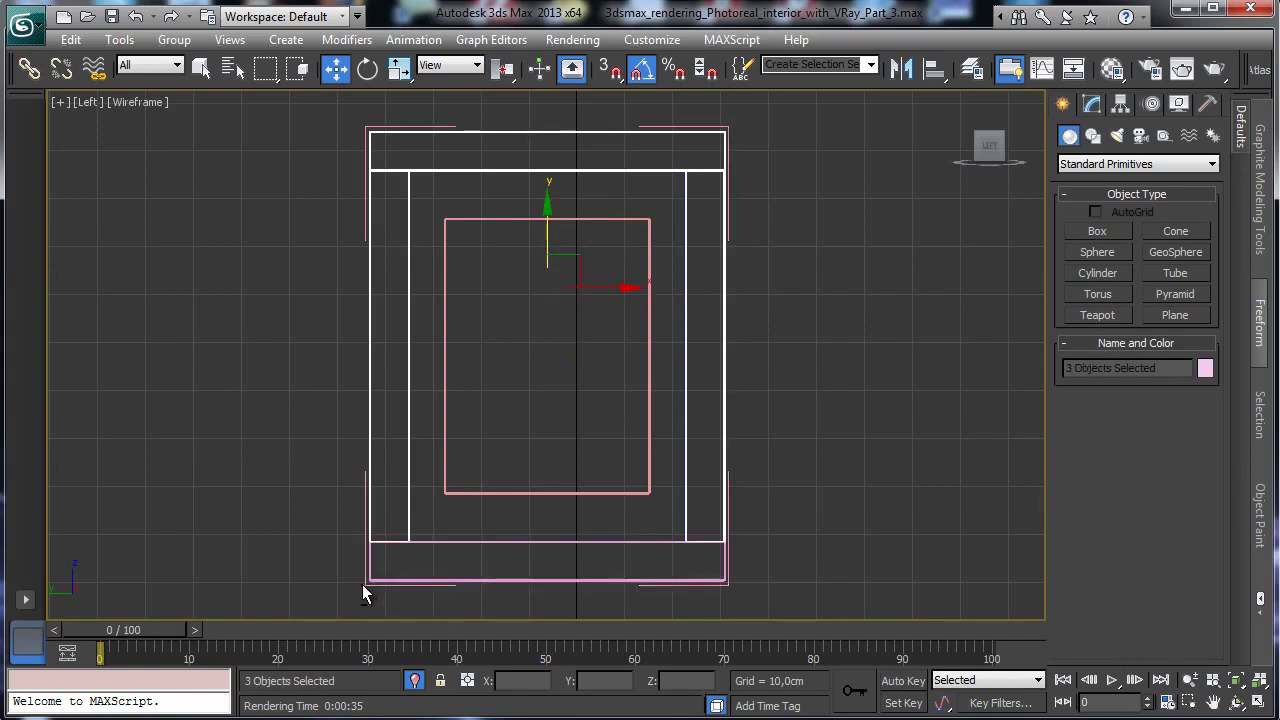
pyautogui.keyDown('ctrl'); pyautogui.click(503, 580); pyautogui.keyUp('ctrl')
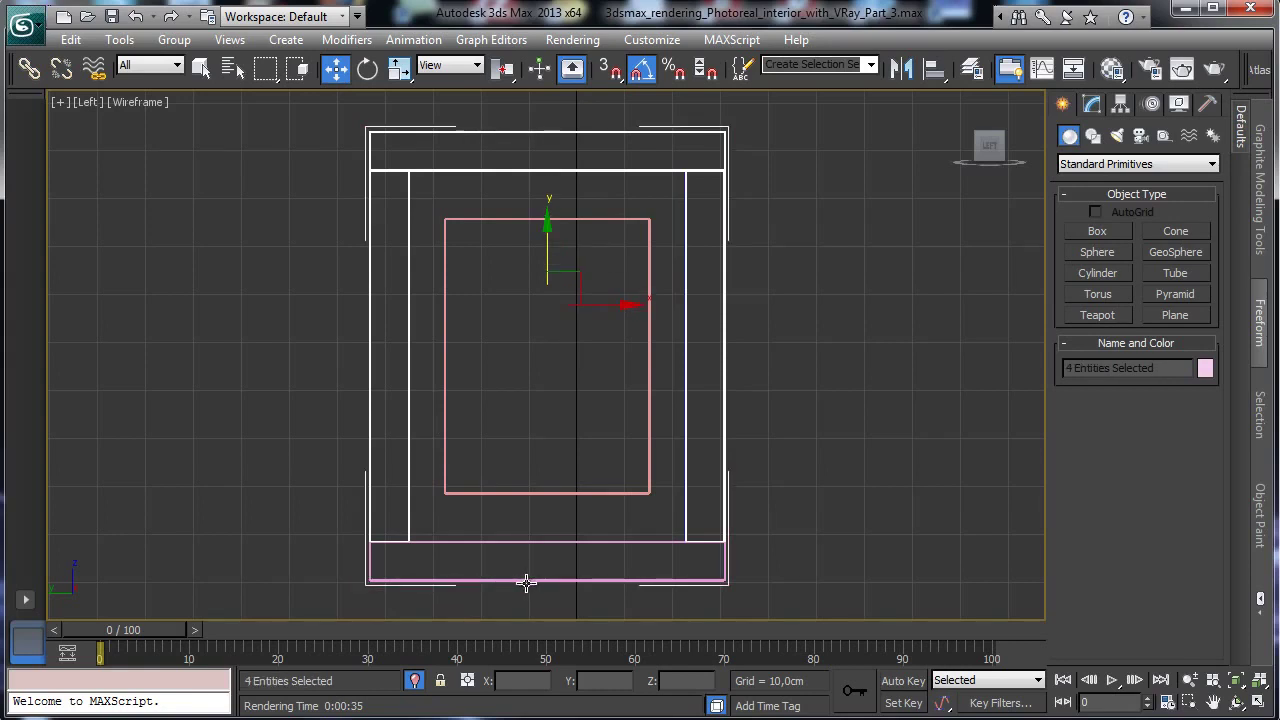
pyautogui.keyDown('ctrl'); pyautogui.click(540, 600); pyautogui.keyUp('ctrl')
pyautogui.keyDown('alt'); pyautogui.click(445, 586); pyautogui.keyUp('alt')
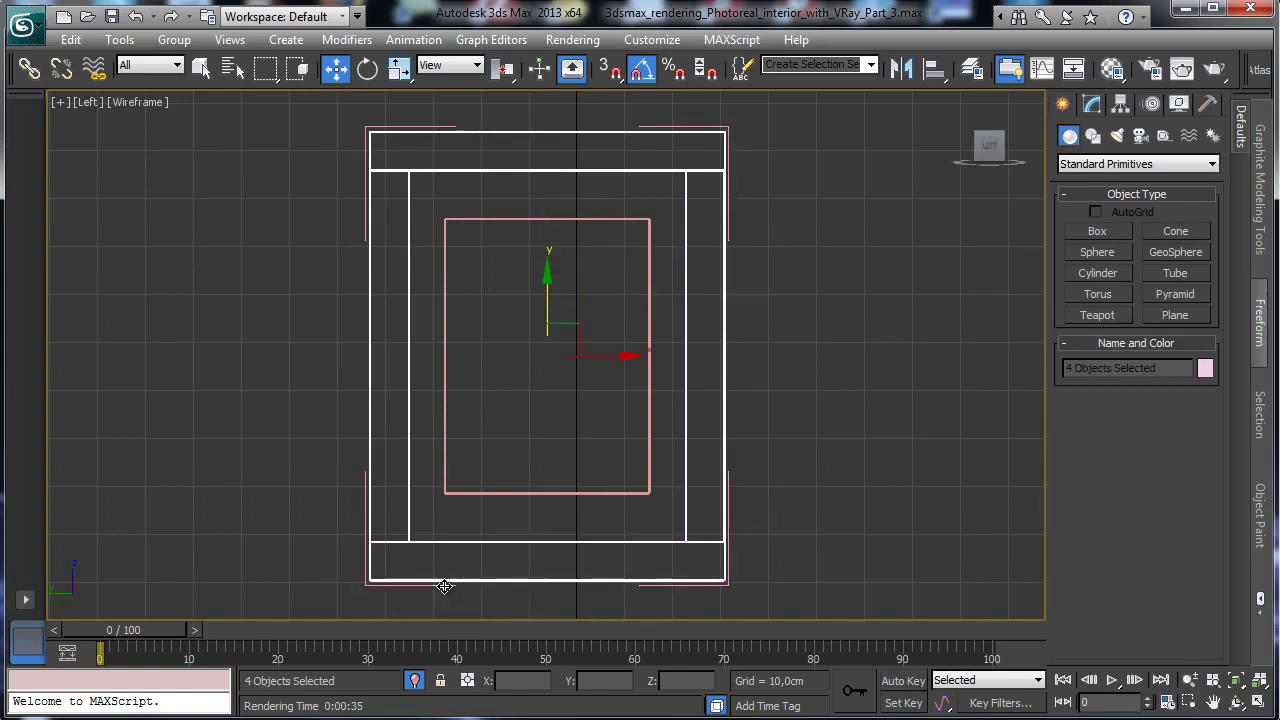
# Add an Edit Poly modifier to the four pieces and enter Vertex mode.
pyautogui.click(1091, 106)
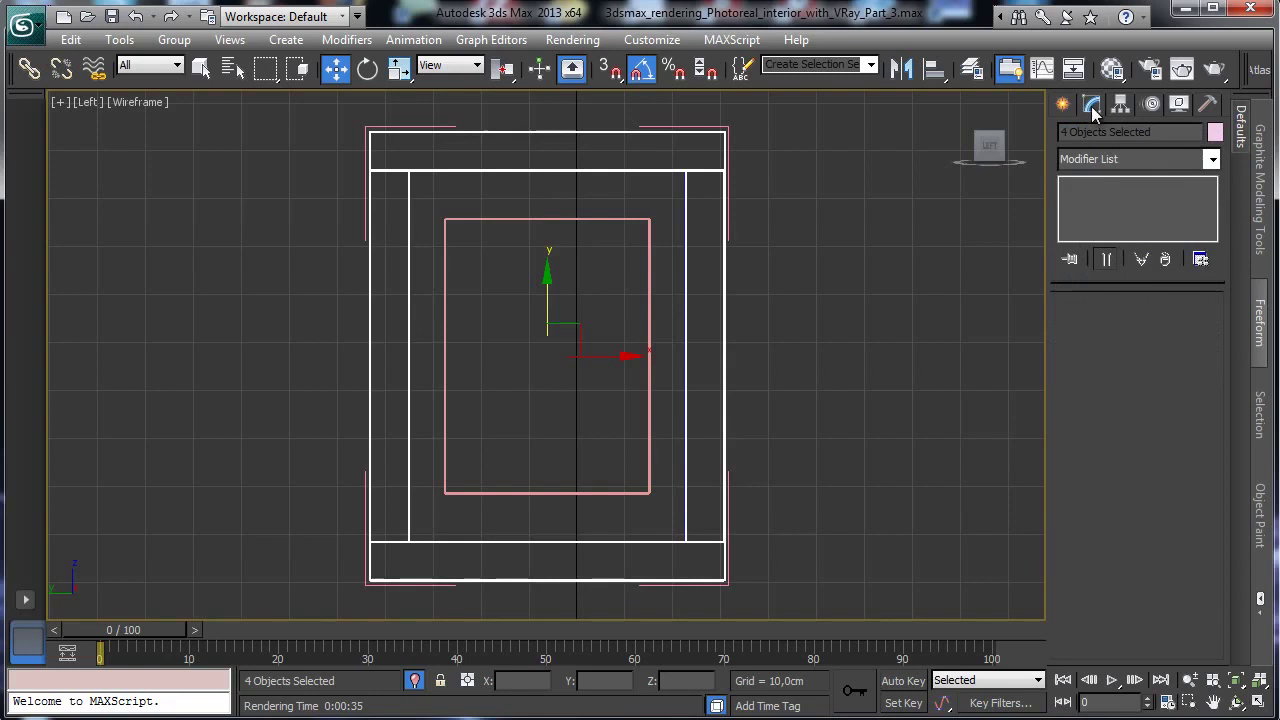
pyautogui.click(1212, 160)
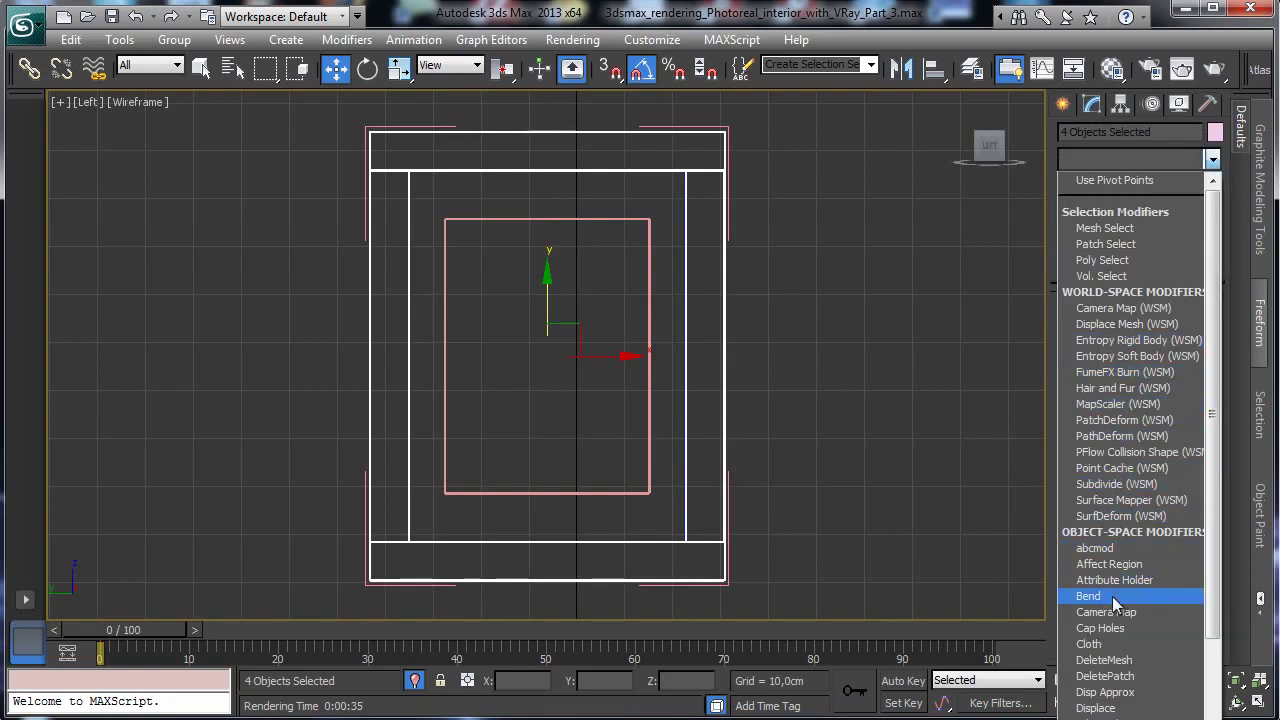
pyautogui.click(1110, 719)
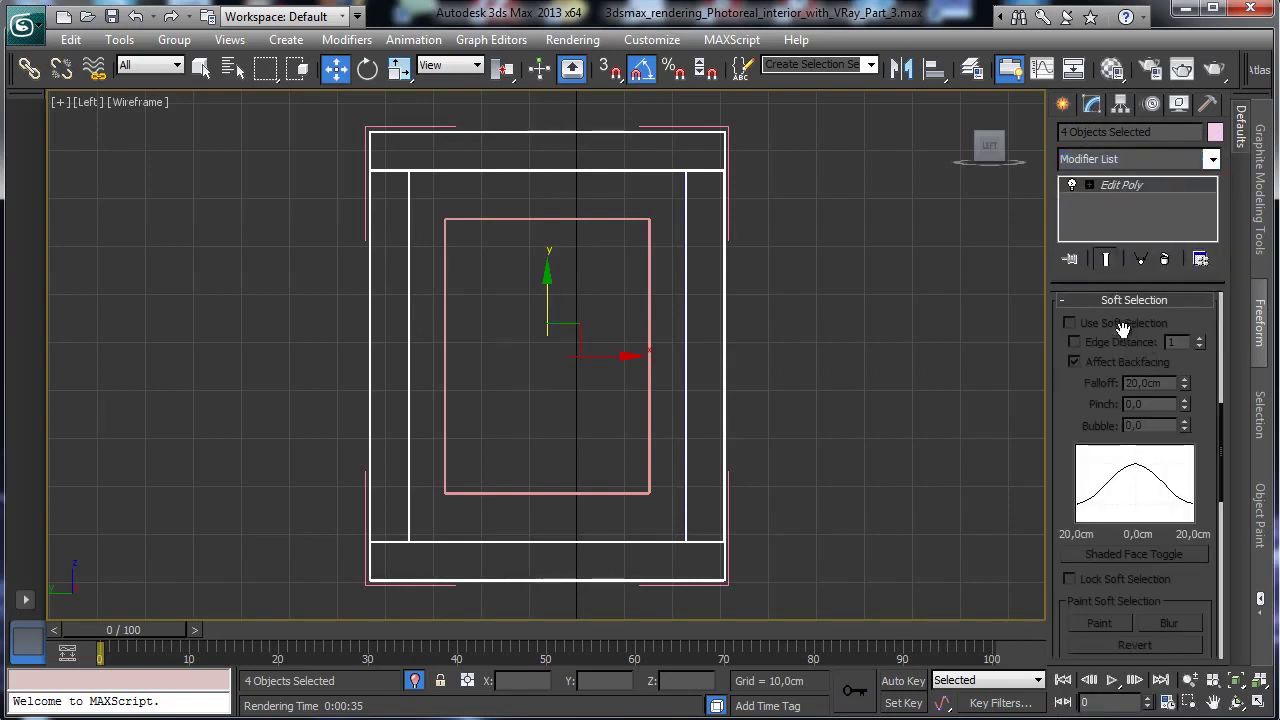
pyautogui.click(1089, 185)
pyautogui.click(1110, 201)
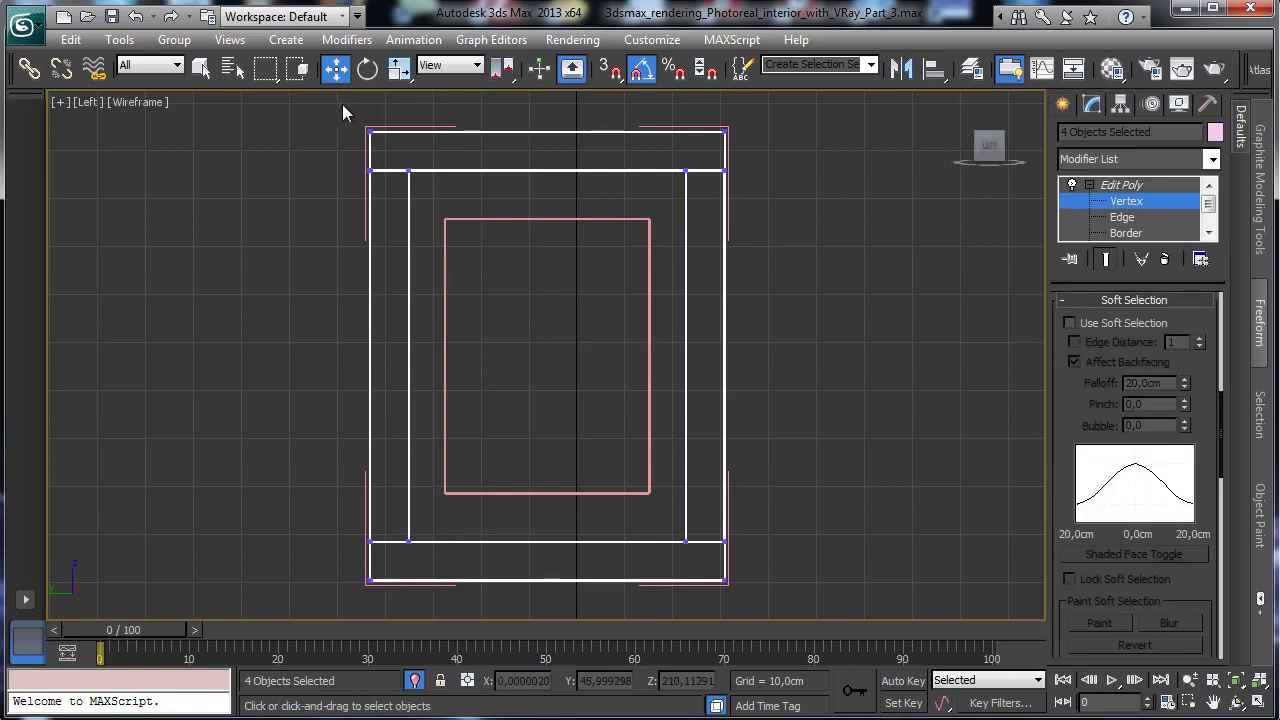
# Scale the top/bottom vertices inward vertically, then the side columns horizontally to 94%.
pyautogui.moveTo(327, 109); pyautogui.dragTo(766, 149)
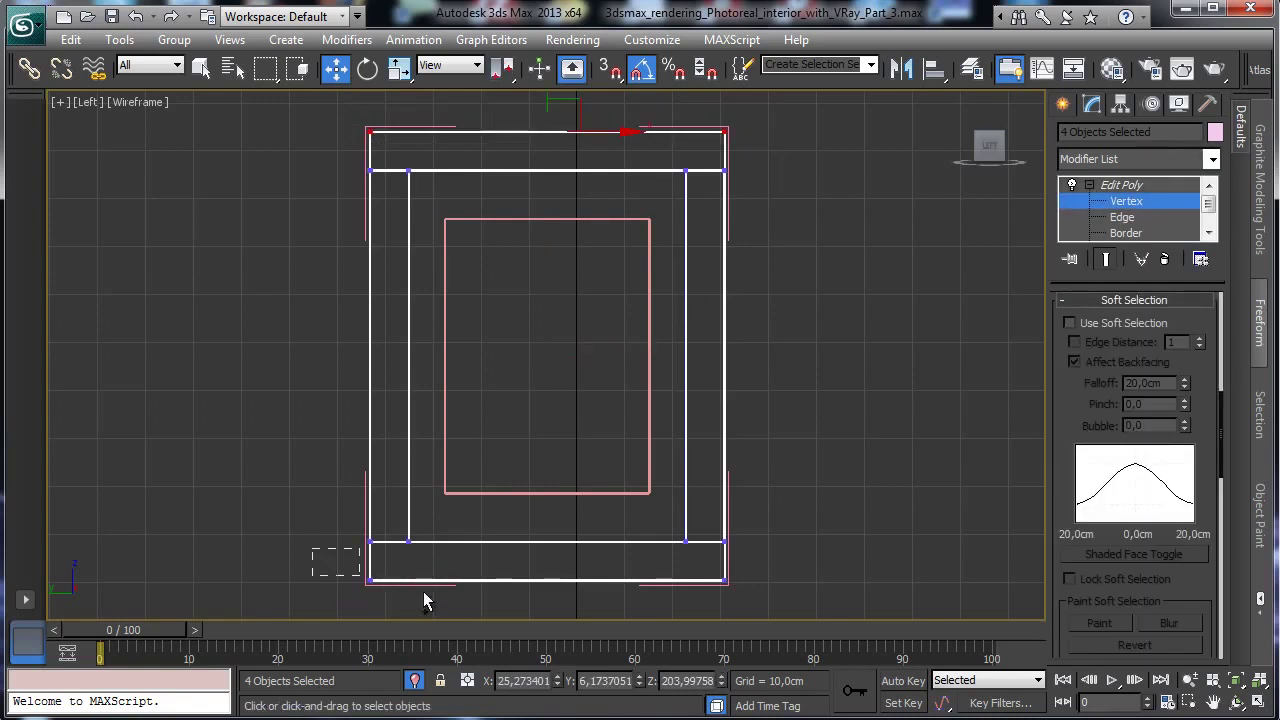
pyautogui.keyDown('ctrl'); pyautogui.moveTo(751, 614); pyautogui.dragTo(751, 614); pyautogui.keyUp('ctrl')
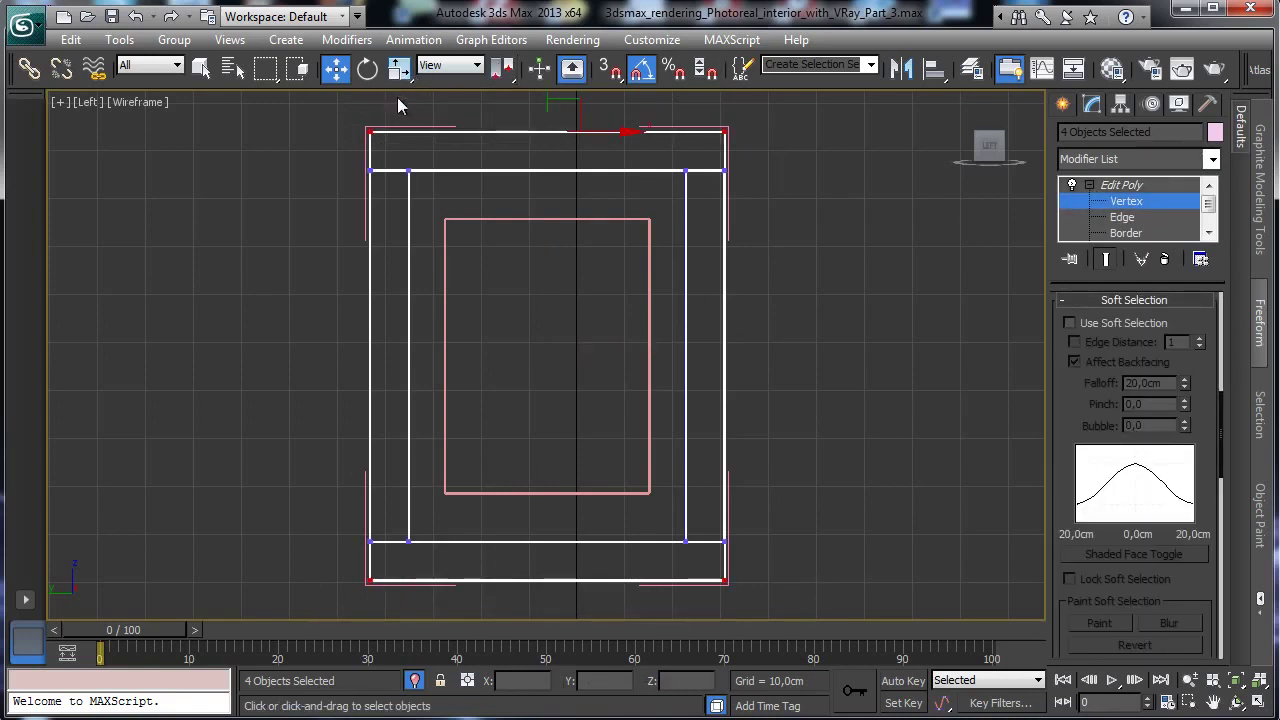
pyautogui.moveTo(399, 67); pyautogui.dragTo(399, 132)
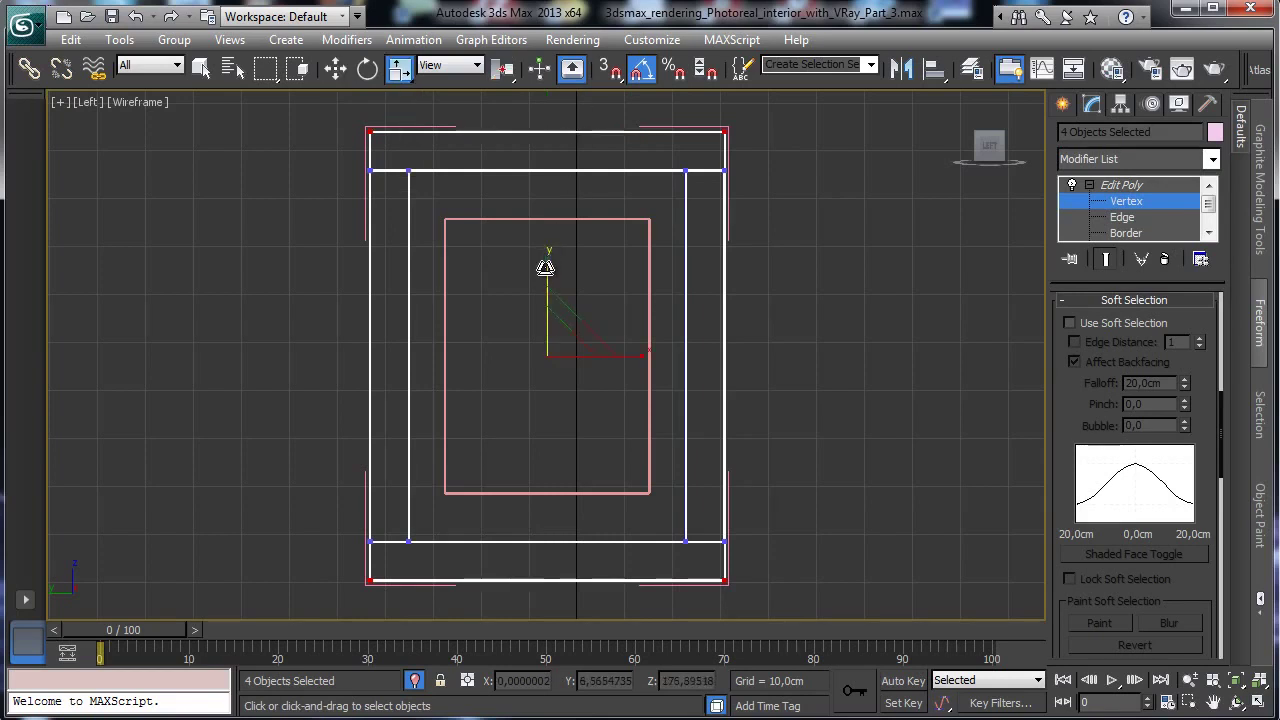
pyautogui.moveTo(543, 266); pyautogui.dragTo(545, 270)
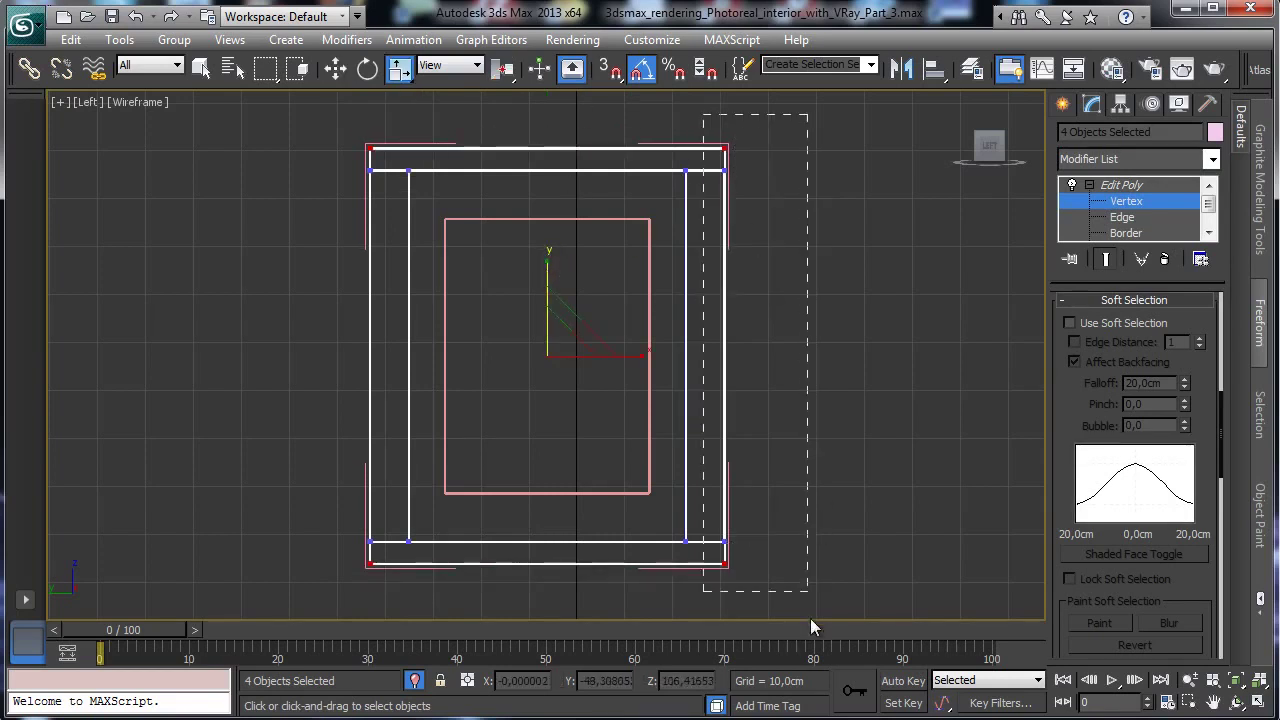
pyautogui.keyDown('ctrl'); pyautogui.moveTo(811, 619); pyautogui.dragTo(811, 619); pyautogui.keyUp('ctrl')
pyautogui.keyDown('ctrl'); pyautogui.moveTo(335, 124); pyautogui.dragTo(390, 582); pyautogui.keyUp('ctrl')
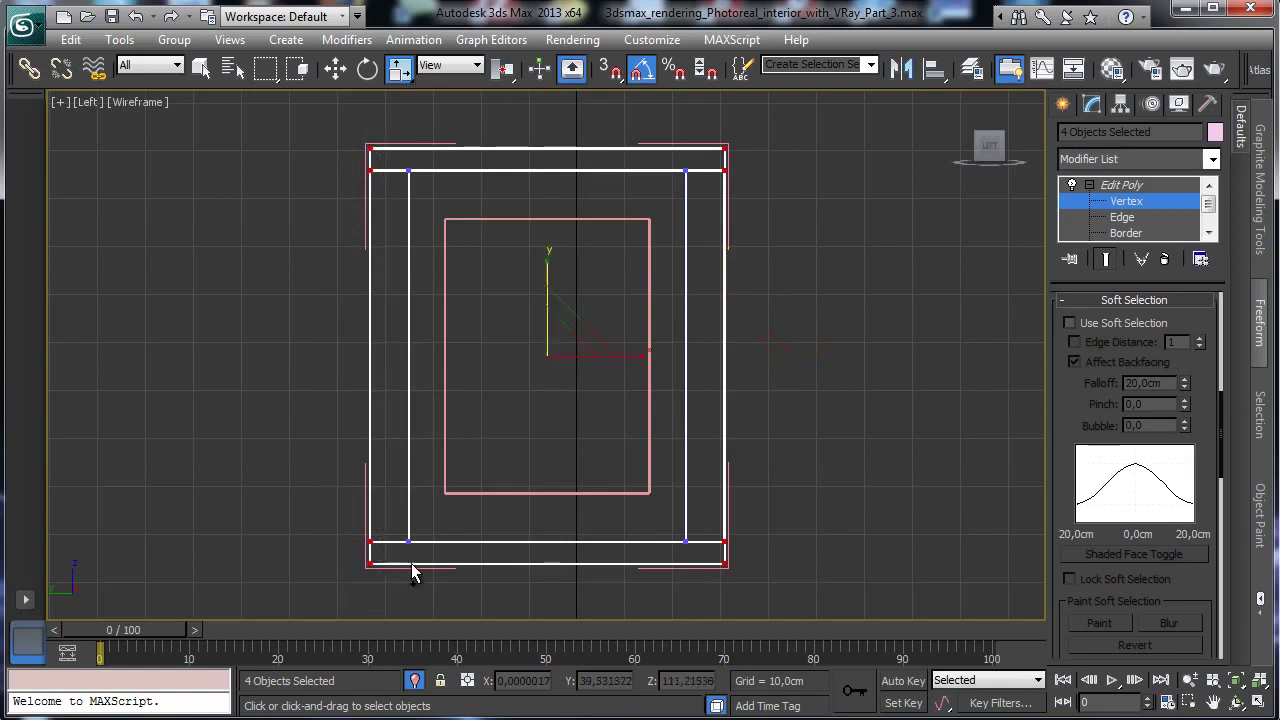
pyautogui.moveTo(640, 357); pyautogui.dragTo(637, 379)
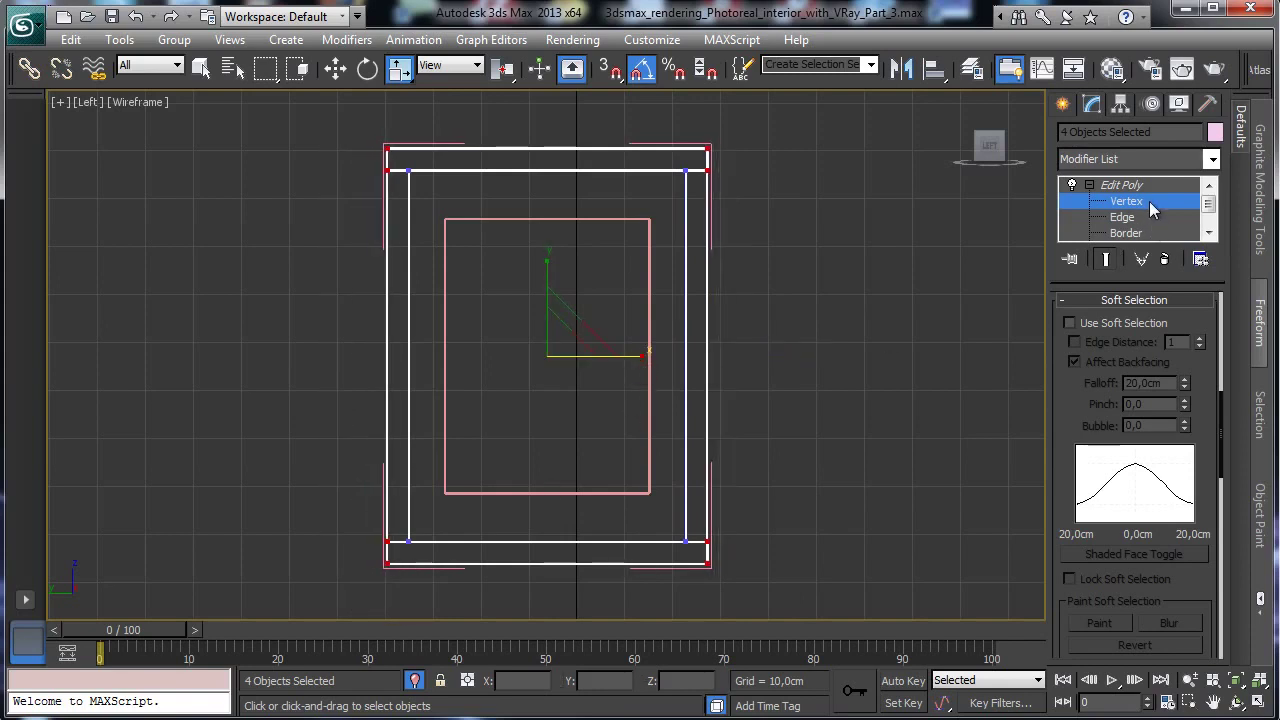
pyautogui.click(612, 269)
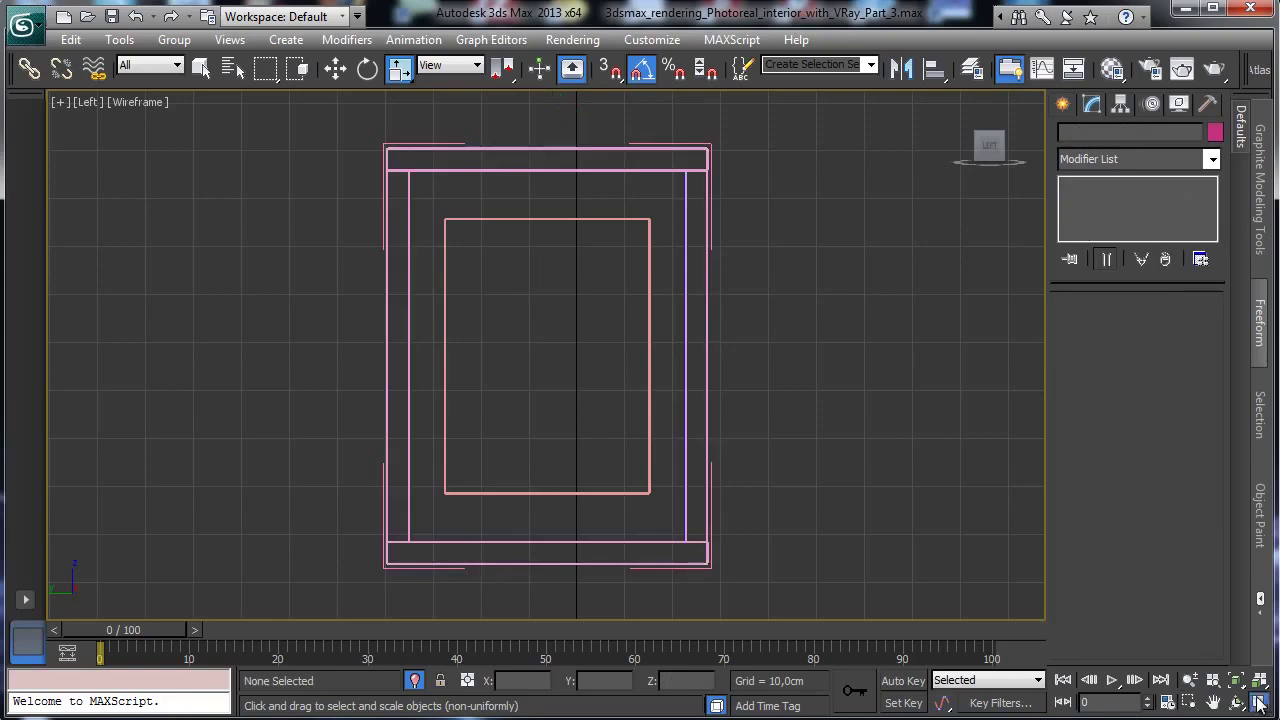
# Copy the Earth material Art 1 into a spare Material Editor slot named Art 2.
pyautogui.click(1259, 704)
pyautogui.click(1005, 450)
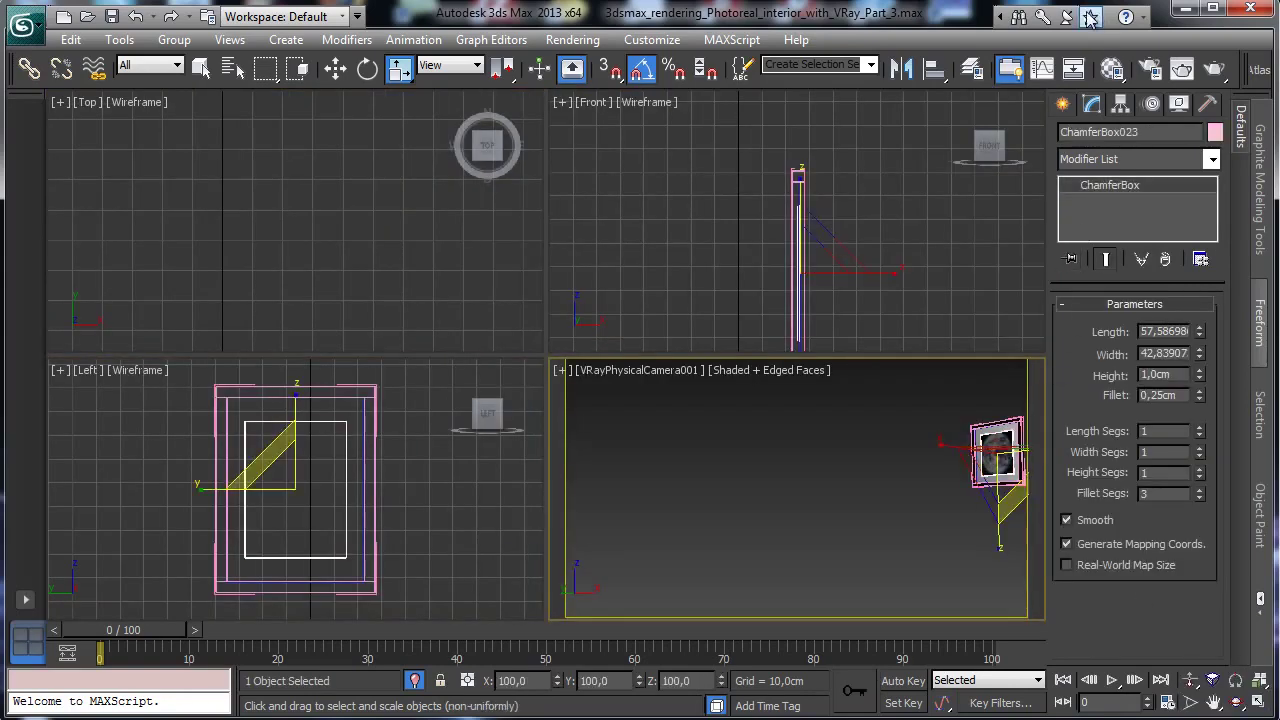
pyautogui.click(1112, 68)
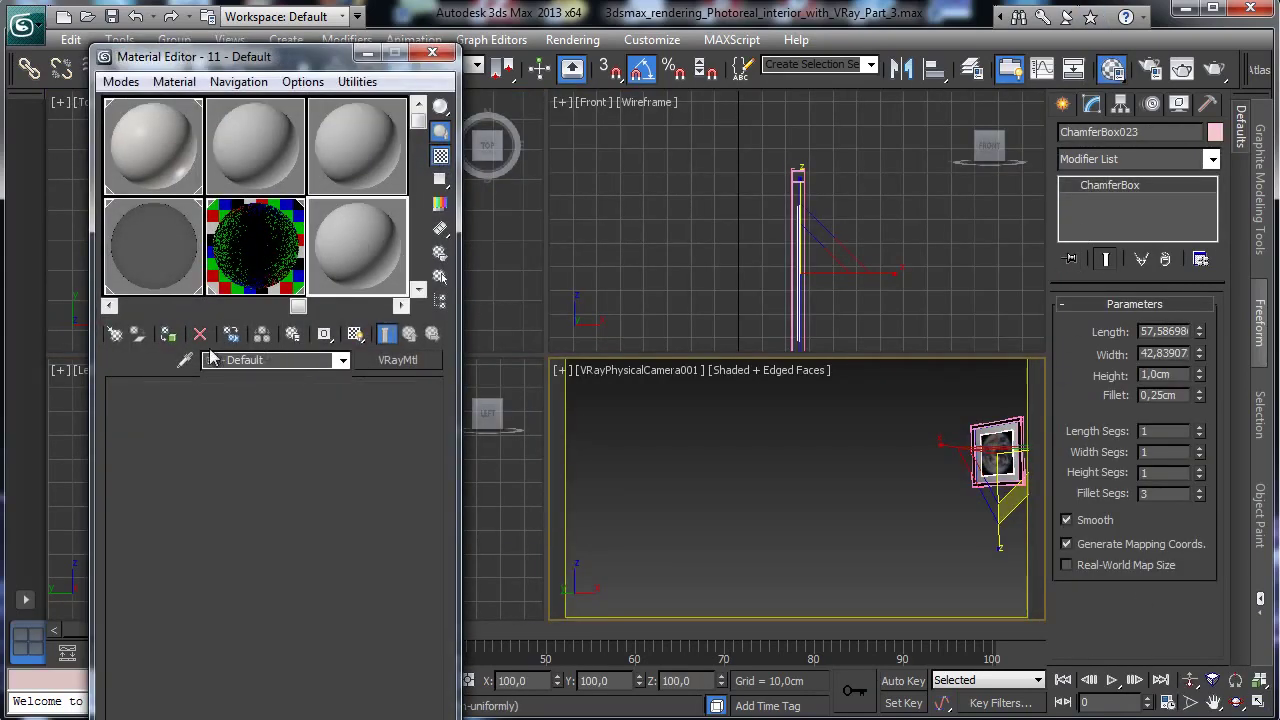
pyautogui.click(184, 360)
pyautogui.click(988, 445)
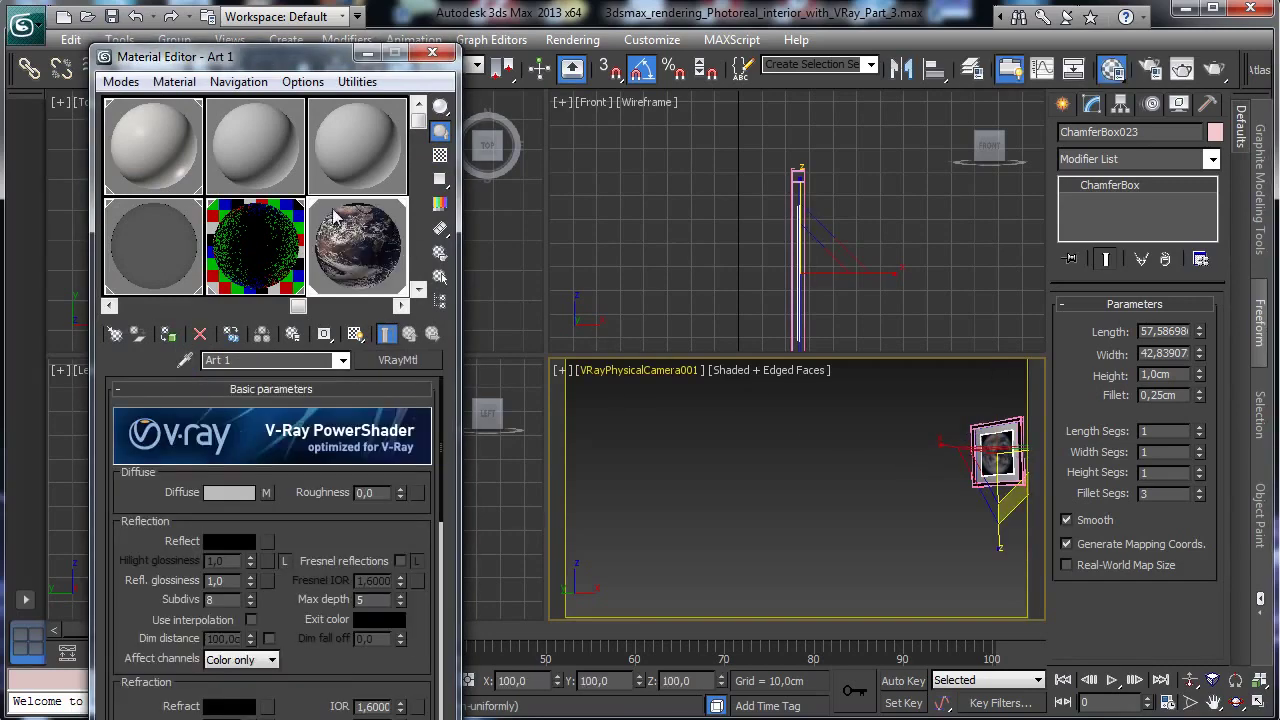
pyautogui.click(372, 155)
pyautogui.moveTo(358, 250); pyautogui.dragTo(360, 150)
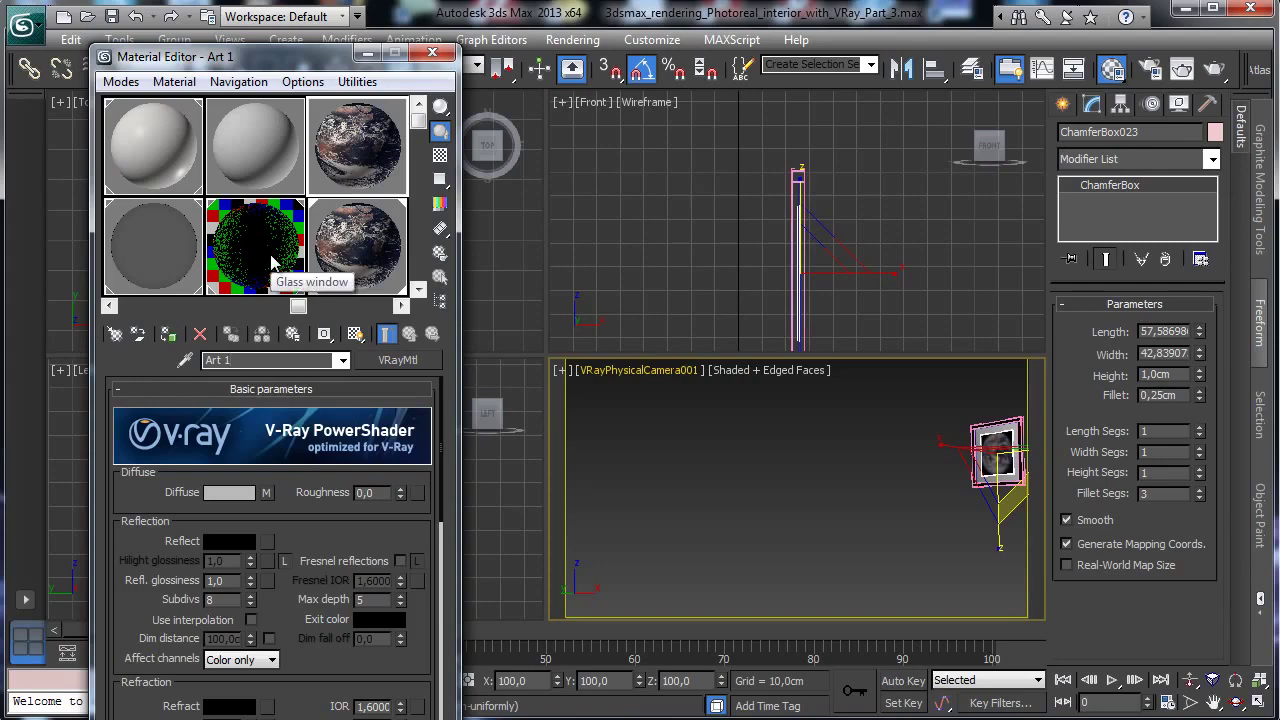
pyautogui.press('BackSpace')
pyautogui.write('2')
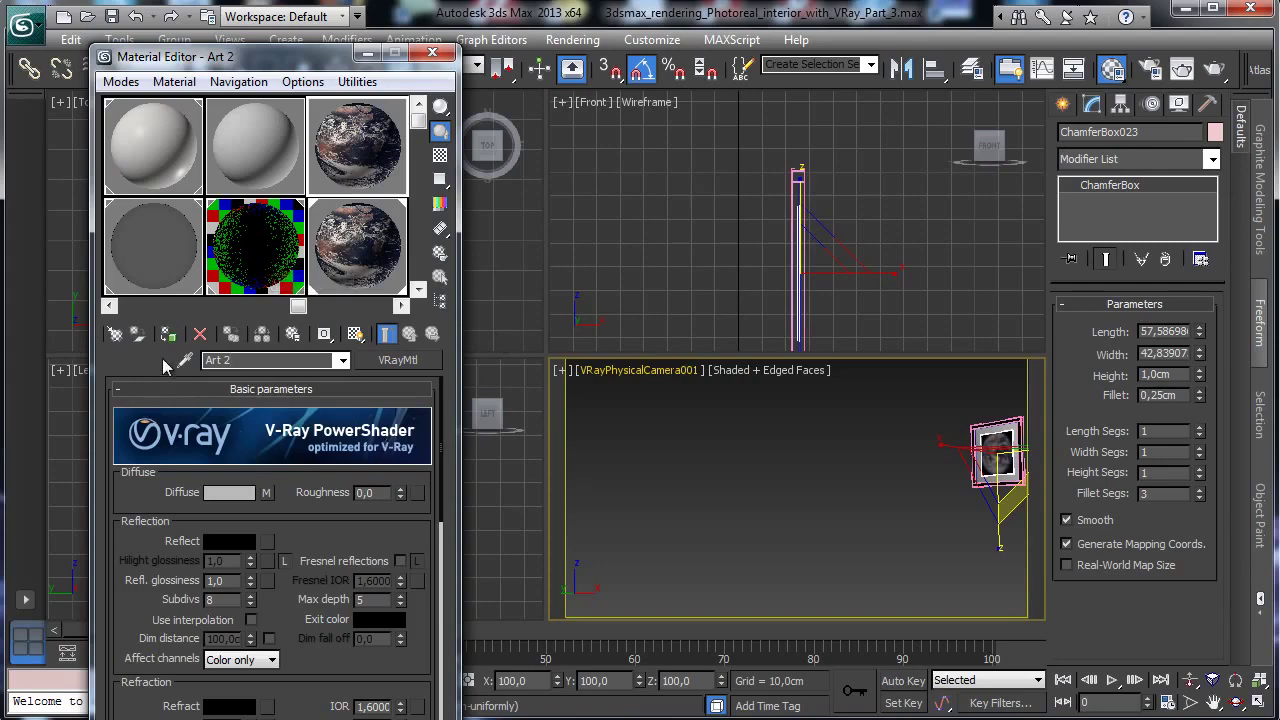
# Load KOPIPI.JPG from the Backgrounds folder as Art 2's diffuse bitmap.
pyautogui.click(268, 492)
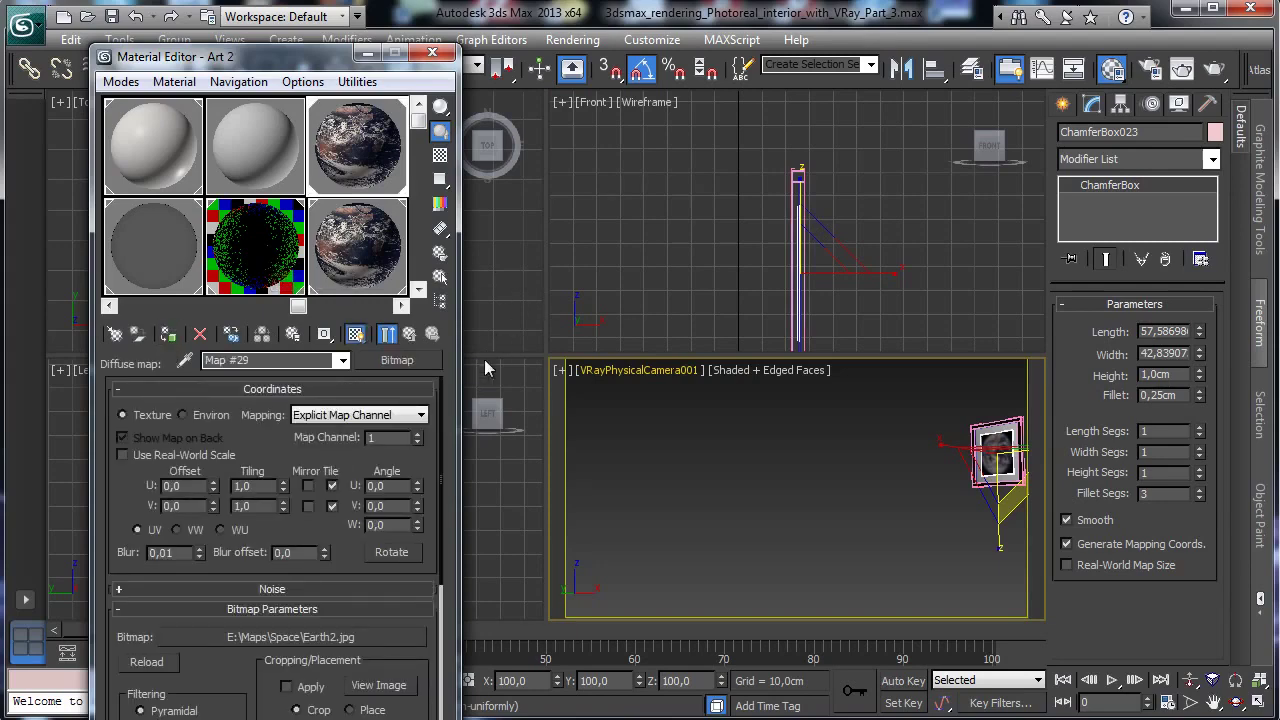
pyautogui.click(296, 640)
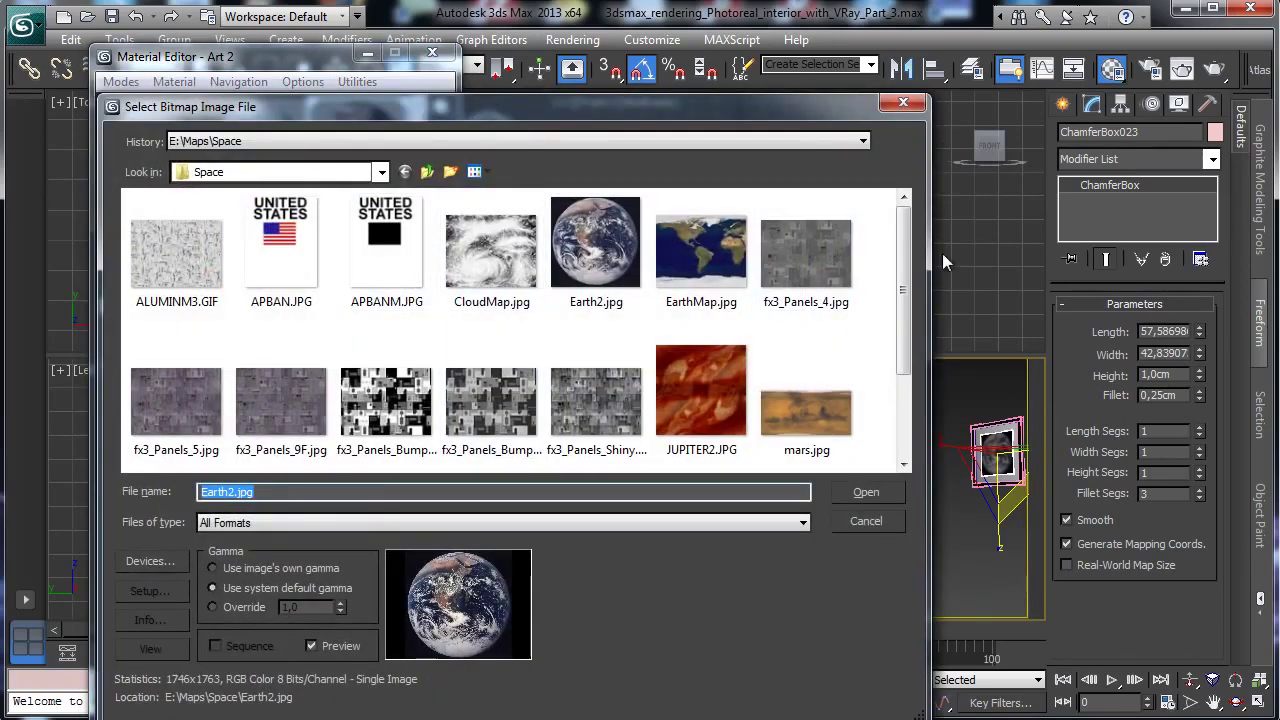
pyautogui.click(428, 172)
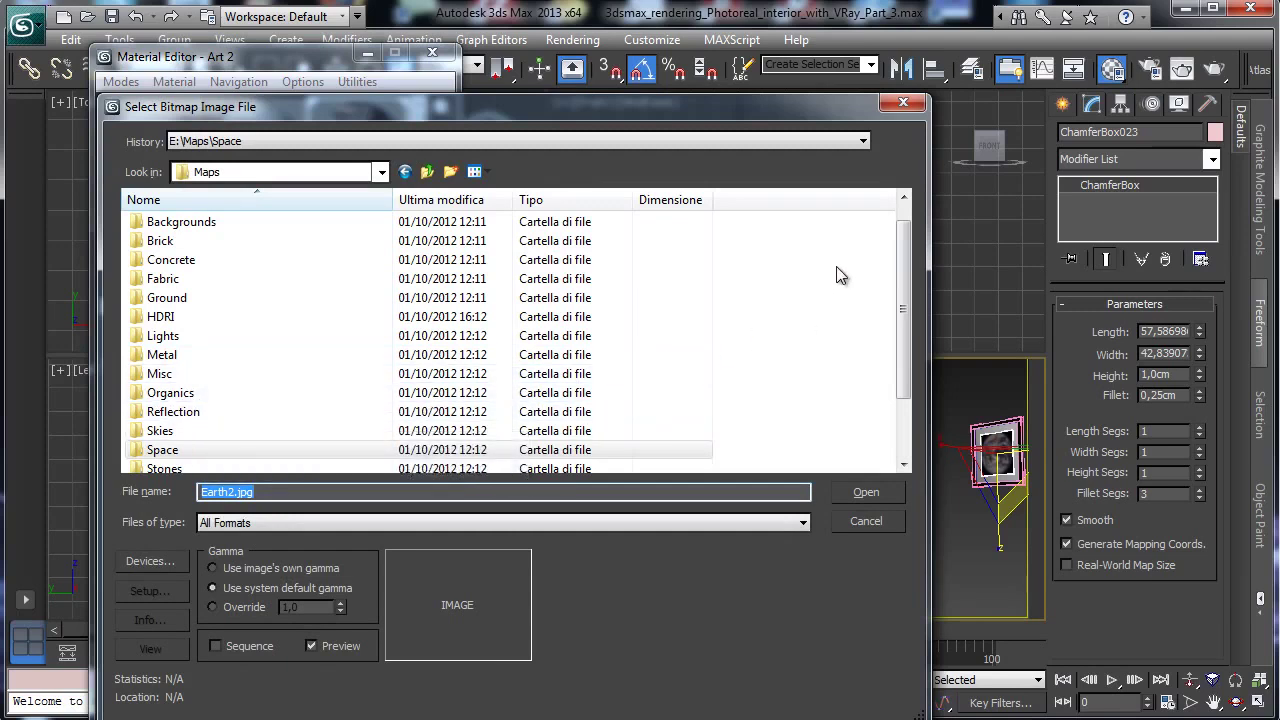
pyautogui.moveTo(905, 246)
pyautogui.mouseDown()
pyautogui.moveTo(887, 312)
pyautogui.moveTo(908, 225)
pyautogui.mouseUp()
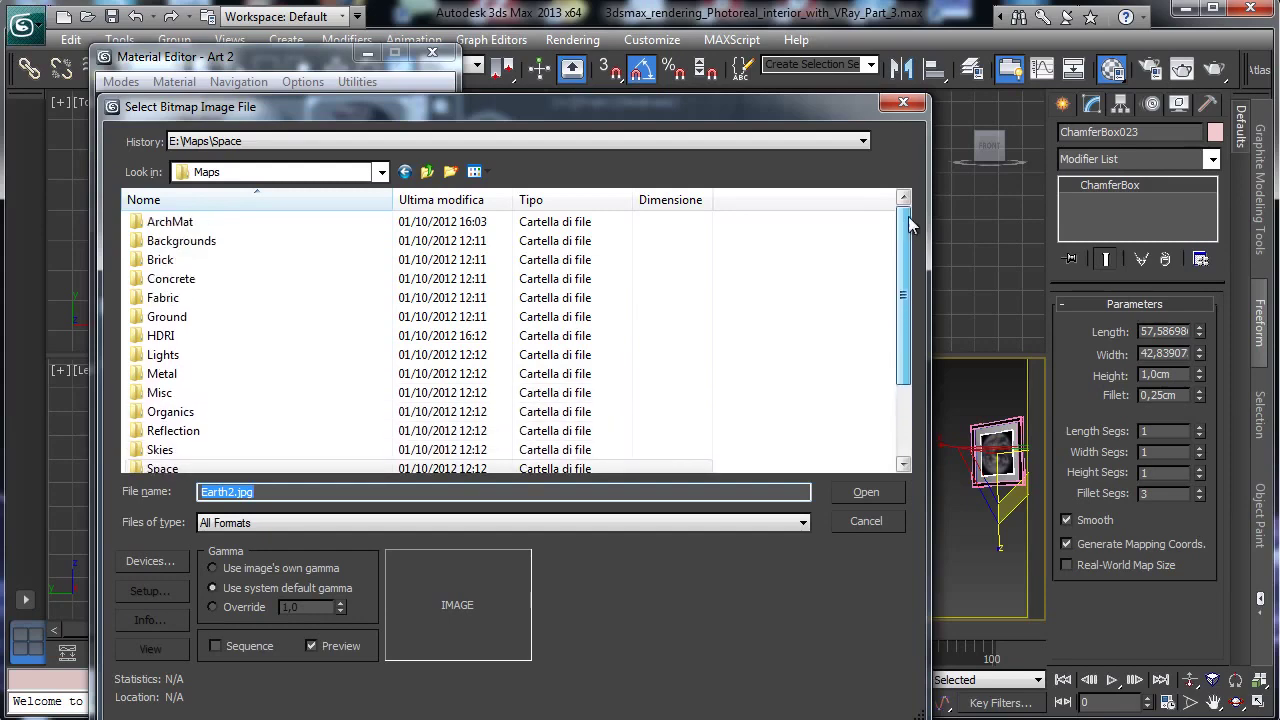
pyautogui.doubleClick(200, 242)
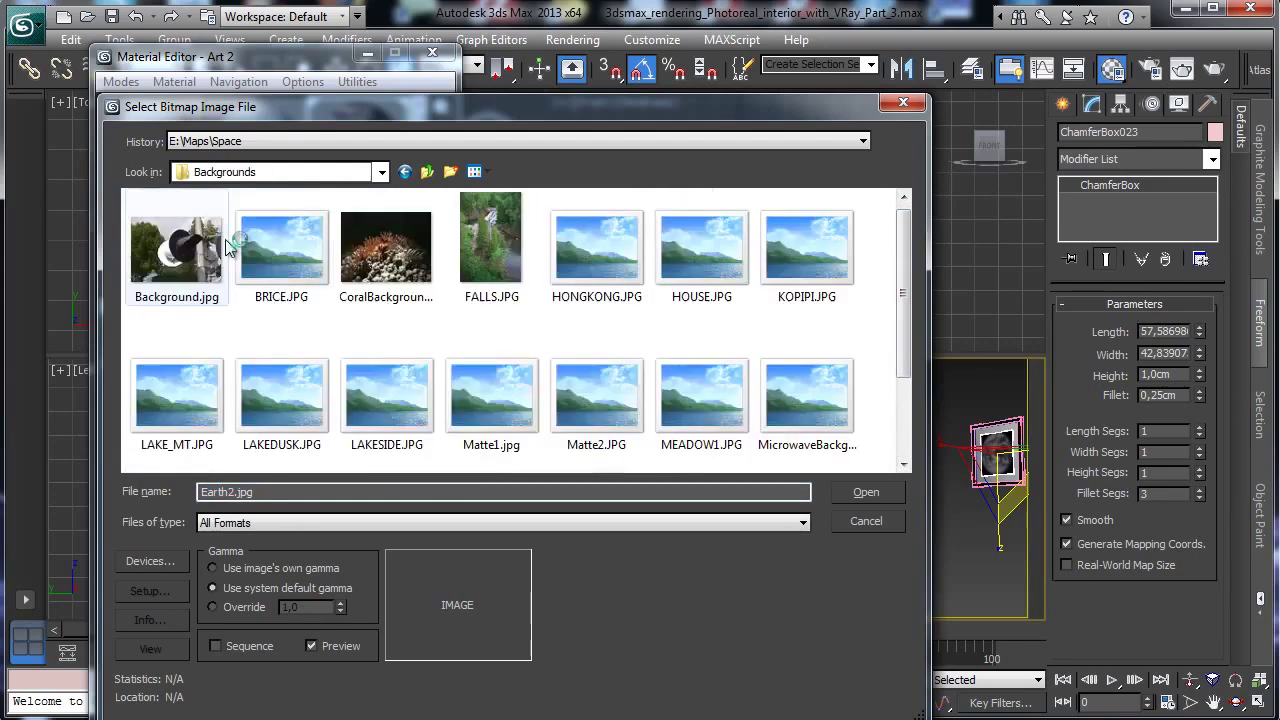
pyautogui.click(305, 276)
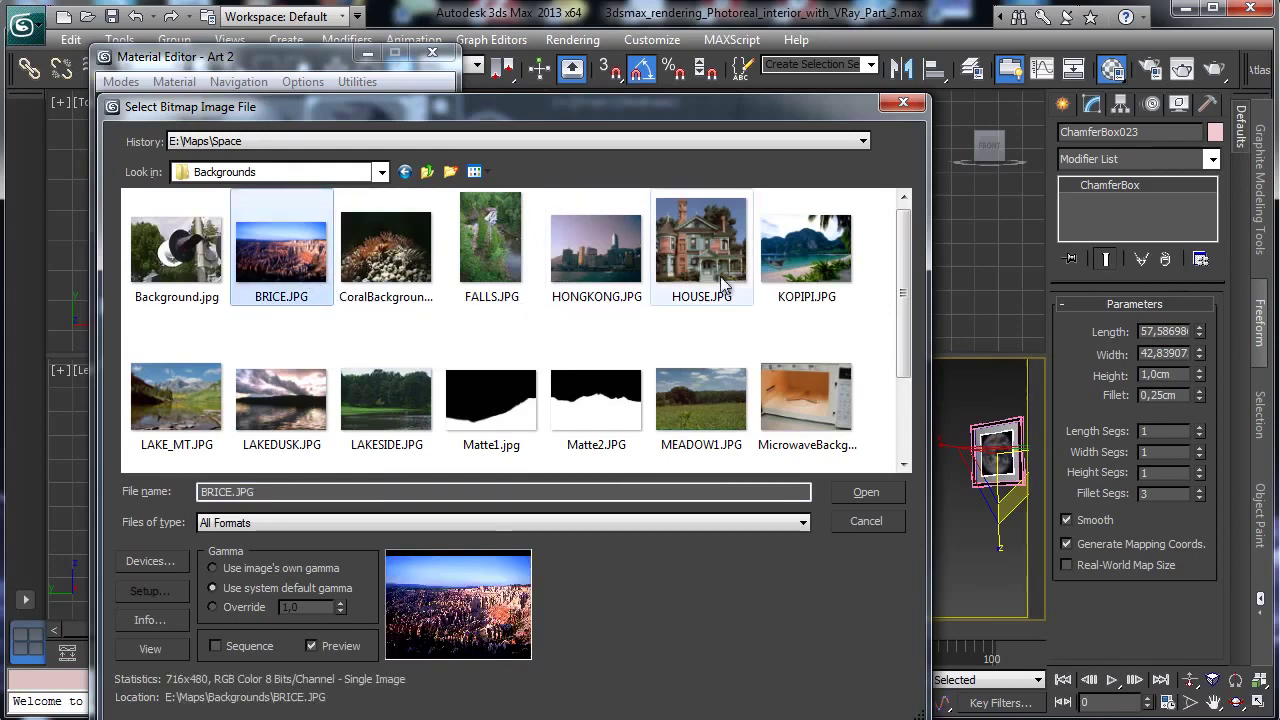
pyautogui.click(766, 266)
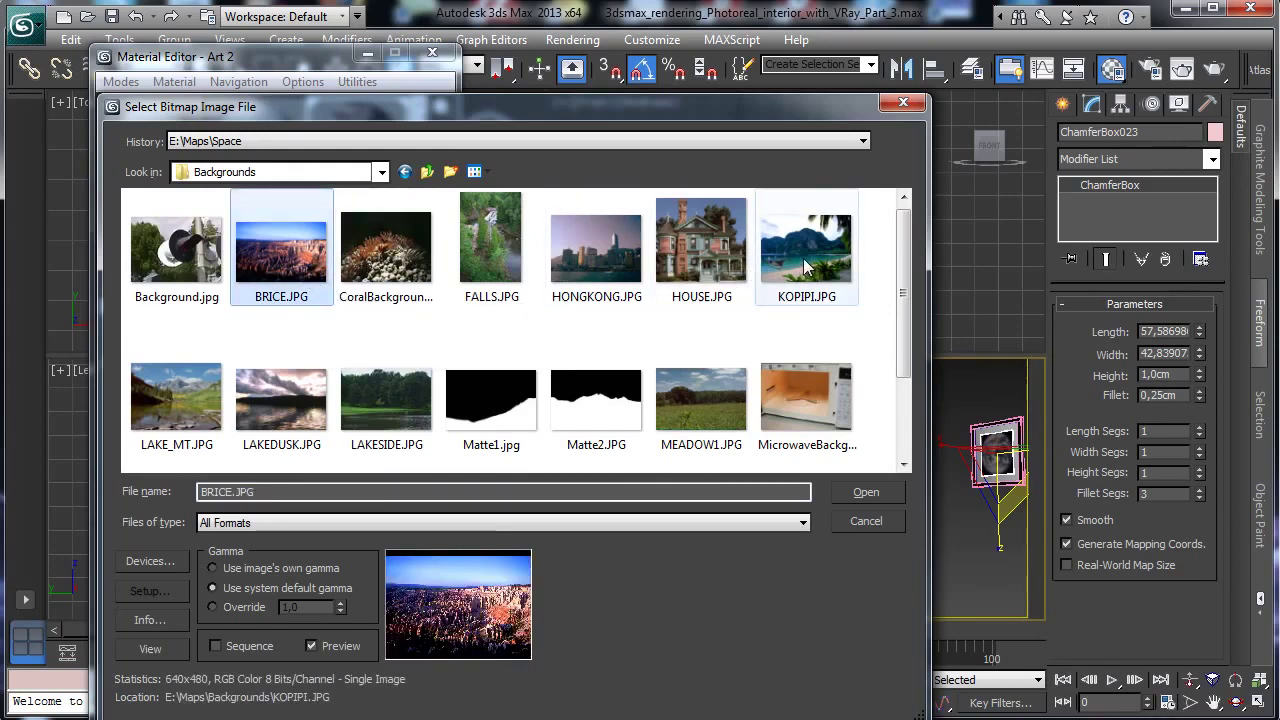
pyautogui.click(869, 492)
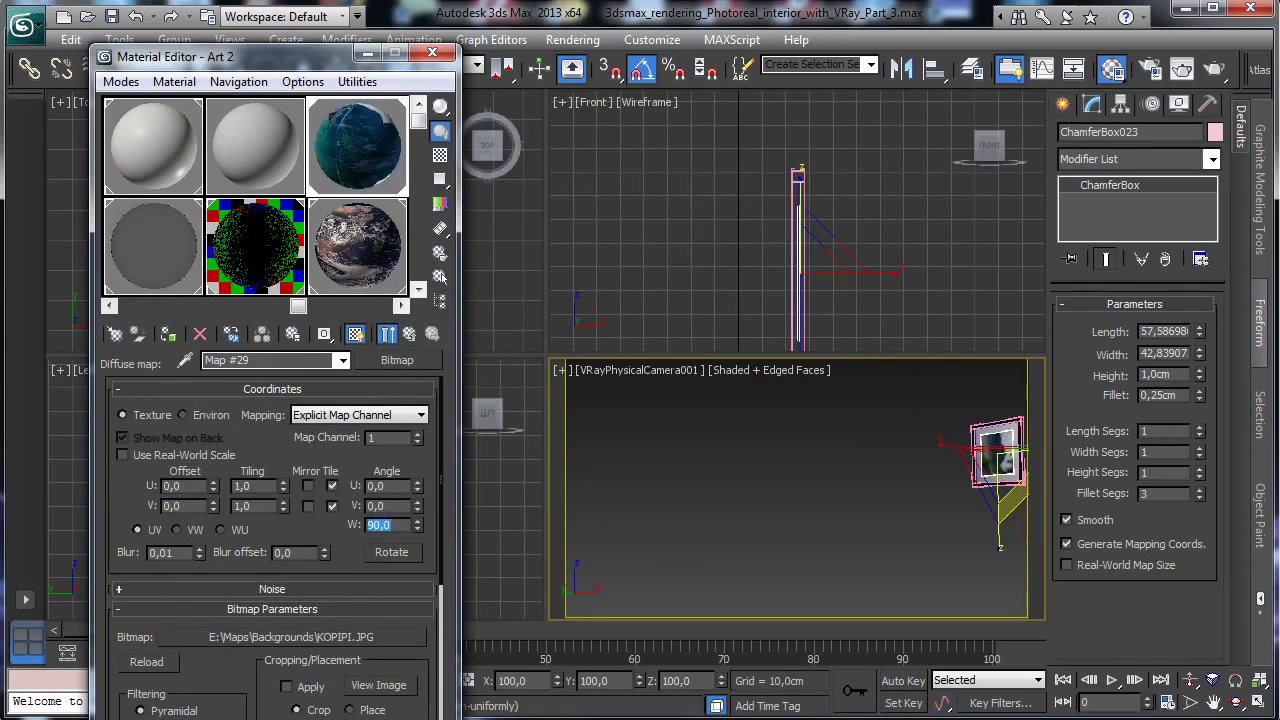
# Close the Art_002 group, maximize the camera view and close the Material Editor.
pyautogui.click(172, 40)
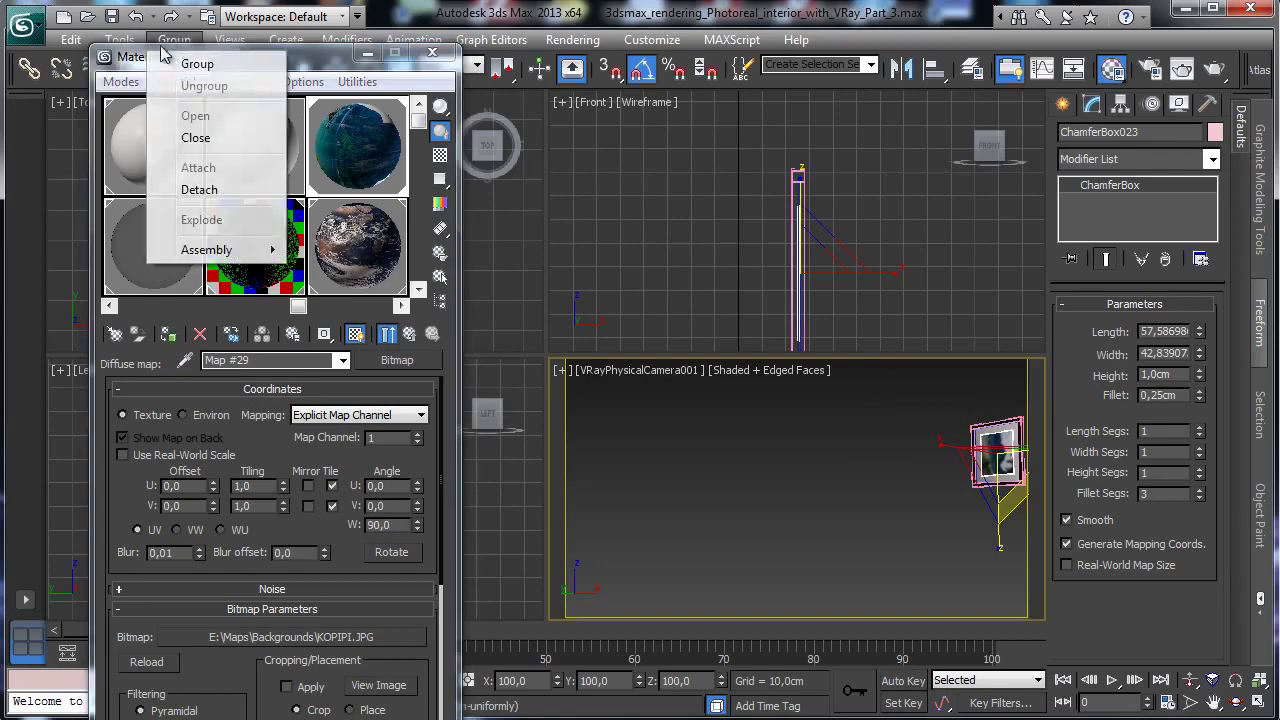
pyautogui.click(192, 136)
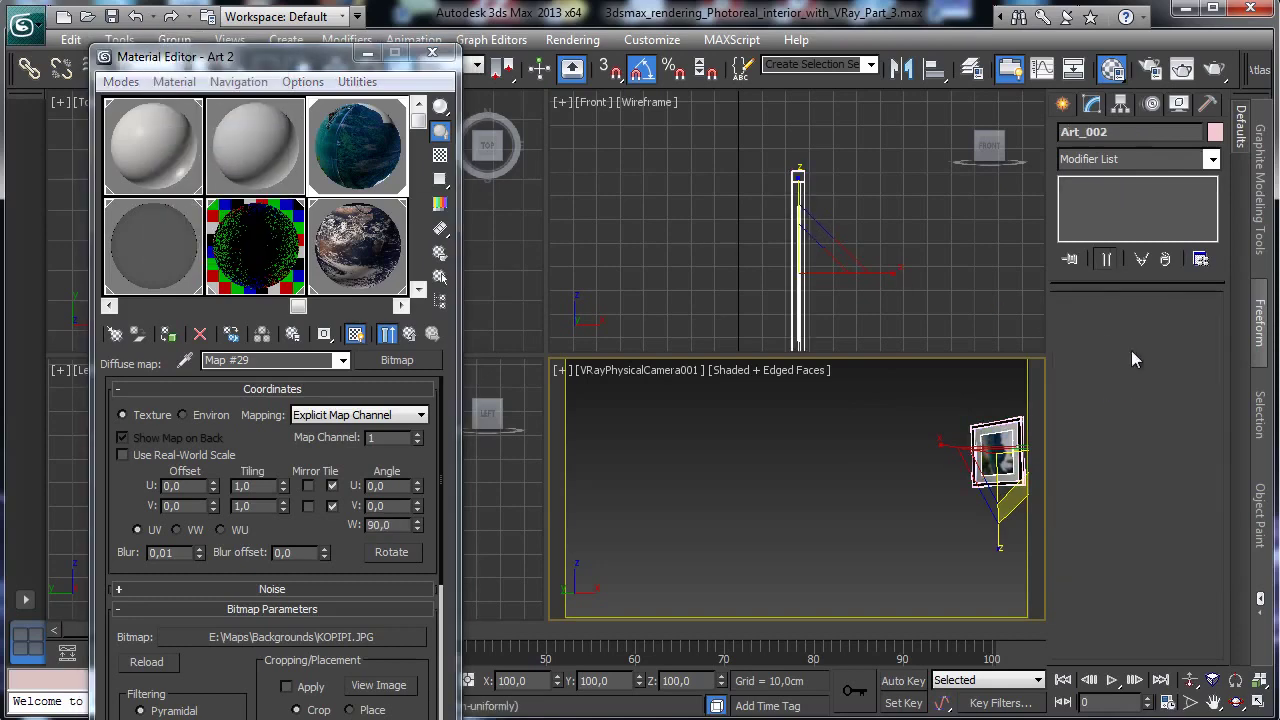
pyautogui.click(1258, 704)
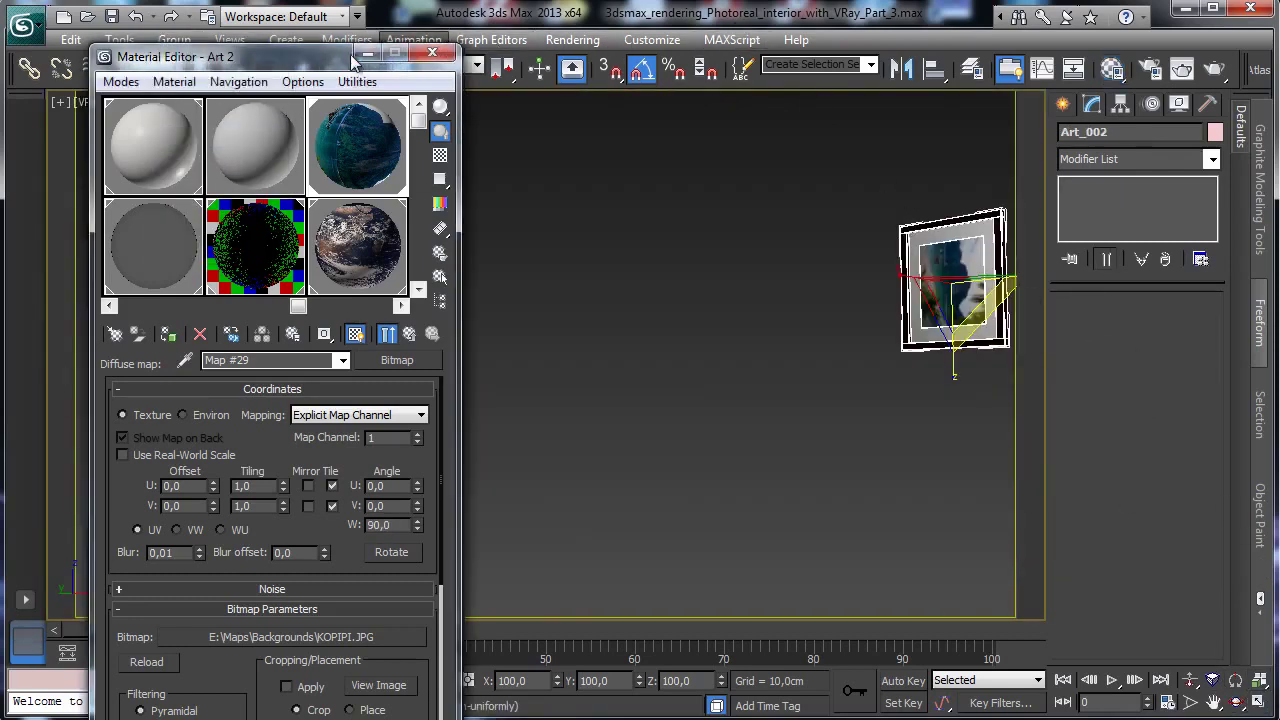
pyautogui.click(432, 52)
# Rotate Art_002 by -90° on X and exit isolation to show the whole room.
pyautogui.click(368, 67)
pyautogui.moveTo(967, 360); pyautogui.dragTo(1057, 319)
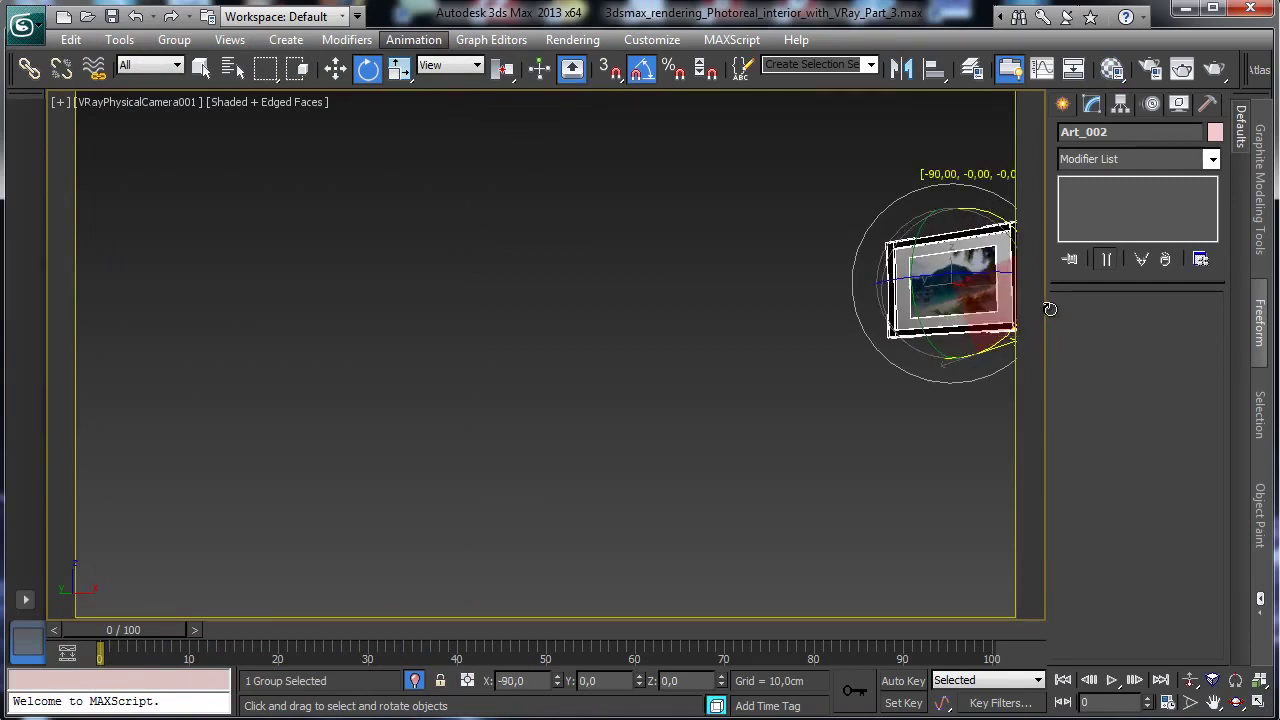
pyautogui.click(740, 211)
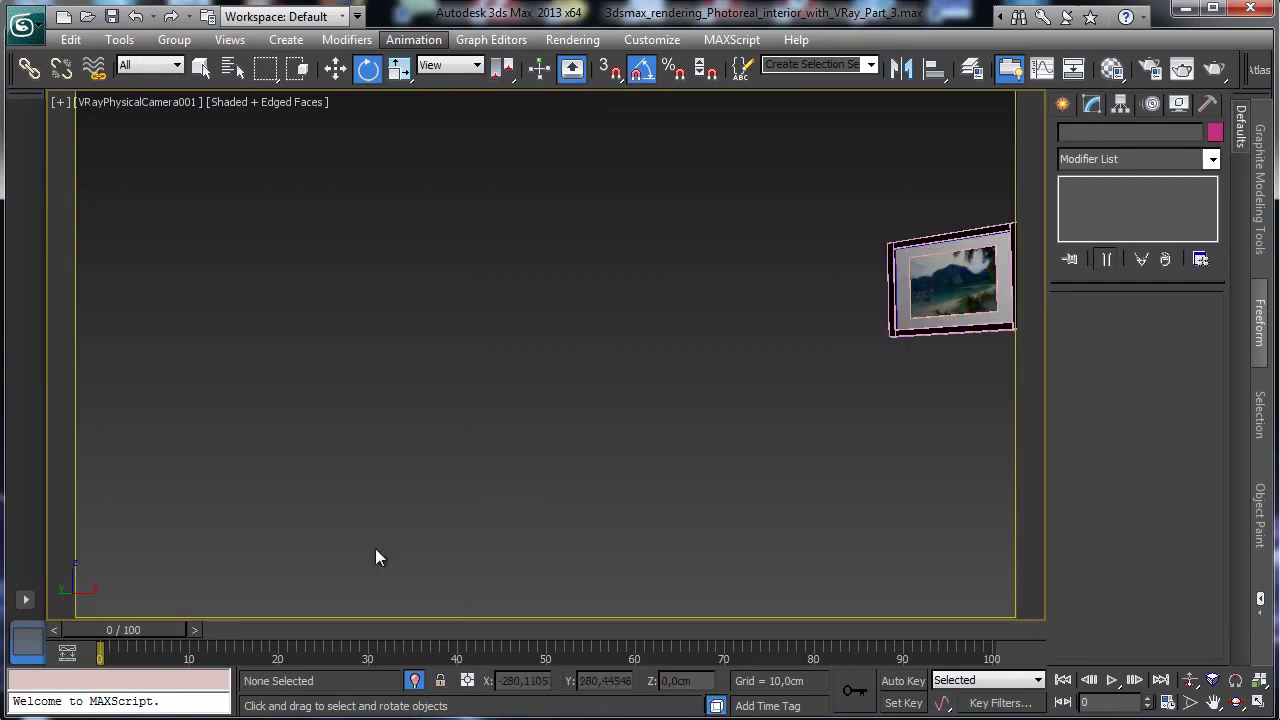
pyautogui.click(413, 681)
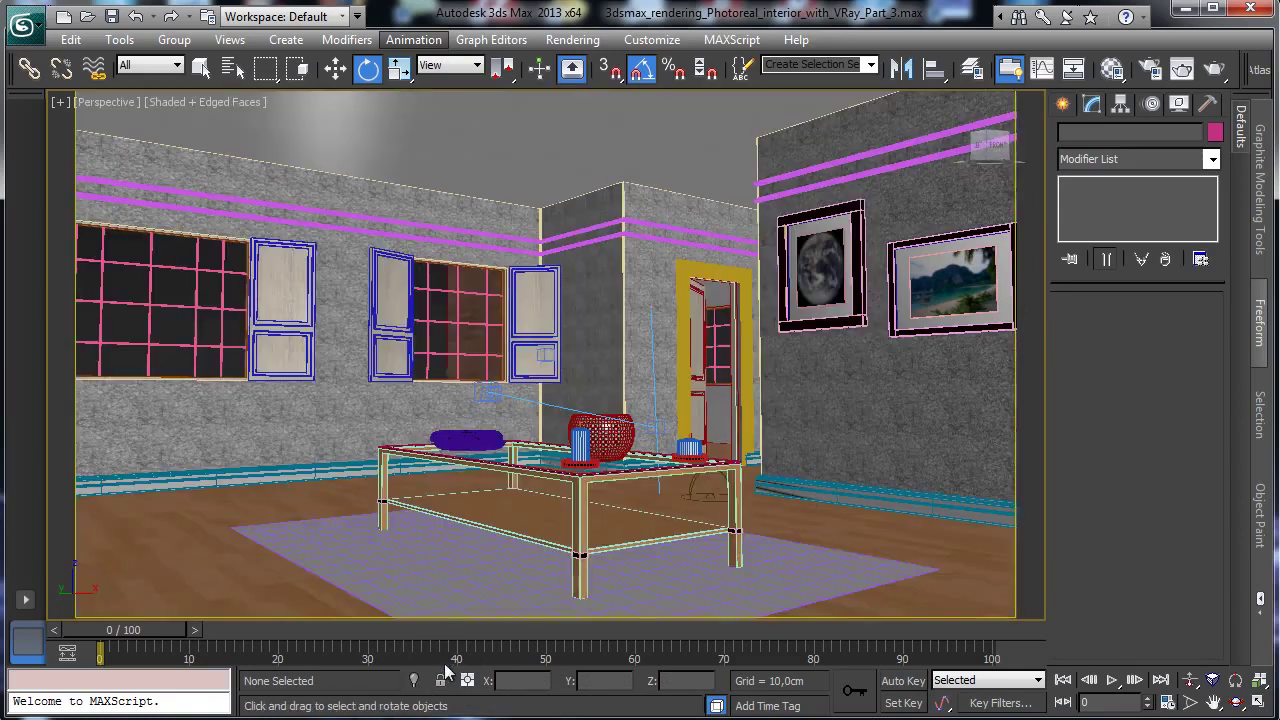
# Raise the beach picture Art_002 up the wall.
pyautogui.click(959, 281)
pyautogui.click(335, 67)
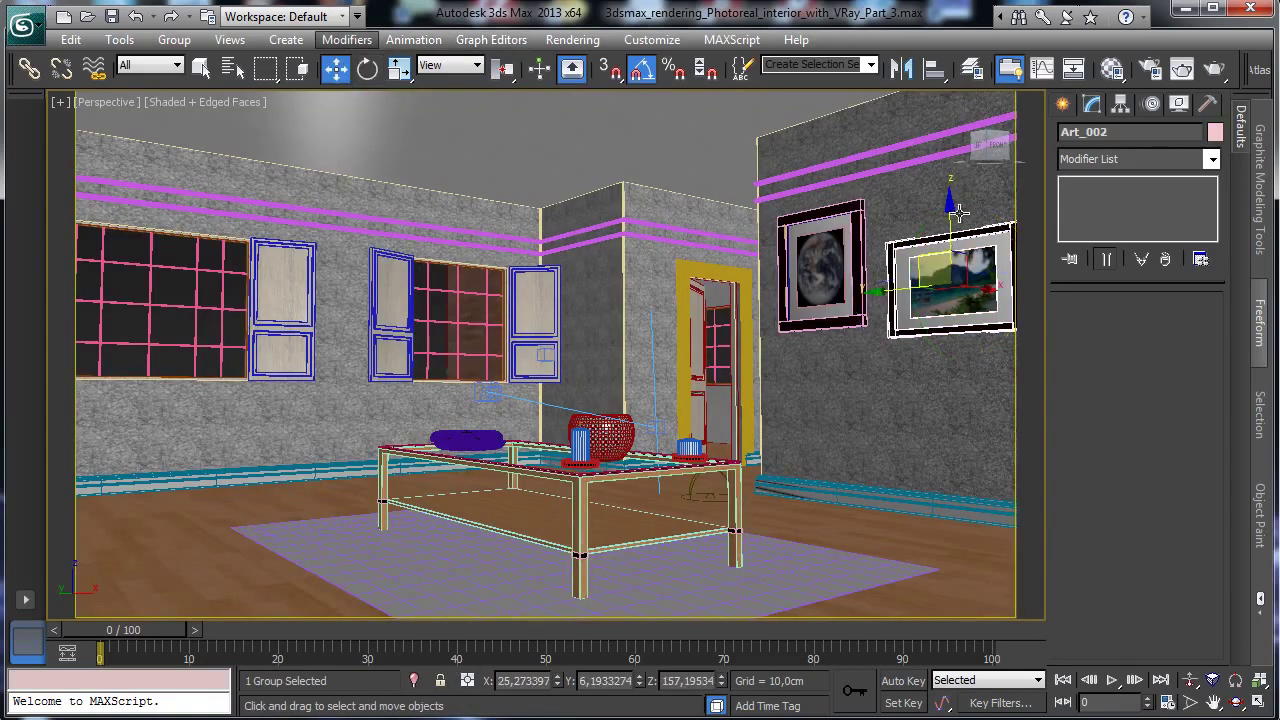
pyautogui.moveTo(959, 212); pyautogui.dragTo(963, 176)
# Scale the Earth frame group Art_1 uniformly to about 80% and lower it.
pyautogui.click(824, 227)
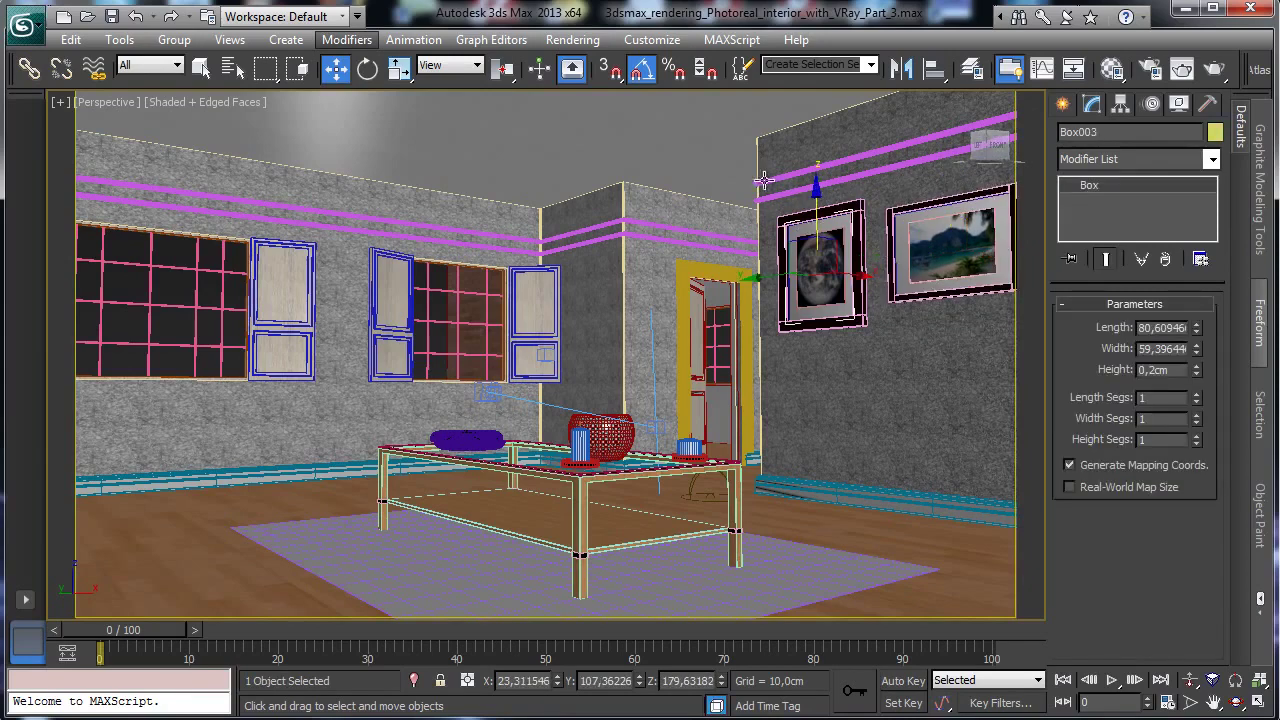
pyautogui.click(833, 211)
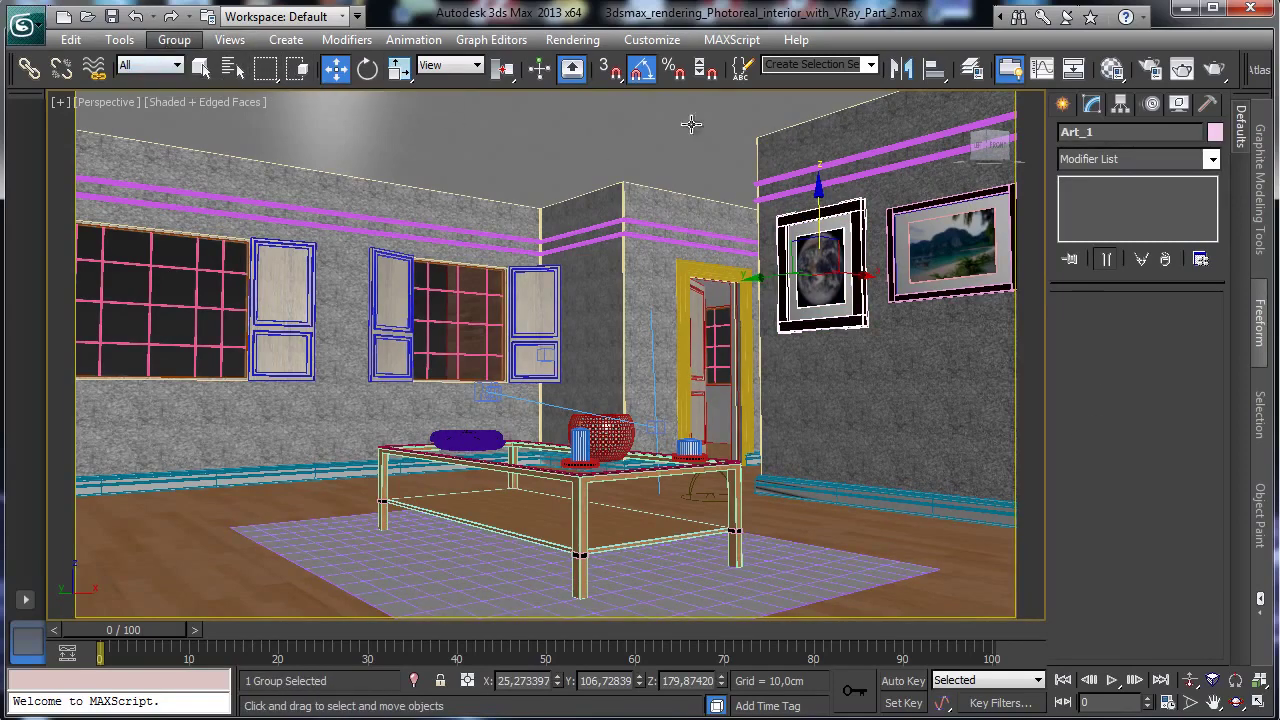
pyautogui.click(398, 68)
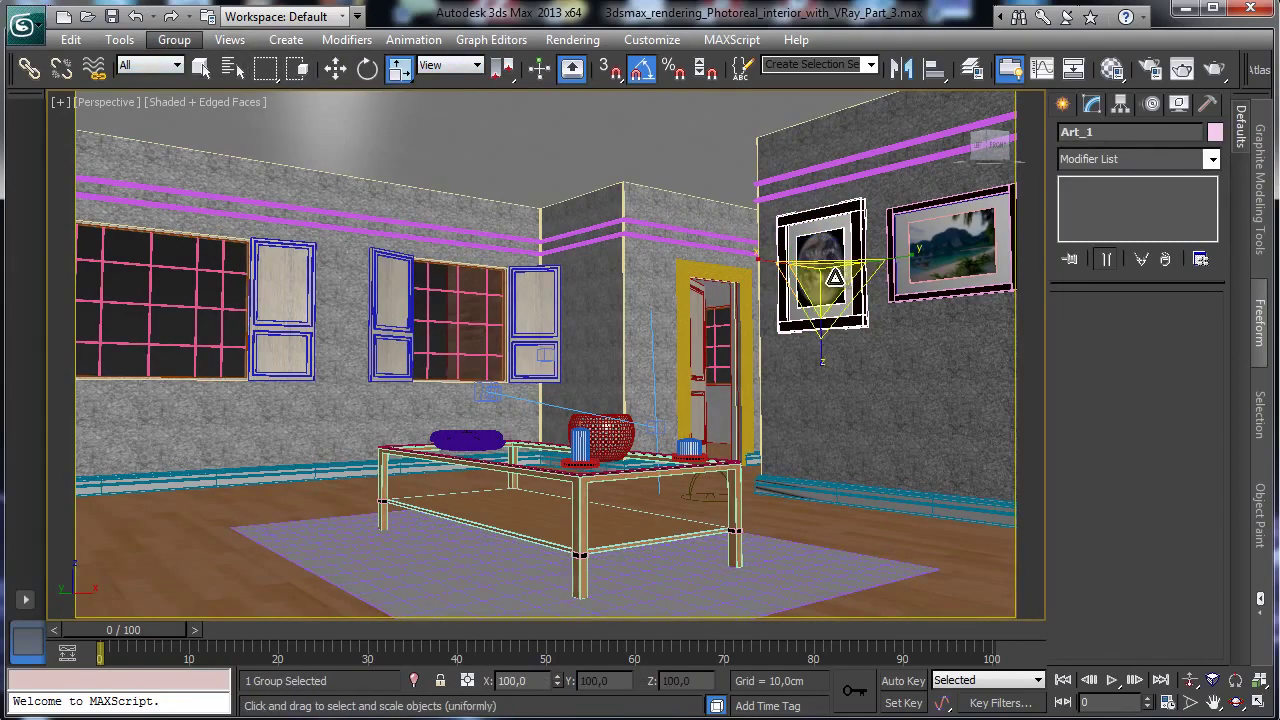
pyautogui.moveTo(833, 277); pyautogui.dragTo(779, 272)
pyautogui.press('w')
pyautogui.moveTo(815, 212); pyautogui.dragTo(806, 236)
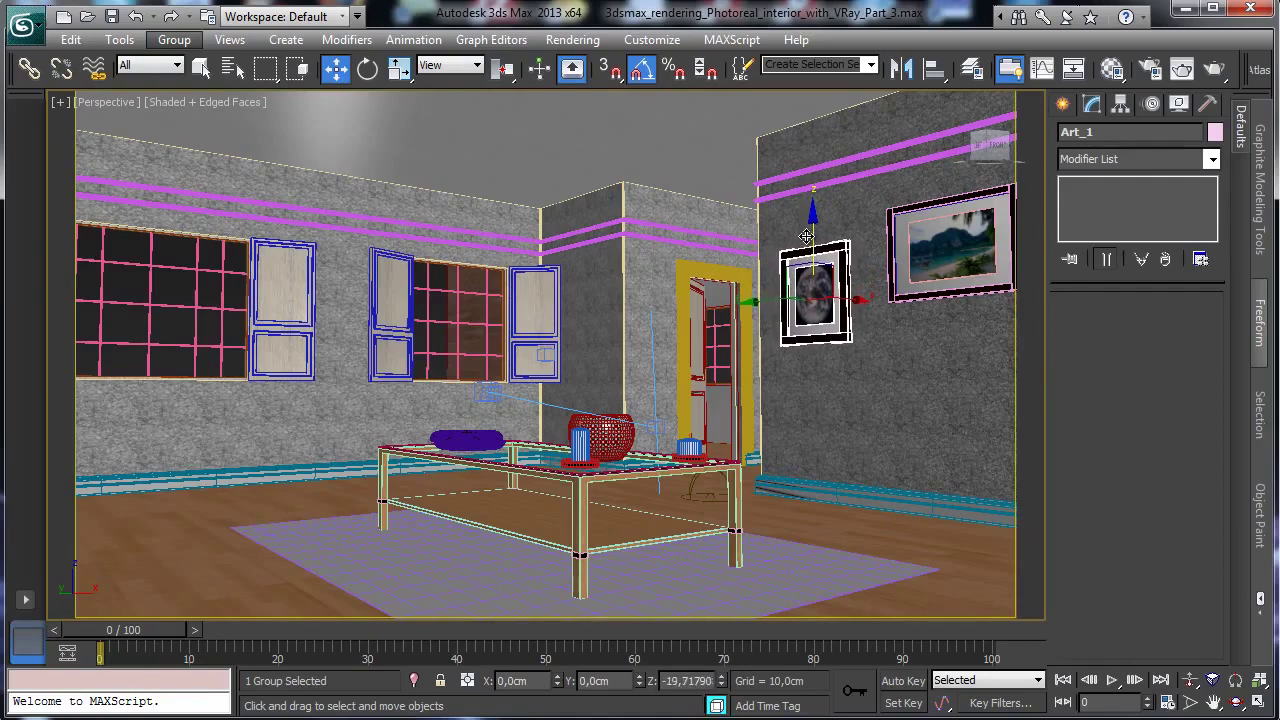
# Fine-tune both frames' positions, nudging Art_002 up and sliding Art_1 up and sideways.
pyautogui.click(933, 229)
pyautogui.moveTo(951, 215); pyautogui.dragTo(949, 200)
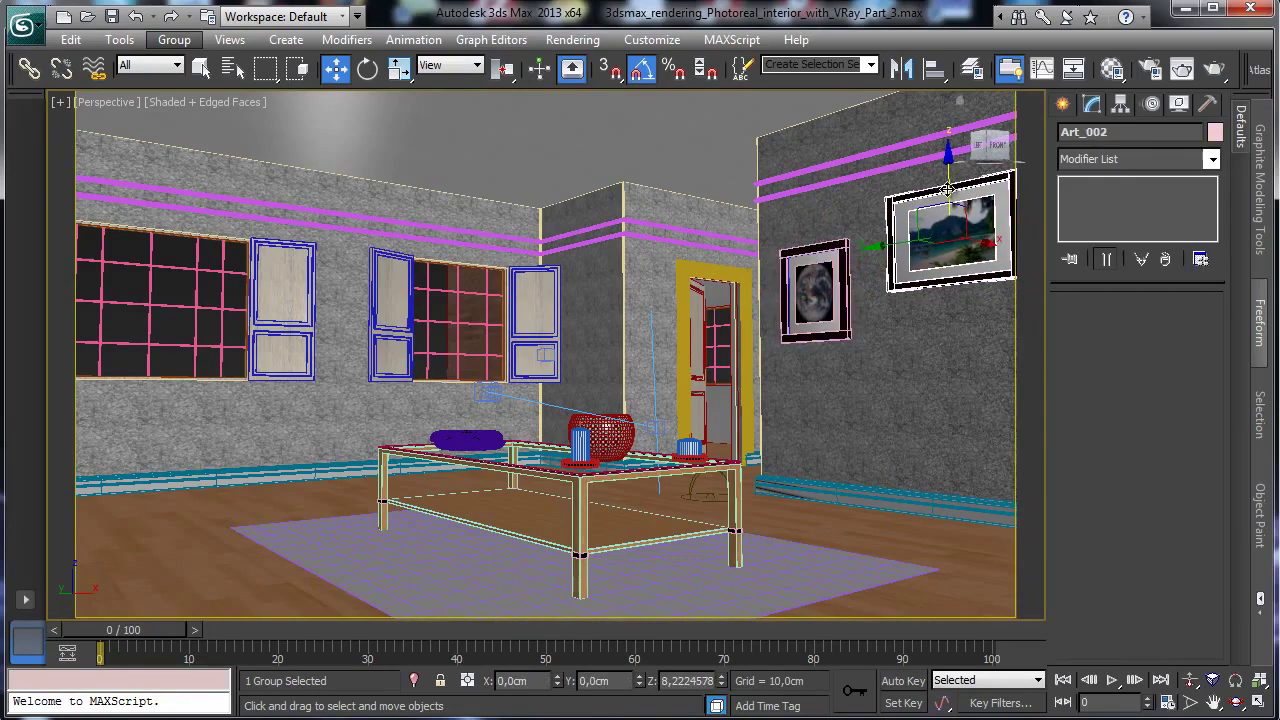
pyautogui.click(800, 262)
pyautogui.moveTo(820, 219); pyautogui.dragTo(818, 206)
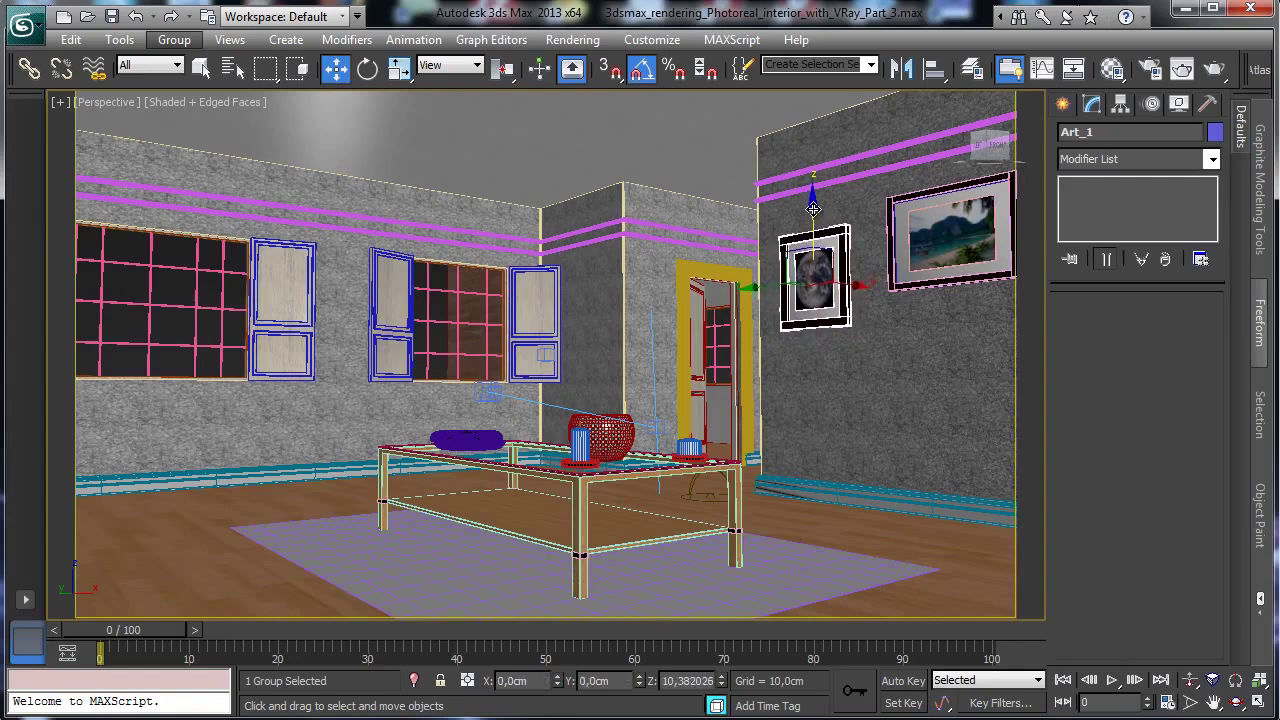
pyautogui.moveTo(762, 288); pyautogui.dragTo(755, 290)
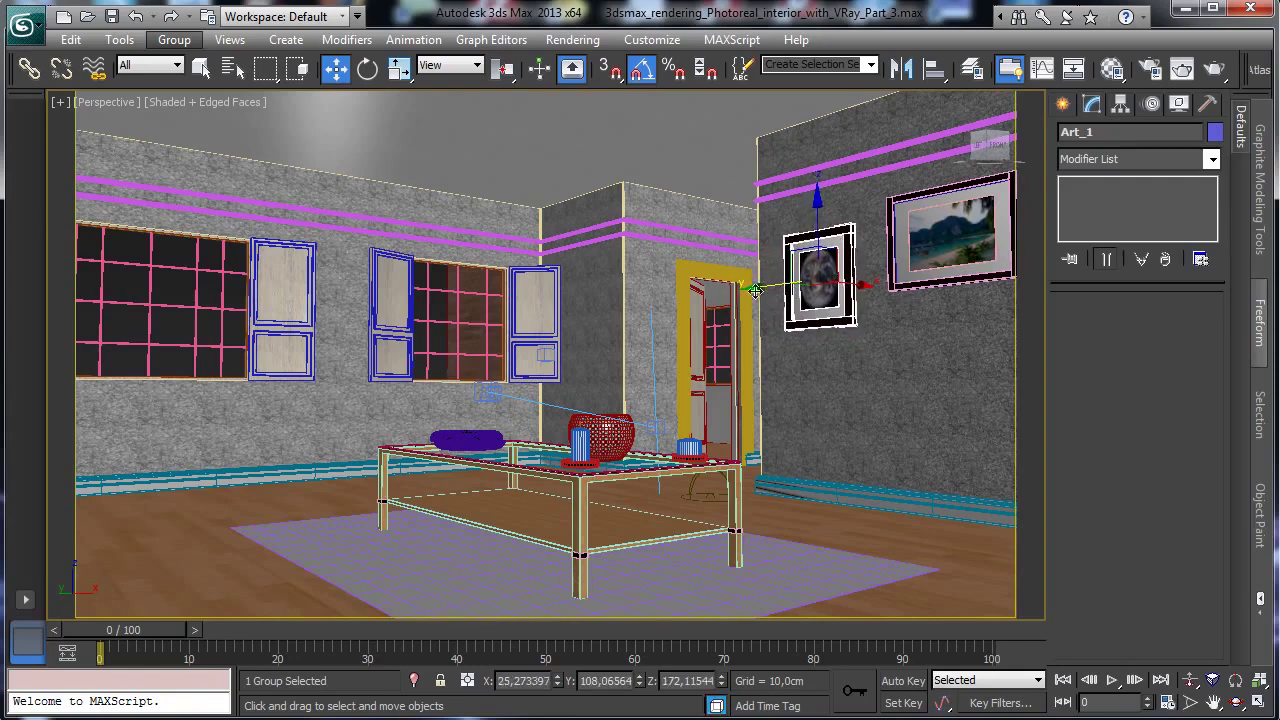
# Set the viewport to look through VRayPhysicalCamera001.
pyautogui.click(120, 102)
pyautogui.moveTo(172, 125)
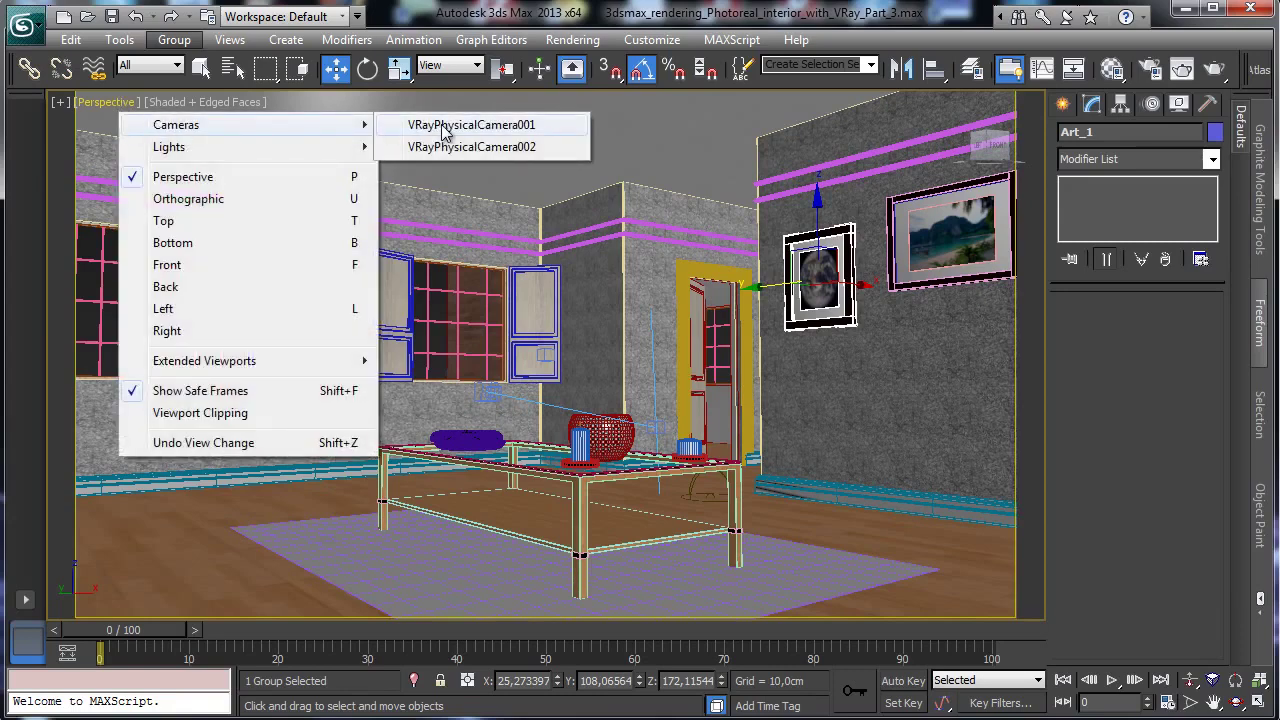
pyautogui.click(449, 127)
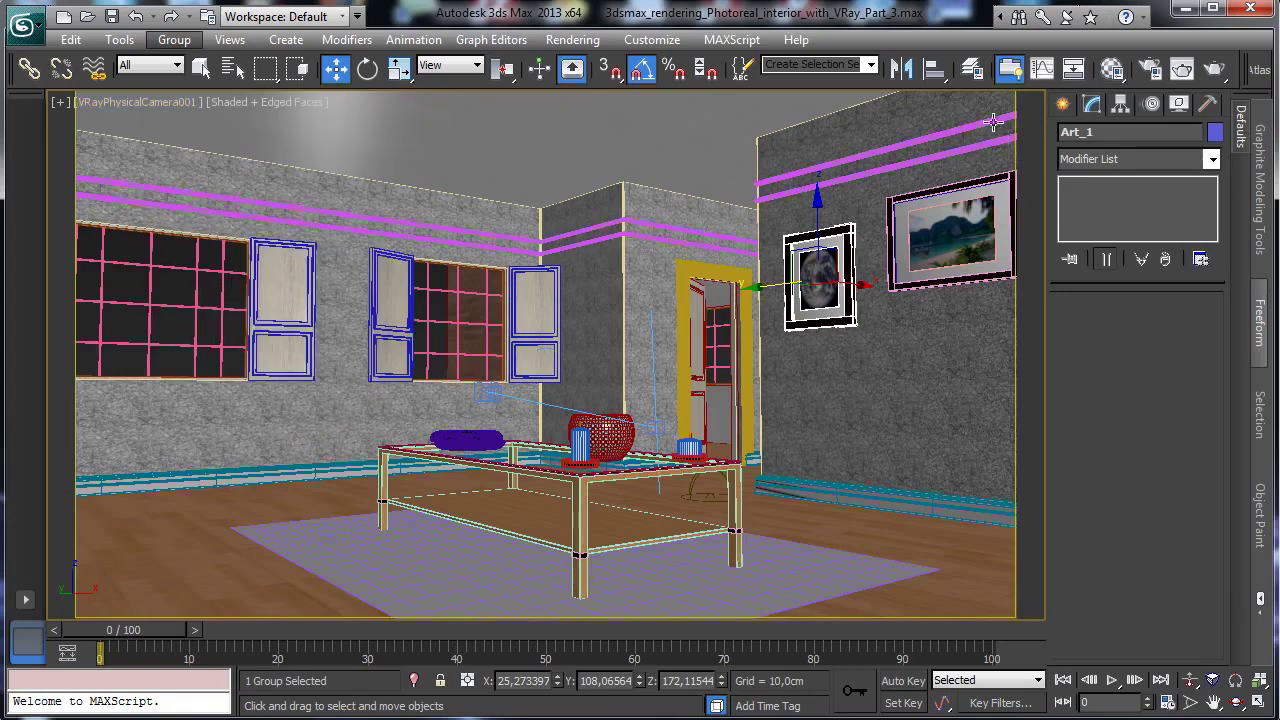
pyautogui.click(1150, 70)
# Render the VRayPhysicalCamera001 view with V-Ray, move the frame buffer aside and close Render Setup.
pyautogui.click(145, 88)
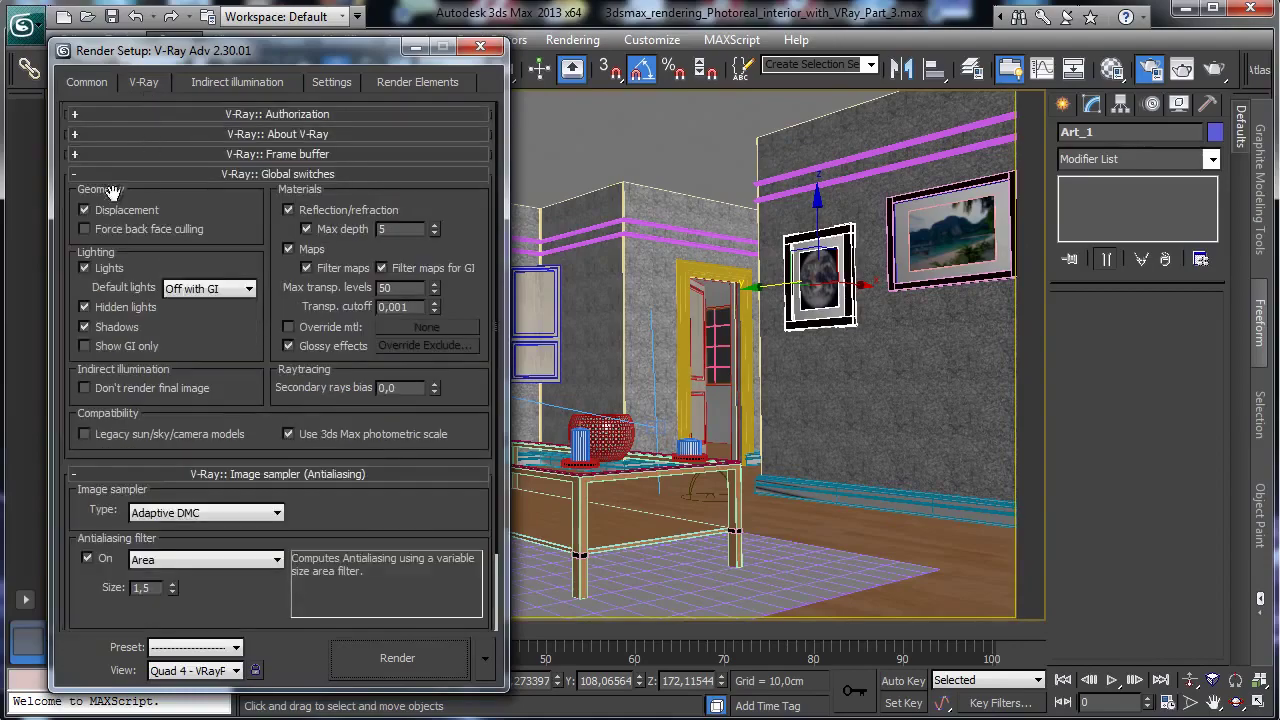
pyautogui.click(396, 660)
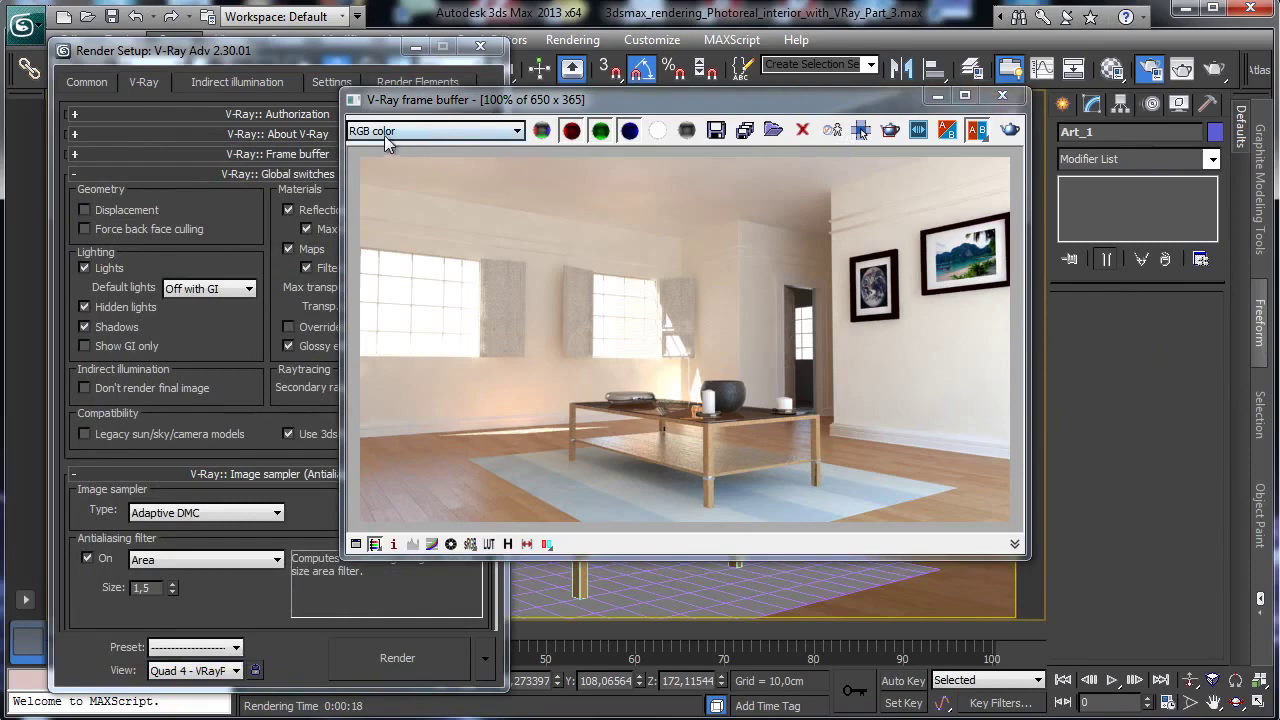
pyautogui.moveTo(640, 99); pyautogui.dragTo(1095, 125)
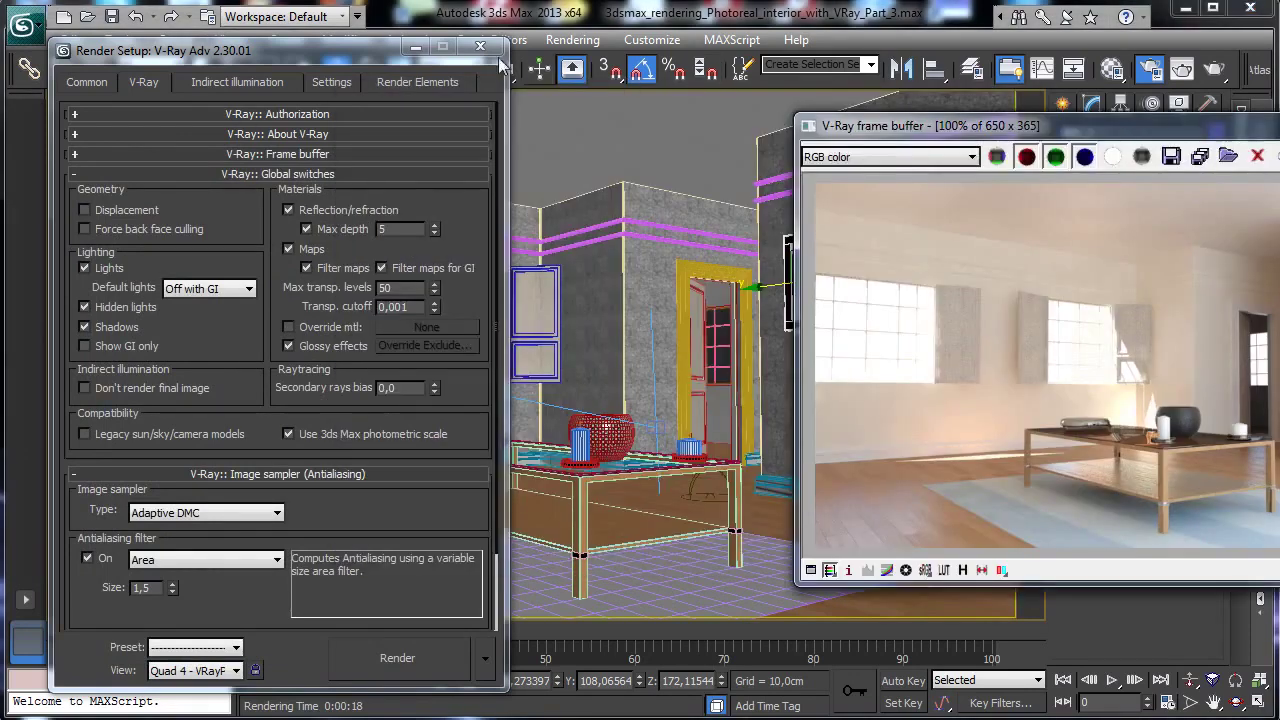
pyautogui.click(480, 46)
pyautogui.click(132, 101)
# Switch to VRayPhysicalCamera002, pan toward the candles, and render the tabletop close-up.
pyautogui.moveTo(240, 124)
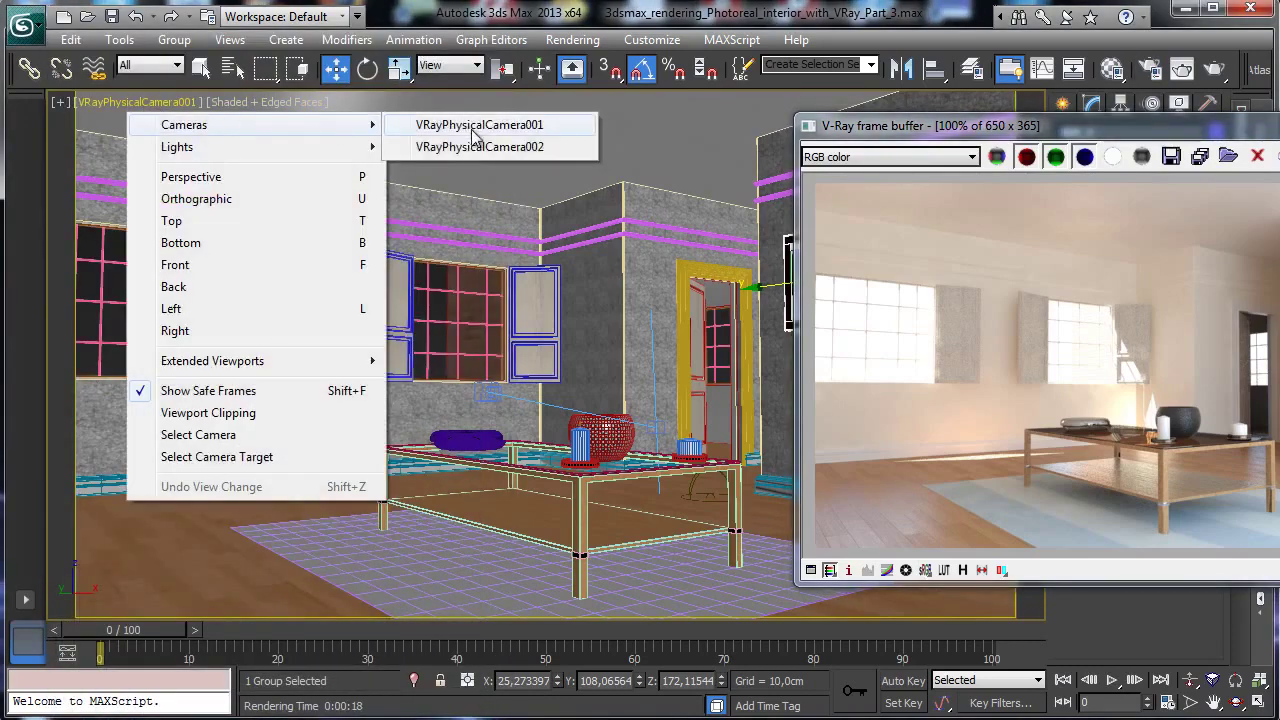
pyautogui.click(482, 143)
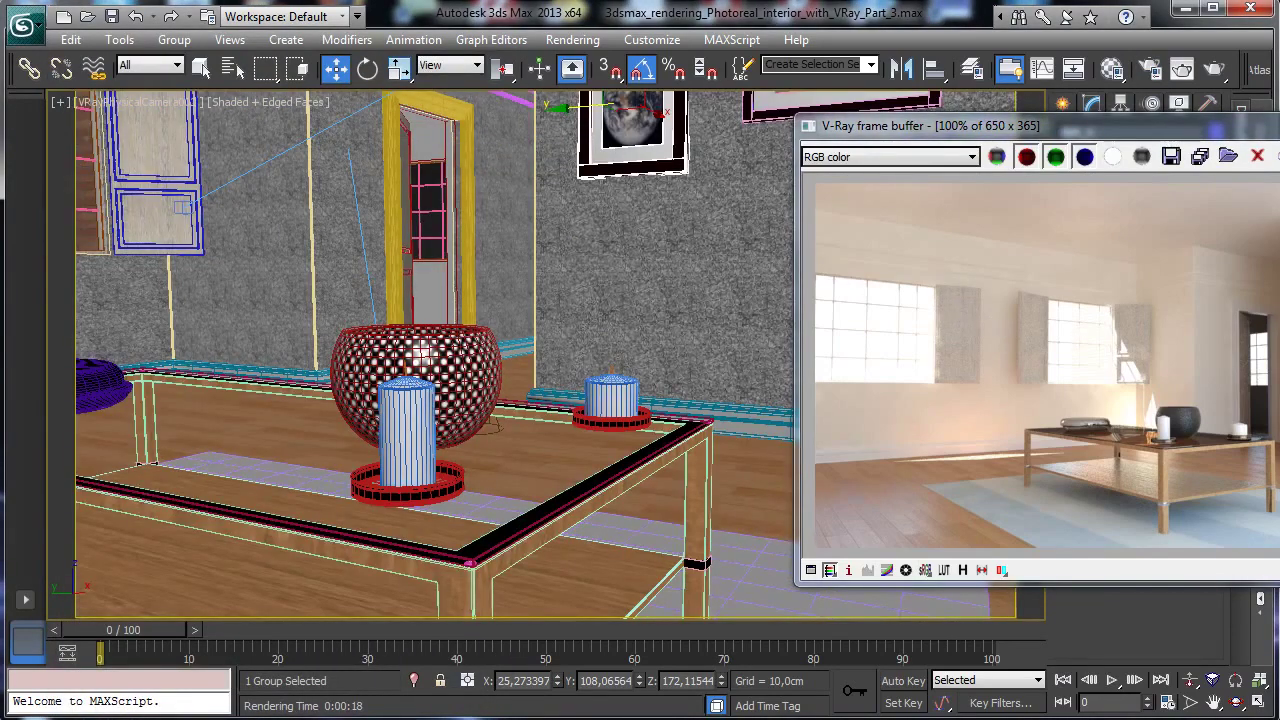
pyautogui.click(1213, 702)
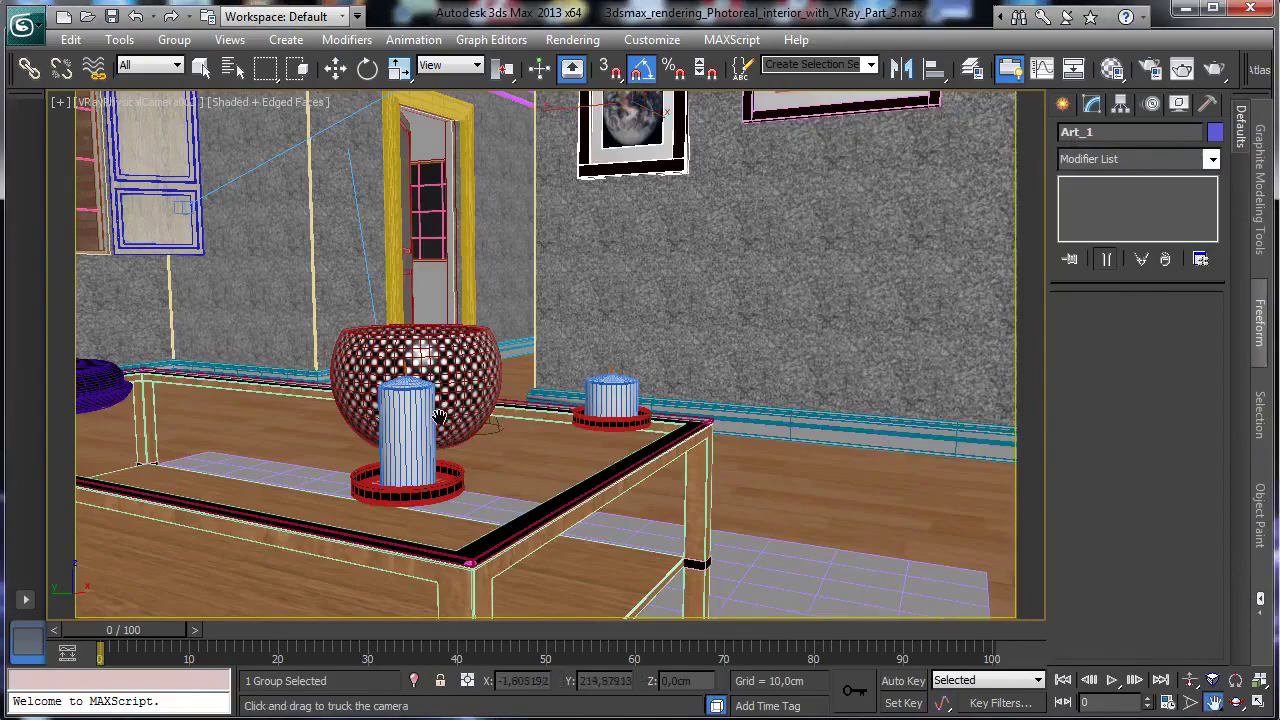
pyautogui.moveTo(410, 423); pyautogui.dragTo(648, 443)
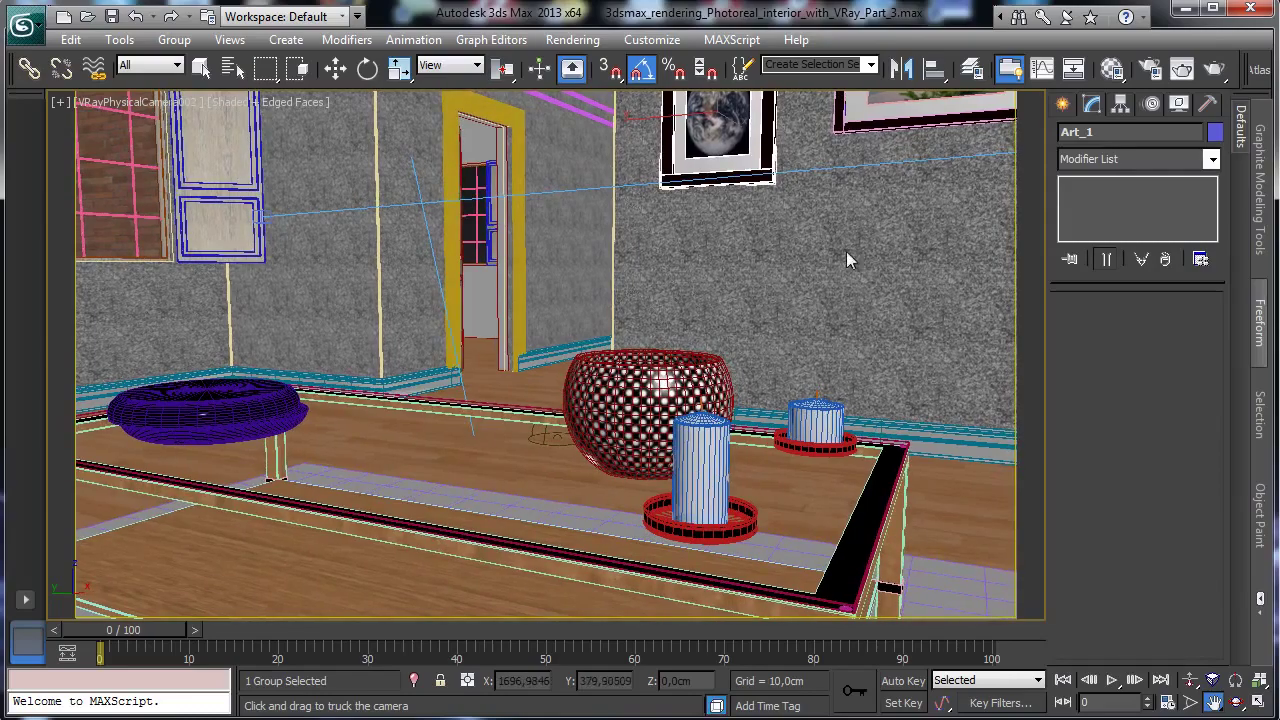
pyautogui.click(1214, 70)
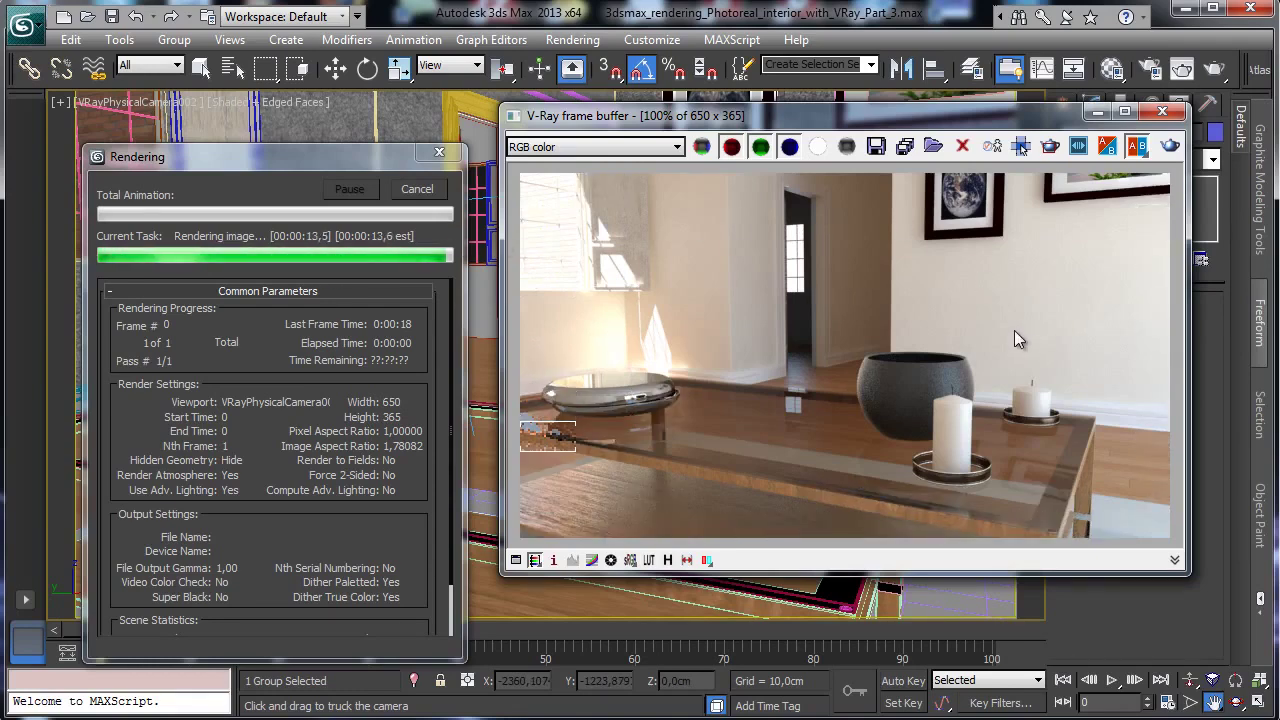
# Check Displacement in V-Ray Global switches and re-render the table close-up.
pyautogui.click(1150, 68)
pyautogui.click(109, 208)
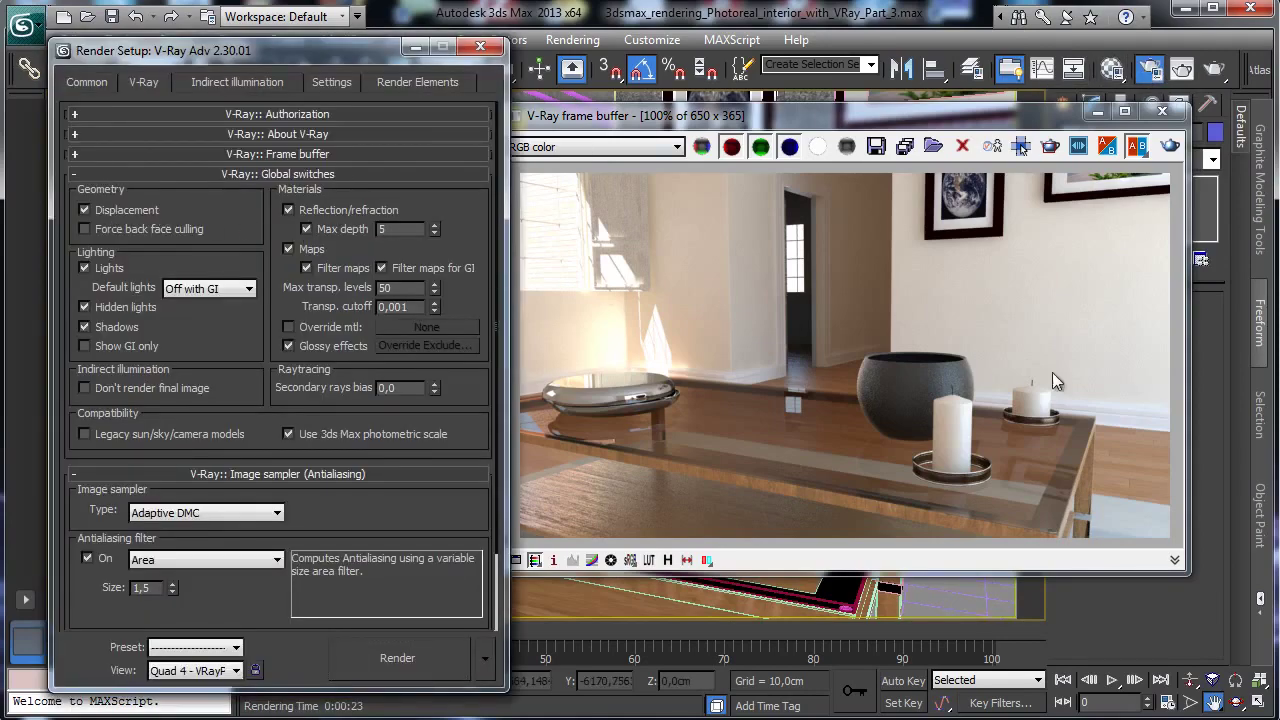
pyautogui.click(450, 656)
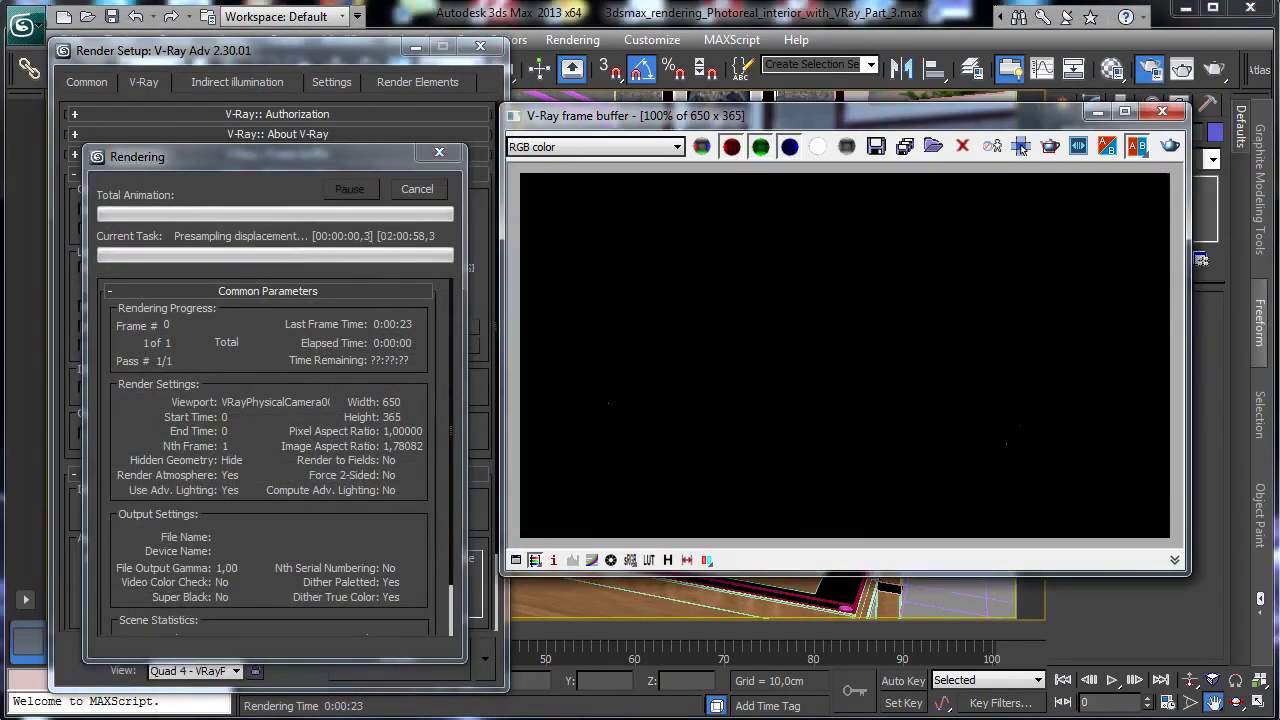